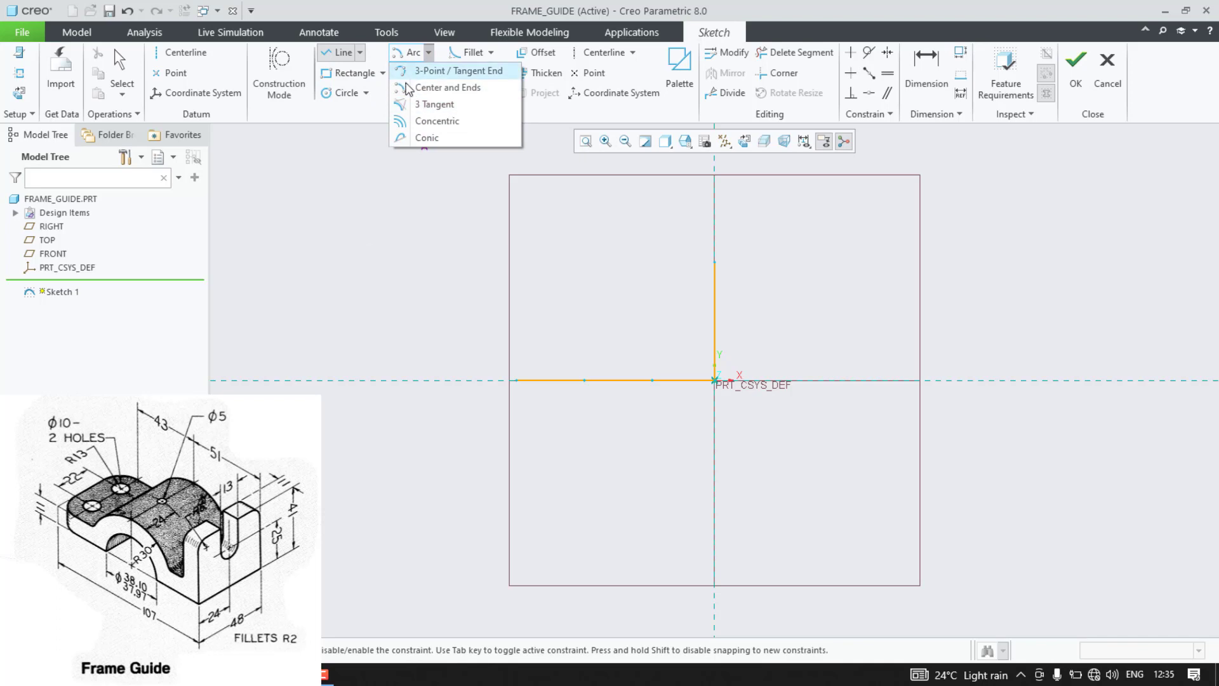
Step: Sketch a centre-and-ends semicircular arc of about radius 42 above the middle segment of the horizontal baseline
click(420, 70)
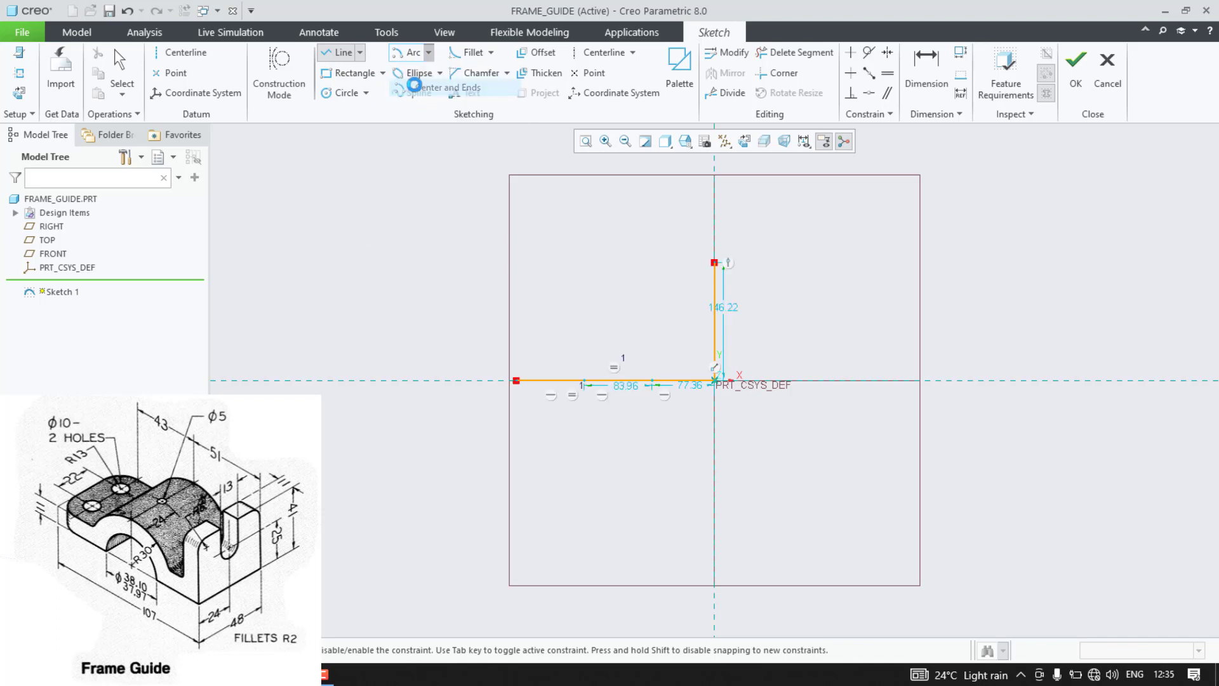
click(618, 380)
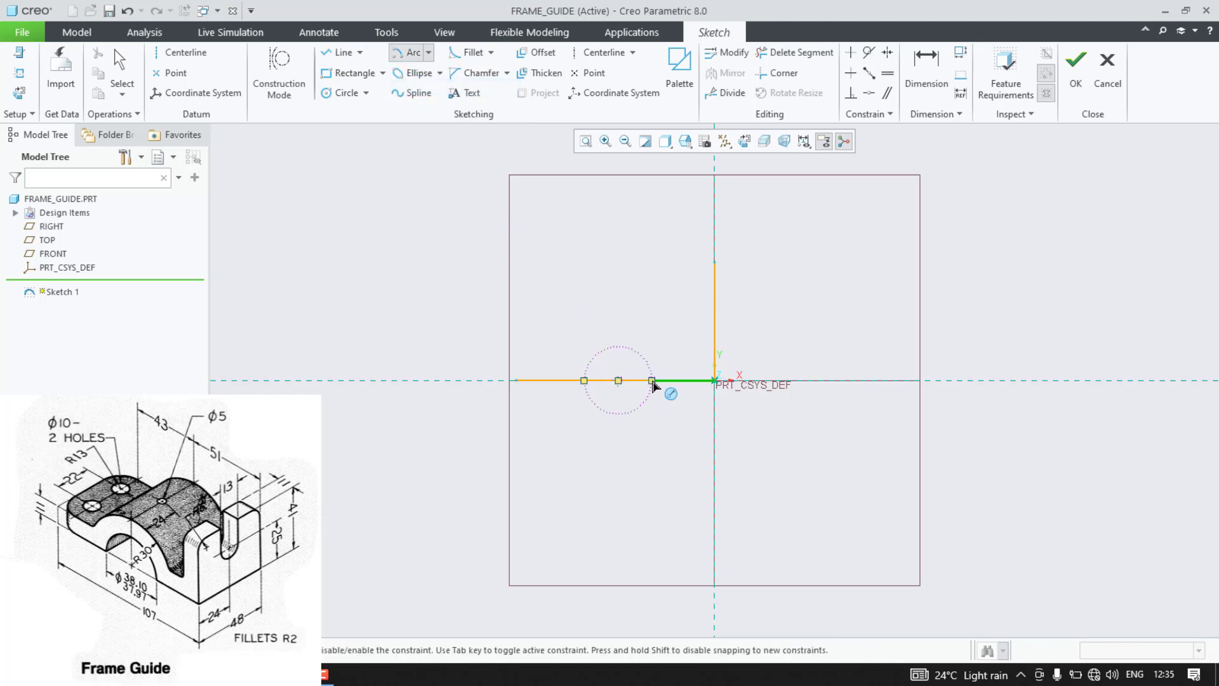
click(652, 380)
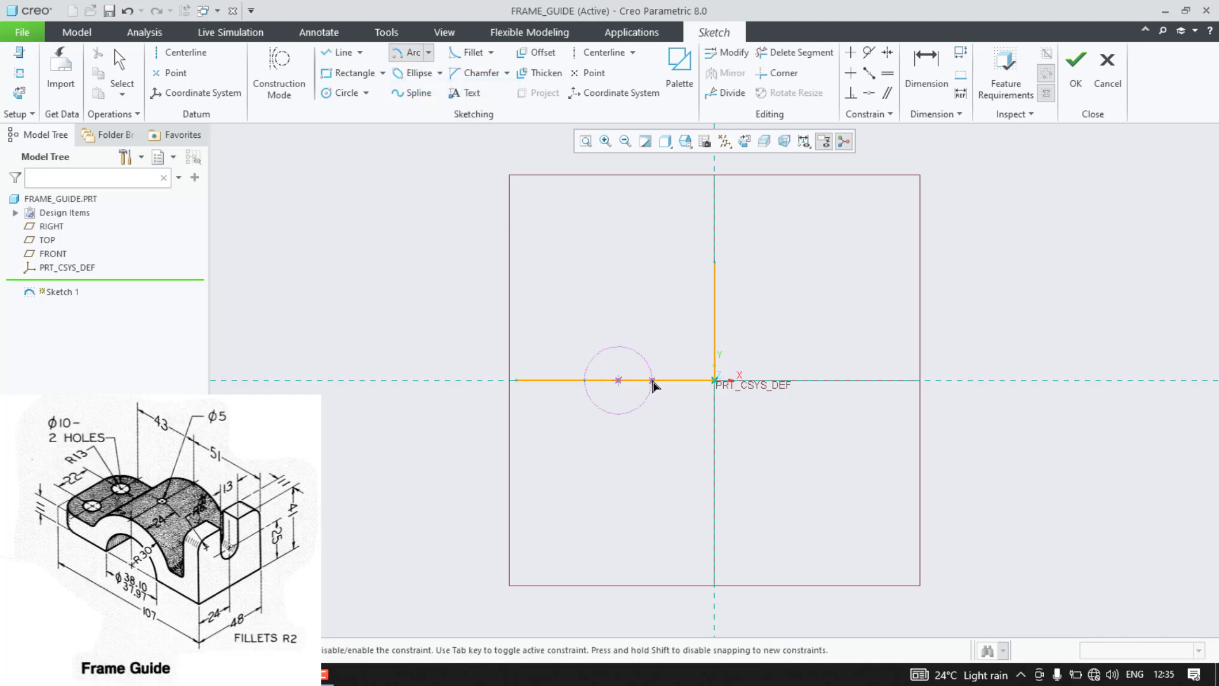
click(584, 381)
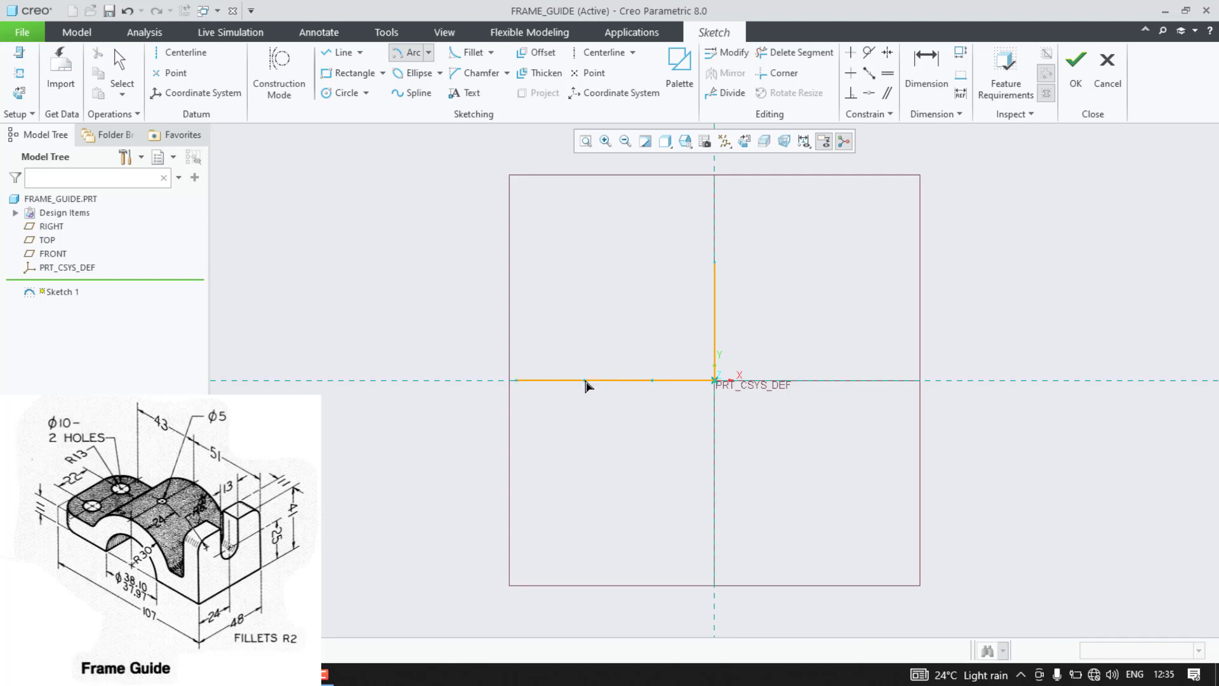
middle_click(605, 432)
scroll(702, 317, down, 3)
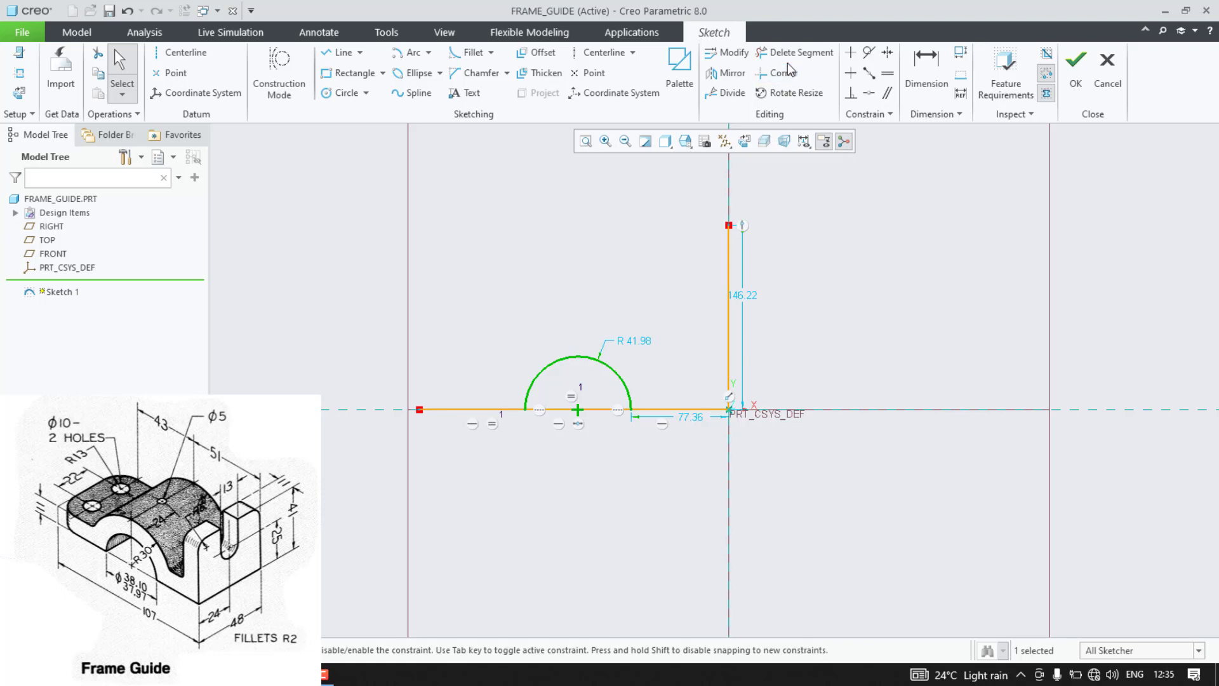
Step: Delete the baseline segment that spans the opening of the semicircular arc
click(791, 53)
click(620, 407)
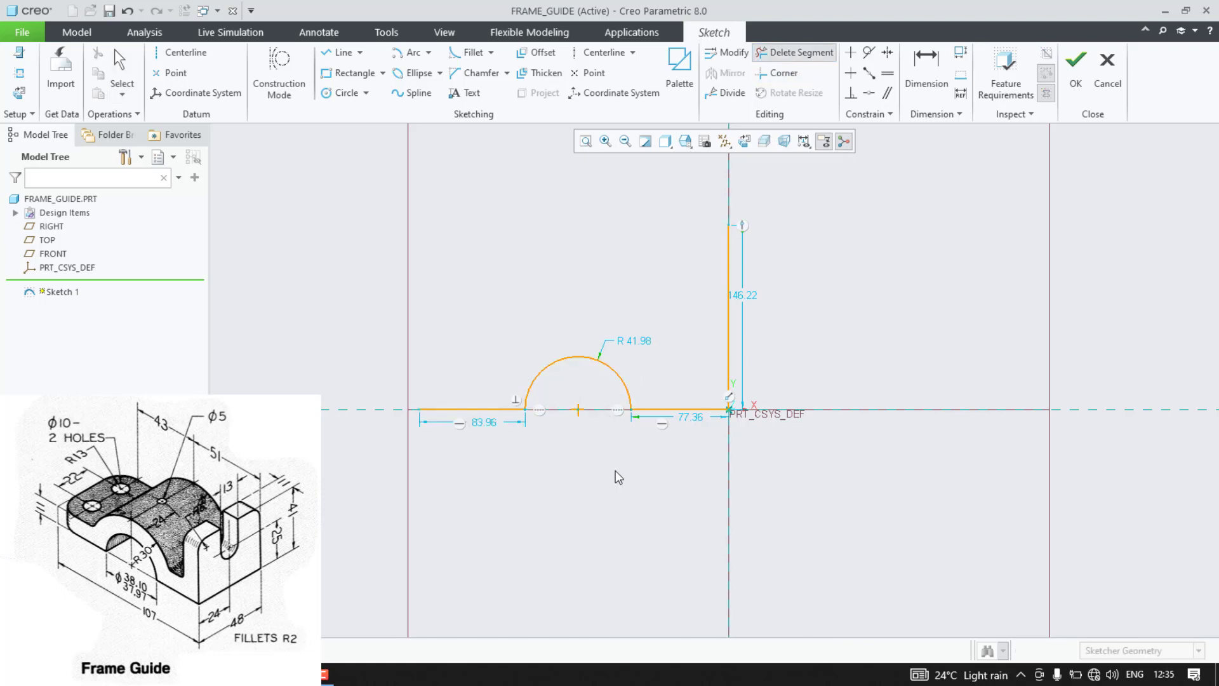
middle_click(597, 423)
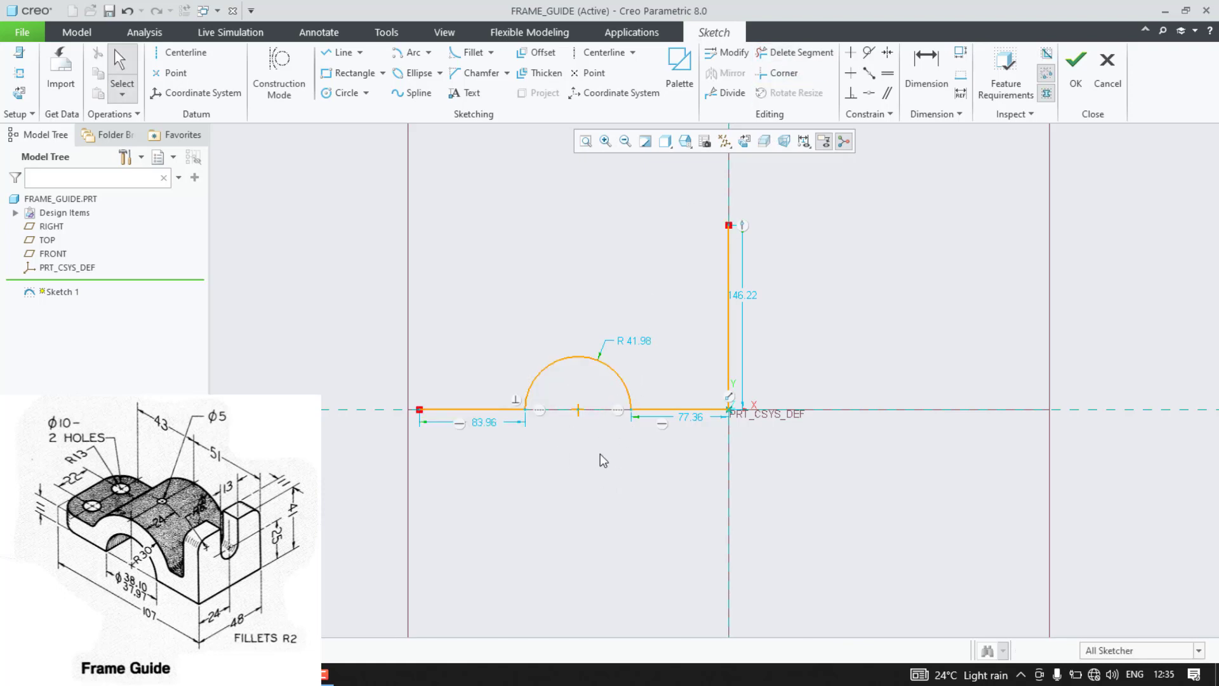
Step: Set the vertical line's height to 41 and the semicircular arc's radius to 19
double_click(742, 295)
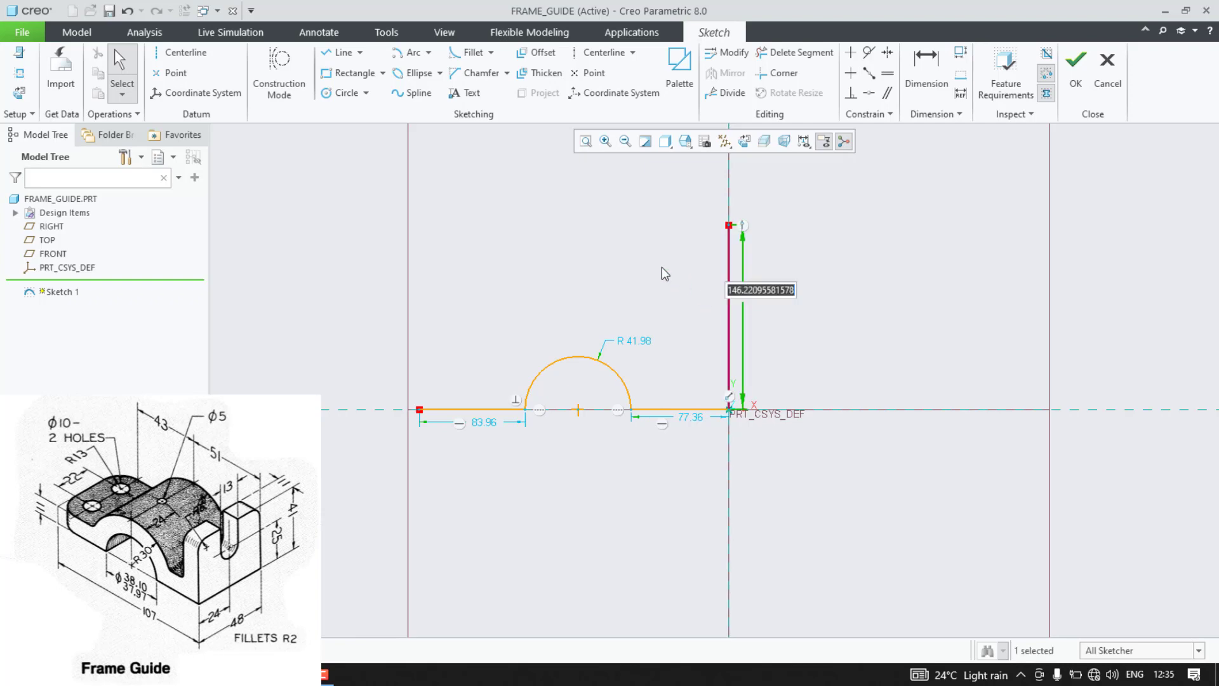
text(41)
key(Return)
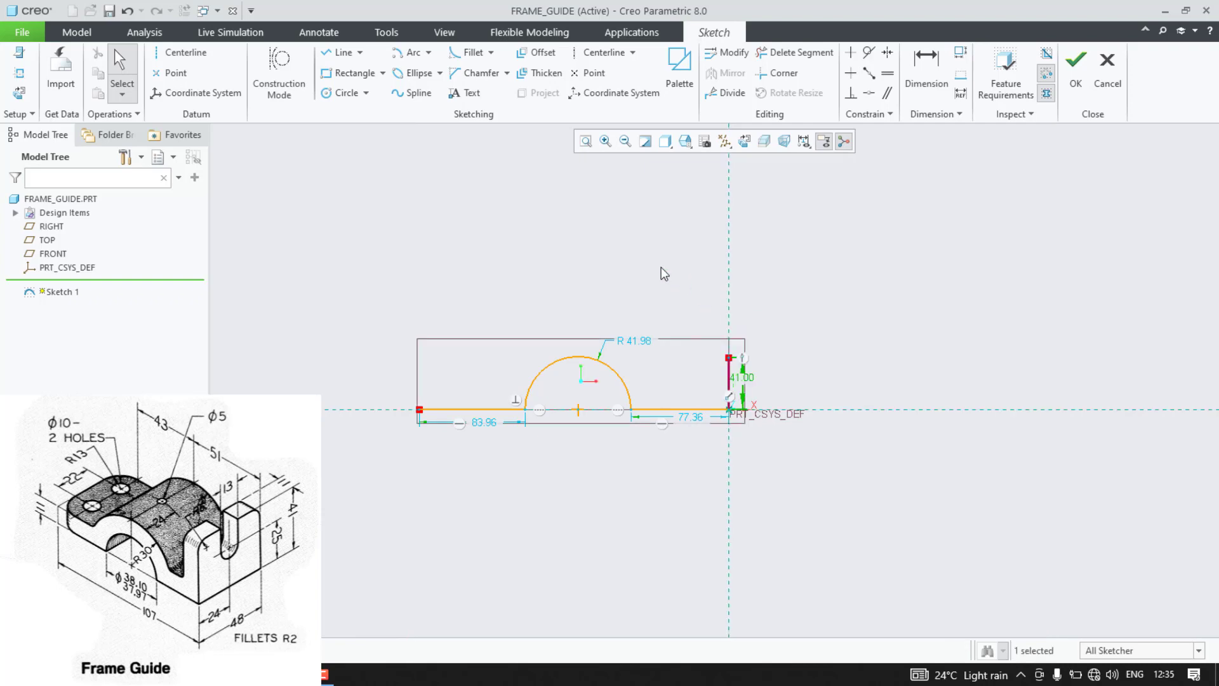
double_click(631, 342)
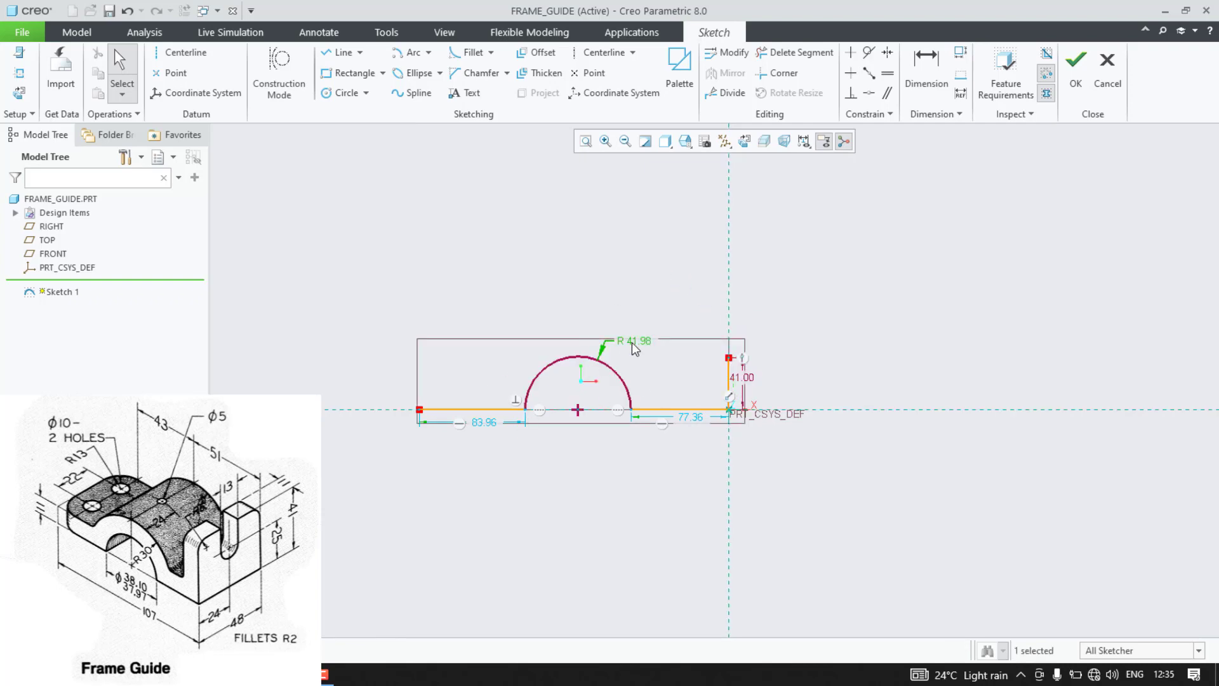
text(19)
key(Return)
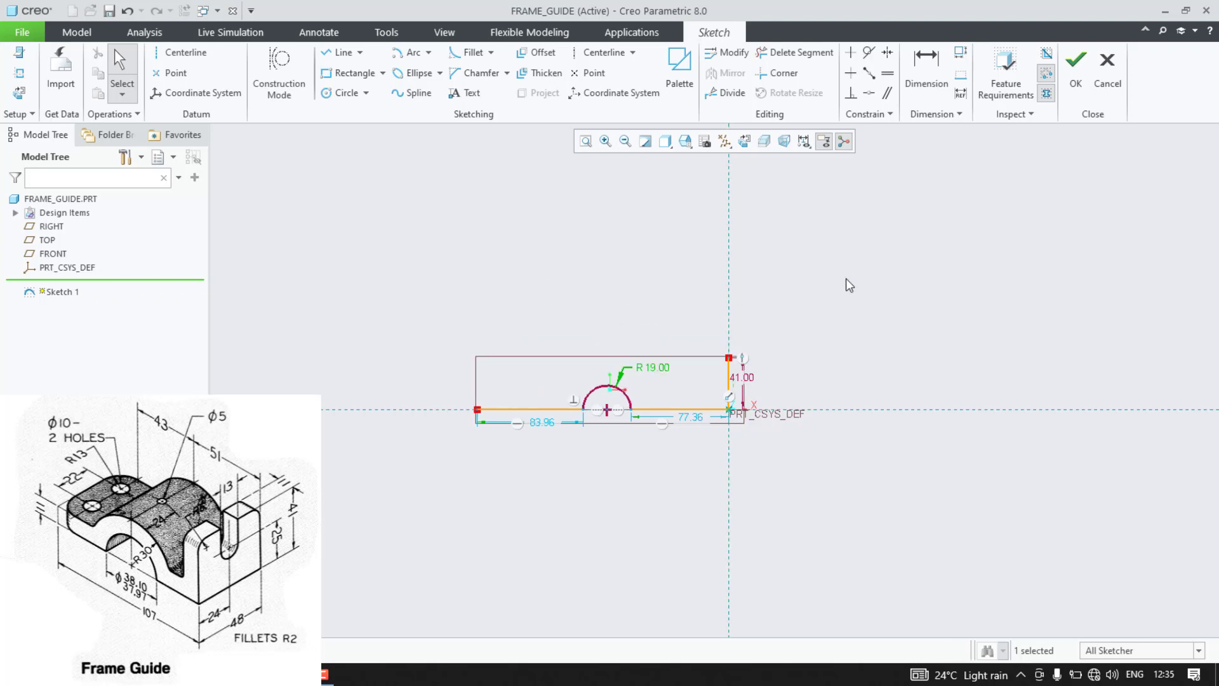
Step: Dimension the overall base width and set the distance from the arc centre to the vertical line to 51
click(932, 74)
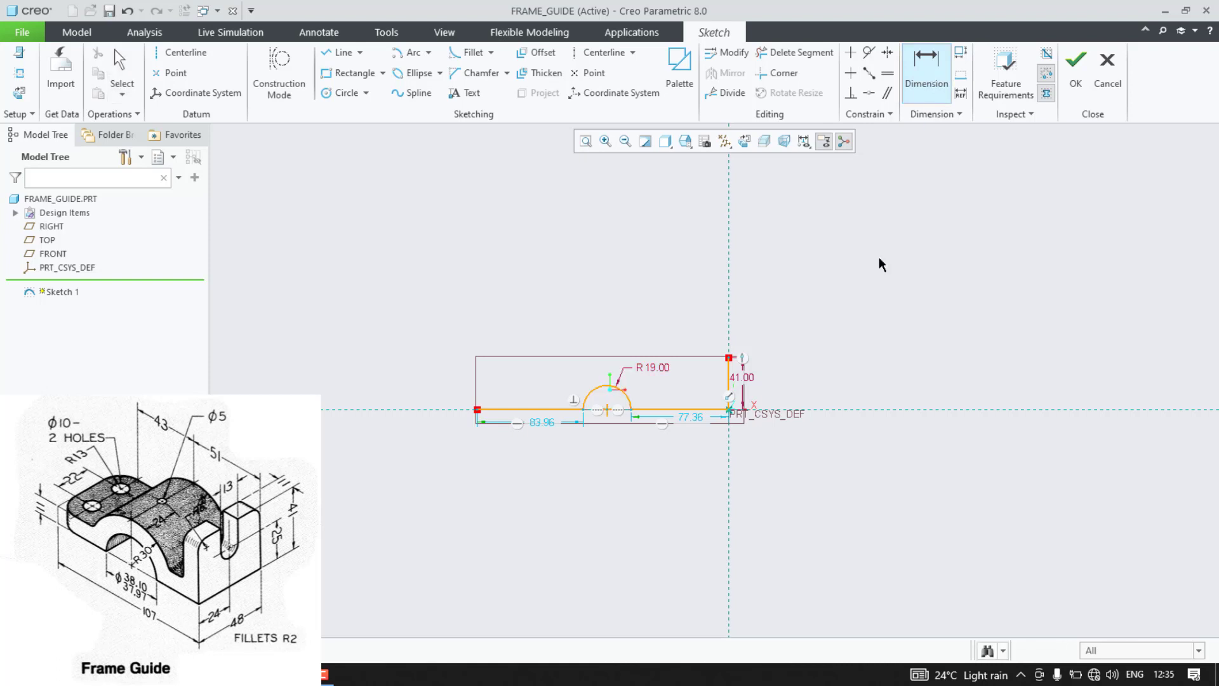
click(479, 413)
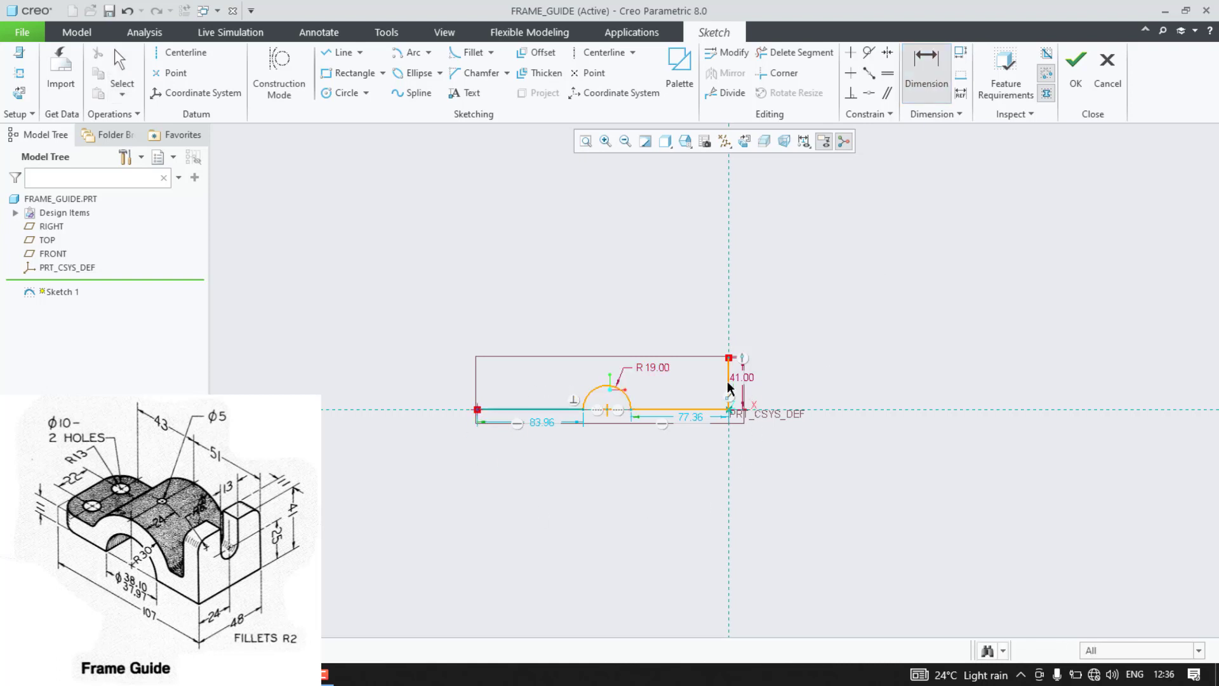
middle_click(605, 478)
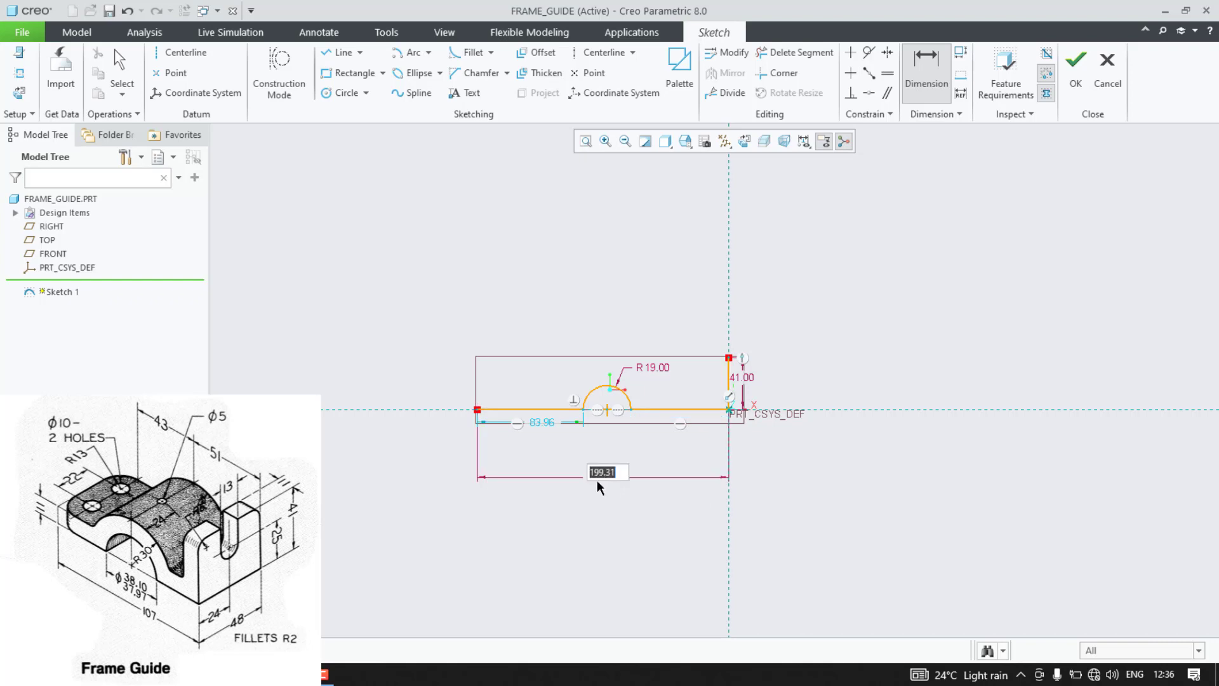
click(608, 411)
middle_click(677, 273)
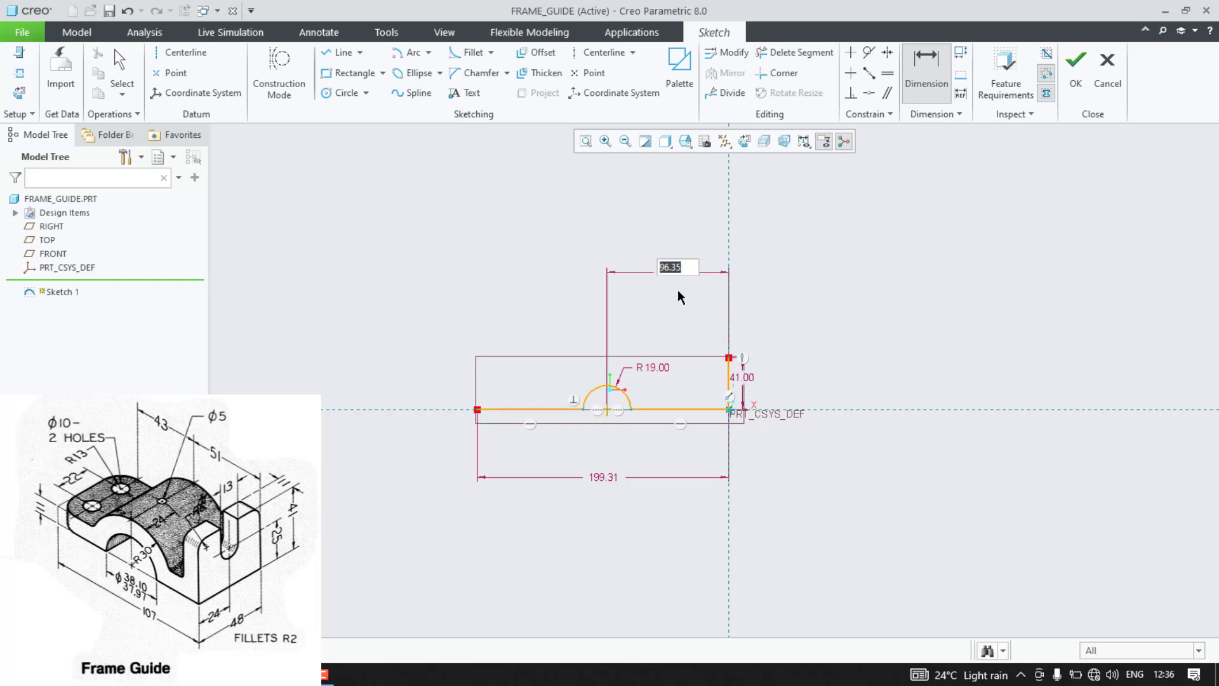
key(Return)
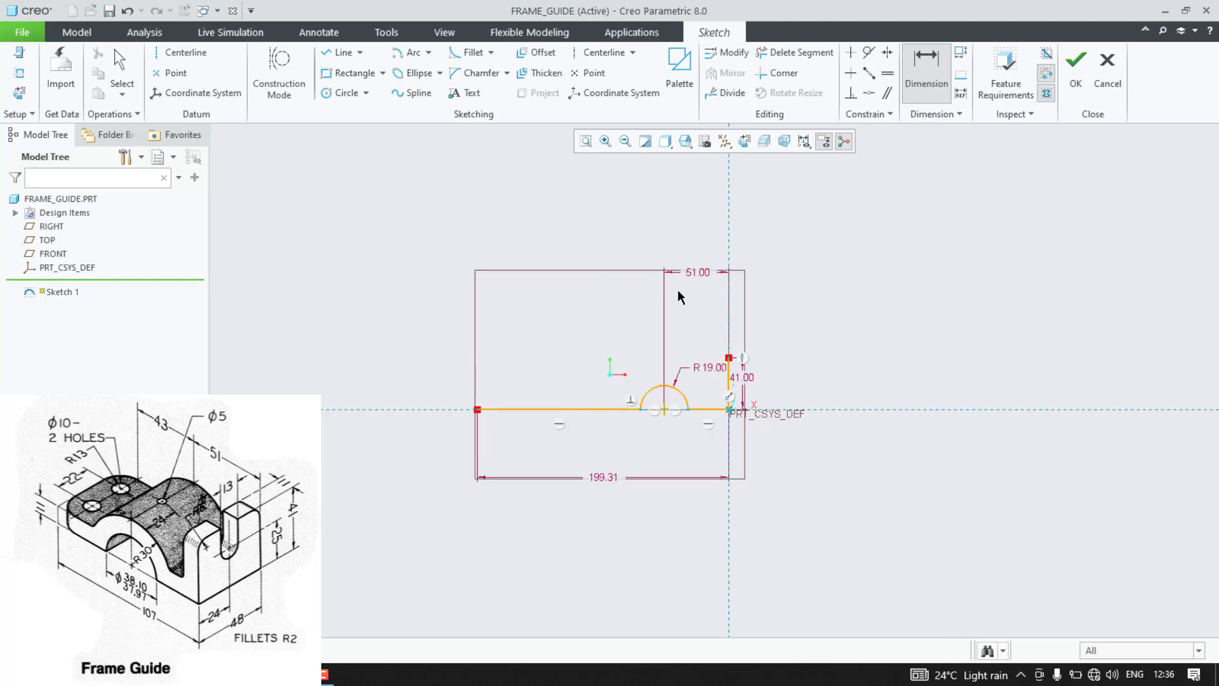
Step: Set the overall base width to 107 and move the 51 dimension down closer to the profile
click(604, 475)
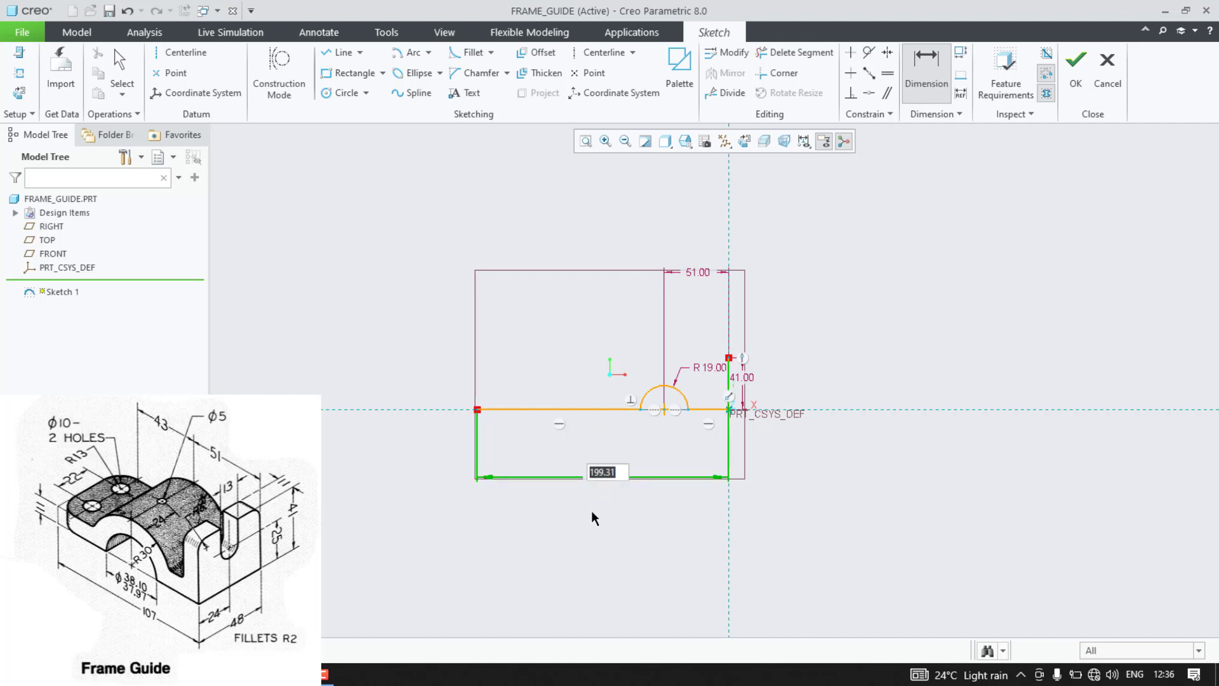
text(107)
key(Return)
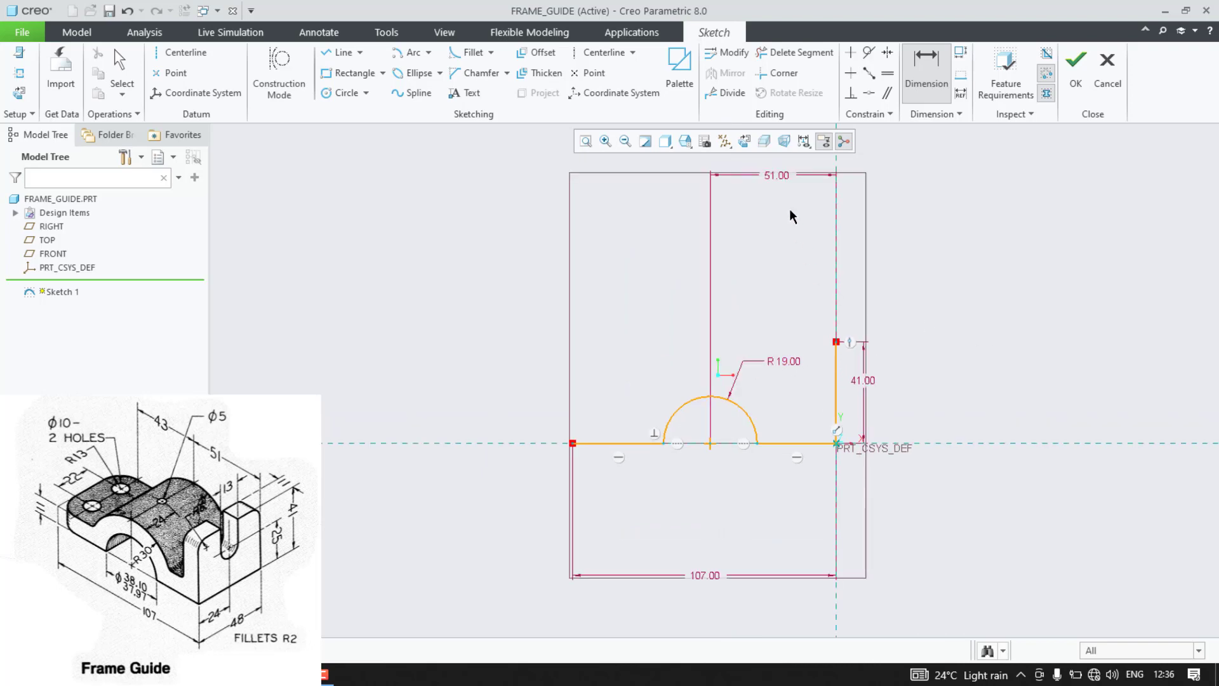
middle_click(778, 177)
drag(779, 176, 777, 317)
click(1052, 326)
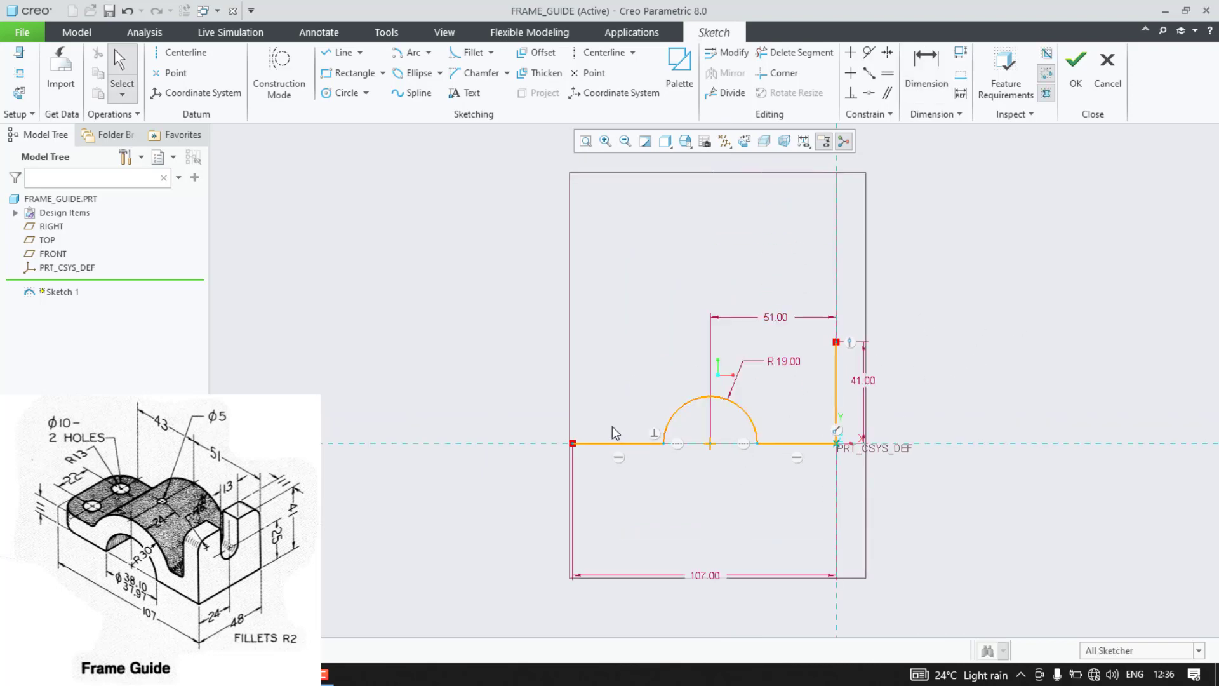
Step: Offset the whole sketched outline inward by 11 using the Loop offset type
click(537, 52)
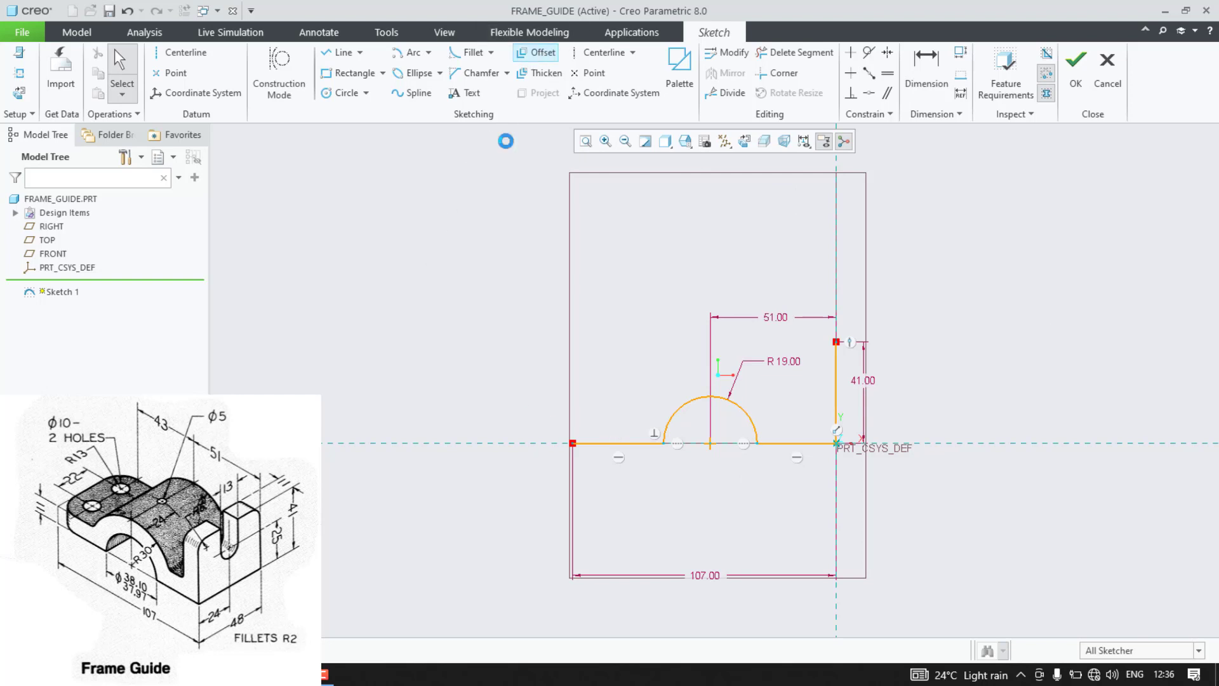
click(615, 444)
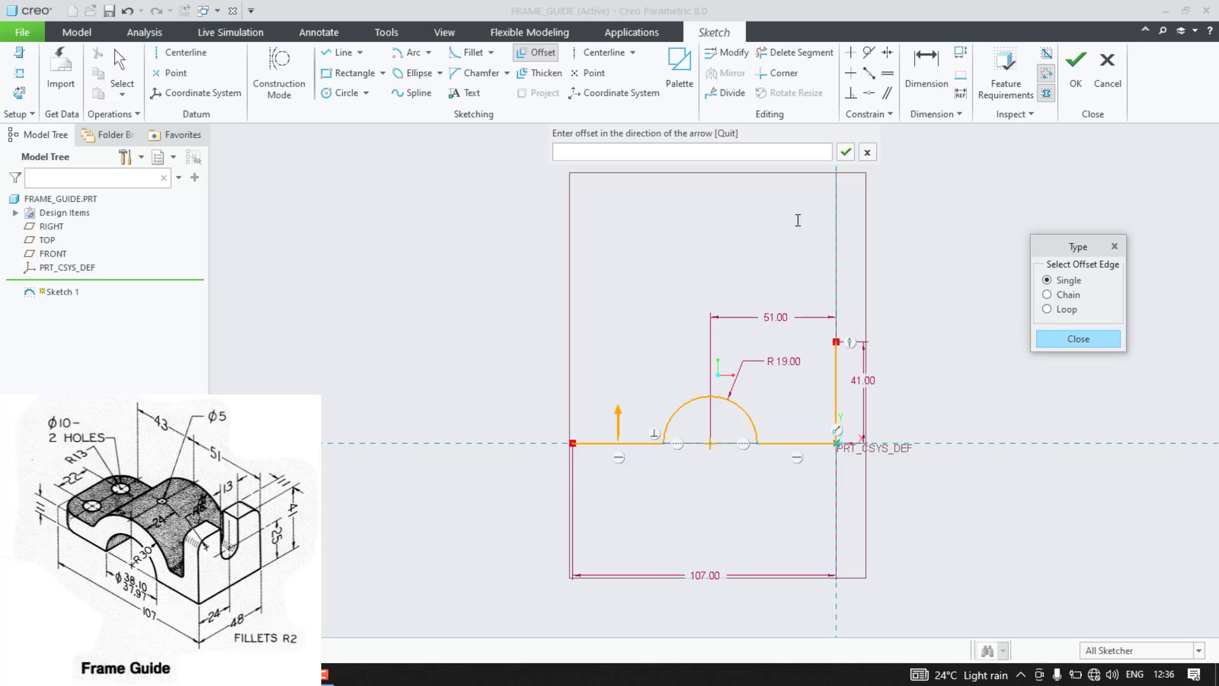
click(868, 153)
click(1066, 310)
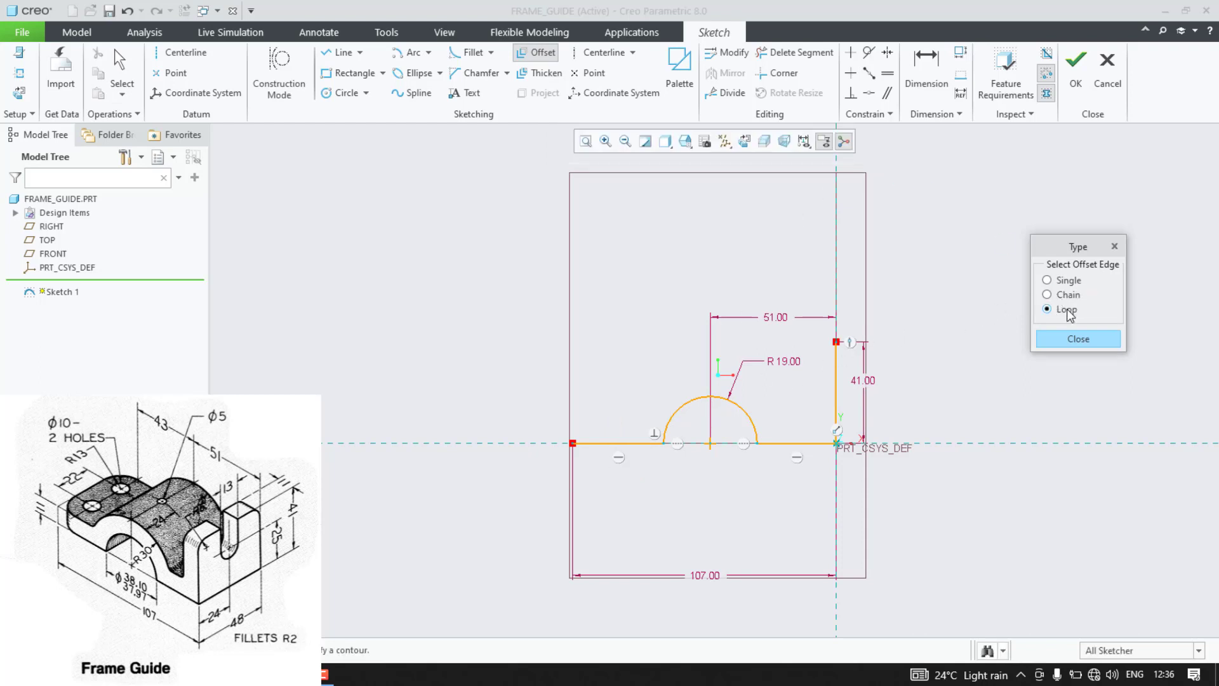
click(632, 443)
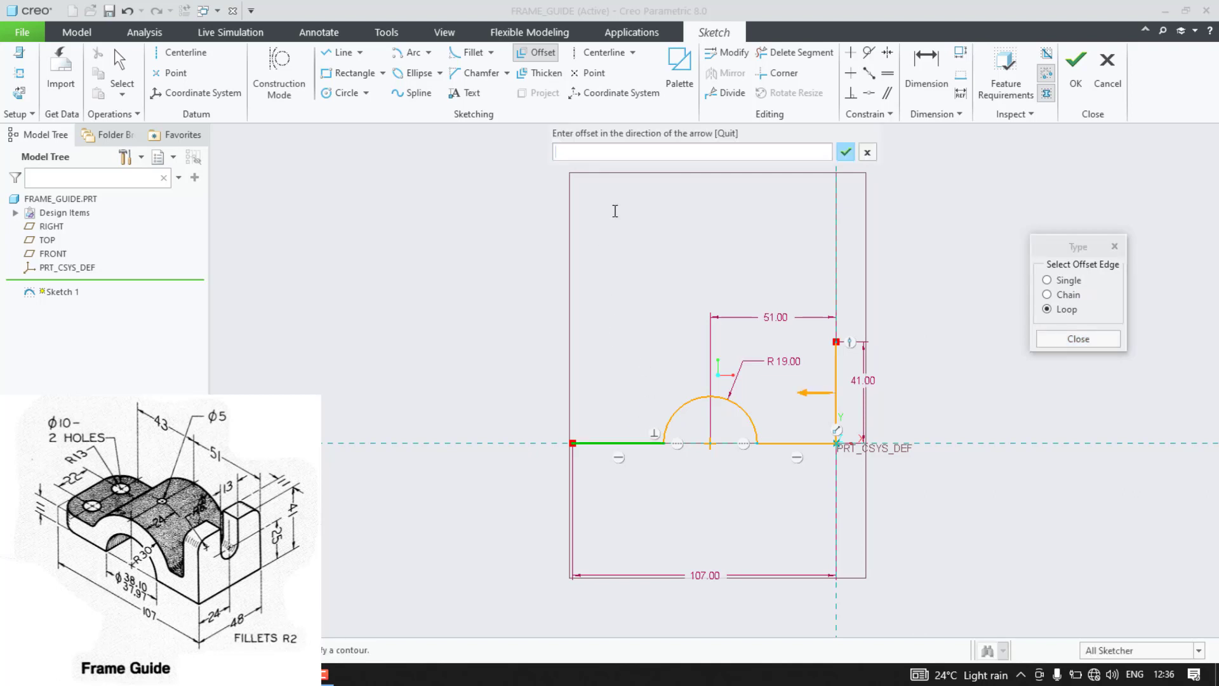
key(Return)
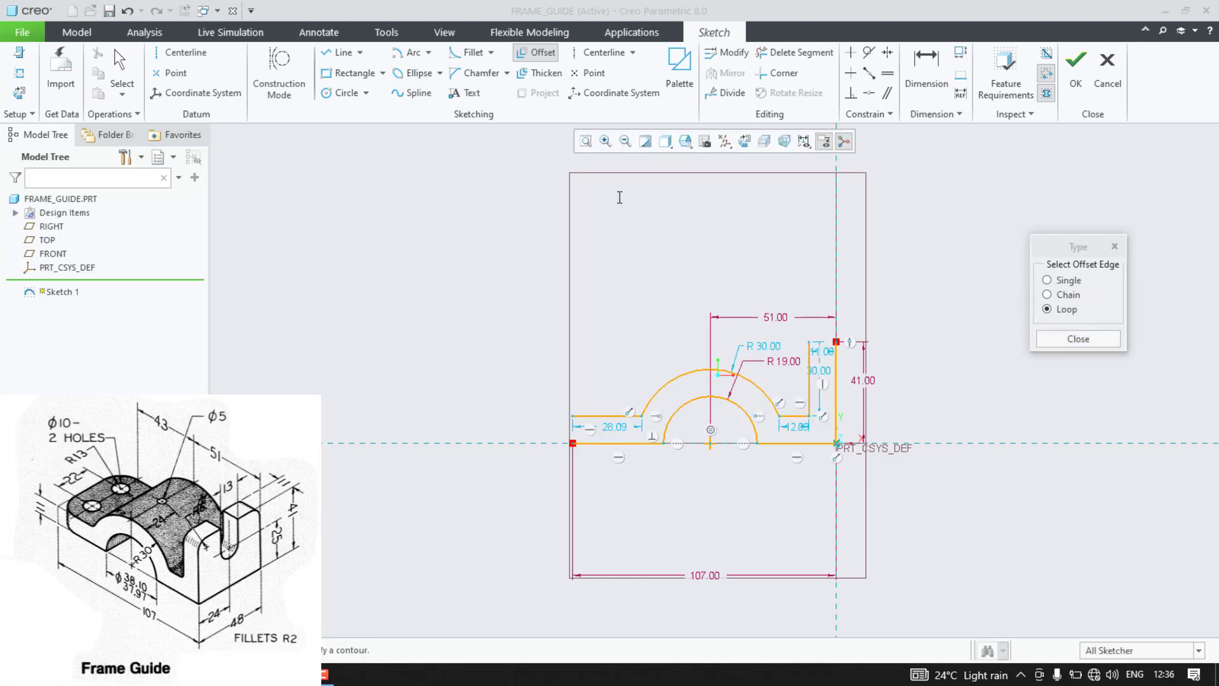
click(1055, 341)
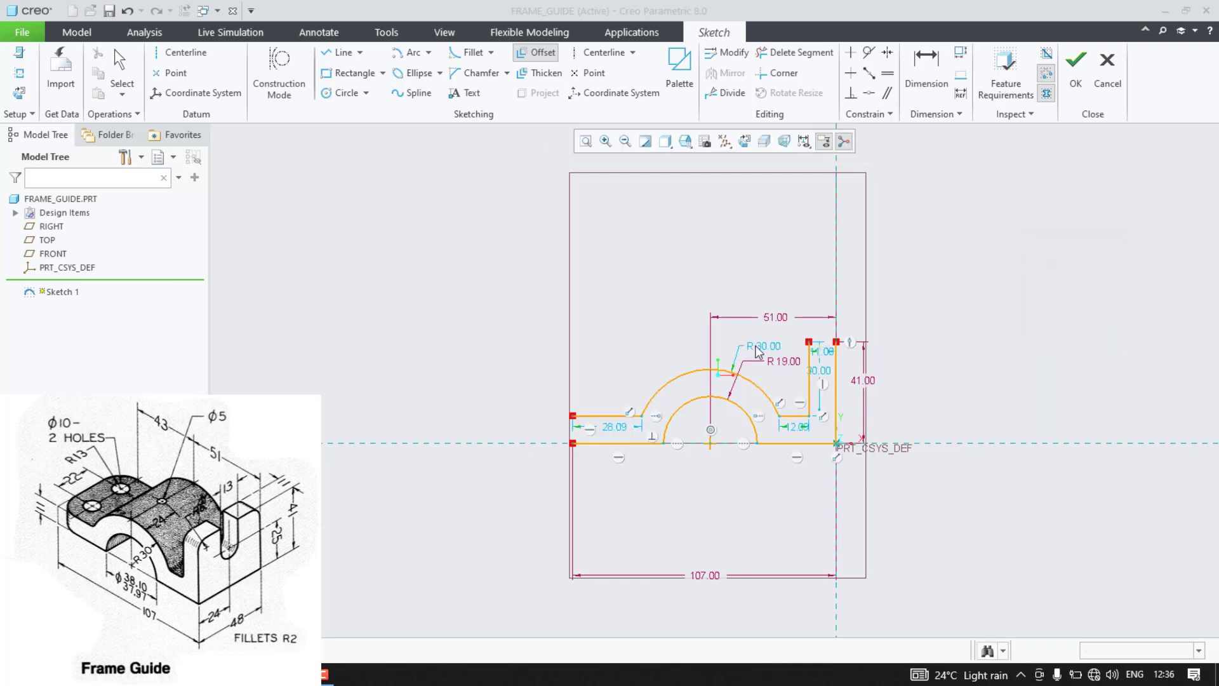
Step: Close the profile with a line across the top of the upright and another across the open end of the base
key(l)
scroll(790, 332, up, 3)
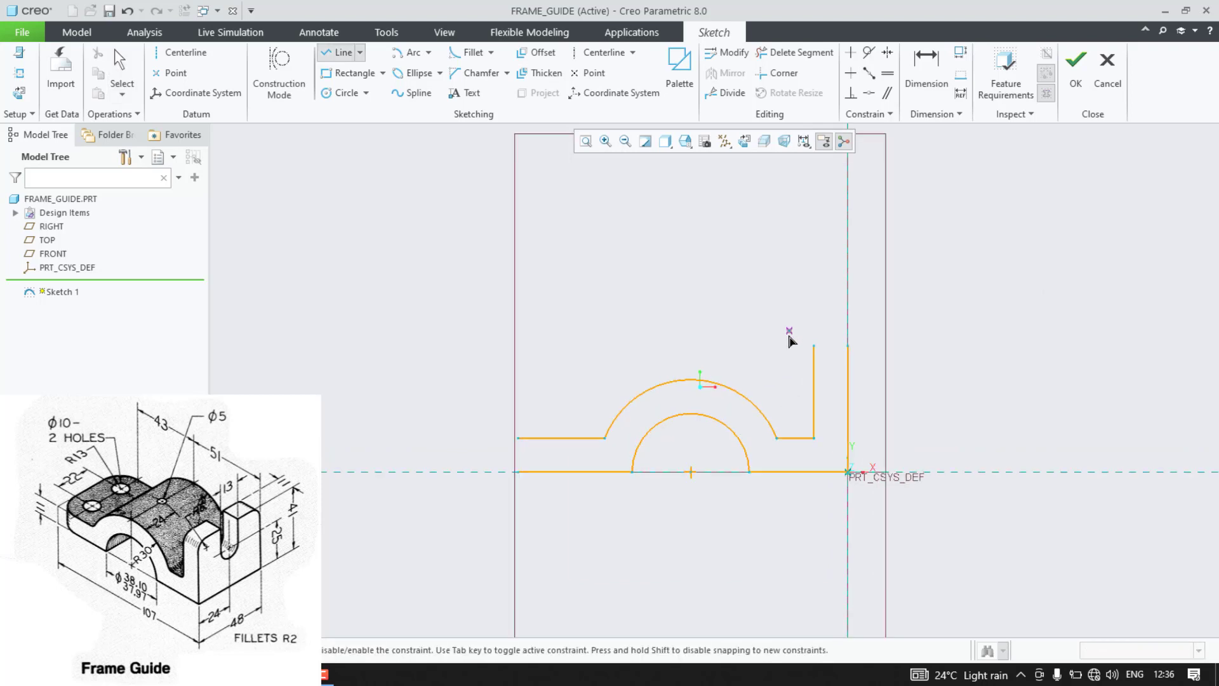
click(820, 348)
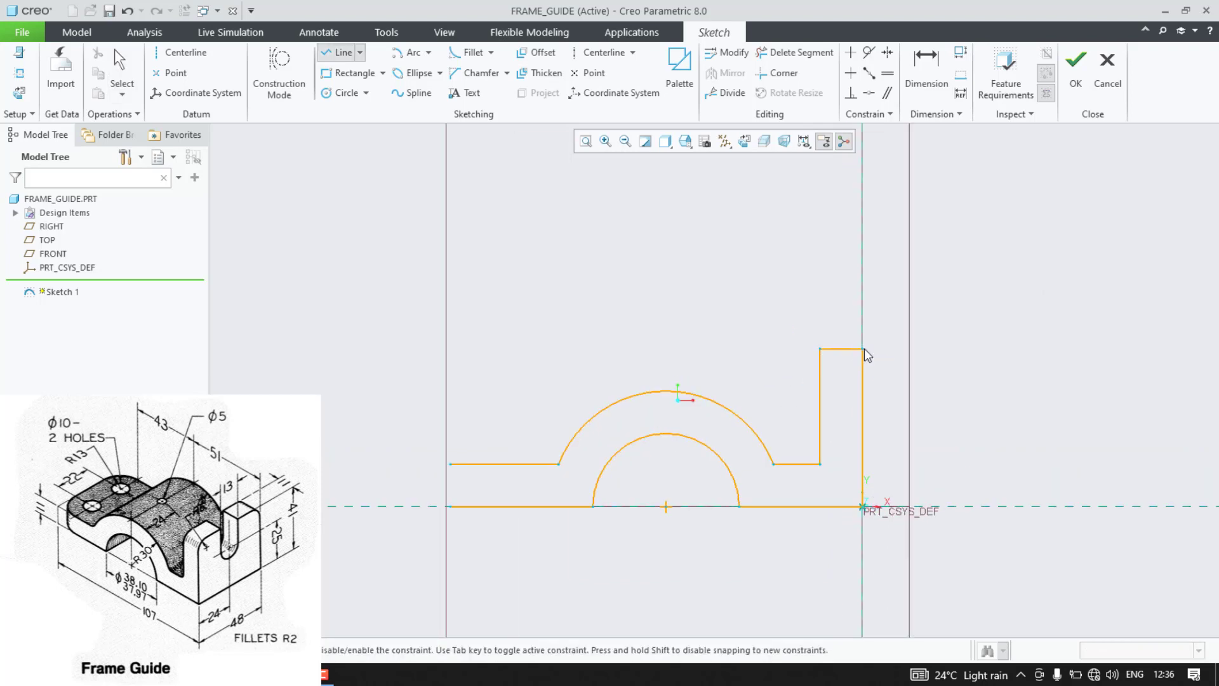
click(862, 348)
middle_click(526, 399)
click(450, 464)
click(450, 506)
middle_click(452, 508)
middle_click(518, 539)
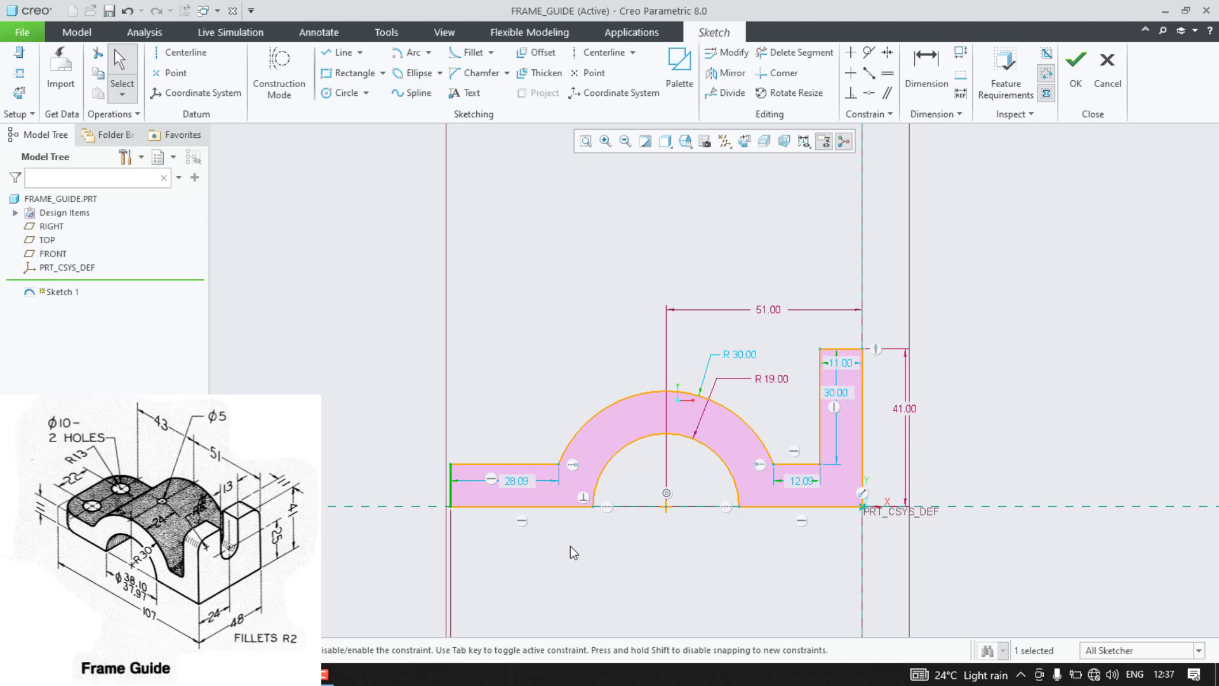
Step: Accept the closed profile sketch and return to part modelling
scroll(571, 546, down, 2)
mouse_move(598, 387)
middle_down()
mouse_move(572, 395)
mouse_move(574, 416)
middle_up()
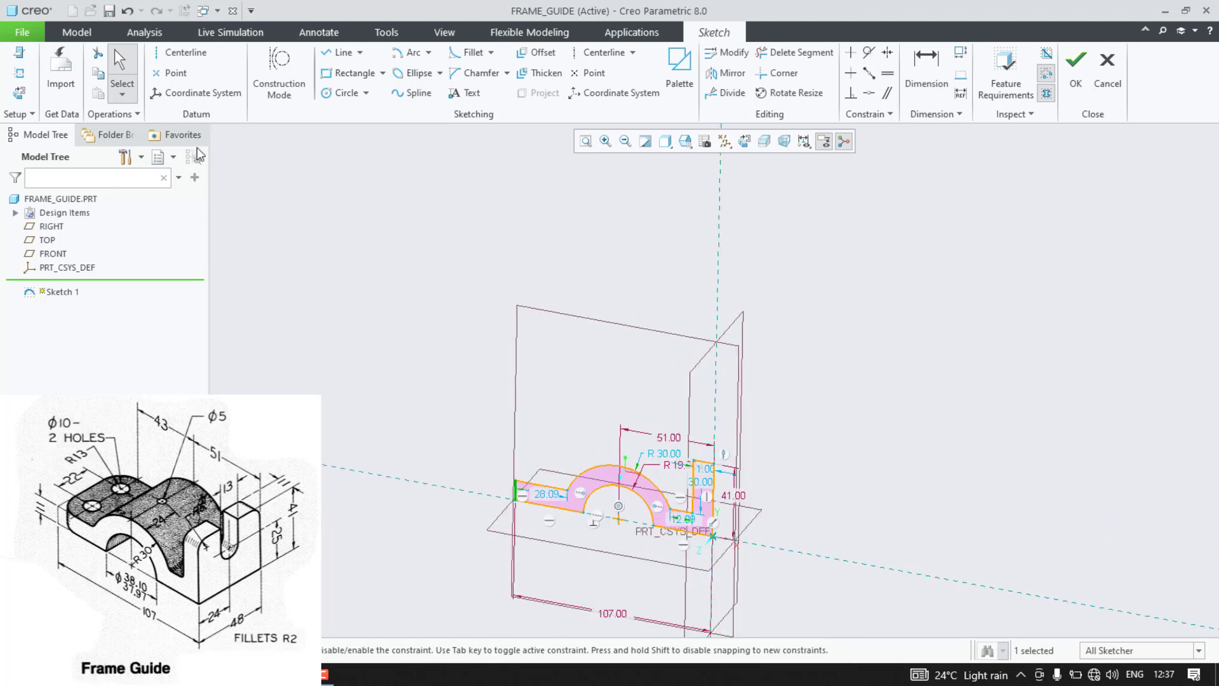
click(79, 33)
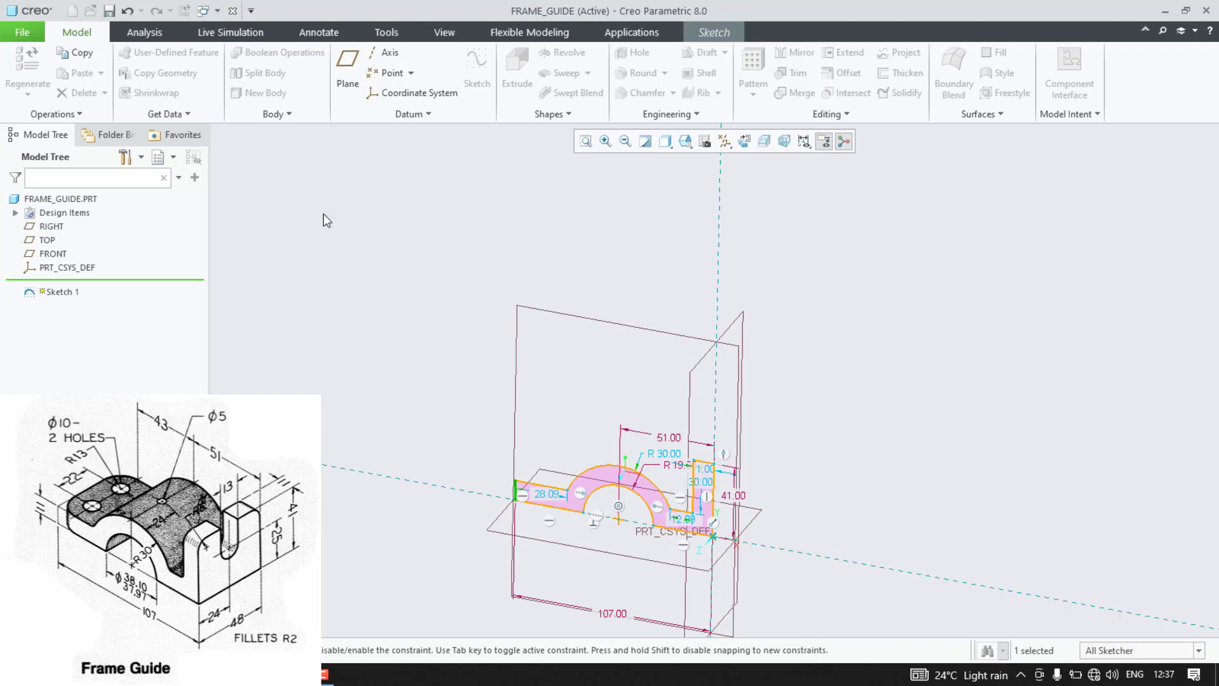
click(727, 34)
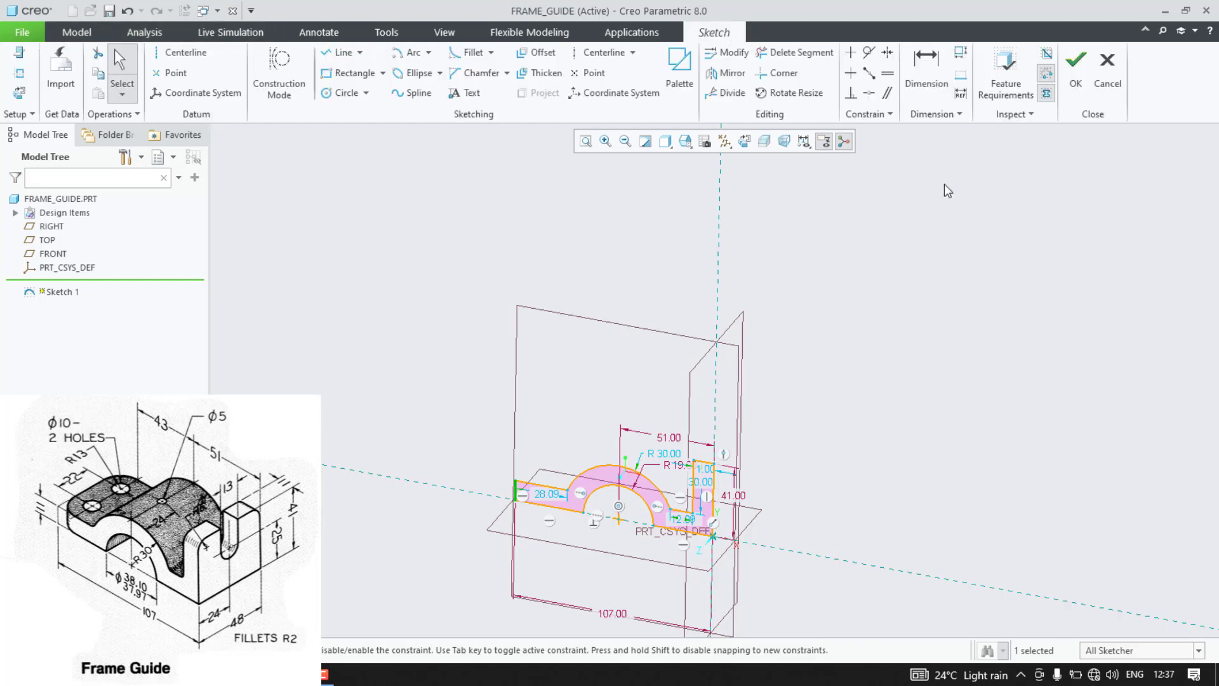
click(1077, 79)
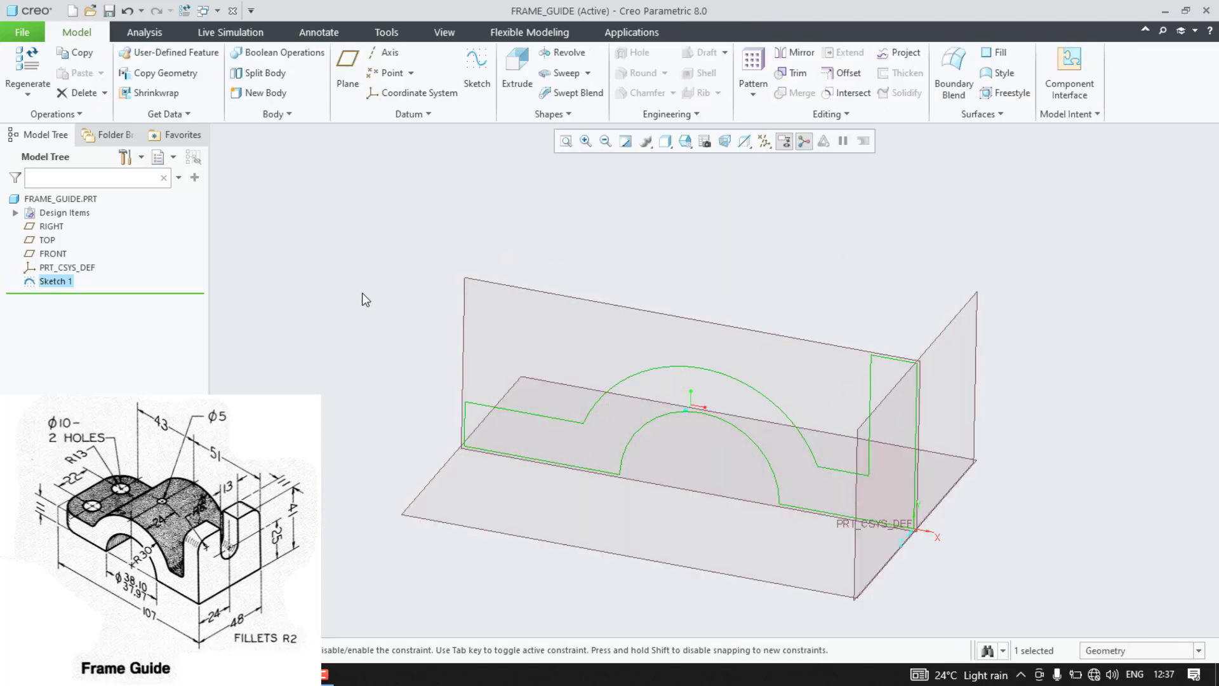
Step: Extrude the closed side profile as a solid, symmetric about its sketch plane, with a total depth of 48
click(509, 76)
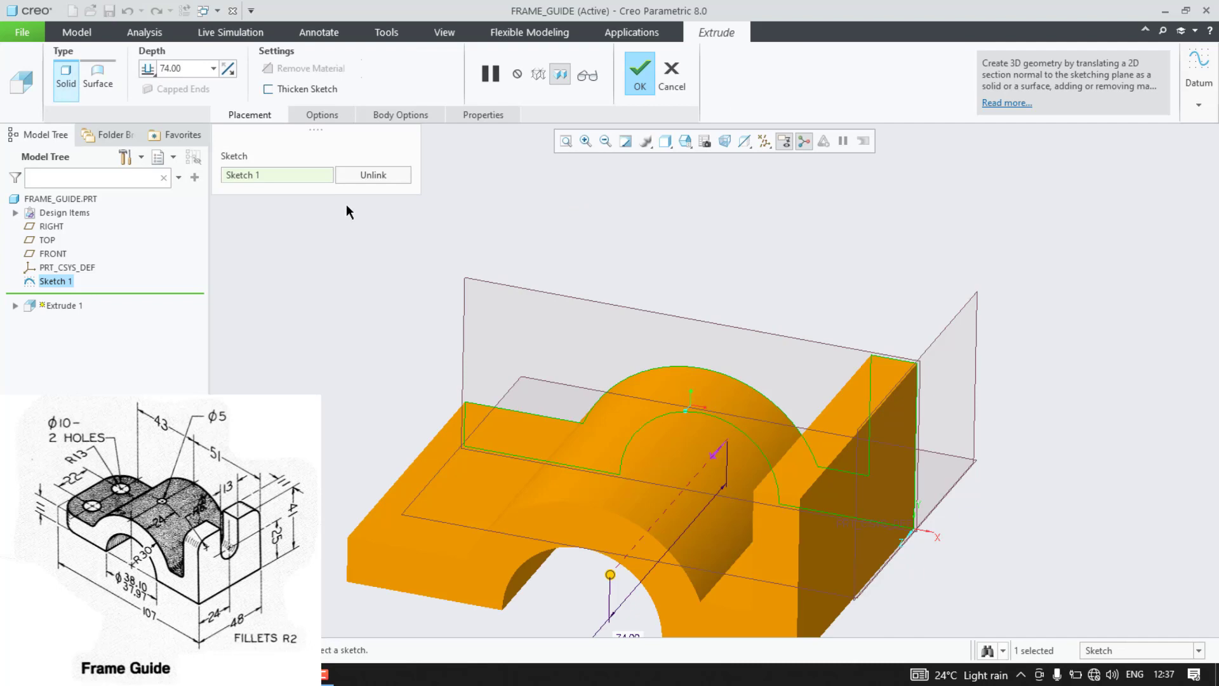
click(229, 70)
click(228, 70)
click(149, 73)
click(171, 104)
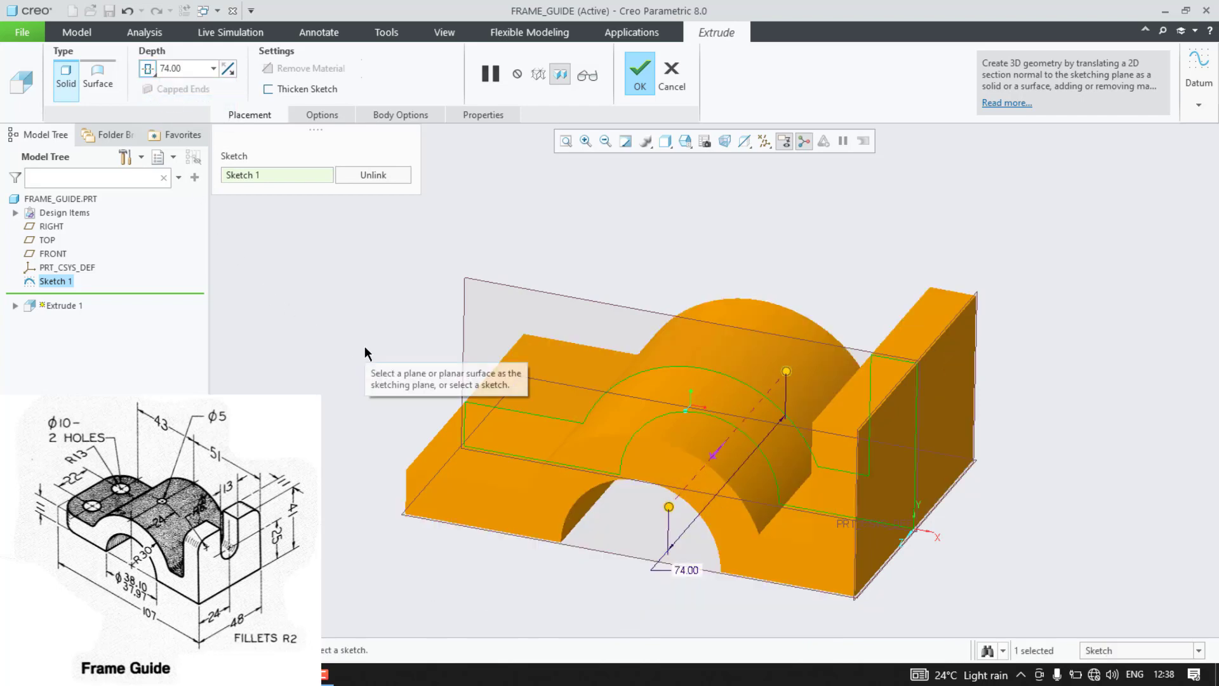
double_click(195, 67)
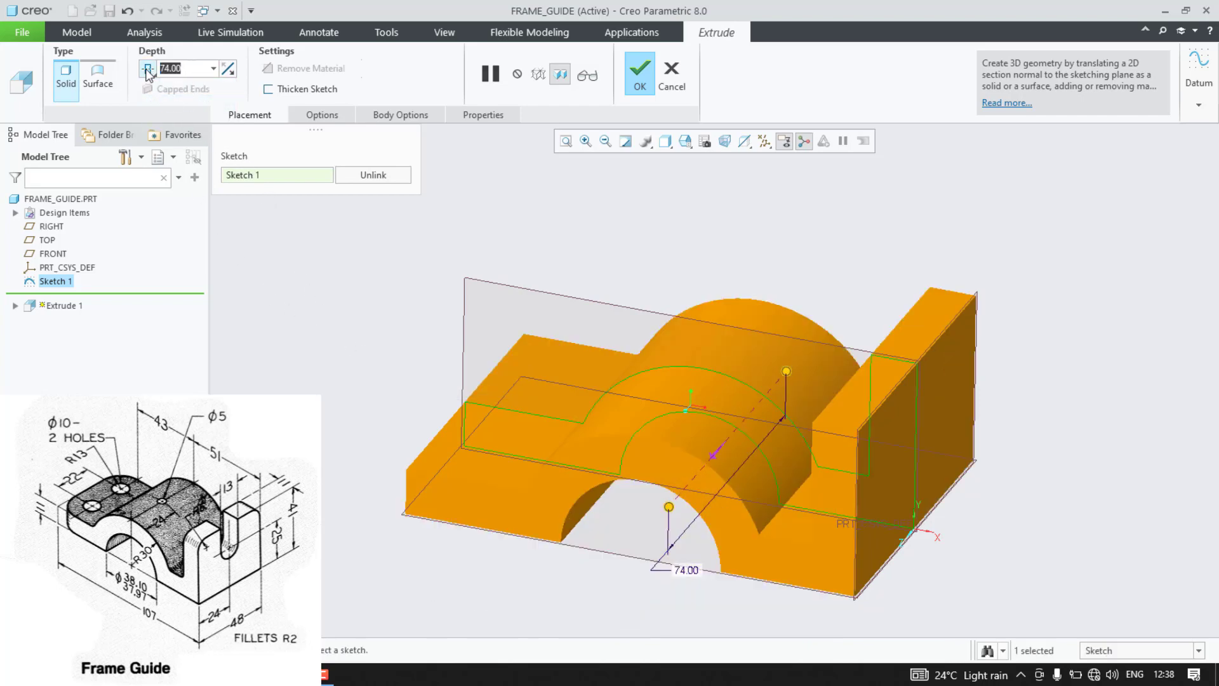
text(48)
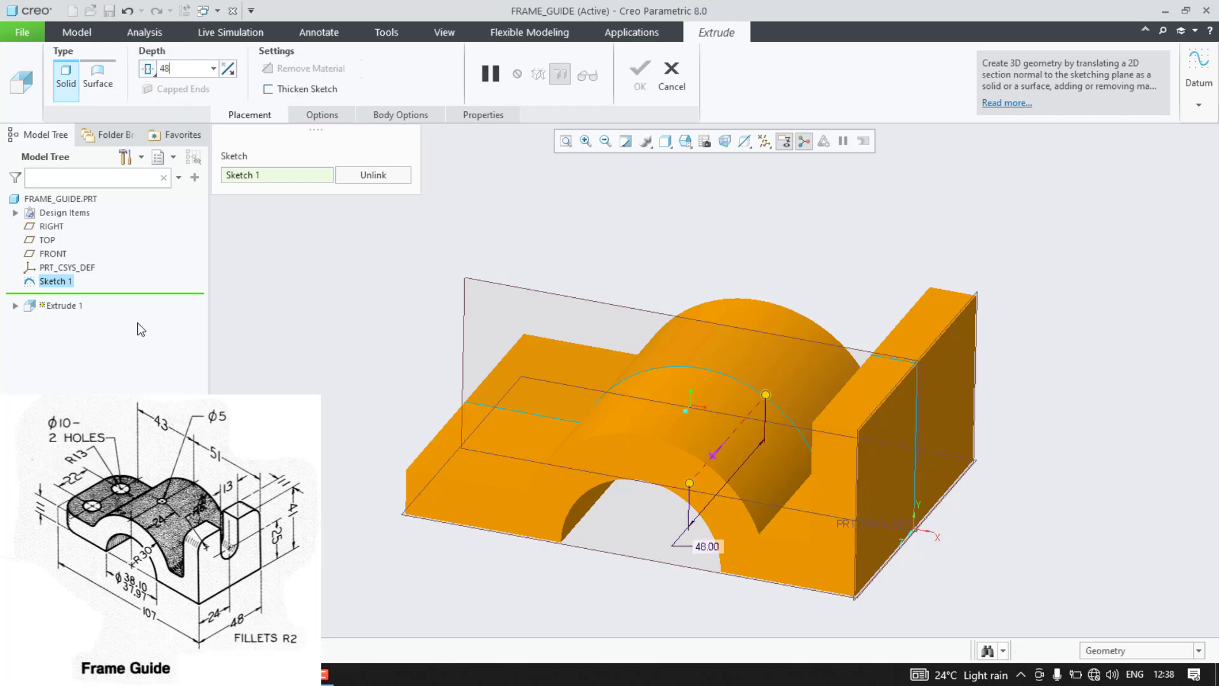
key(Return)
mouse_move(364, 413)
middle_down()
mouse_move(324, 403)
mouse_move(355, 423)
middle_up()
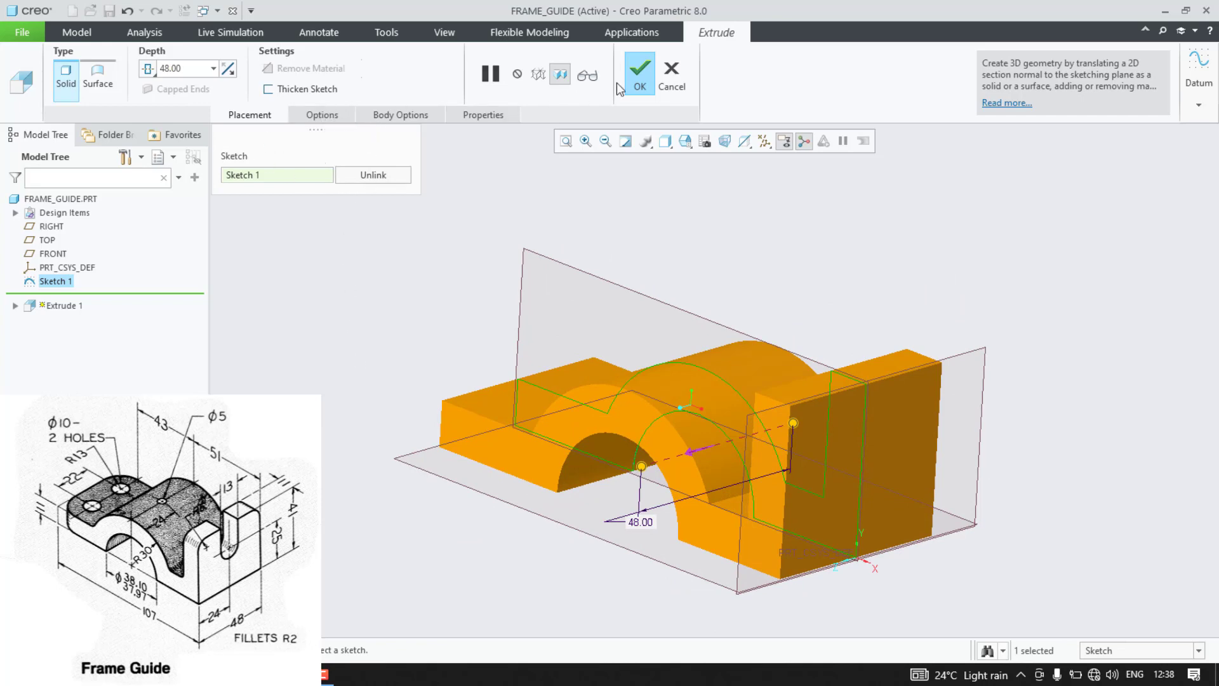
click(637, 77)
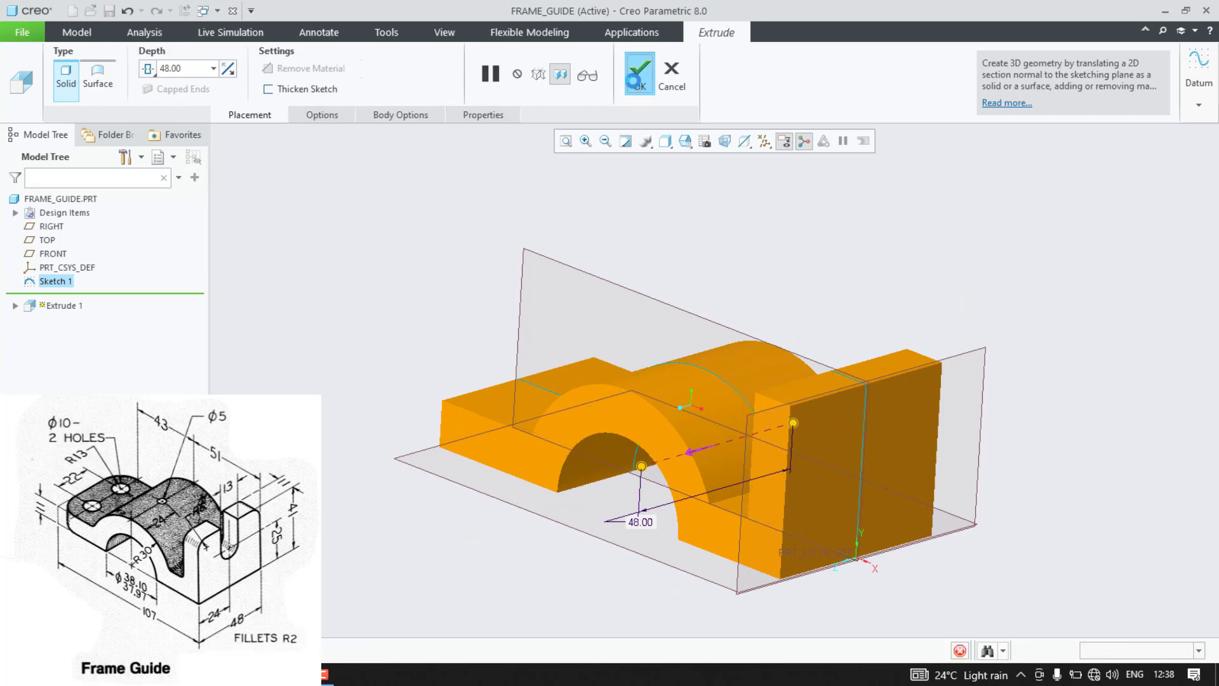
Step: Start a new sketch on the outer end face of the tall upright
mouse_move(441, 341)
middle_down()
mouse_move(452, 316)
mouse_move(441, 304)
mouse_move(446, 329)
middle_up()
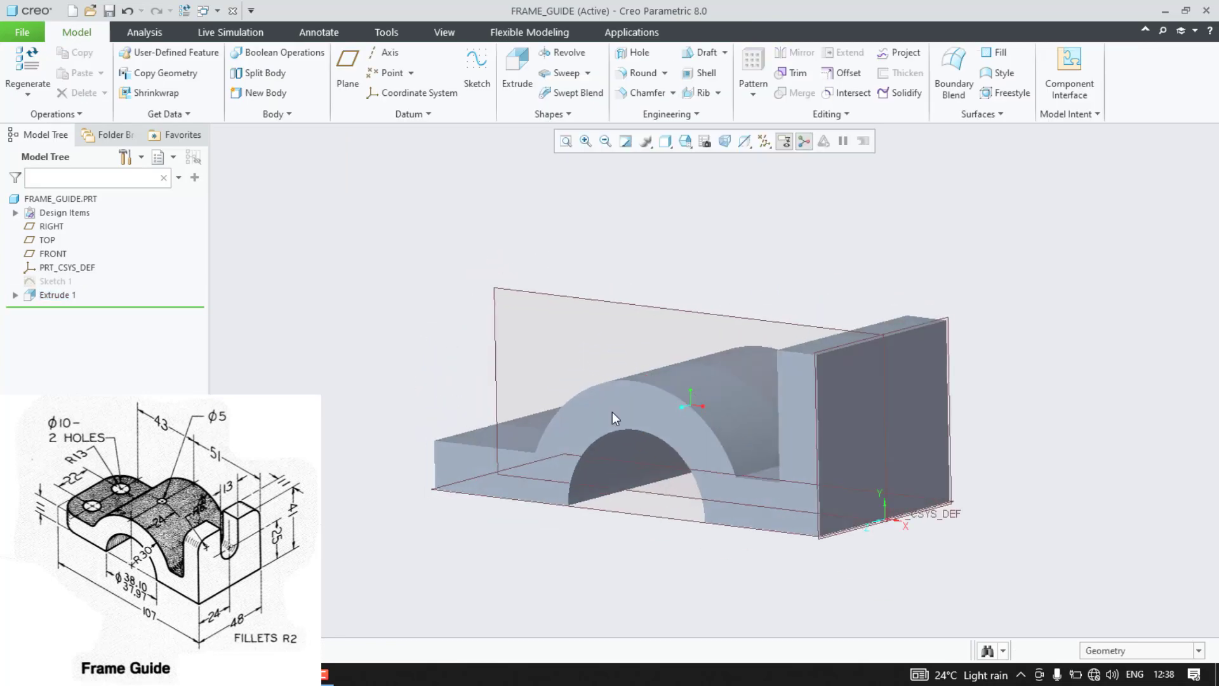
click(913, 360)
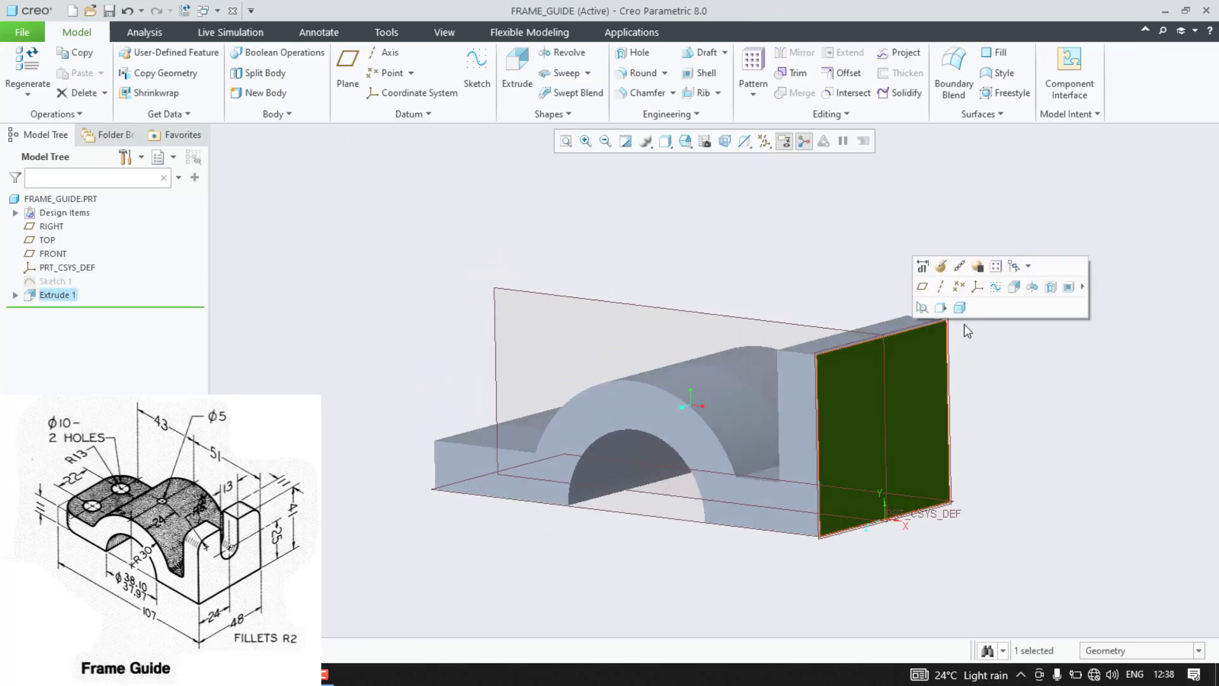
click(937, 288)
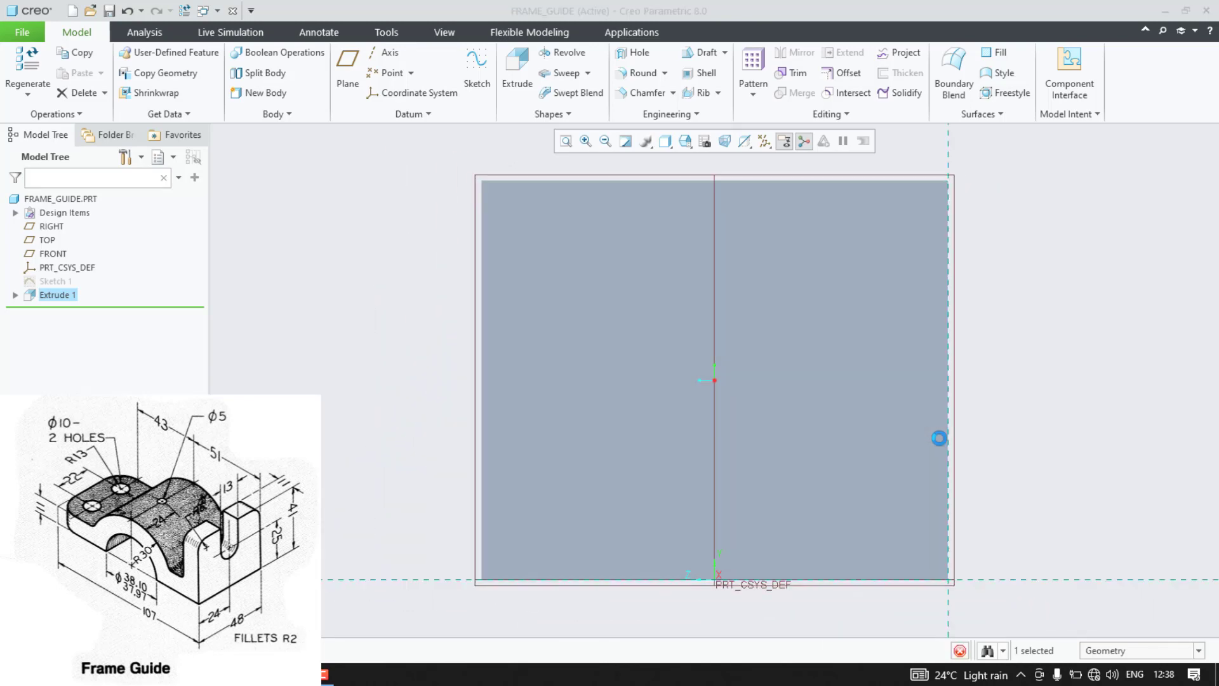
Step: Draw a closed rectangle of lines about 10.5 wide and 13.9 deep, hanging from the face's top edge around the vertical centre plane
key(l)
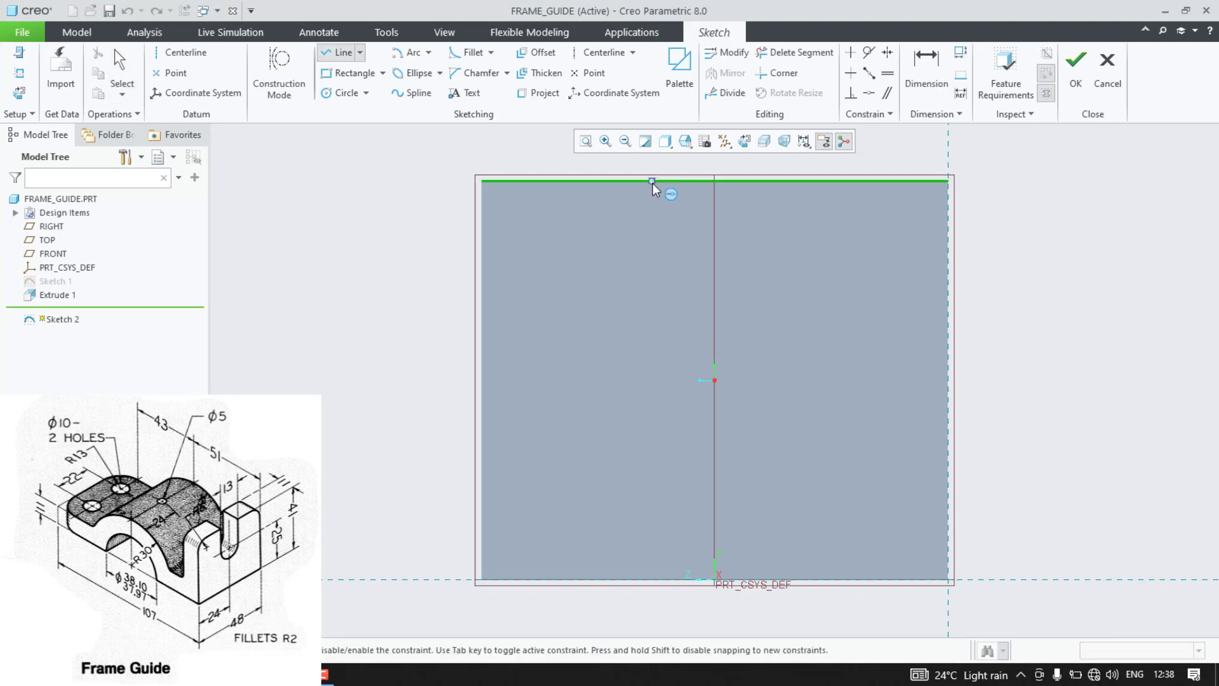
click(654, 182)
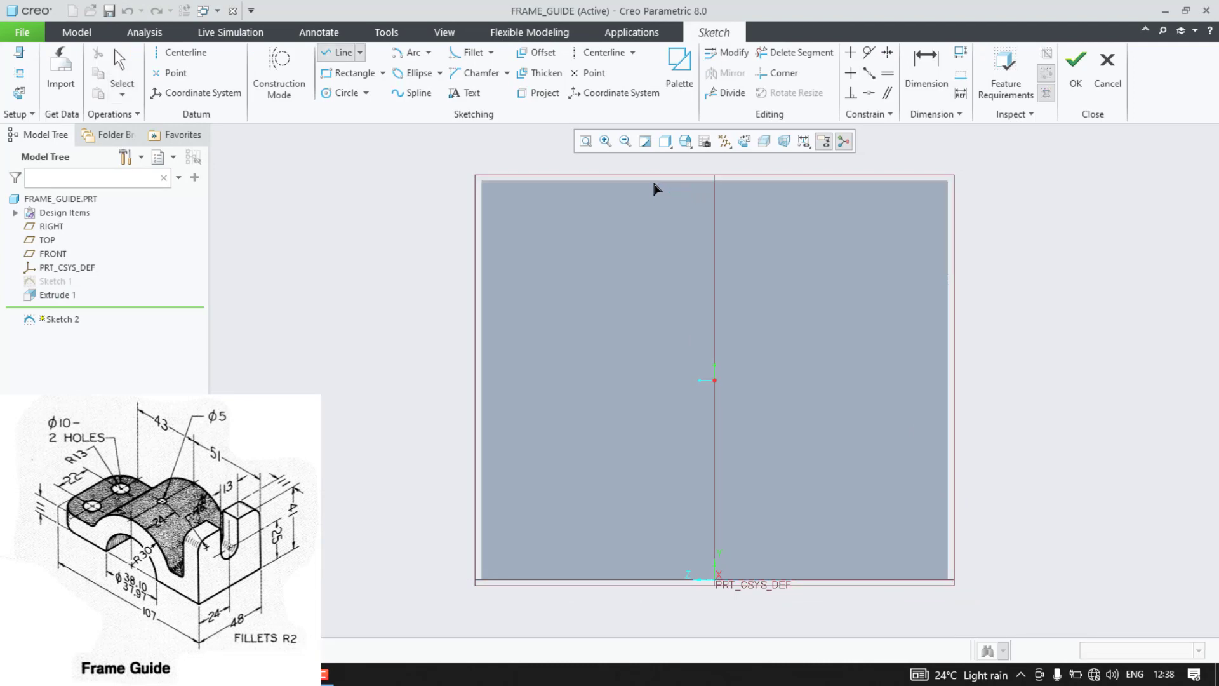
middle_click(661, 330)
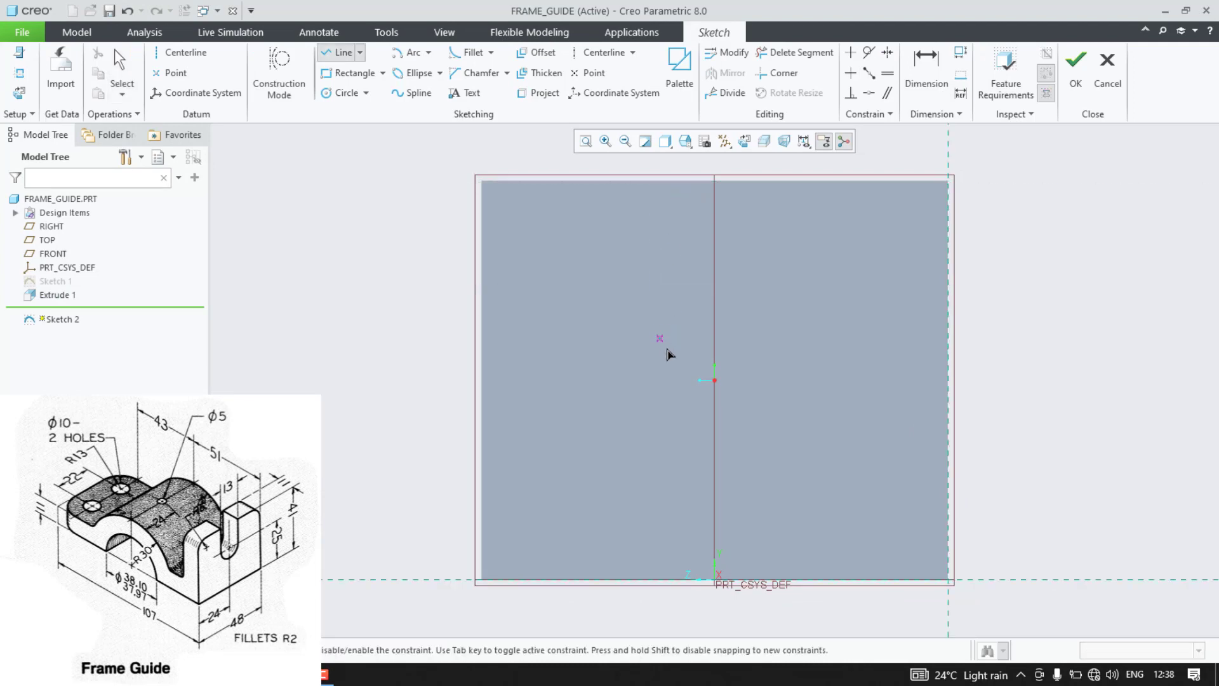
click(665, 181)
click(665, 316)
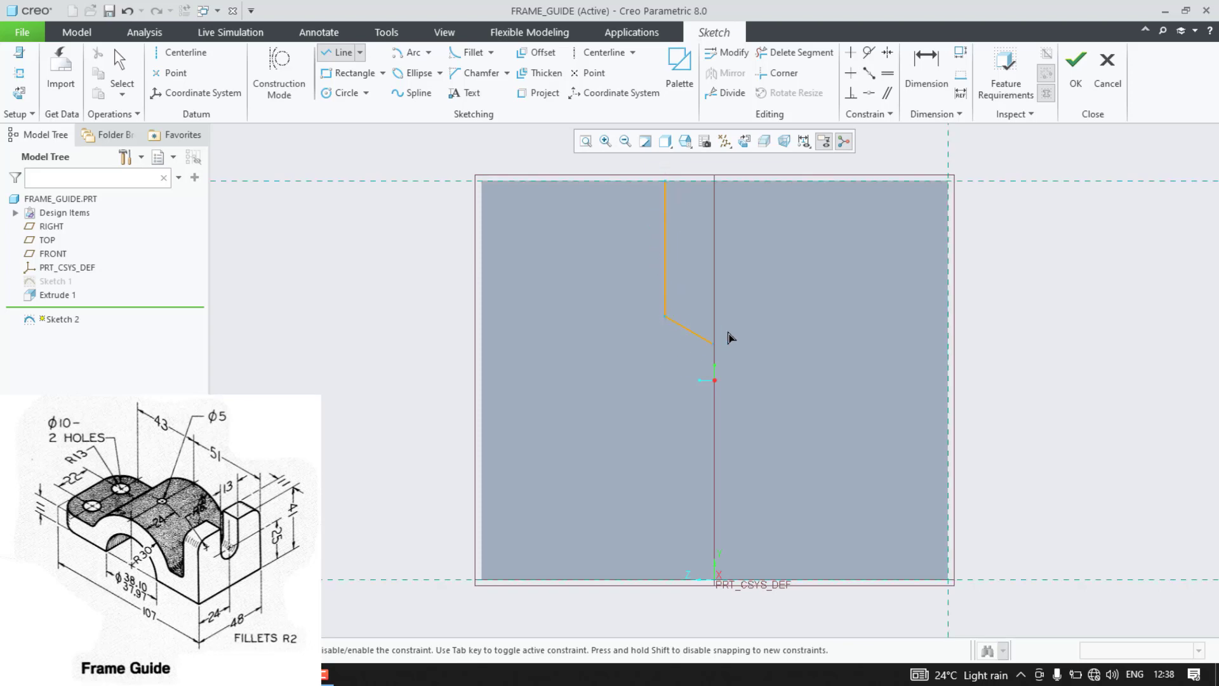
click(768, 315)
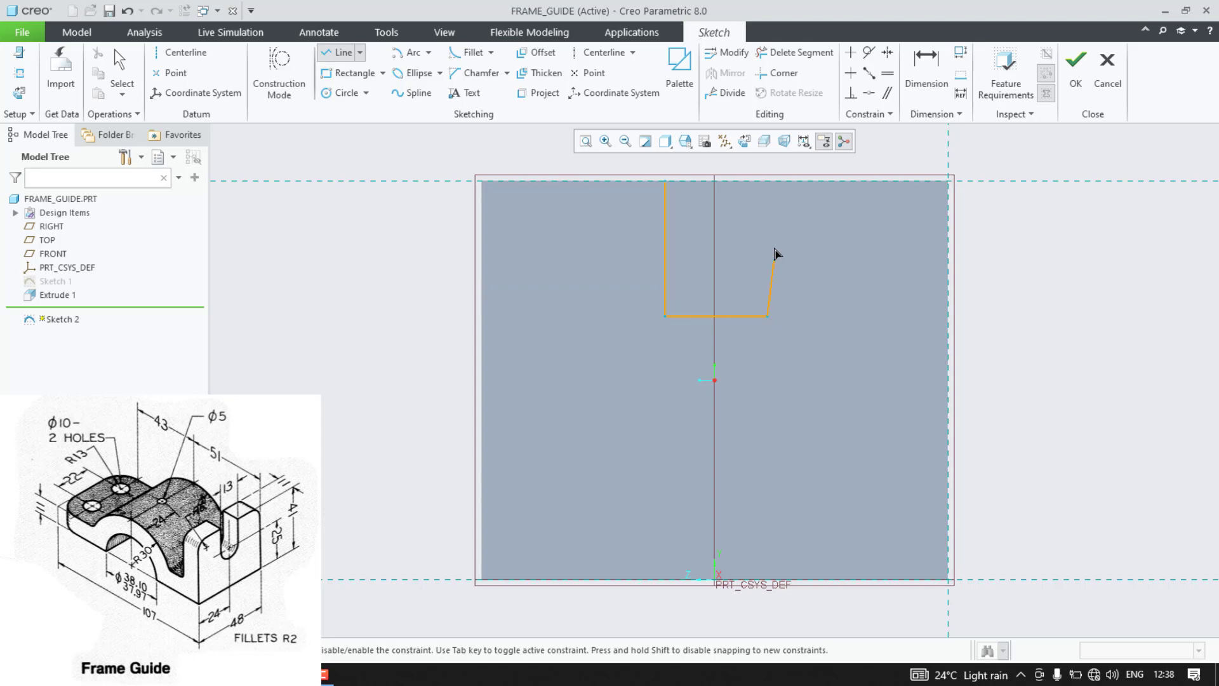
click(767, 182)
middle_click(665, 186)
click(665, 182)
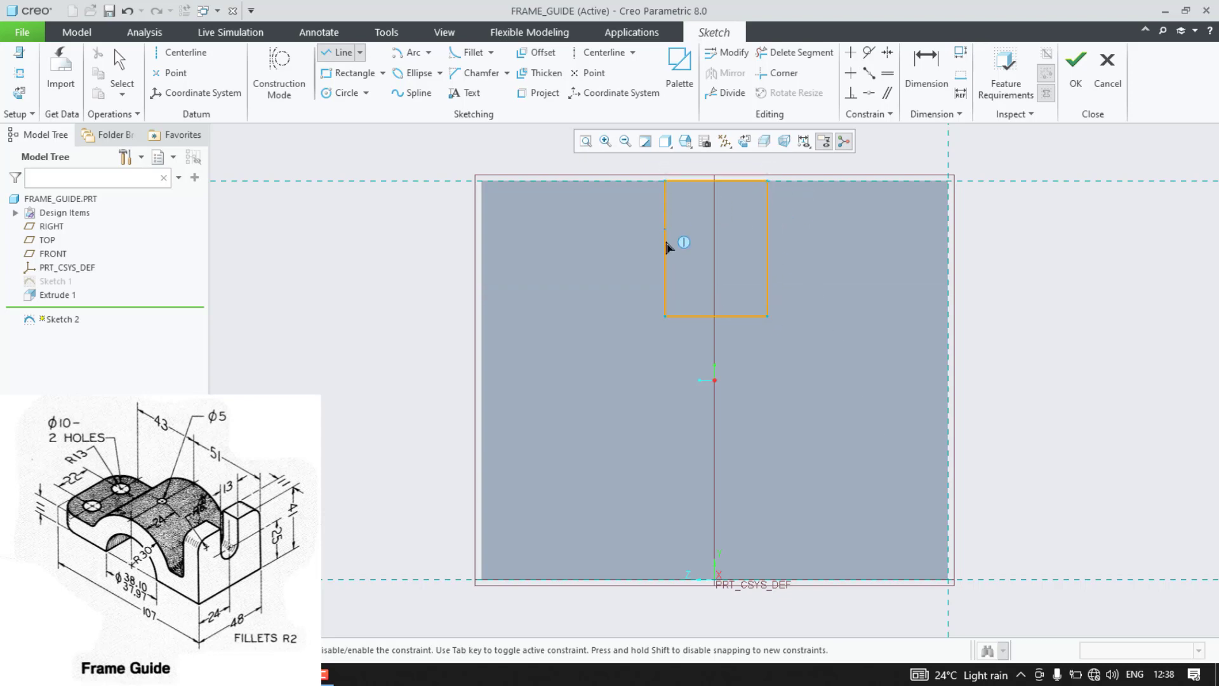
middle_click(555, 359)
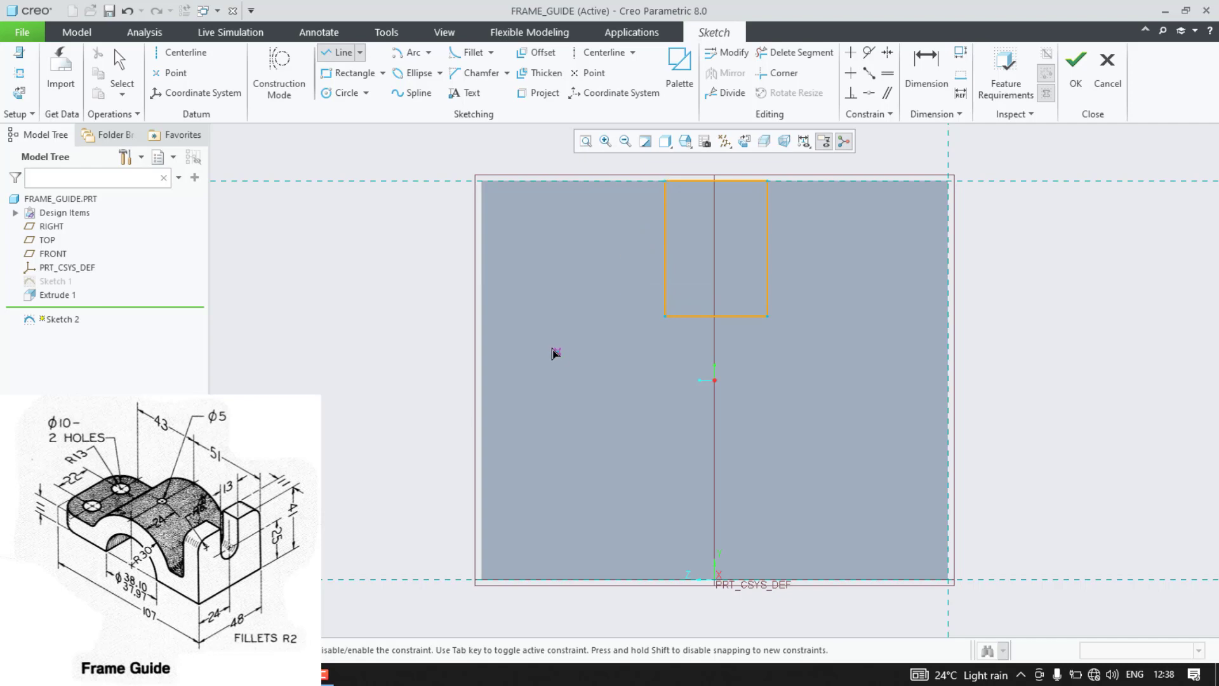
Step: Round the slot's lower end with a semicircular arc of about R5.25 and delete the straight line between its ends
click(409, 53)
click(716, 317)
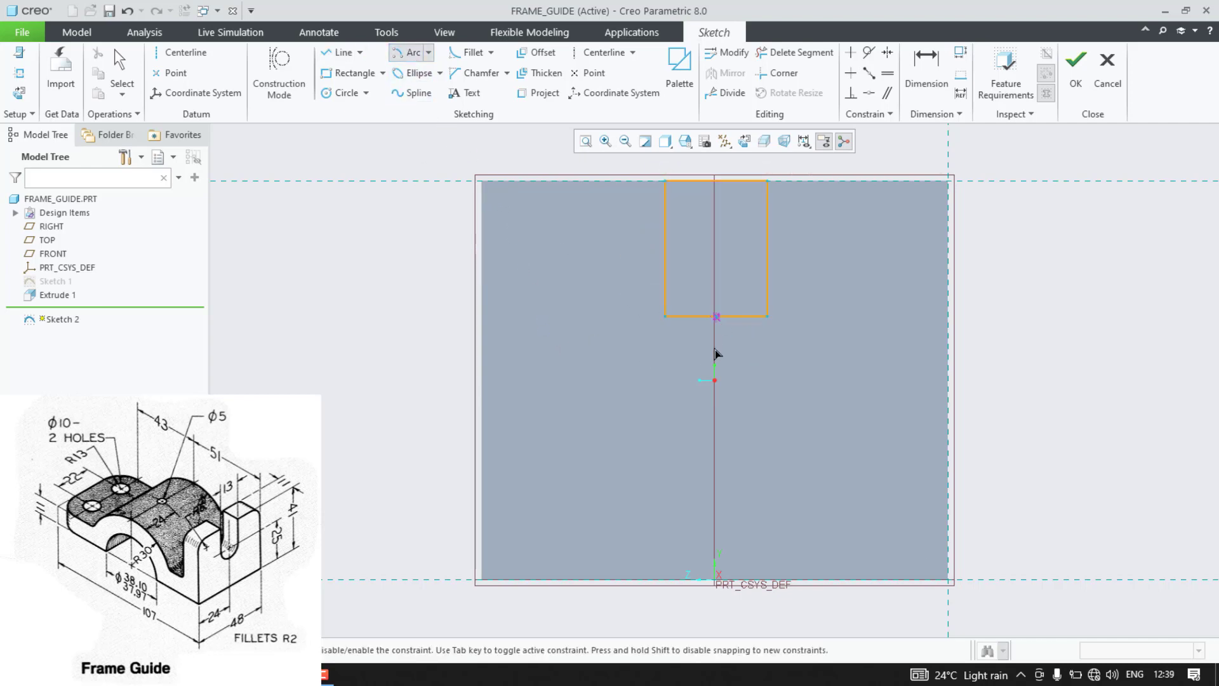
click(665, 317)
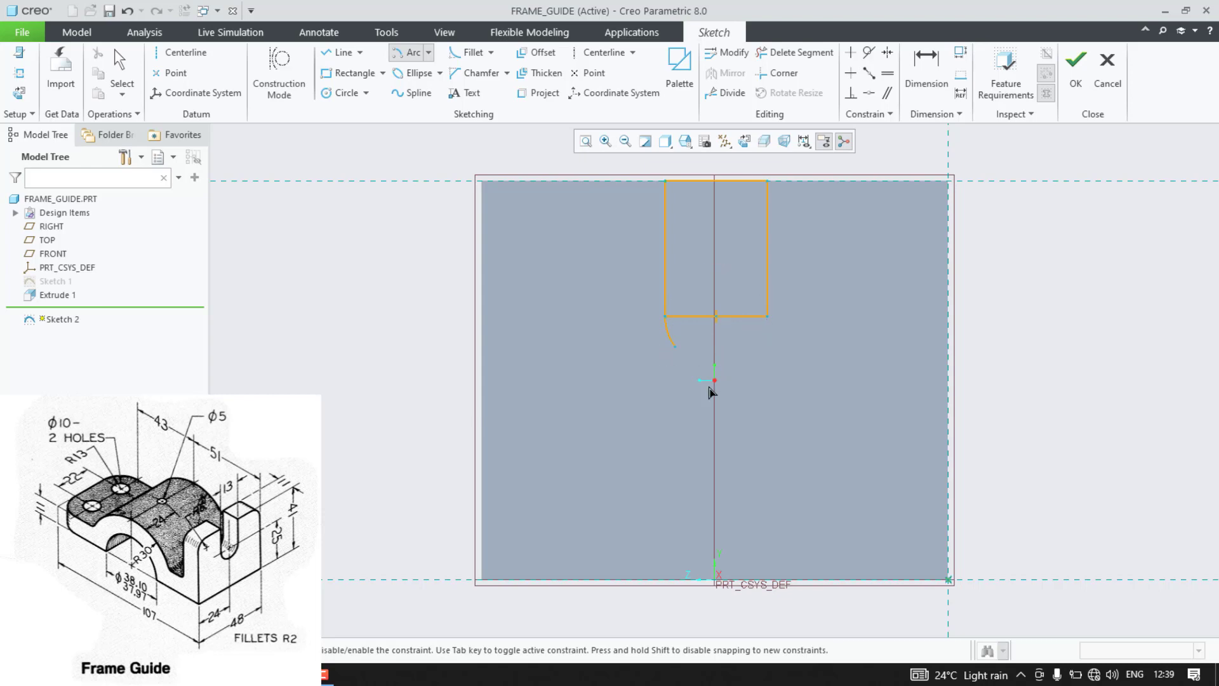
click(768, 317)
middle_click(766, 405)
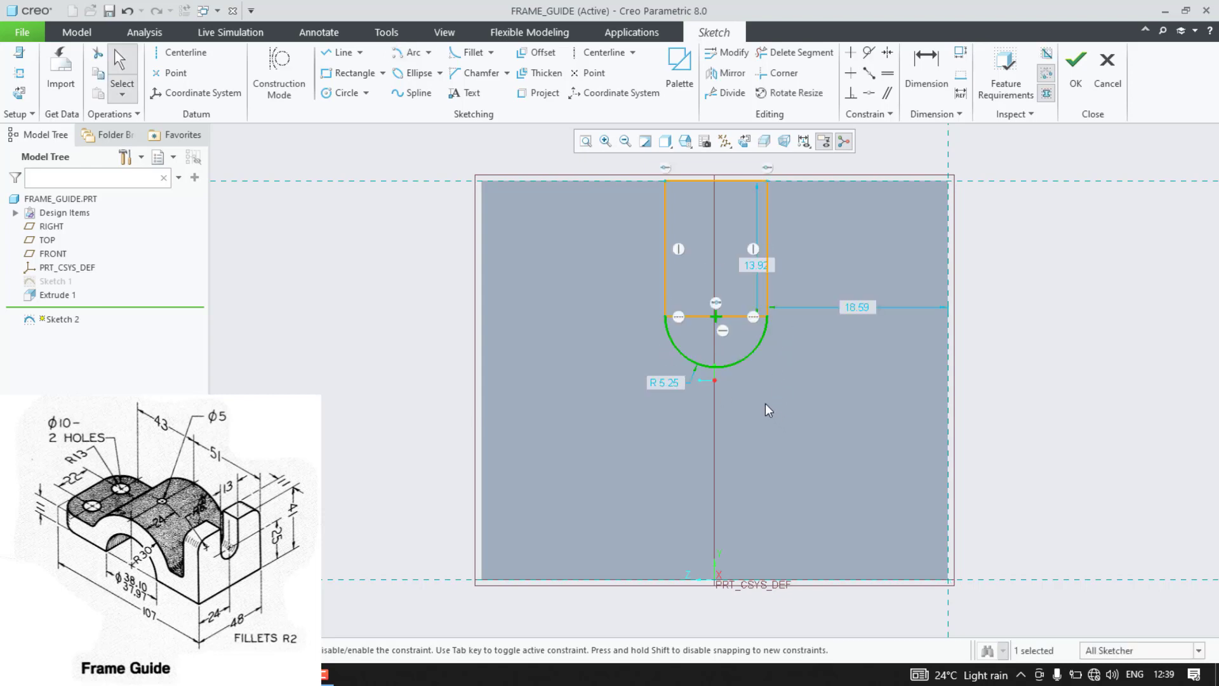
click(701, 315)
key(Delete)
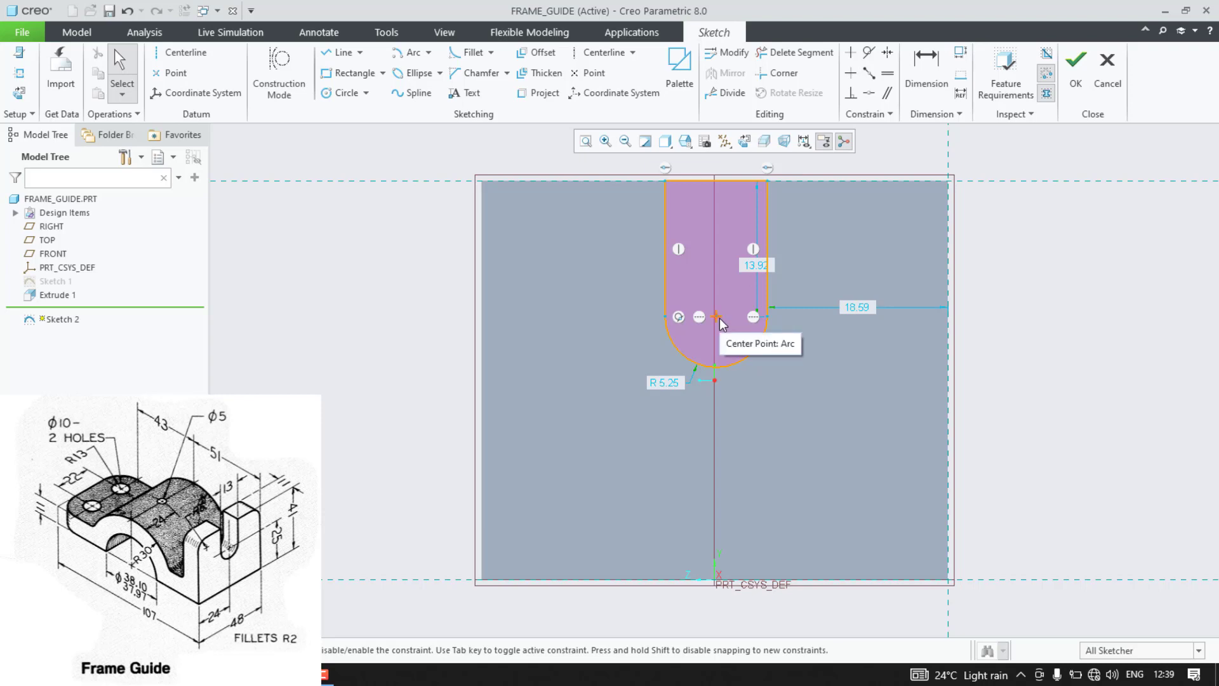
Step: Dimension the arc centre's height above the base of the face and set it to 25
key(d)
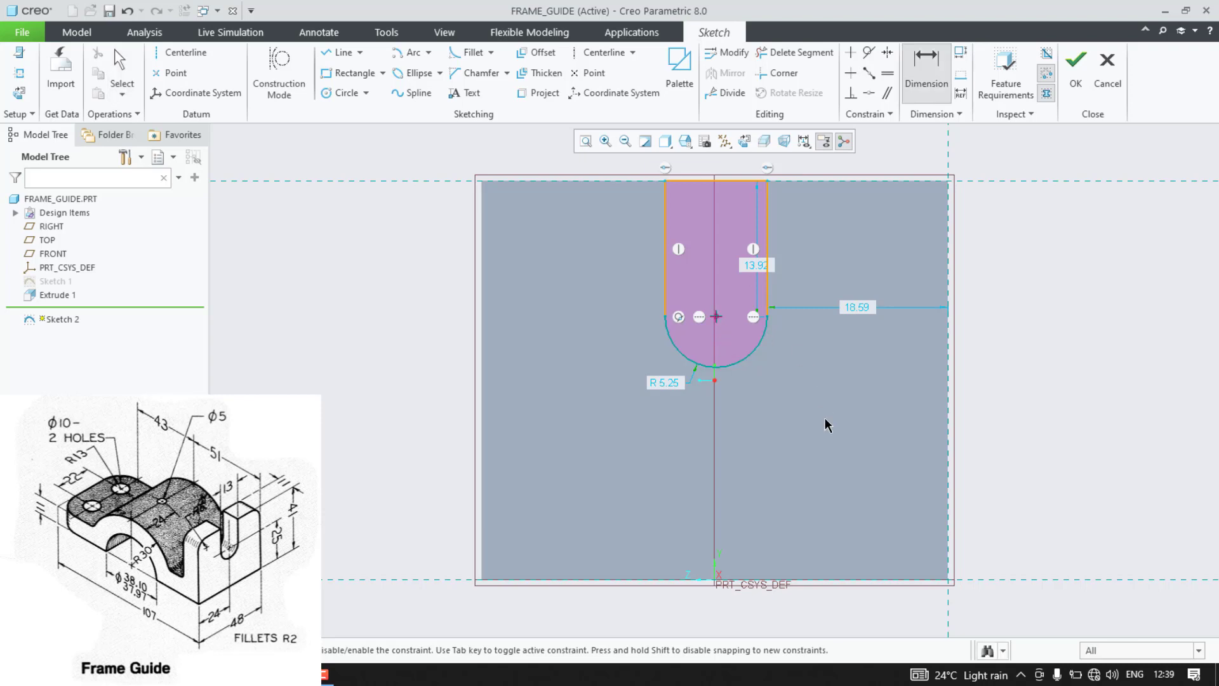
click(850, 580)
middle_click(1068, 476)
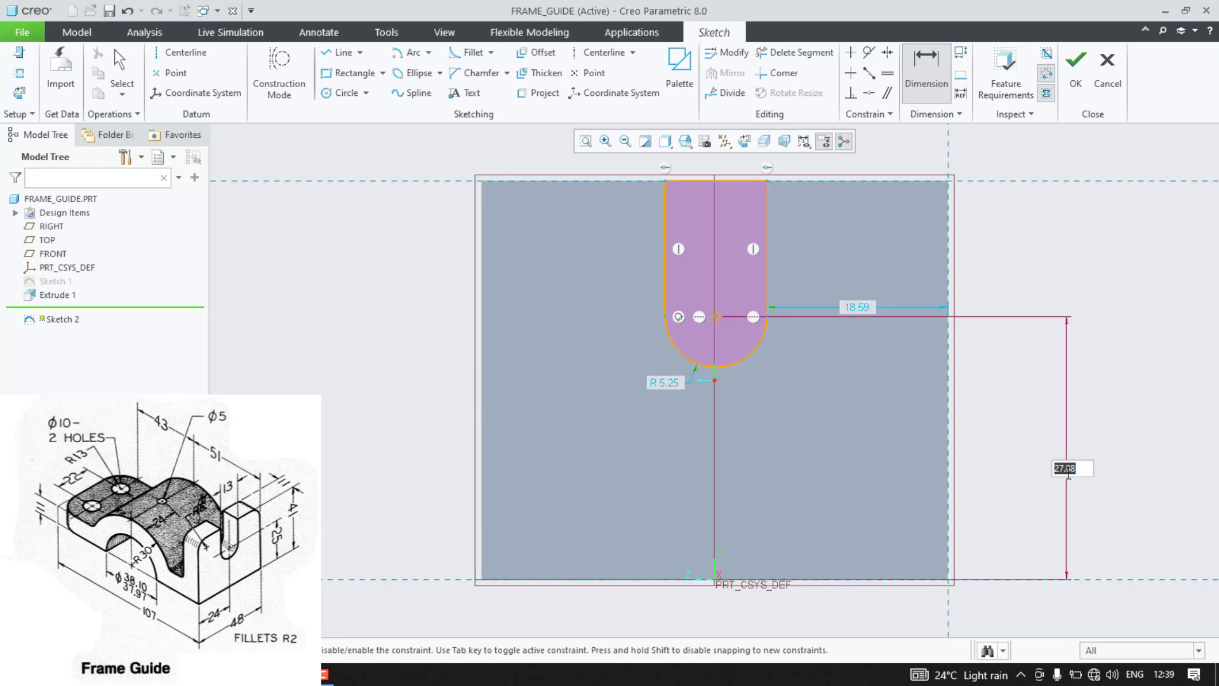
text(25)
key(Return)
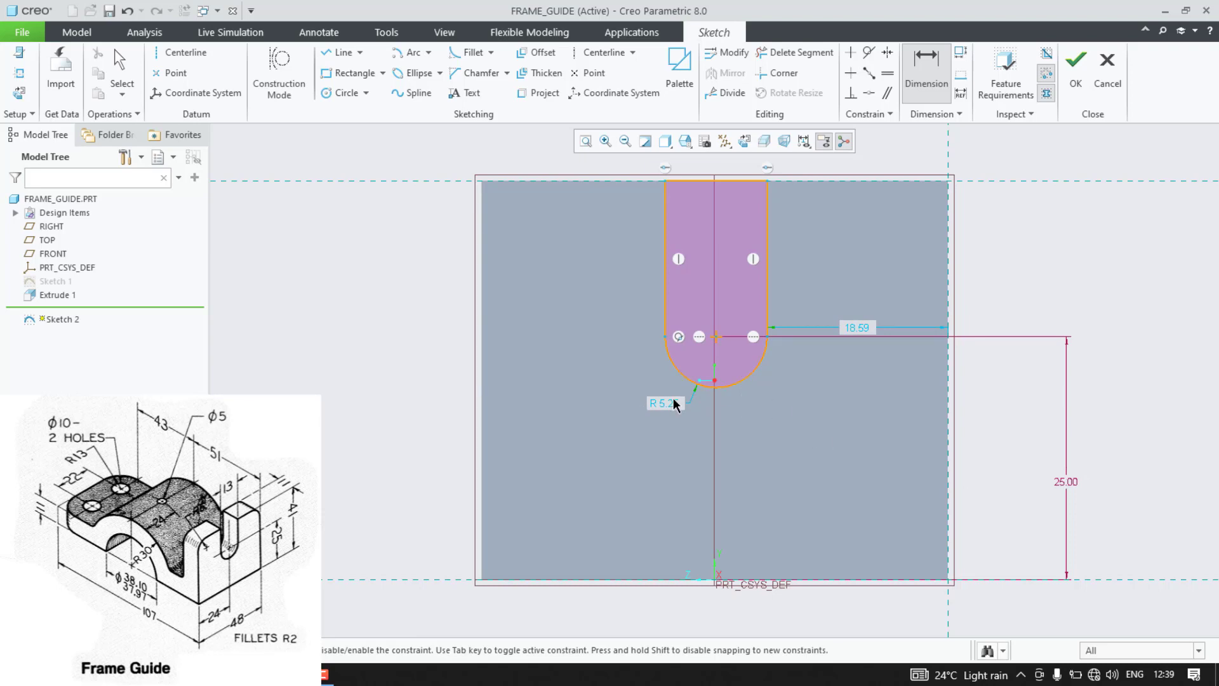
Step: Dimension the distance between the slot's two vertical sides and set it to 13
click(768, 215)
click(665, 227)
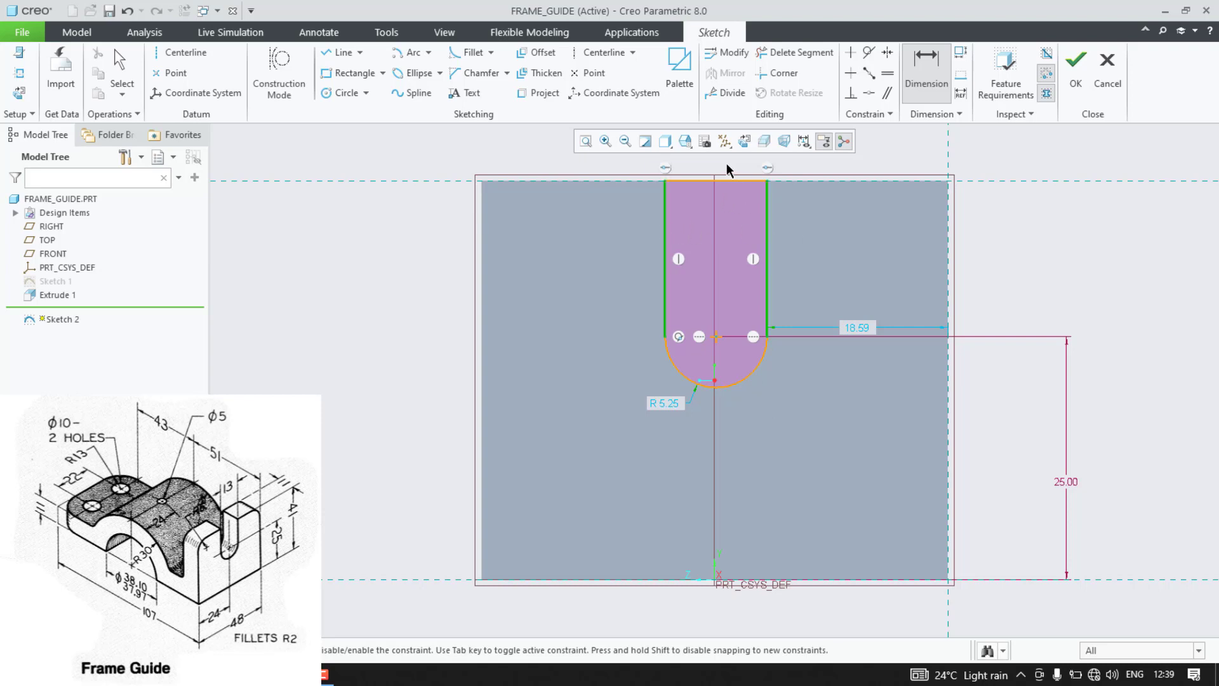
middle_click(726, 163)
text(13)
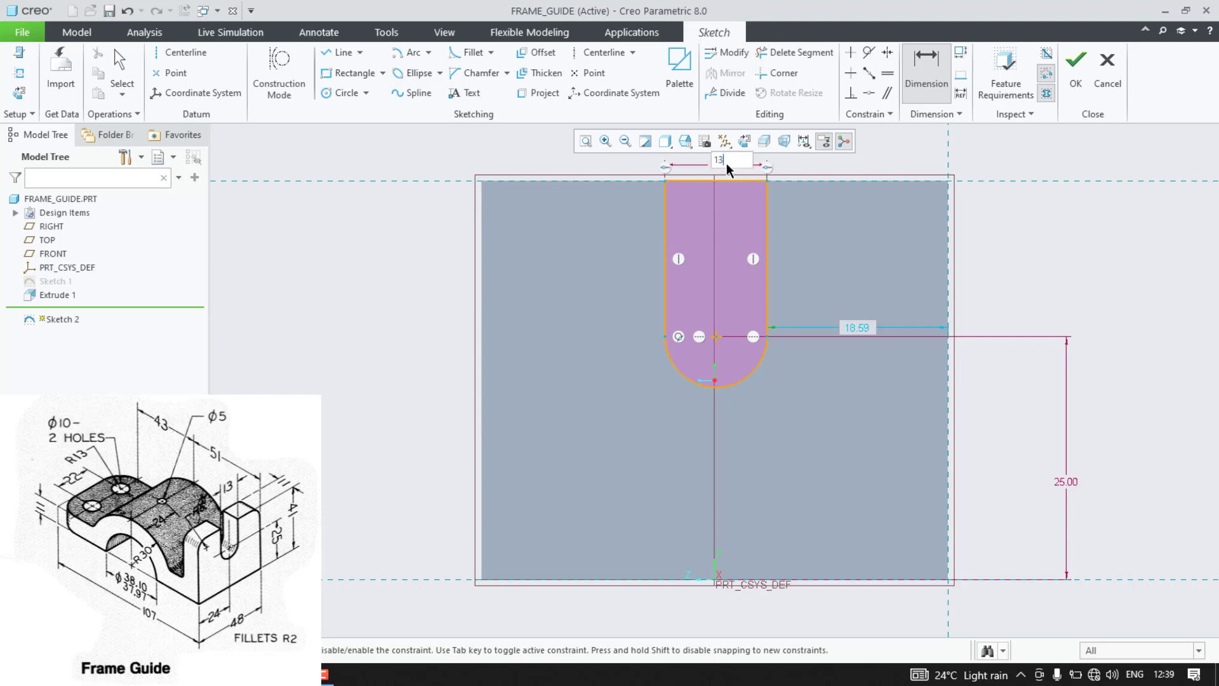
key(Return)
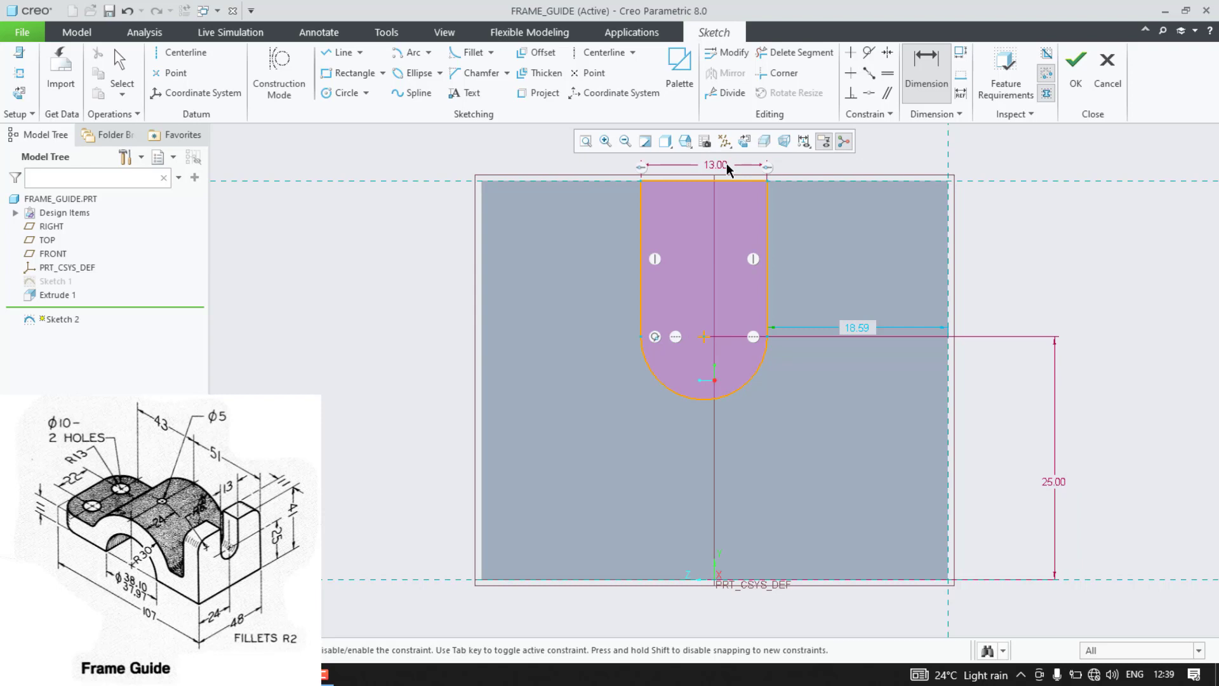
Step: Add the FRONT datum plane to the sketch references
click(19, 74)
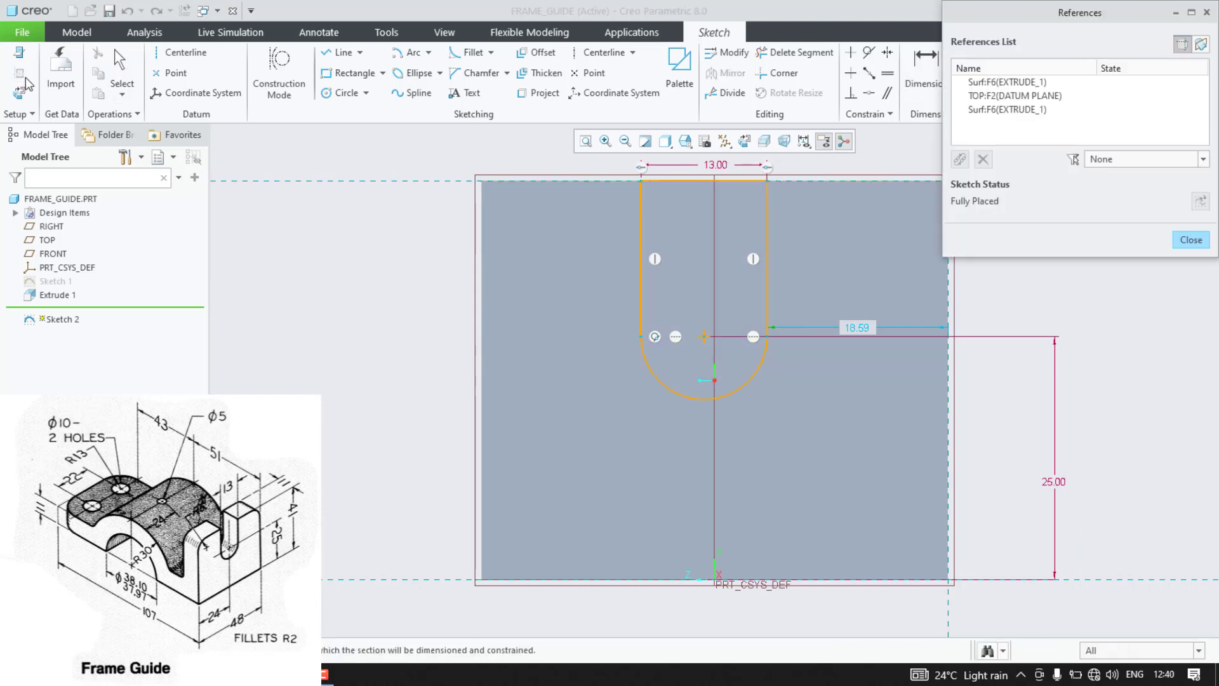
click(715, 254)
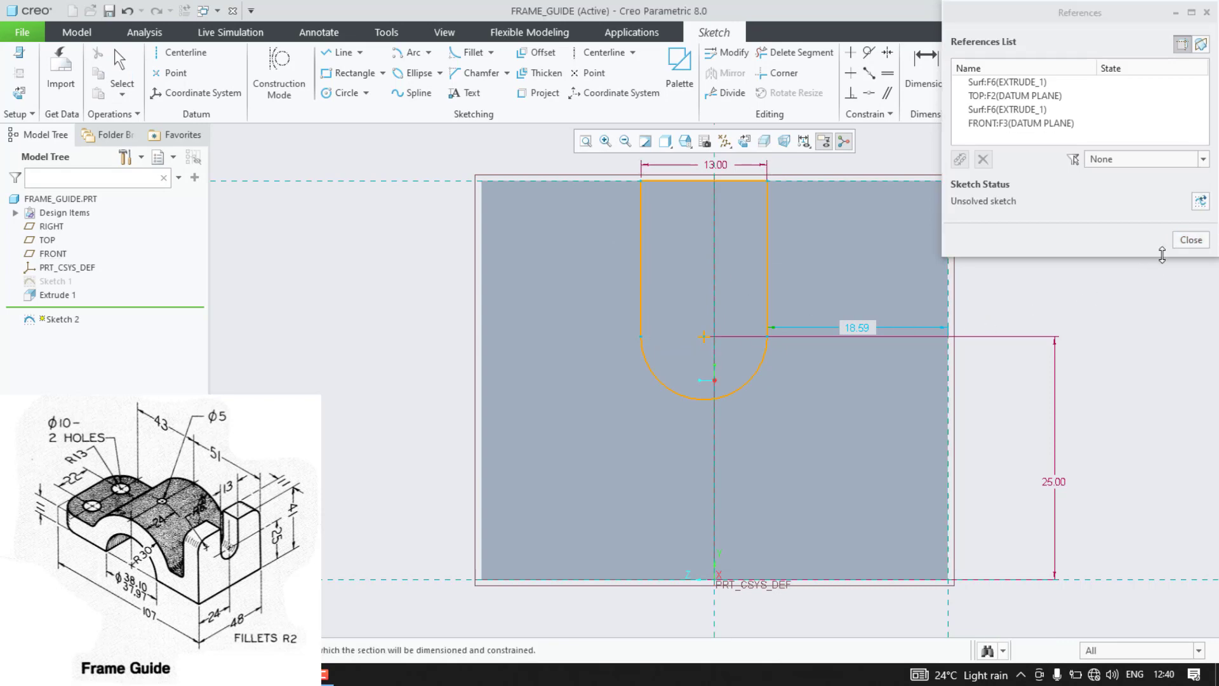
click(1192, 240)
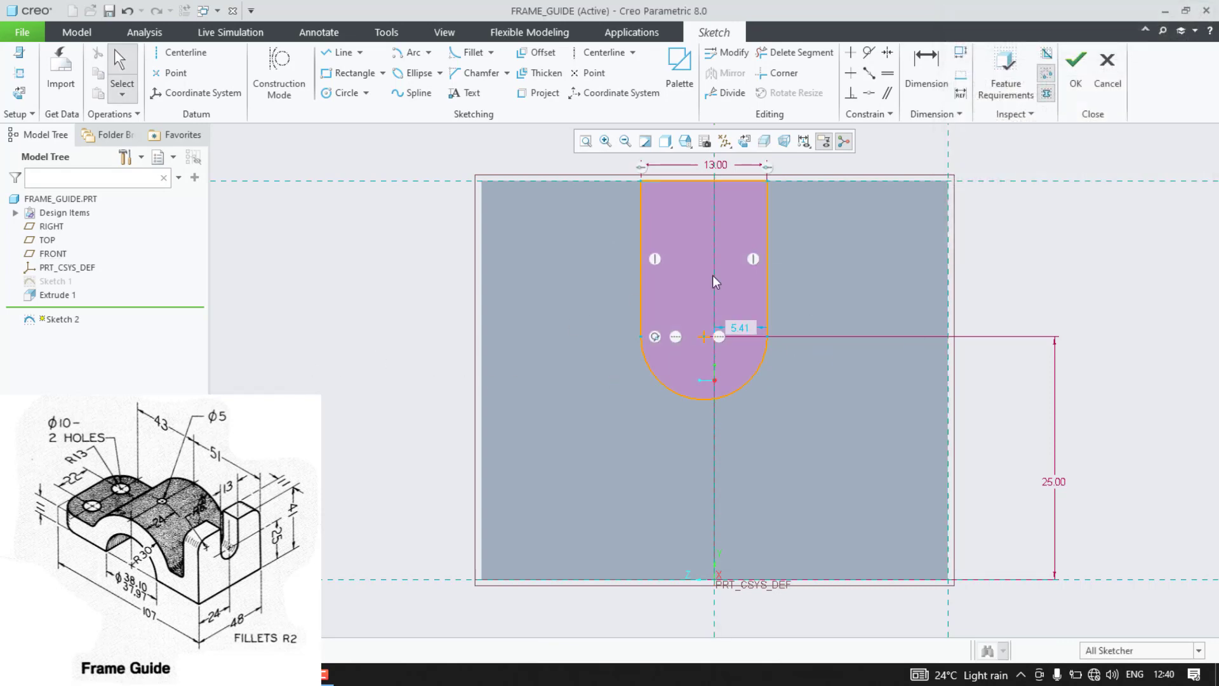
Step: Centre the slot by making its arc centre coincident with the FRONT plane reference, and dismiss the selection filter tip
click(704, 337)
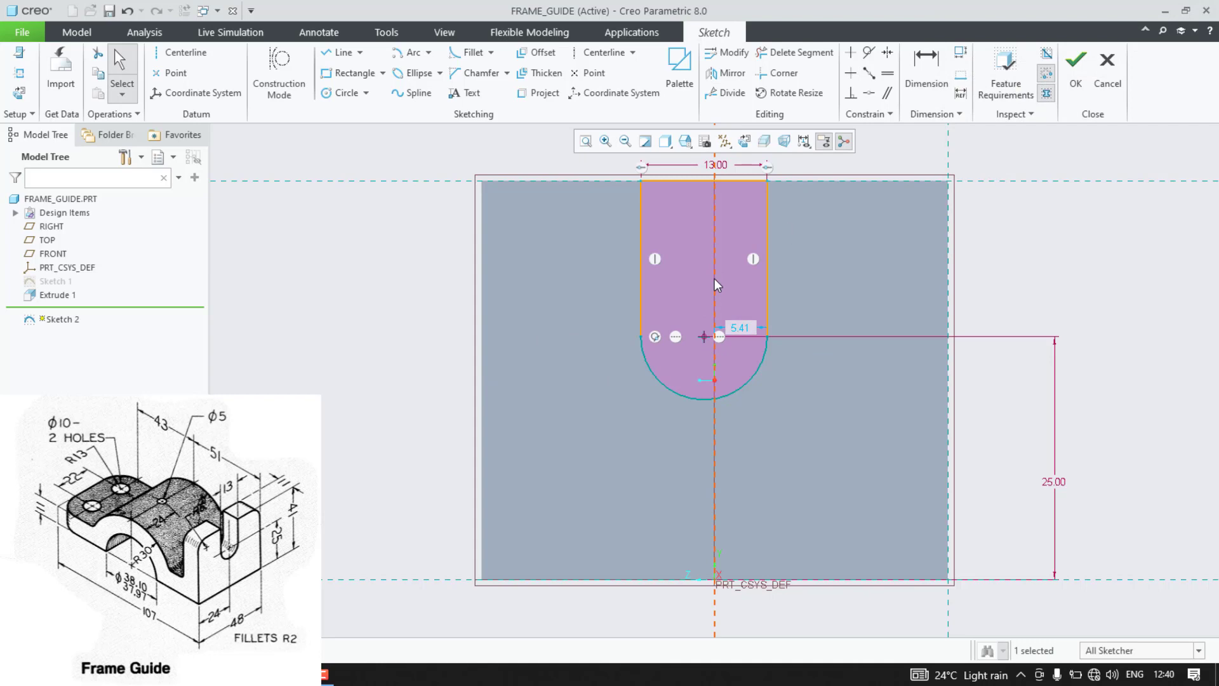
ctrl+click(714, 280)
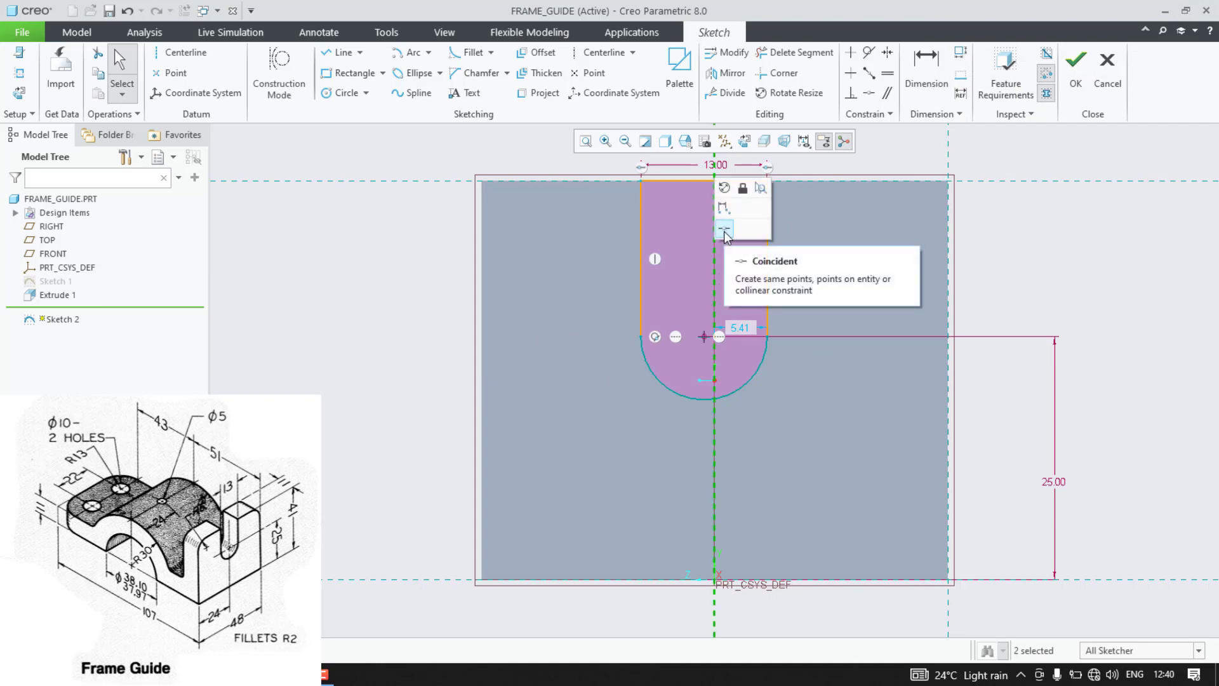
click(725, 230)
click(886, 276)
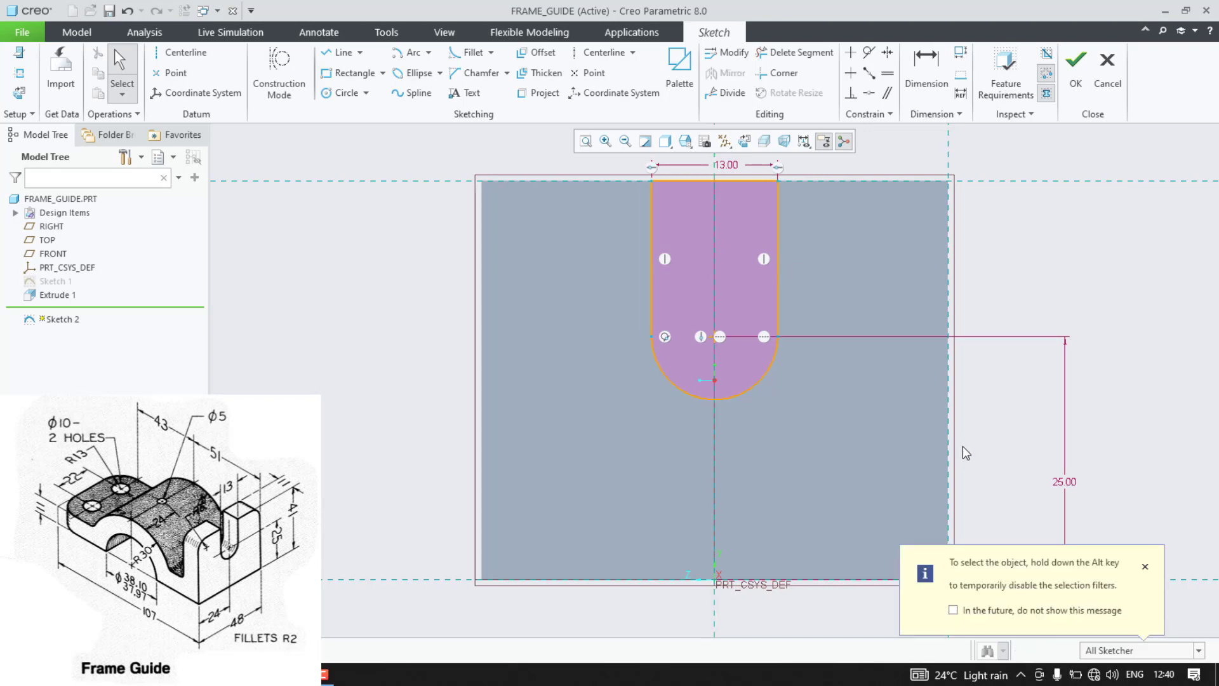
click(1145, 567)
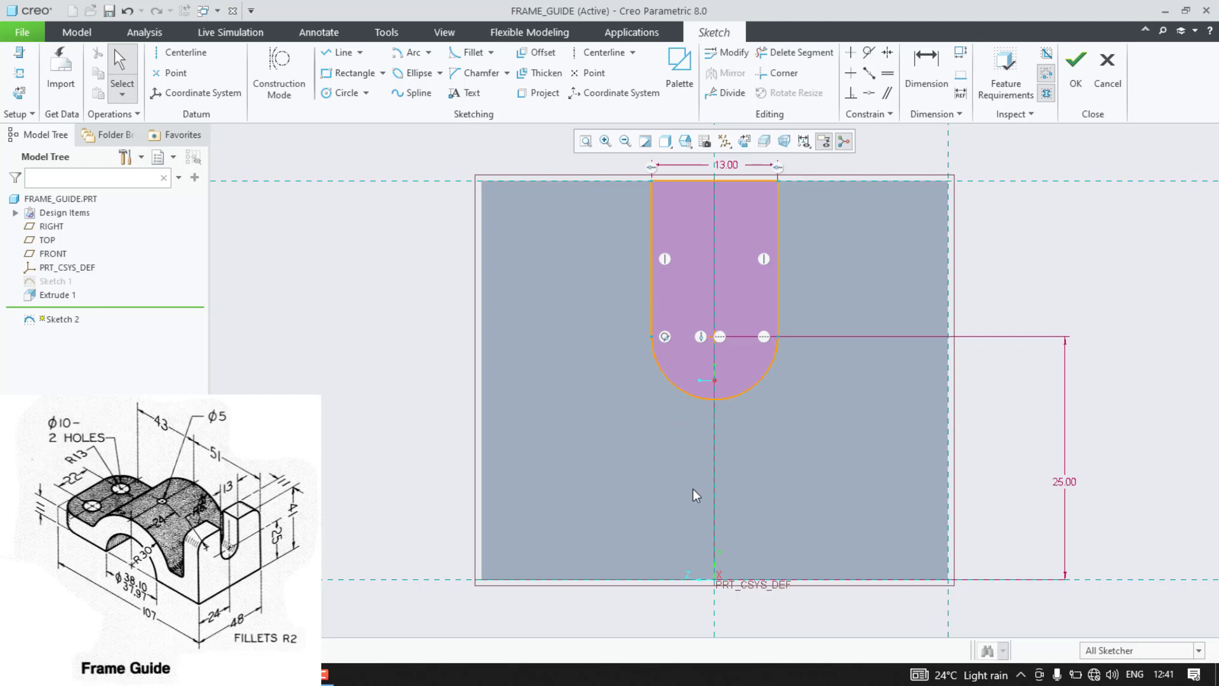
Step: Finish the slot sketch and extrude it as a cut through the upright, reversing the direction and using To Next depth
scroll(692, 489, down, 2)
mouse_move(517, 389)
middle_down()
mouse_move(468, 405)
mouse_move(482, 422)
mouse_move(474, 416)
mouse_move(503, 385)
middle_up()
scroll(503, 385, down, 2)
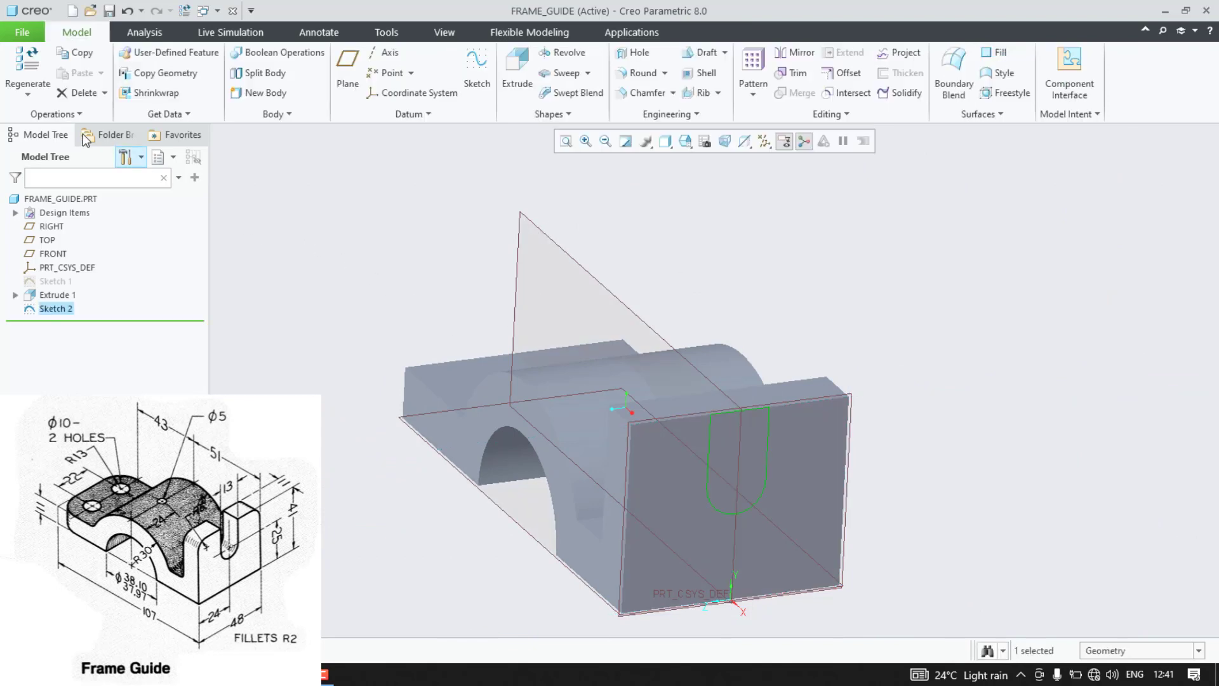
click(519, 84)
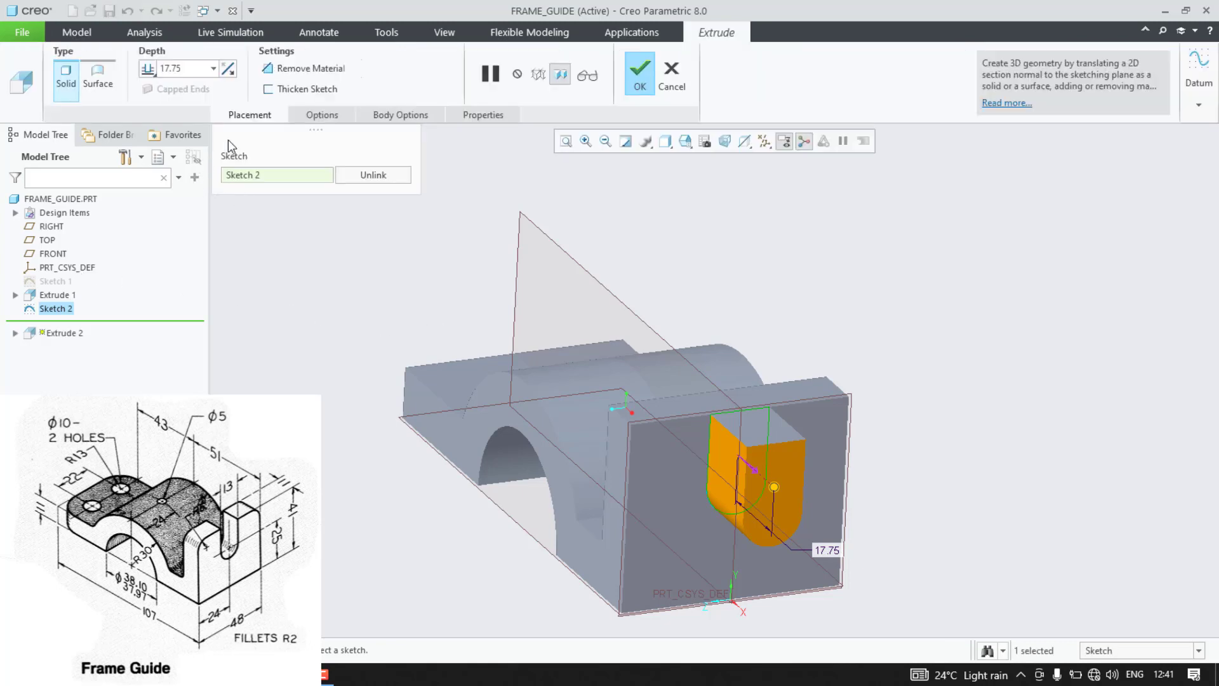
click(298, 69)
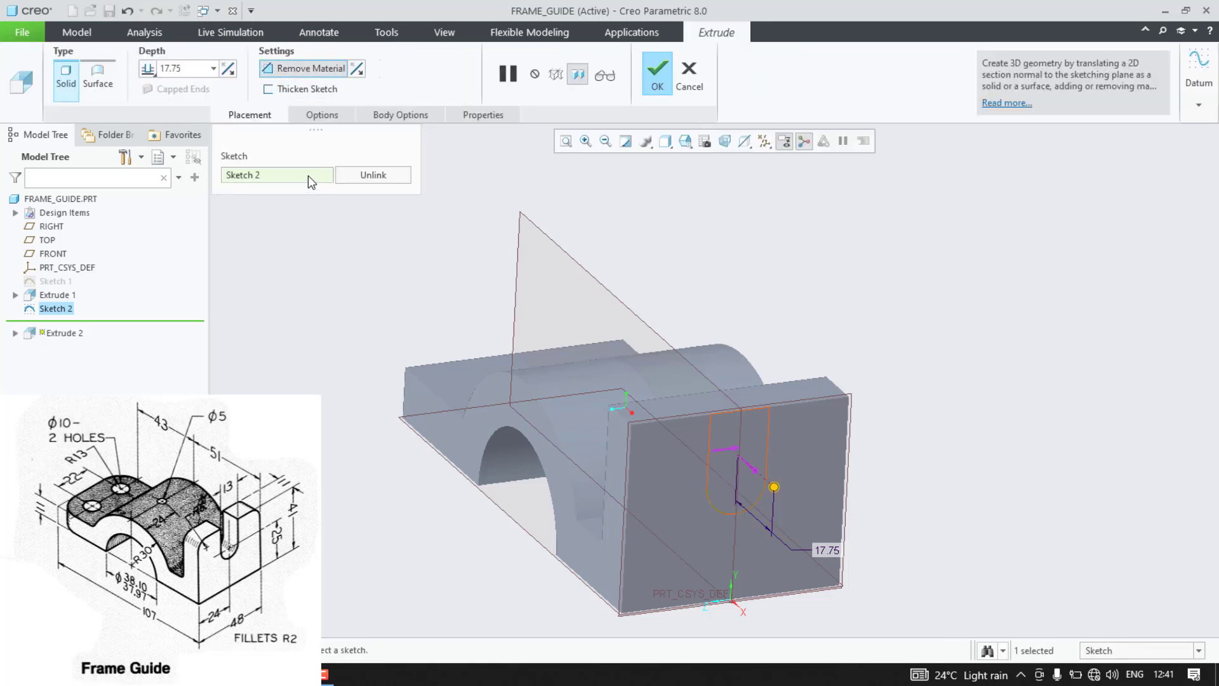
click(228, 68)
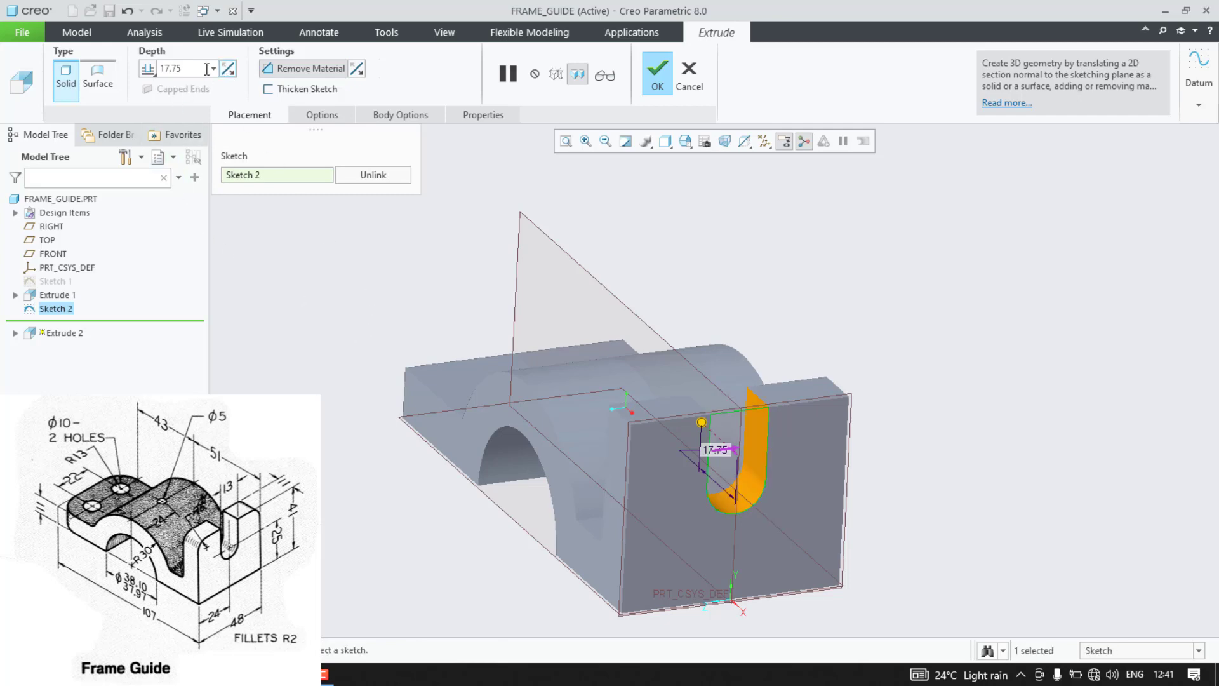
click(148, 69)
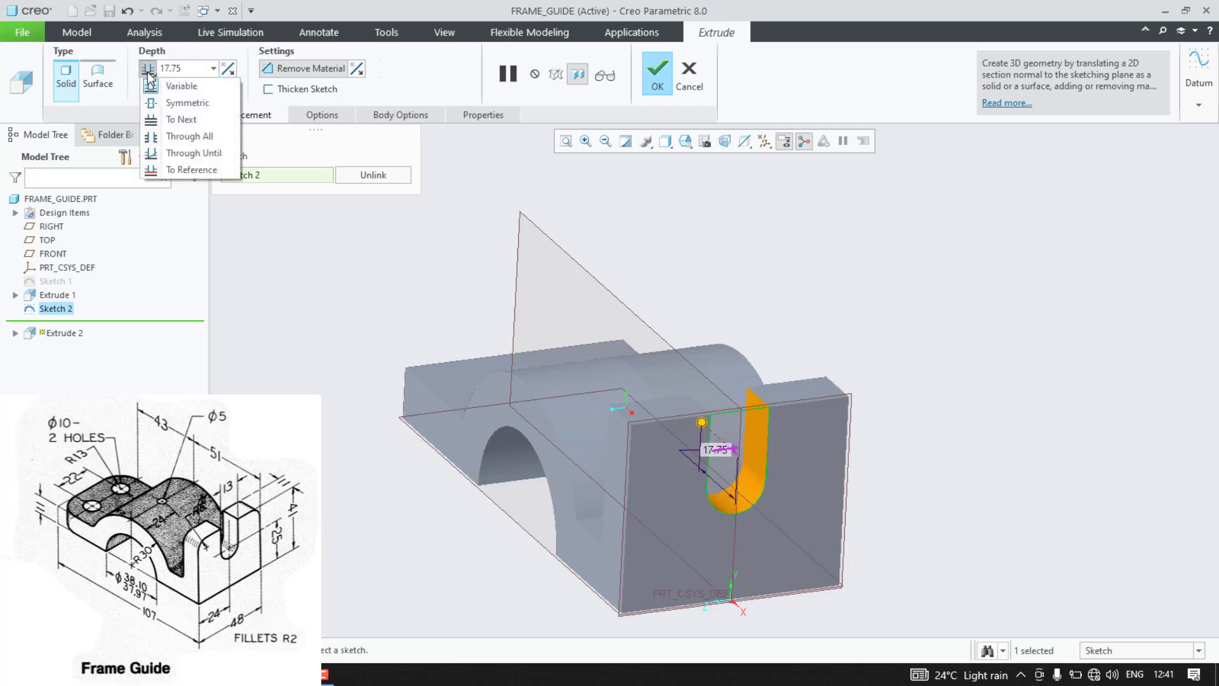
click(163, 121)
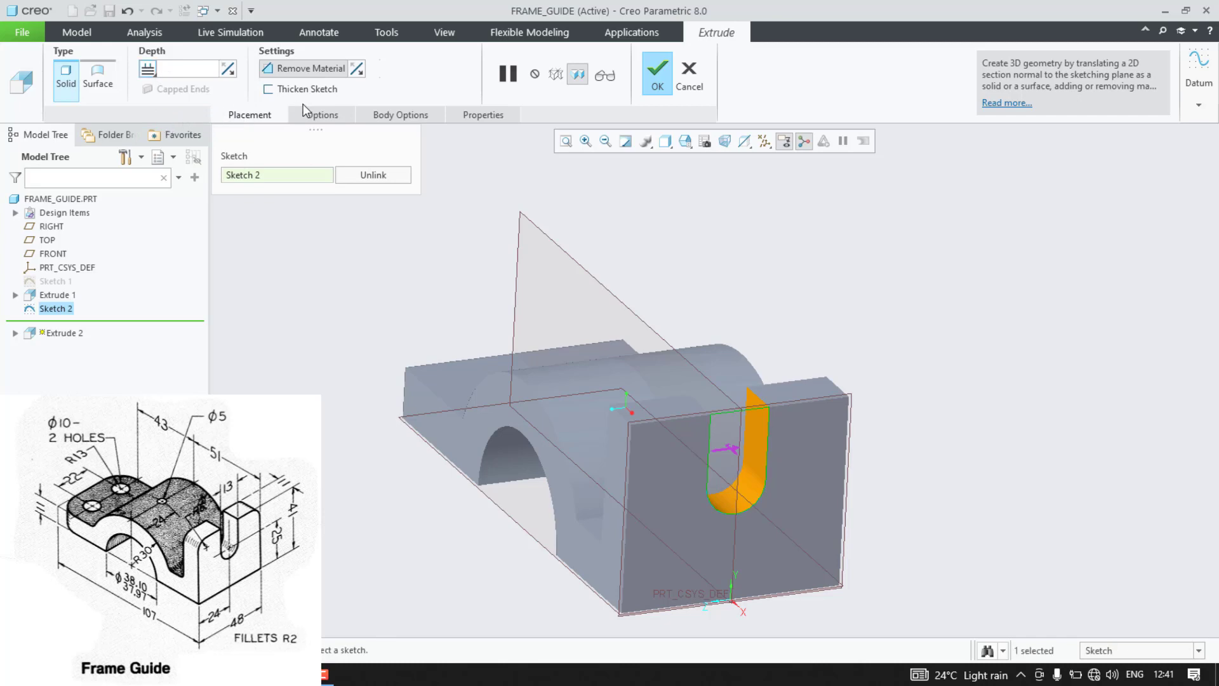
click(654, 81)
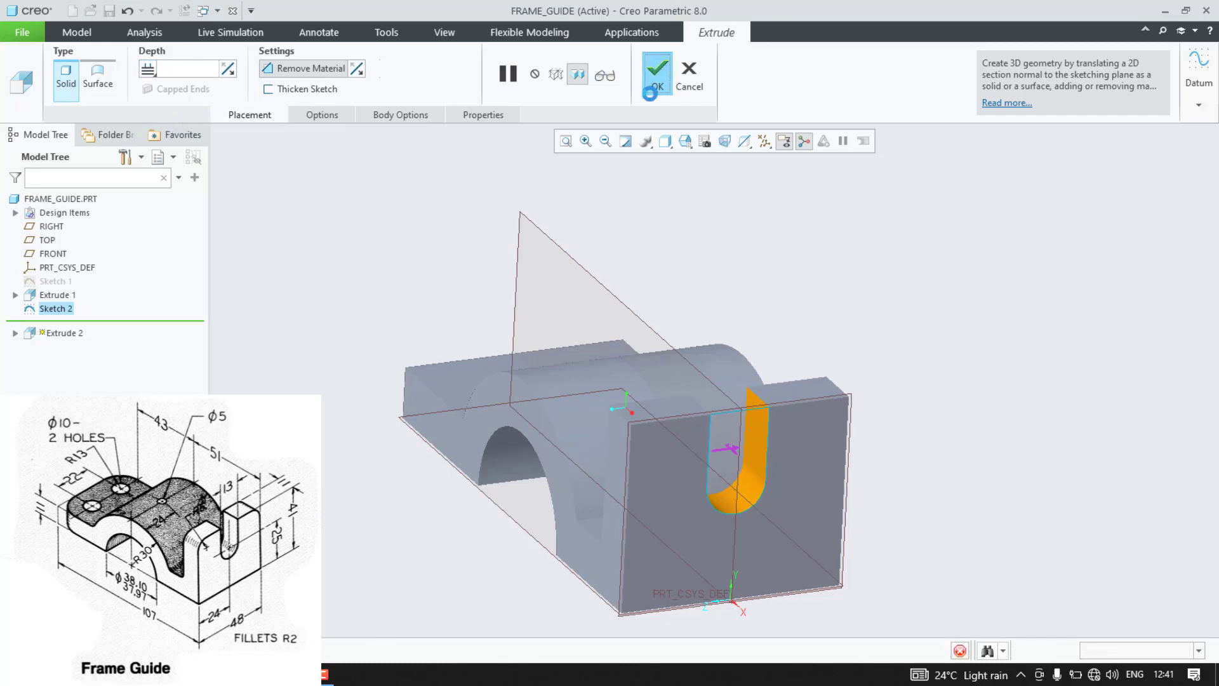
Step: Display the model shaded with its edges shown
mouse_move(433, 286)
middle_down()
mouse_move(409, 264)
mouse_move(487, 327)
mouse_move(477, 279)
mouse_move(450, 260)
mouse_move(442, 290)
mouse_move(477, 267)
mouse_move(543, 301)
mouse_move(544, 268)
mouse_move(555, 283)
mouse_move(572, 256)
mouse_move(470, 273)
mouse_move(444, 319)
mouse_move(435, 311)
mouse_move(499, 245)
mouse_move(553, 264)
mouse_move(545, 257)
middle_up()
click(671, 150)
click(711, 166)
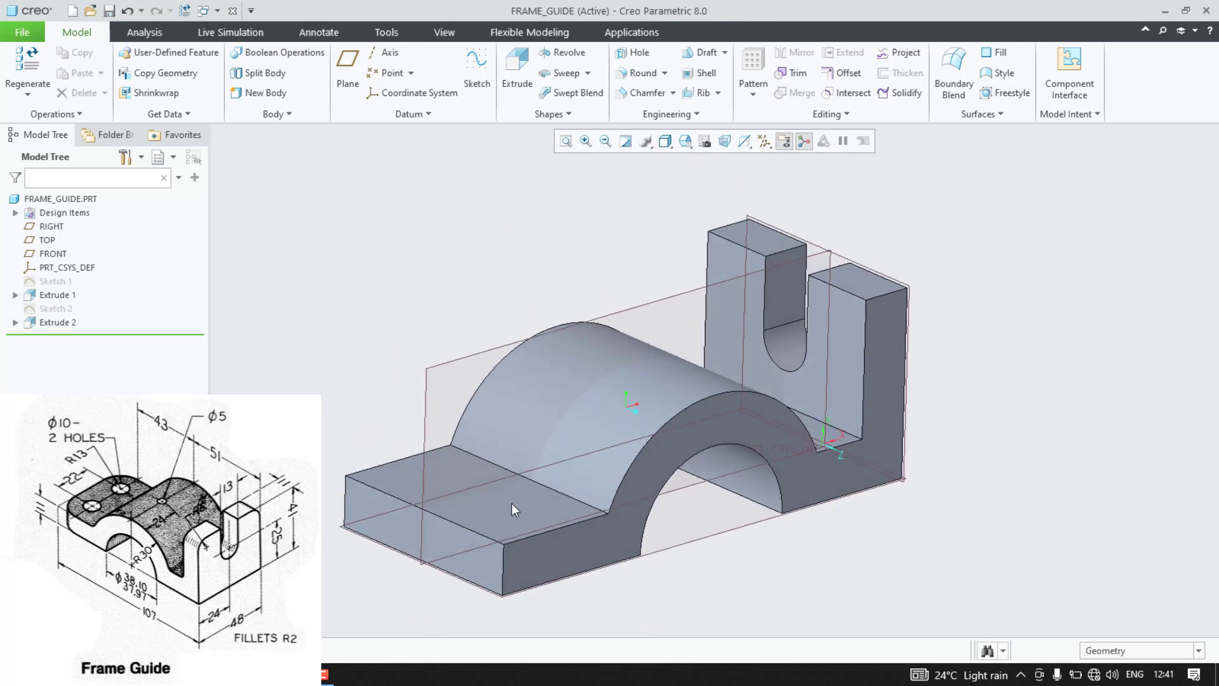
Step: Round the two vertical corner edges at the free end of the flat base tab with a 13 radius
click(504, 571)
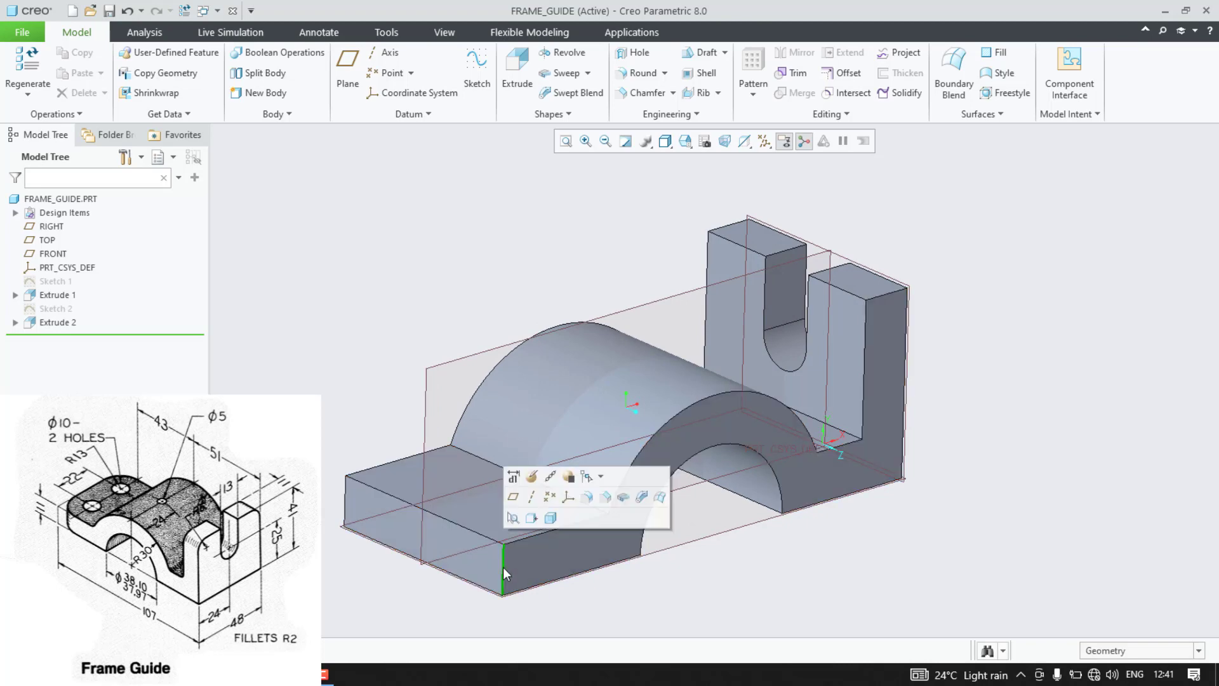
click(587, 497)
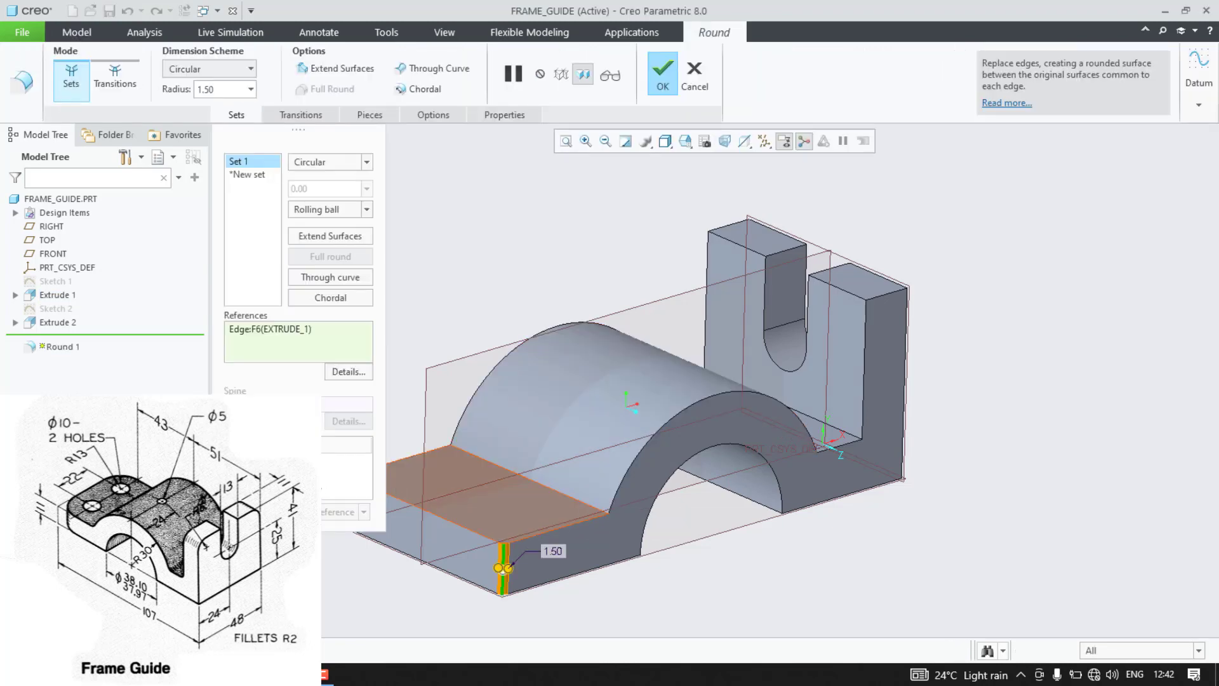
click(508, 567)
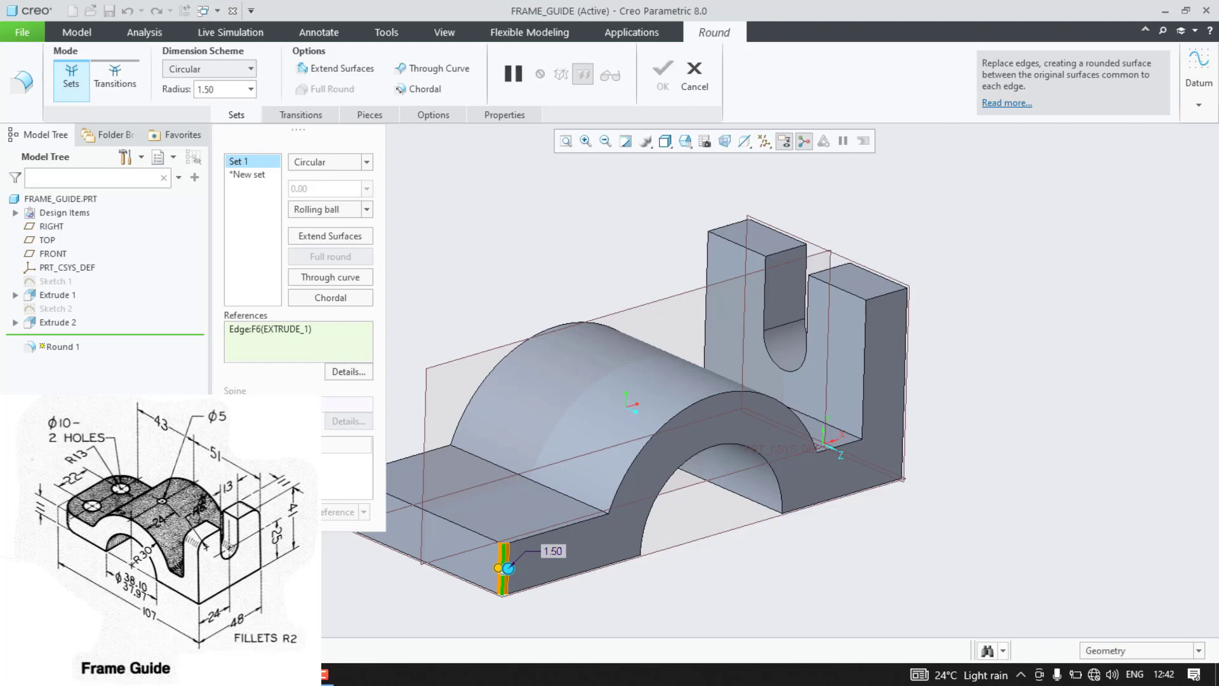
drag(508, 567, 553, 489)
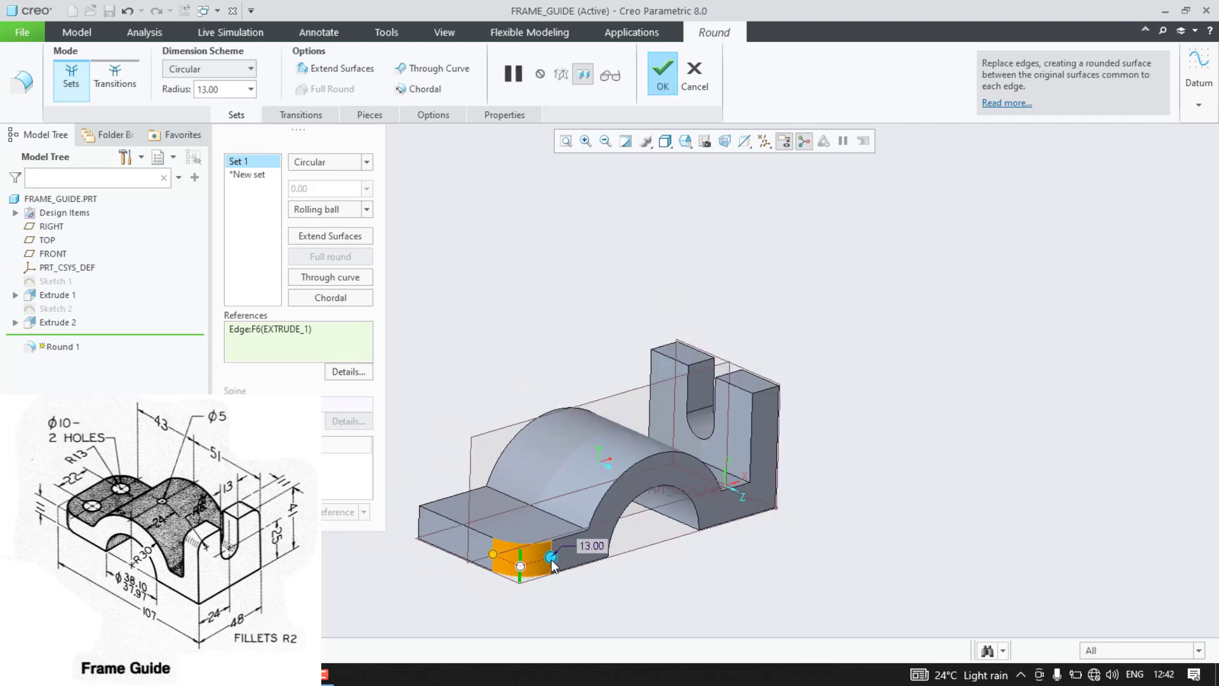
scroll(430, 531, down, 2)
click(419, 529)
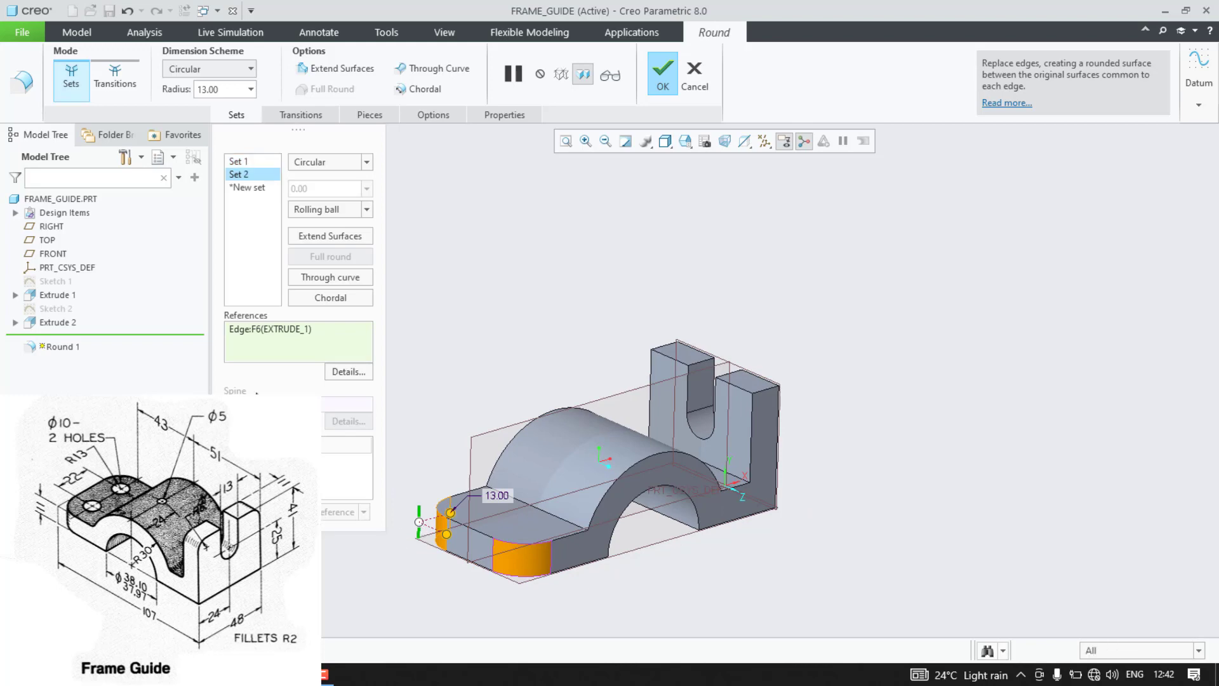
click(656, 83)
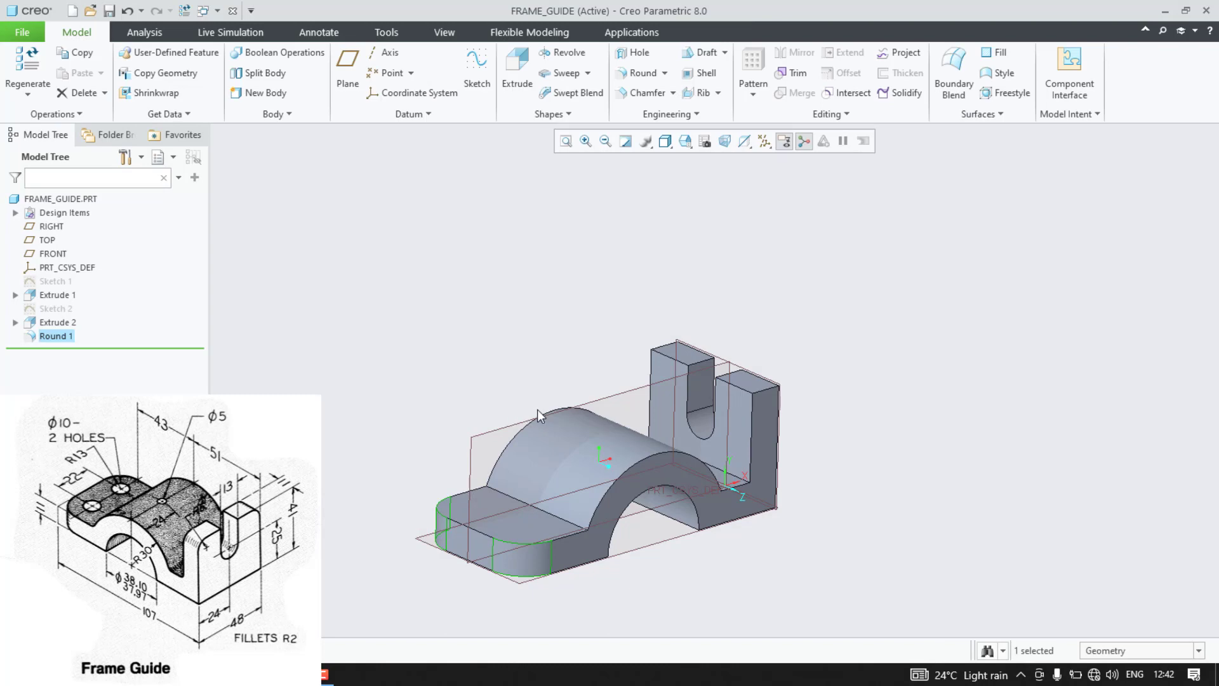
Step: Round the two outer upper edges of the slotted upright with a radius of 6
click(768, 390)
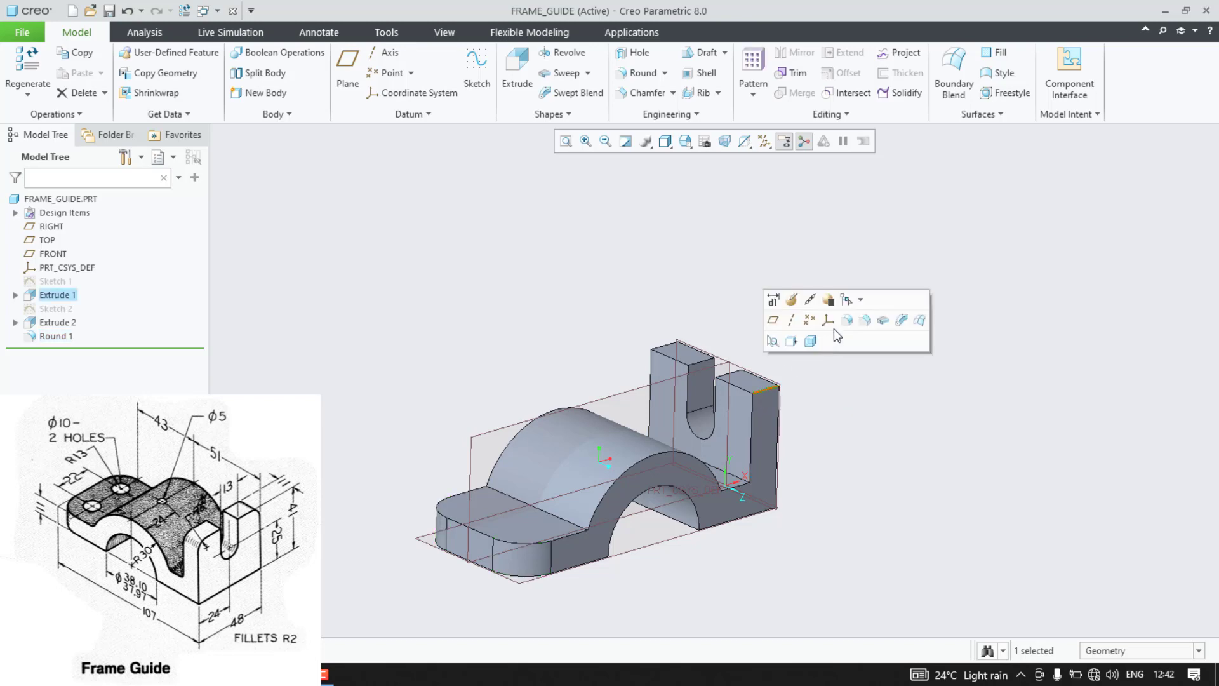
click(842, 322)
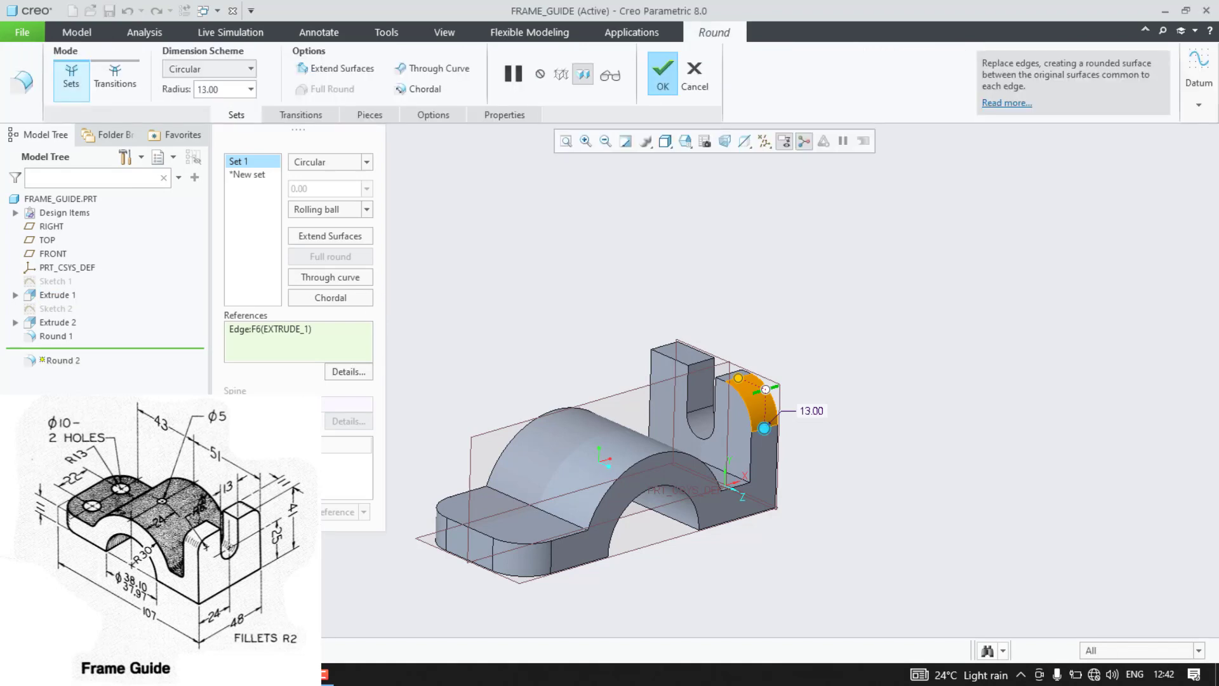
double_click(812, 411)
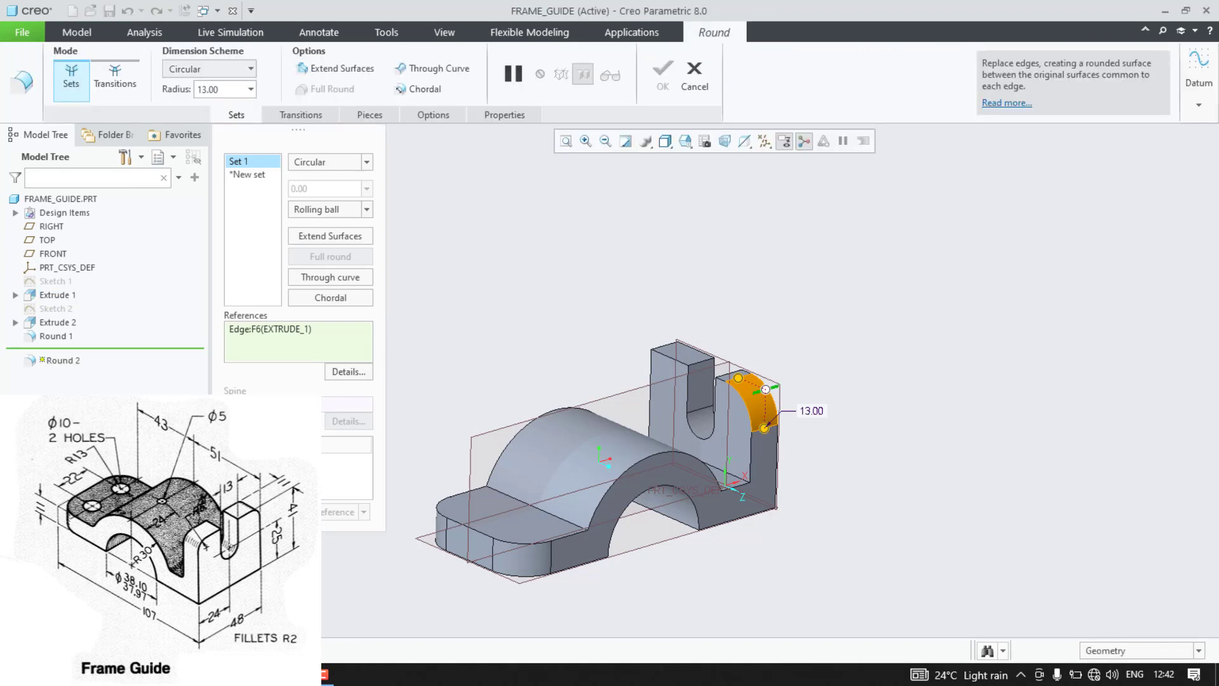
click(663, 351)
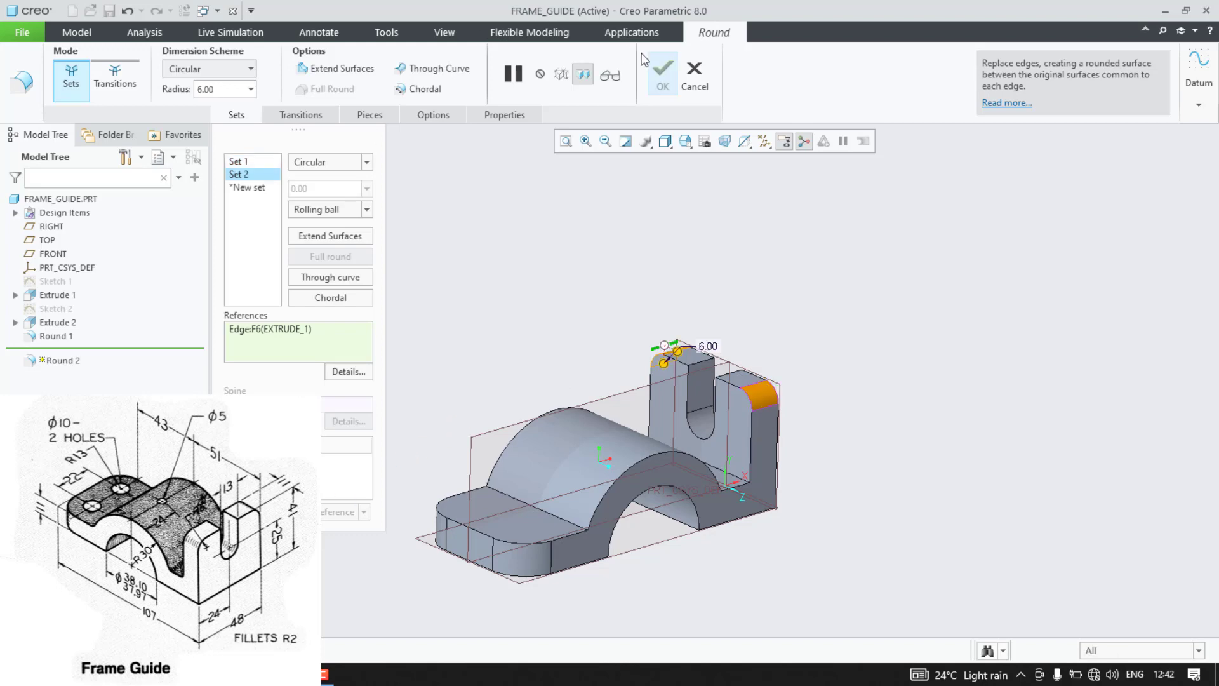
middle_click(531, 255)
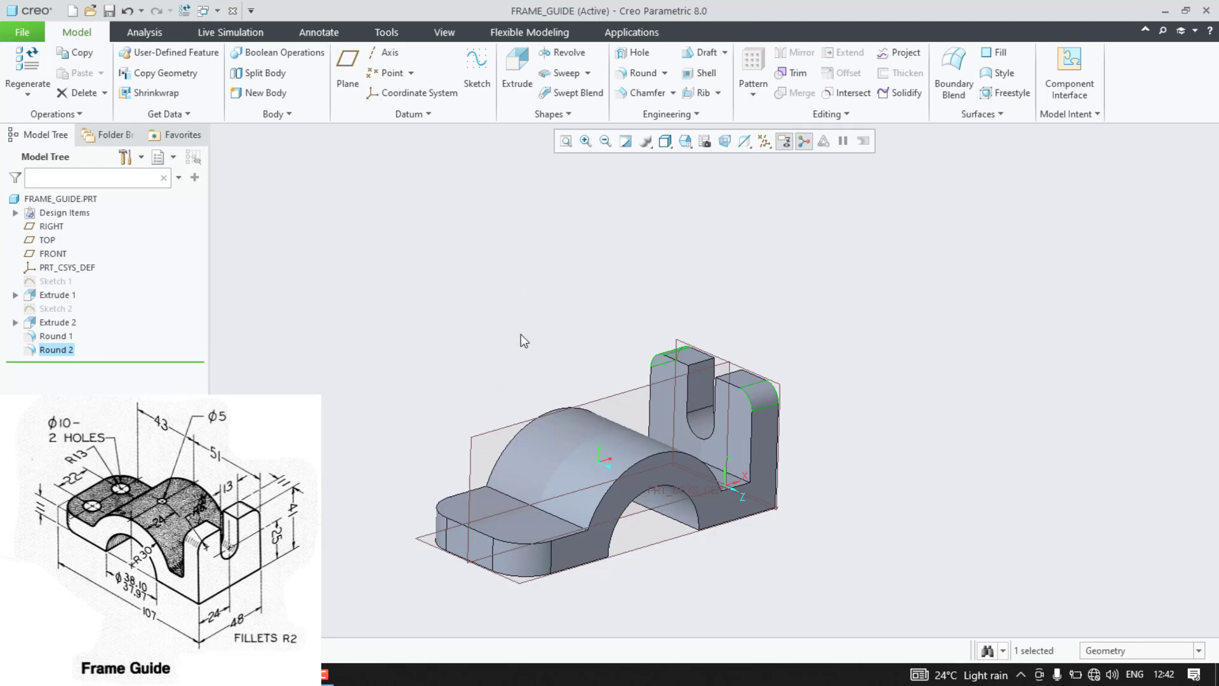
Step: Sketch two equal circles about 9.4 in diameter on the base tab's upper face, each concentric with a rounded corner
click(545, 533)
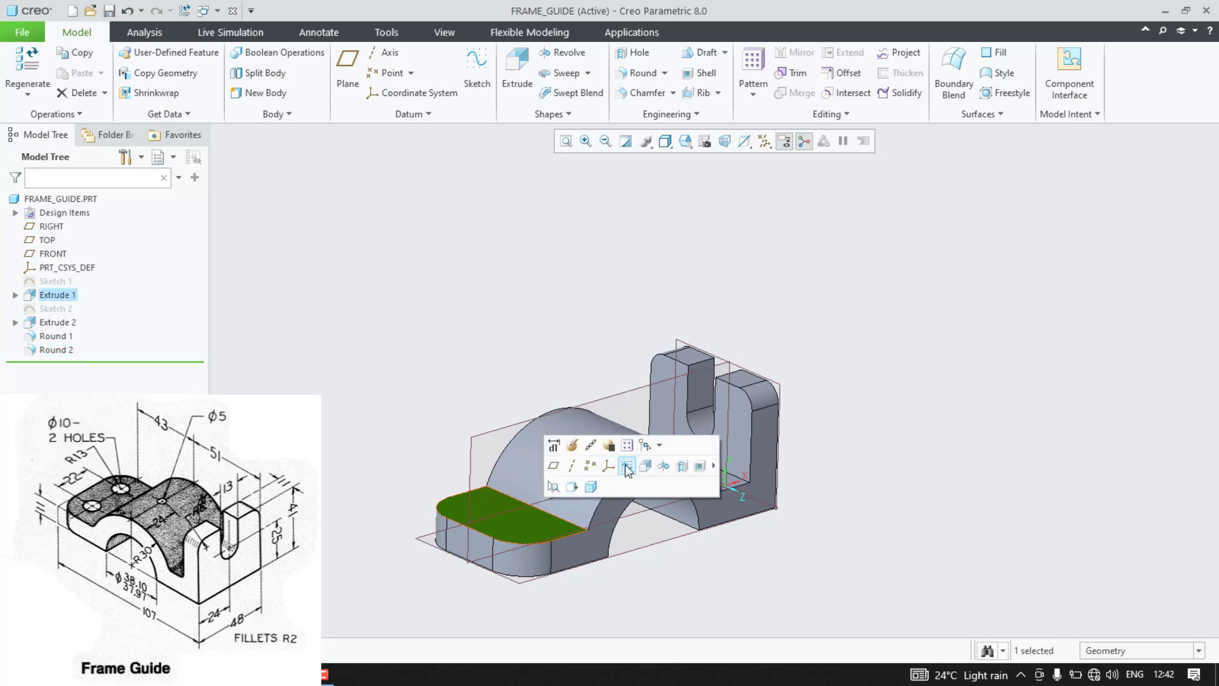
click(625, 465)
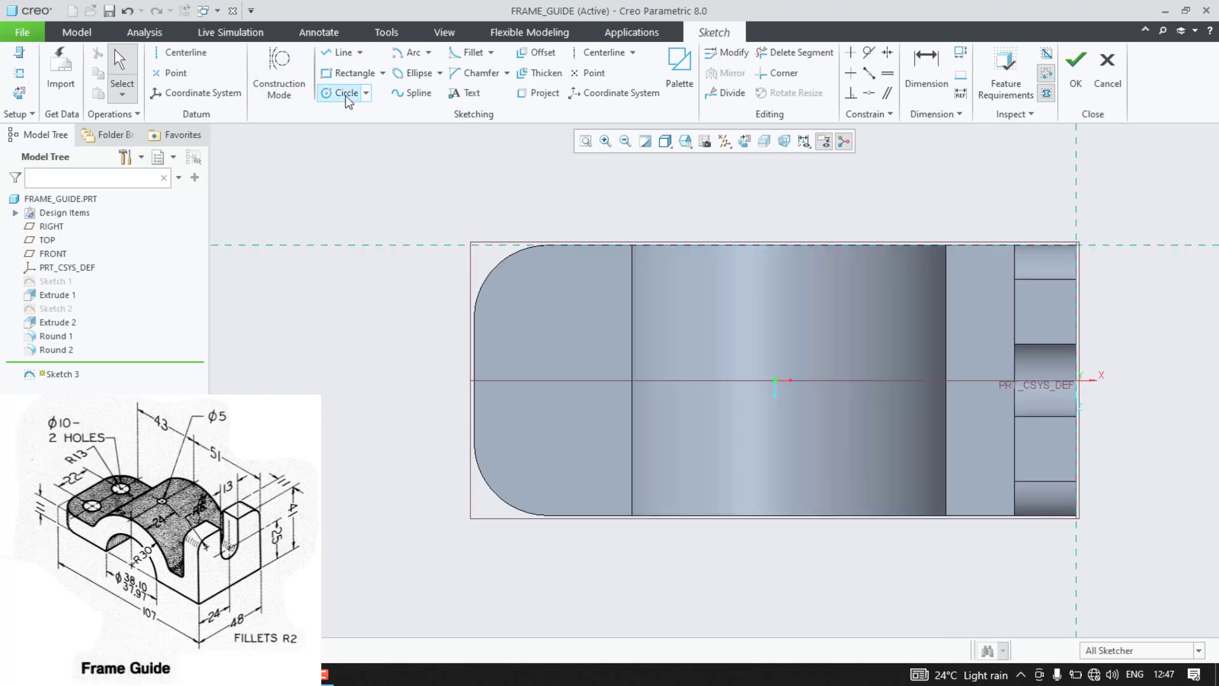
click(346, 94)
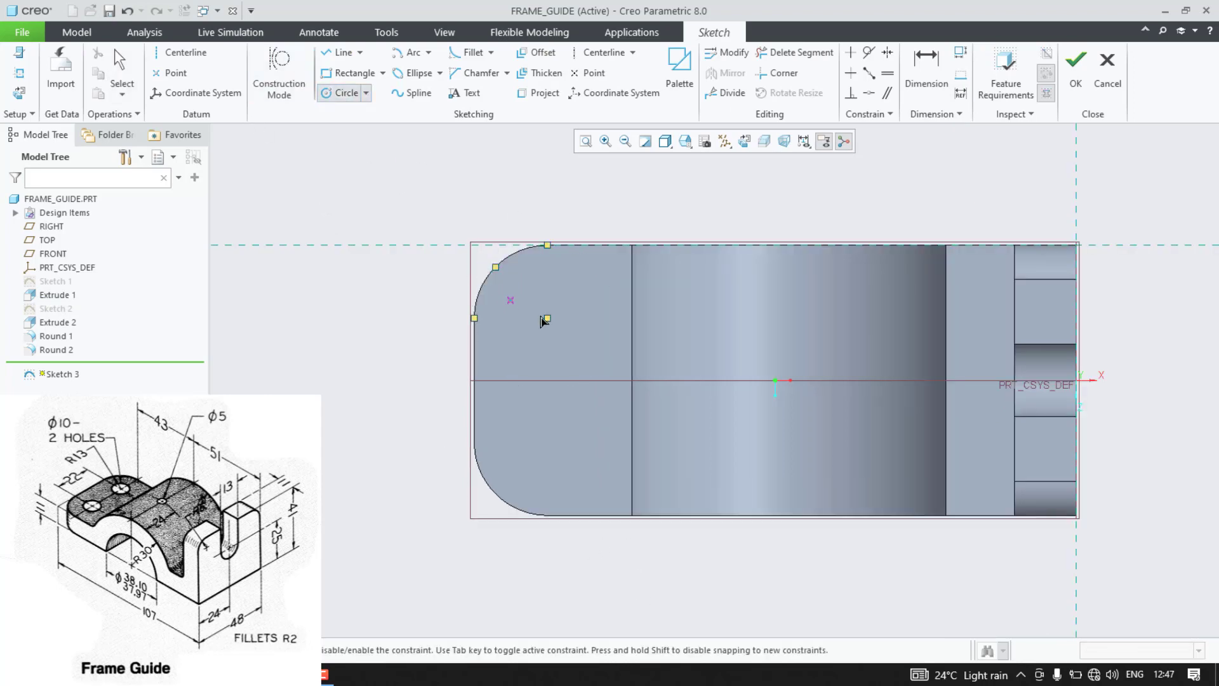
click(546, 318)
click(545, 346)
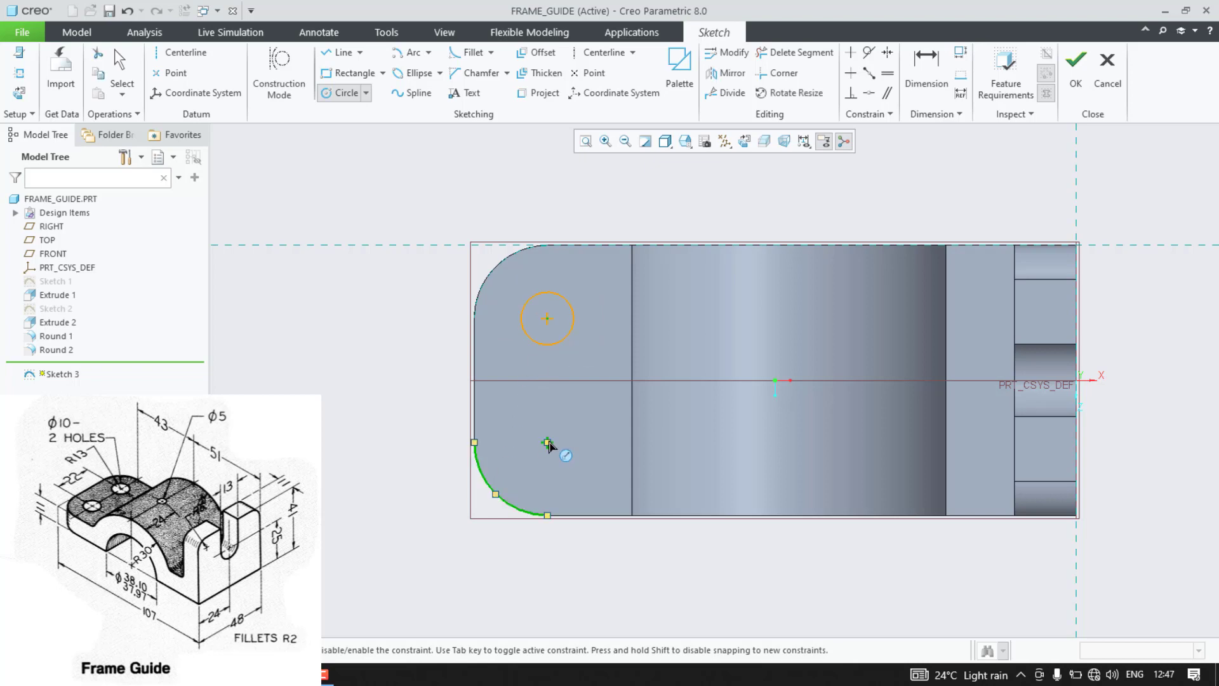
click(548, 443)
middle_click(547, 418)
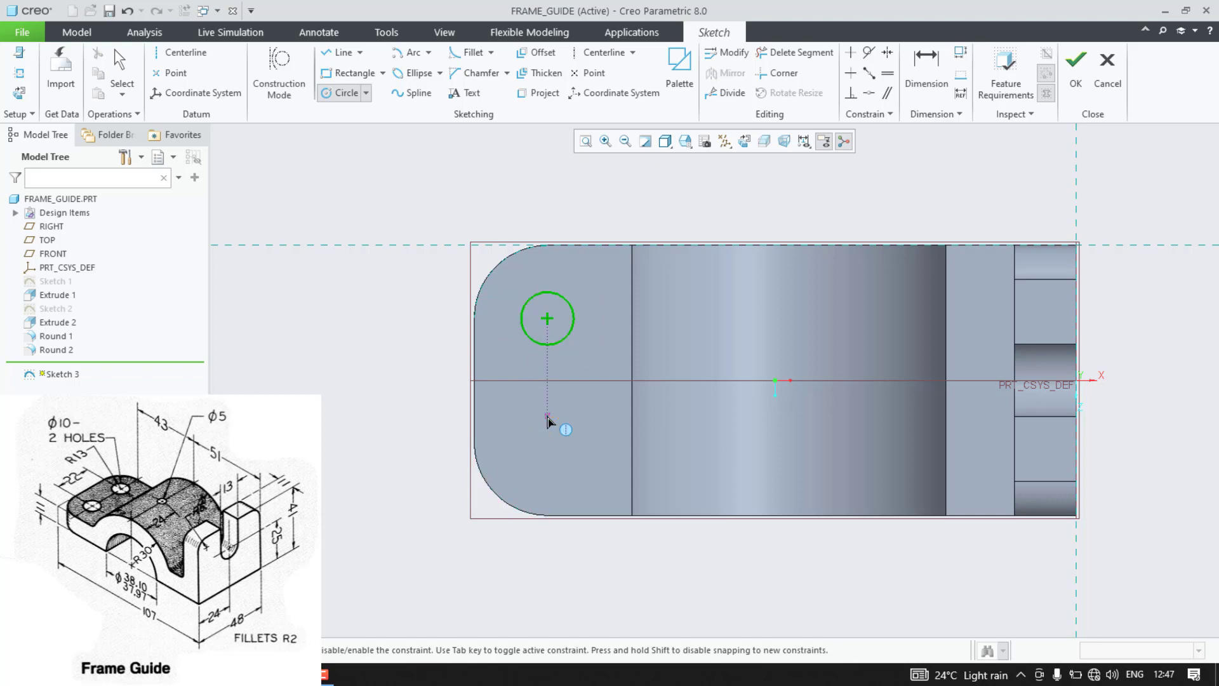
click(548, 445)
click(523, 449)
middle_click(506, 448)
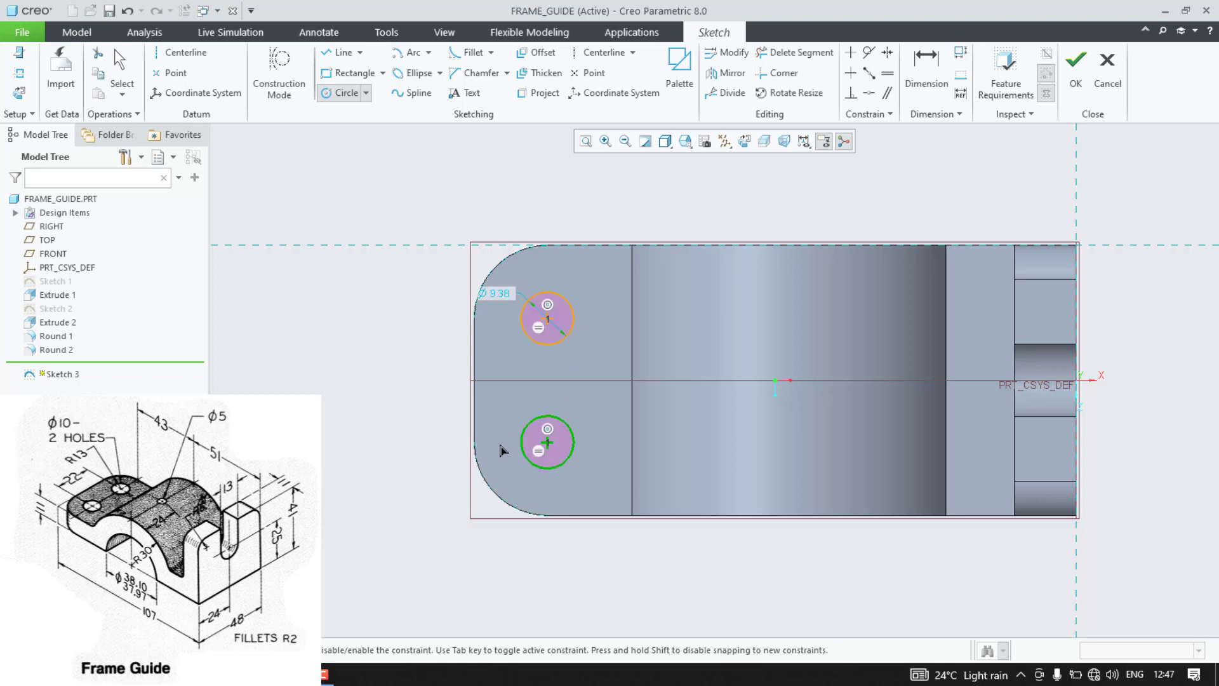
Step: Set the diameter of the two equal hole circles to 10 and finish the sketch
double_click(494, 292)
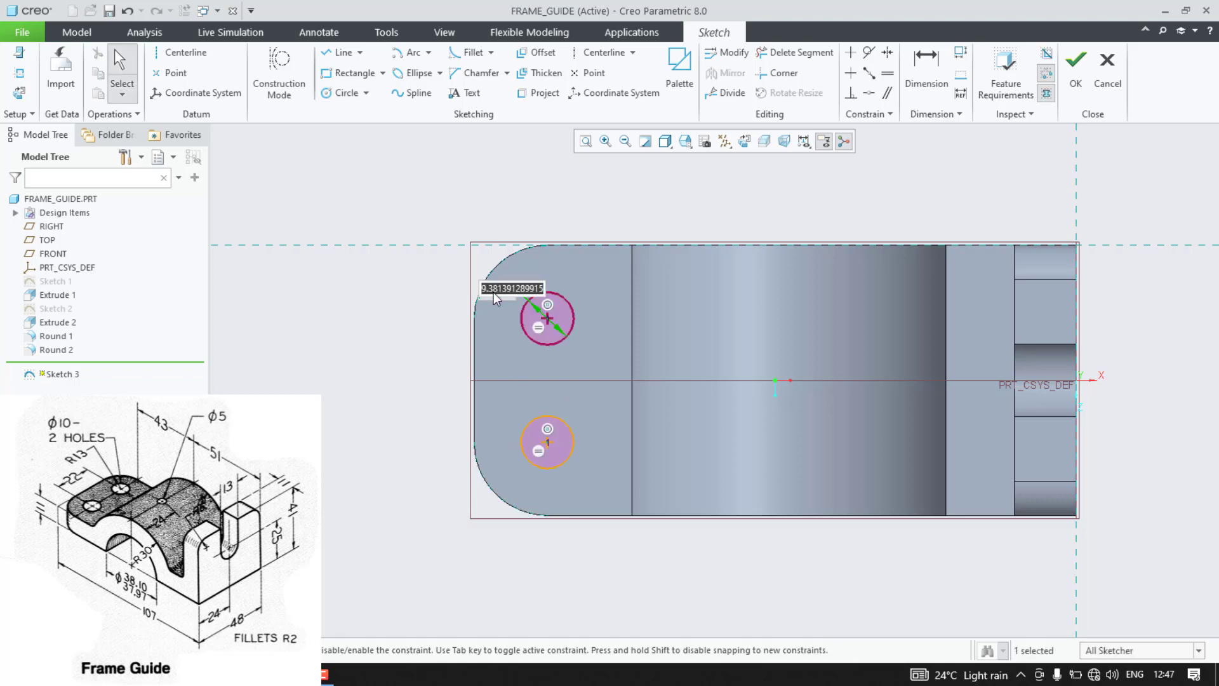
text(10)
key(Return)
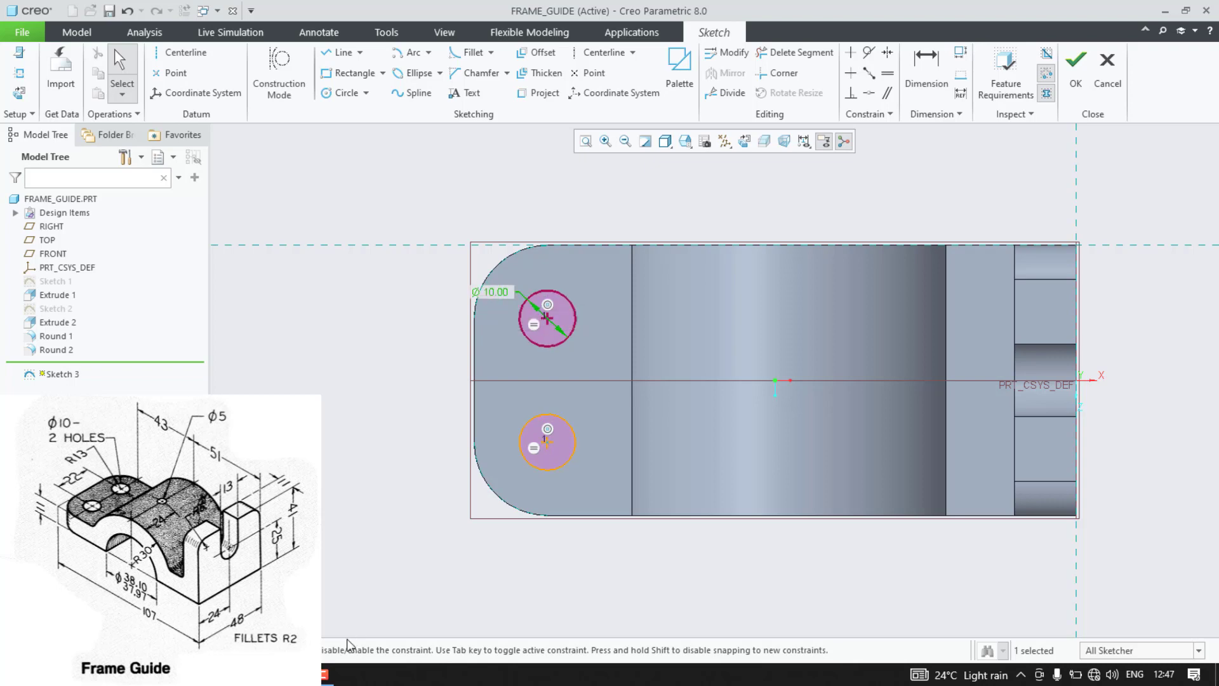
mouse_move(374, 434)
middle_down()
mouse_move(365, 340)
mouse_move(314, 391)
middle_up()
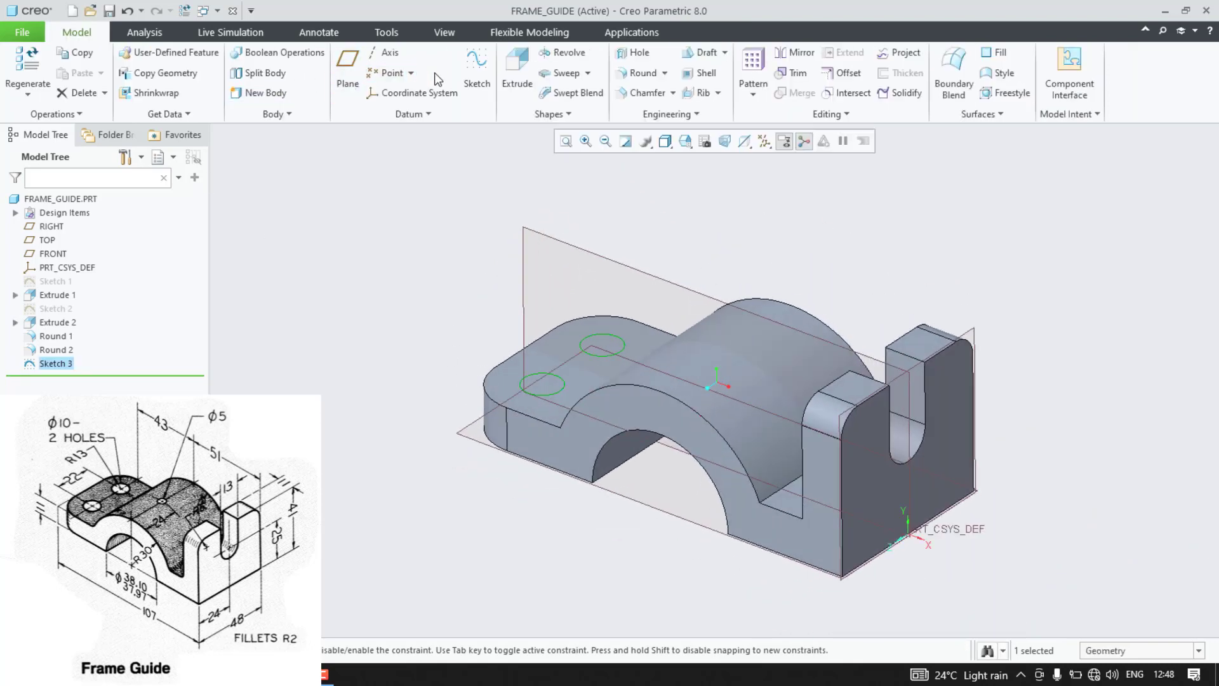
Step: Extrude the two circles downward as a cut through the base tab, using To Next depth
click(517, 70)
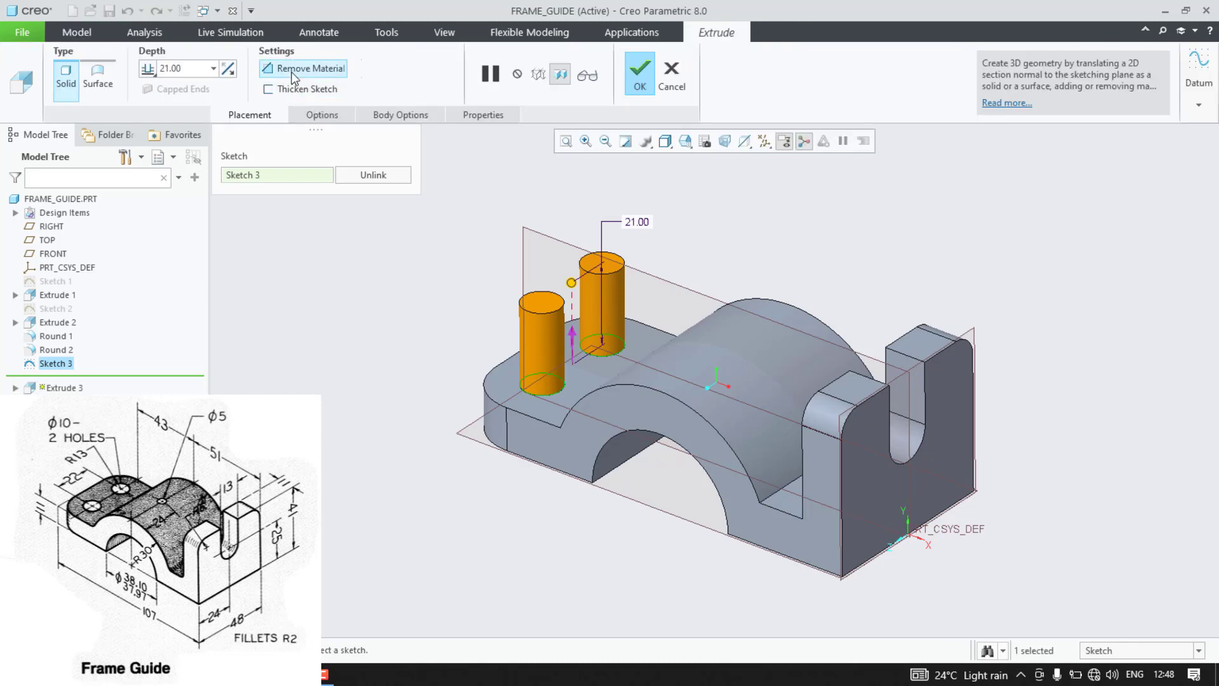
click(292, 71)
click(227, 69)
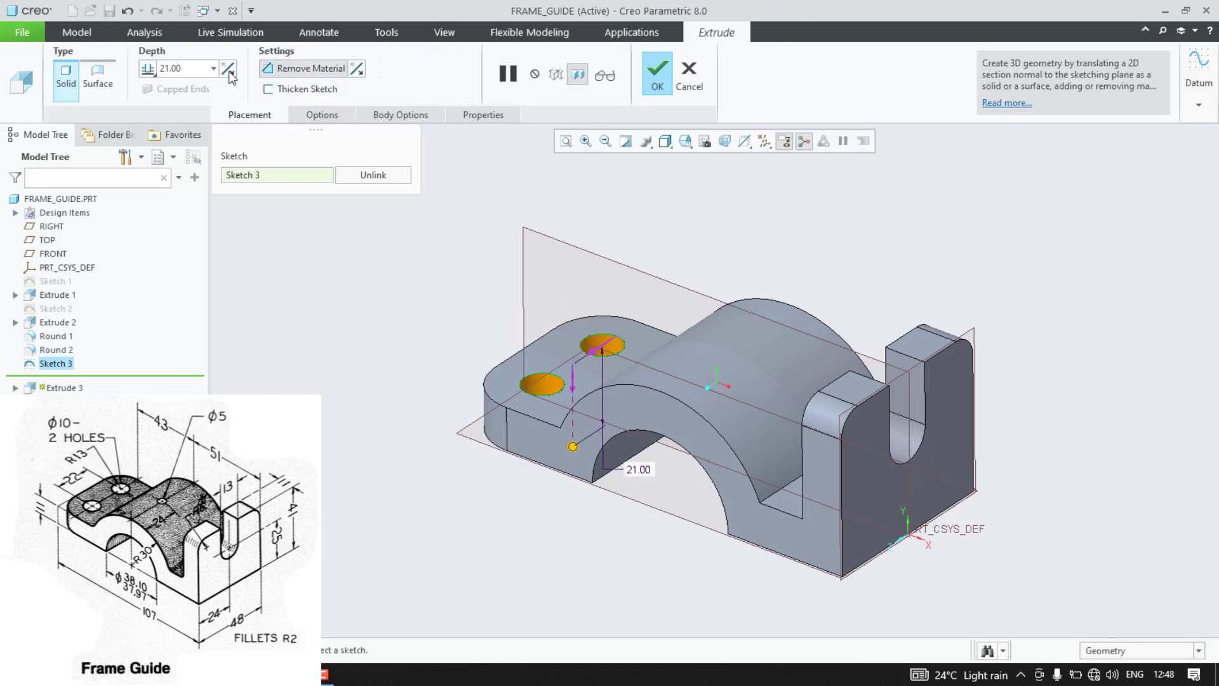
click(148, 68)
click(181, 130)
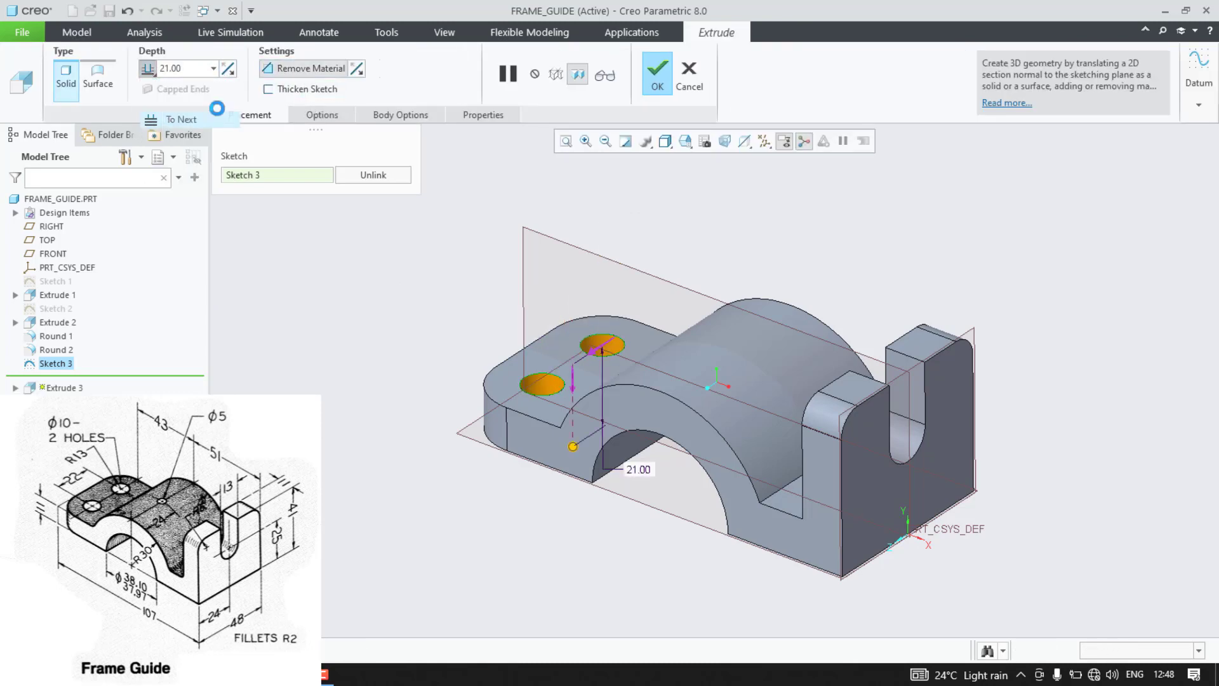
click(659, 76)
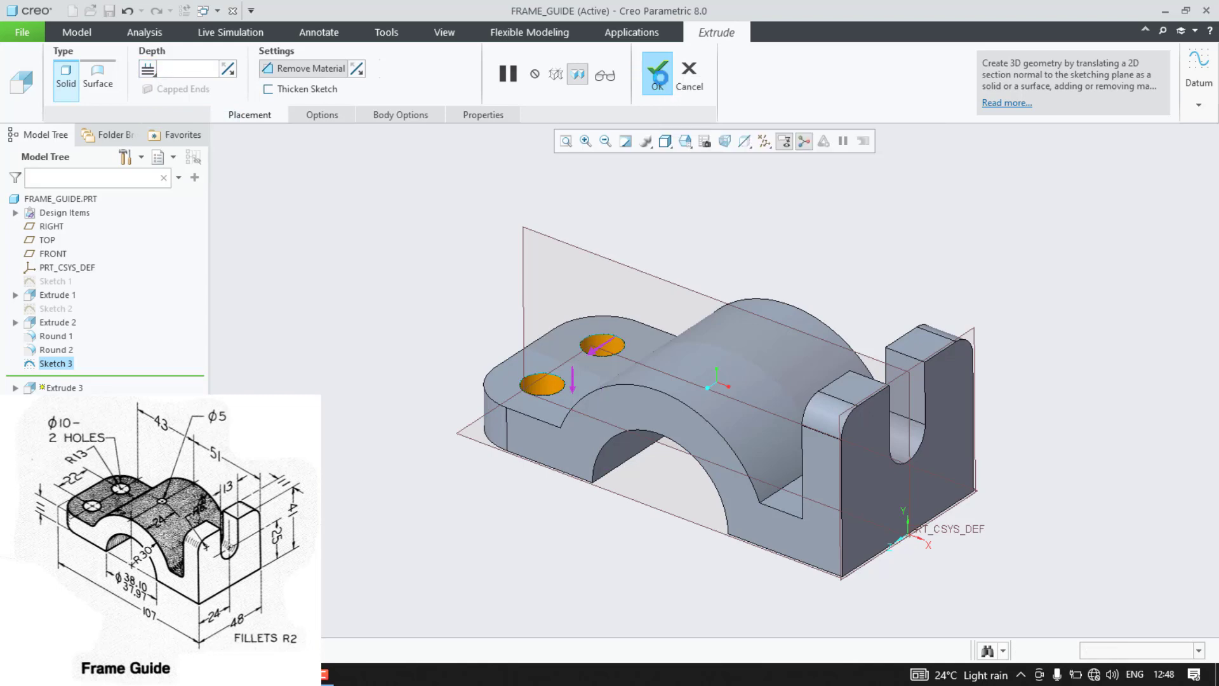
click(434, 353)
Step: Hide the datum planes in the model view
middle_drag(406, 330, 419, 307)
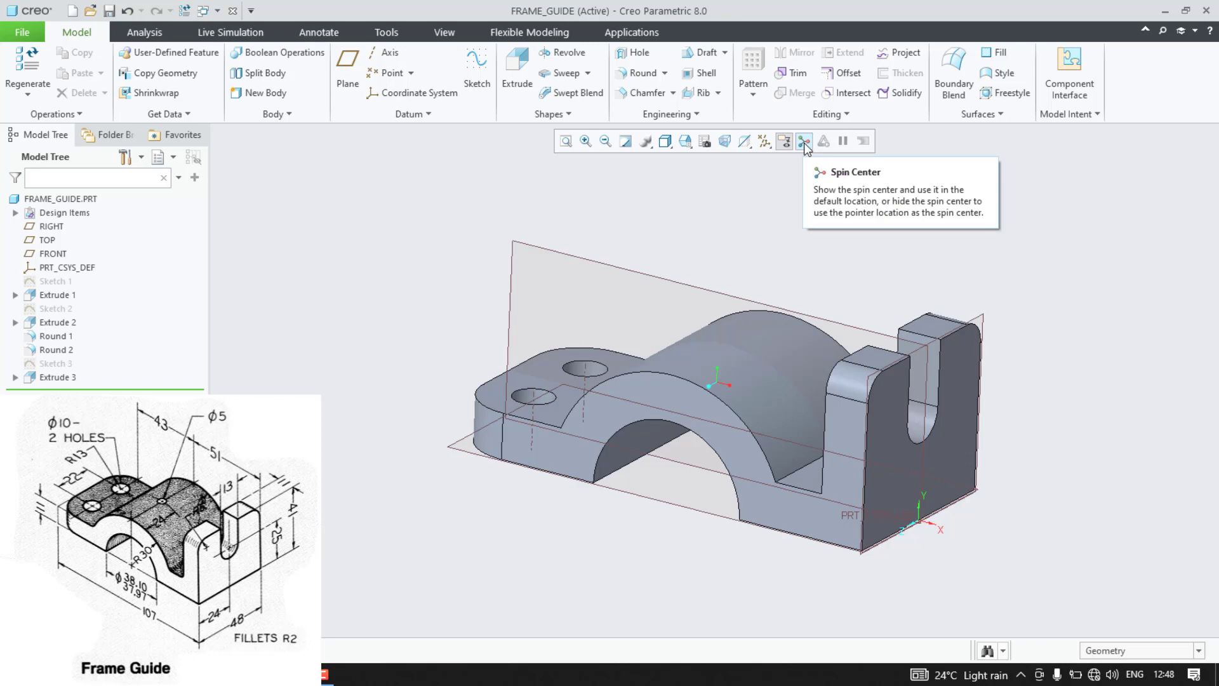
click(766, 142)
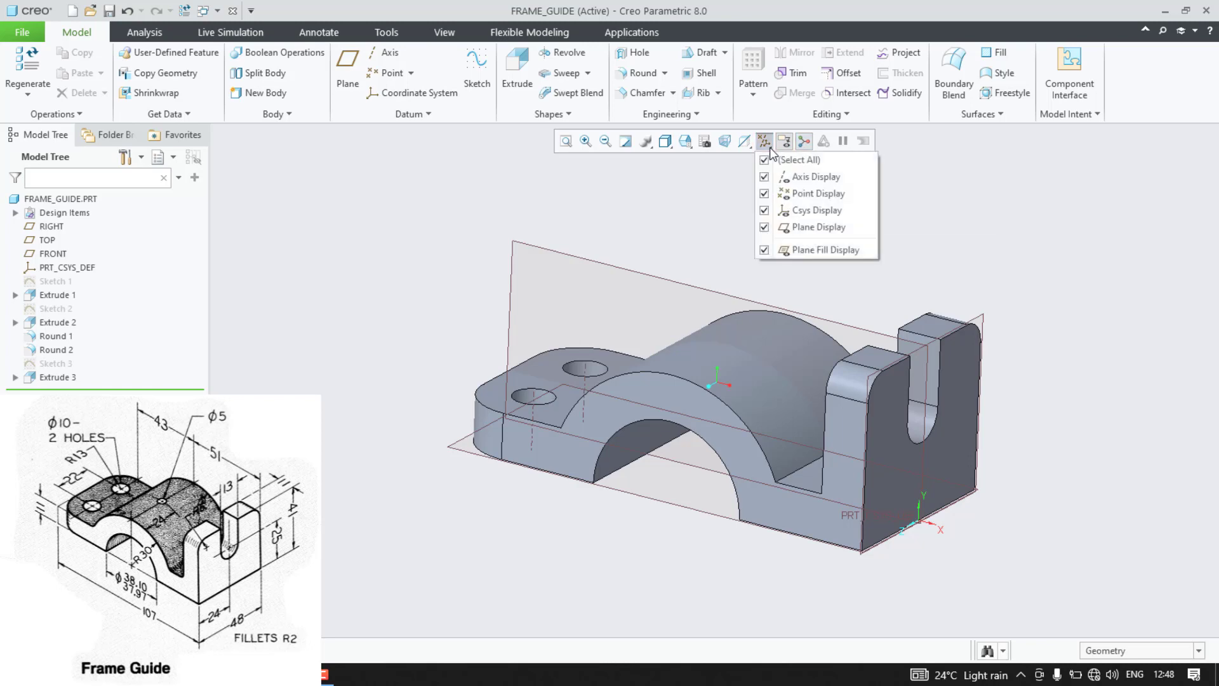
click(766, 227)
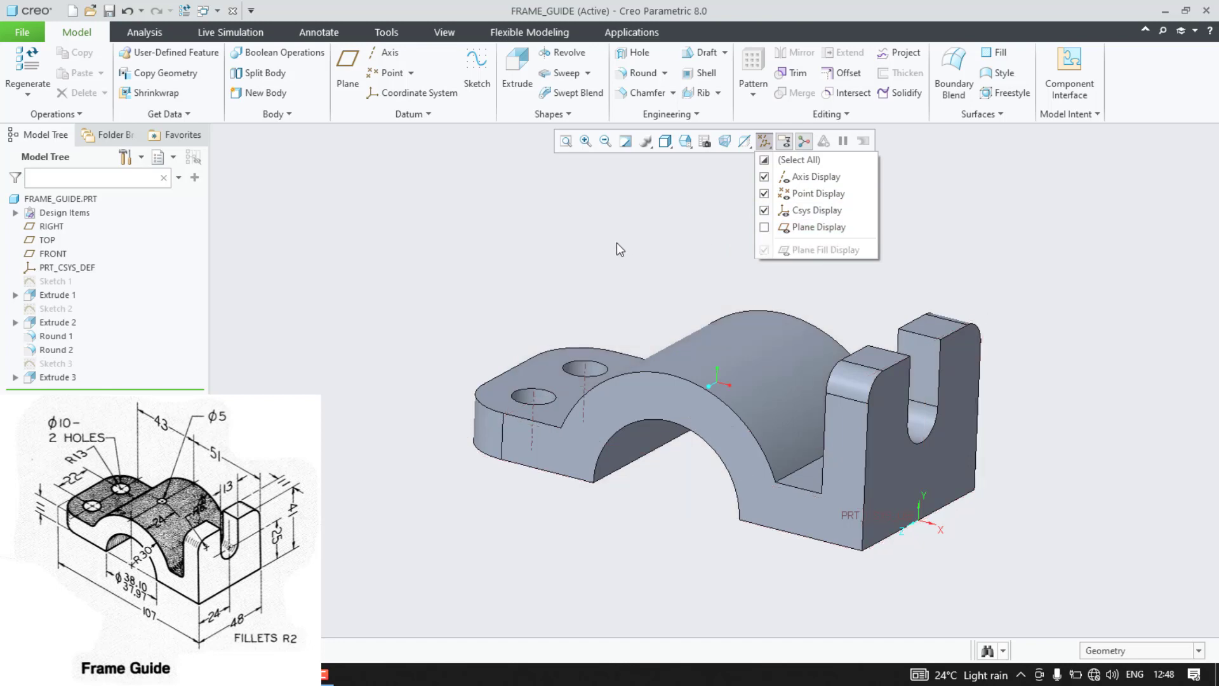
Step: Sketch a circle about 10.15 in diameter on the base's underside plane, centred roughly beneath the arch
middle_drag(652, 247, 743, 327)
click(609, 399)
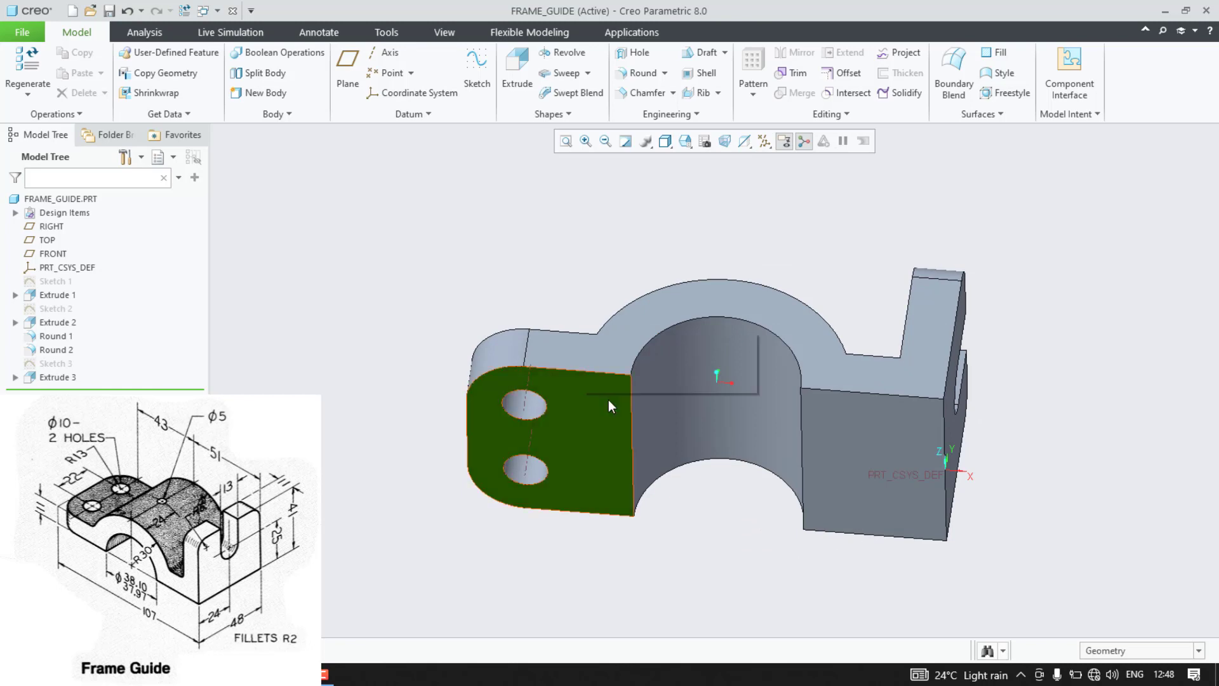
click(664, 361)
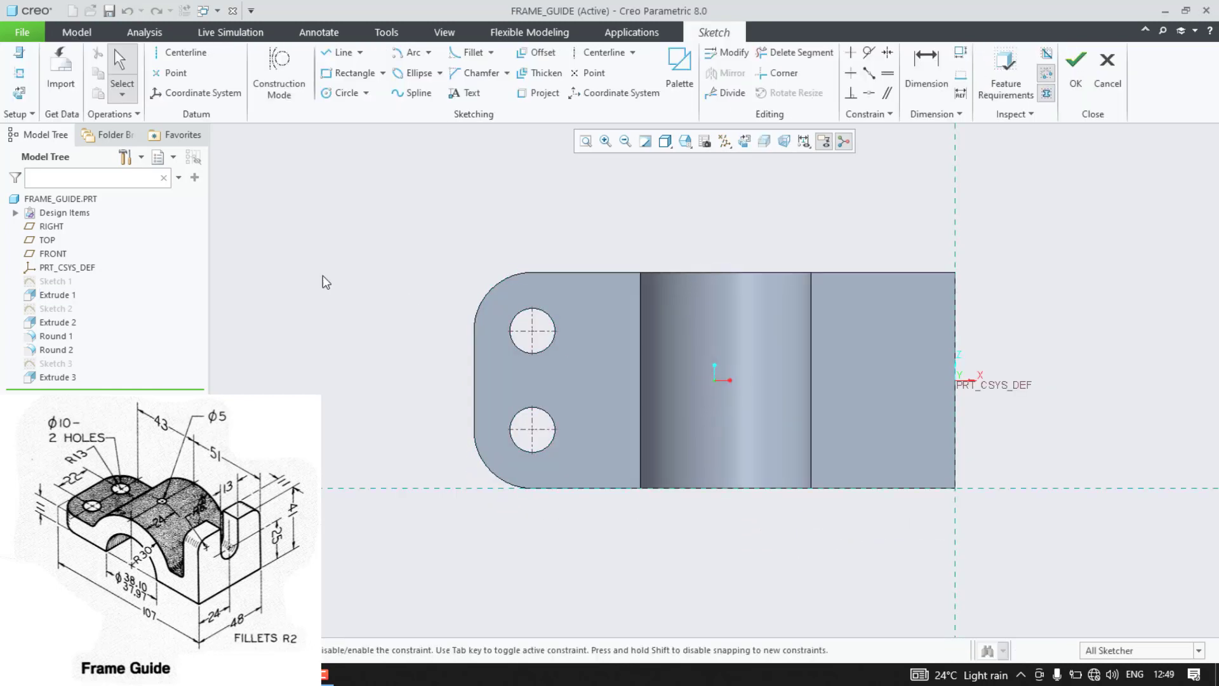
click(327, 93)
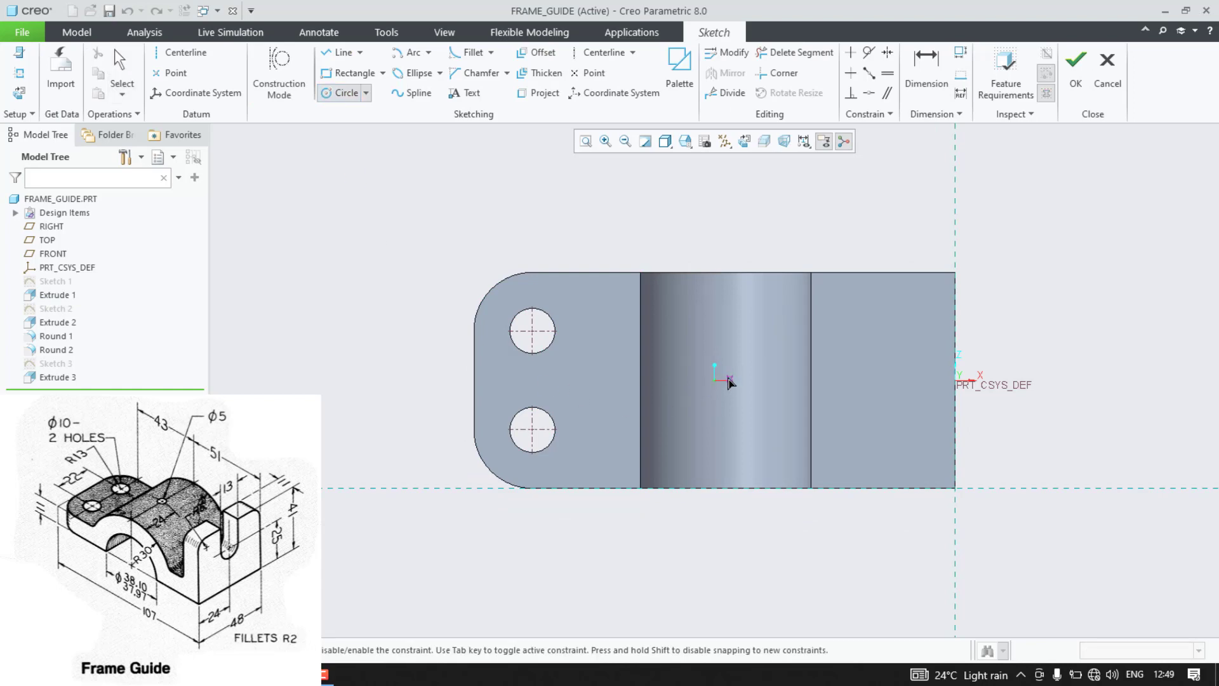
click(727, 376)
click(738, 399)
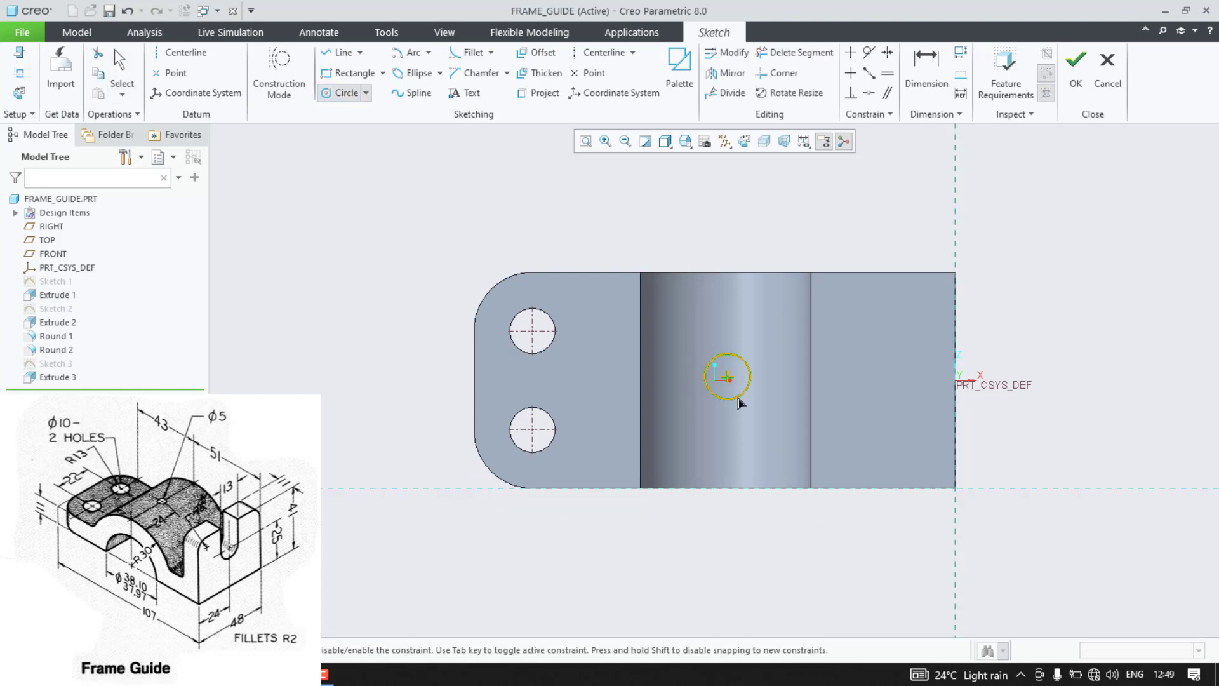
click(727, 398)
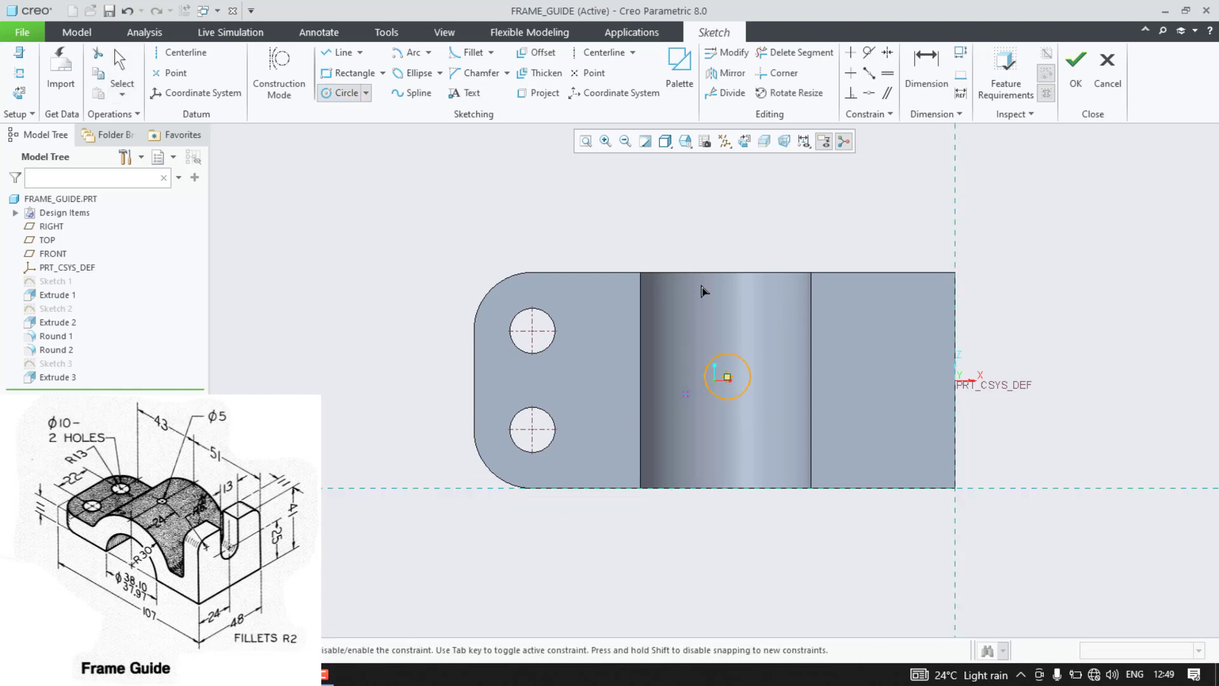
middle_click(685, 223)
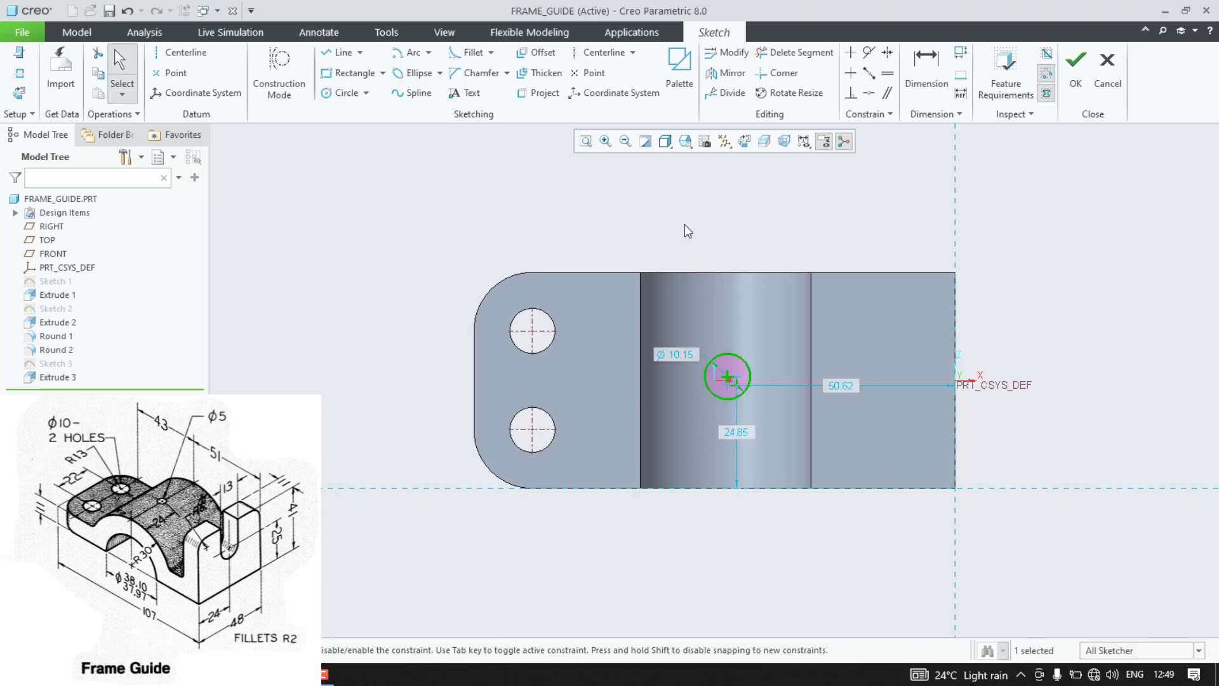
click(732, 378)
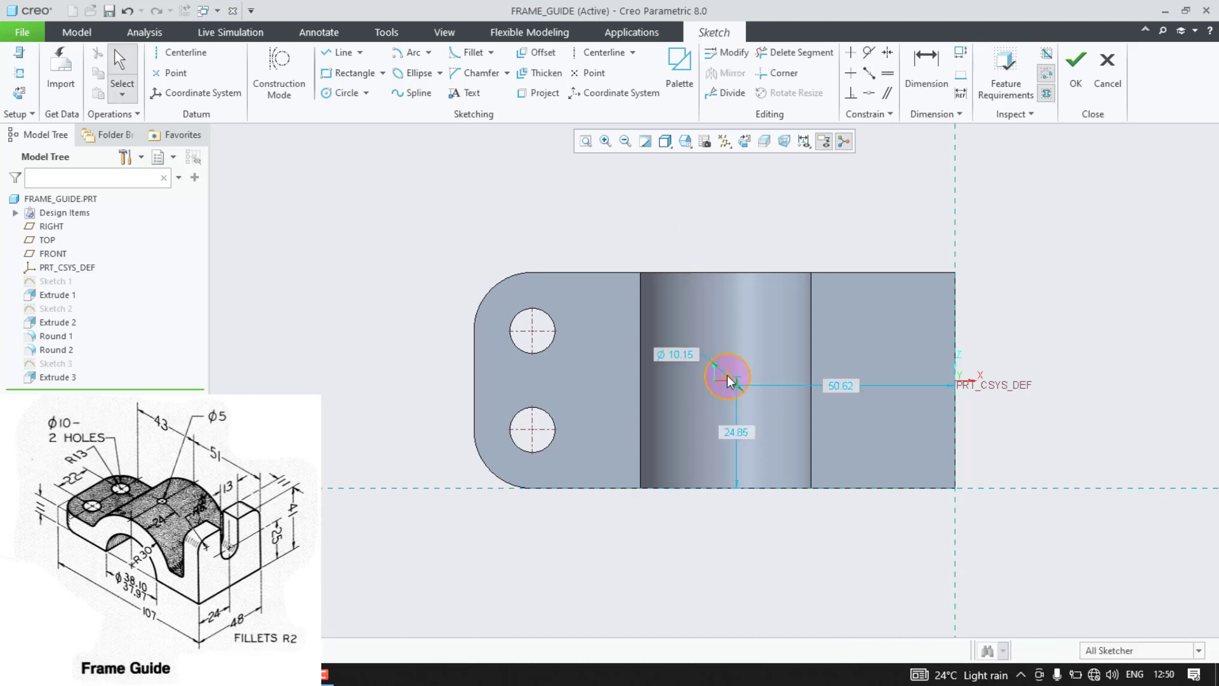
Step: Locate the circle's centre 51 from the upright end's reference and 48/2 from the long side's reference
double_click(840, 384)
text(51)
key(Return)
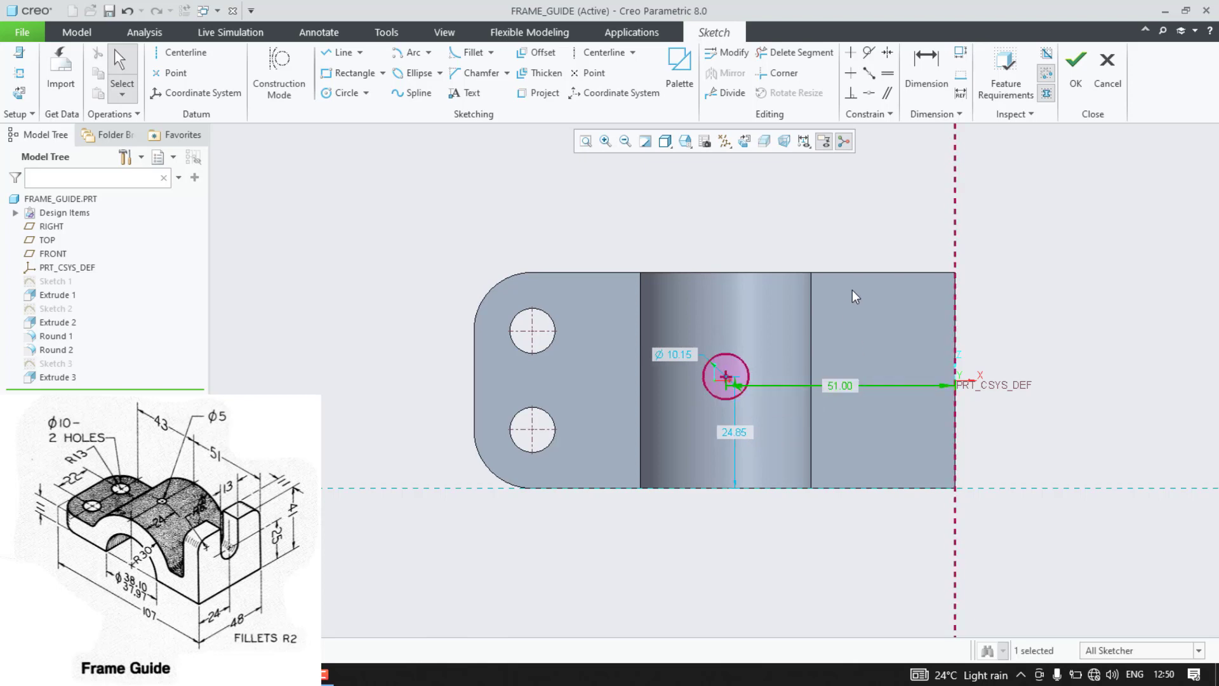
double_click(726, 433)
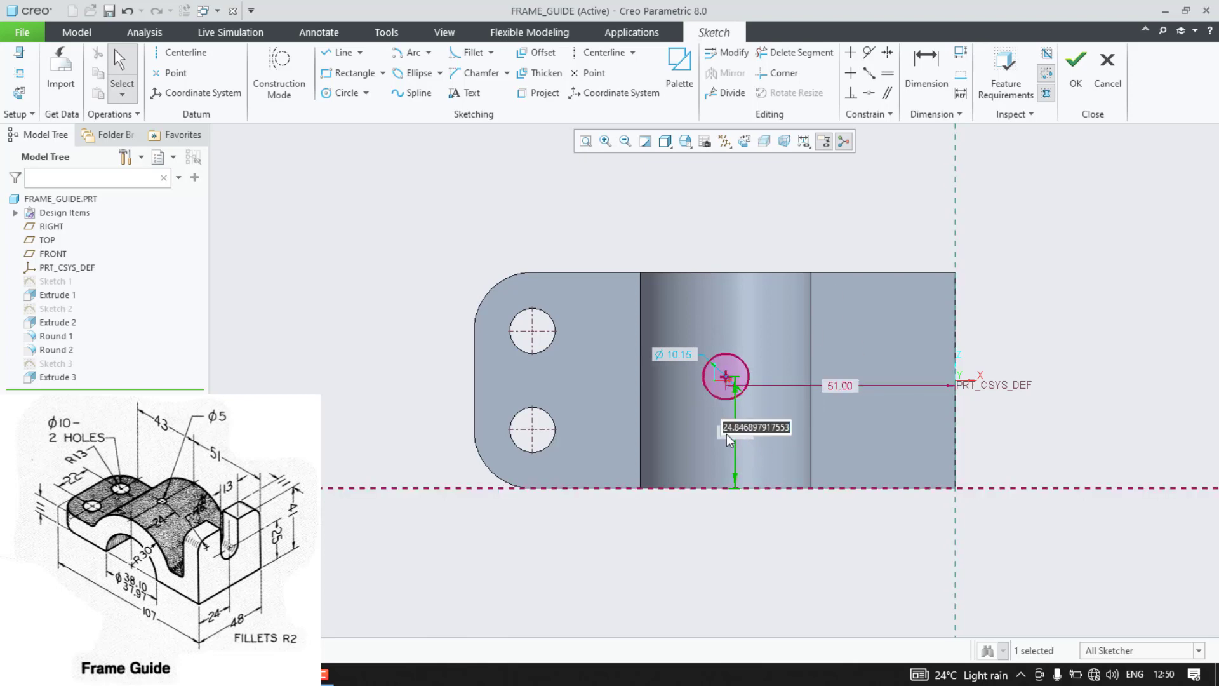
text(48/2)
key(Return)
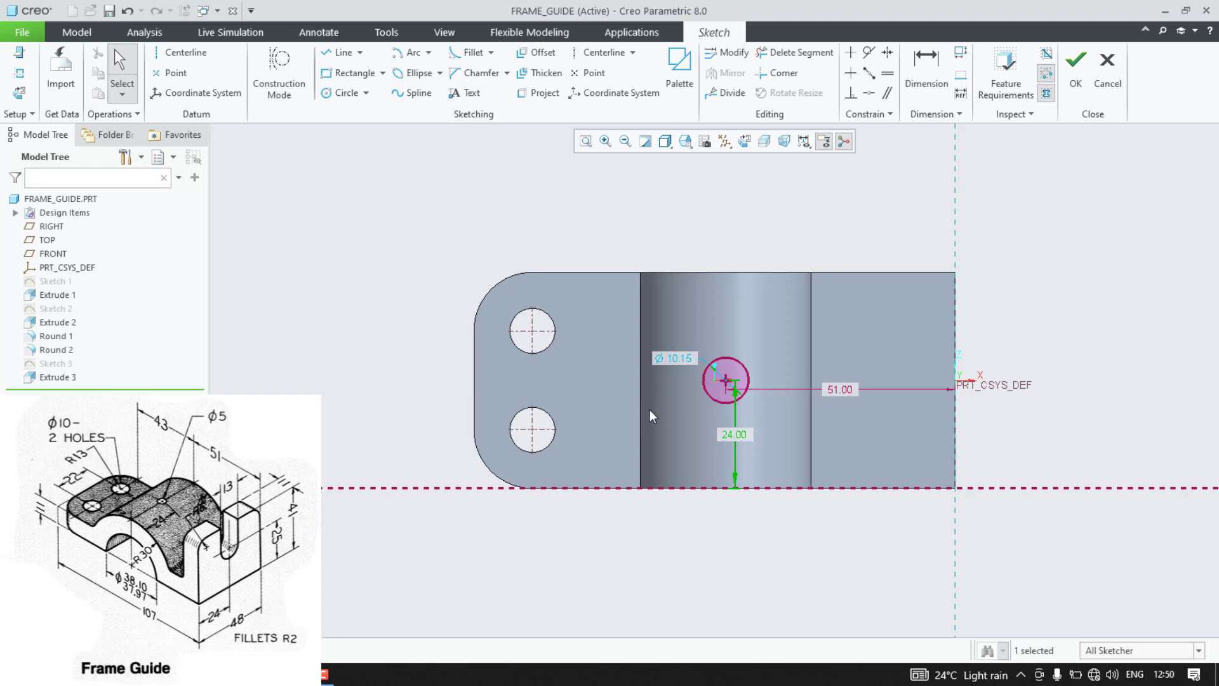
Step: Set the circle's diameter to 5 and finish the sketch
double_click(675, 358)
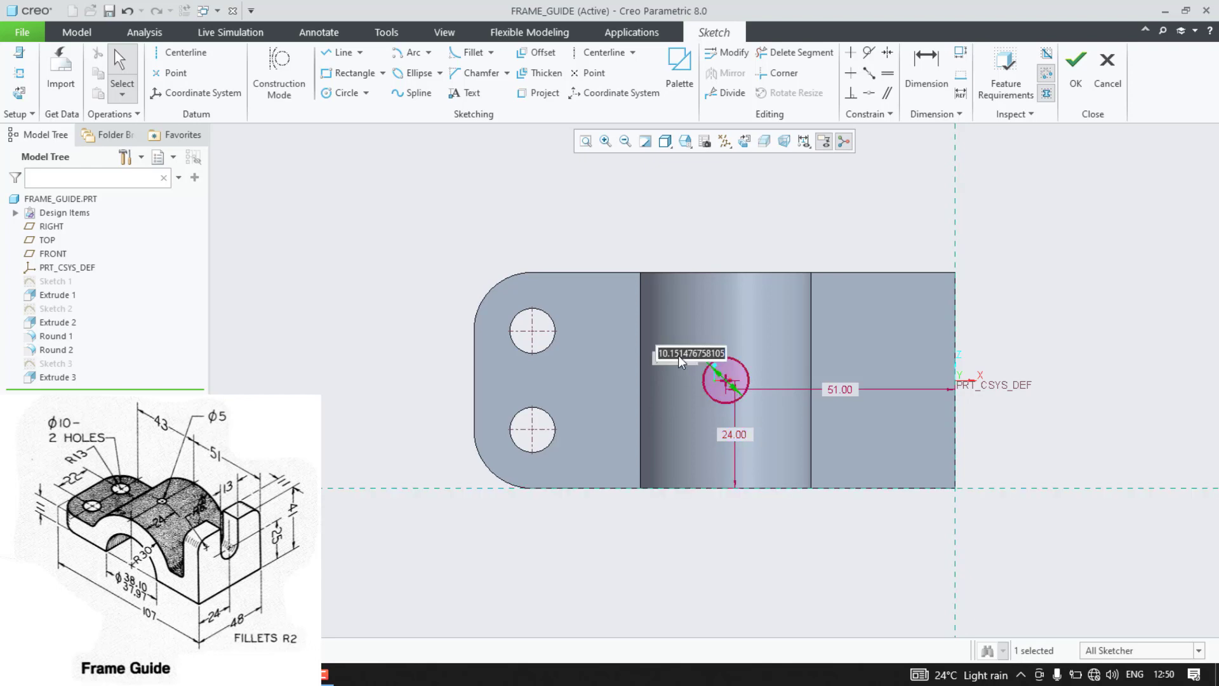
text(5)
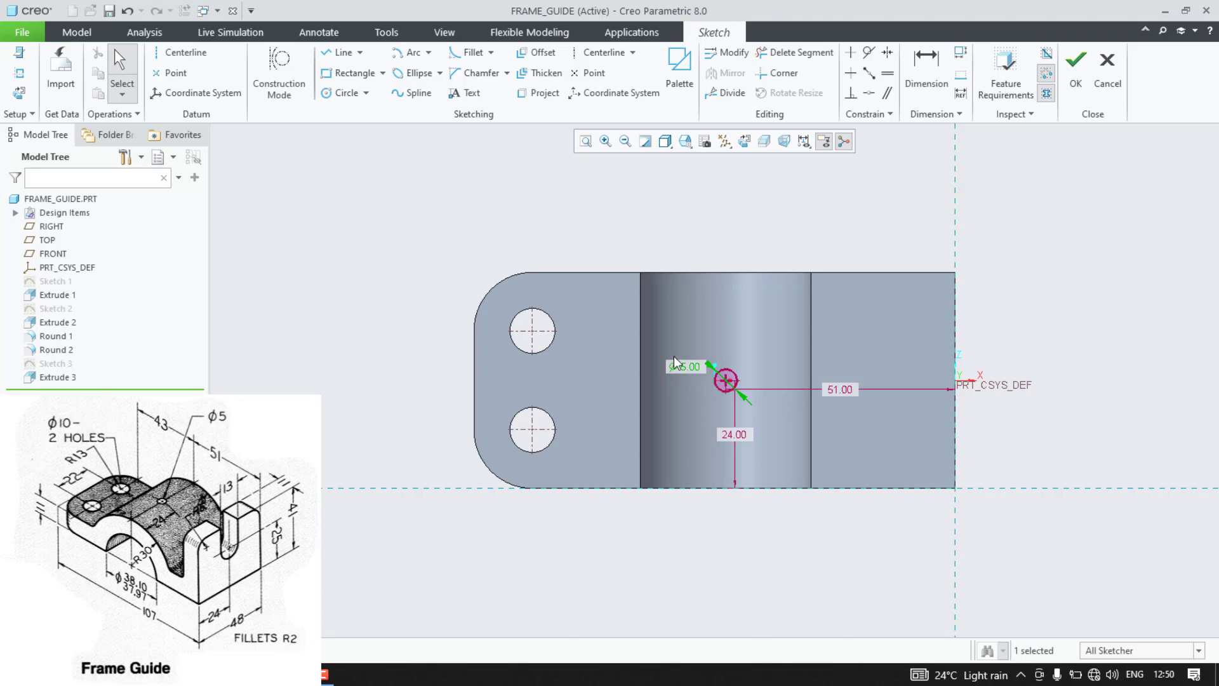
click(666, 361)
mouse_move(718, 216)
middle_down()
mouse_move(713, 457)
mouse_move(678, 456)
mouse_move(686, 473)
middle_up()
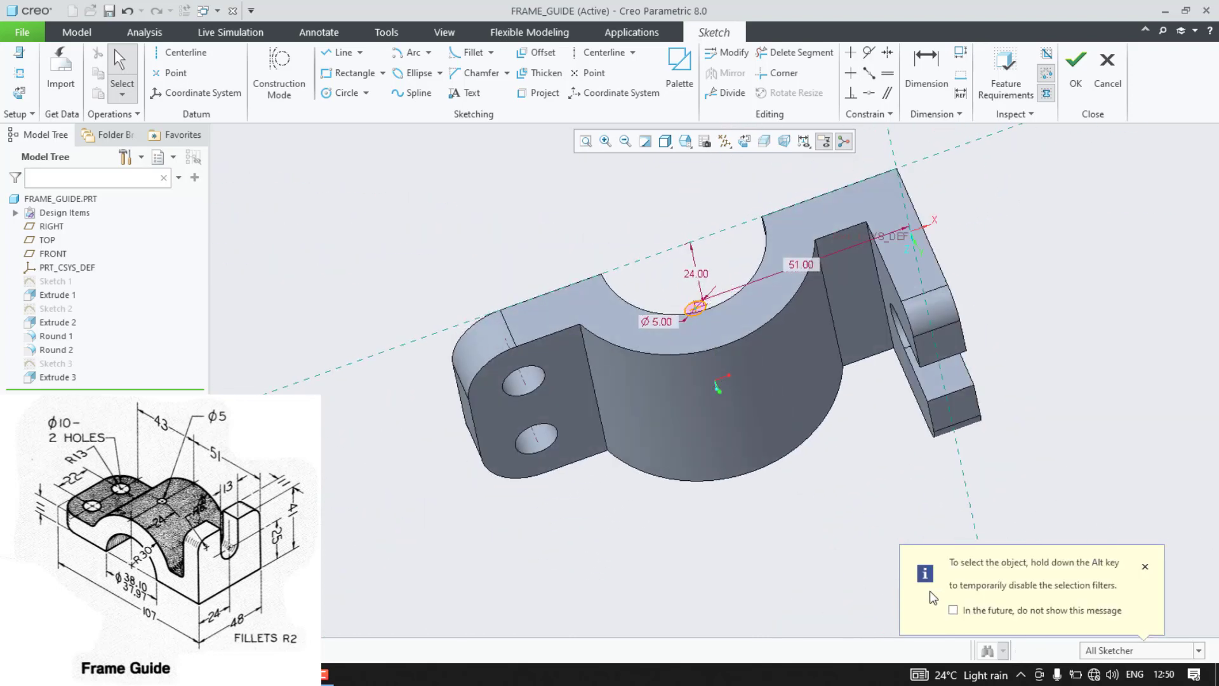
click(953, 610)
middle_drag(661, 535, 212, 195)
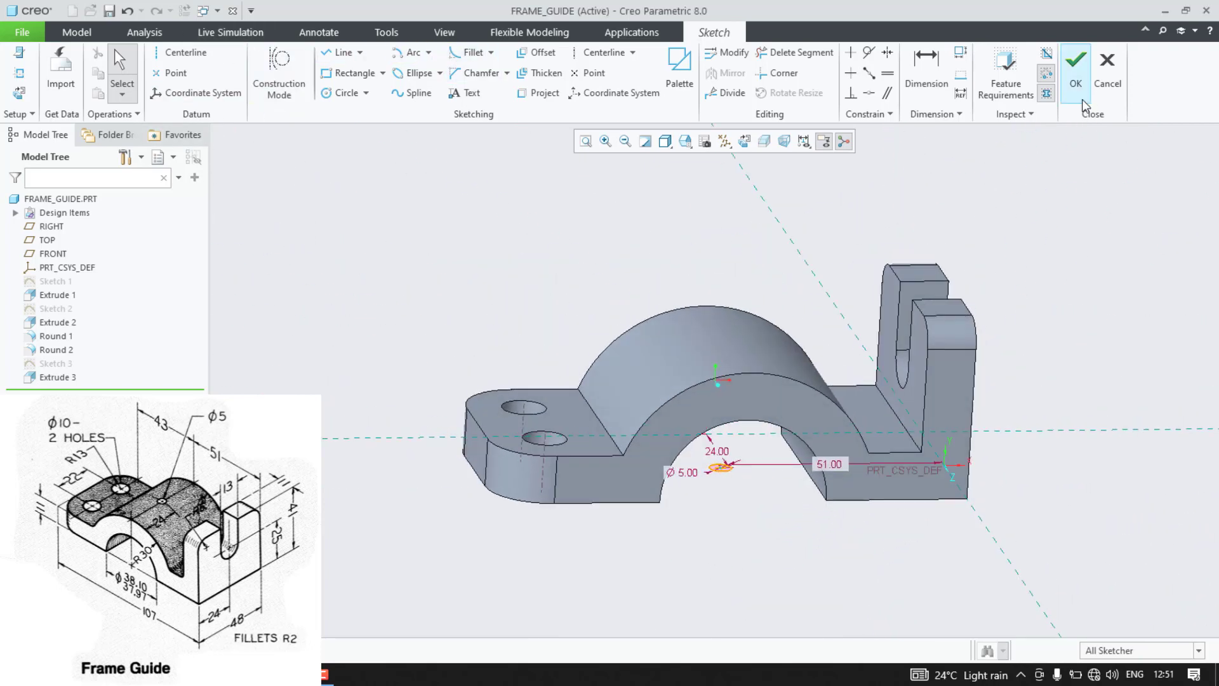
click(1075, 73)
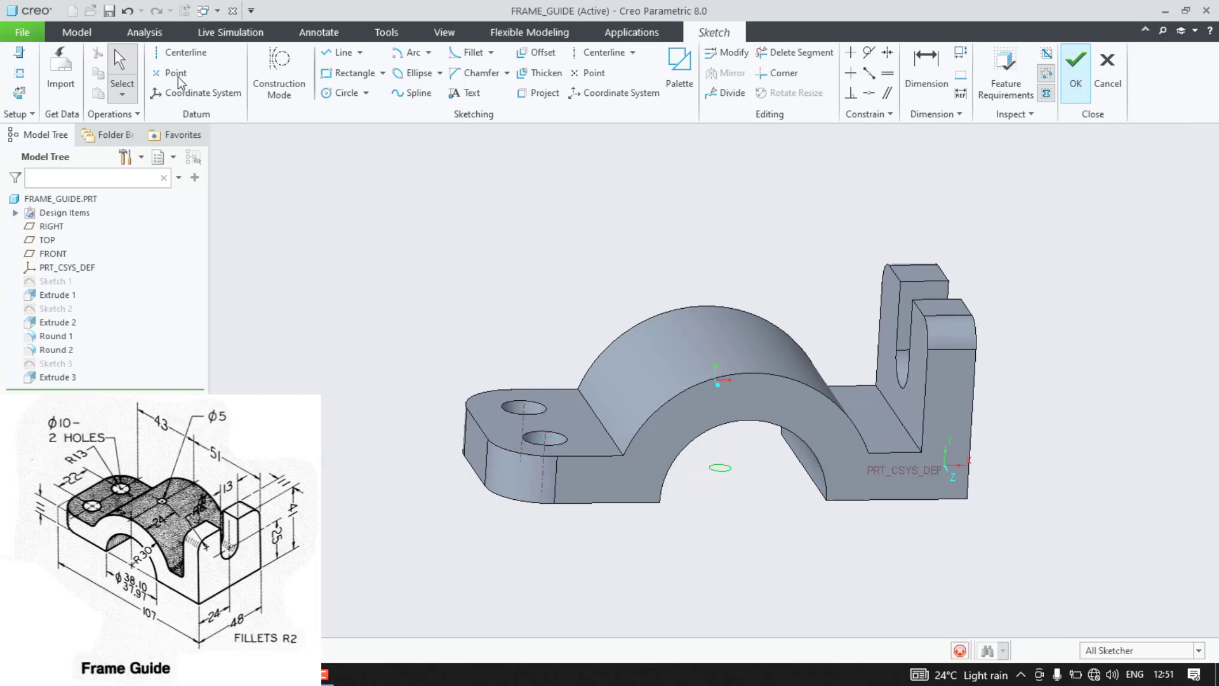
Step: Extrude the 5 mm circle upward as a cut through the arch, using Through All depth
click(518, 73)
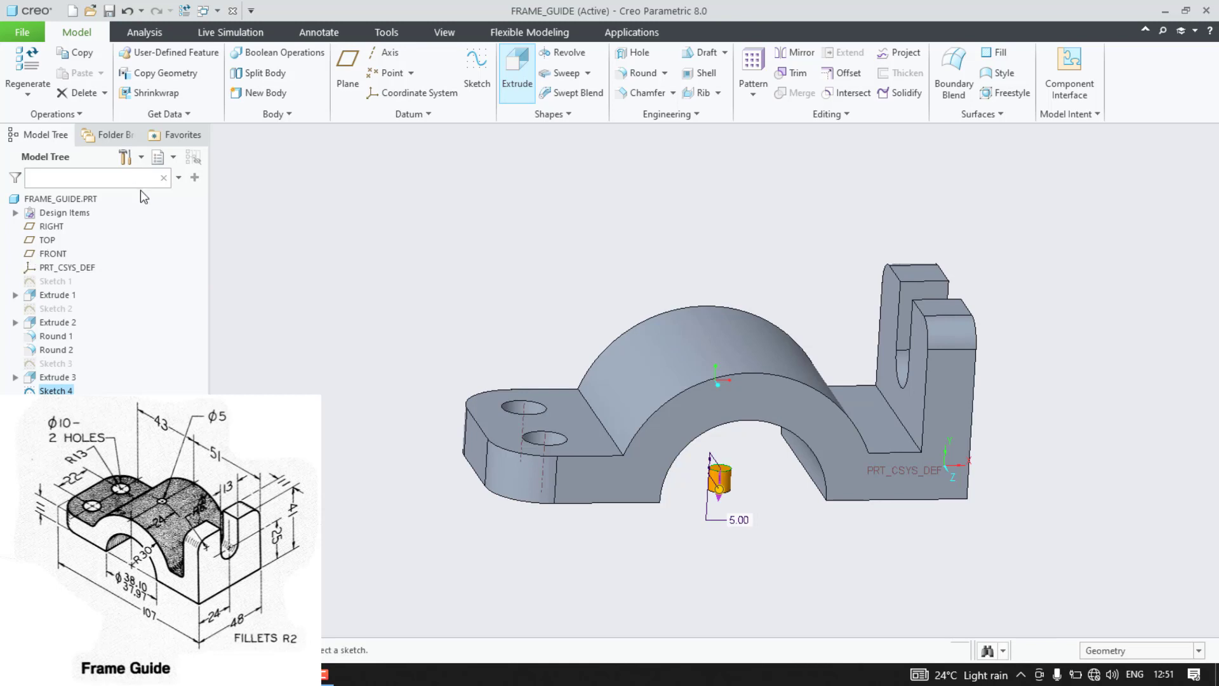
click(284, 68)
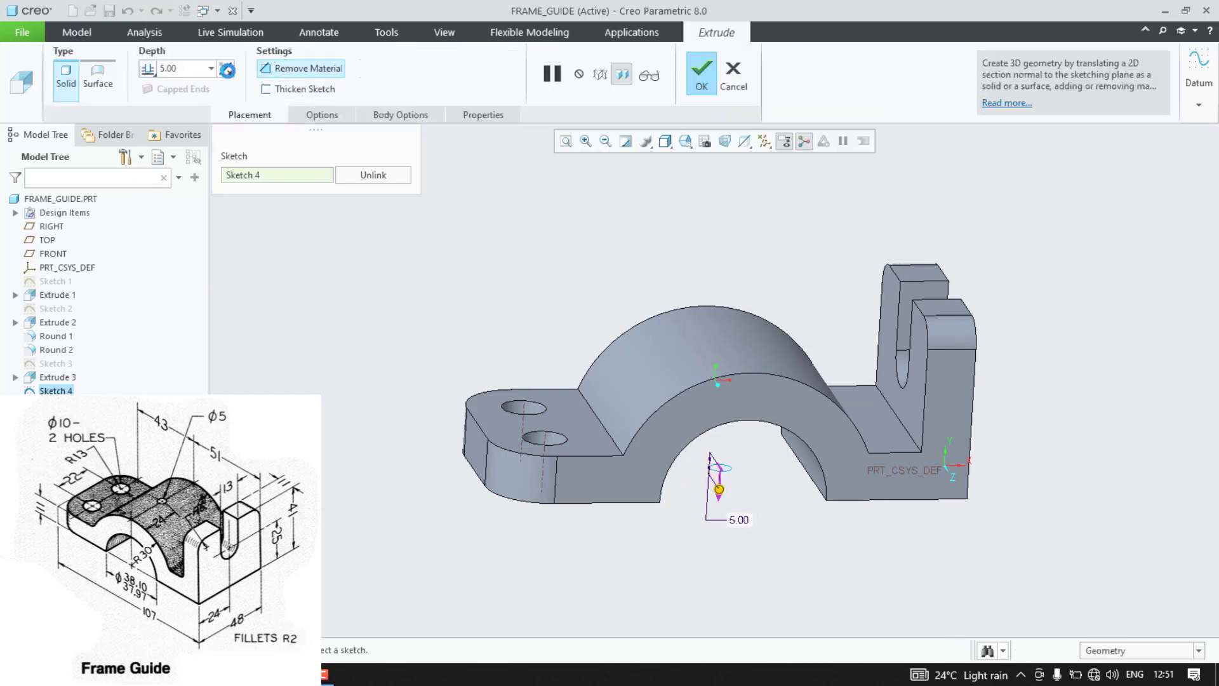
click(227, 69)
click(150, 69)
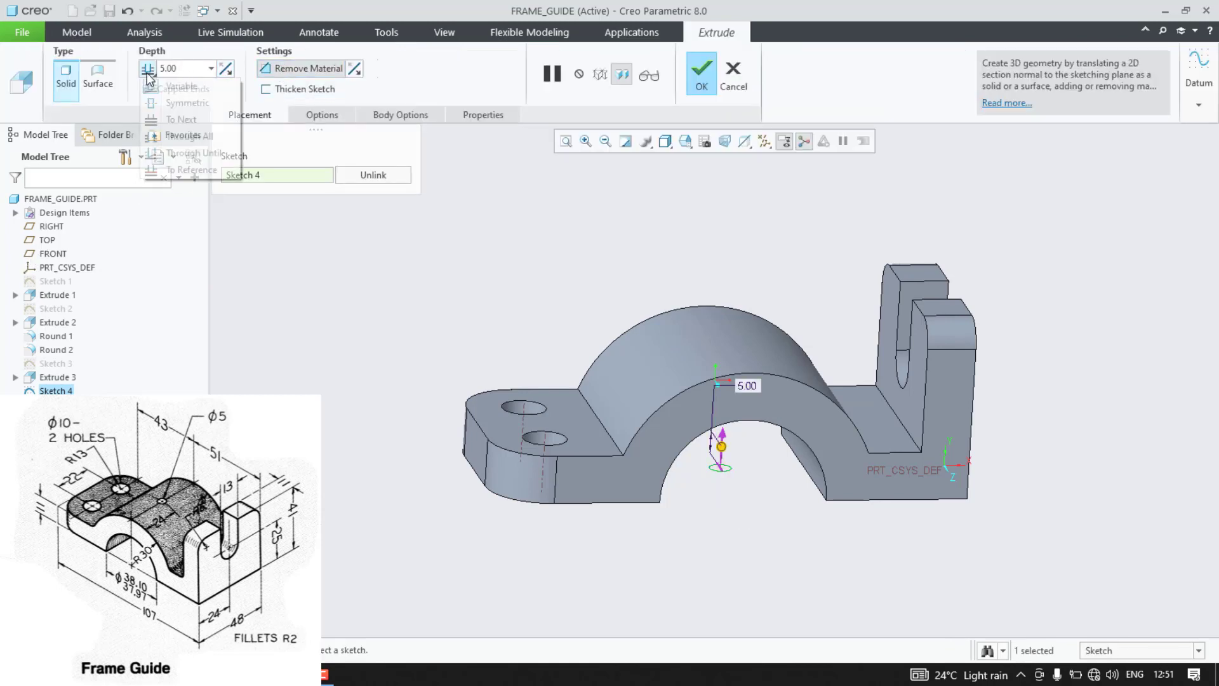
click(174, 136)
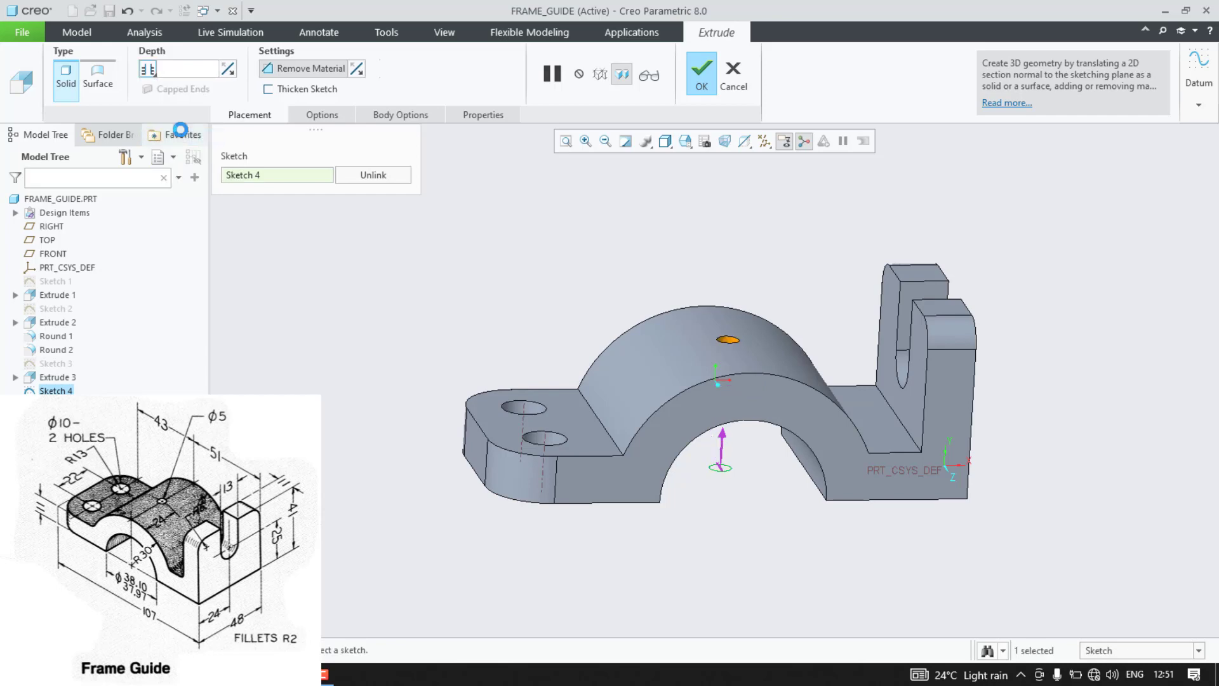
click(699, 75)
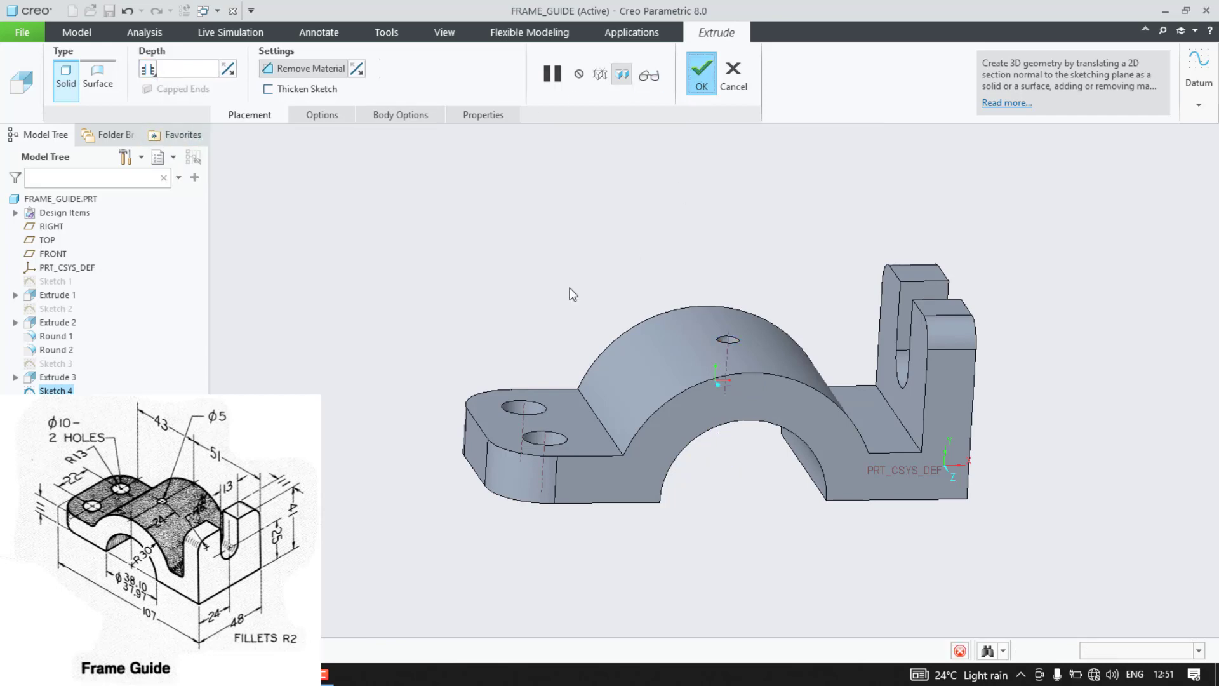
mouse_move(516, 267)
middle_down()
mouse_move(490, 313)
mouse_move(525, 319)
mouse_move(533, 298)
mouse_move(531, 316)
mouse_move(517, 307)
mouse_move(526, 312)
middle_up()
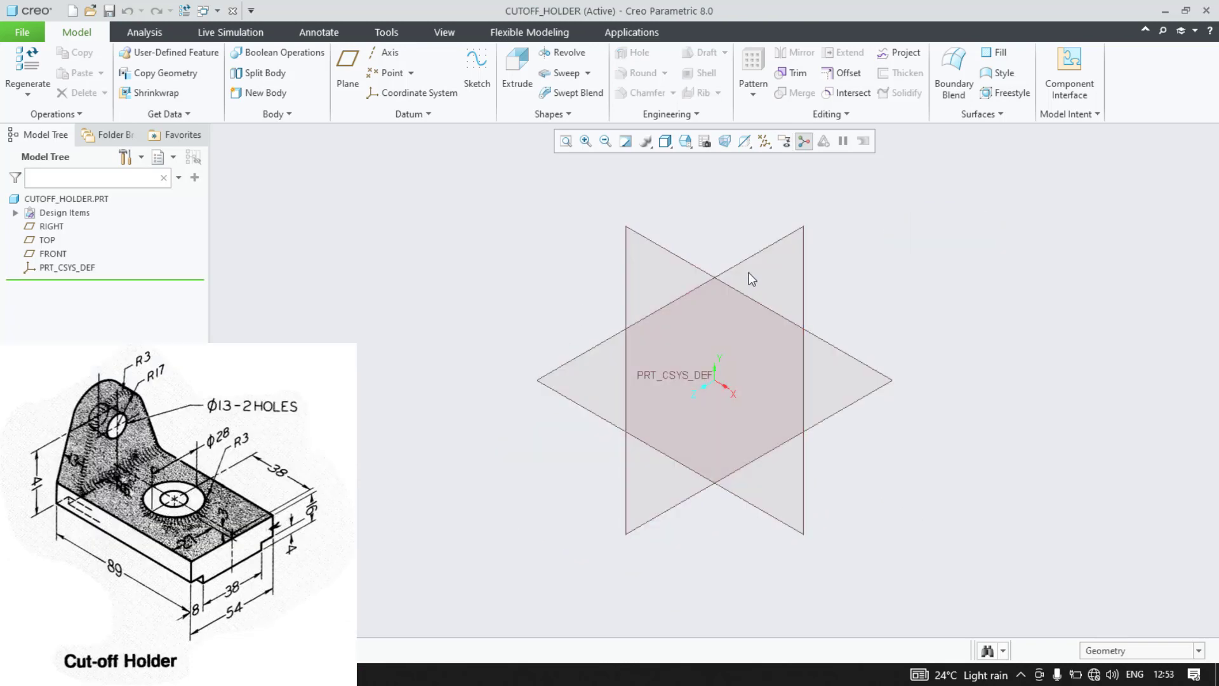
Step: In the CUTOFF_HOLDER part, sketch an open stepped half-profile on the RIGHT plane from the origin, about 152 wide with a 101 wide step
click(757, 254)
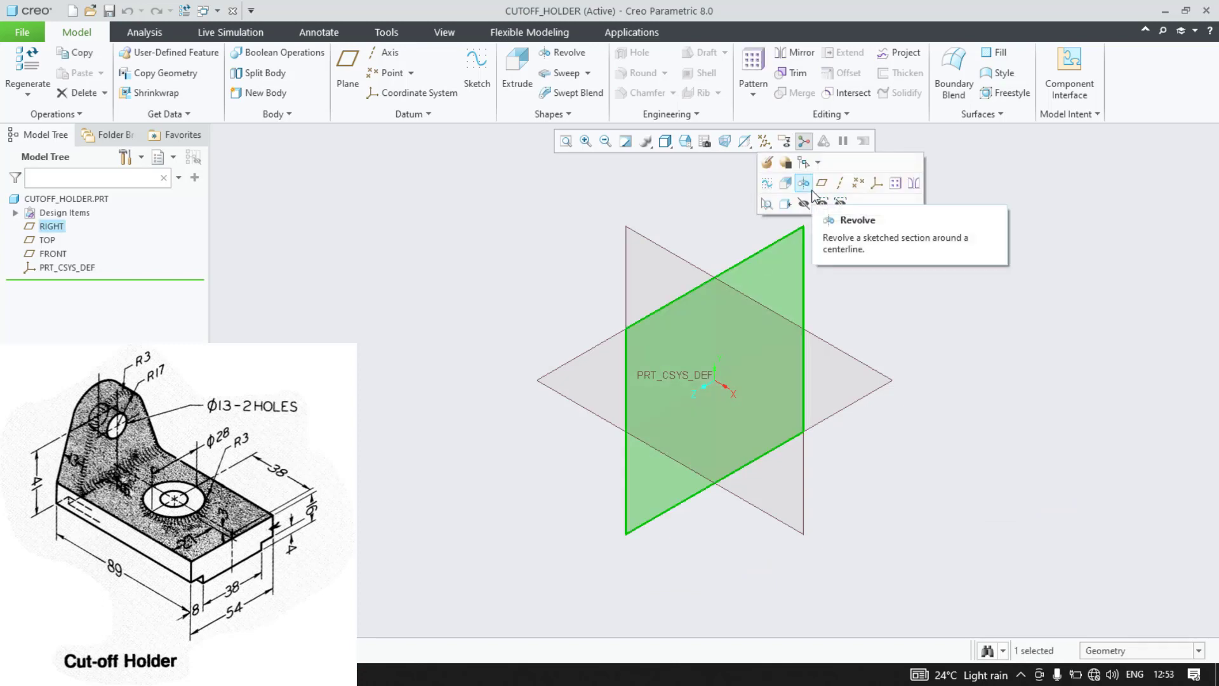
click(767, 186)
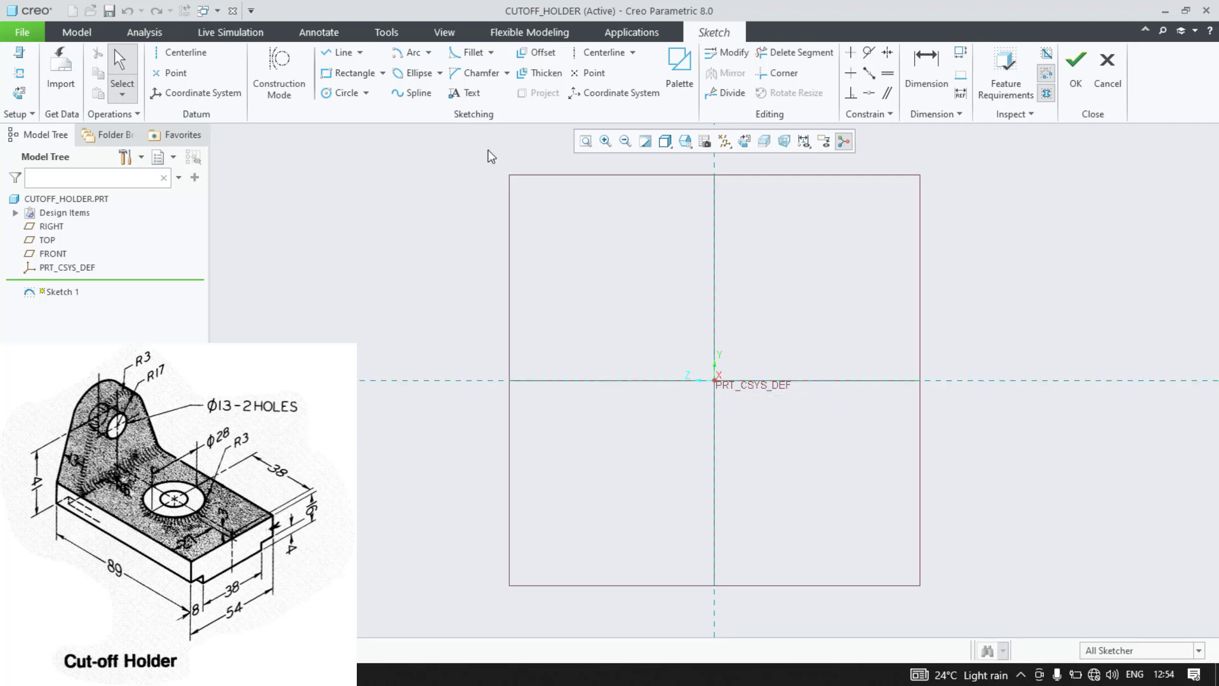
click(353, 57)
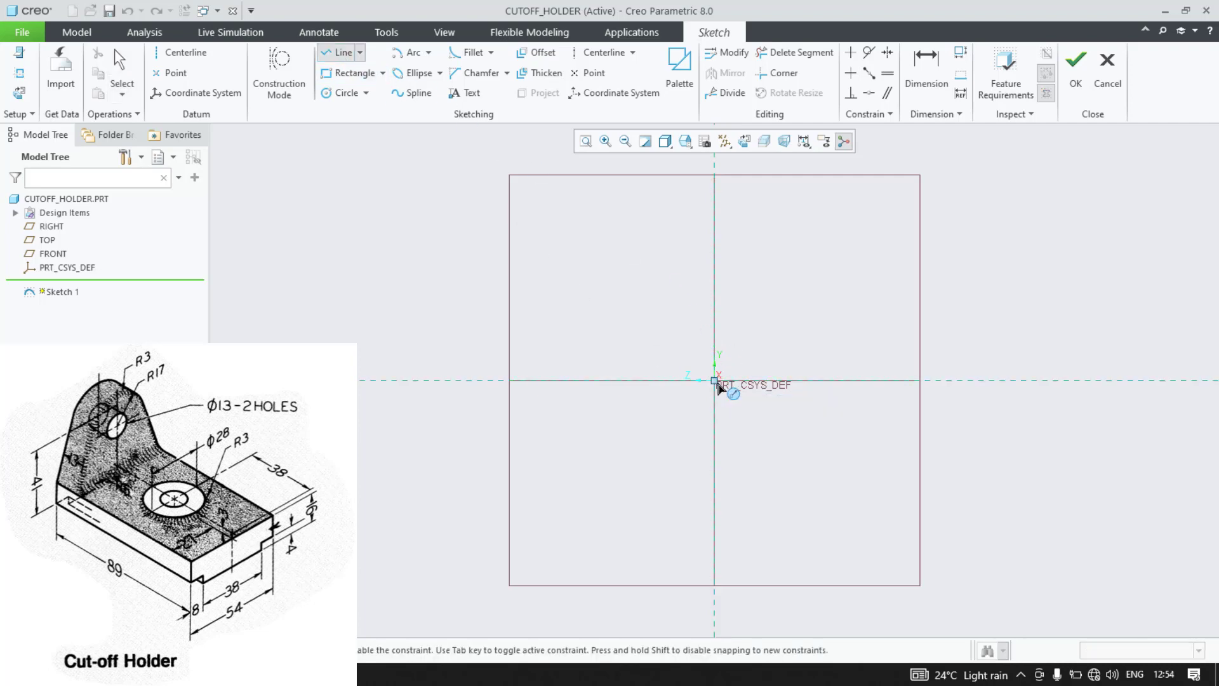
click(717, 382)
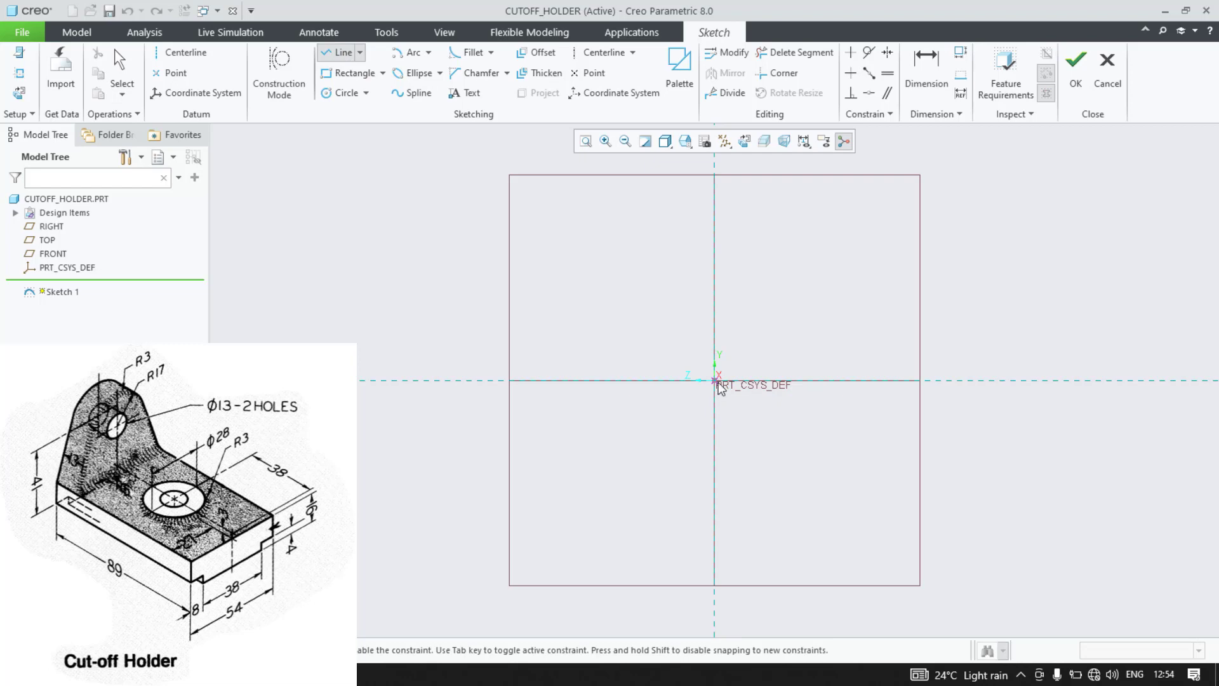
click(838, 380)
click(838, 413)
click(755, 414)
click(755, 452)
click(715, 452)
middle_click(746, 481)
click(681, 332)
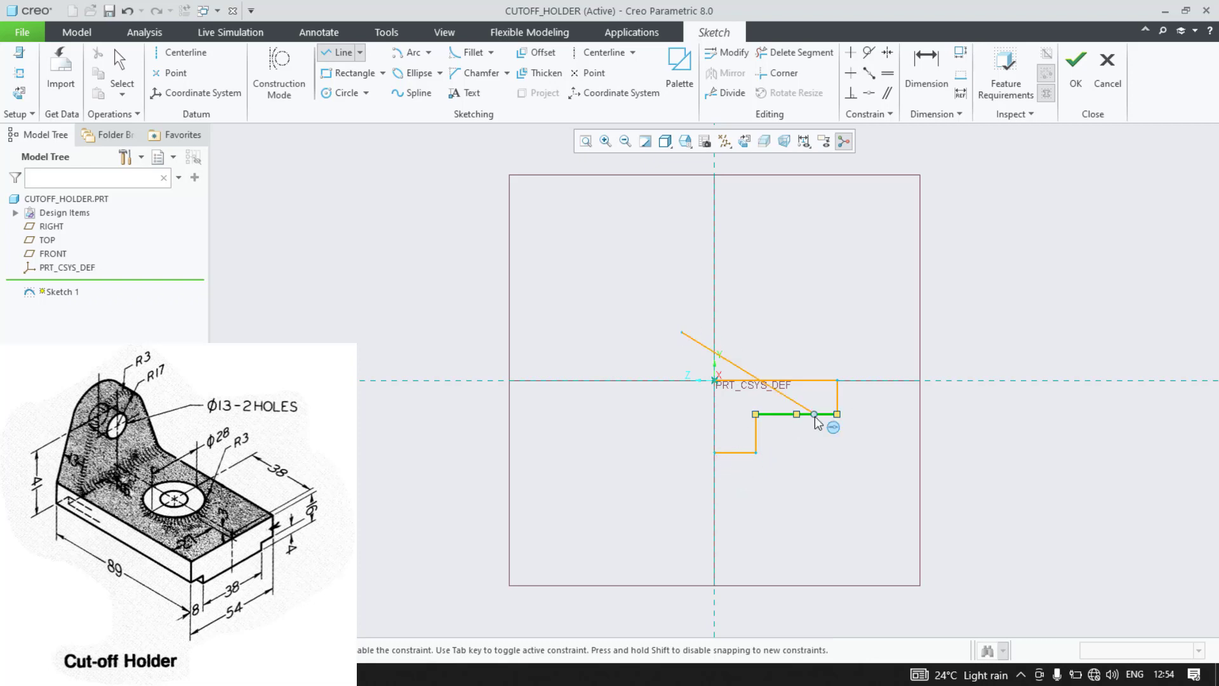
middle_click(804, 335)
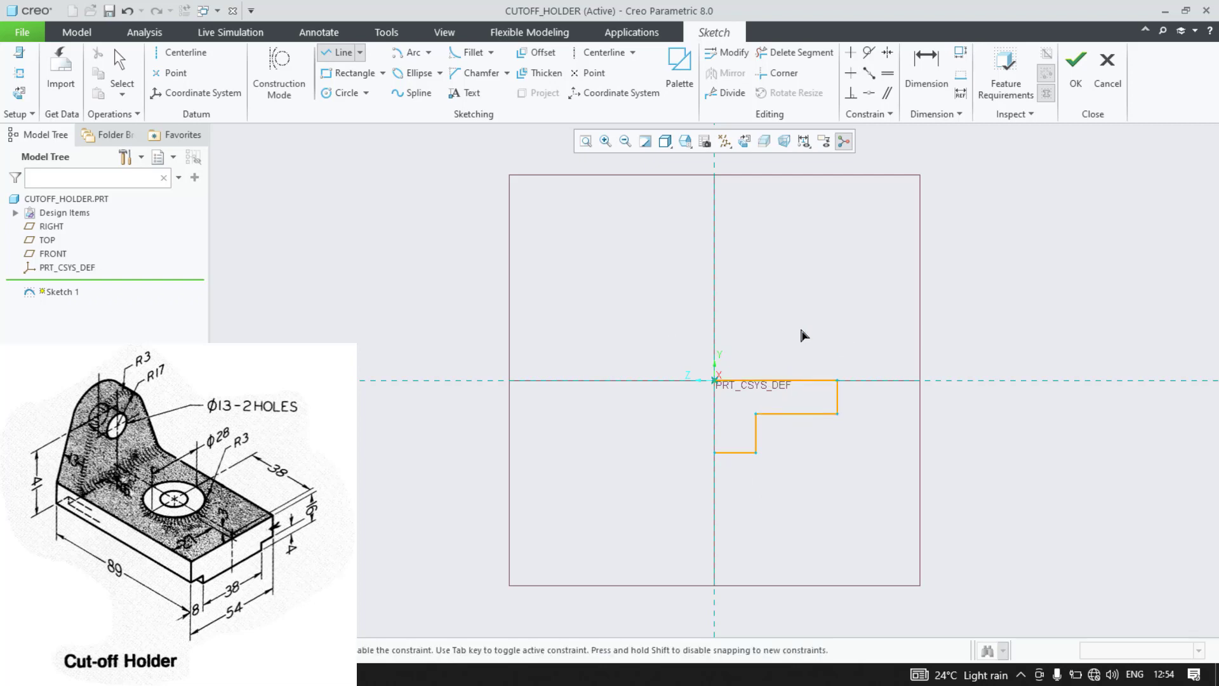
middle_click(682, 337)
Step: Mirror the five half-profile lines about the vertical reference to close the T-shaped section
drag(673, 322, 867, 479)
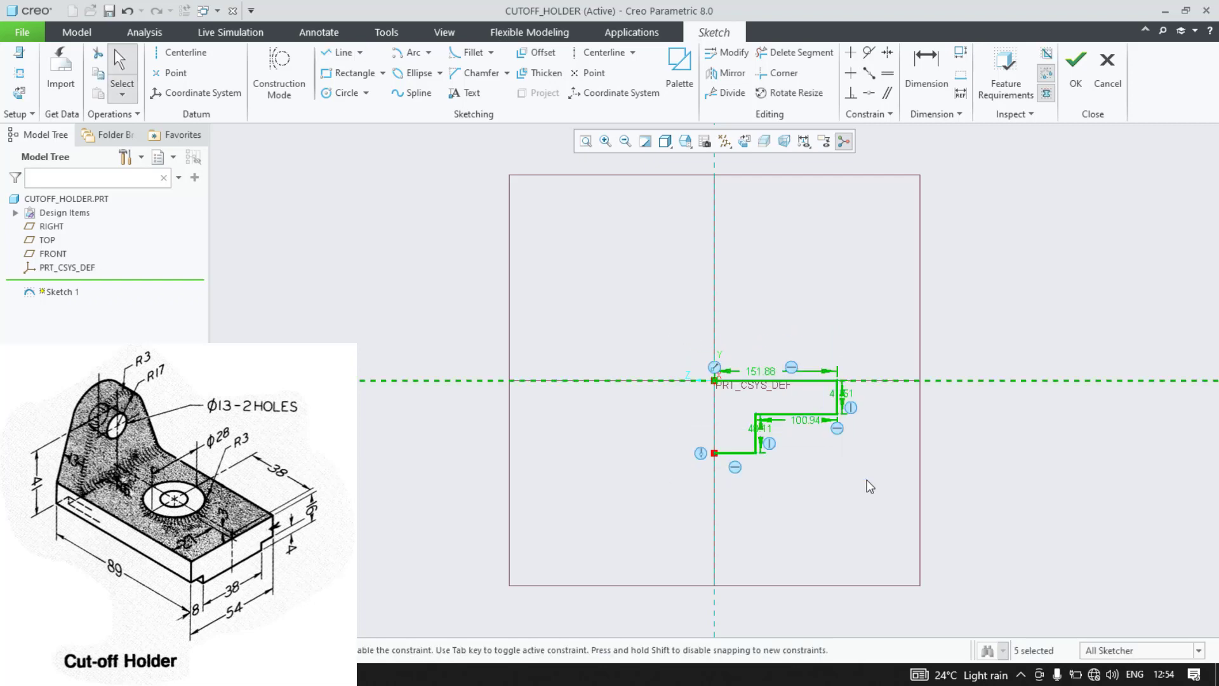
click(727, 73)
click(714, 272)
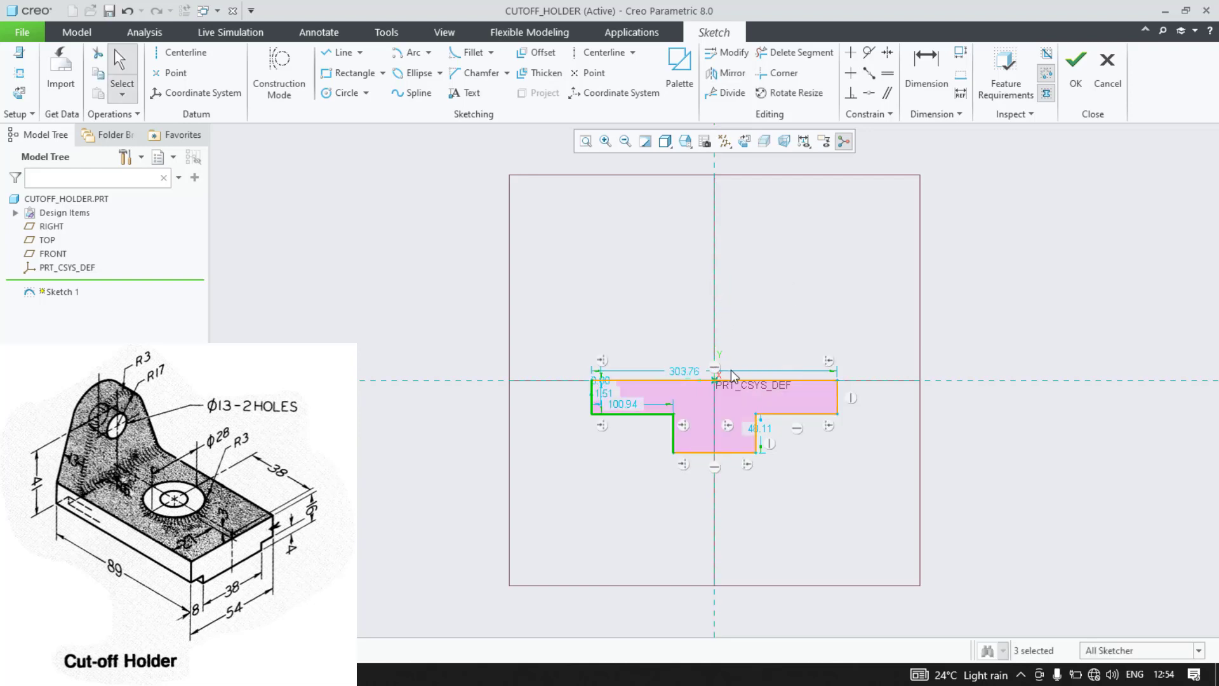
Step: Dimension the T-shaped section's overall width between its two outer vertical edges
key(d)
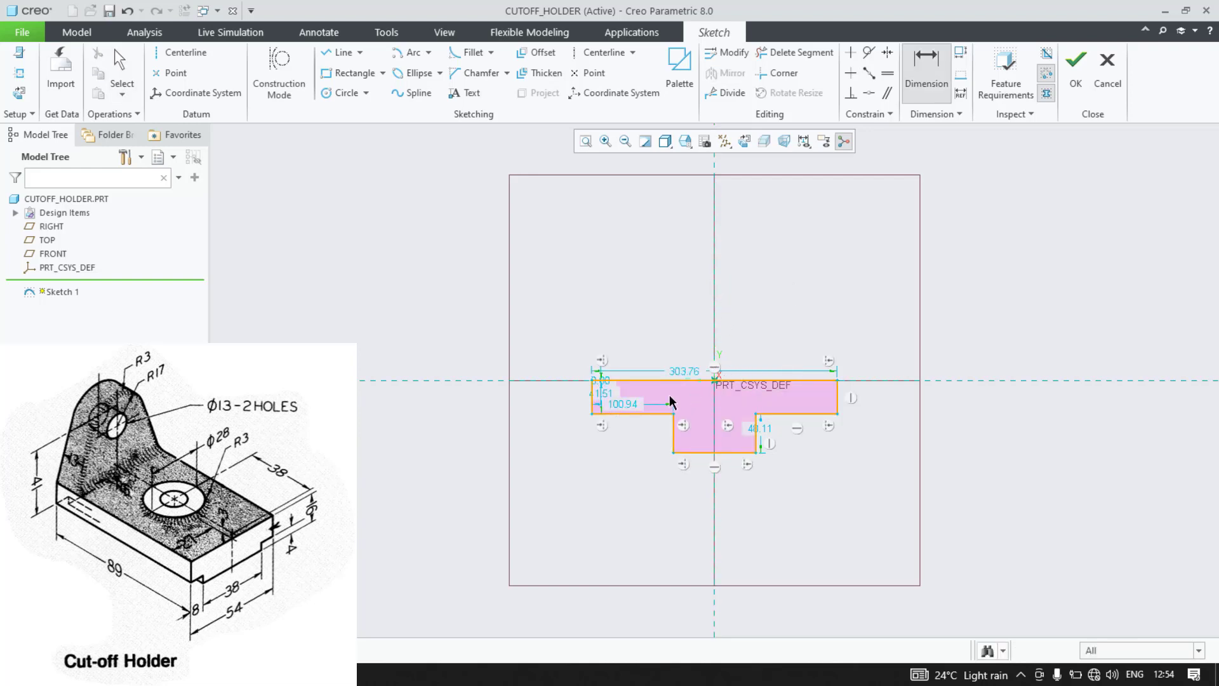
click(597, 395)
click(838, 398)
middle_click(745, 323)
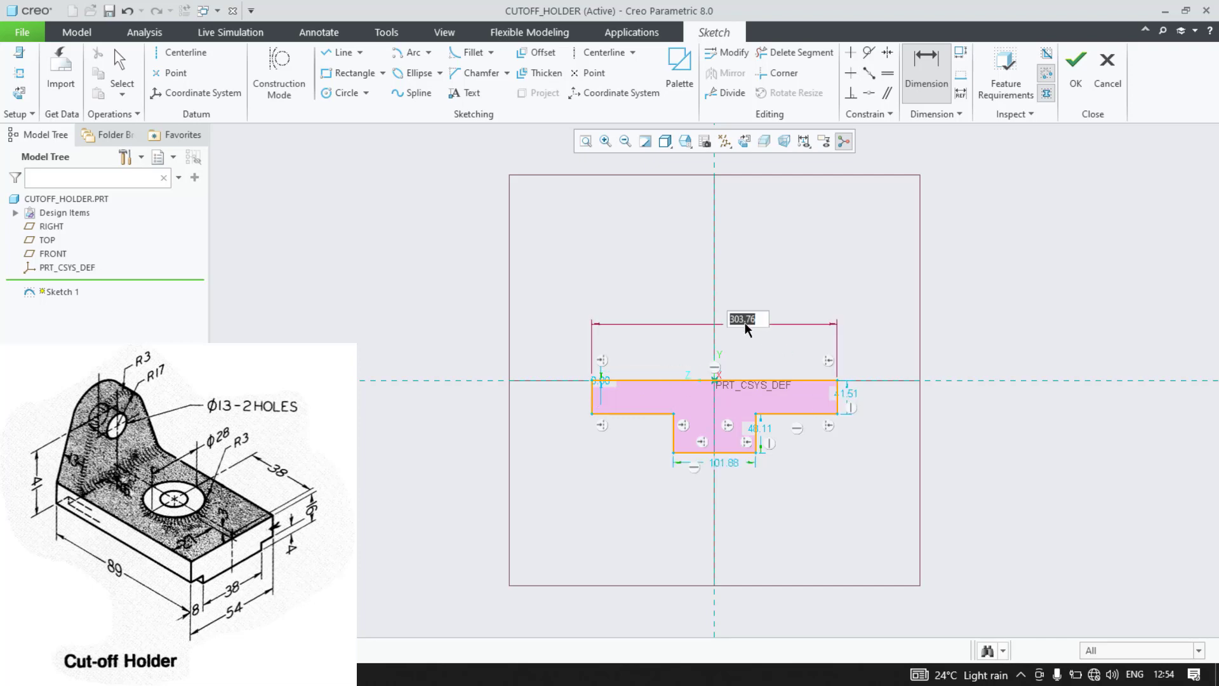
middle_click(745, 324)
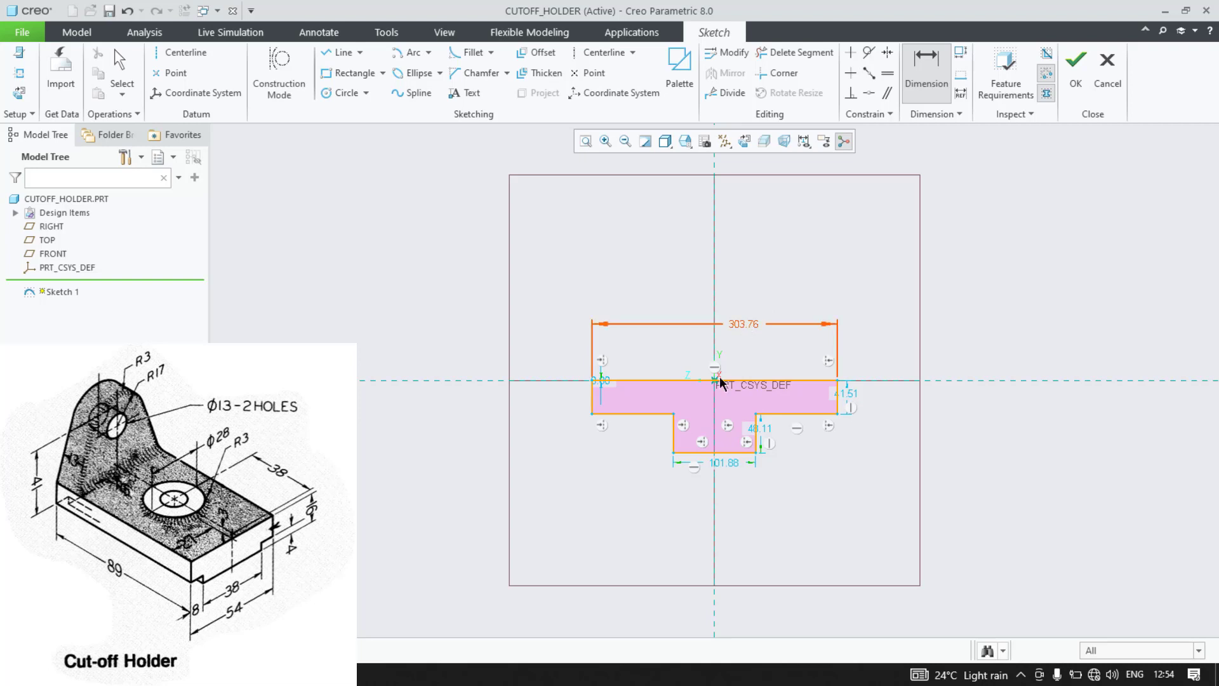
Step: Set the section's lower stem width to 38 and its overall width to 54
double_click(724, 463)
text(38)
key(Return)
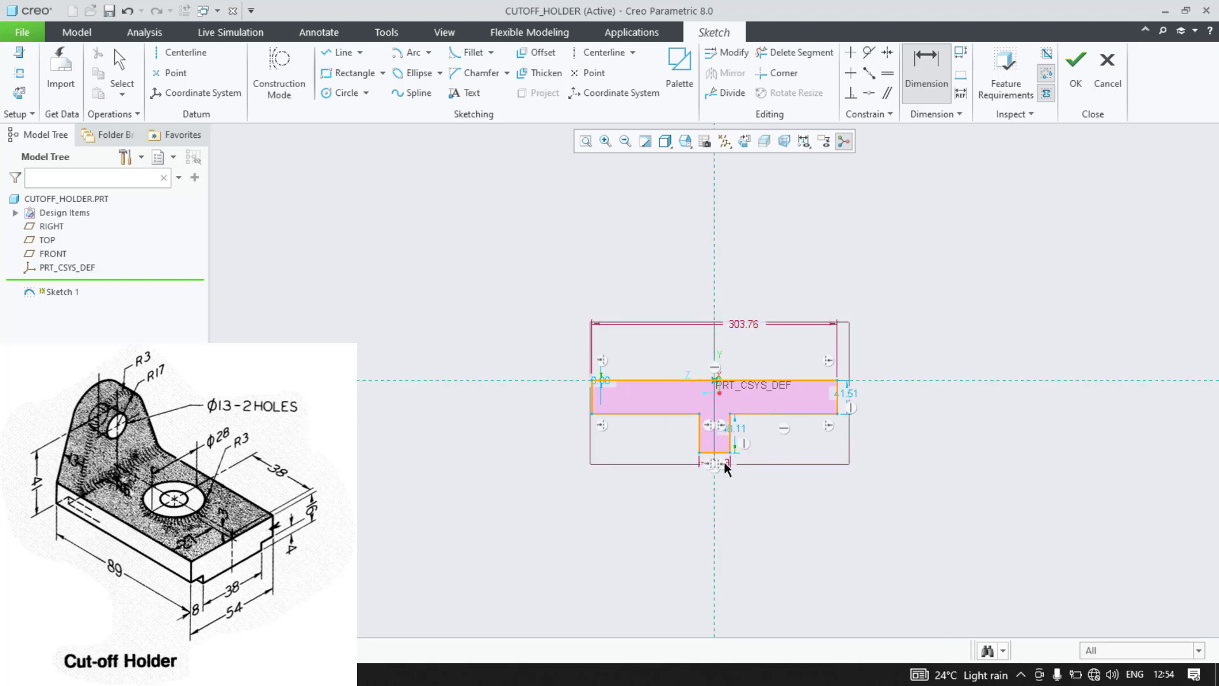
double_click(740, 322)
text(54)
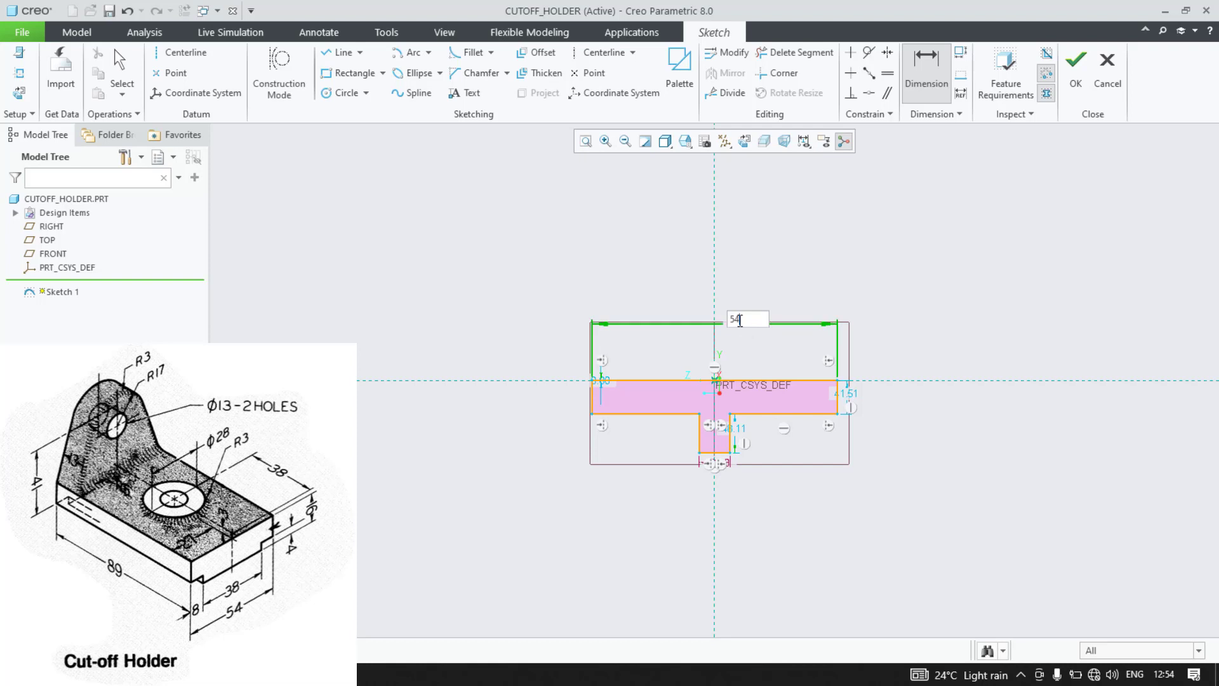
key(Return)
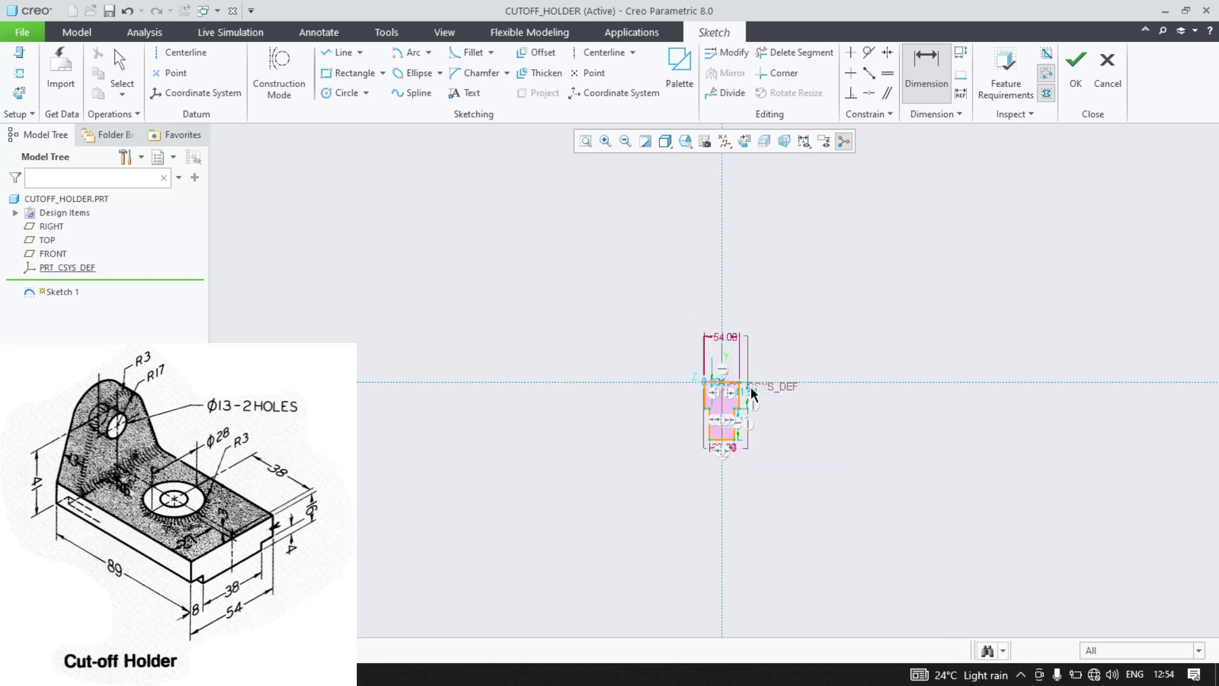
Step: Set the height of the T-shaped section's wide upper part to 12
scroll(753, 398, down, 3)
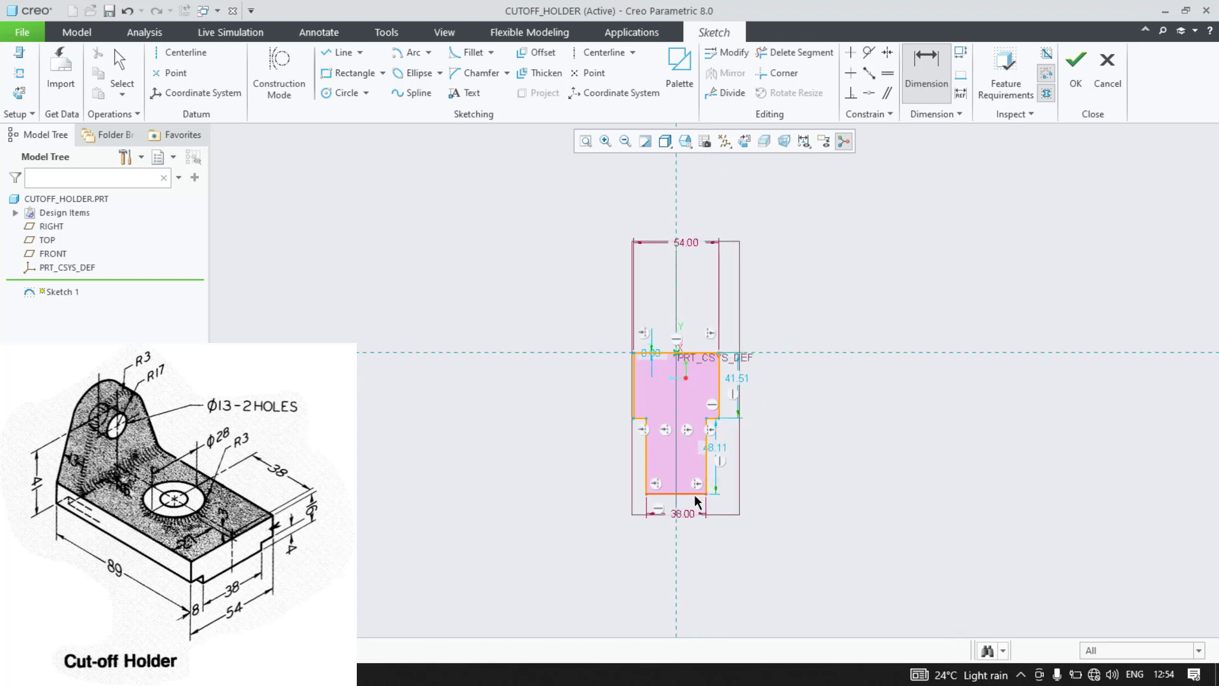
click(721, 395)
middle_click(742, 378)
text(12)
key(Return)
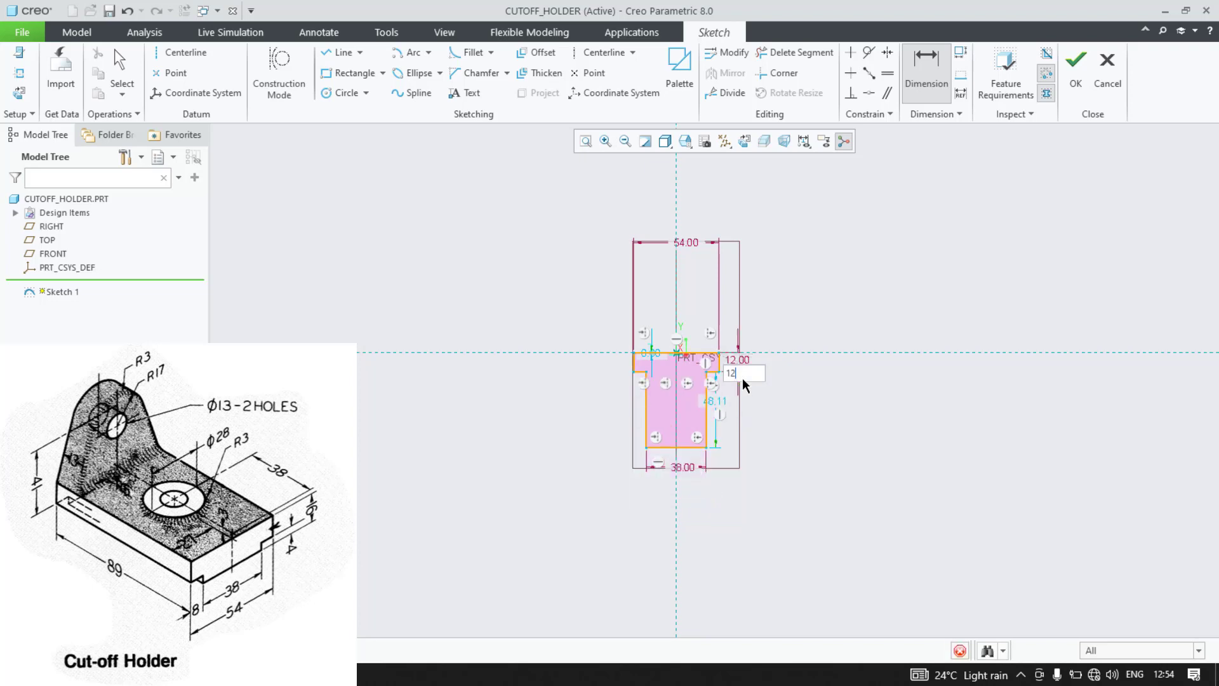
Step: Dimension the T-shaped section's overall height between its bottom and top edges and set it to 16
click(697, 447)
click(703, 353)
middle_click(785, 402)
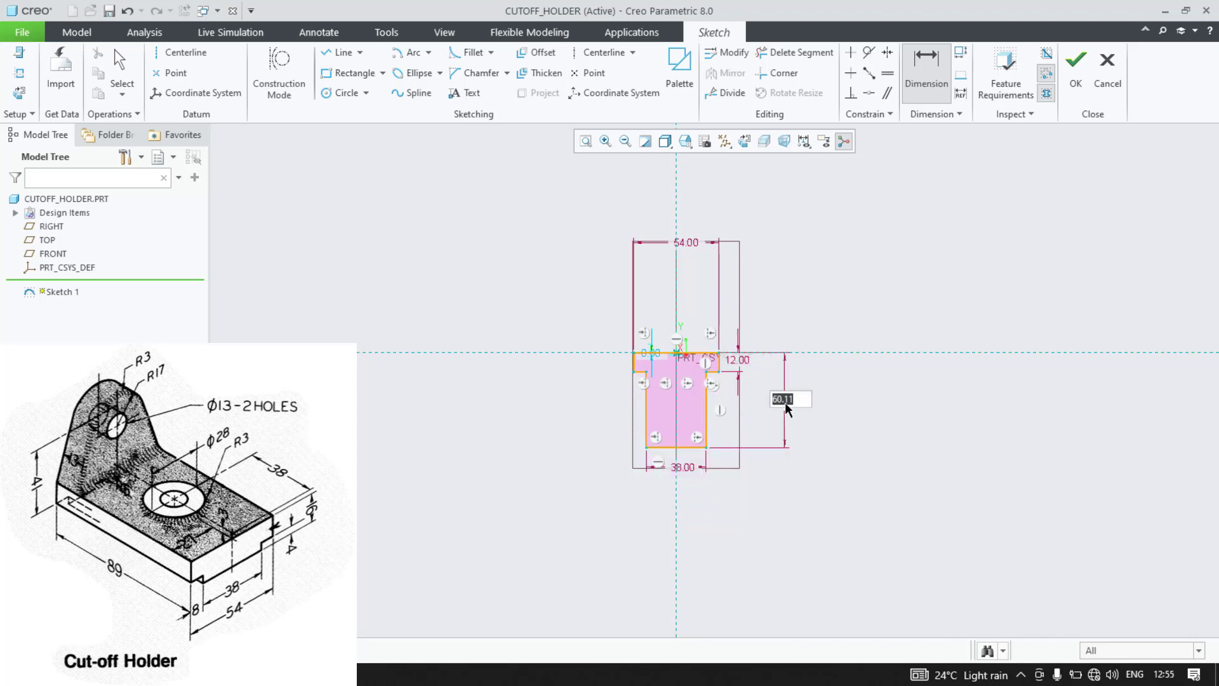
text(16)
key(Return)
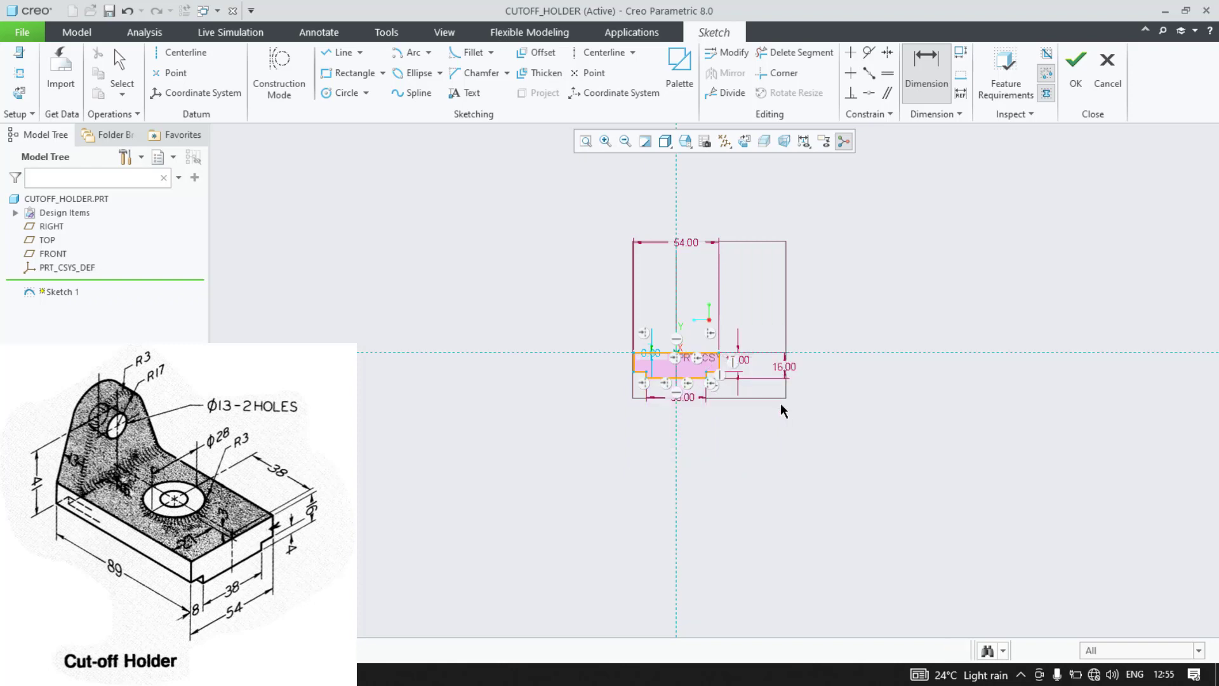
Step: Try to dimension the horizontal step width between the lower stem's side and the section's outer edge
scroll(718, 379, up, 4)
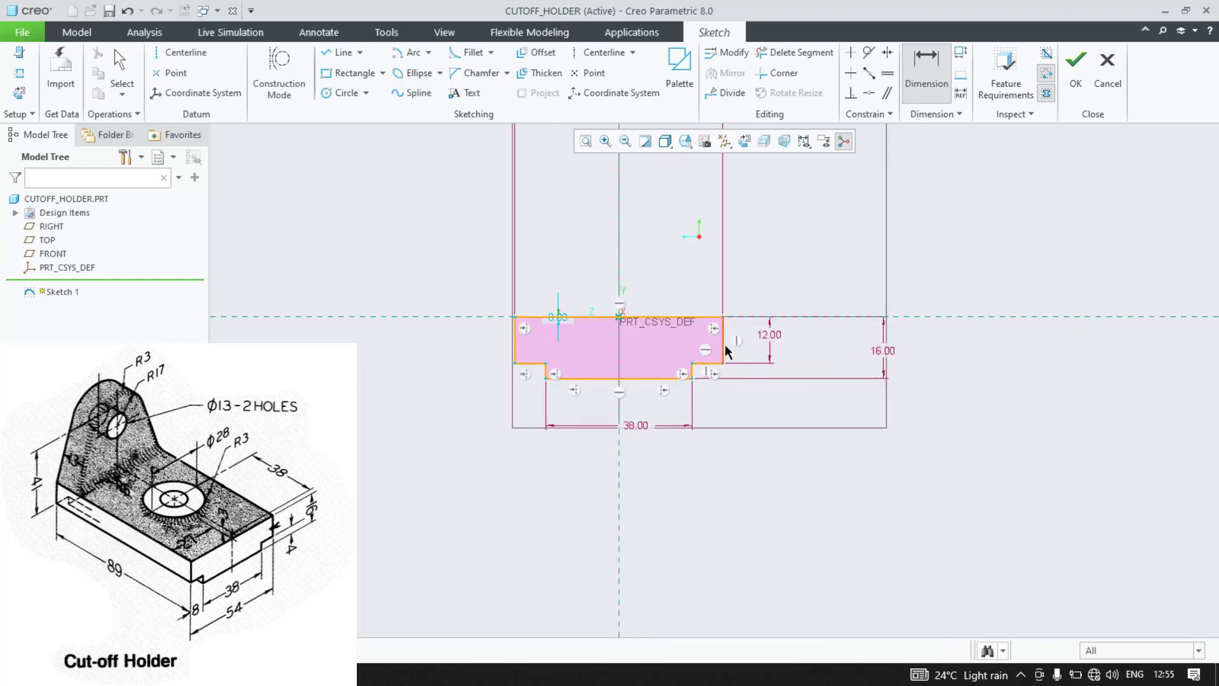
click(692, 371)
middle_click(717, 473)
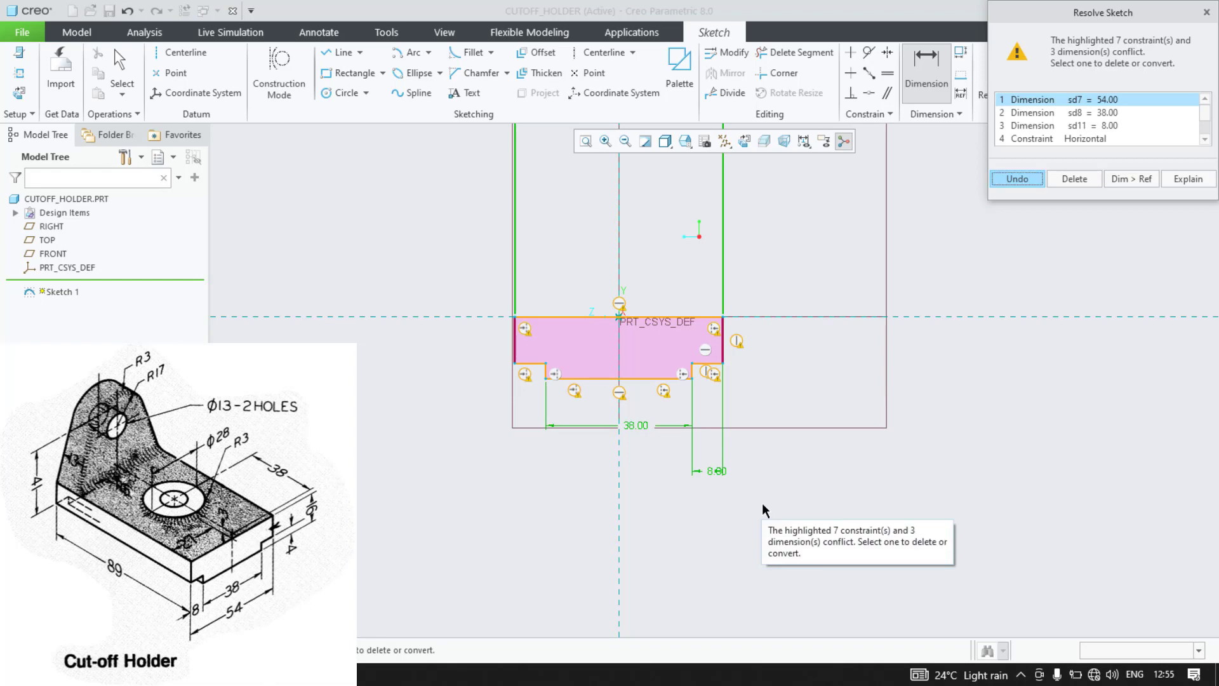
click(1019, 179)
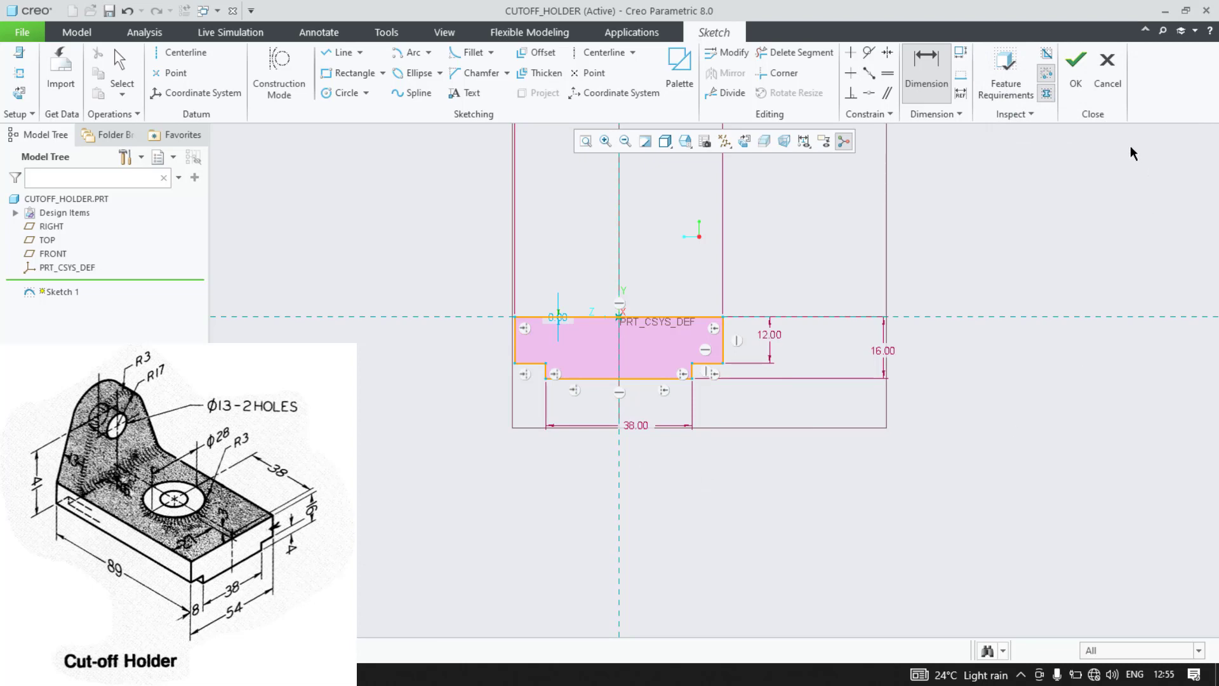
Step: Finish the sketch and extrude the T-shaped section as a solid 35 deep
click(1076, 60)
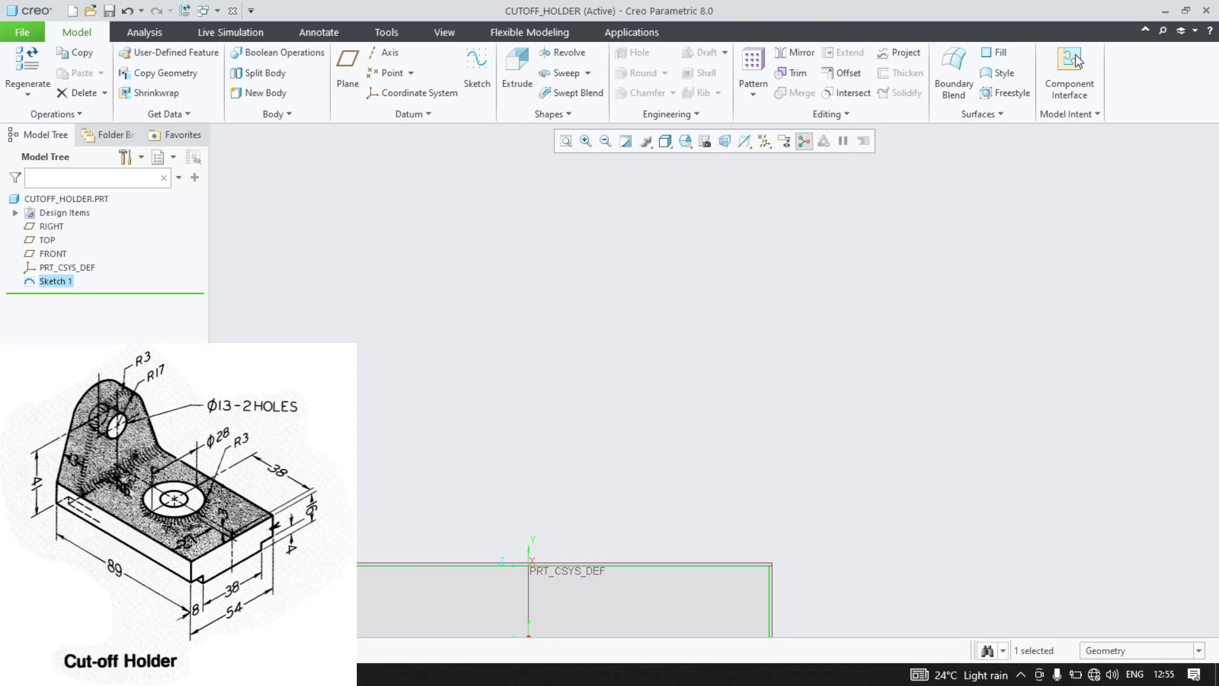
click(518, 74)
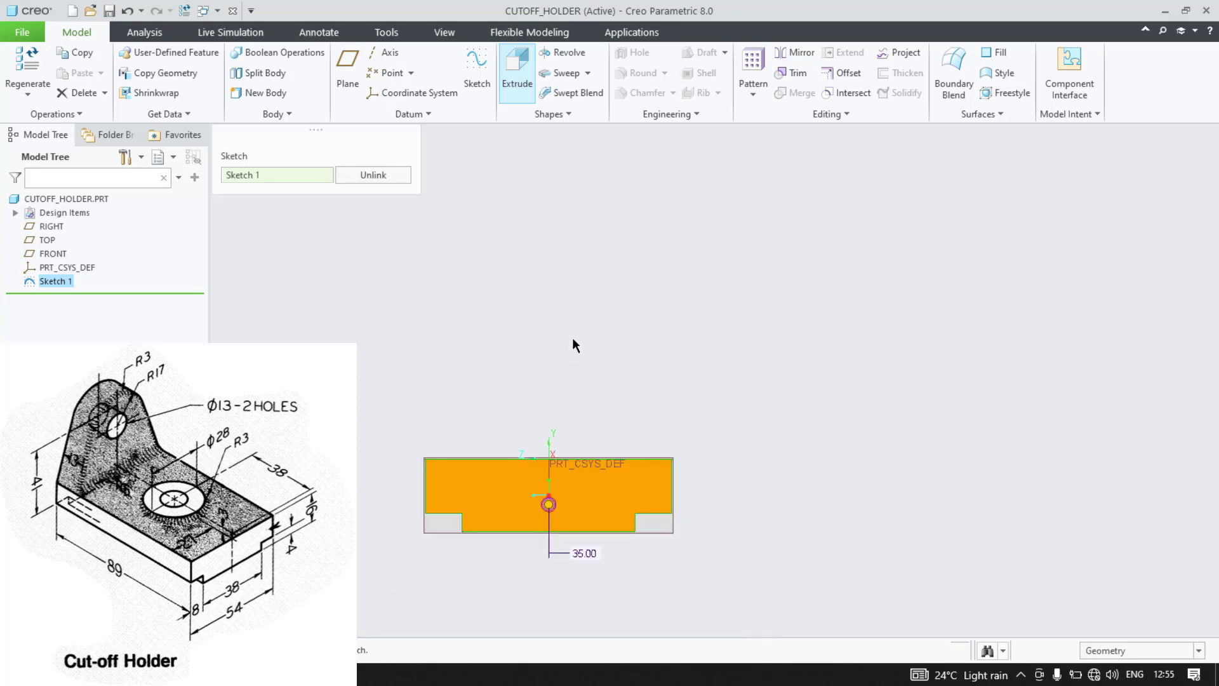
middle_click(512, 359)
middle_drag(511, 359, 533, 390)
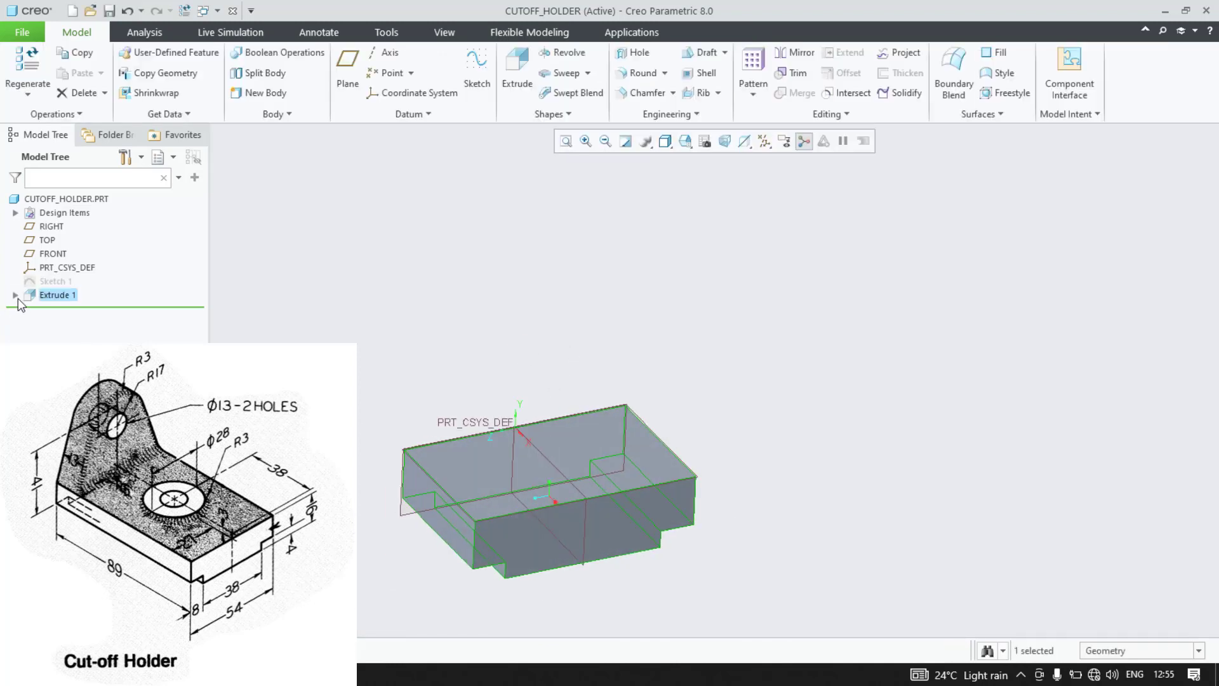
Step: Redefine the base extrusion with its direction flipped and its depth set to 89
click(18, 299)
right_click(63, 299)
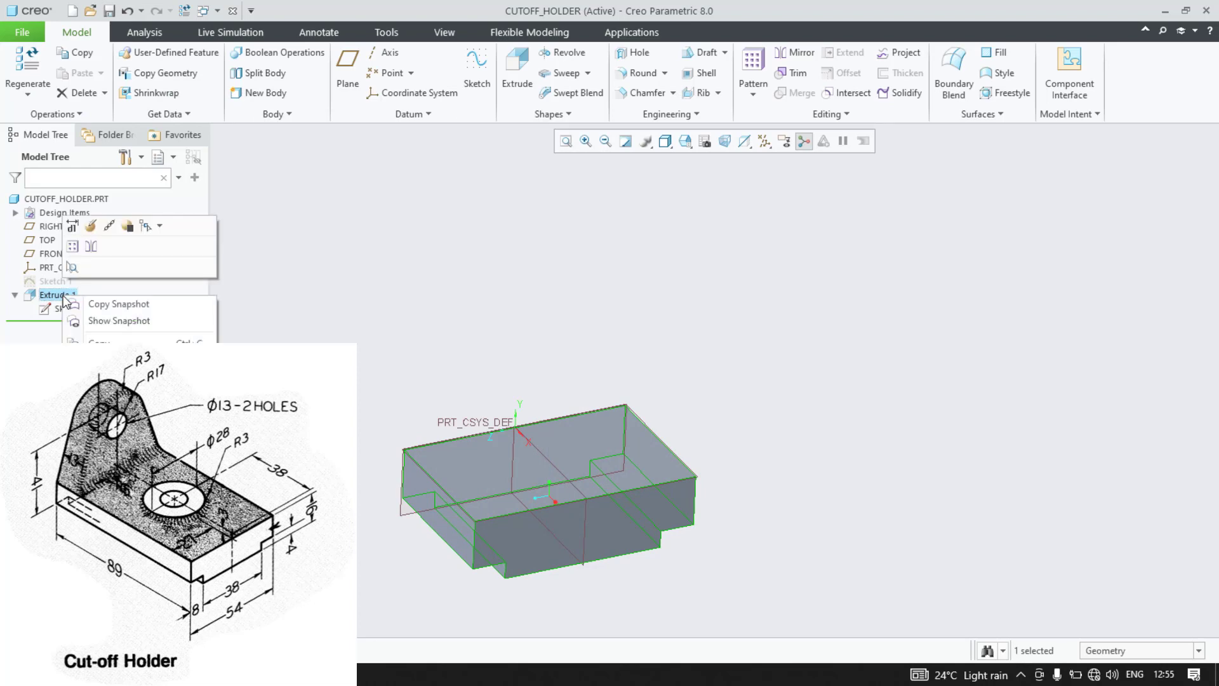
click(91, 227)
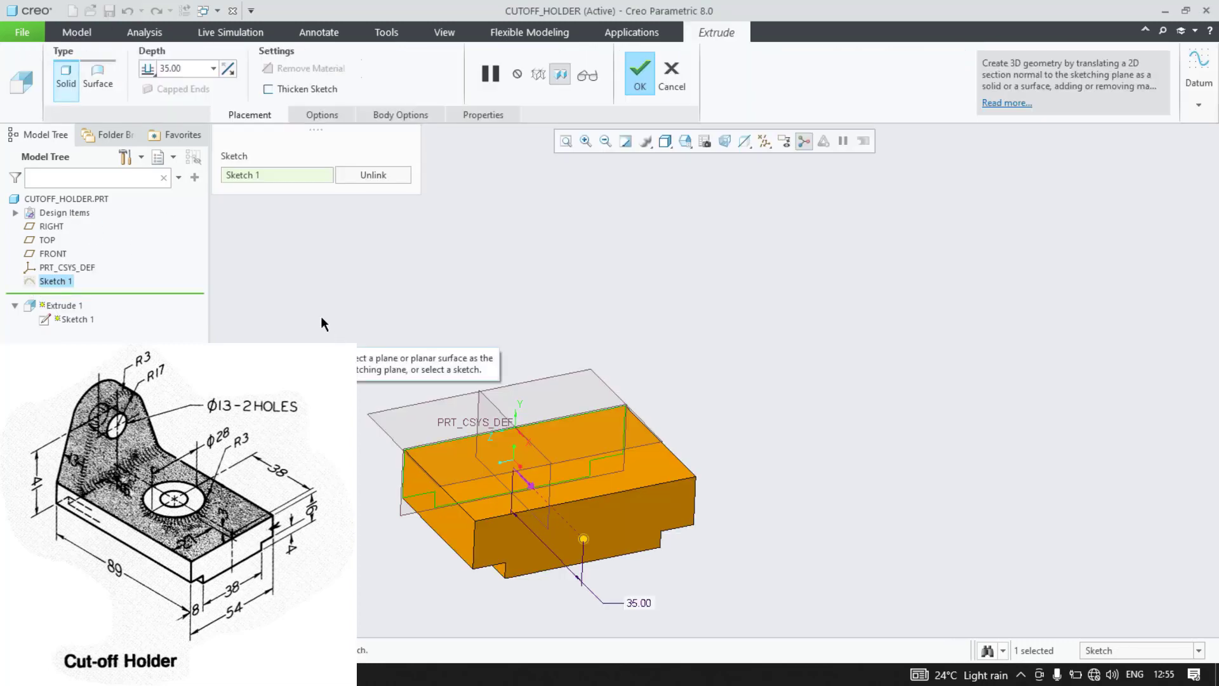
click(228, 68)
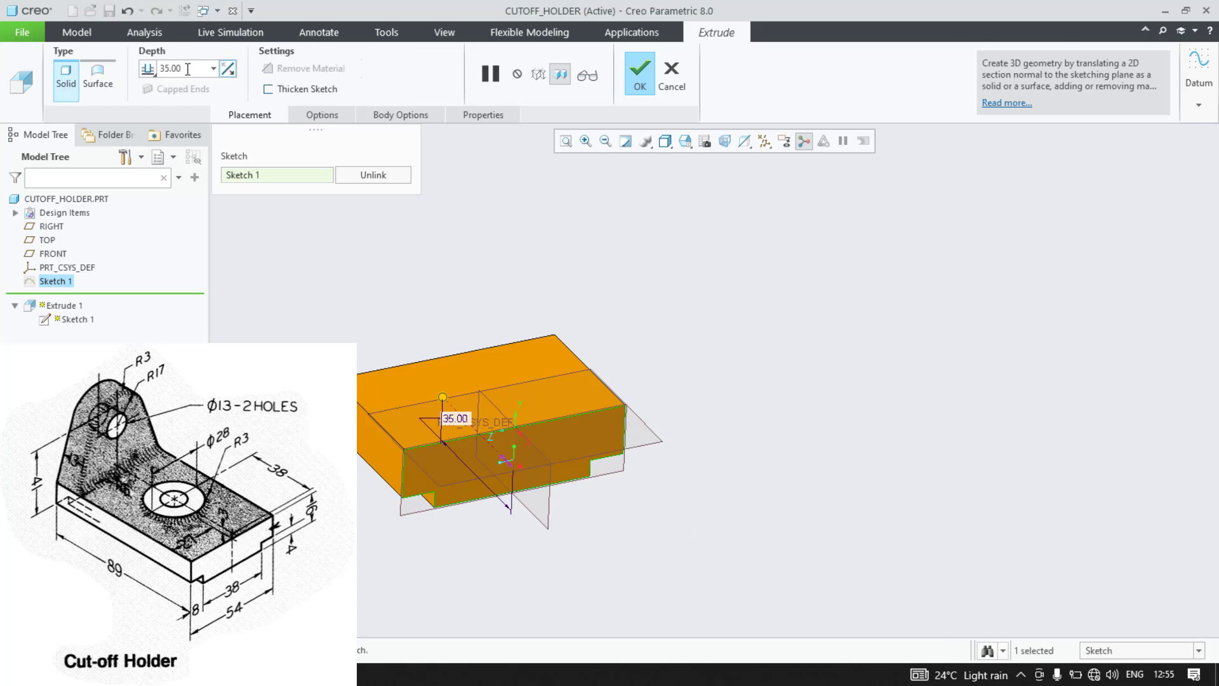
text(89)
key(Return)
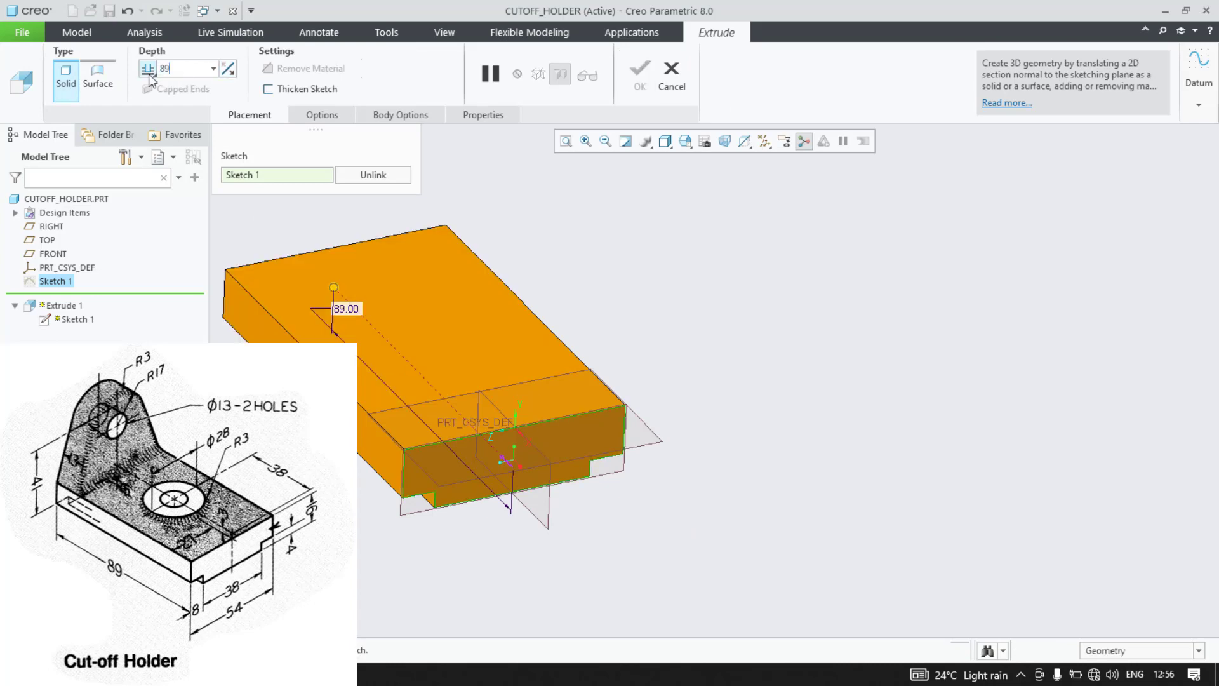
click(641, 81)
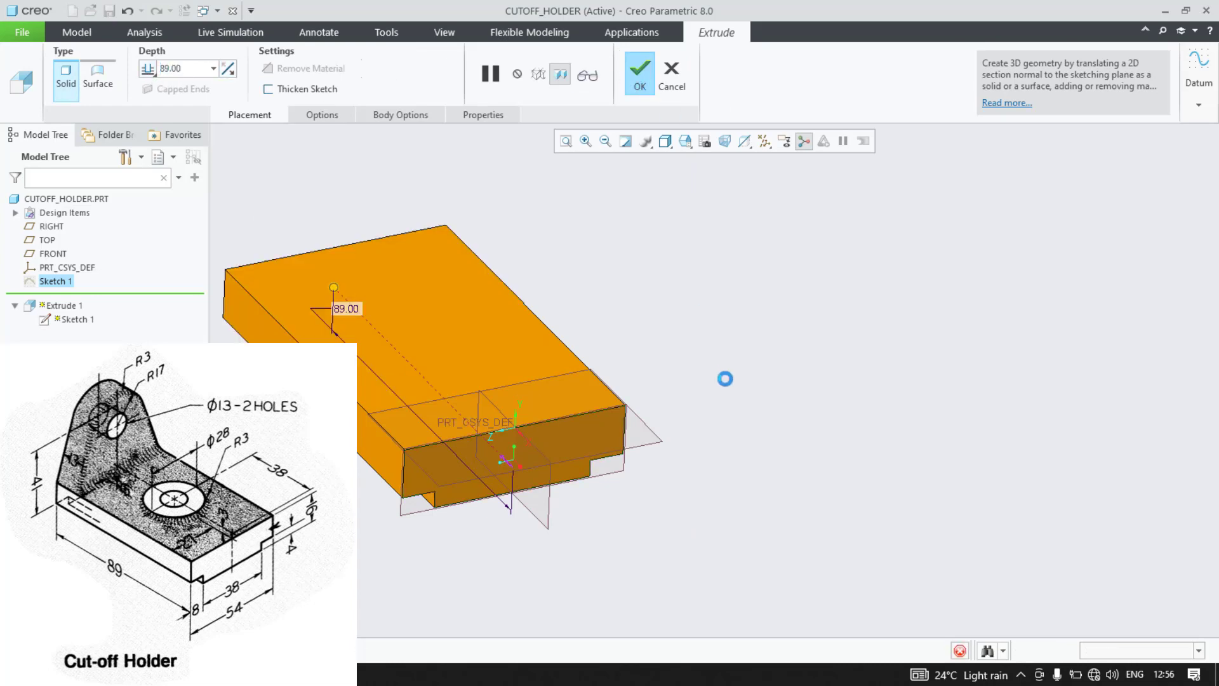
Step: Hide all datum axes, points, coordinate systems and planes in the model display
scroll(733, 398, up, 2)
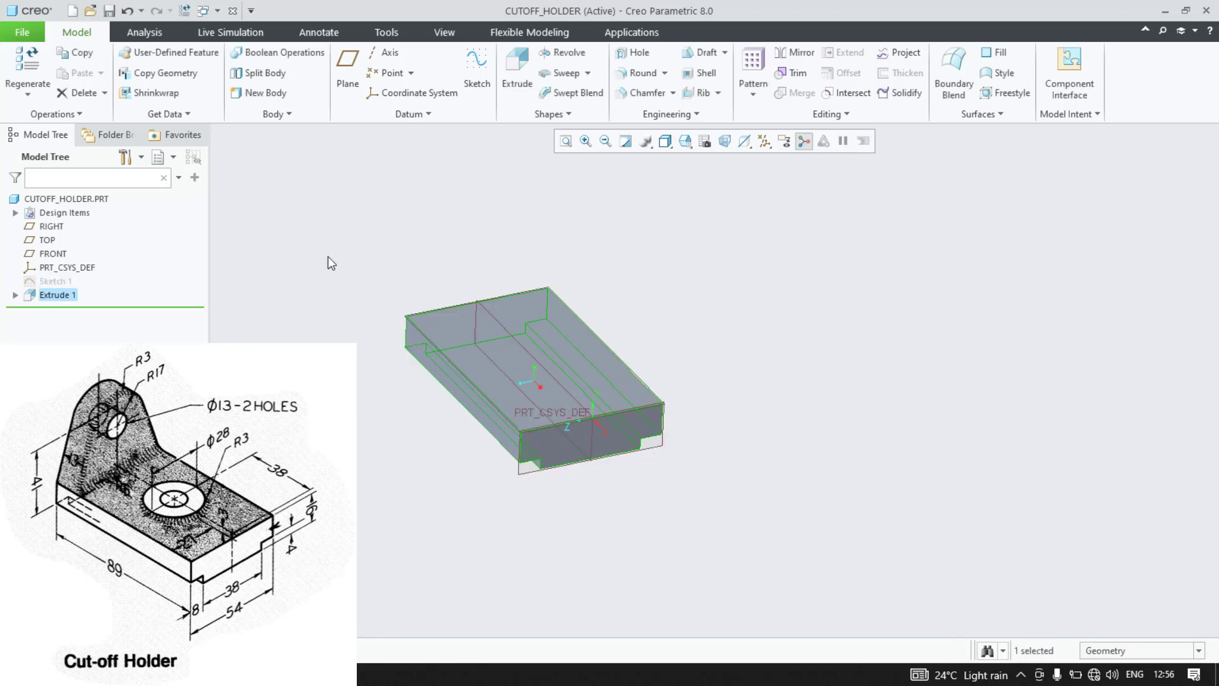
click(765, 142)
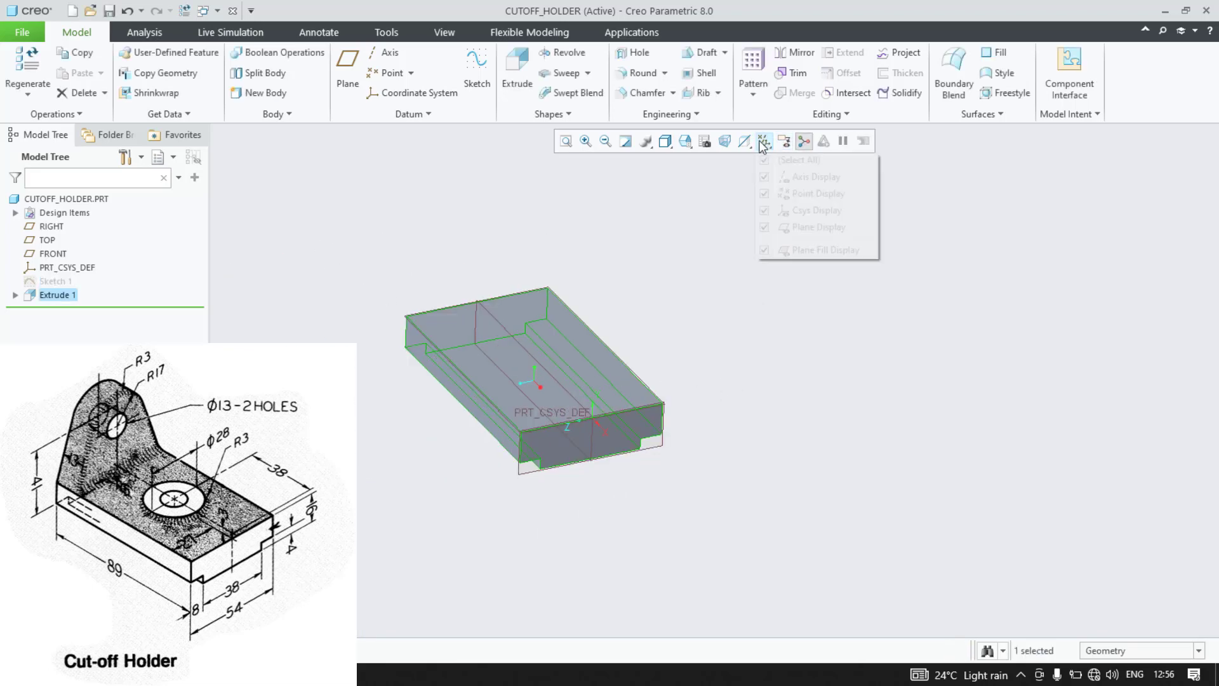
click(766, 160)
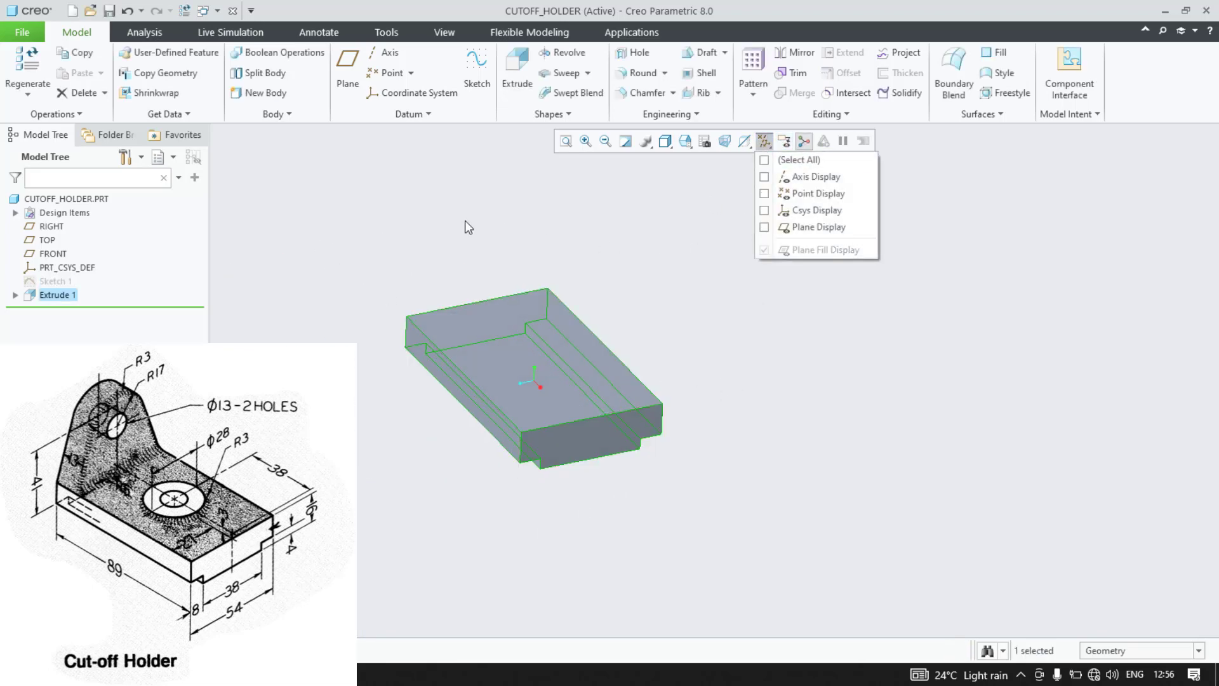
click(463, 220)
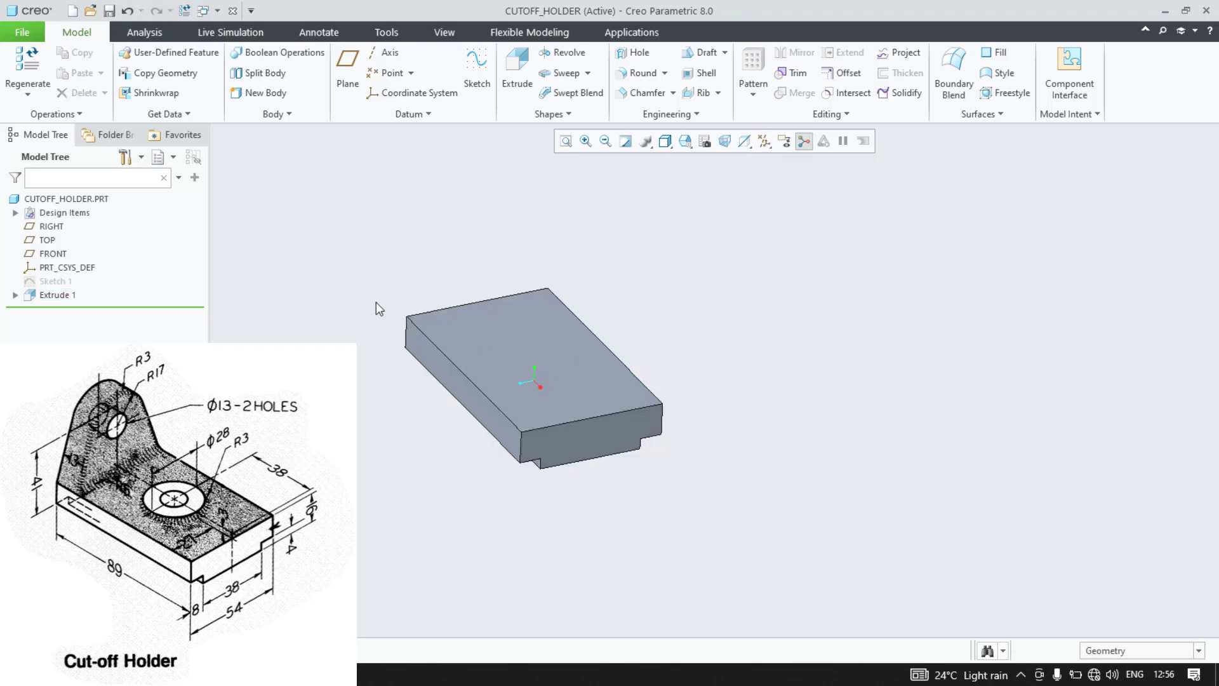
Step: On the base's end face opposite the RIGHT plane, sketch a circle about 15 in diameter on the vertical reference, about 34 above the top edge
middle_drag(379, 297, 447, 420)
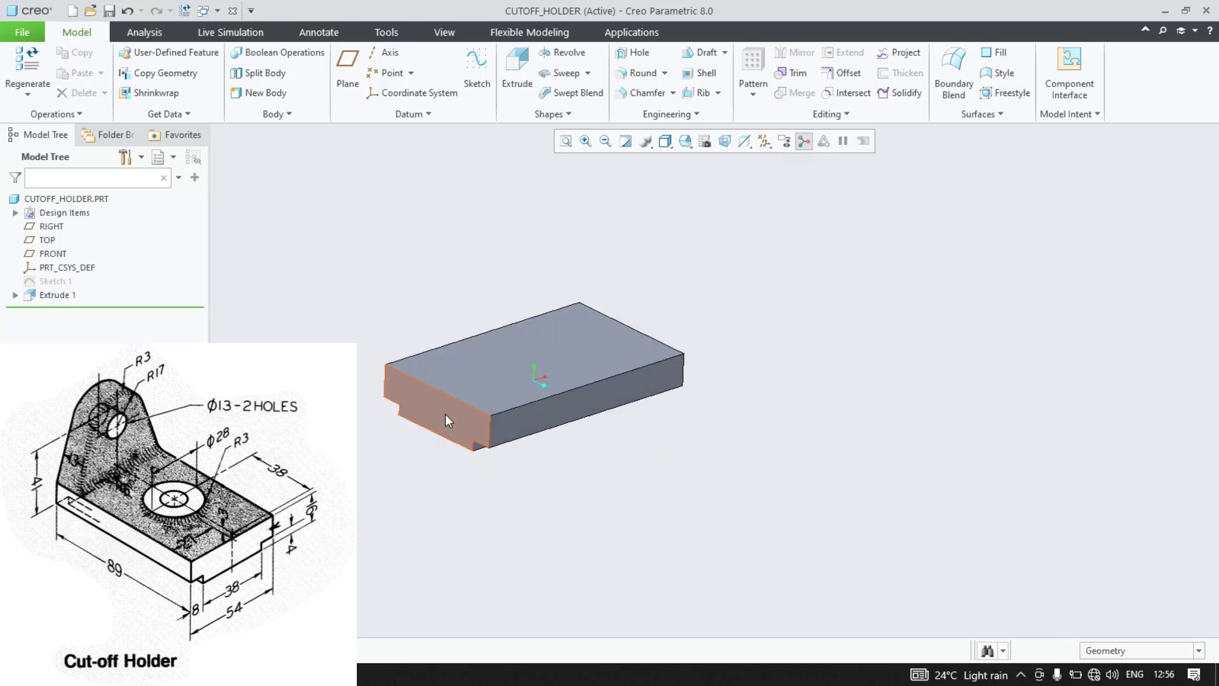
click(448, 421)
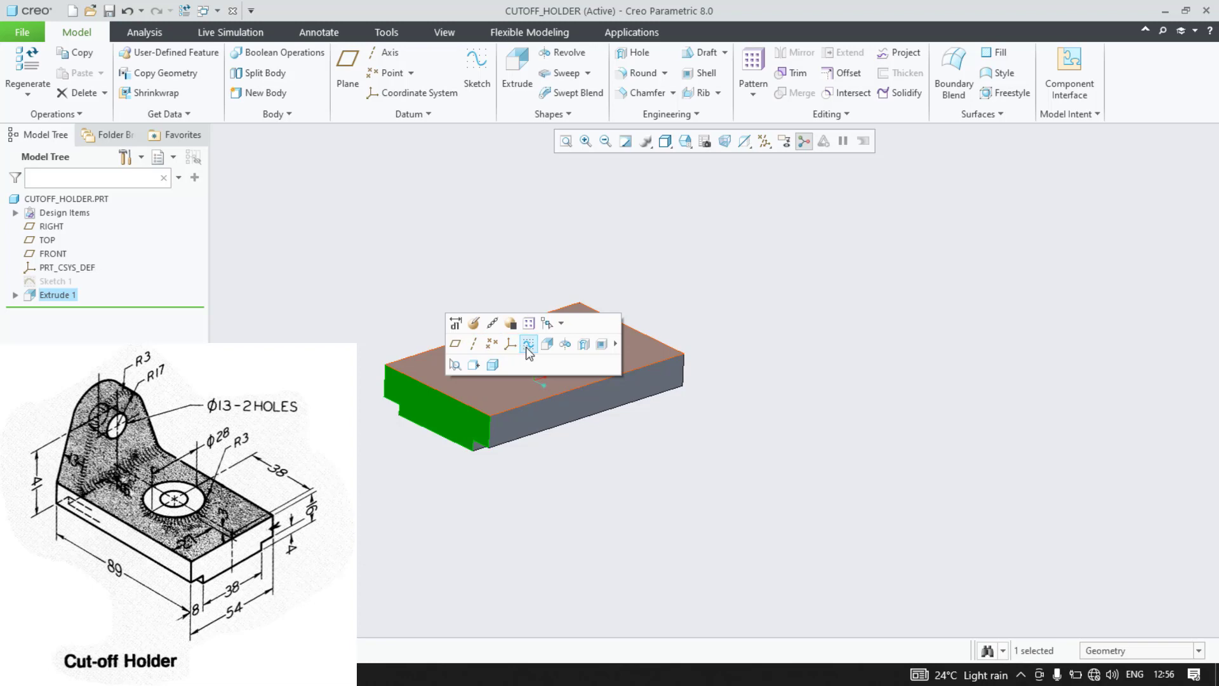
click(527, 345)
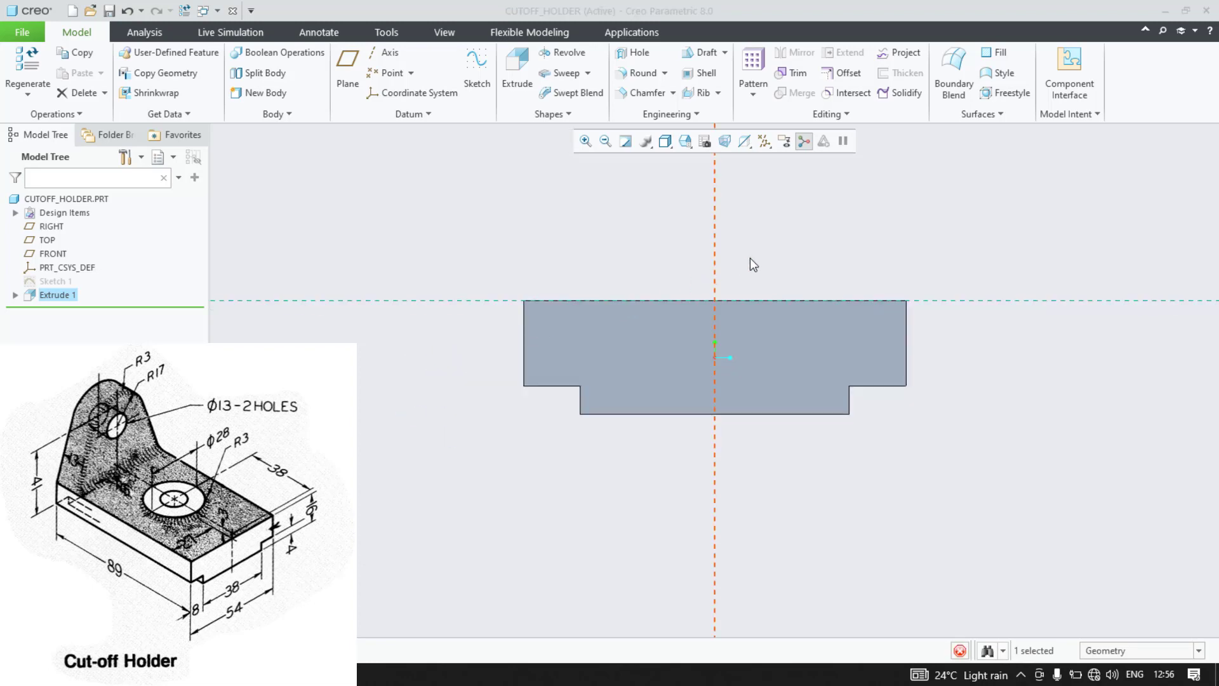
mouse_move(759, 259)
ctrl+middle_down()
mouse_move(759, 335)
mouse_move(745, 197)
ctrl+middle_up()
mouse_move(799, 226)
middle_down()
mouse_move(798, 280)
mouse_move(798, 235)
middle_up()
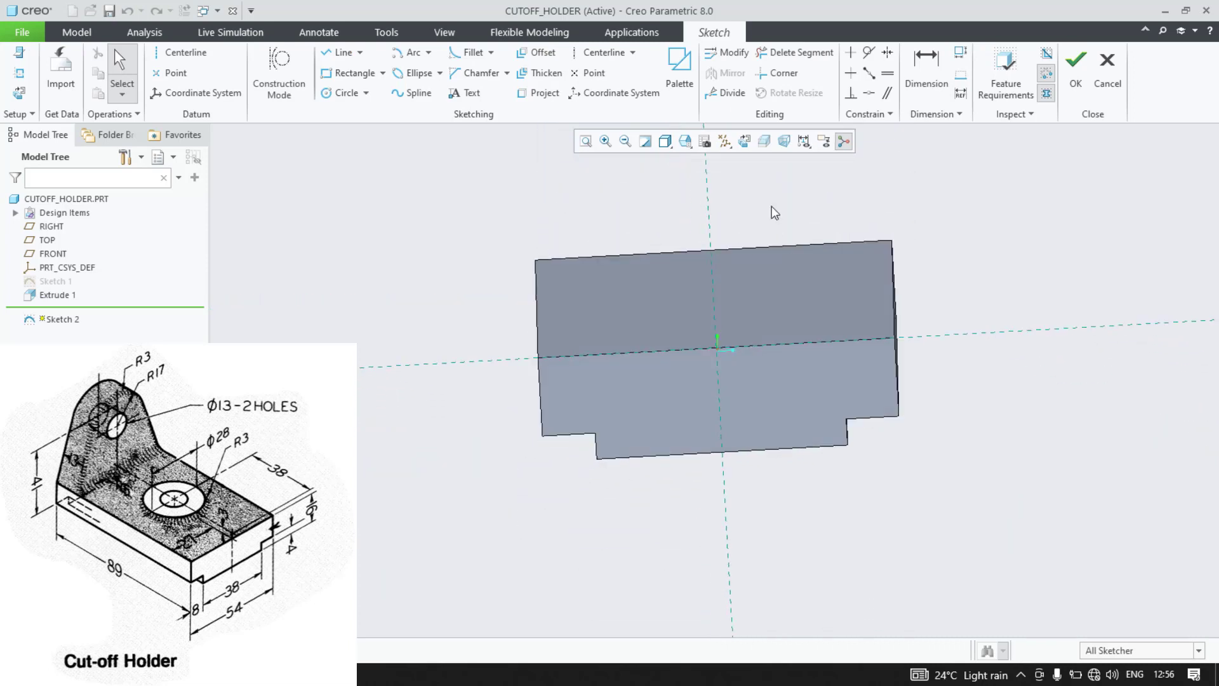
click(745, 144)
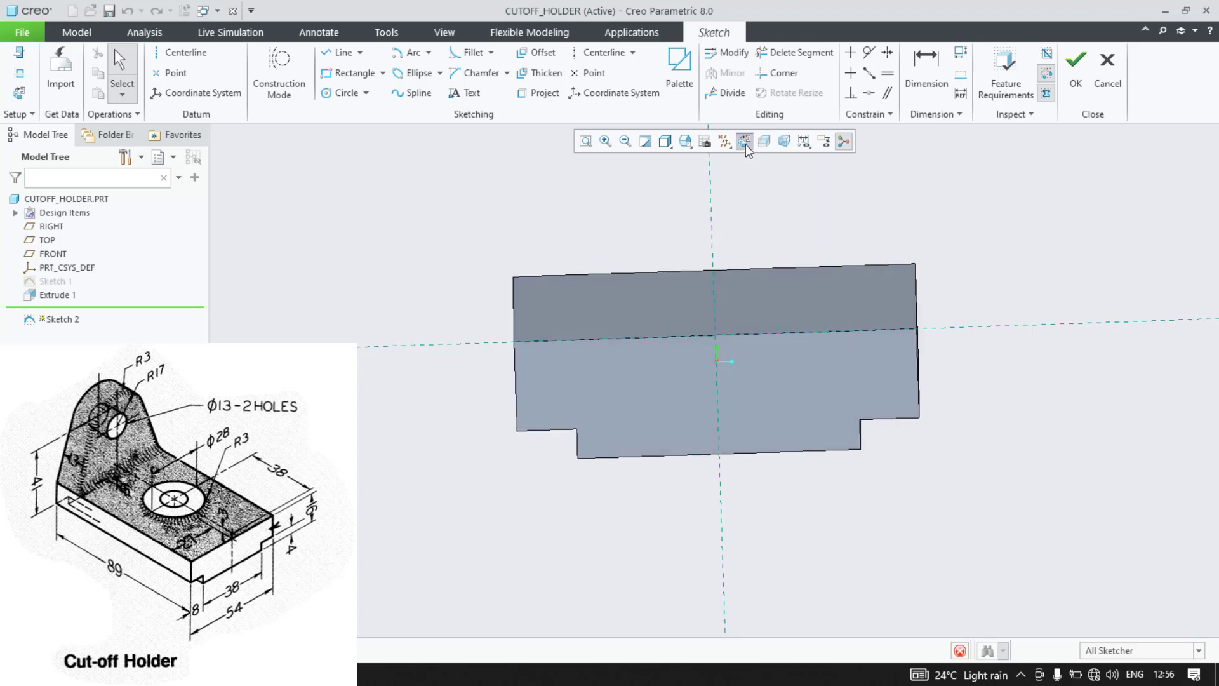
shift+middle_drag(813, 265, 810, 446)
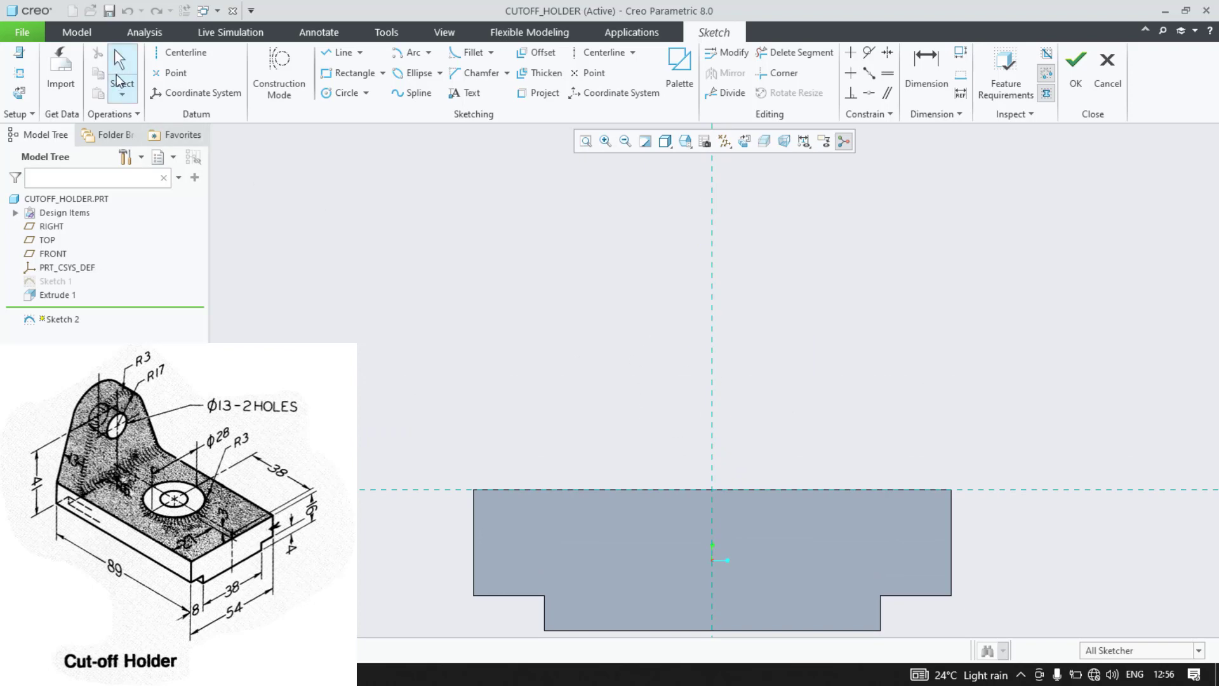
click(343, 92)
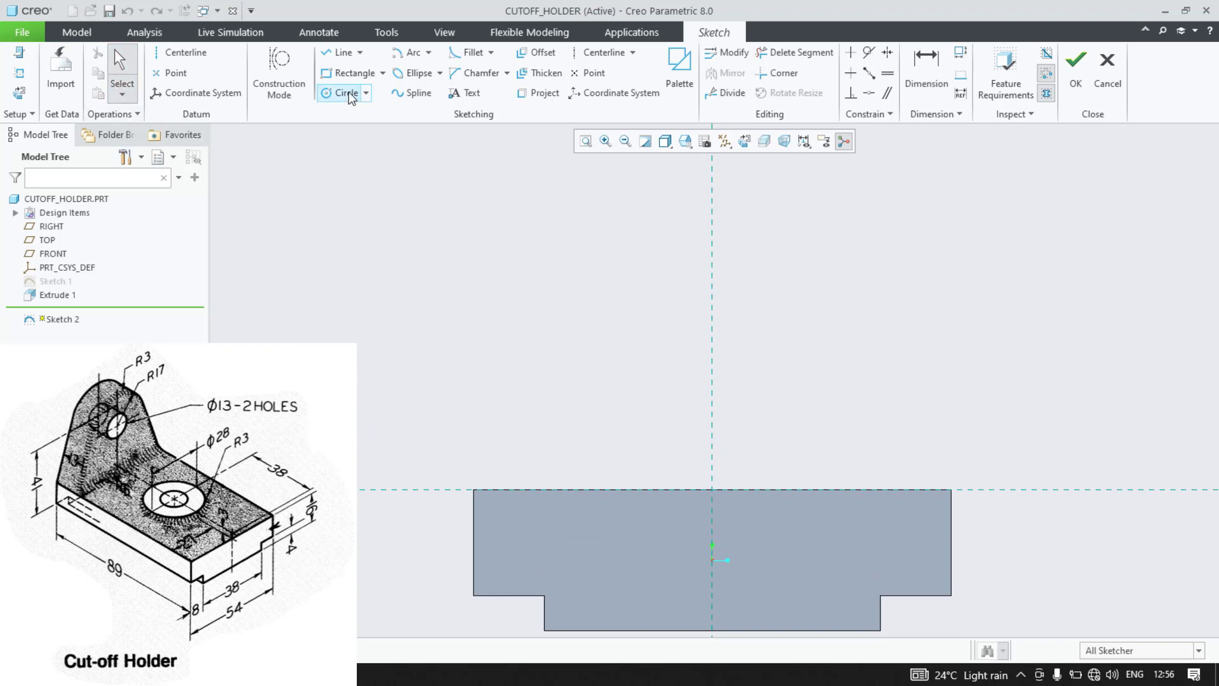
click(712, 192)
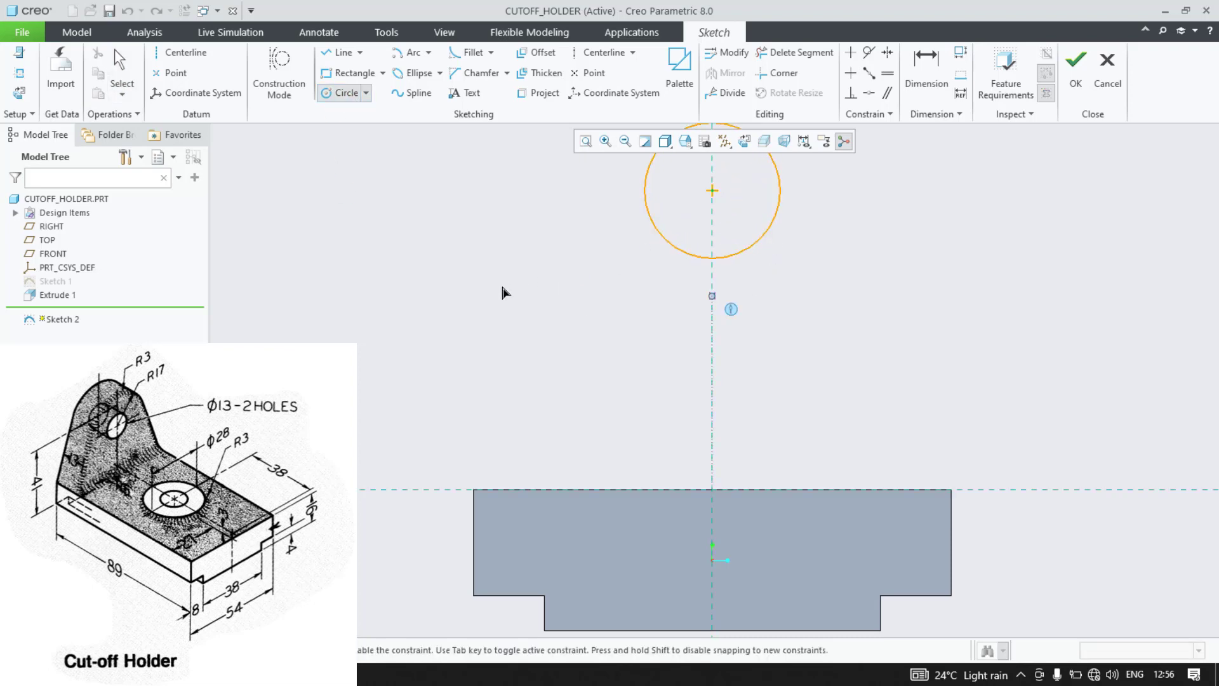
click(359, 52)
click(356, 89)
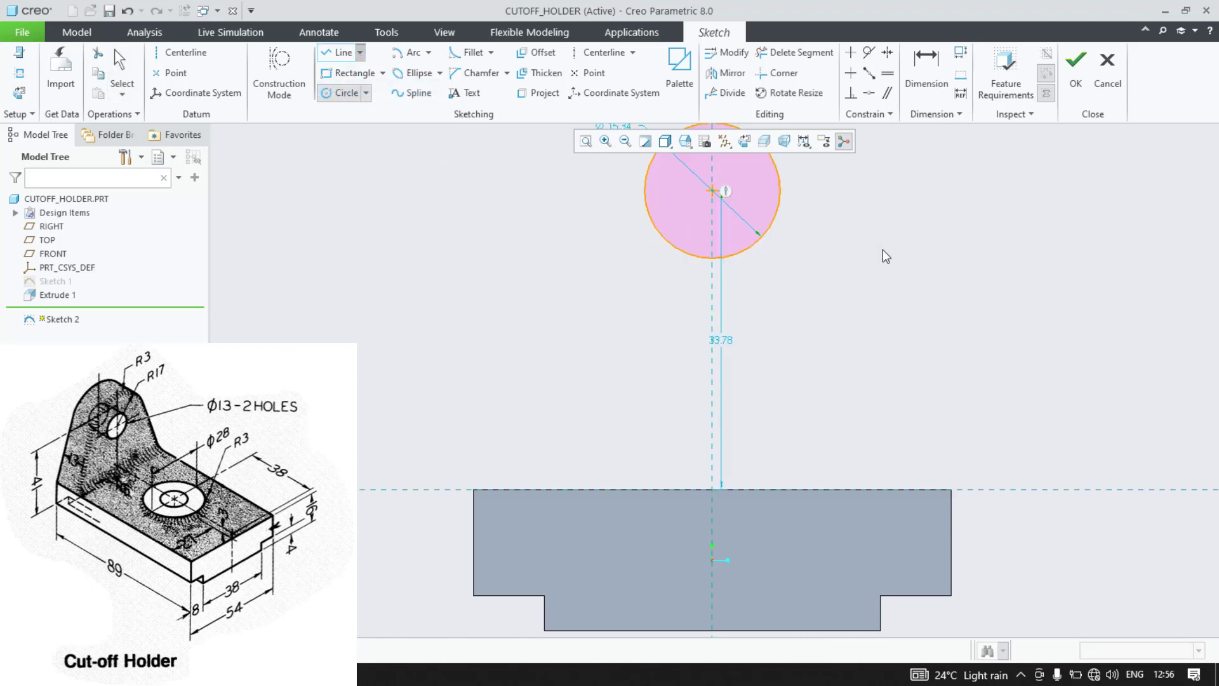
click(778, 174)
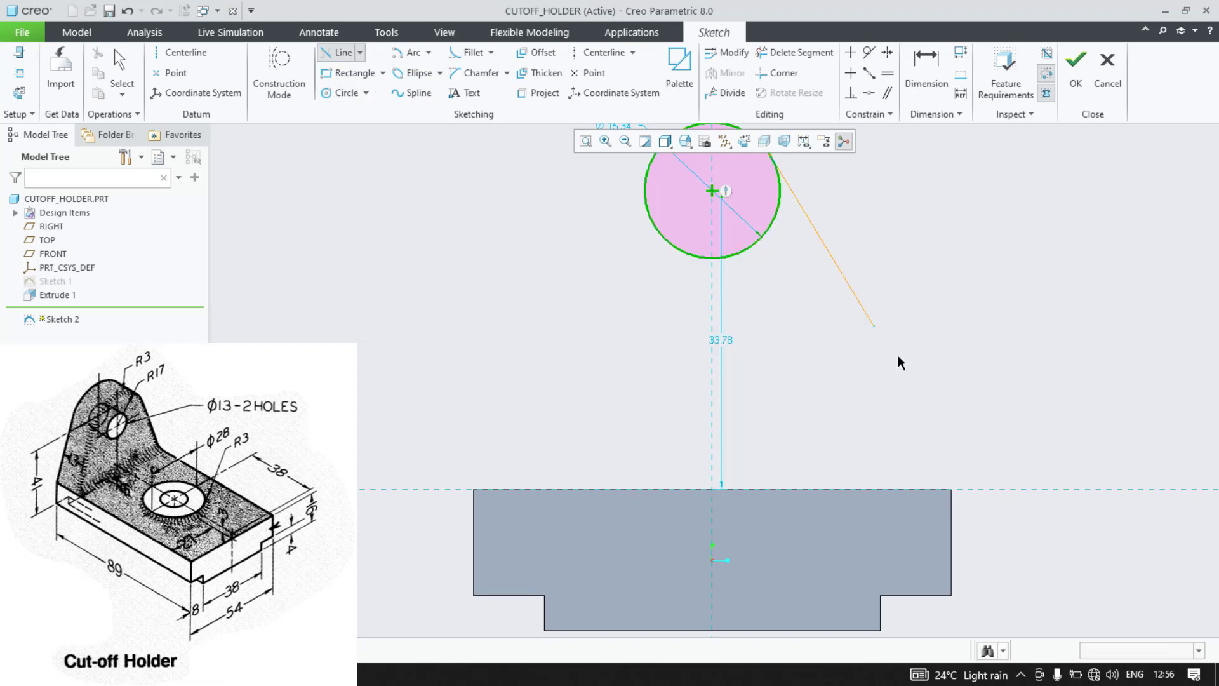
middle_click(952, 488)
middle_click(953, 489)
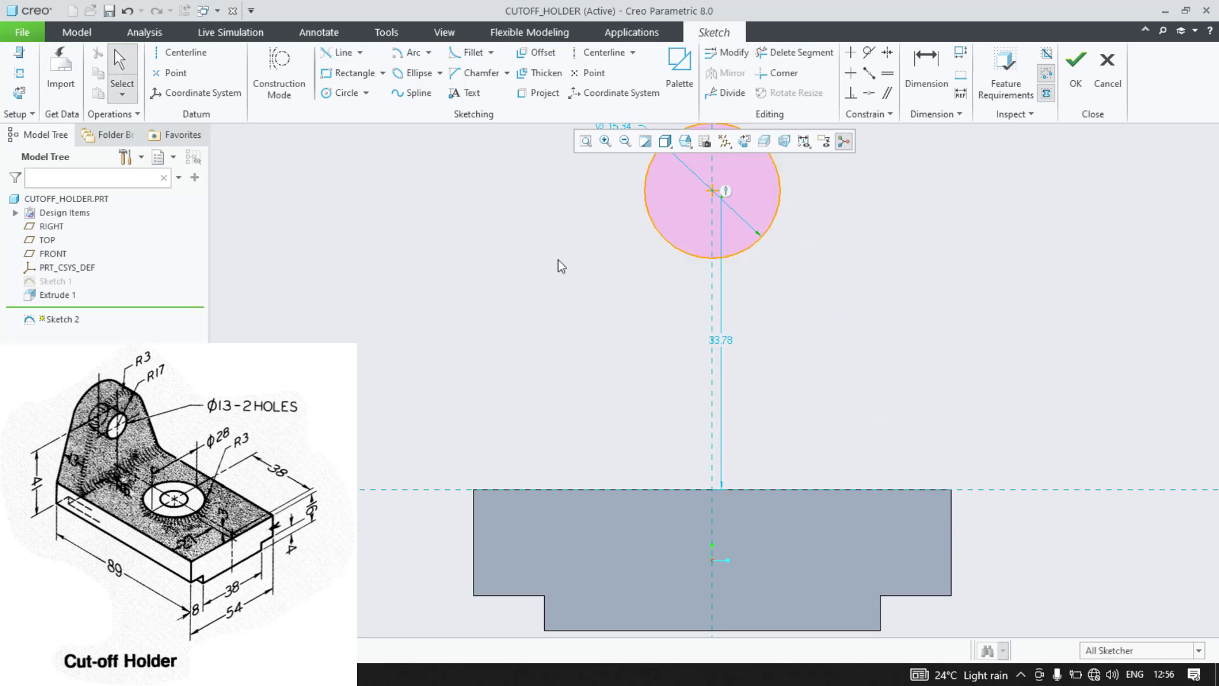
click(337, 52)
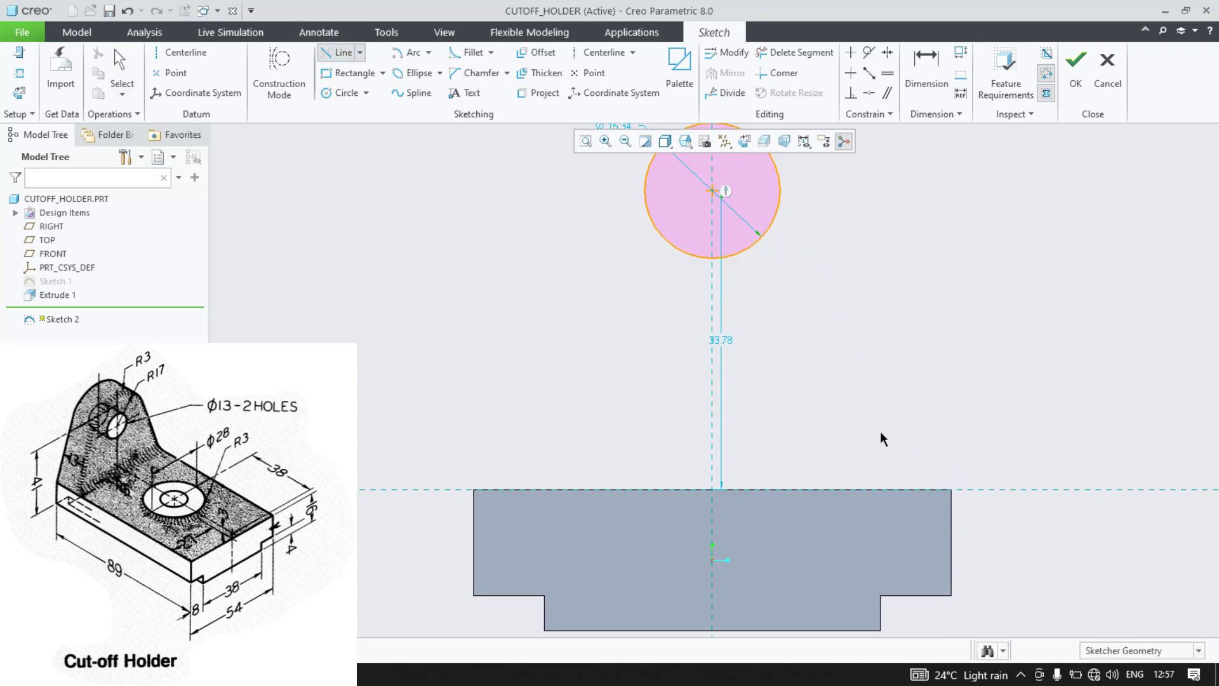
middle_click(949, 489)
click(360, 52)
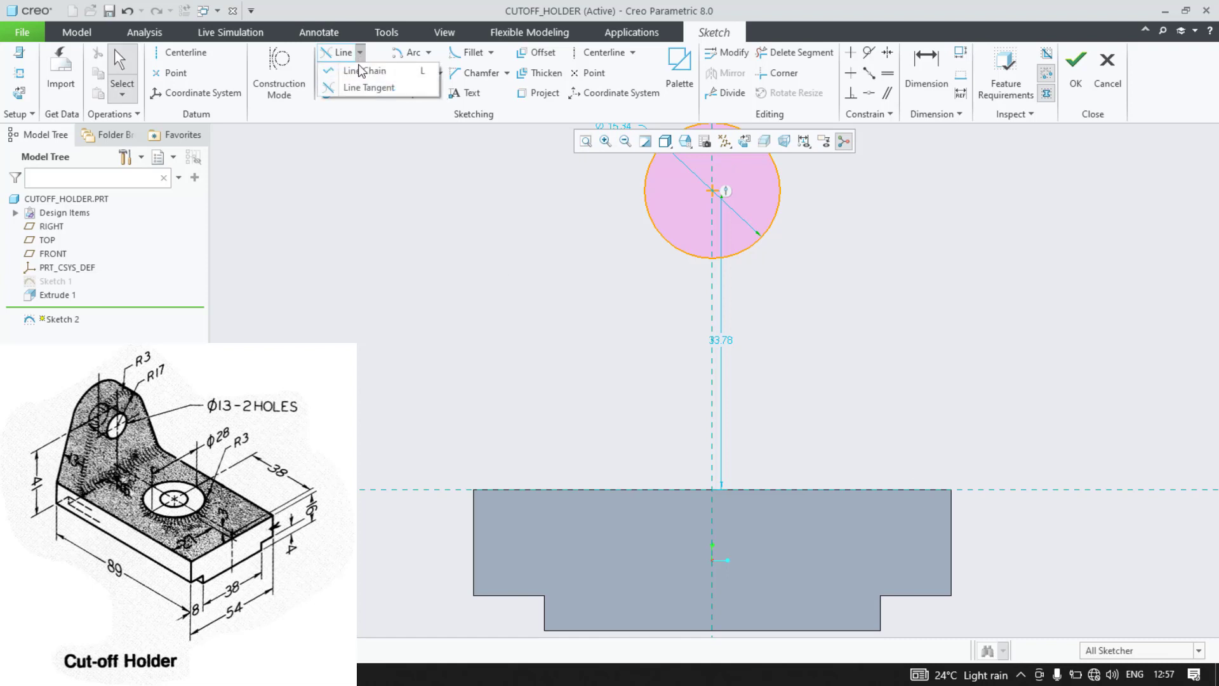
click(360, 71)
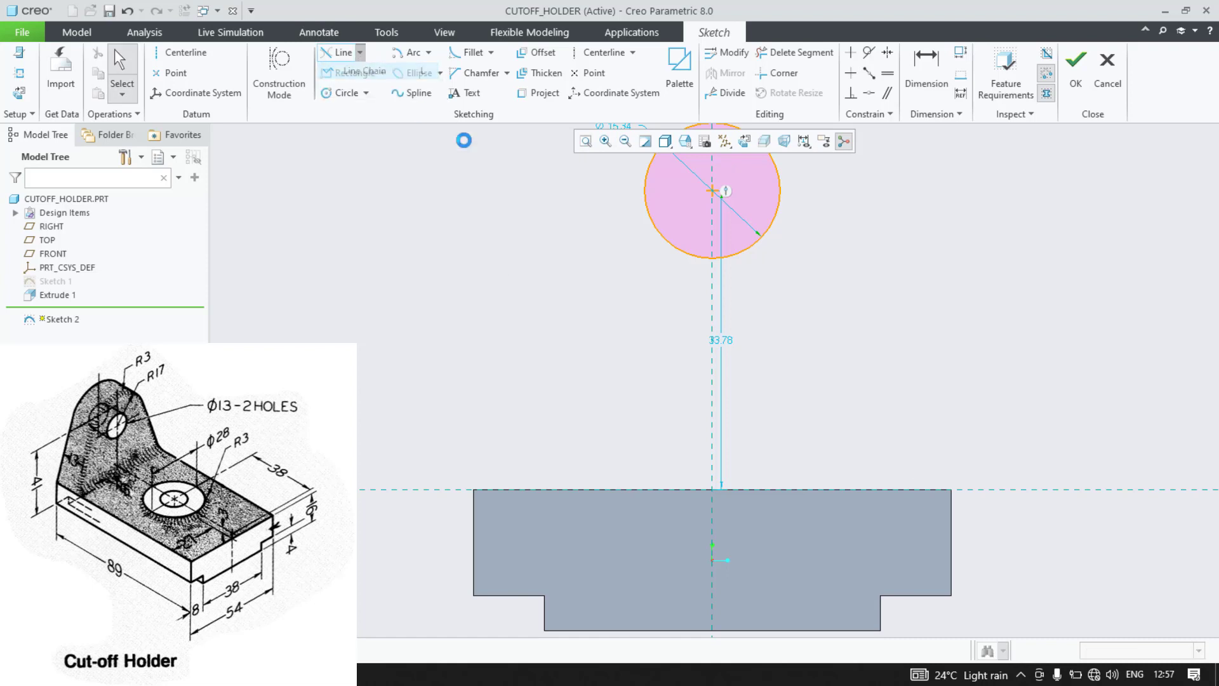
middle_click(959, 498)
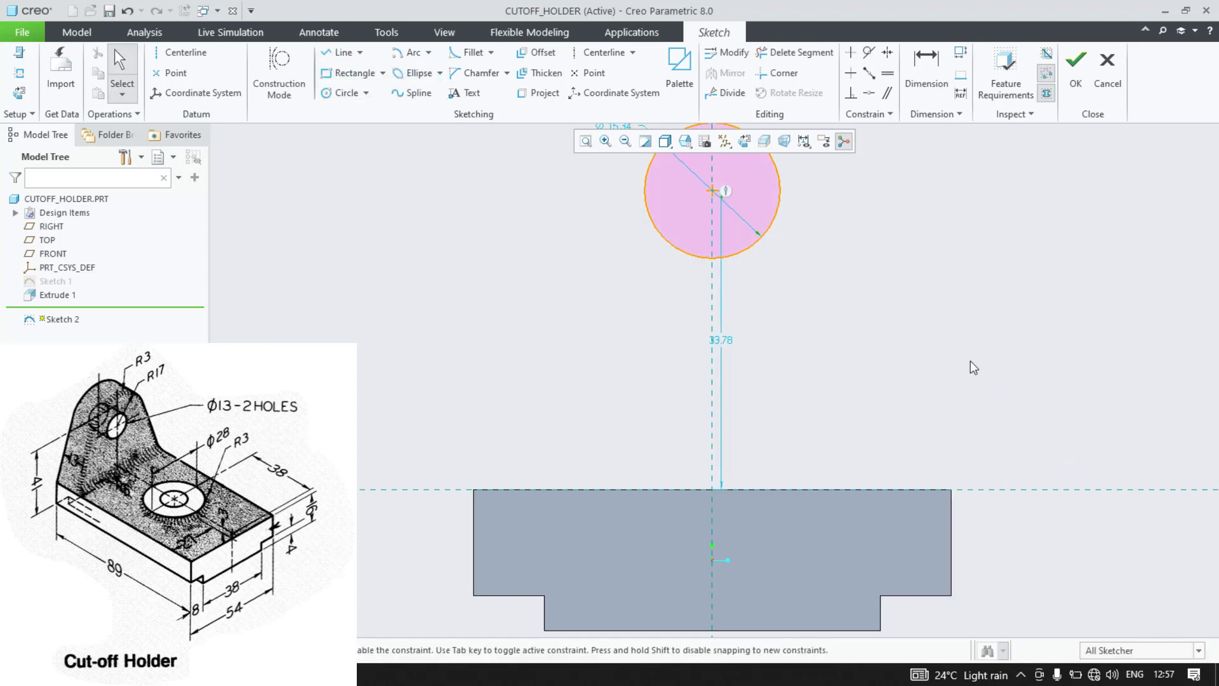
Step: Draw two lines from the base's upper corners up to the circle, each tangent to it on its own side
key(l)
click(952, 489)
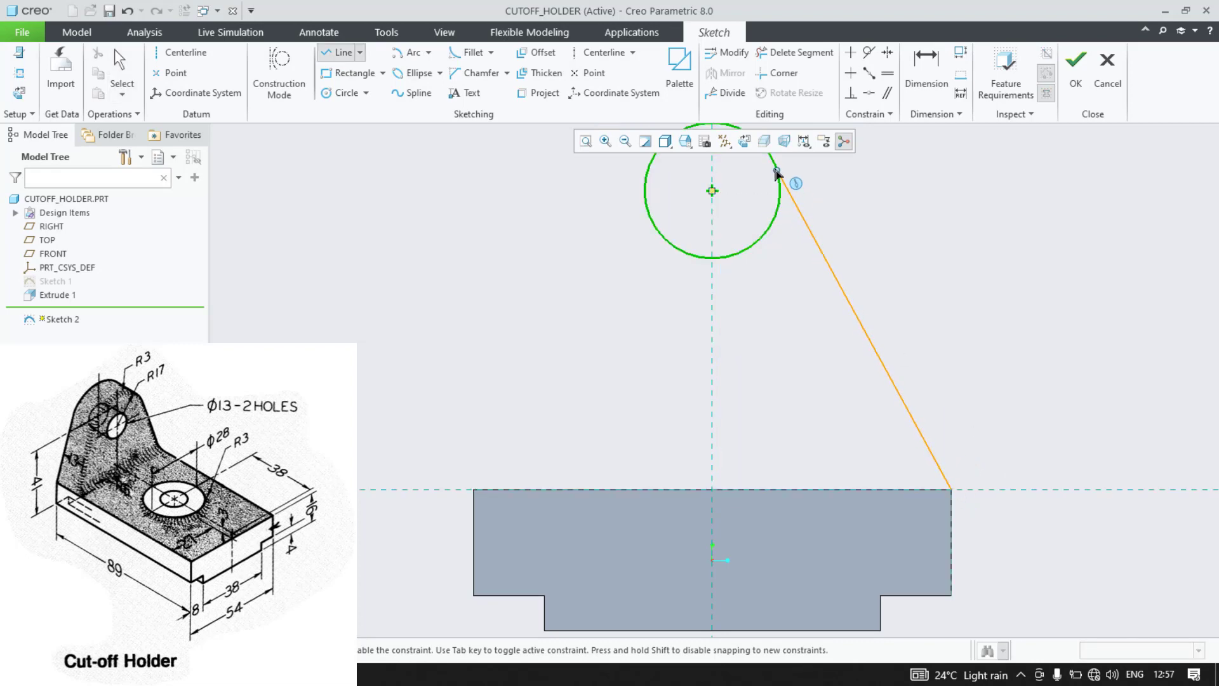
scroll(775, 167, down, 3)
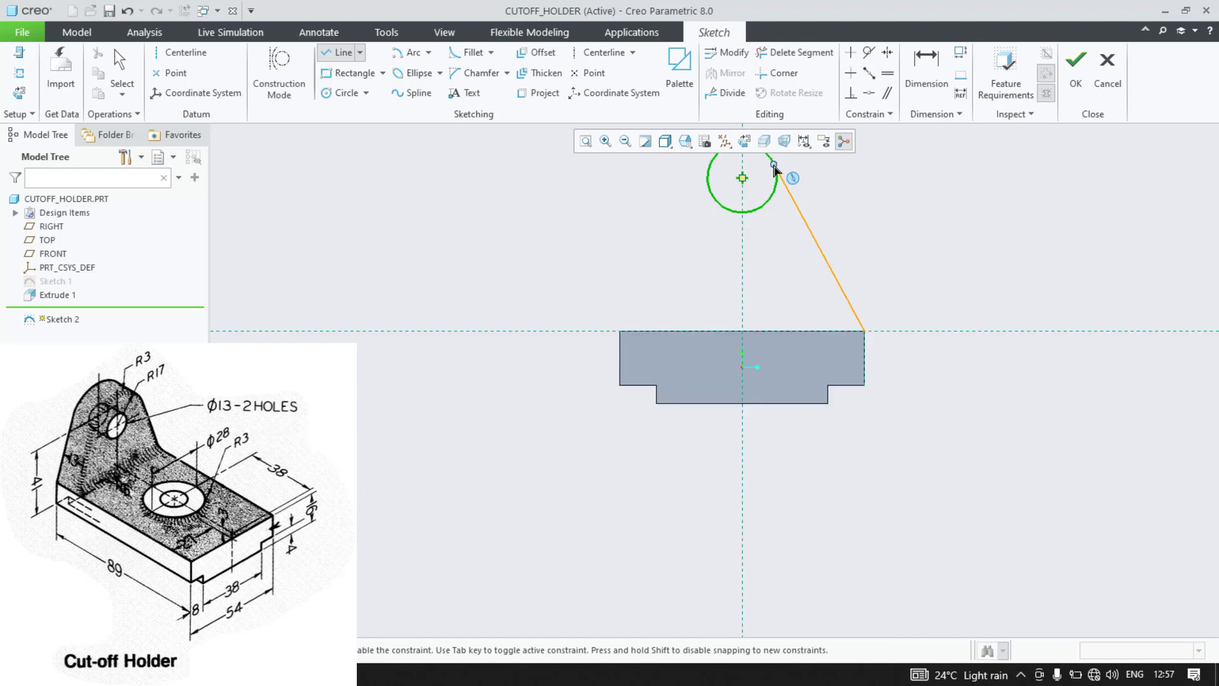
click(774, 163)
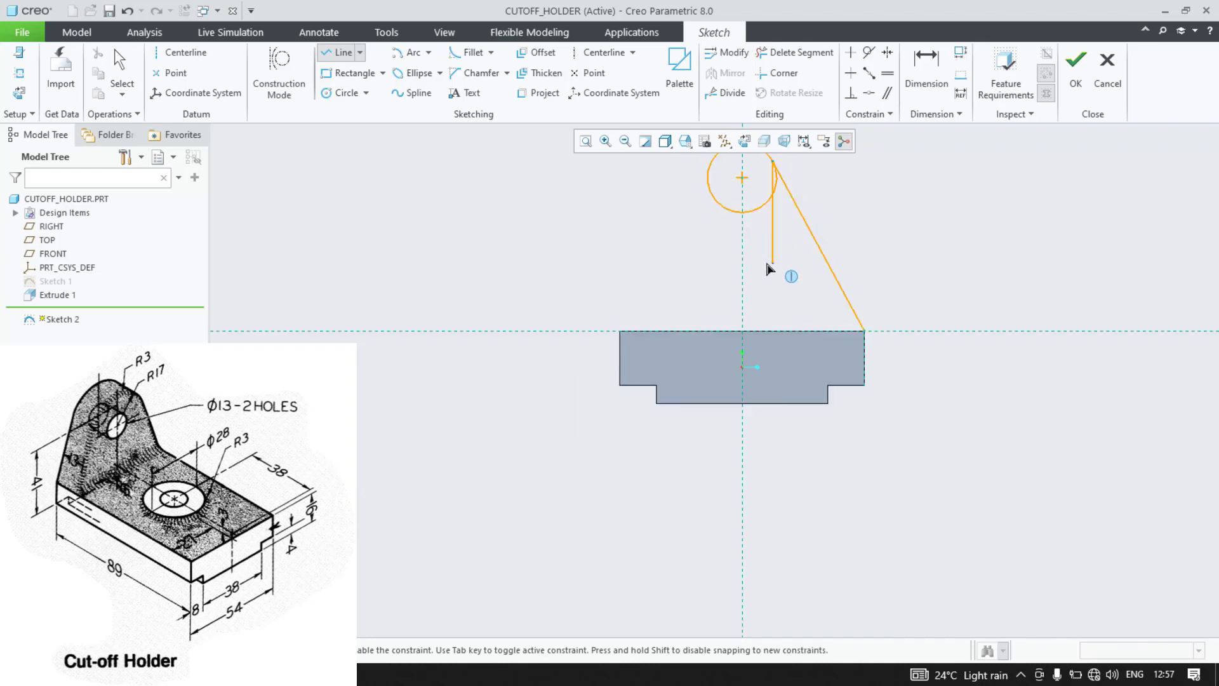
middle_click(727, 275)
shift+middle_drag(691, 275, 697, 413)
click(625, 466)
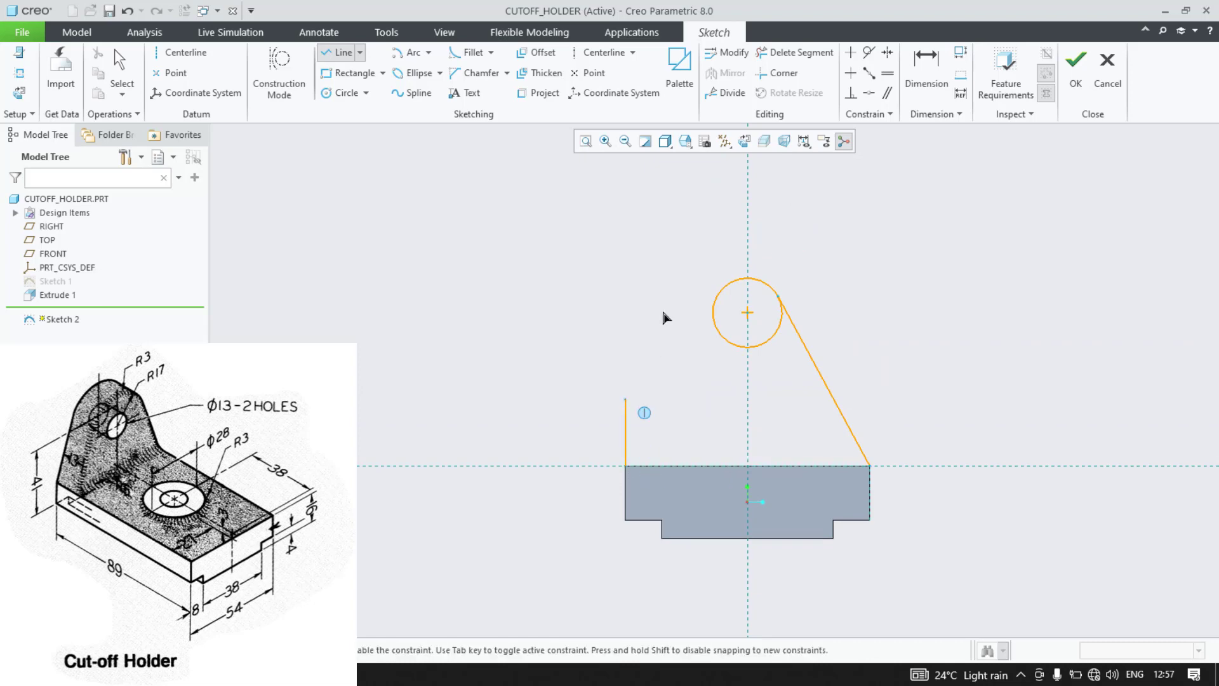
click(721, 293)
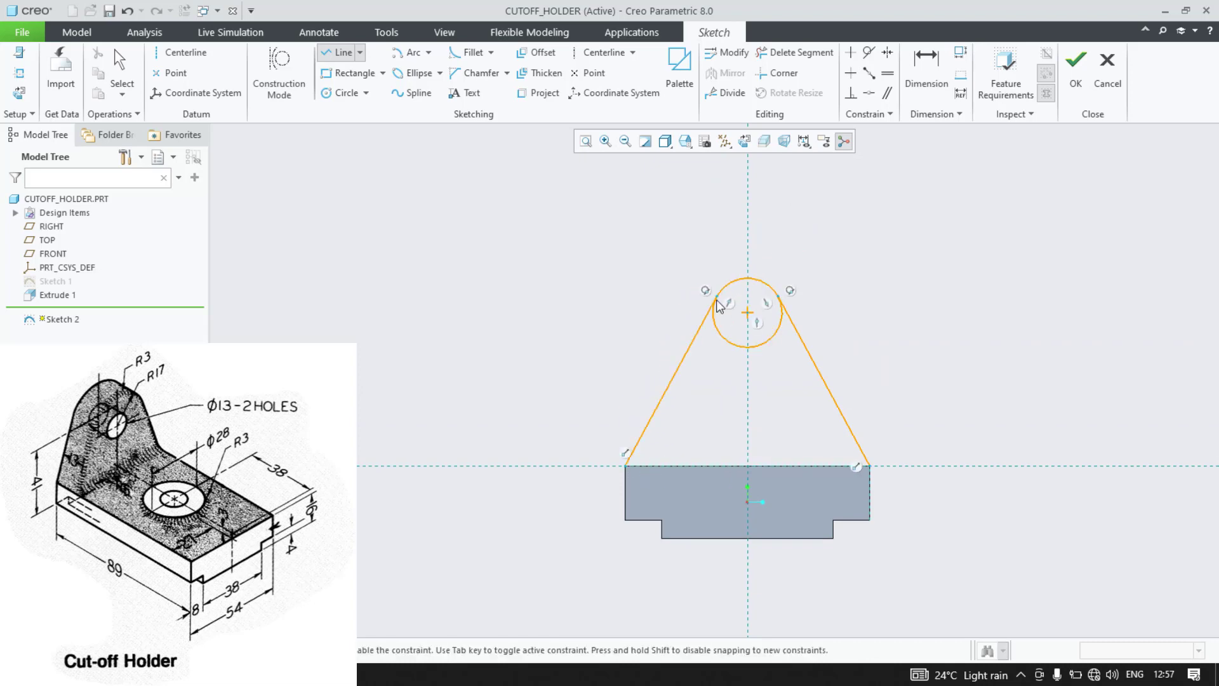
middle_click(558, 367)
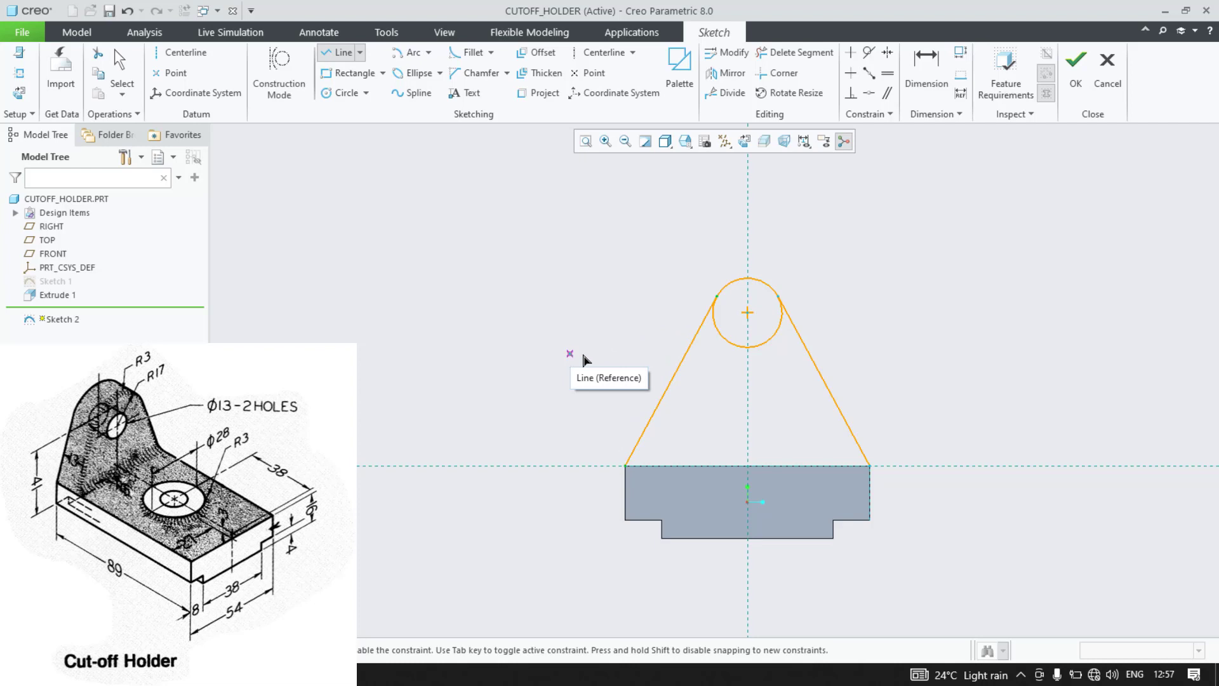
middle_click(786, 311)
Step: Set the circle's diameter to 34 and dimension its centre 41 above the base's top edge
key(d)
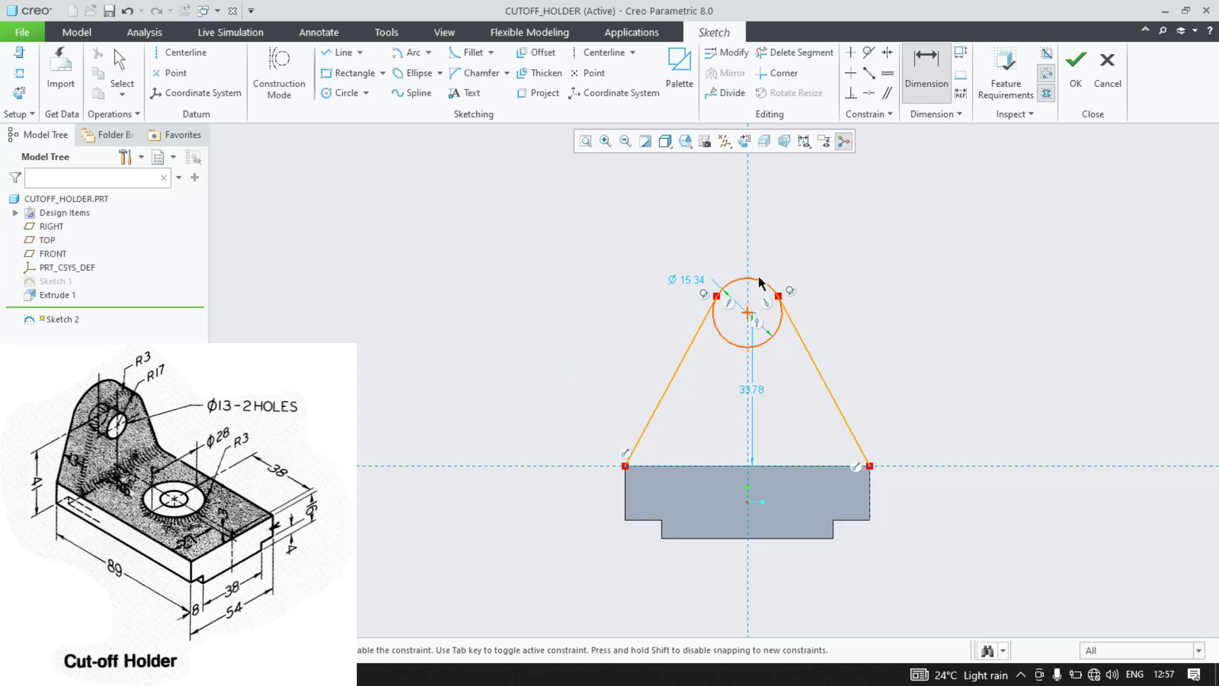
click(692, 283)
double_click(691, 287)
text(34)
key(Return)
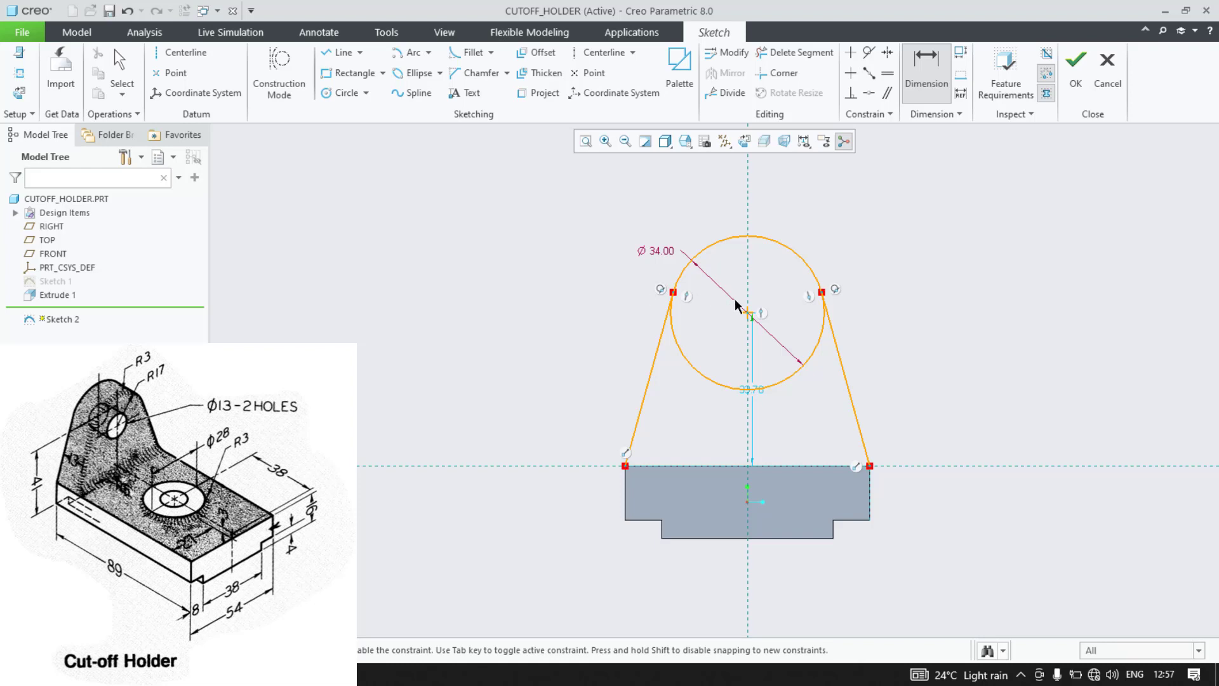
click(713, 468)
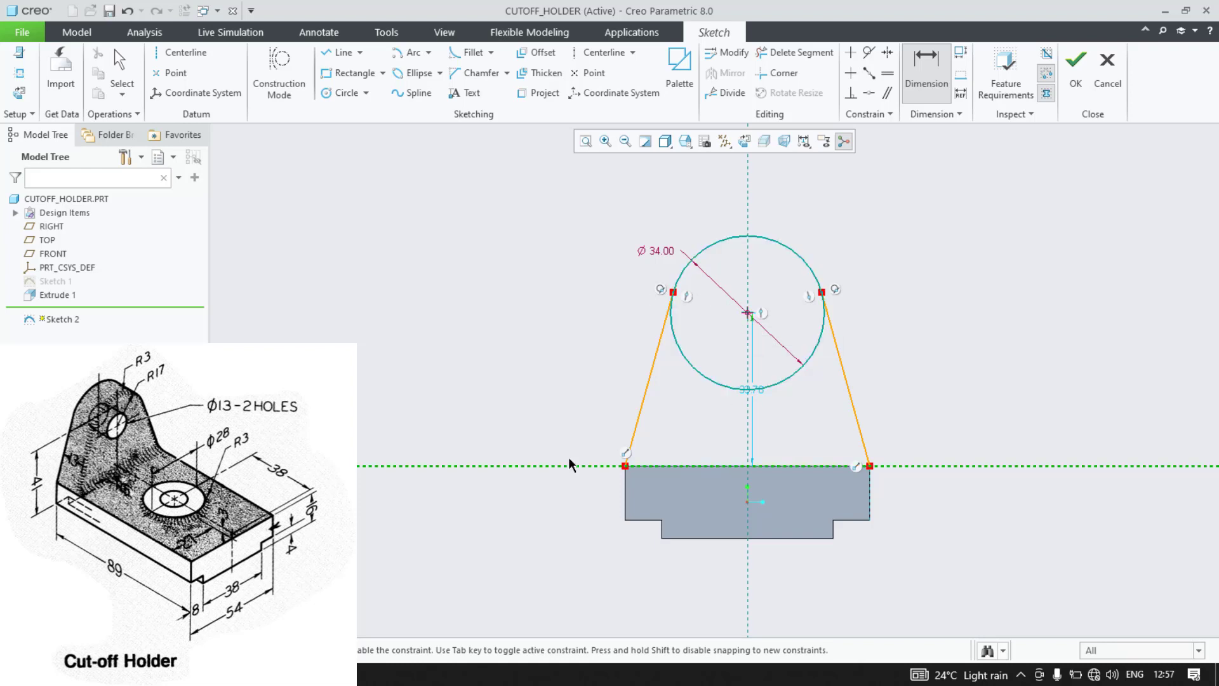
middle_click(541, 419)
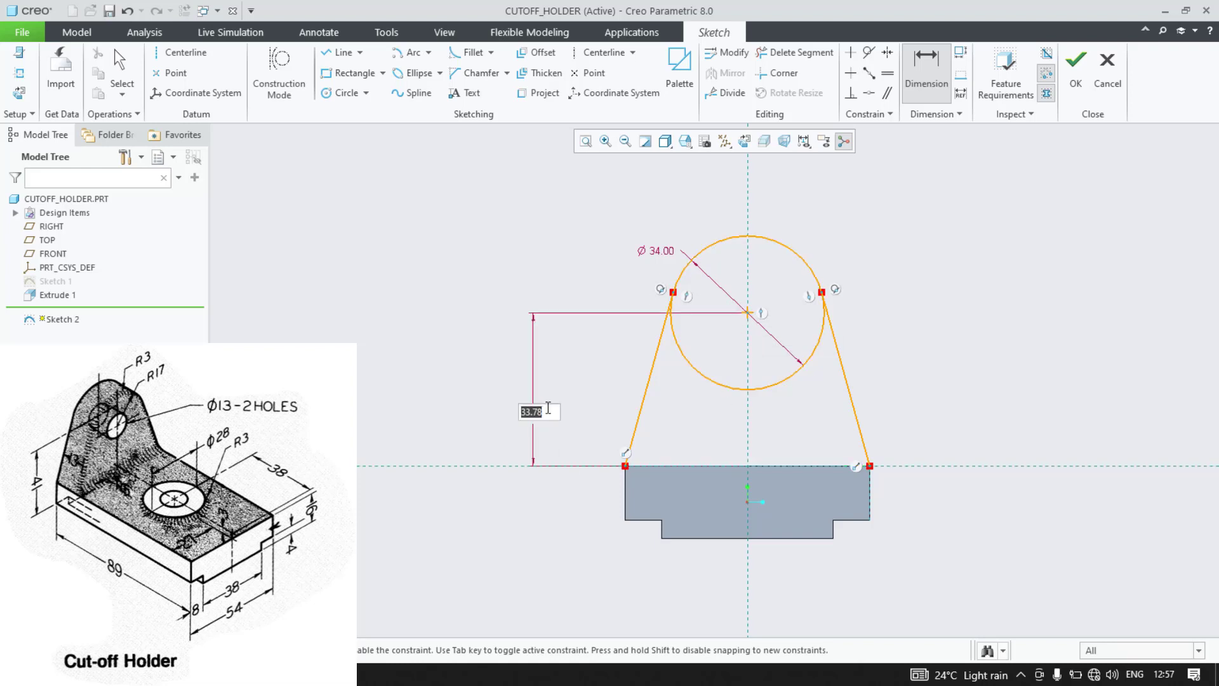
text(41)
key(Return)
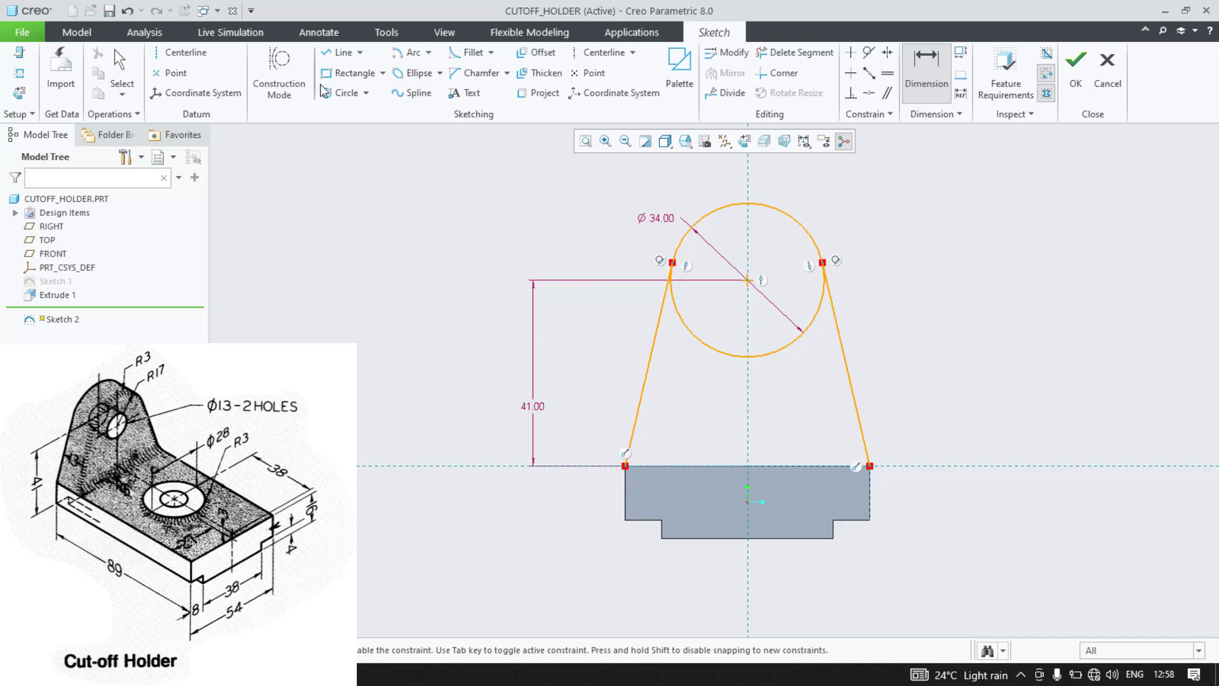
Step: Add a concentric circle inside the 34 circle and set its diameter to 13
click(343, 93)
click(748, 280)
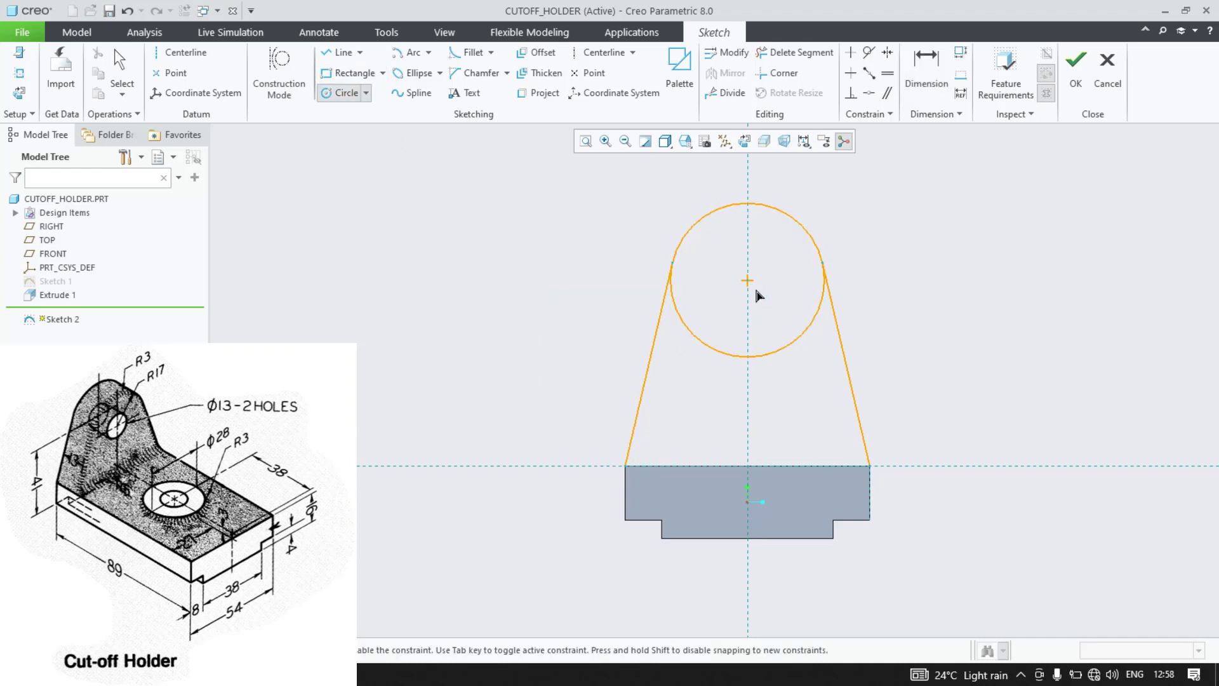
click(768, 306)
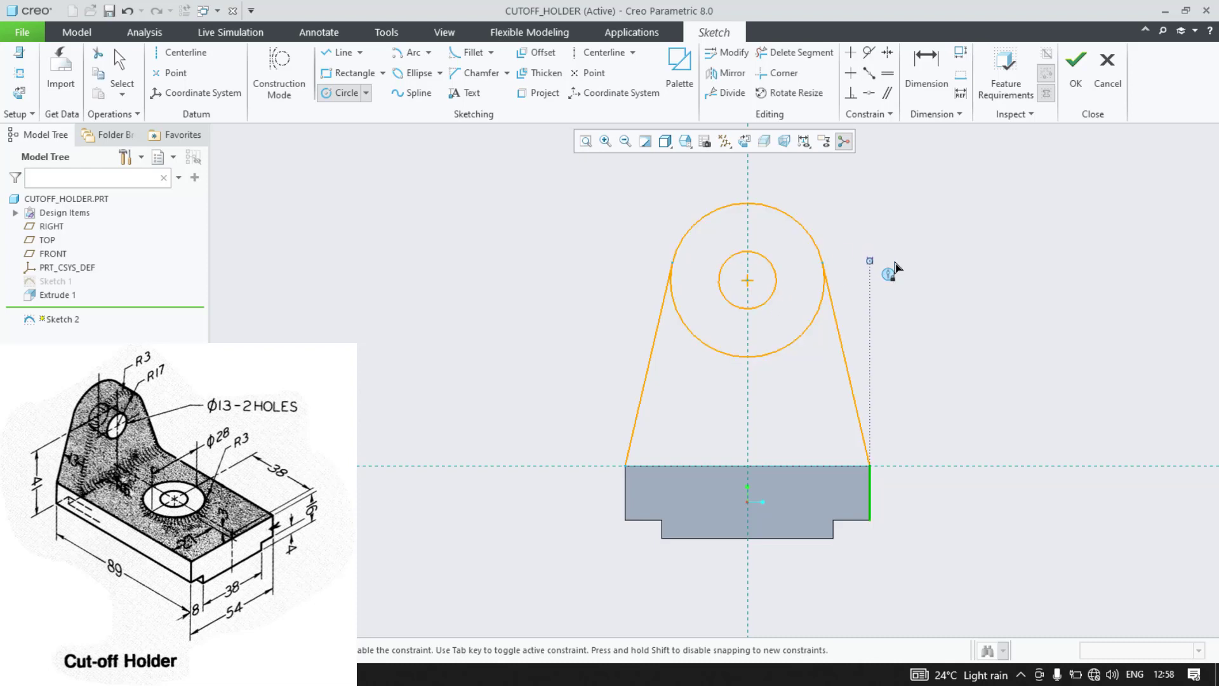
middle_click(893, 266)
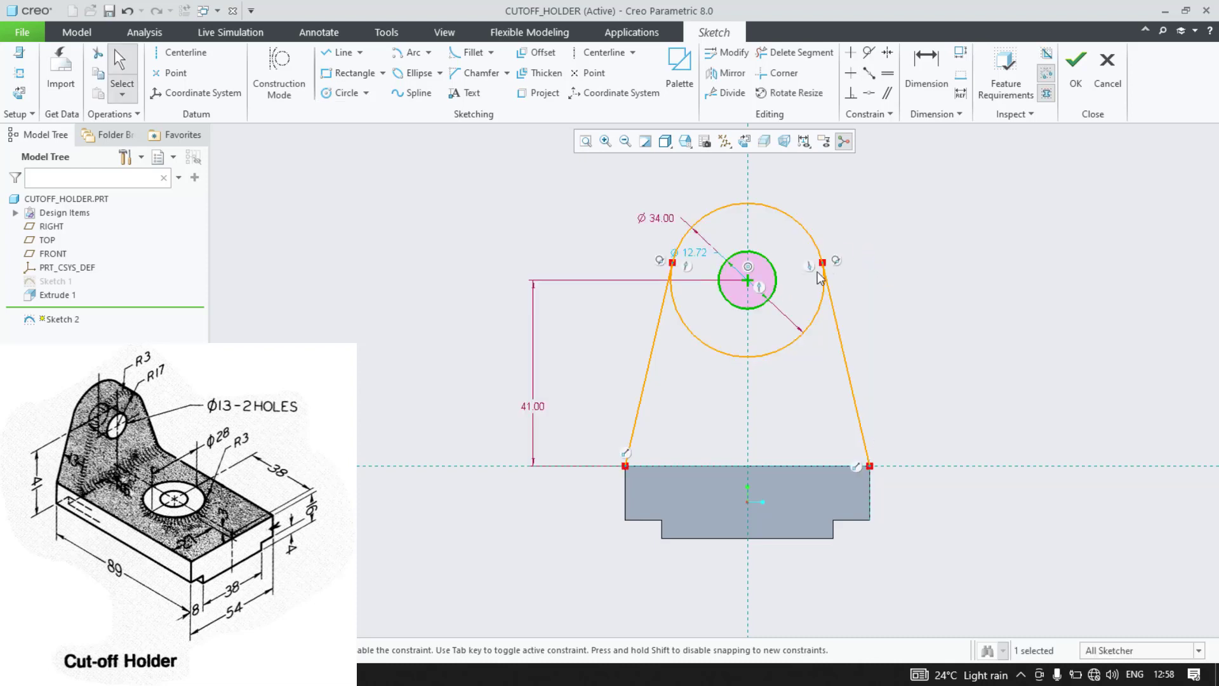
double_click(691, 256)
text(13)
key(Return)
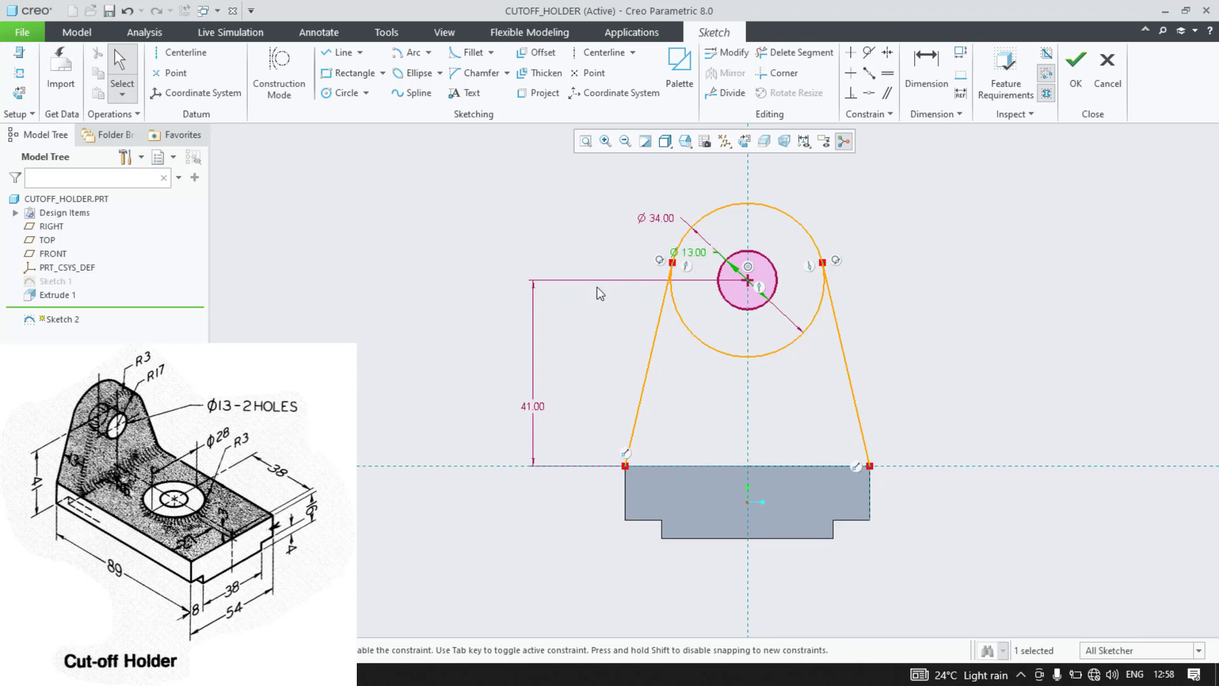
click(545, 243)
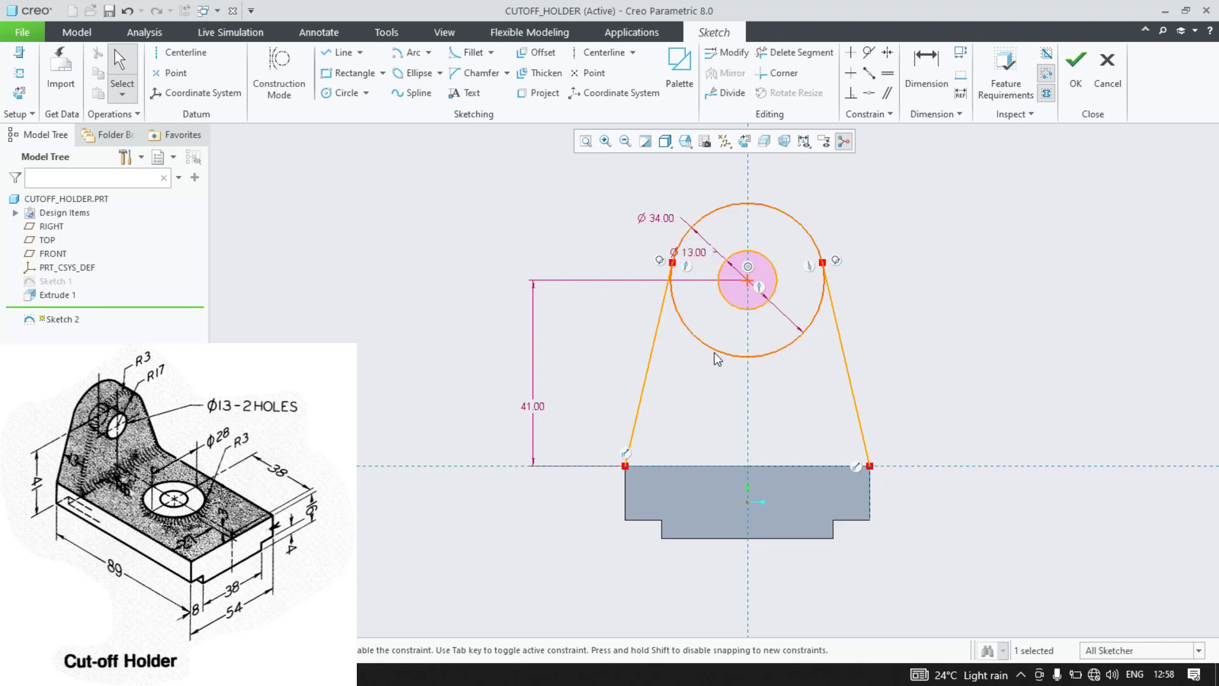
Step: Trim away the lower arc of the 34 circle between the two tangent lines
click(794, 56)
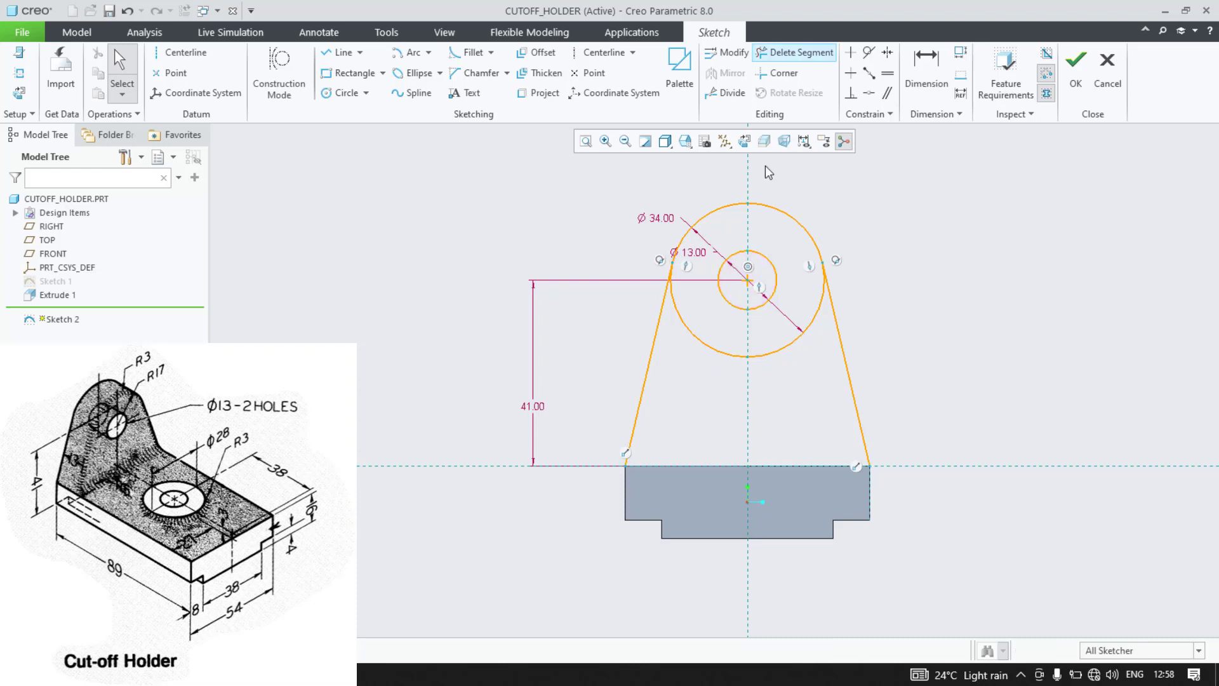
click(731, 357)
click(780, 343)
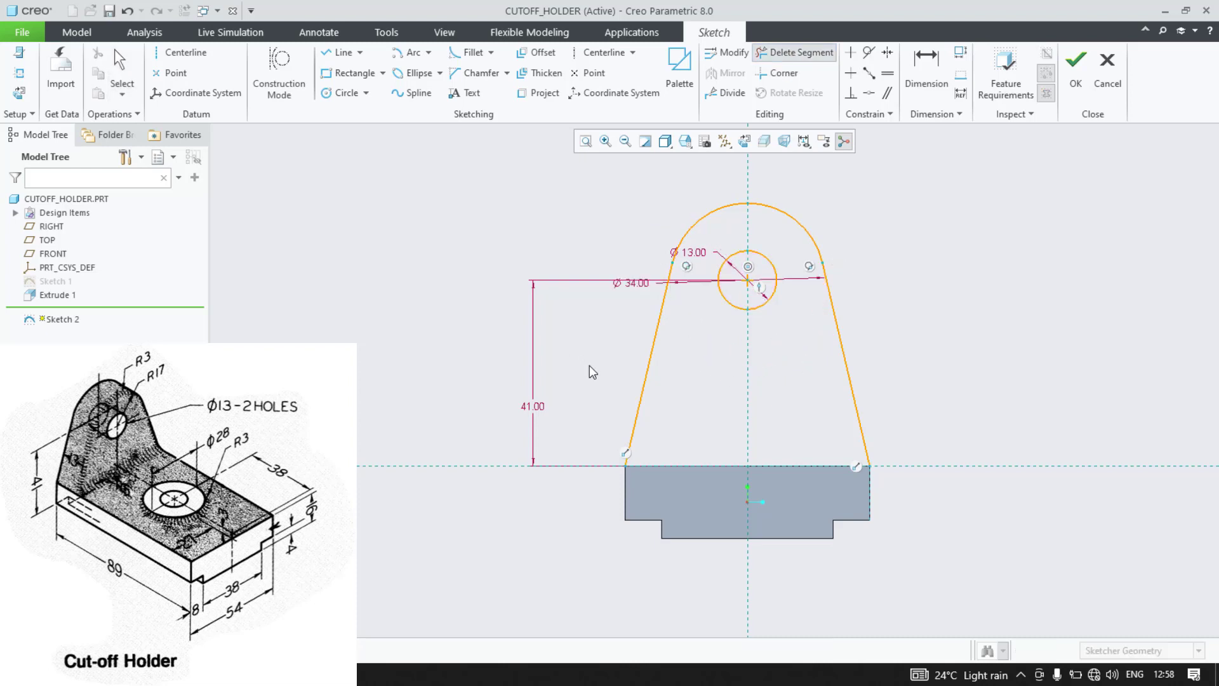
Step: Close the lug profile with a line along the base's top edge and finish the sketch
key(l)
click(625, 466)
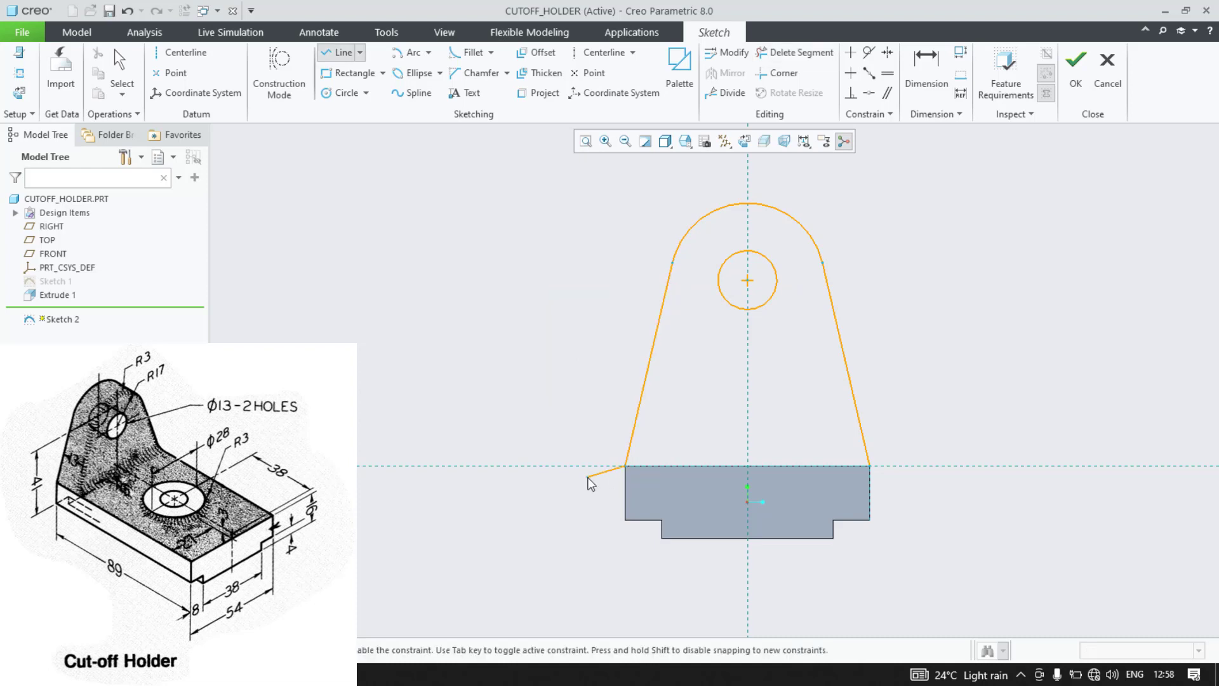
click(870, 466)
middle_click(933, 422)
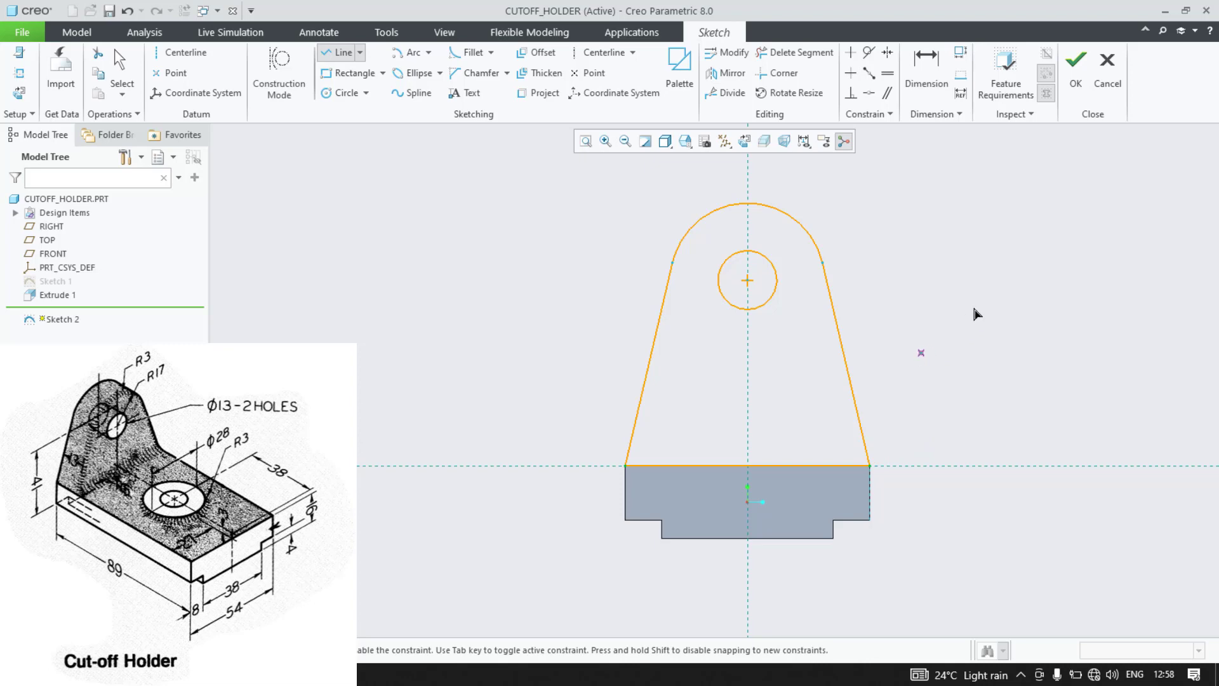
click(1076, 71)
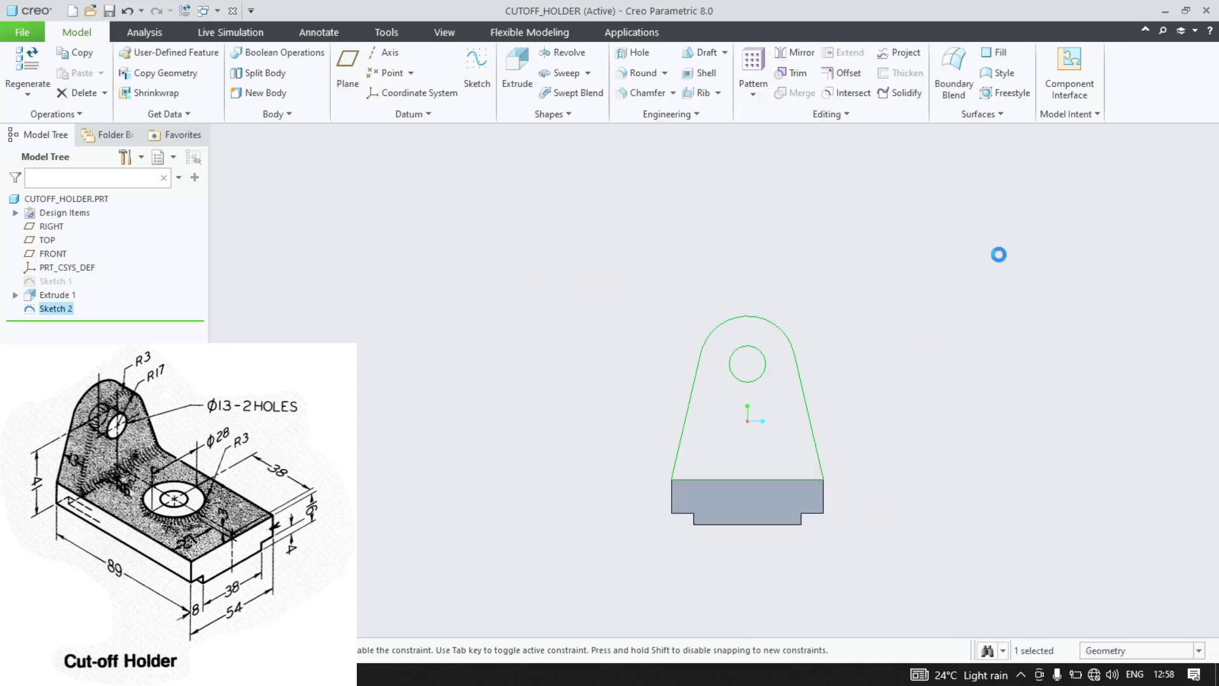
Step: Extrude the lug sketch as a solid 13 deep, with the direction flipped to run over the base
mouse_move(885, 295)
middle_down()
mouse_move(700, 349)
mouse_move(781, 302)
mouse_move(806, 327)
middle_up()
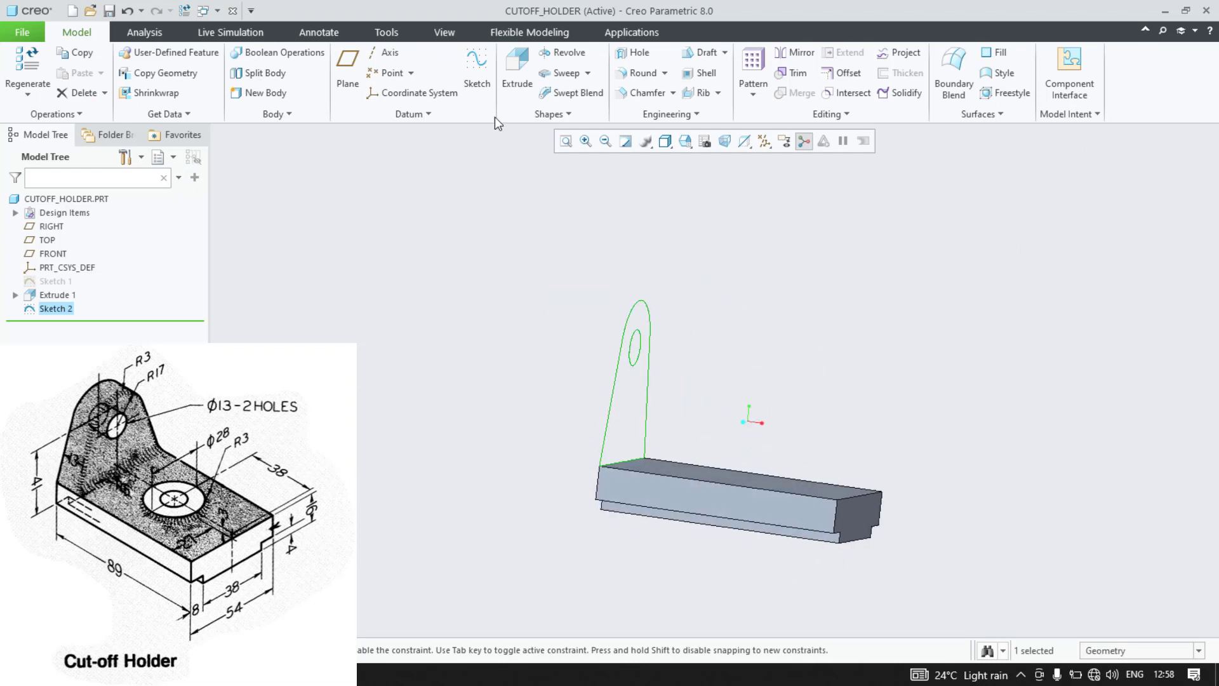
click(523, 68)
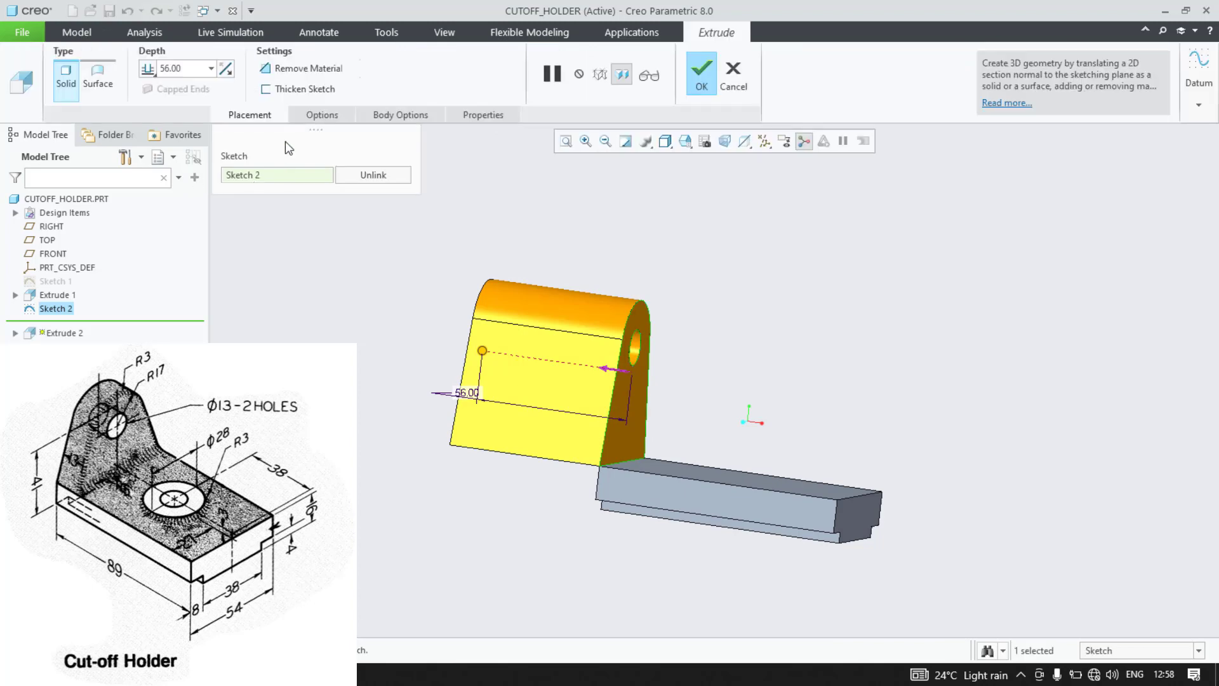
click(225, 68)
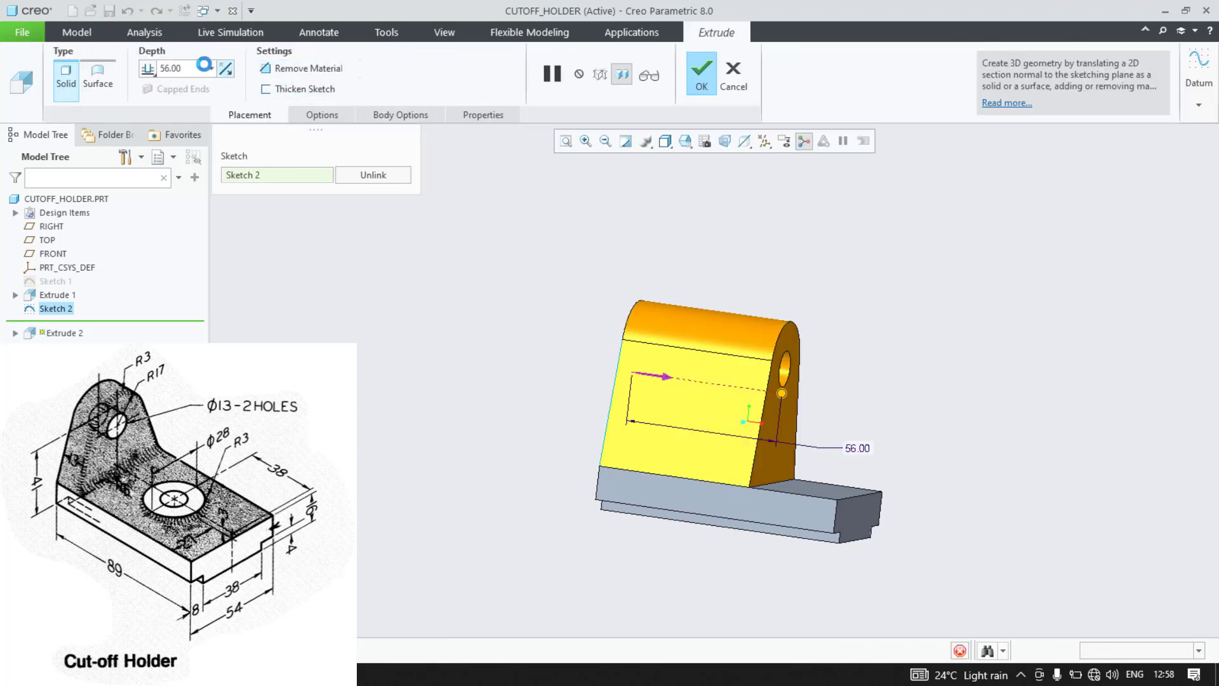
text(13)
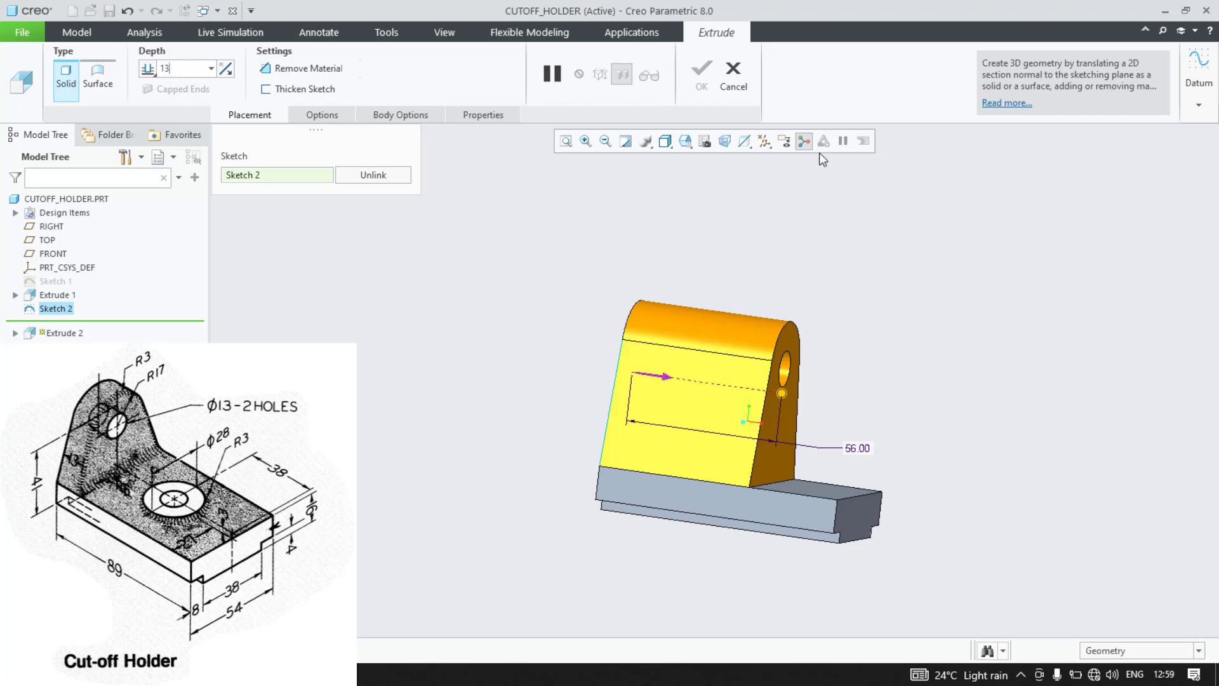
key(Return)
key(ctrl+d)
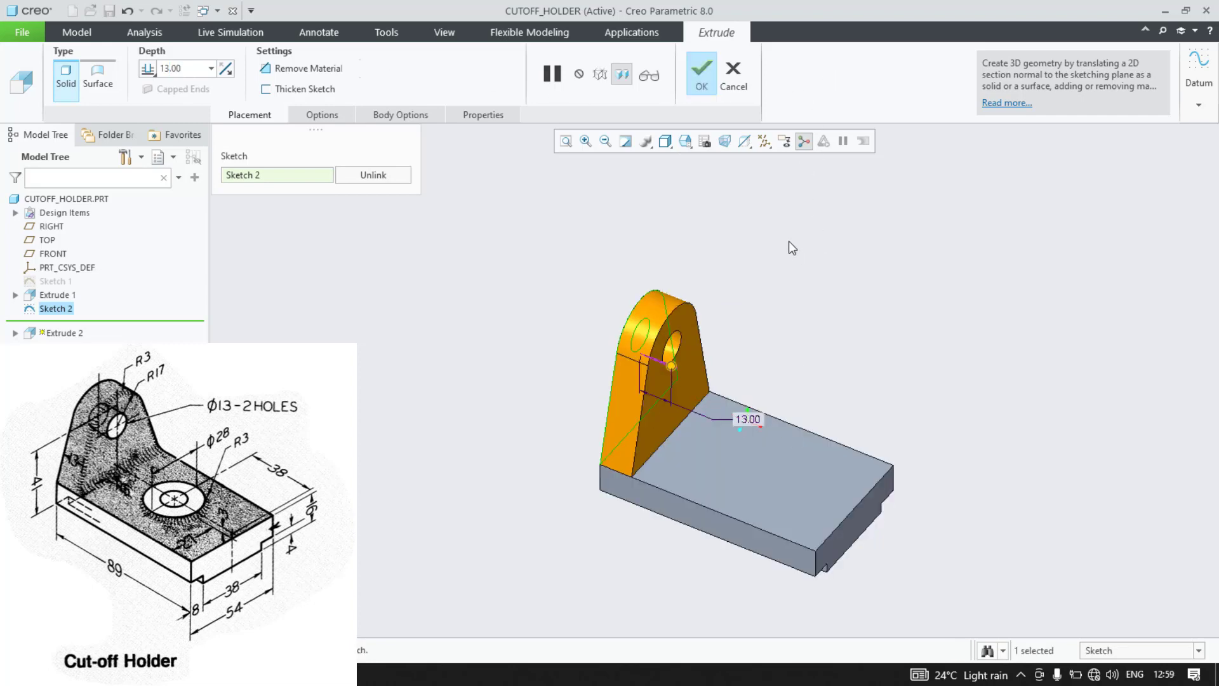
click(704, 75)
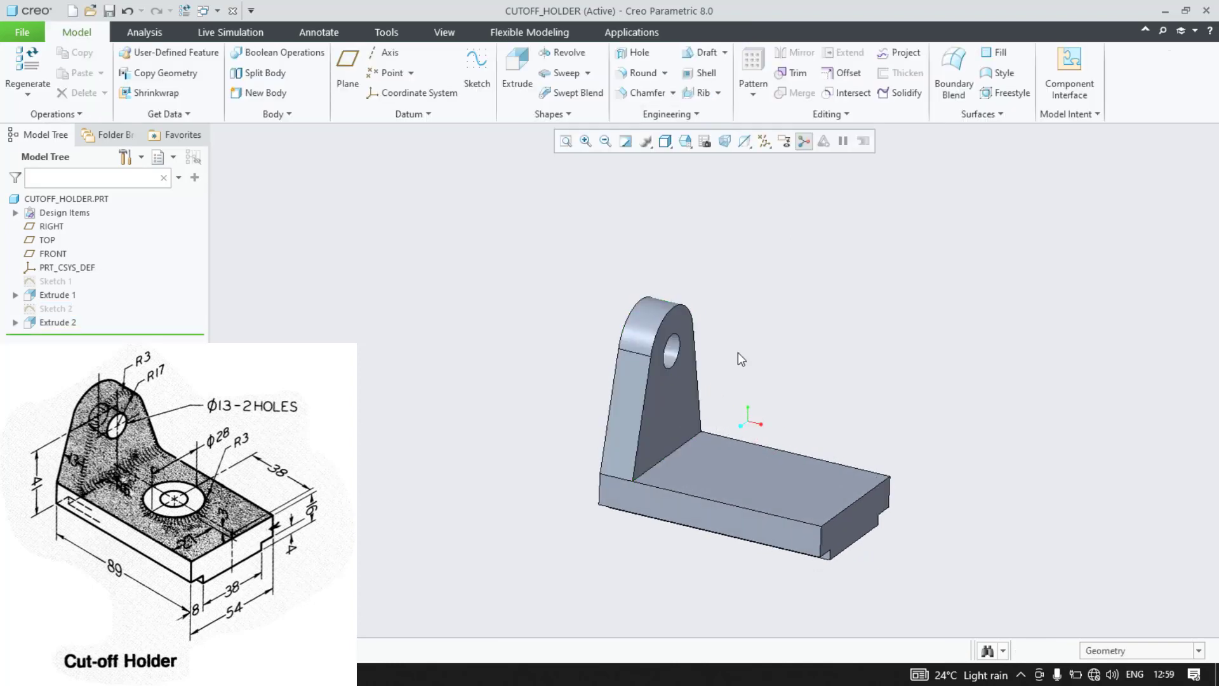
Step: On the base's top face, sketch two concentric circles about 23 and 15 in diameter on the horizontal reference, about 41 from the free end
scroll(737, 359, down, 2)
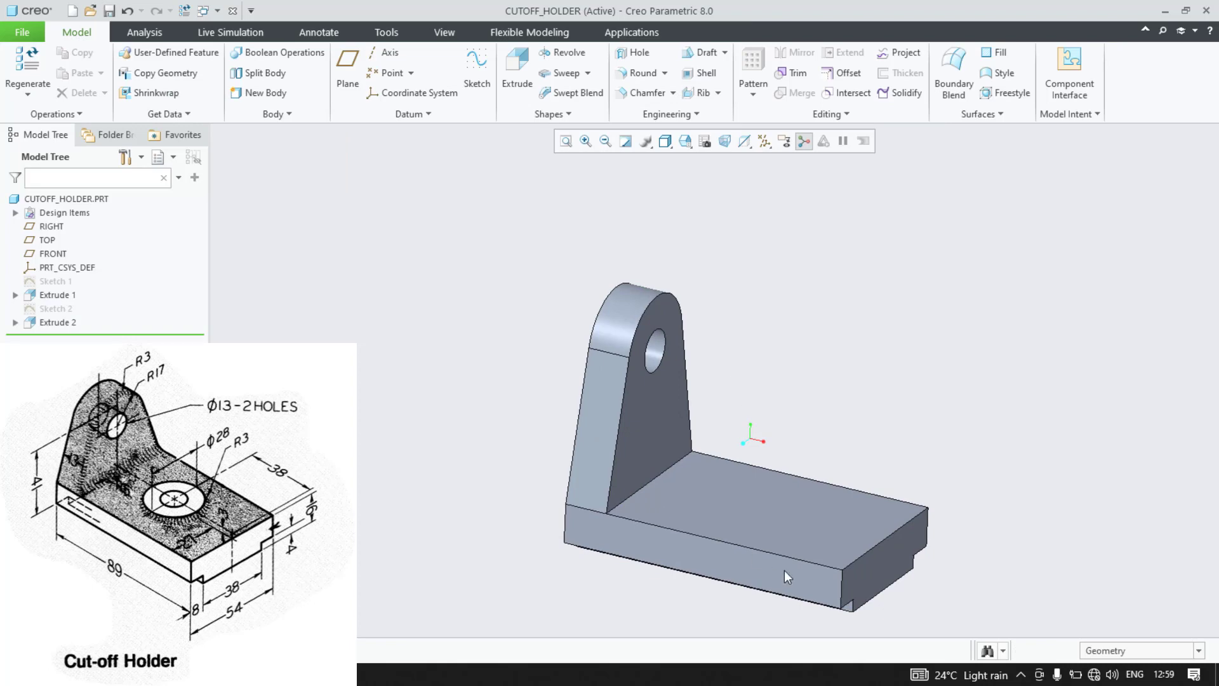
click(762, 518)
click(846, 448)
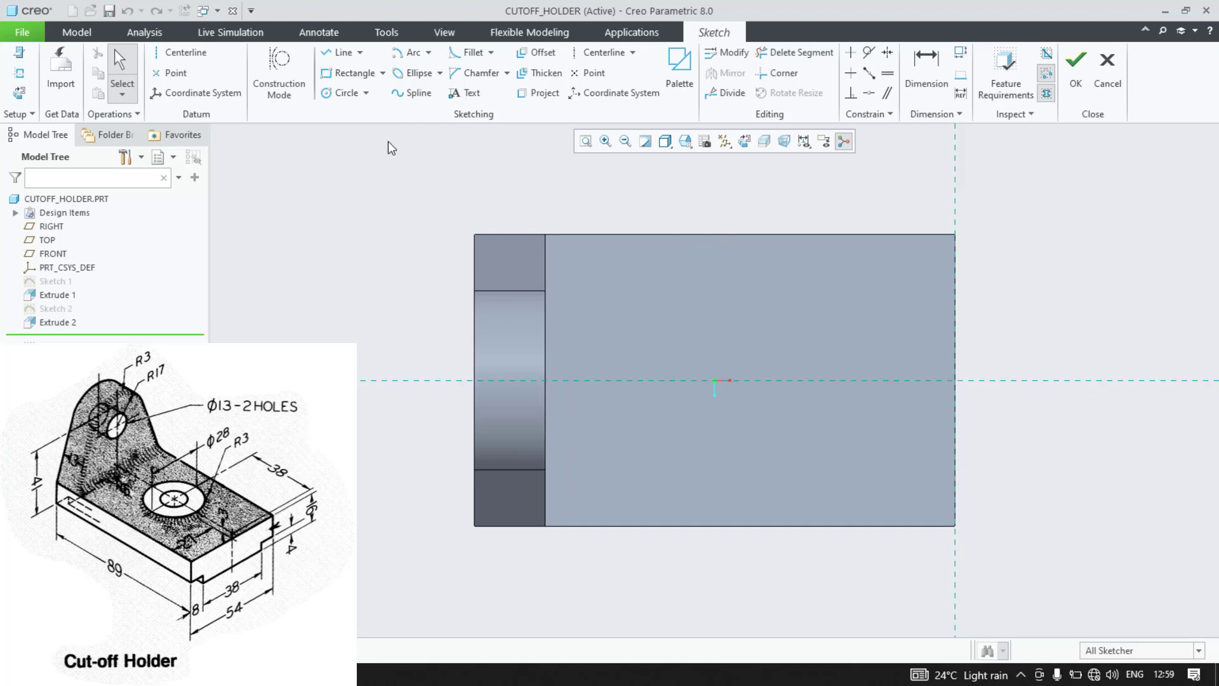
click(347, 93)
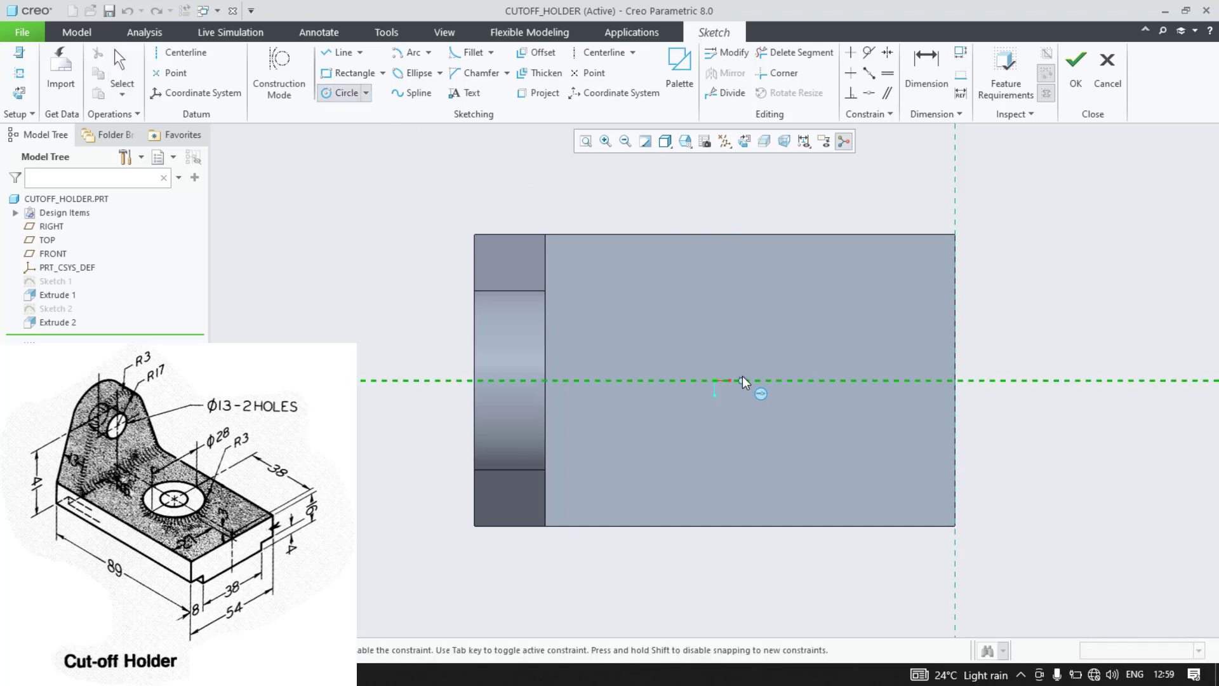
click(781, 425)
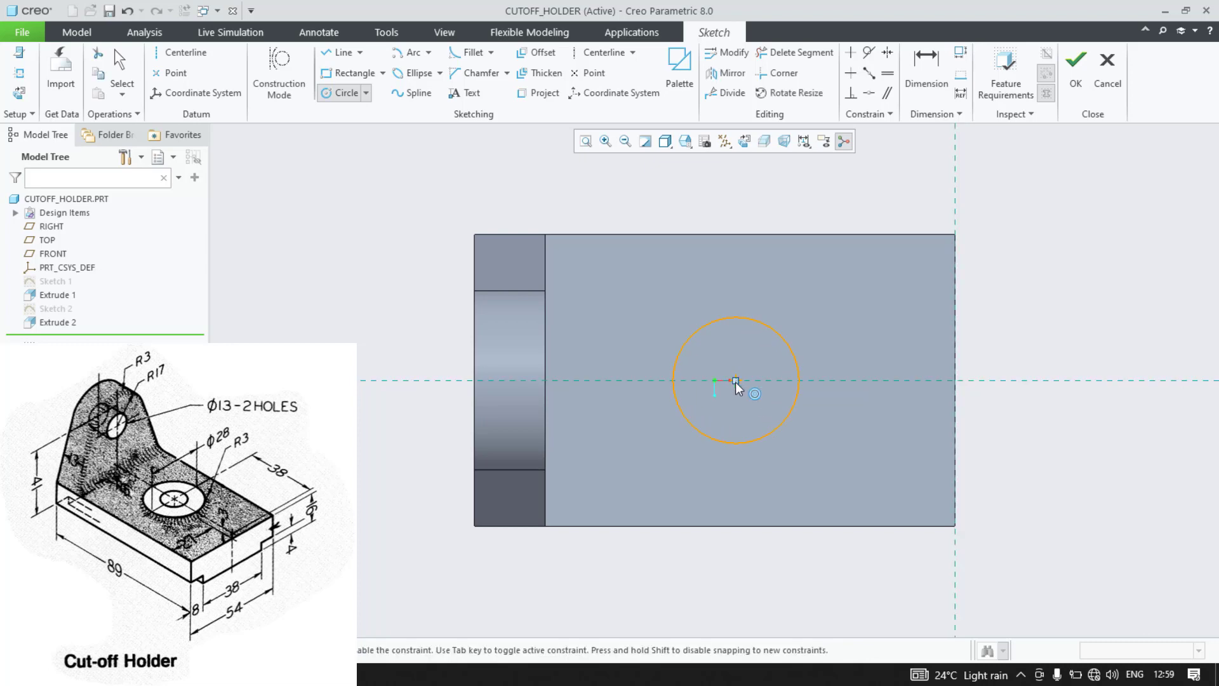
click(736, 381)
click(765, 408)
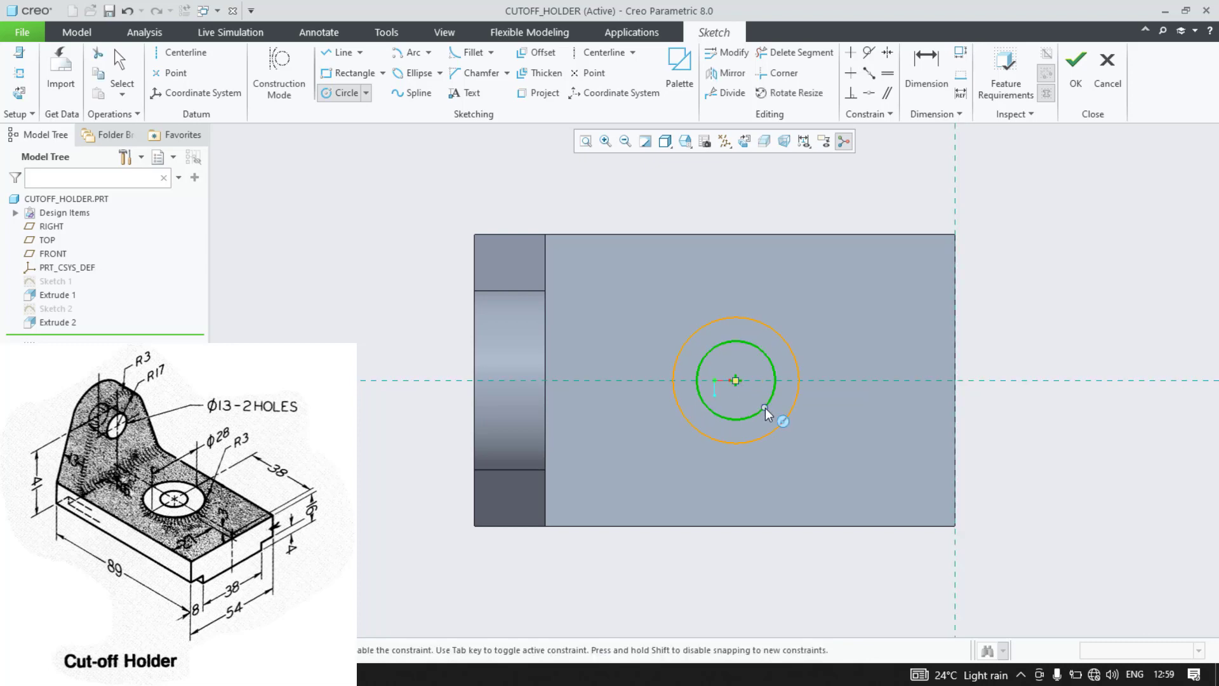
middle_click(867, 472)
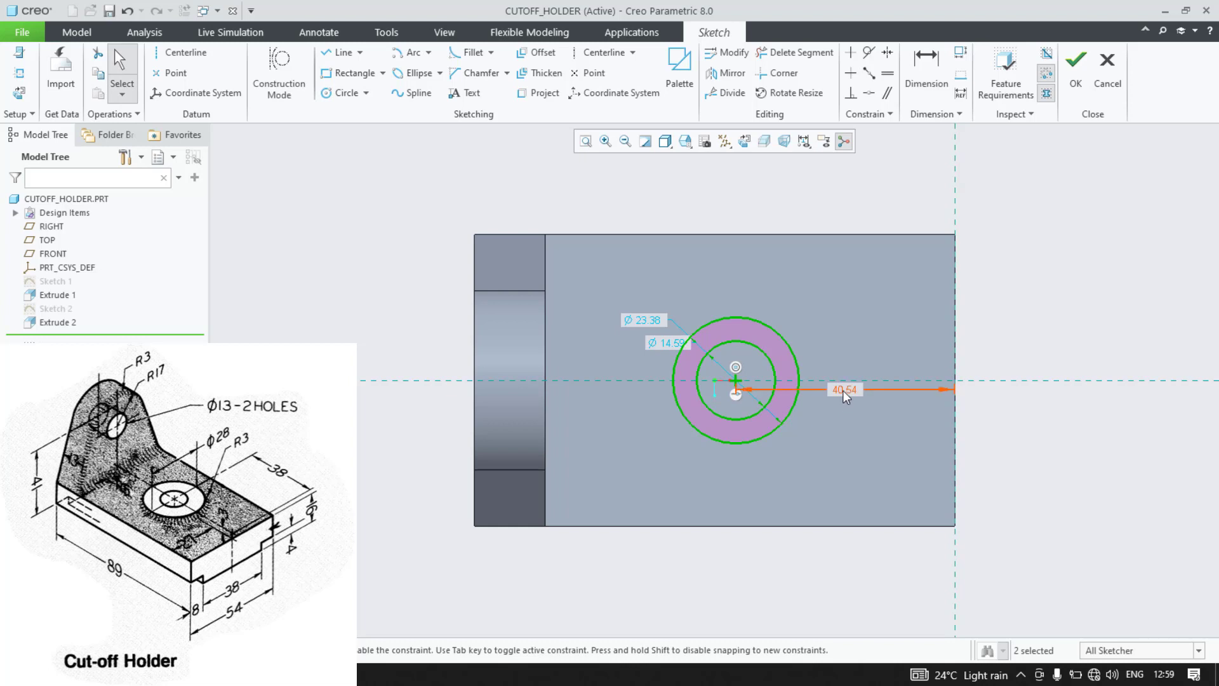
Step: Set the distance from the circles' centre to the base's free end edge to 38
double_click(843, 390)
text(38)
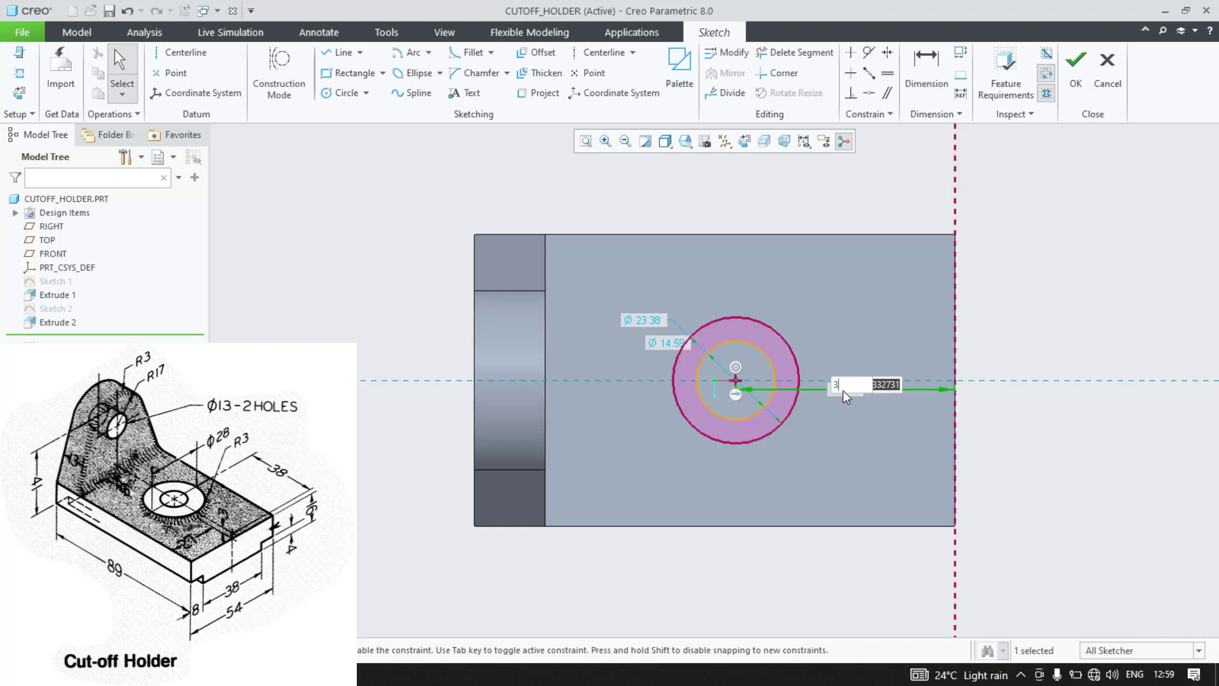
key(Return)
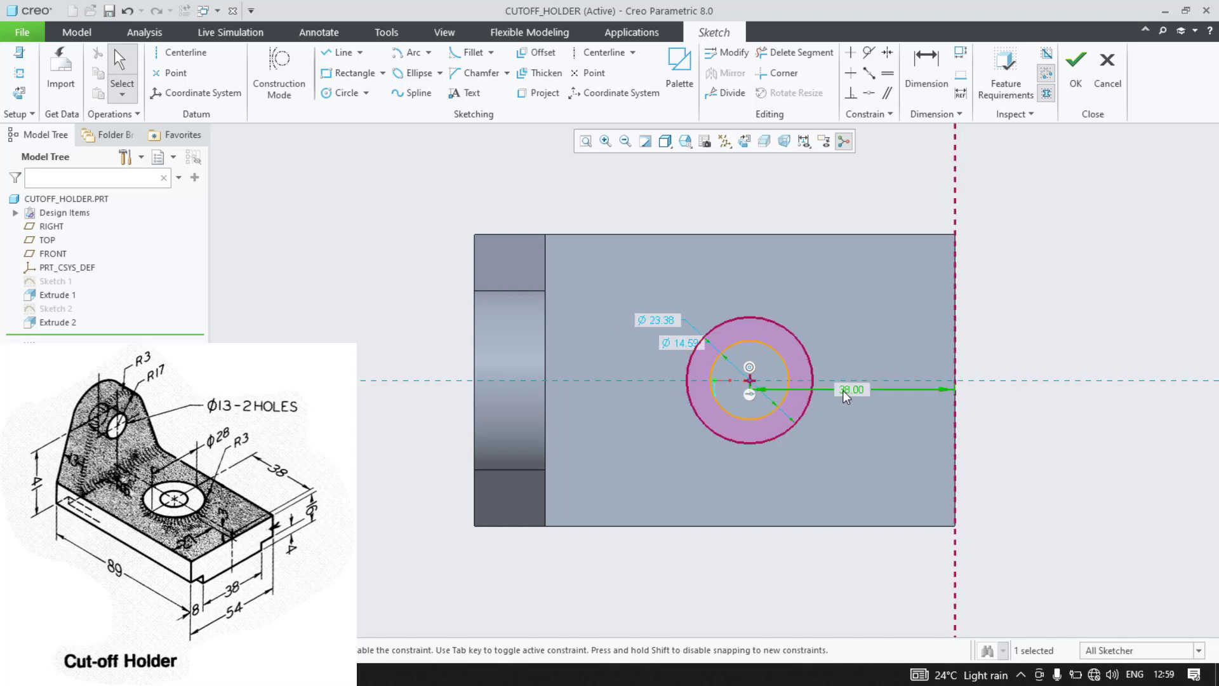
Step: Set the inner circle's diameter to 13 and the outer circle's to 28, and finish the sketch
double_click(677, 341)
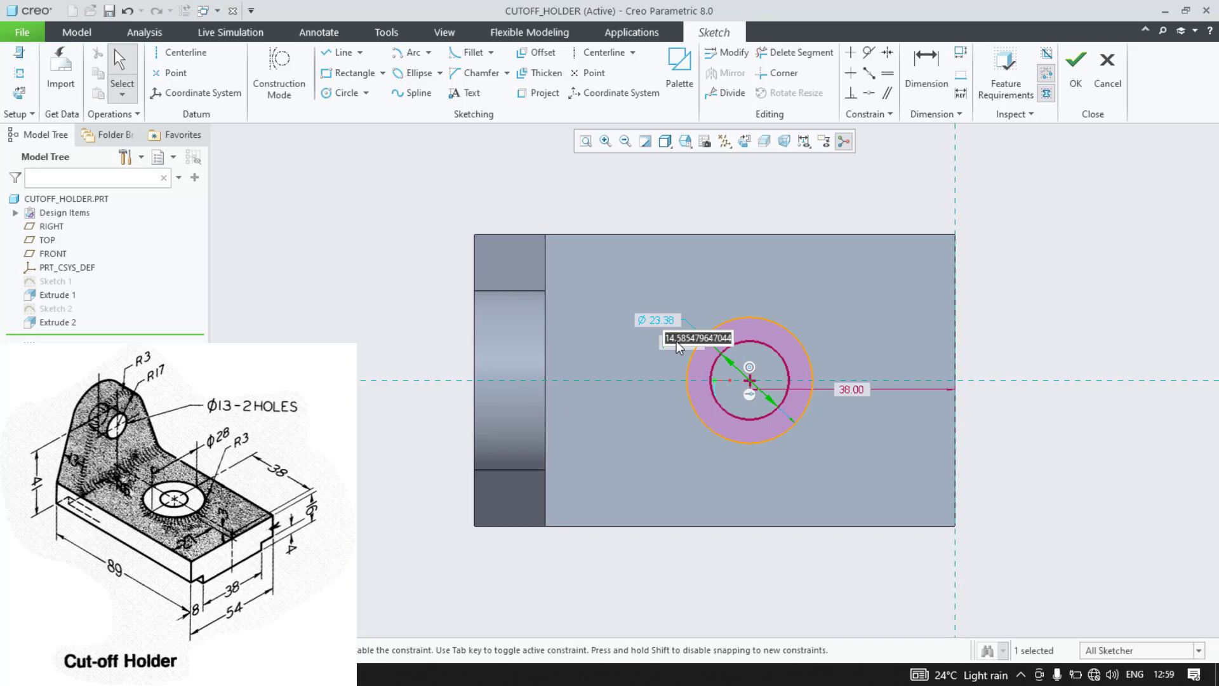
text(13)
key(Return)
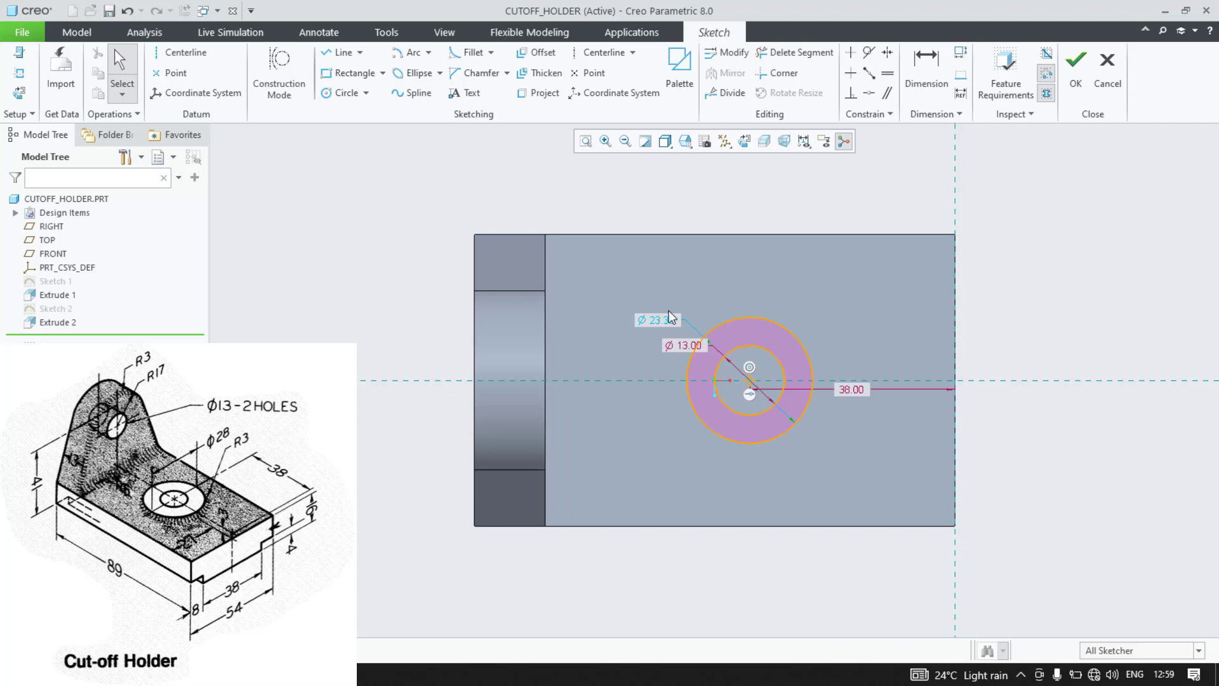
double_click(660, 317)
text(28)
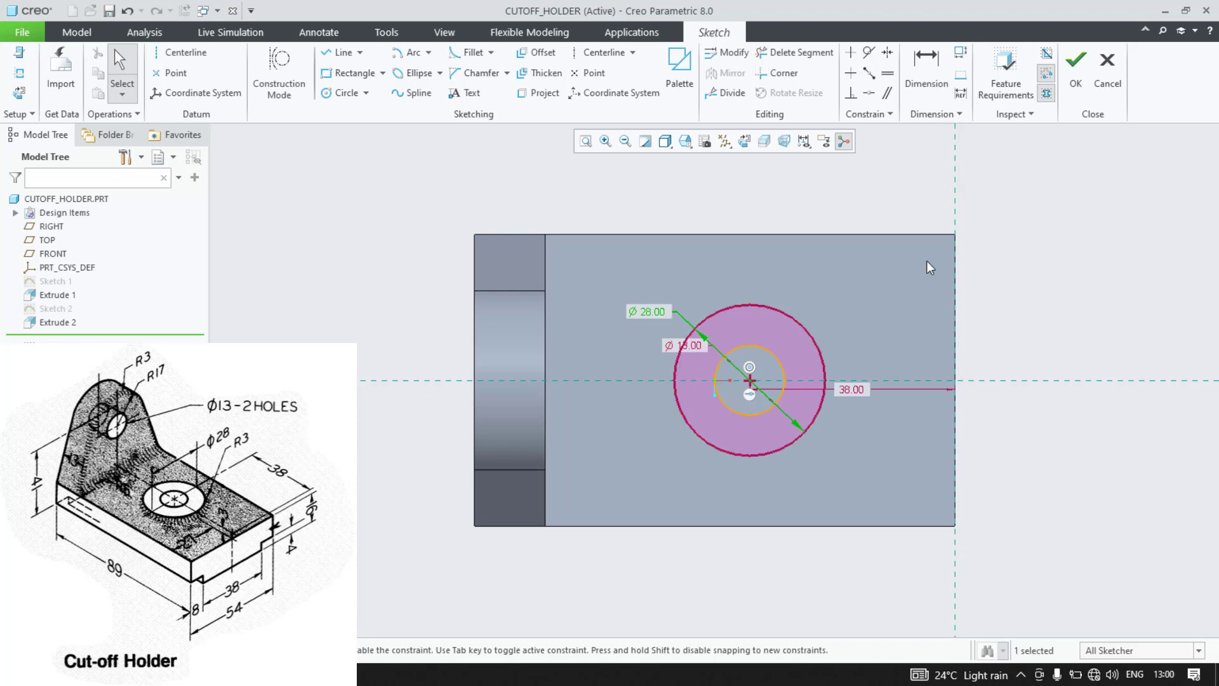
click(1076, 70)
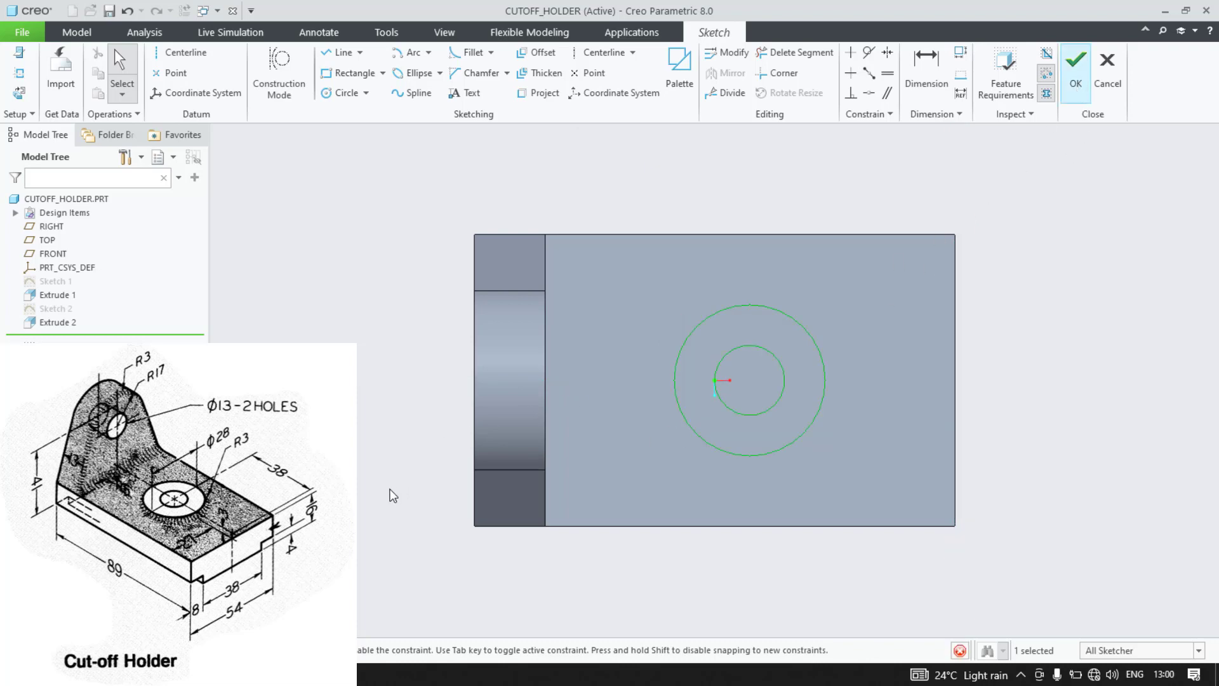
Step: Extrude the ring between the two circles as a solid boss 3 high on the base's top face
mouse_move(360, 404)
middle_down()
mouse_move(343, 412)
mouse_move(355, 400)
mouse_move(353, 412)
middle_up()
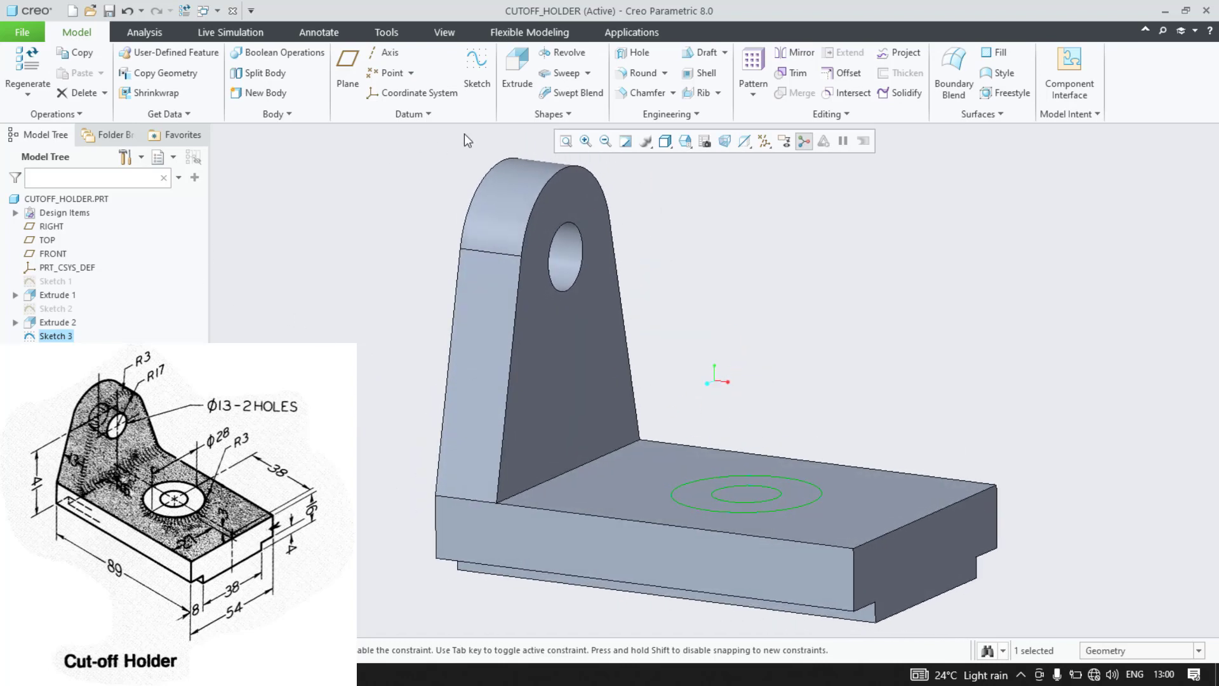
click(517, 70)
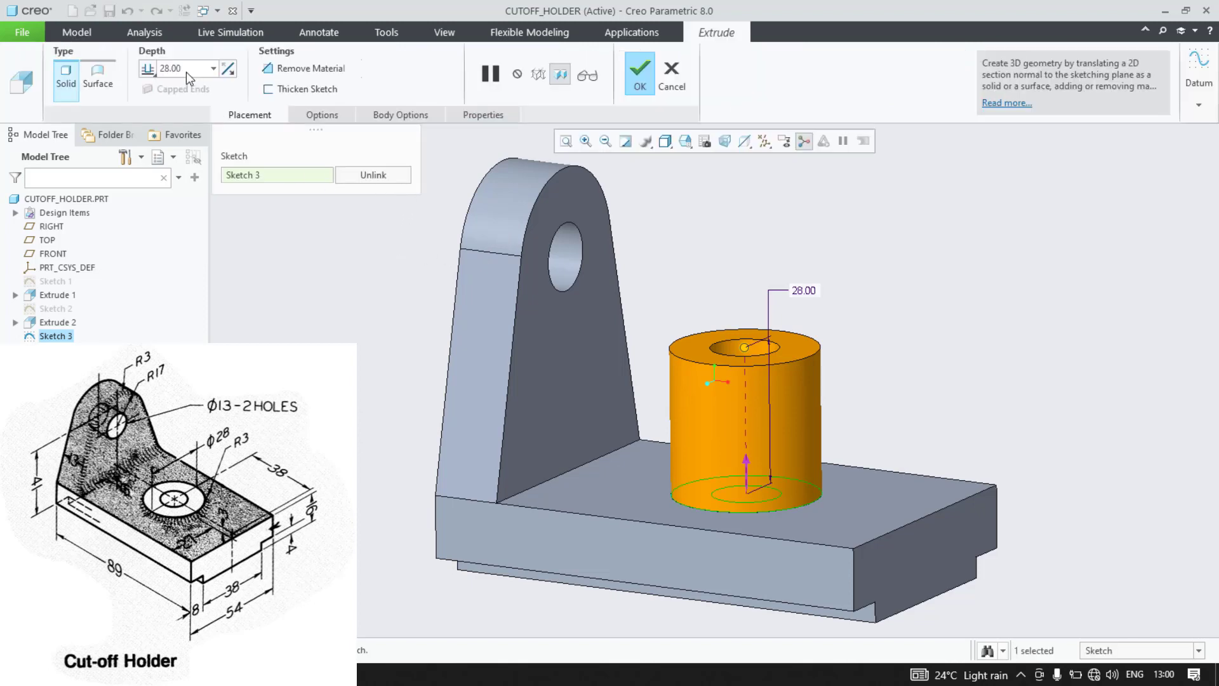
text(3)
key(Return)
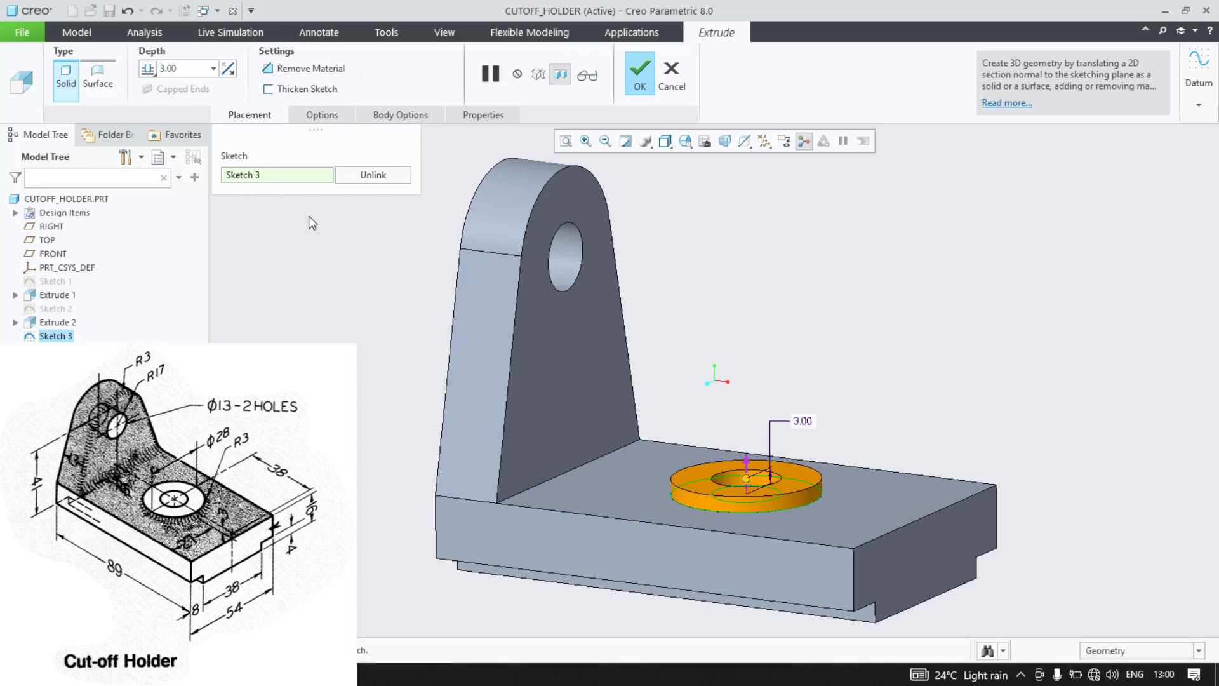
click(639, 77)
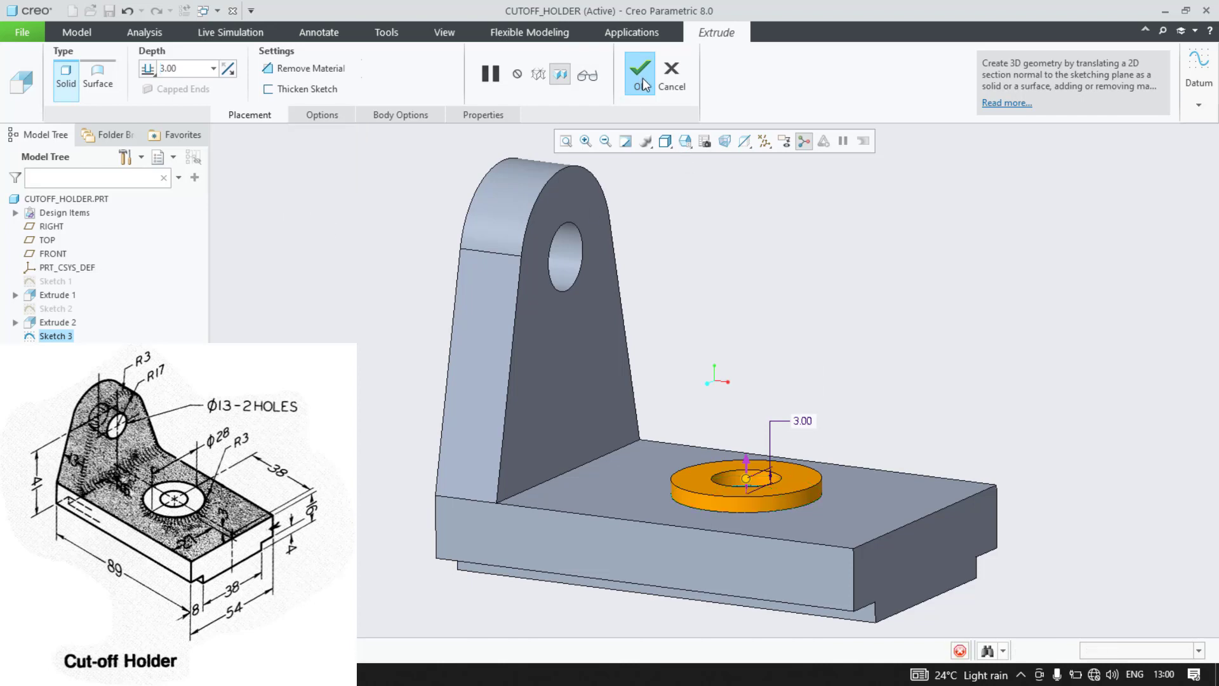
Step: Round the edge where the boss meets the base with a radius of 3
click(740, 516)
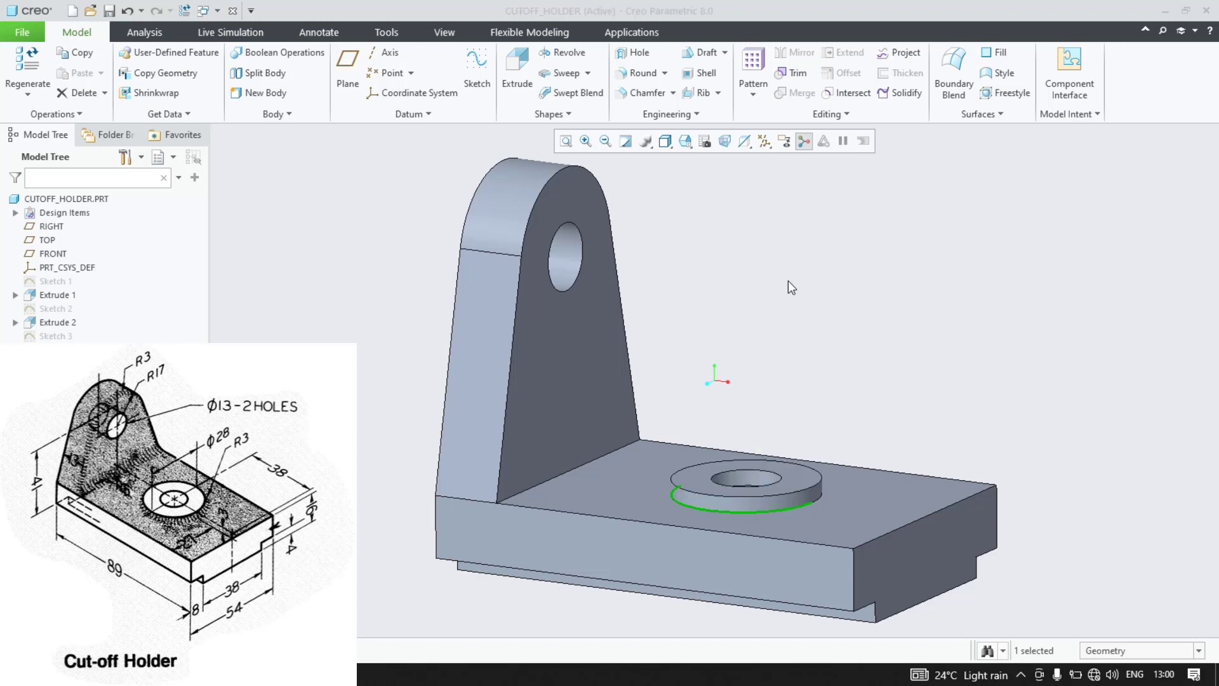
key(r)
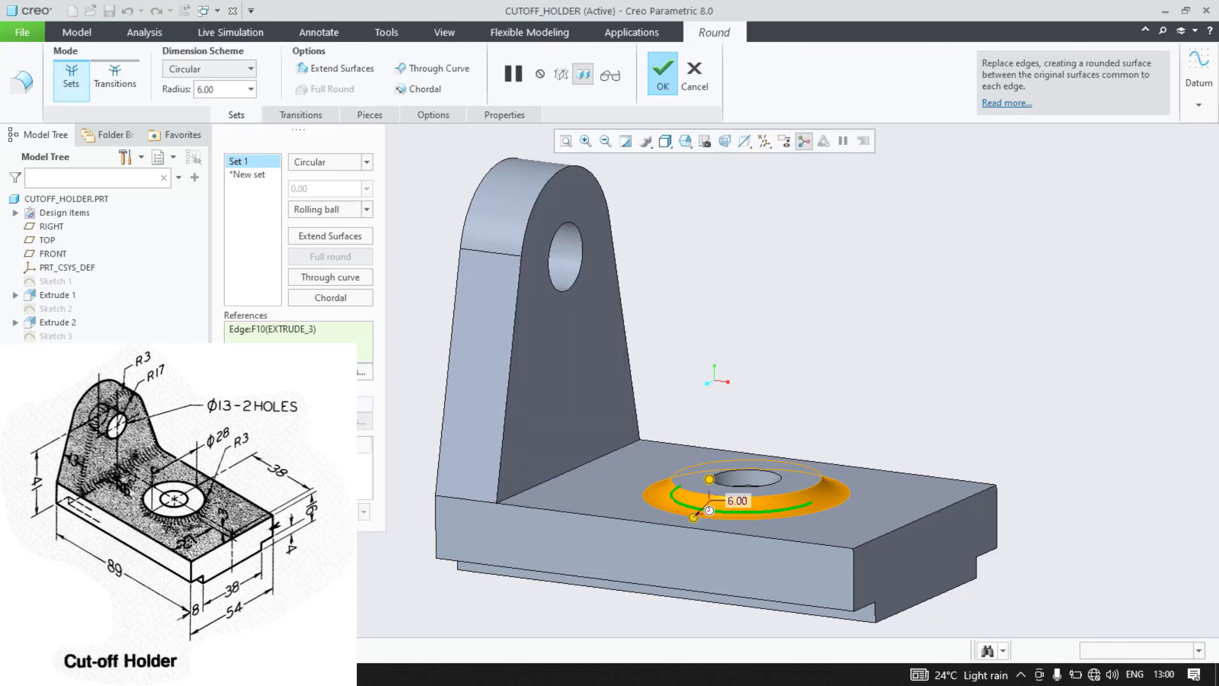
double_click(737, 501)
text(3)
key(Return)
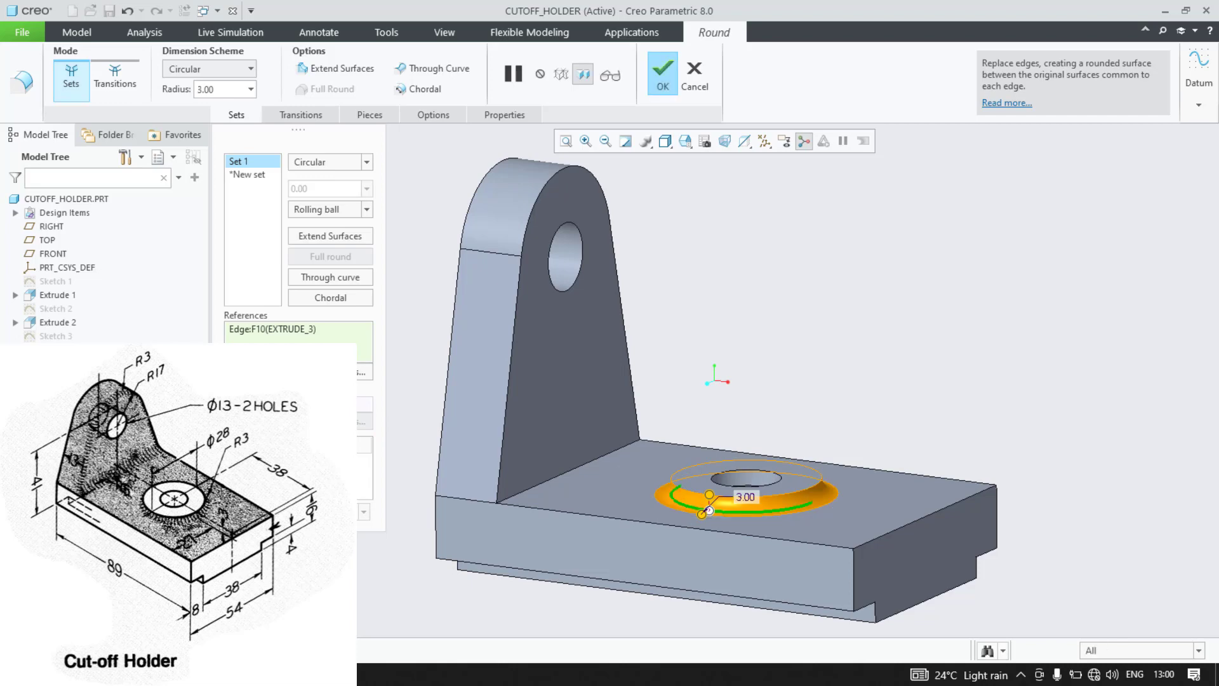
click(659, 74)
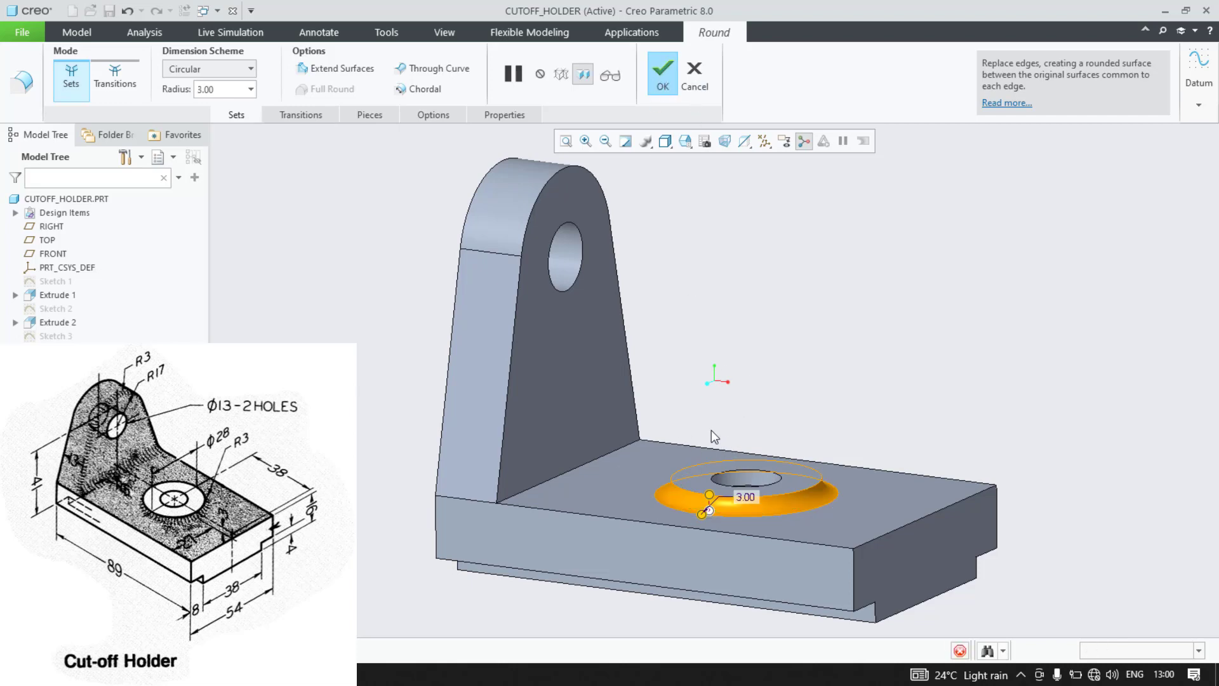
Step: Start an extrusion sketched on the base's top face and project one half of the boss hole's edge into it
middle_drag(787, 343, 785, 399)
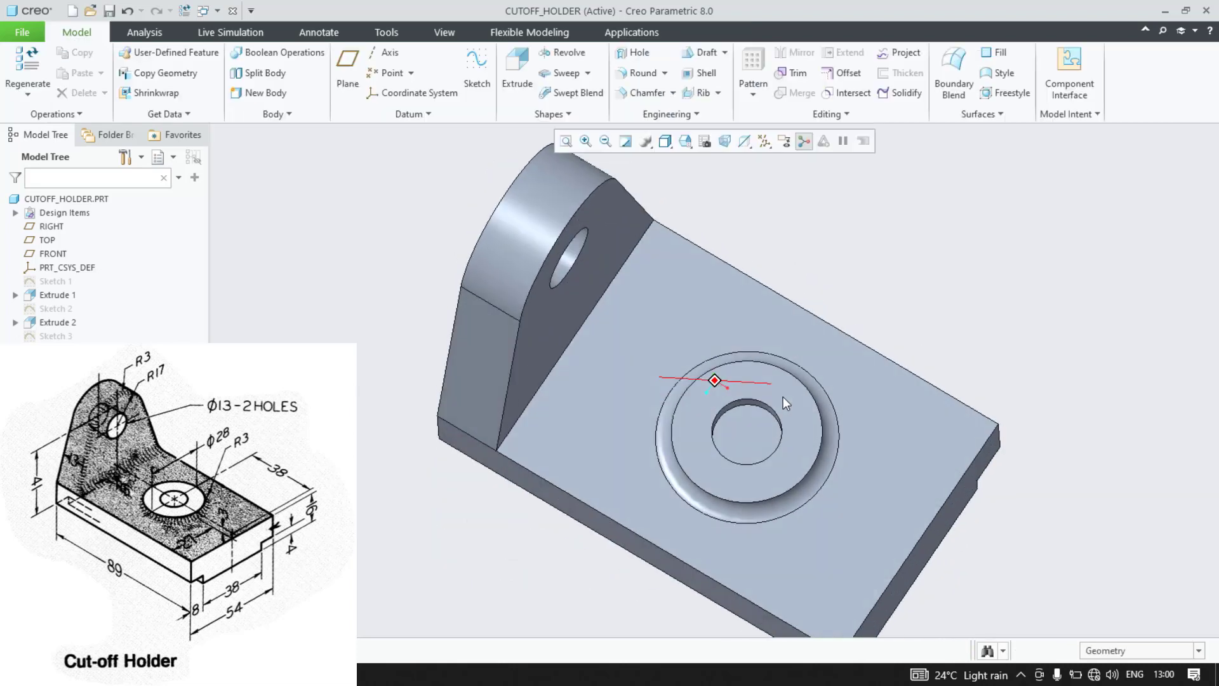
click(722, 467)
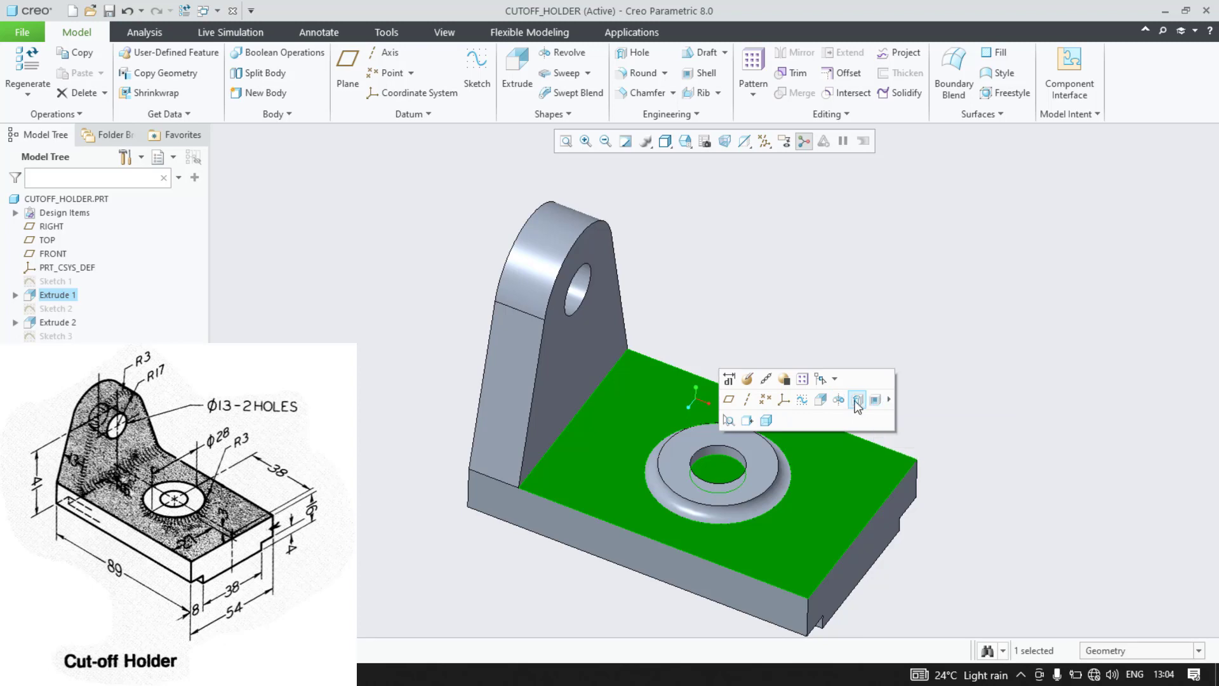
click(820, 400)
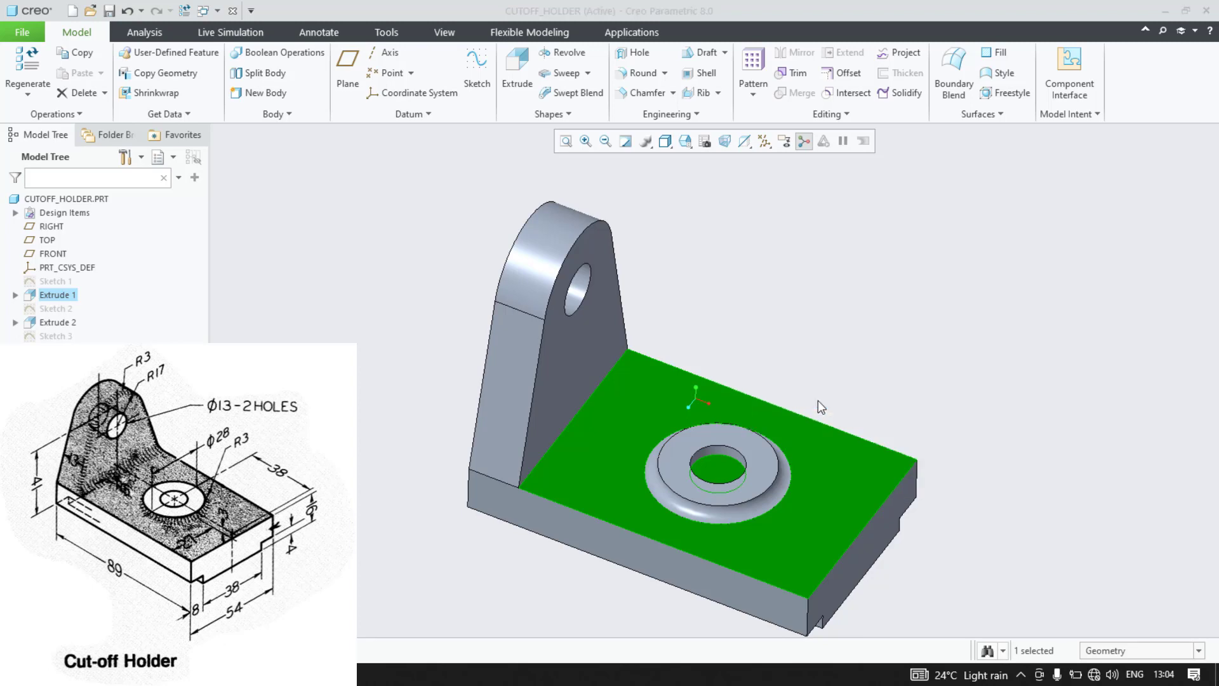
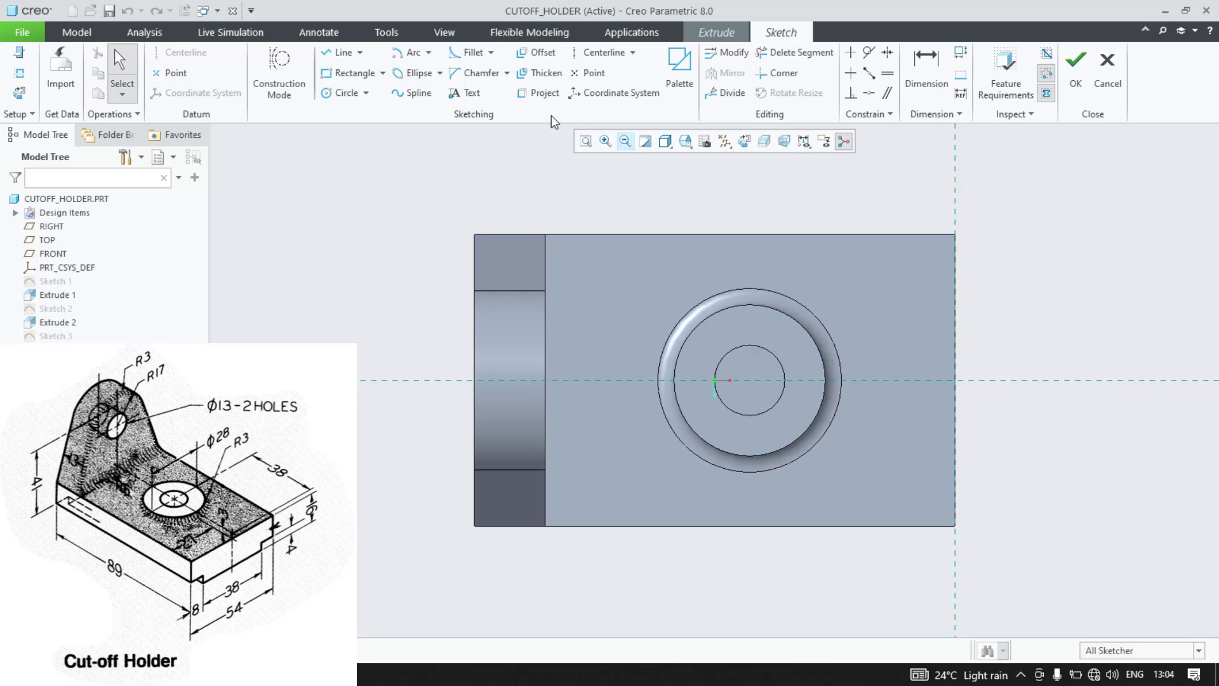
click(539, 93)
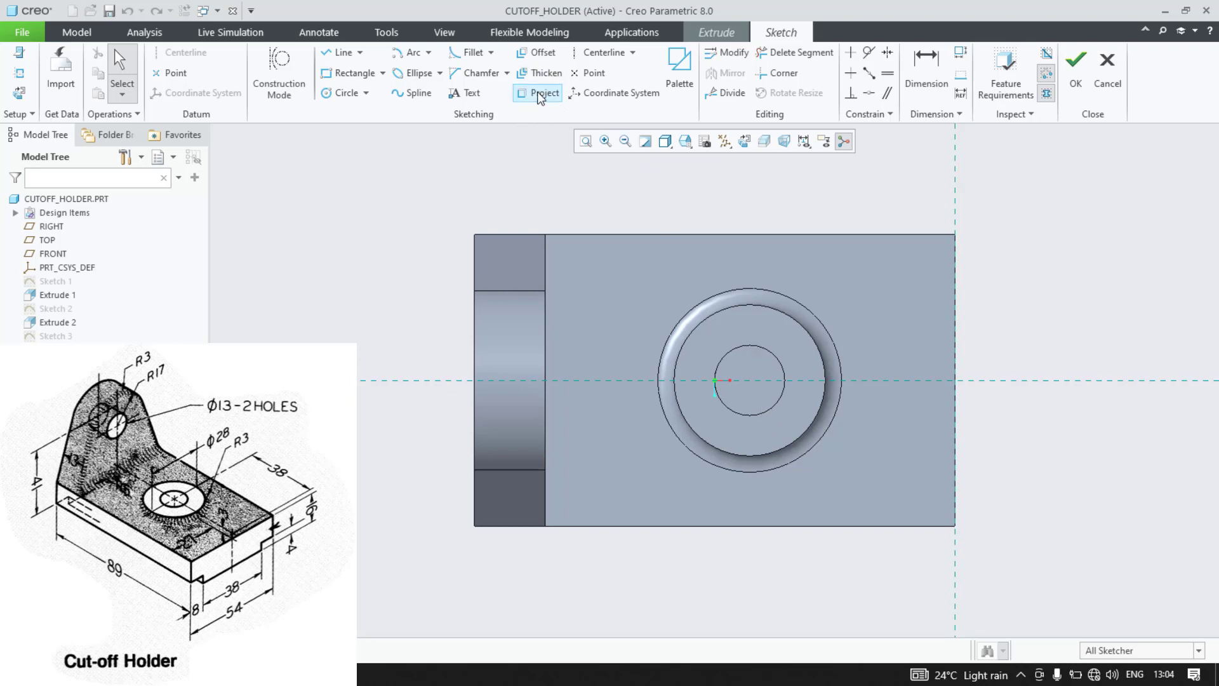
click(736, 346)
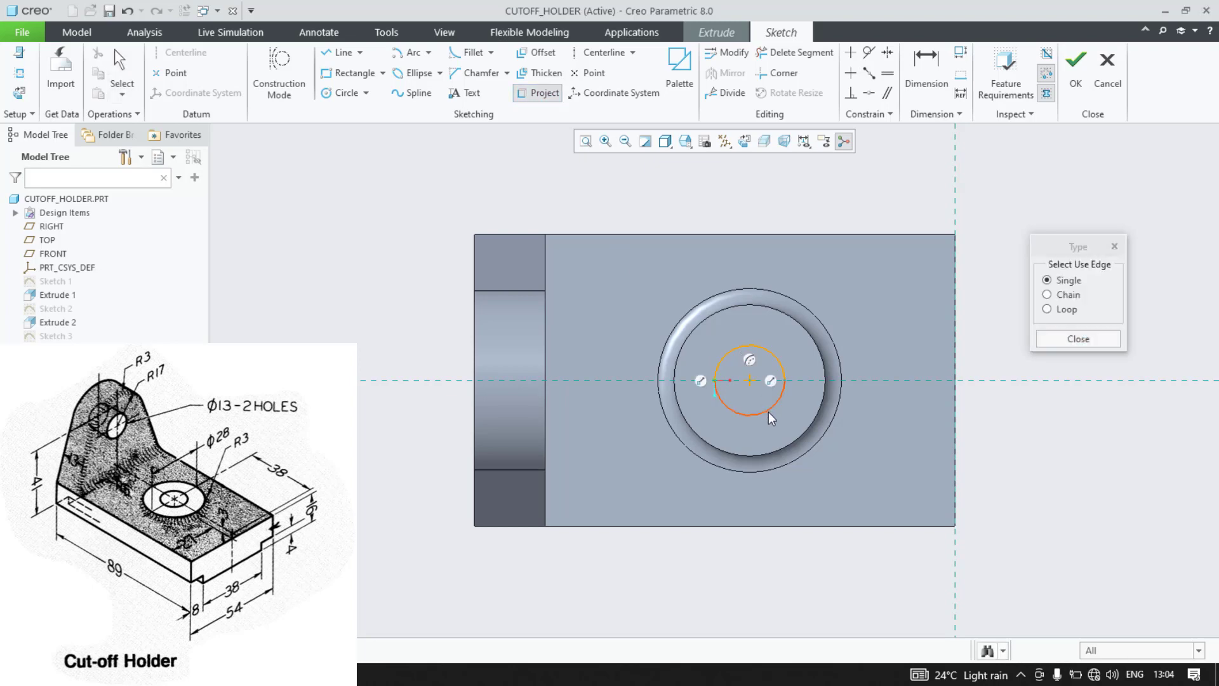
click(1068, 311)
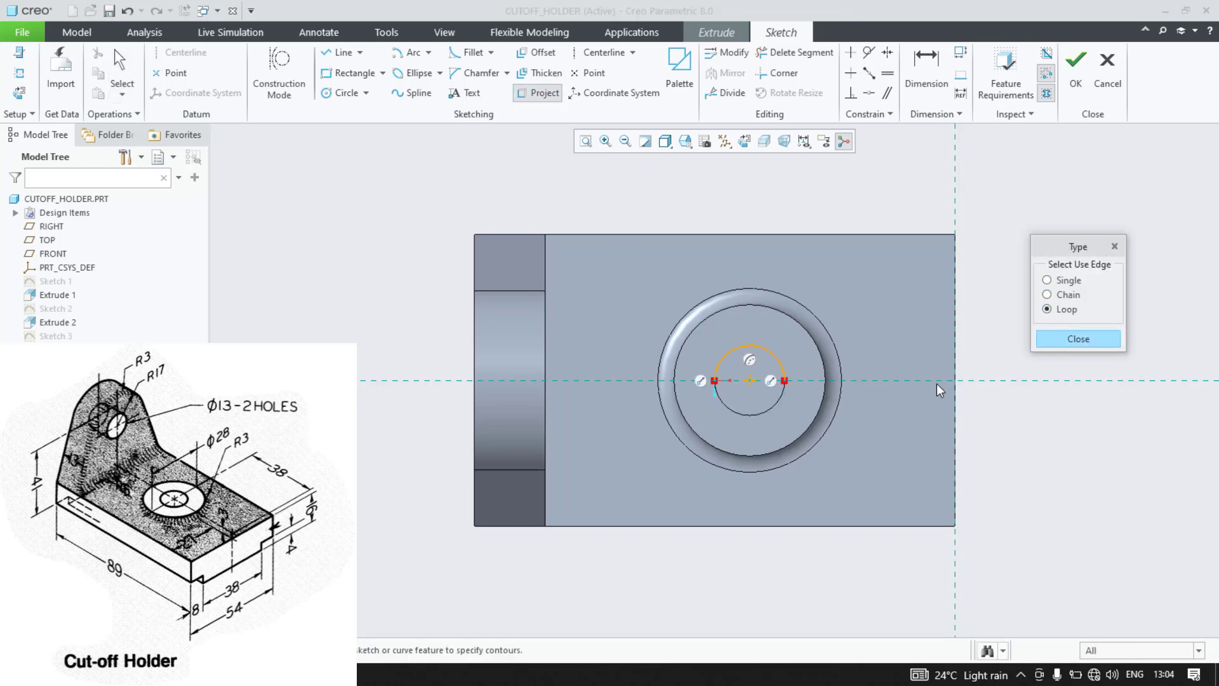
click(751, 421)
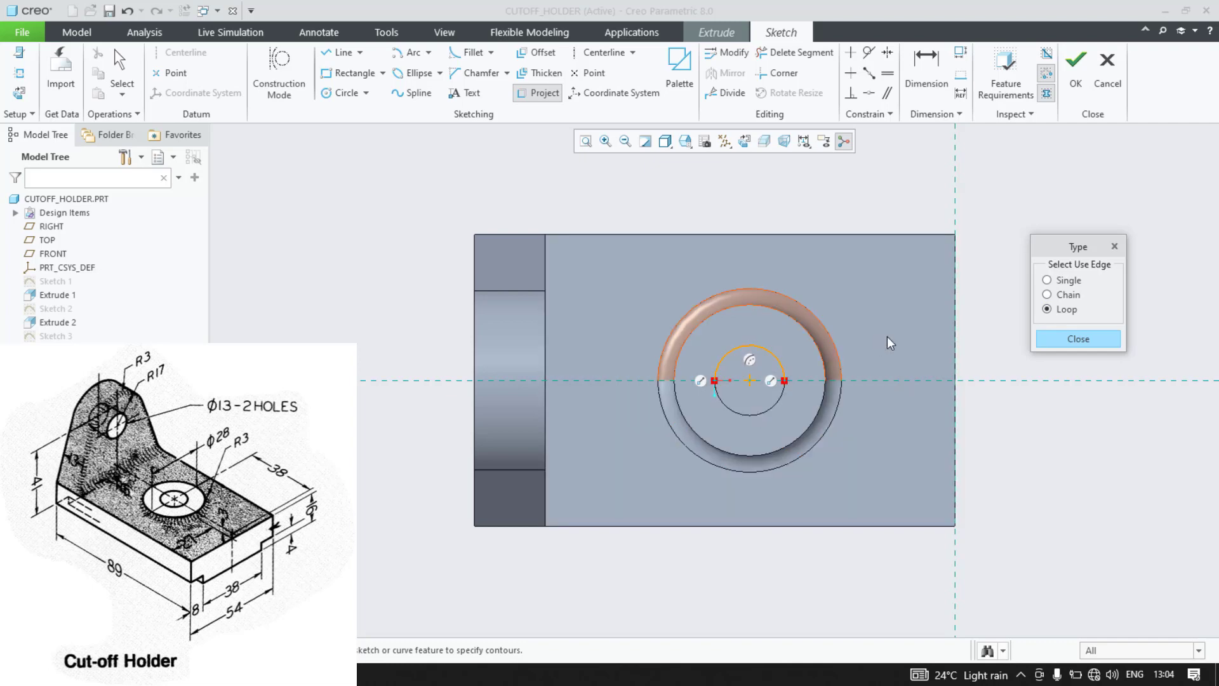
click(1063, 330)
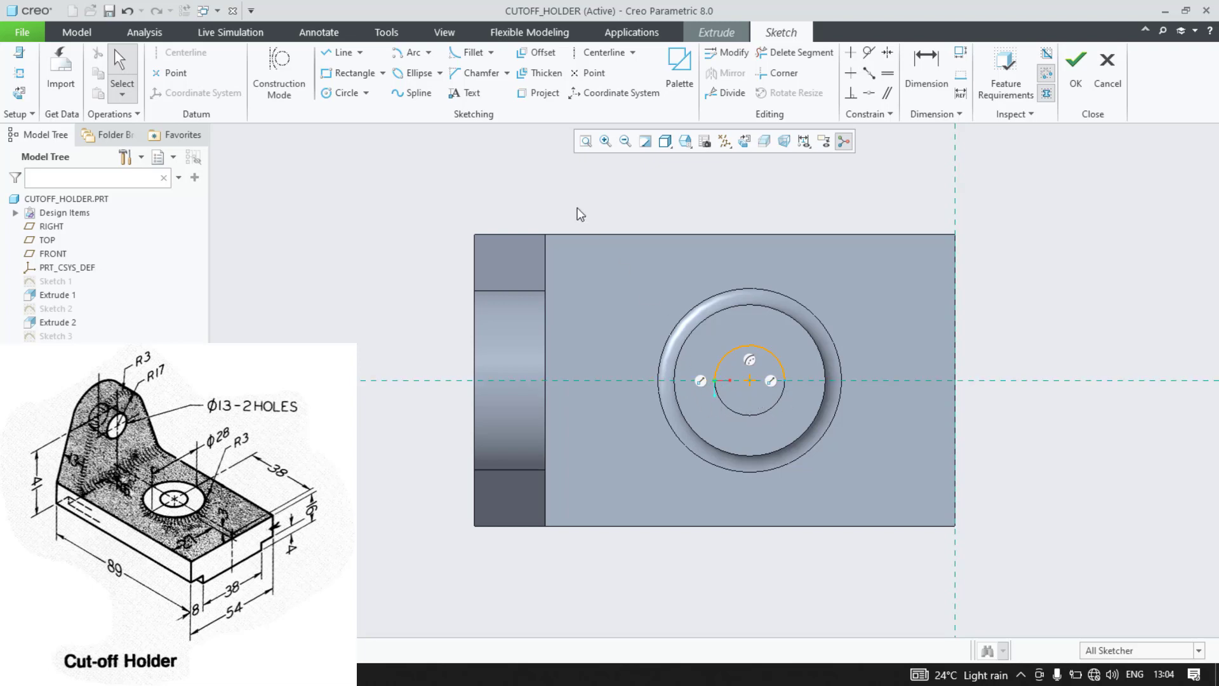
Step: Project the remaining half of the boss hole's edge to close the circle, and finish the sketch
click(533, 99)
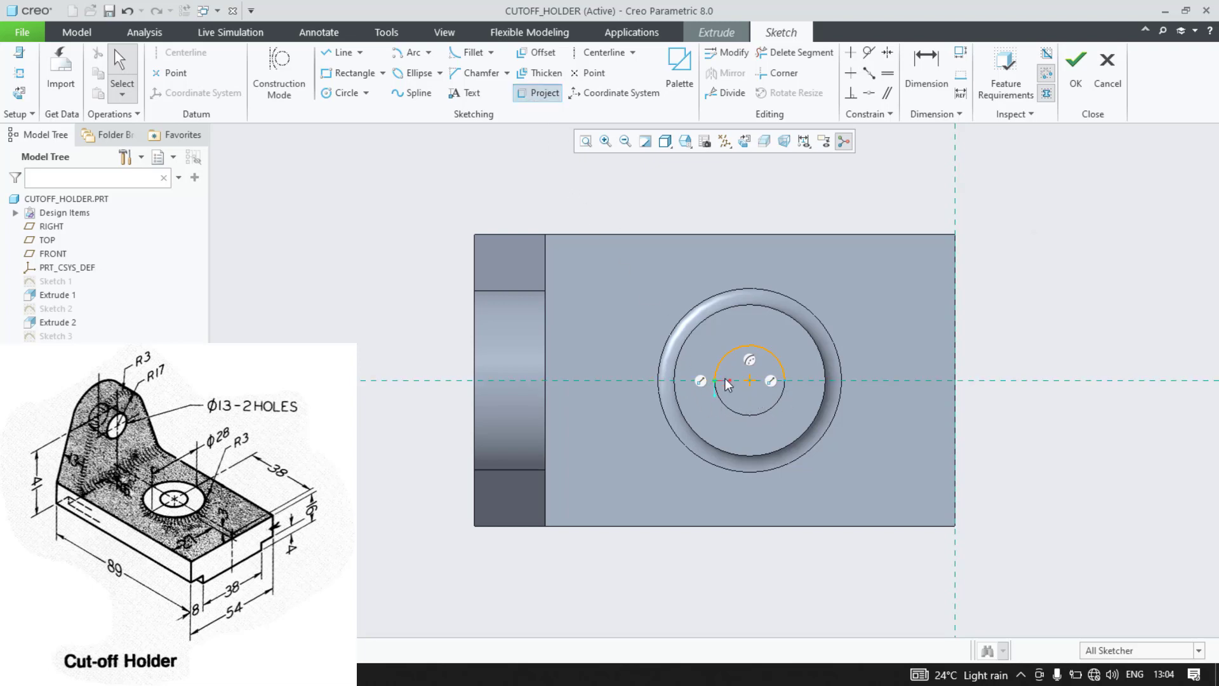
click(741, 413)
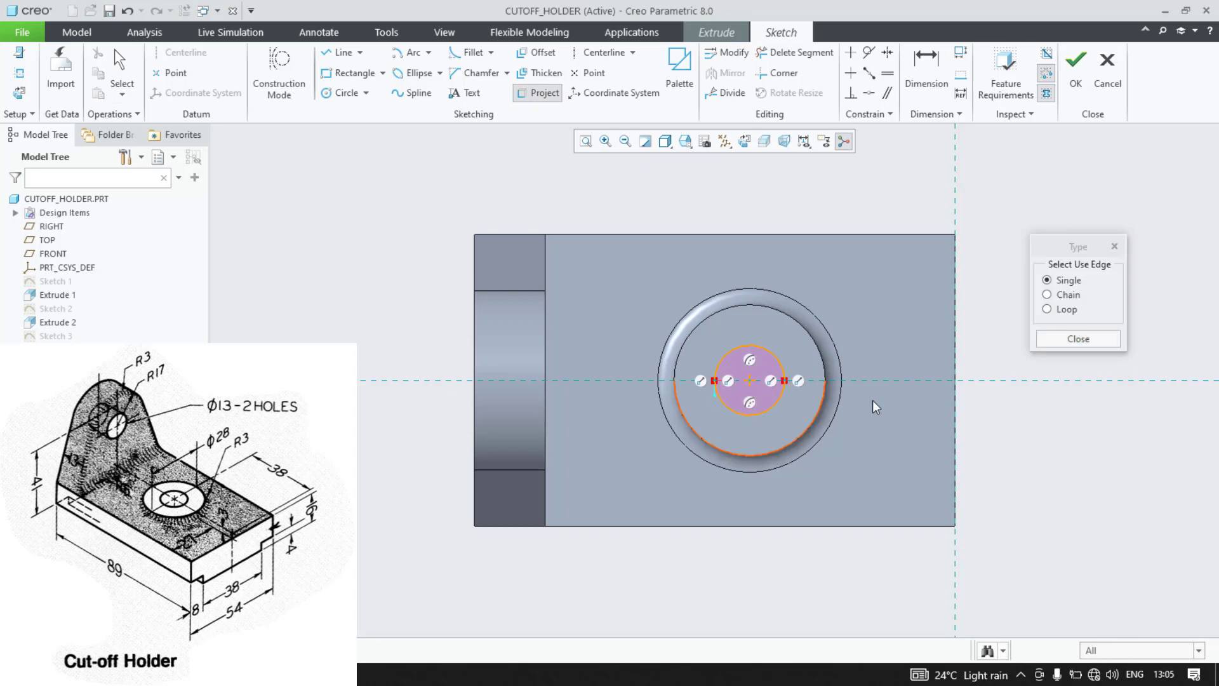
click(1050, 342)
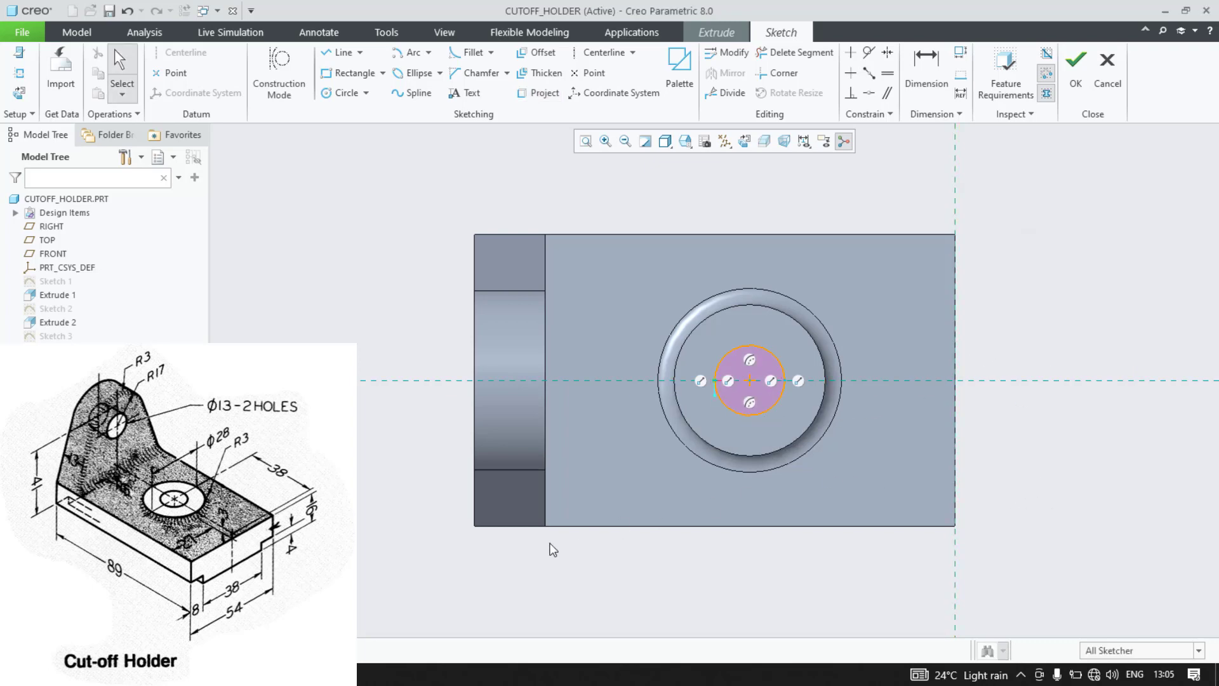
click(1076, 77)
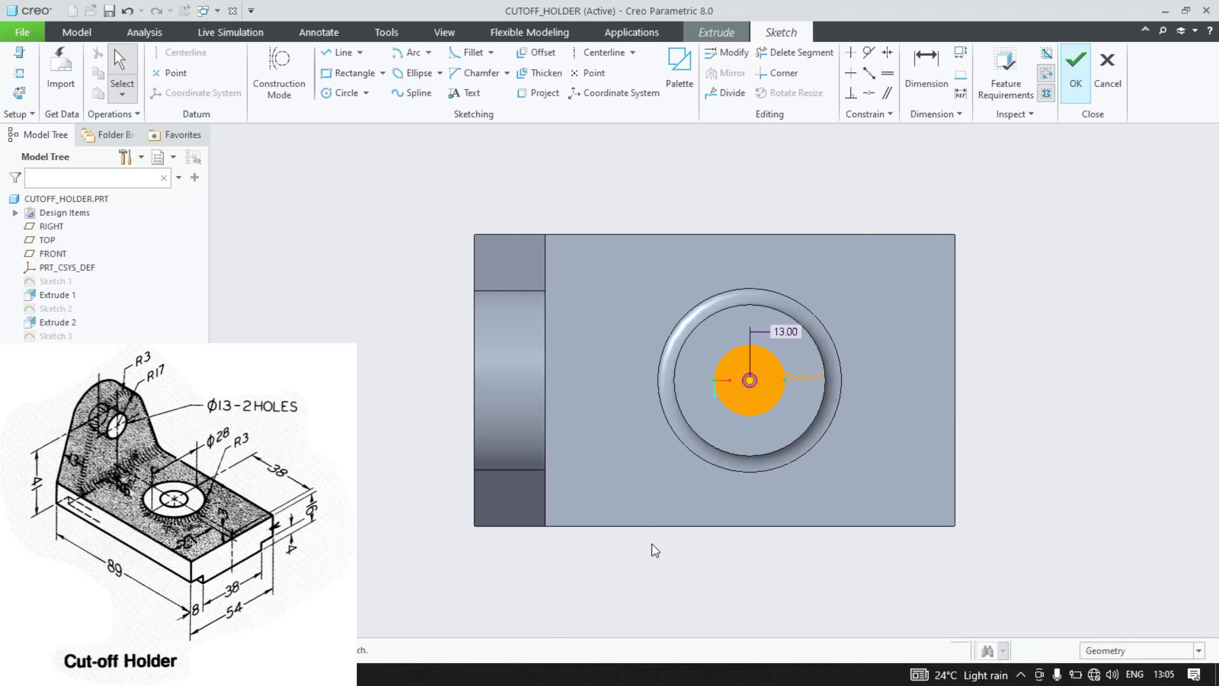
Step: Flip the circle's extrusion direction so that it runs down into the base
mouse_move(656, 565)
middle_down()
mouse_move(673, 451)
mouse_move(632, 490)
mouse_move(546, 434)
middle_up()
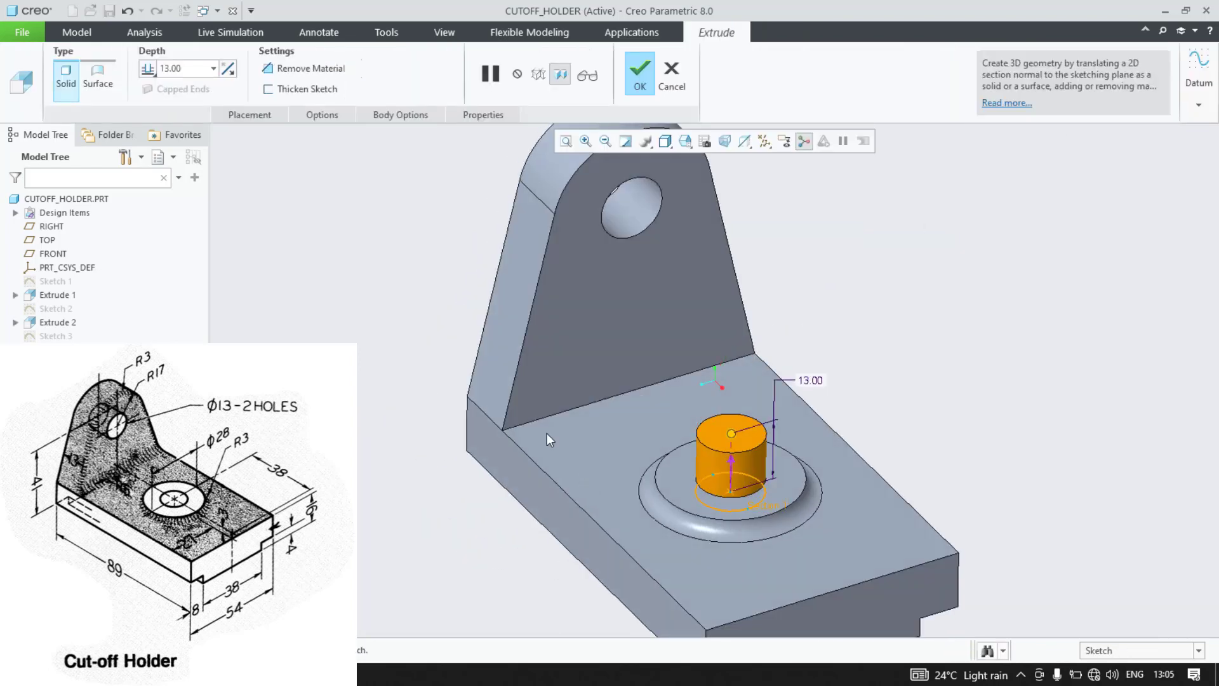
click(228, 68)
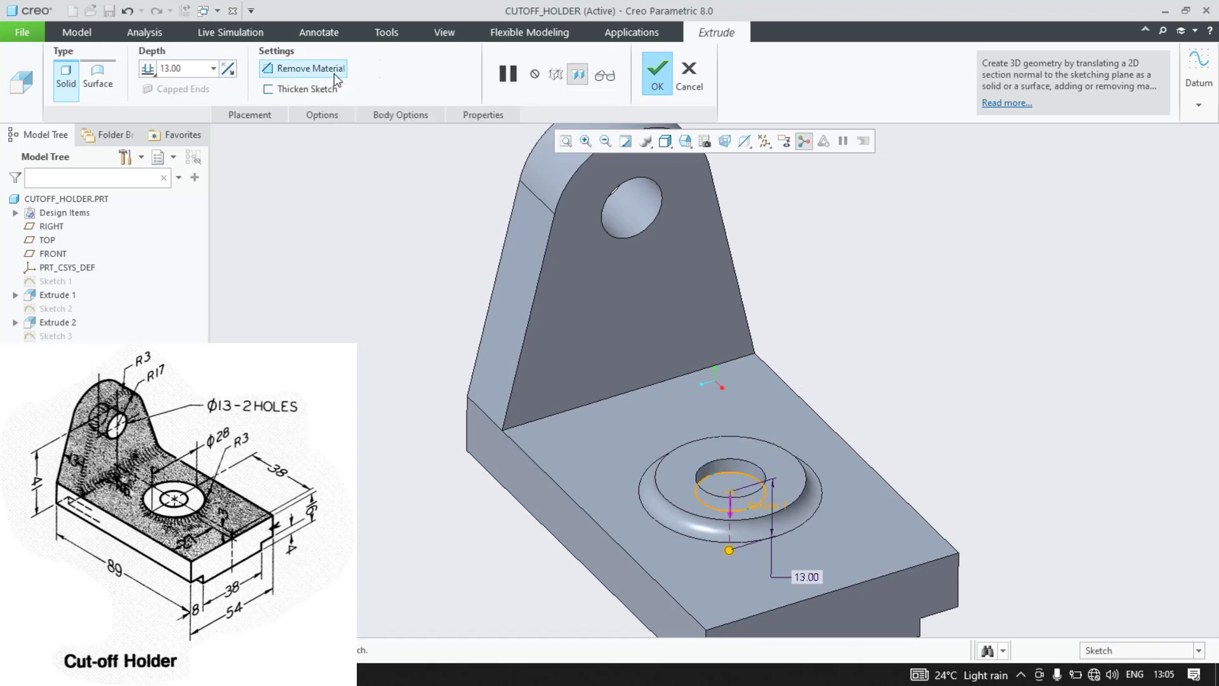
middle_click(334, 74)
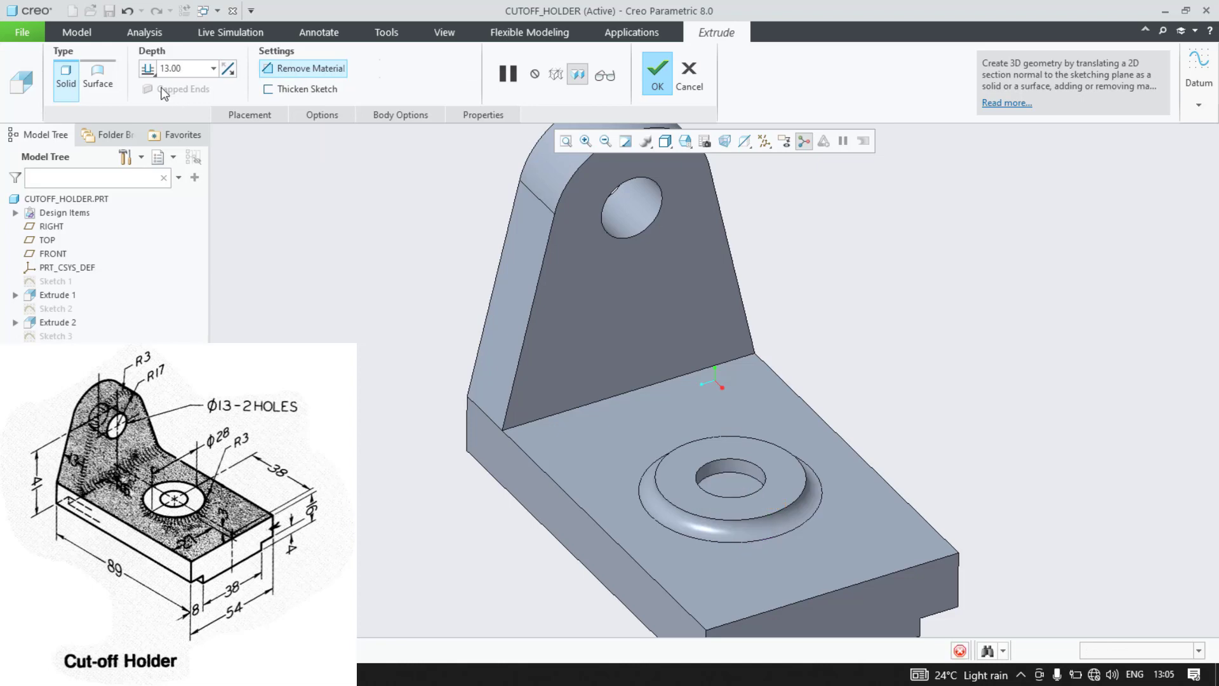
click(92, 30)
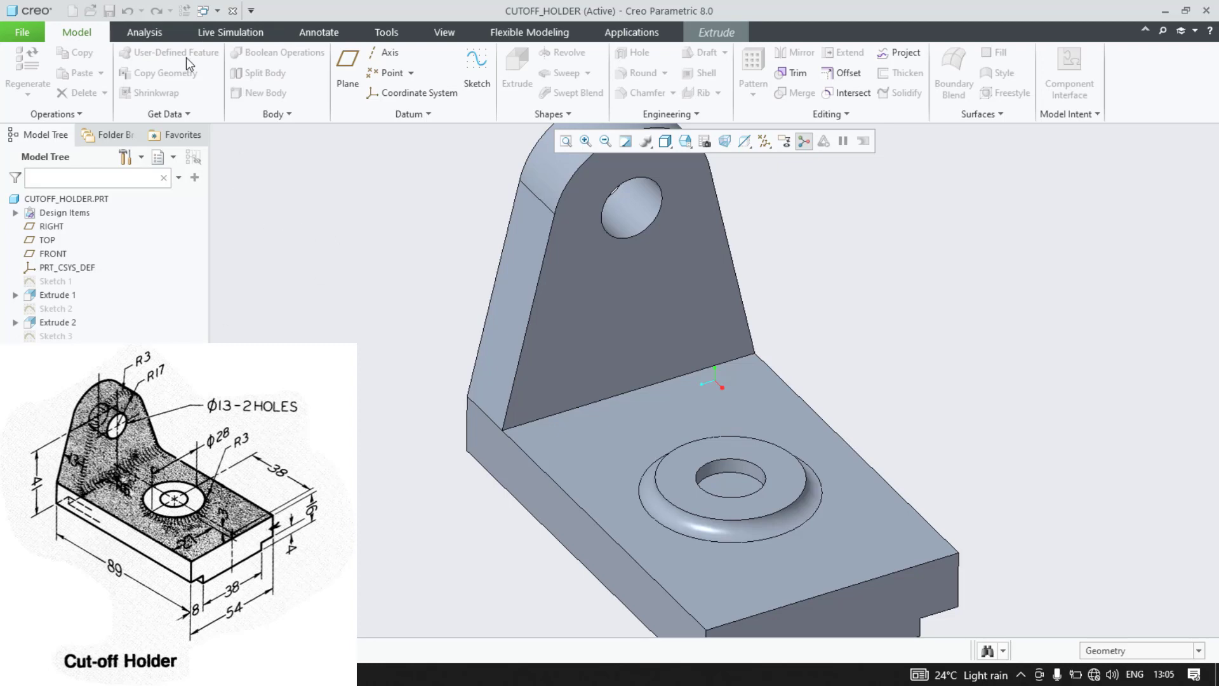
click(166, 41)
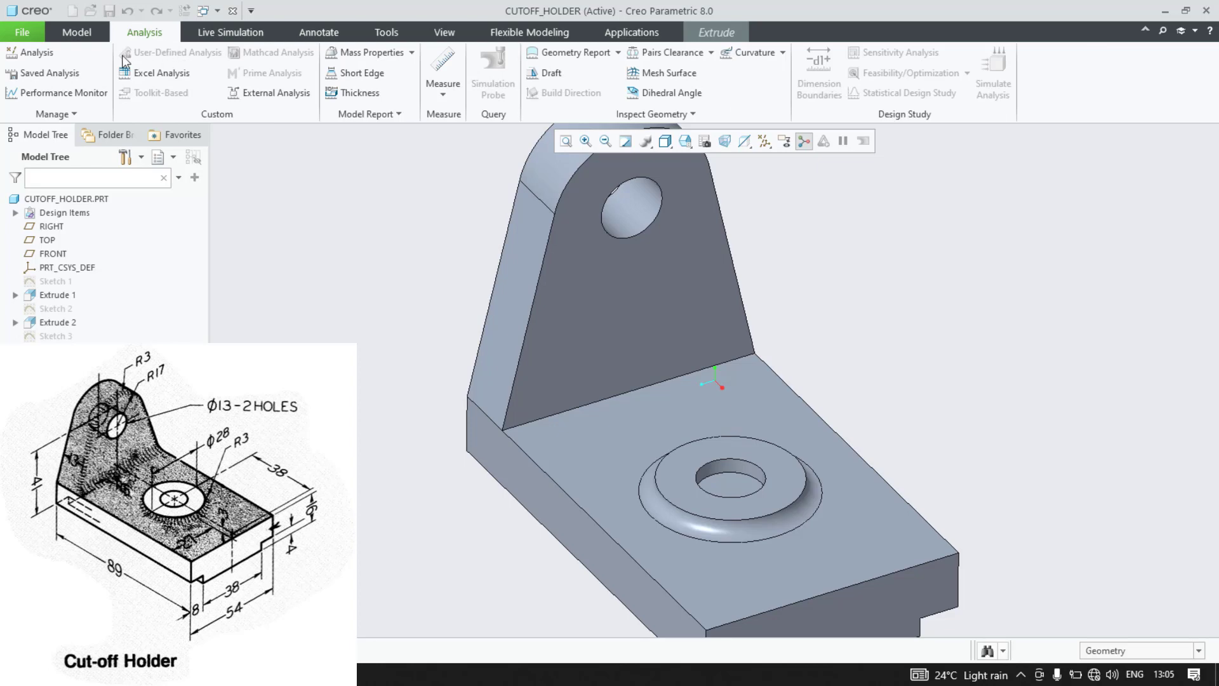
click(76, 37)
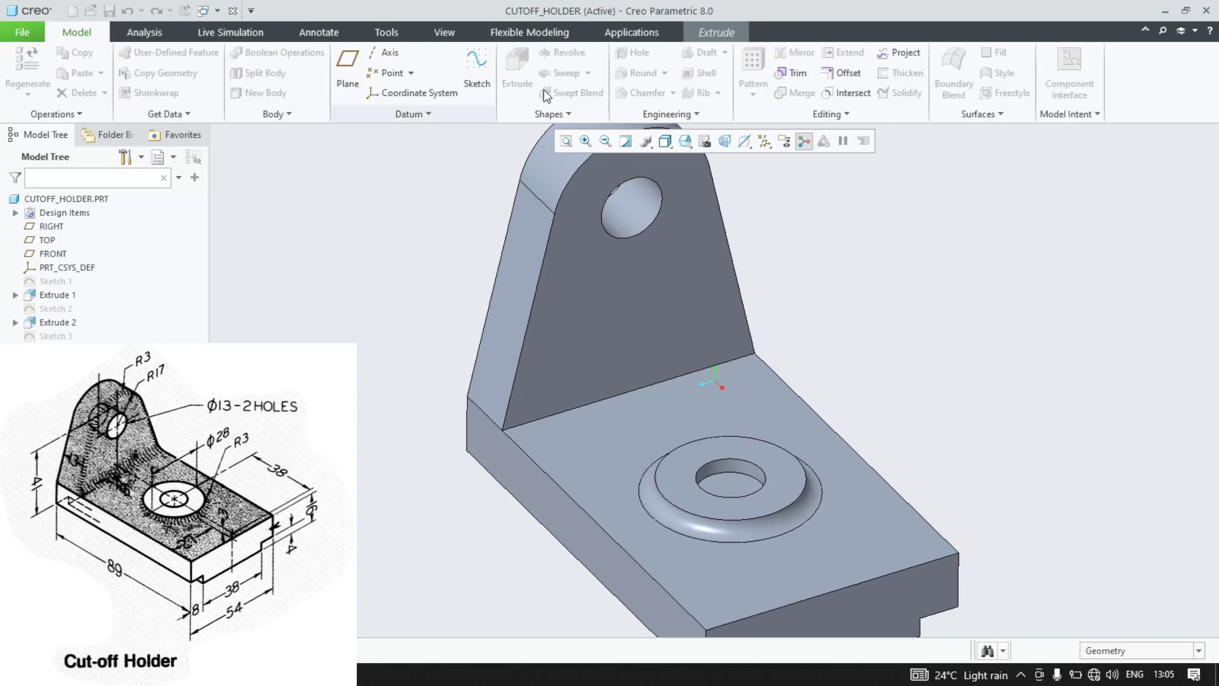
click(717, 33)
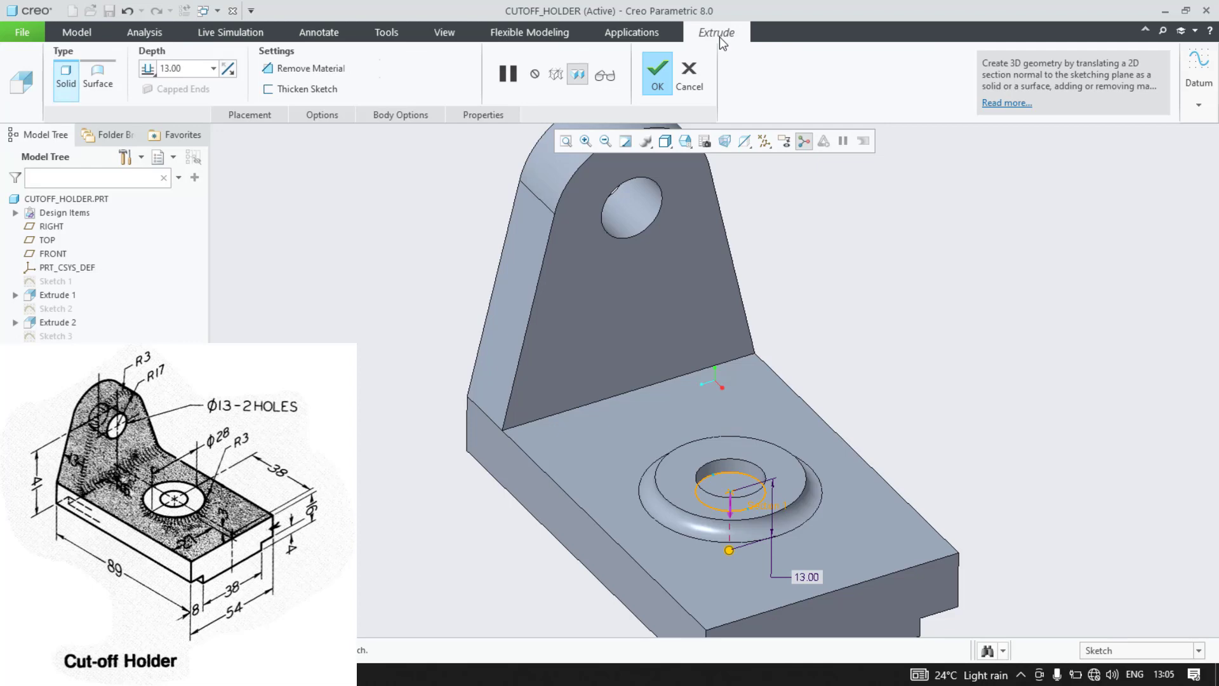
Step: Make the circle's extrusion remove material Through All so the boss hole is cut through the base, and complete the feature
click(284, 68)
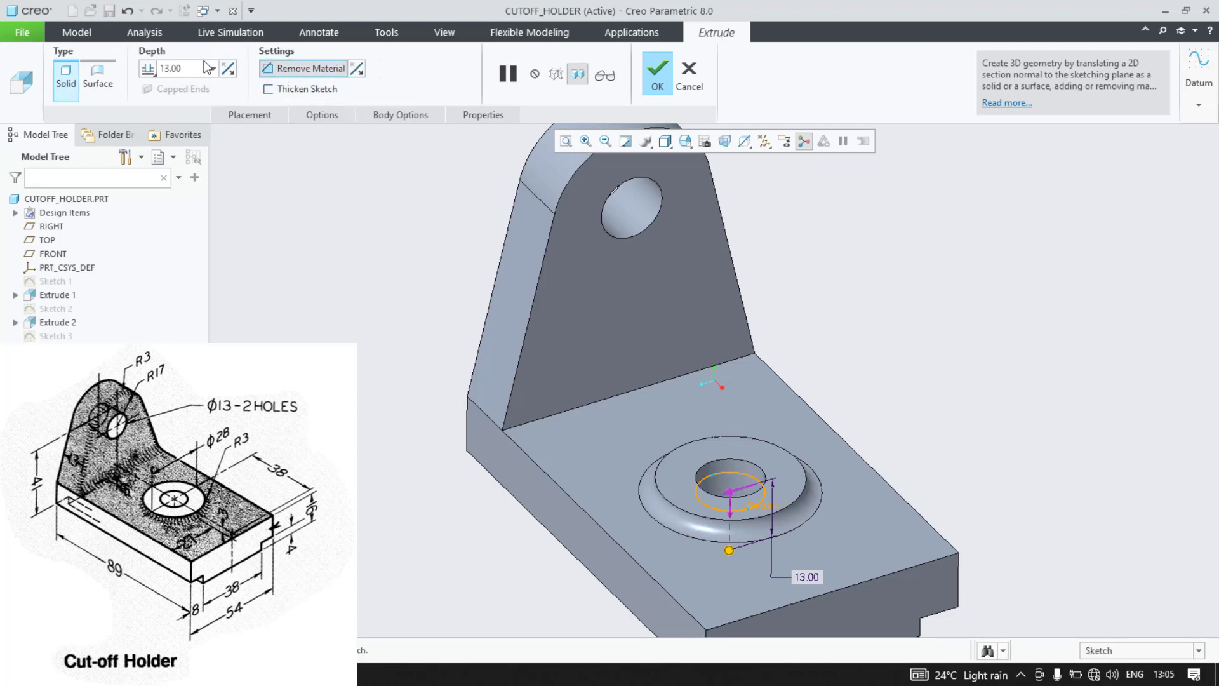
click(148, 68)
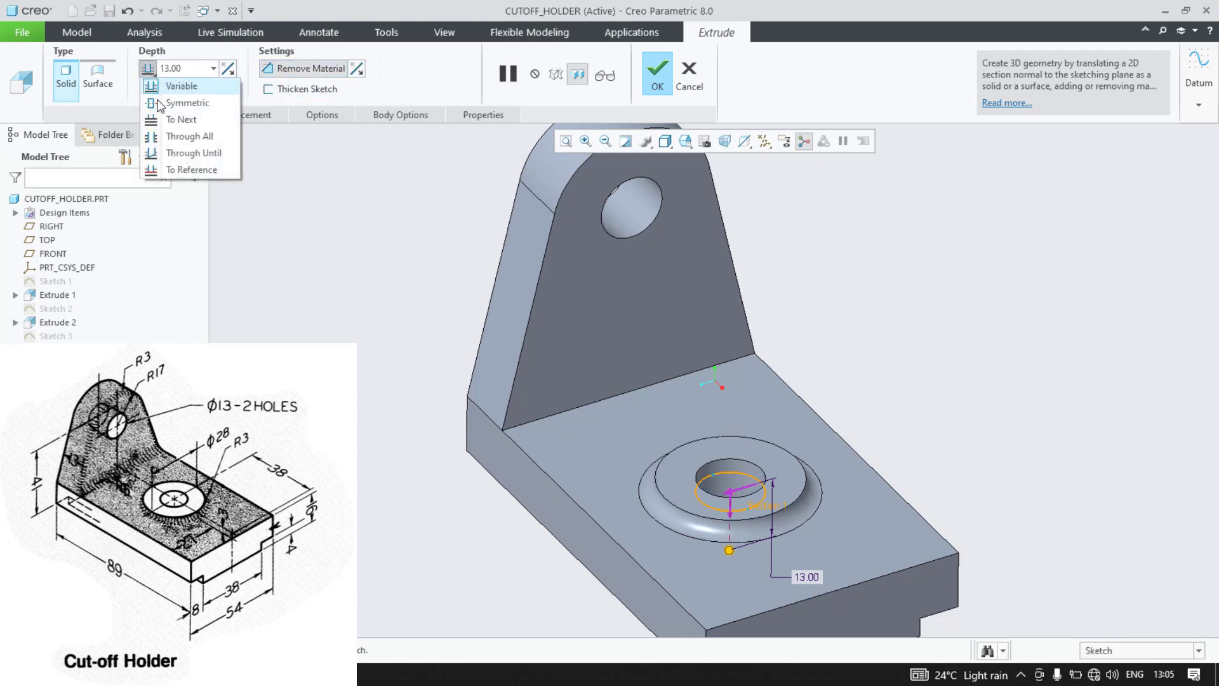
click(183, 137)
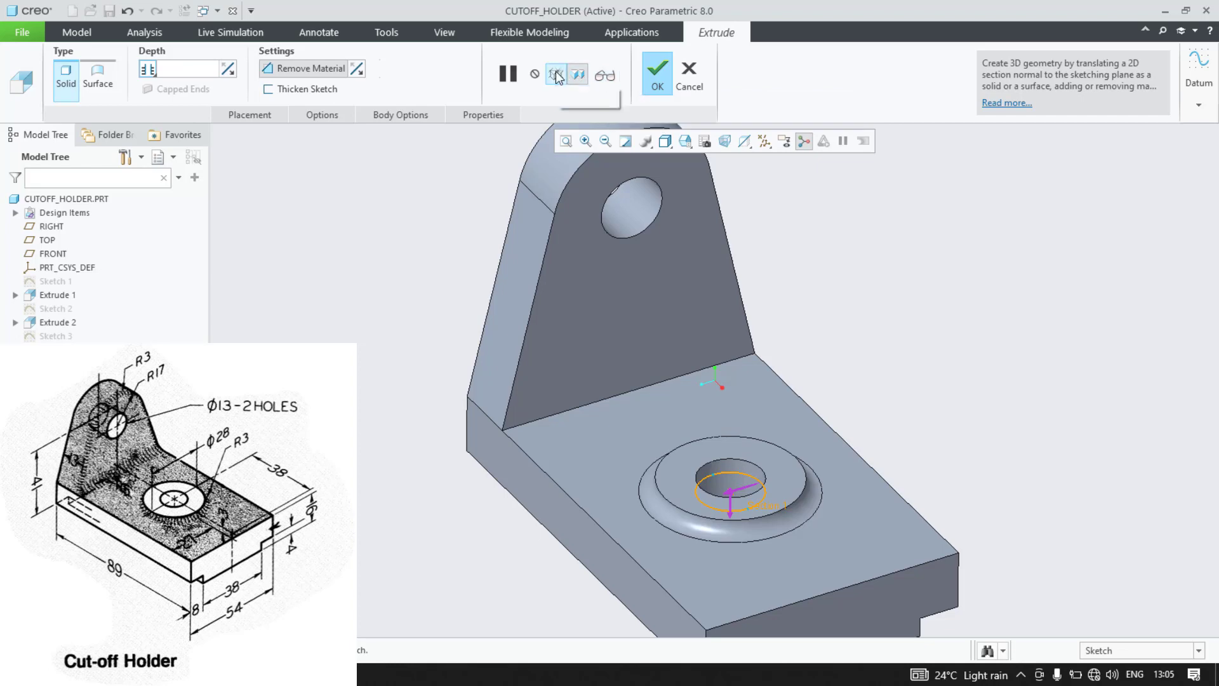
click(658, 73)
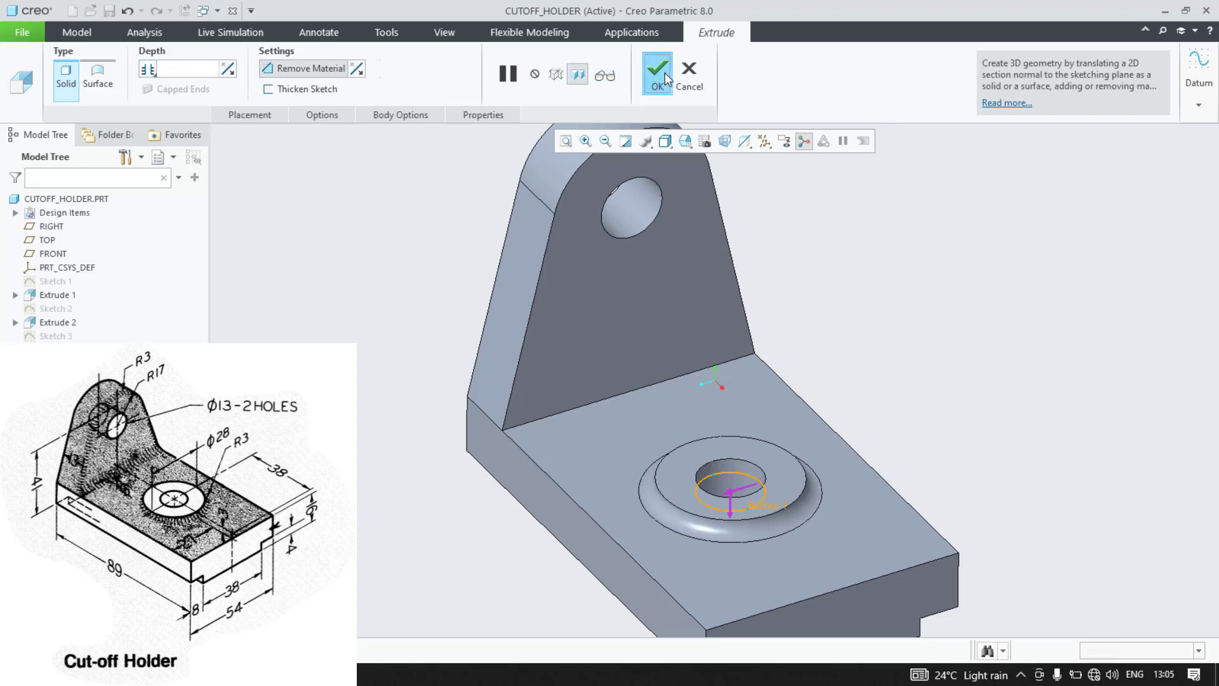
click(395, 315)
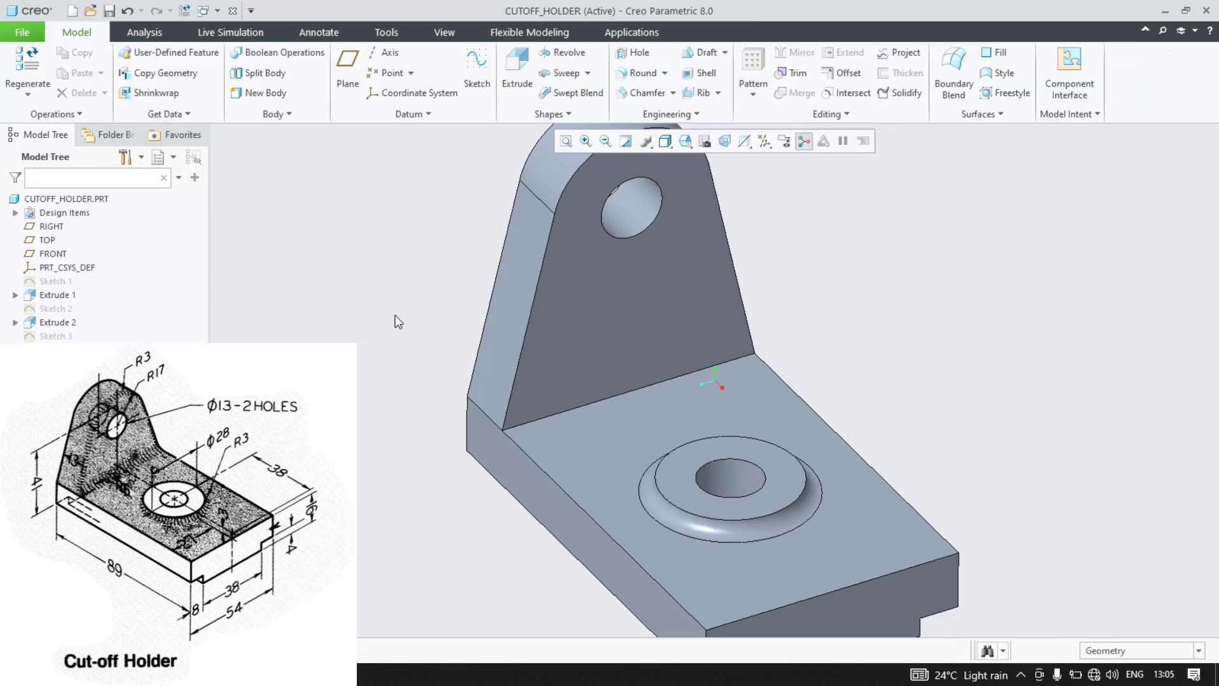
mouse_move(395, 315)
middle_down()
mouse_move(402, 394)
mouse_move(413, 288)
mouse_move(430, 280)
mouse_move(406, 301)
mouse_move(372, 299)
mouse_move(387, 315)
middle_up()
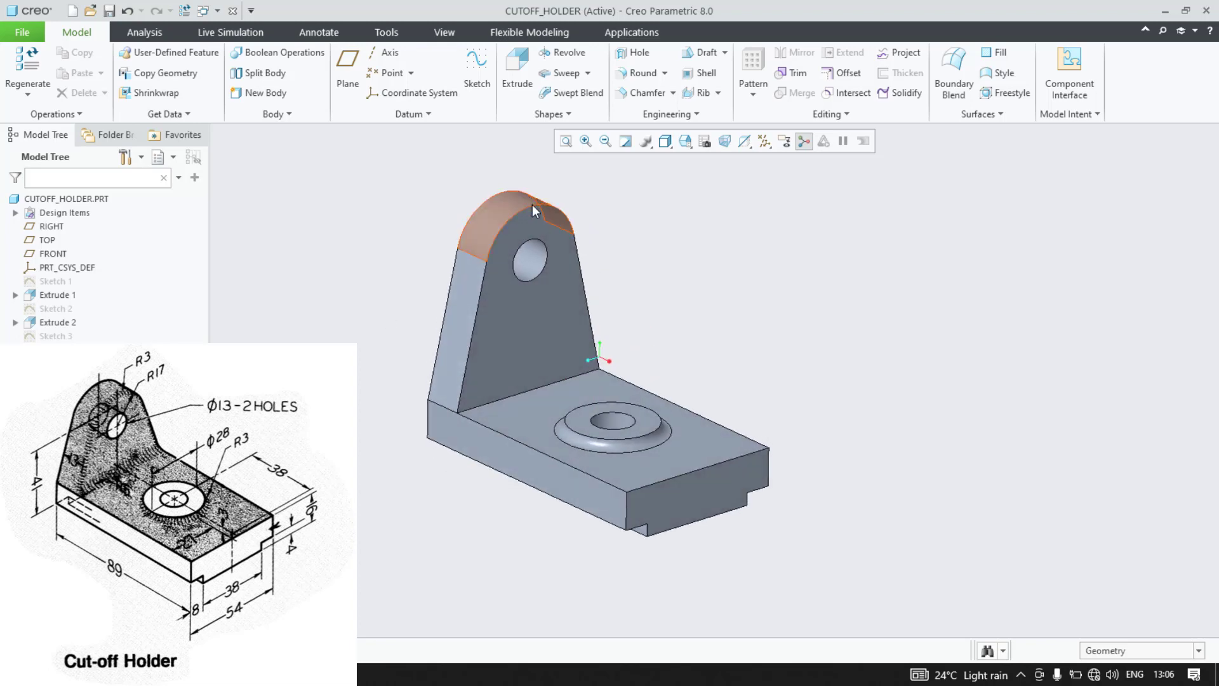
Step: Round the outer edge of the upright's front face, facing the boss, with a radius of 3
click(532, 207)
click(596, 222)
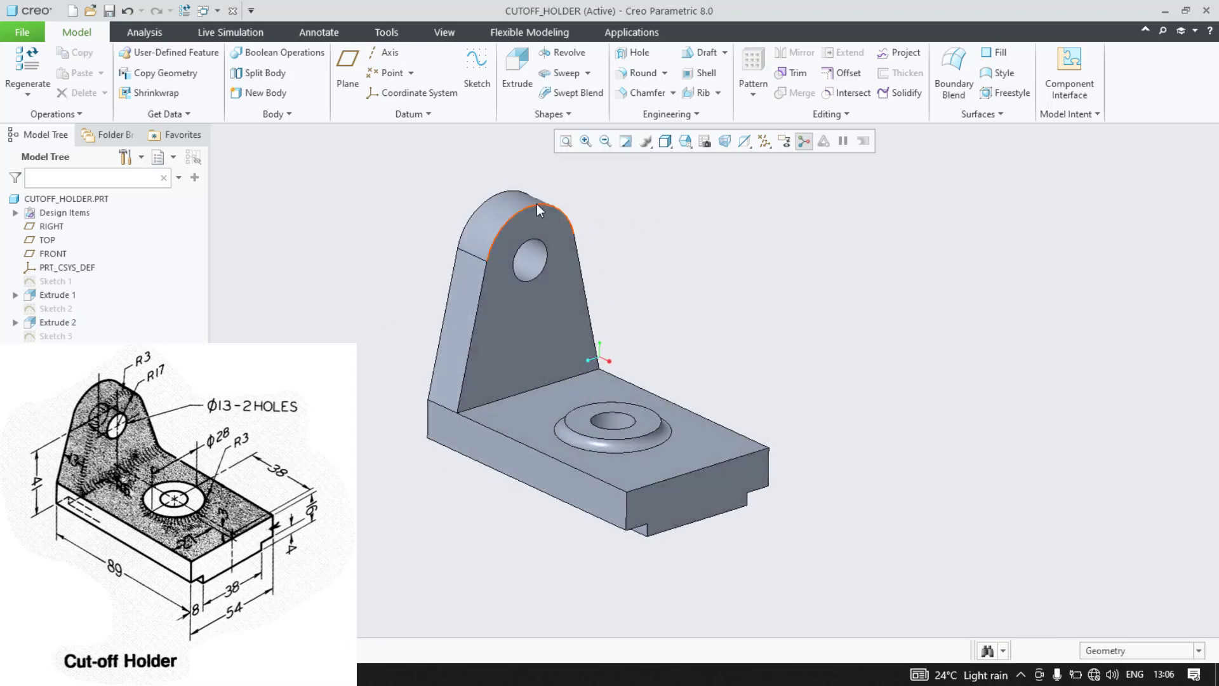
click(537, 209)
click(621, 134)
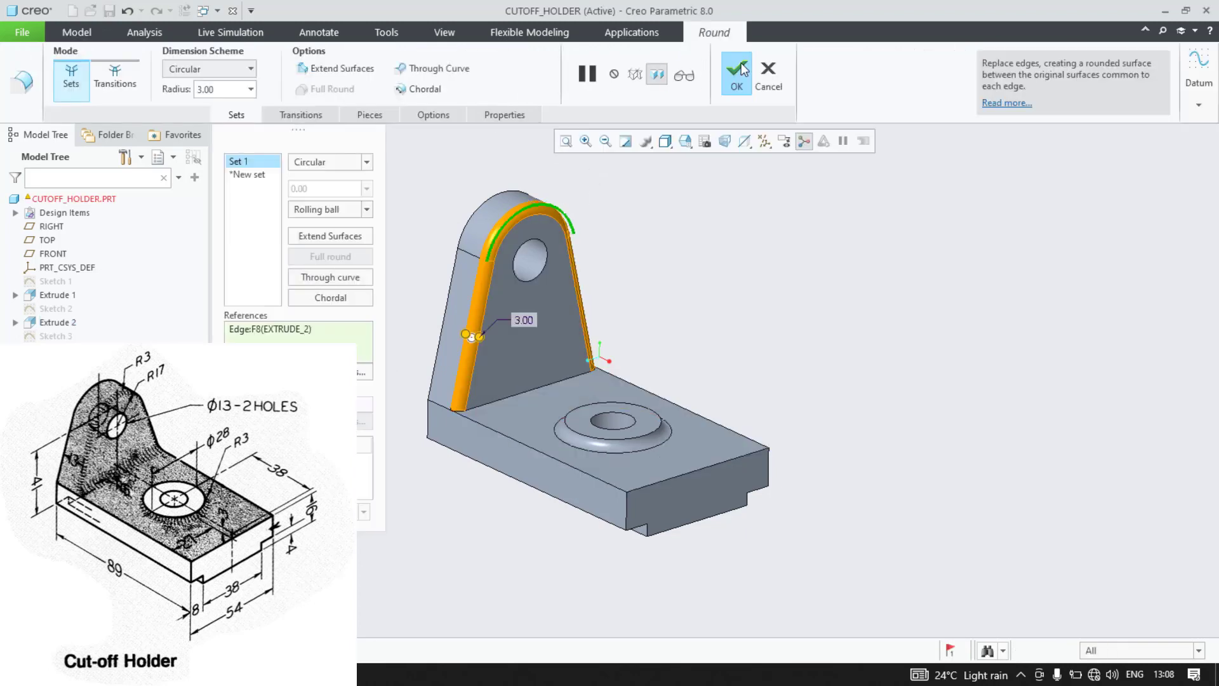
click(743, 70)
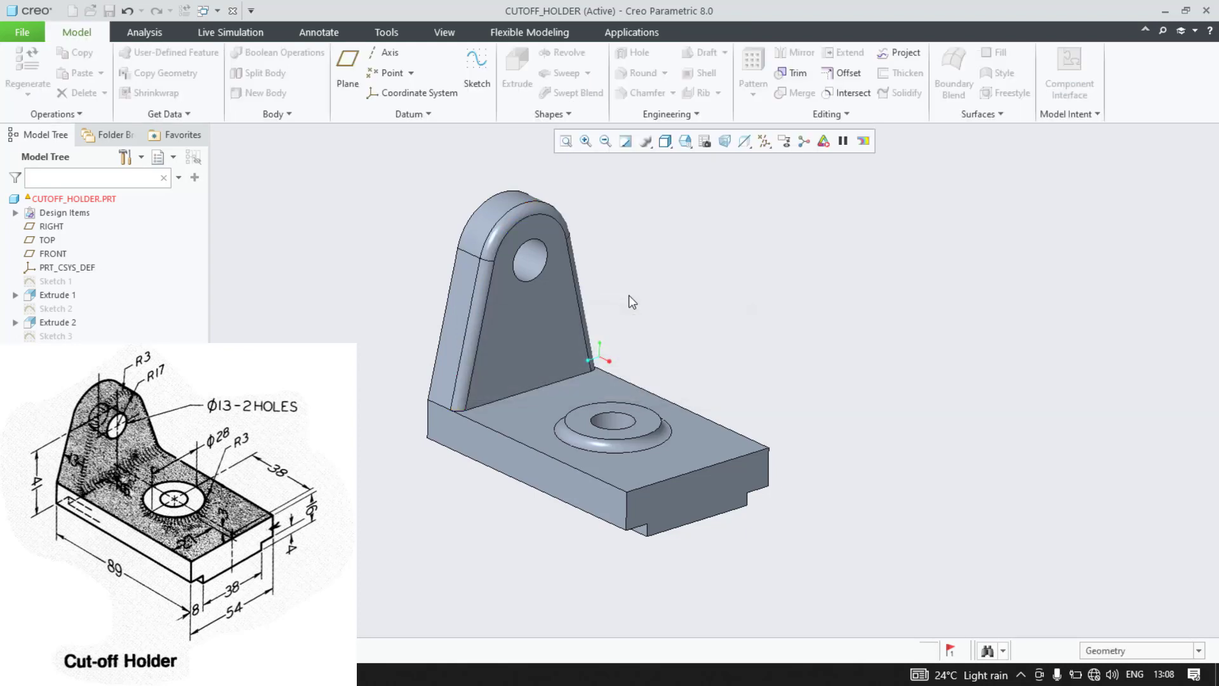
Step: Round the inside edge where the upright's front face meets the base with a radius of 3
click(494, 402)
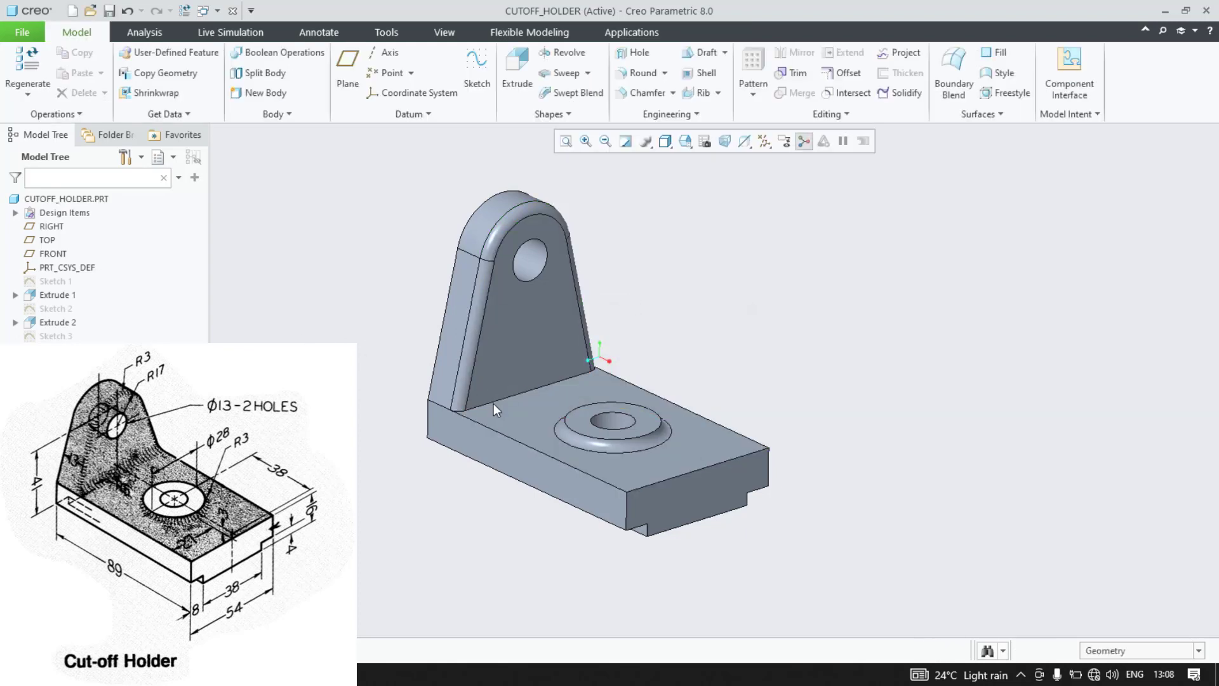
click(572, 336)
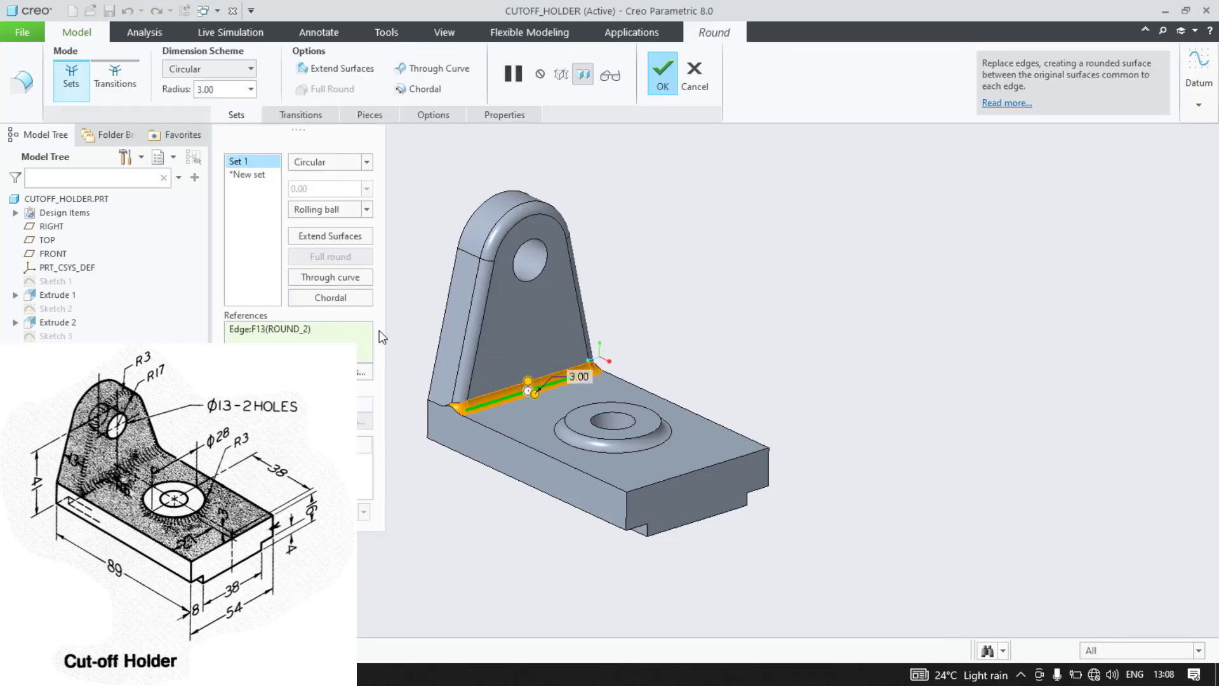
click(667, 93)
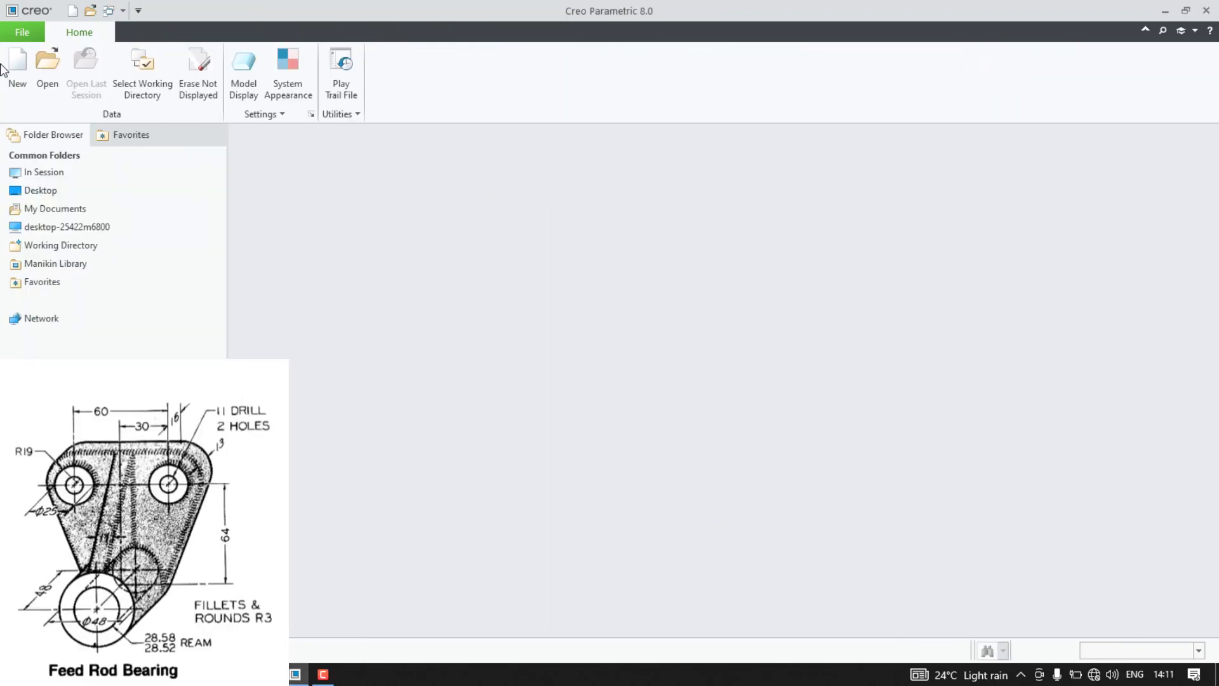
Step: Create a new solid part named Feed_rod_bearing using the default template
click(17, 73)
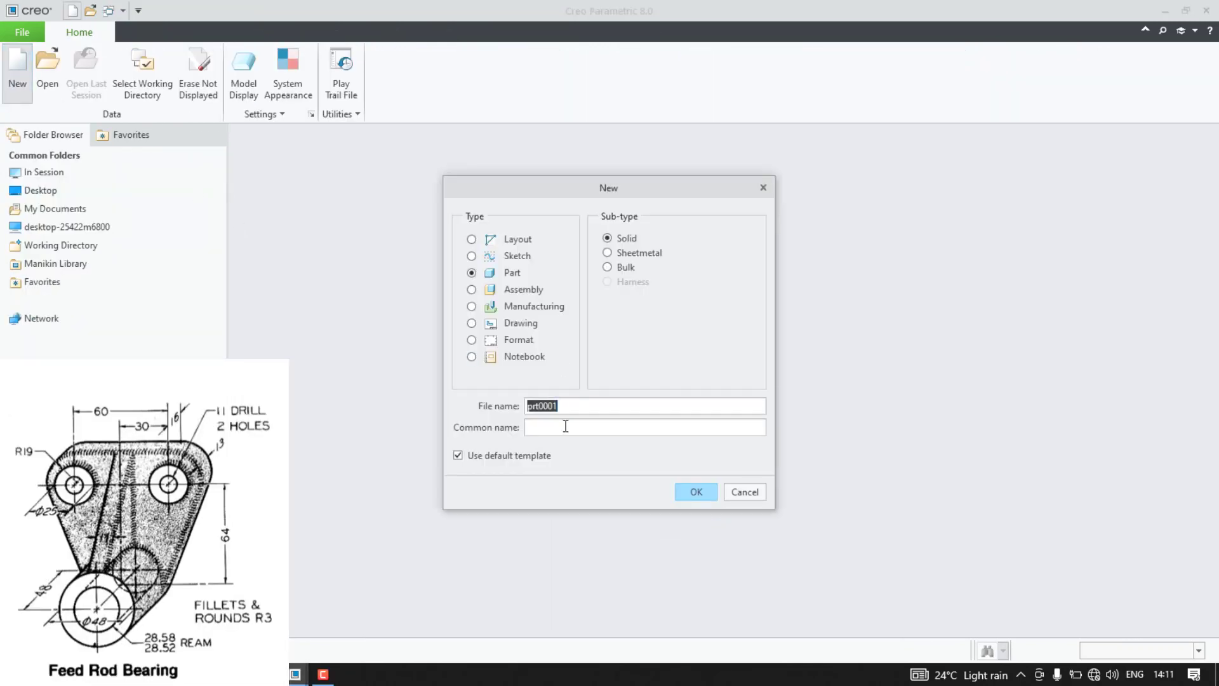
text(Feed_rod_bearing)
click(700, 496)
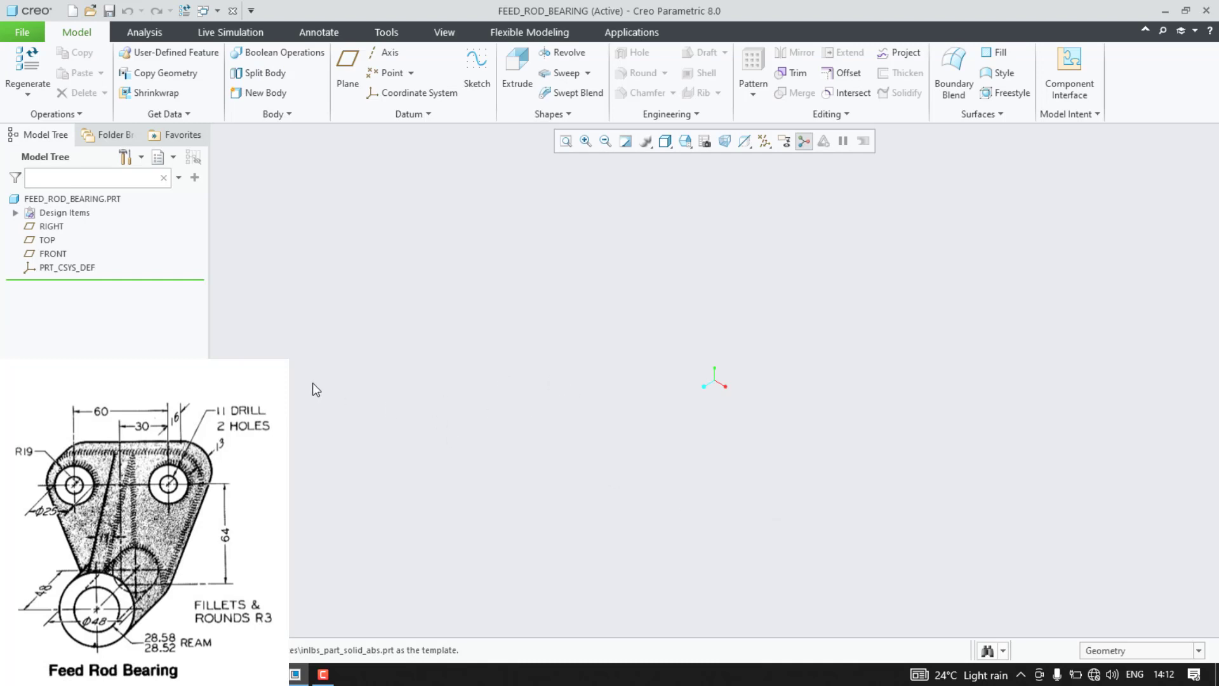
Step: Show the datum planes and coordinate system, and start a sketch on the FRONT plane
click(767, 145)
click(769, 159)
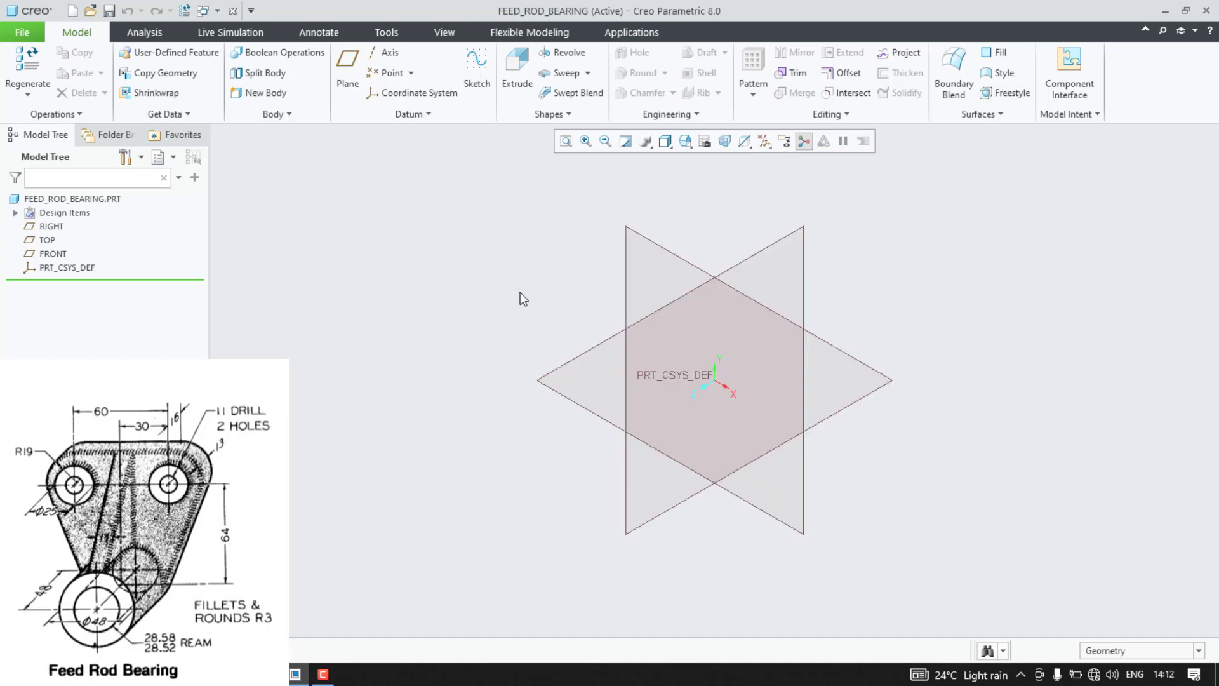
click(665, 253)
click(673, 178)
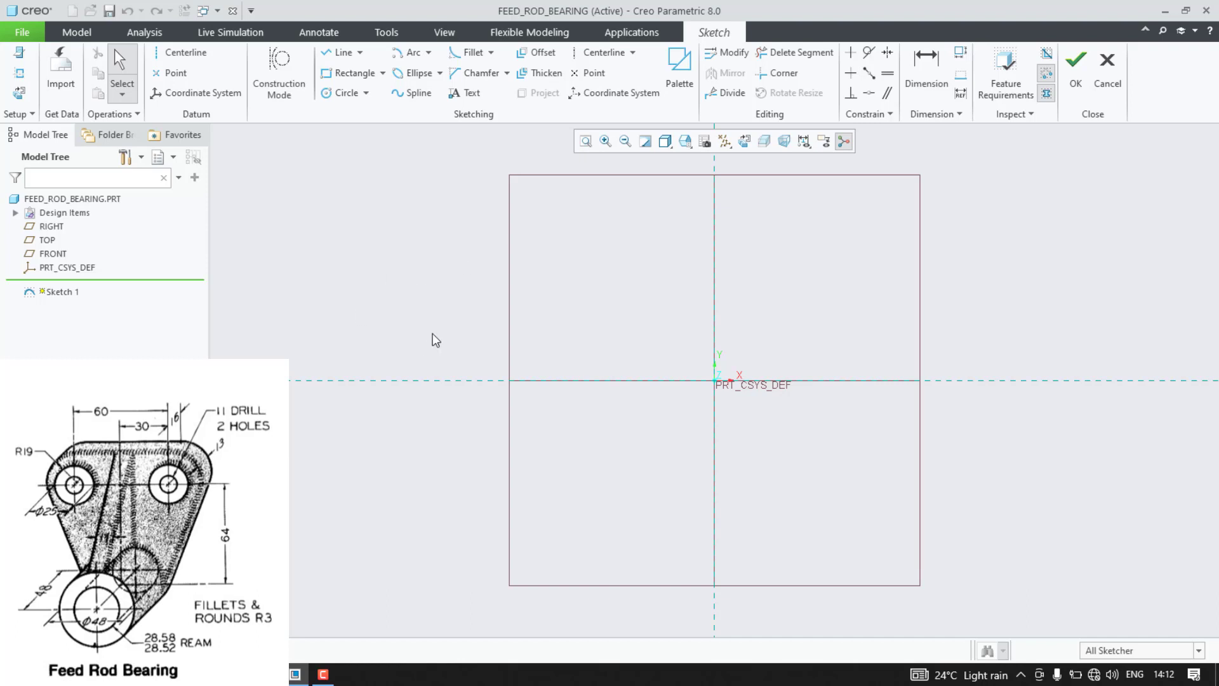
Step: Sketch a circle about 137 in diameter at the origin and another about 110 in diameter, centred about 116 right and 342 above it
click(328, 94)
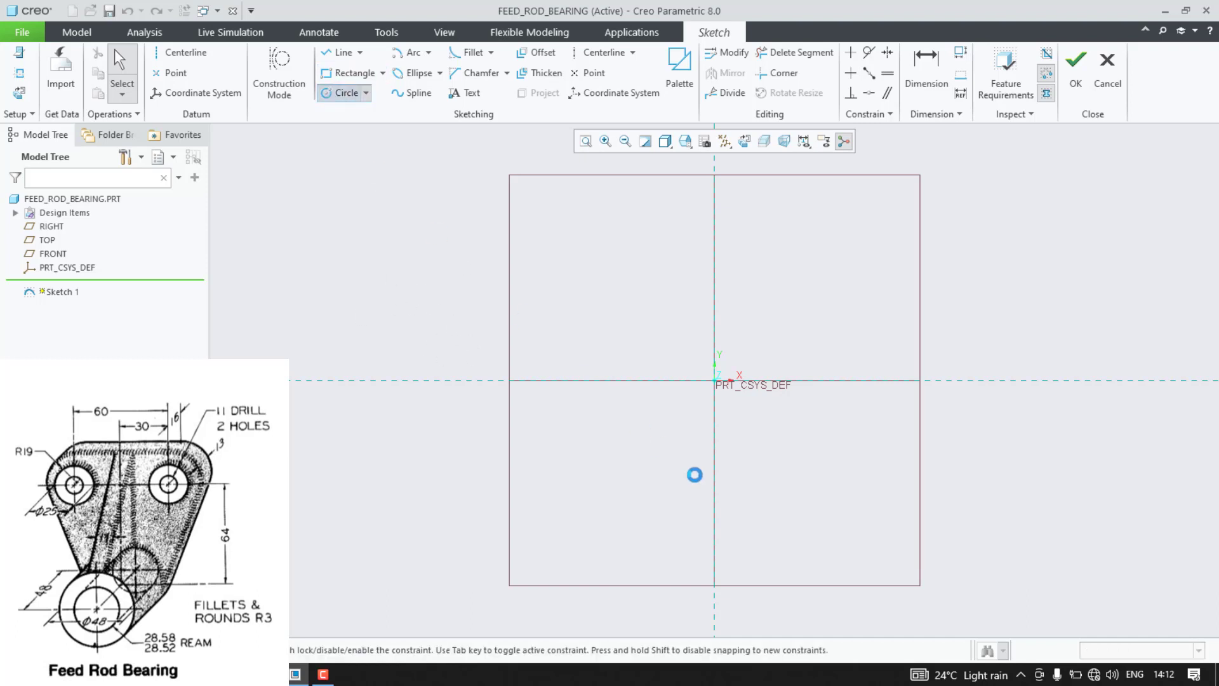
click(714, 381)
click(755, 425)
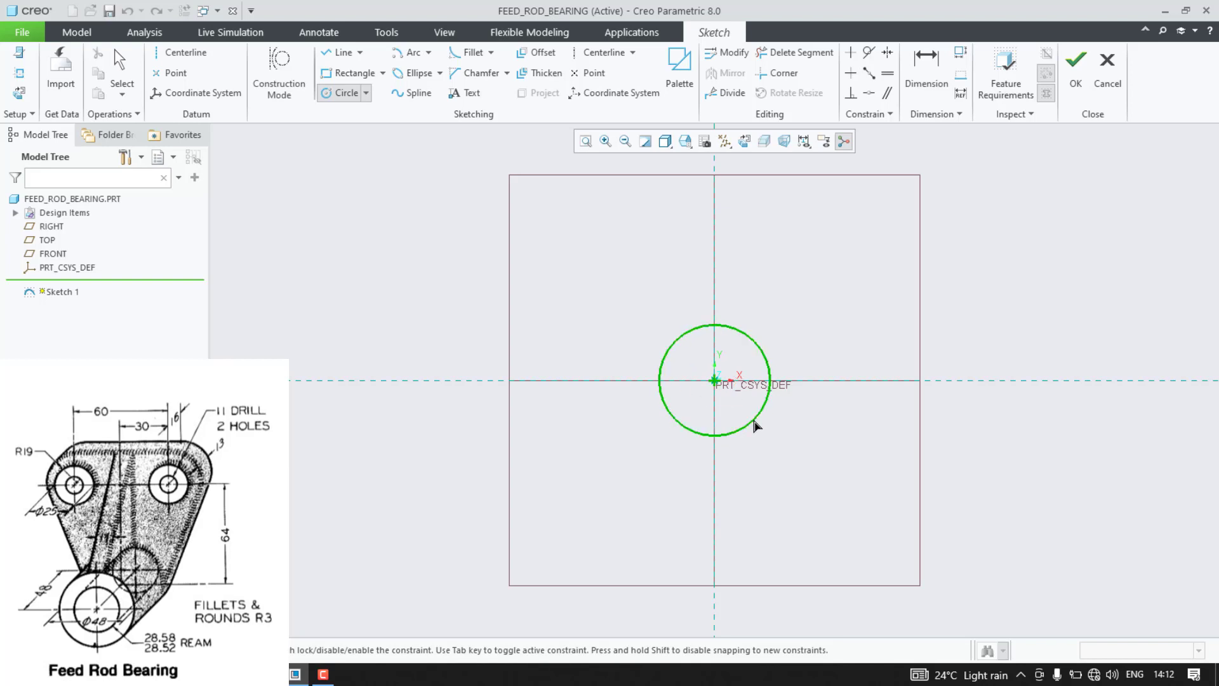
mouse_move(819, 188)
shift+middle_down()
mouse_move(815, 449)
mouse_move(820, 381)
shift+middle_up()
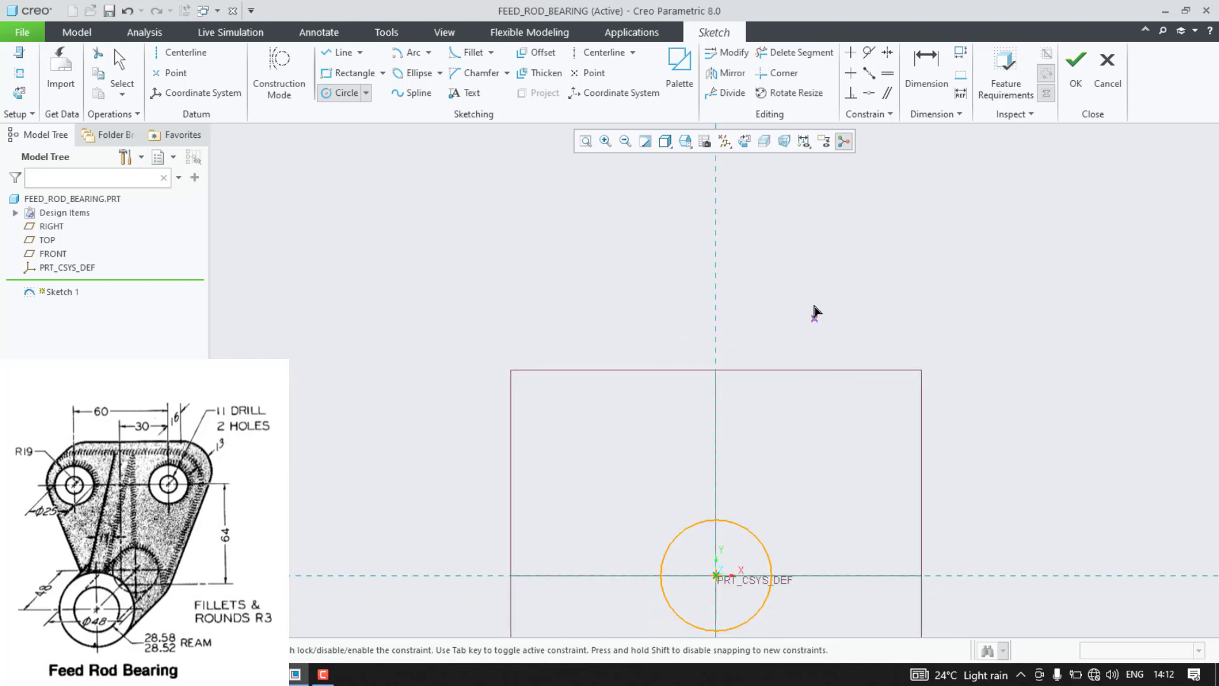
click(810, 299)
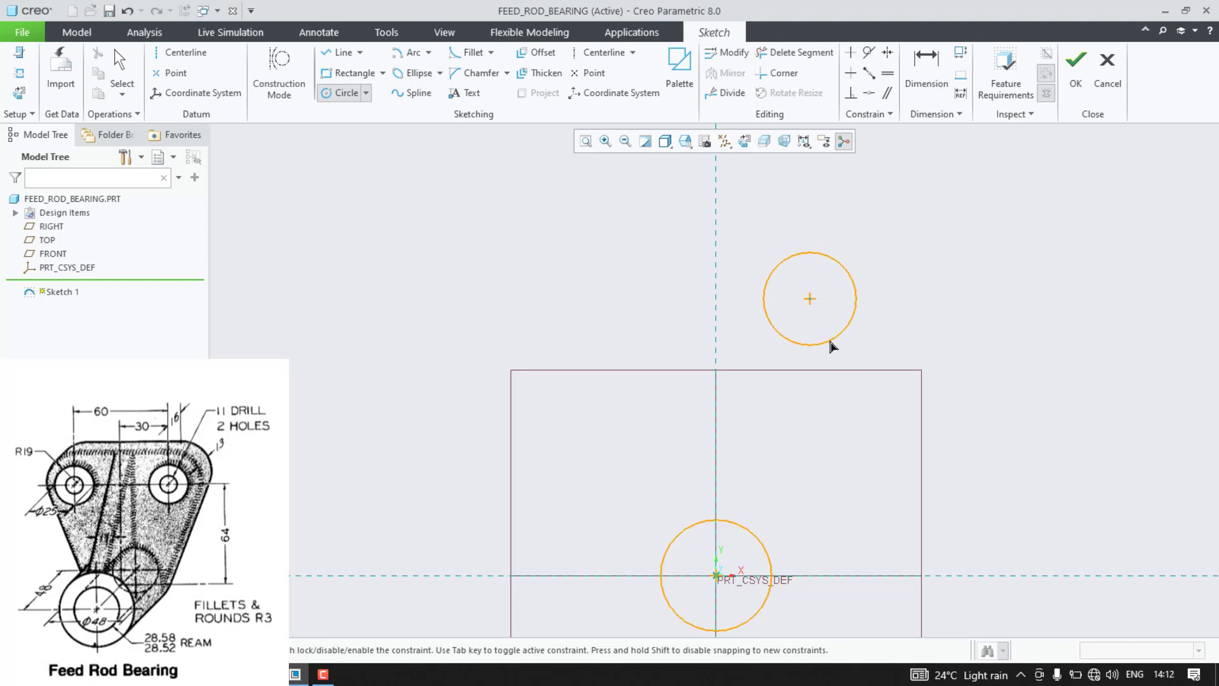
click(831, 341)
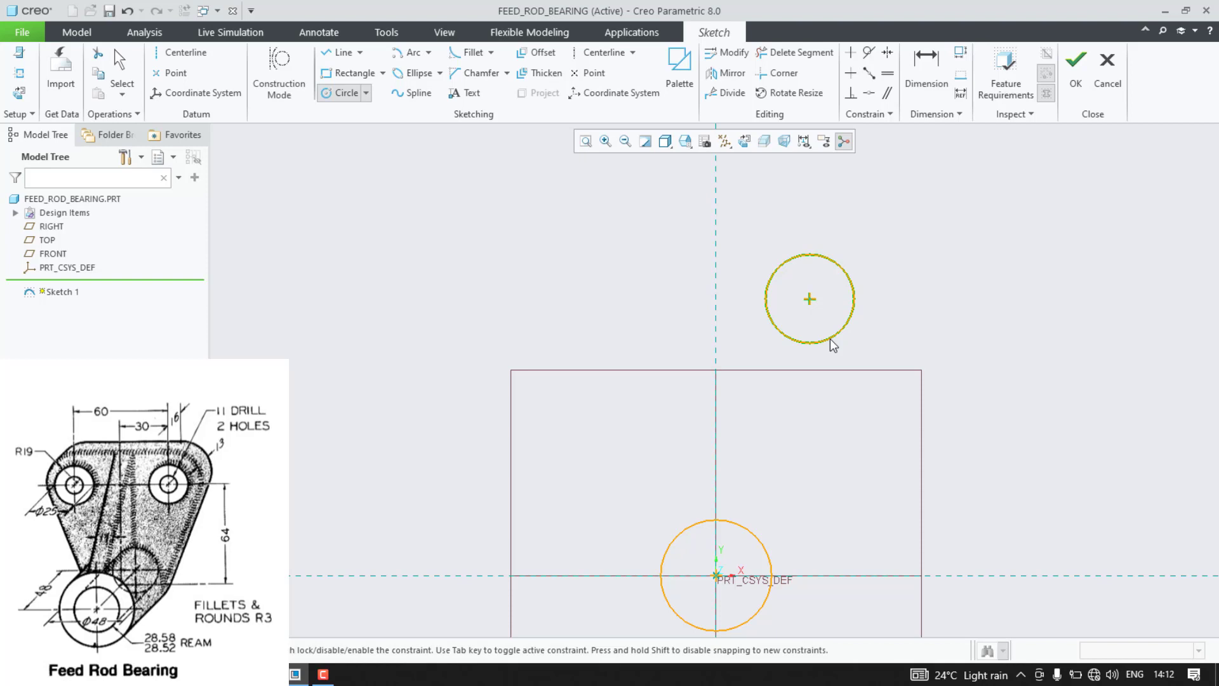
middle_click(824, 342)
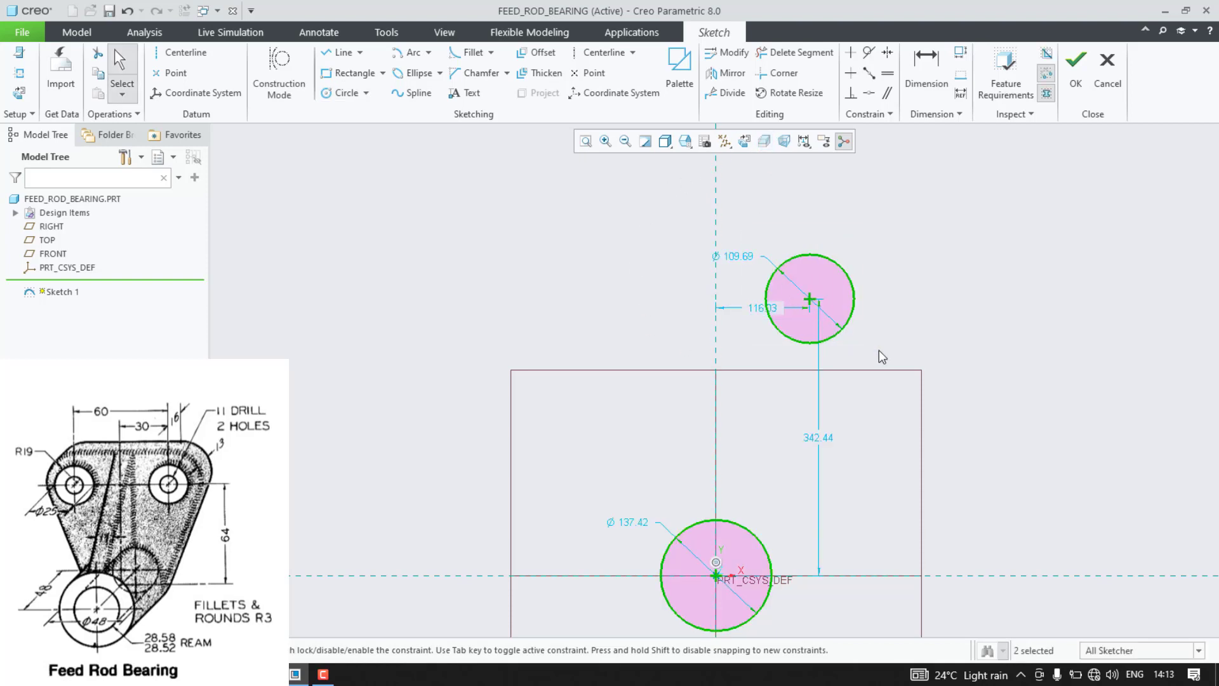
Step: Mirror the upper circle about the vertical reference line
drag(879, 350, 876, 347)
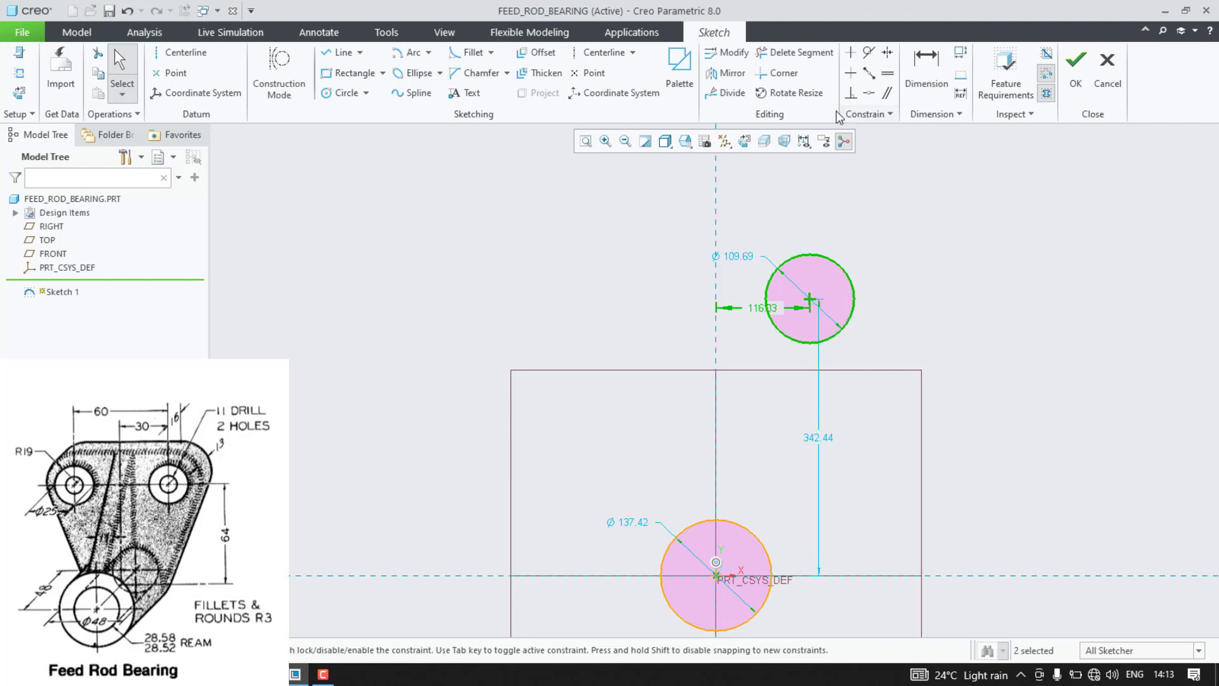
click(729, 73)
click(716, 219)
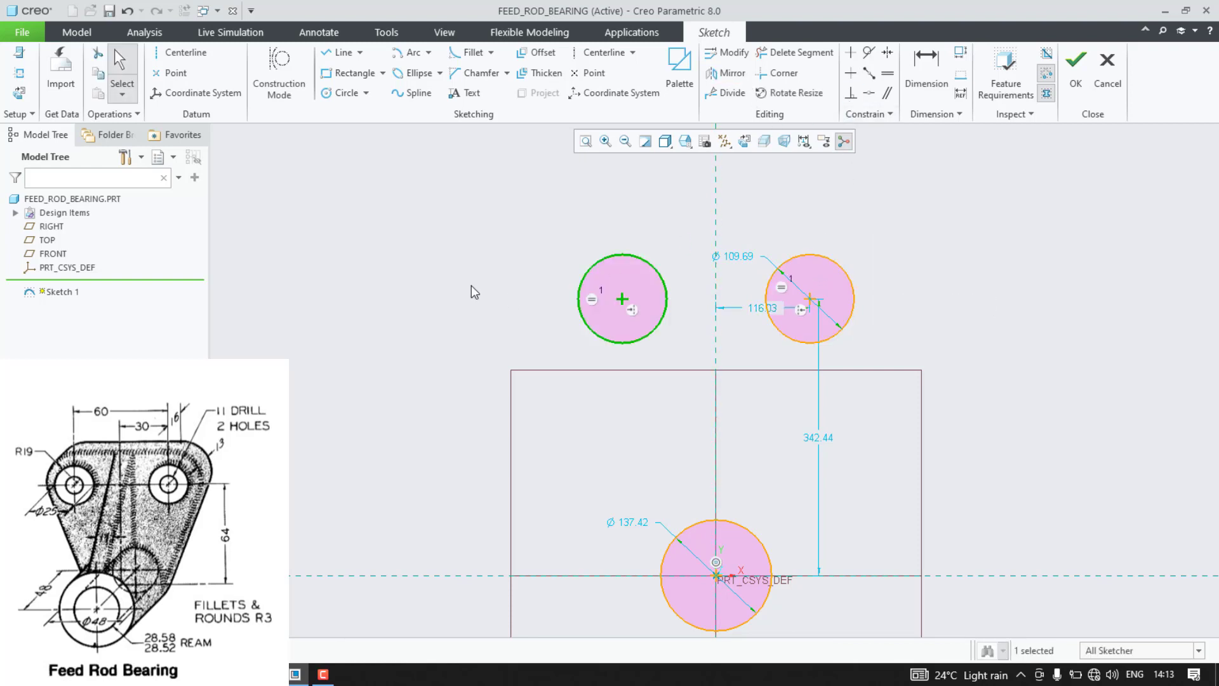
Step: Connect the three circles with tangent lines along the outer left side, the outer right side and across the top
click(360, 52)
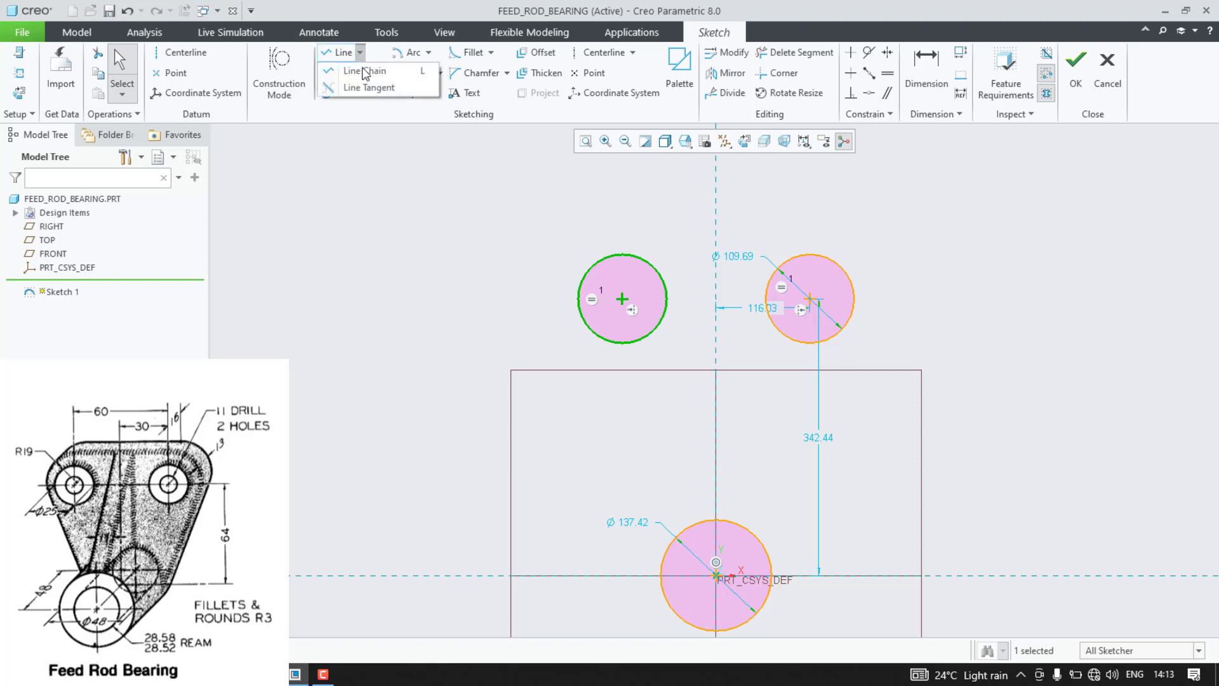
click(367, 87)
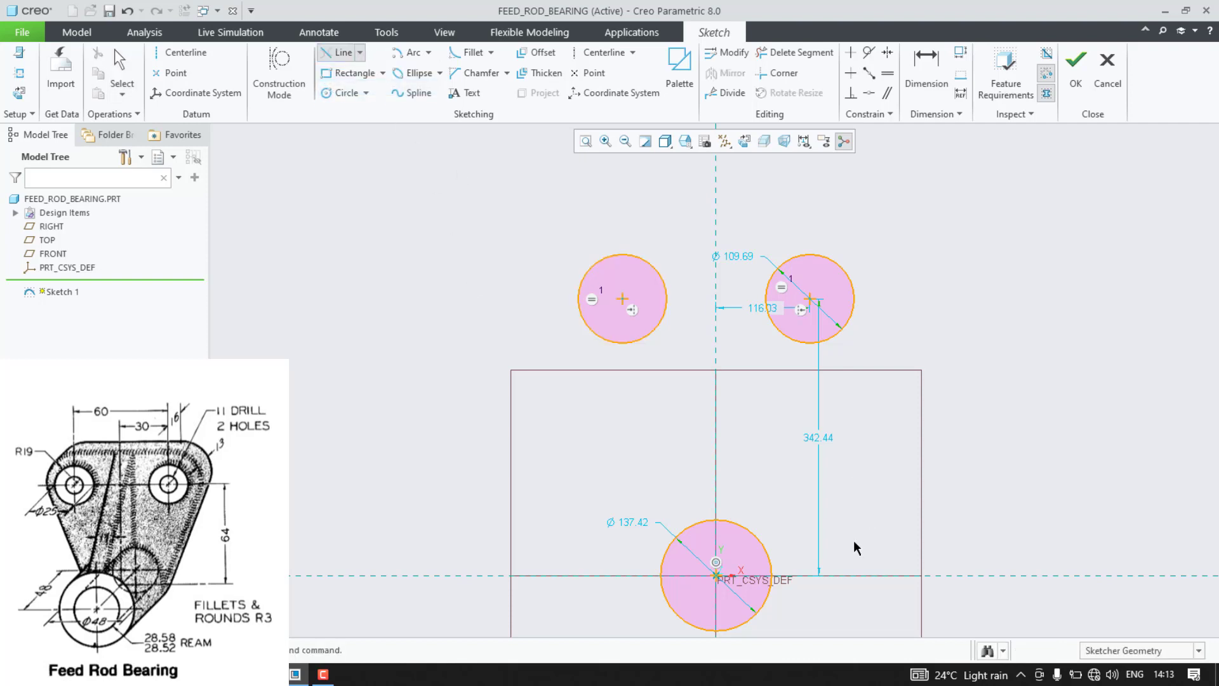
click(765, 603)
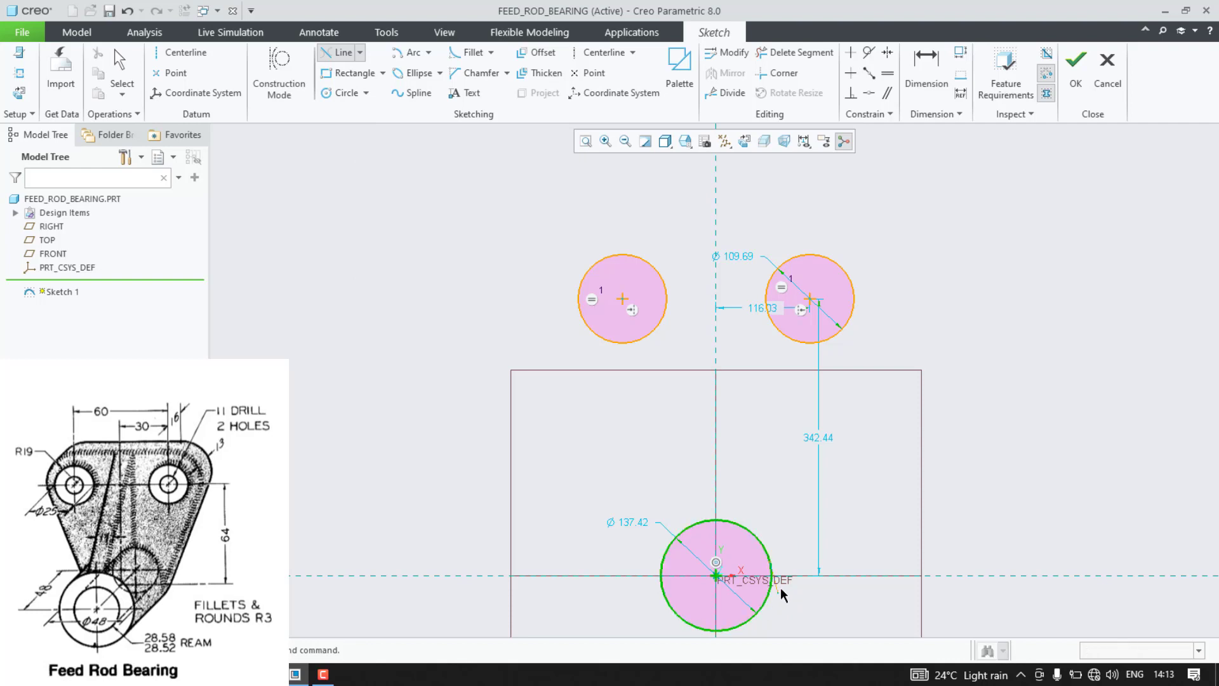
click(580, 310)
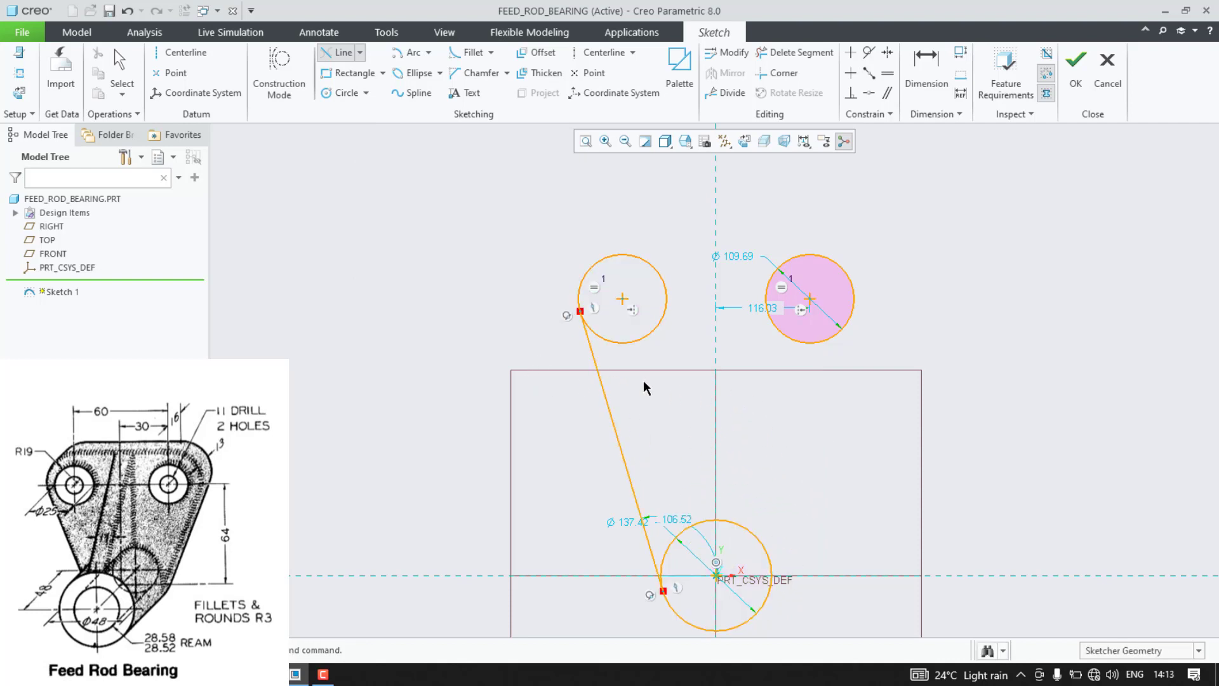
click(855, 311)
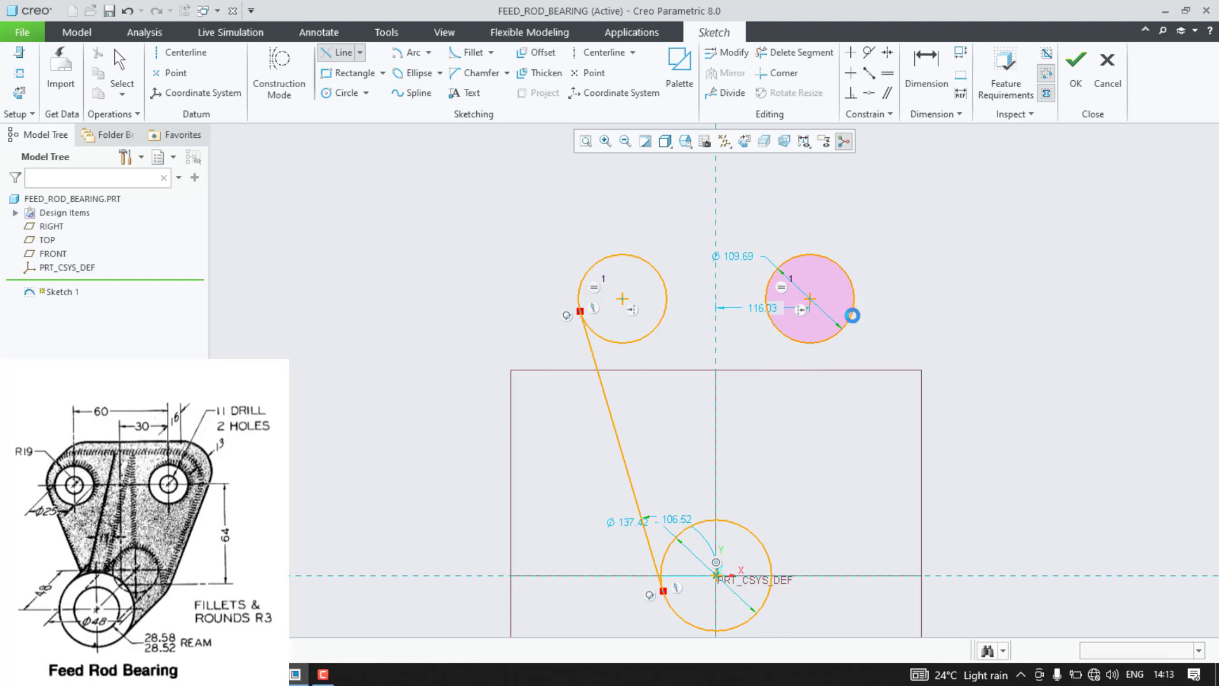
click(757, 611)
click(812, 256)
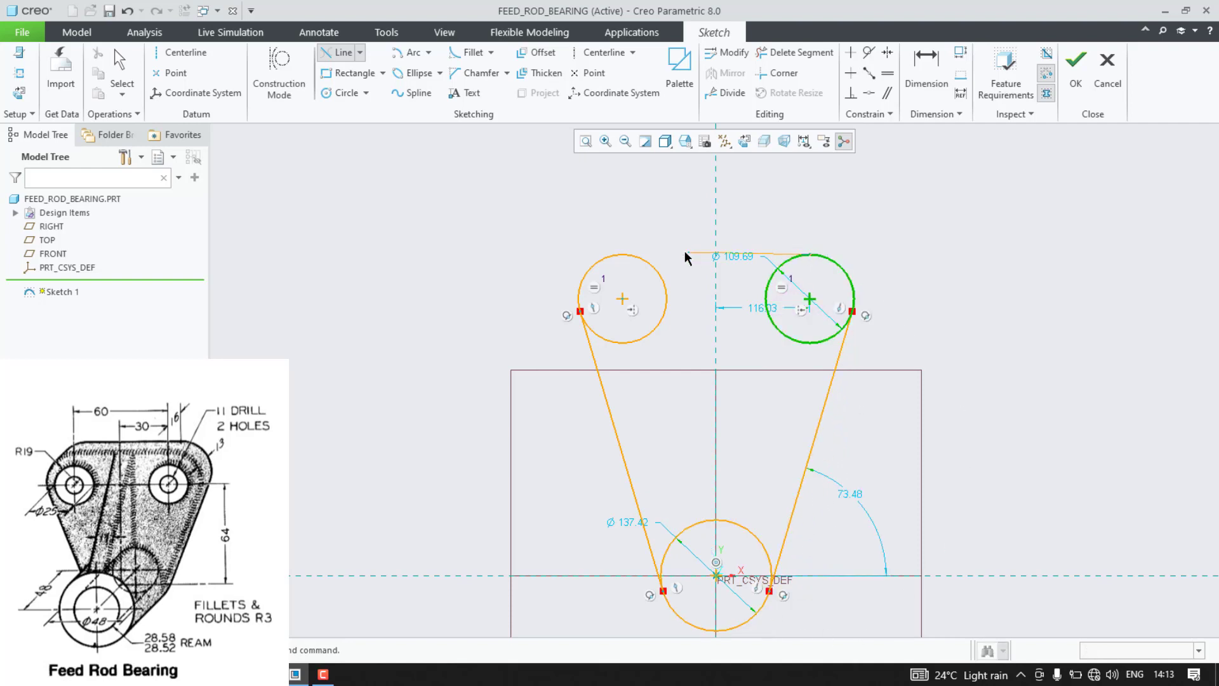
click(616, 255)
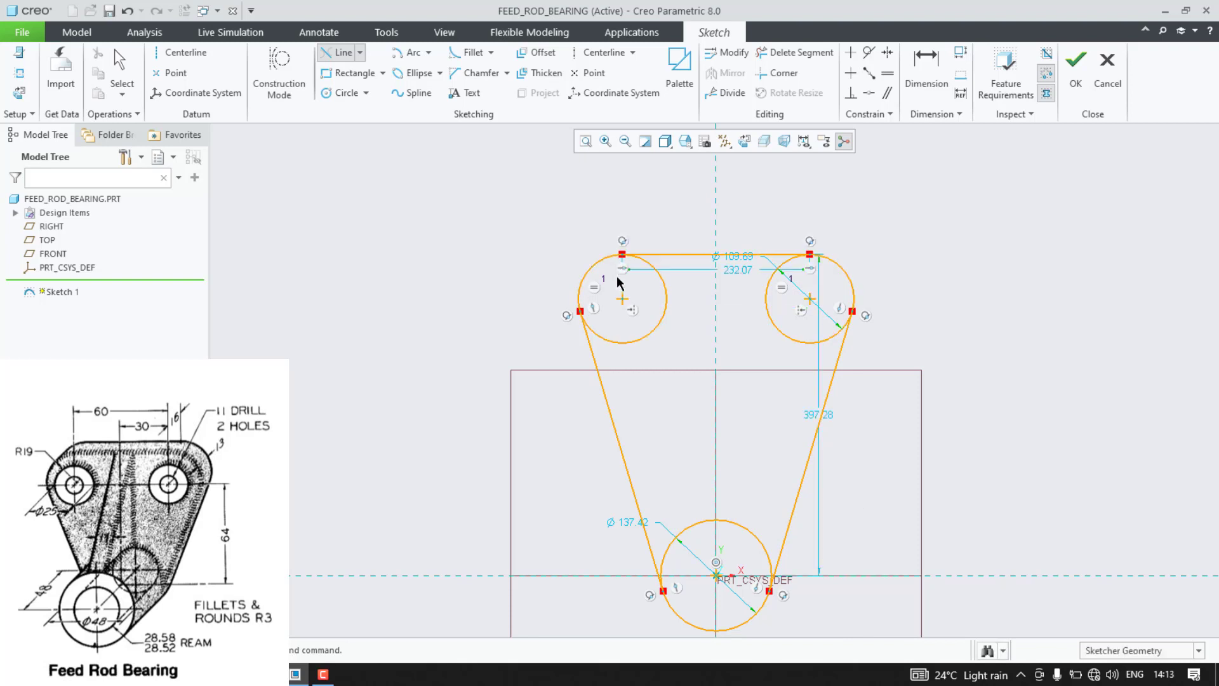
middle_click(646, 379)
Step: Dimension the radius of the circle at the origin and set it to 48
key(d)
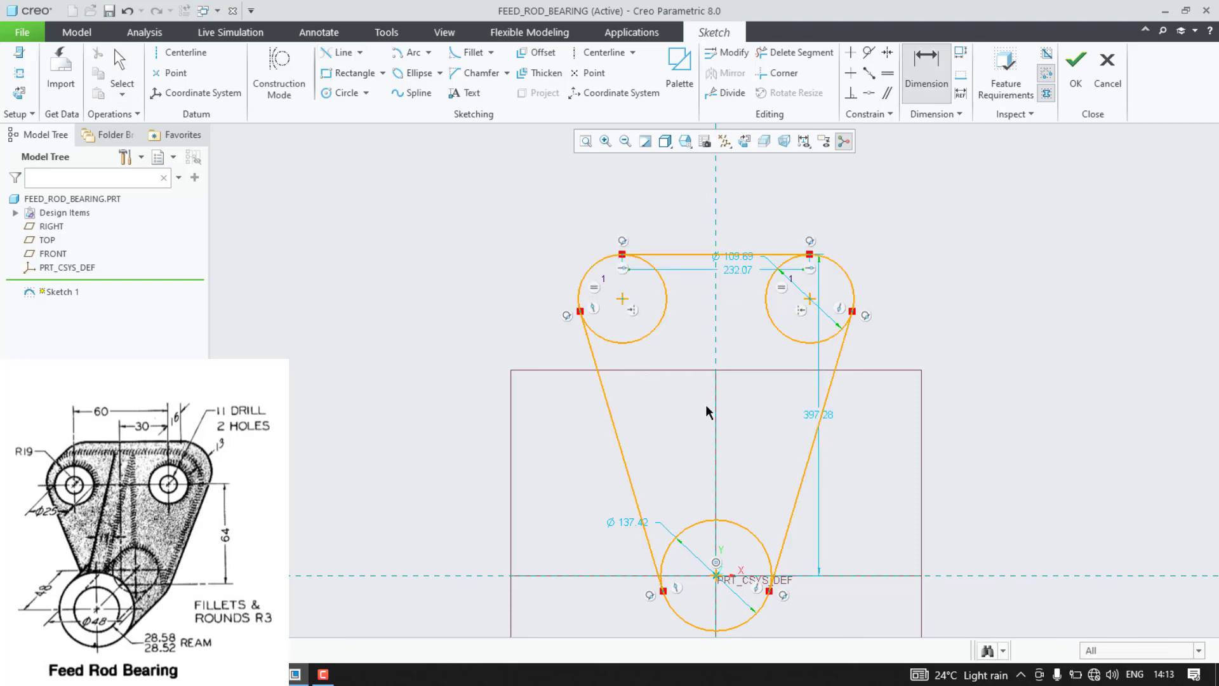
click(762, 545)
middle_click(869, 589)
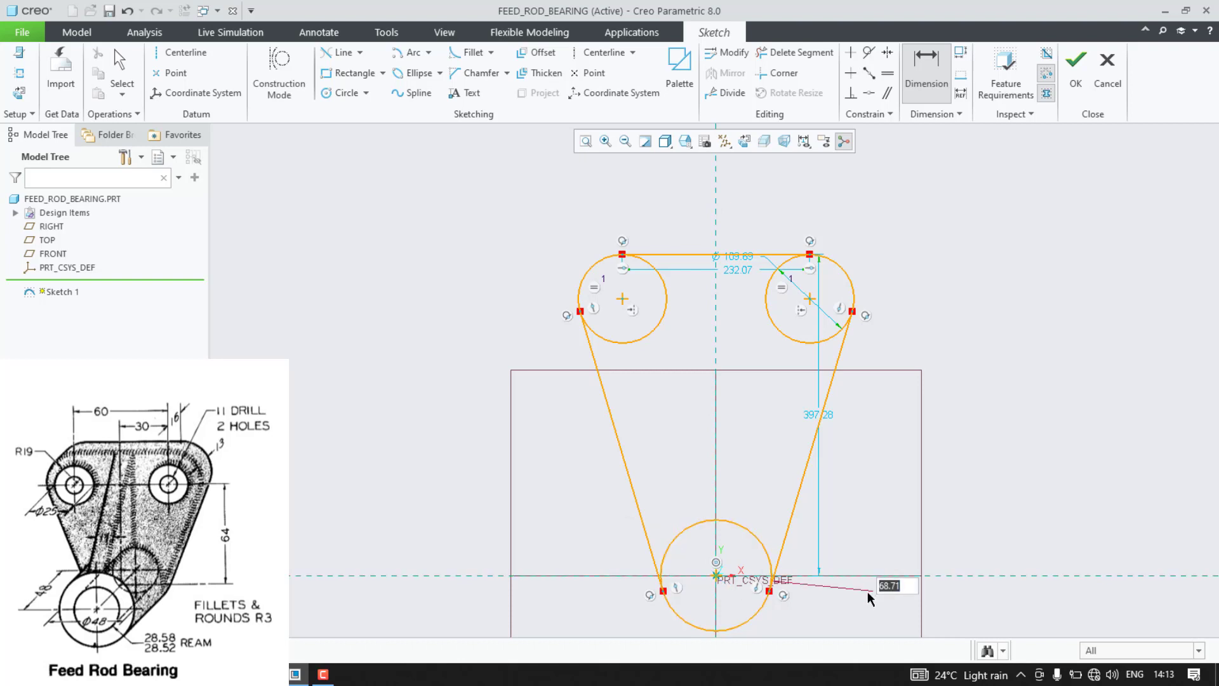
text(48)
key(Return)
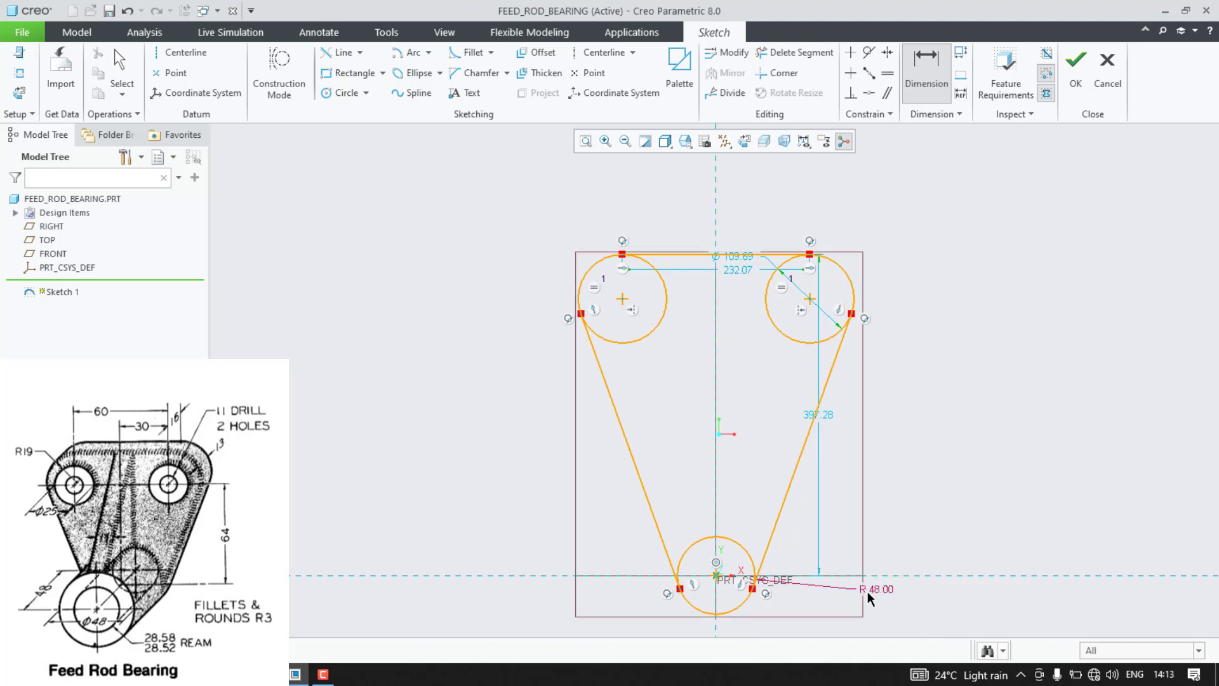
Step: Dimension the radius of the upper right circle and set it to 19
click(849, 282)
middle_click(891, 264)
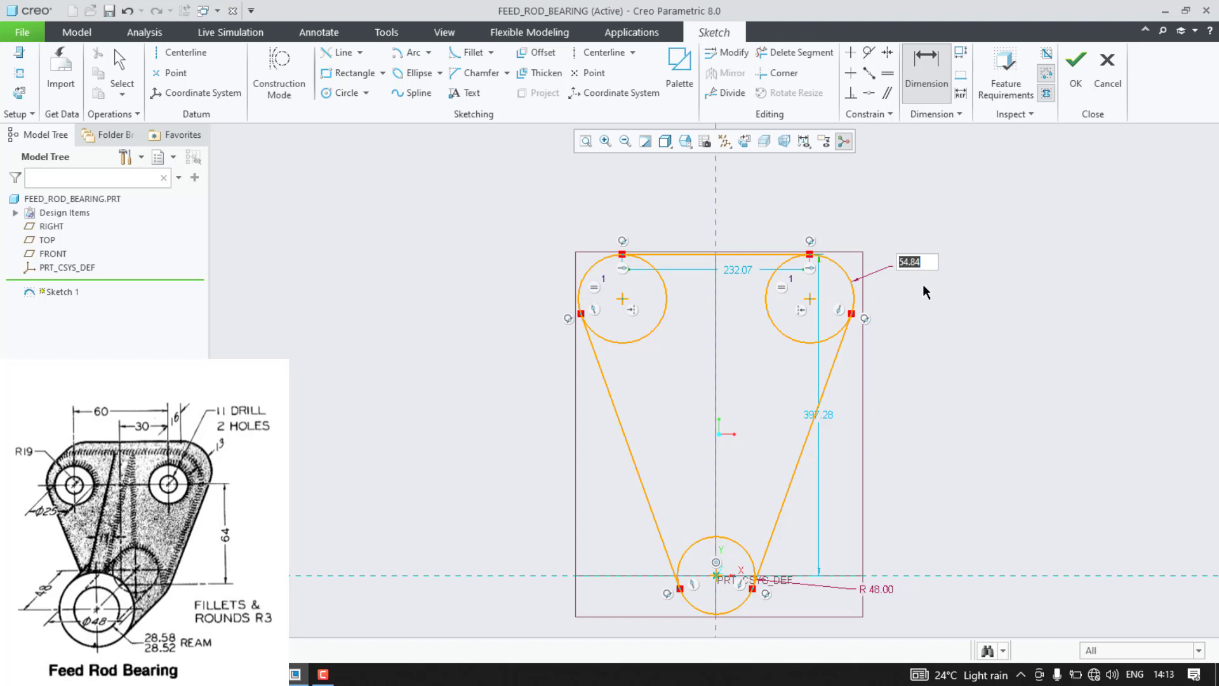
key(Return)
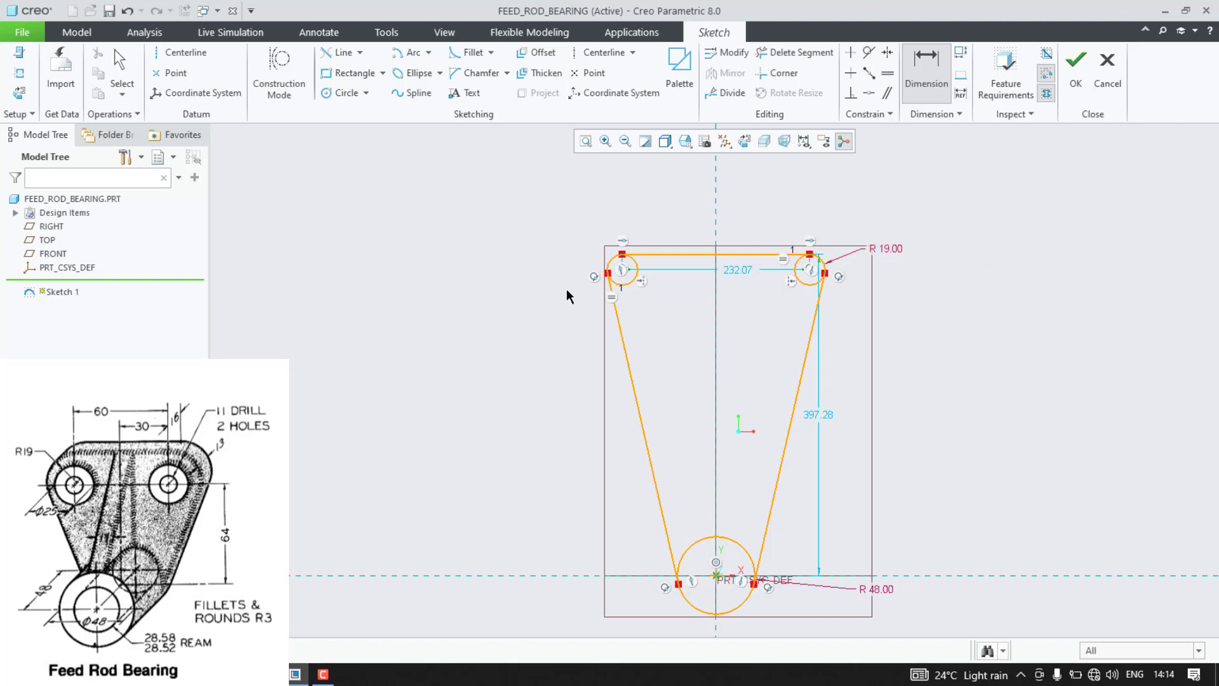
Step: Dimension the vertical distance between the upper right circle's centre and the origin and set it to 64
scroll(805, 271, up, 2)
click(811, 269)
scroll(778, 315, down, 3)
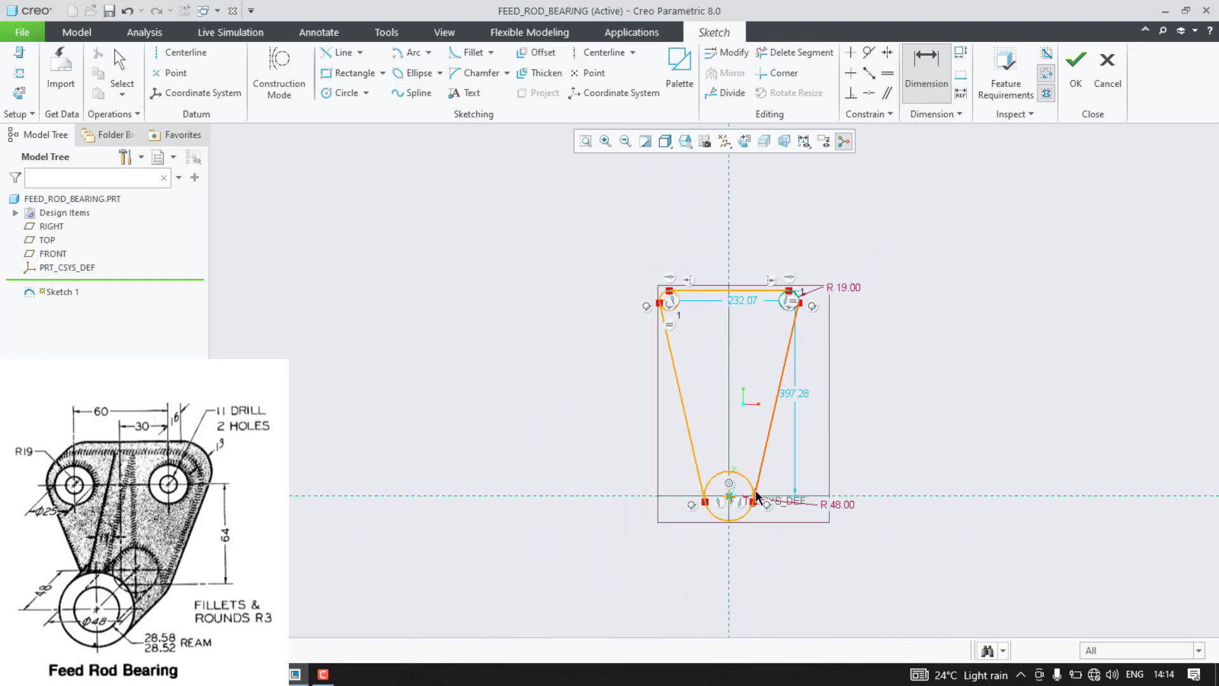
middle_click(948, 427)
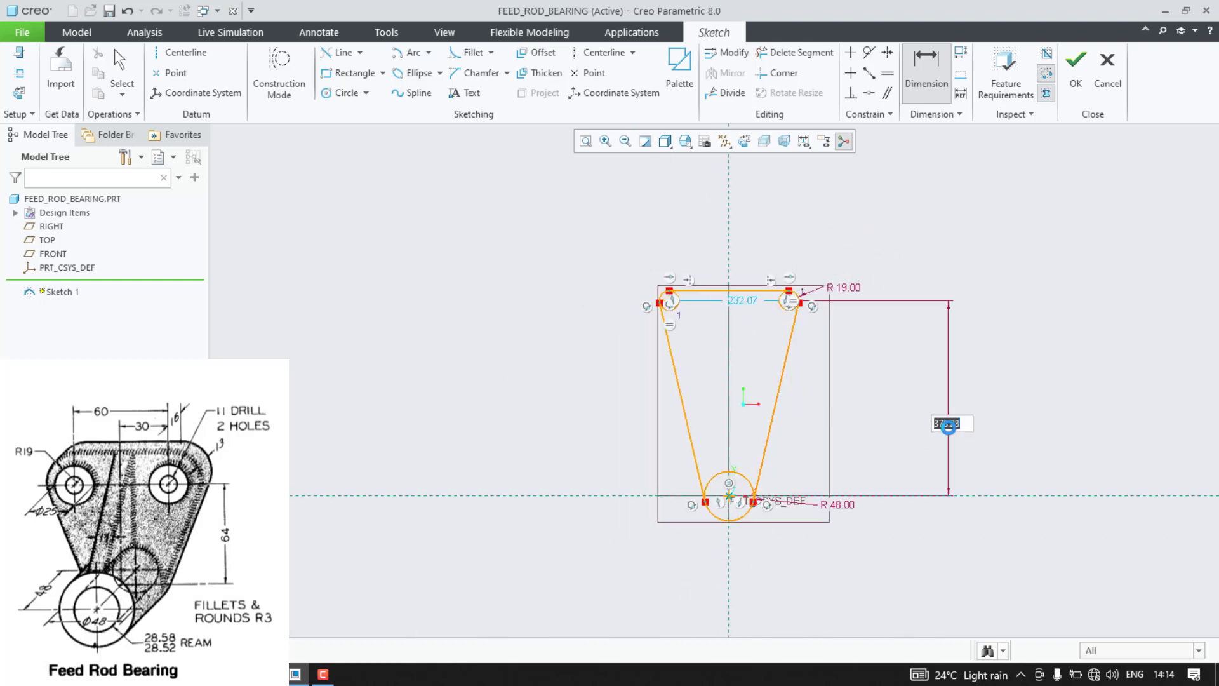
text(64)
key(Return)
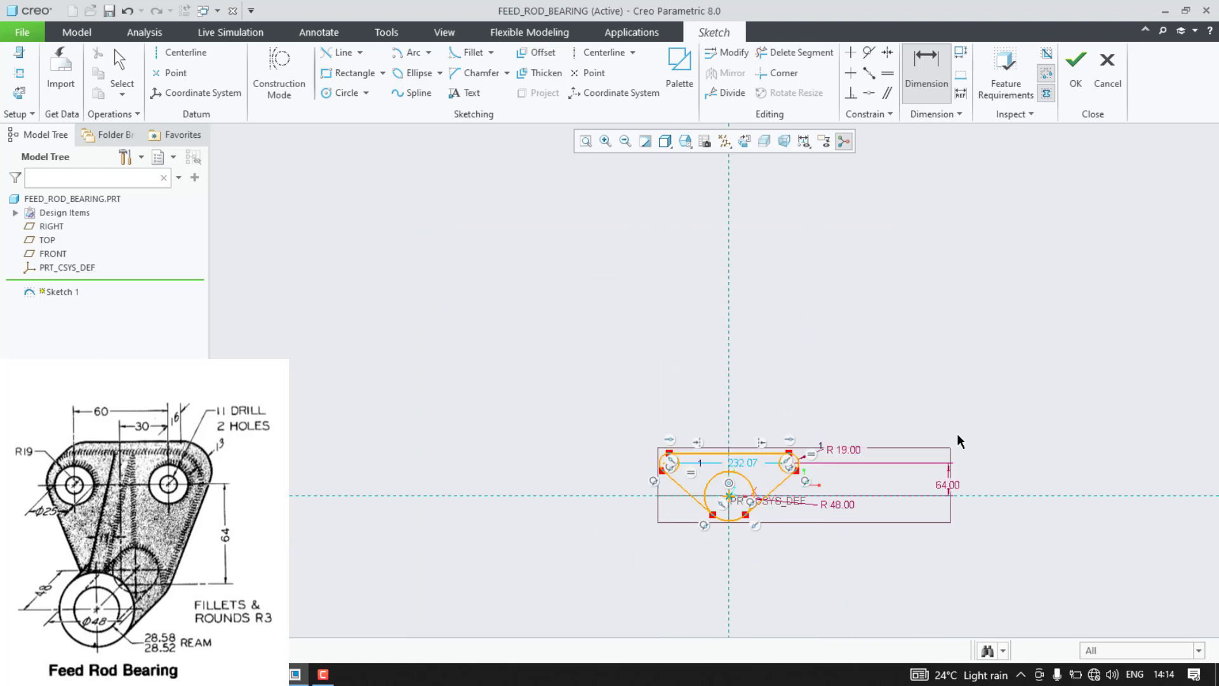
scroll(680, 501, up, 2)
scroll(681, 502, up, 2)
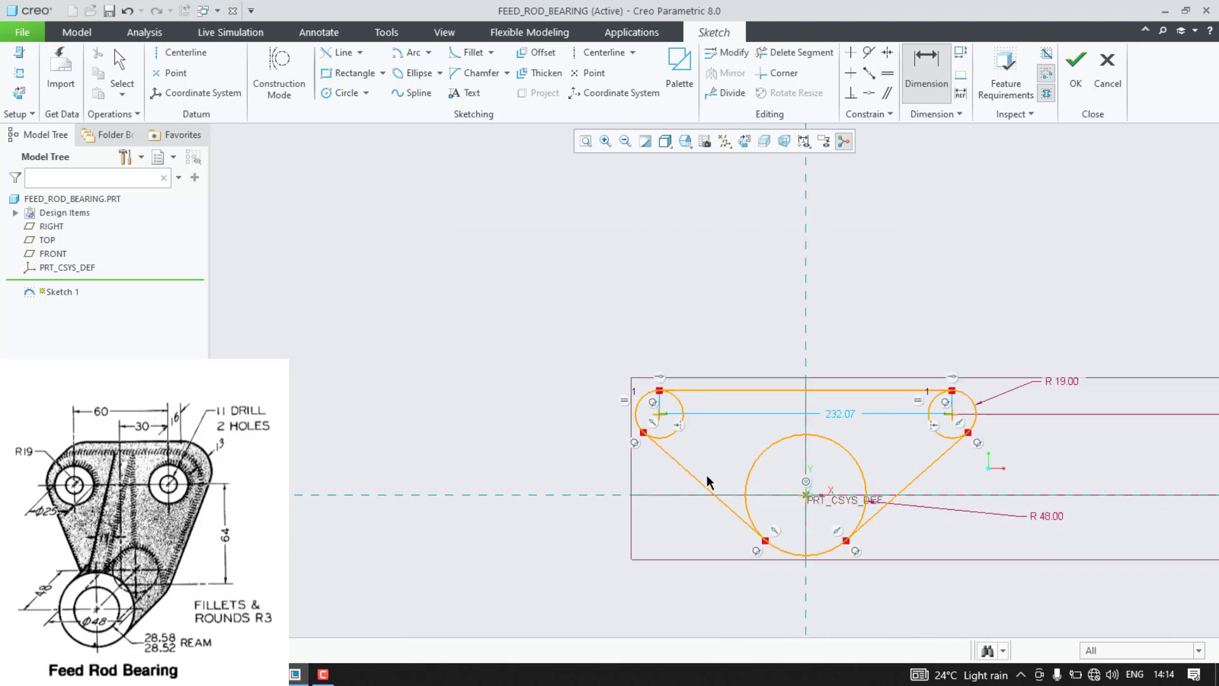
Step: Set the radius of the circle at the origin to 24 and the distance between the two upper circle centres to 60
double_click(1046, 517)
key(Return)
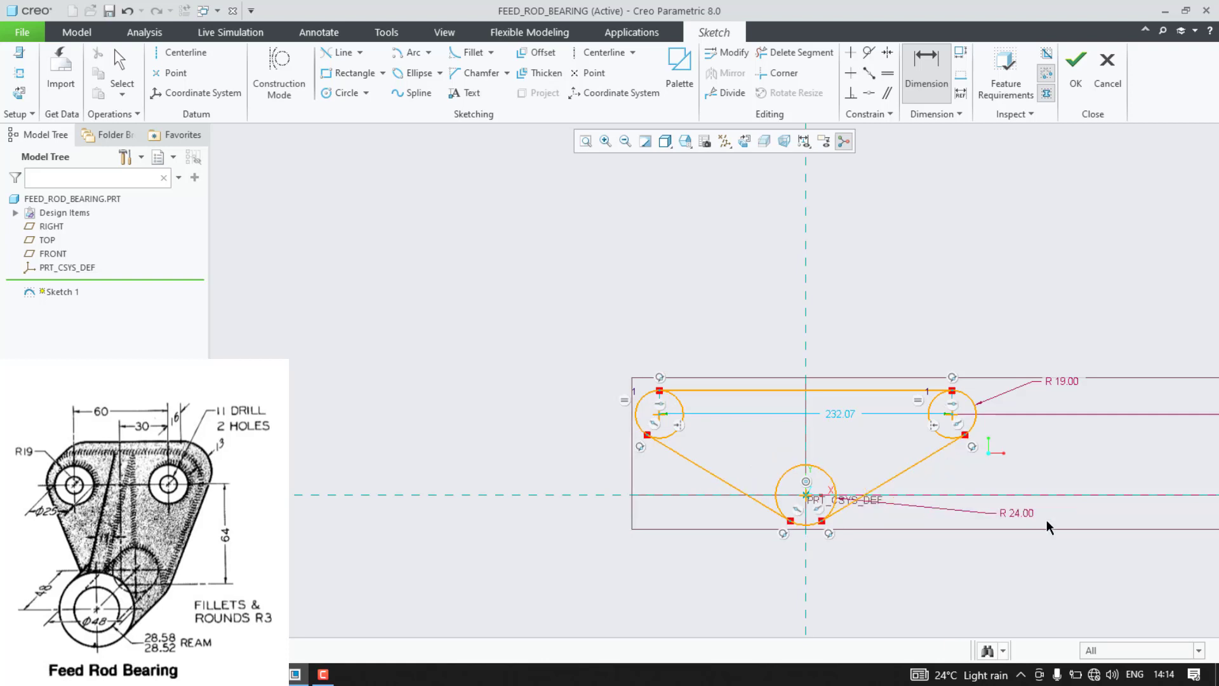
double_click(841, 416)
text(60)
key(Return)
scroll(791, 474, up, 2)
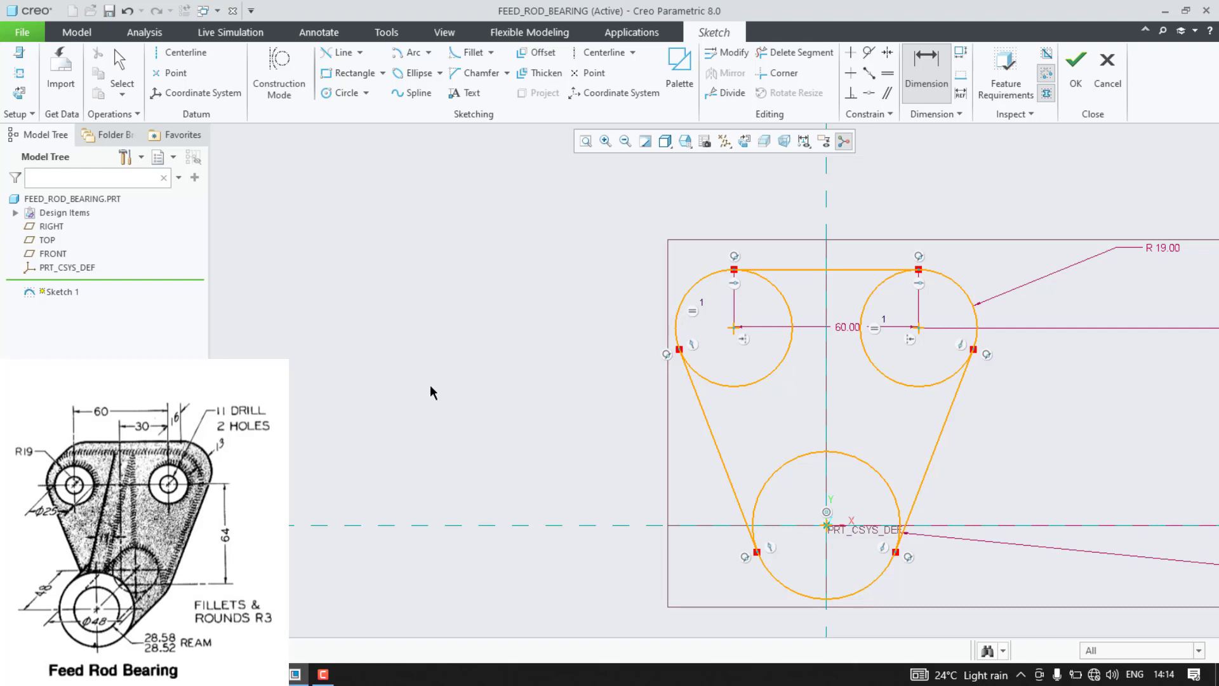
Step: Sketch a concentric inner circle about 20 in diameter at the origin and two equal ones about 16 in diameter inside the upper circles
click(343, 93)
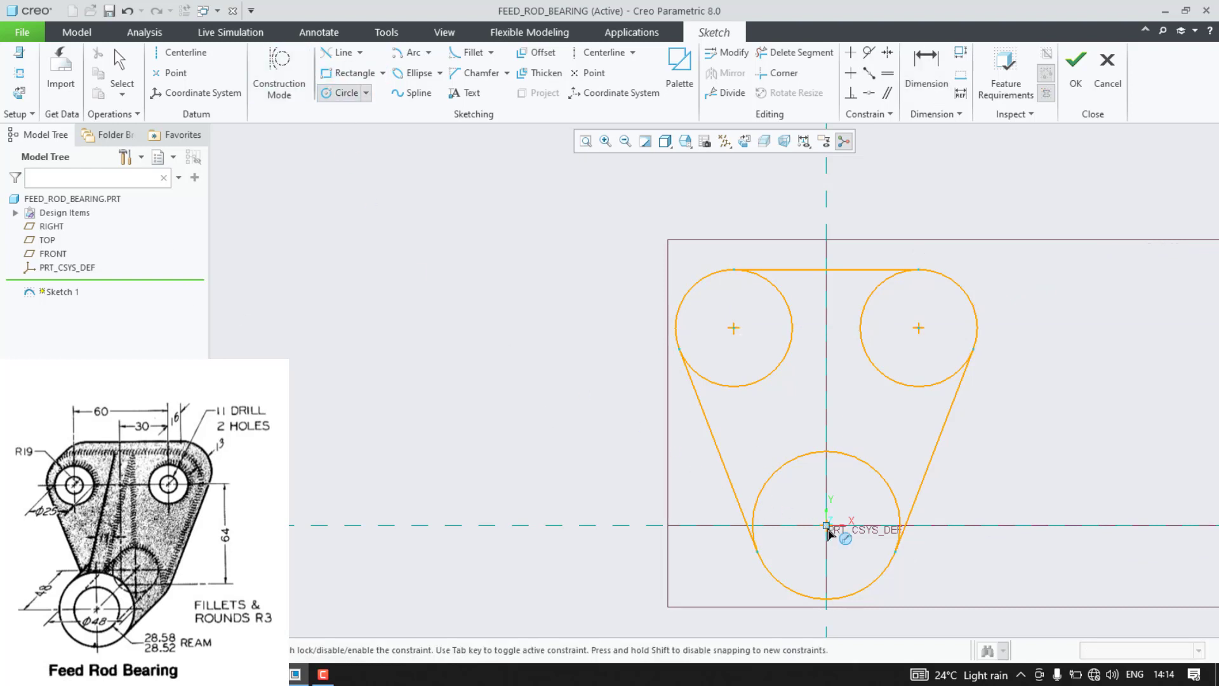
click(826, 524)
click(859, 490)
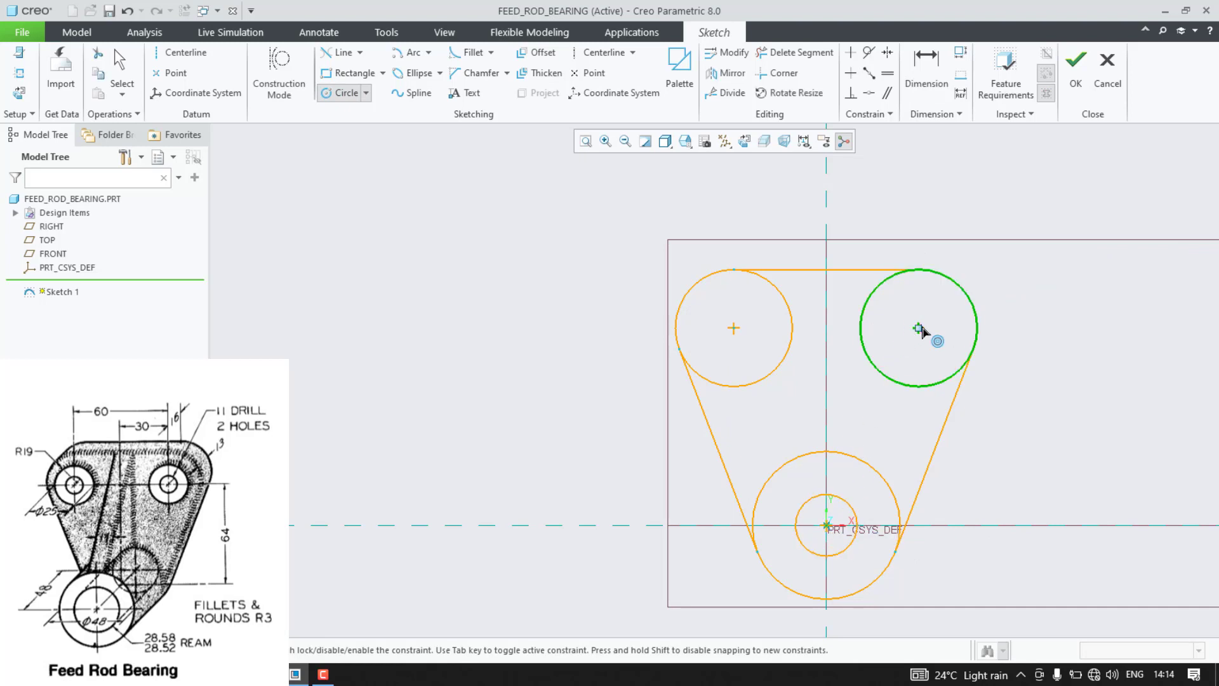
click(919, 328)
click(925, 353)
click(737, 330)
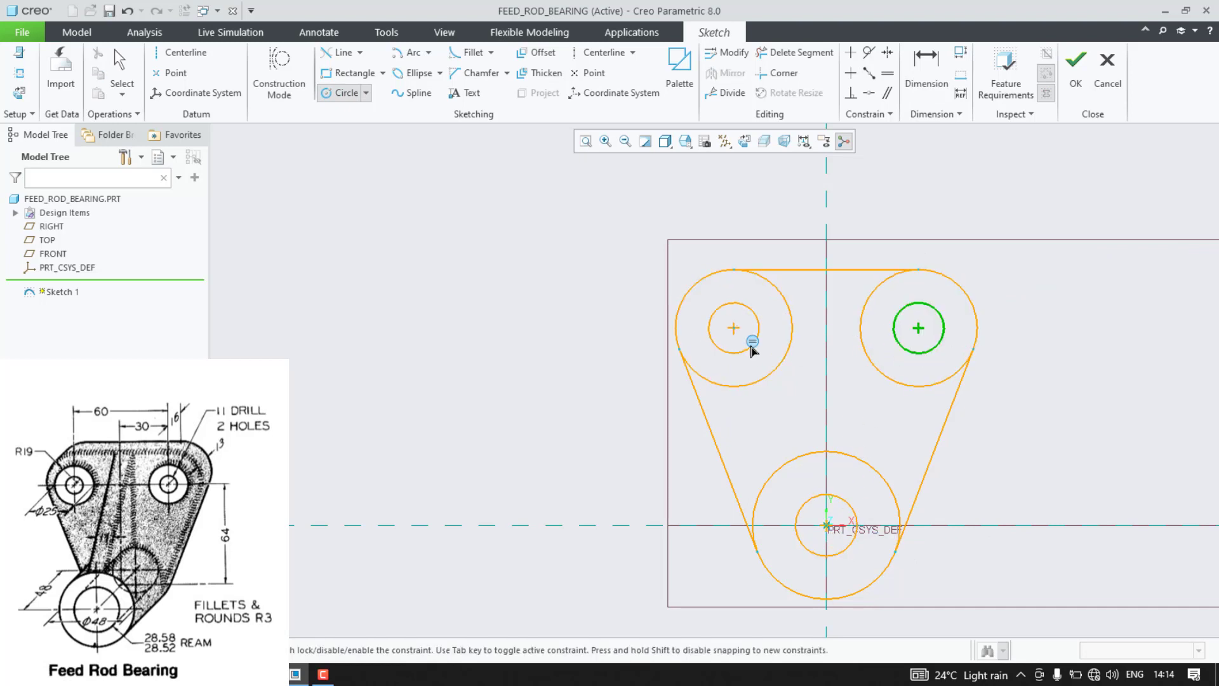
click(752, 346)
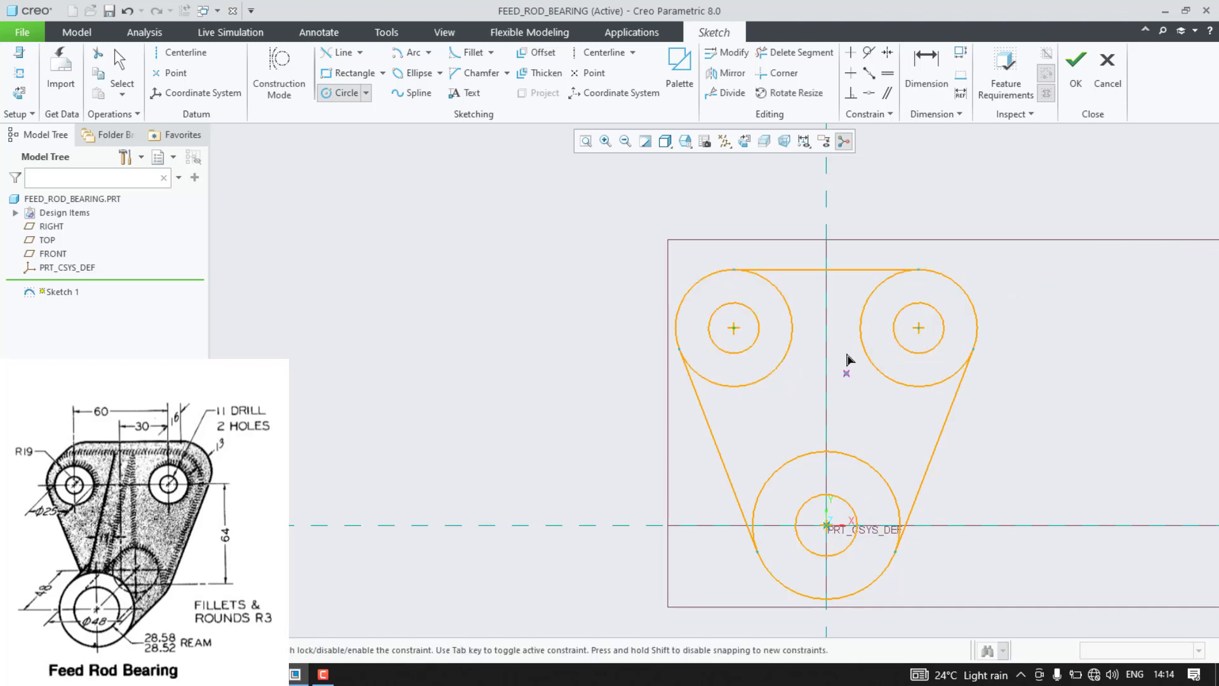
middle_click(785, 384)
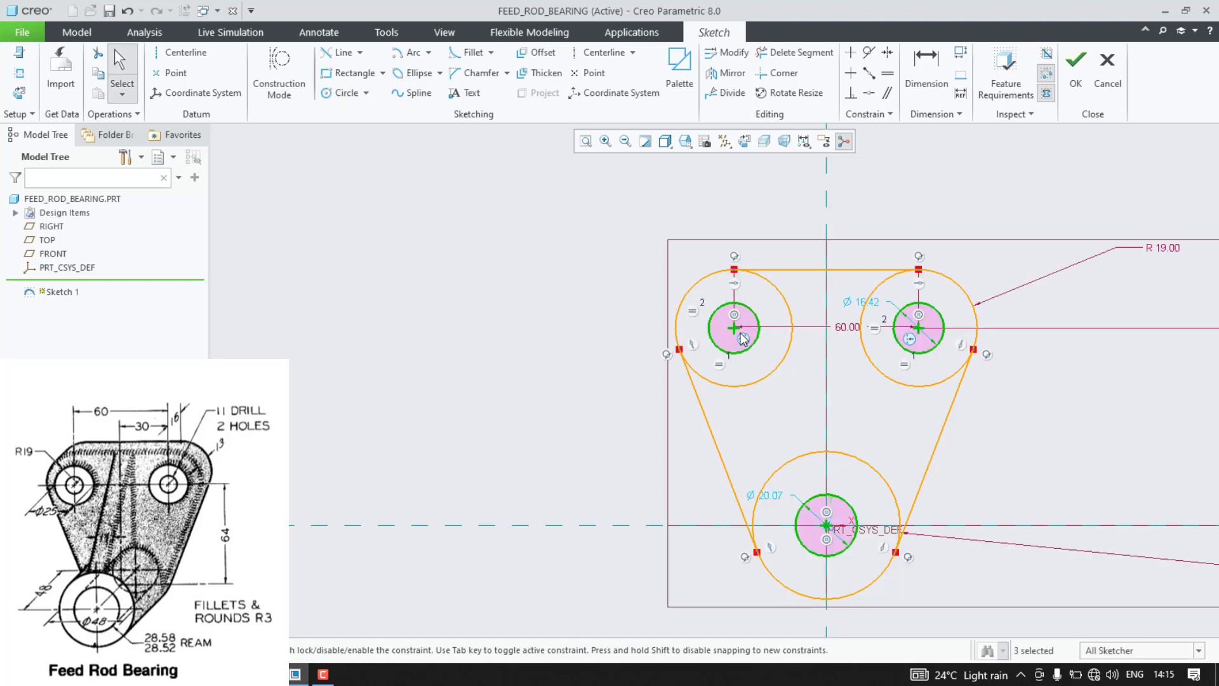
Step: Dimension the radius of the upper left inner circle and set it to 5.5
key(d)
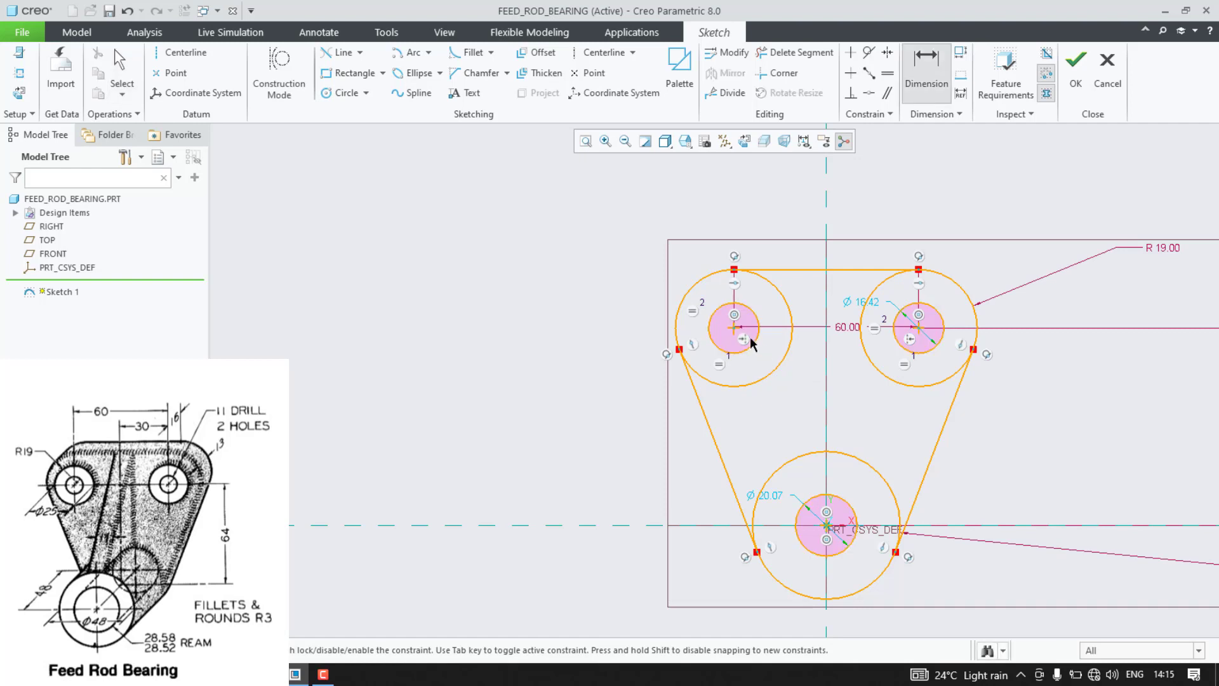
click(756, 341)
middle_click(613, 324)
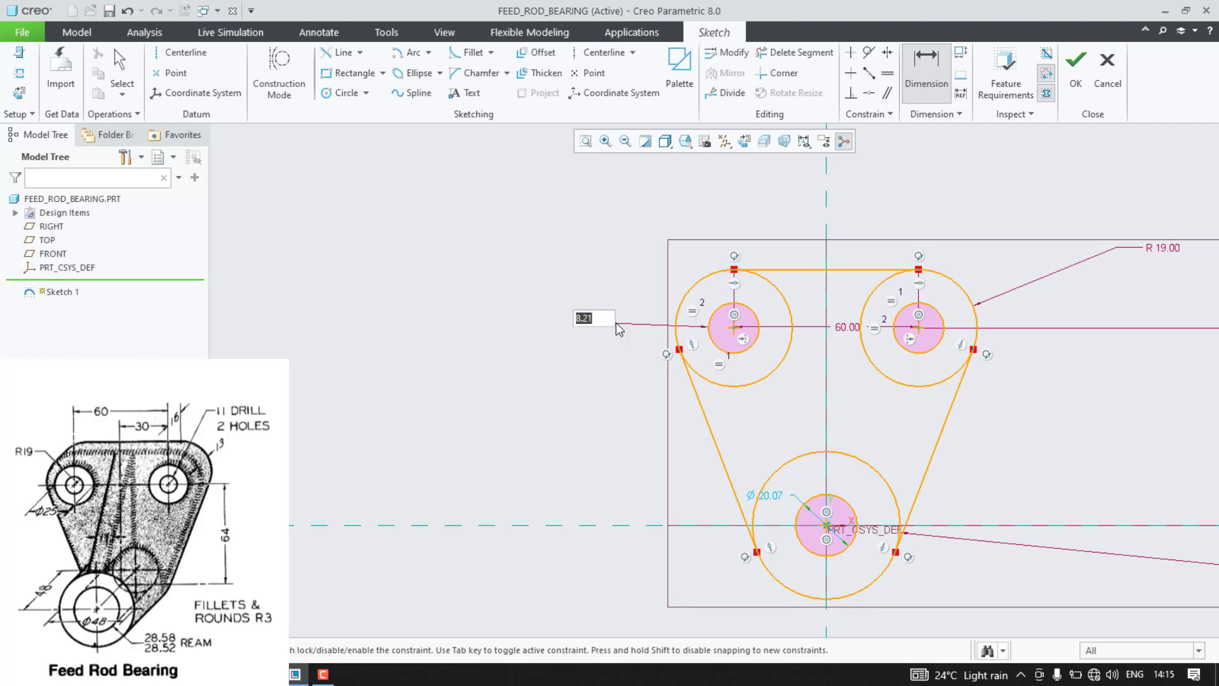
text(11)
key(Return)
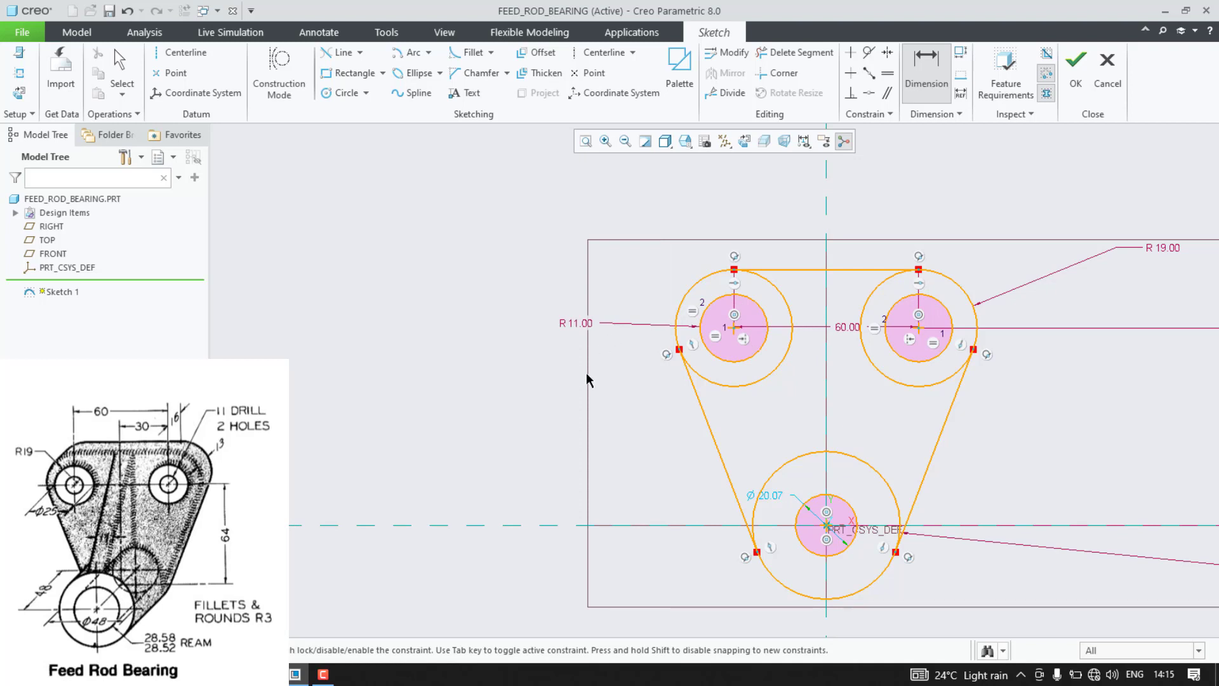
double_click(573, 321)
text(11/2)
key(Return)
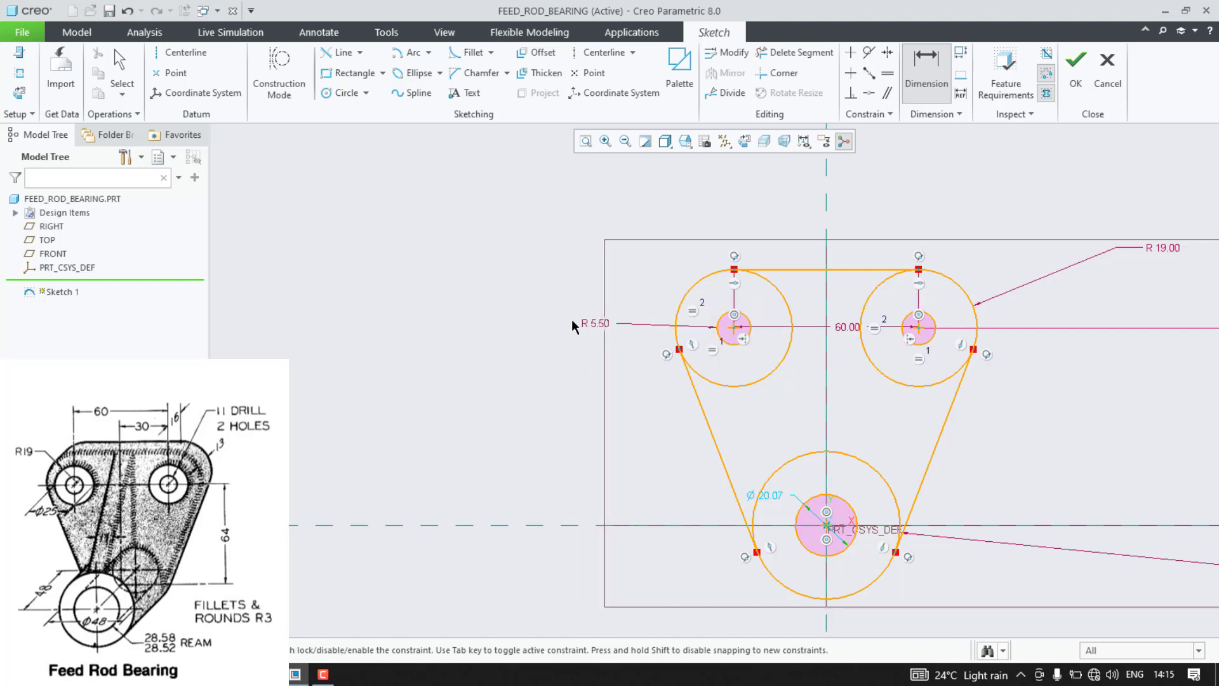
Step: Set the diameter of the inner circle at the origin to 28.5 and move the R 24 dimension closer to the profile
double_click(771, 494)
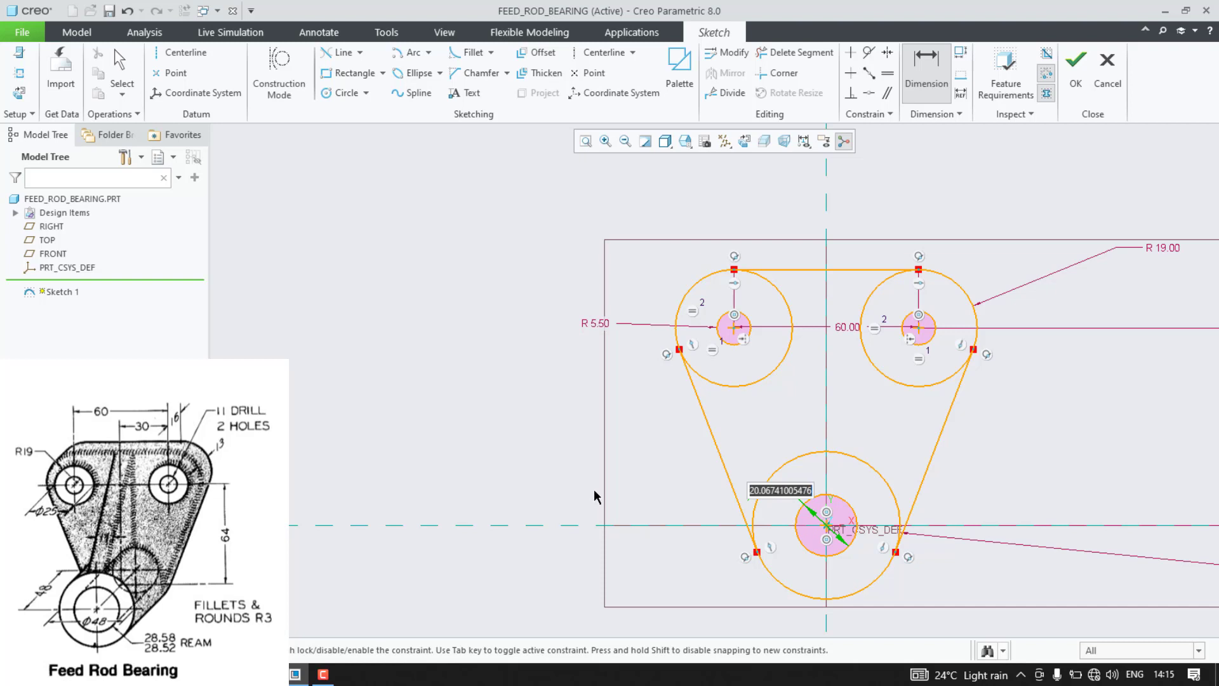
text(28.5)
key(Return)
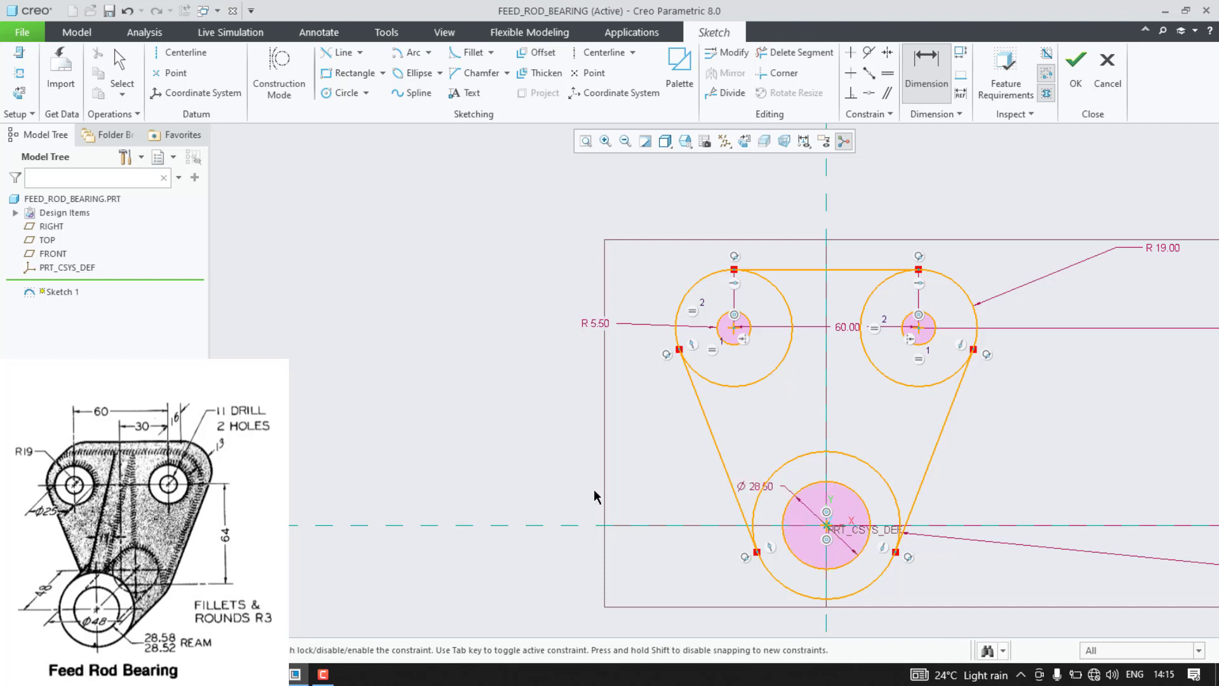
middle_click(548, 476)
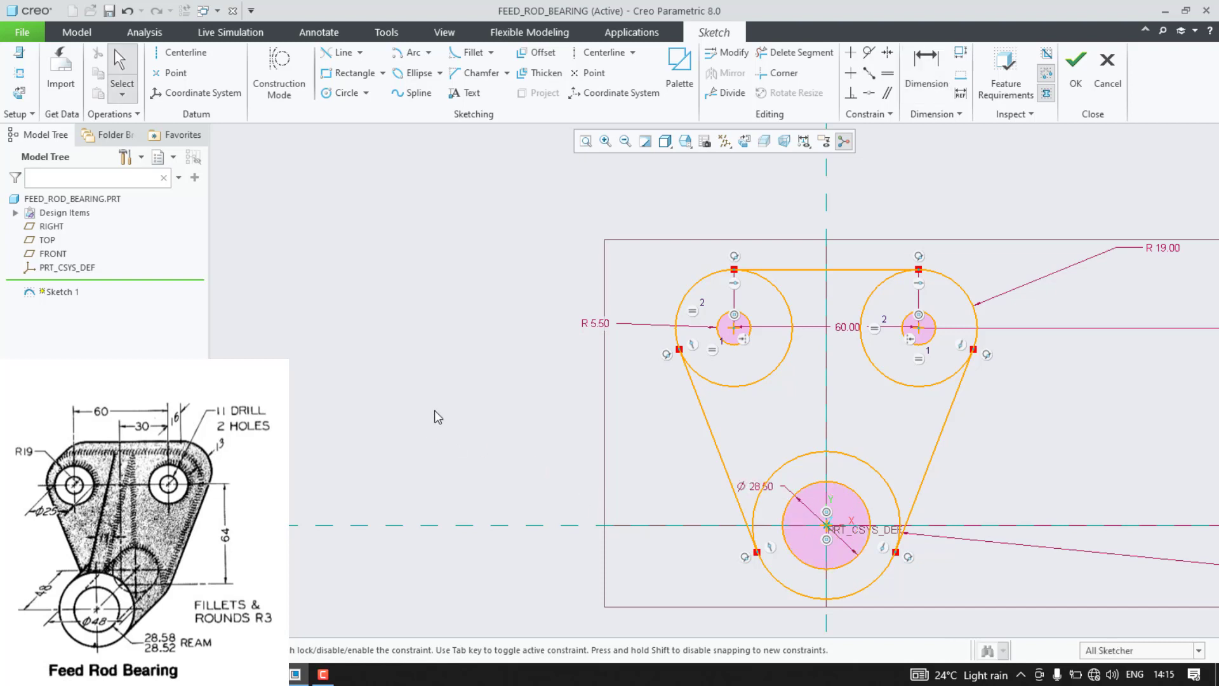
scroll(565, 391, down, 3)
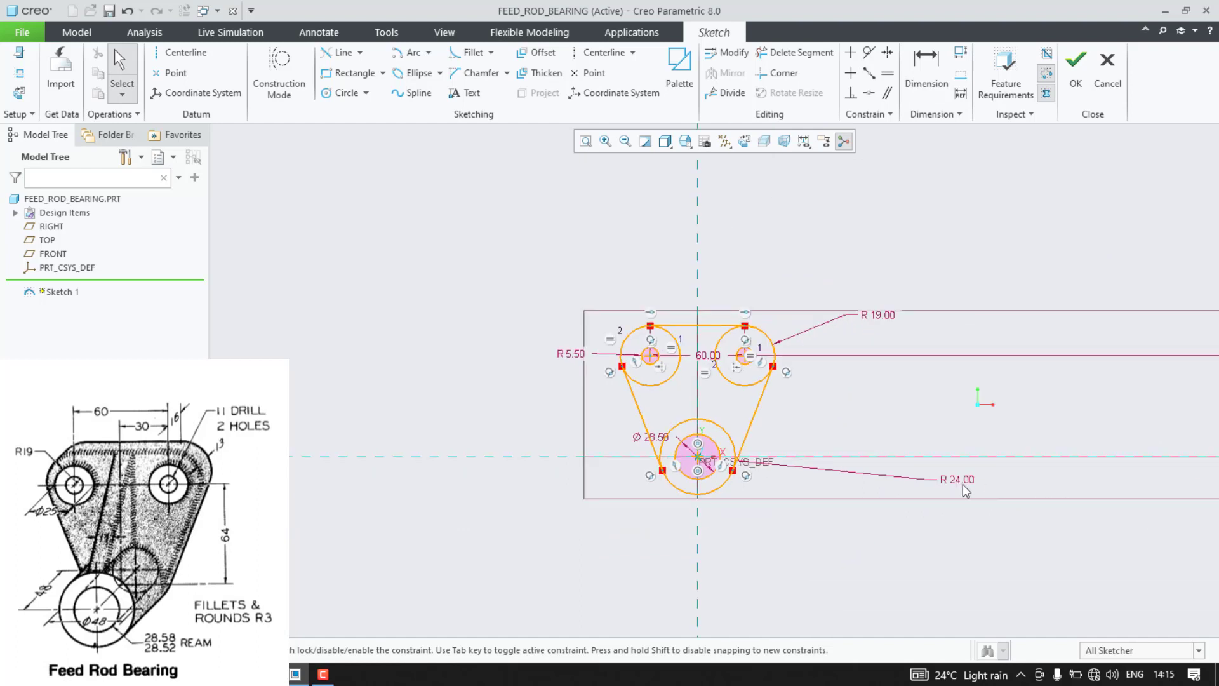
drag(957, 480, 813, 480)
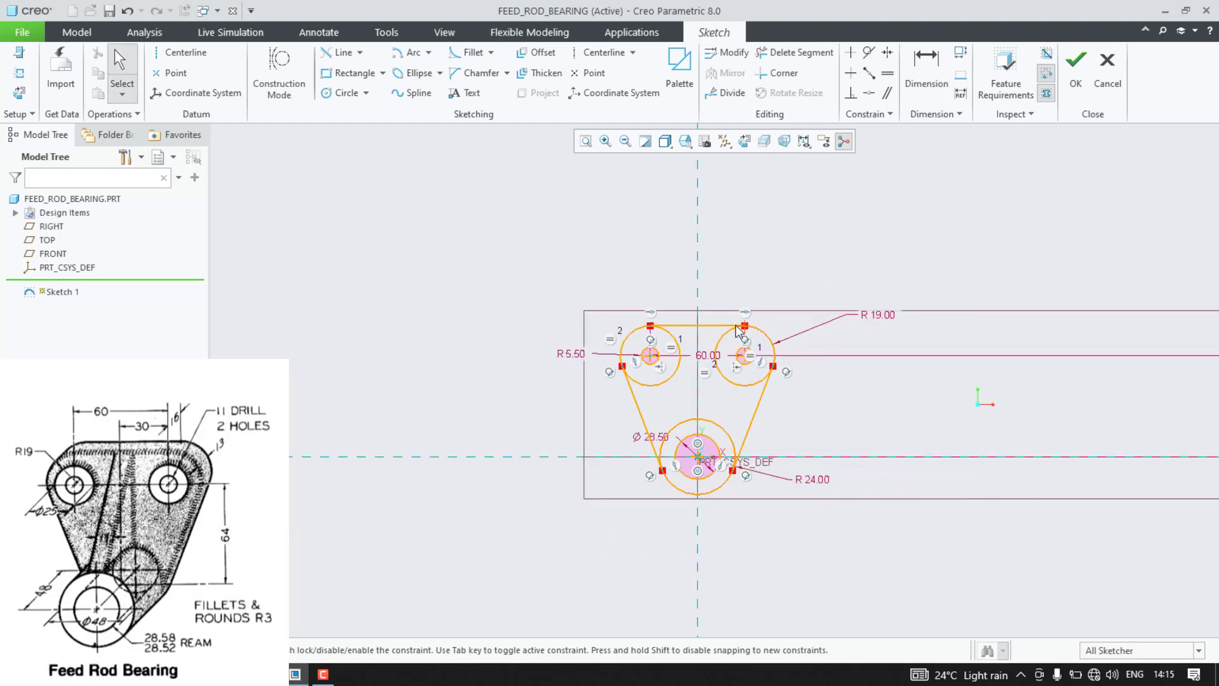
Step: Trim away the inner arcs of the three large circles, including the short leftovers beside the lower tangent points, leaving one closed outer contour
scroll(556, 330, up, 2)
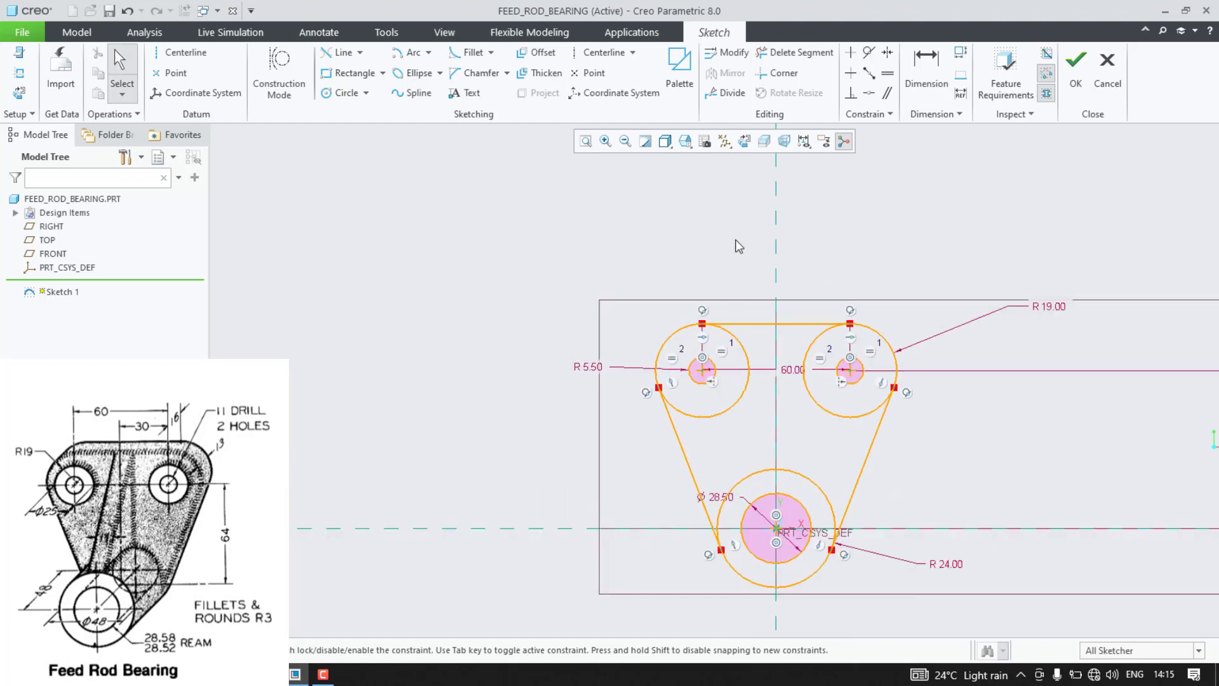
click(782, 56)
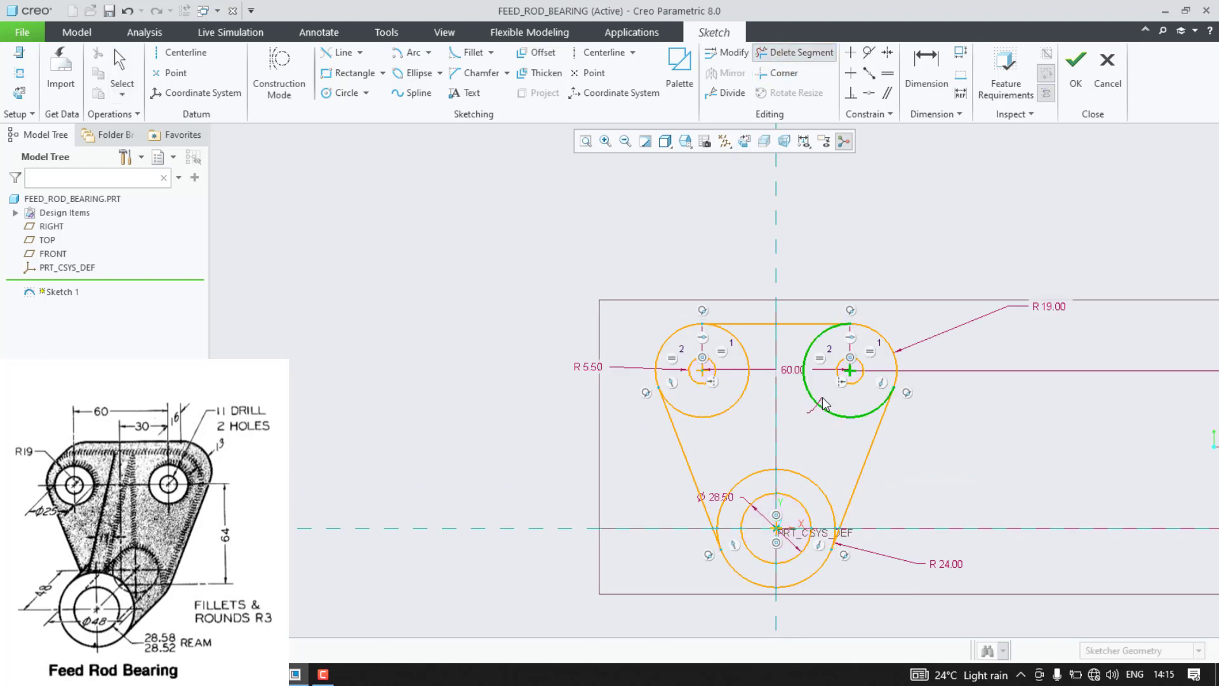
click(818, 407)
click(714, 413)
click(758, 473)
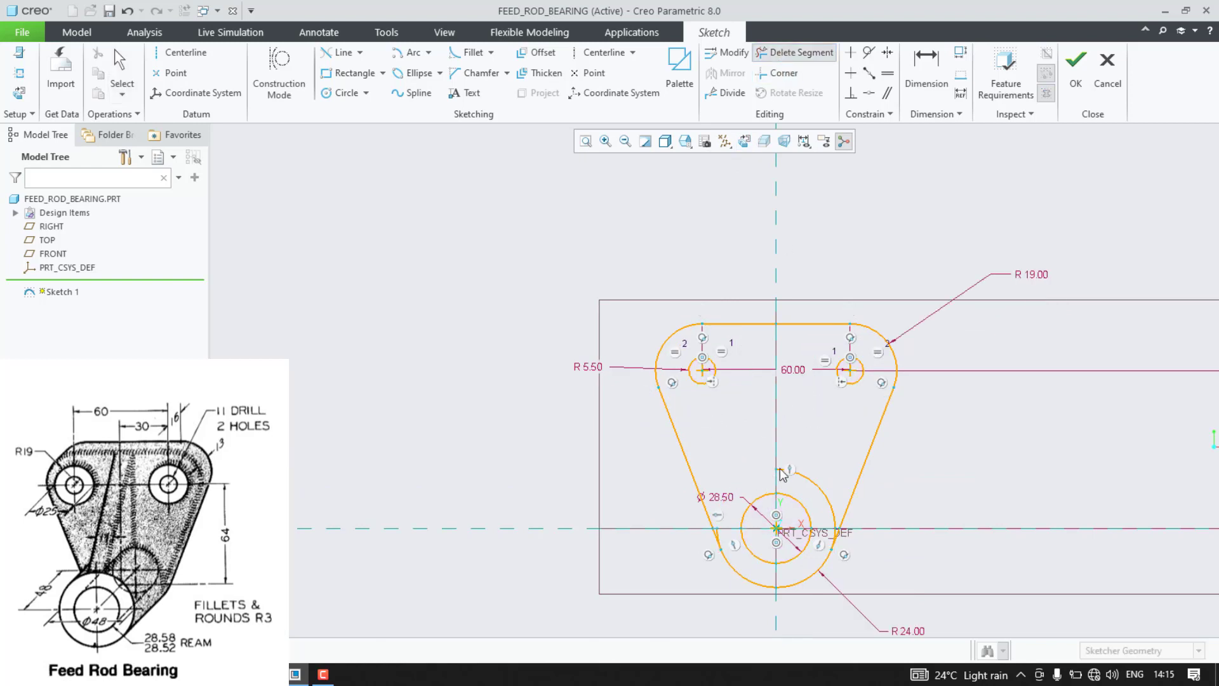
click(818, 487)
scroll(821, 549, down, 5)
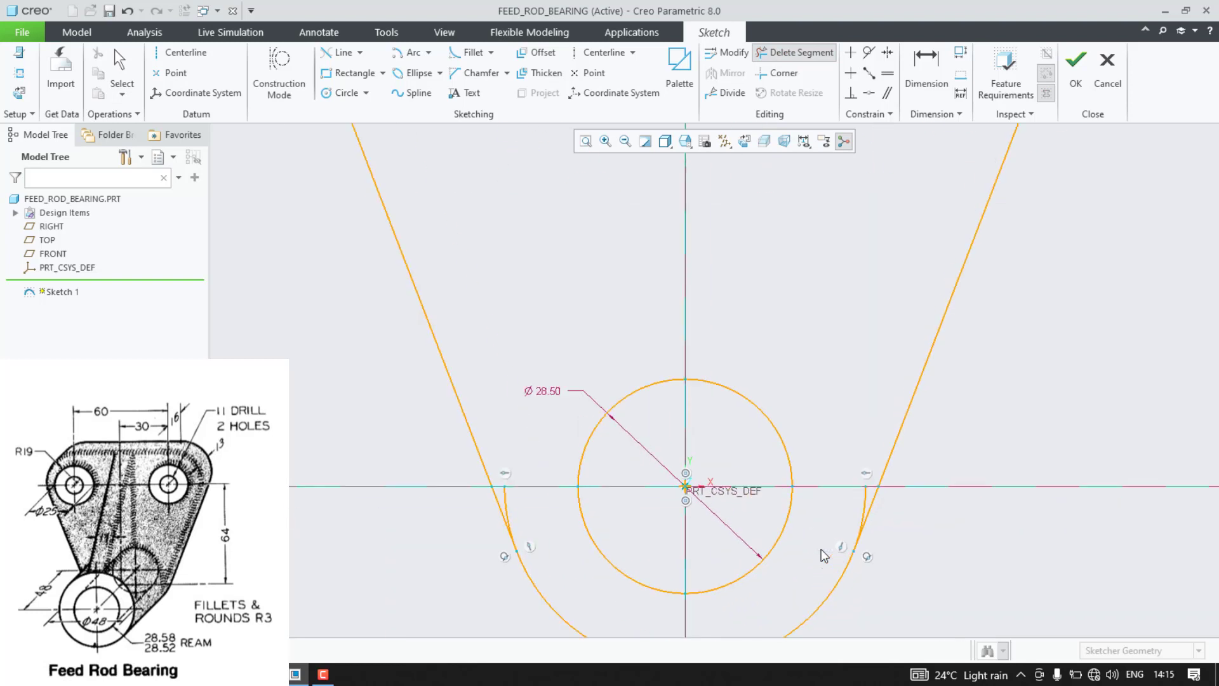
drag(874, 496, 880, 496)
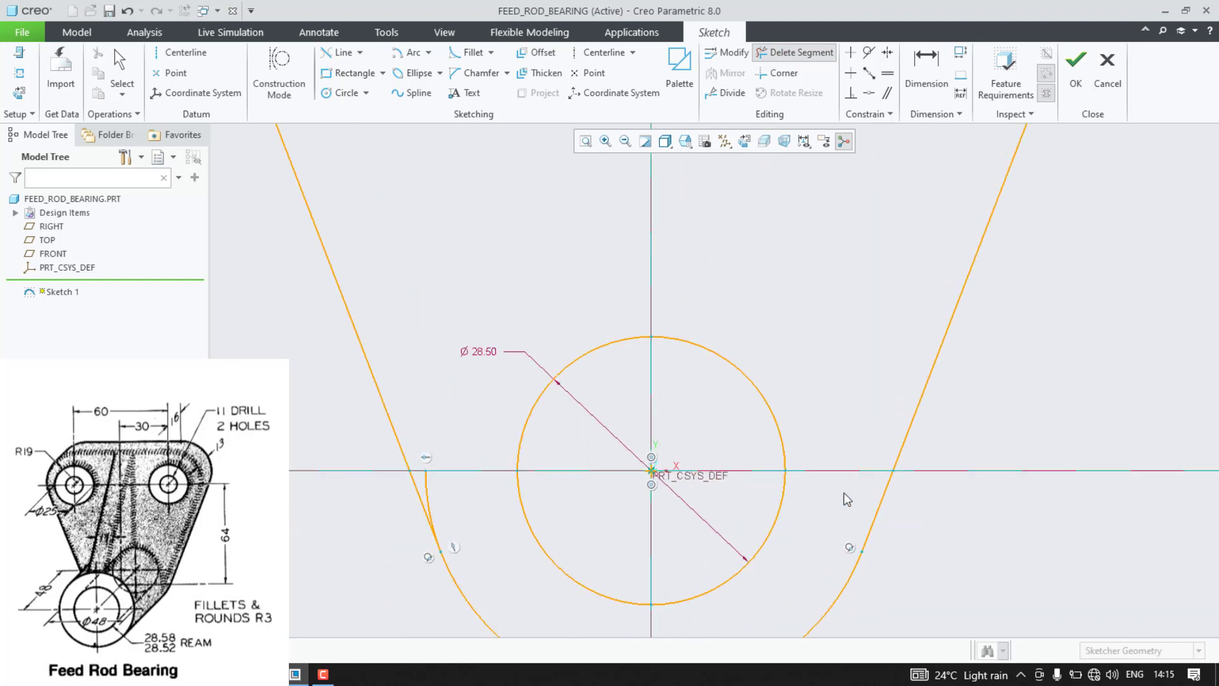
click(426, 499)
scroll(442, 500, up, 5)
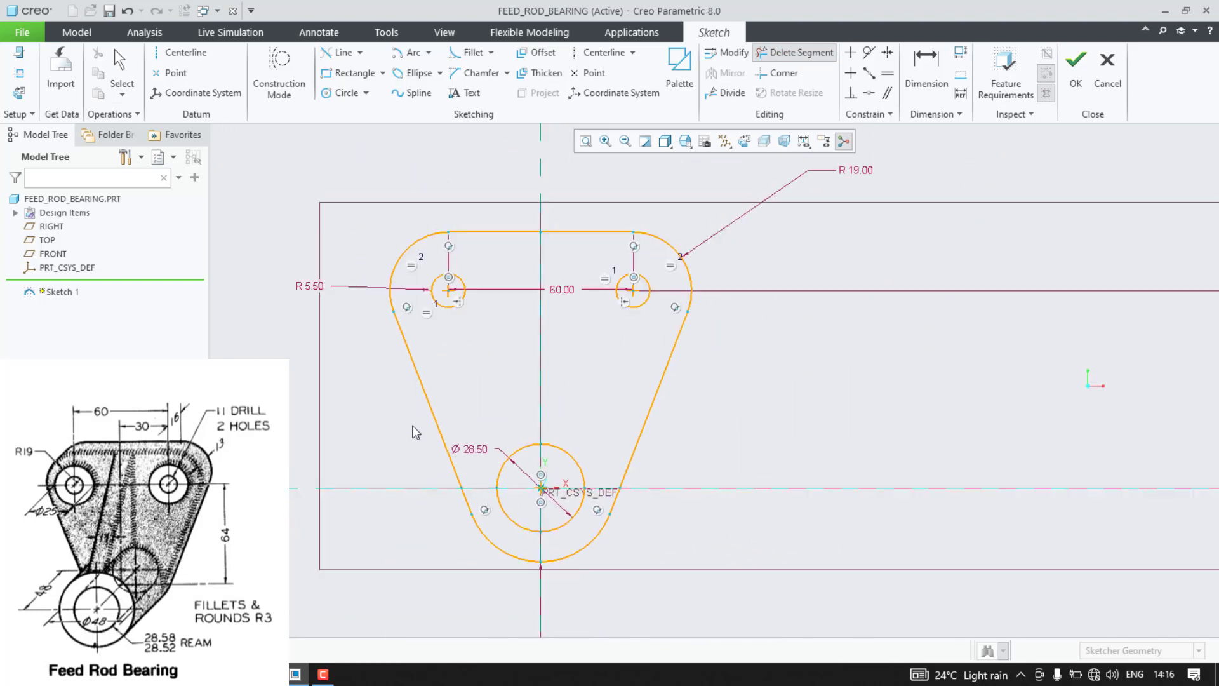
scroll(228, 310, down, 1)
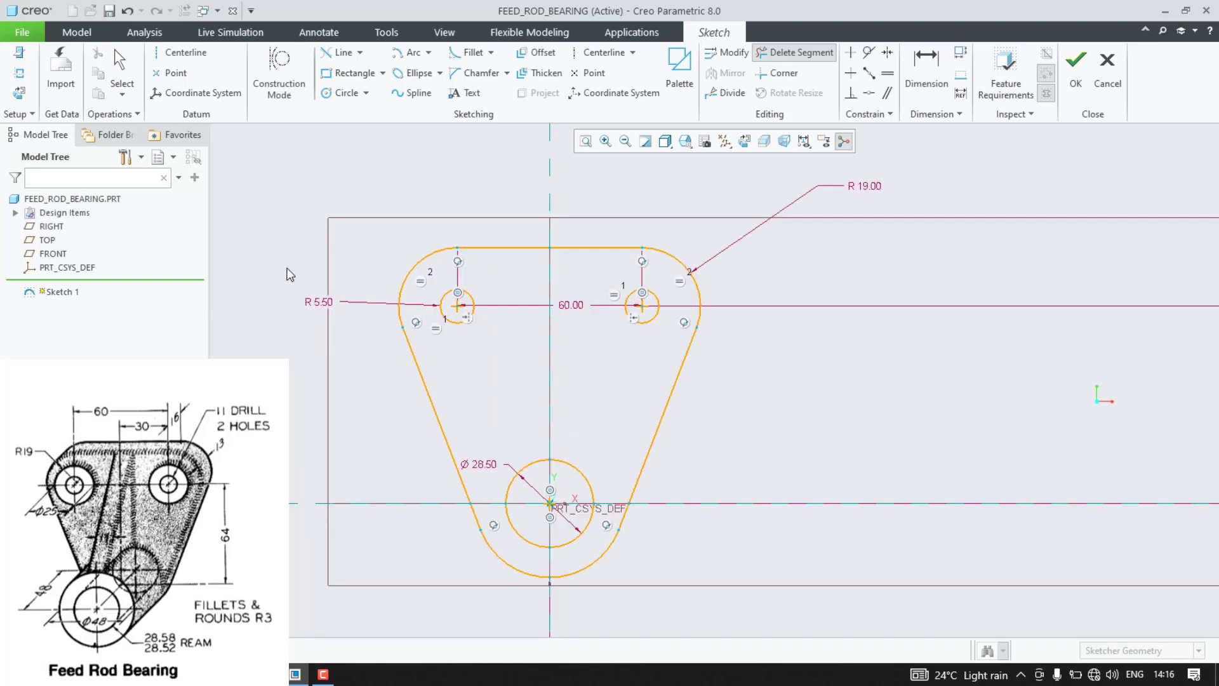
Step: Finish the sketch and extrude the plate profile as a solid with the default depth
click(1076, 64)
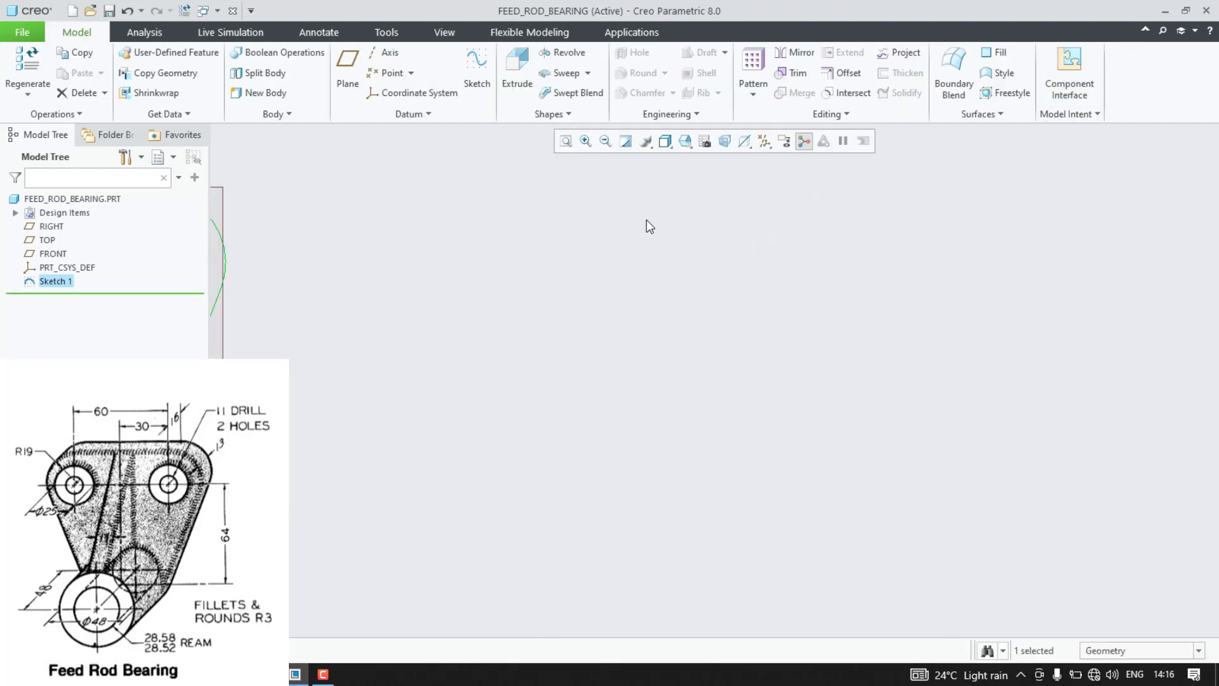
click(529, 75)
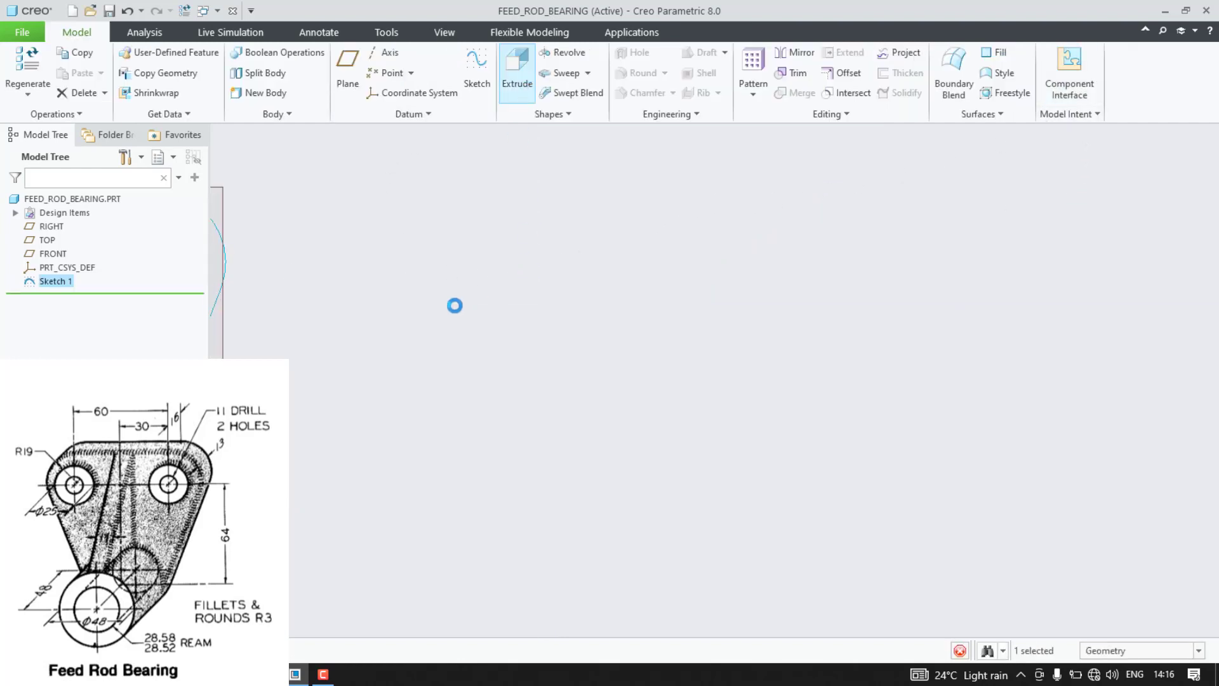
scroll(517, 314, down, 5)
middle_click(244, 327)
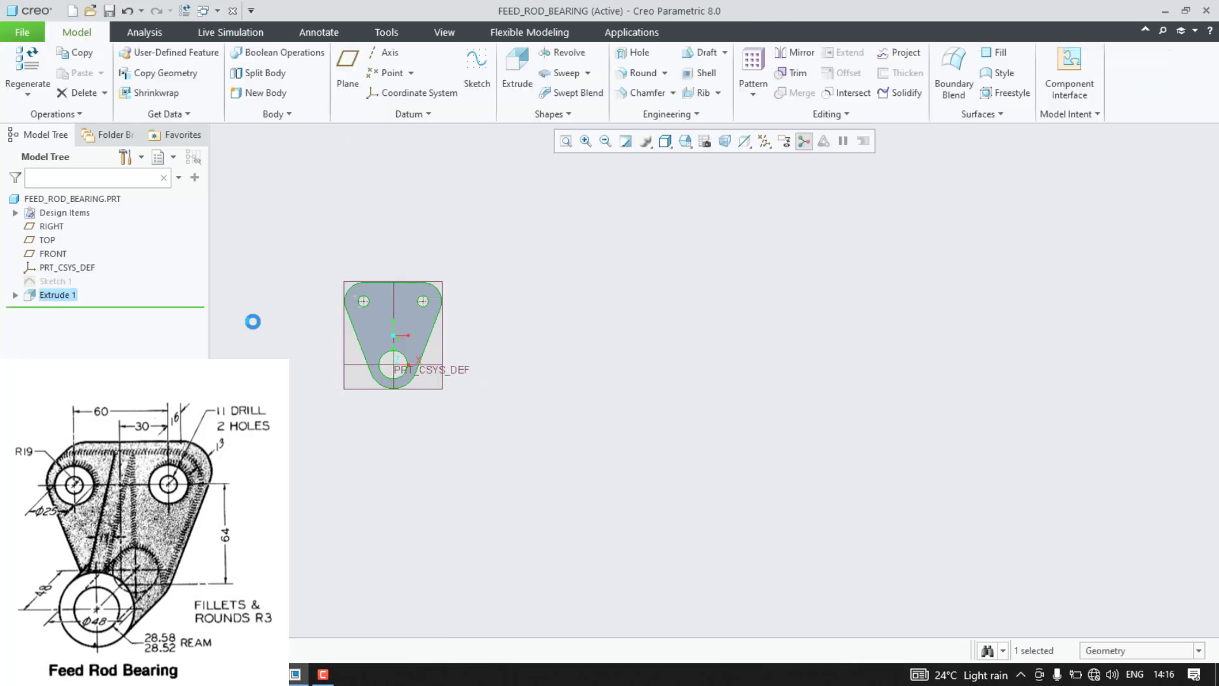
Step: Redefine the plate's extrusion and set its depth to 13
right_click(33, 295)
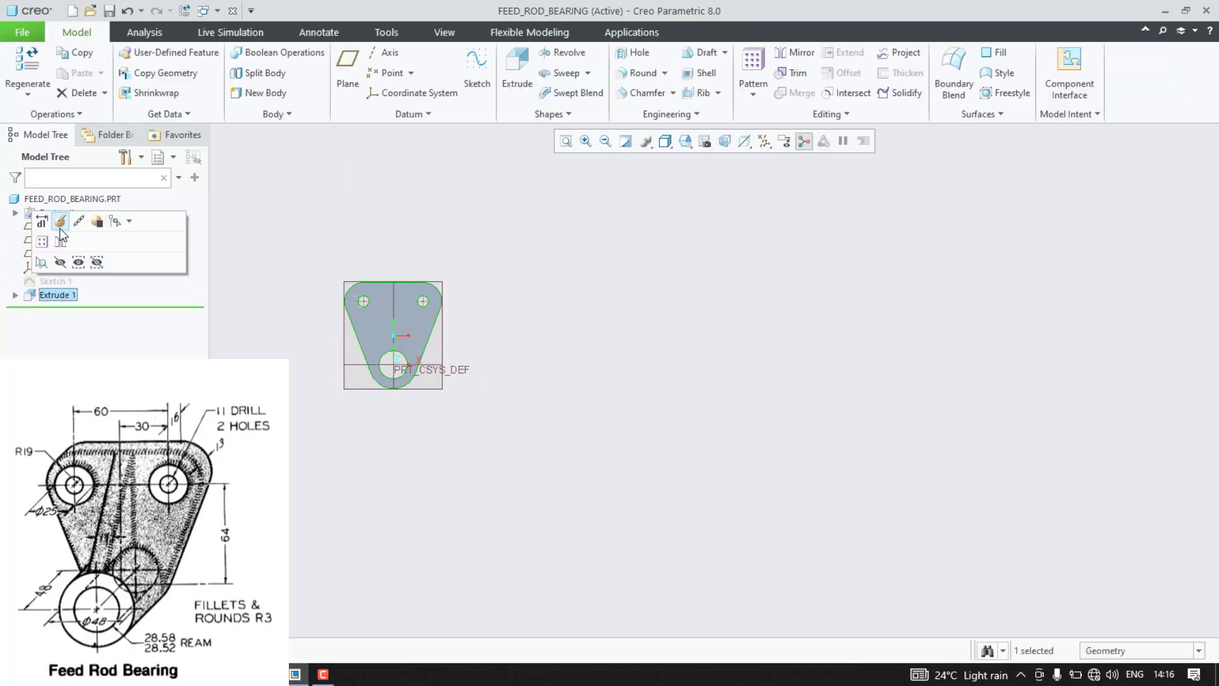
click(59, 225)
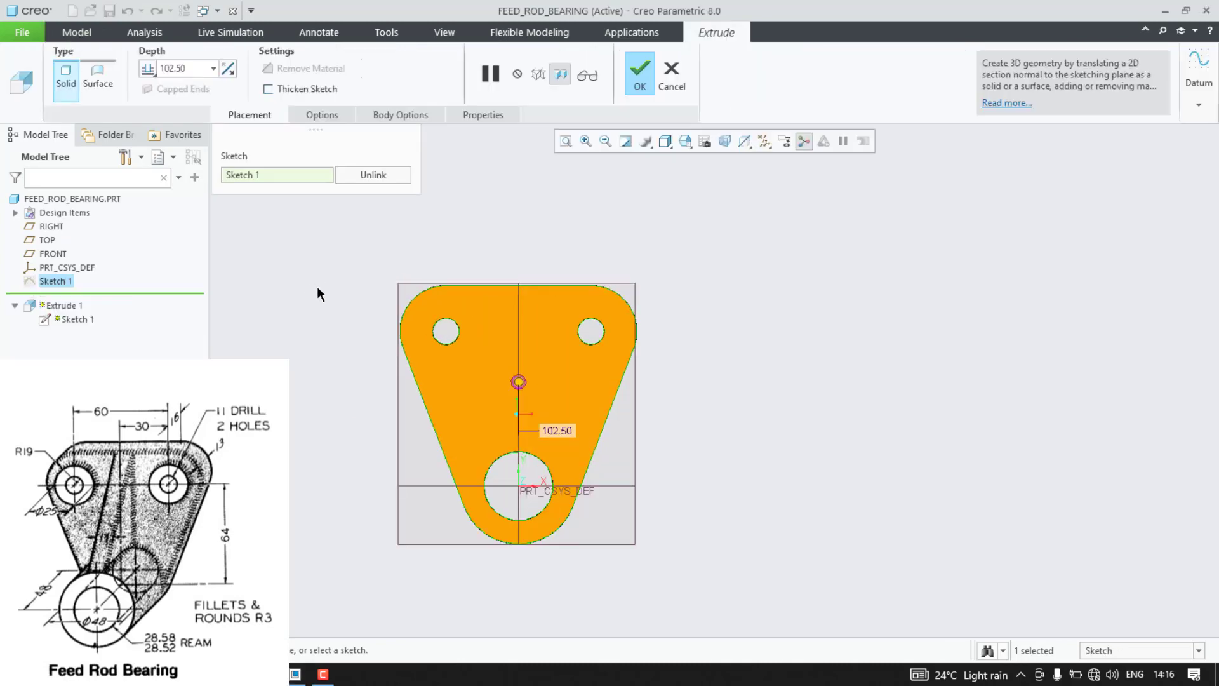
scroll(319, 293, down, 2)
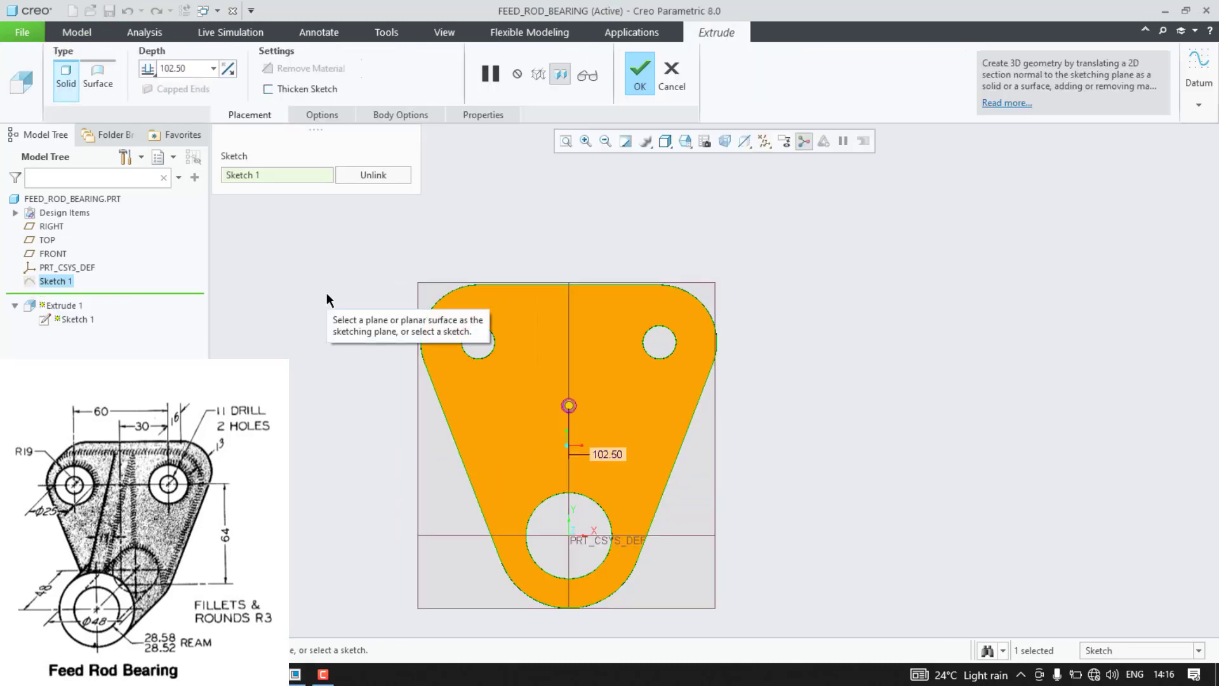
double_click(196, 65)
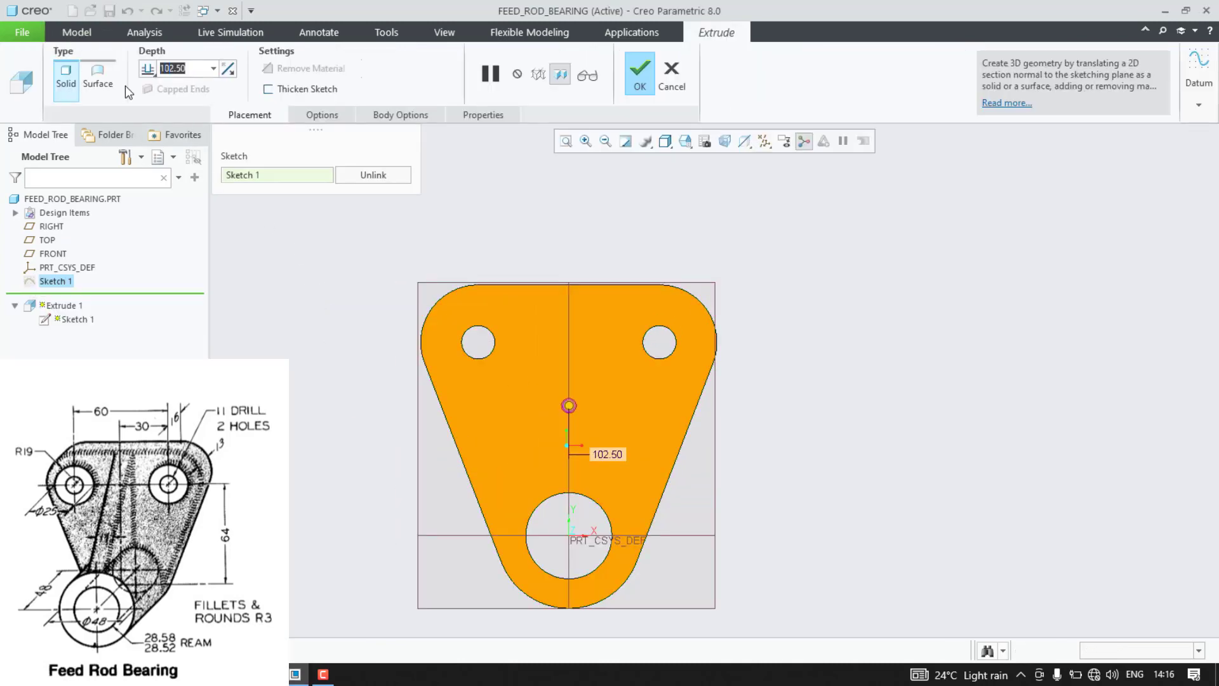
text(13)
key(Return)
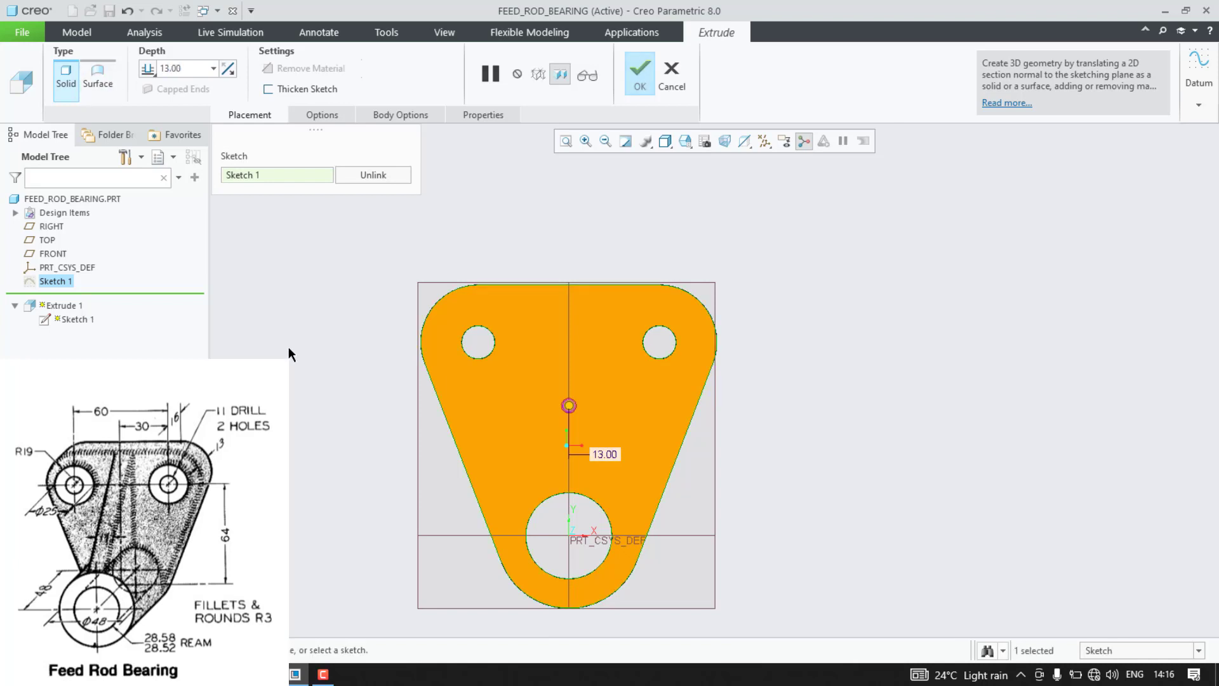
middle_drag(288, 347, 229, 349)
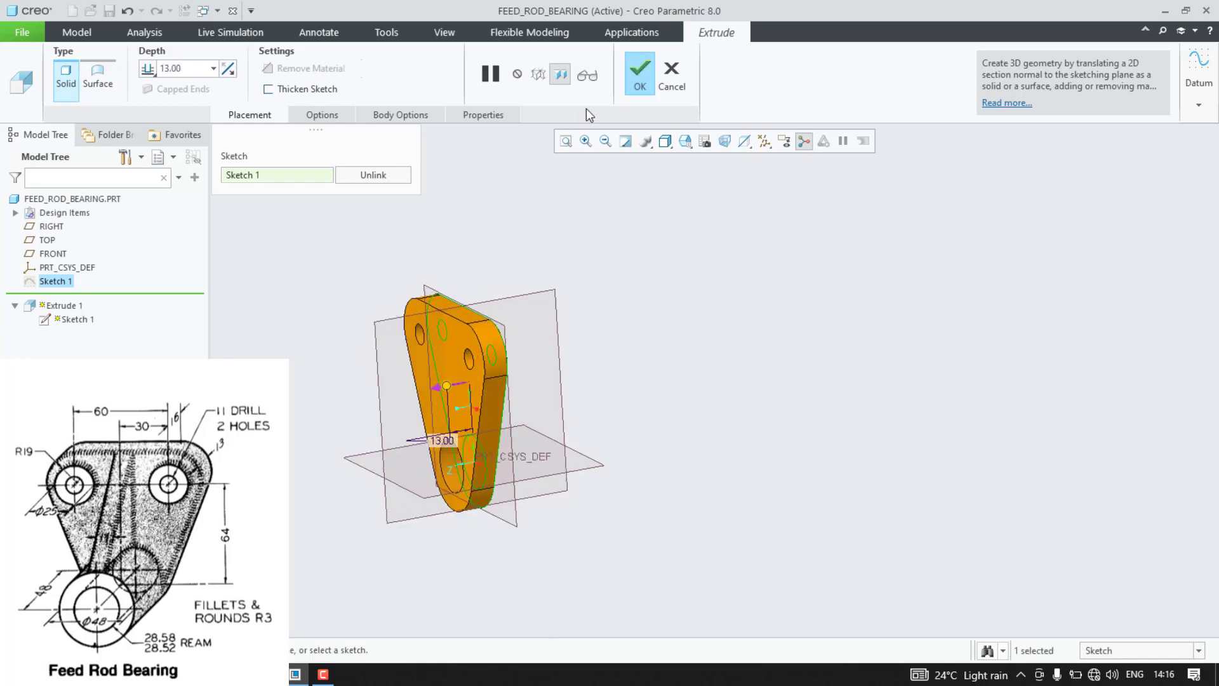
click(641, 76)
Step: Start a new sketch on the front face of the plate
scroll(375, 239, down, 1)
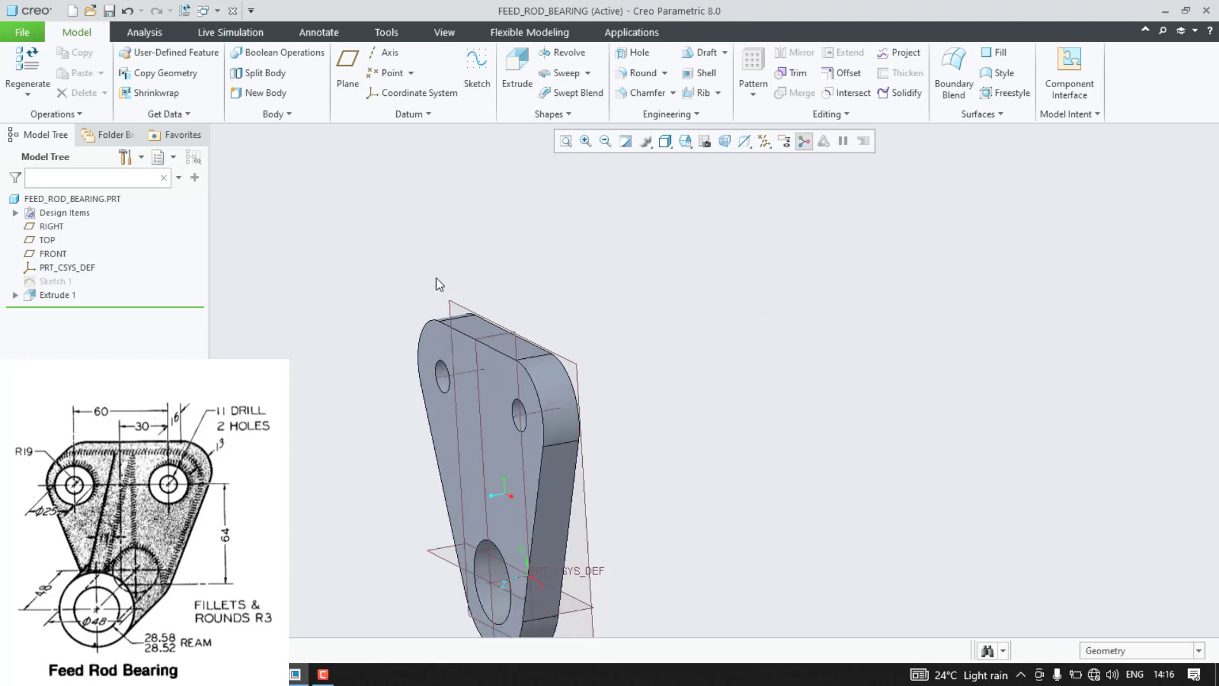
scroll(405, 377, up, 1)
middle_drag(404, 376, 365, 509)
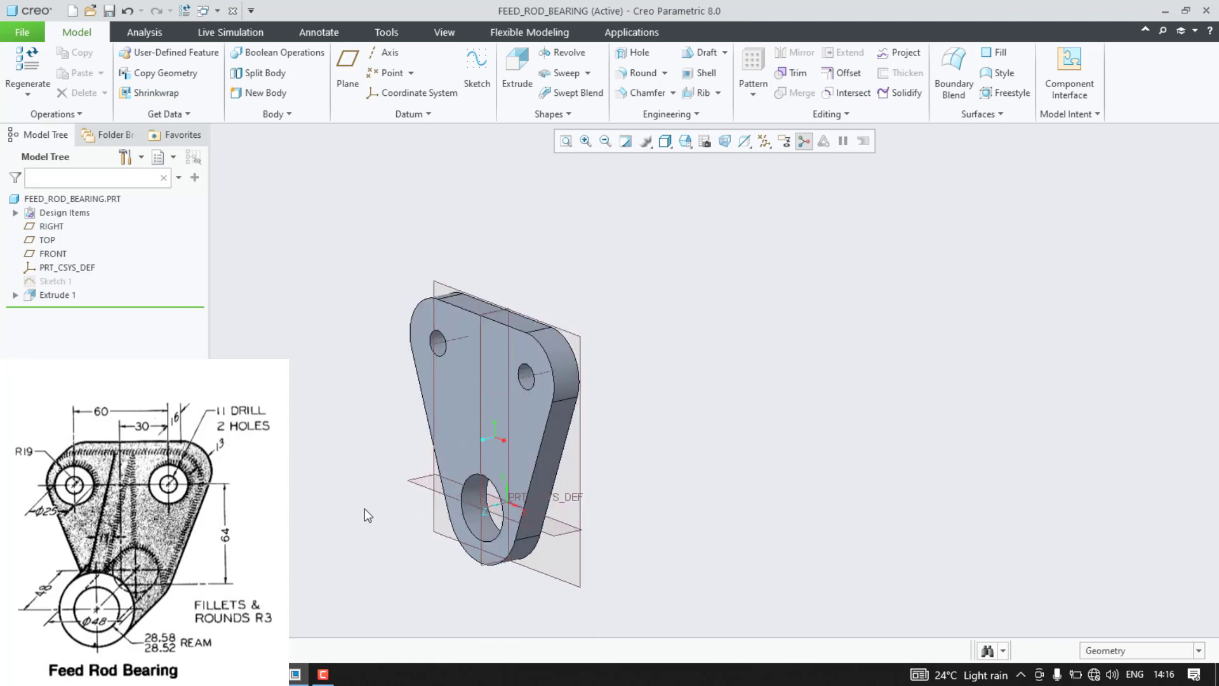
scroll(365, 509, down, 2)
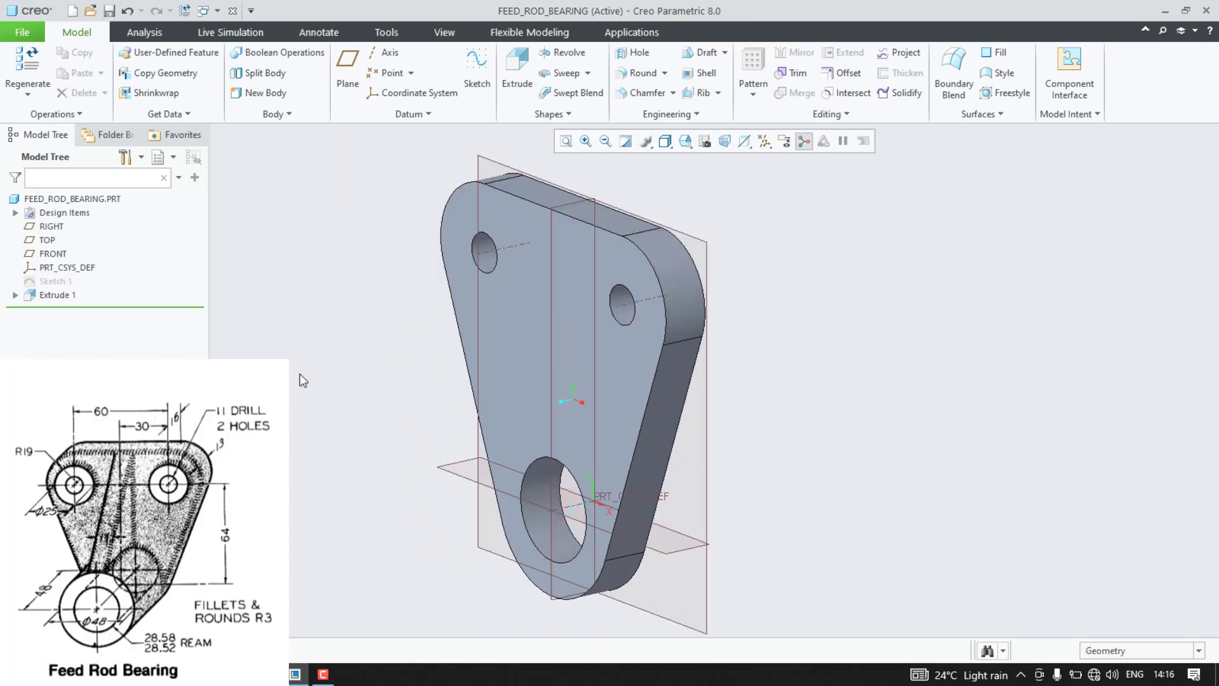
click(532, 352)
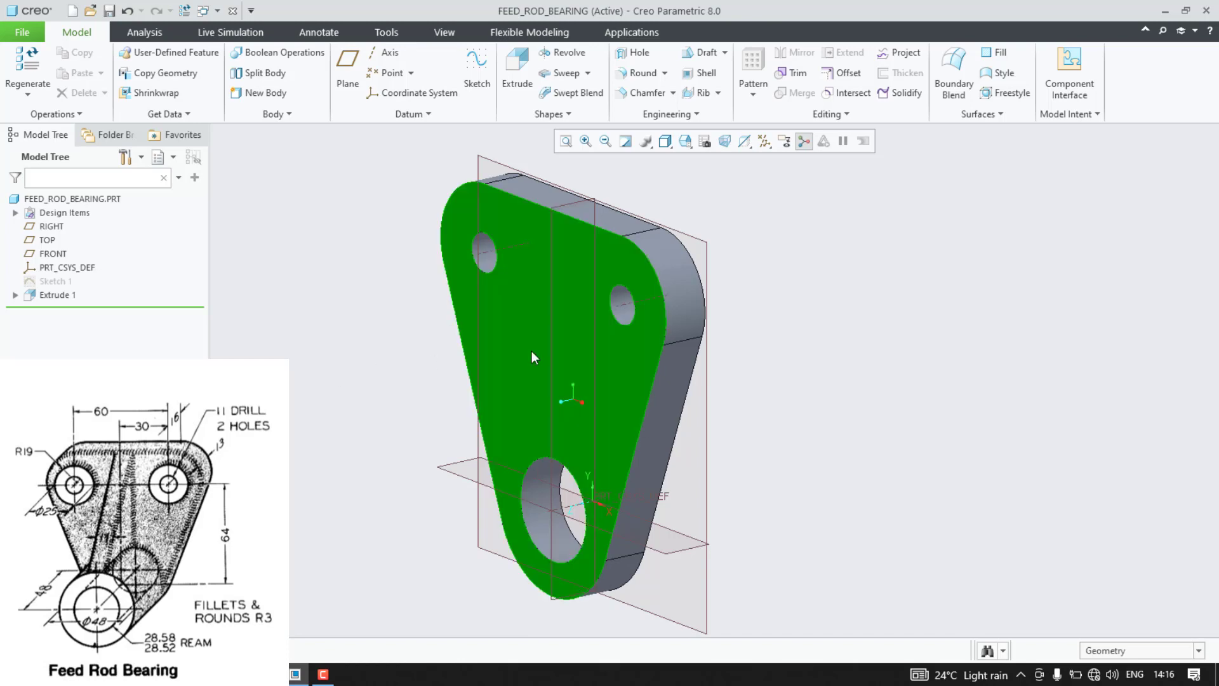
click(615, 282)
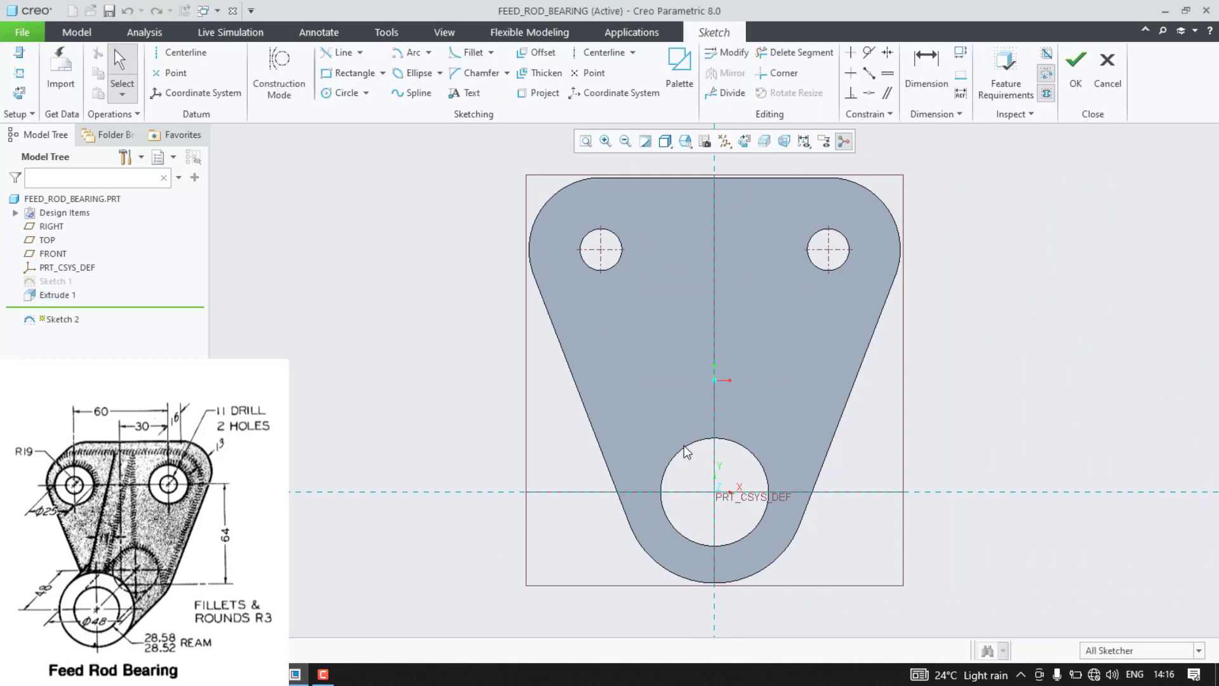
Step: Draw two concentric circles at the origin, matching the plate's lower rounded end and the large hole, and finish the sketch
click(343, 93)
click(714, 492)
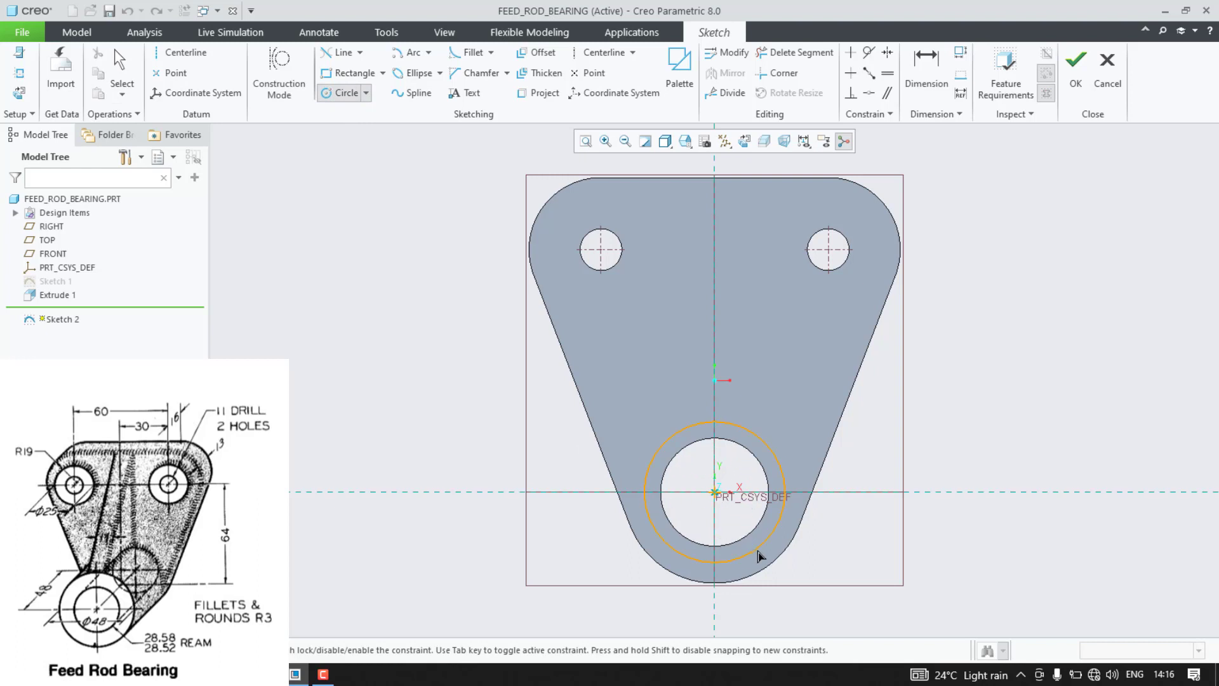
click(770, 560)
click(715, 492)
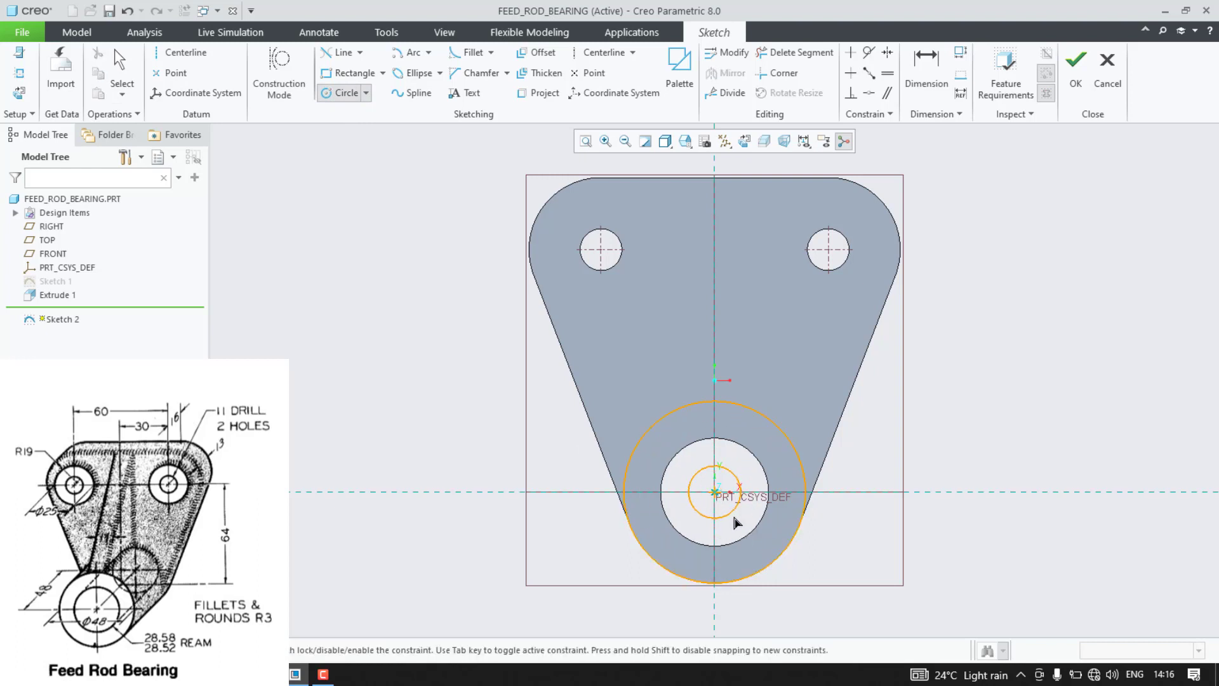
click(749, 535)
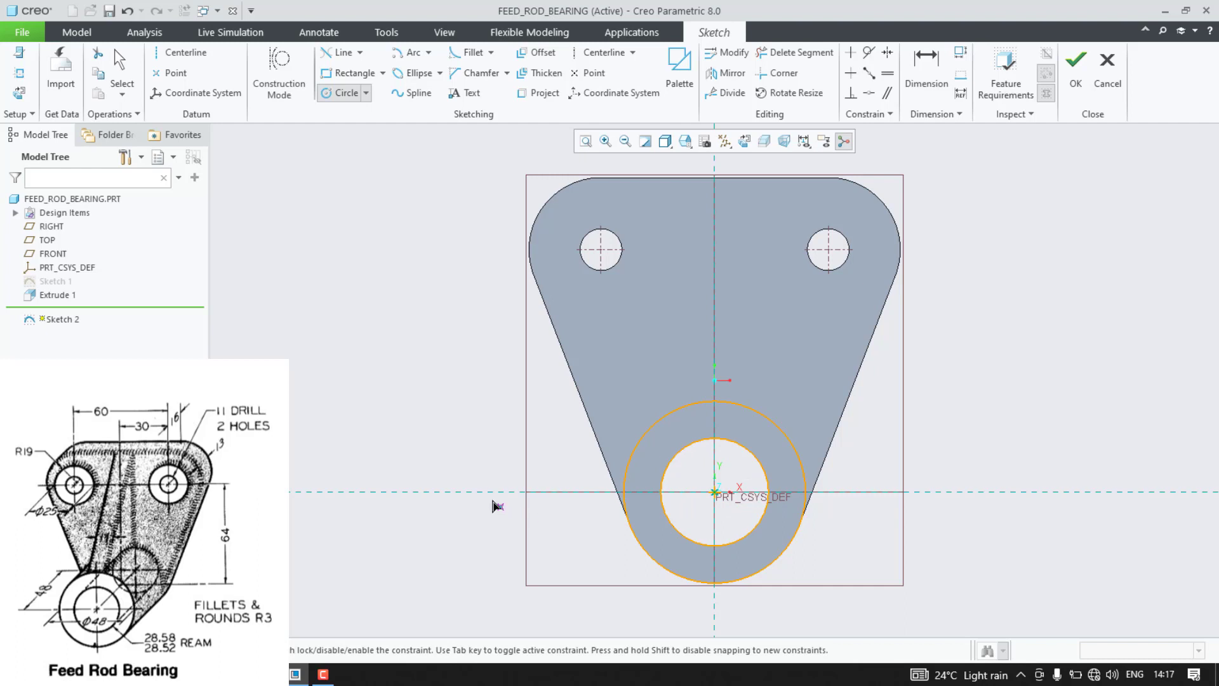
middle_click(464, 455)
scroll(481, 443, up, 2)
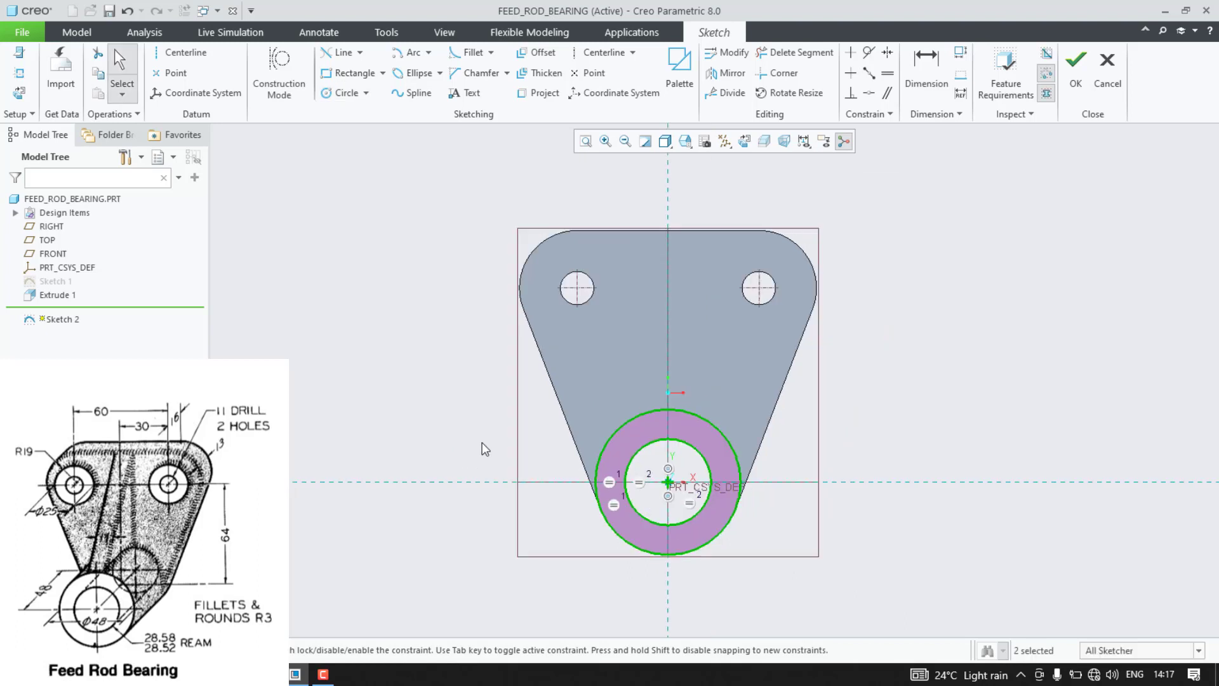
middle_drag(481, 443, 435, 458)
click(1076, 70)
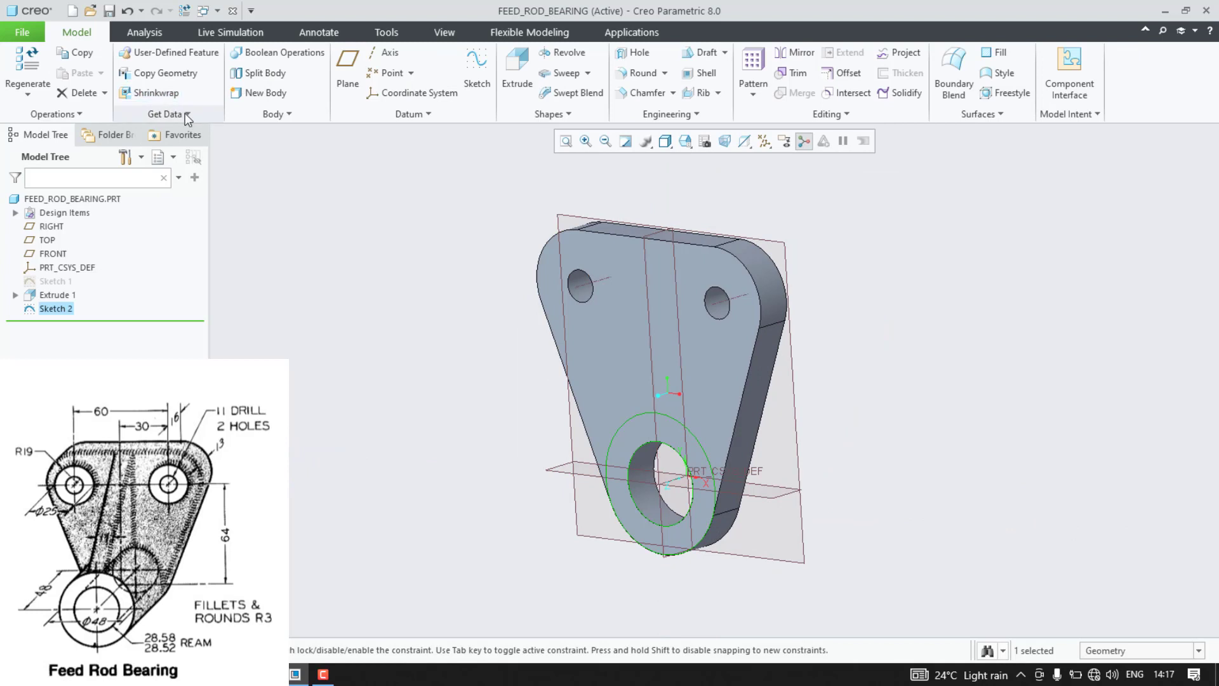
Step: Extrude the ring sketch as a solid boss 48 deep, outward from the plate's front face
click(526, 63)
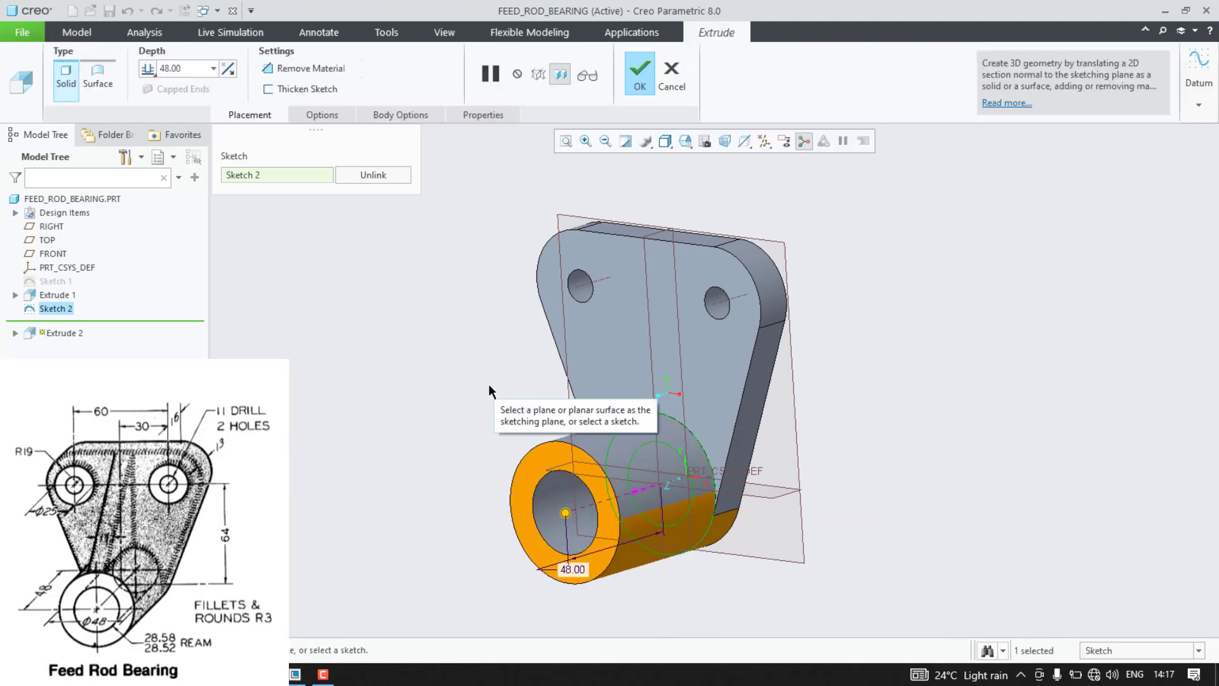
mouse_move(566, 570)
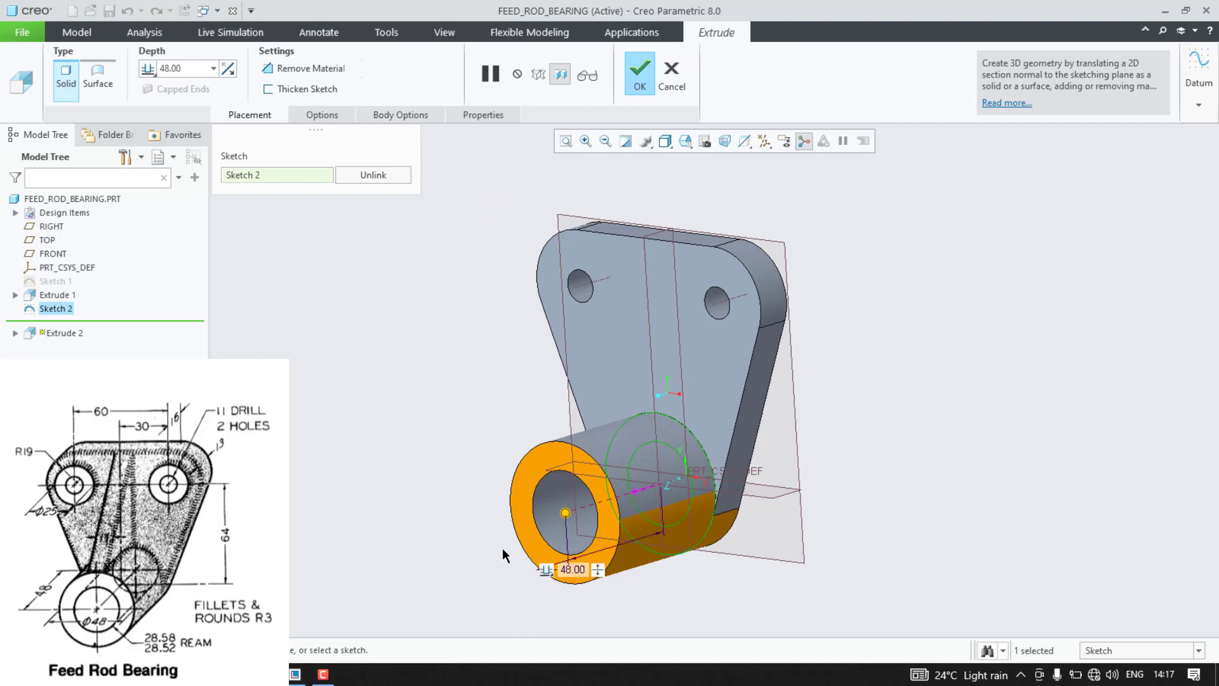
click(170, 68)
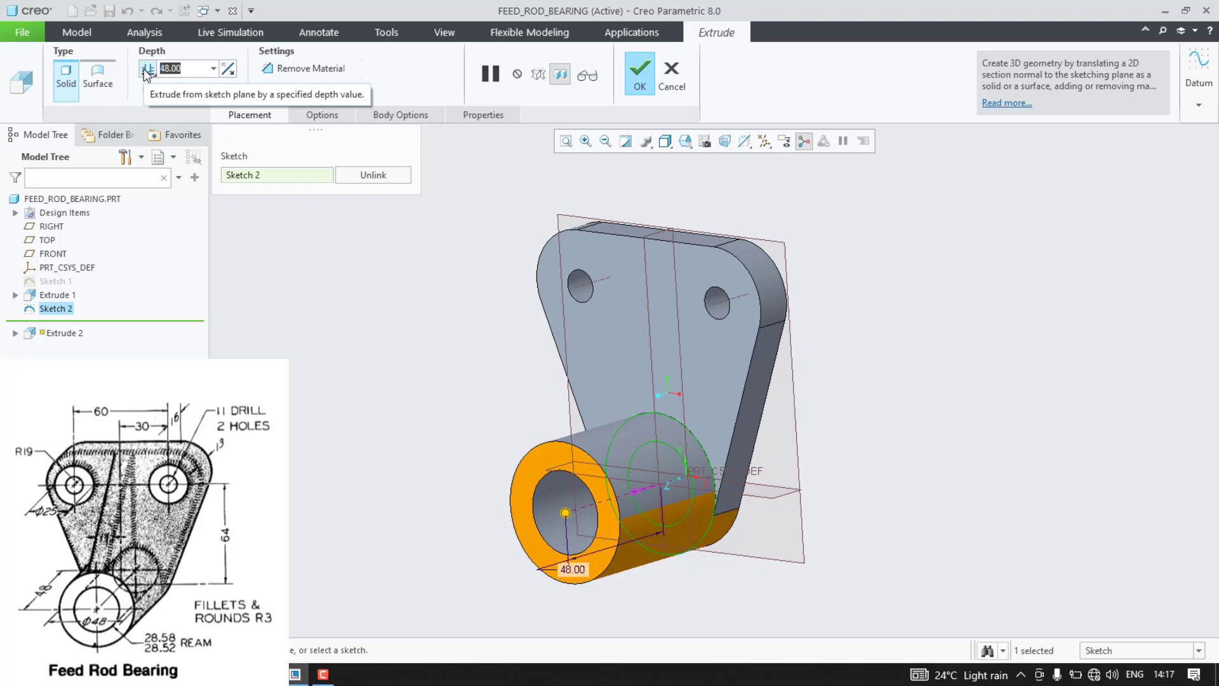
click(638, 82)
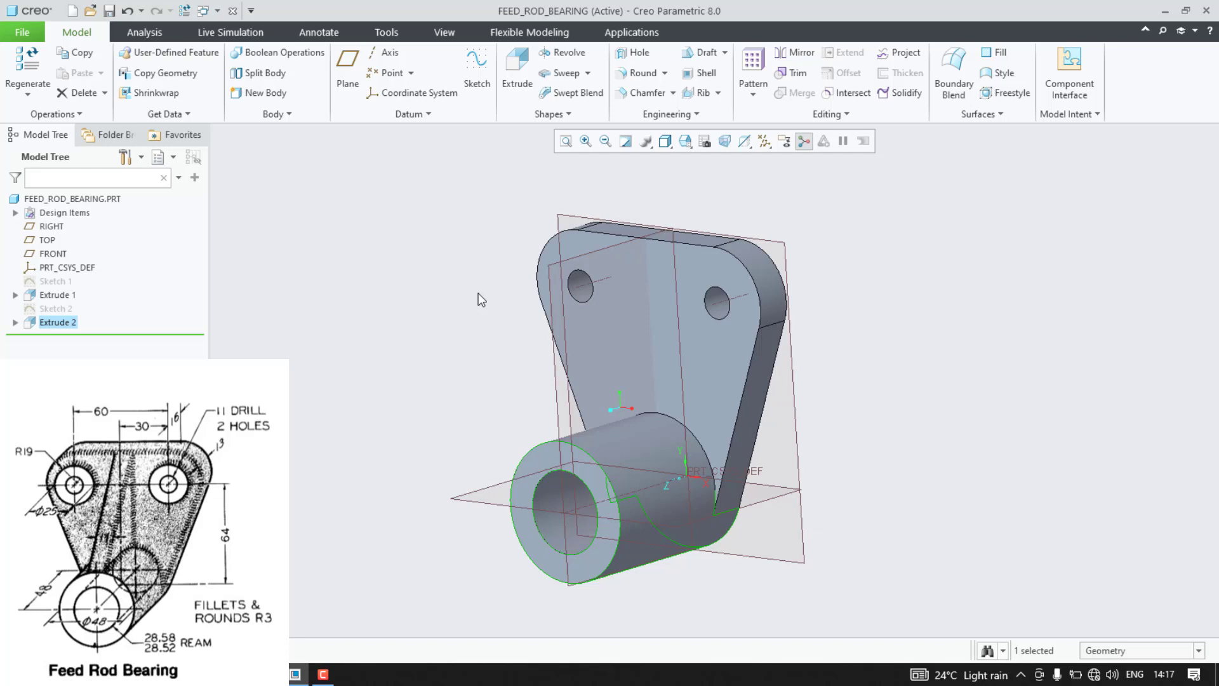
Step: Start another sketch on the plate's front face, above the extruded boss
click(724, 273)
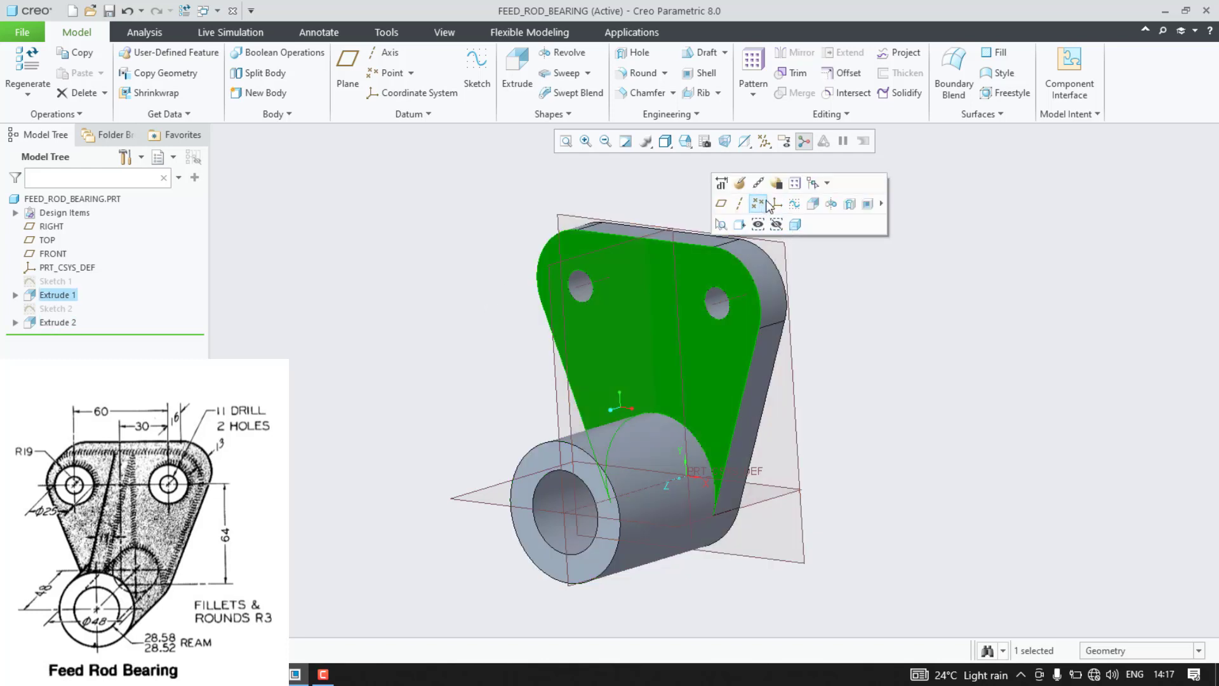
click(790, 204)
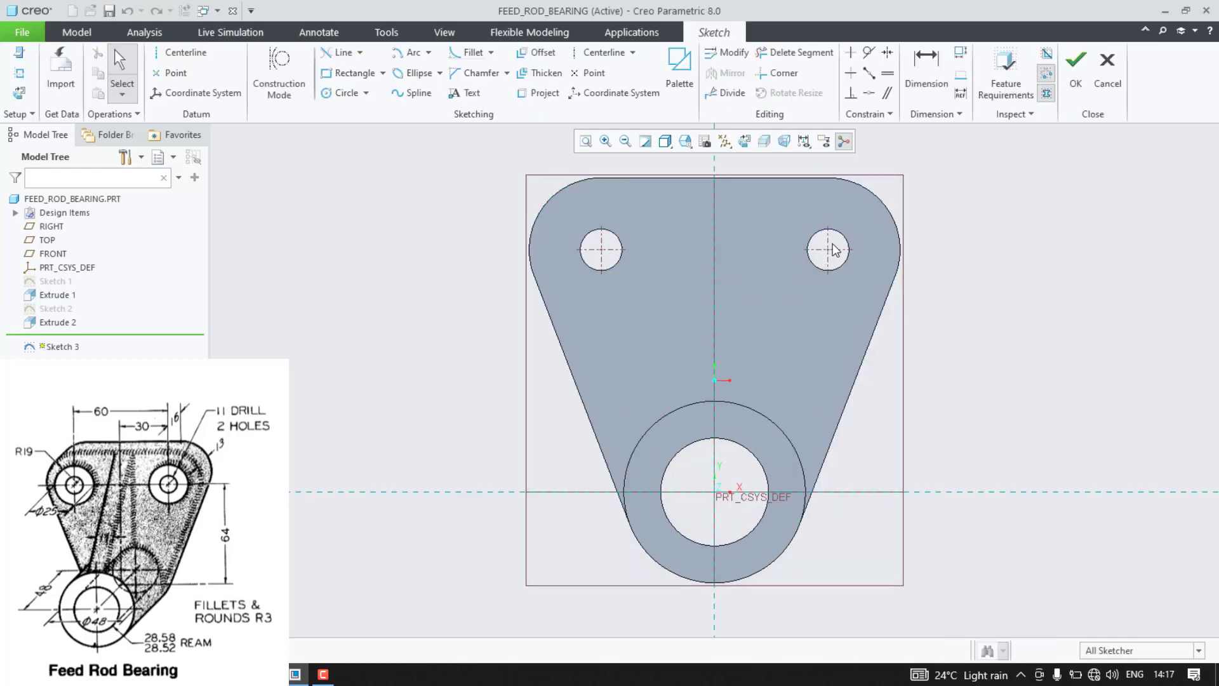
Step: Sketch equal circles concentric with the plate's two small holes and set their diameter to 25 mm
click(346, 93)
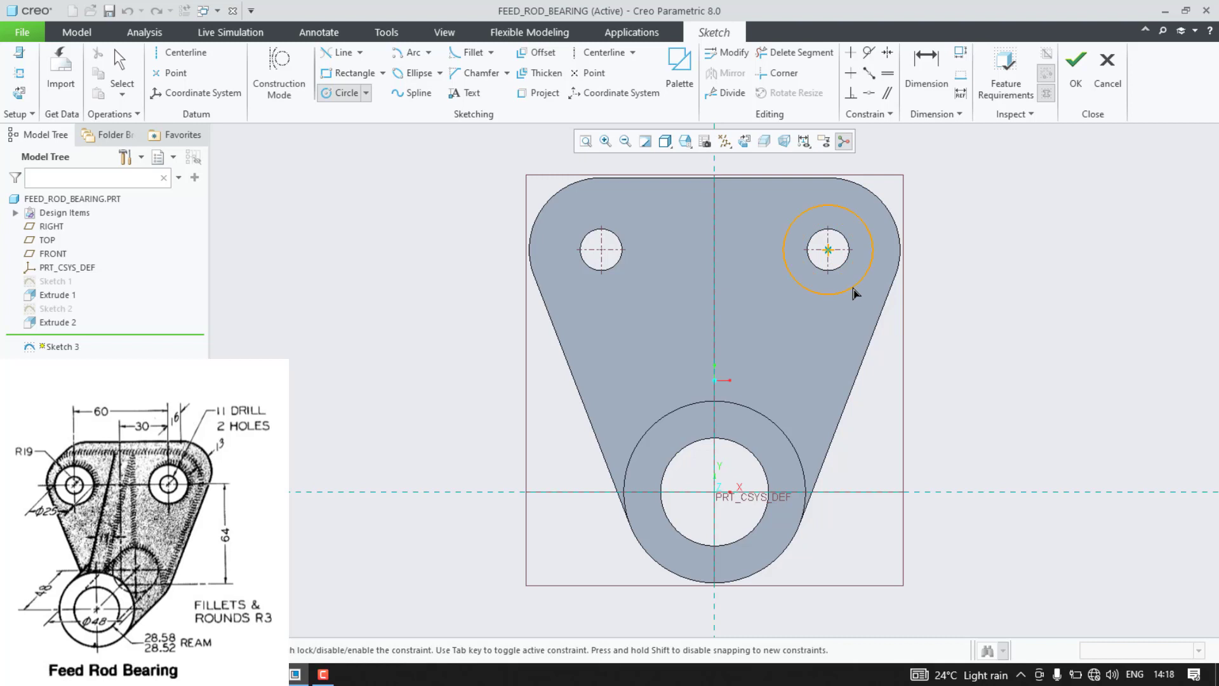
click(842, 291)
click(602, 249)
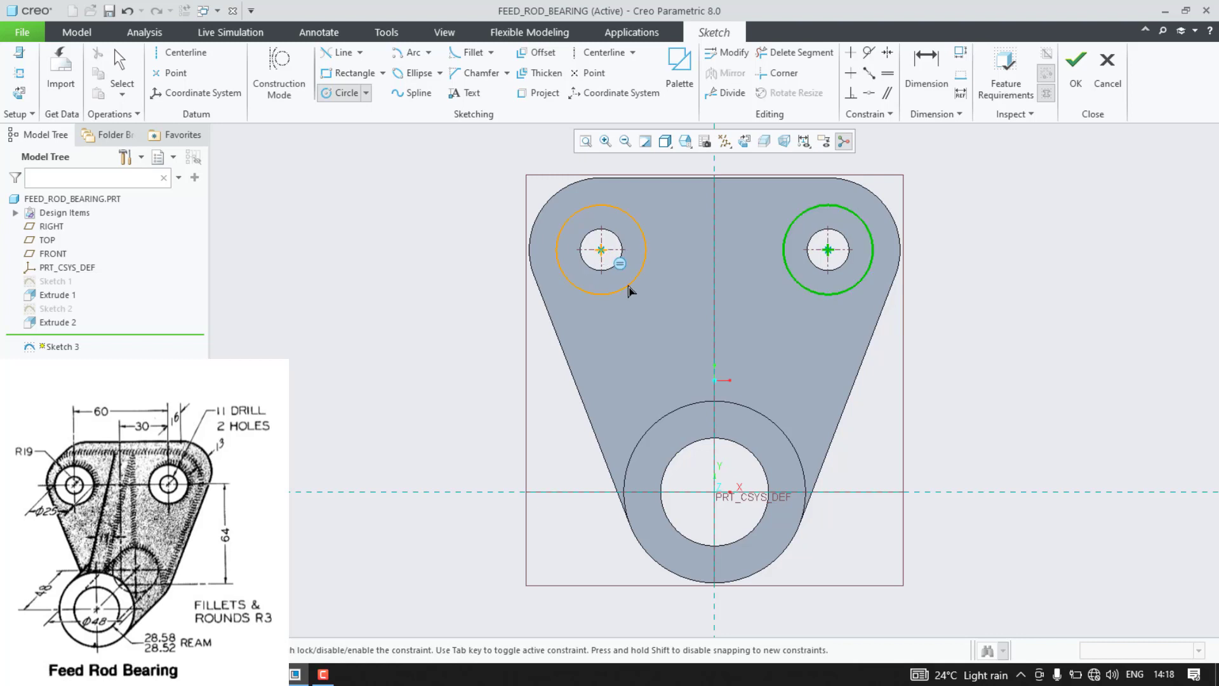
click(631, 287)
middle_click(468, 299)
double_click(755, 207)
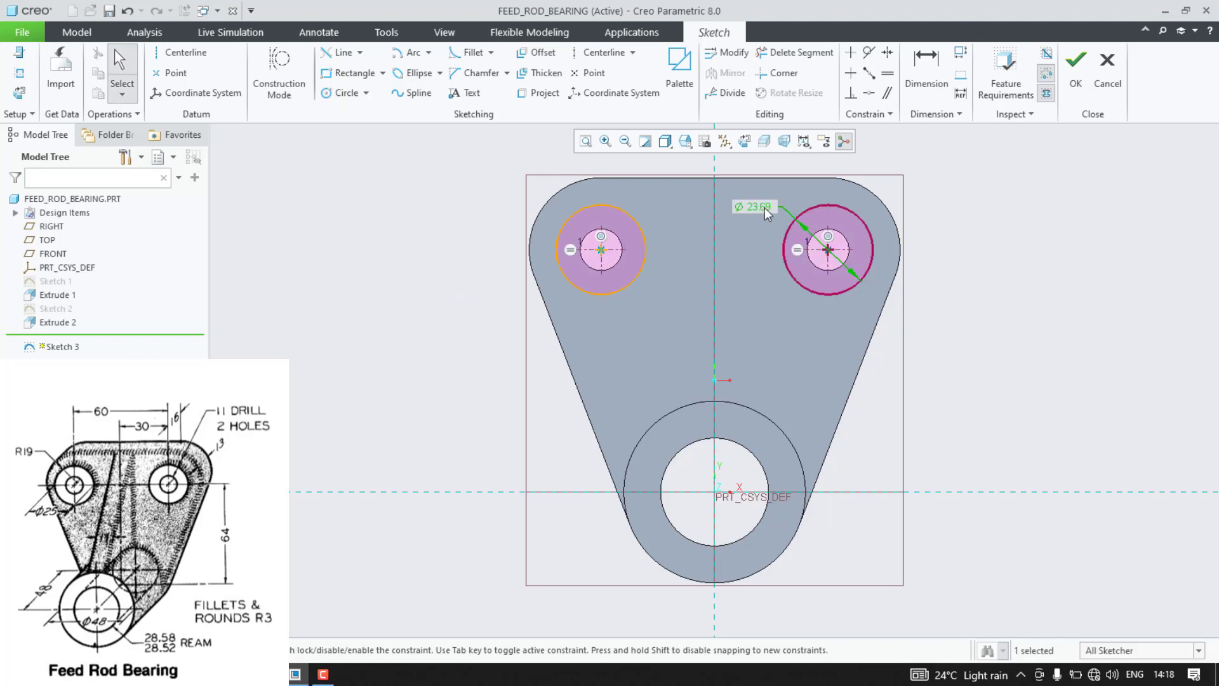
text(25)
key(Return)
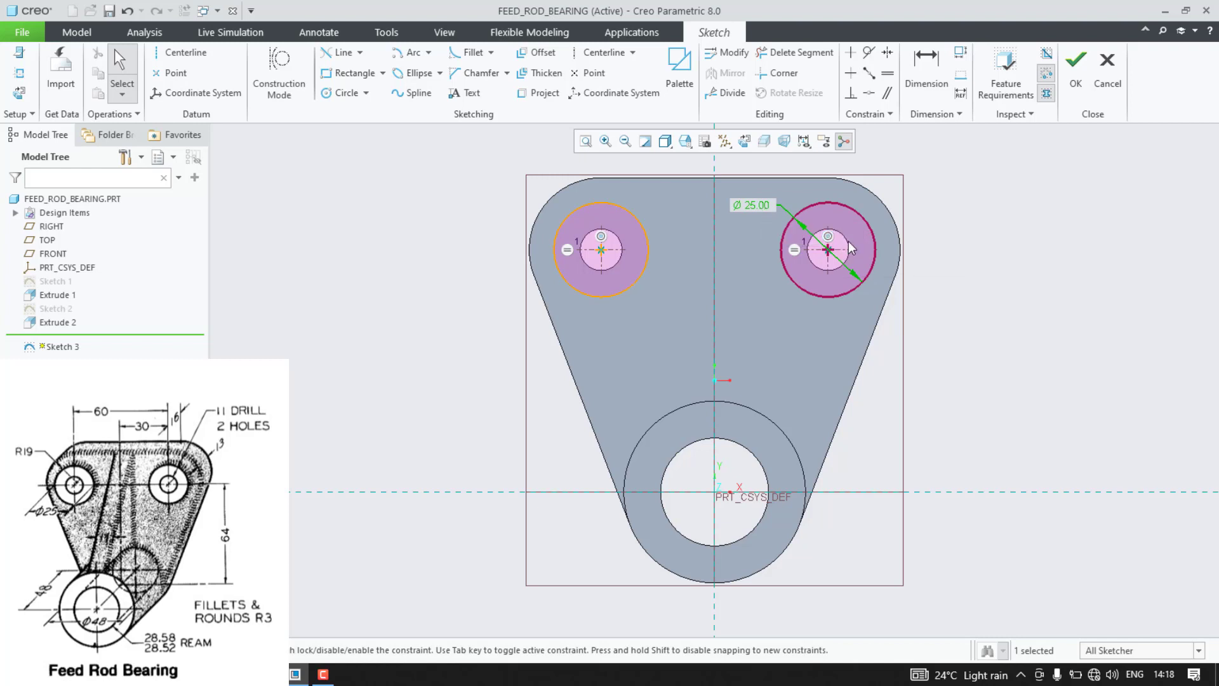
Step: Add inner circles coincident with the edges of both small holes and finish the boss sketch
click(347, 94)
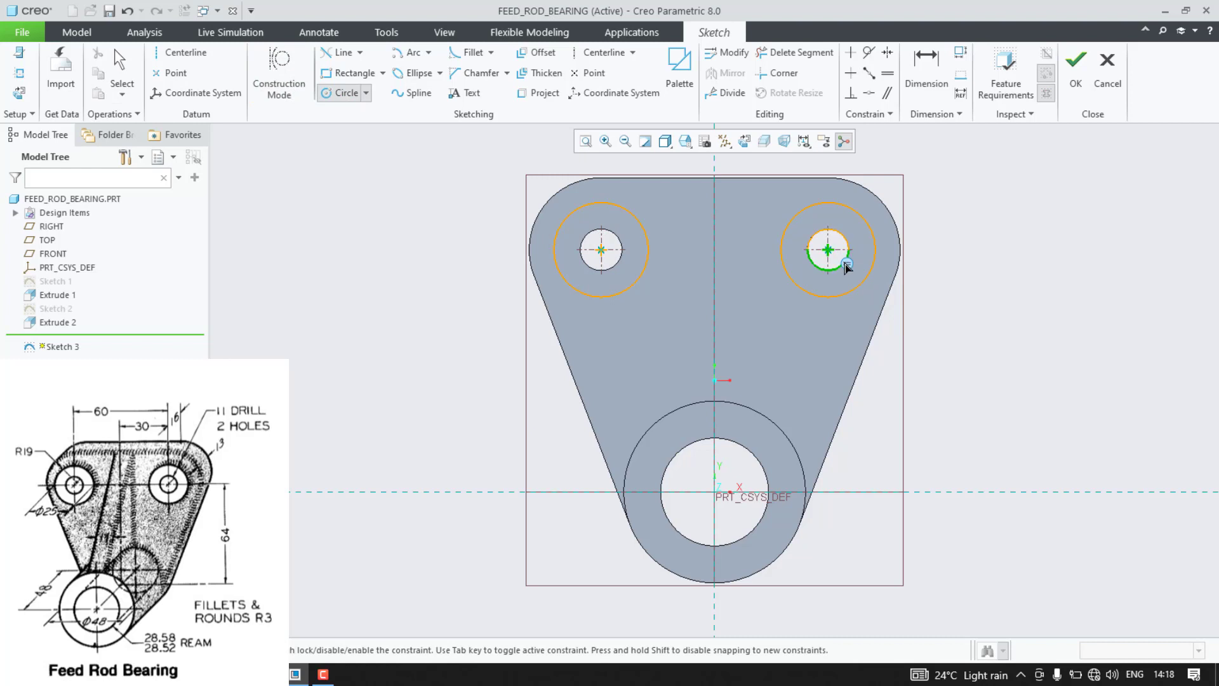
click(847, 263)
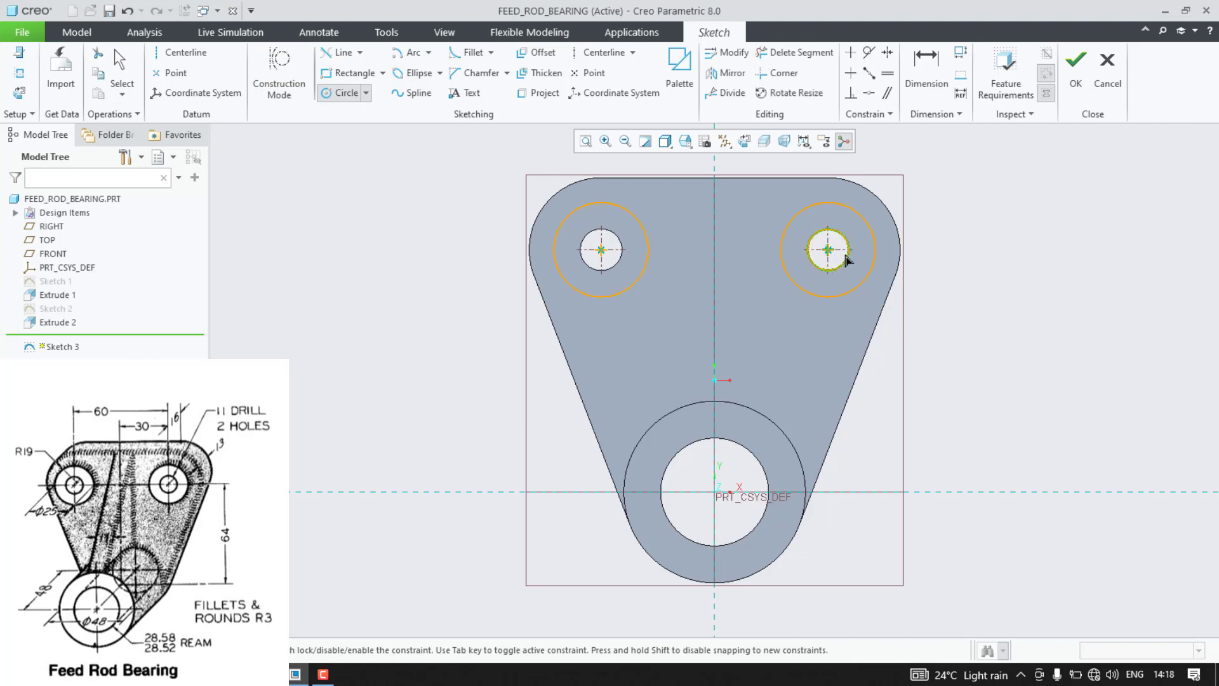
click(601, 252)
click(592, 280)
scroll(559, 338, up, 1)
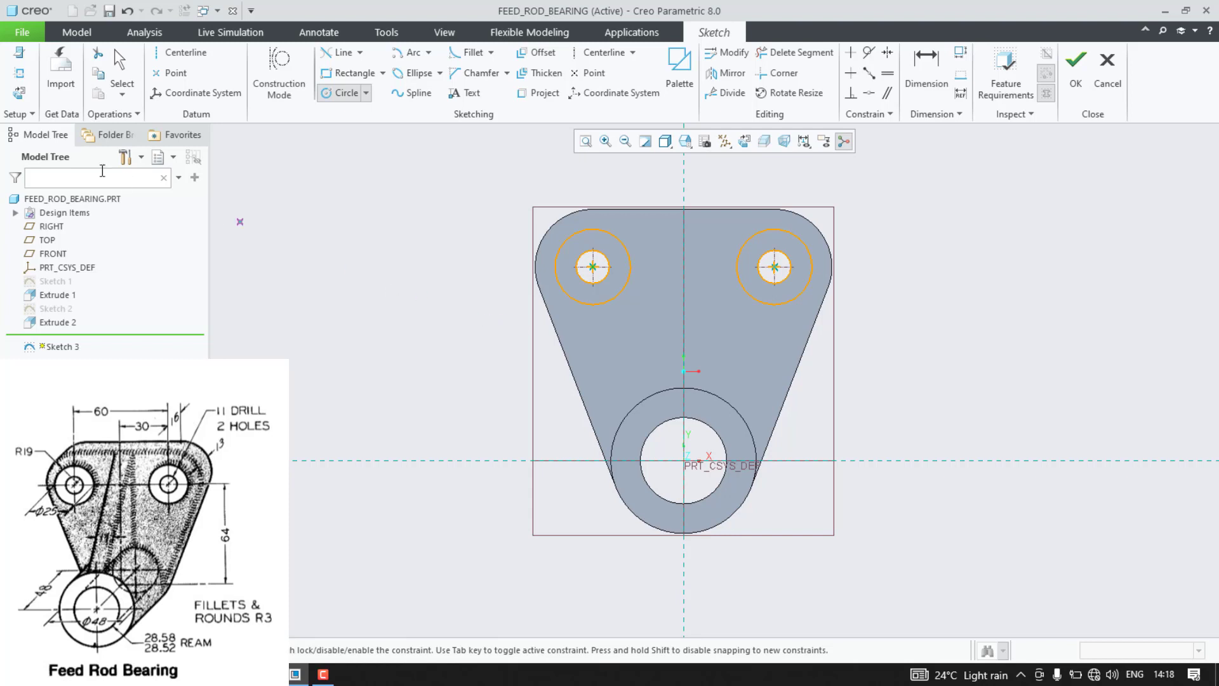
click(1076, 73)
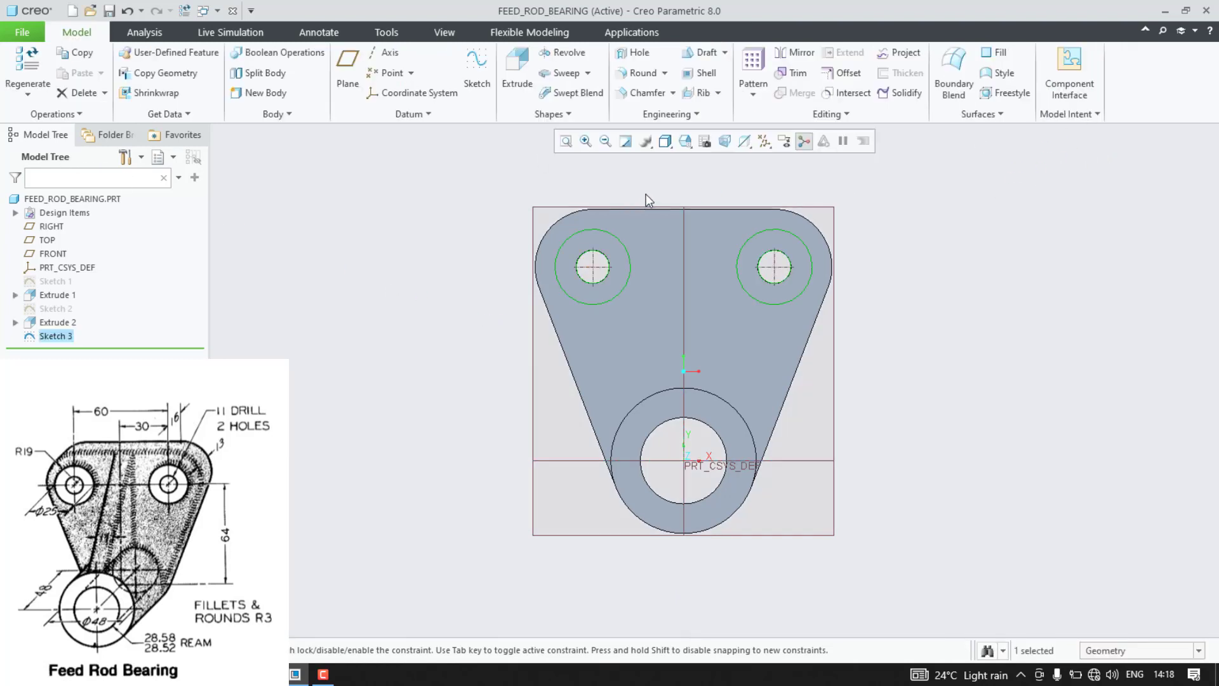
Step: Extrude the two ring profiles 3 mm outward from the plate's front face as solid bosses
click(517, 70)
double_click(170, 68)
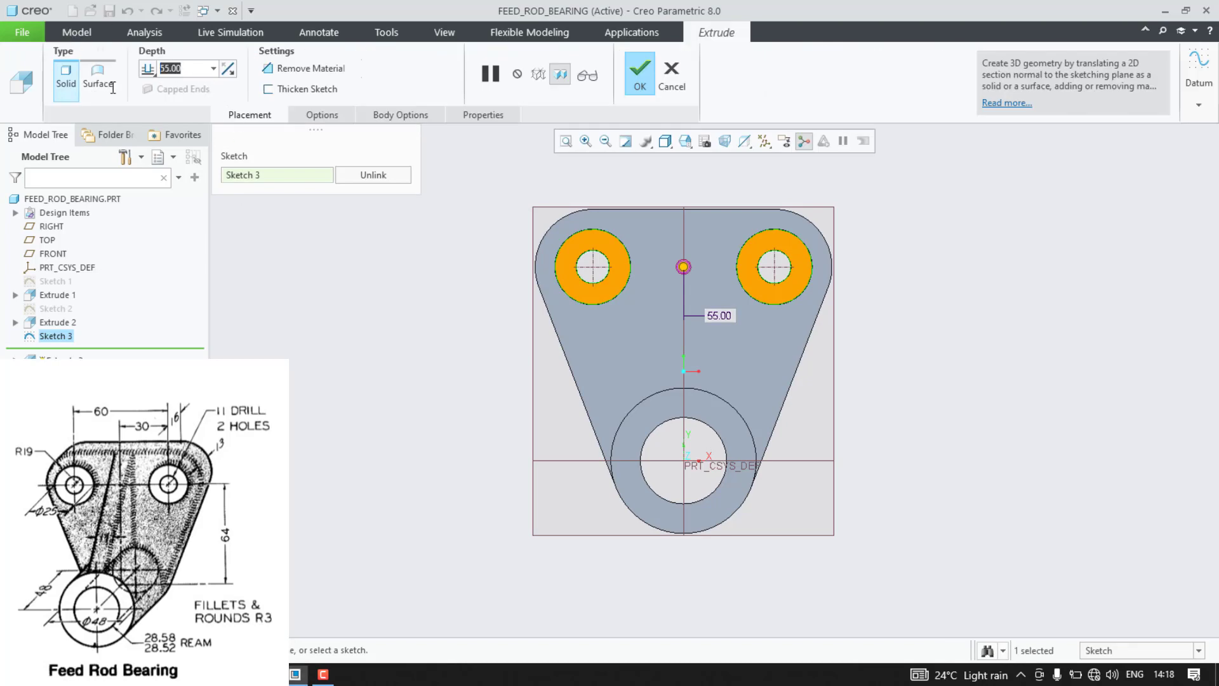
text(3)
key(Return)
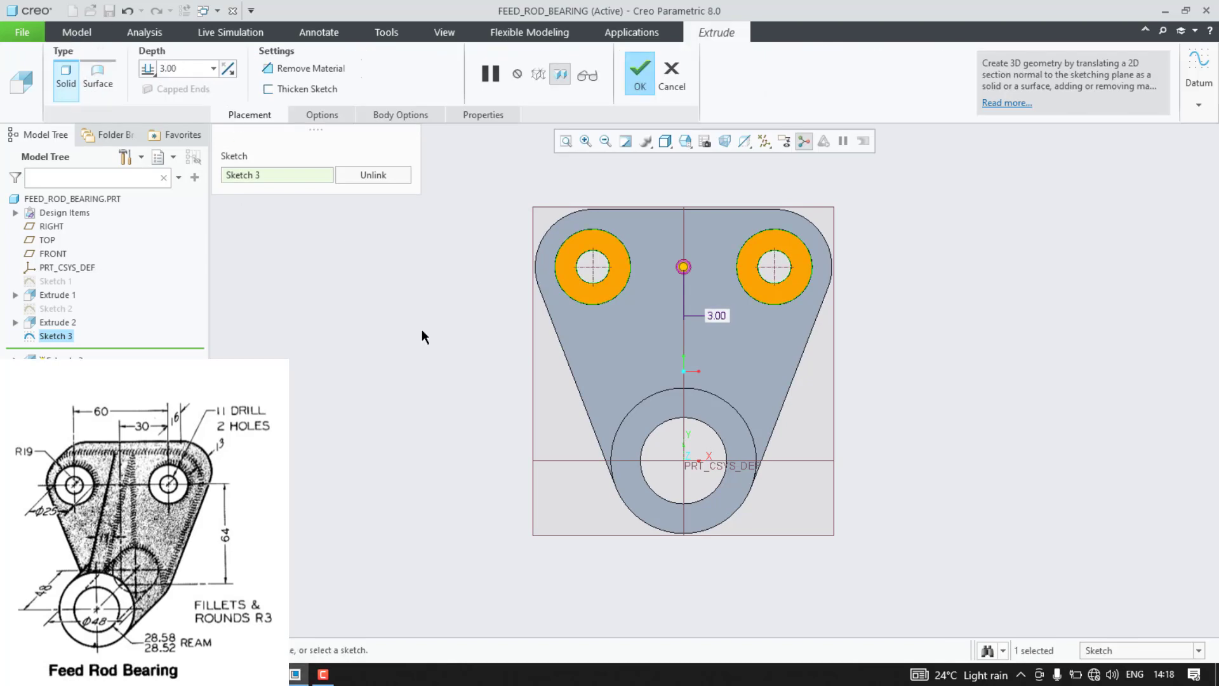
mouse_move(421, 335)
middle_down()
mouse_move(381, 349)
mouse_move(335, 277)
middle_up()
click(637, 77)
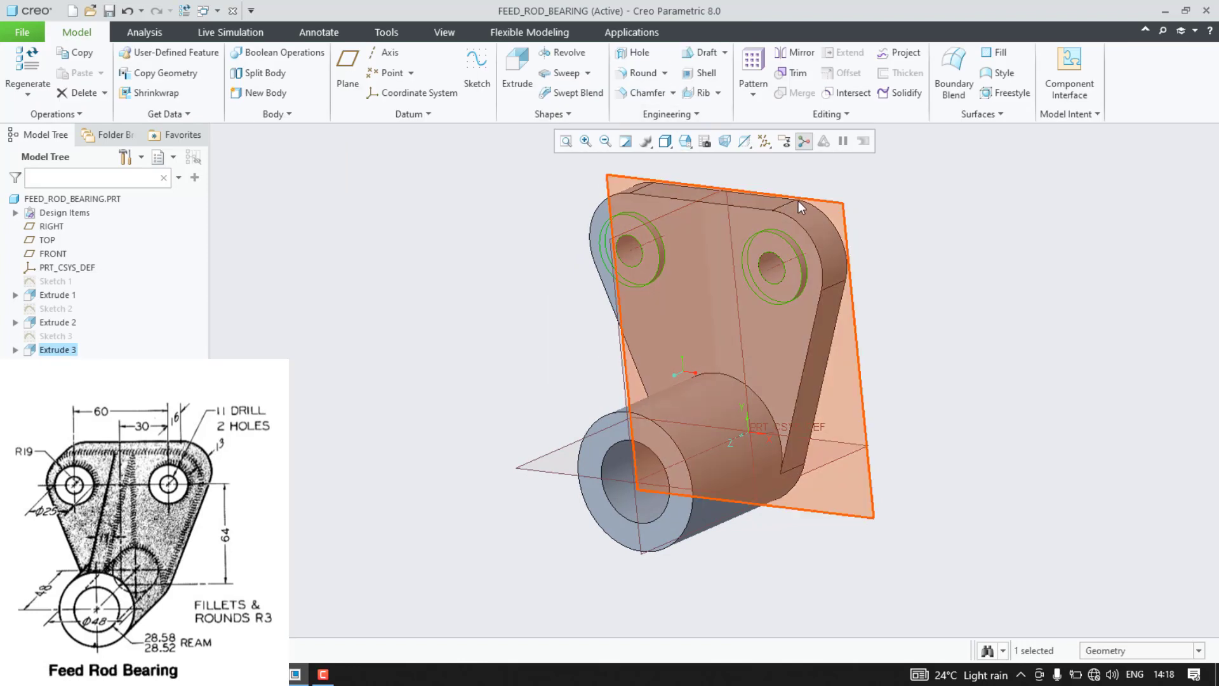
Step: Round the plate's front outline, both boss base edges and the cylinder-to-plate edge with a 3 mm radius
click(787, 212)
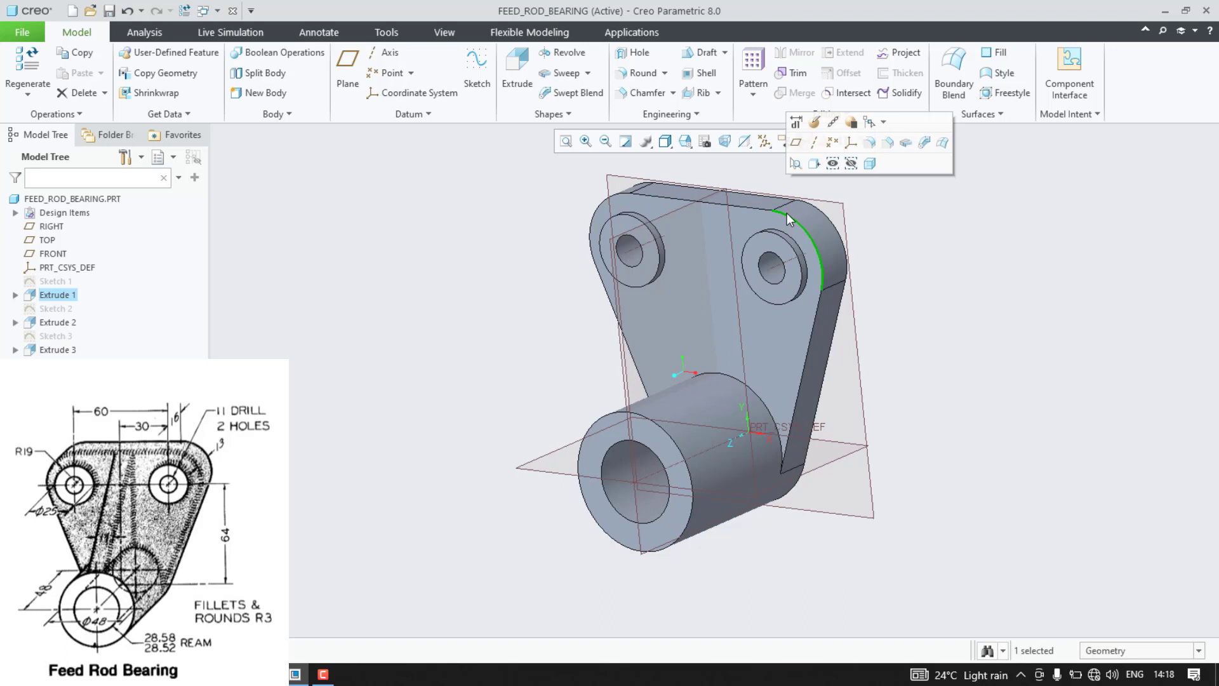
click(867, 141)
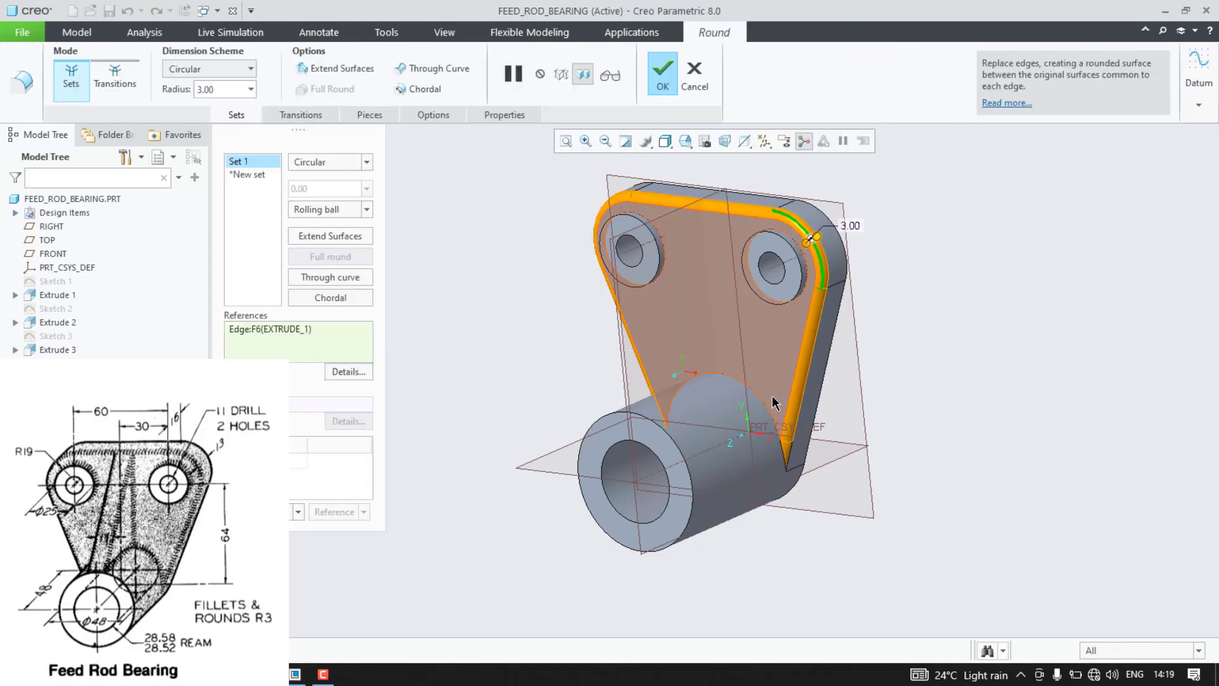
click(791, 245)
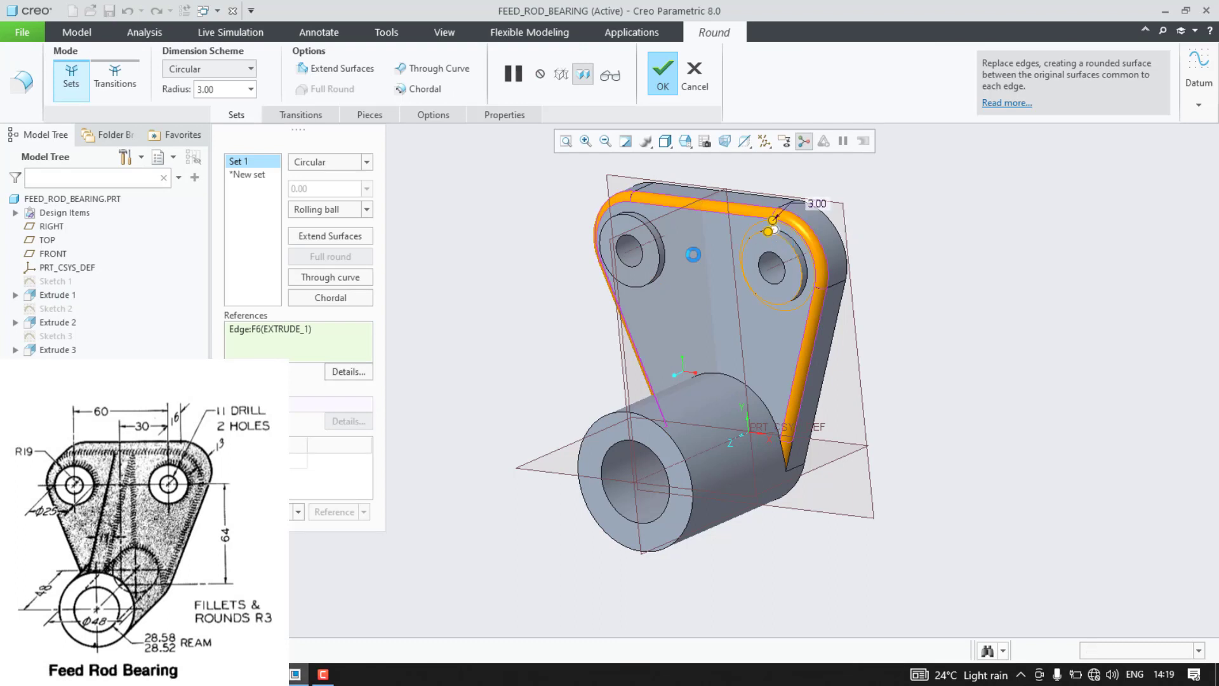
click(668, 262)
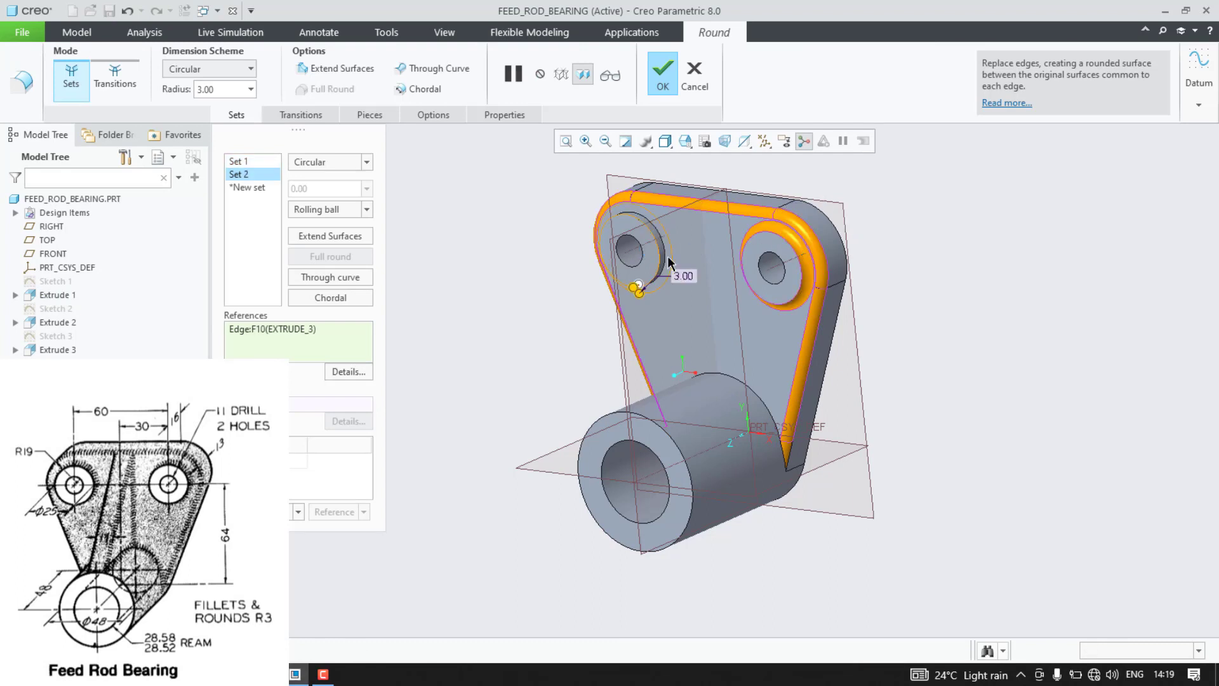
click(740, 385)
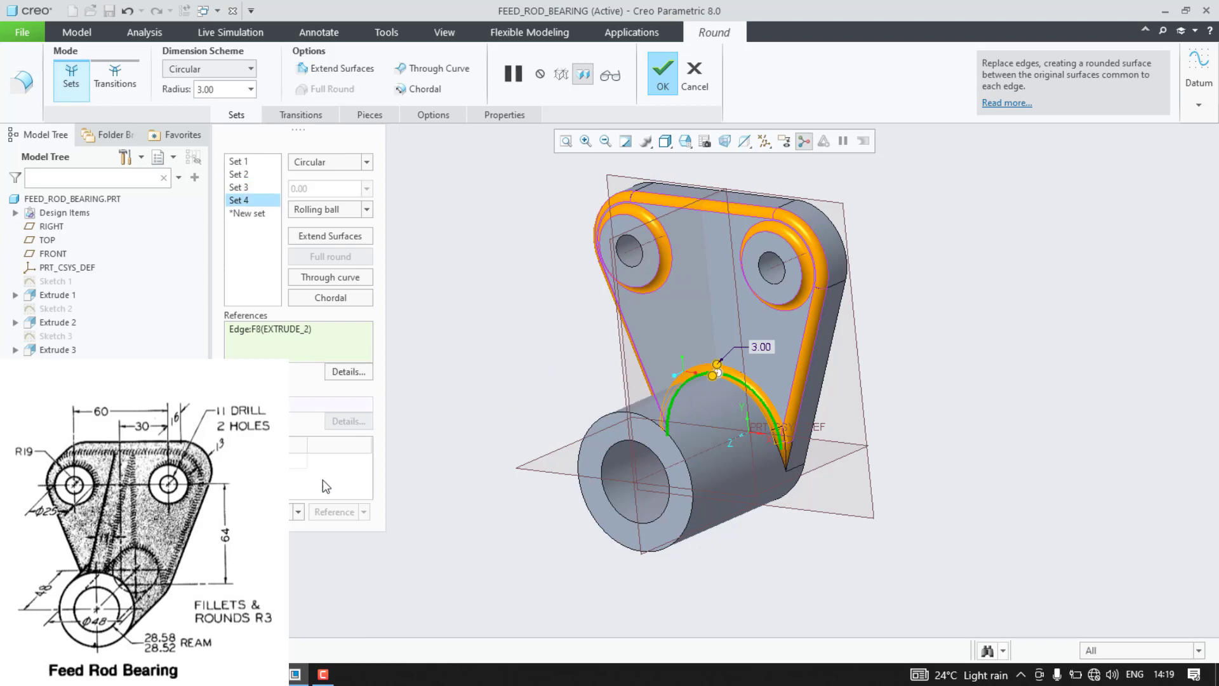
click(663, 84)
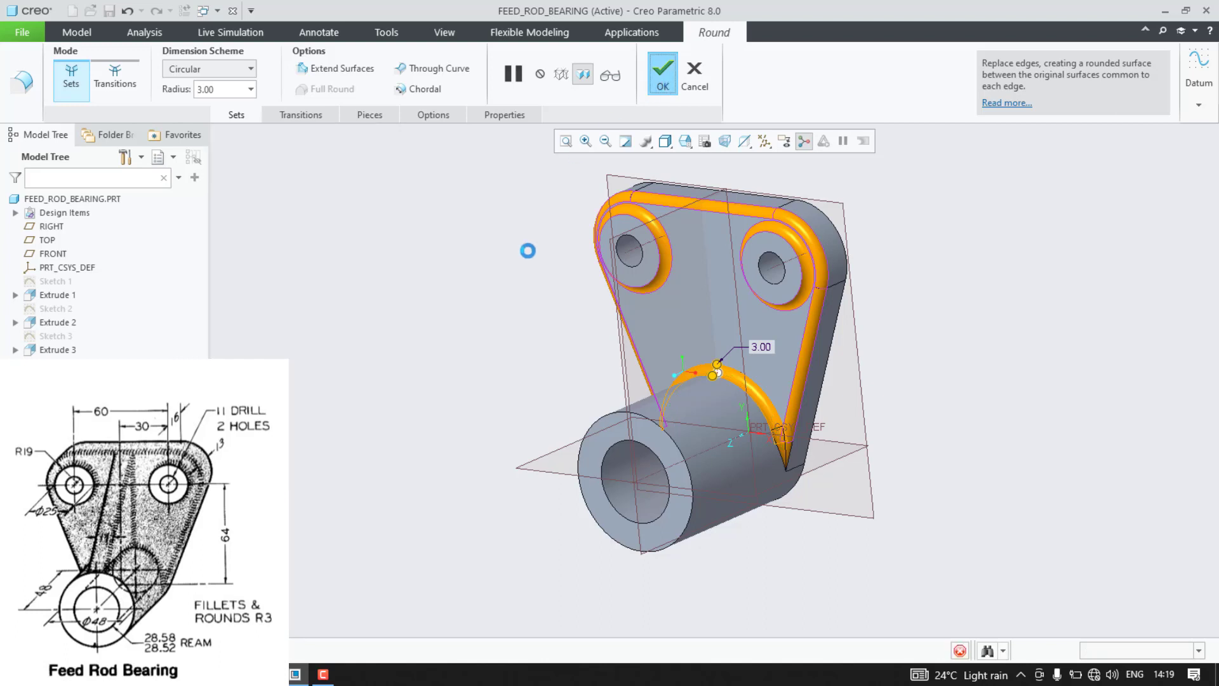
Step: On the RIGHT plane, sketch a short vertical line at the cylinder's front end and a sloped line to the plate's upper front edge
middle_drag(517, 289, 494, 296)
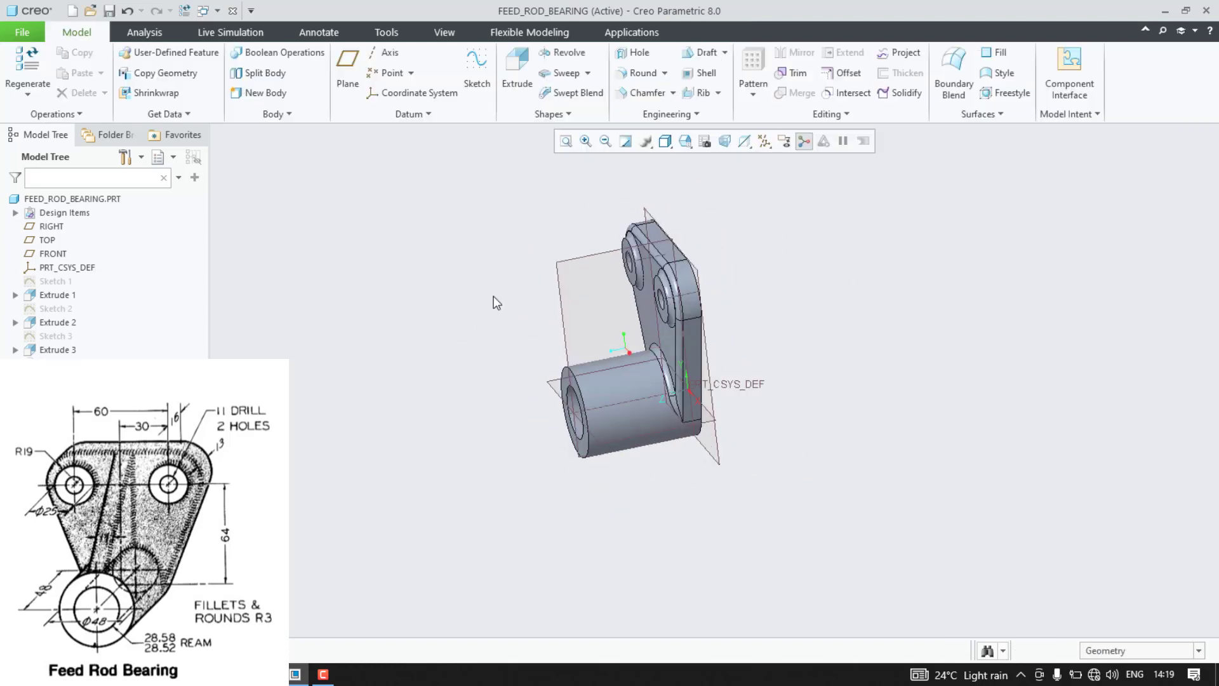
click(569, 262)
click(597, 209)
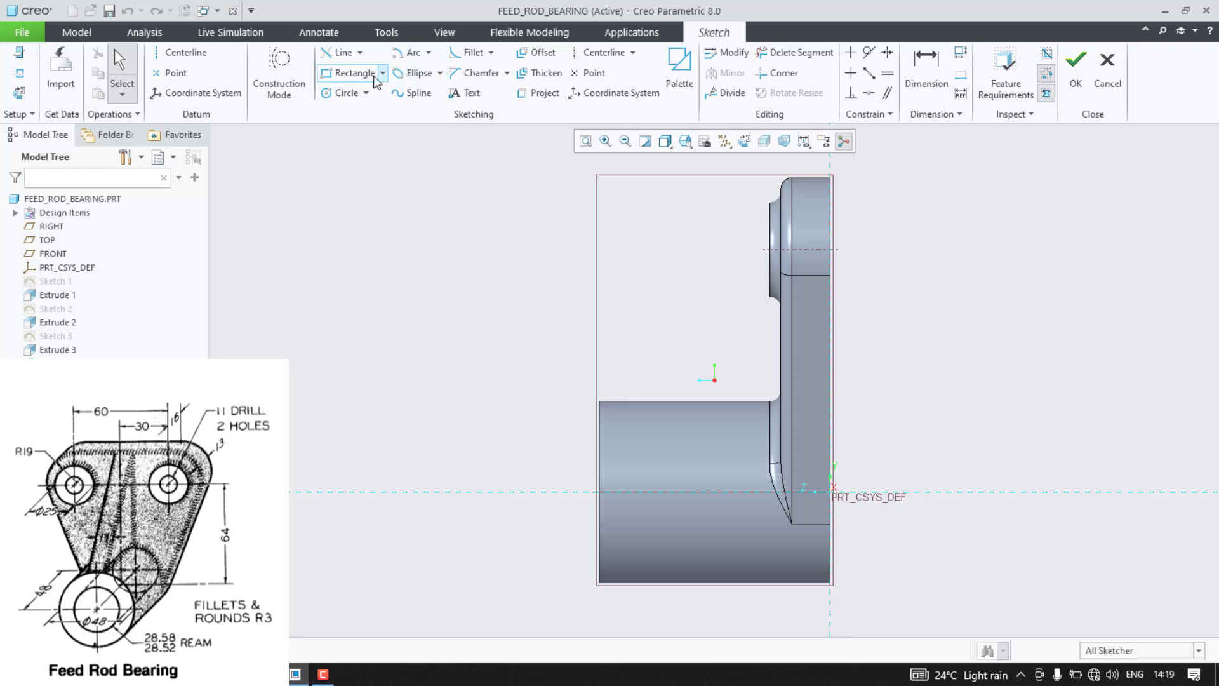
click(359, 53)
click(365, 69)
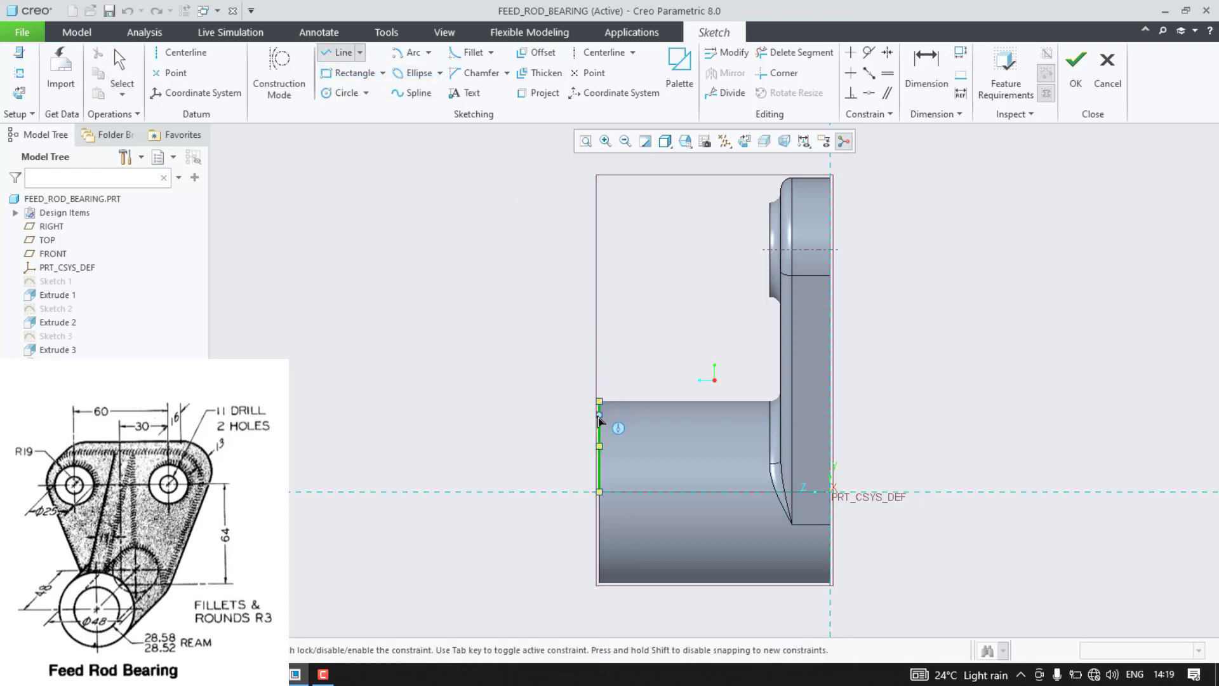
click(599, 418)
click(599, 403)
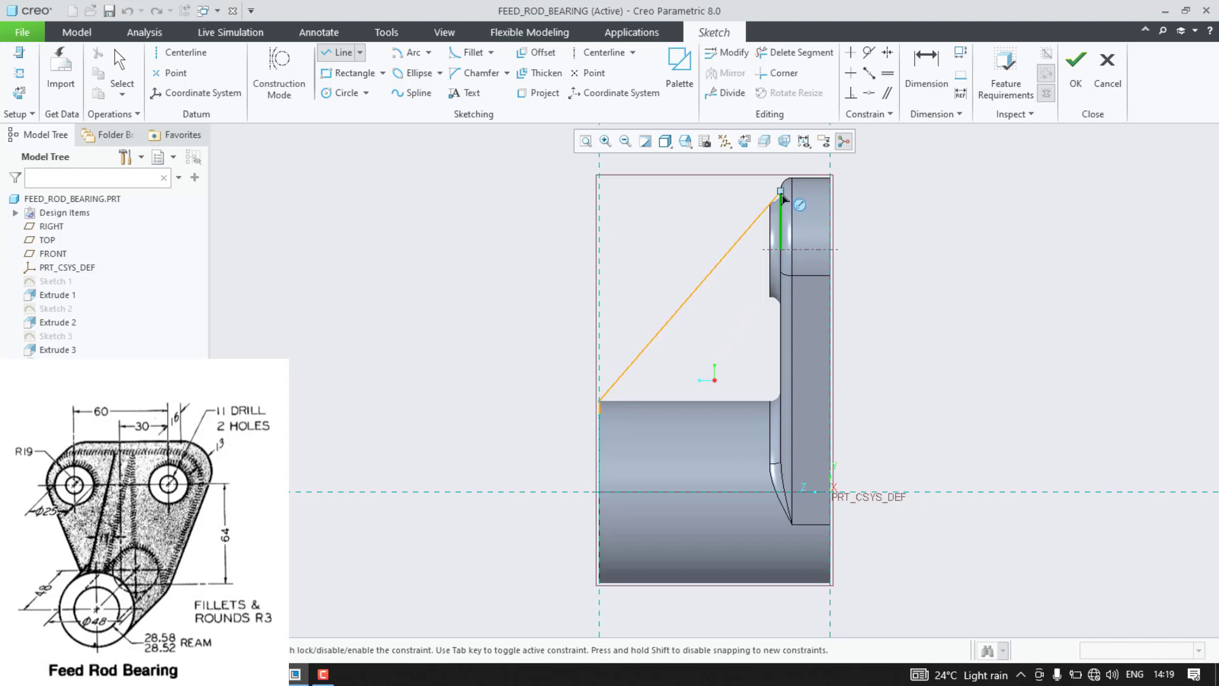
scroll(781, 194, up, 5)
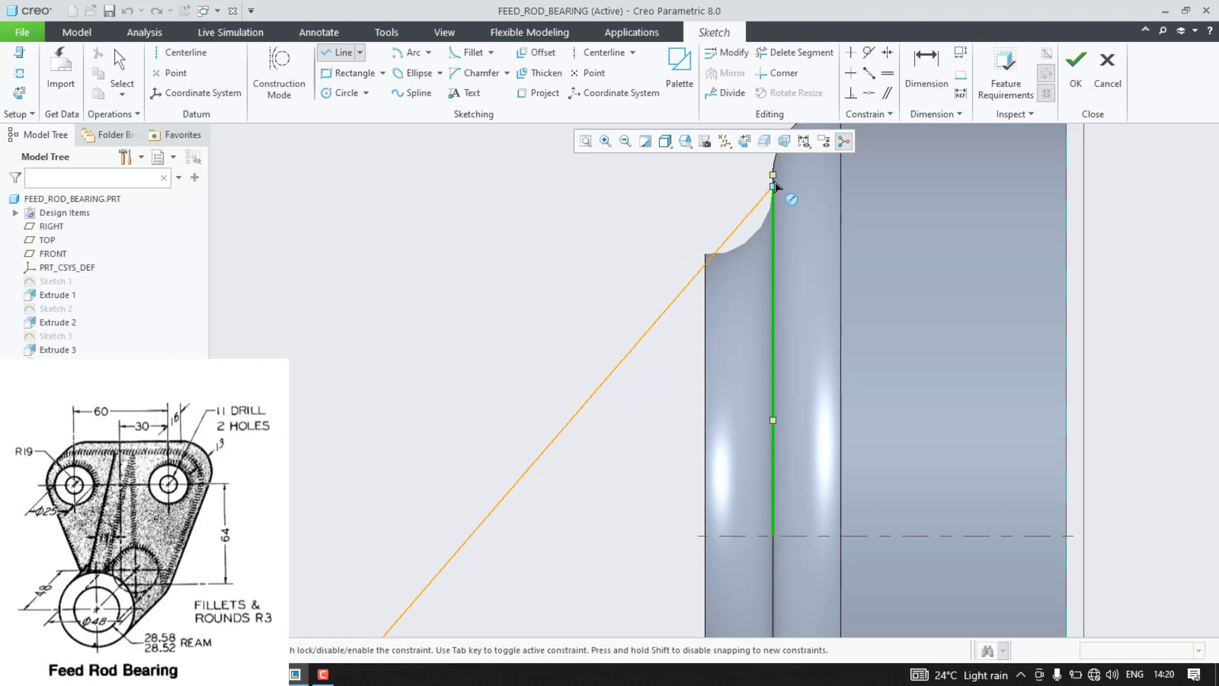
click(774, 181)
Step: Close the rib profile with horizontal and vertical lines inside the plate and cylinder, and finish the sketch
scroll(813, 172, down, 2)
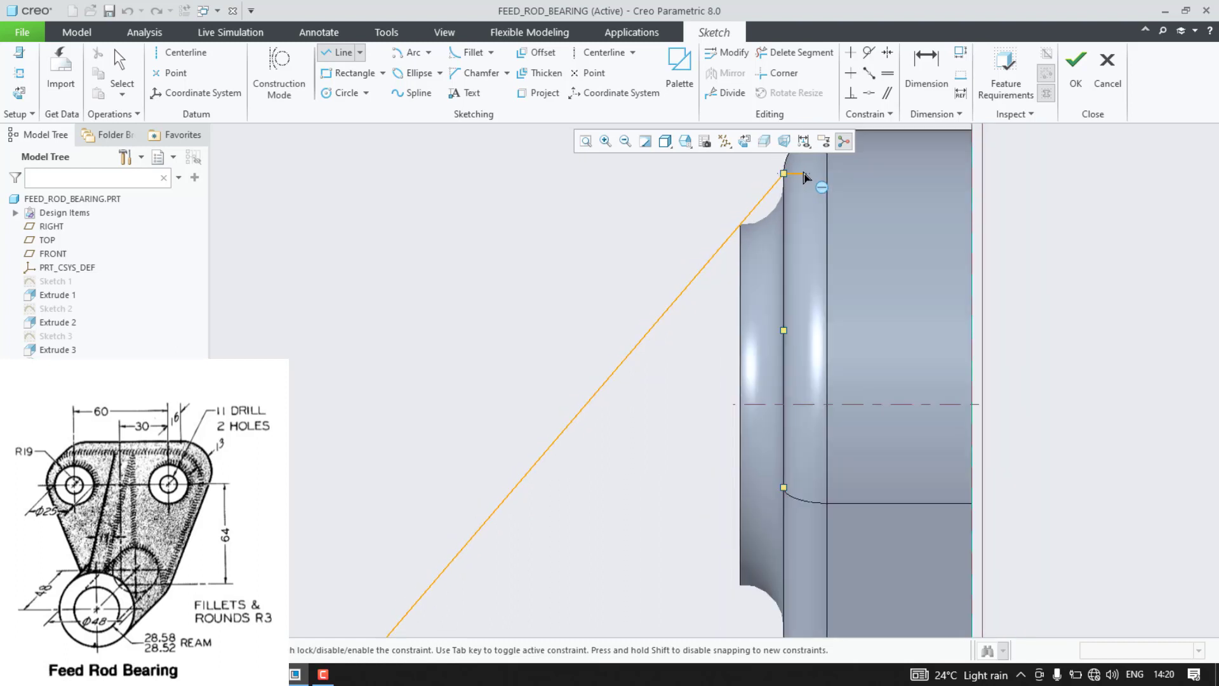
click(852, 172)
scroll(852, 216, down, 3)
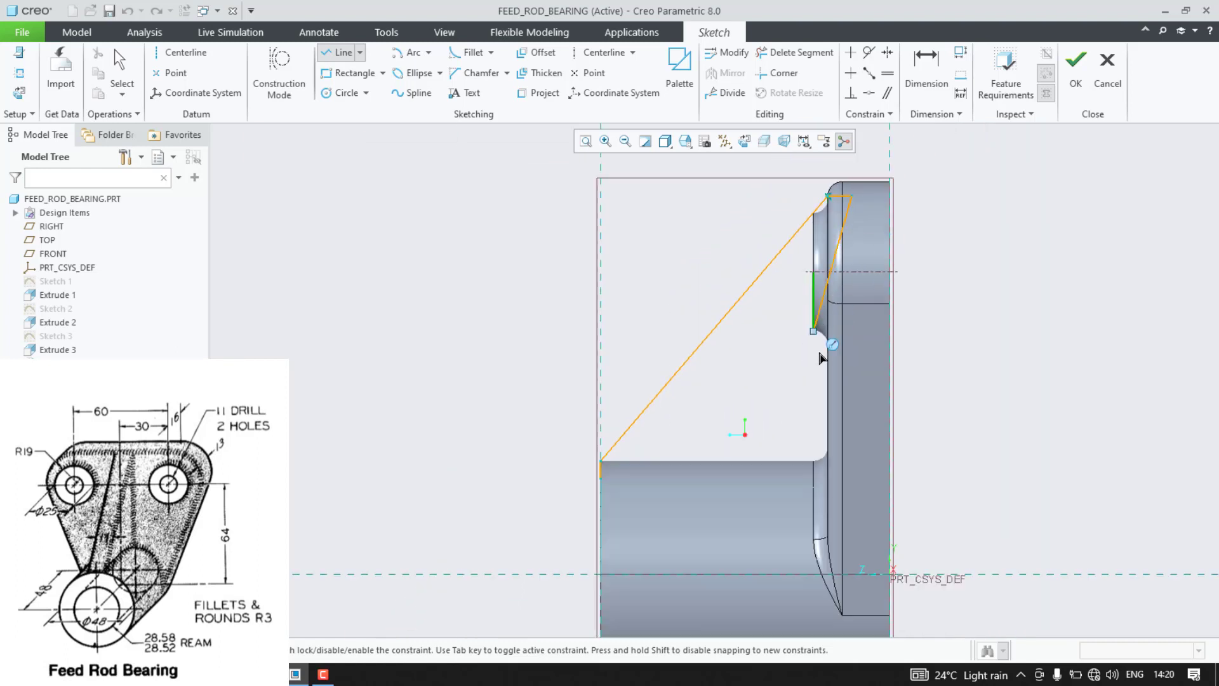
click(852, 478)
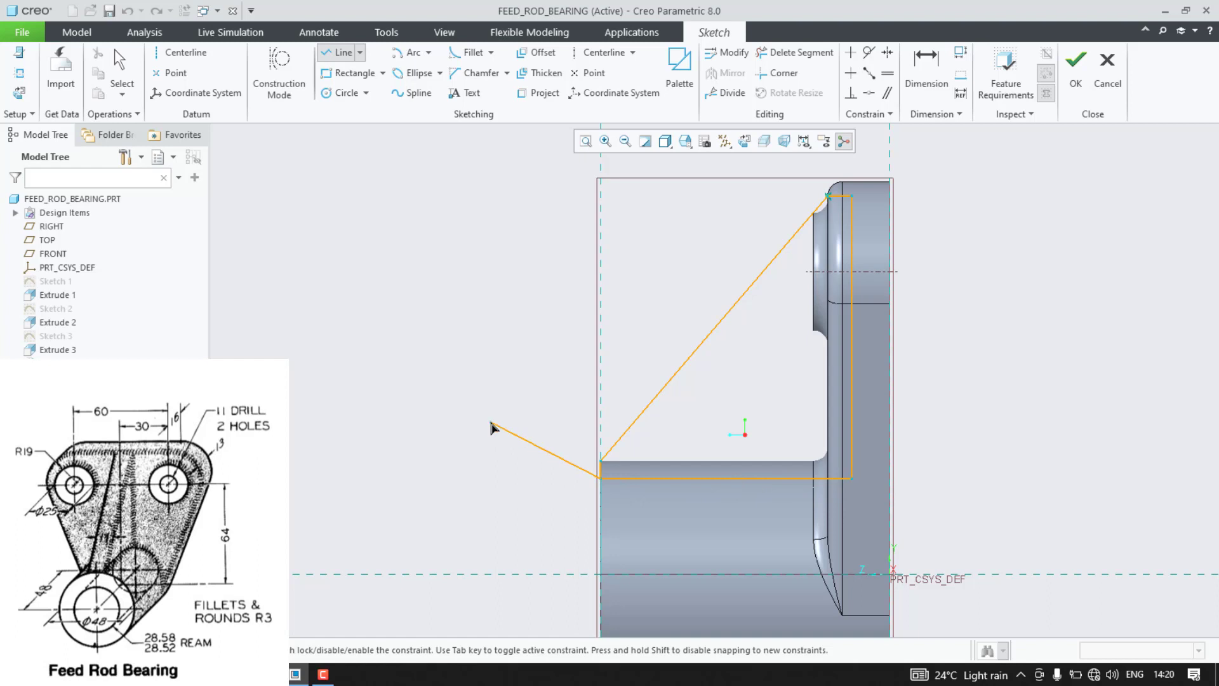
middle_click(520, 482)
click(506, 422)
scroll(482, 389, up, 1)
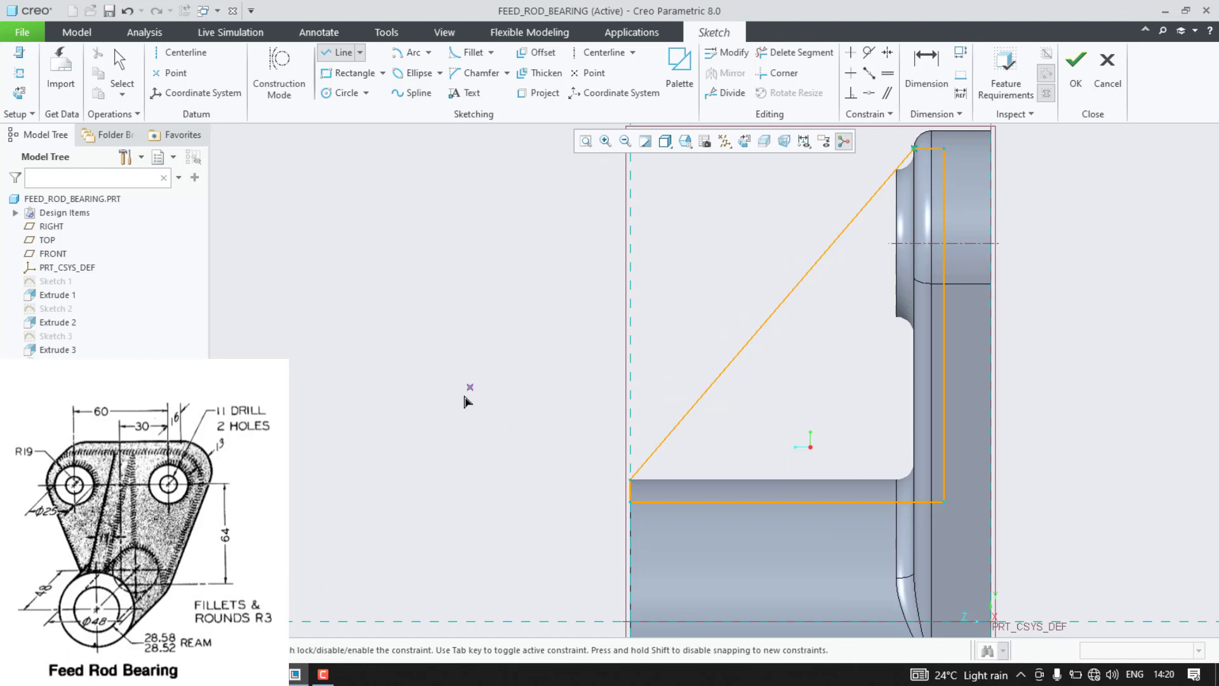
middle_click(464, 397)
scroll(456, 410, down, 1)
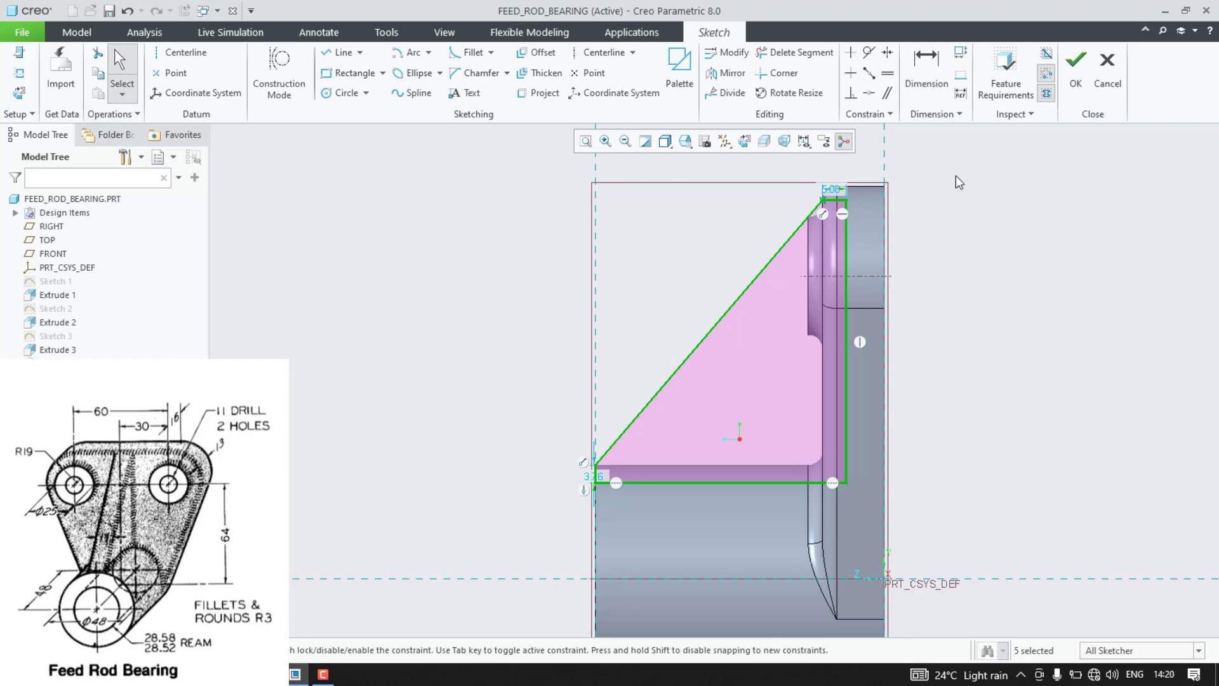
click(1076, 70)
Step: Extrude the rib profile symmetrically about its sketch plane to a total depth of 11 mm
scroll(477, 242, down, 2)
middle_drag(476, 248, 549, 246)
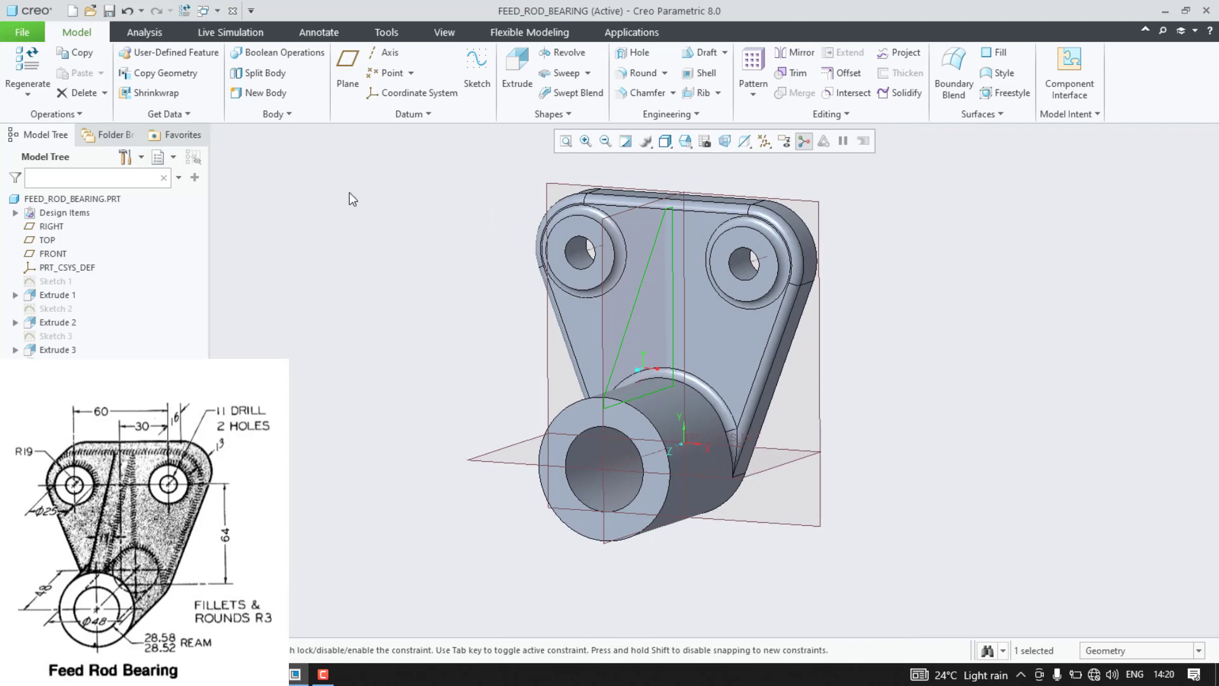
click(513, 72)
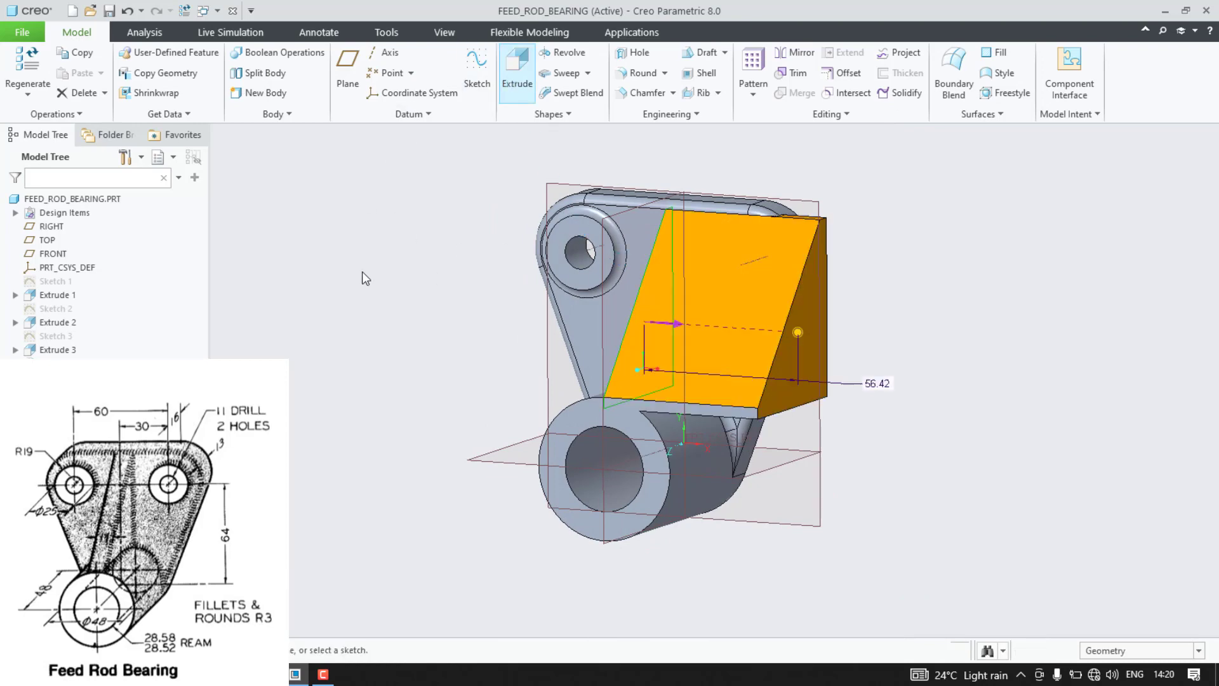
click(148, 68)
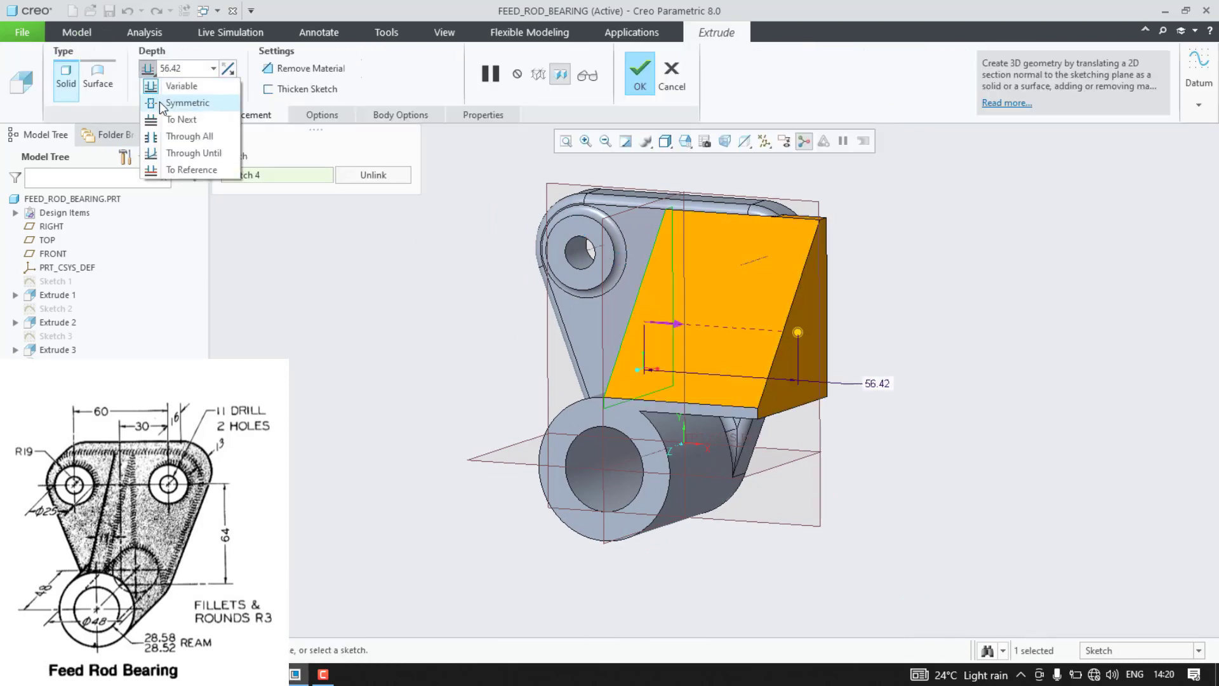
click(162, 104)
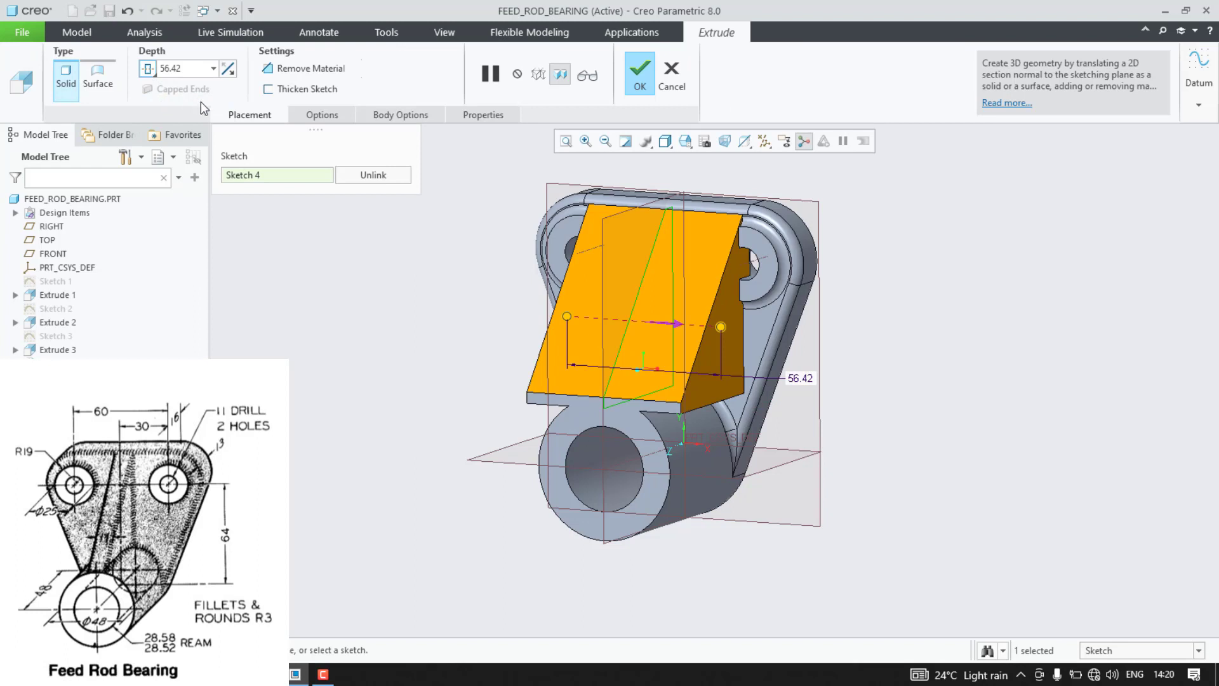
double_click(171, 68)
text(11)
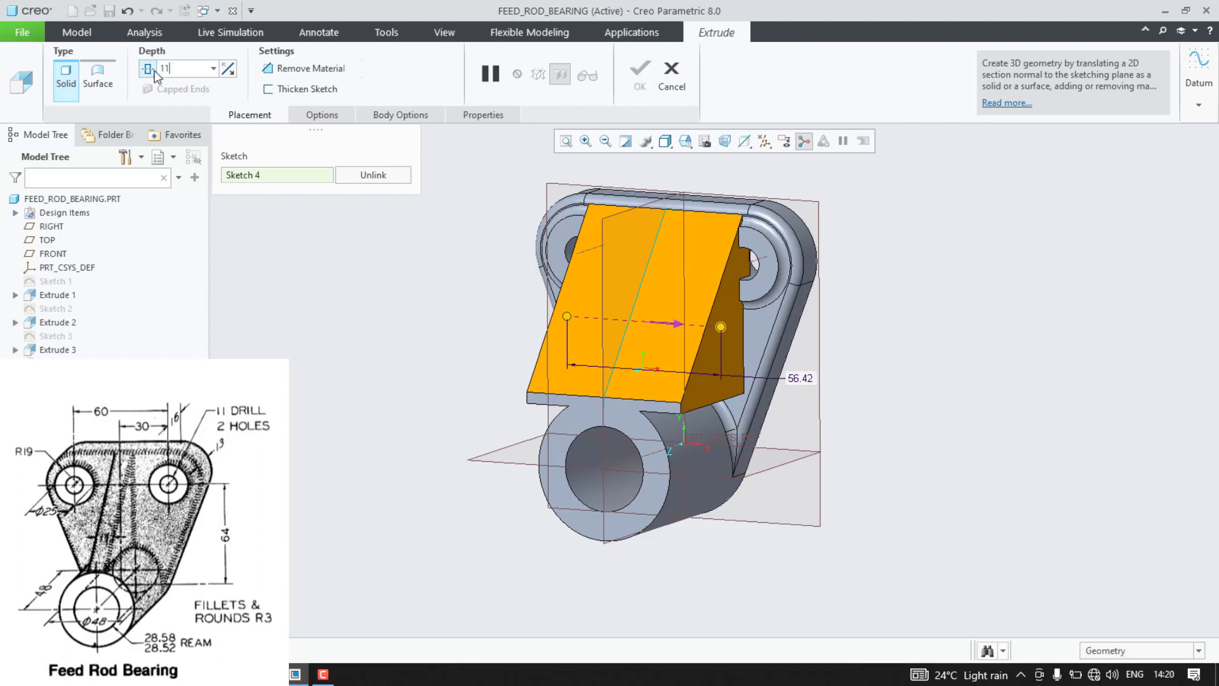
key(Return)
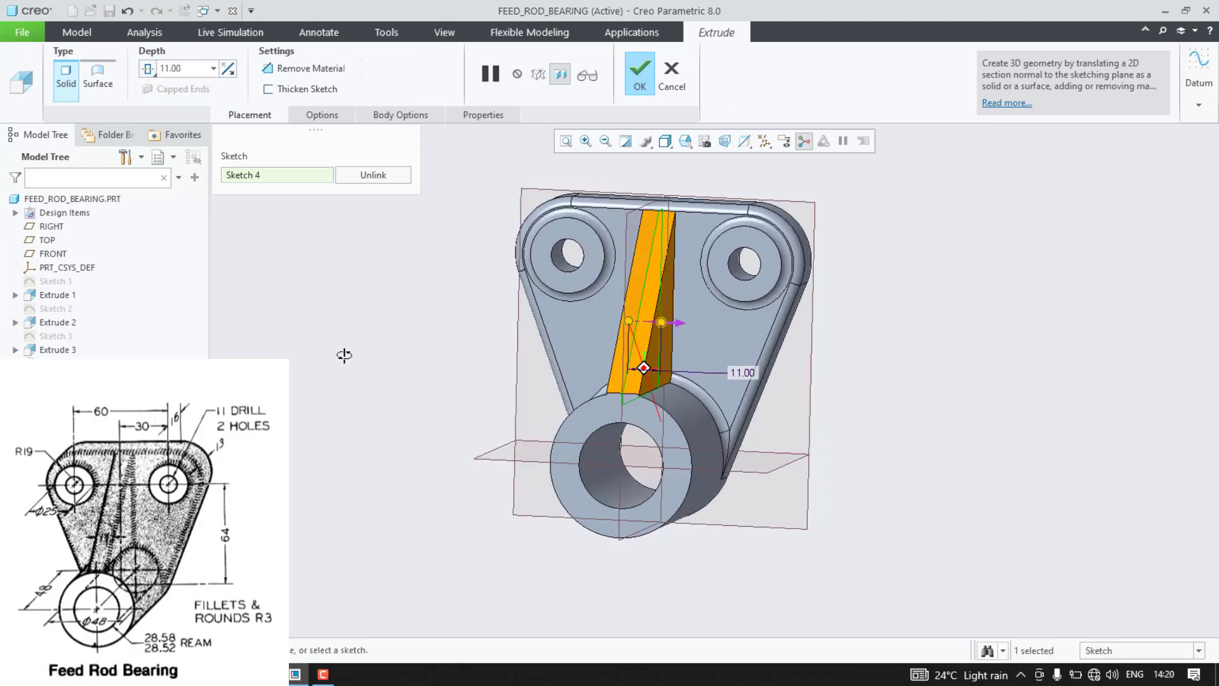
mouse_move(345, 355)
middle_down()
mouse_move(308, 346)
mouse_move(322, 354)
middle_up()
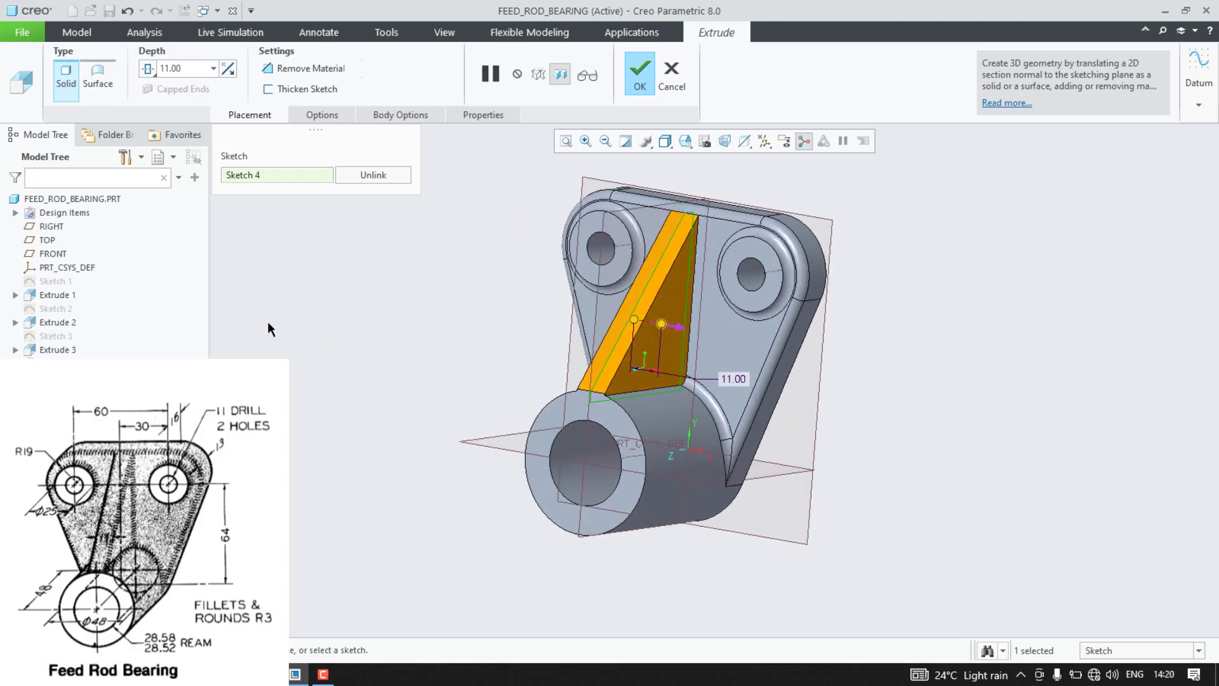
click(639, 74)
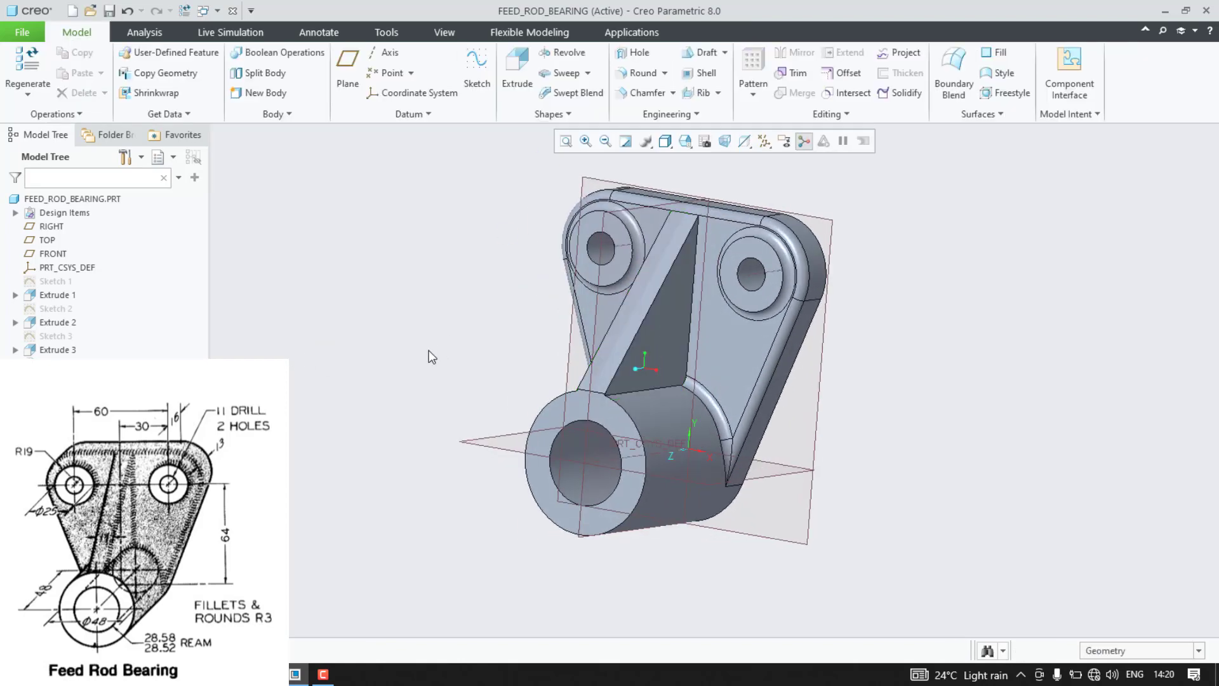
Step: Round both edges where the rib's side faces meet the plate and cylinder with a 3 mm radius
middle_drag(429, 350, 432, 359)
scroll(552, 185, down, 3)
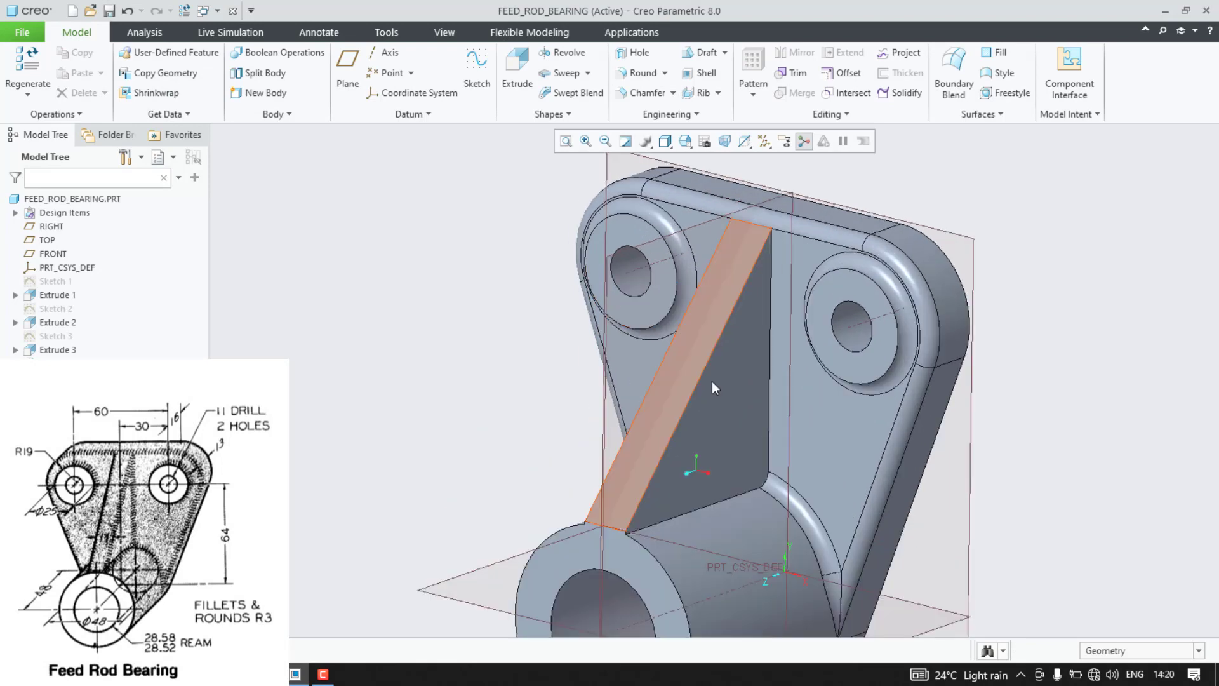
click(768, 410)
click(830, 346)
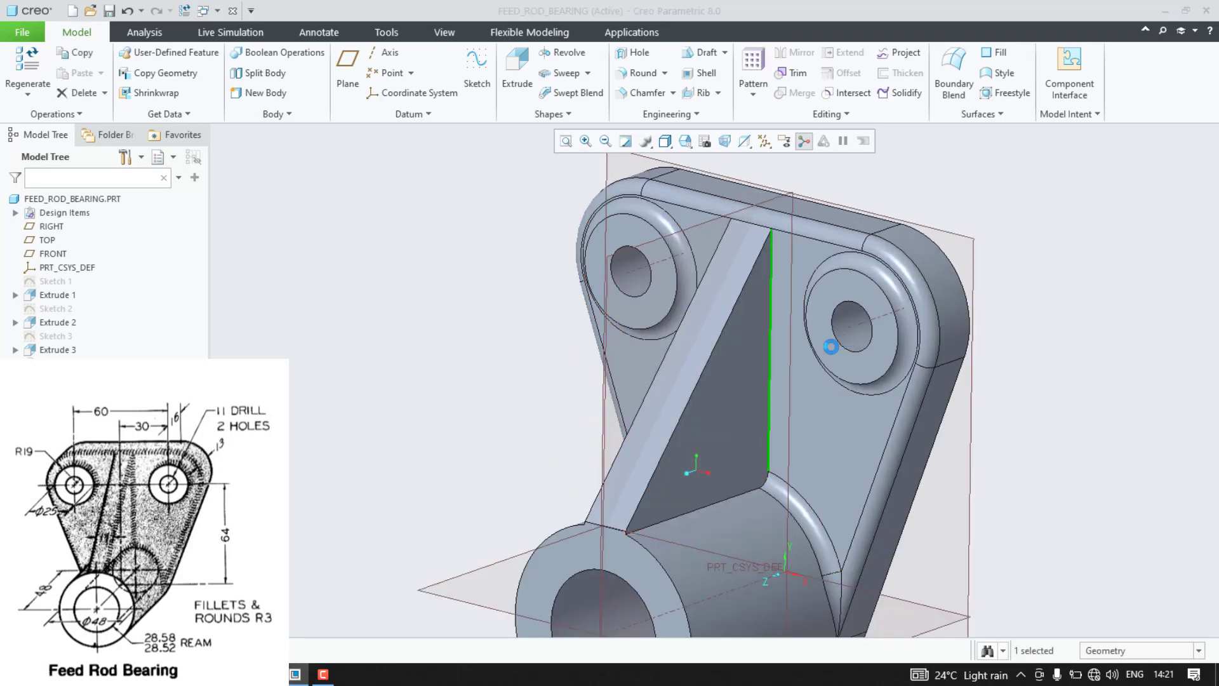
middle_drag(630, 420, 685, 419)
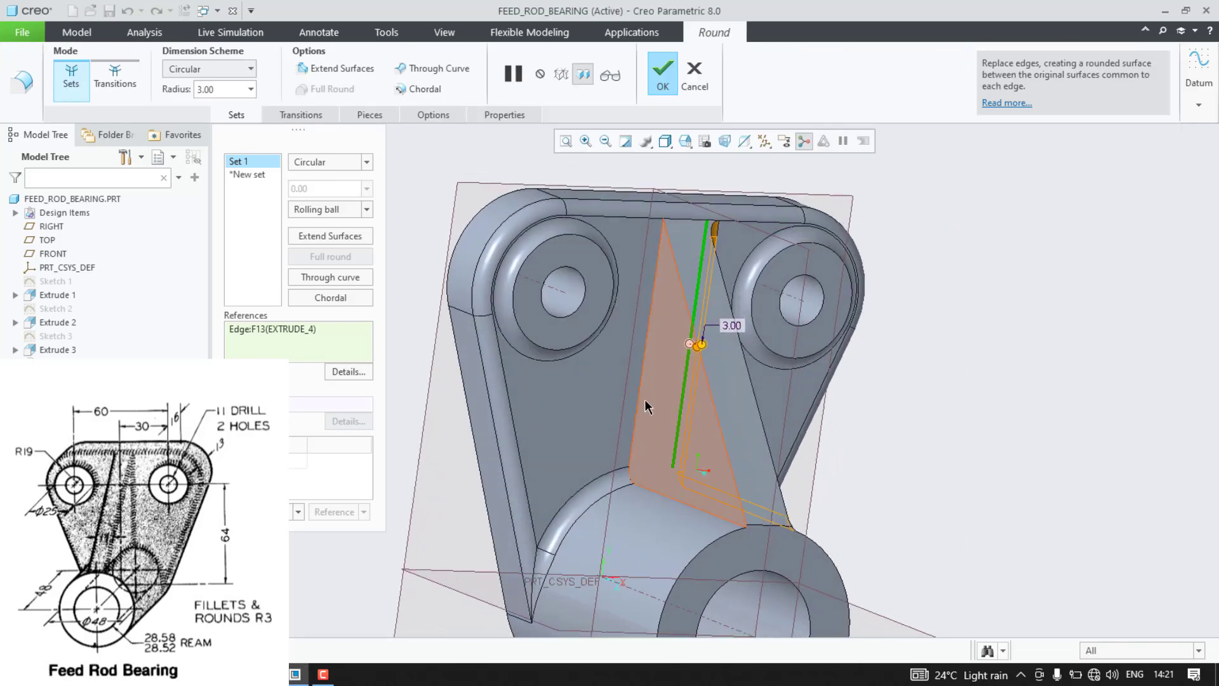
click(640, 408)
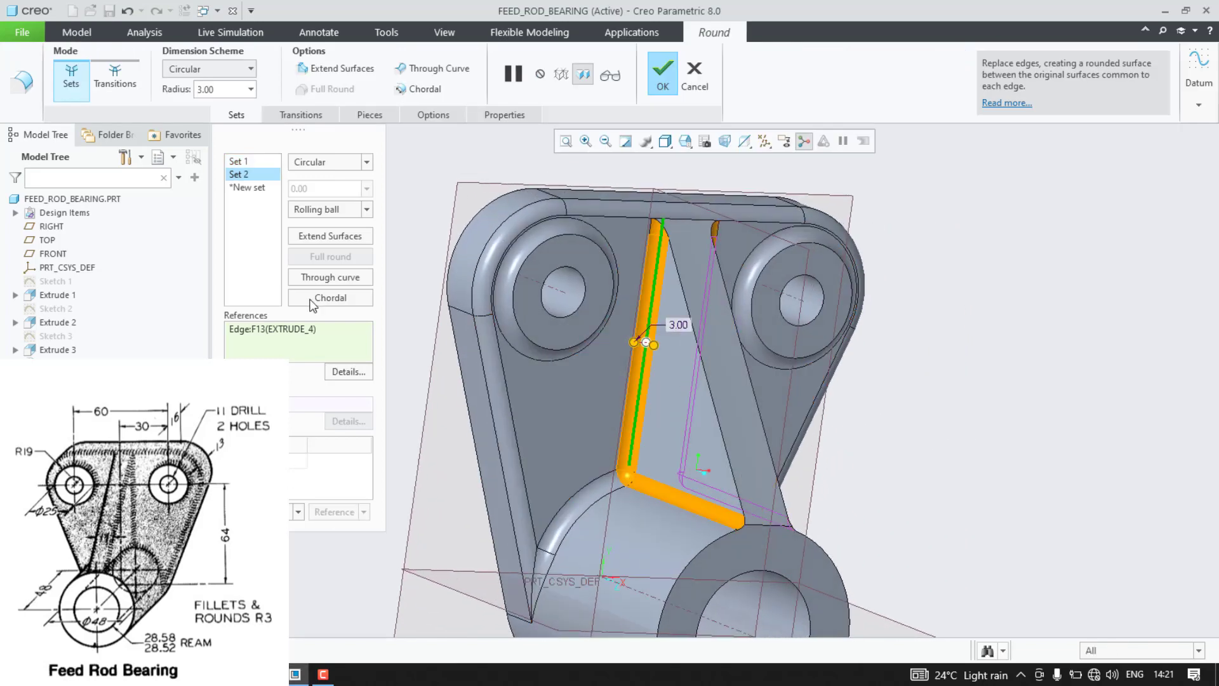
click(662, 75)
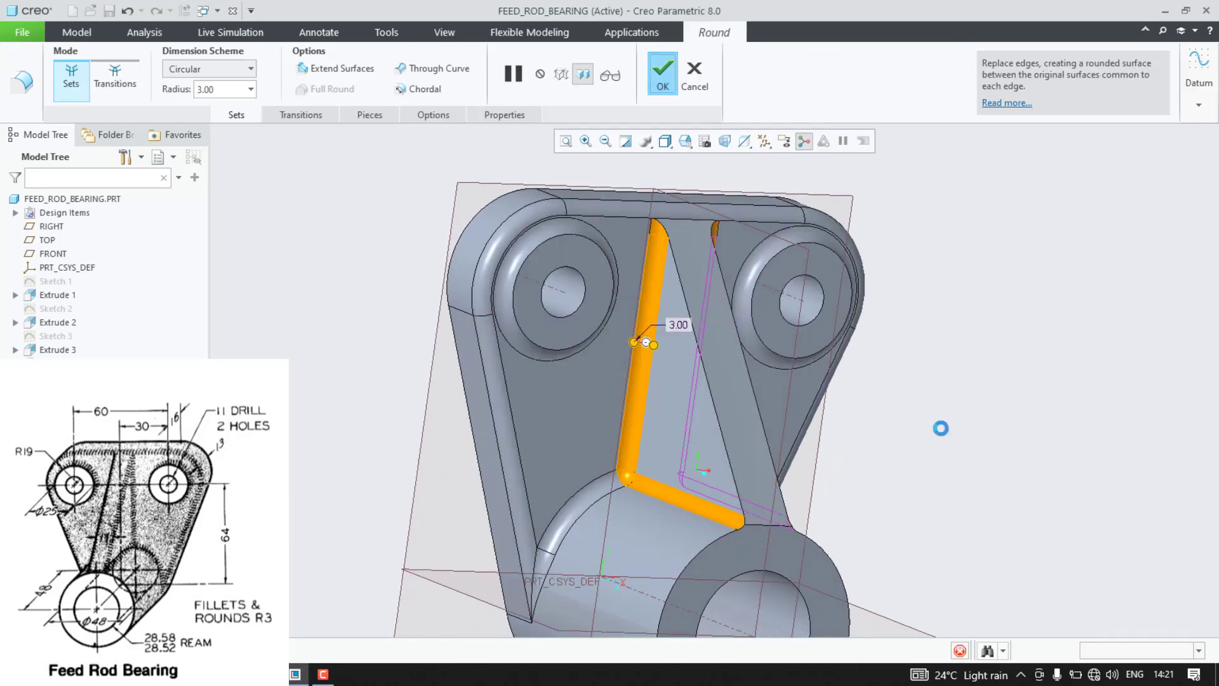
scroll(950, 433, up, 4)
middle_drag(951, 434, 959, 562)
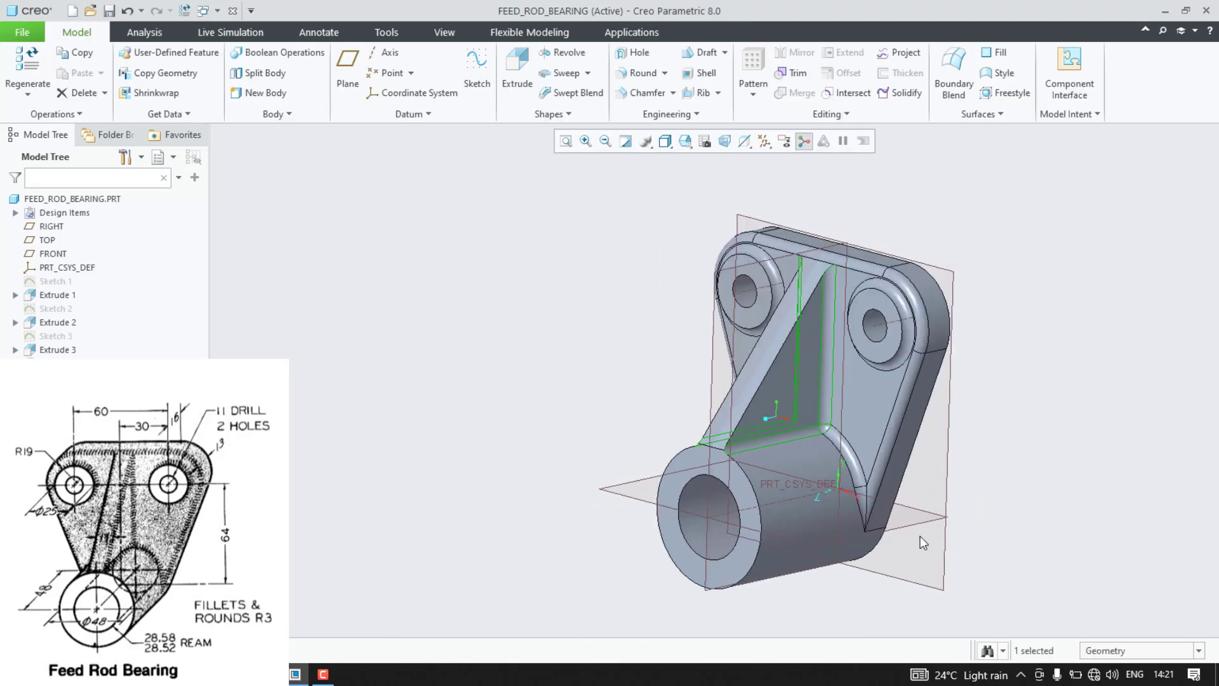
click(589, 283)
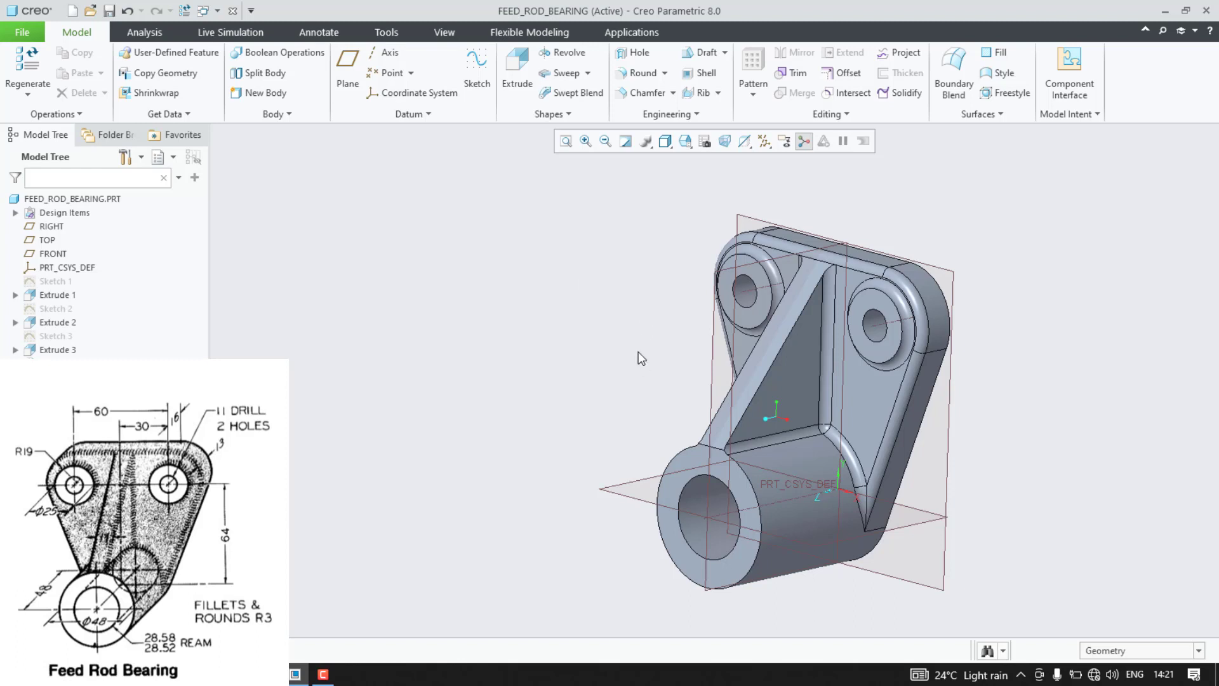
Step: Hide all datum features and return the finished bearing to its default orientation
click(764, 142)
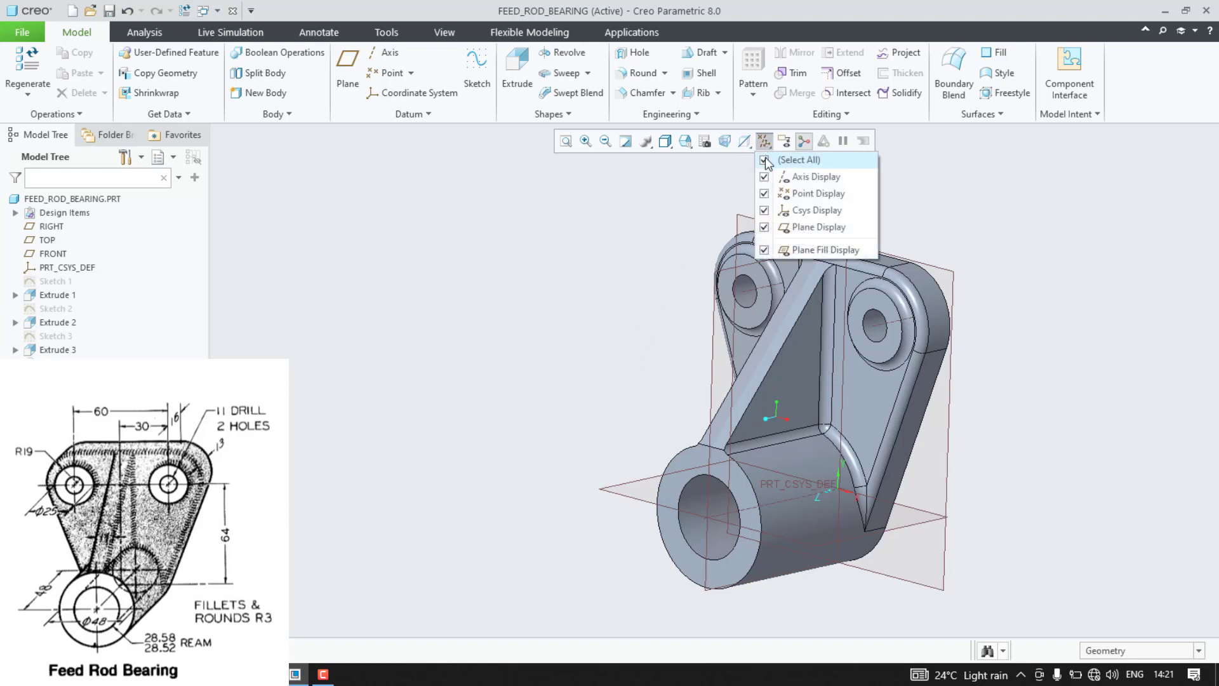
click(764, 160)
click(579, 372)
middle_drag(574, 375, 569, 375)
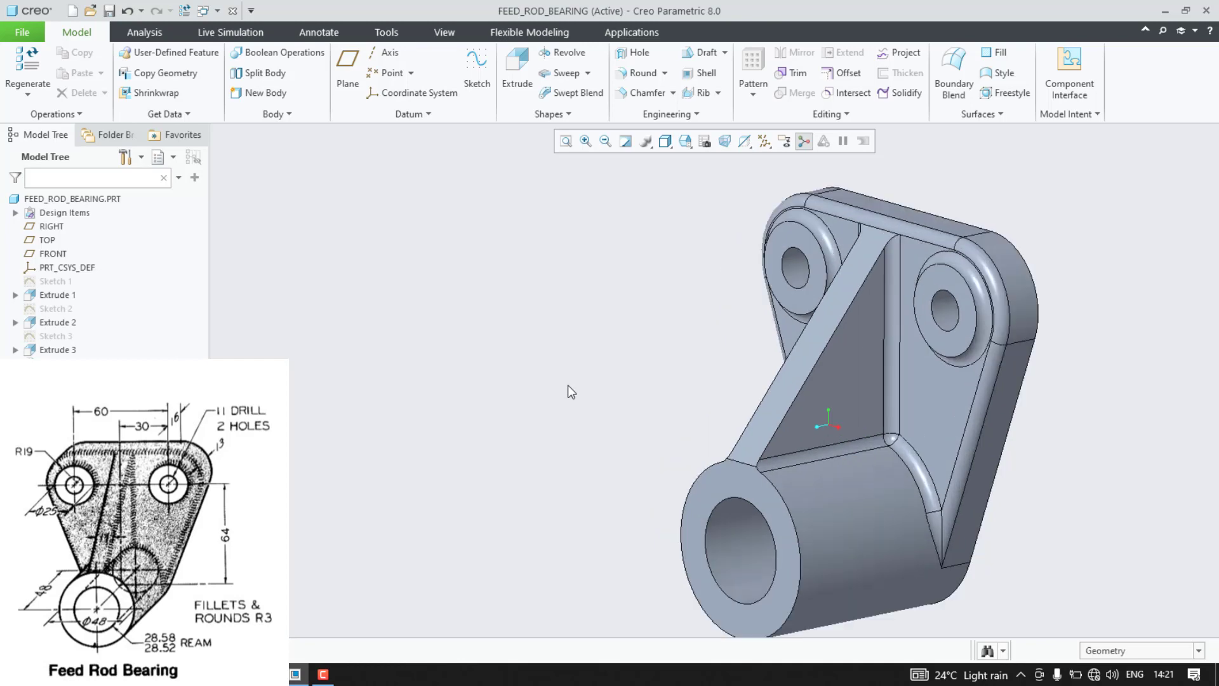
key(ctrl+d)
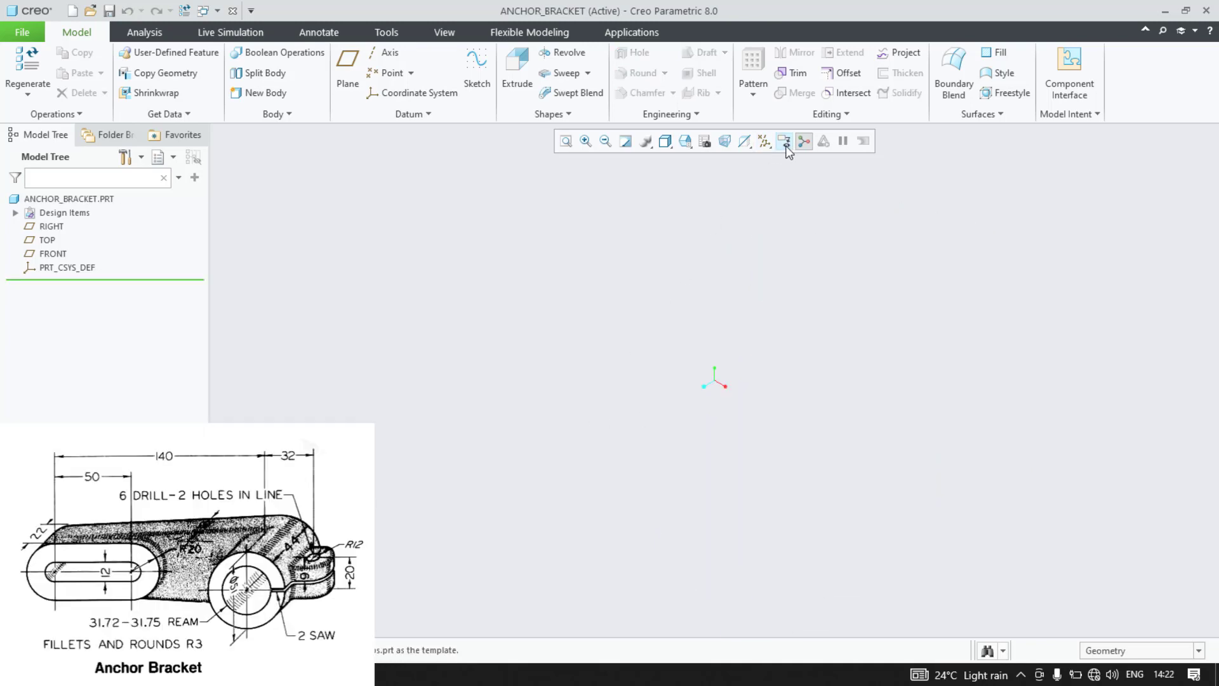
Step: Show all datum features in the ANCHOR_BRACKET part and start a sketch on the FRONT plane
click(785, 141)
click(765, 160)
click(667, 250)
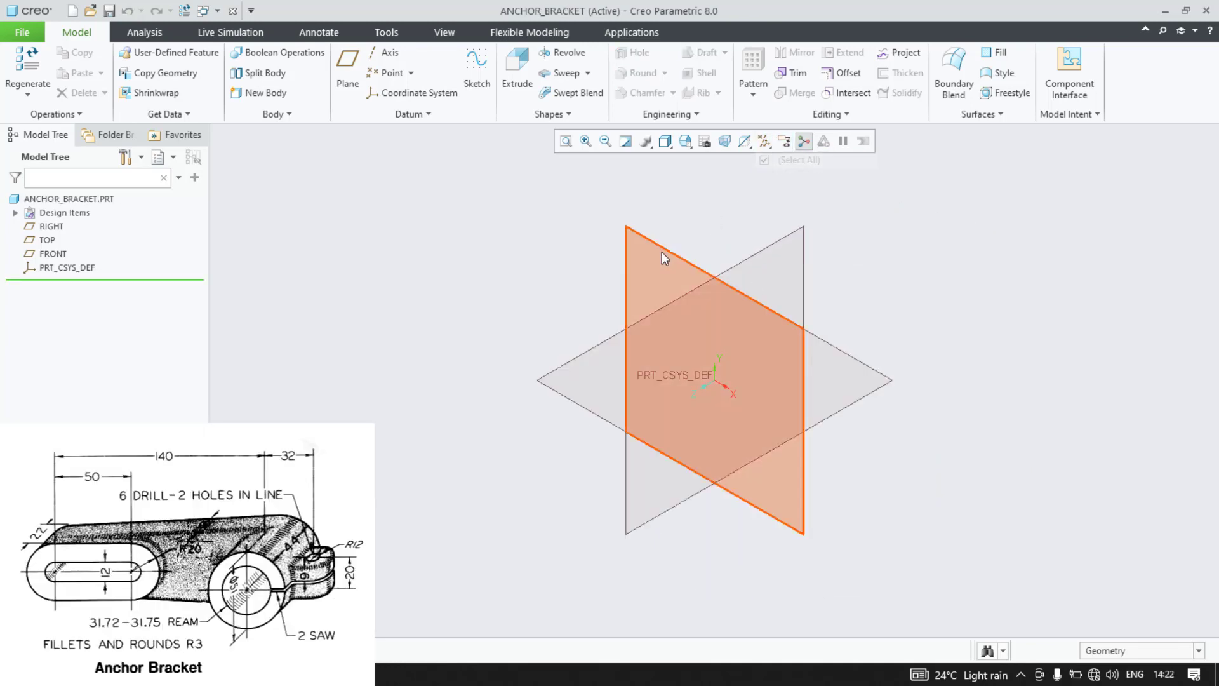
click(661, 252)
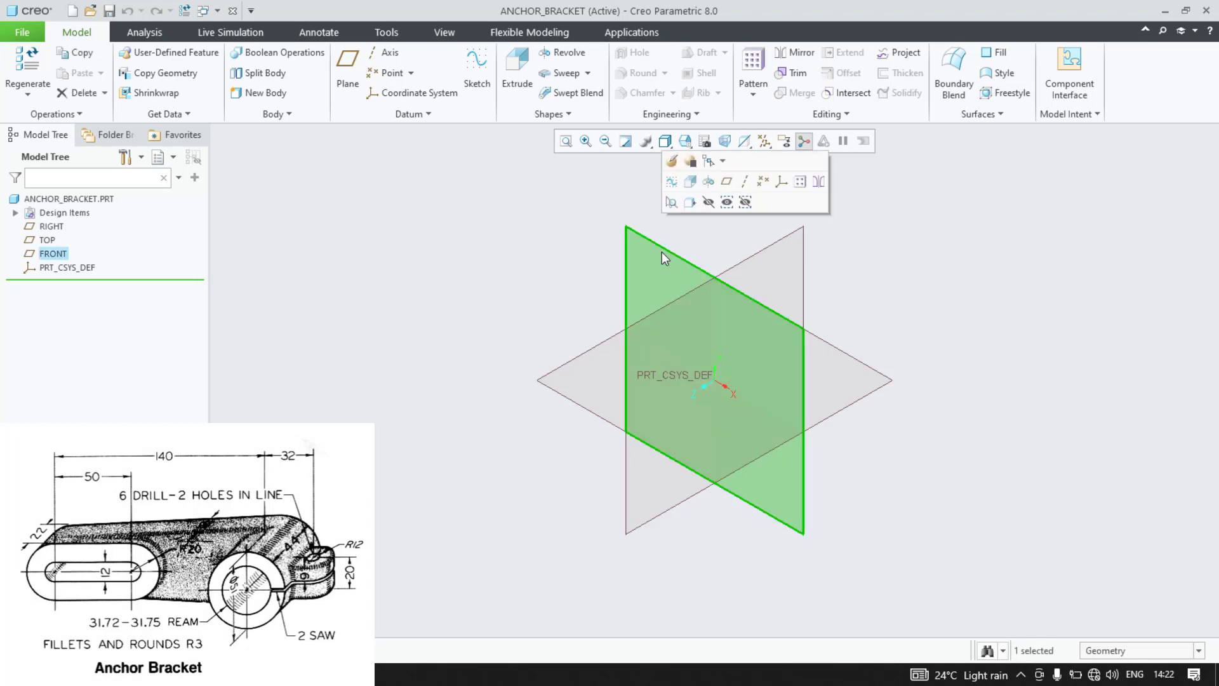
click(672, 183)
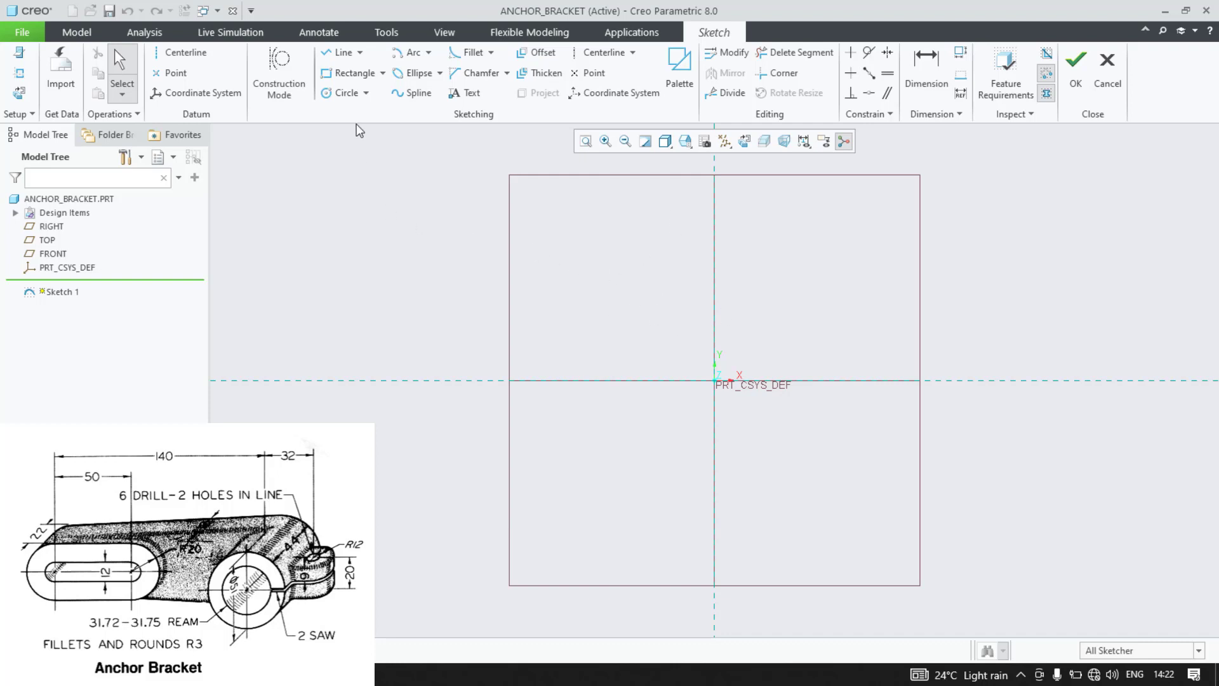
Step: Sketch a circle about 109 mm in diameter at the origin and one about 55 mm in diameter on the horizontal axis, about 300 mm to its left
click(348, 94)
click(715, 381)
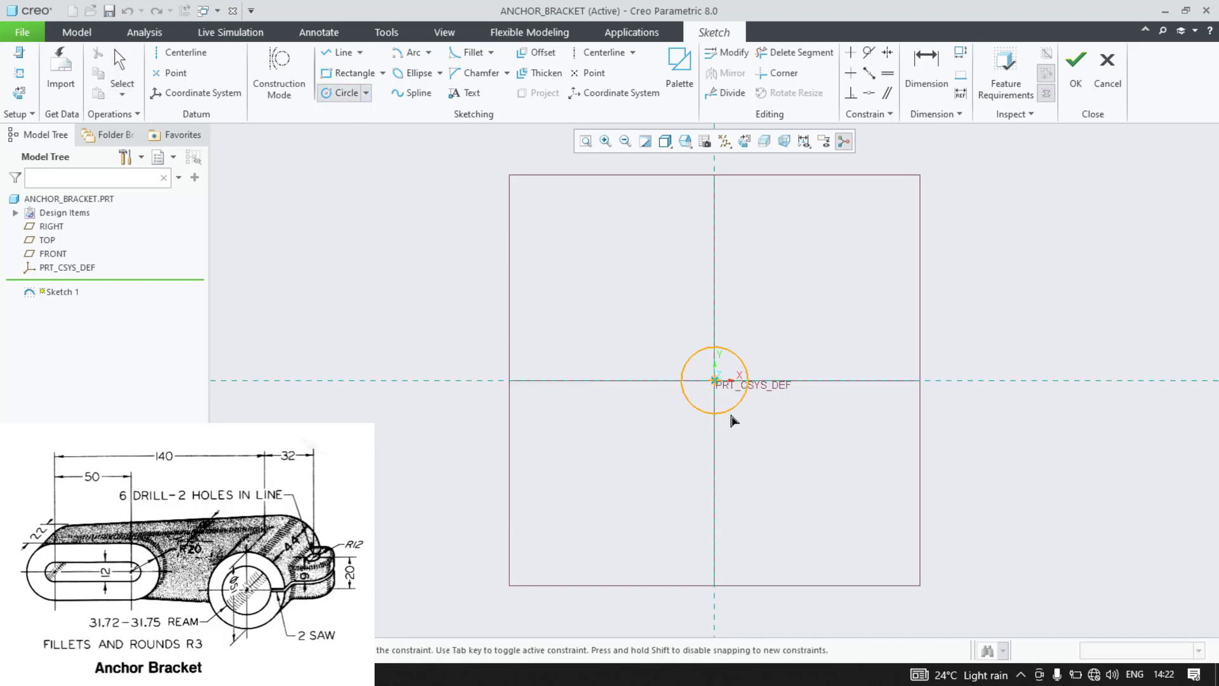
click(737, 424)
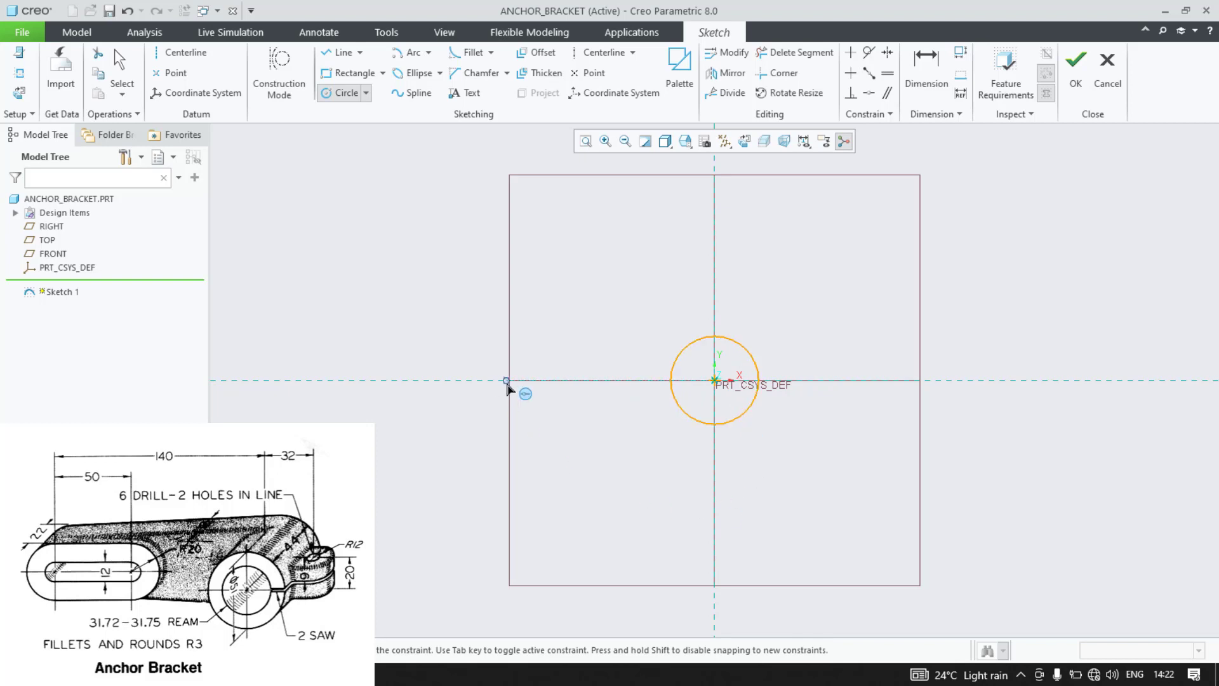
click(472, 382)
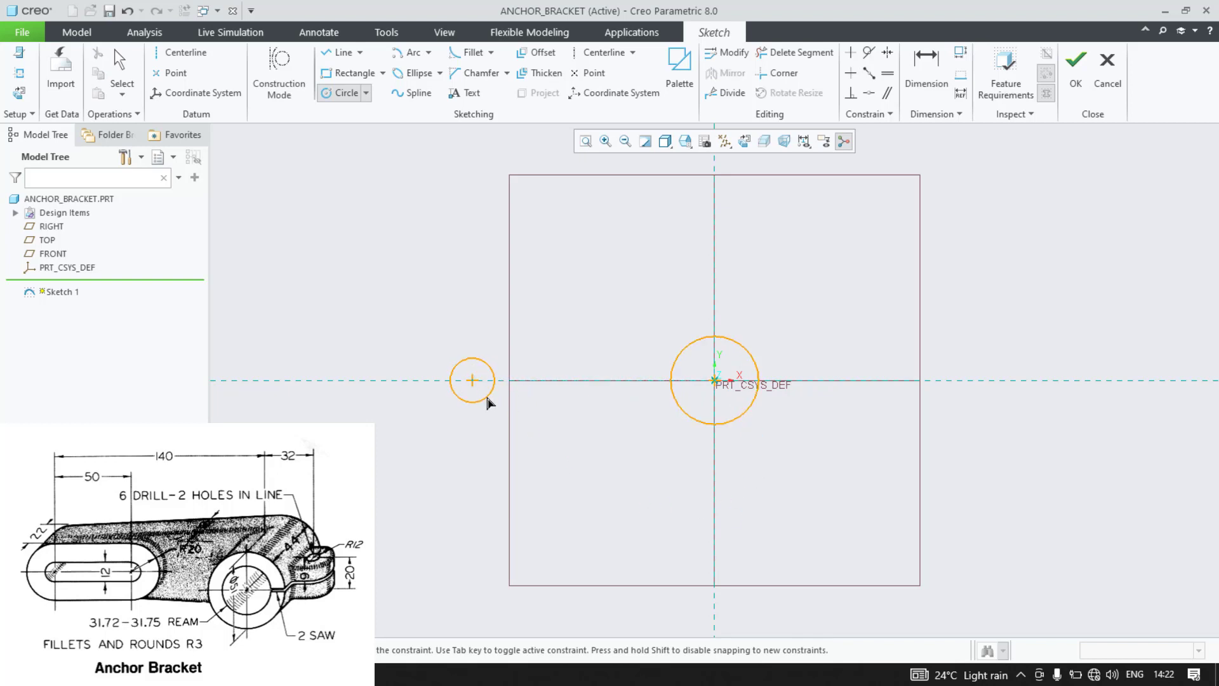
click(487, 399)
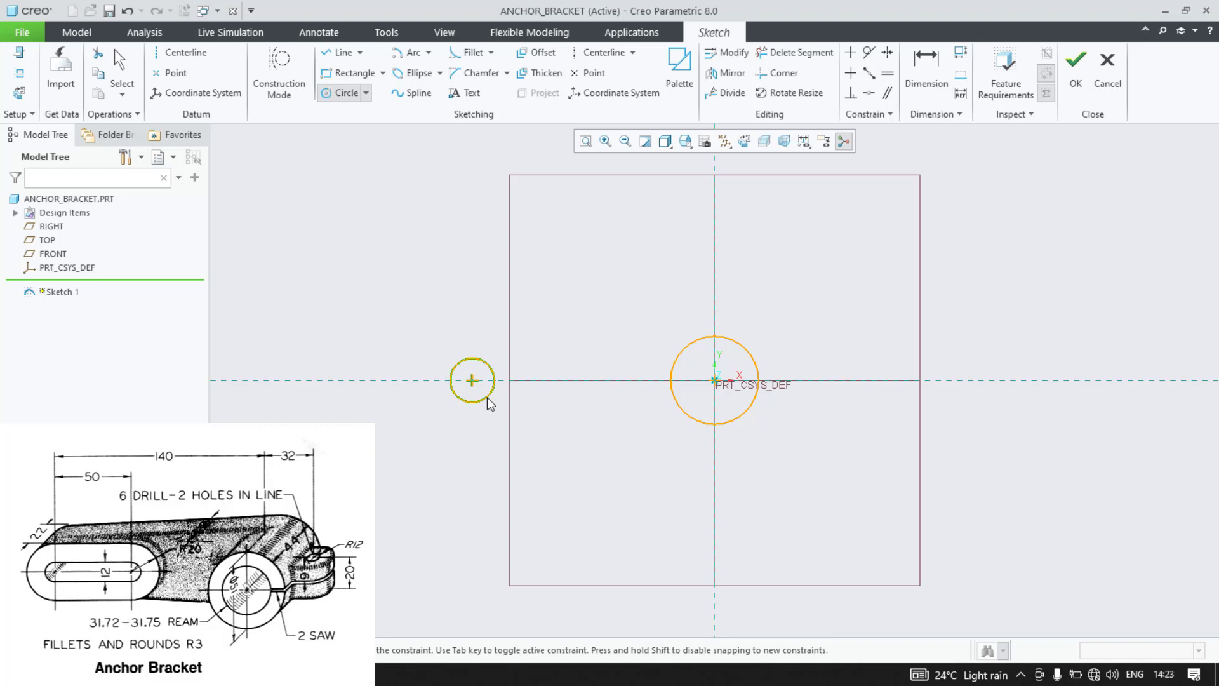
click(508, 151)
Step: Connect the two circles with tangent lines along their upper and lower sides
click(360, 53)
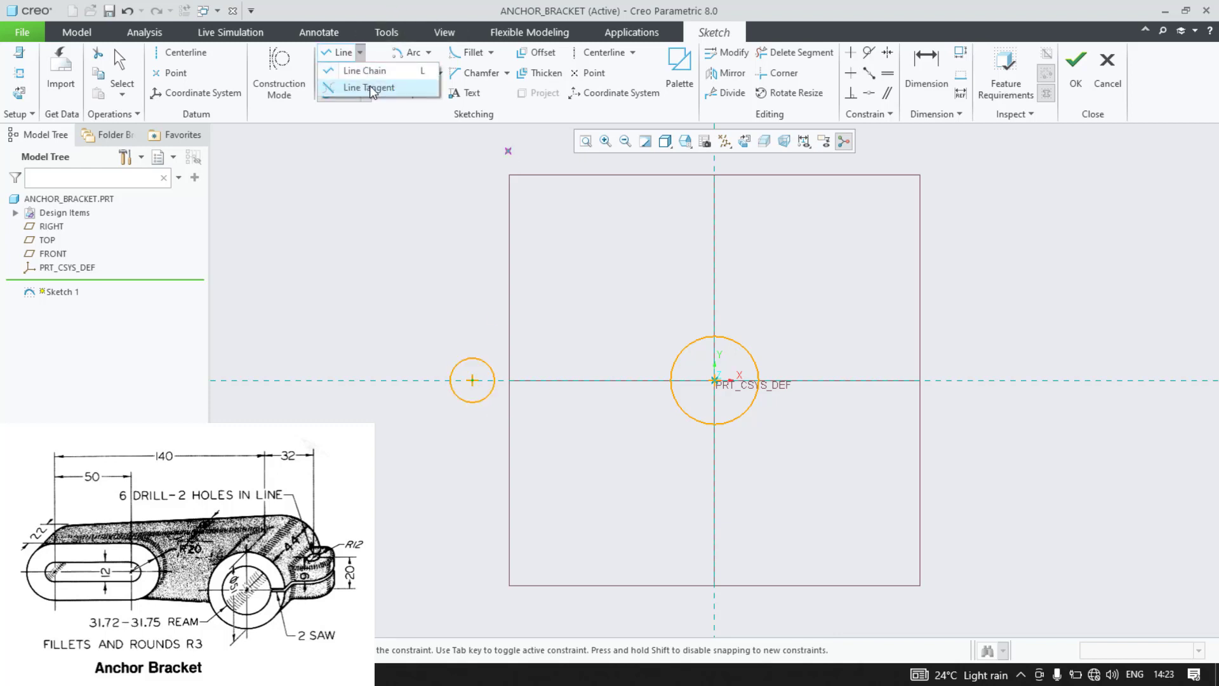
click(370, 87)
click(459, 359)
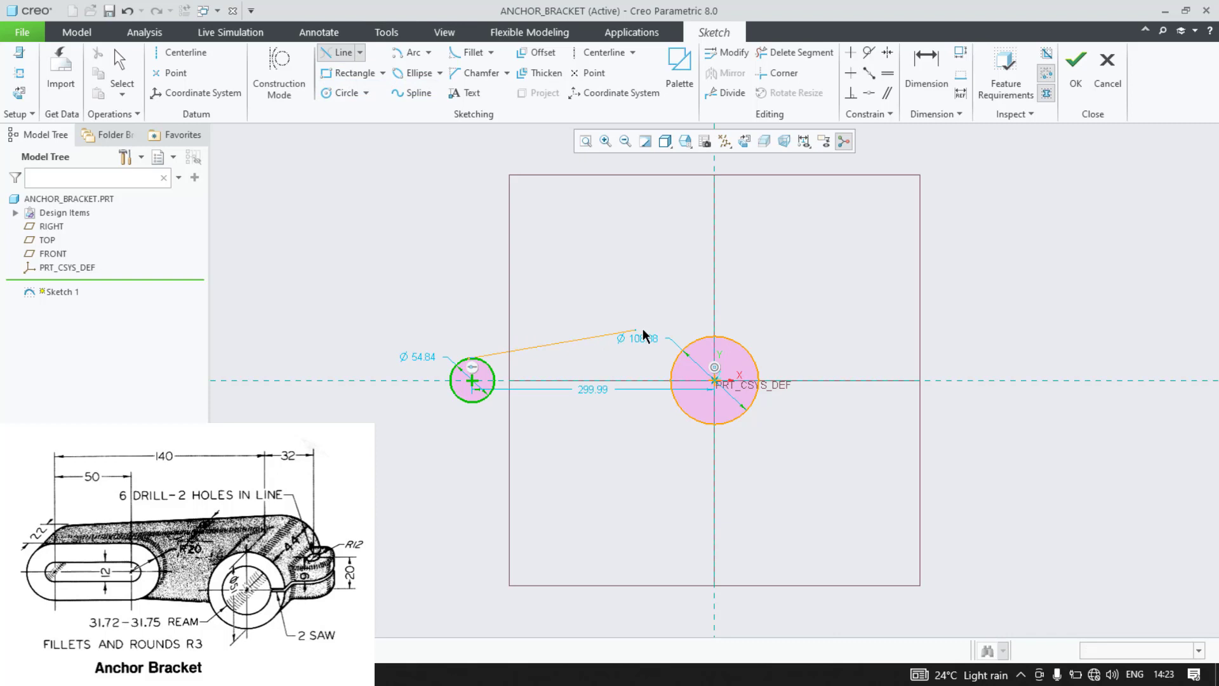
click(705, 335)
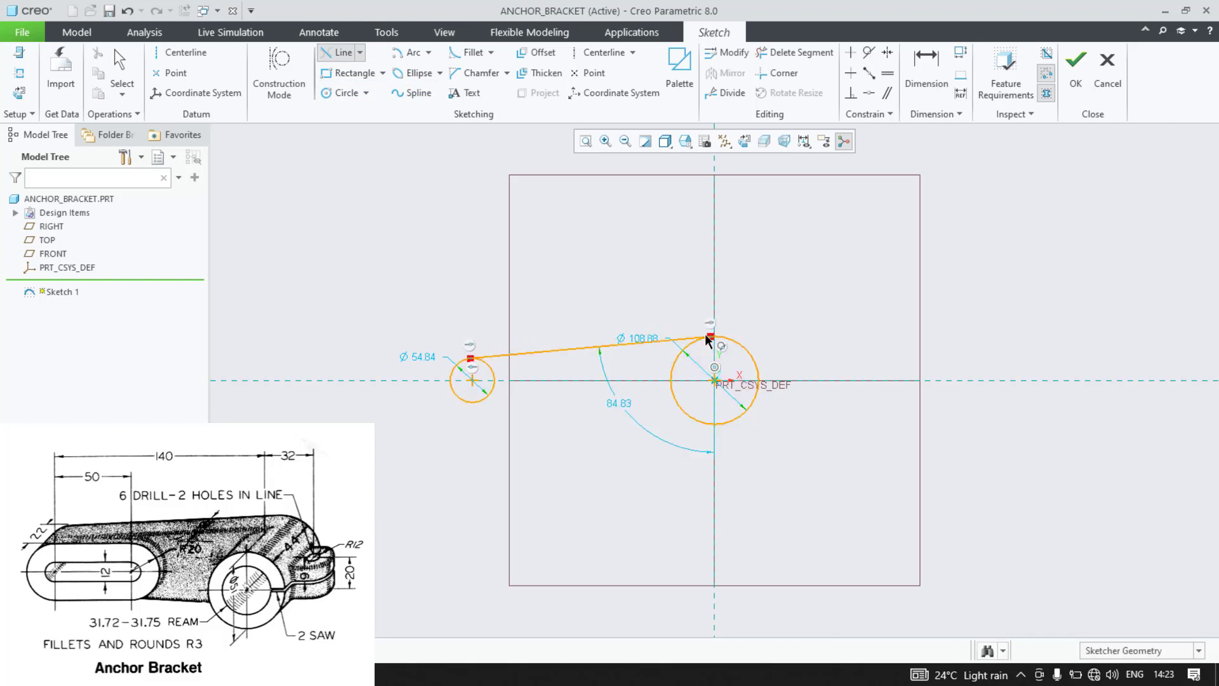
click(710, 426)
click(467, 402)
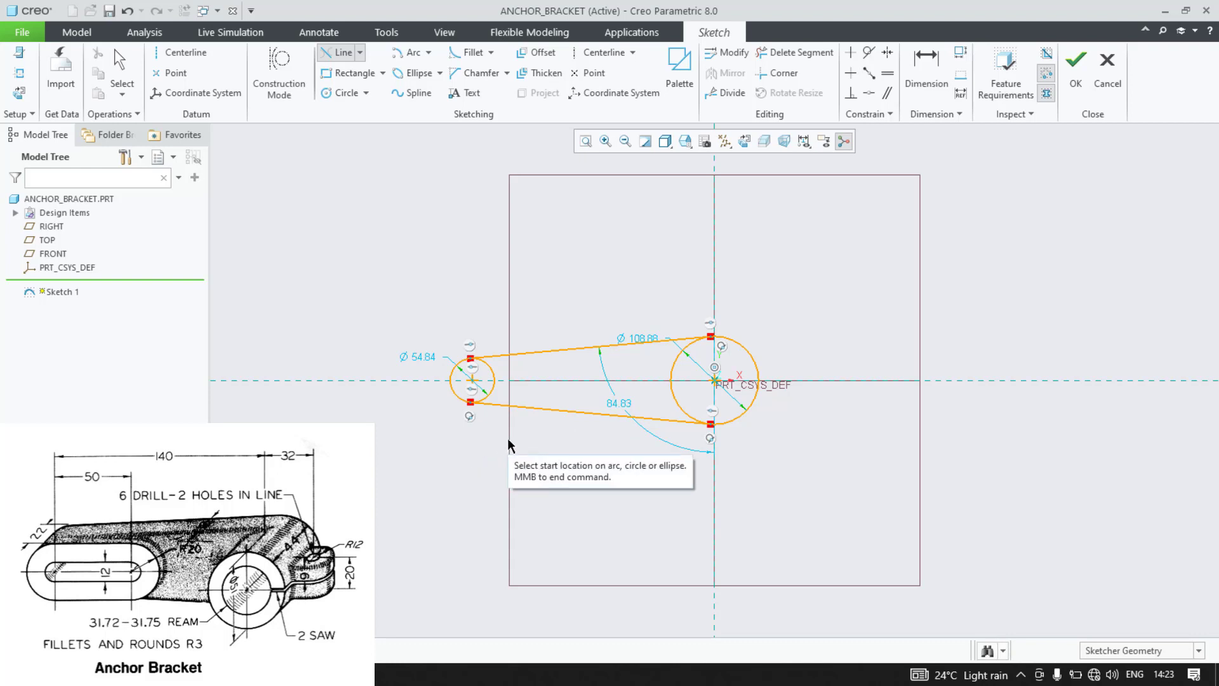
Step: Dimension the horizontal distance between the two circle centres as 140 mm
key(d)
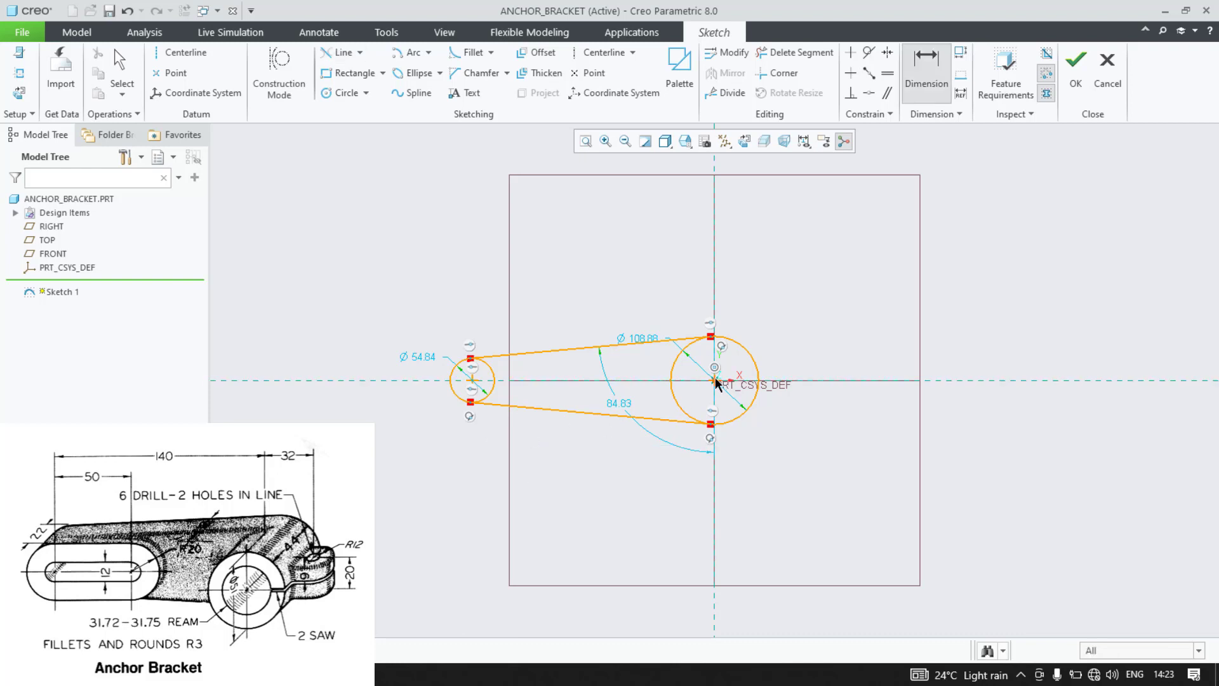
click(672, 386)
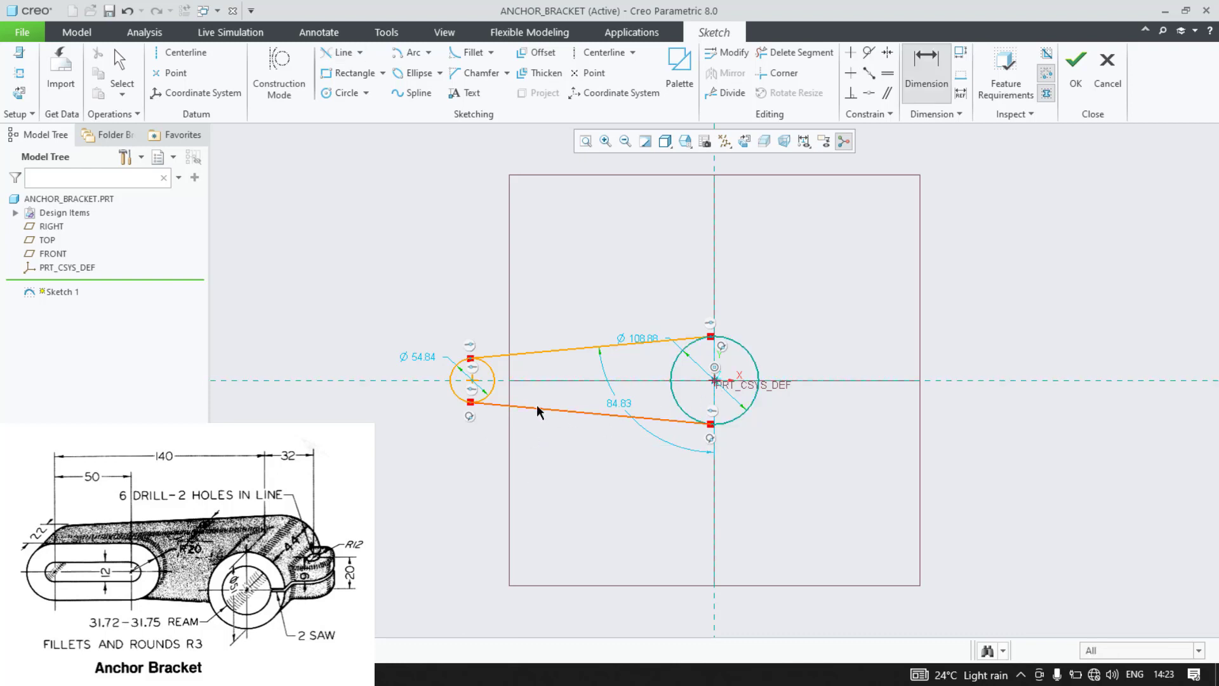
click(473, 382)
middle_click(592, 295)
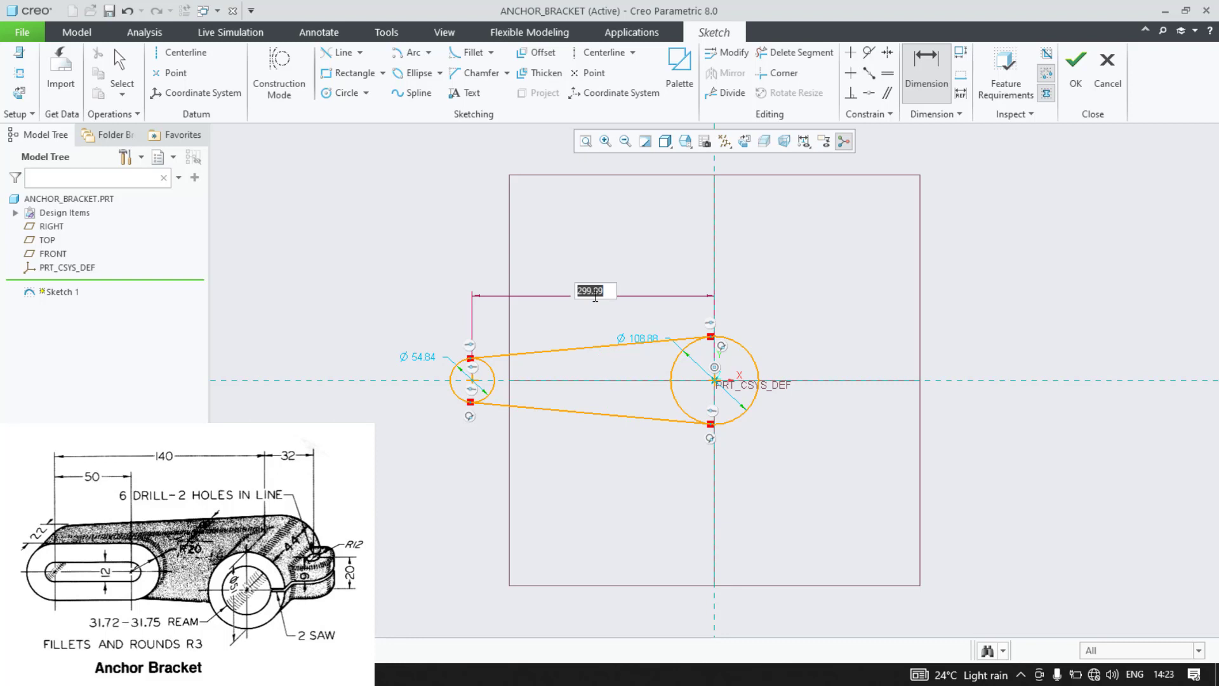
text(140)
key(Return)
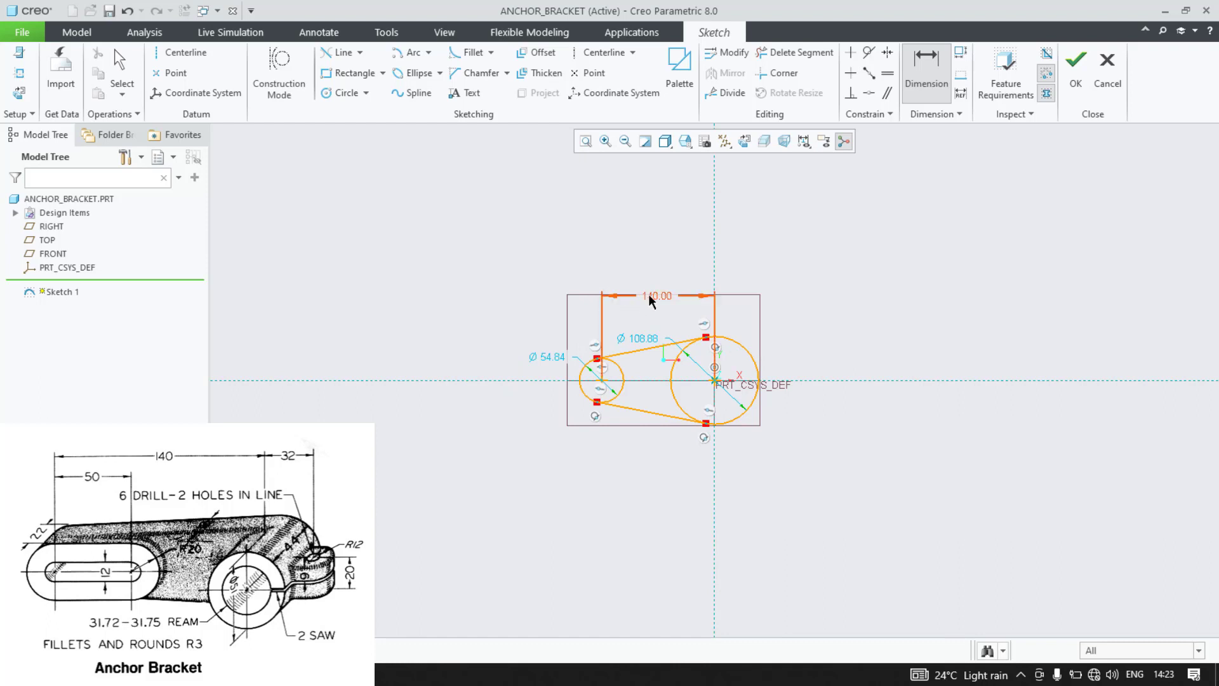
Step: Add a radius dimension of 51 mm to the circle at the origin
click(744, 343)
middle_click(824, 325)
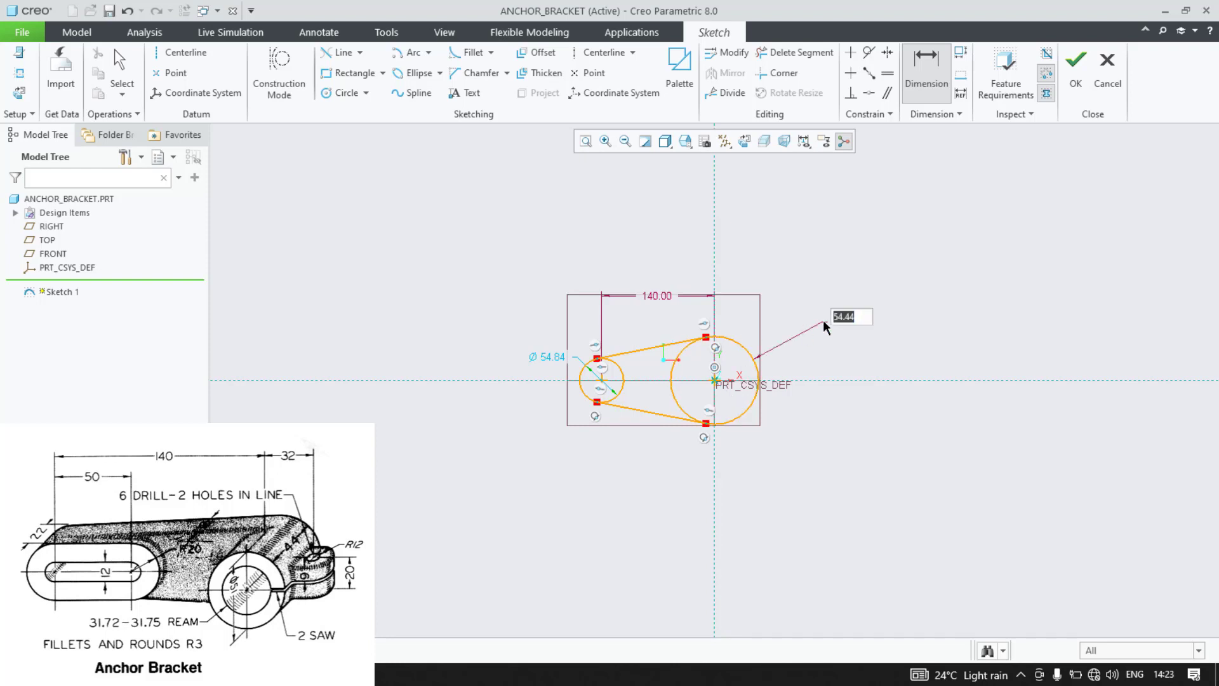
text(51)
key(Return)
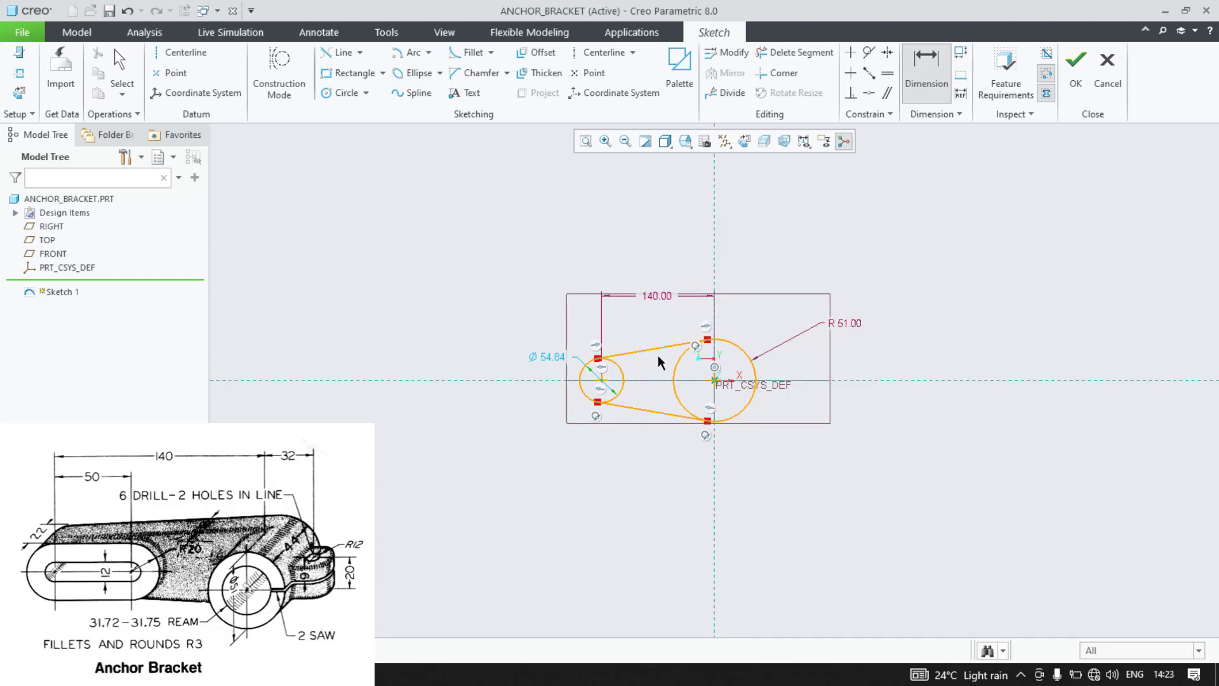
Step: Set the left circle's diameter to 40 mm
scroll(652, 360, up, 1)
scroll(654, 267, up, 1)
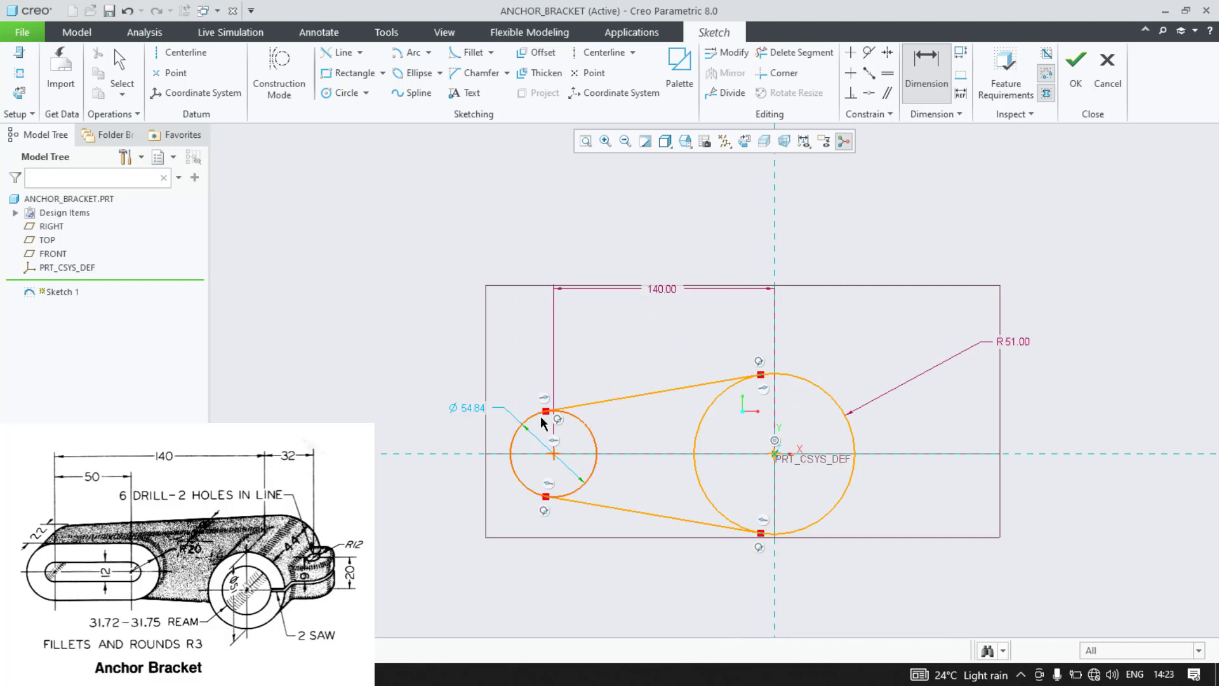
double_click(467, 408)
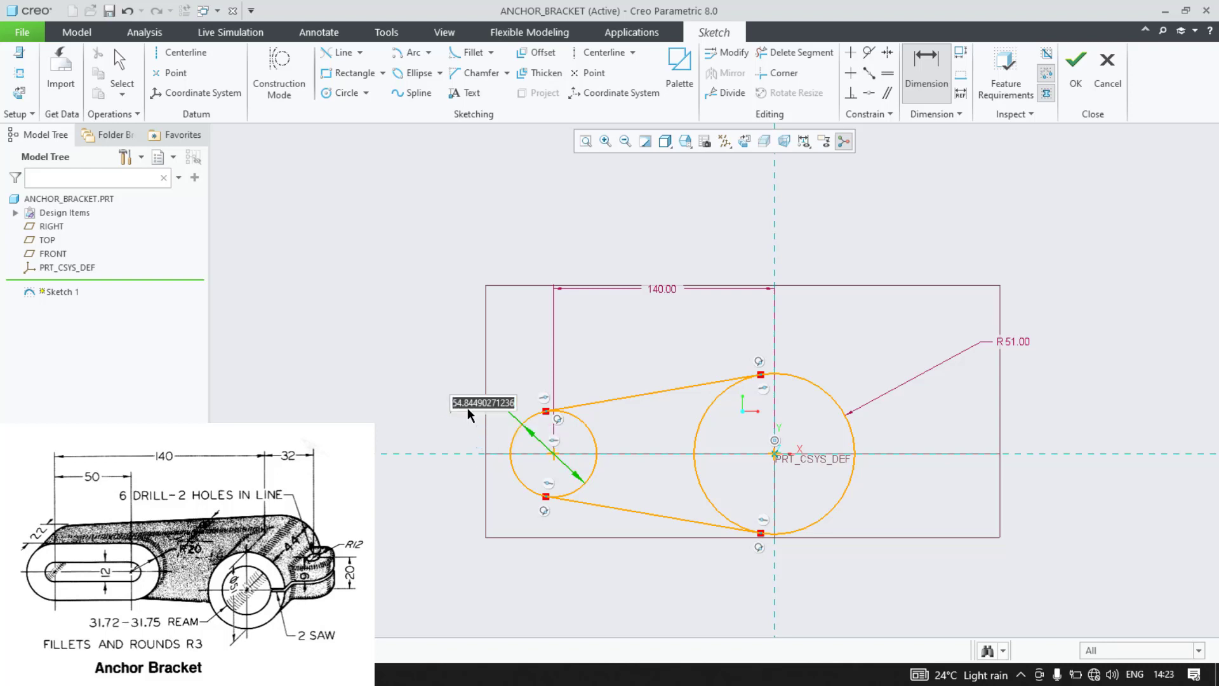
text(40)
key(Return)
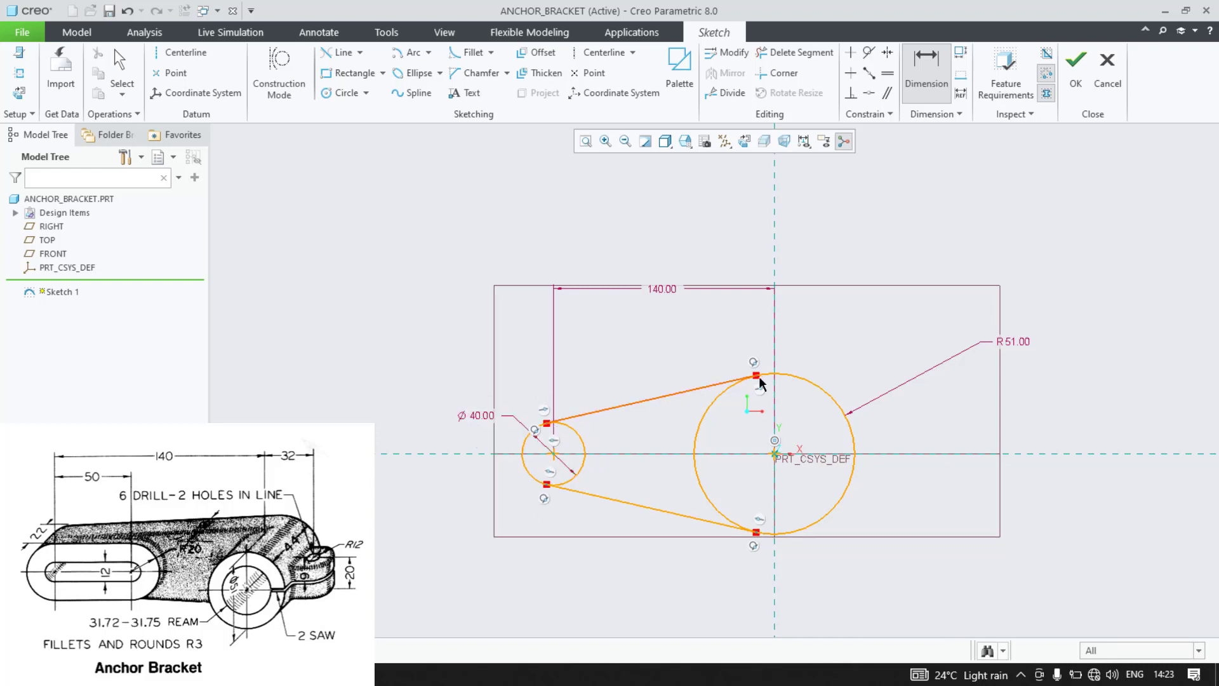
Step: Correct the origin circle's radius to 51/2, which is 25.5 mm
double_click(1014, 341)
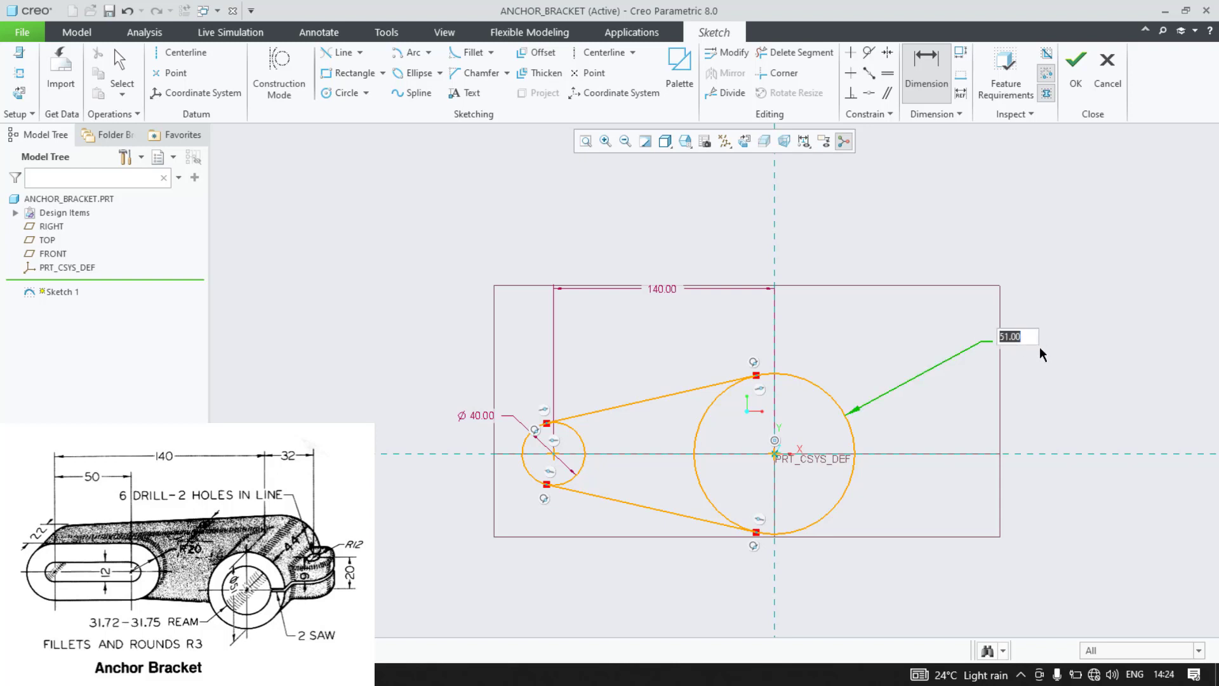
text(51/2)
key(Return)
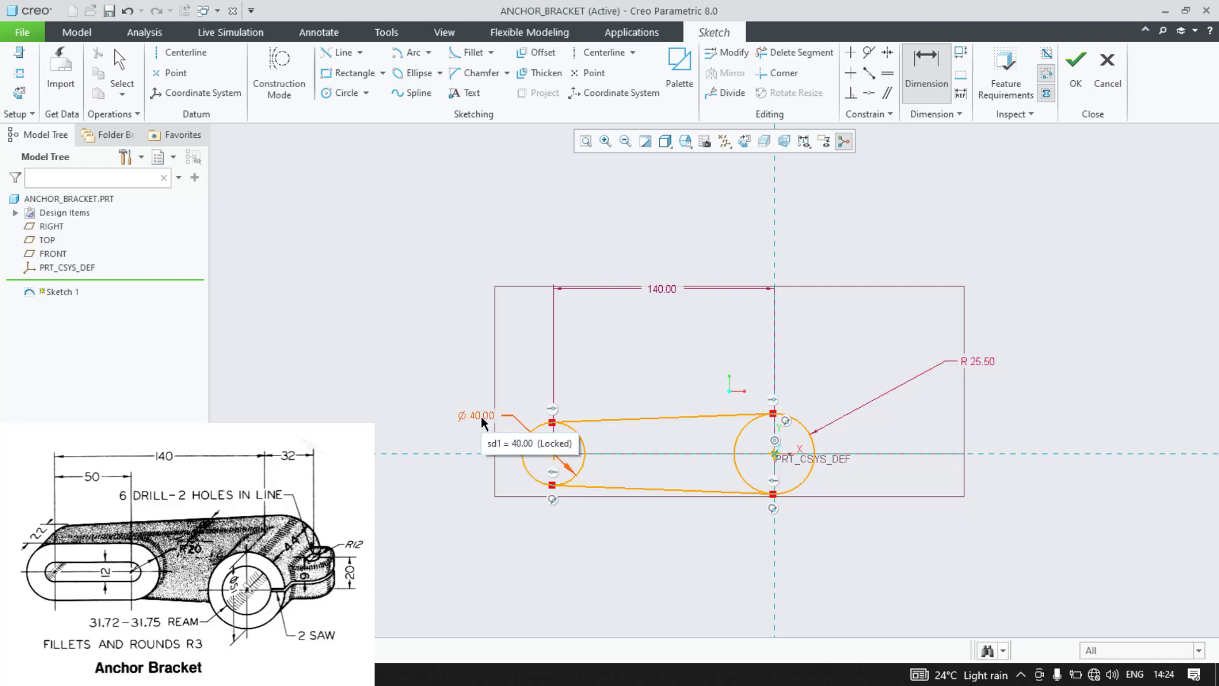
Step: Sketch a smaller concentric circle inside the circle at the origin for the reamed bore
scroll(634, 540, up, 2)
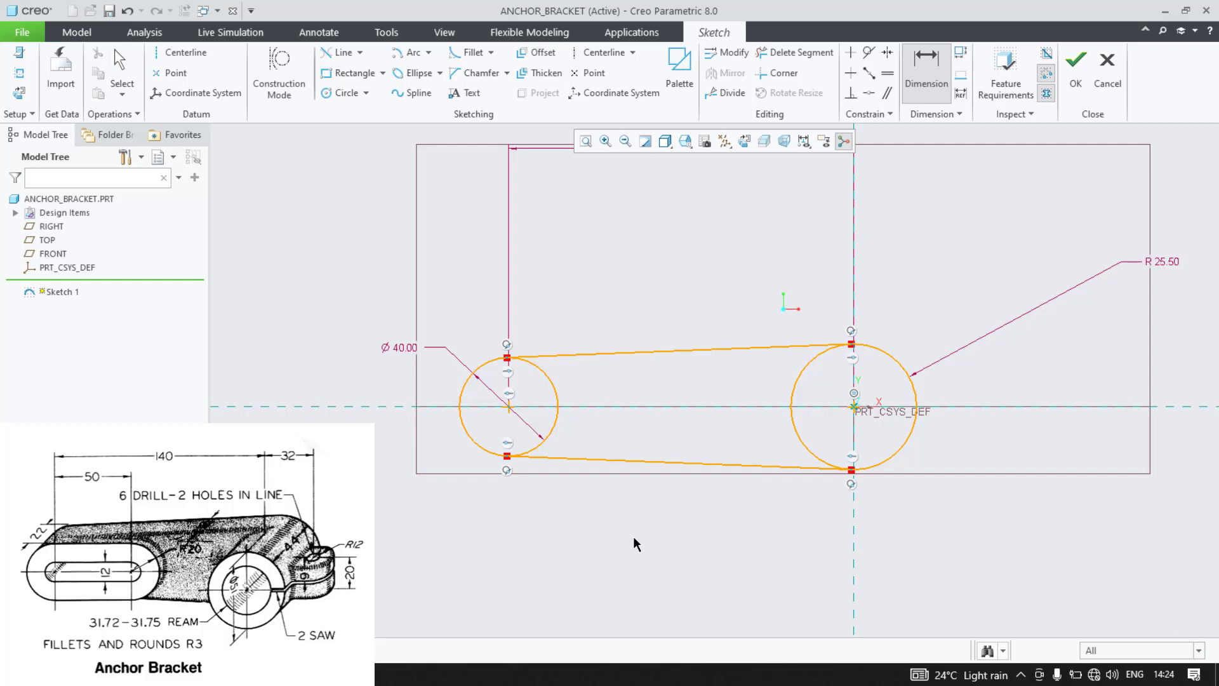
click(346, 93)
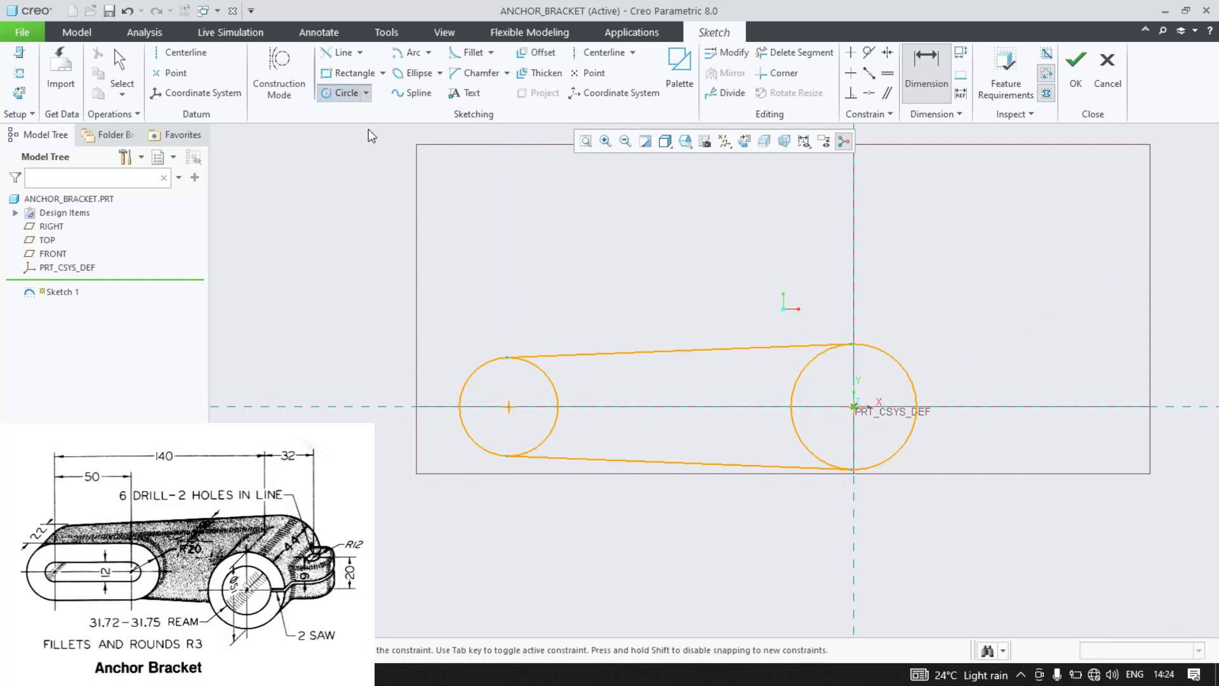
click(855, 407)
click(865, 435)
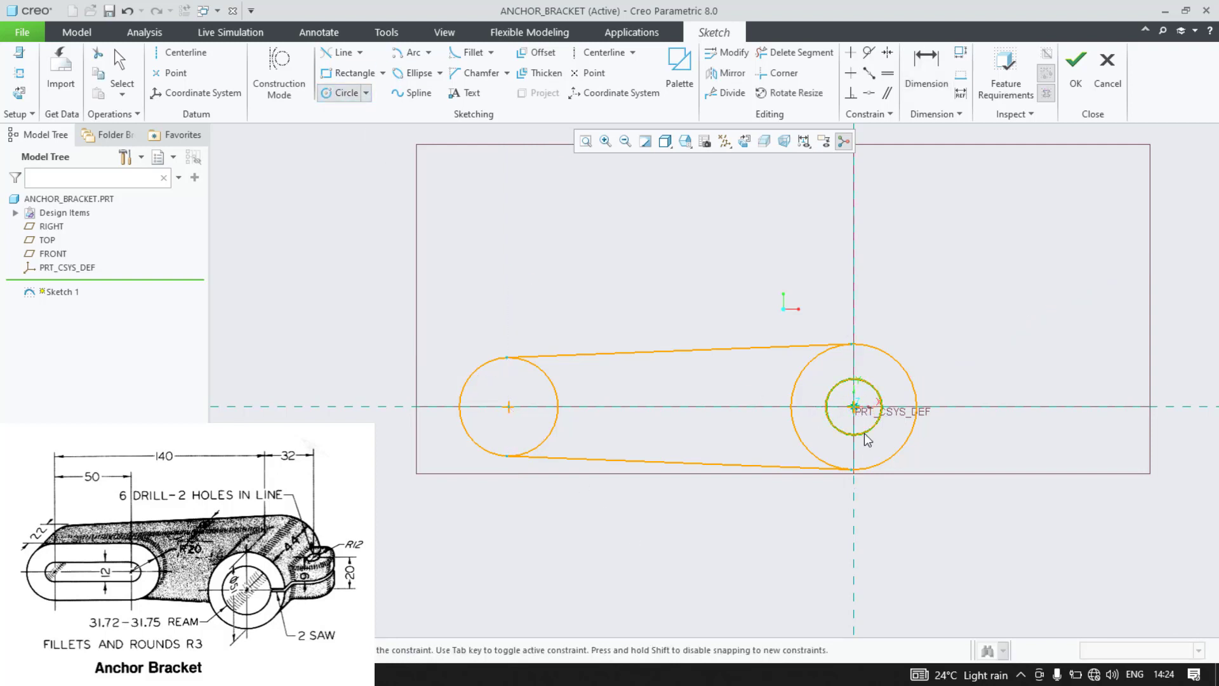
Step: Set the inner bore circle's diameter at the origin to 31.75 mm
middle_click(994, 356)
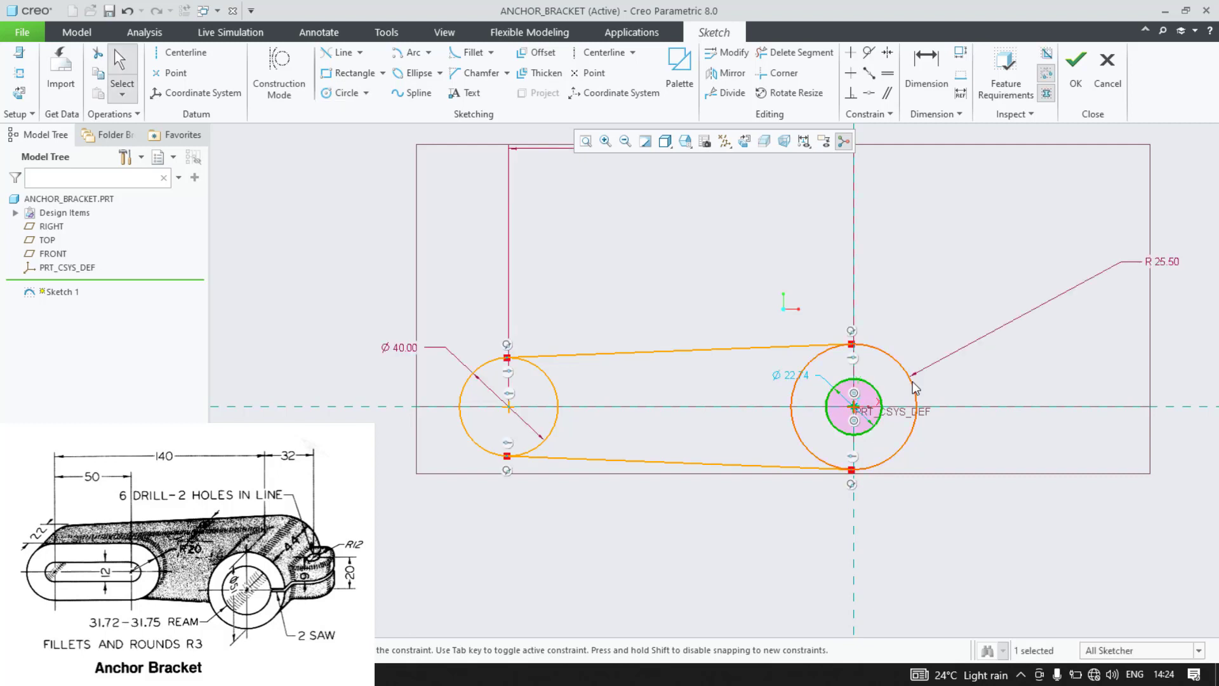
double_click(785, 378)
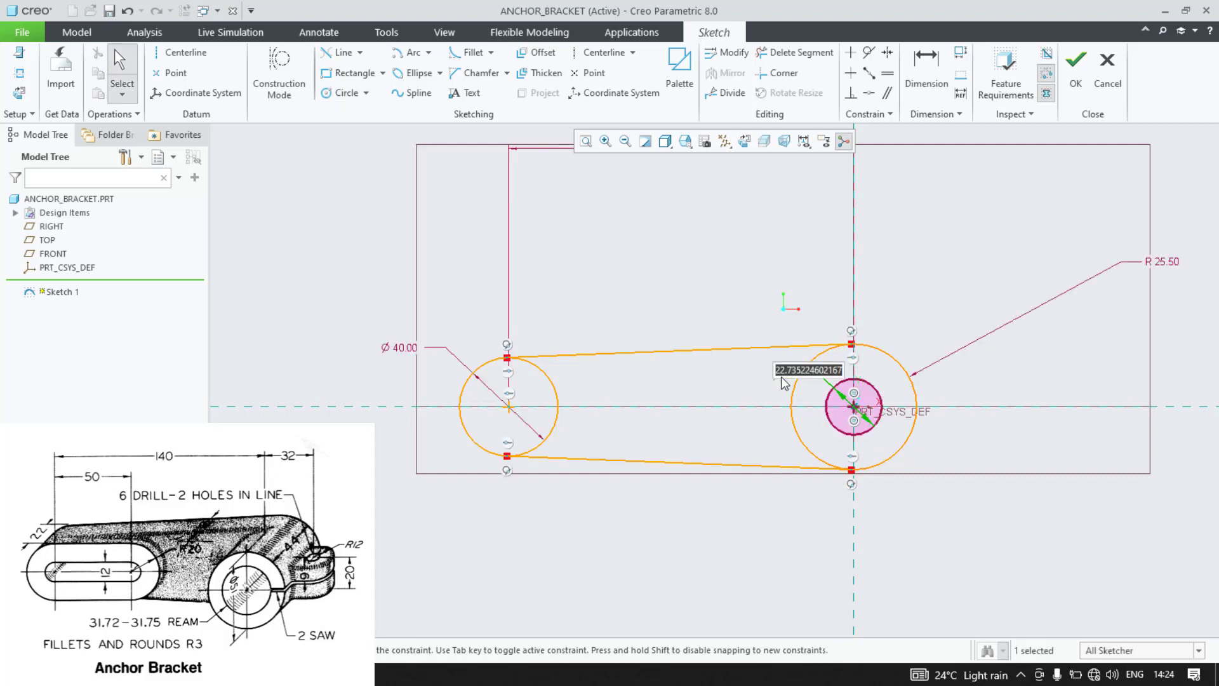
text(31.75)
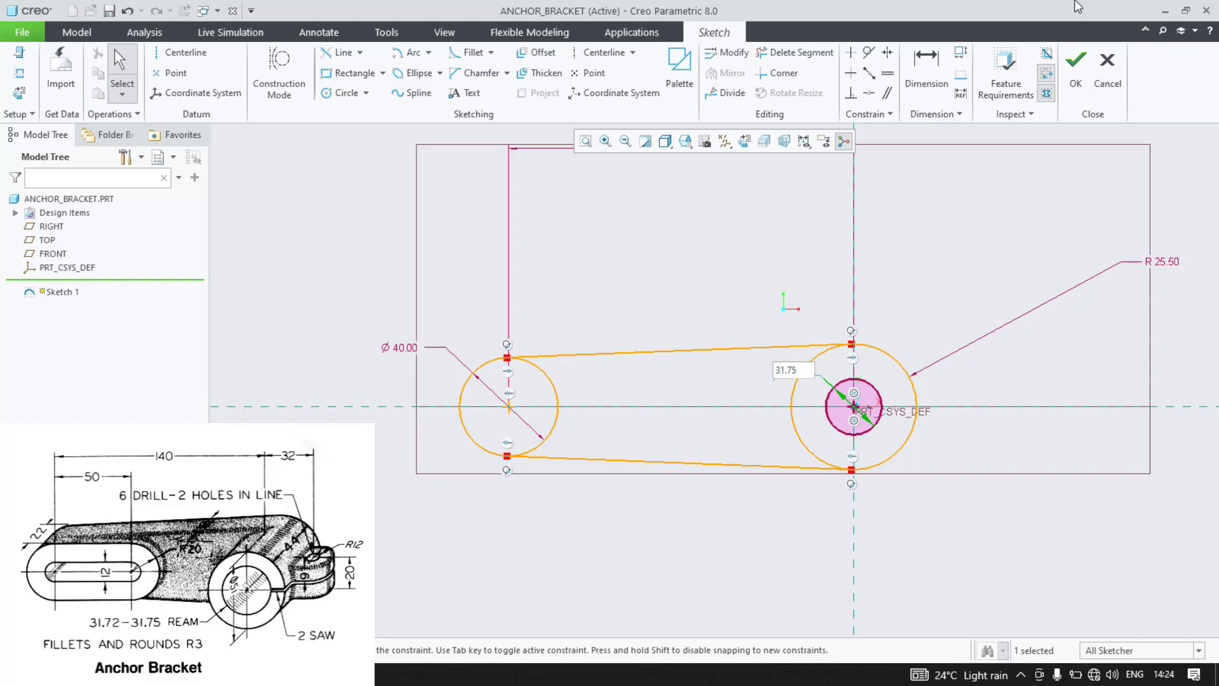
key(Return)
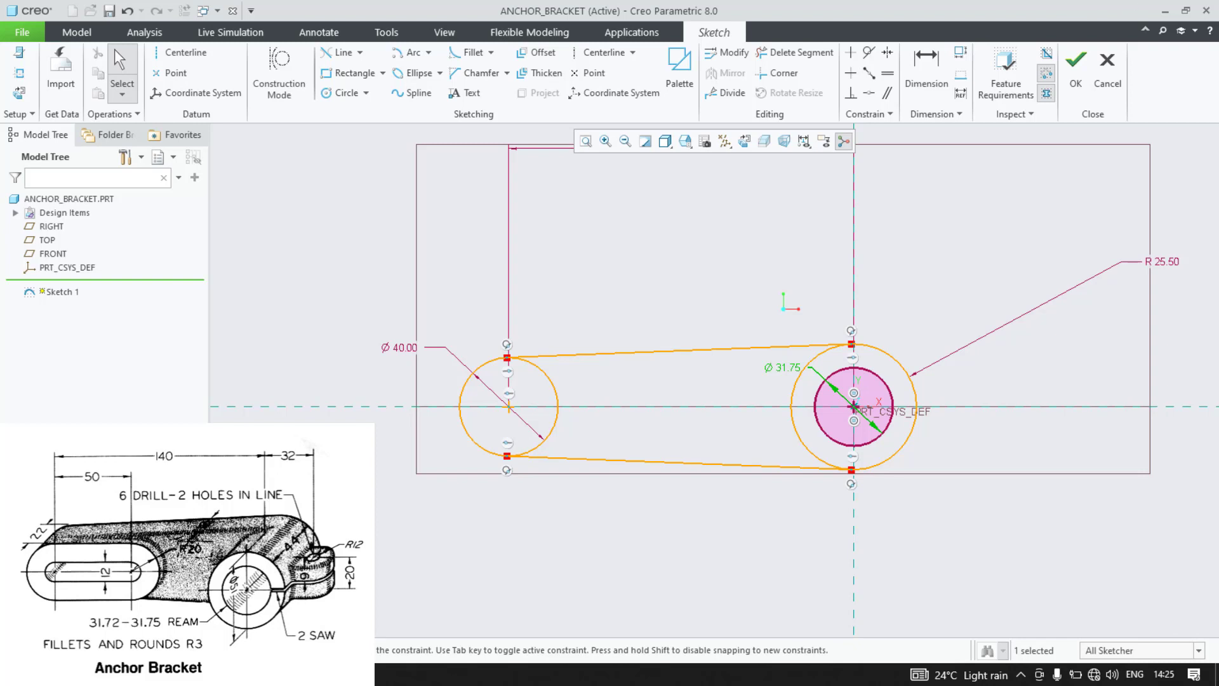
Step: Trim away the inner half of the 40 mm circle, leaving the rounded outer end of the arm
click(795, 52)
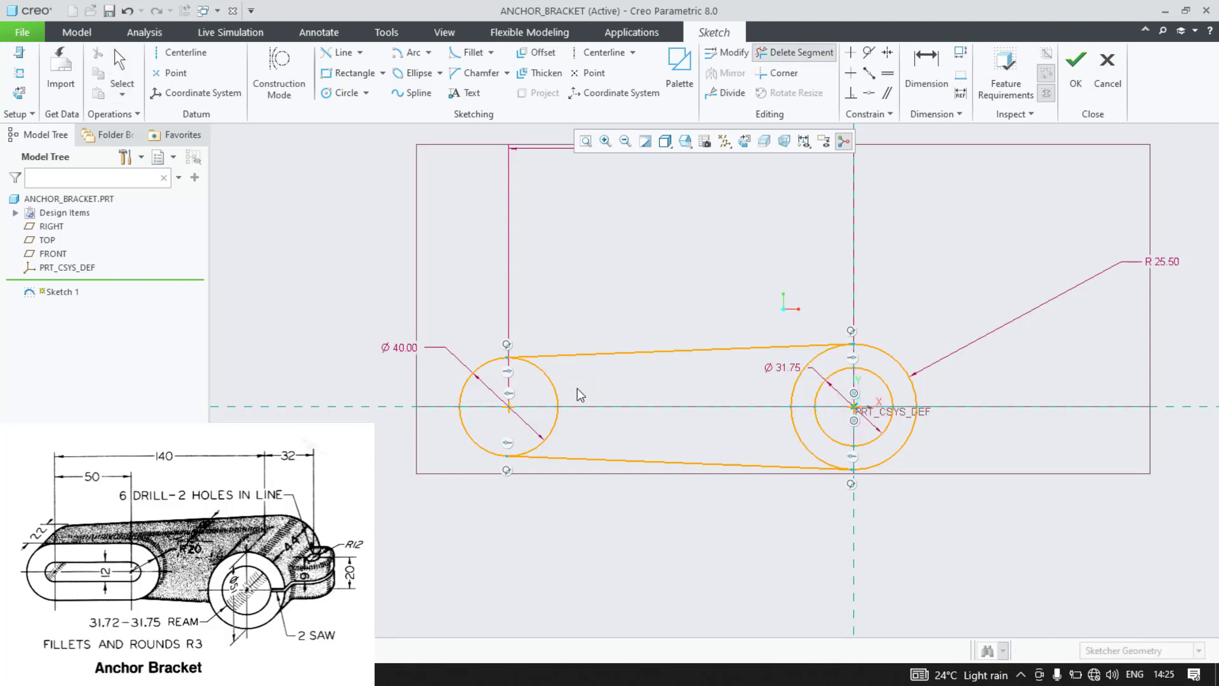
click(557, 405)
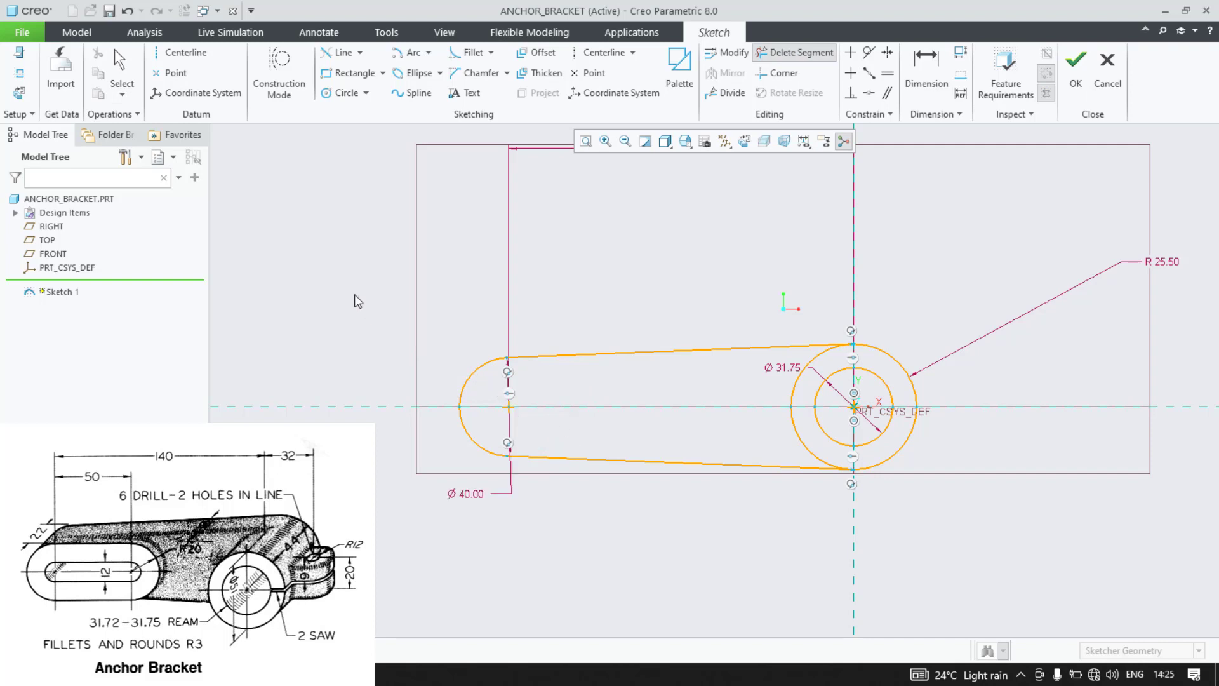
click(382, 75)
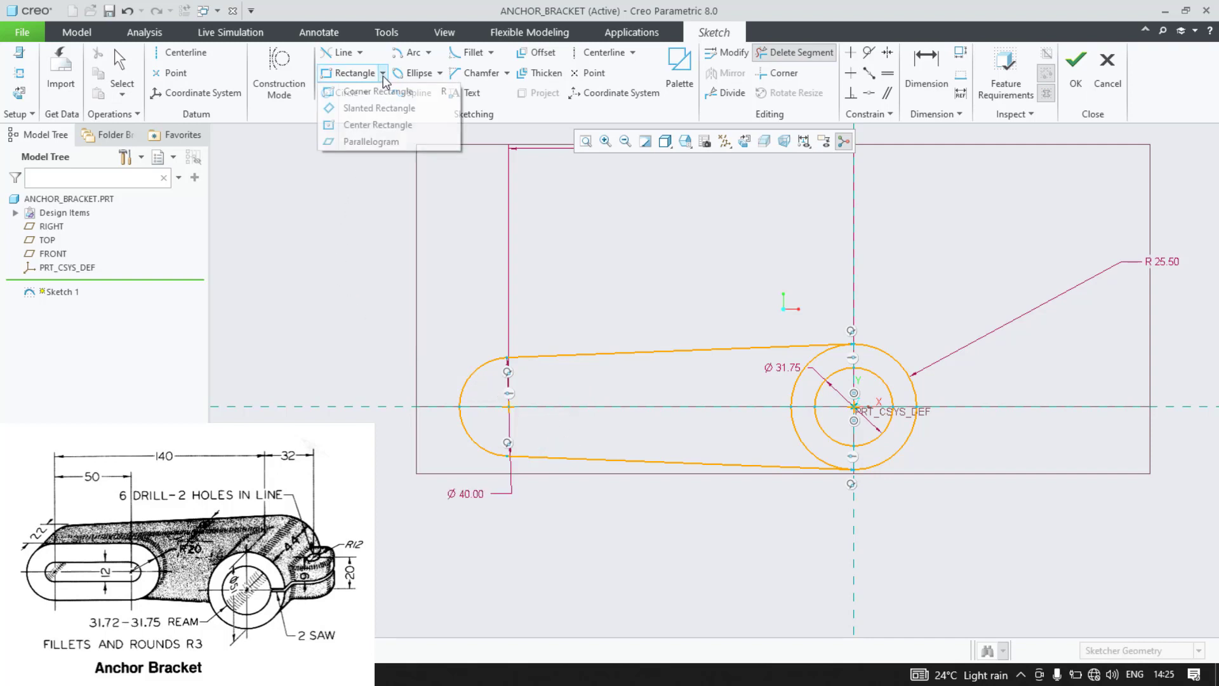
click(382, 75)
click(368, 95)
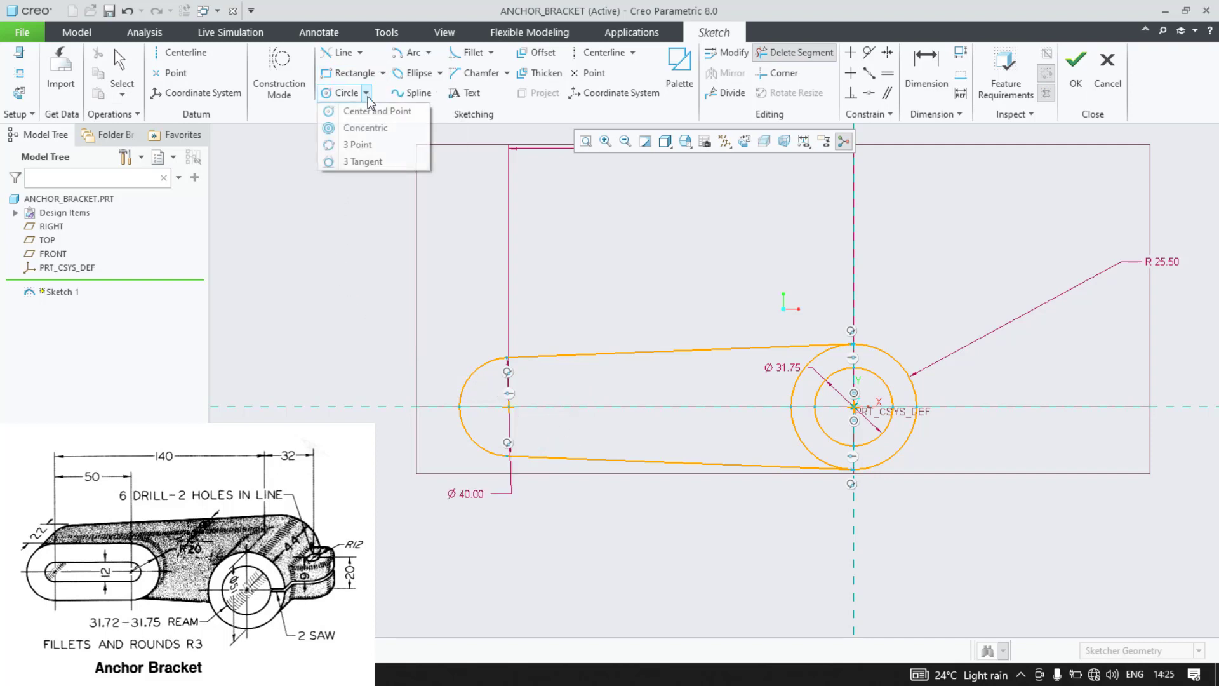
click(367, 96)
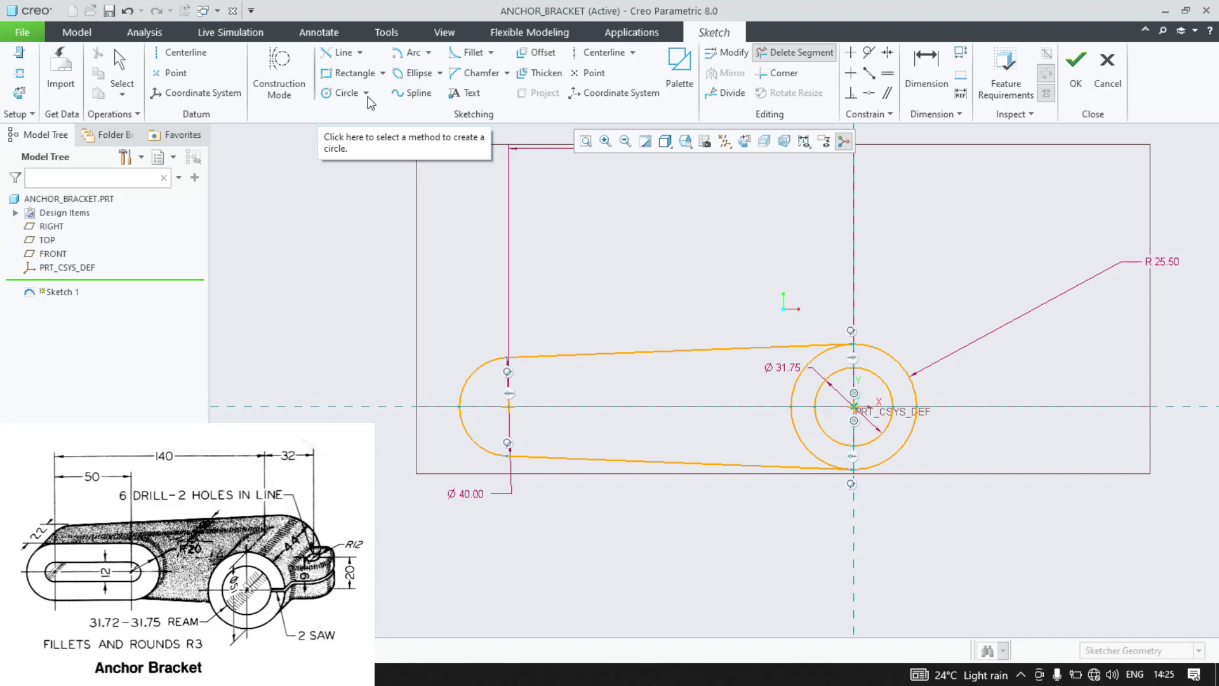
click(440, 74)
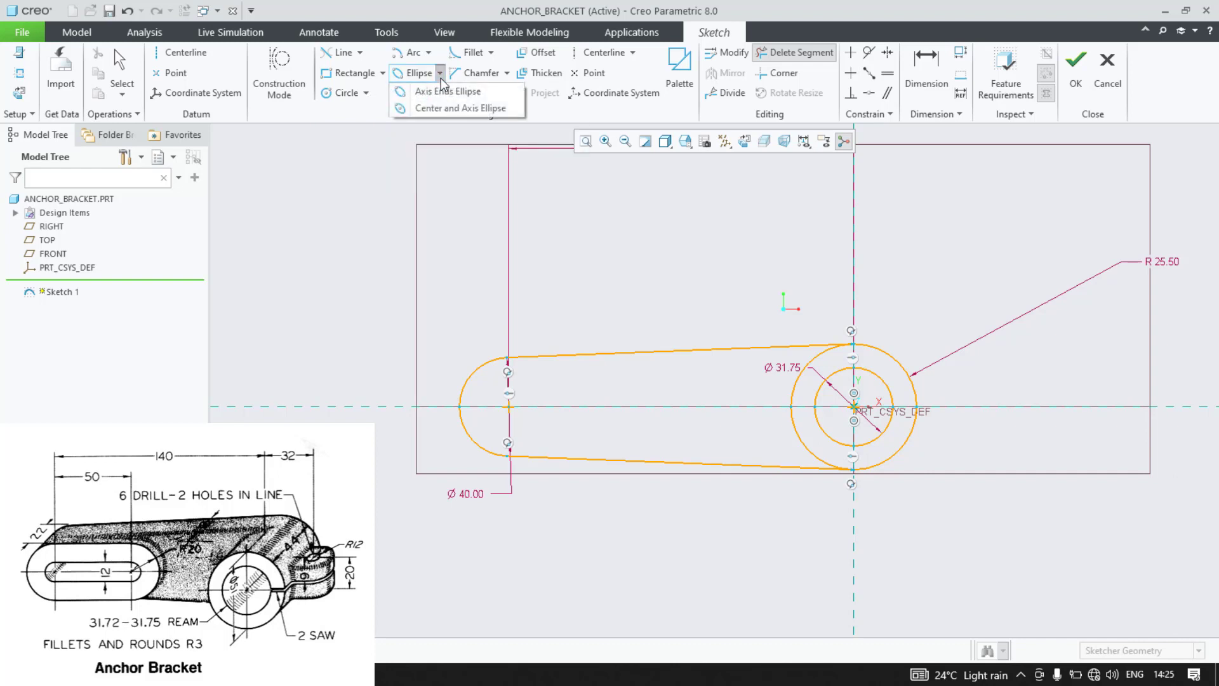
click(440, 78)
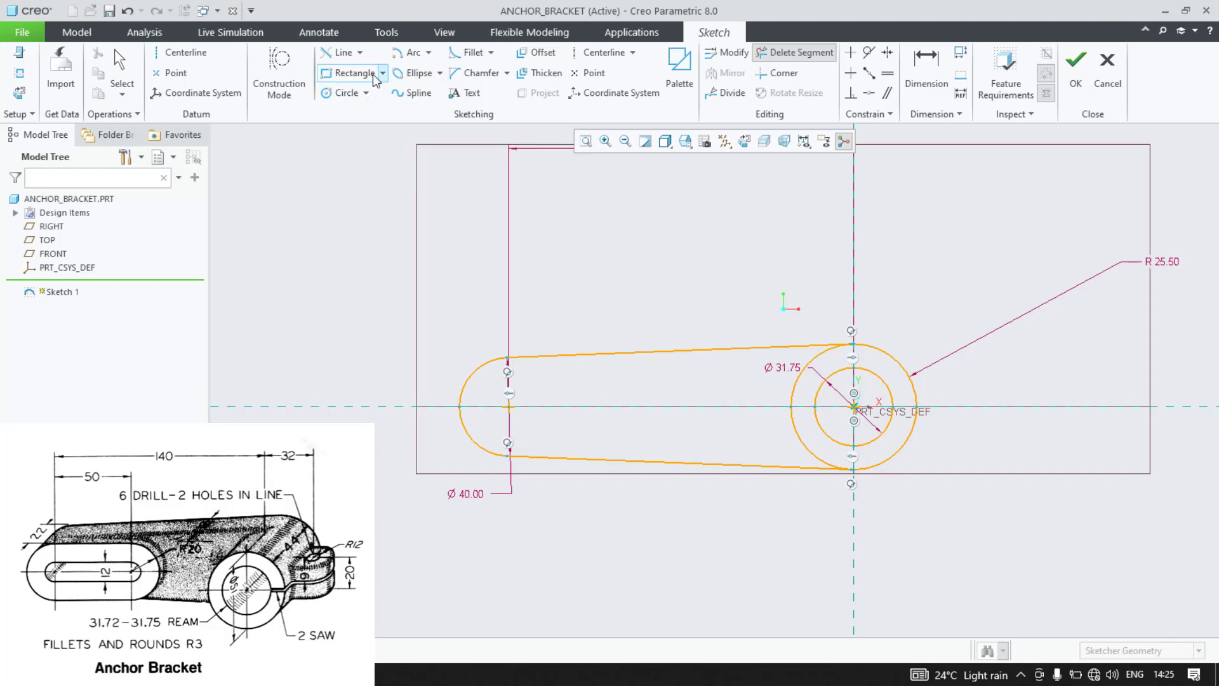
Step: Sketch a rectangle about 54 mm by 16 mm inside the arm, starting at the end arc's vertical centre position and symmetric about the horizontal axis
click(354, 74)
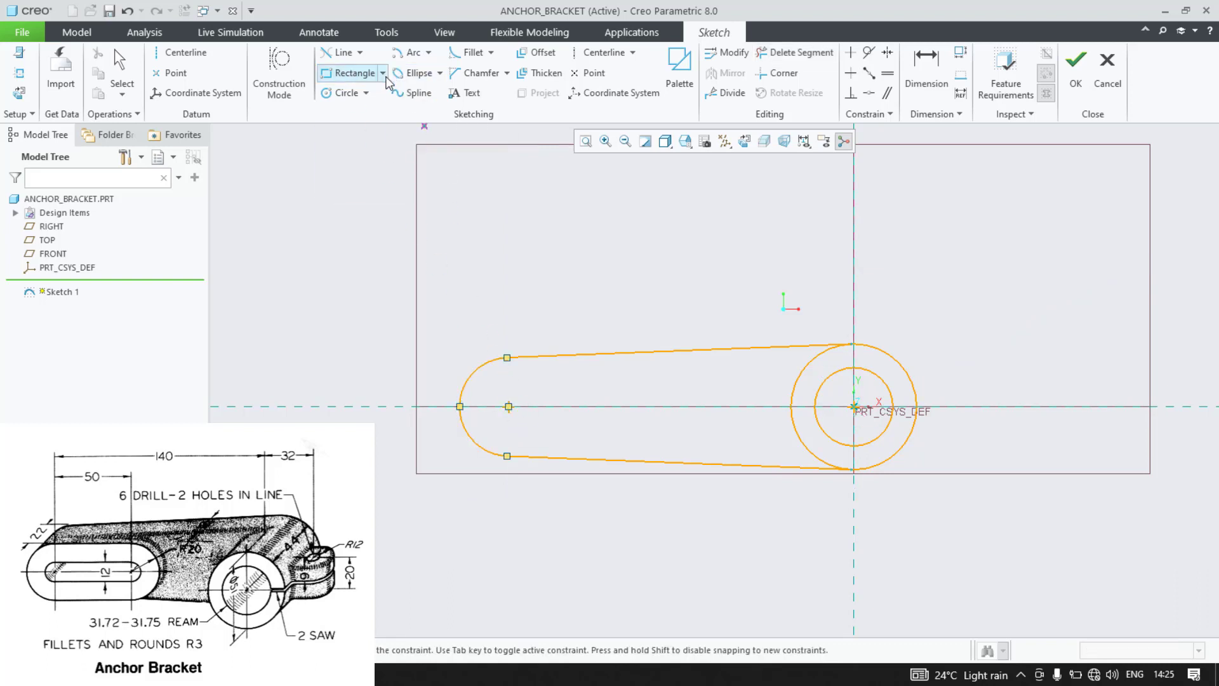
click(509, 387)
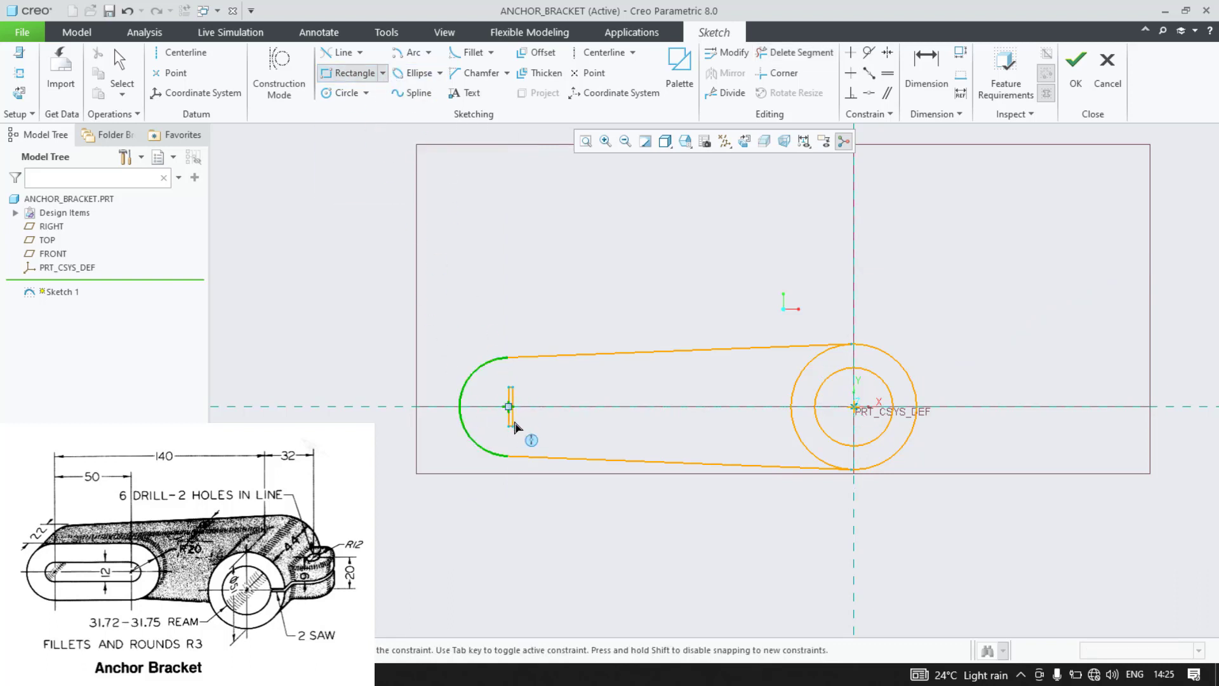
click(644, 426)
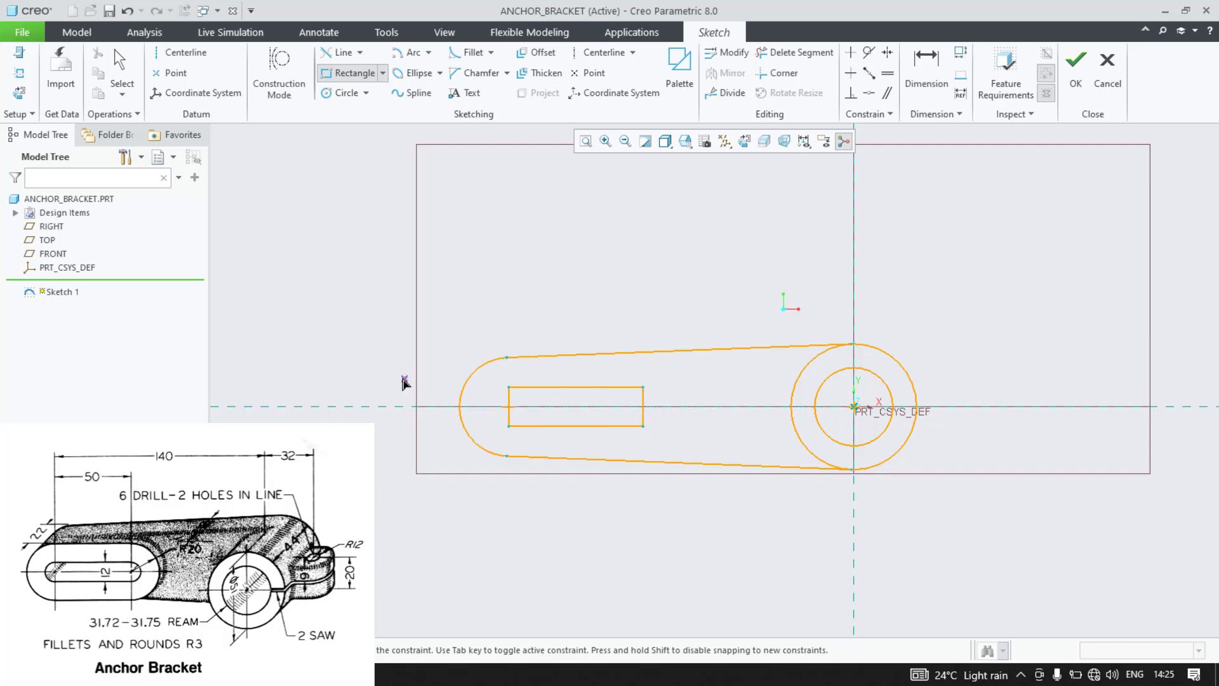
middle_click(350, 375)
scroll(496, 412, up, 3)
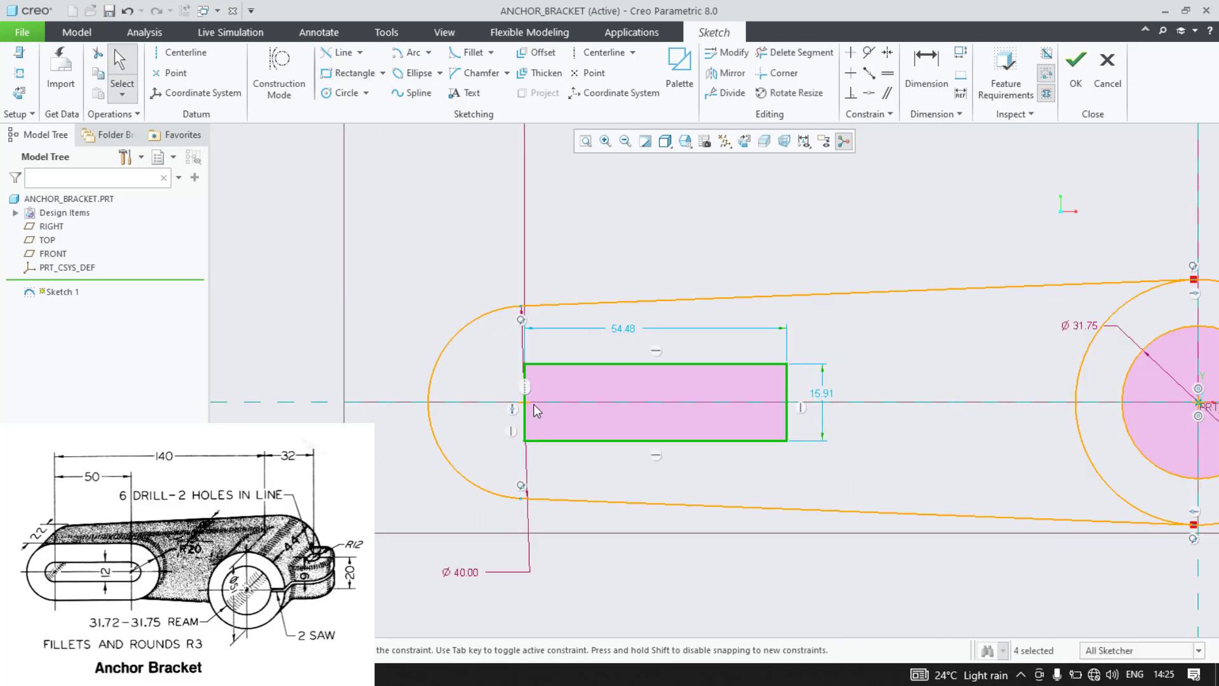
Step: Set the slot rectangle's length to 50 mm and its height to 12 mm
double_click(628, 331)
text(50)
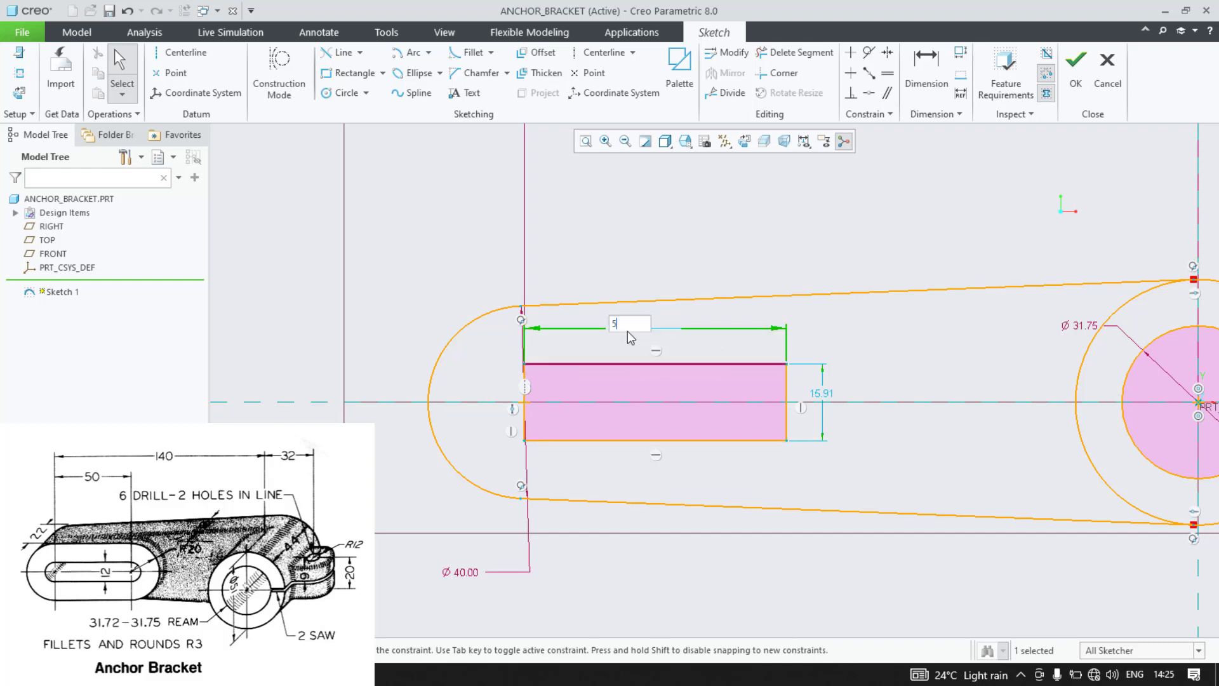
key(Return)
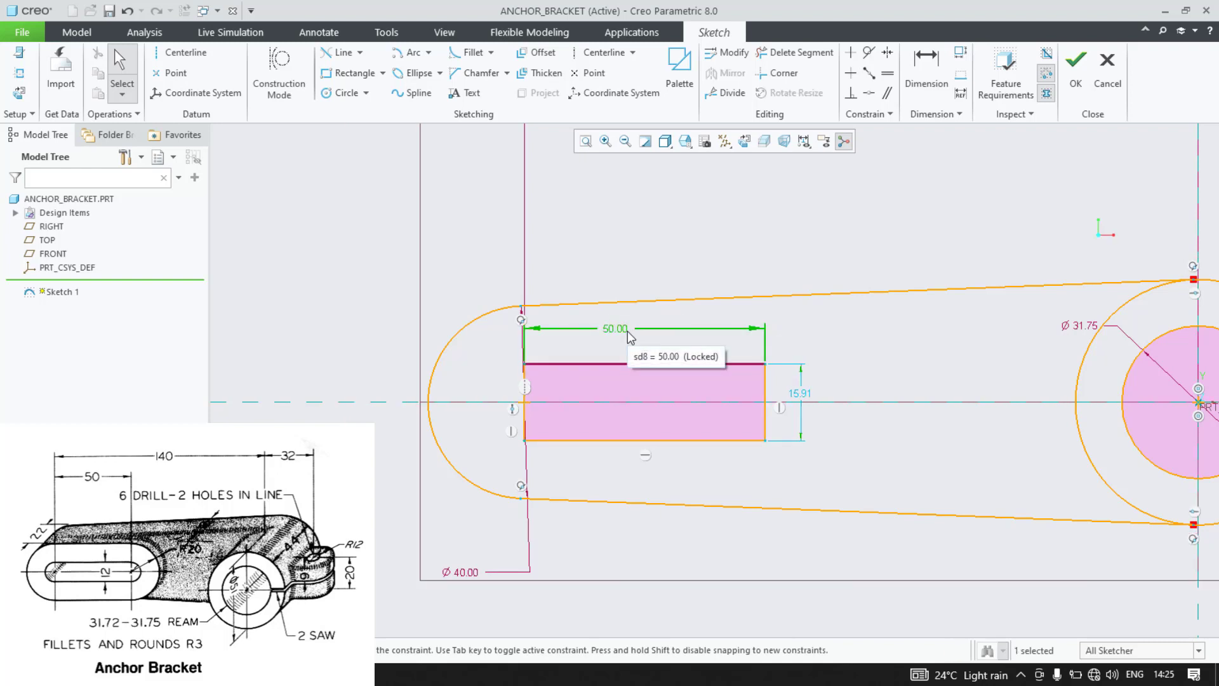
click(799, 399)
click(800, 391)
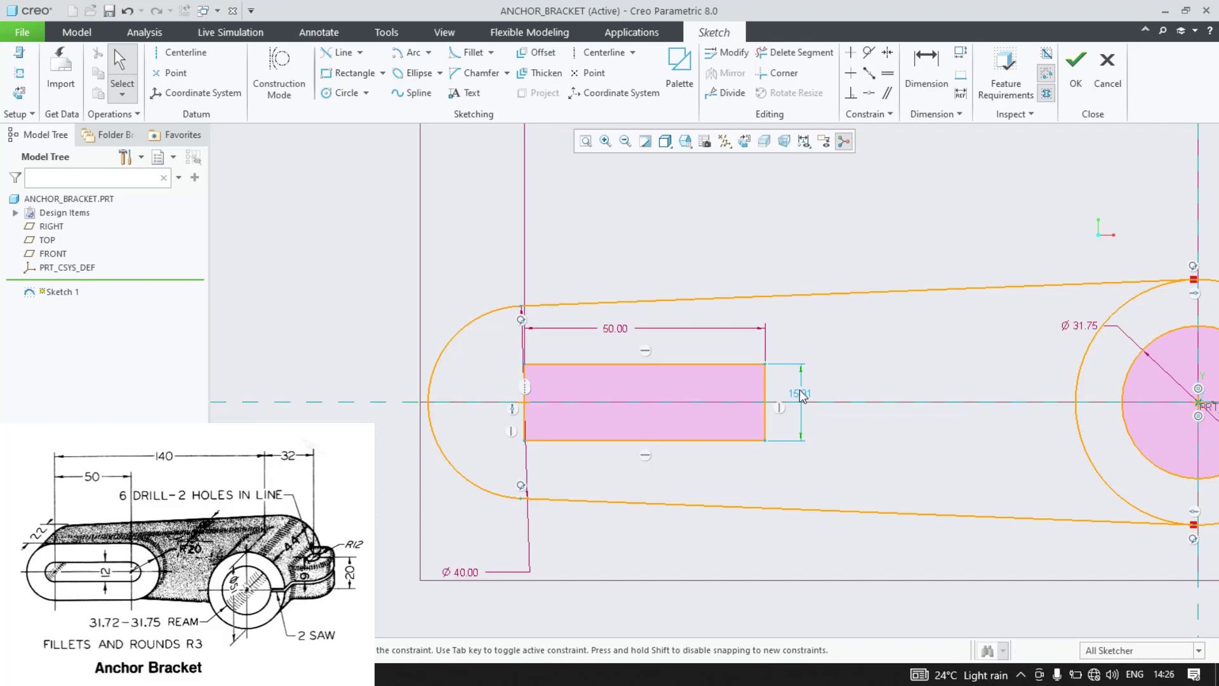
double_click(801, 393)
text(12)
key(Return)
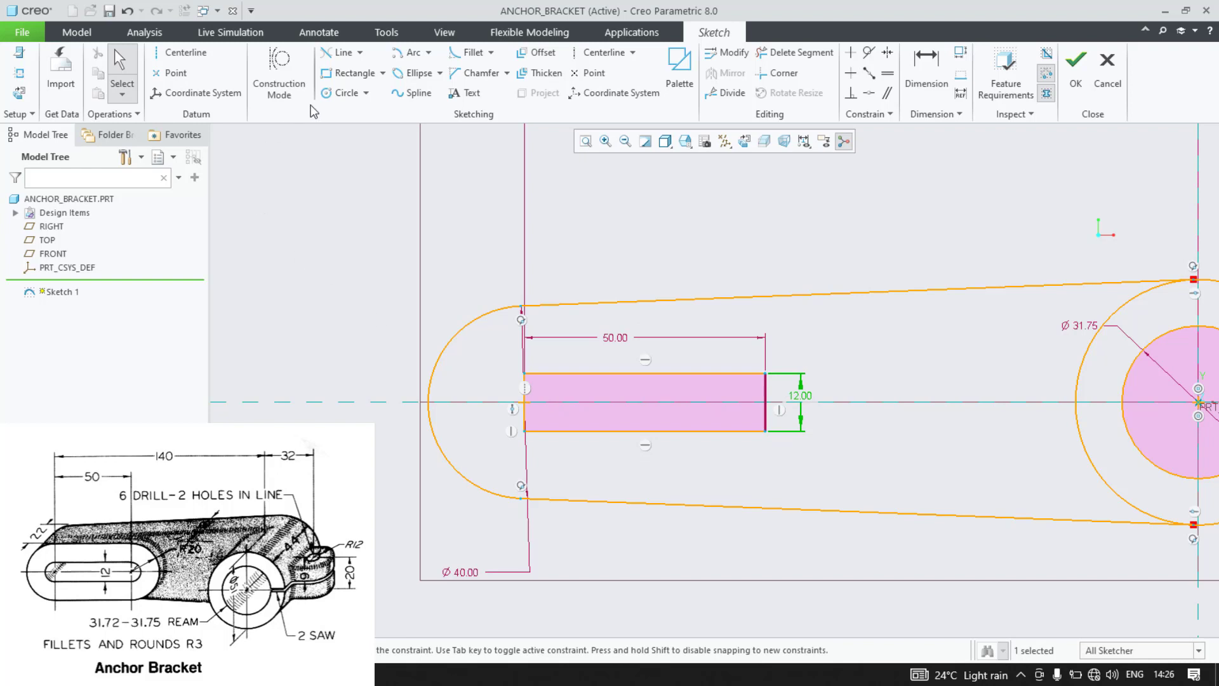
Step: Sketch a circle centred on each short side of the slot rectangle, both matching the rectangle's height
click(345, 95)
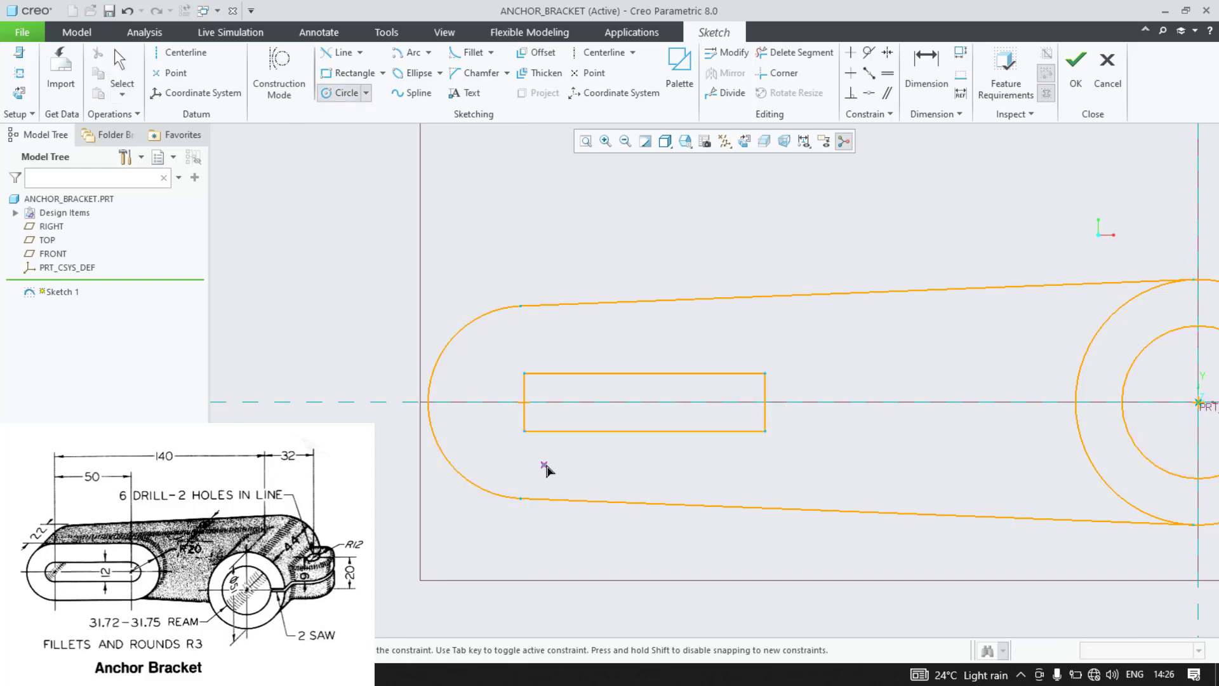
click(524, 402)
click(524, 430)
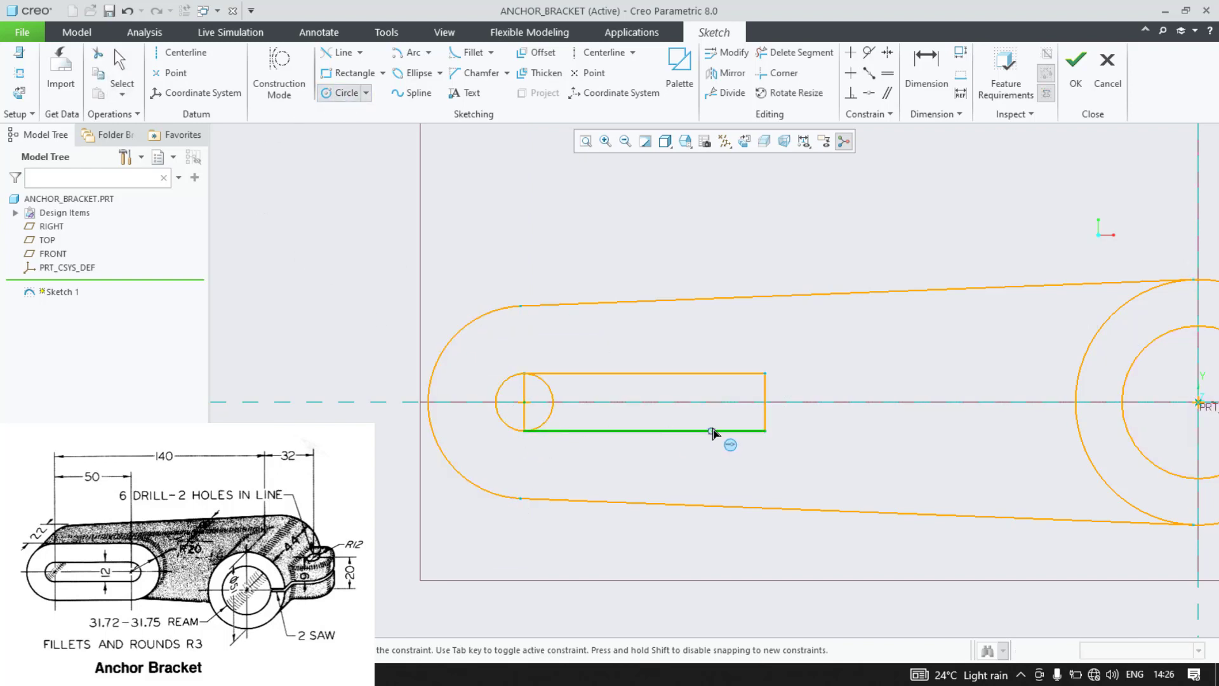
click(765, 403)
click(782, 416)
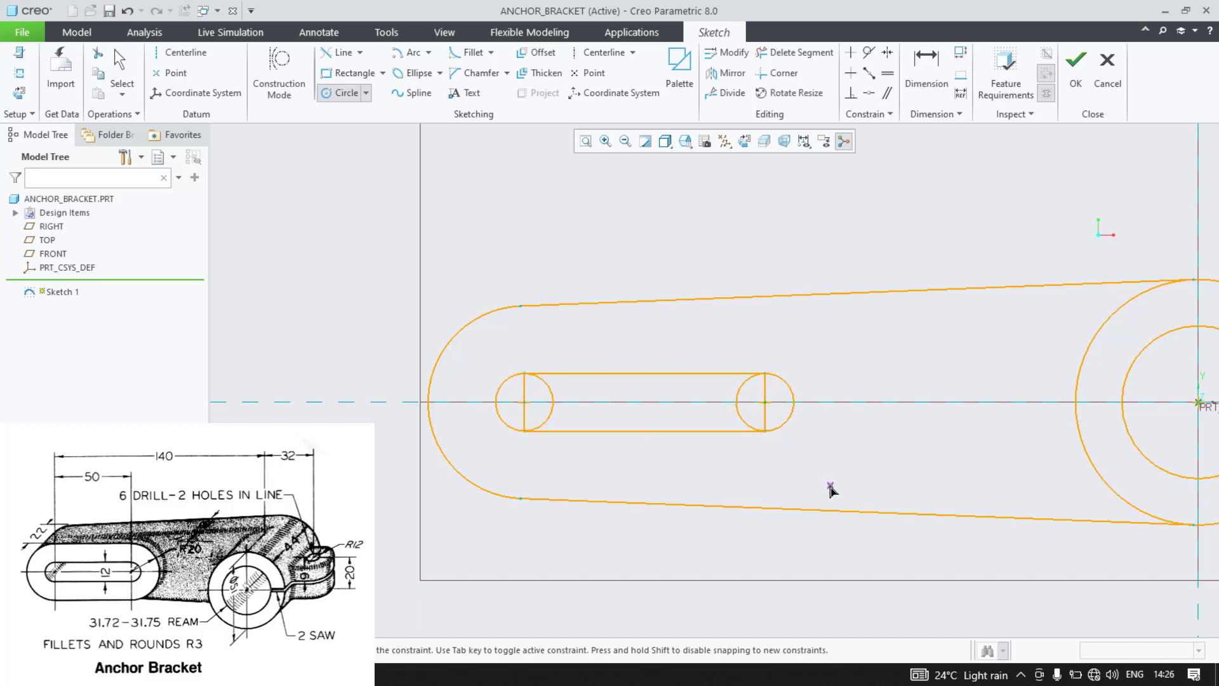
Step: Trim the rectangle's short sides and the circles' inner arcs to leave a closed slot outline, and finish the sketch
click(794, 52)
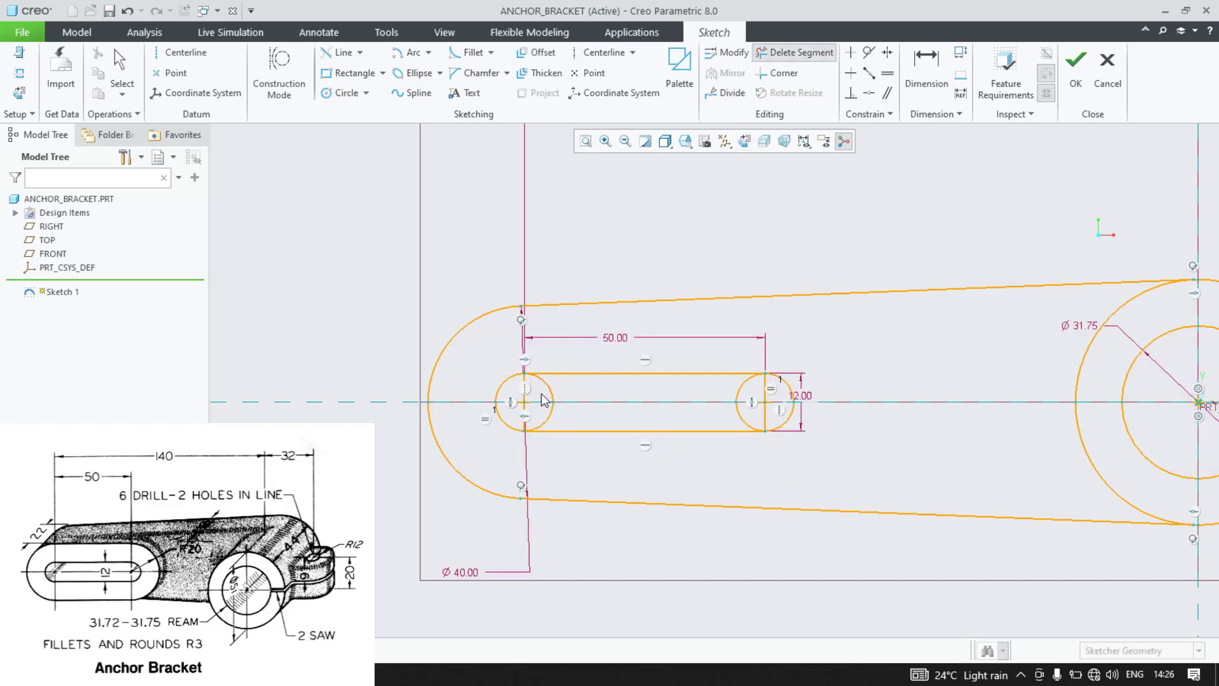
click(739, 389)
mouse_move(712, 413)
mouse_down()
mouse_move(767, 419)
mouse_move(767, 388)
mouse_up()
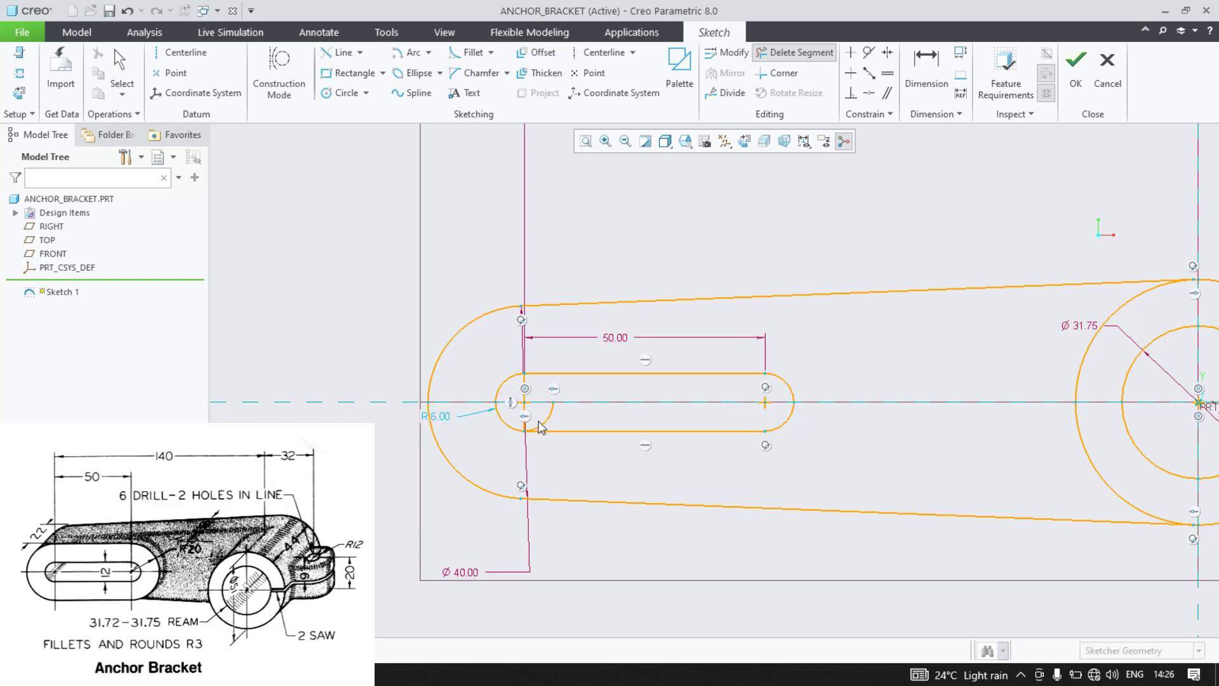
drag(577, 420, 526, 433)
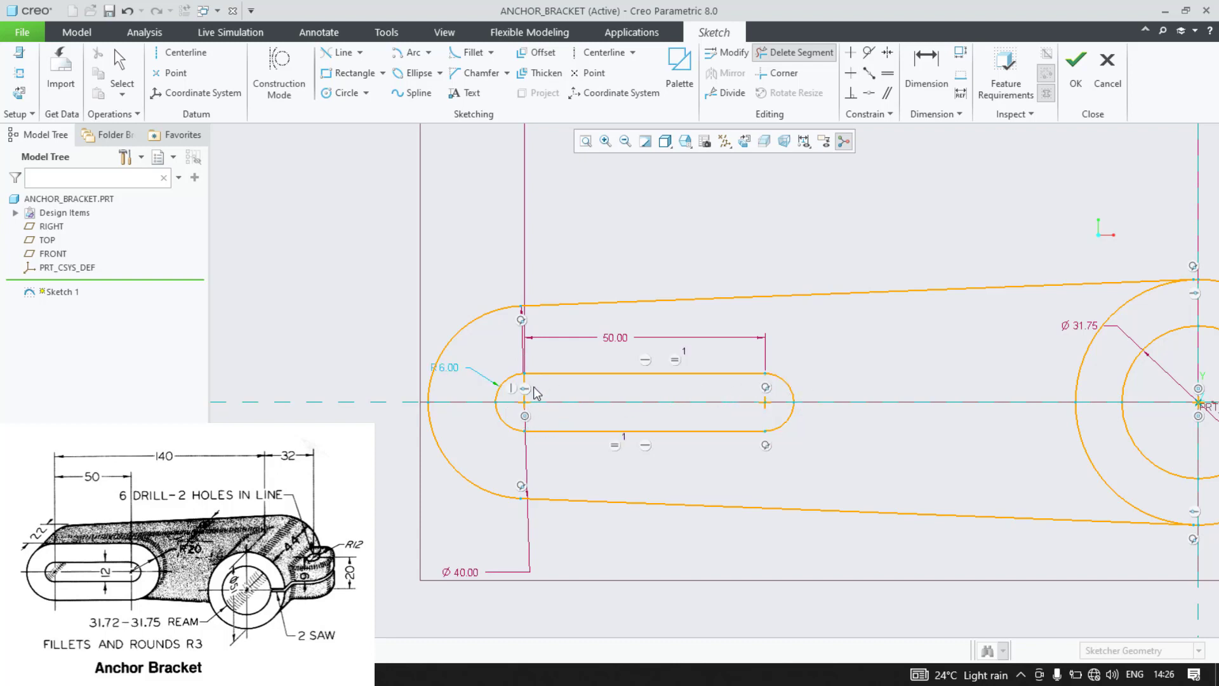
click(519, 385)
scroll(346, 466, up, 2)
scroll(346, 466, up, 2)
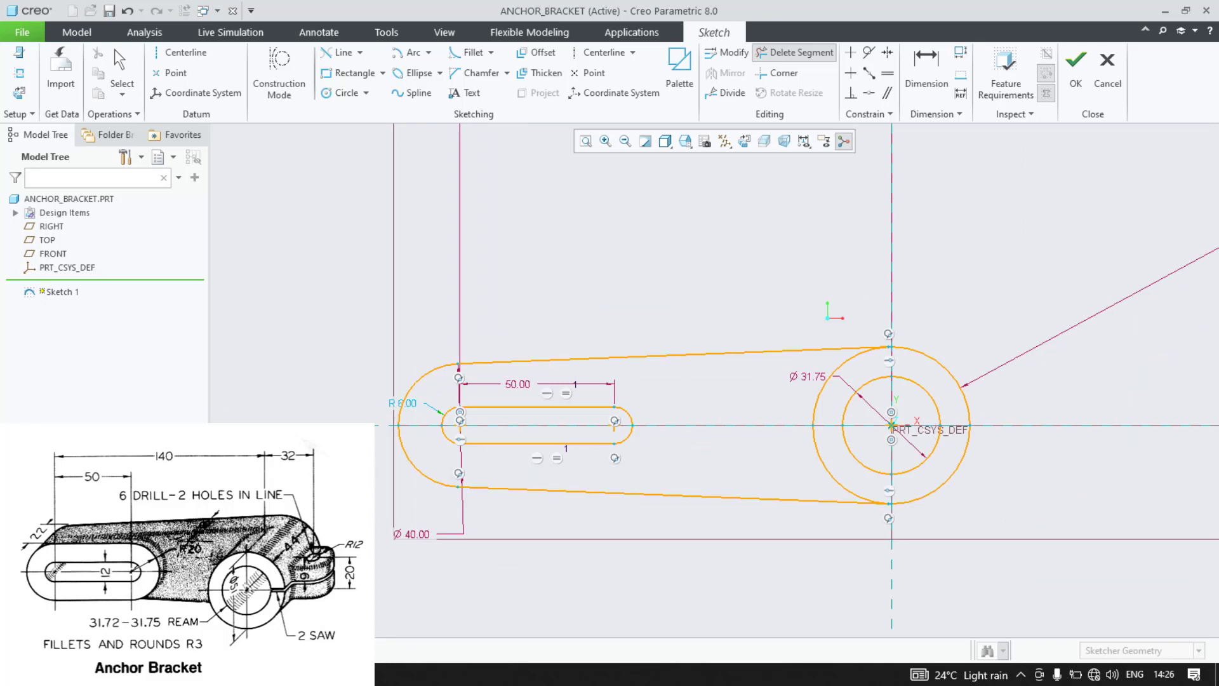
mouse_move(360, 468)
middle_down()
mouse_move(311, 489)
mouse_move(356, 487)
mouse_move(353, 470)
middle_up()
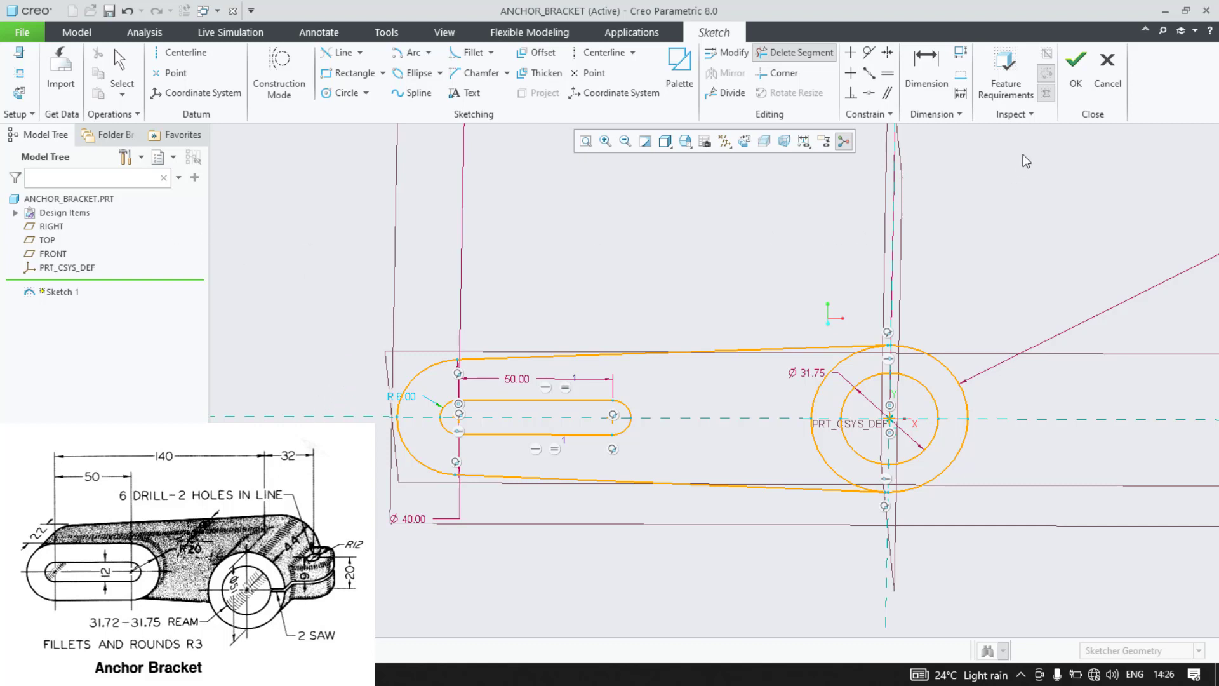
click(1080, 82)
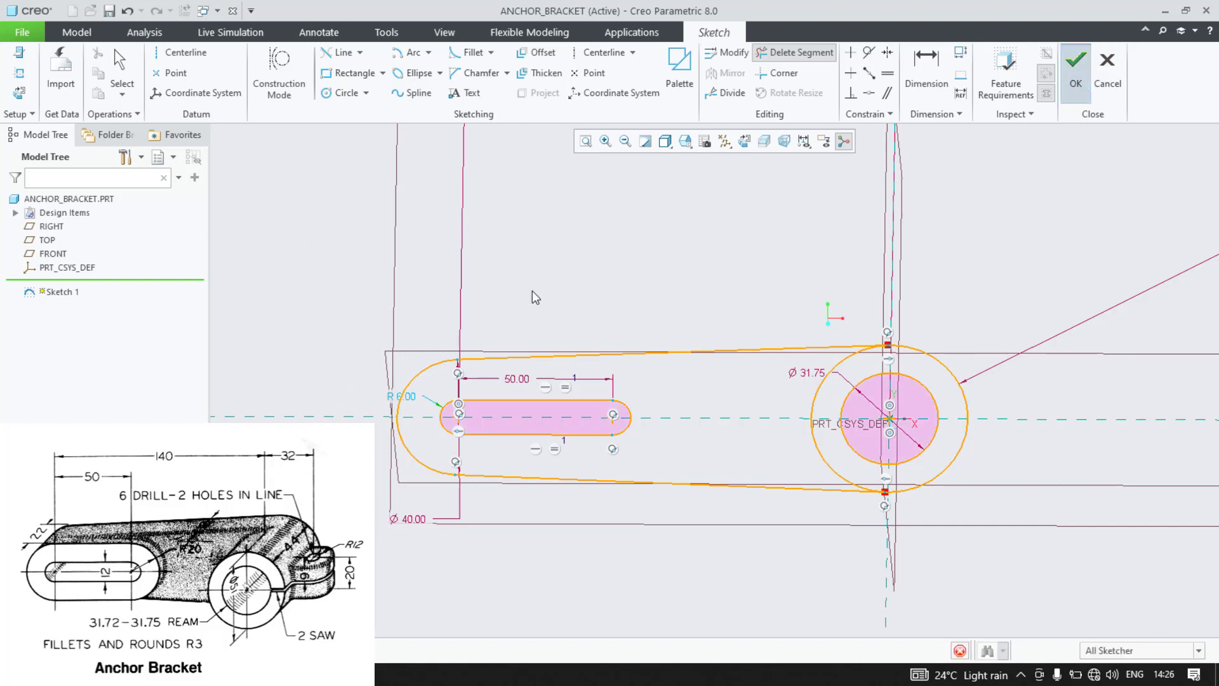
mouse_move(446, 306)
middle_down()
mouse_move(406, 307)
mouse_move(432, 294)
middle_up()
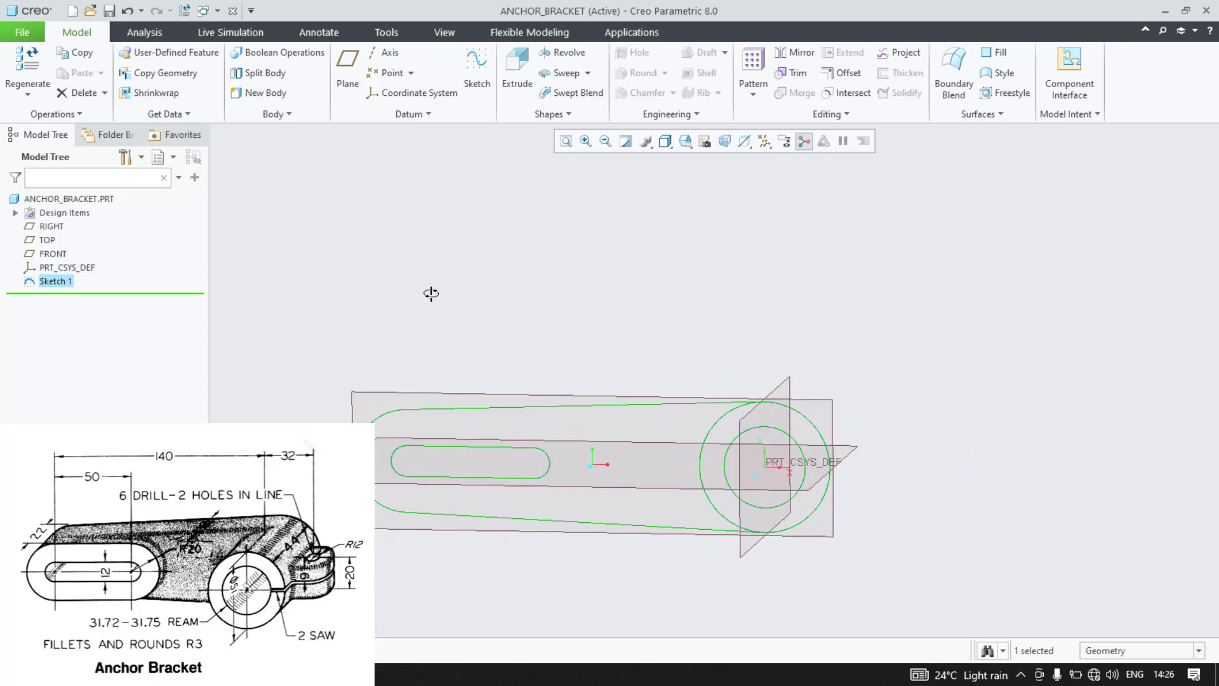
Step: Reopen Sketch 1, trim the inner arc of the R25.5 circle between the arm's two straight edges, and accept the sketch
double_click(722, 429)
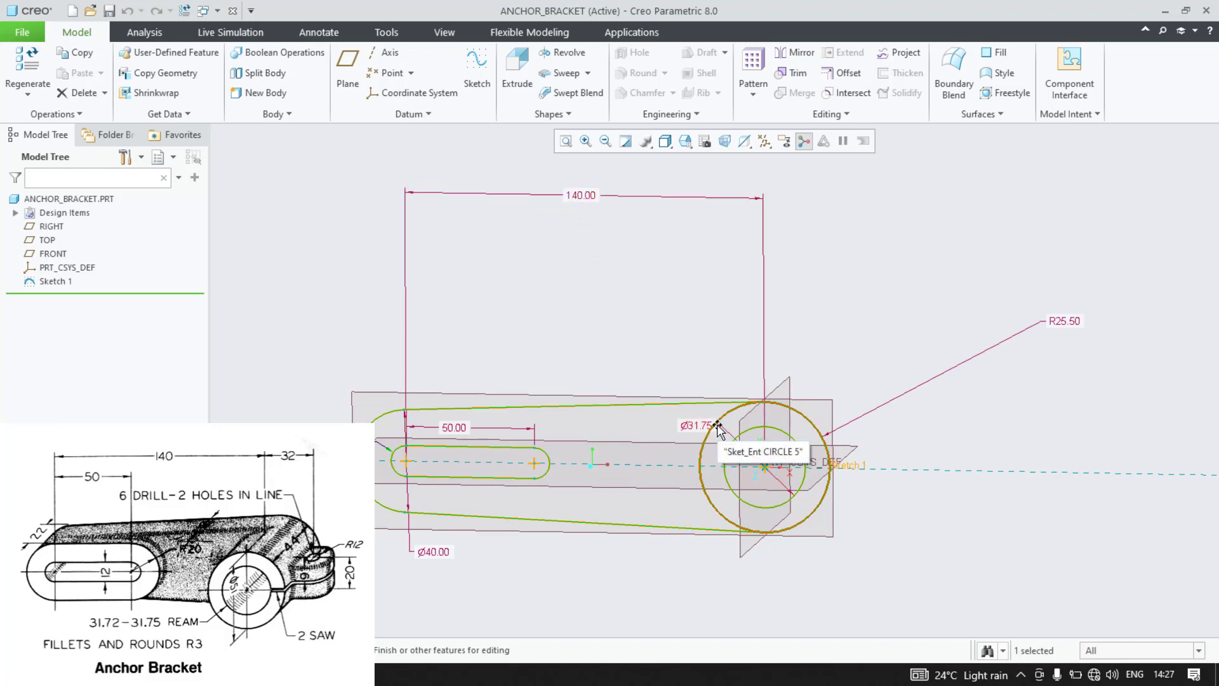
right_click(57, 284)
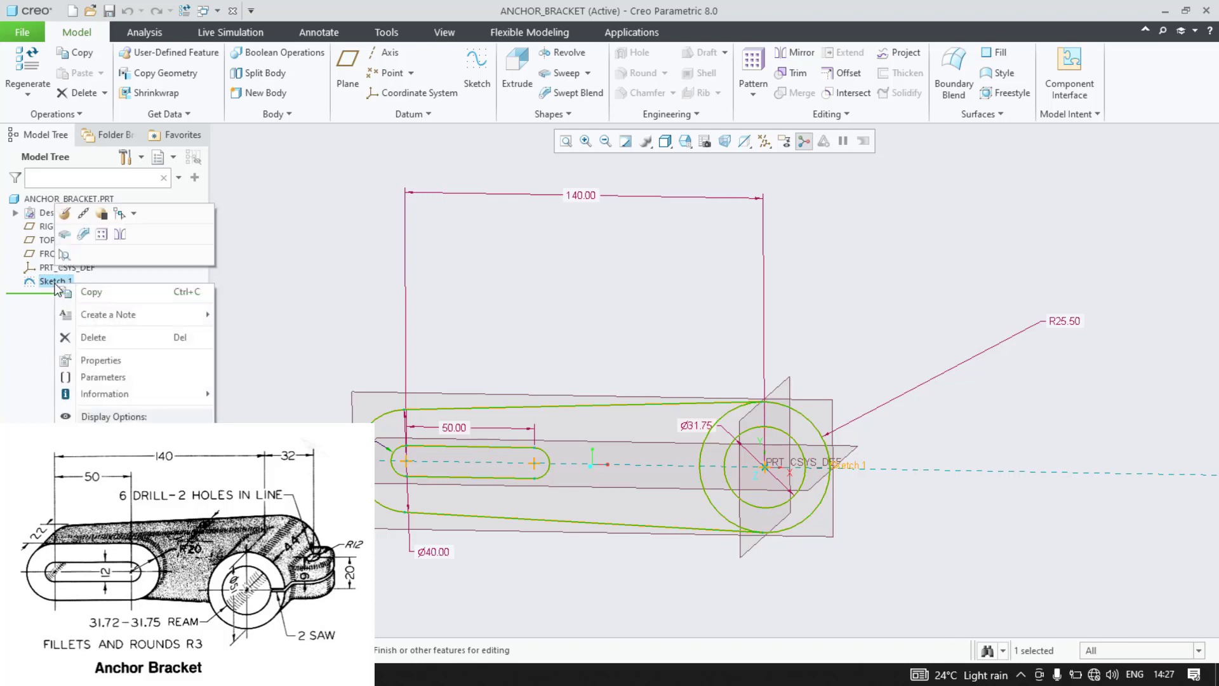
click(66, 214)
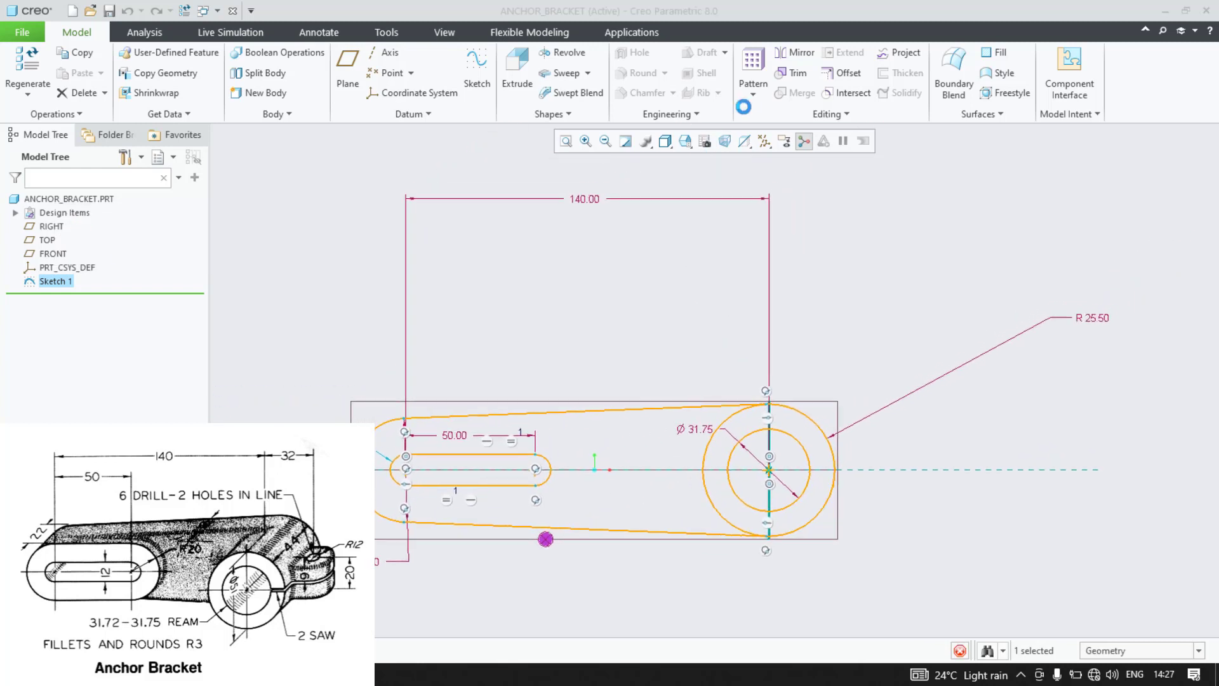
click(774, 60)
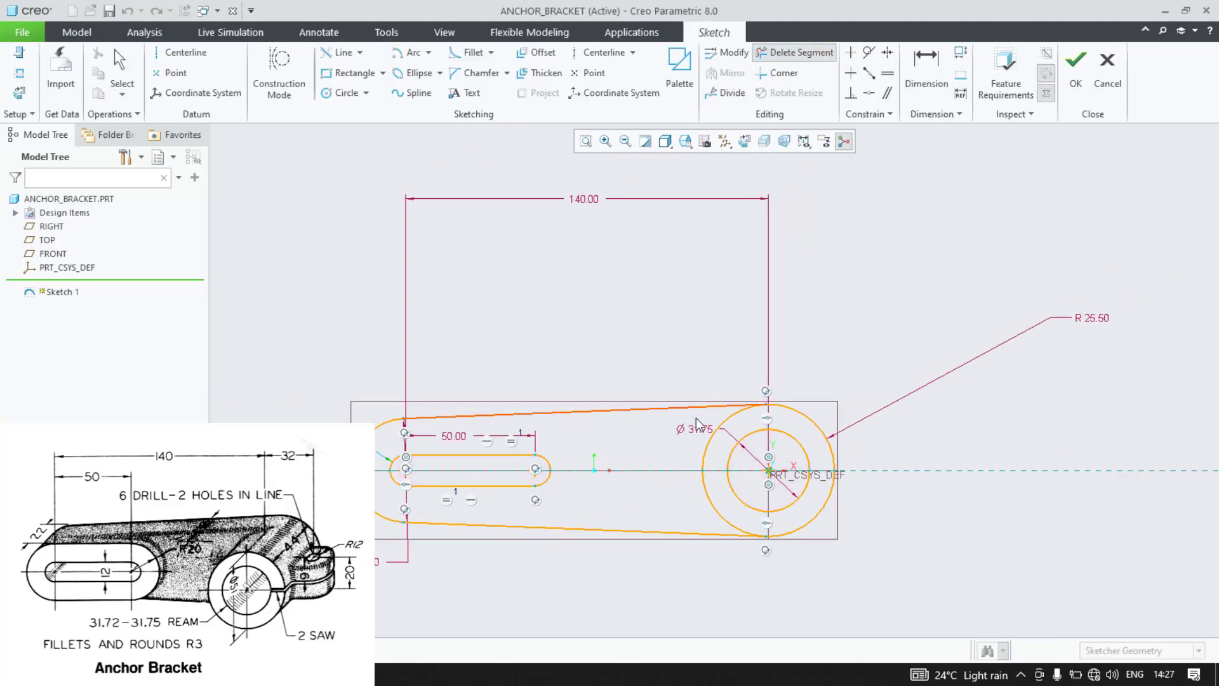
click(710, 438)
drag(707, 505, 714, 507)
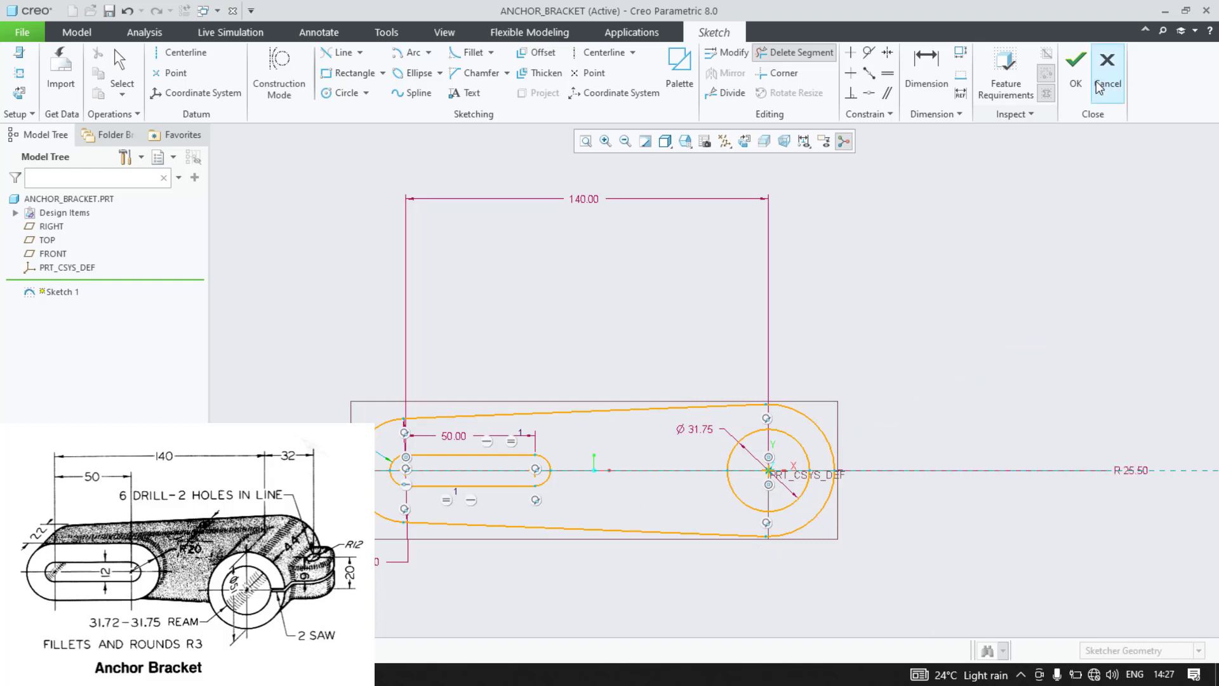
click(1076, 70)
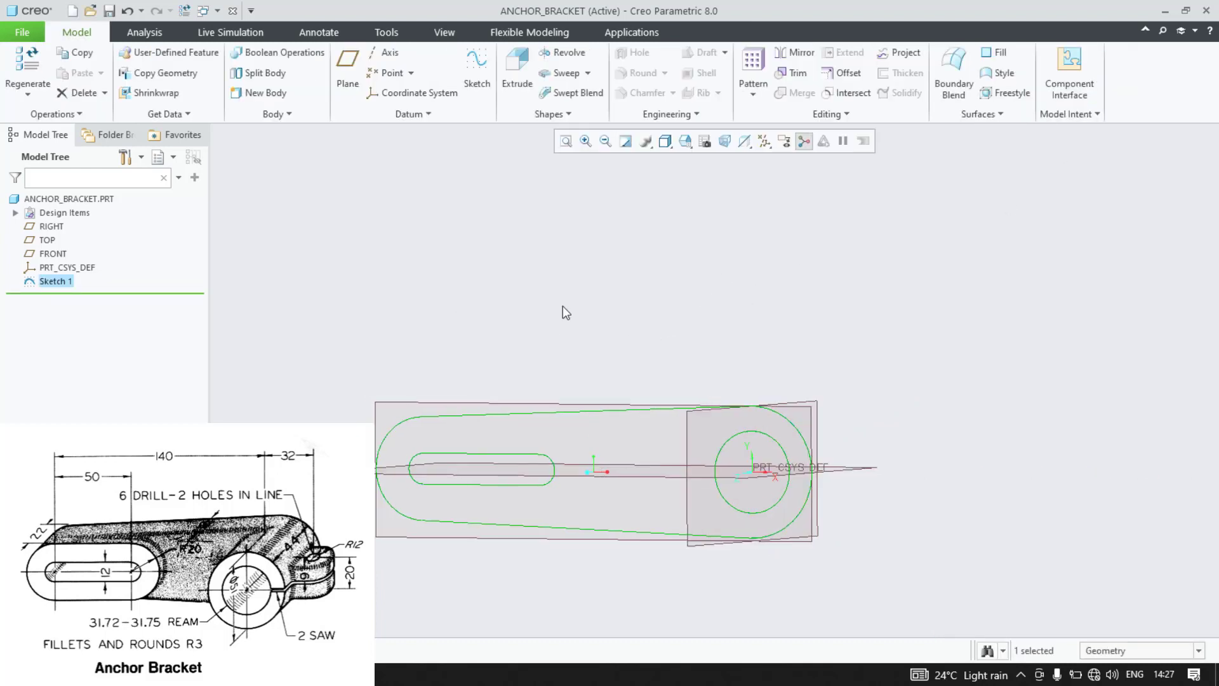
Step: Extrude the slotted arm profile of Sketch 1 as a solid 18 mm deep
click(512, 66)
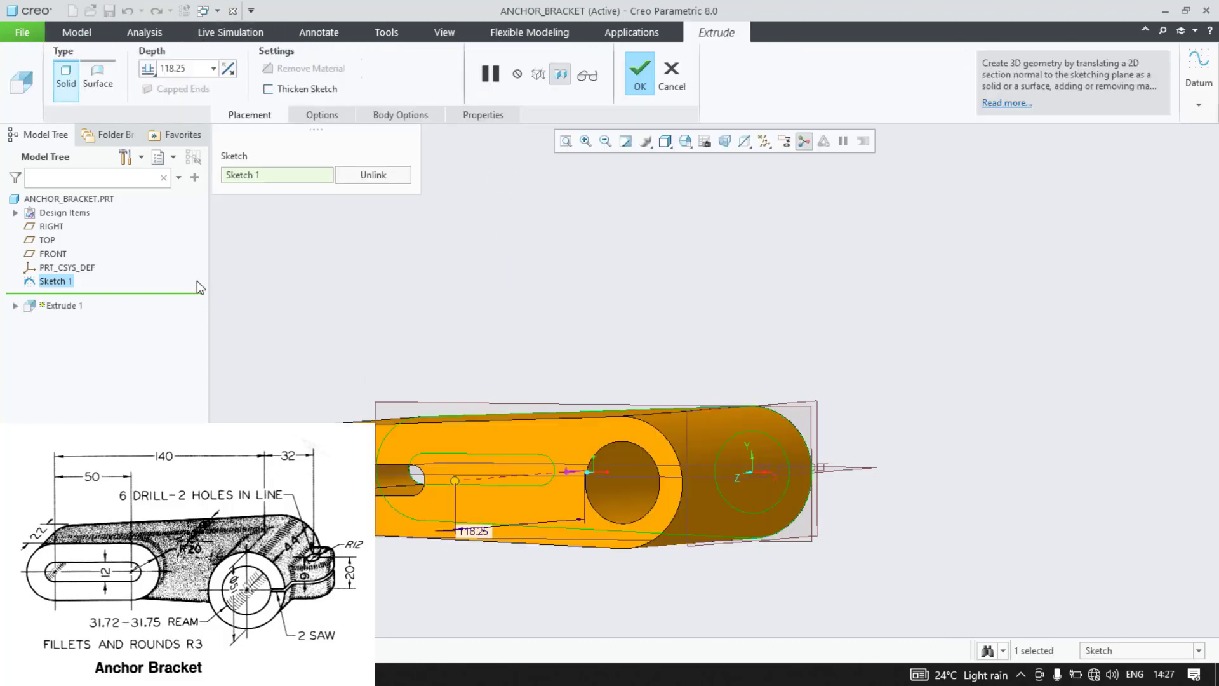
text(18)
key(Return)
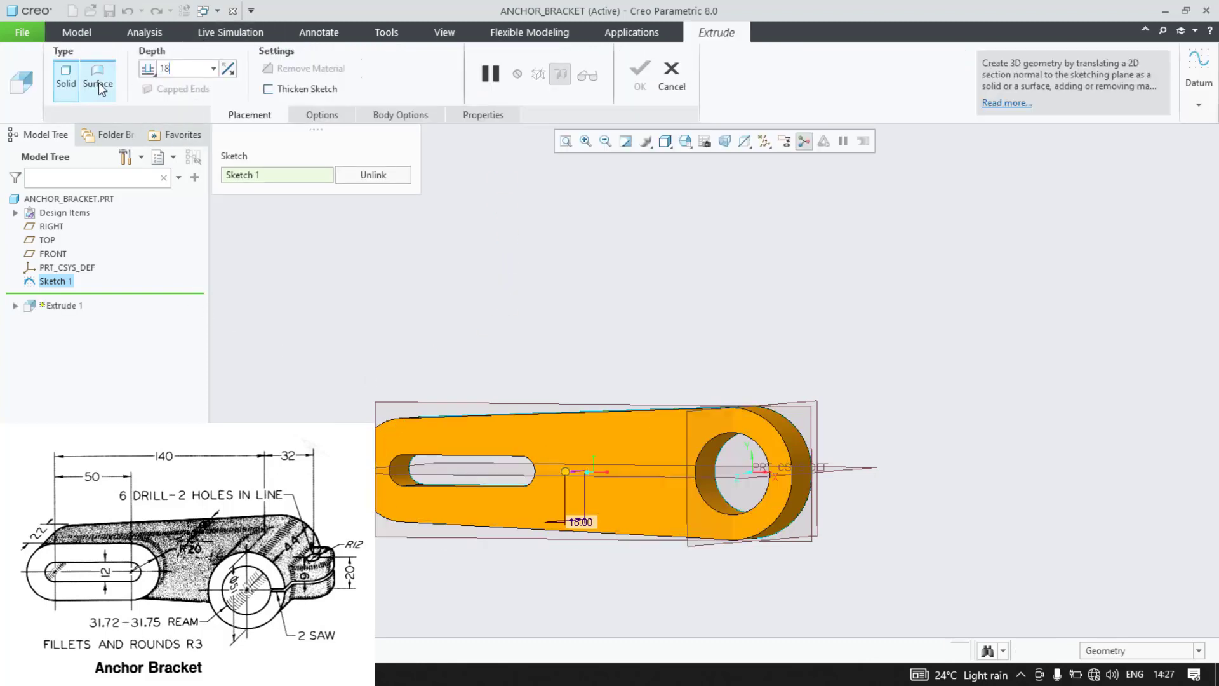
middle_click(673, 241)
Step: Start a sketch on the arm's front face and project the slotted end's outer arc, the slot outline and the bore edges
middle_drag(672, 240, 615, 313)
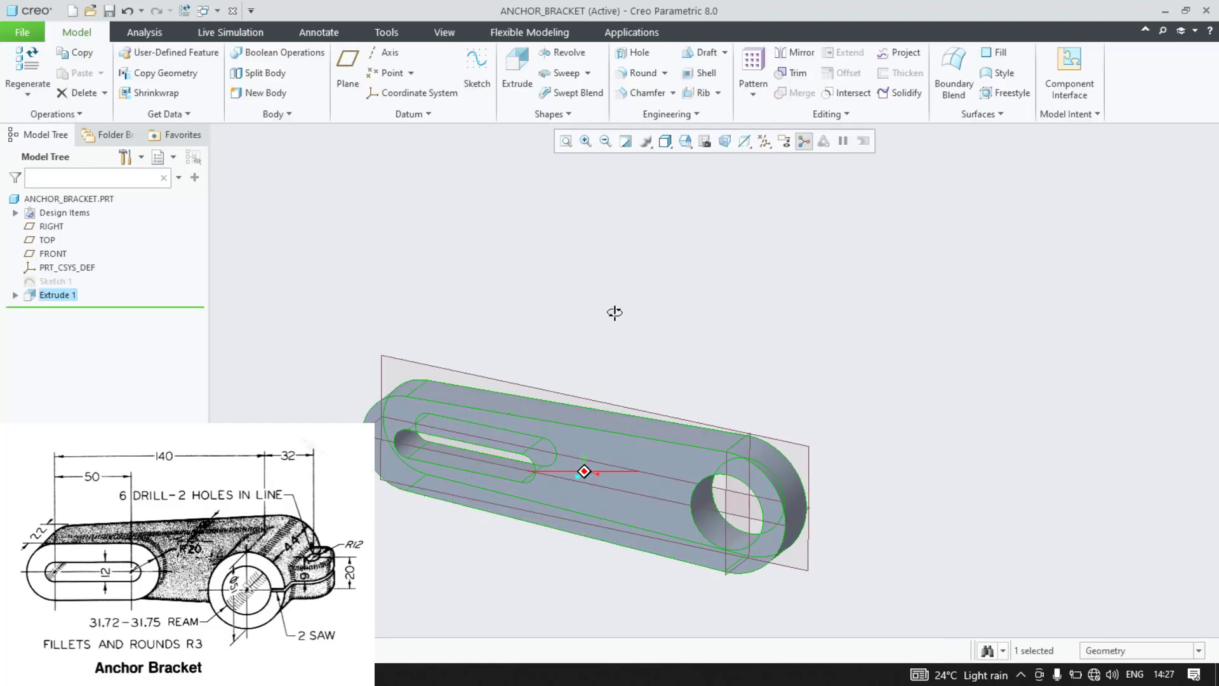
click(639, 439)
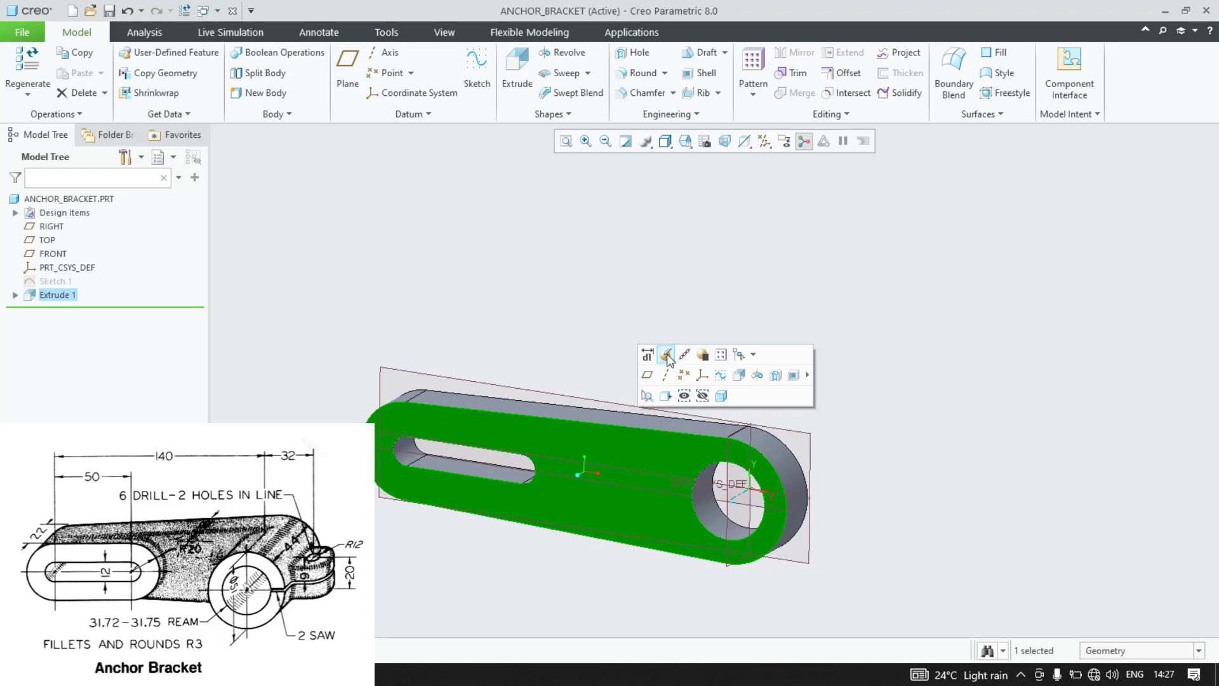
click(667, 355)
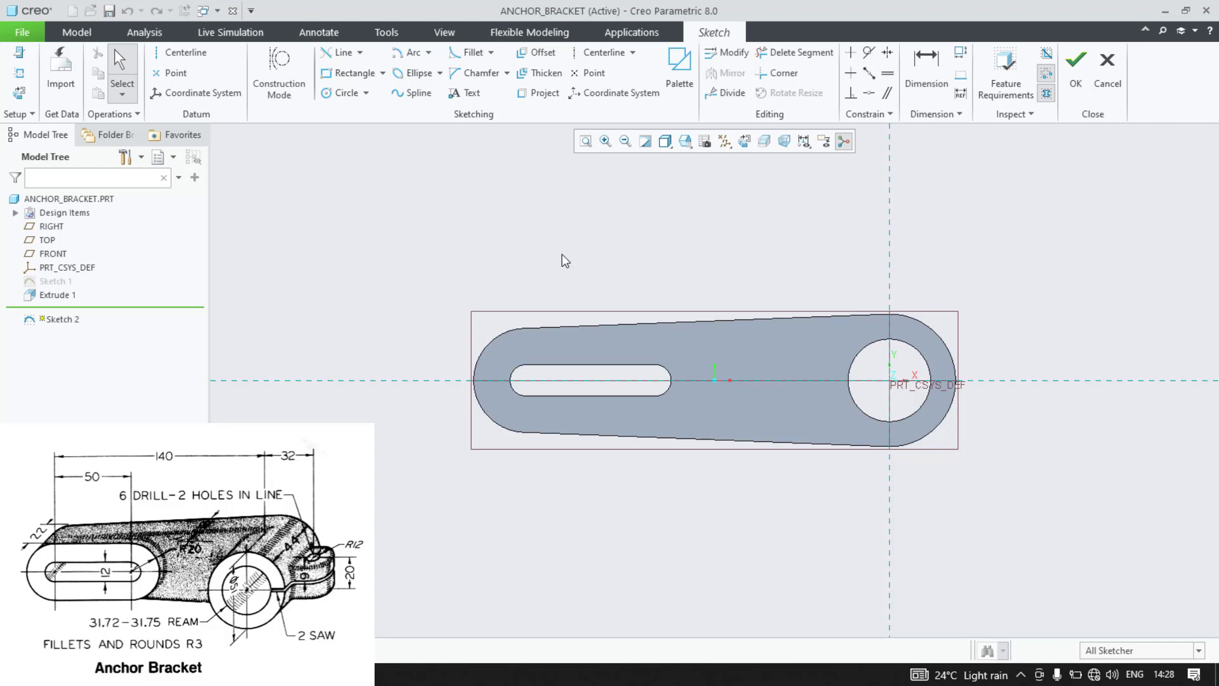
click(347, 93)
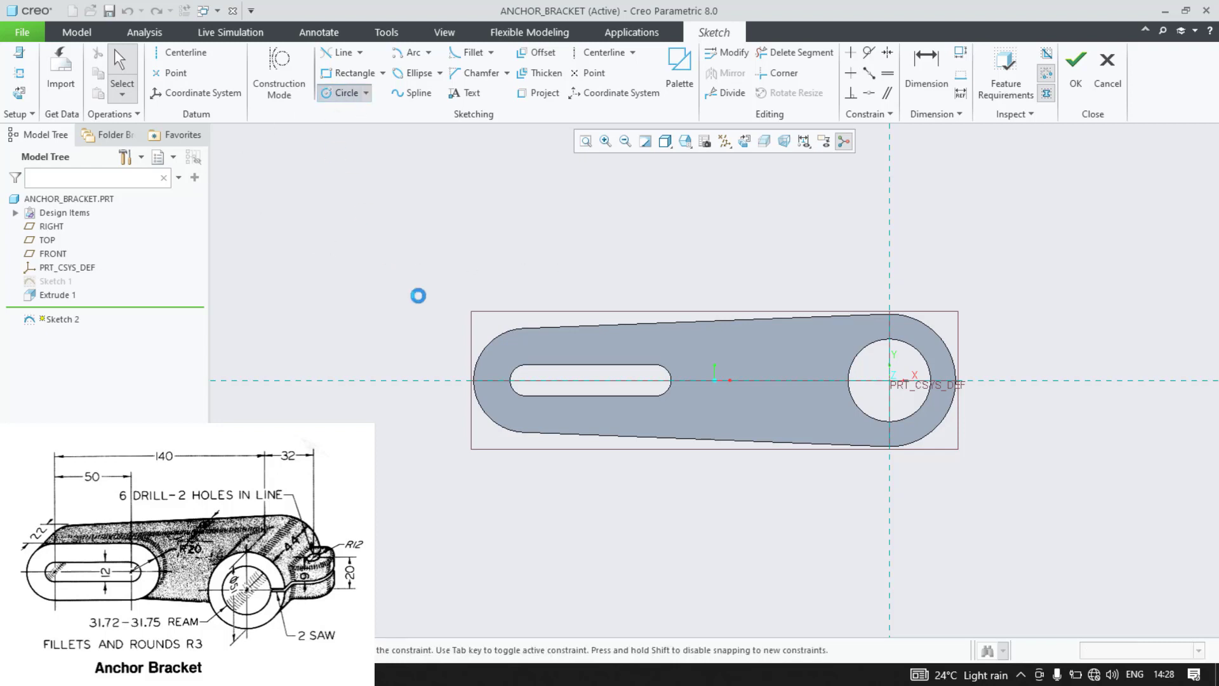
click(547, 97)
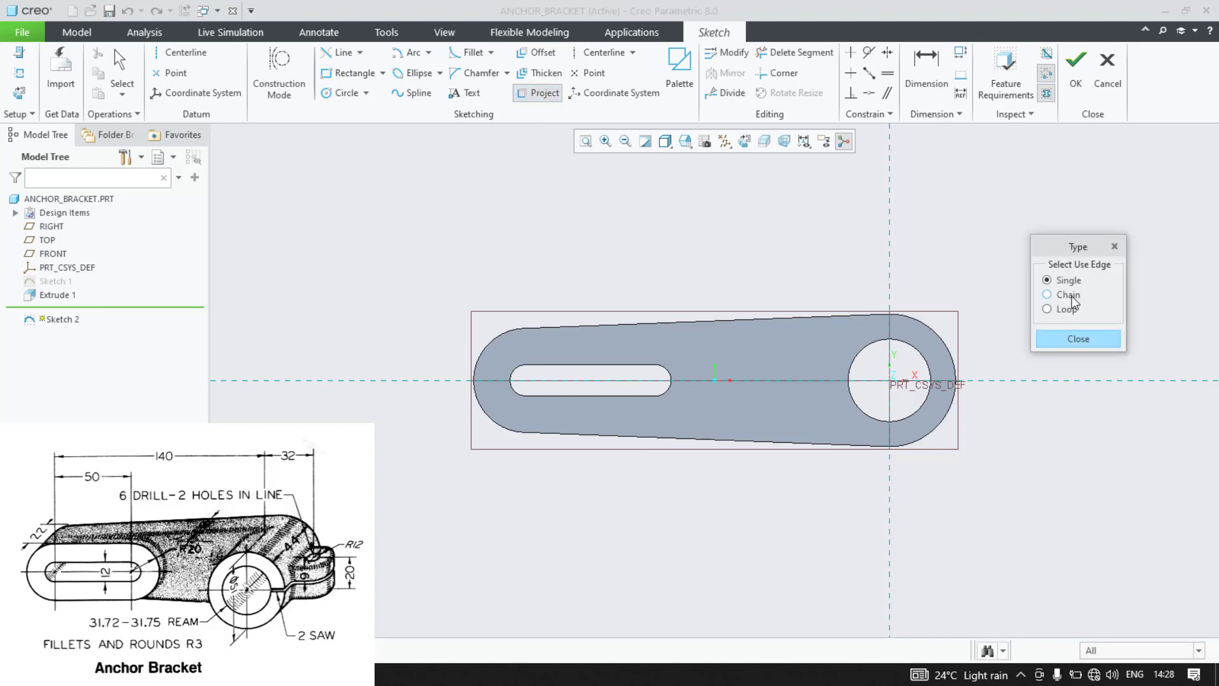
click(488, 348)
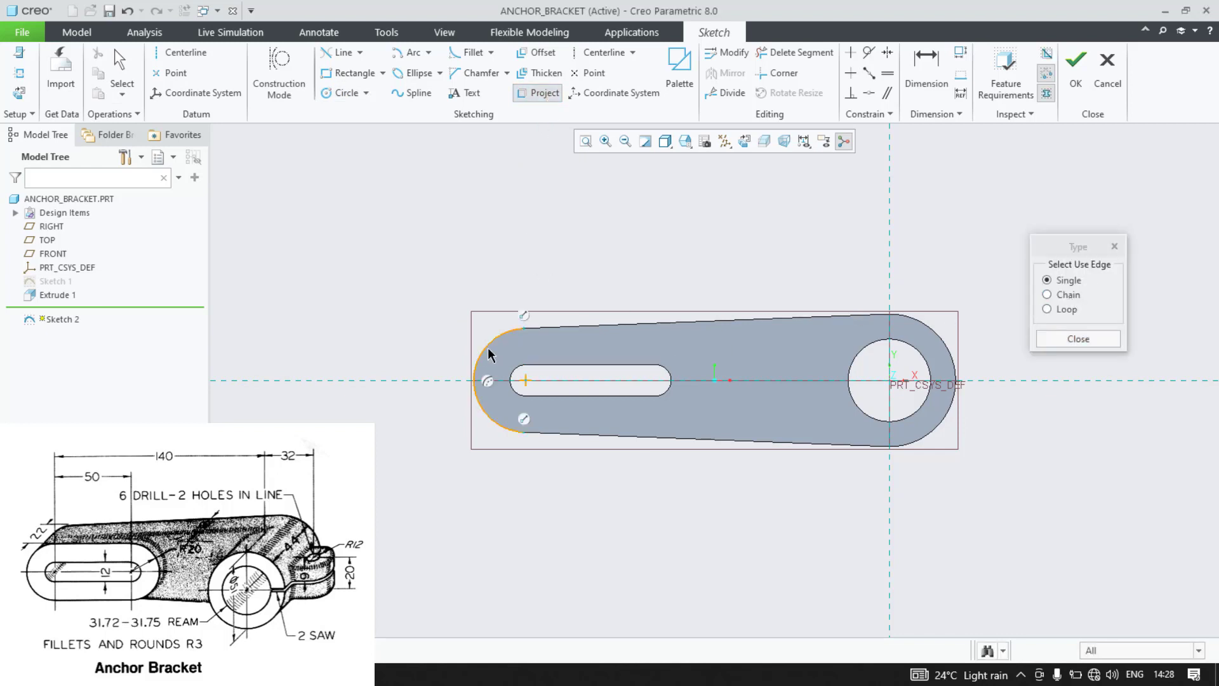
click(573, 367)
click(668, 380)
click(638, 395)
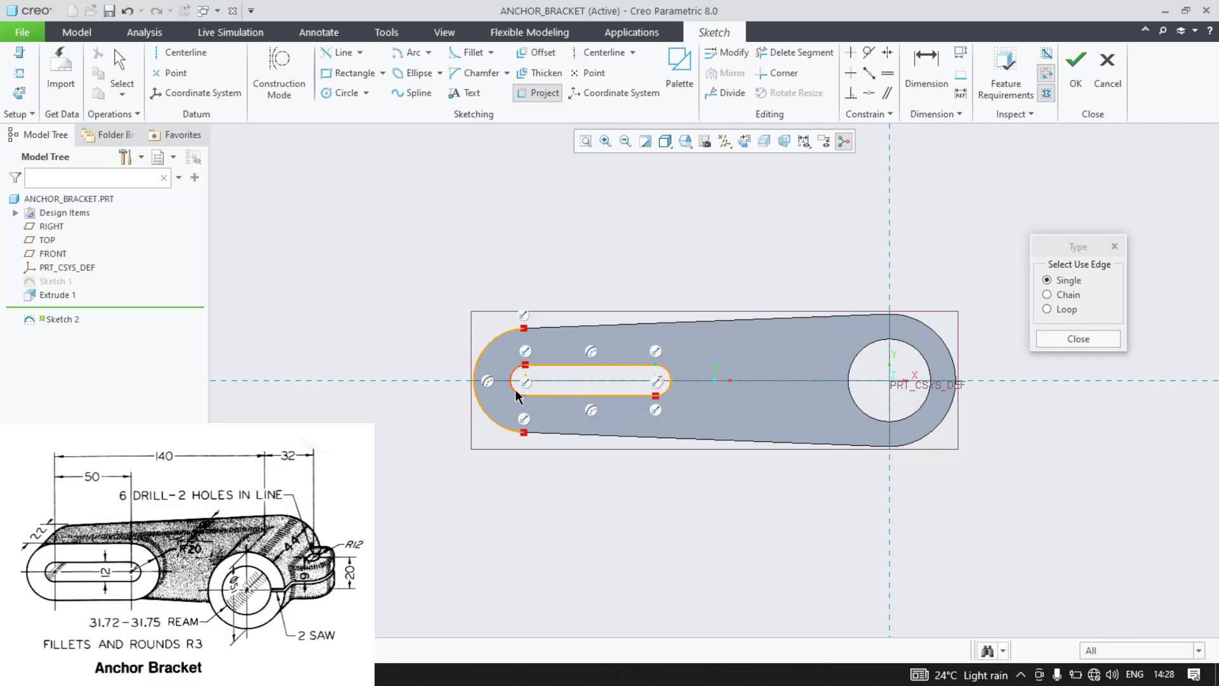
click(514, 384)
click(856, 406)
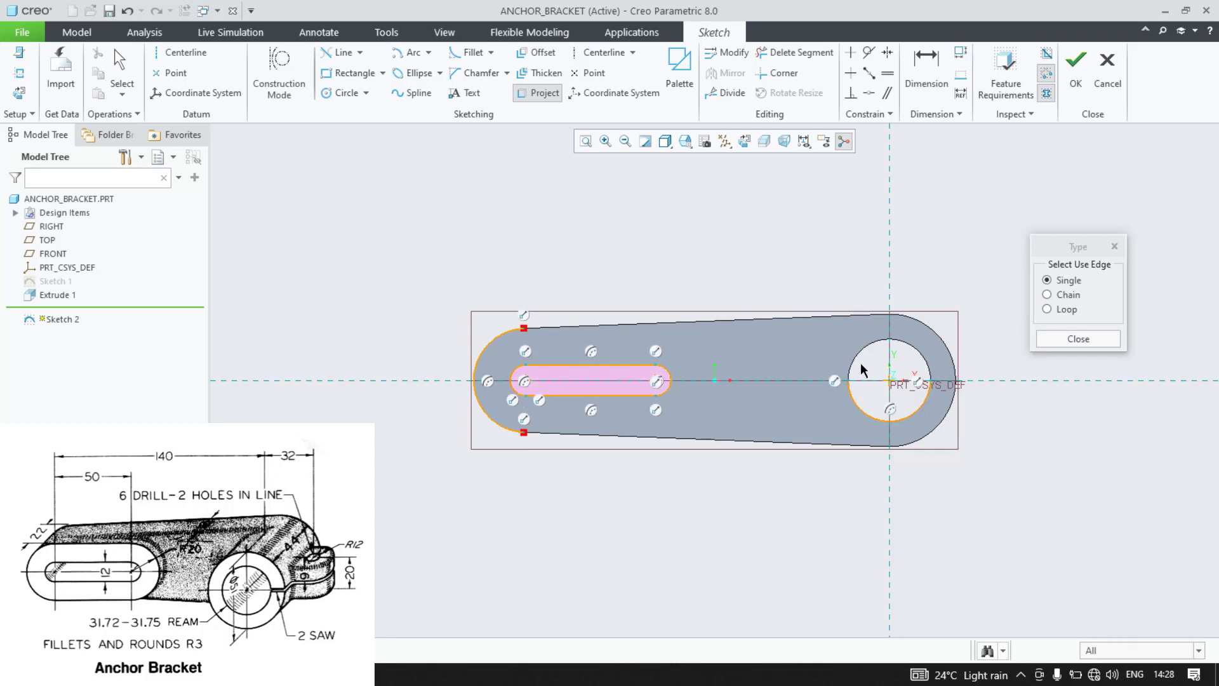
click(859, 357)
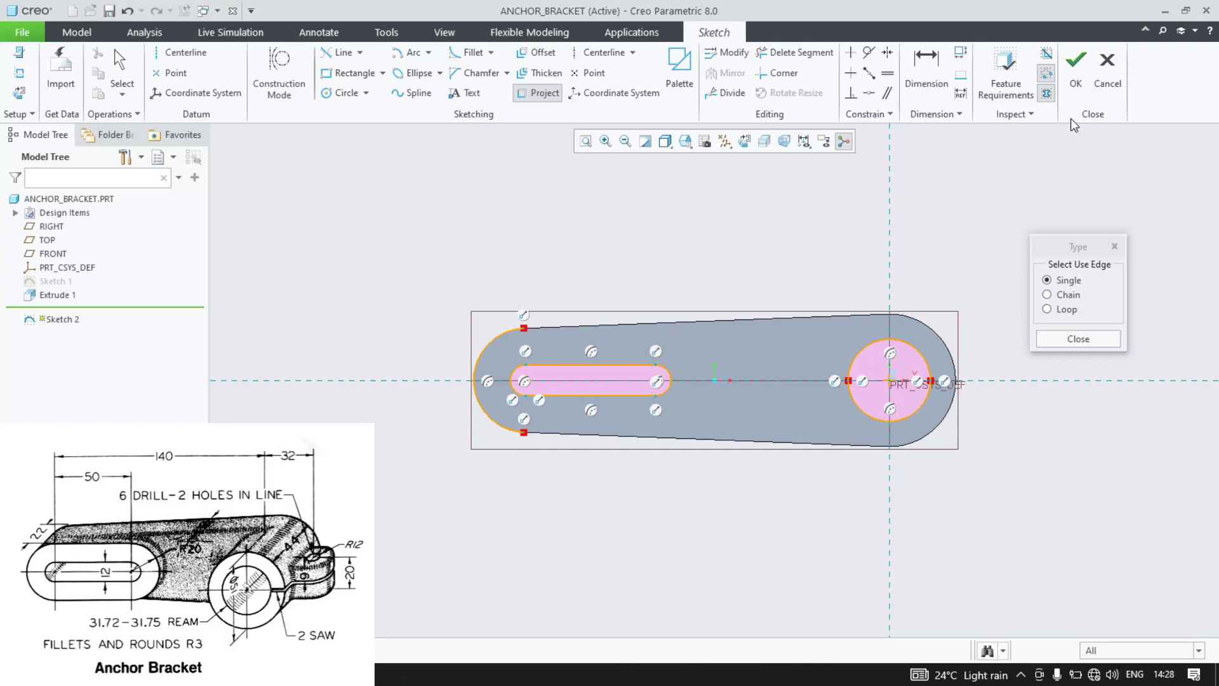
click(1083, 339)
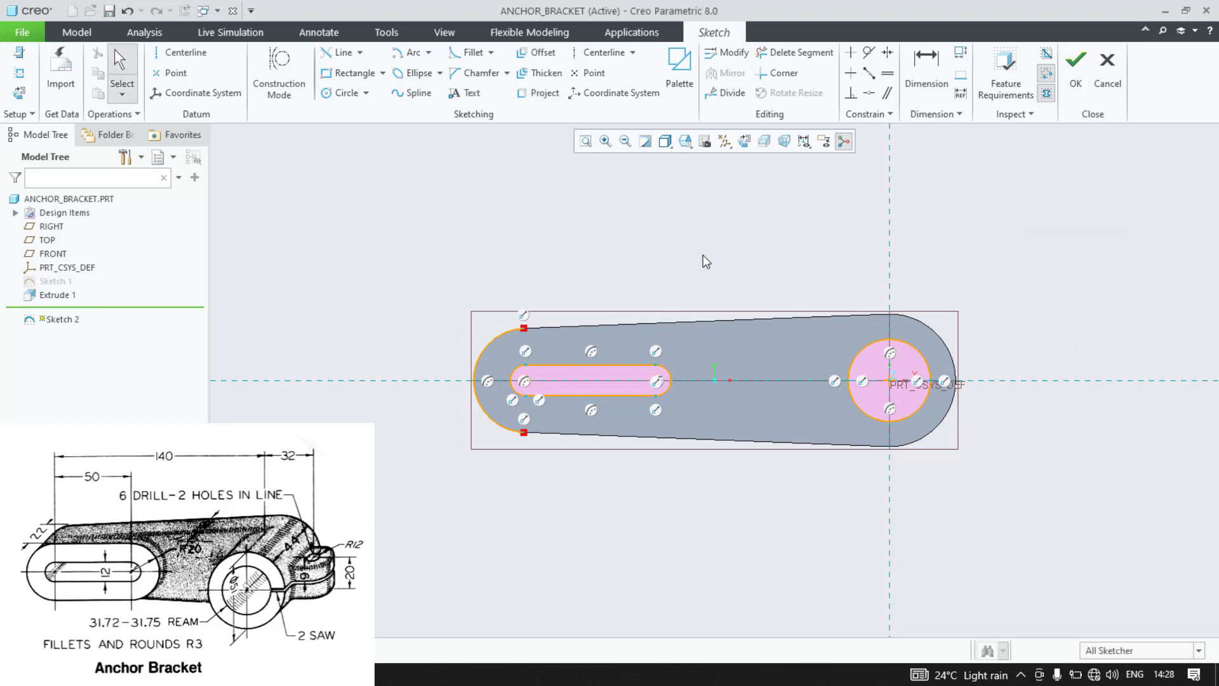
Step: Sketch a circle concentric with the bore matching the arm's outer radius, and one at the slot's inner end equal to the slotted end's arc
click(343, 93)
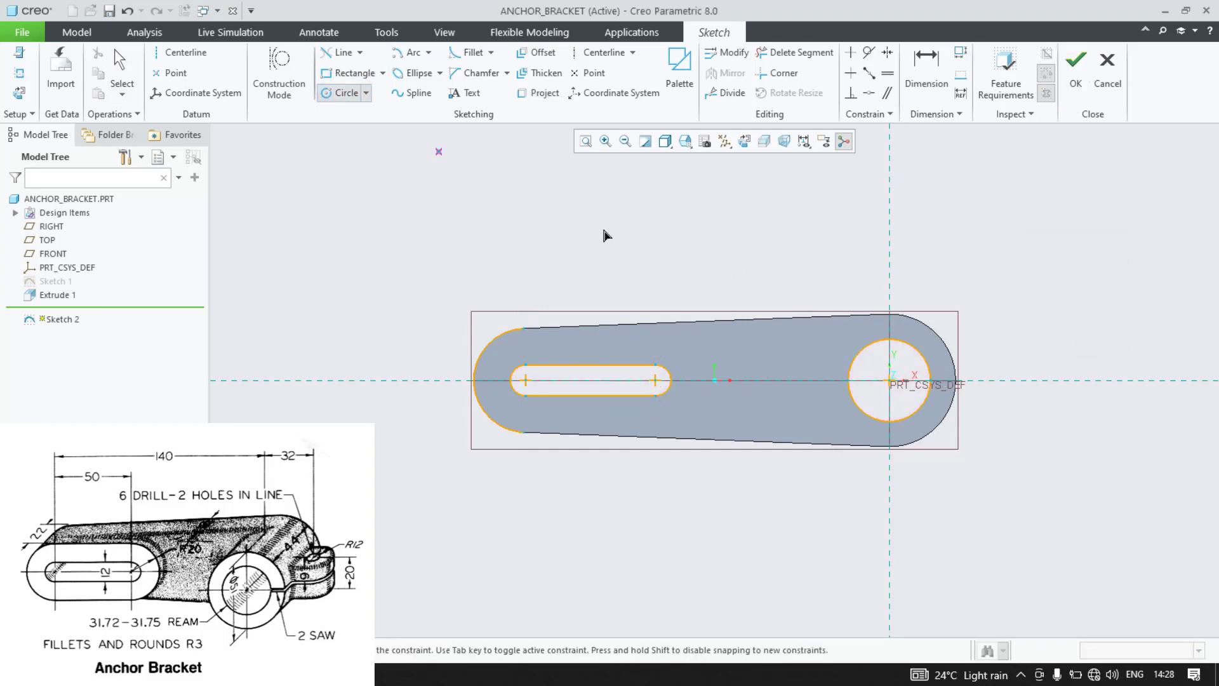
click(889, 381)
click(932, 430)
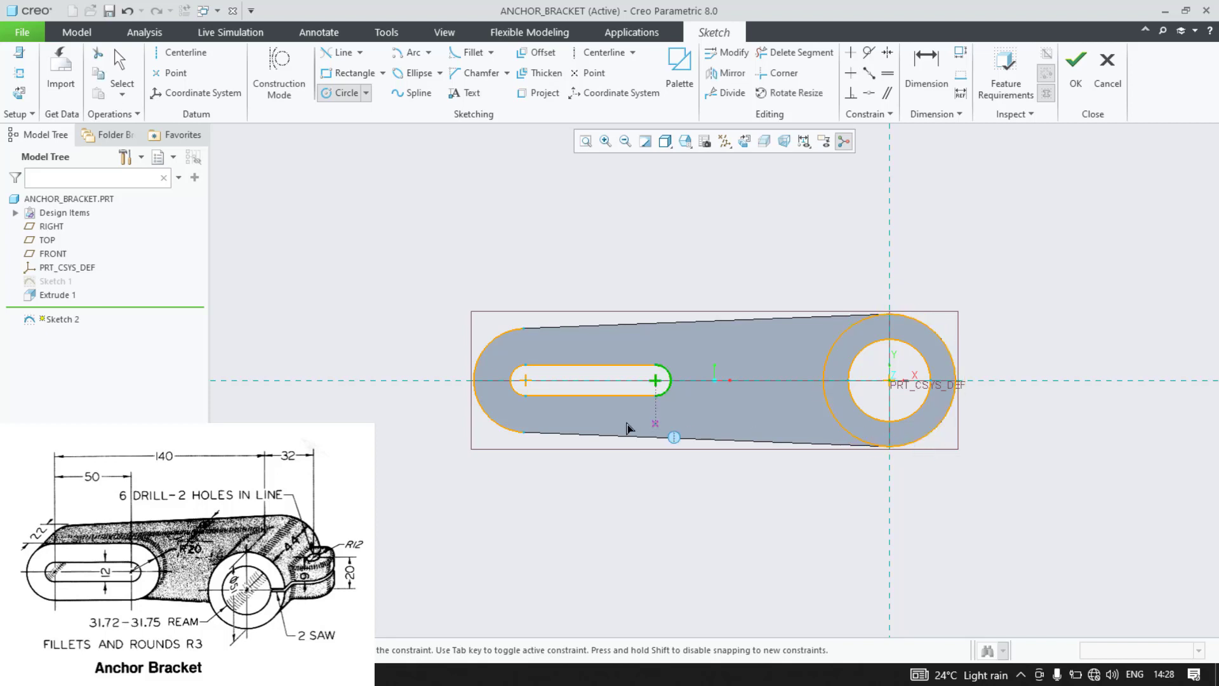
click(657, 382)
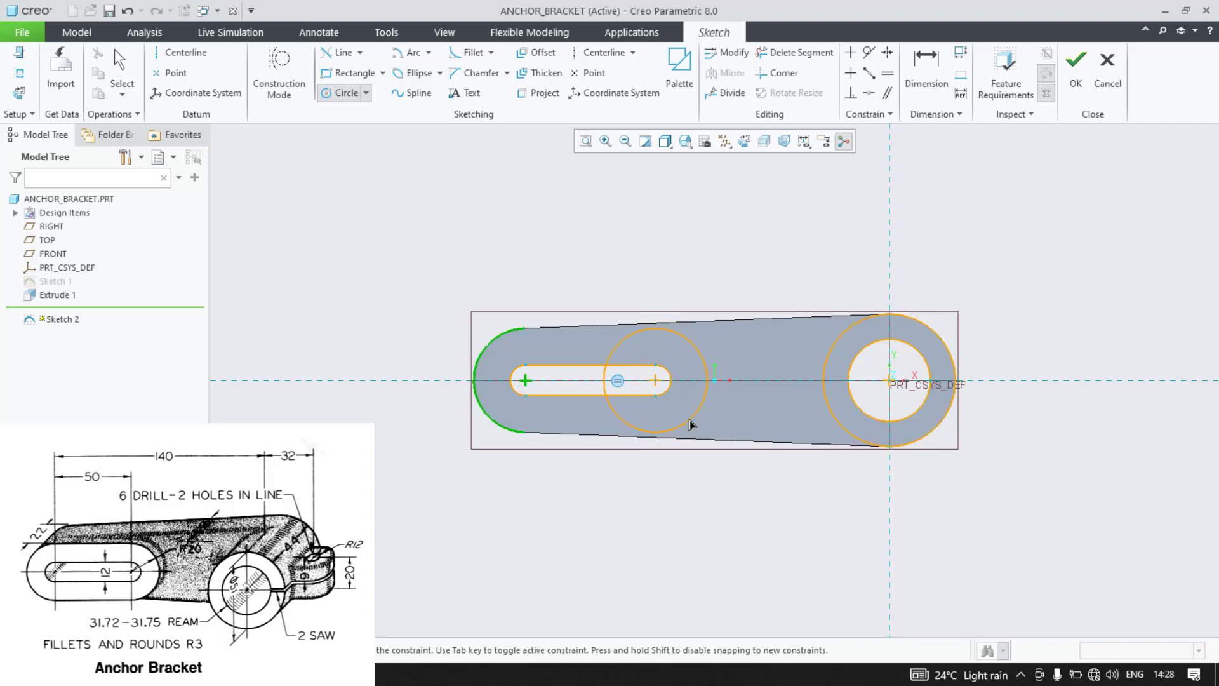
click(691, 422)
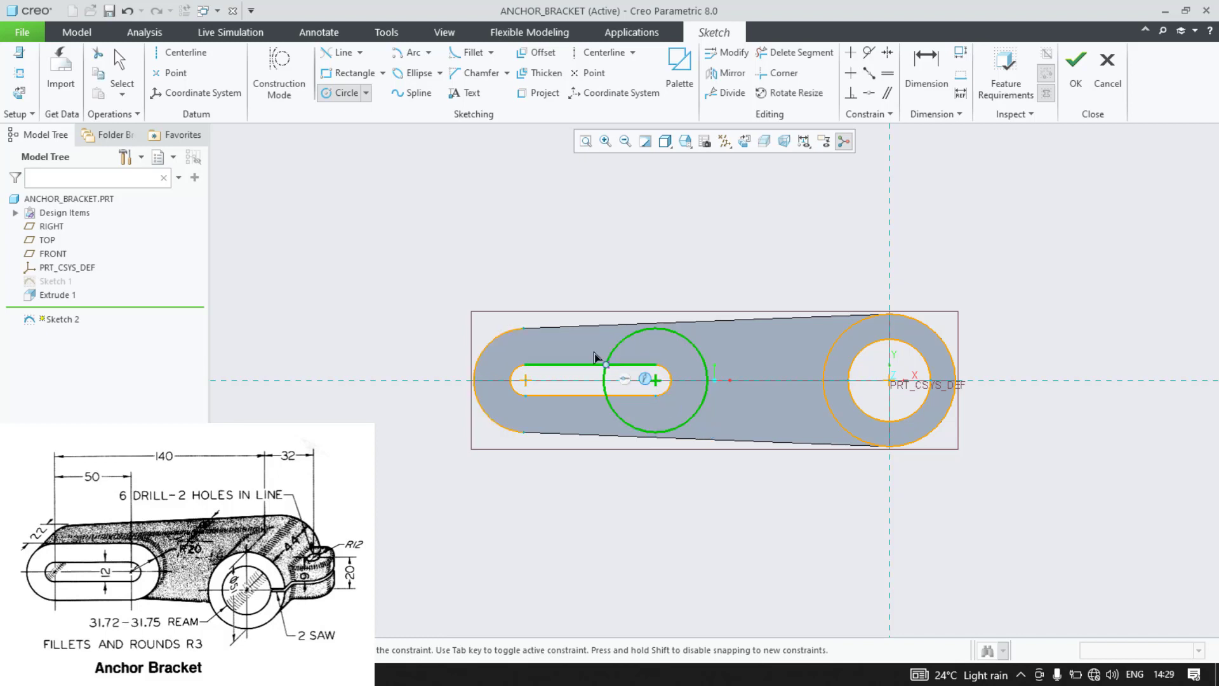
Step: Draw upper and lower horizontal lines joining the slotted end's arc to the circle at the slot's inner end
key(l)
click(533, 343)
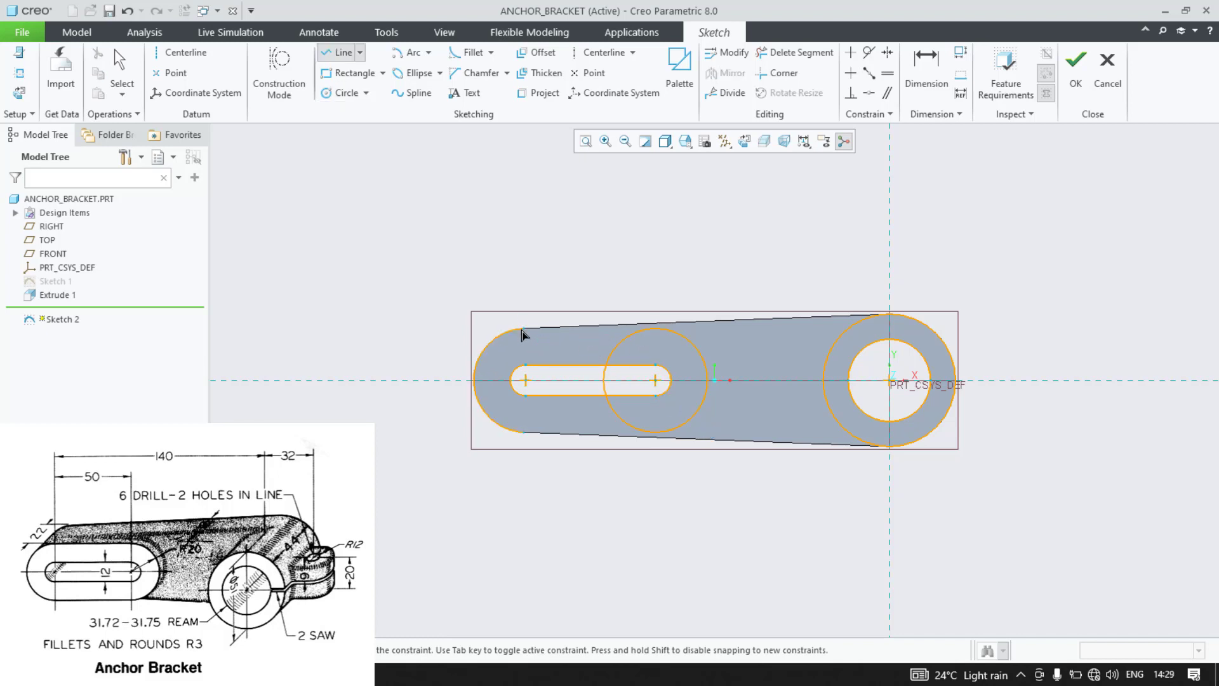
click(658, 330)
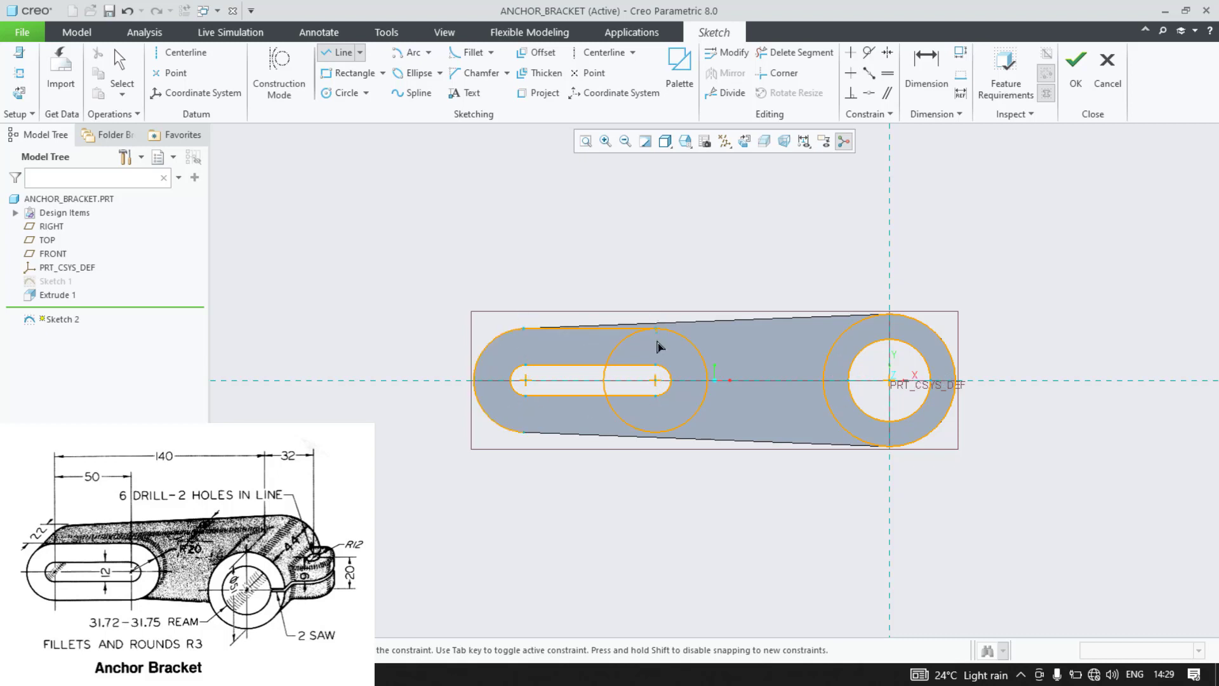
middle_click(655, 389)
click(656, 431)
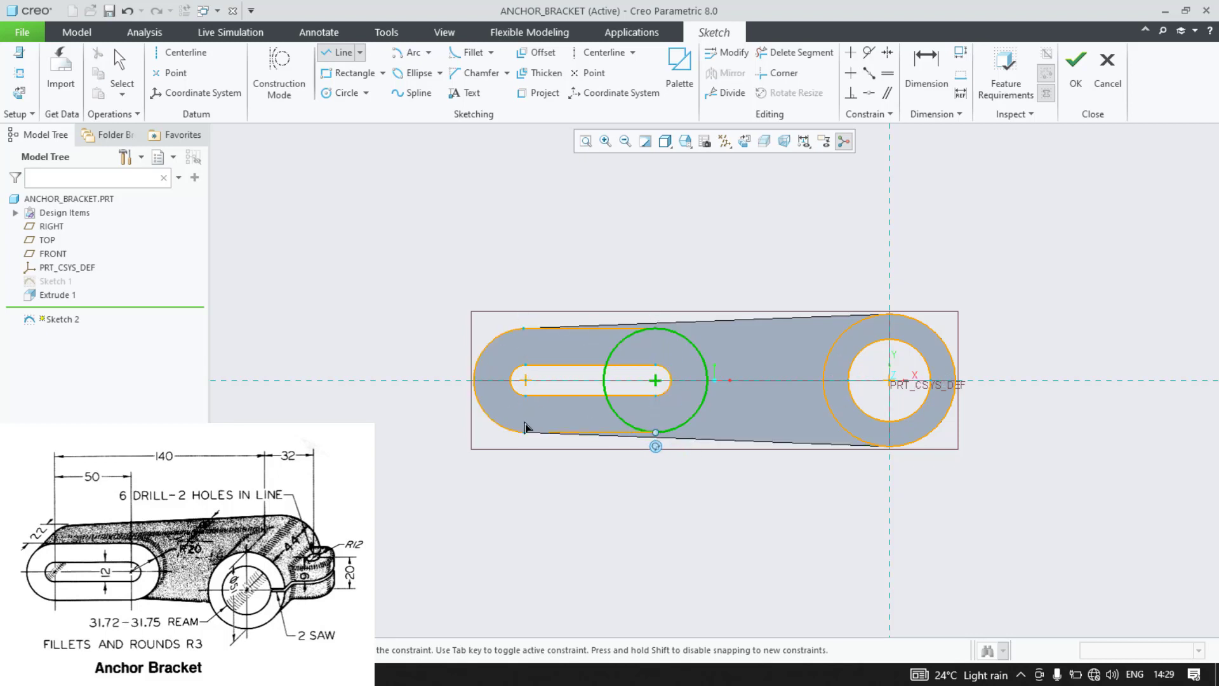
click(526, 434)
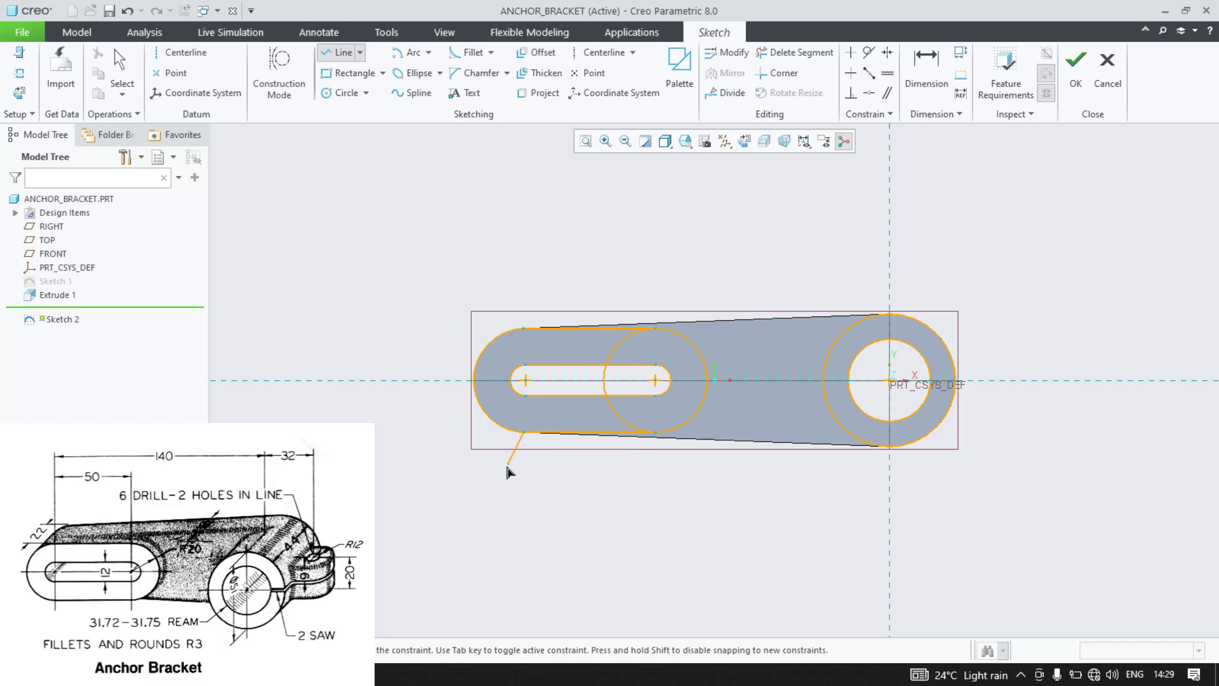
middle_click(503, 499)
middle_click(517, 496)
Step: Try to make the lower connecting line tangent to the circle at the slot's inner end, deleting the conflicting horizontal-or-vertical constraint
scroll(596, 431, down, 3)
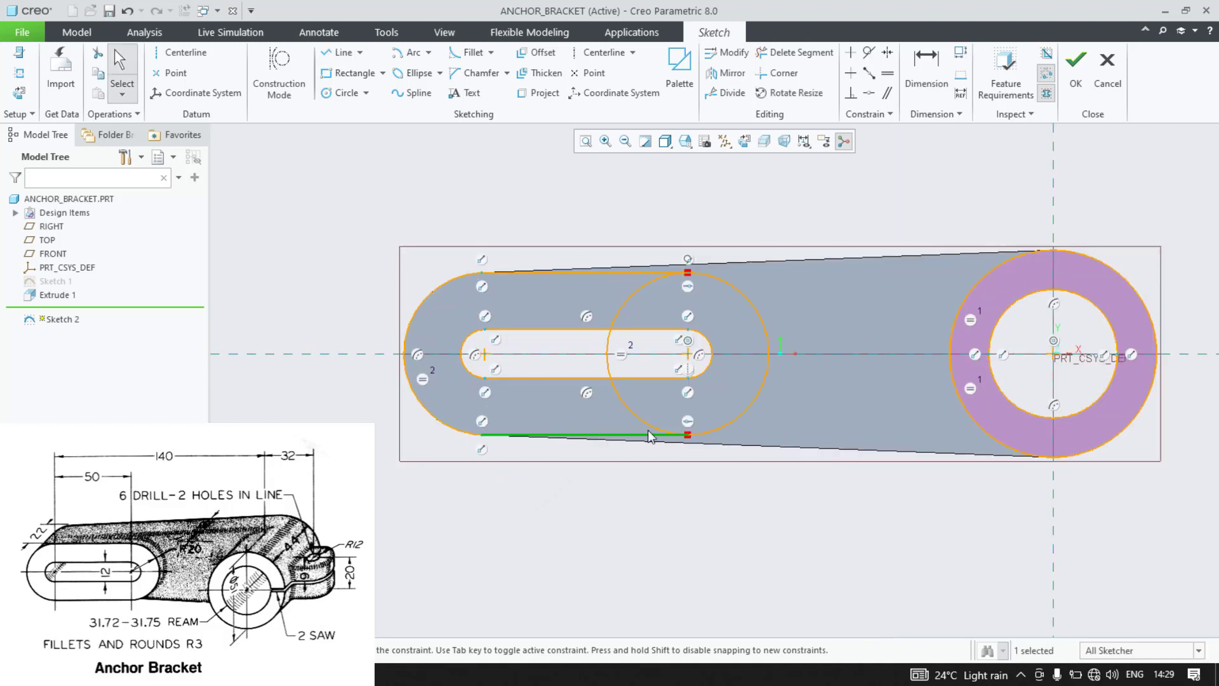
click(869, 55)
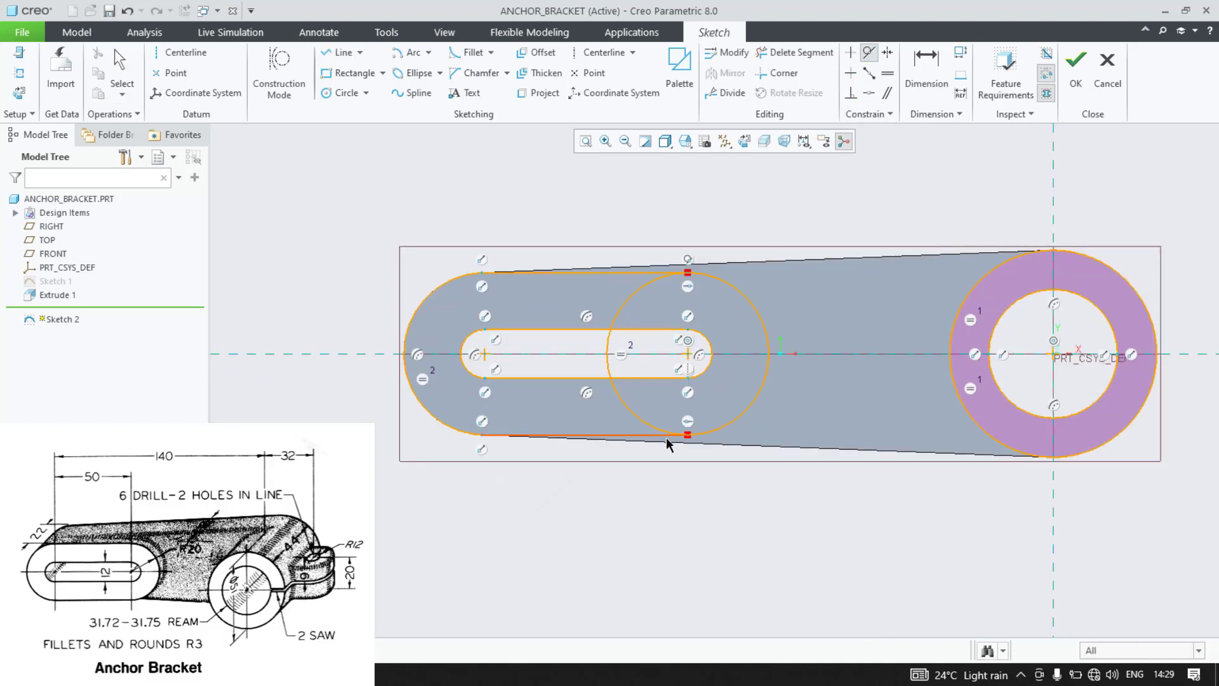
click(664, 432)
click(667, 436)
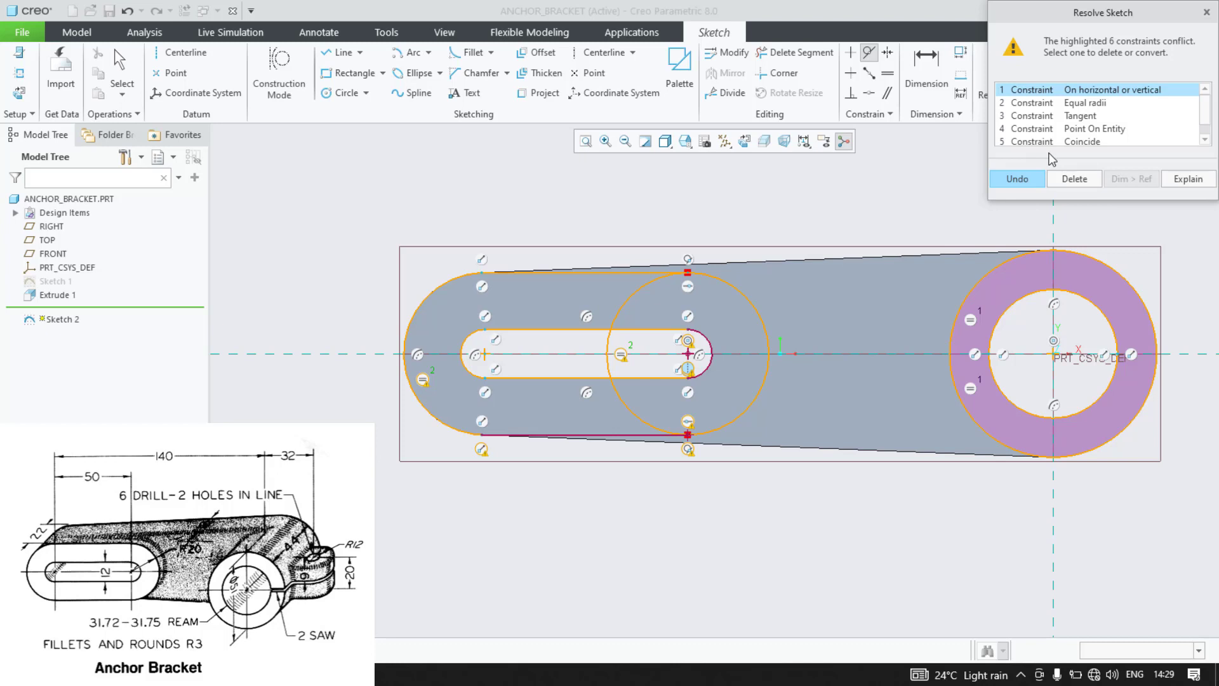
click(1071, 180)
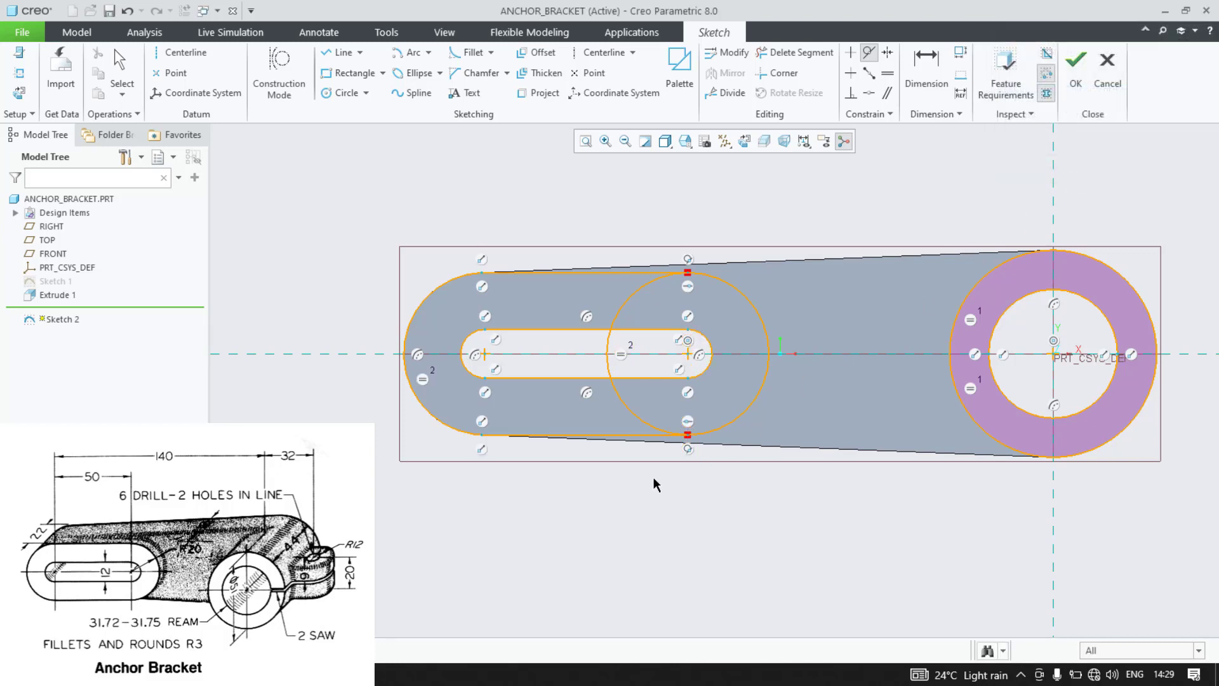
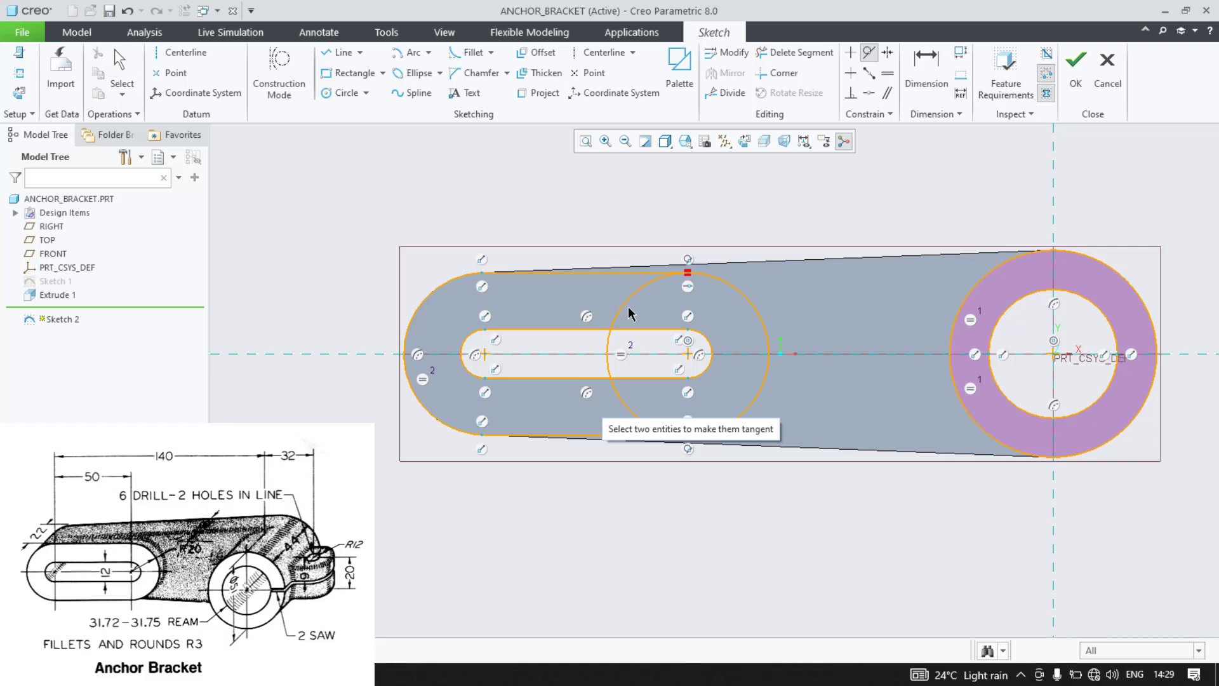
Step: Trim the circle's inner arc segments across the slot to leave a closed pad outline around it, and finish the sketch
click(794, 52)
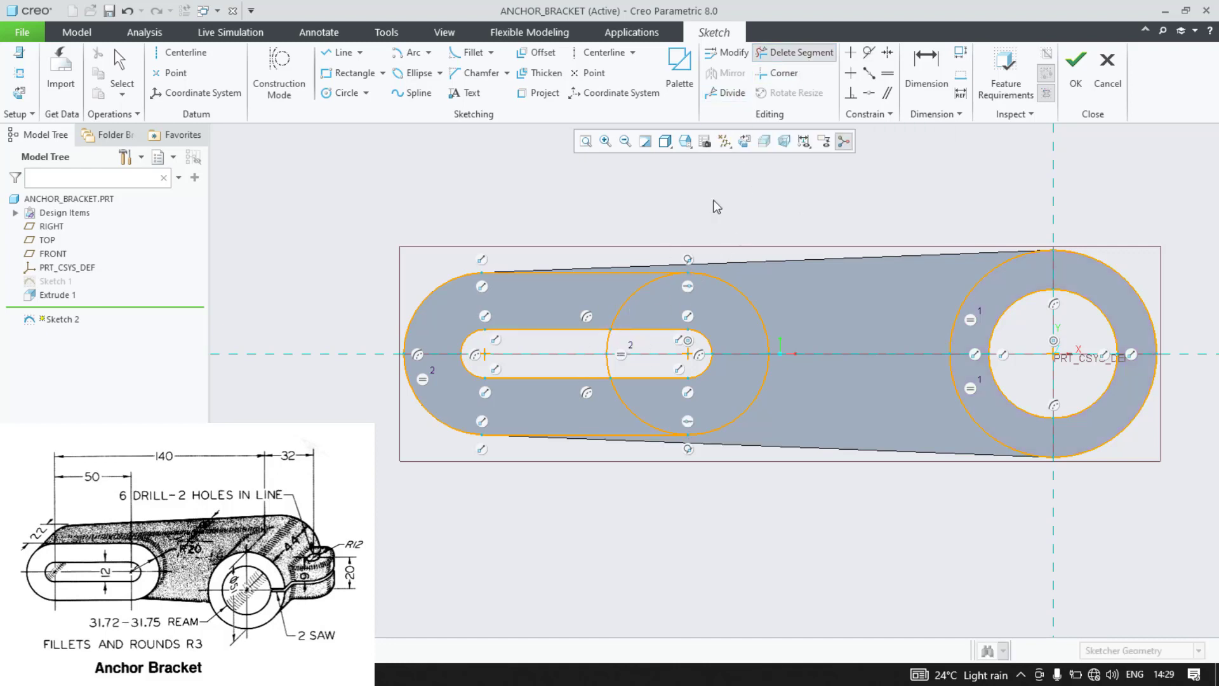
drag(608, 287, 665, 300)
drag(606, 406, 645, 387)
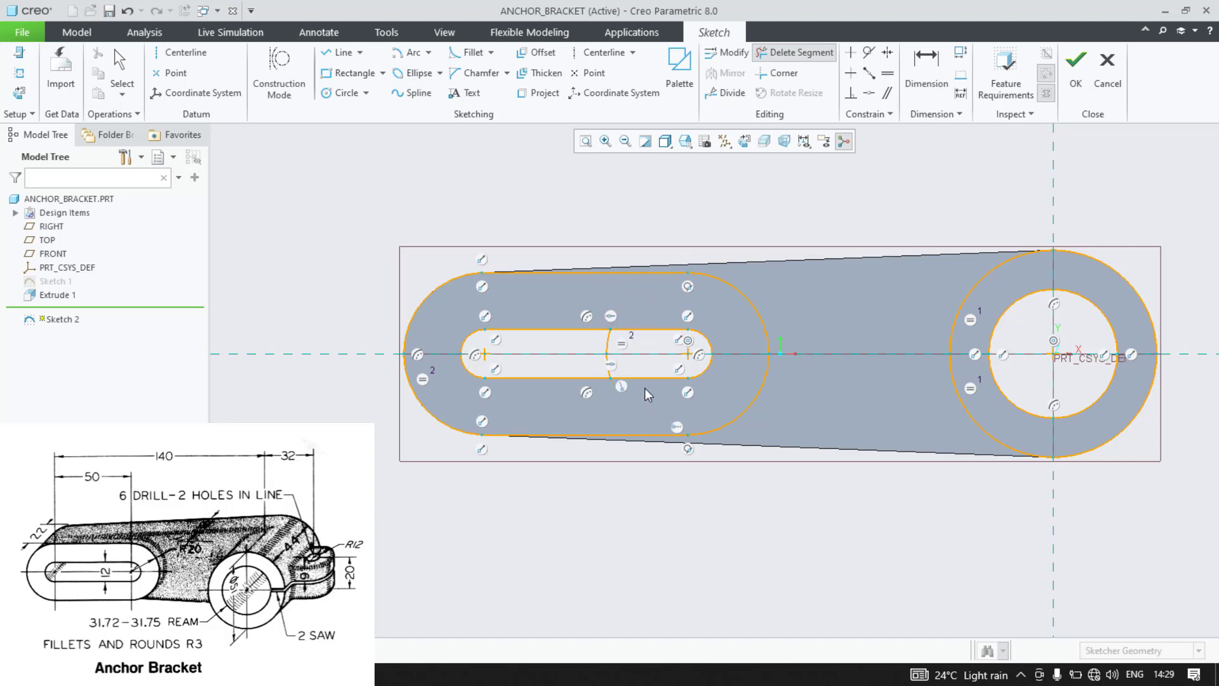
scroll(627, 371, down, 3)
click(589, 357)
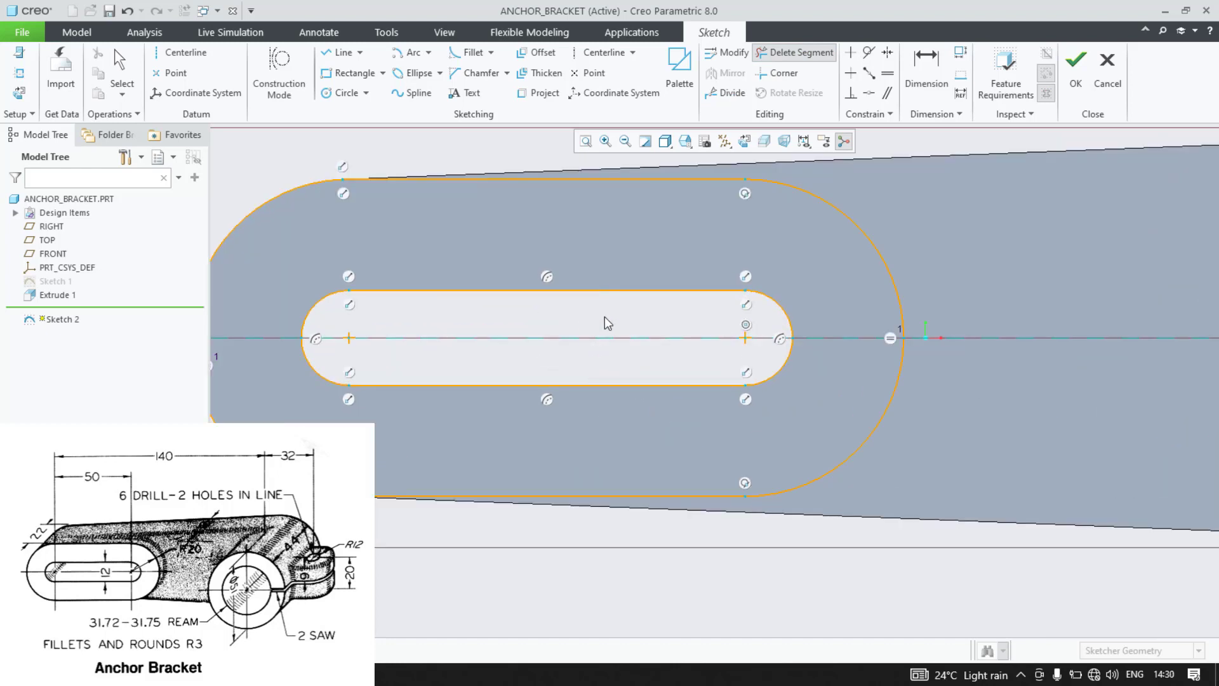
scroll(676, 390, up, 3)
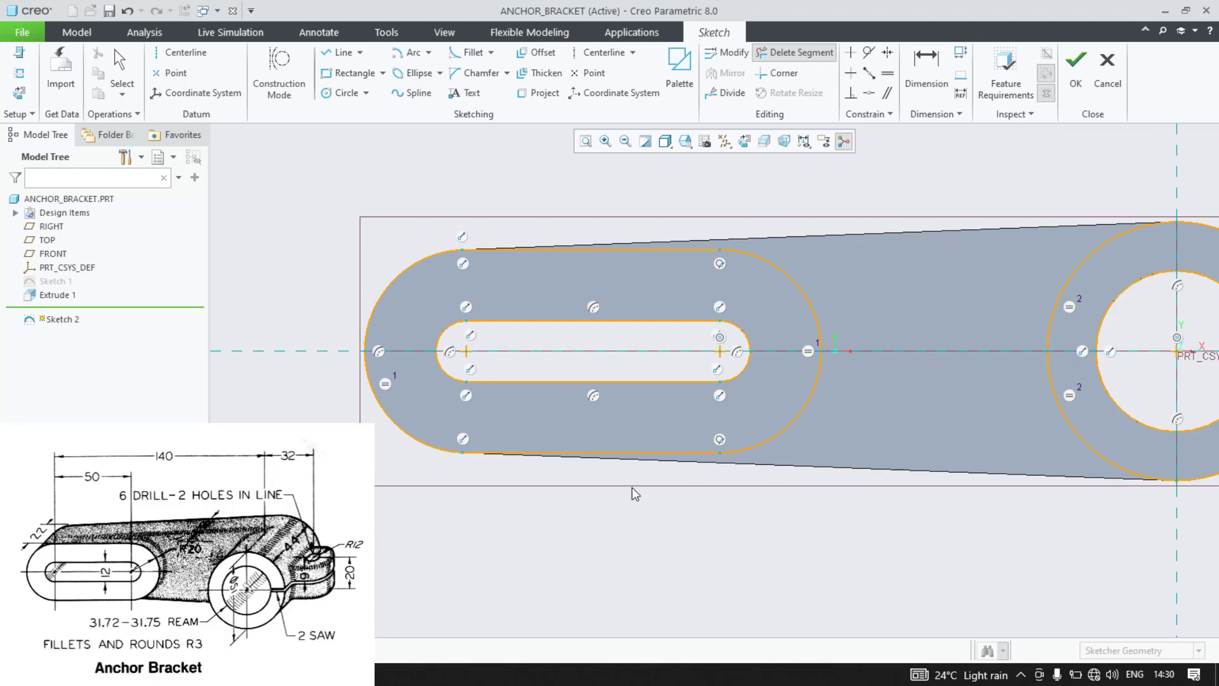
scroll(738, 456, up, 1)
scroll(1085, 372, down, 2)
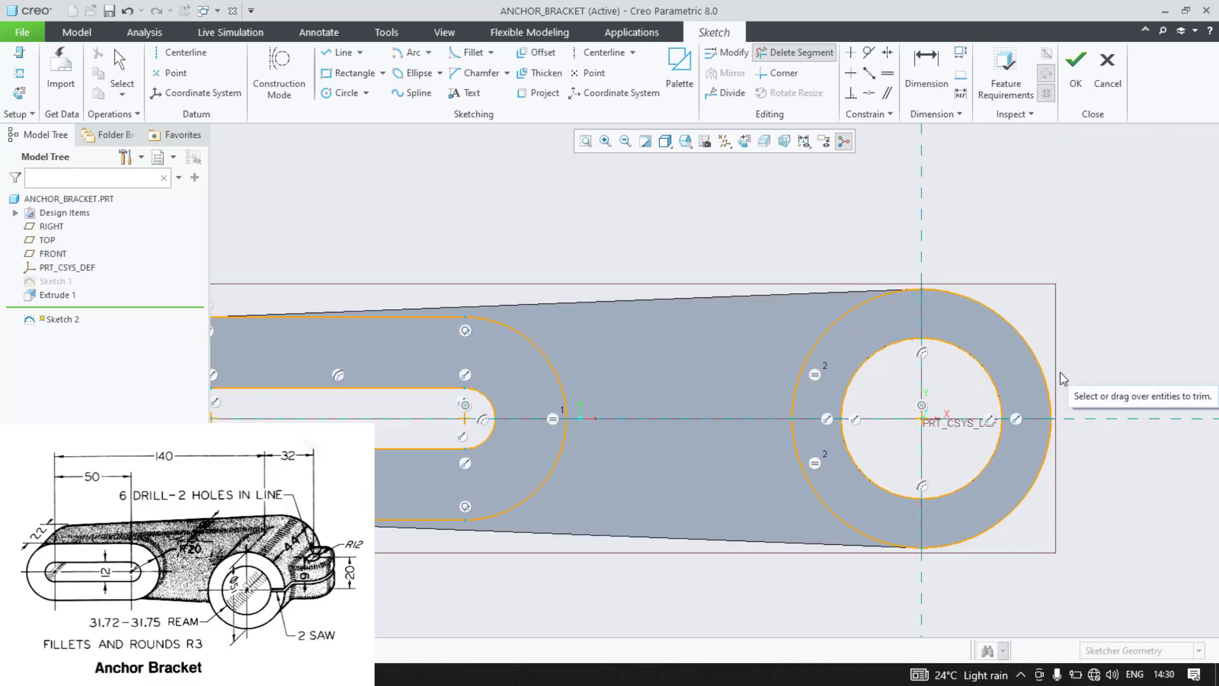
scroll(781, 421, up, 2)
scroll(483, 389, up, 2)
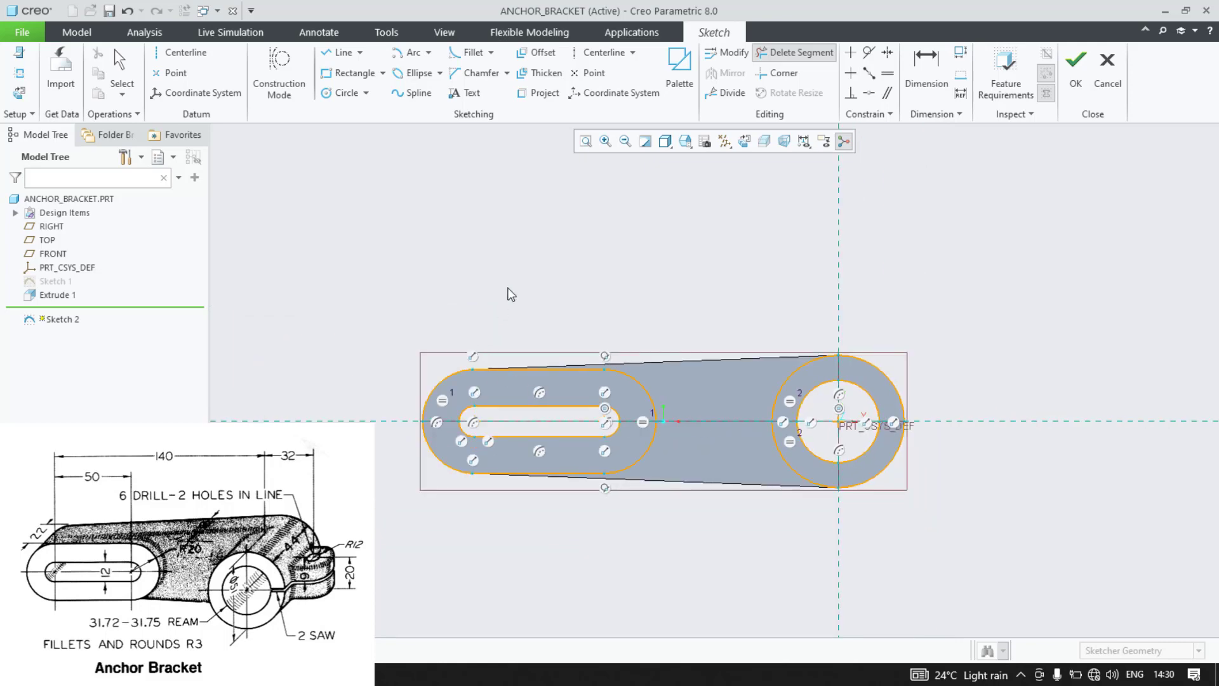
mouse_move(506, 292)
middle_down()
mouse_move(470, 310)
mouse_move(479, 300)
middle_up()
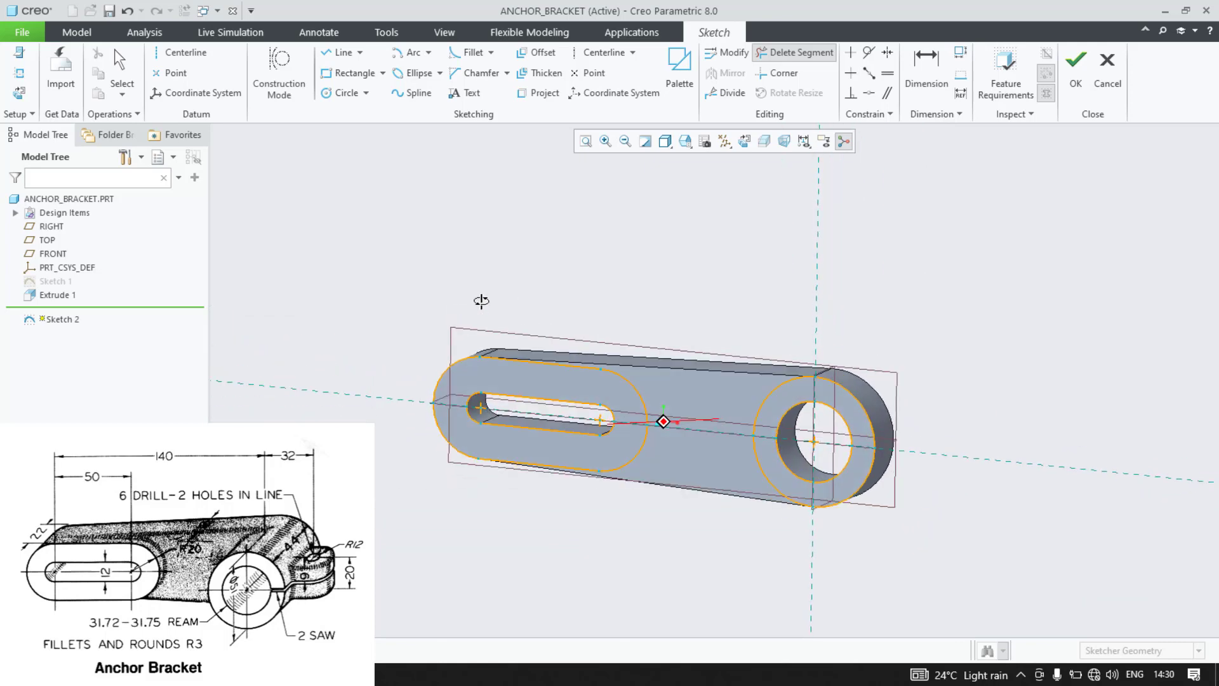
click(1076, 70)
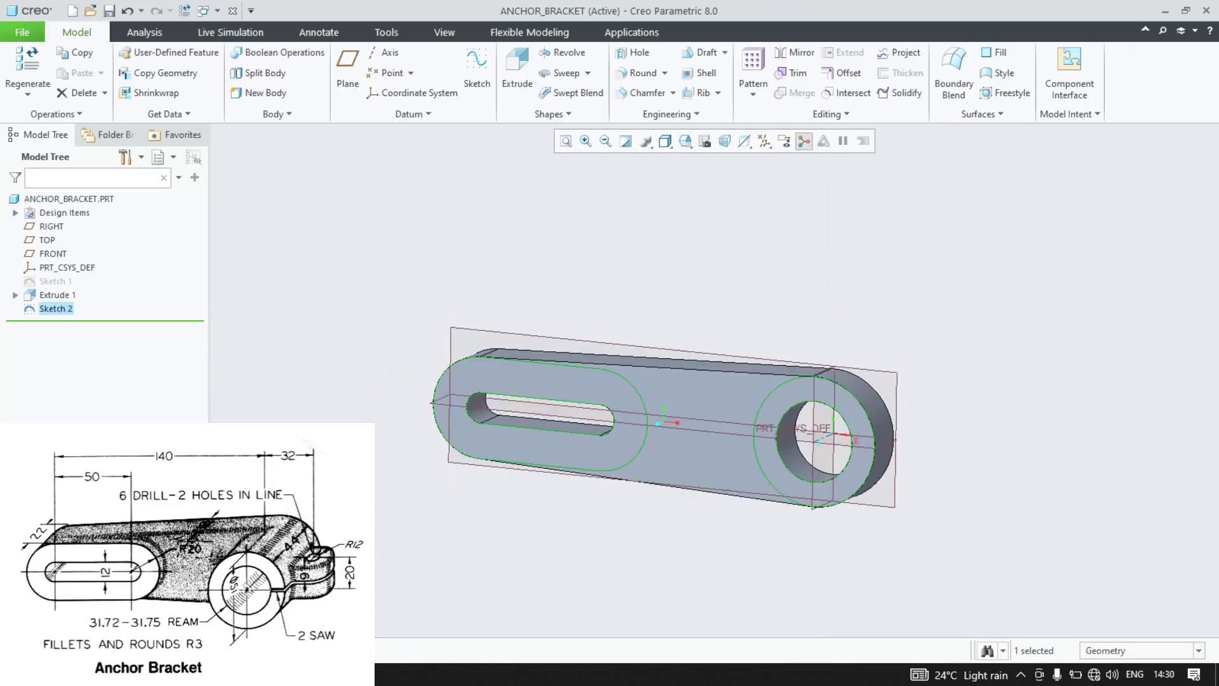
Step: Extrude the slot and bore pad outlines 4 mm outward from the arm's front face
click(525, 72)
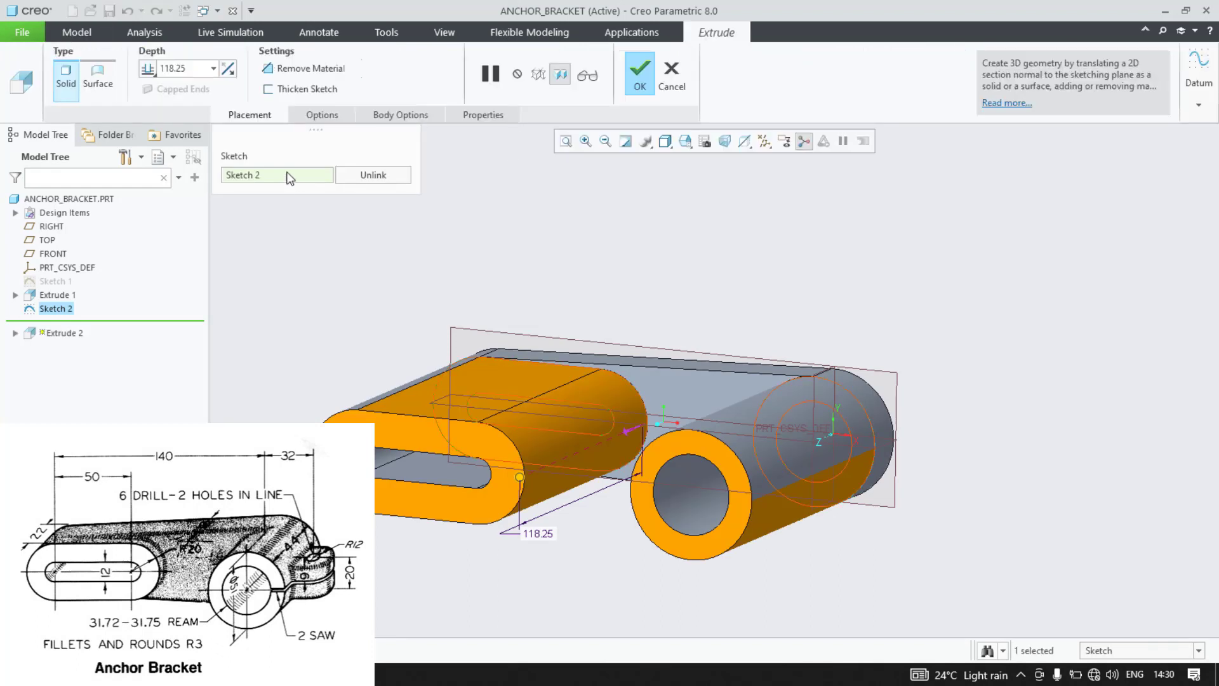
text(4)
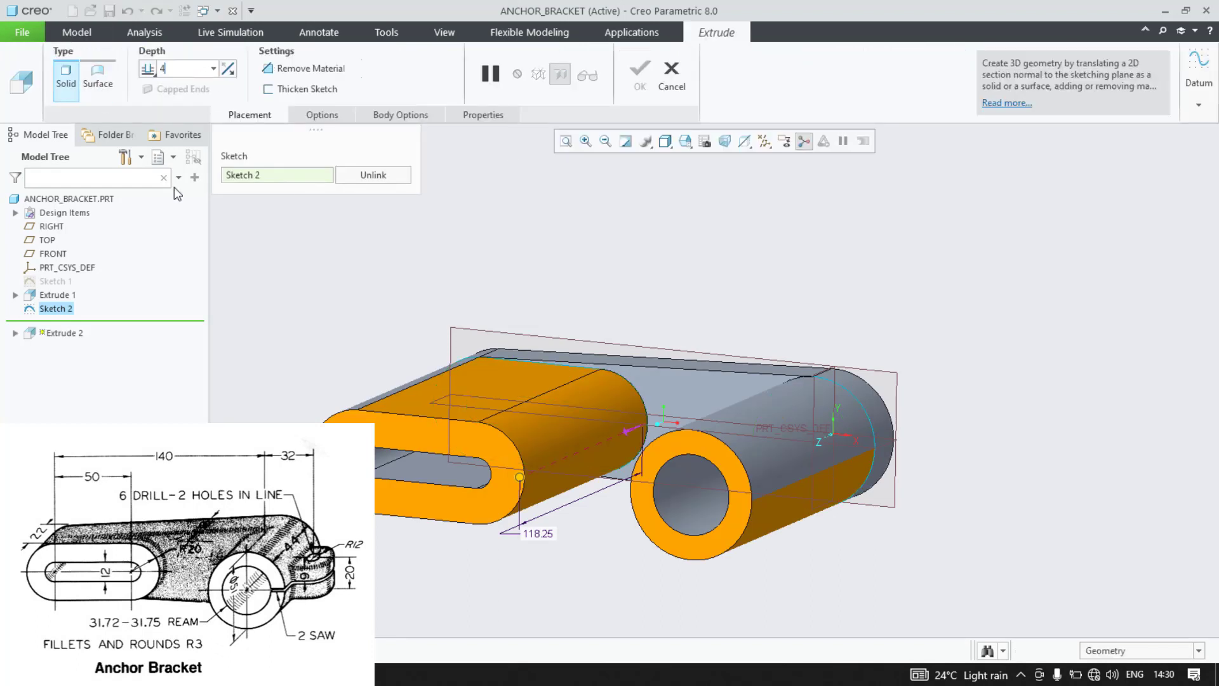
key(Return)
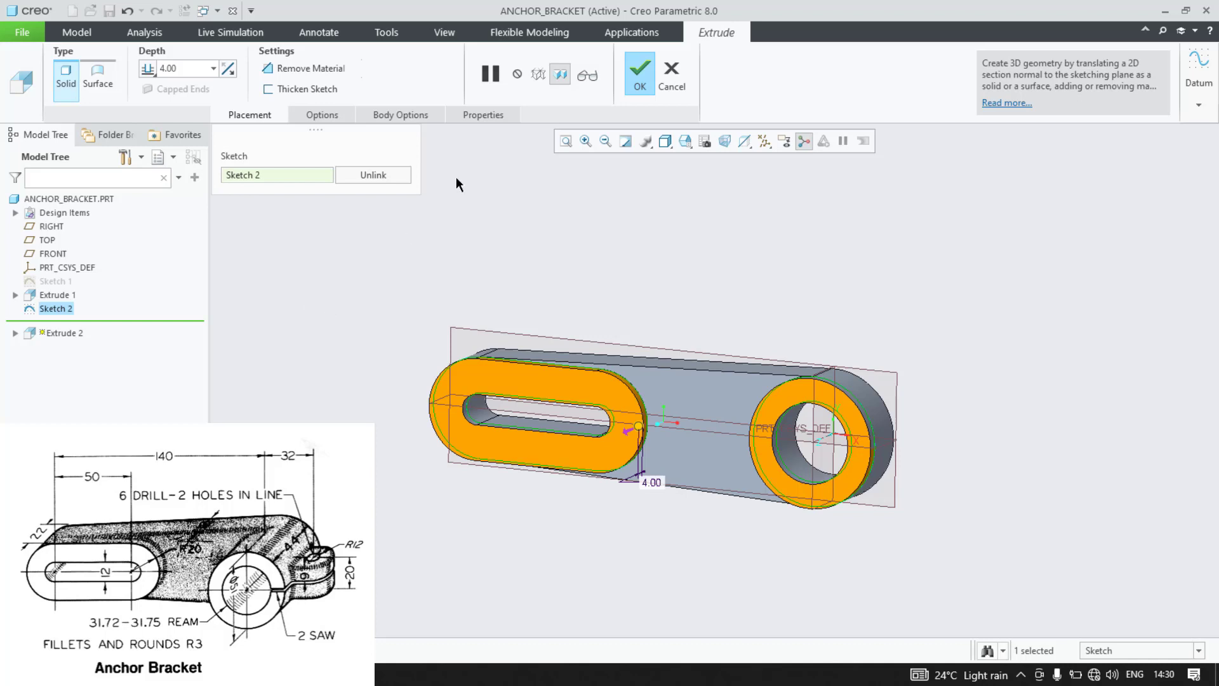
click(539, 75)
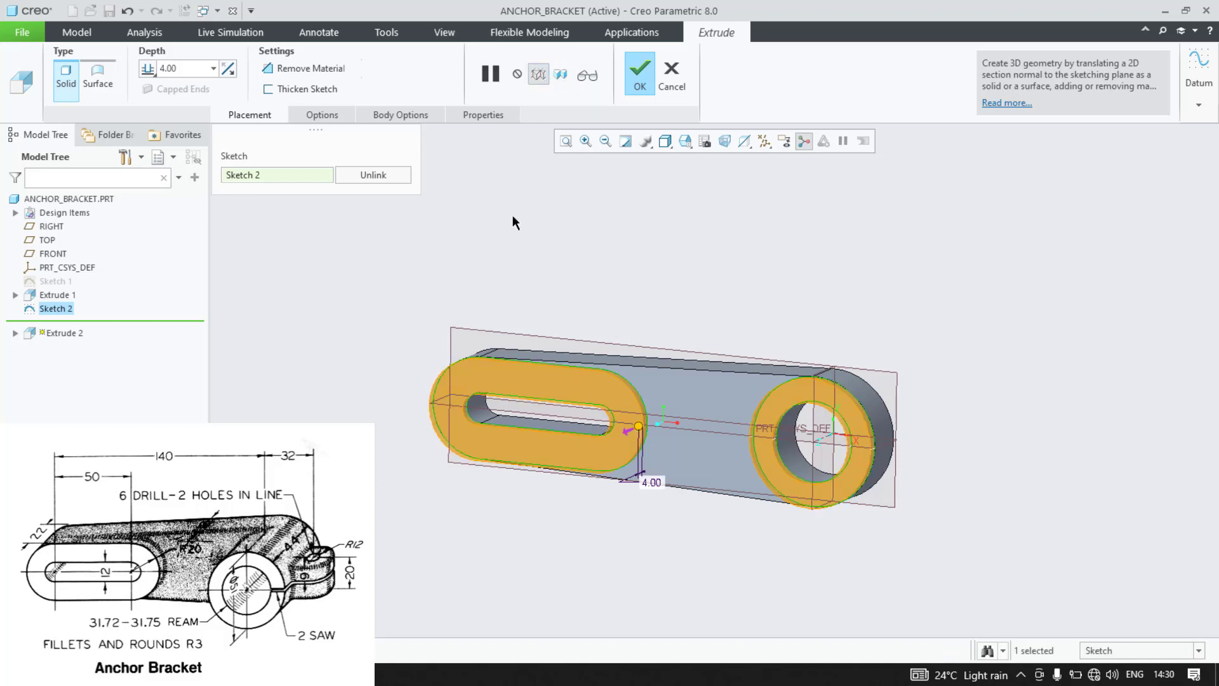
click(553, 385)
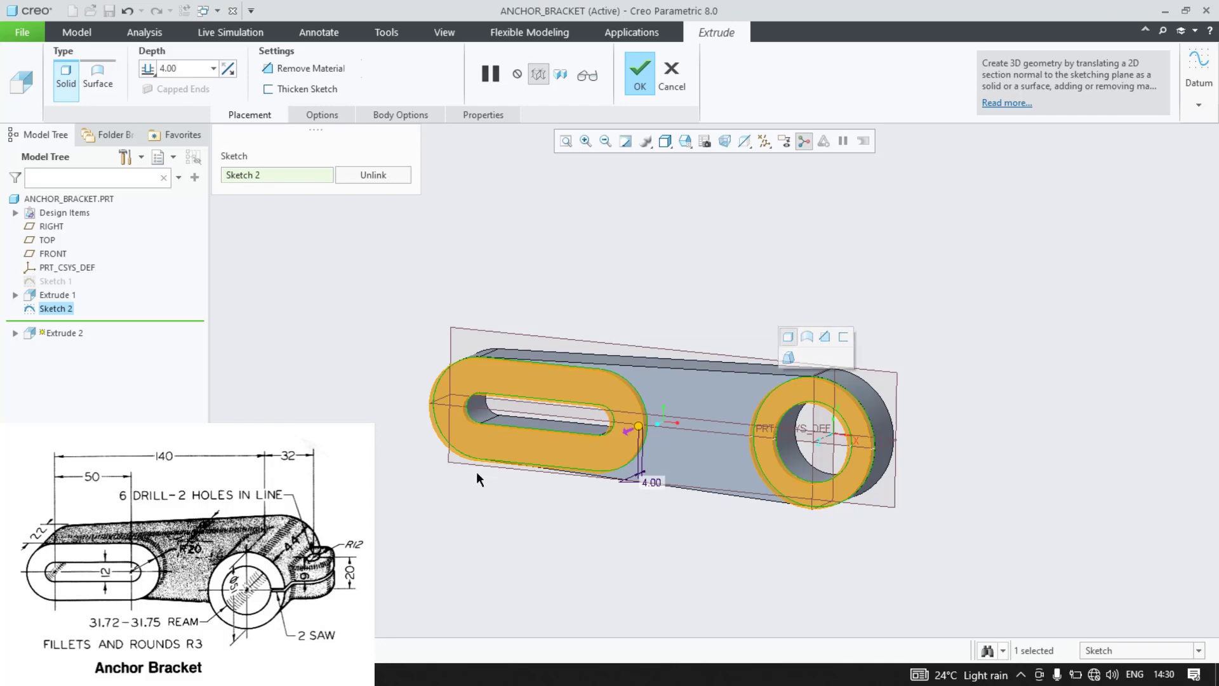
mouse_move(476, 471)
middle_down()
mouse_move(414, 482)
mouse_move(459, 454)
mouse_move(502, 470)
mouse_move(484, 477)
middle_up()
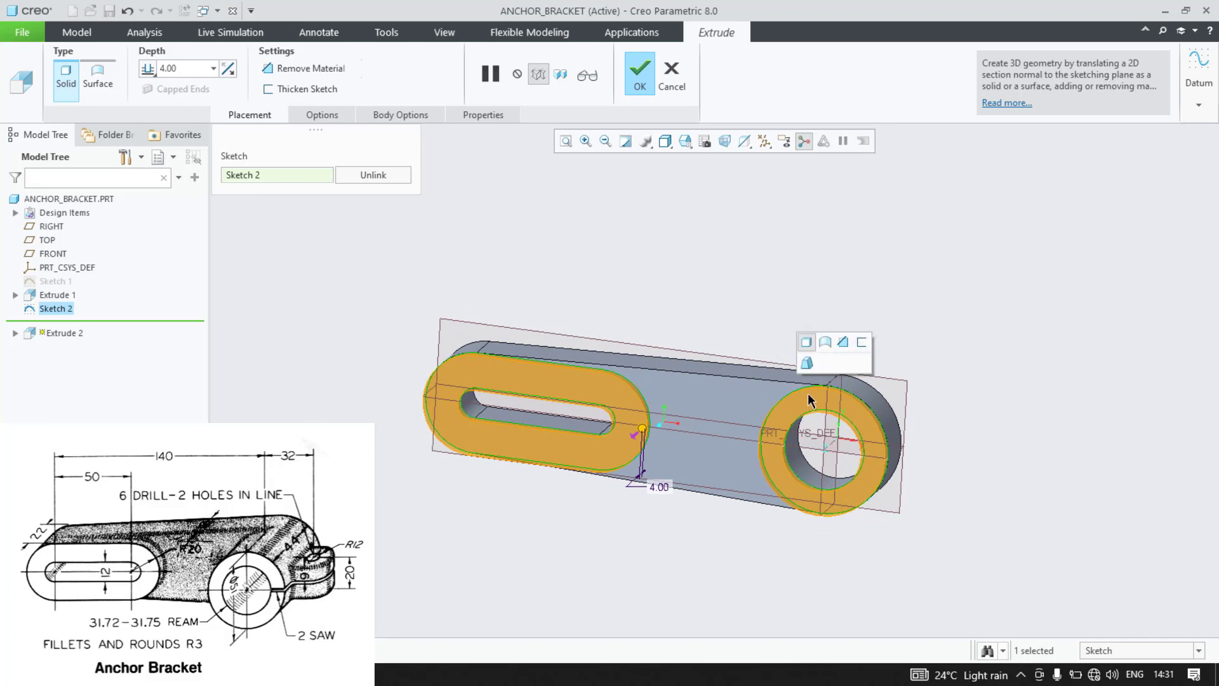
middle_drag(689, 312, 672, 301)
click(648, 79)
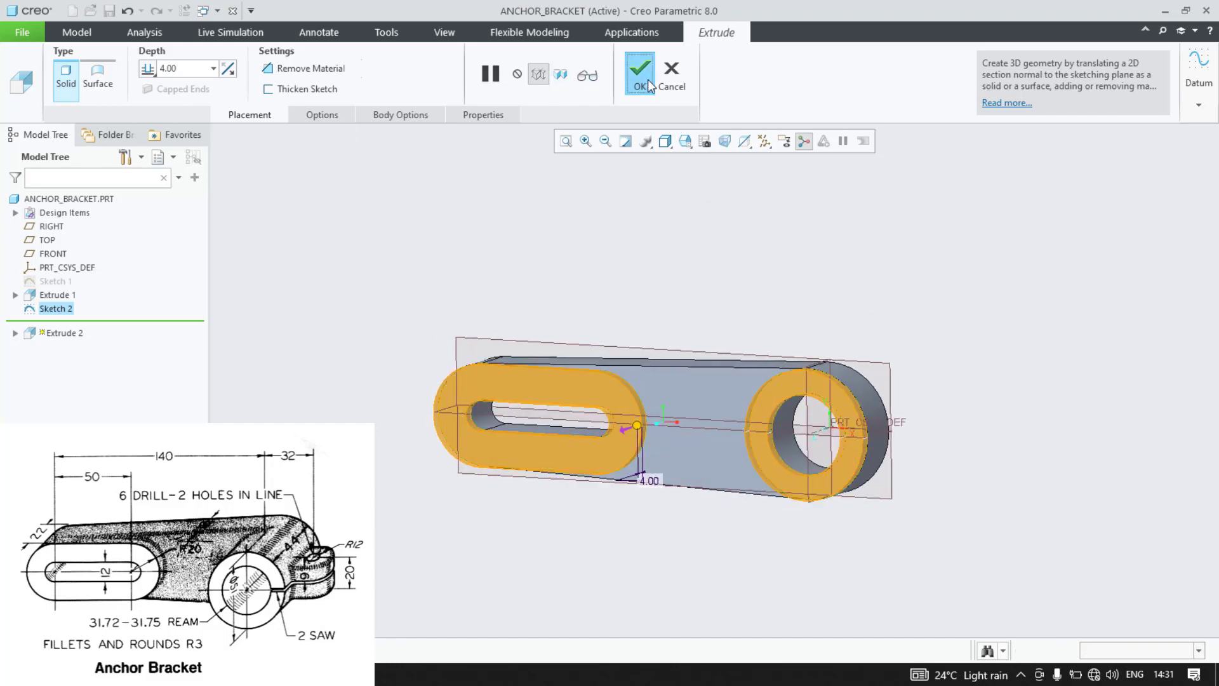
Step: Sketch on the bore pad's front face, projecting the bore edge and the pad's outer edge, and finish the sketch
scroll(761, 401, up, 3)
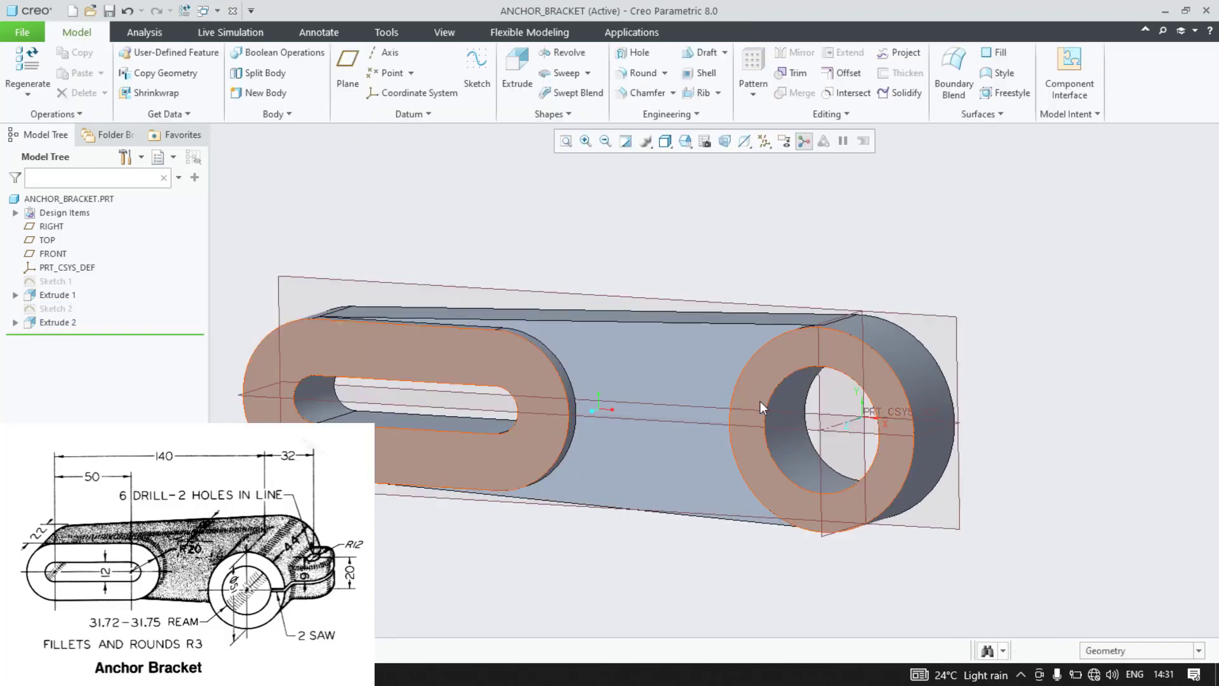
click(772, 372)
click(856, 302)
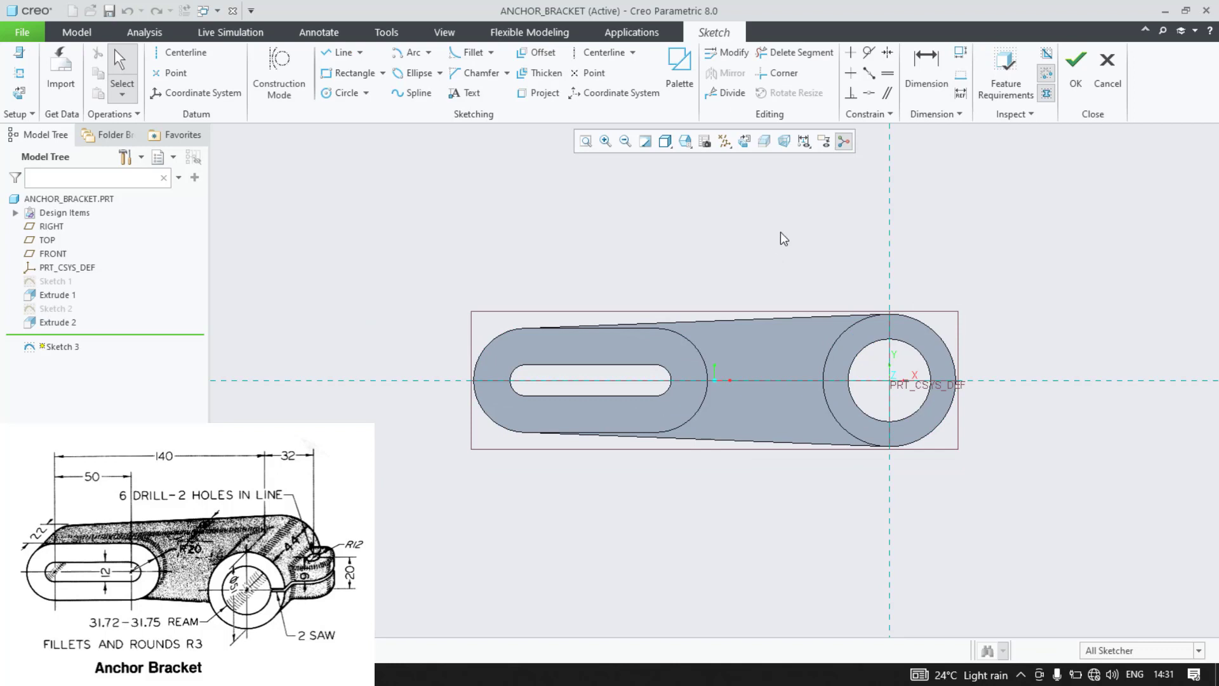
scroll(865, 275, down, 1)
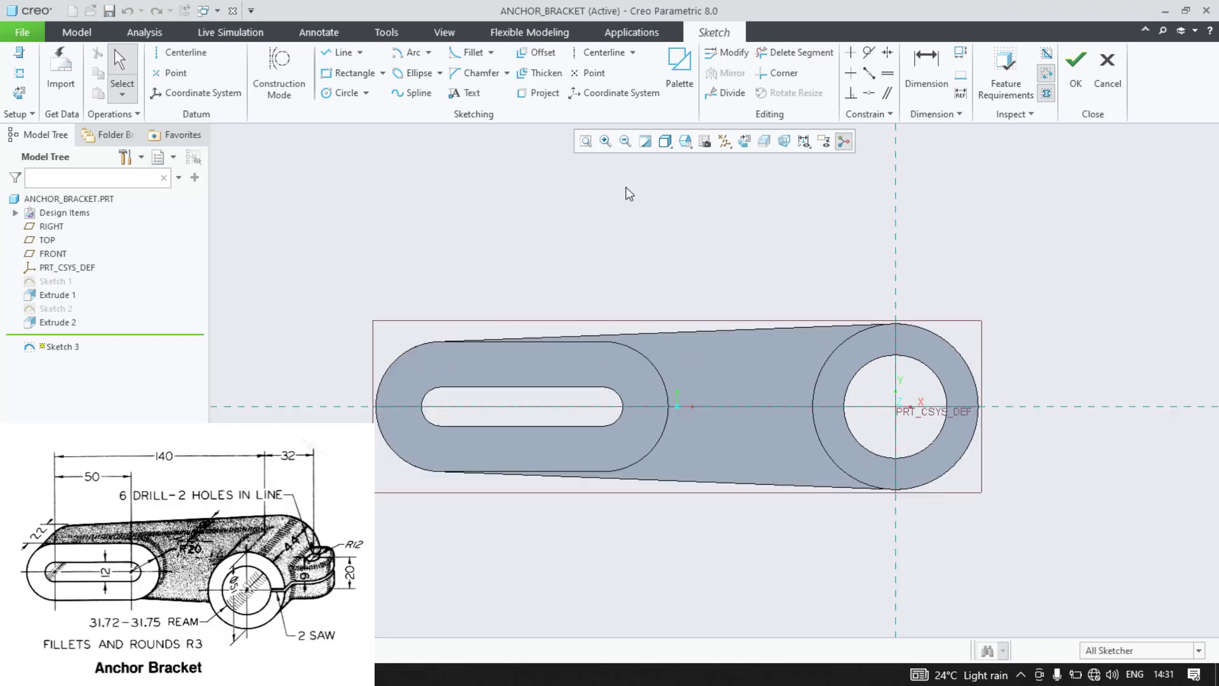
click(553, 95)
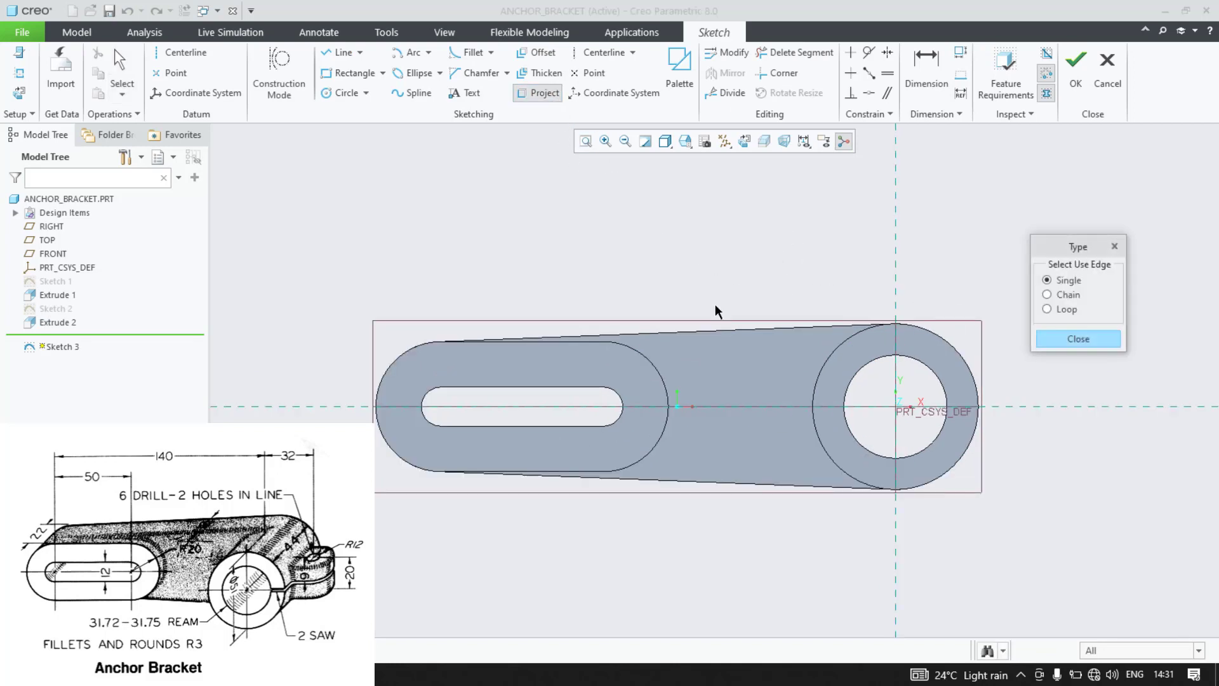
click(868, 367)
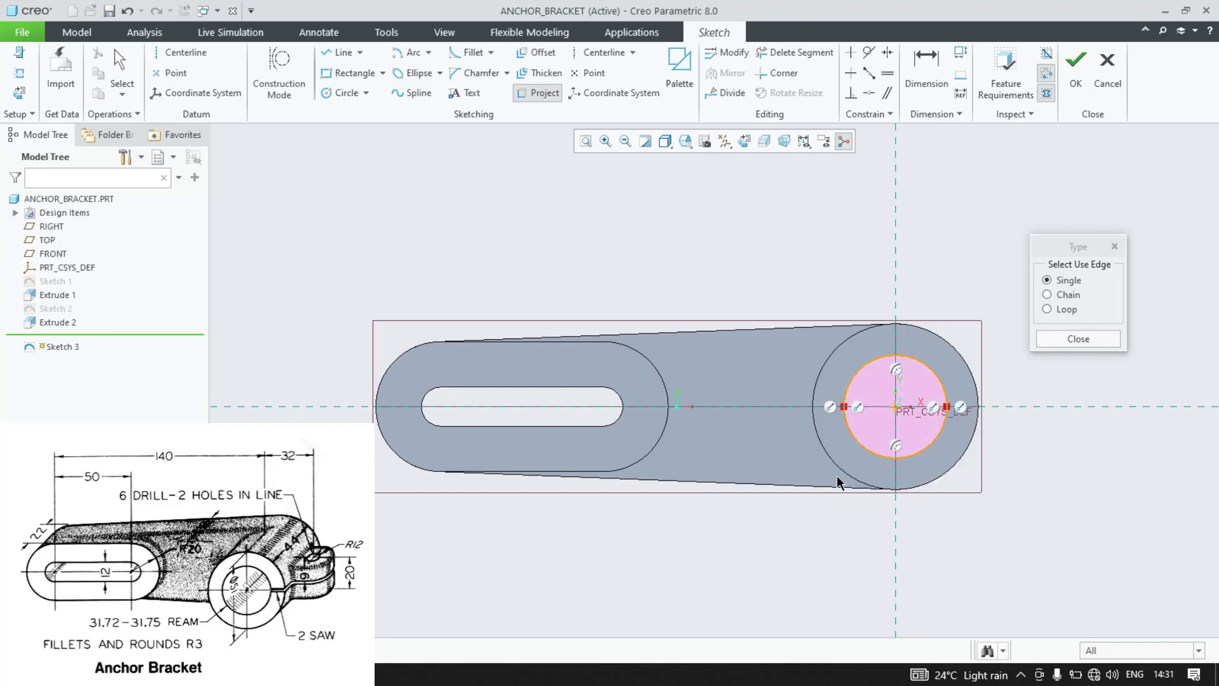
click(840, 345)
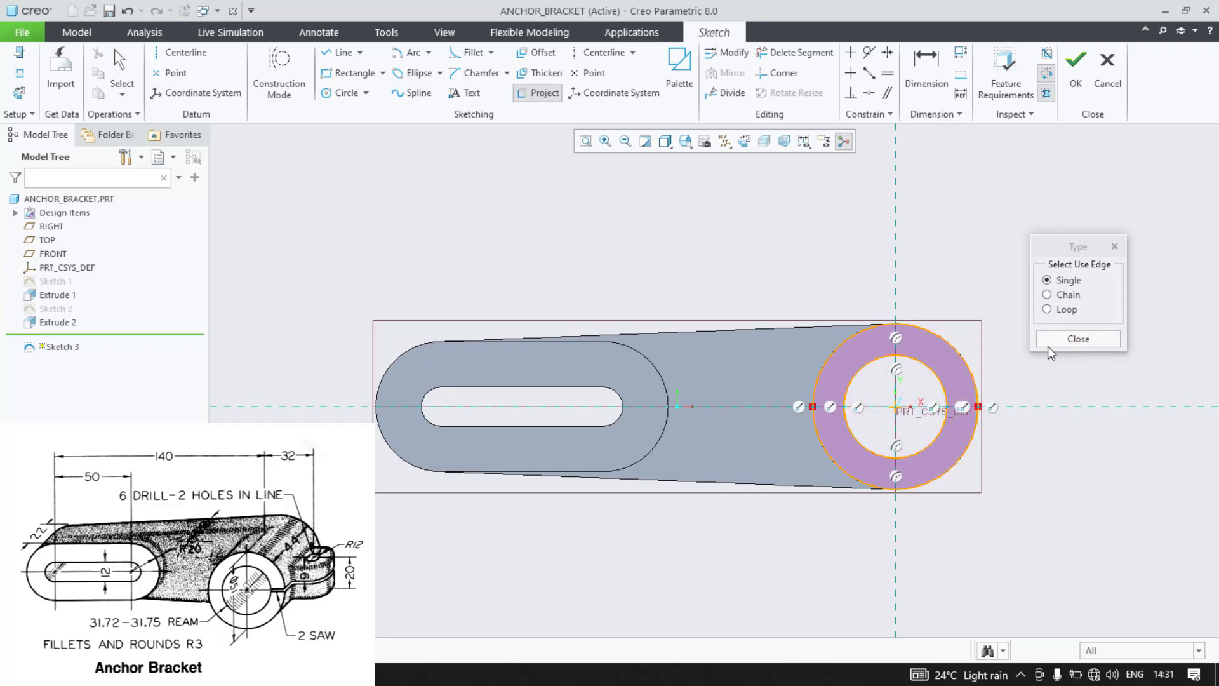
click(1049, 343)
mouse_move(1055, 359)
middle_down()
mouse_move(1035, 367)
mouse_move(1023, 395)
middle_up()
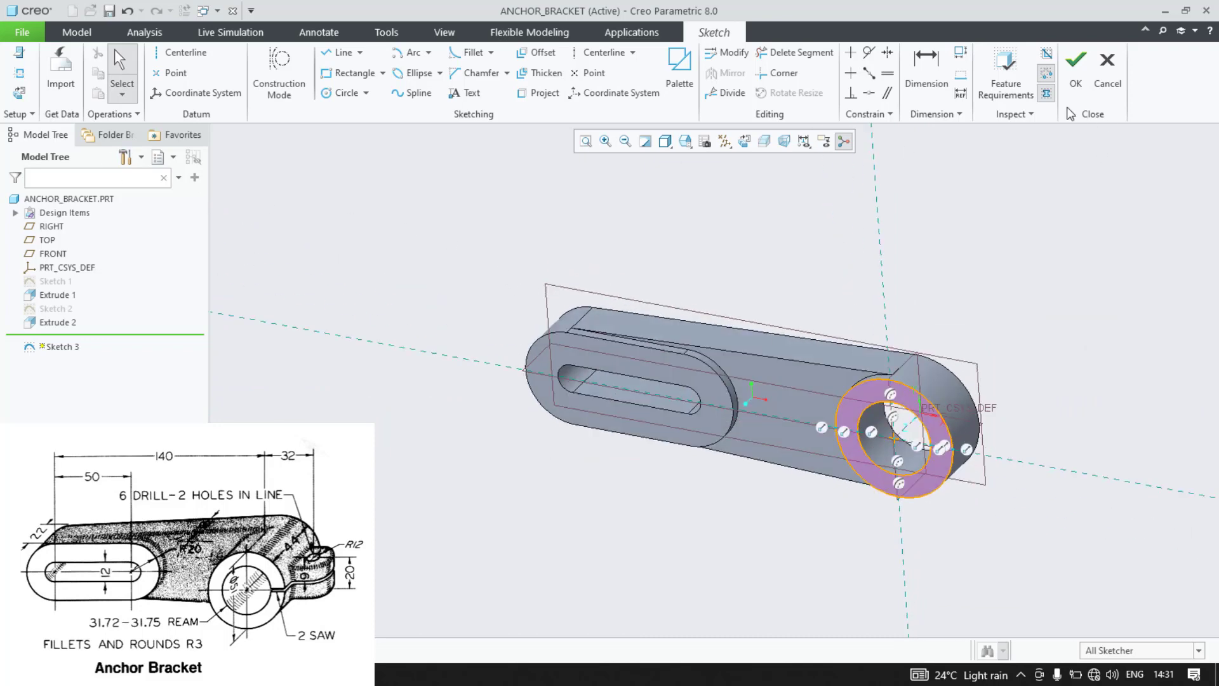
click(1067, 89)
Step: Extrude the projected ring around the bore outward by 22 mm to form the boss
click(517, 74)
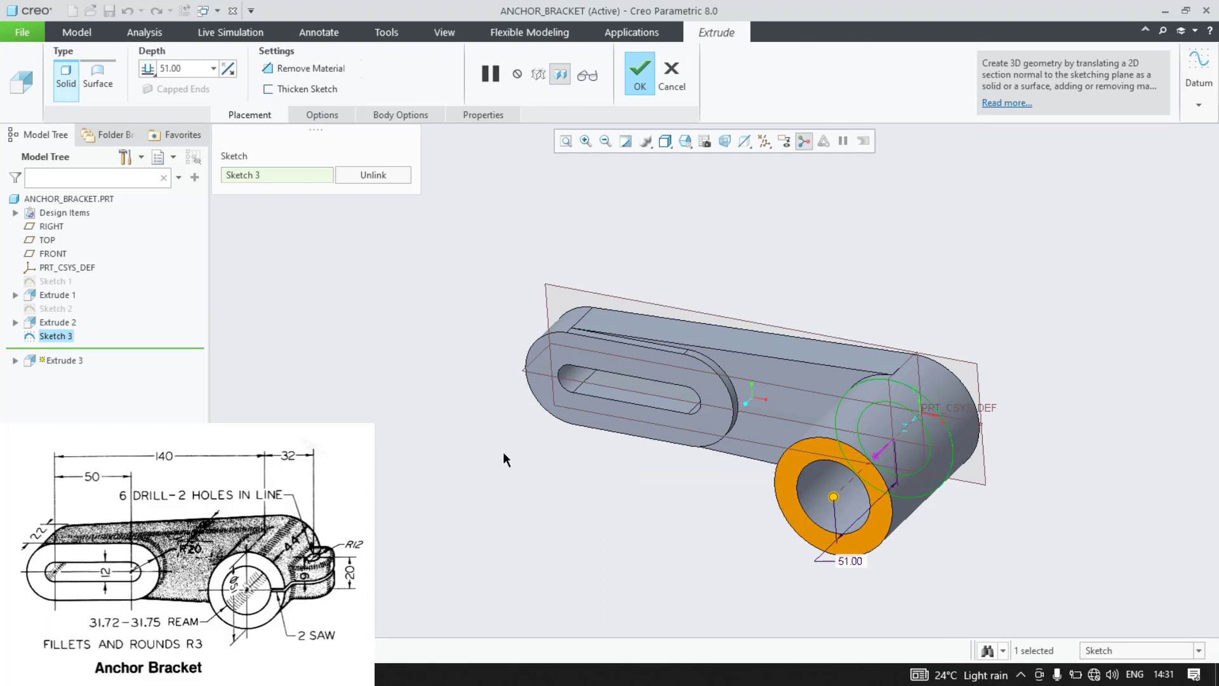
double_click(194, 67)
text(22)
key(Return)
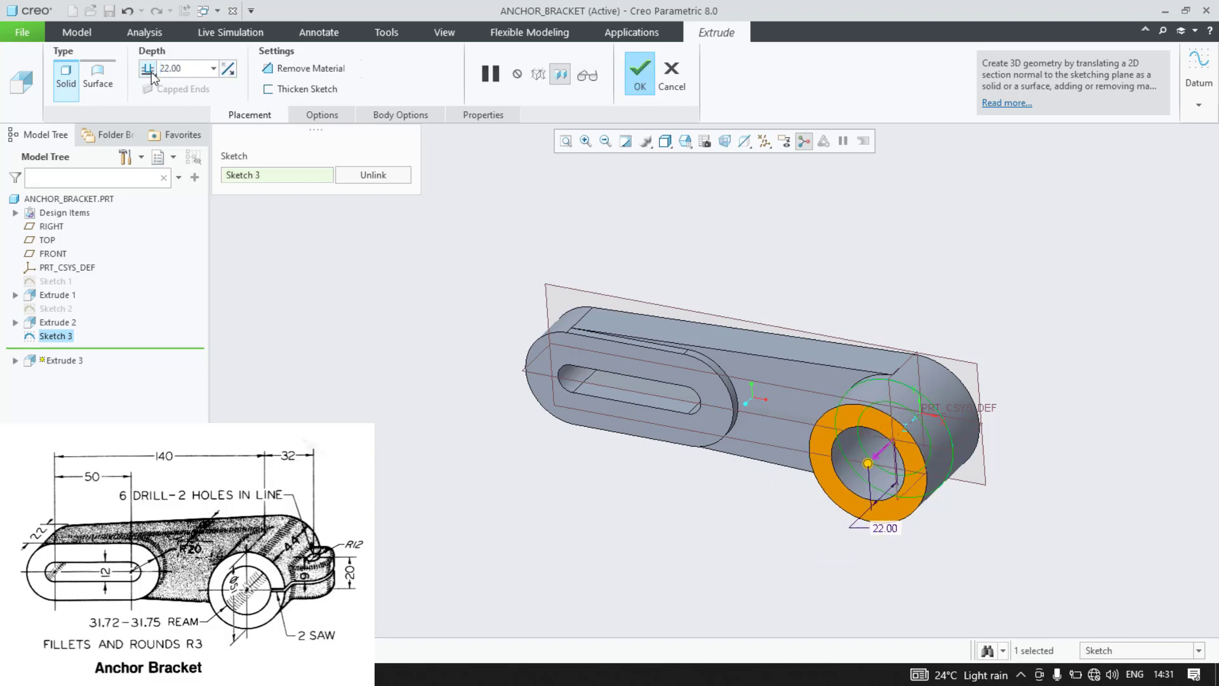
middle_click(391, 337)
Step: Start a sketch on the horizontal TOP datum plane and draw a circle about 30 mm in diameter overlapping the boss's outer side
mouse_move(448, 417)
middle_down()
mouse_move(457, 376)
mouse_move(455, 396)
middle_up()
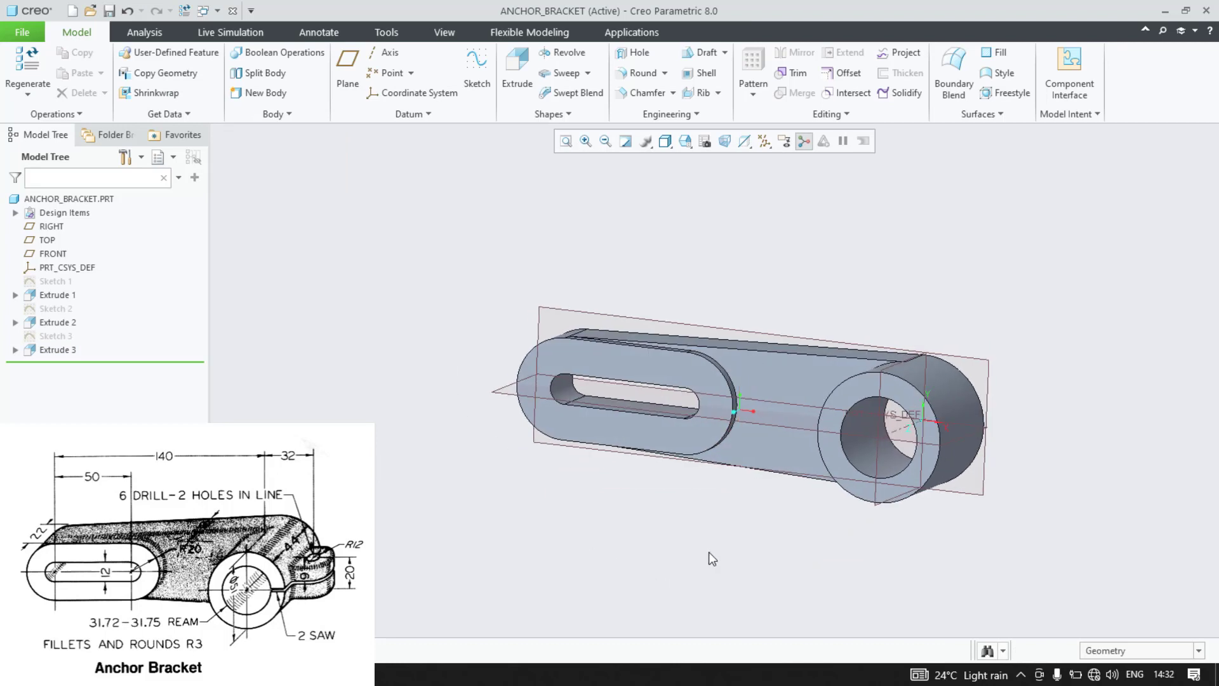
middle_drag(713, 558, 497, 469)
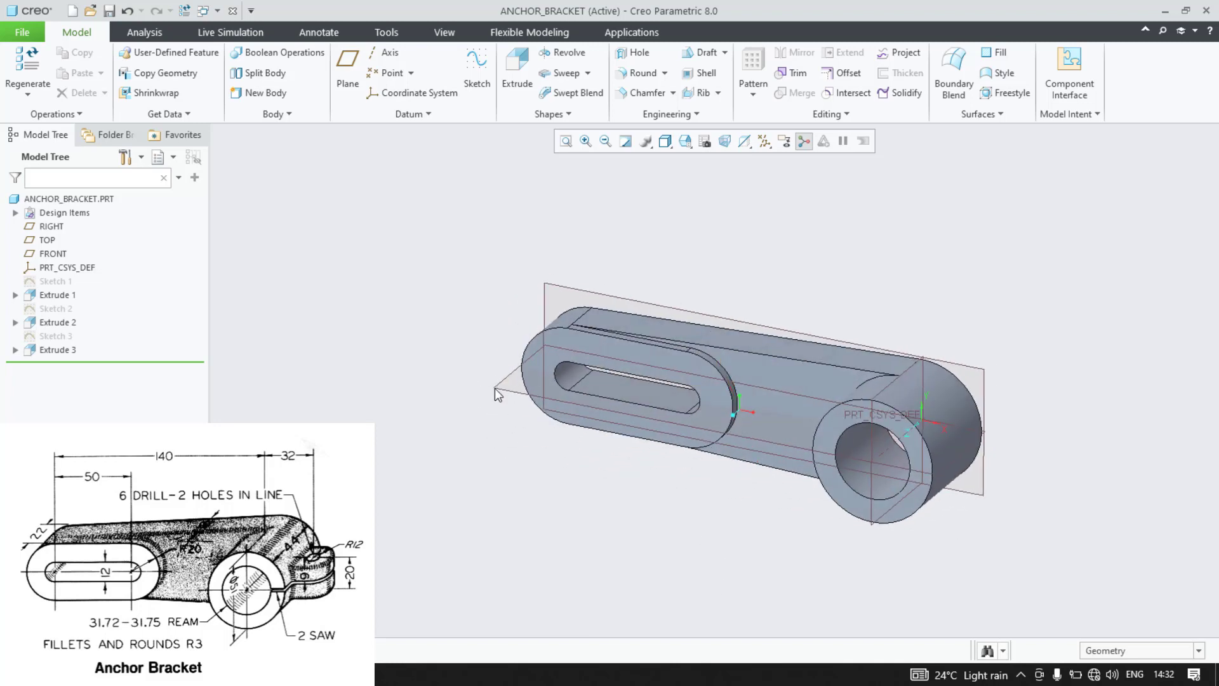
click(505, 389)
click(506, 316)
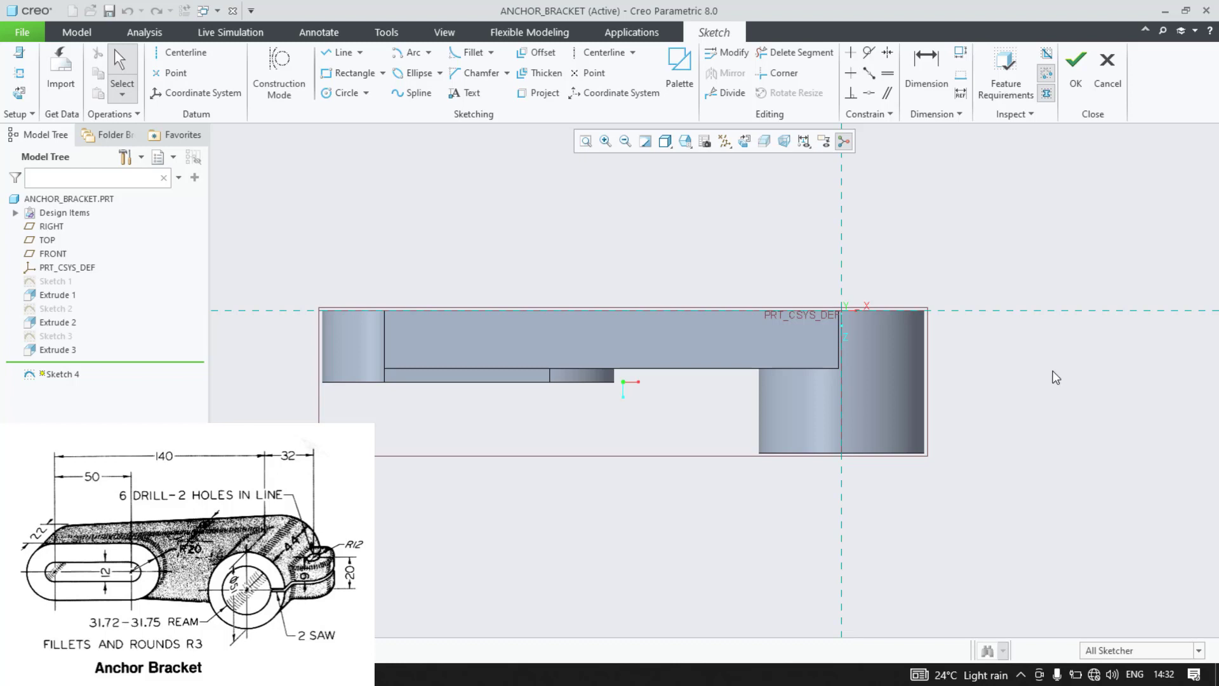
click(349, 95)
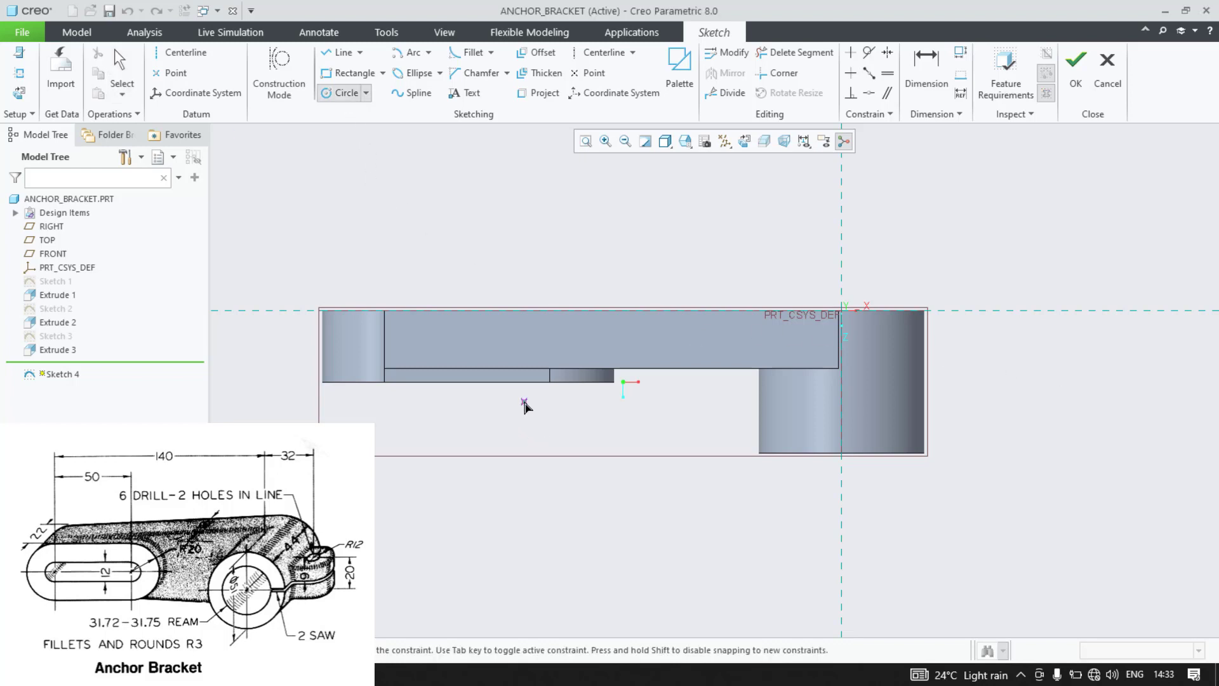
click(969, 385)
click(993, 429)
middle_click(1013, 443)
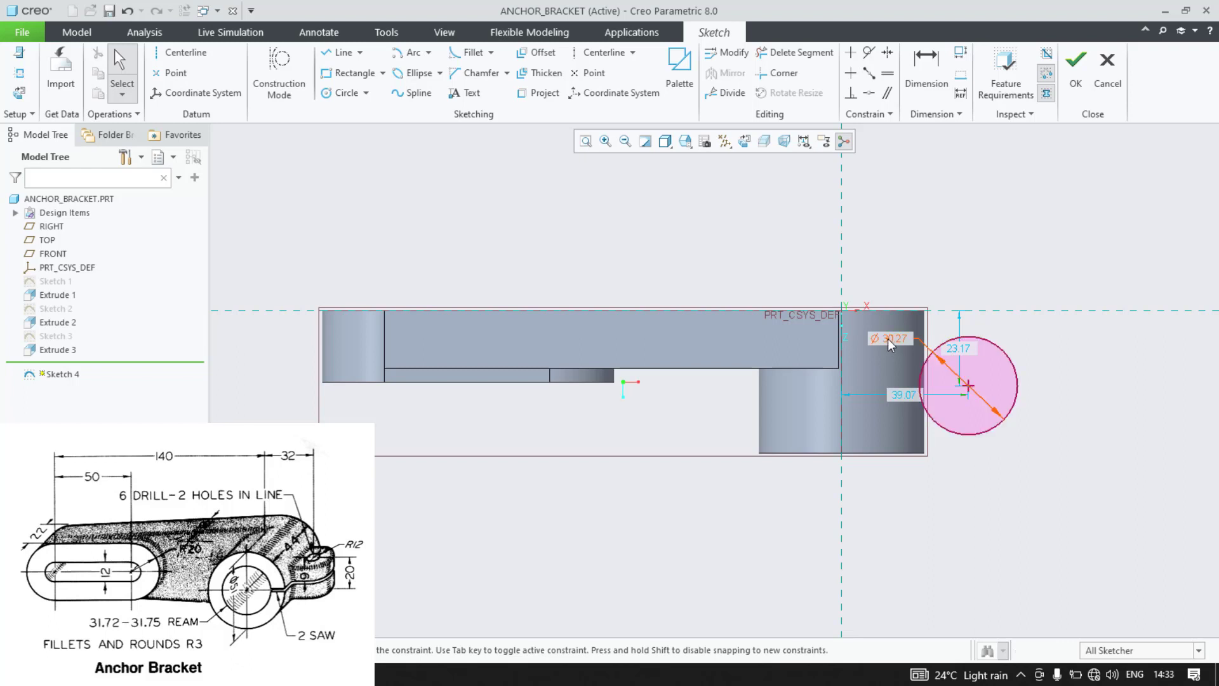
Step: Set the circle's diameter to 24 mm and its centre 32 mm horizontally from the vertical reference through the bore axis
double_click(889, 340)
text(24)
key(Return)
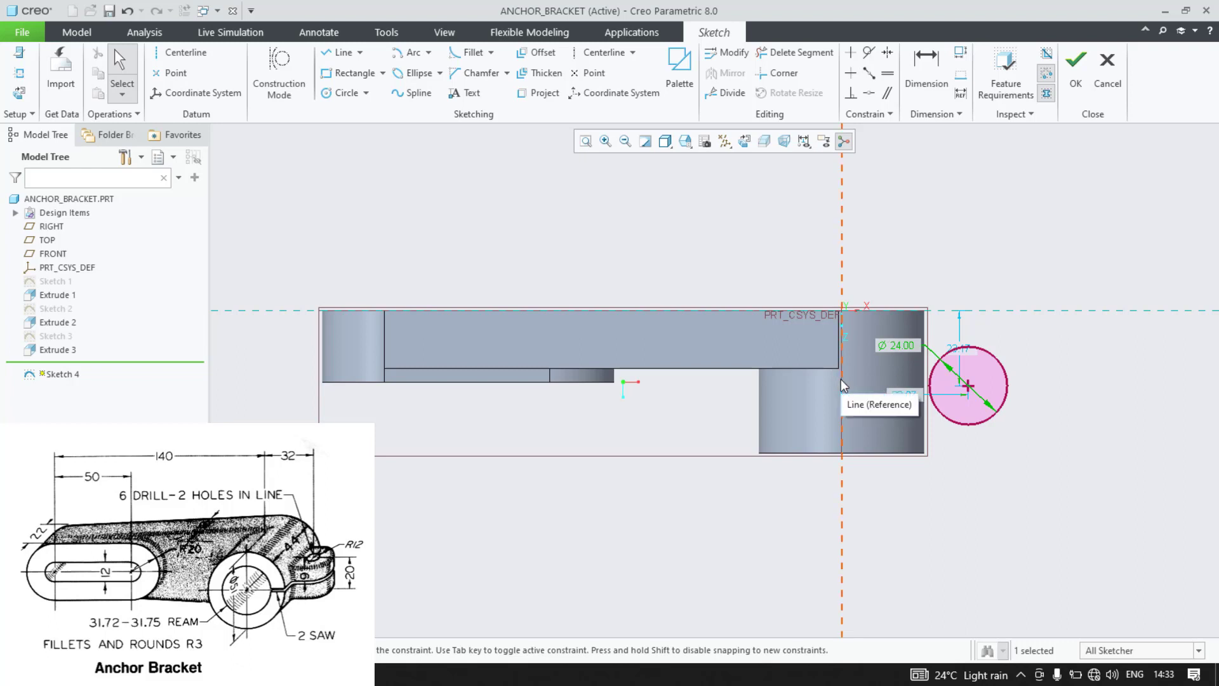
key(d)
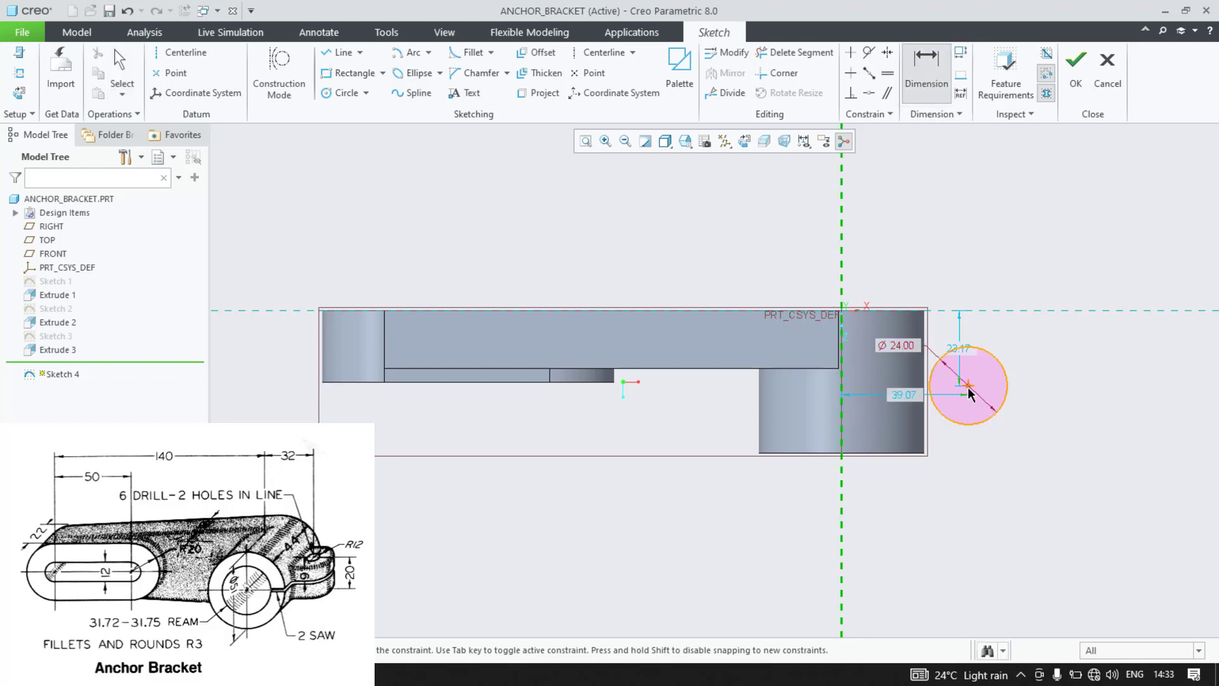
middle_click(927, 224)
text(32)
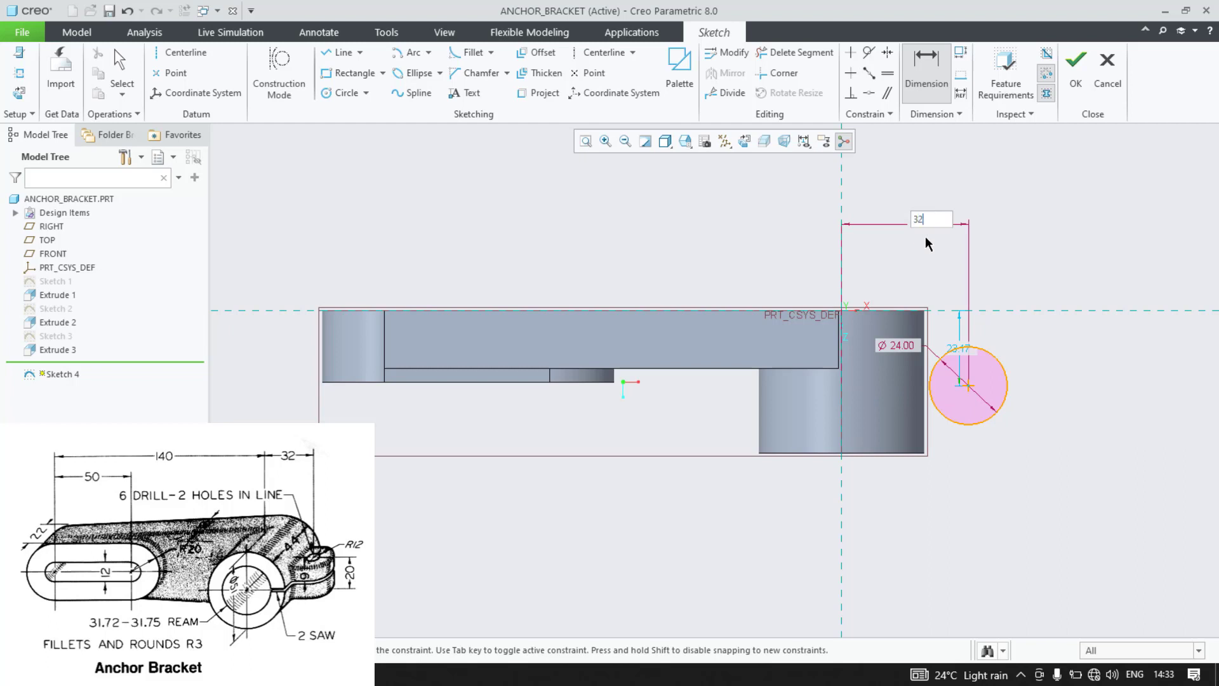
key(Return)
scroll(924, 267, down, 4)
scroll(920, 328, up, 1)
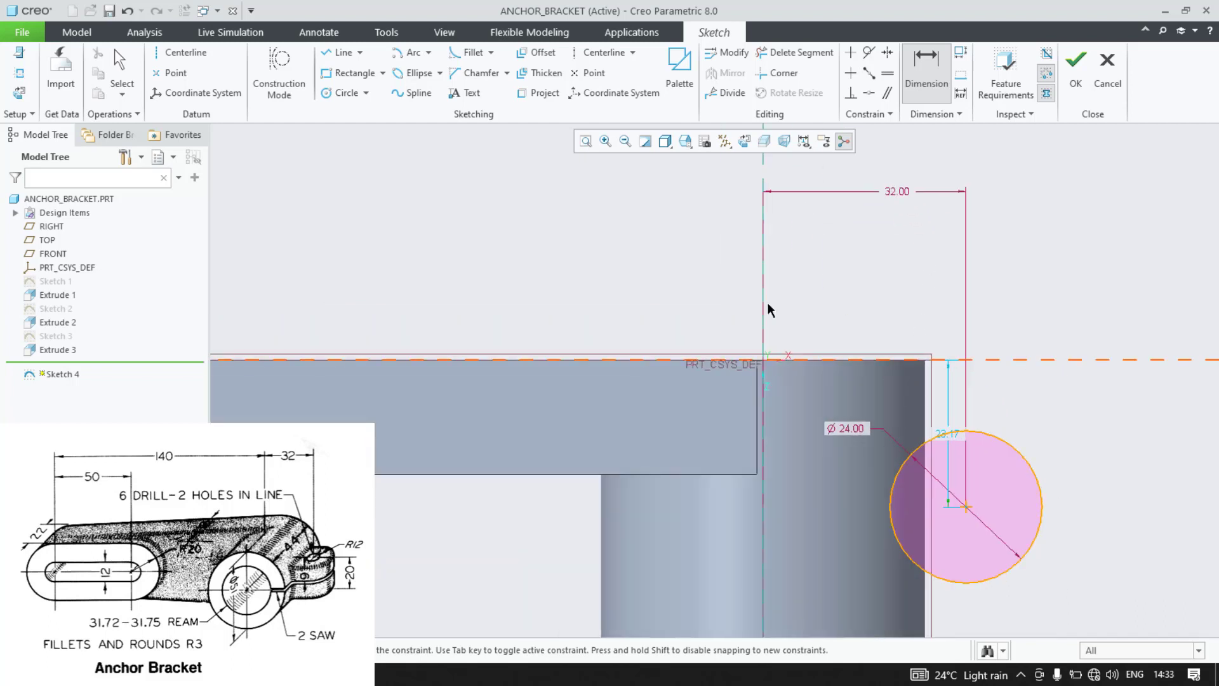
Step: Draw three connected lines from the circle's upper edge into the boss, down, and back to the circle's lower edge
click(342, 93)
key(l)
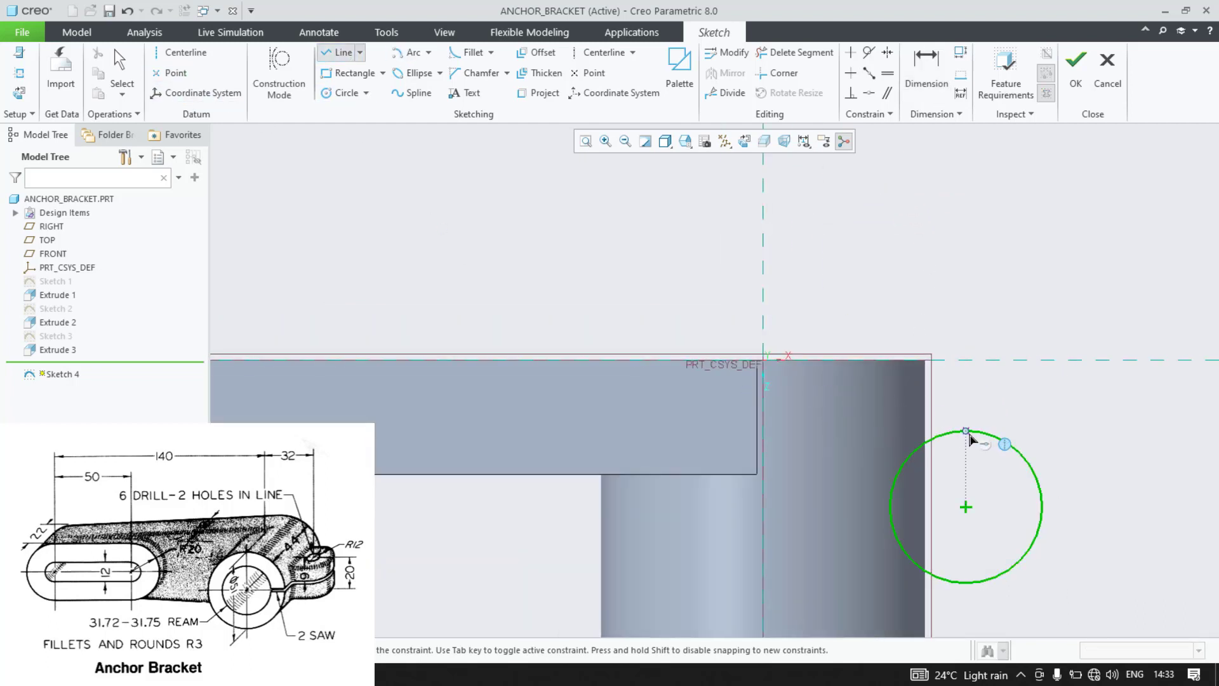
click(966, 431)
click(865, 449)
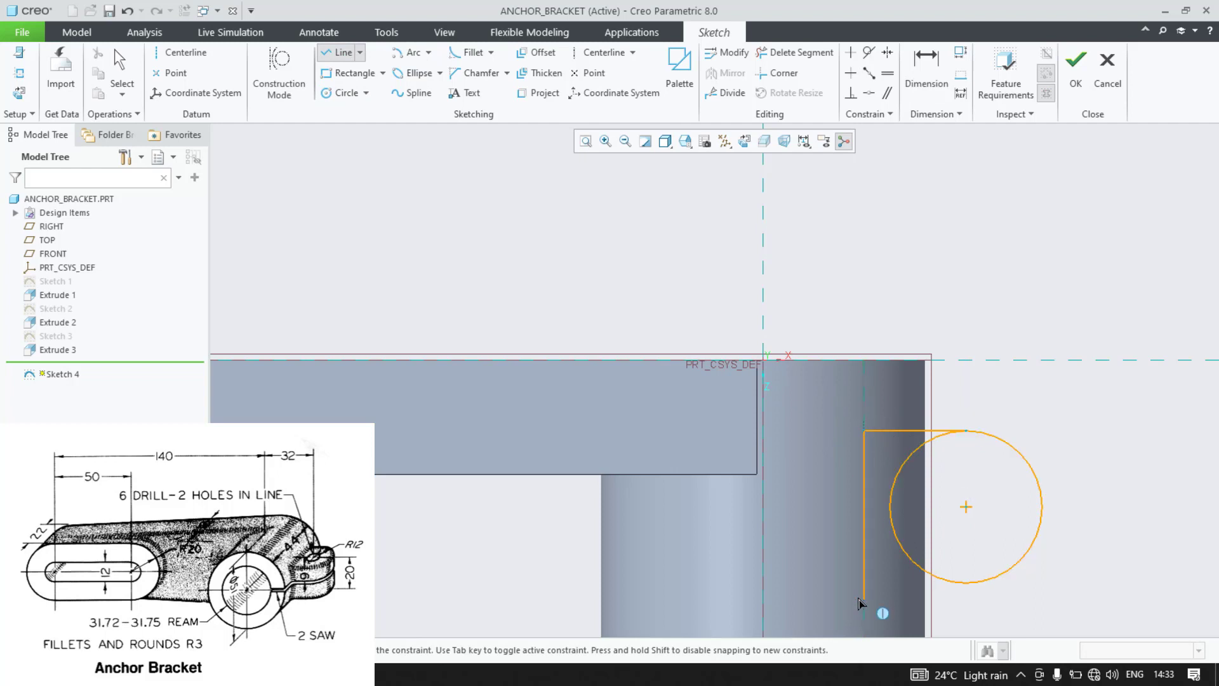
click(866, 596)
click(977, 582)
middle_click(1067, 580)
middle_click(922, 595)
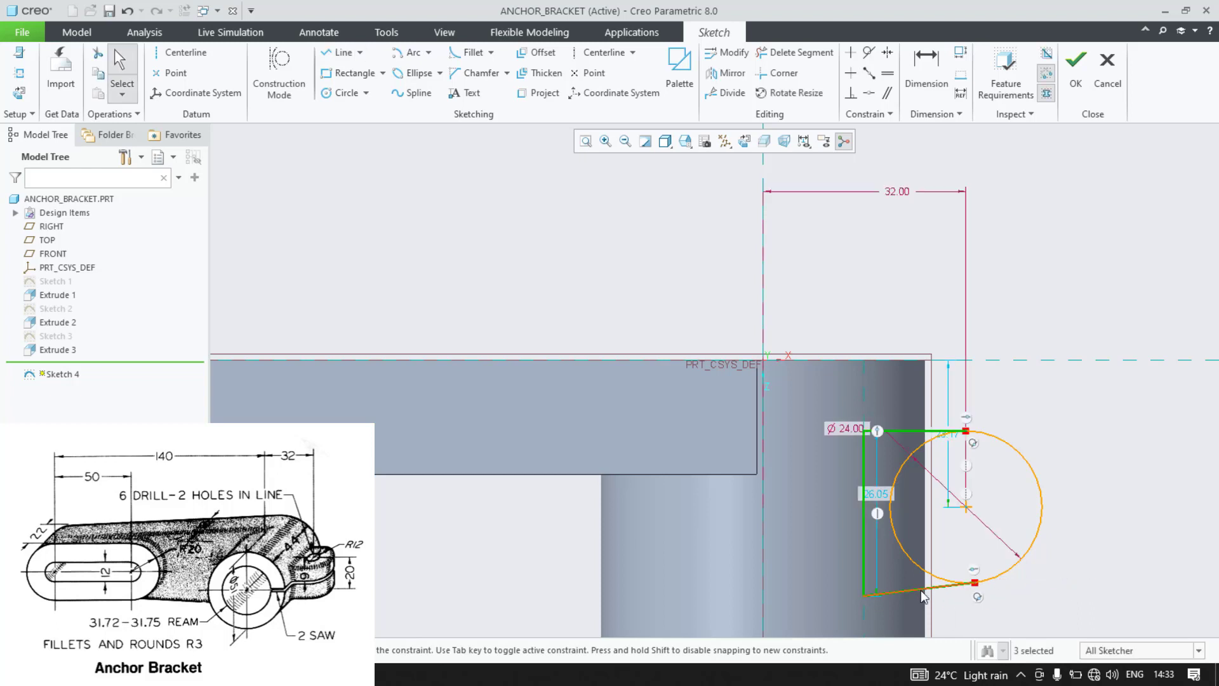
Step: Make the lower connecting line horizontal
click(923, 595)
click(933, 536)
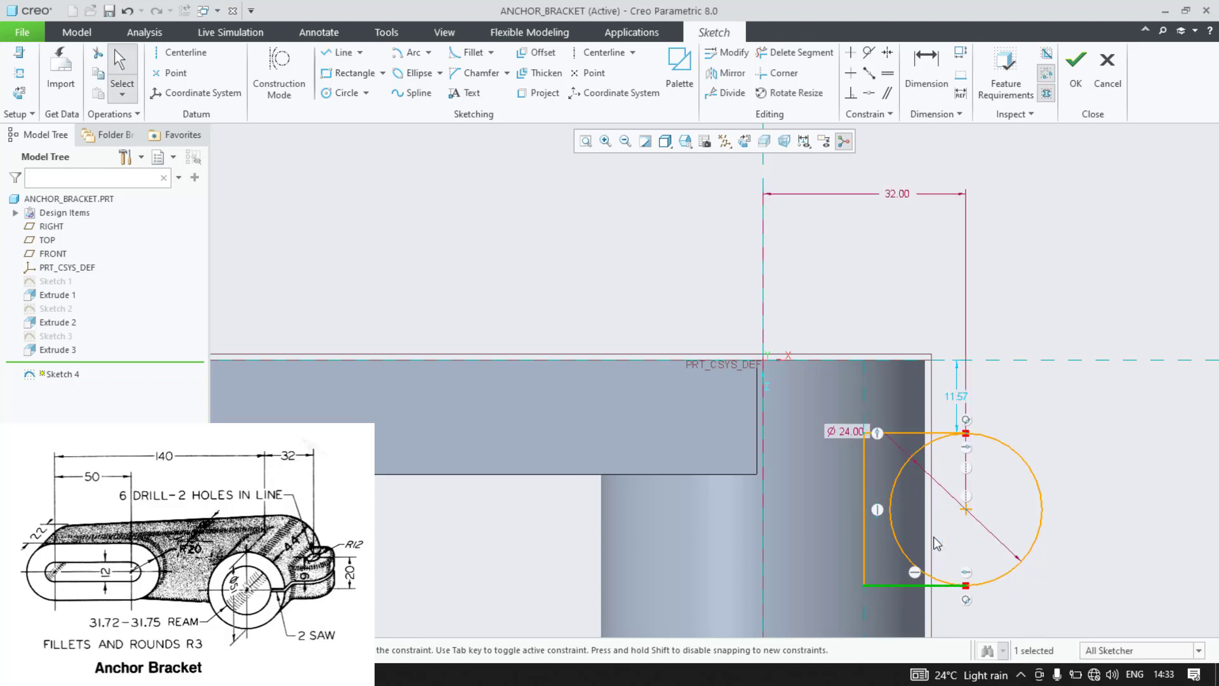
click(934, 536)
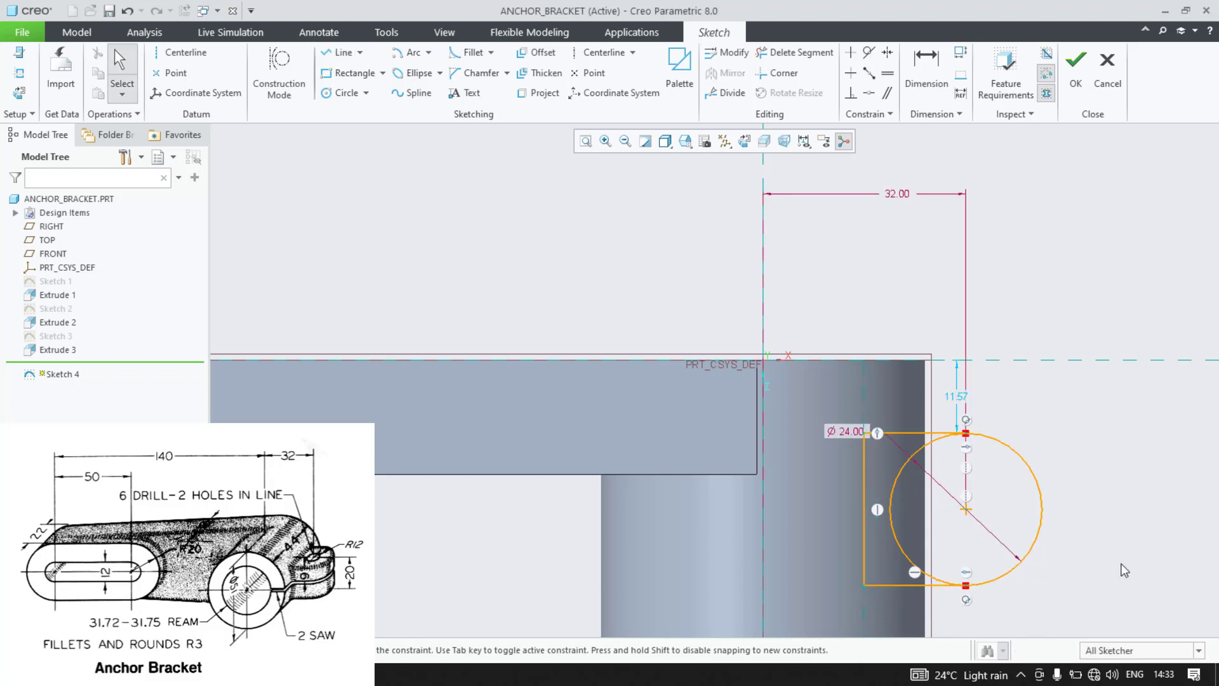
click(966, 512)
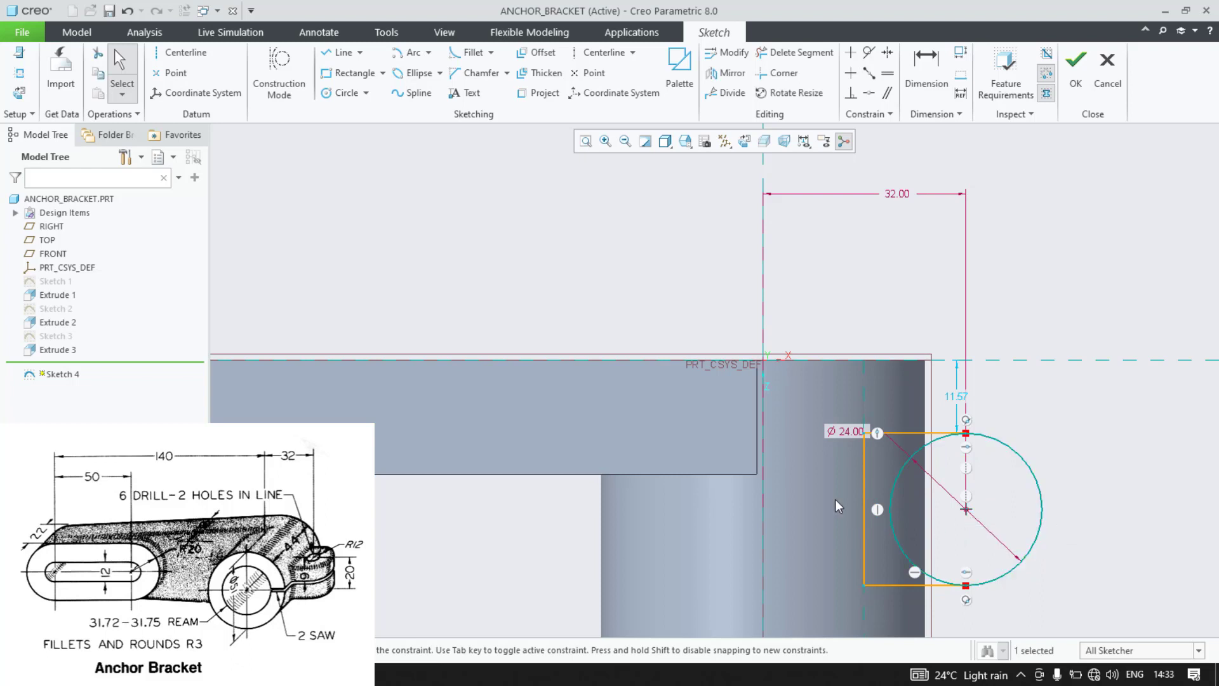
click(868, 72)
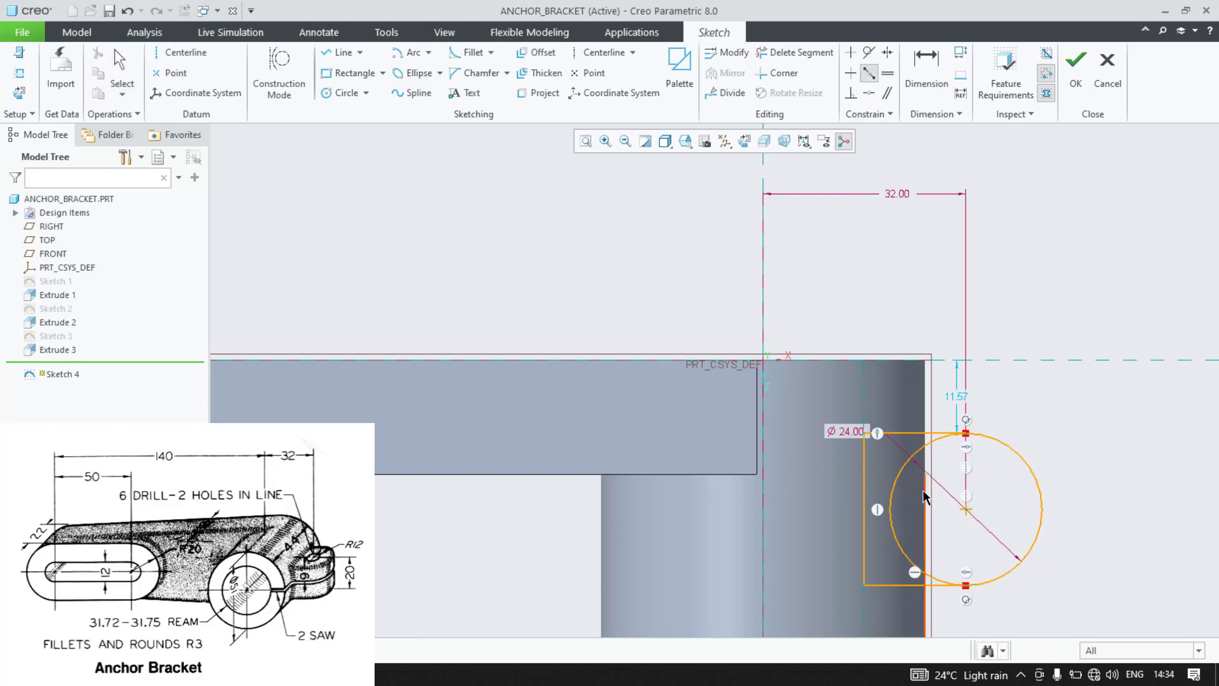
scroll(951, 510, down, 1)
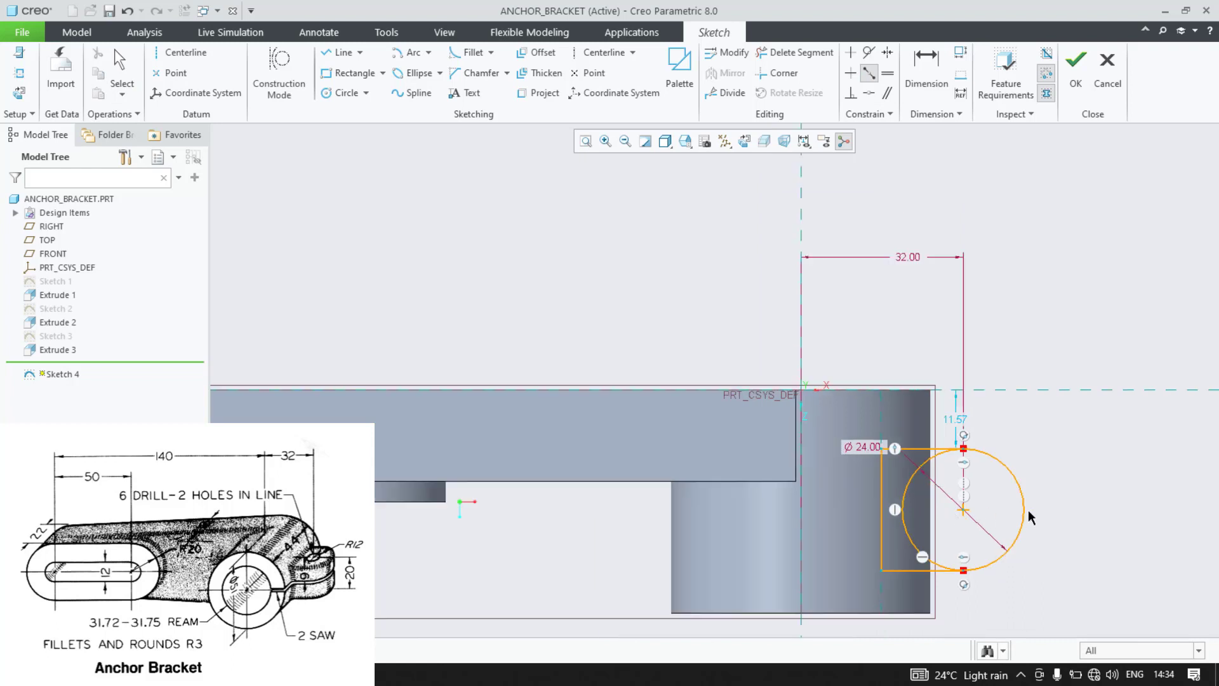
key(Escape)
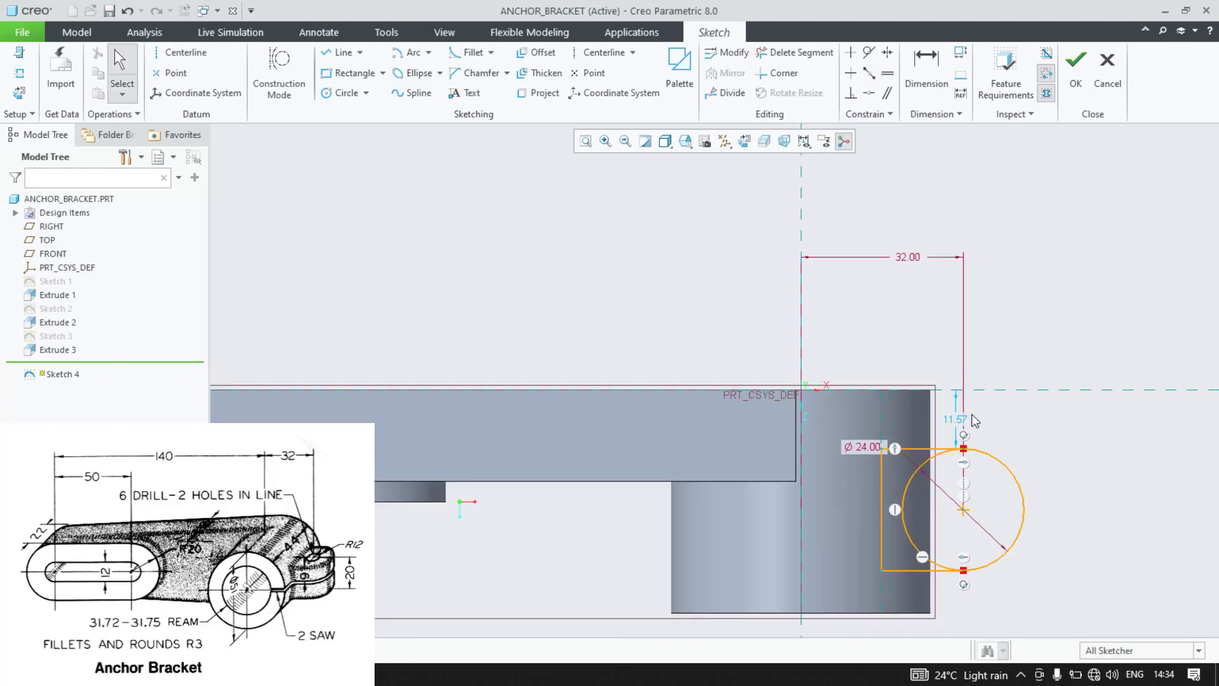
Step: Dimension the circle's centre 22 mm vertically from the horizontal reference line
key(d)
click(964, 514)
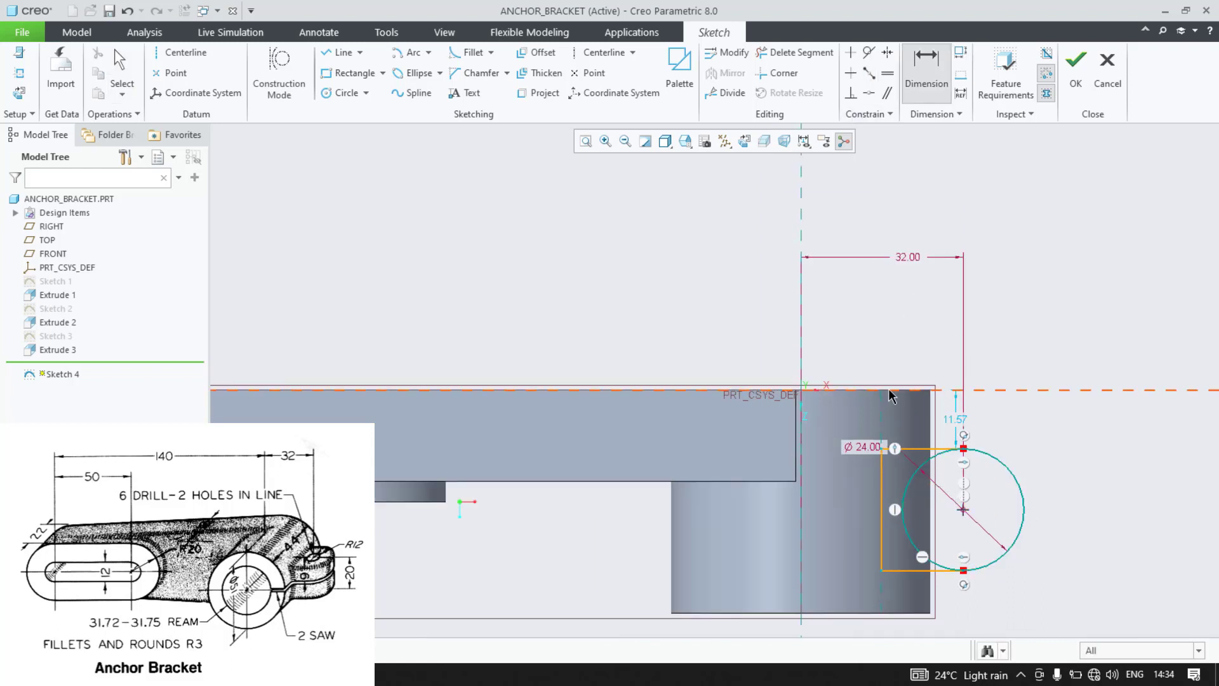
middle_click(1088, 495)
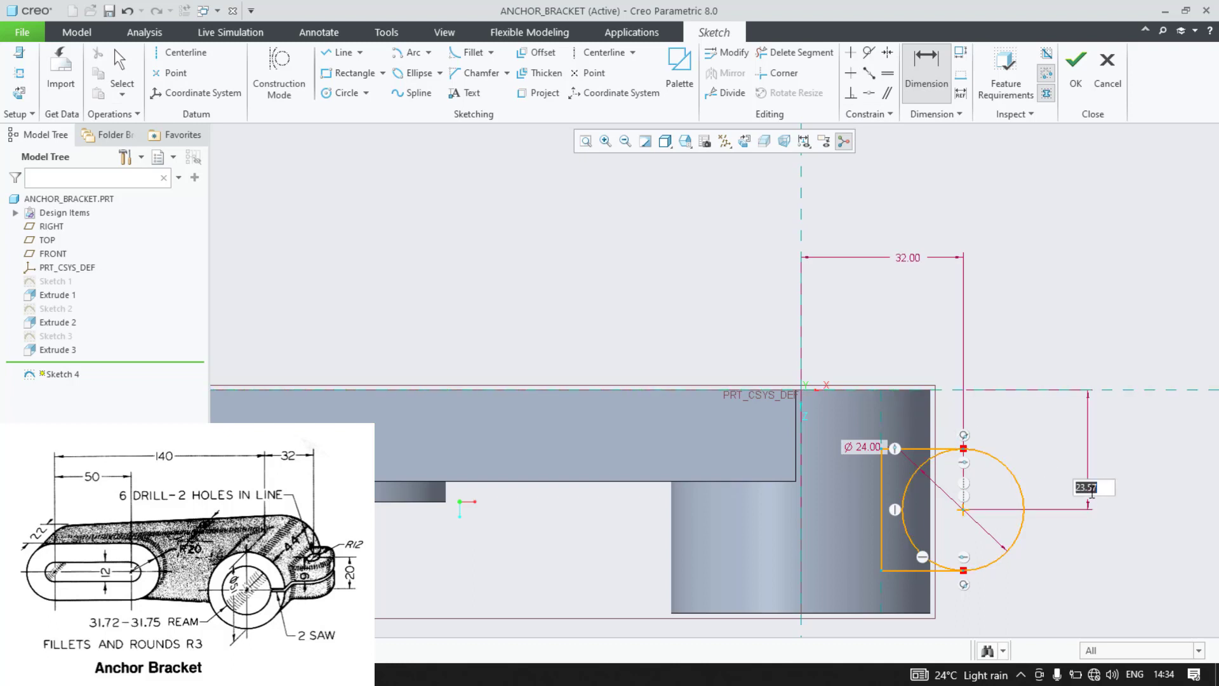
text(22)
key(Return)
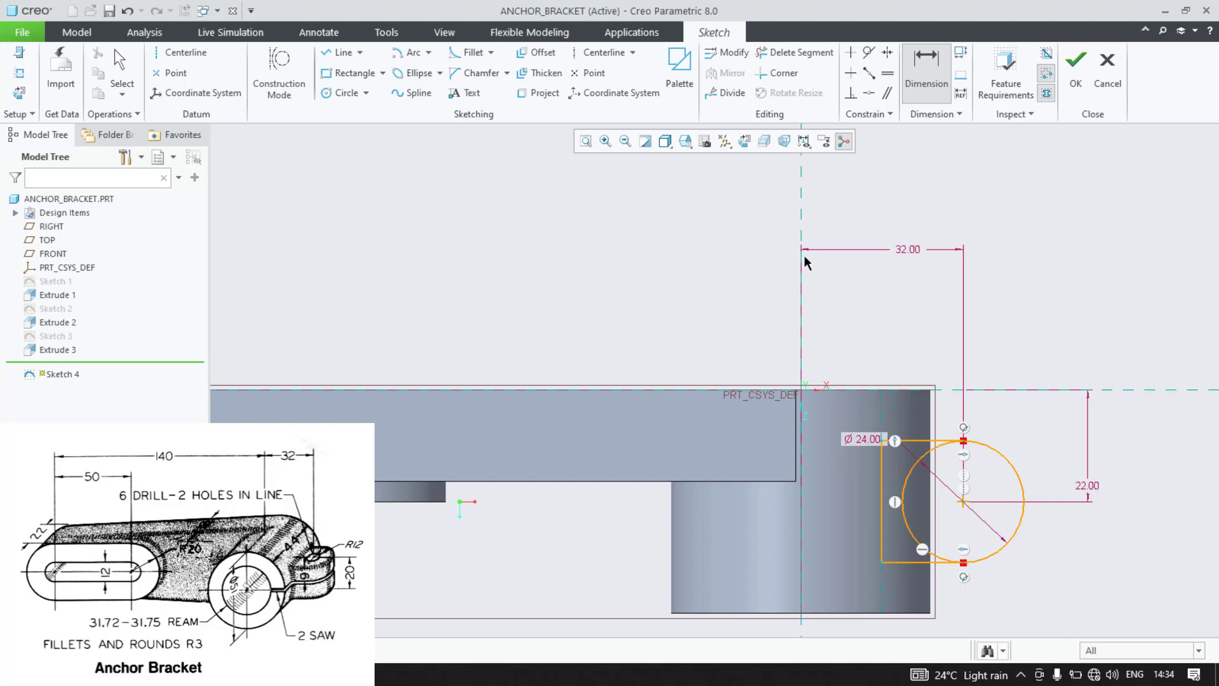
Step: Trim away the circle's inner half so the lug profile becomes a closed outline with one rounded end
click(791, 53)
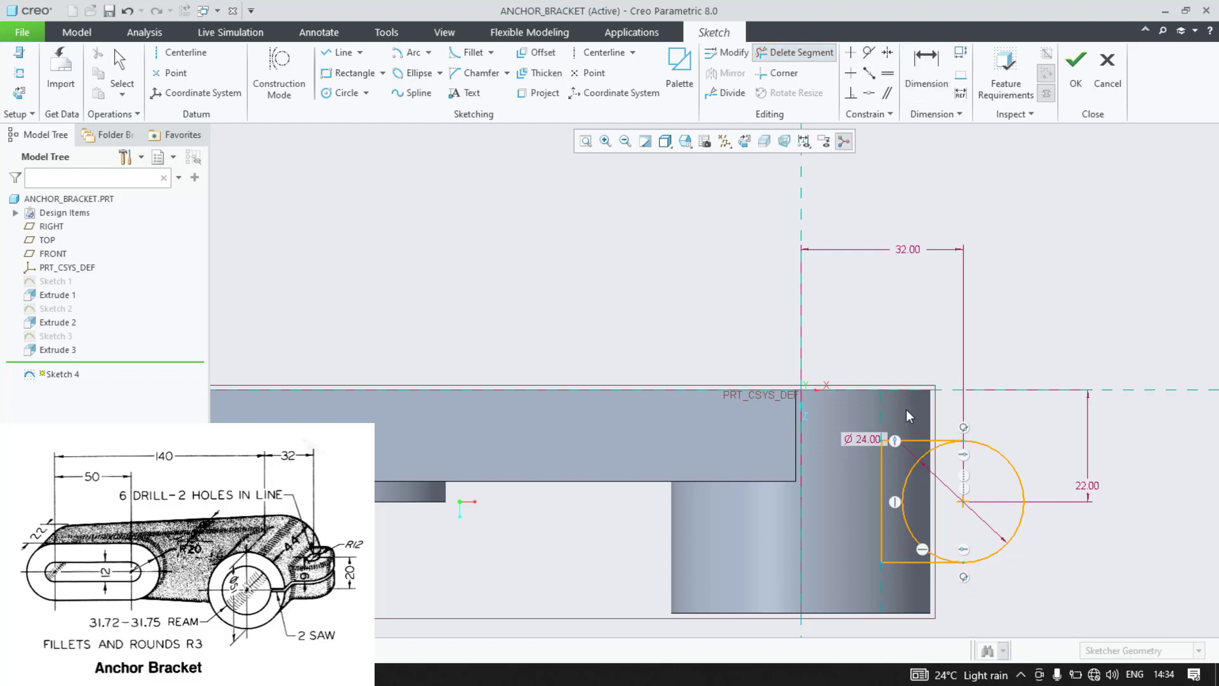
scroll(898, 471, up, 3)
scroll(904, 528, up, 1)
scroll(908, 547, down, 2)
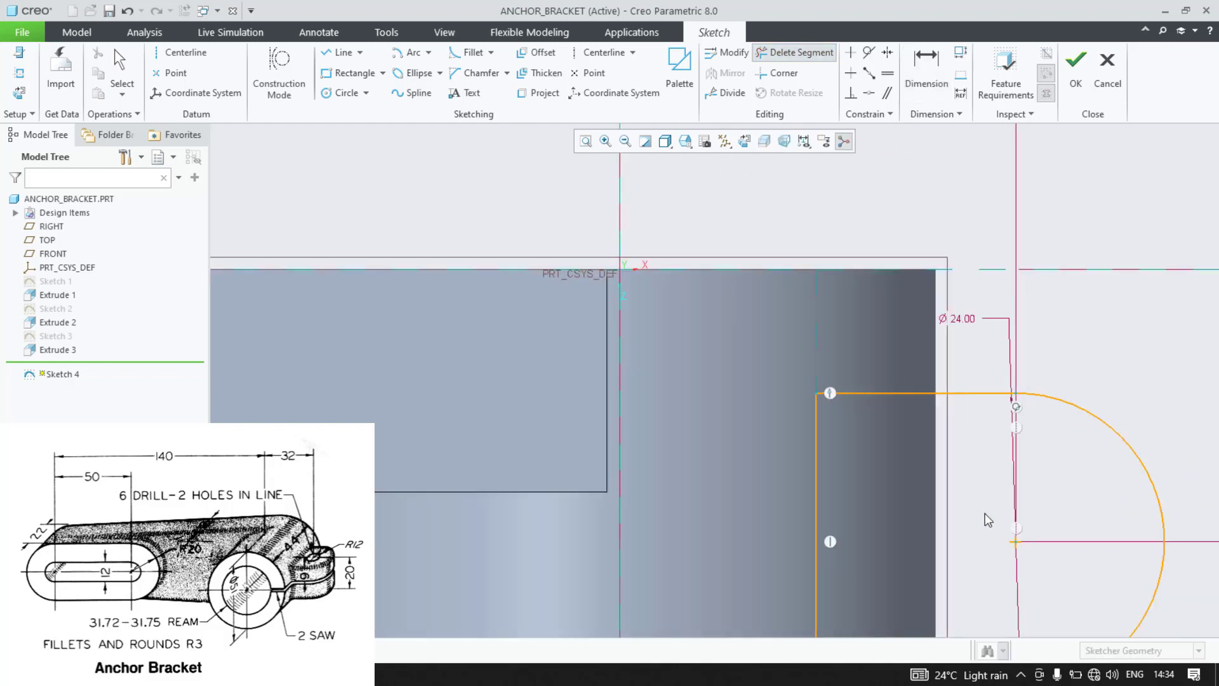
scroll(985, 513, up, 4)
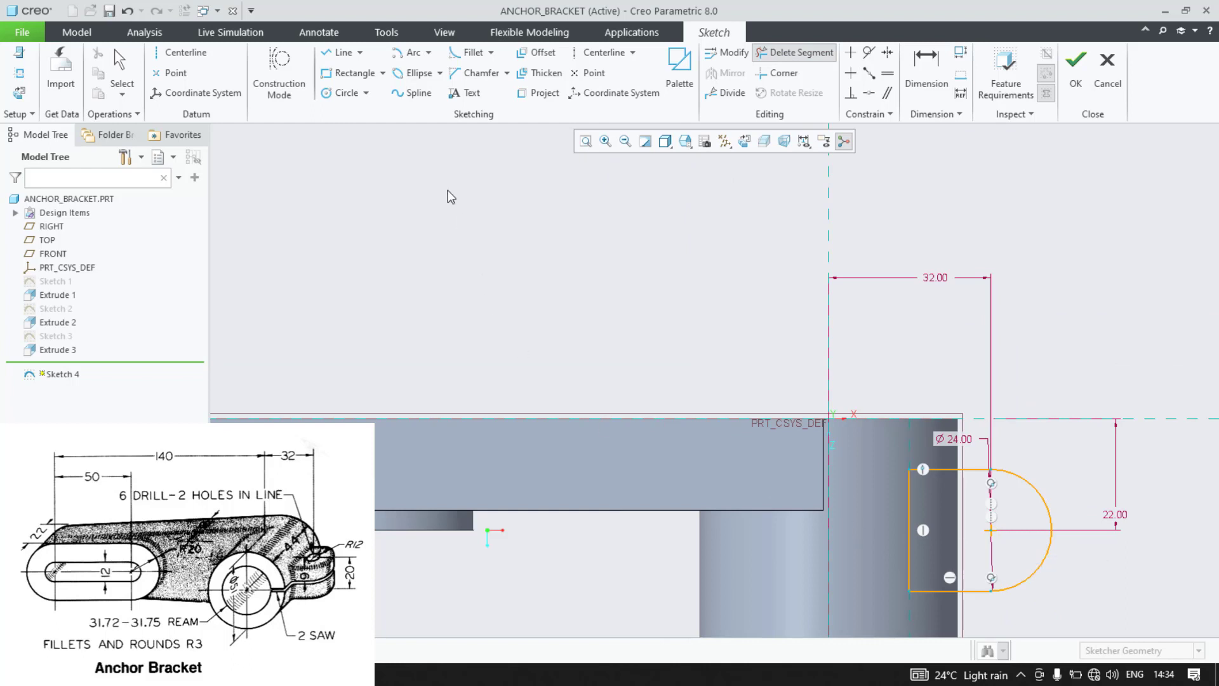
Step: Draw a circle concentric with the lug's rounded end and set its diameter to 6 mm
click(343, 92)
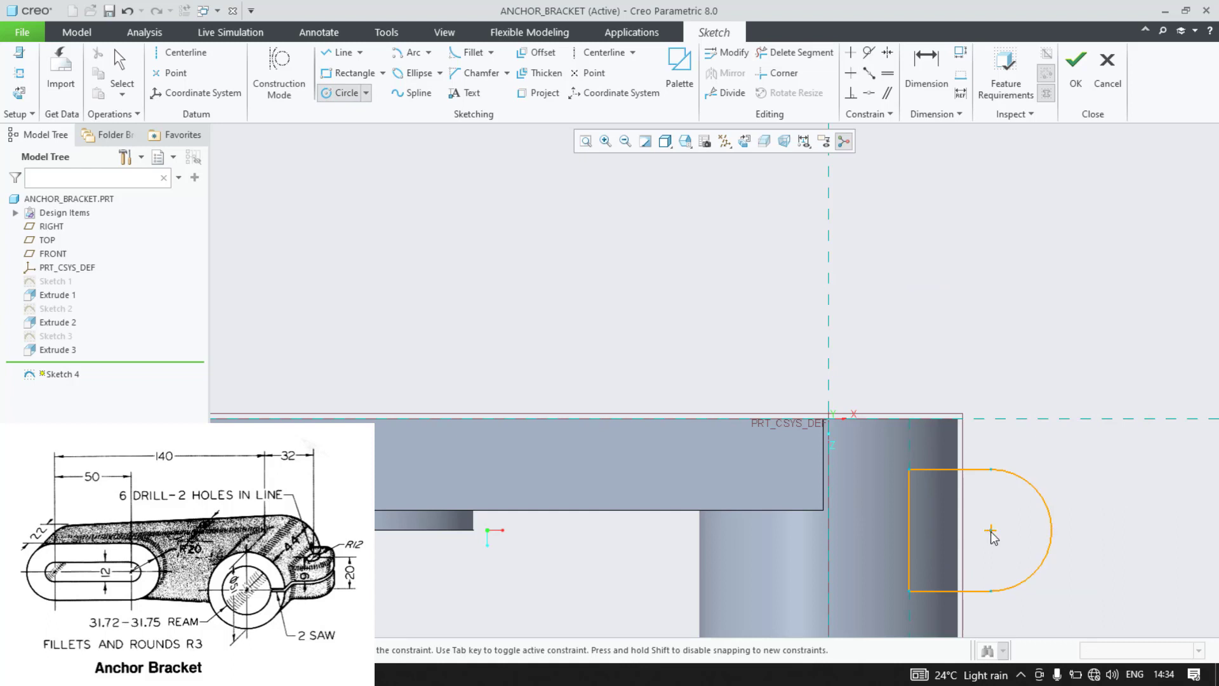
click(990, 531)
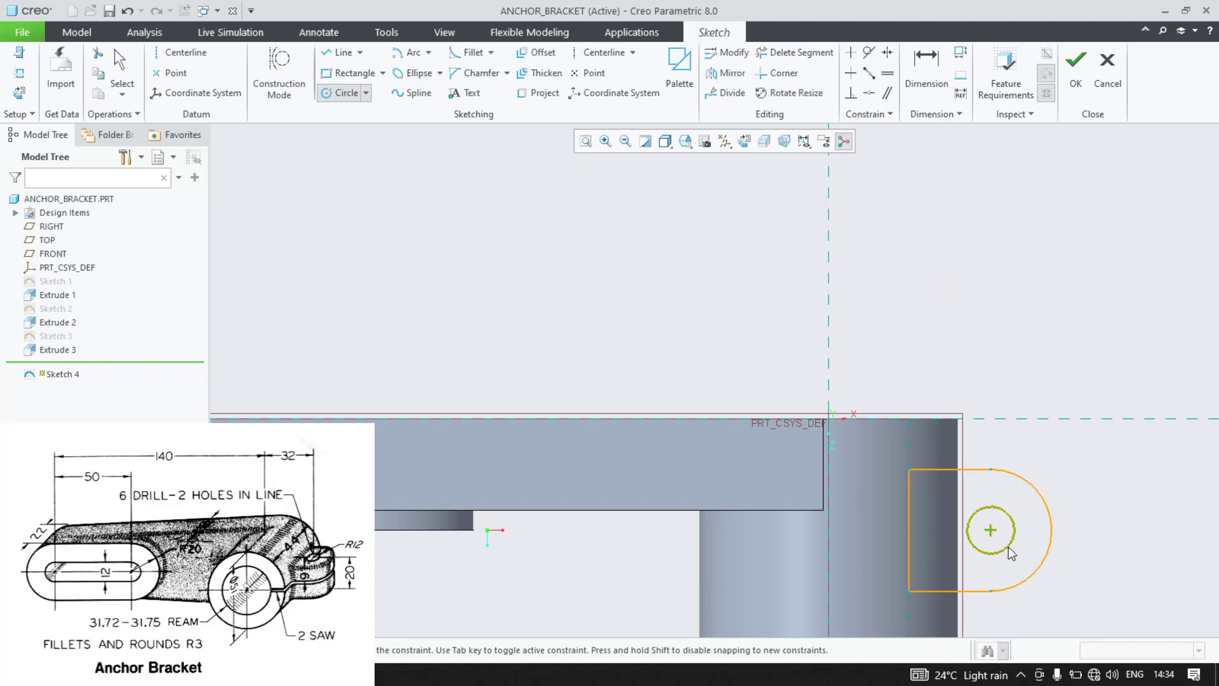
click(1011, 554)
middle_click(1026, 556)
double_click(929, 509)
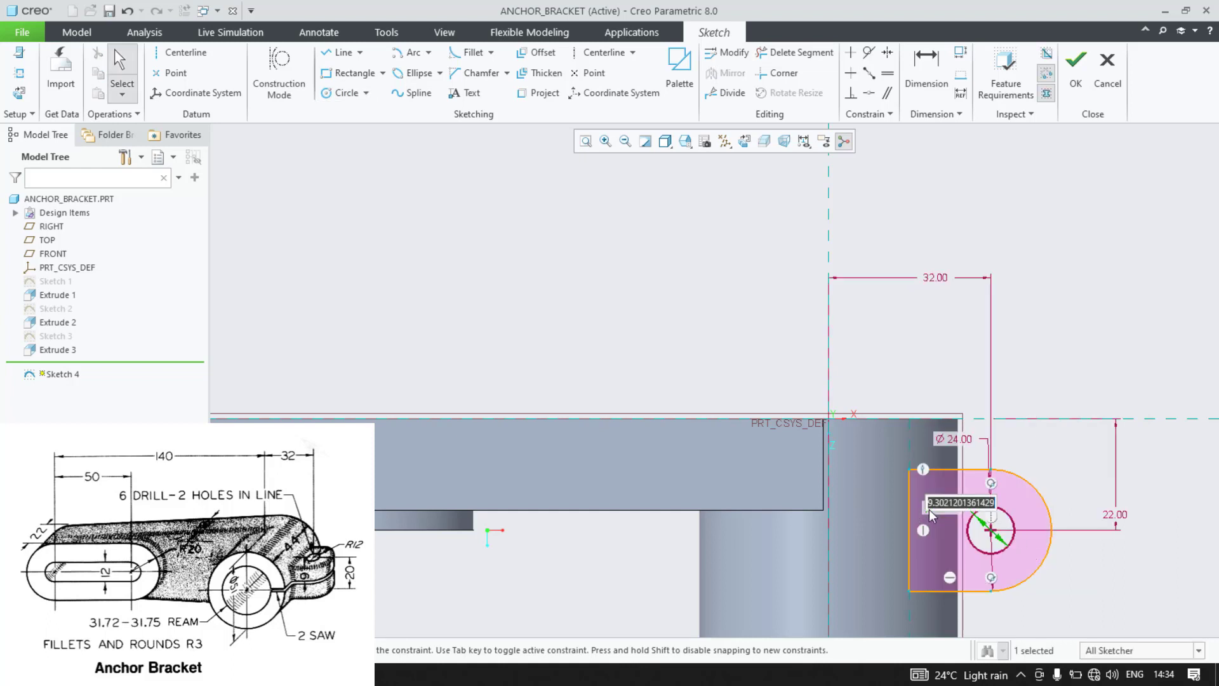
text(6)
key(Return)
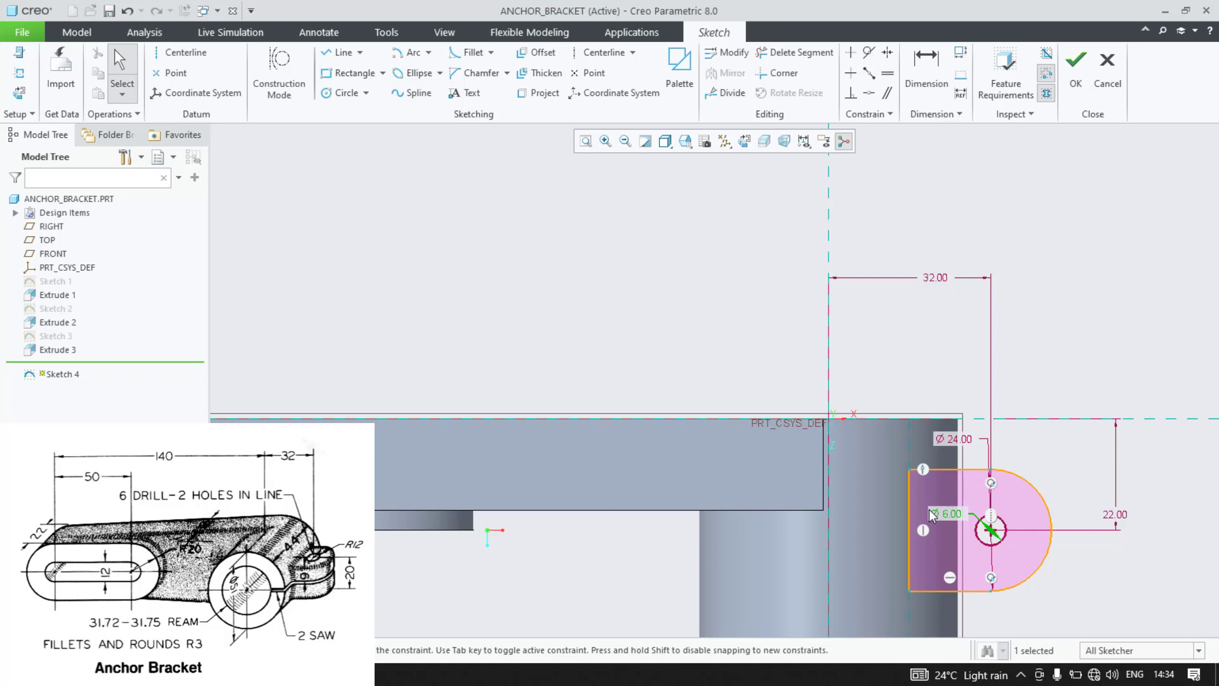
Step: Finish the lug sketch and extrude it as a solid symmetrically about the sketch plane to a total depth of 20 mm
mouse_move(928, 510)
middle_down()
mouse_move(876, 591)
mouse_move(834, 503)
middle_up()
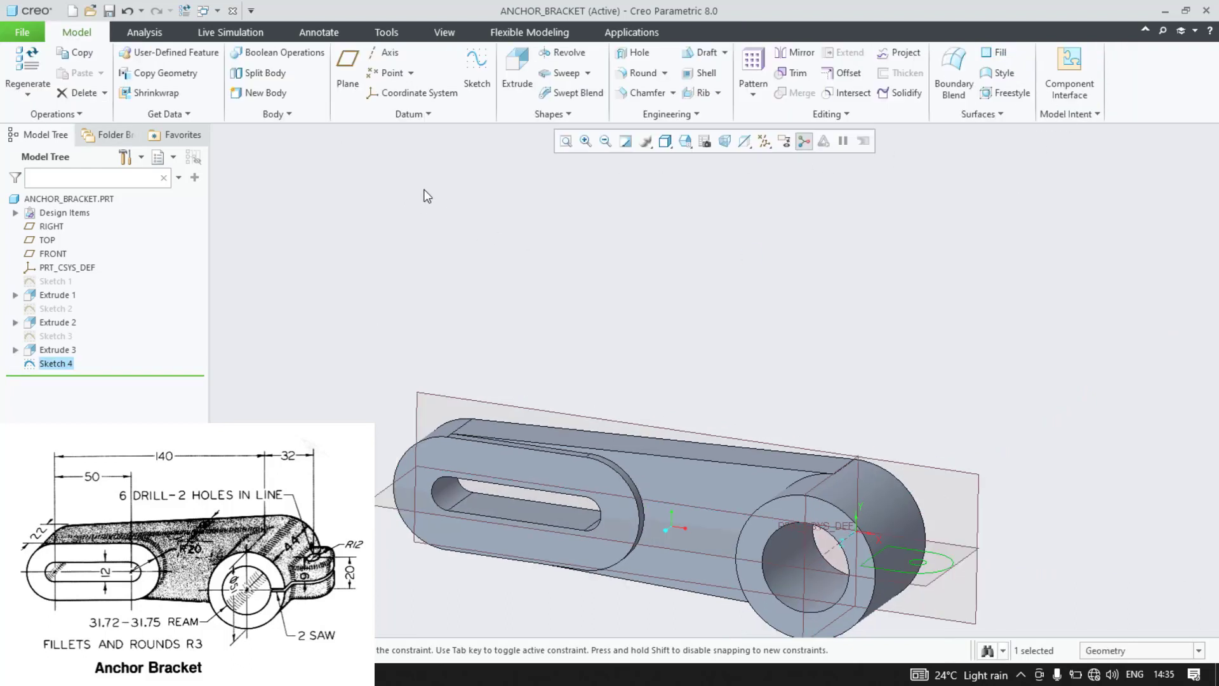
click(517, 67)
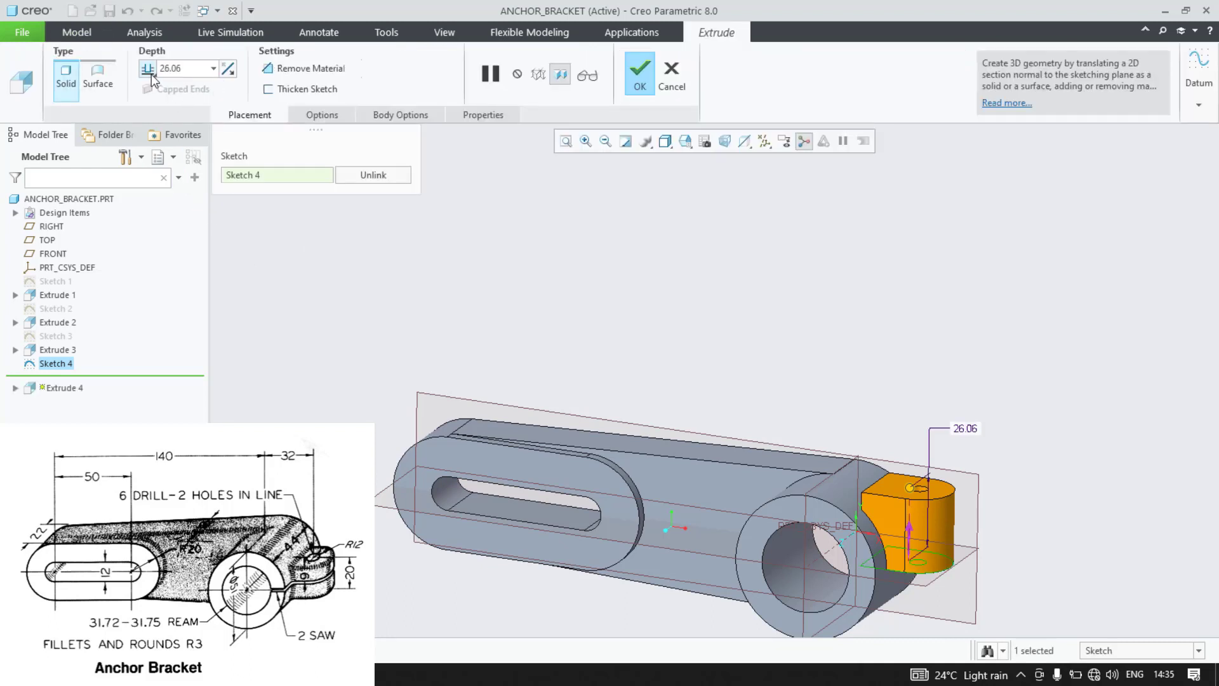
click(151, 74)
click(166, 105)
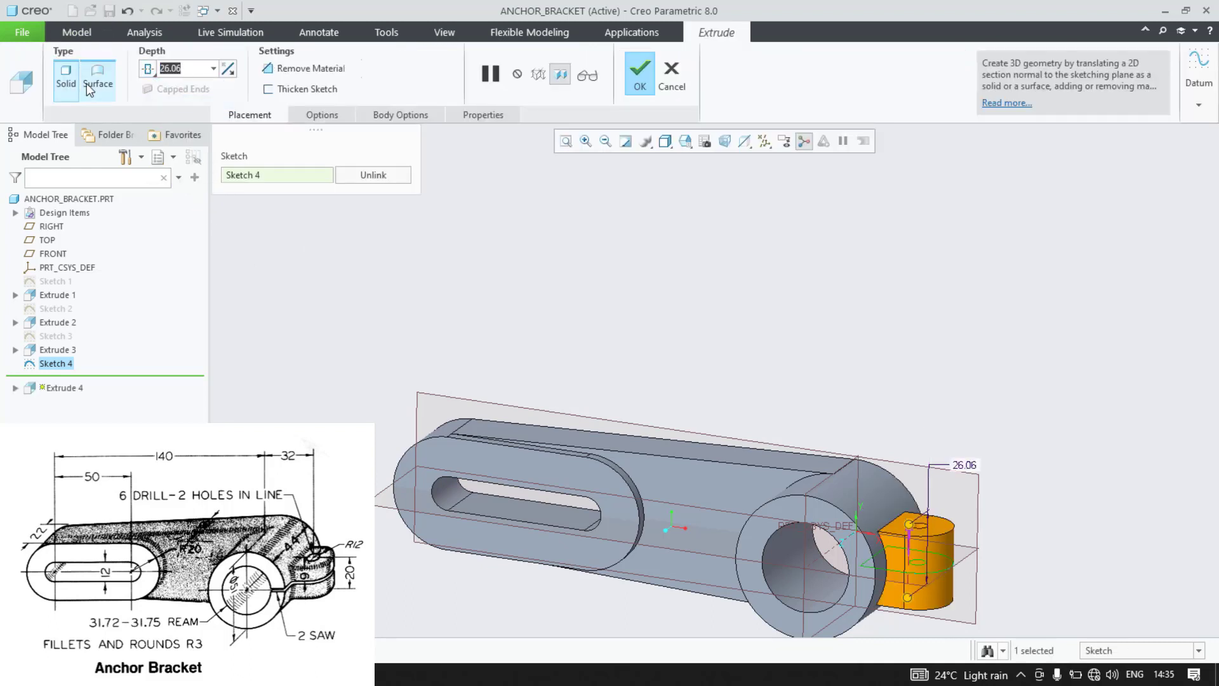
text(20)
key(Return)
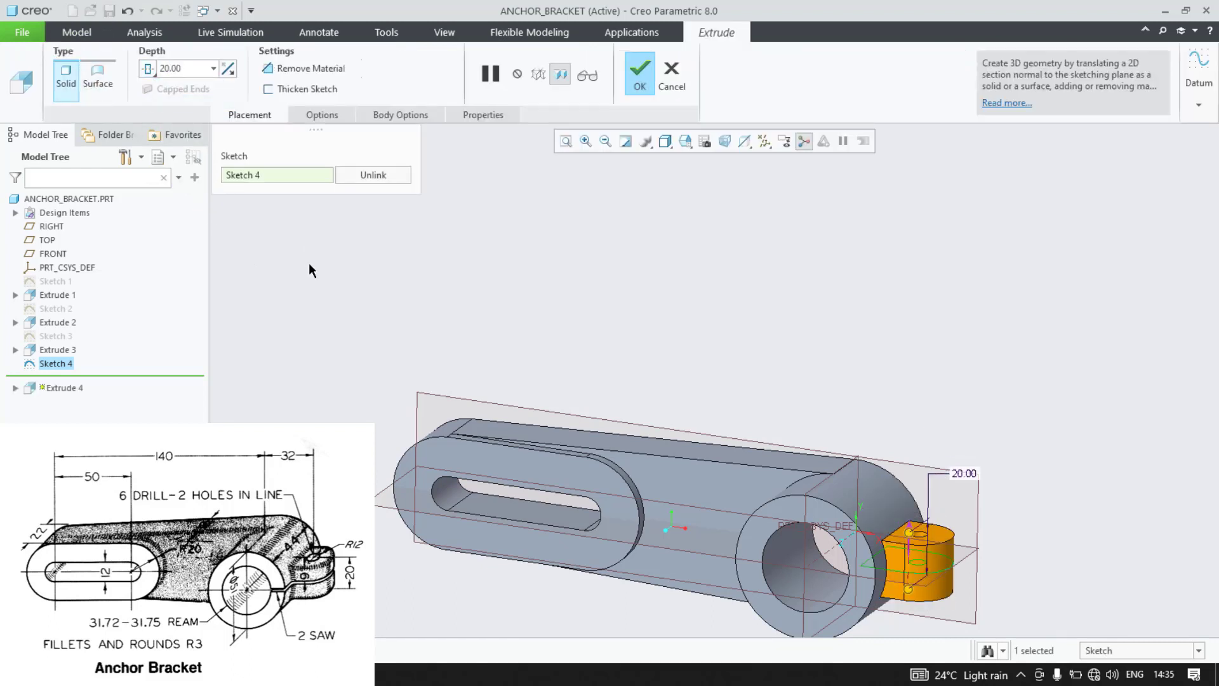
middle_click(354, 243)
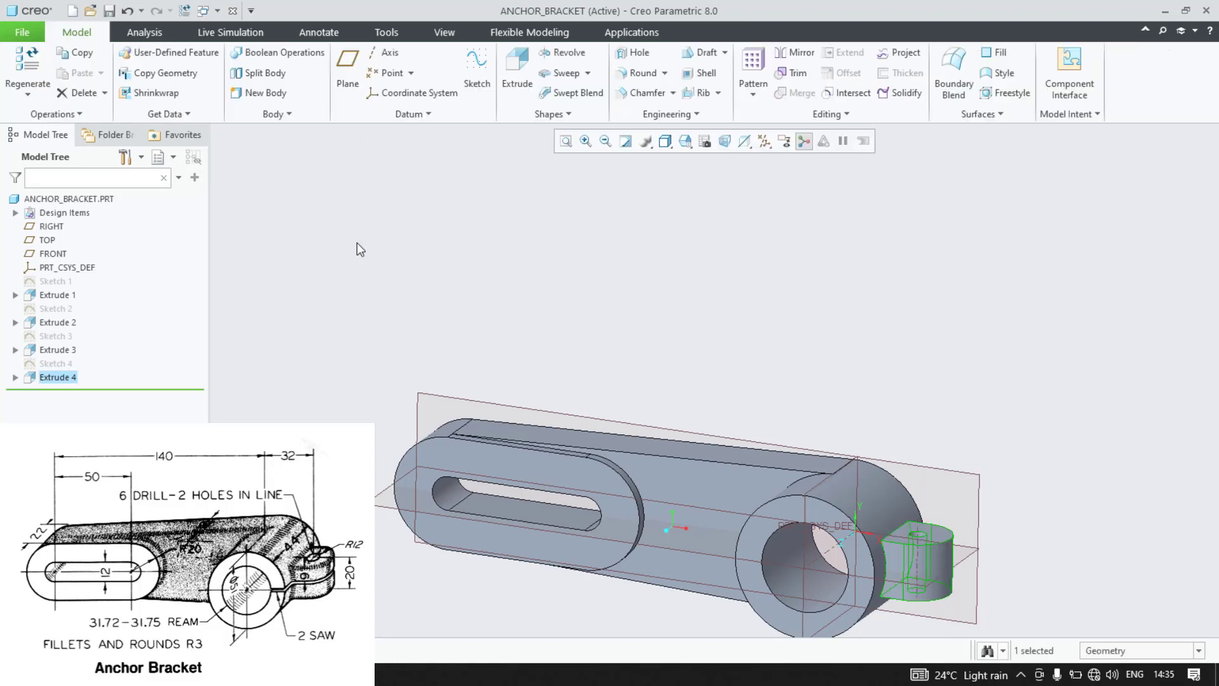
Step: Sketch on the boss's front ring face a centre rectangle about 54 by 8 mm, centred on the lug hole's axis and reaching into the bore
middle_drag(586, 303, 665, 359)
middle_drag(792, 508, 803, 473)
click(818, 469)
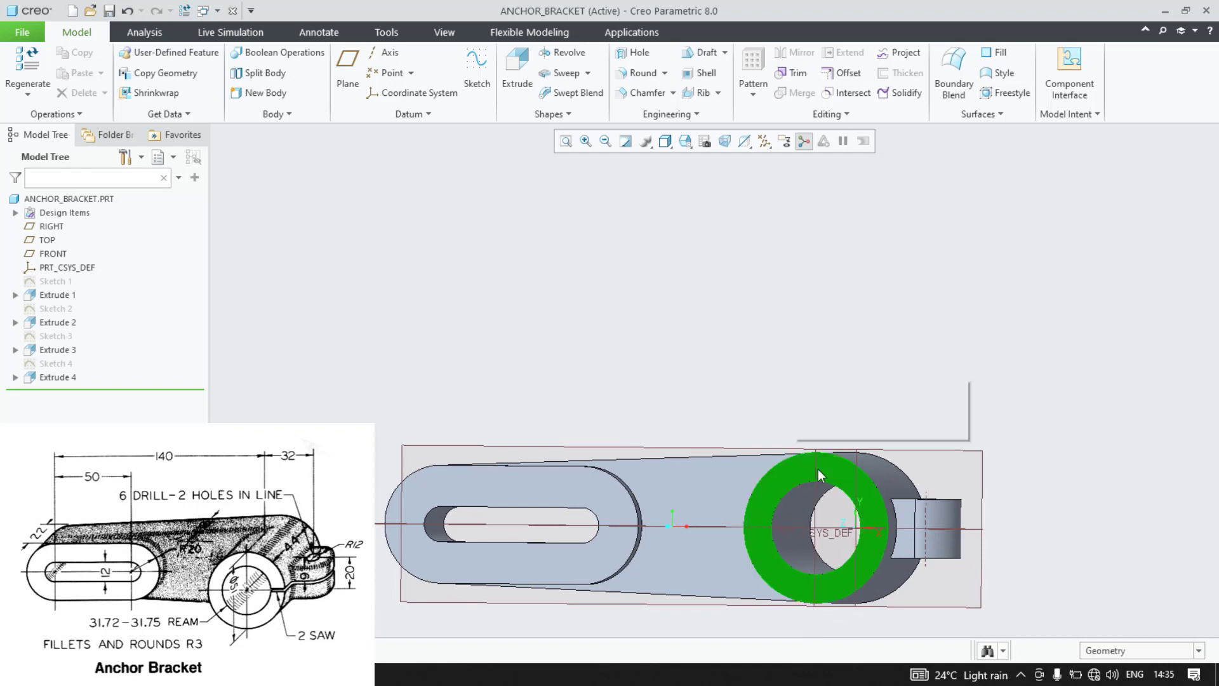
click(874, 408)
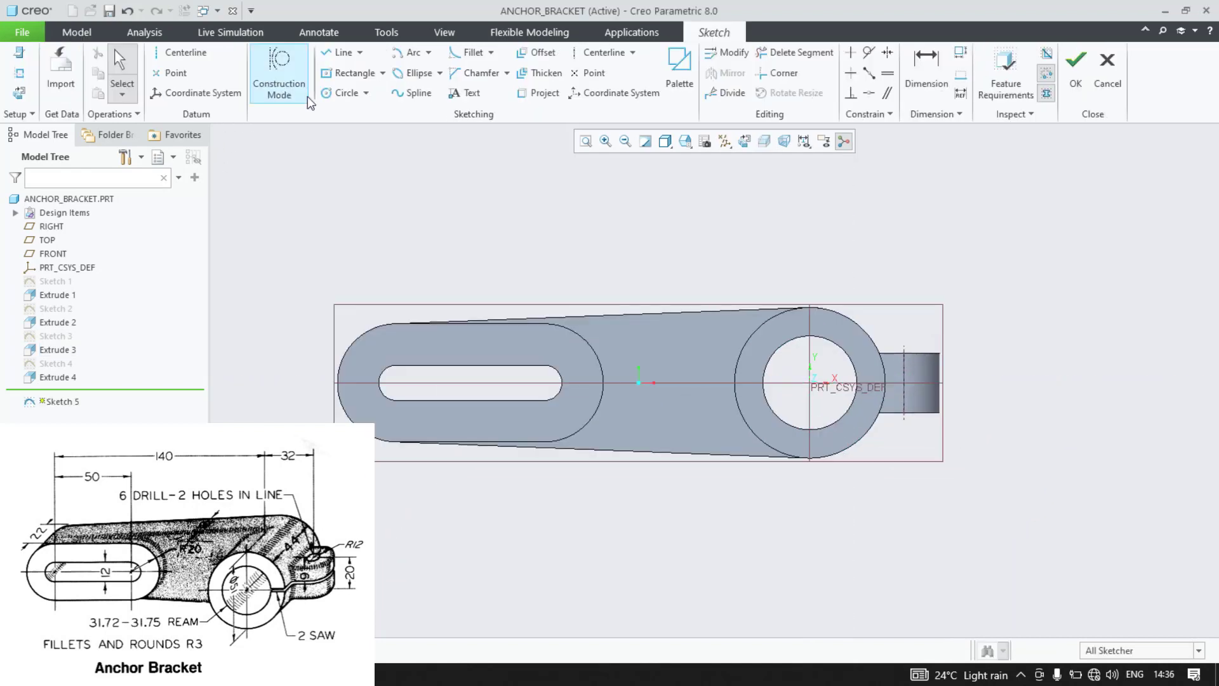
click(350, 73)
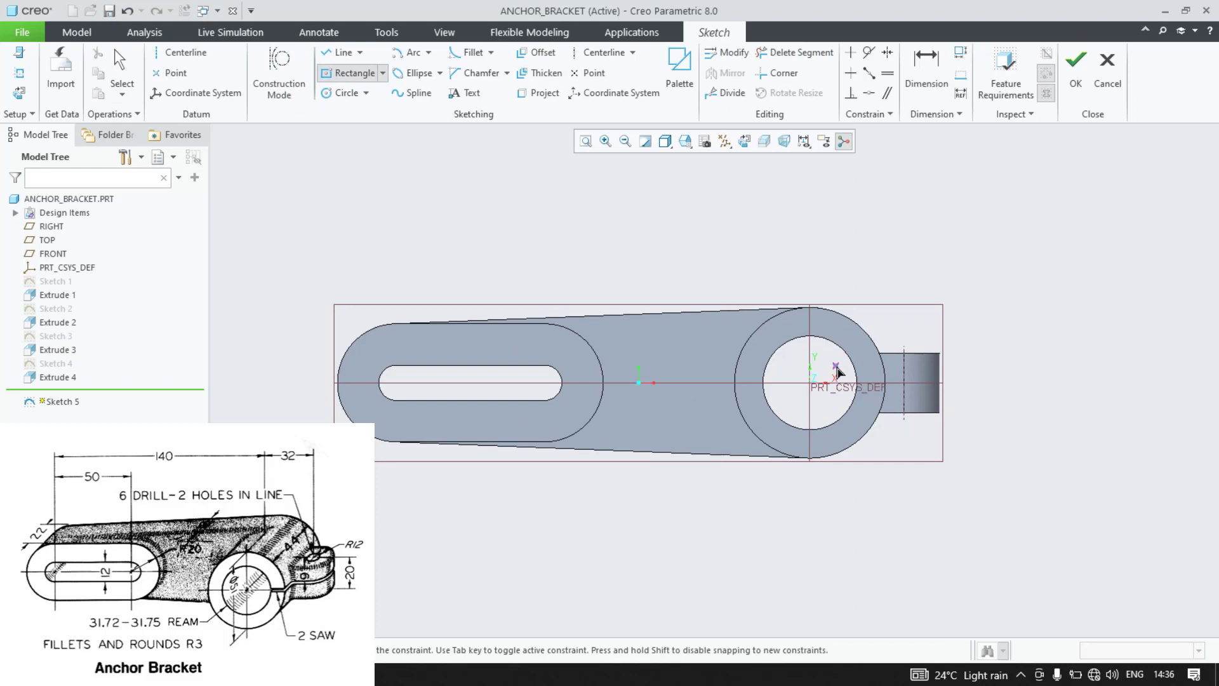
click(905, 383)
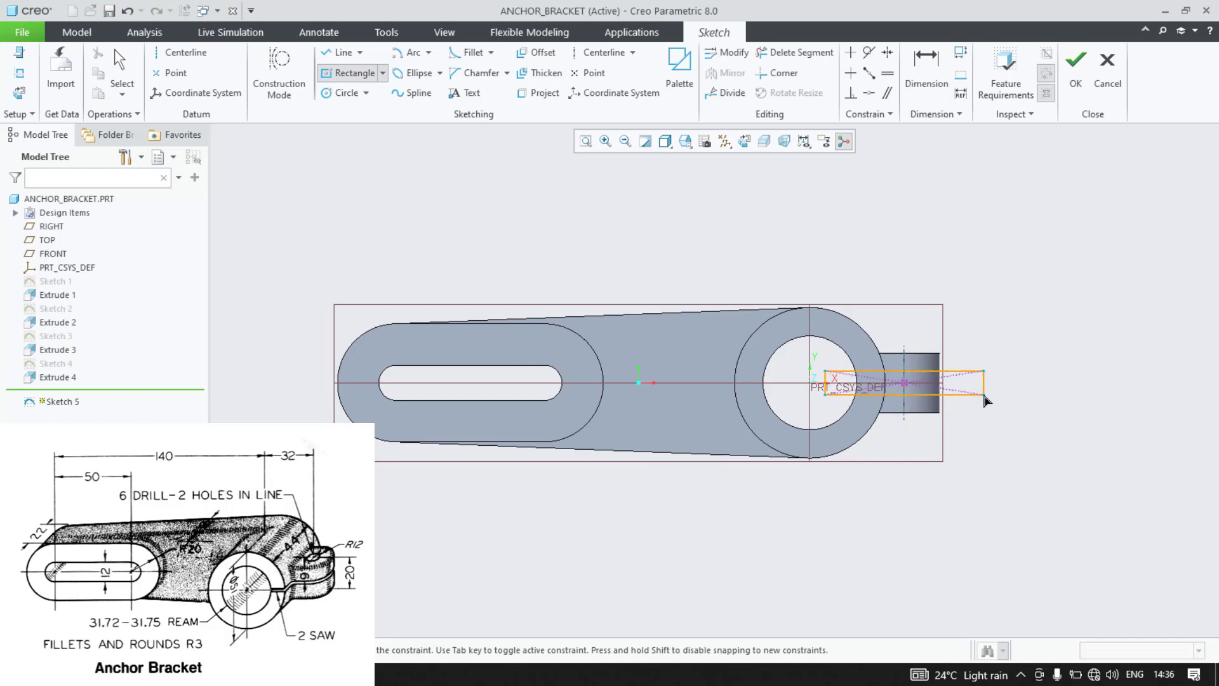
click(984, 395)
Step: Set the rectangle's height to 2 mm and finish the saw-cut sketch
click(926, 93)
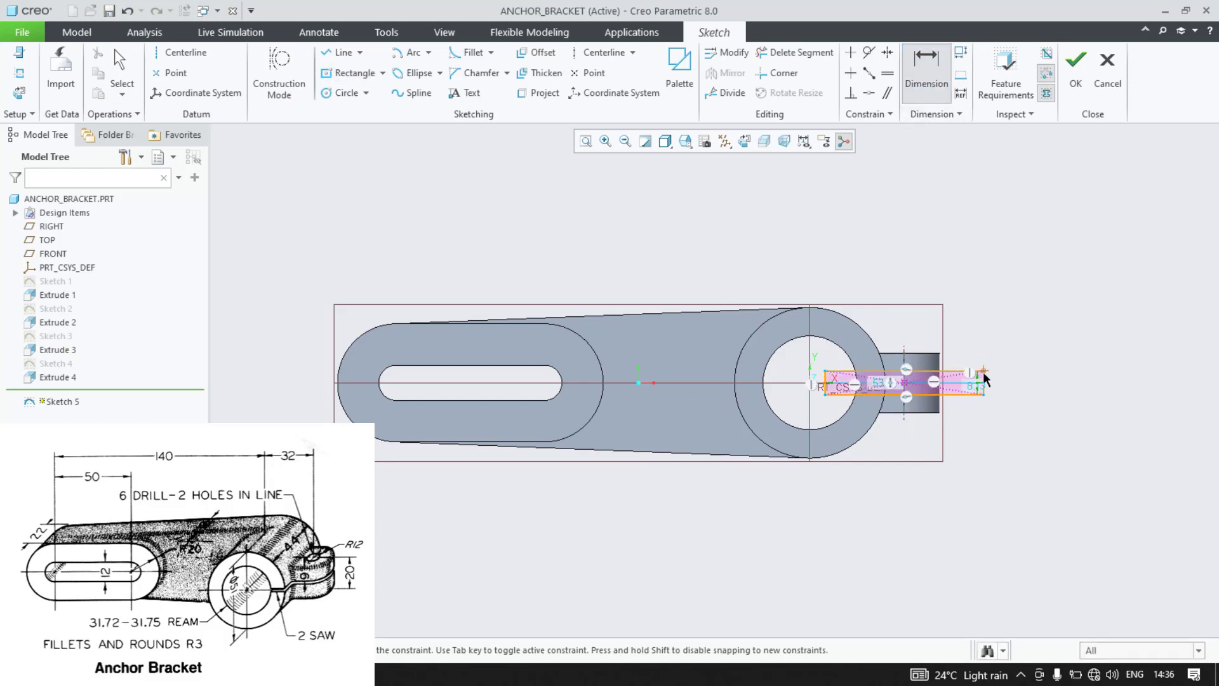
middle_click(1051, 381)
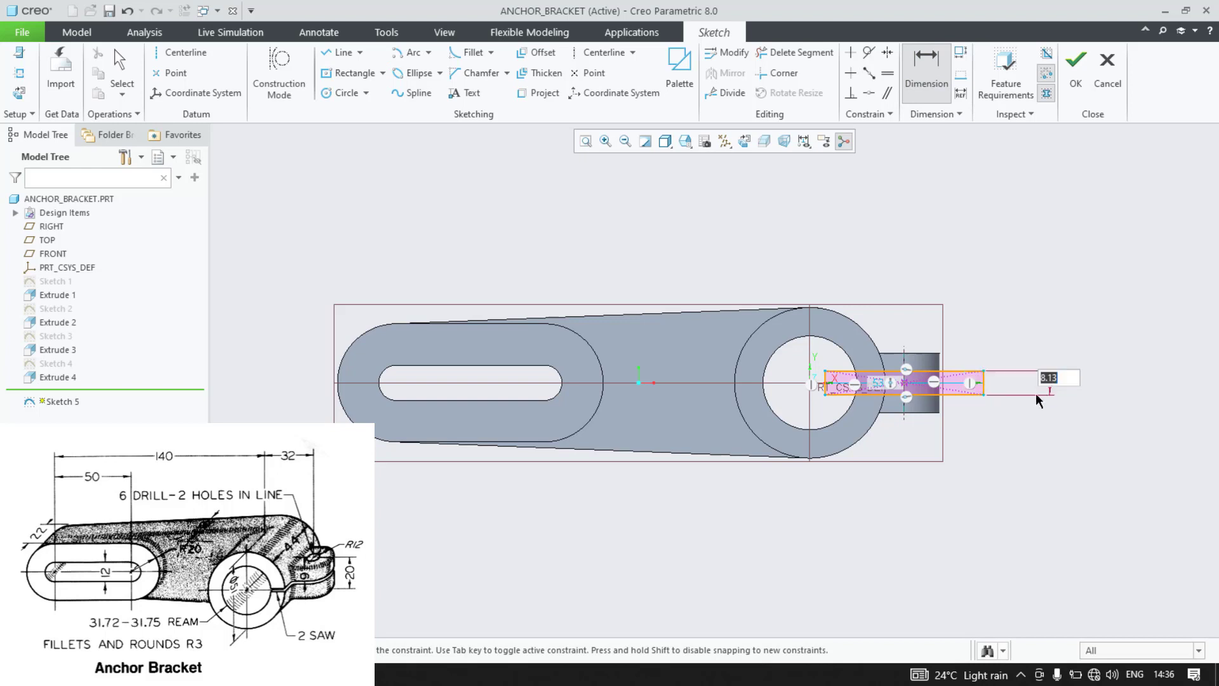
text(2)
key(Return)
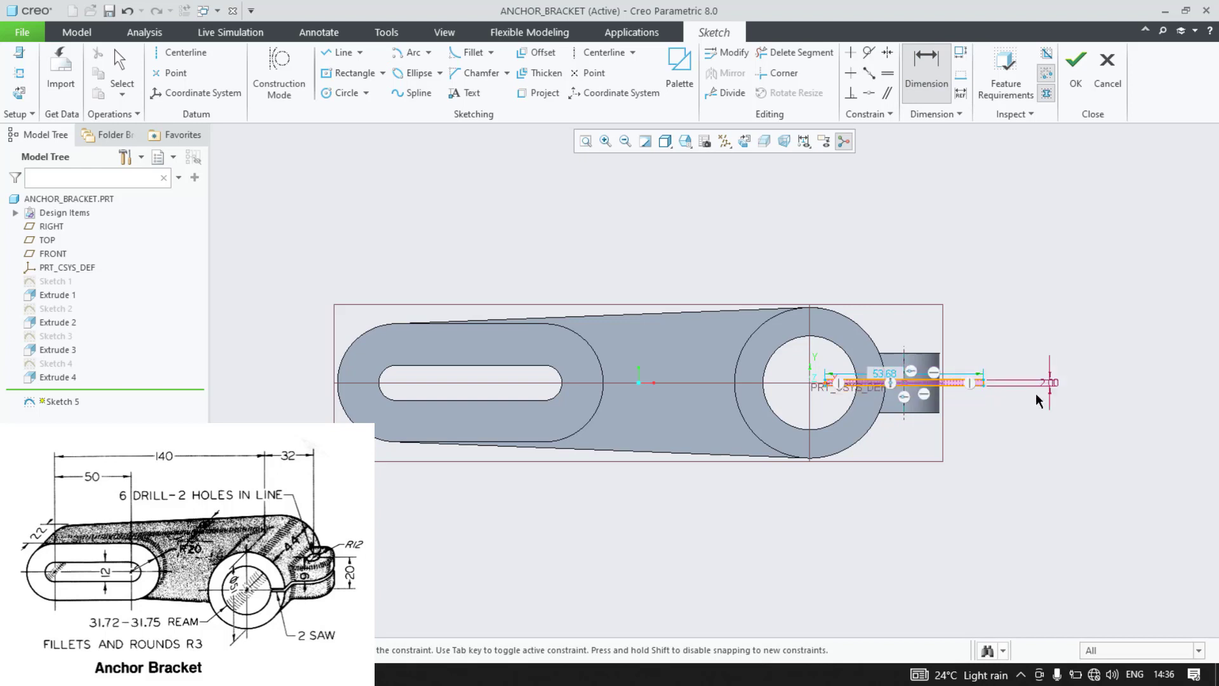
middle_click(1034, 395)
middle_drag(935, 428, 879, 462)
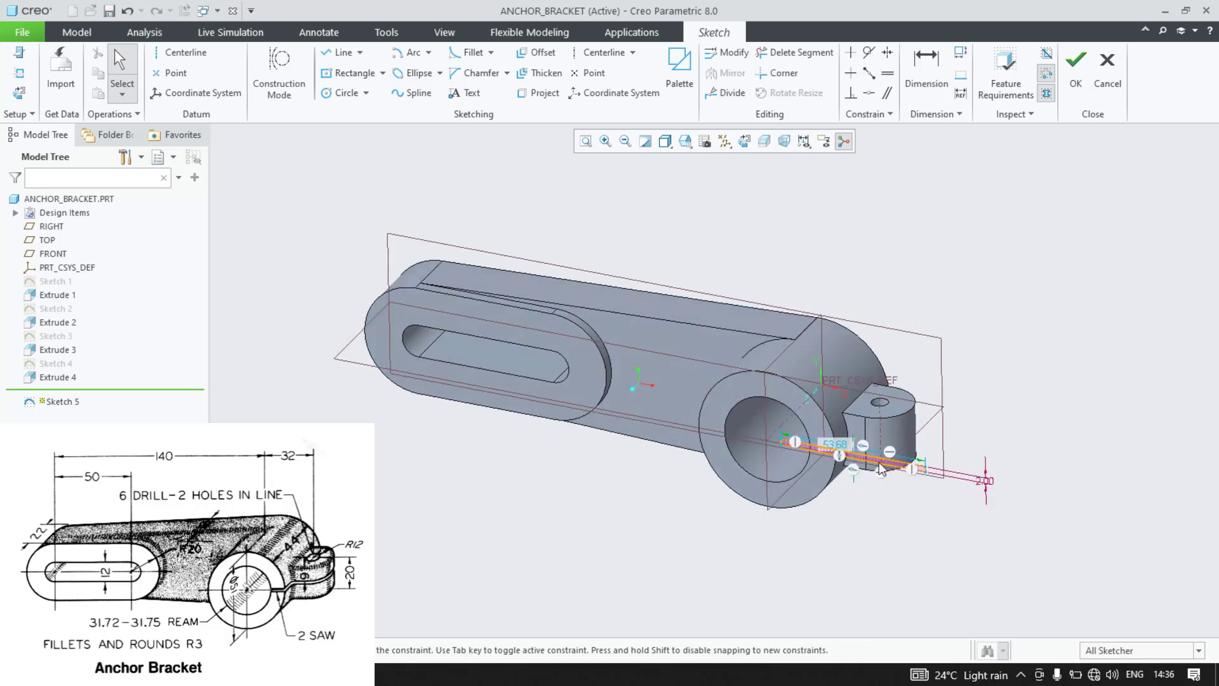
middle_drag(654, 456, 650, 447)
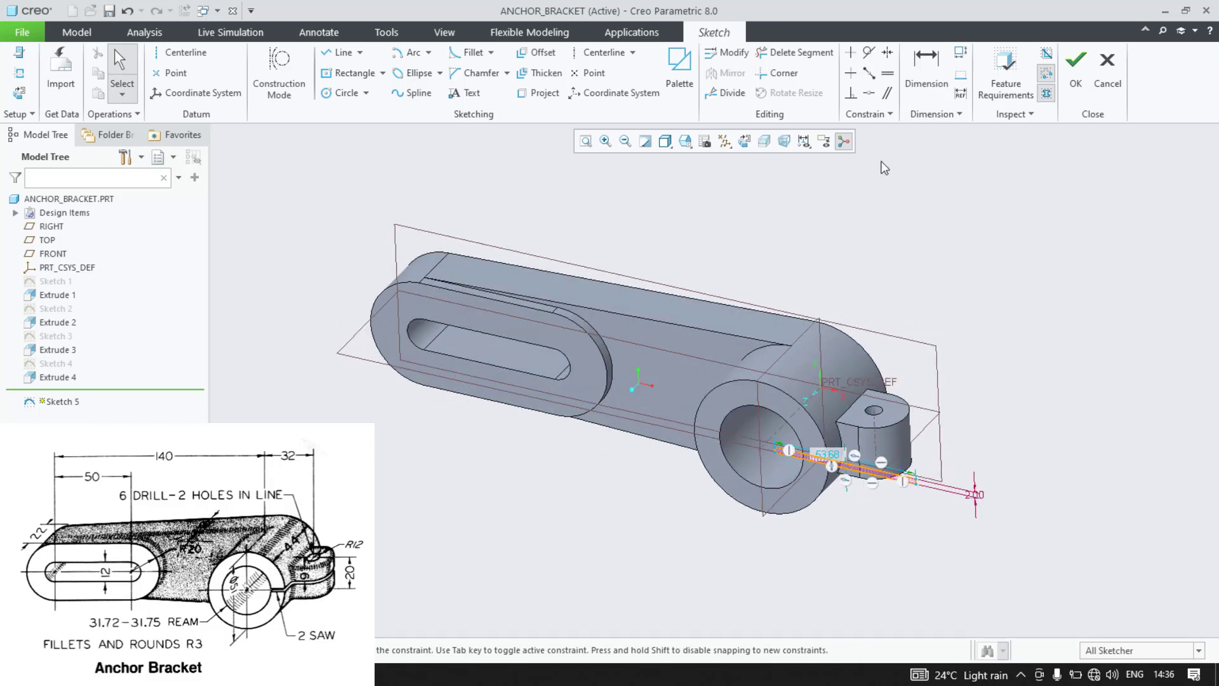
click(1073, 64)
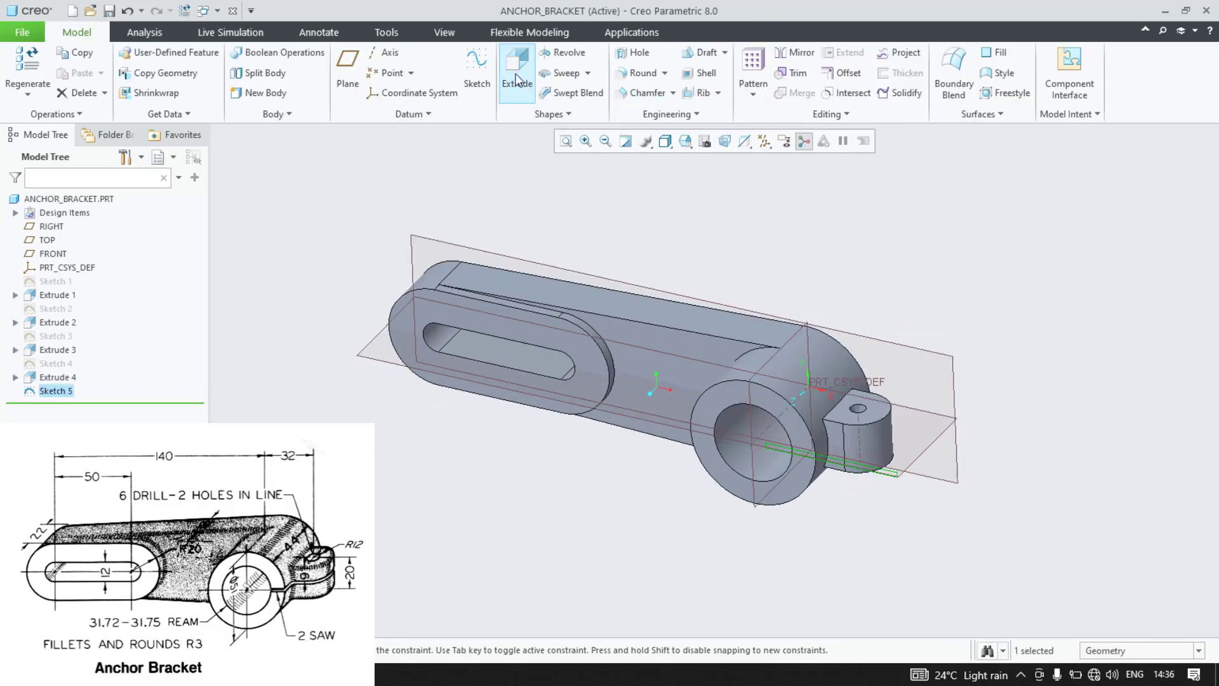
Step: Extrude the slot sketch as a material-removing cut, flipped into the part and through all, to split the boss wall and lug
click(517, 68)
click(288, 68)
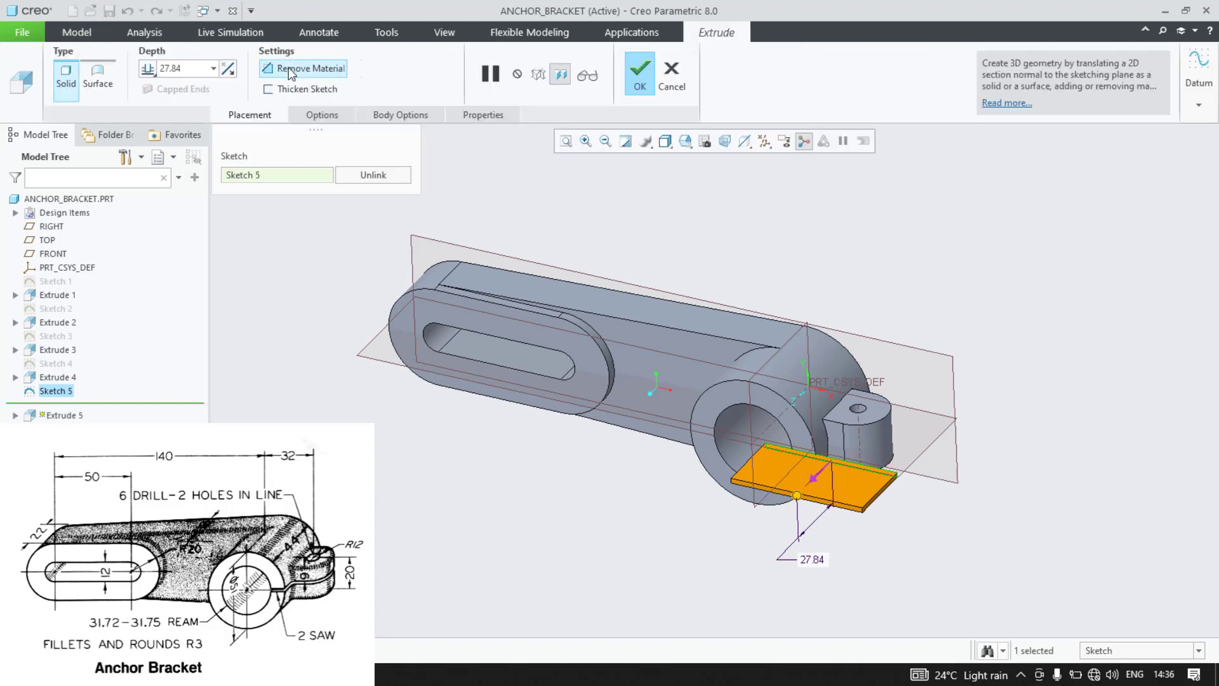
click(228, 68)
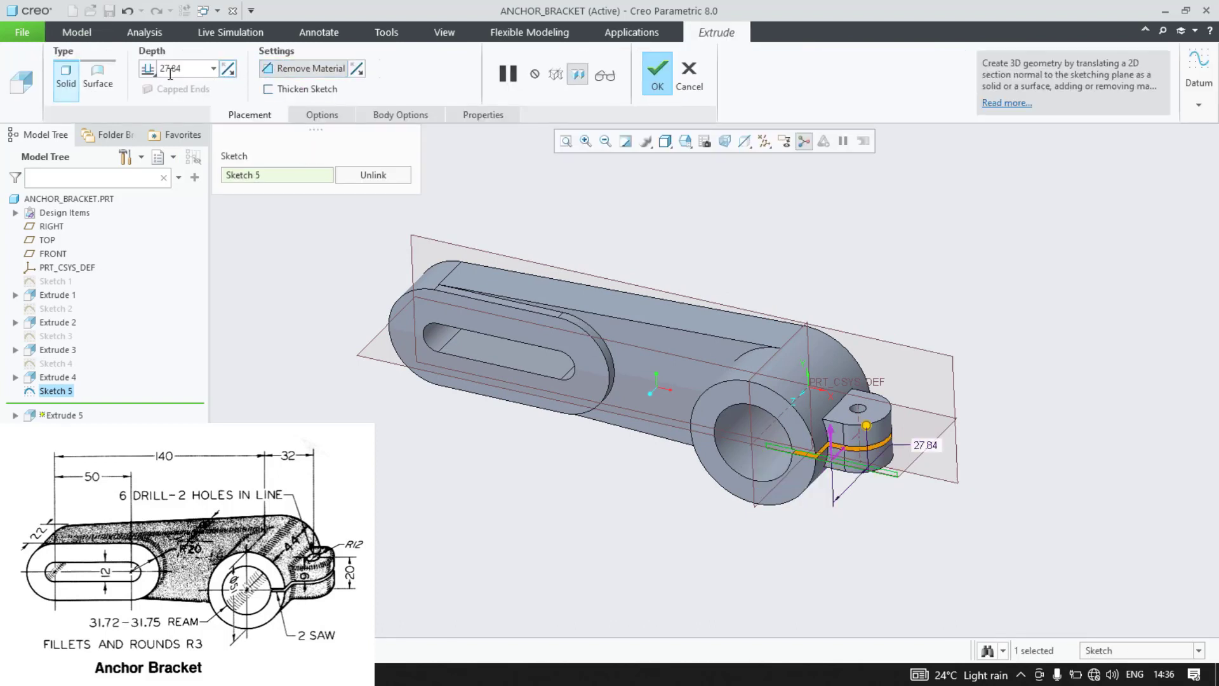
click(148, 69)
click(184, 136)
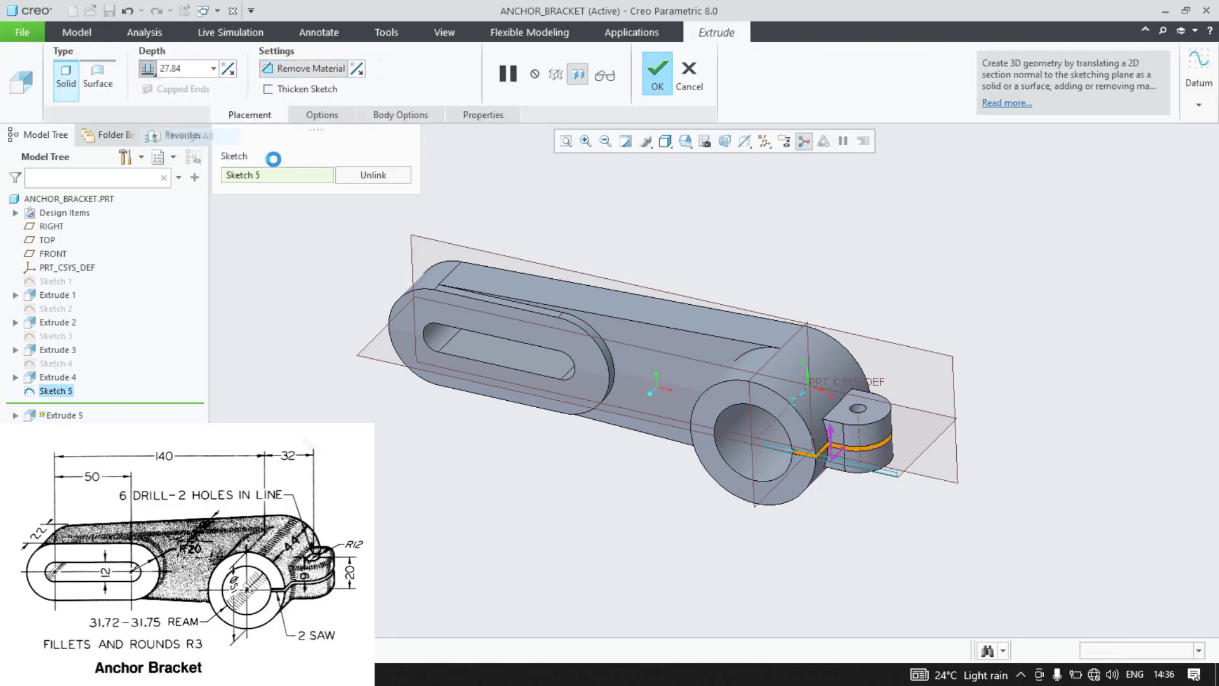
click(657, 84)
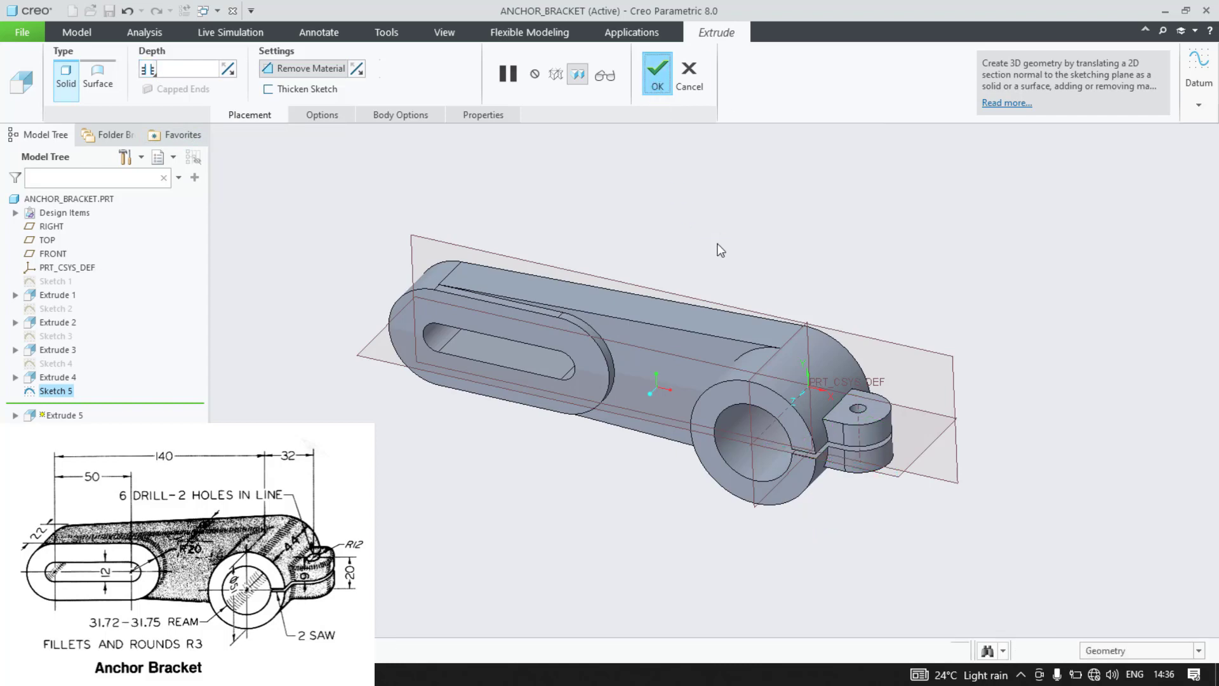
mouse_move(517, 221)
middle_down()
mouse_move(531, 250)
mouse_move(528, 199)
mouse_move(533, 218)
mouse_move(515, 224)
middle_up()
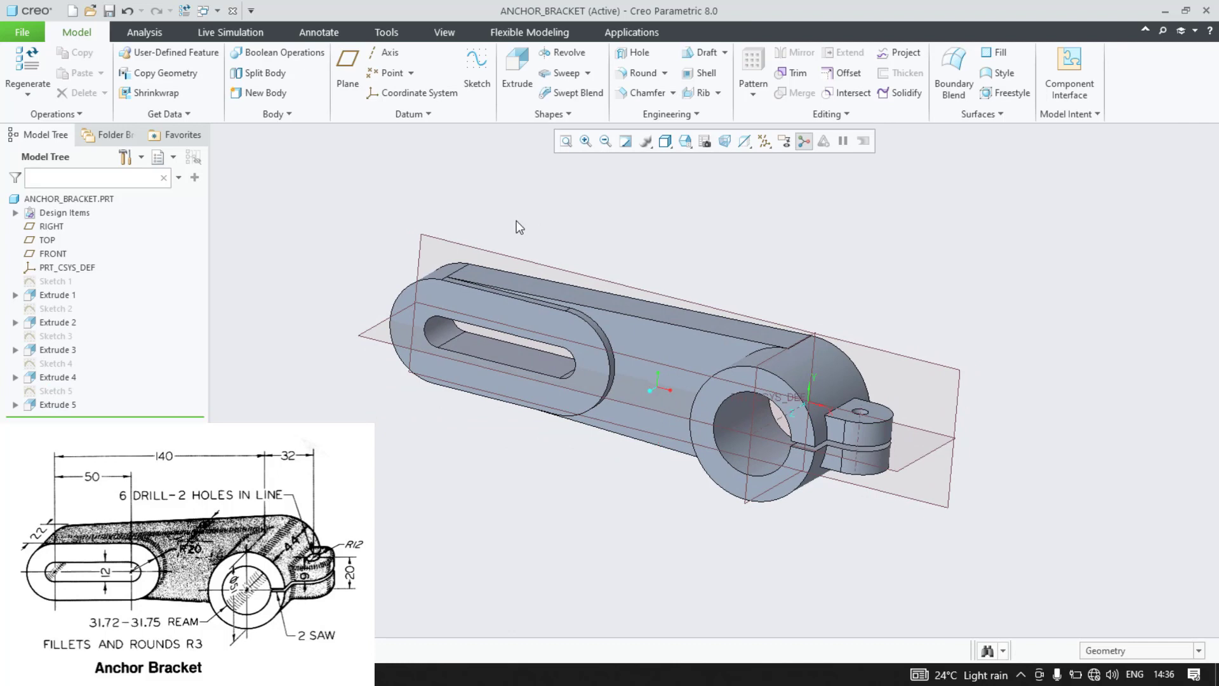
Step: Round to 3 mm the lug's upper and lower outer edges, the arm's two long front edges, and the pad and boss junctions
click(640, 73)
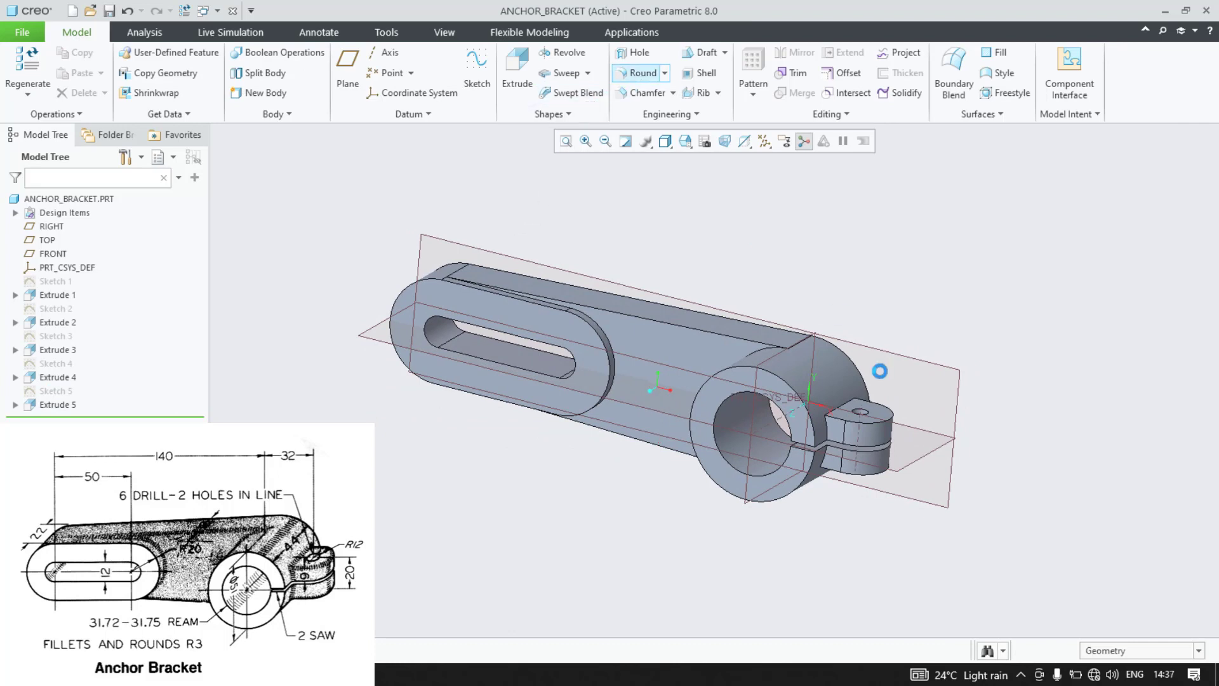
click(889, 419)
click(889, 466)
click(715, 348)
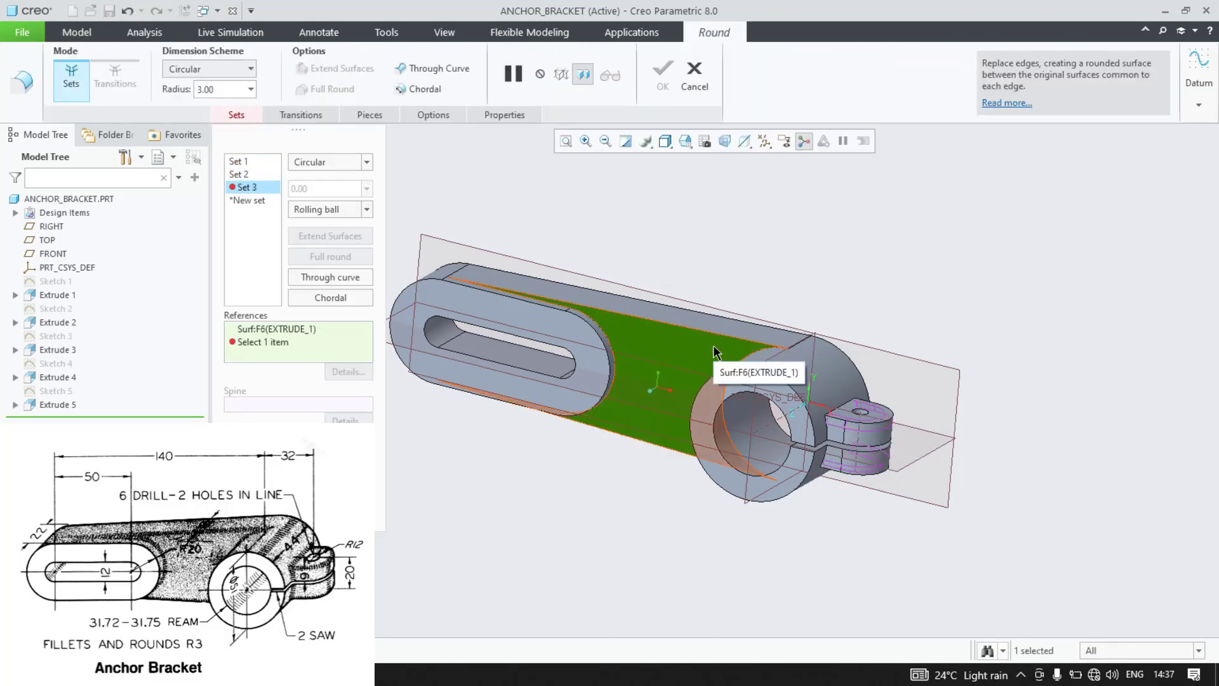
click(707, 332)
click(613, 350)
middle_drag(625, 382, 689, 375)
click(712, 381)
click(660, 450)
scroll(669, 559, up, 2)
middle_drag(669, 560, 605, 555)
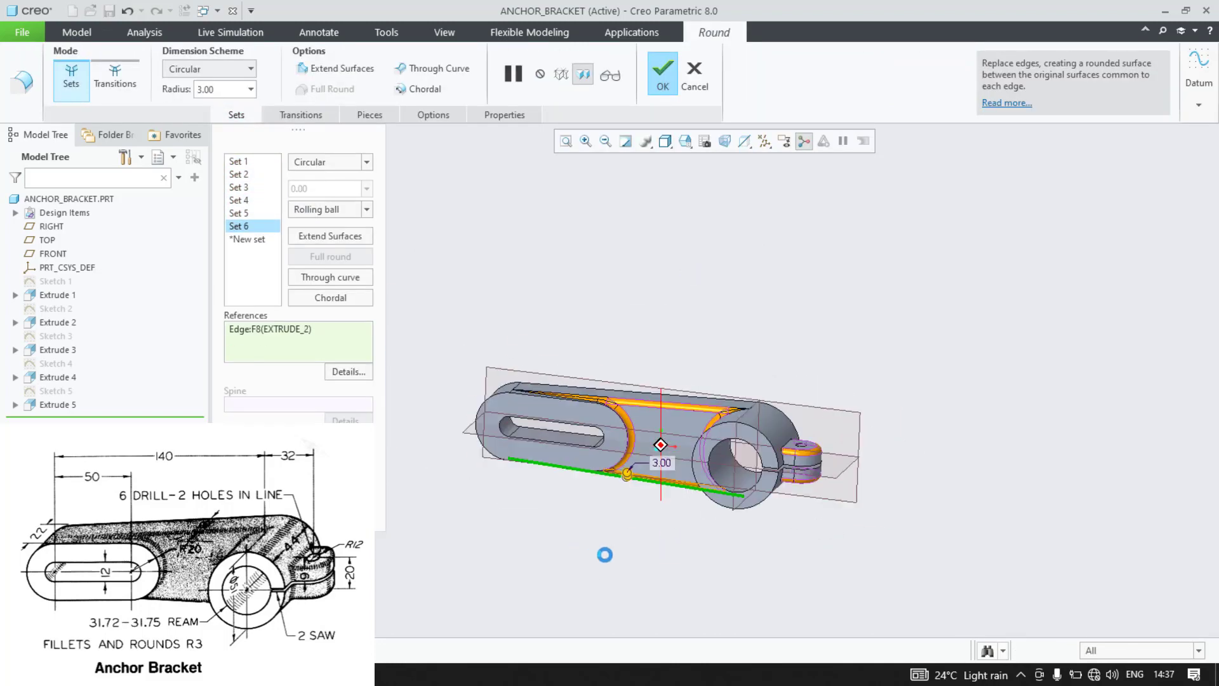
click(664, 77)
Step: Redefine the existing round to include the edges where the clamp lug meets the boss, keeping the 3 mm radius
scroll(610, 513, down, 3)
click(56, 419)
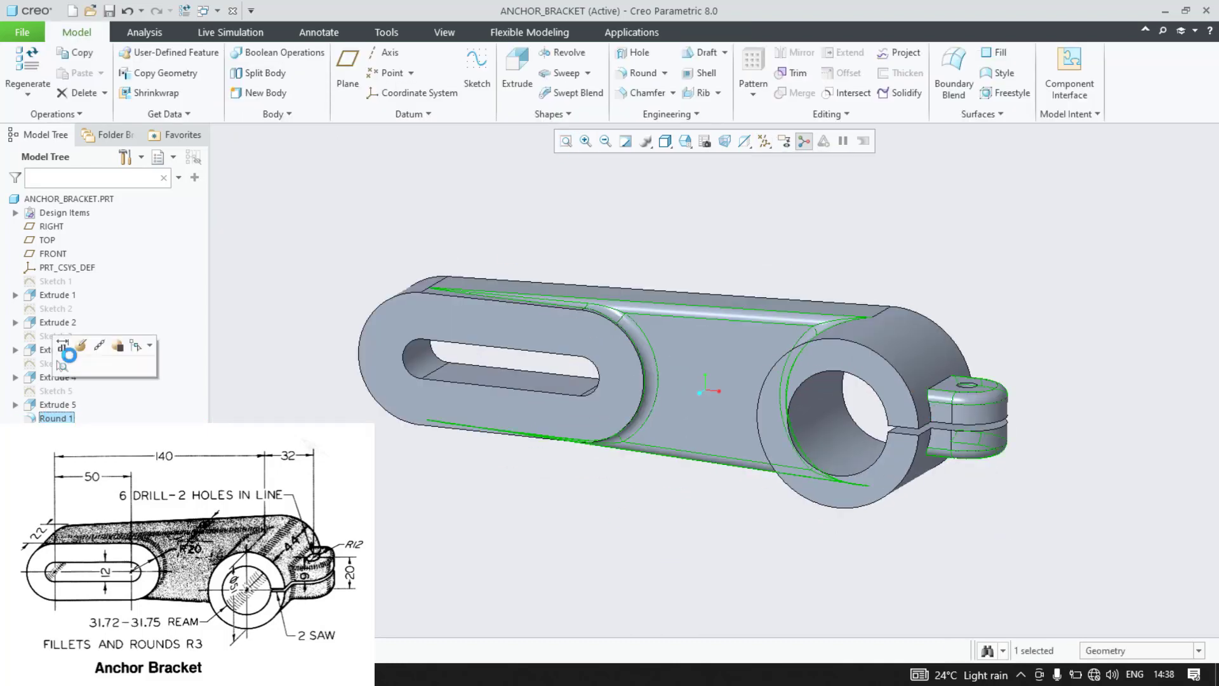
click(80, 346)
click(928, 408)
click(941, 379)
click(929, 442)
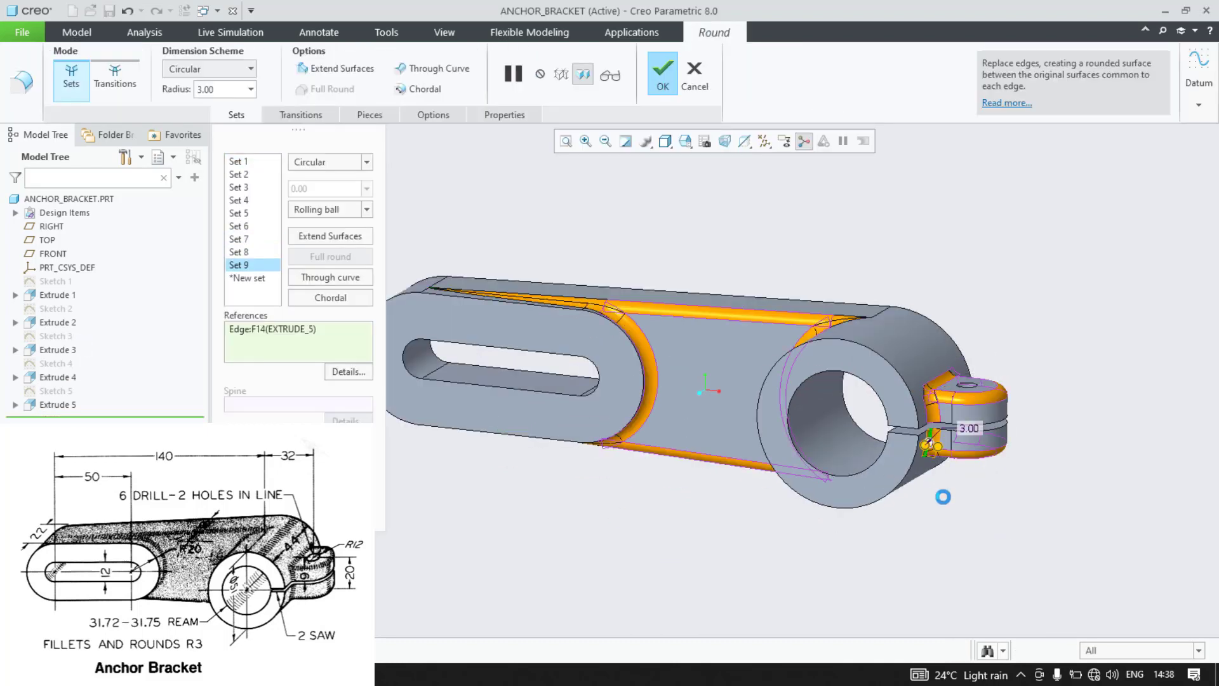
middle_drag(943, 497, 497, 469)
click(497, 470)
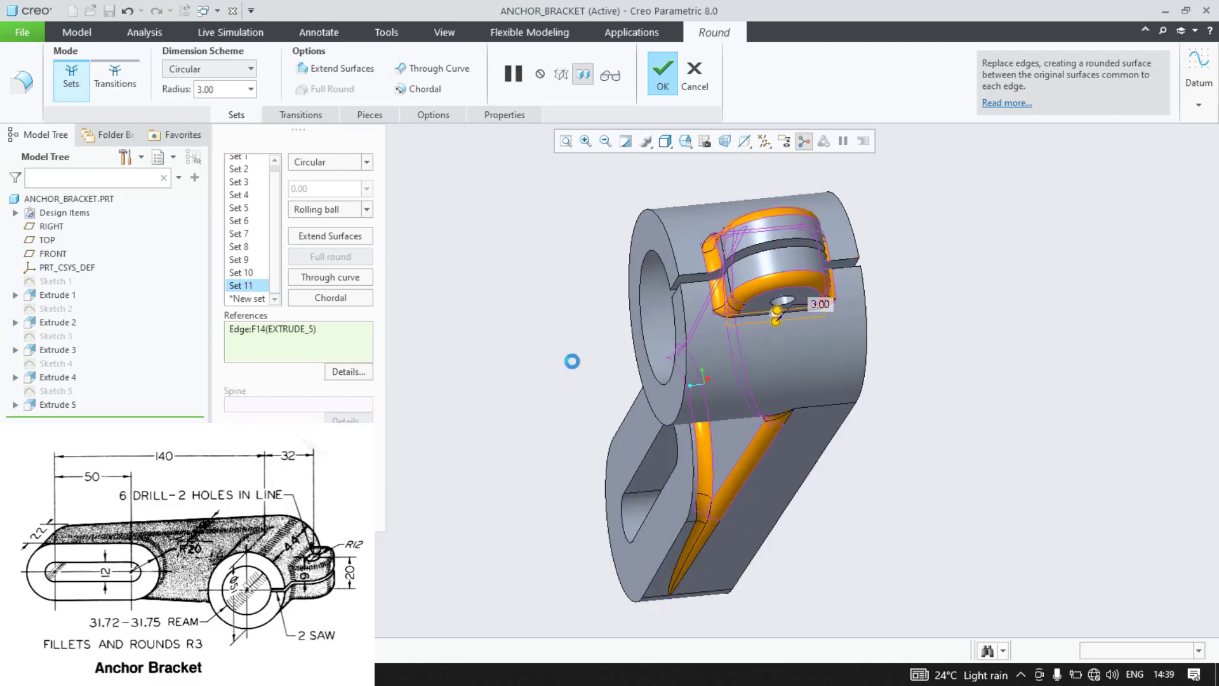
click(663, 75)
click(536, 348)
key(ctrl+d)
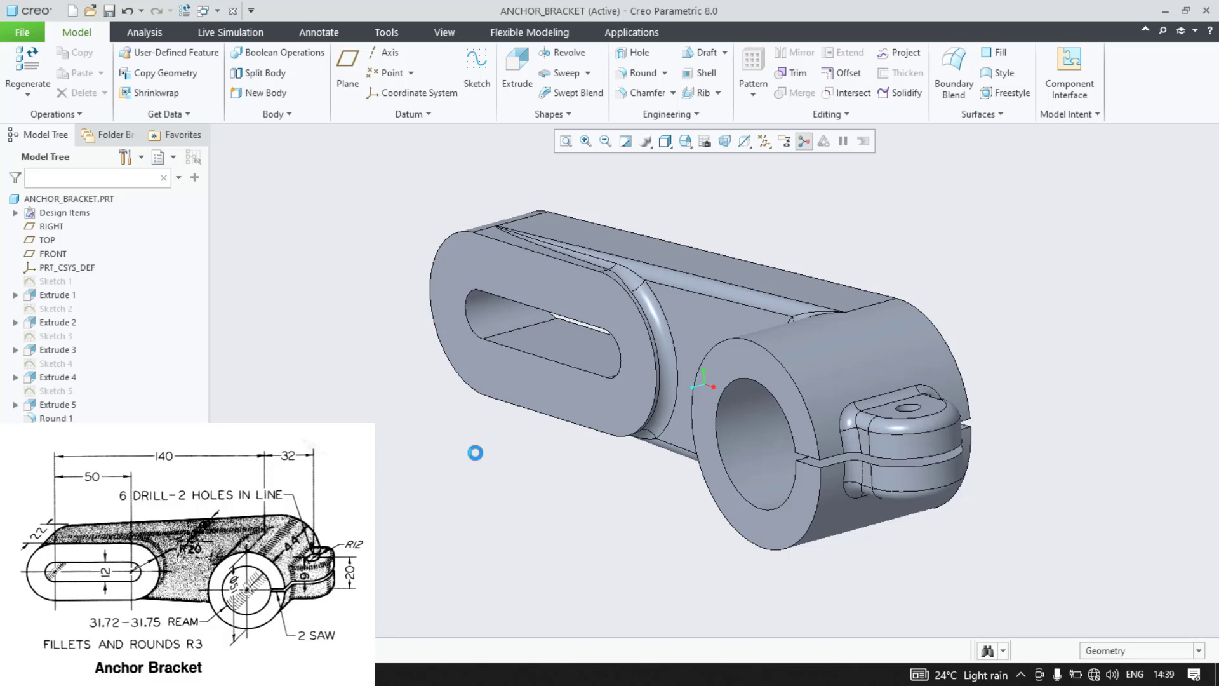
Step: Save ANCHOR_BRACKET.PRT in the Creo Tutorial Files folder and close the part
middle_drag(481, 450, 495, 450)
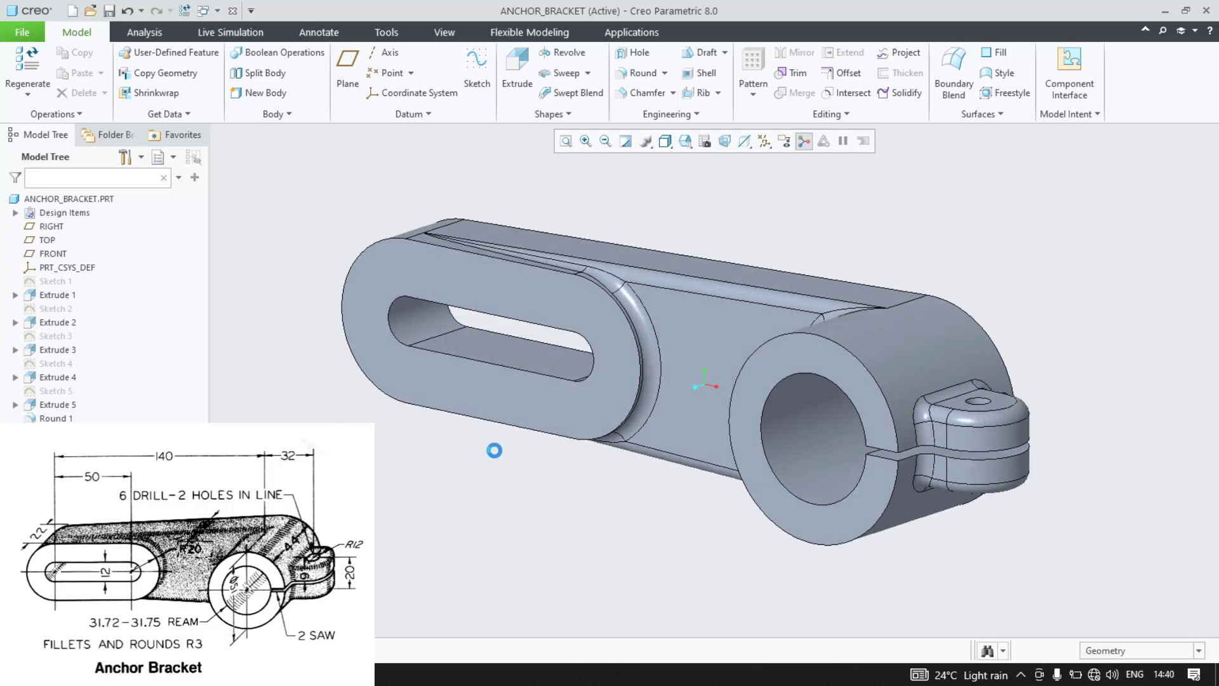
key(ctrl+s)
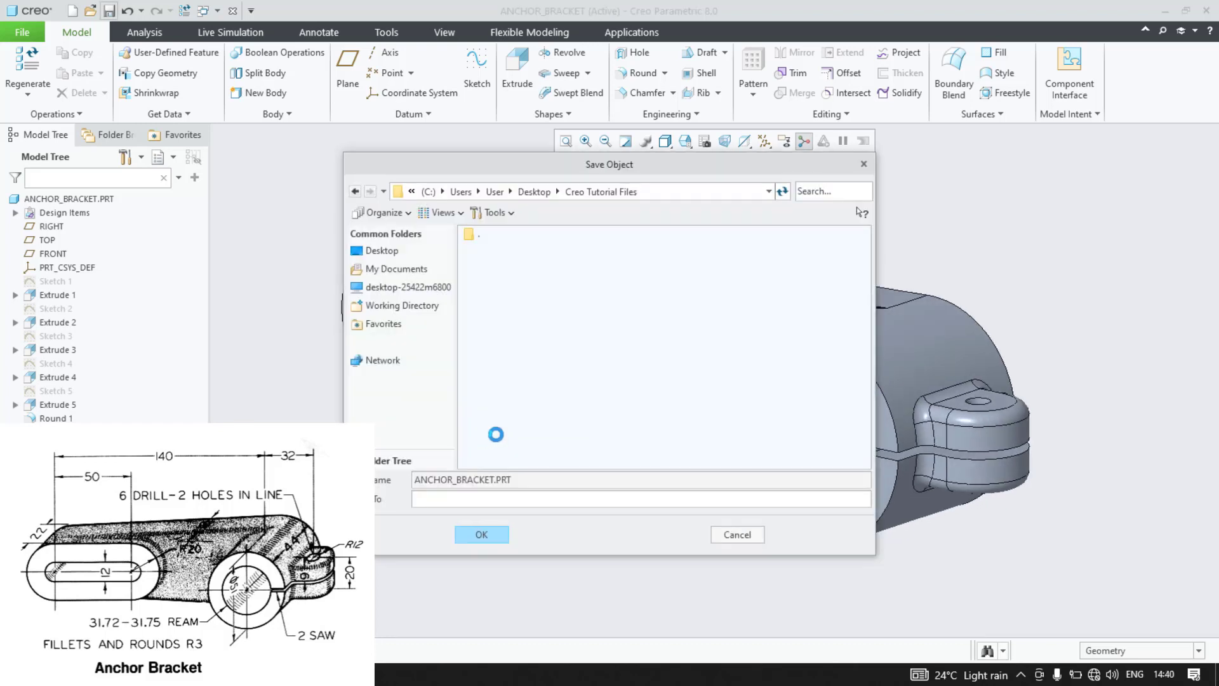
click(484, 524)
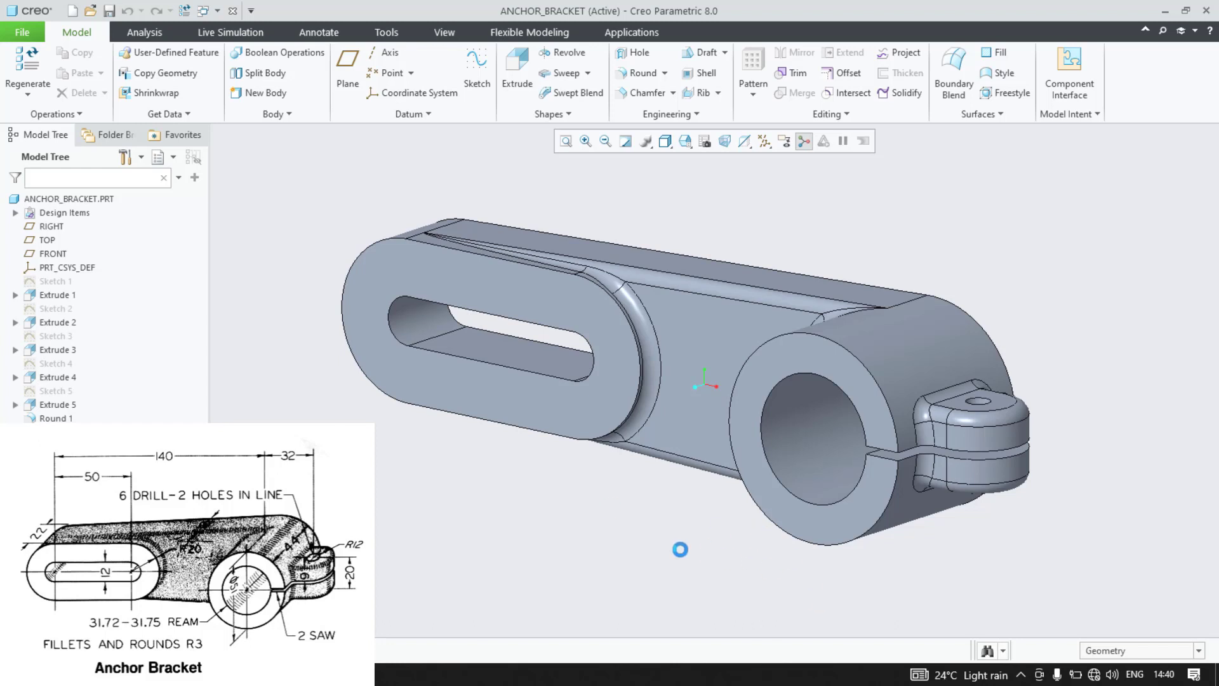
scroll(736, 548, down, 2)
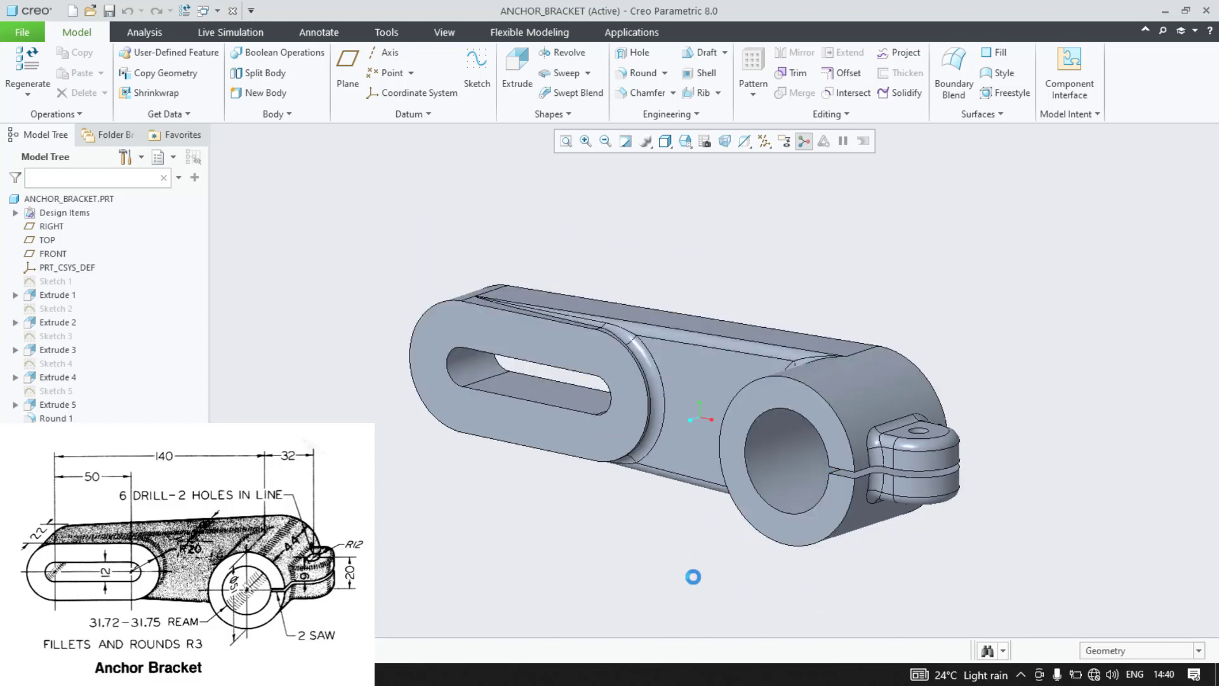
click(233, 11)
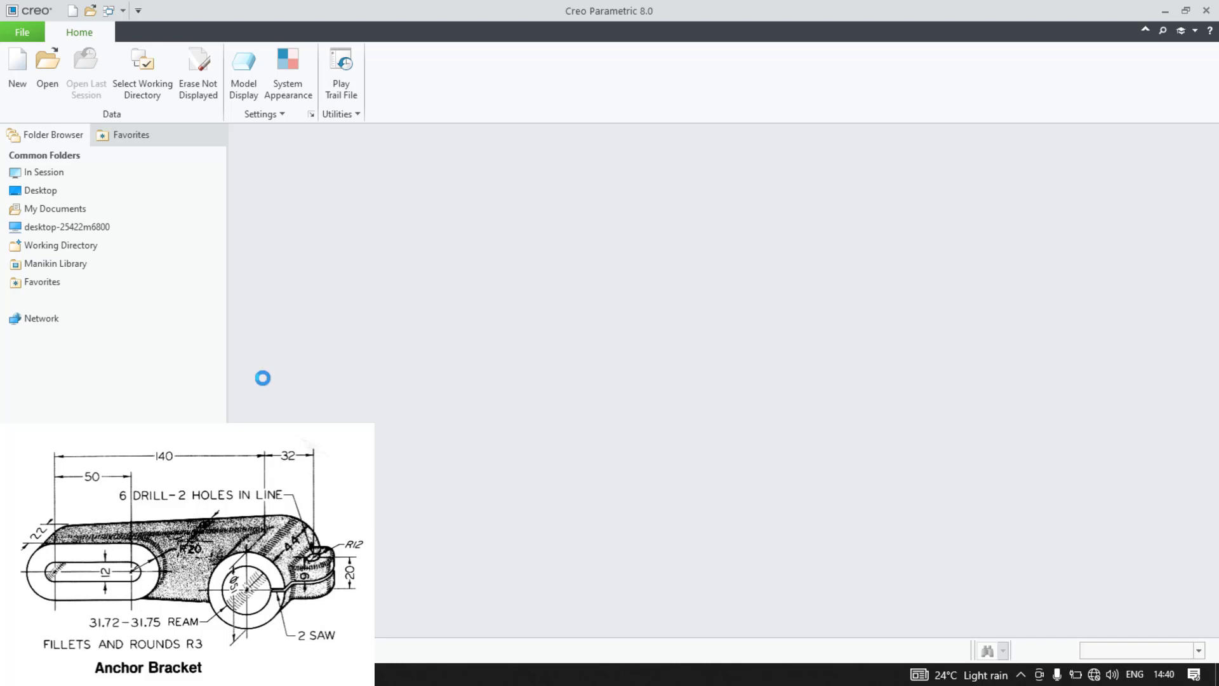
Step: Create a new solid part named Corner_block using the default template
click(17, 67)
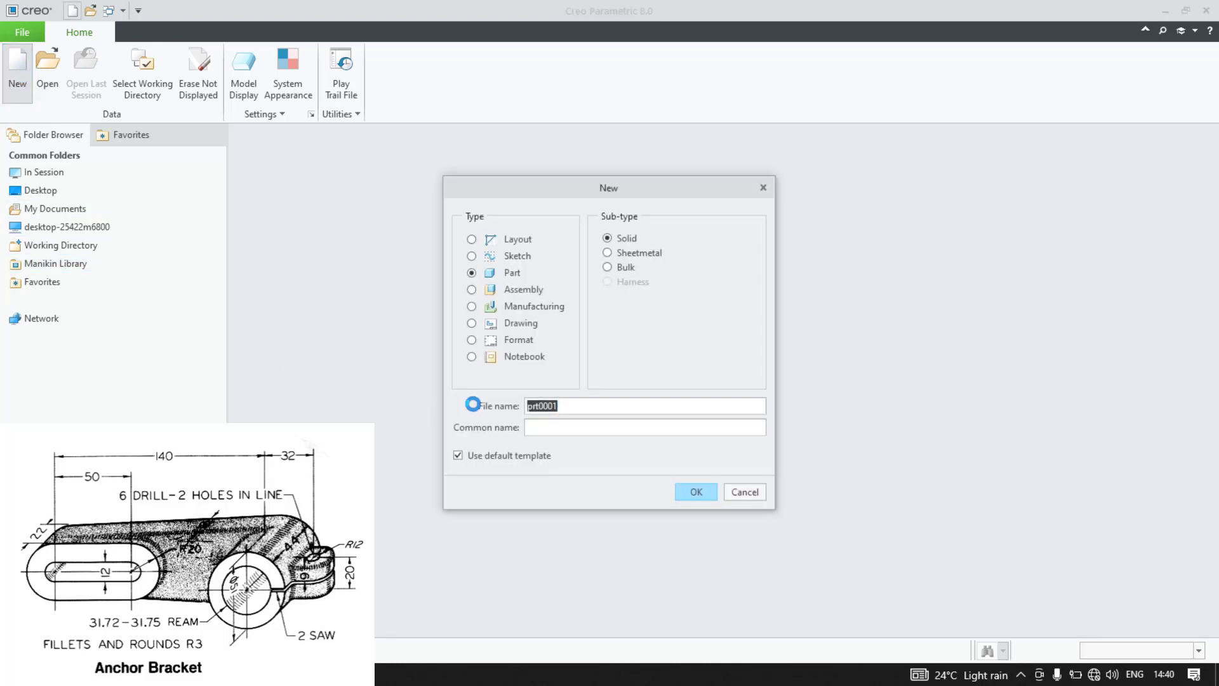
text(Corner_block)
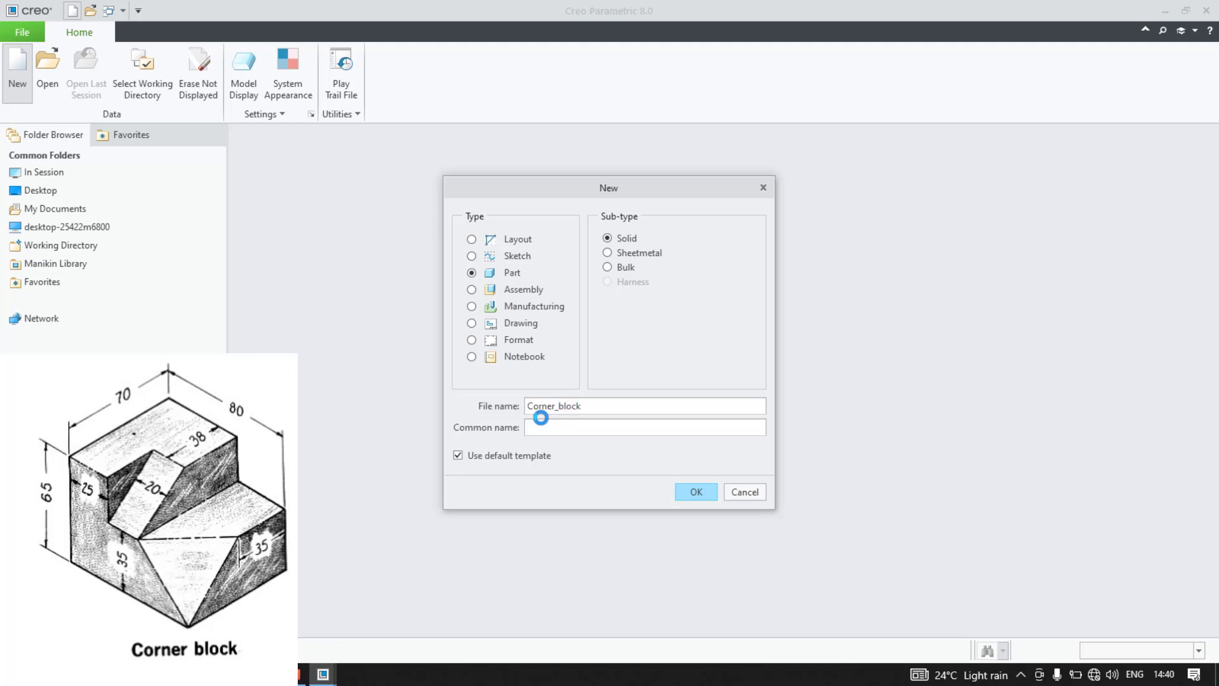
click(679, 492)
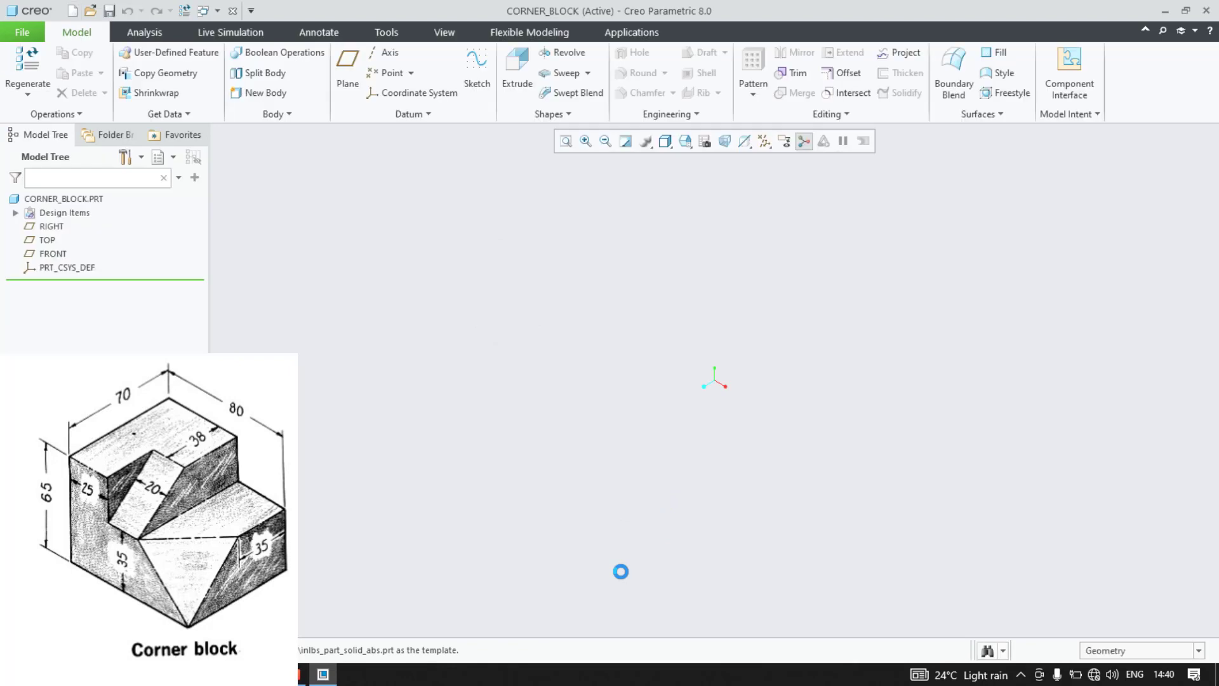
Step: Display all datum features and start a sketch on the FRONT plane
click(764, 141)
click(768, 160)
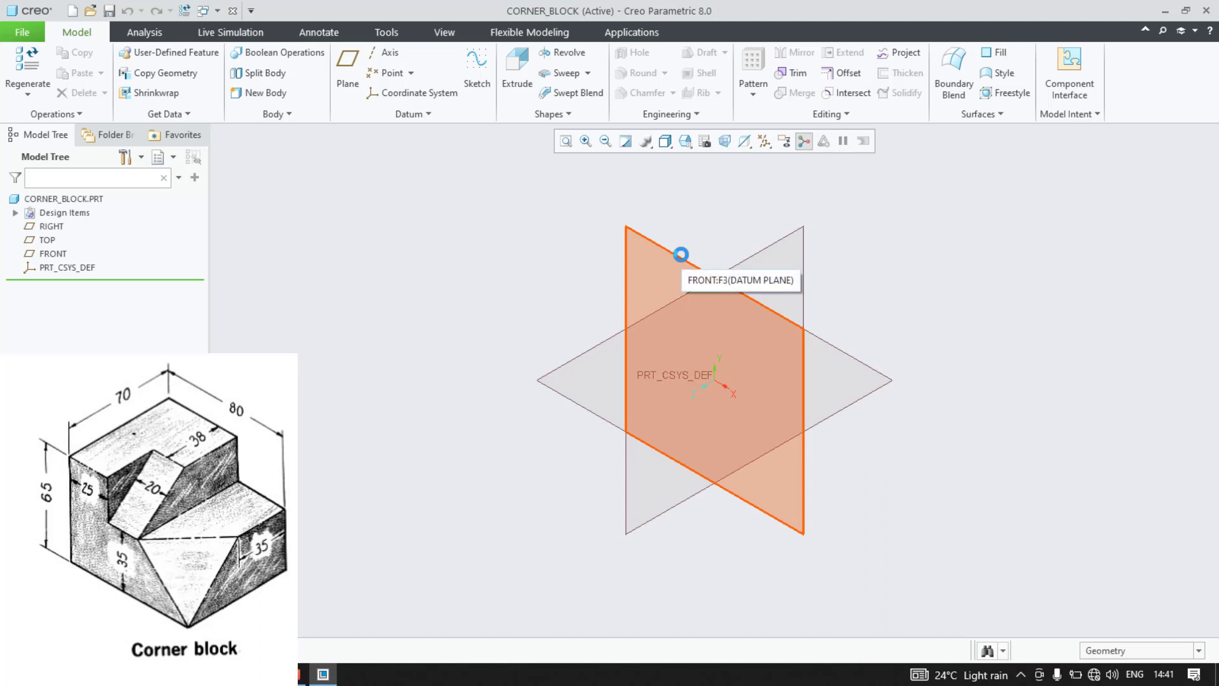
click(681, 254)
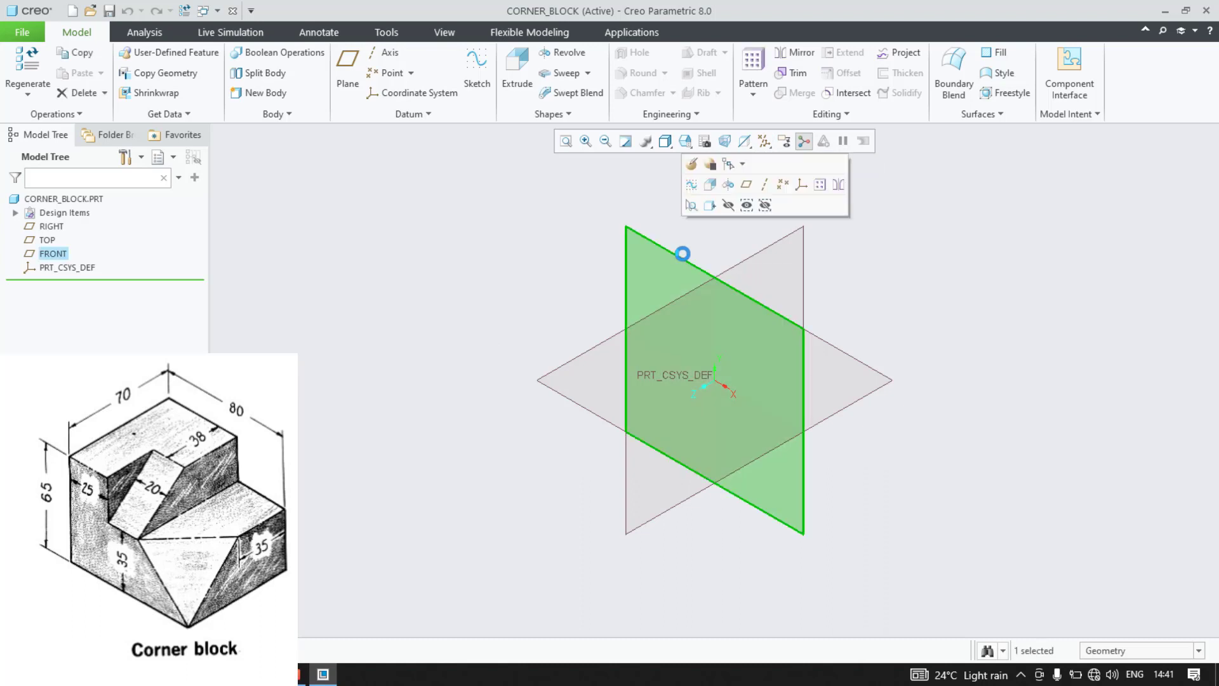
click(697, 186)
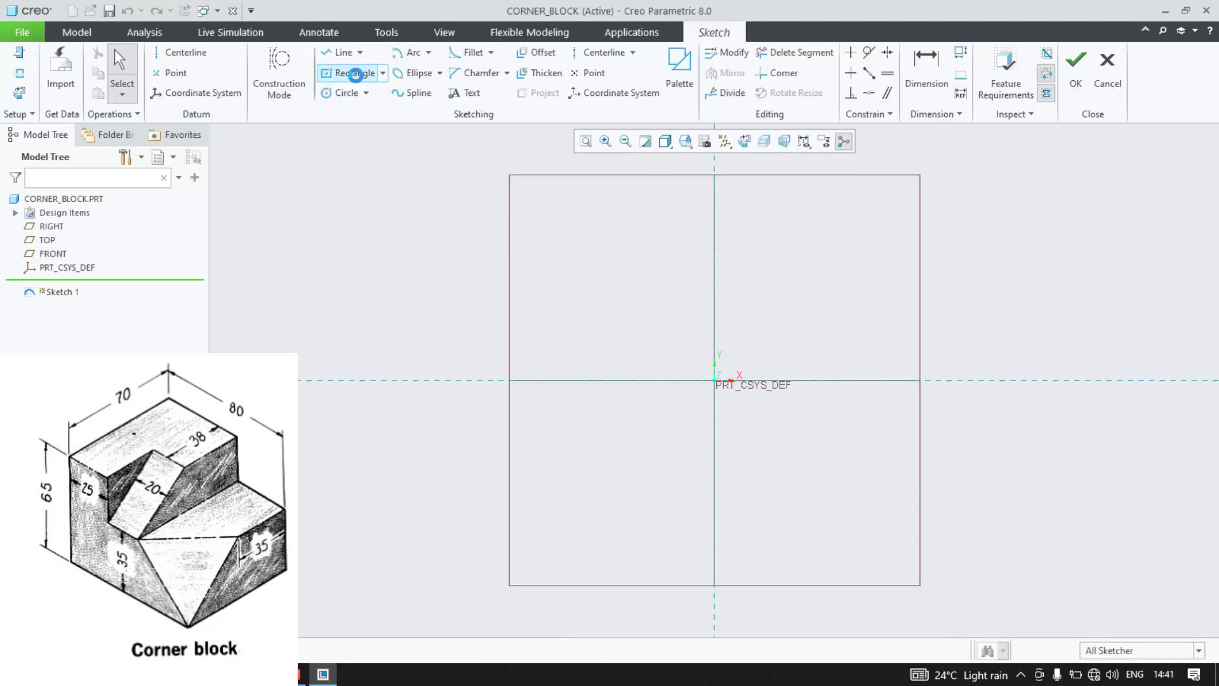
Step: Sketch a square centred on the origin and set its side length to 80 mm
click(354, 73)
click(715, 380)
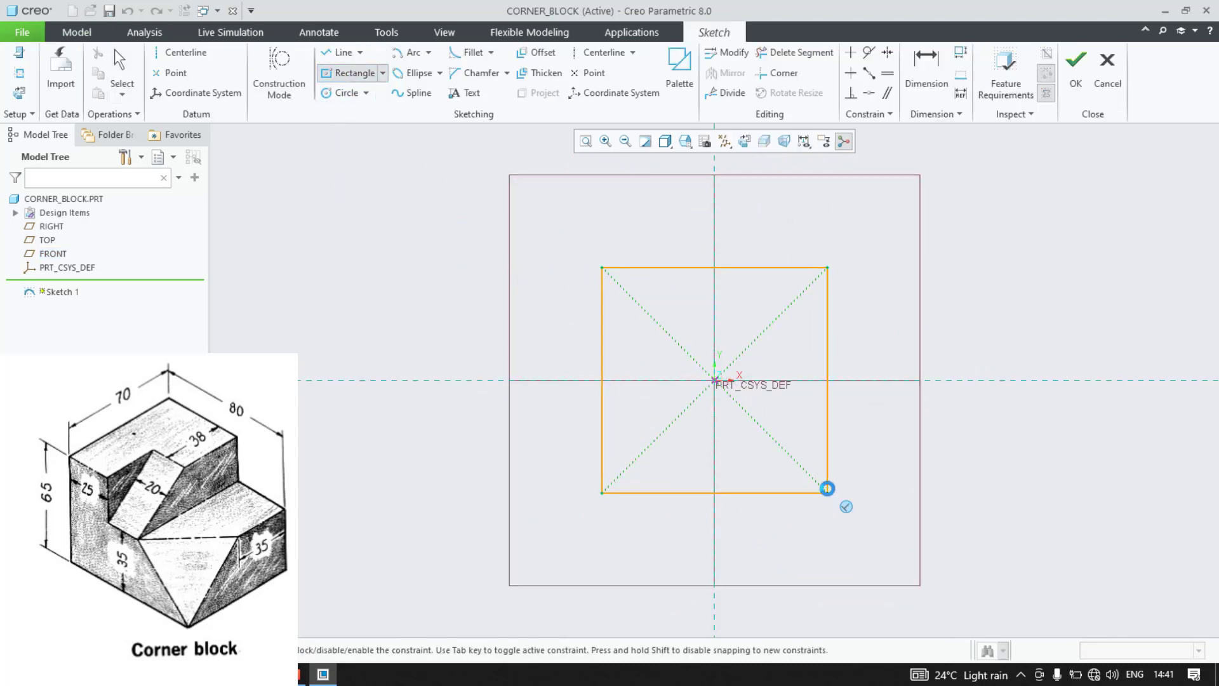
click(828, 493)
middle_click(688, 463)
double_click(680, 476)
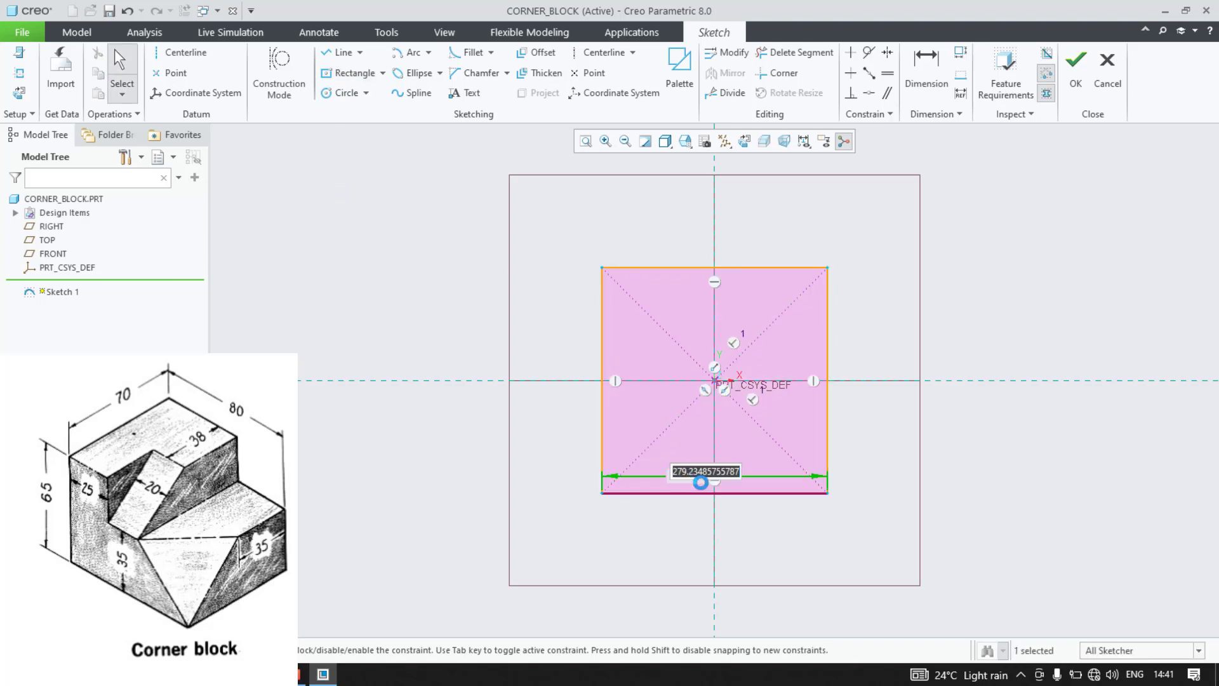
text(80)
key(Return)
scroll(714, 379, down, 6)
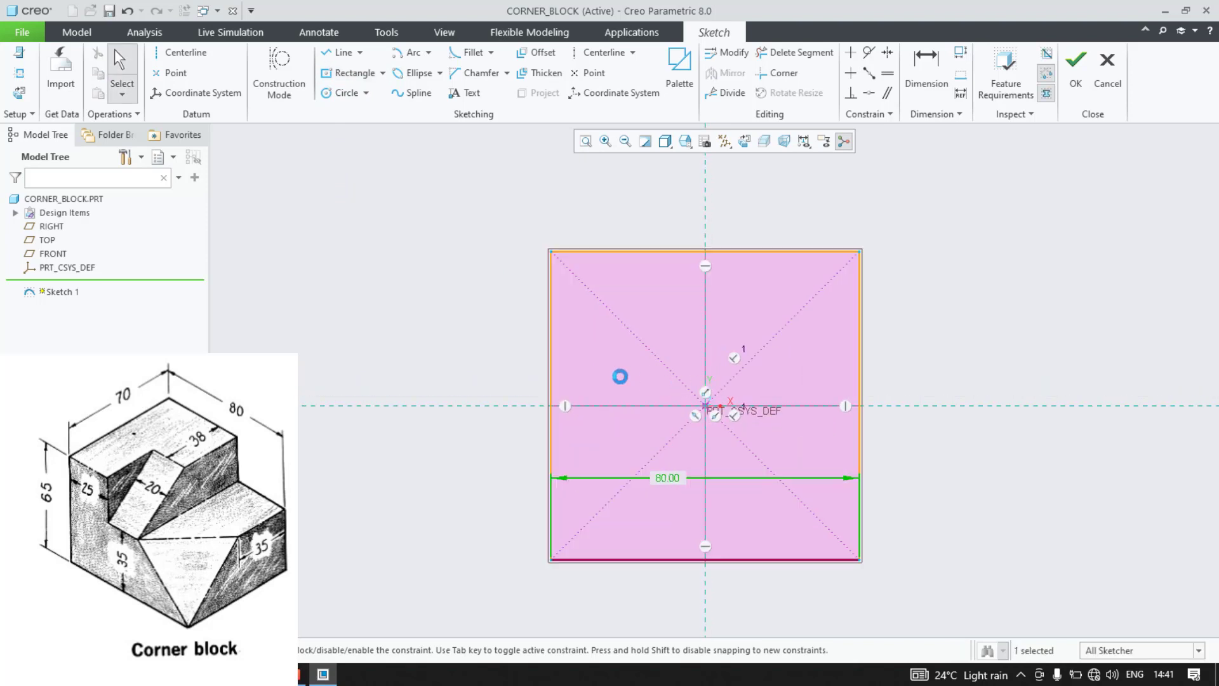
scroll(553, 367, up, 2)
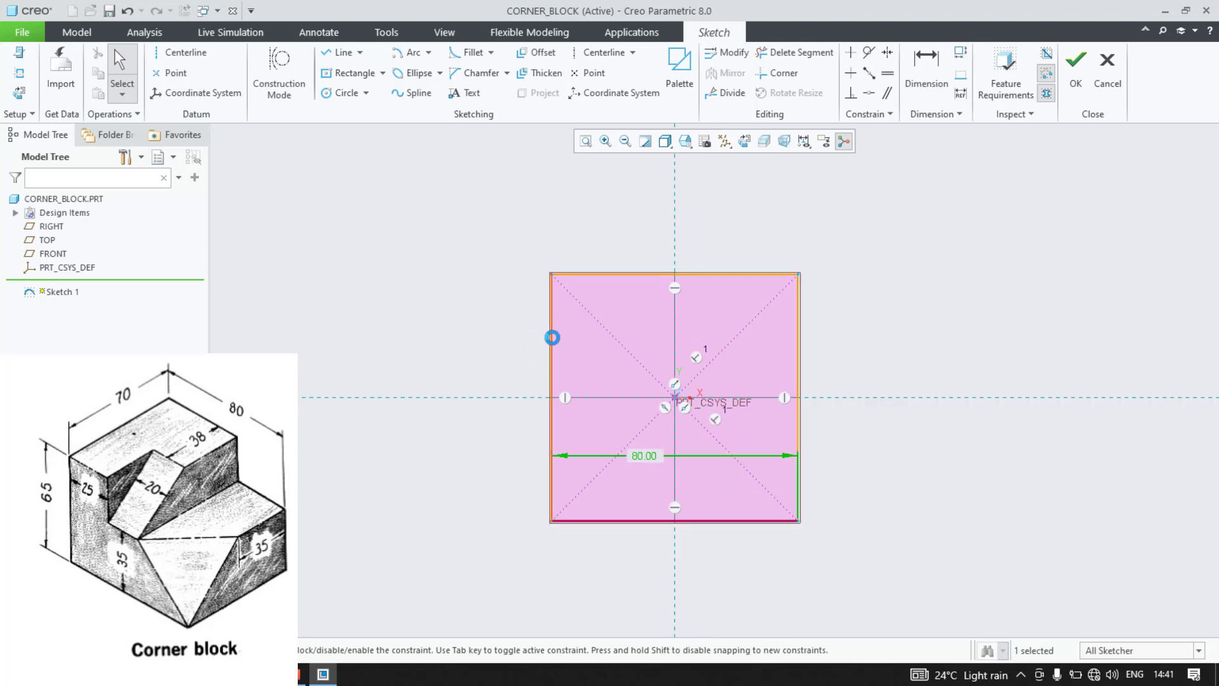
Step: Try to dimension the square's vertical side separately, and delete the conflicting dimension
click(926, 66)
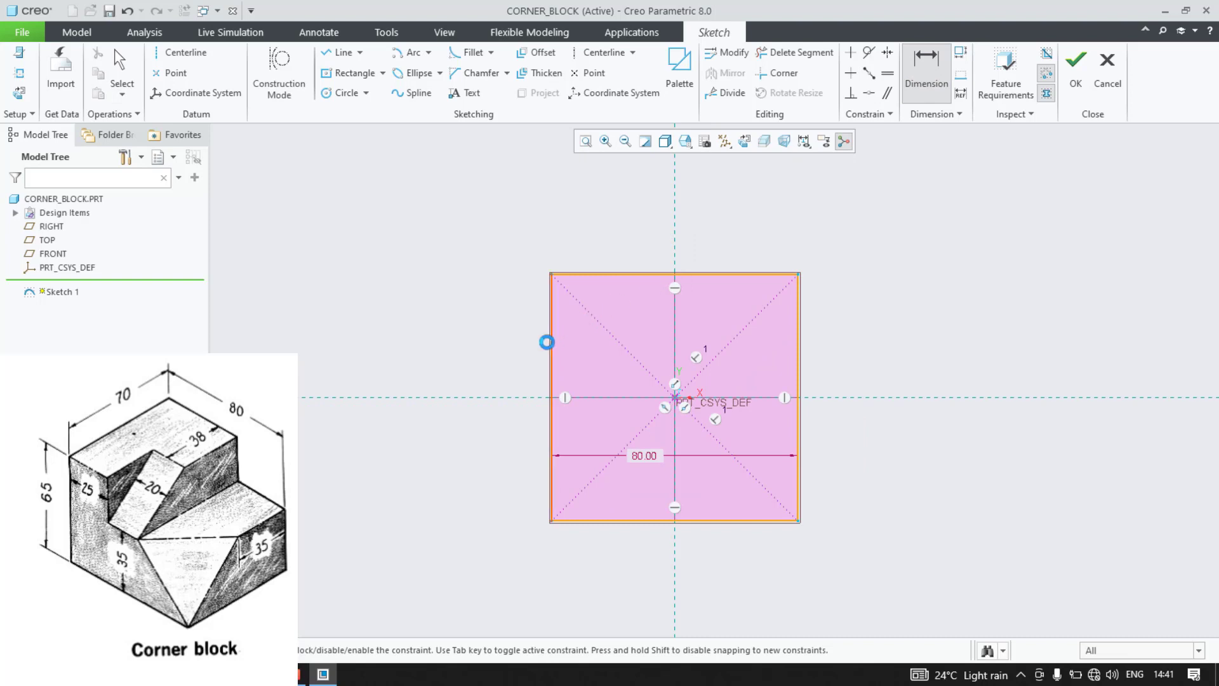
click(553, 342)
middle_click(494, 350)
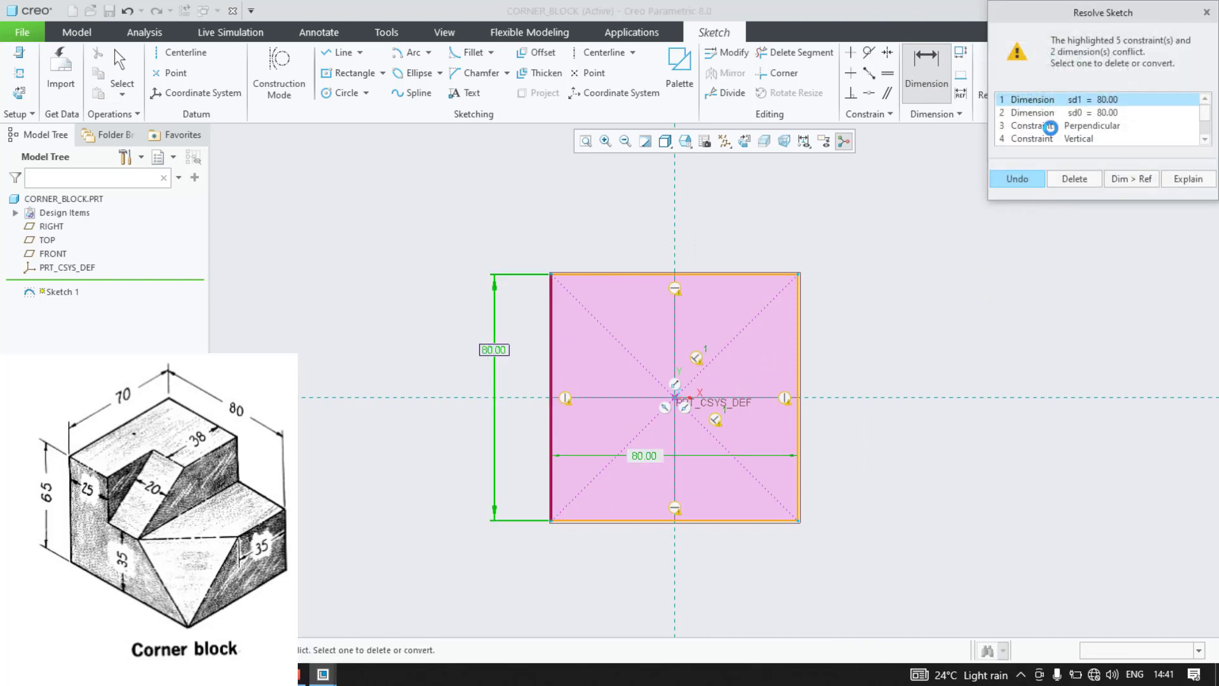
click(1062, 180)
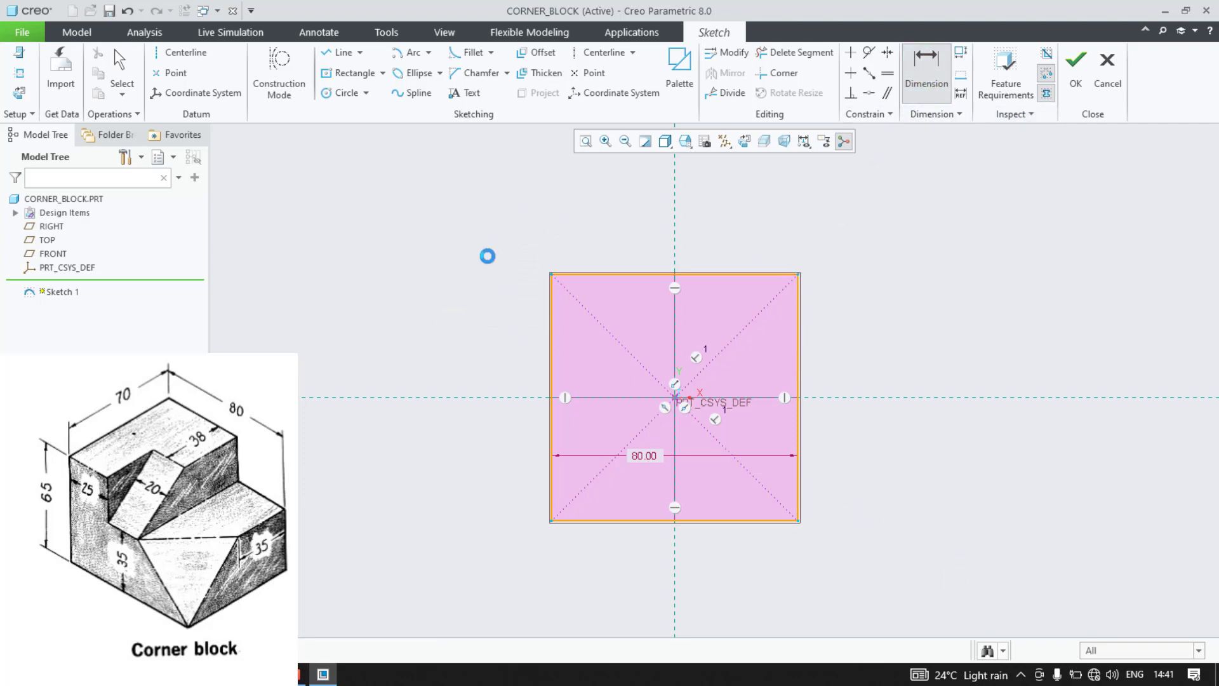
Step: Delete the entire square, including its dimension and diagonals, from the sketch
middle_click(504, 243)
drag(479, 204, 974, 594)
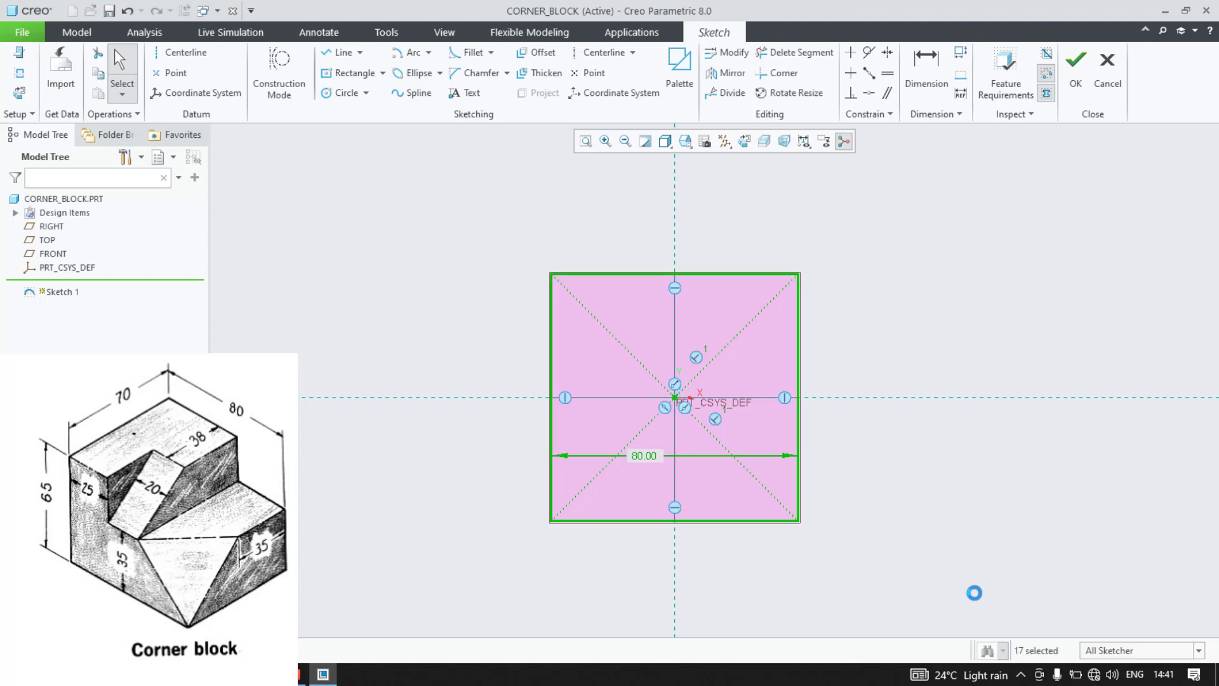
key(Delete)
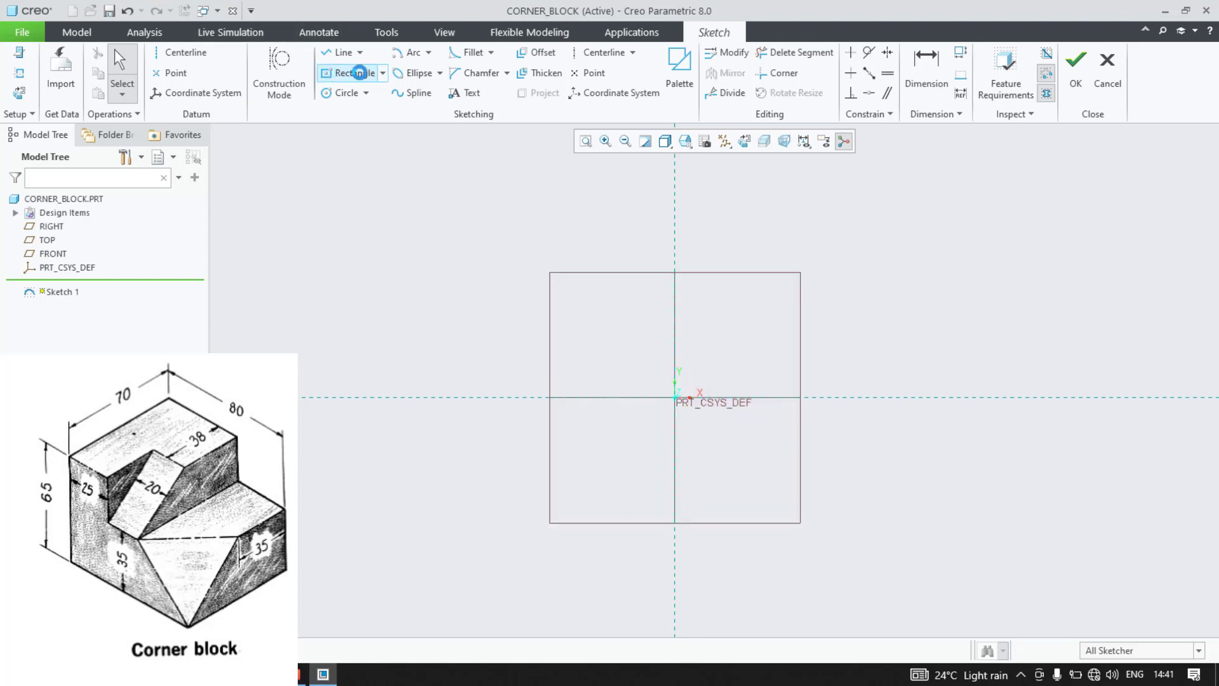
Step: Sketch a centre rectangle about 141 by 39 mm centred on the origin
click(351, 73)
click(683, 398)
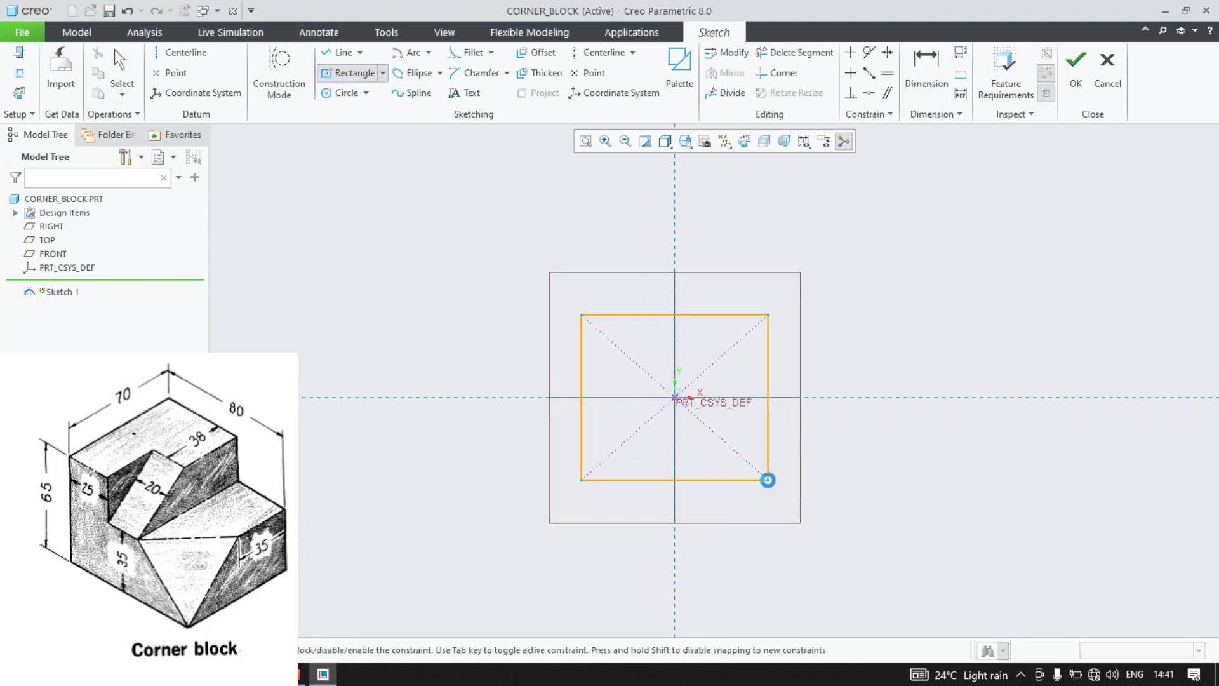
click(890, 459)
middle_click(455, 485)
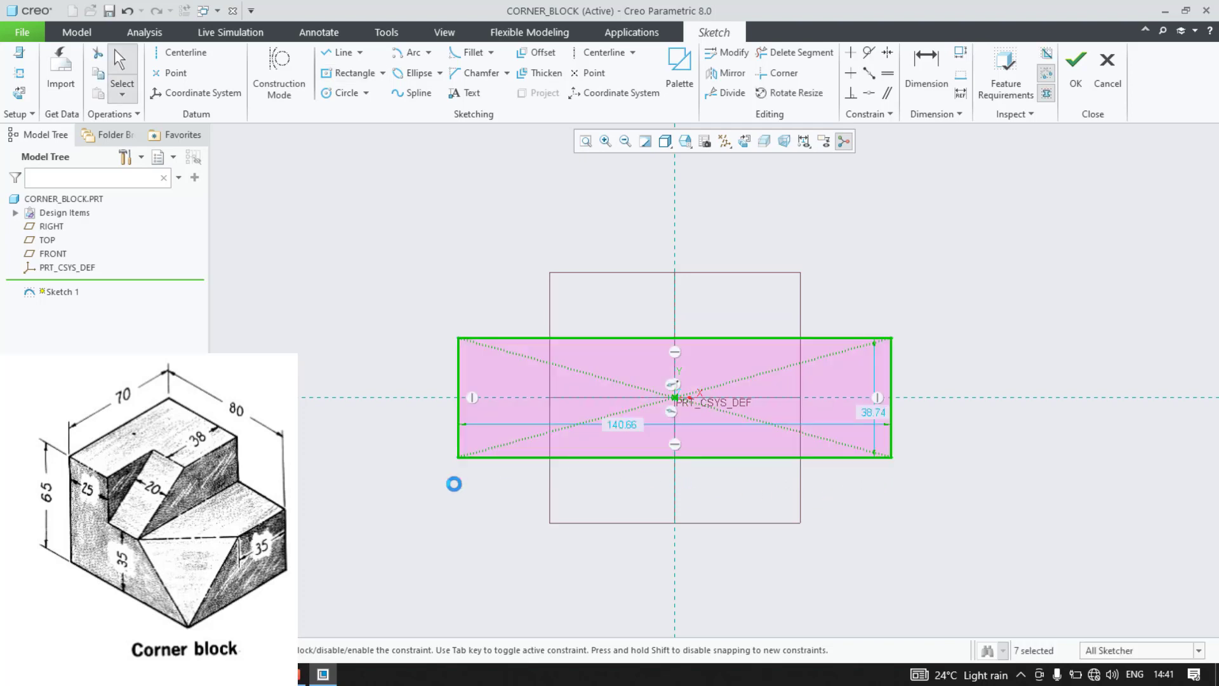
Step: Set the rectangle's height to 65 mm and its width to 80 mm, and finish the sketch
click(862, 411)
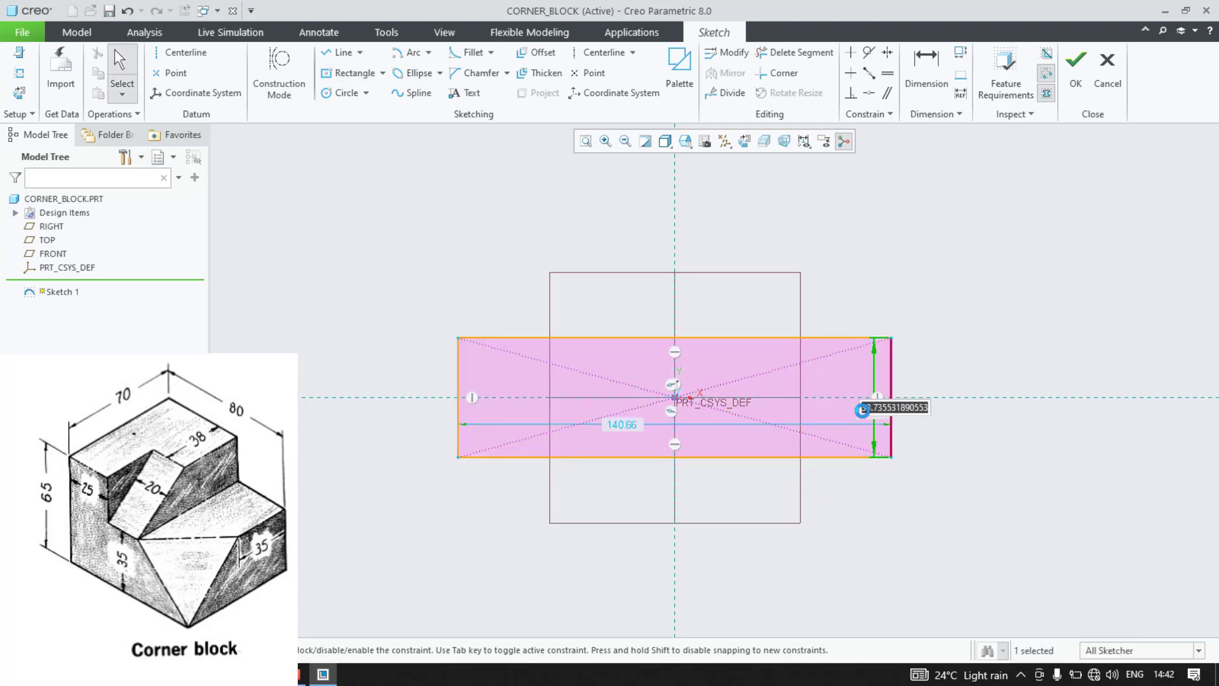
text(65)
key(Return)
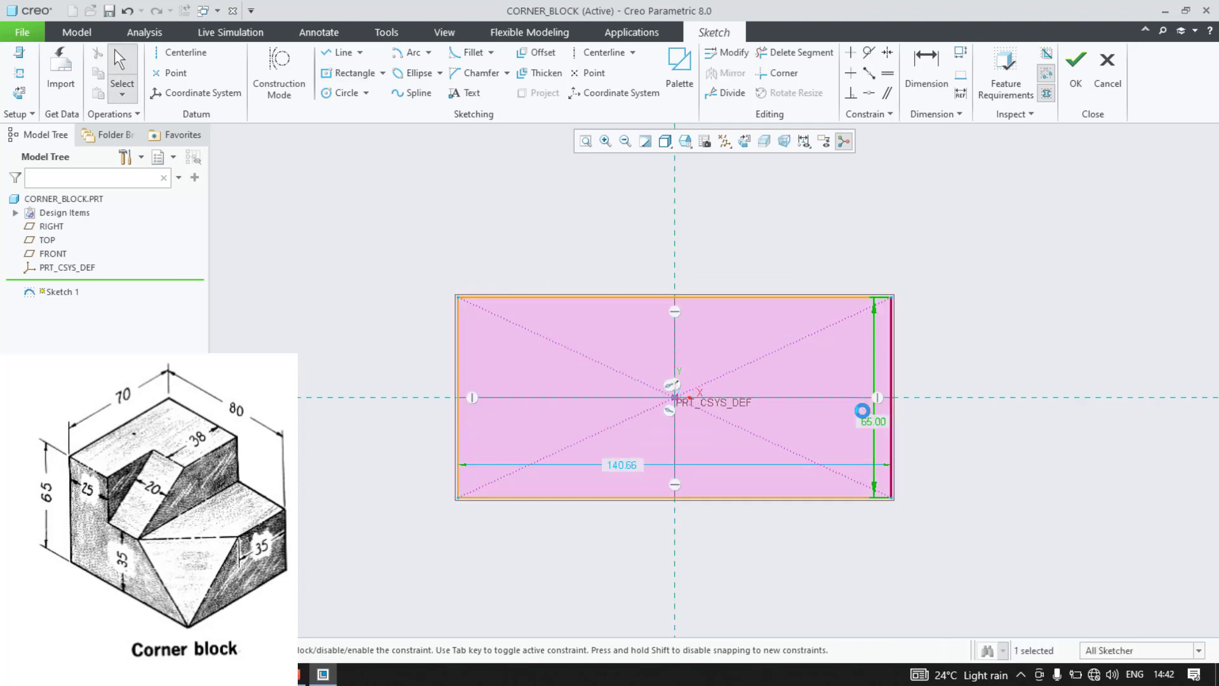
double_click(608, 464)
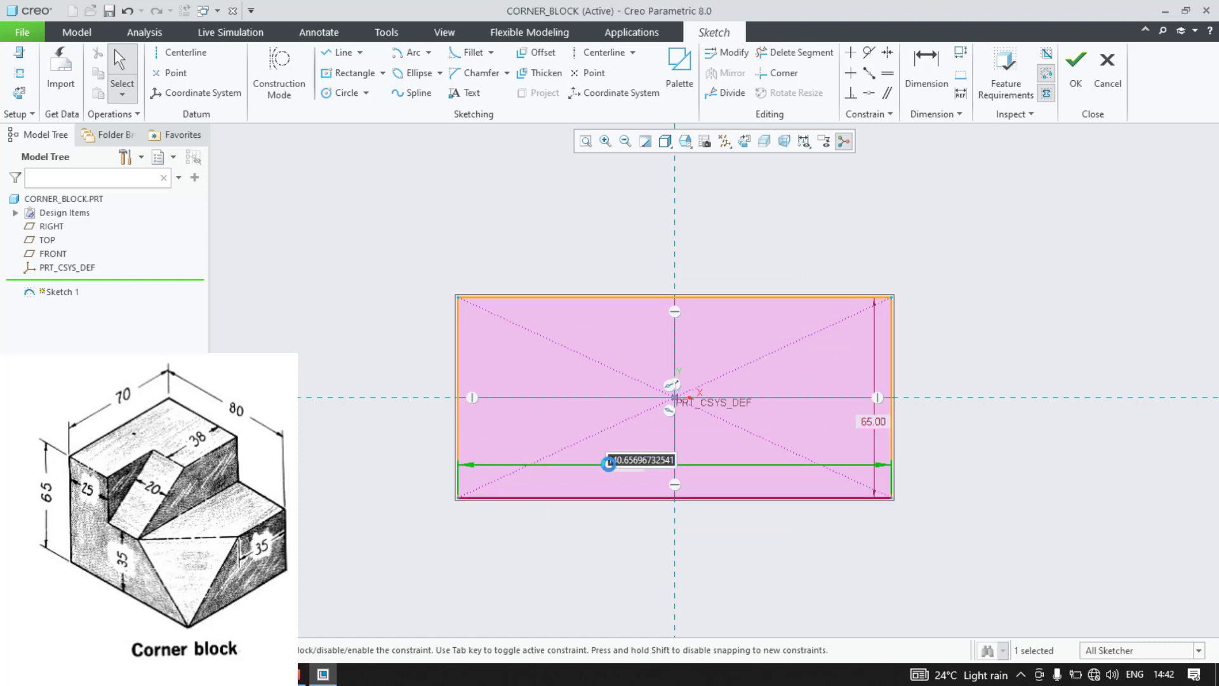
text(80)
key(Return)
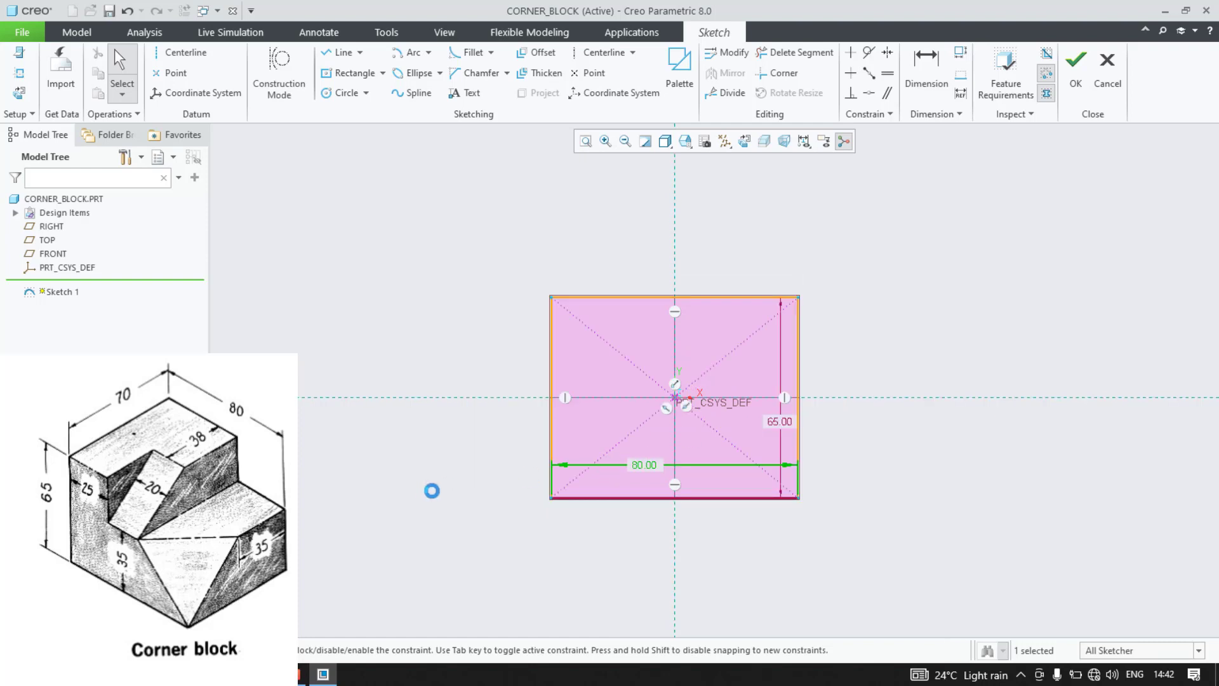
middle_drag(471, 491, 452, 499)
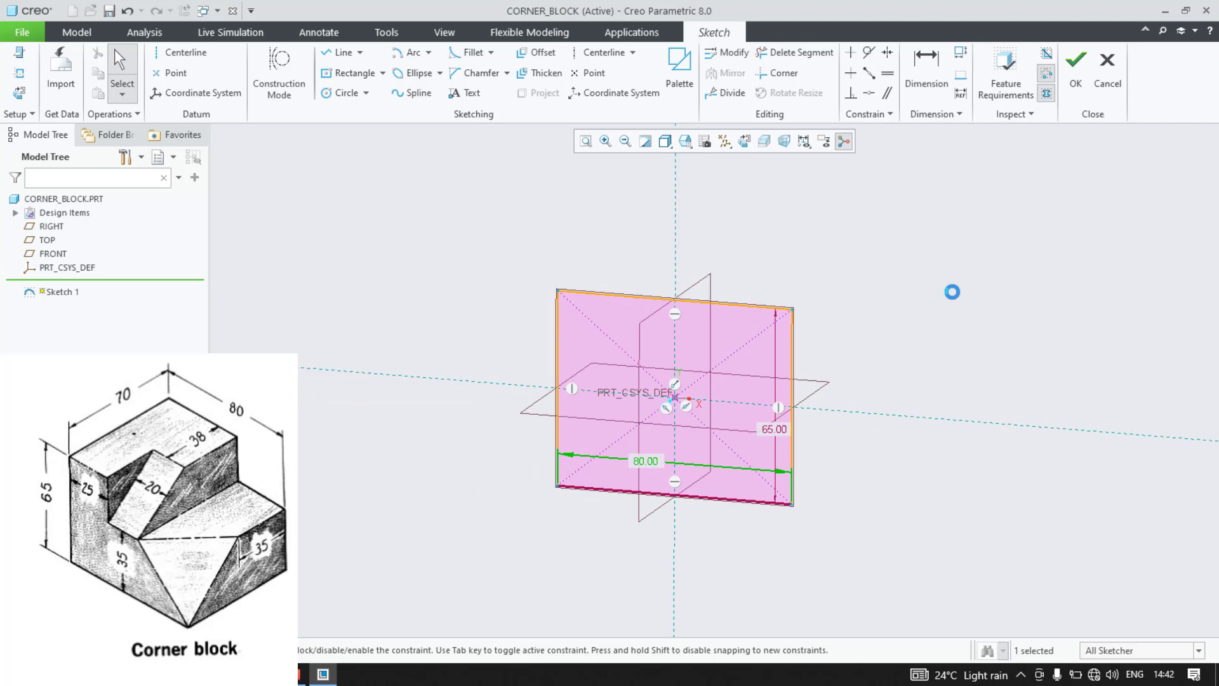
click(1076, 71)
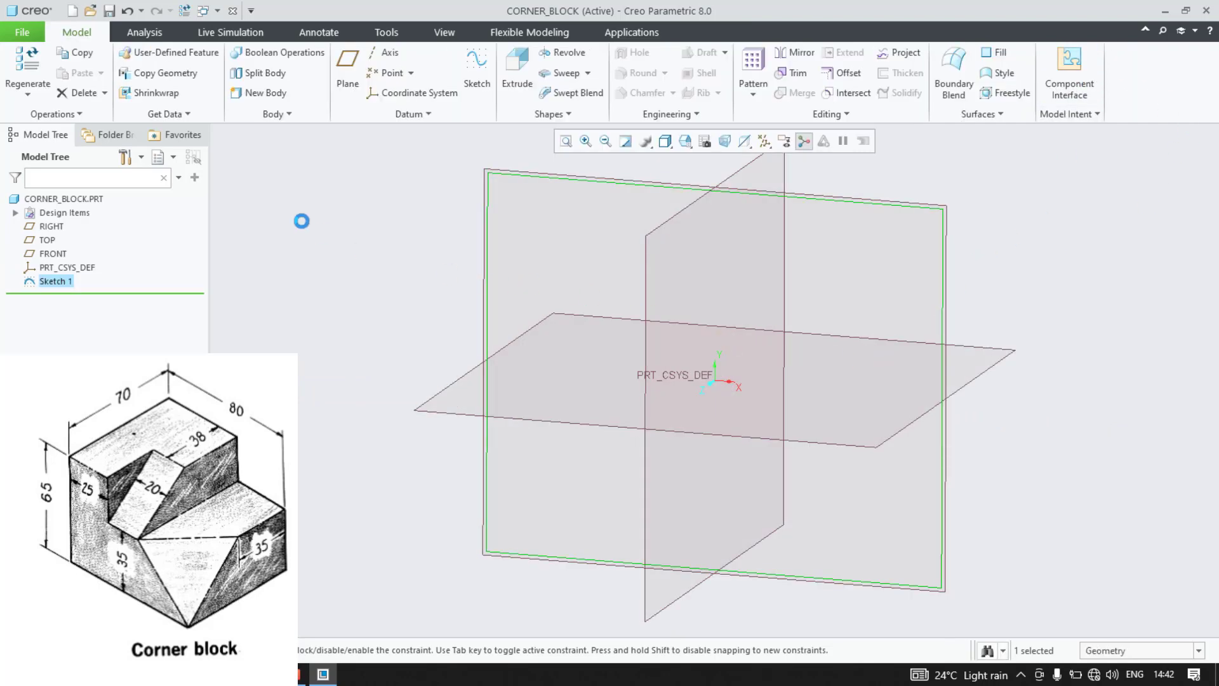
Step: Extrude the rectangle sketch 70 mm as a solid to form the base block
middle_drag(418, 296, 402, 291)
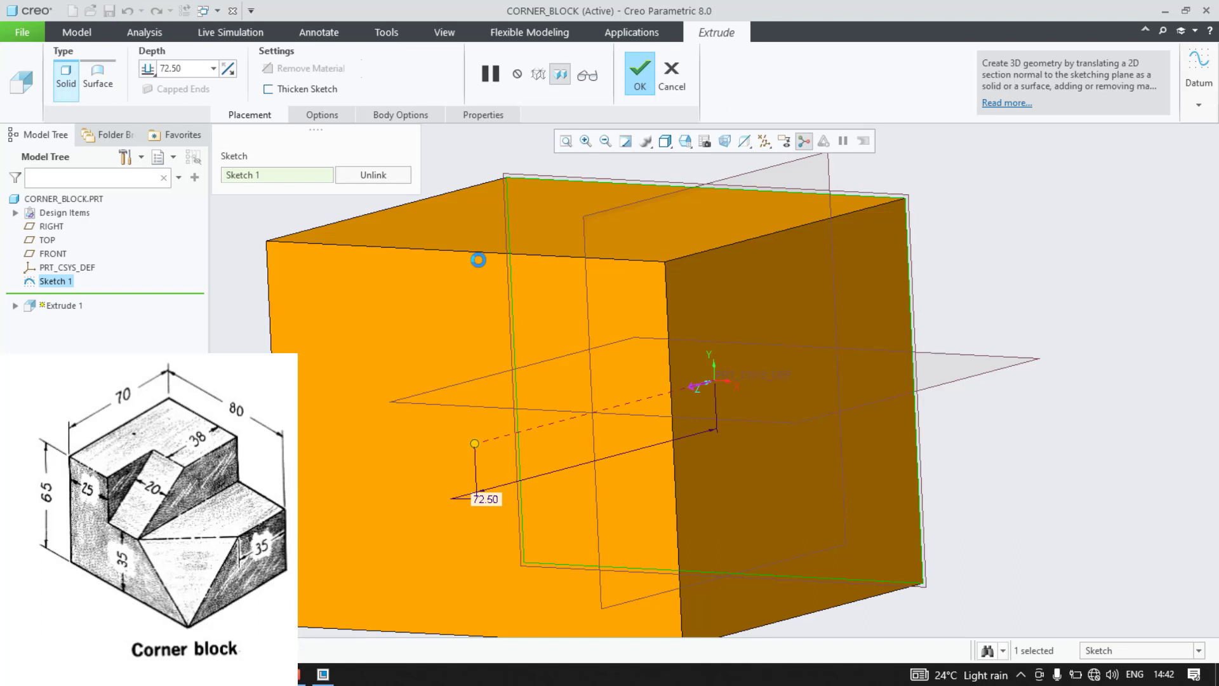
drag(195, 66, 80, 86)
text(70)
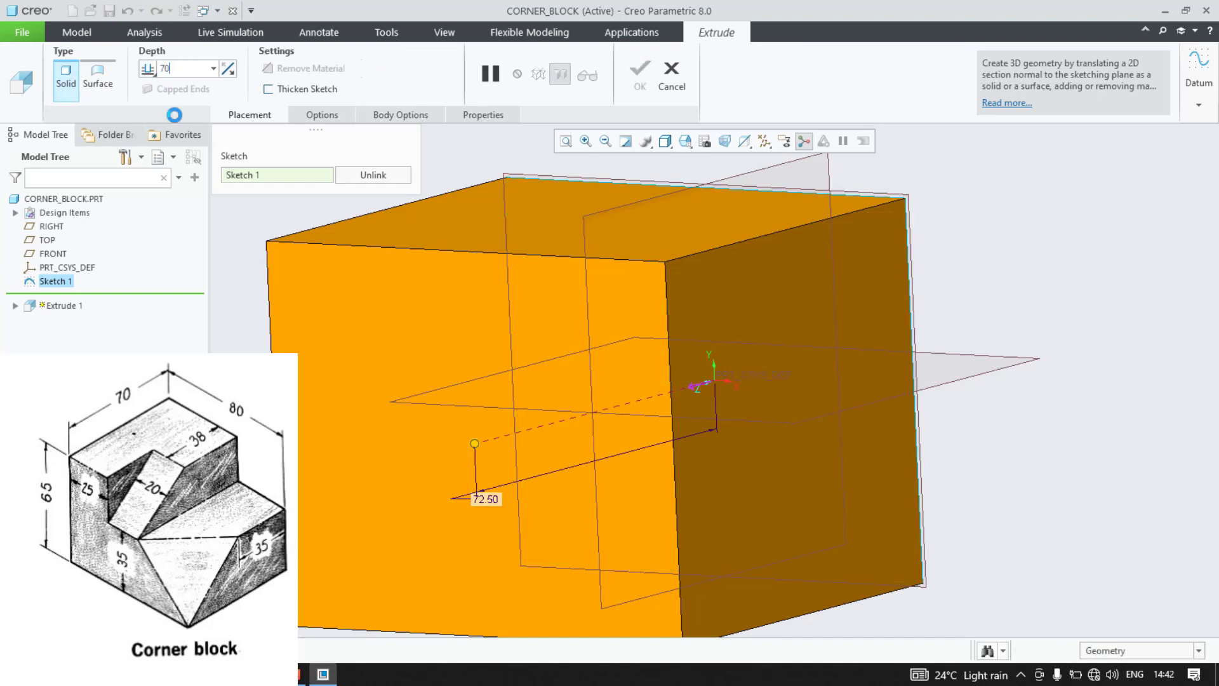
key(Return)
middle_click(249, 394)
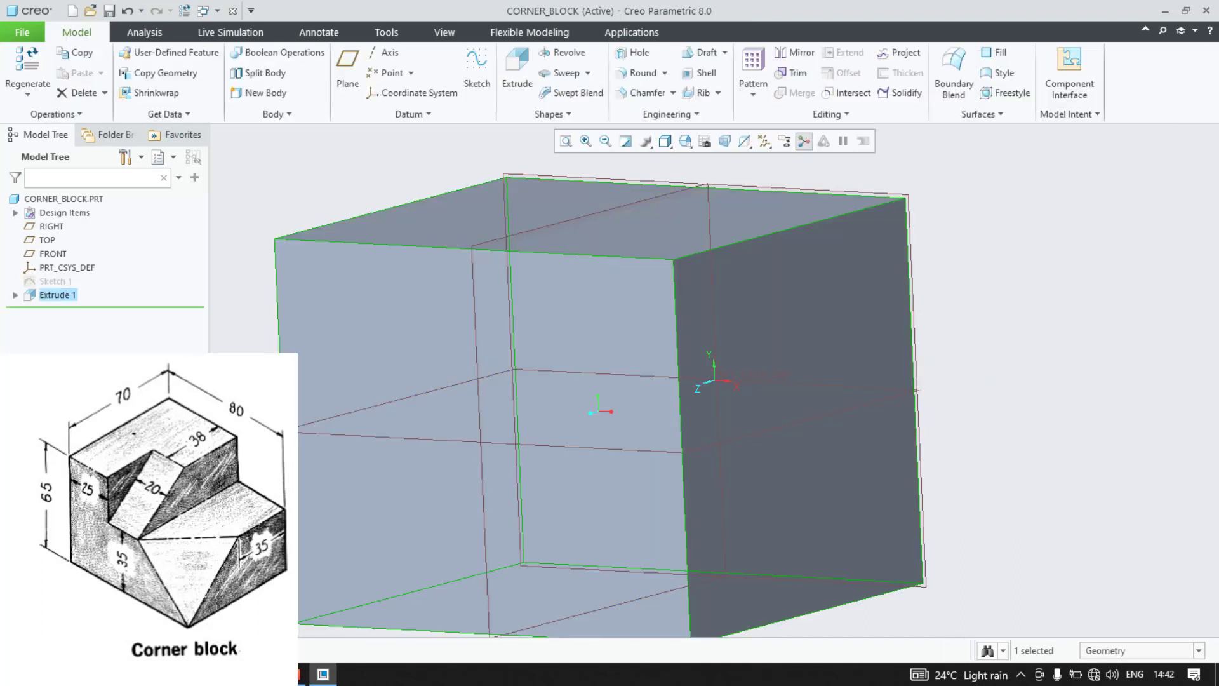
Step: Start a datum plane offset 35 mm from the block's 70 by 65 mm right-hand side face
scroll(249, 394, up, 2)
middle_drag(244, 393, 239, 423)
scroll(249, 424, up, 1)
click(249, 424)
scroll(256, 424, down, 2)
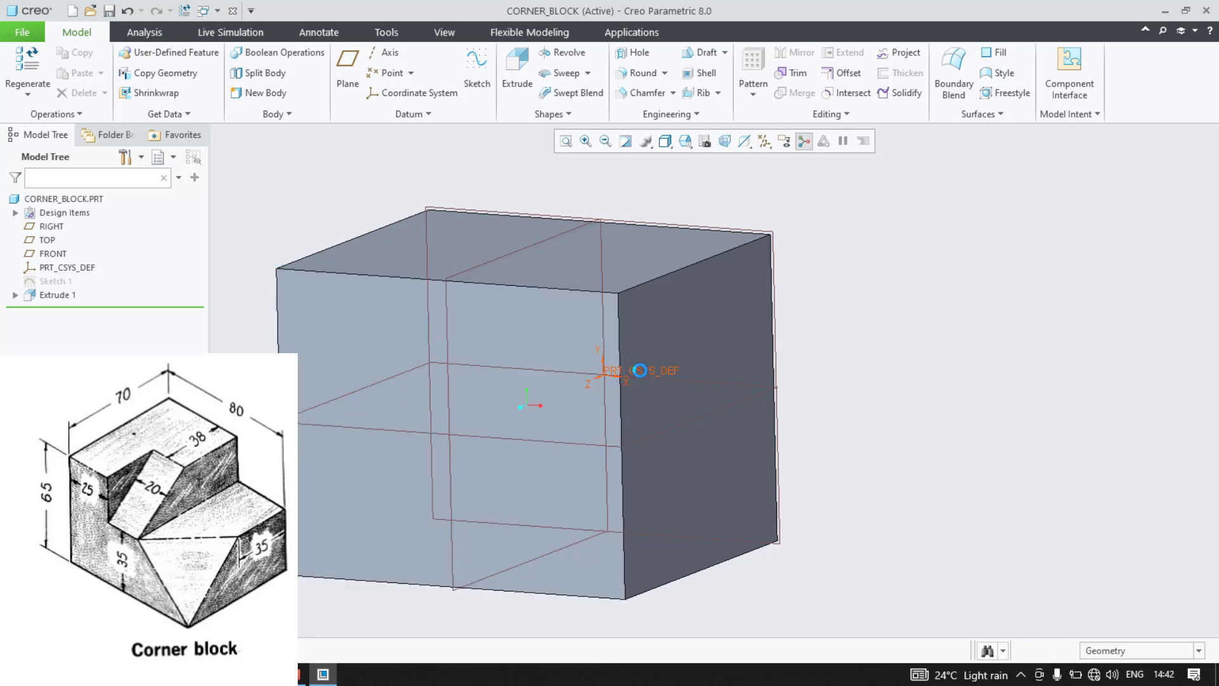
click(701, 321)
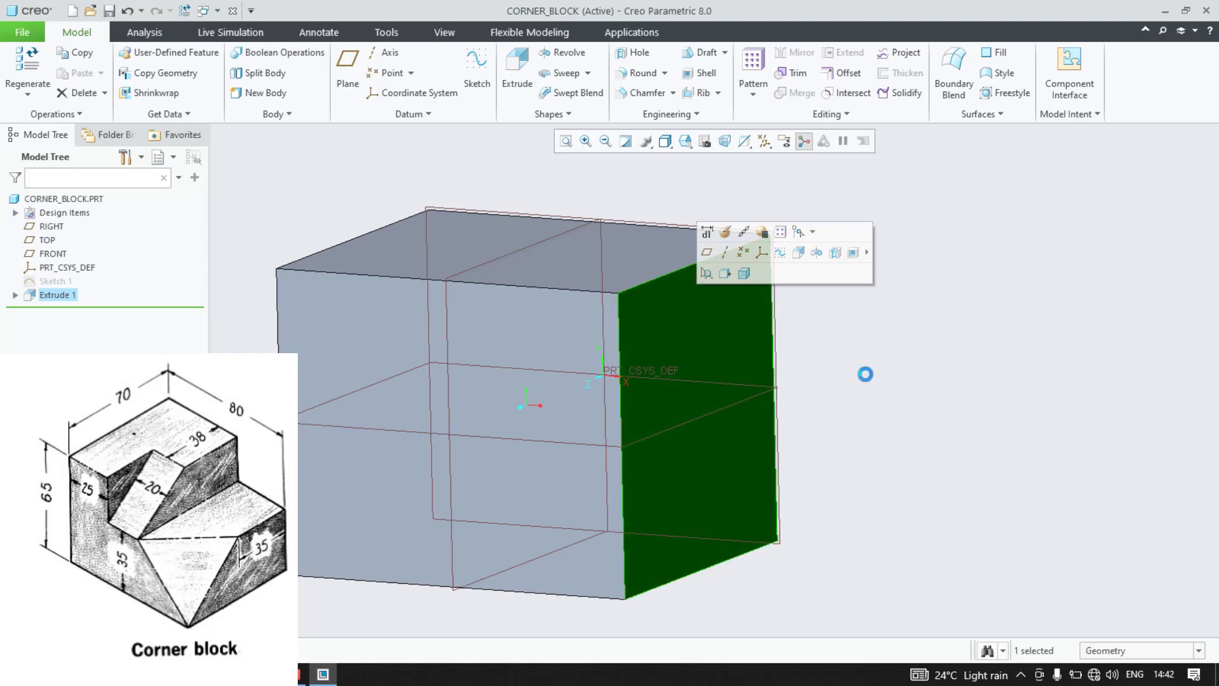
click(865, 374)
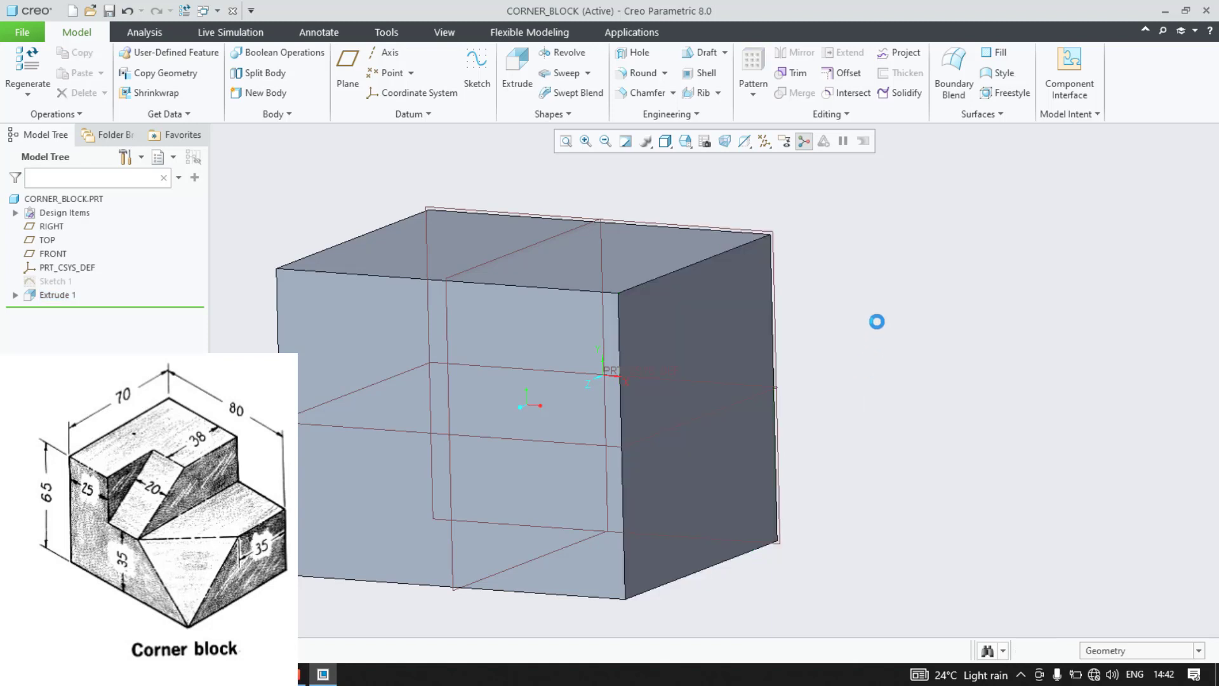
click(347, 70)
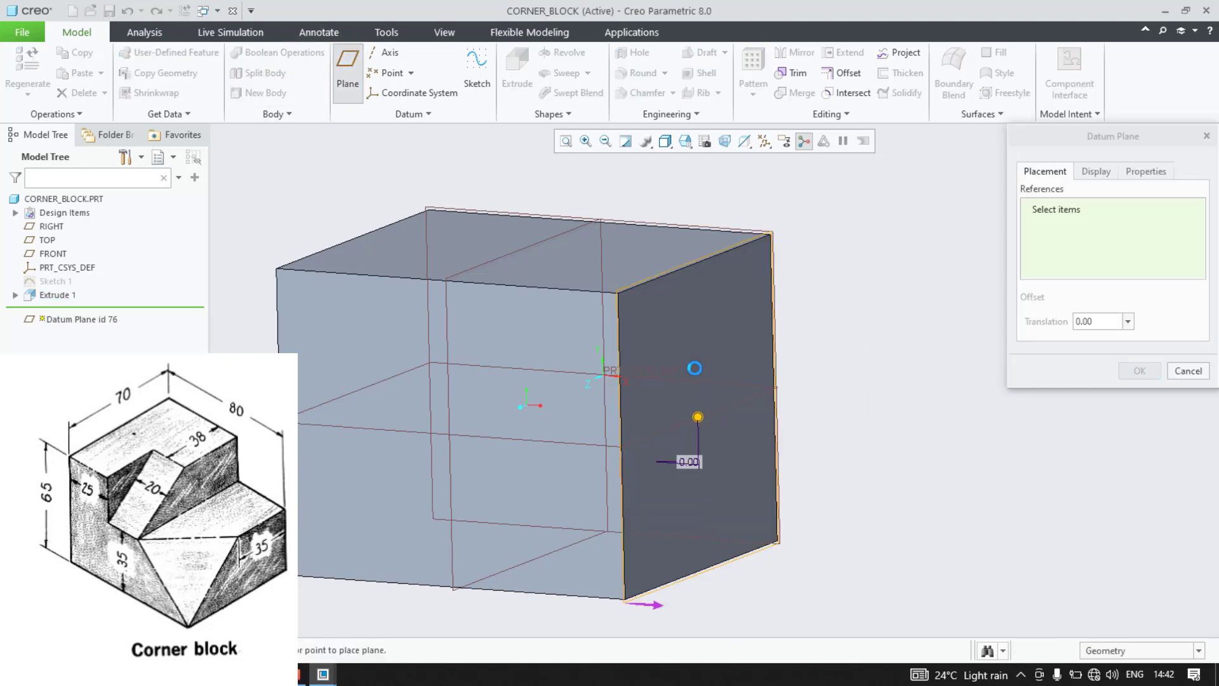
click(694, 368)
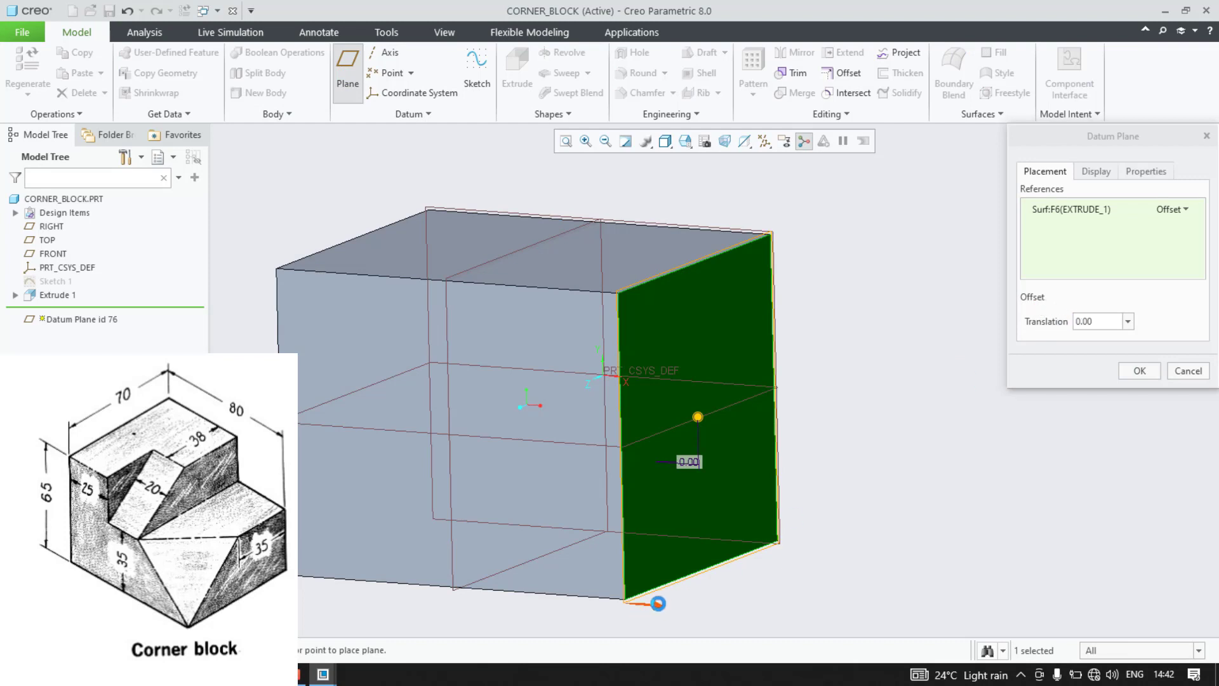
click(656, 604)
click(1102, 322)
text(35)
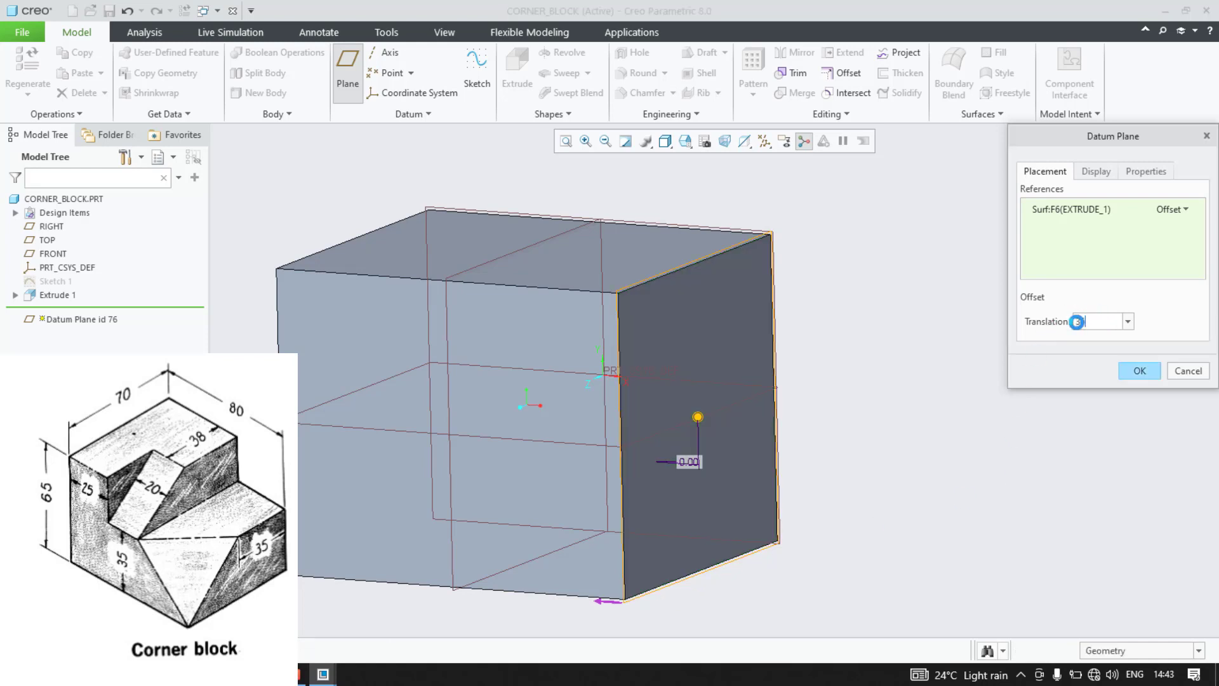
key(Return)
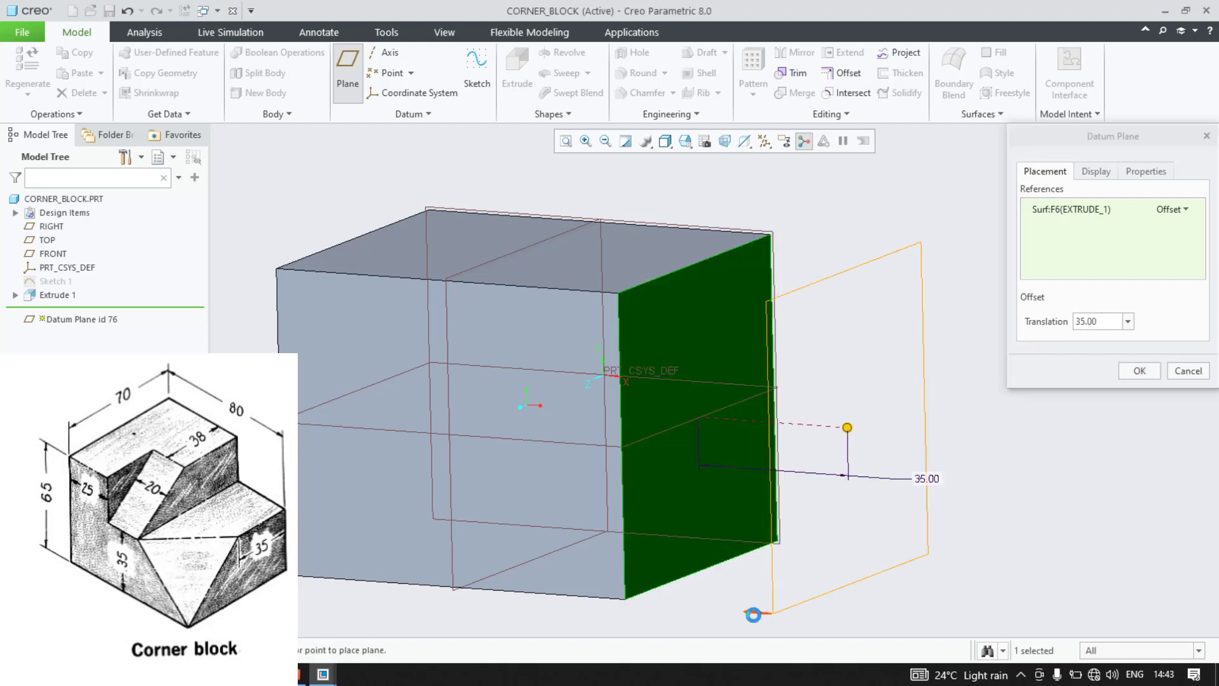
Step: Move the datum plane to the inner side of the face, set its offset to 35 mm and create it
drag(846, 427, 578, 419)
click(1103, 322)
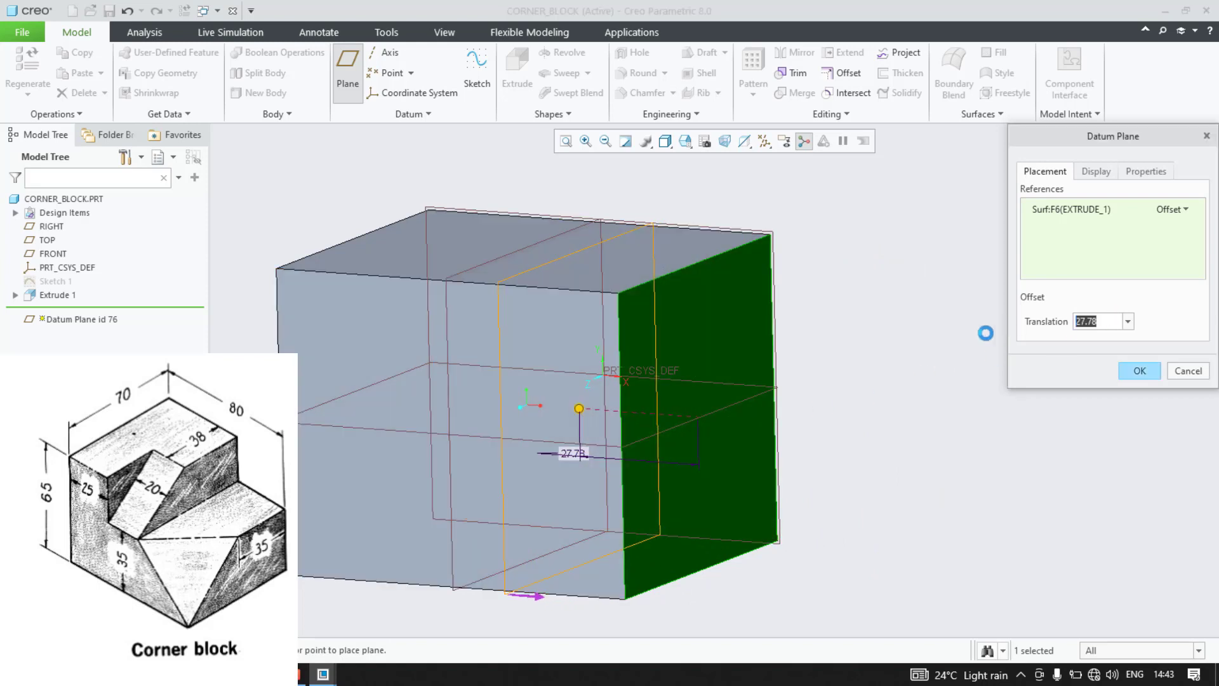
text(35)
key(Return)
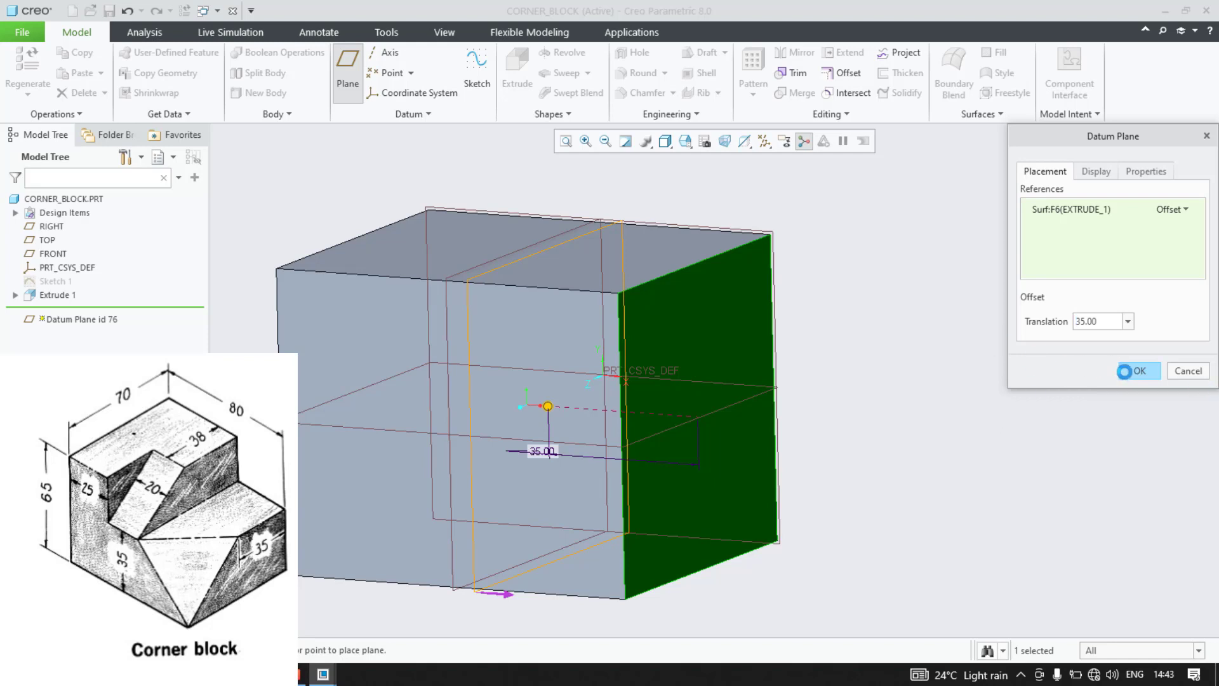
click(1126, 373)
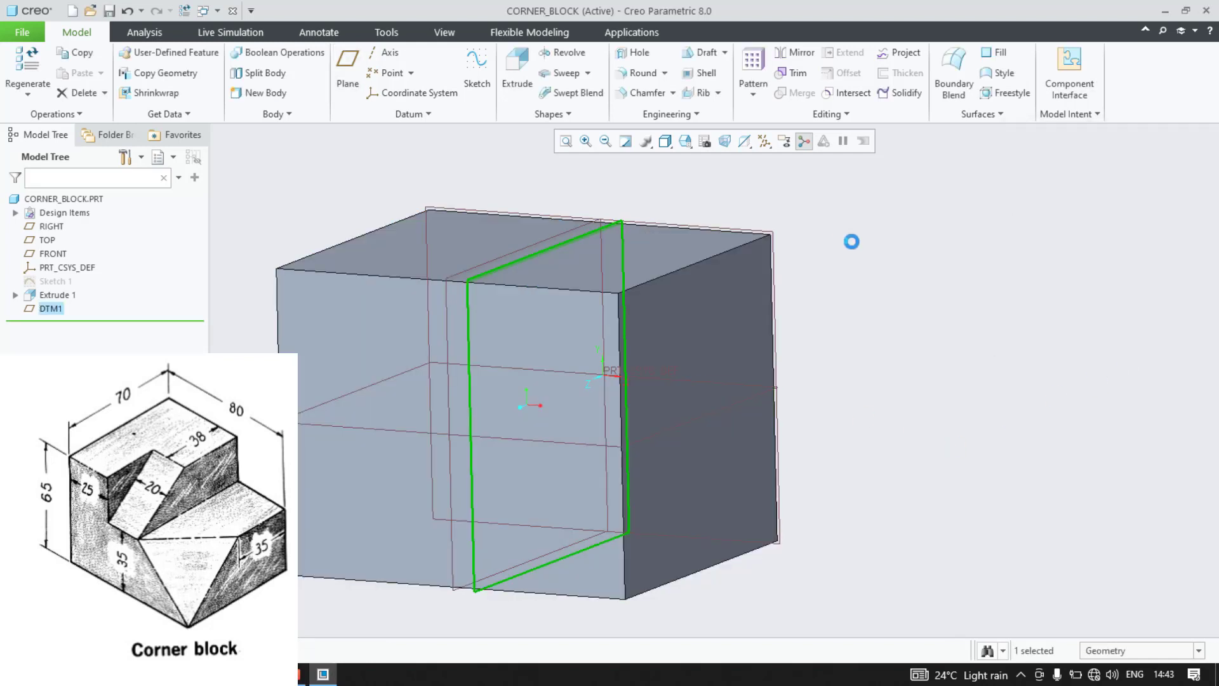
Step: Sketch on the new datum plane a closed four-sided profile about 25 mm high along the block's top, sloping on its front side
click(540, 253)
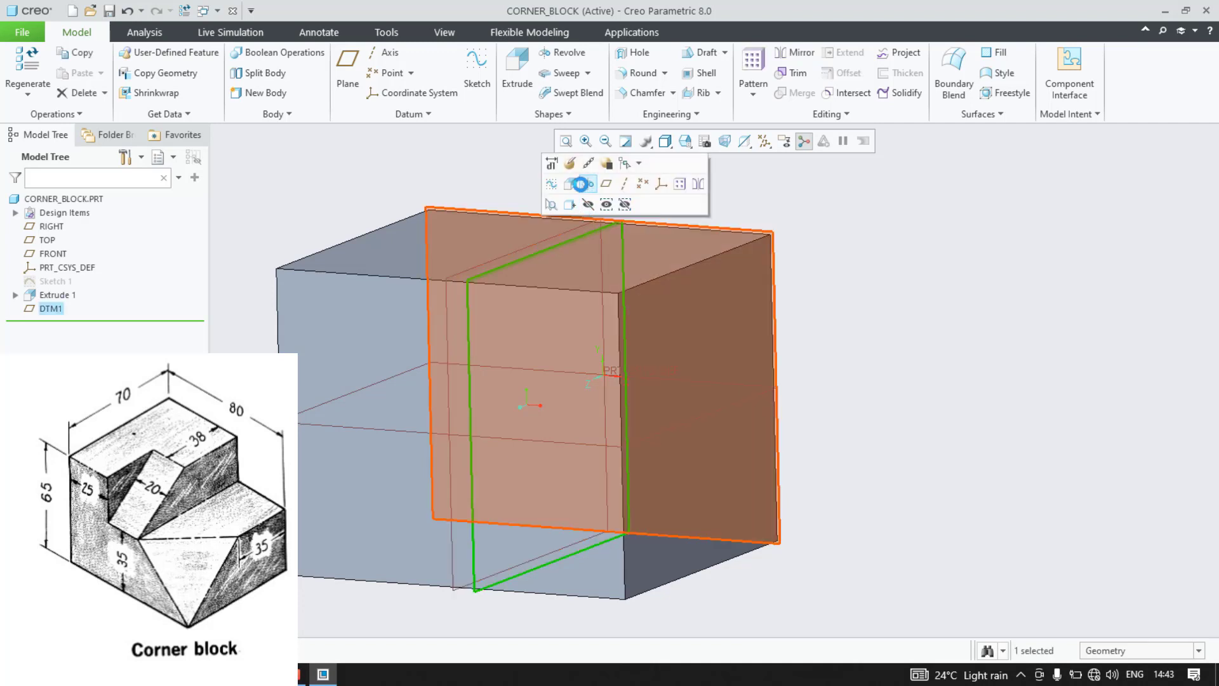
click(550, 183)
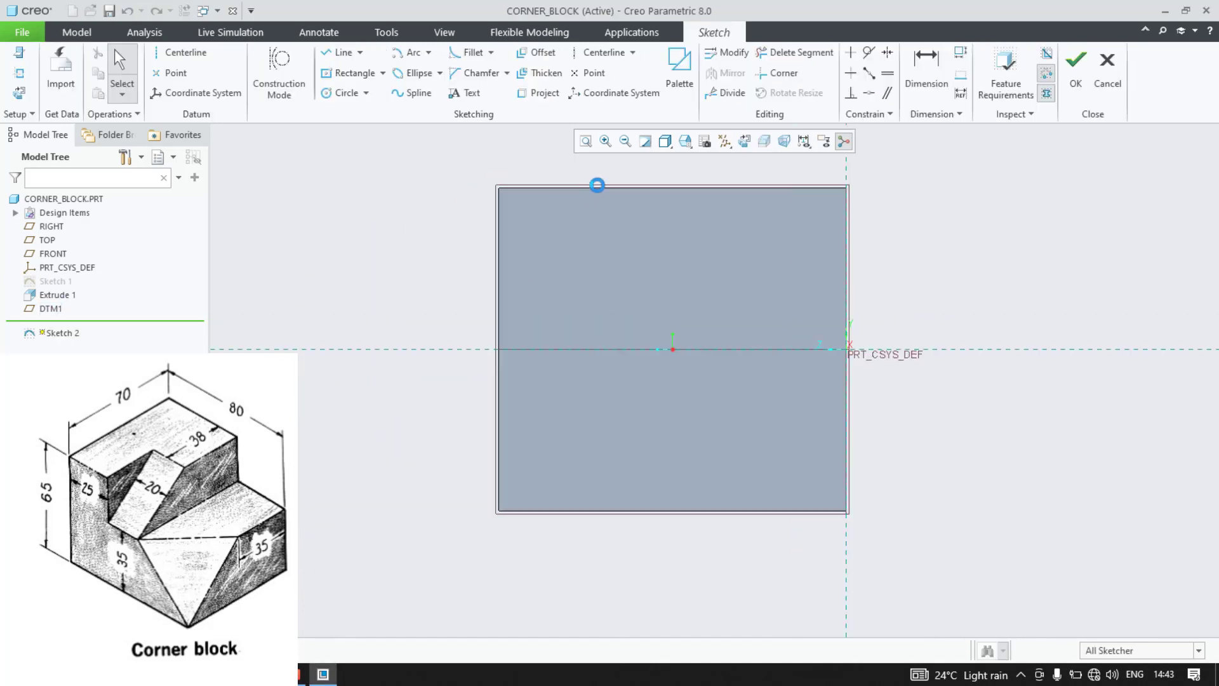
click(338, 53)
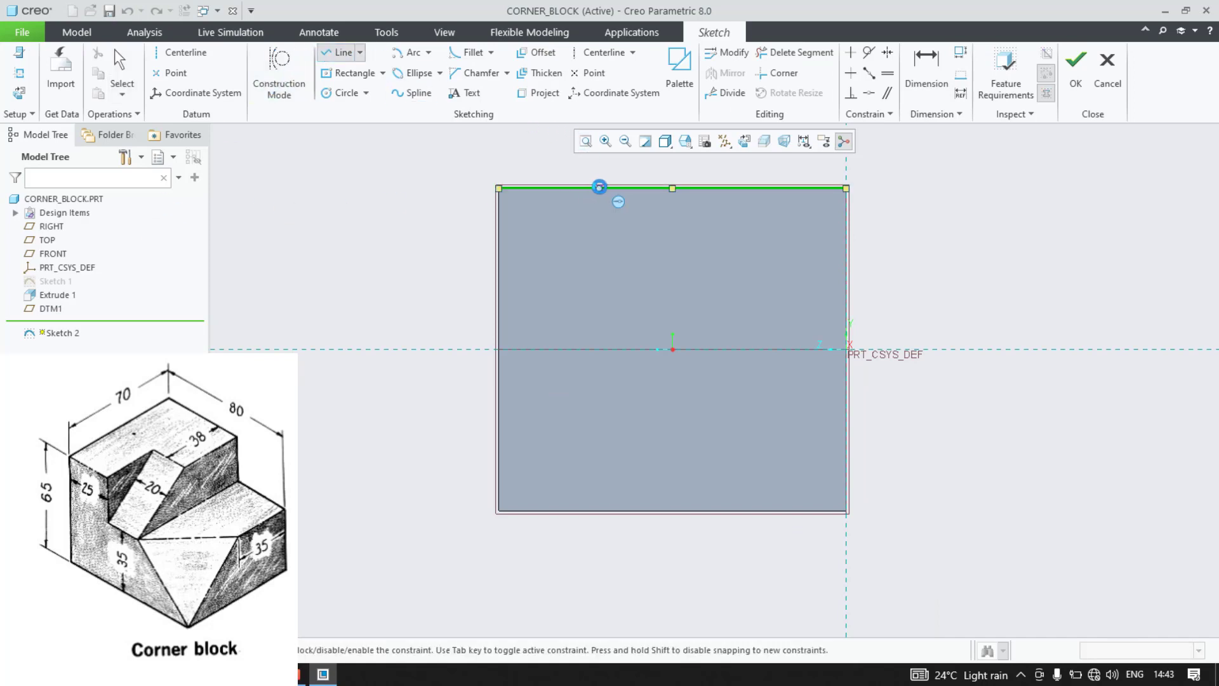
click(599, 188)
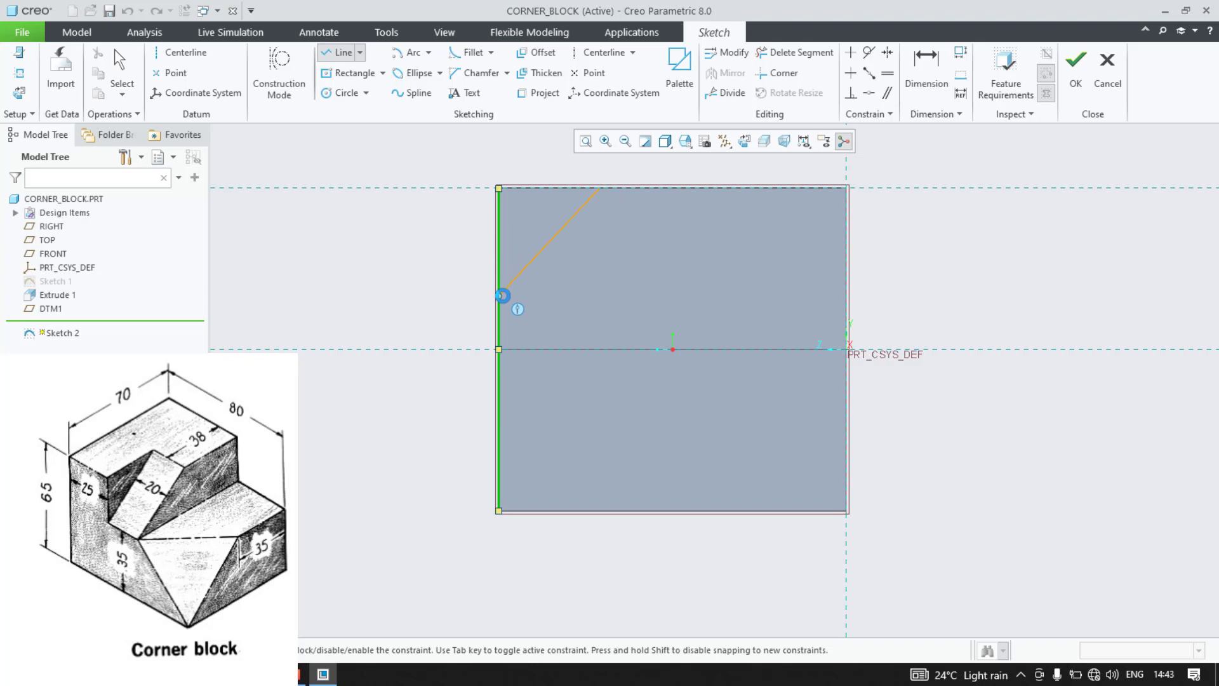
click(500, 312)
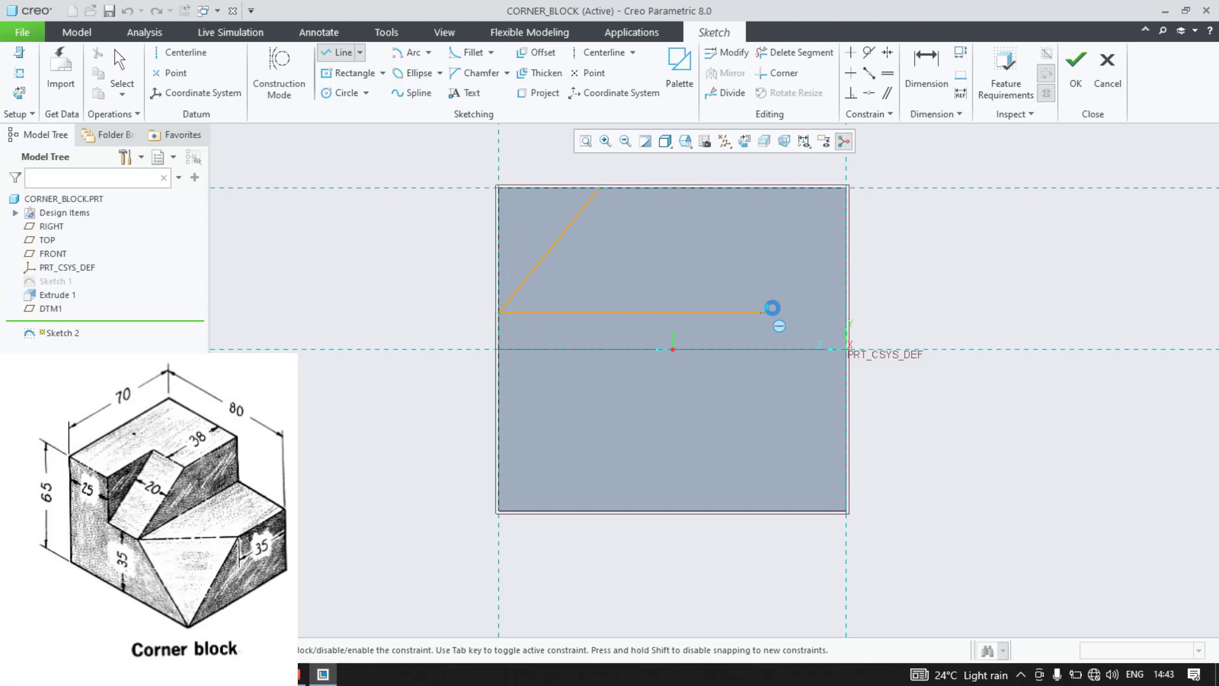
click(843, 311)
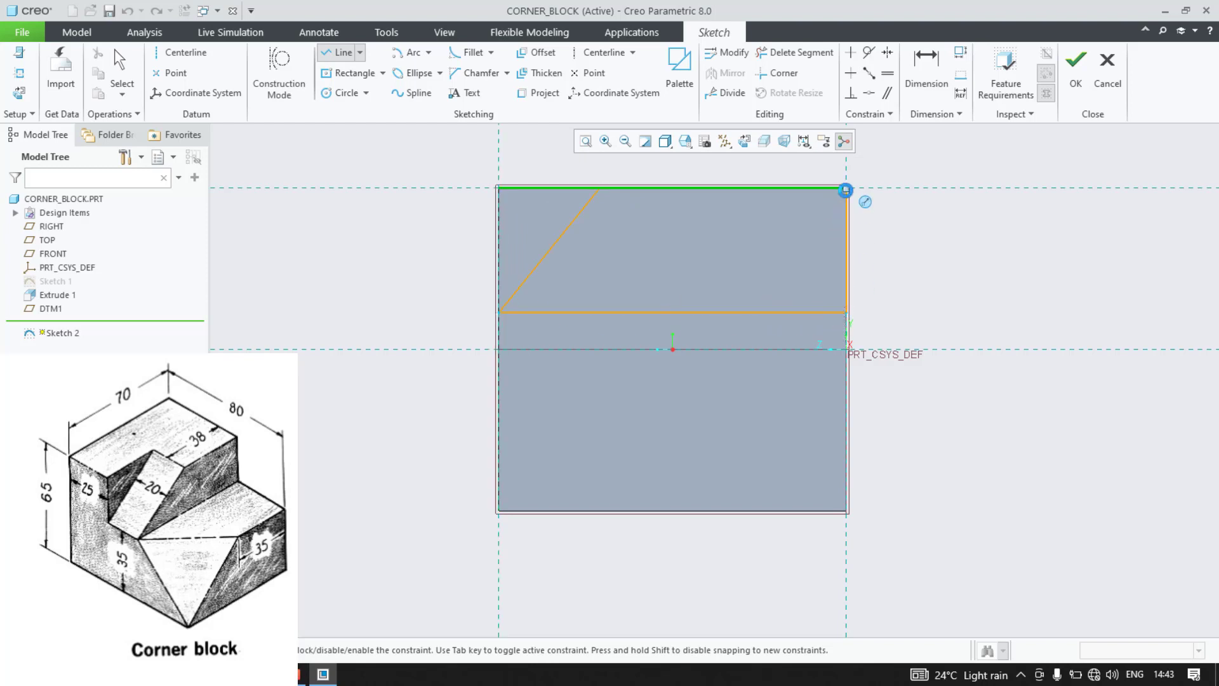
click(846, 188)
click(599, 188)
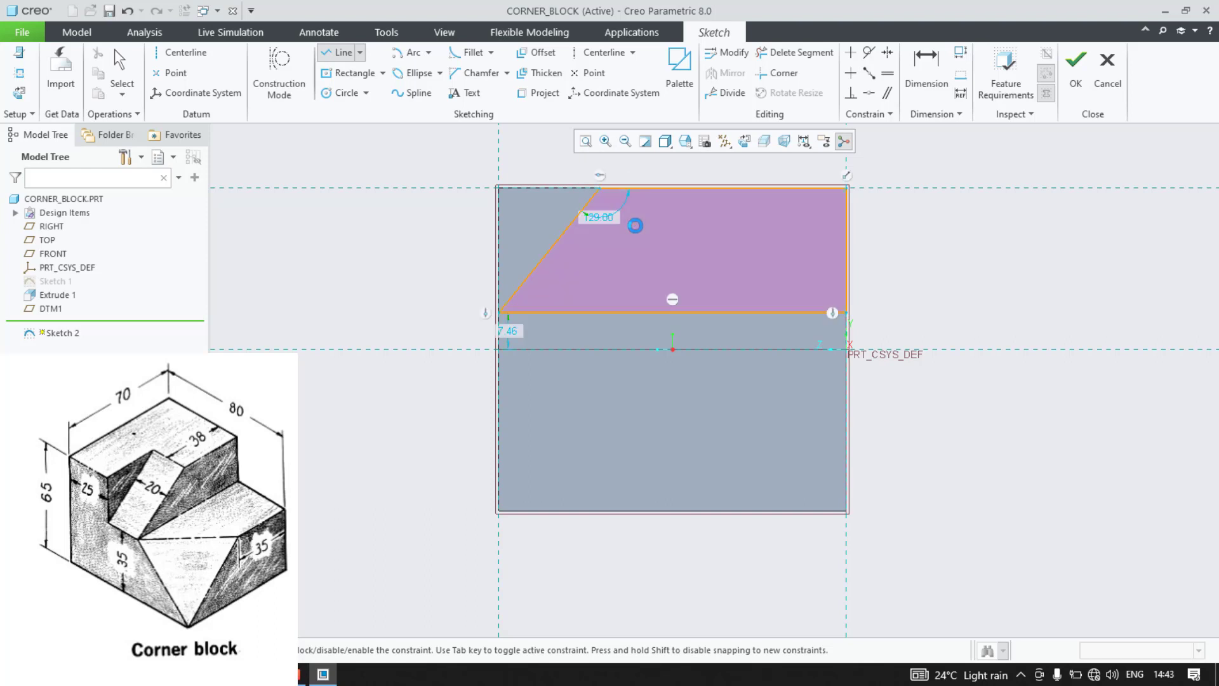
middle_click(650, 192)
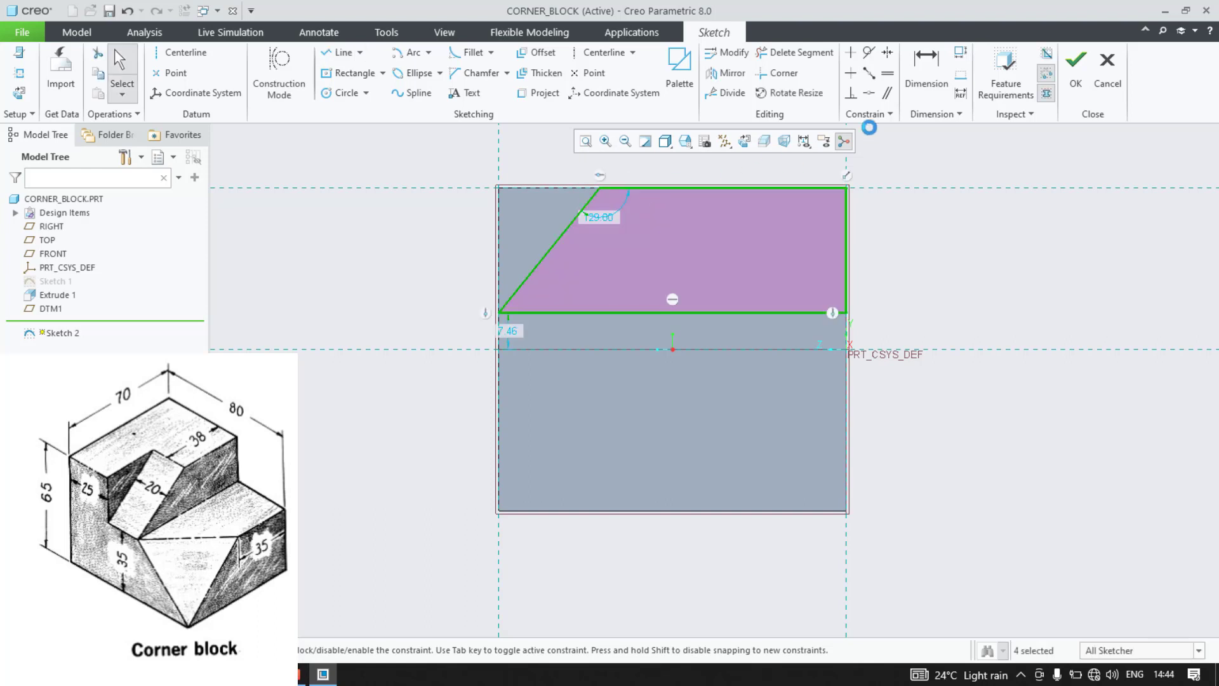
Step: Dimension the profile's top edge as 38 mm and its lower edge 35 mm above the block's base
click(926, 67)
middle_click(726, 172)
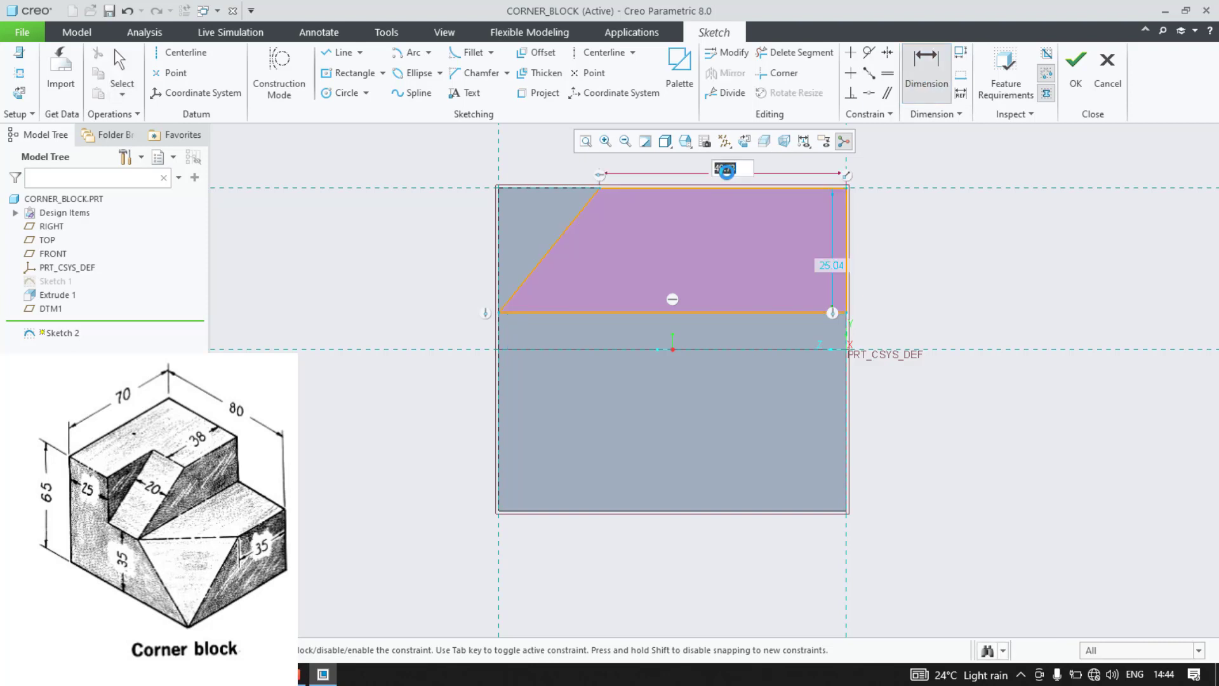
text(38)
key(Return)
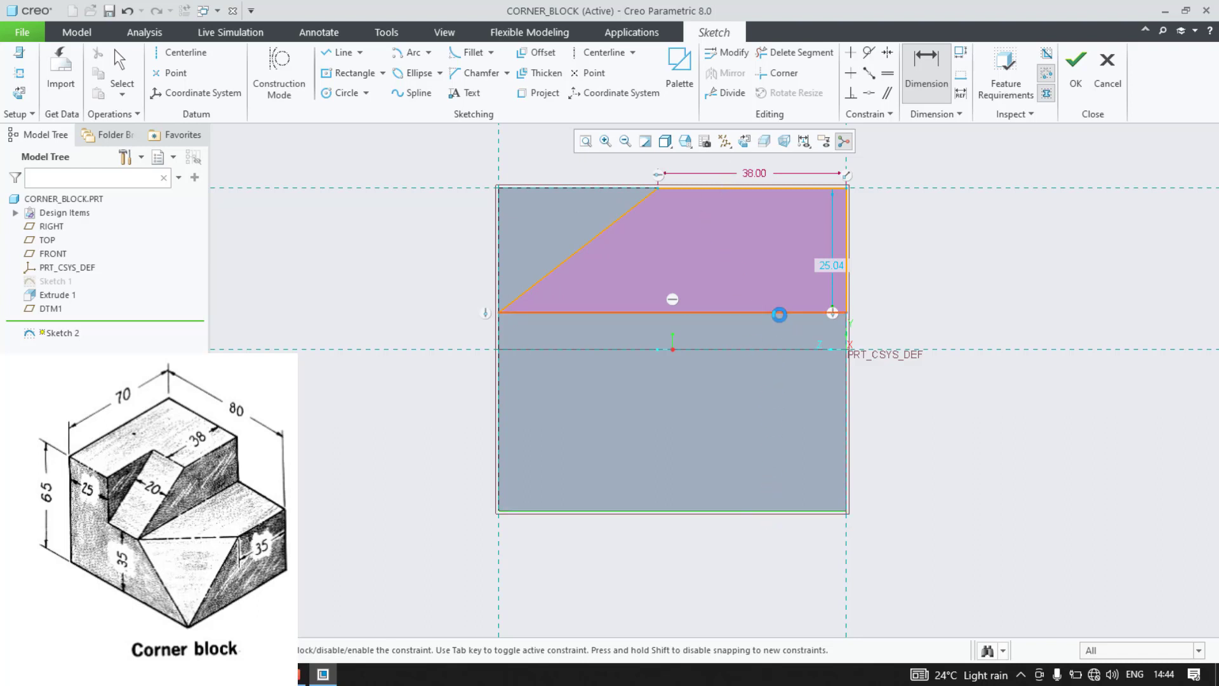
click(781, 312)
middle_click(953, 399)
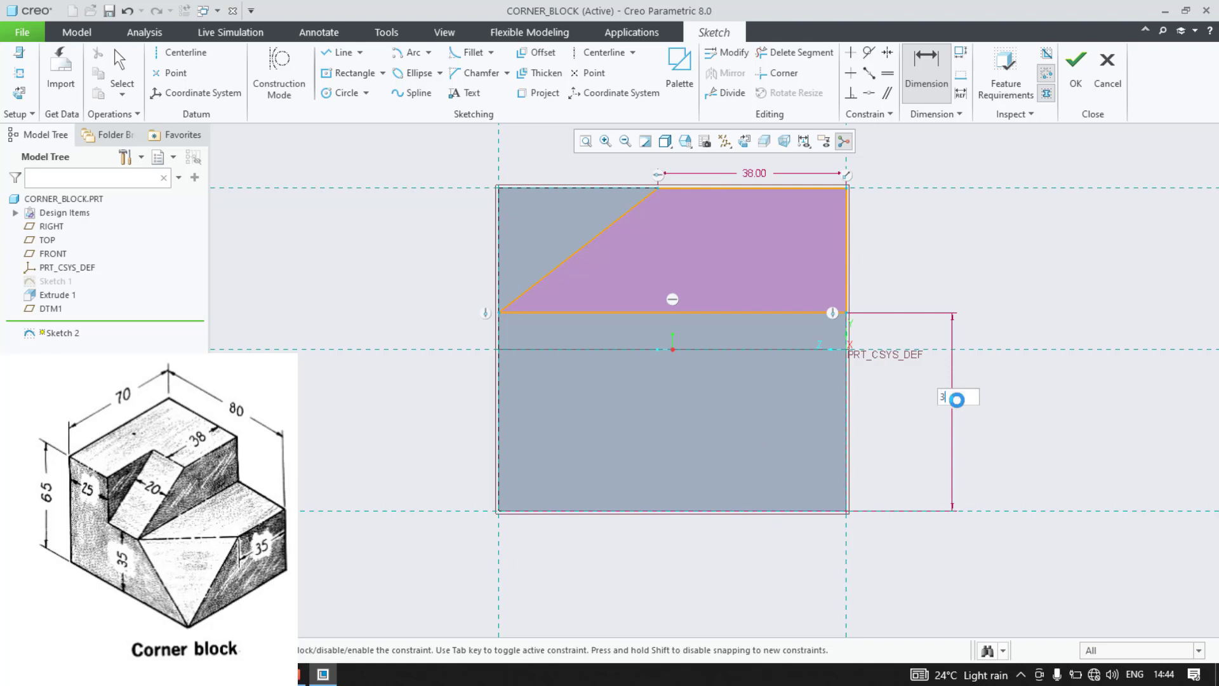
key(Return)
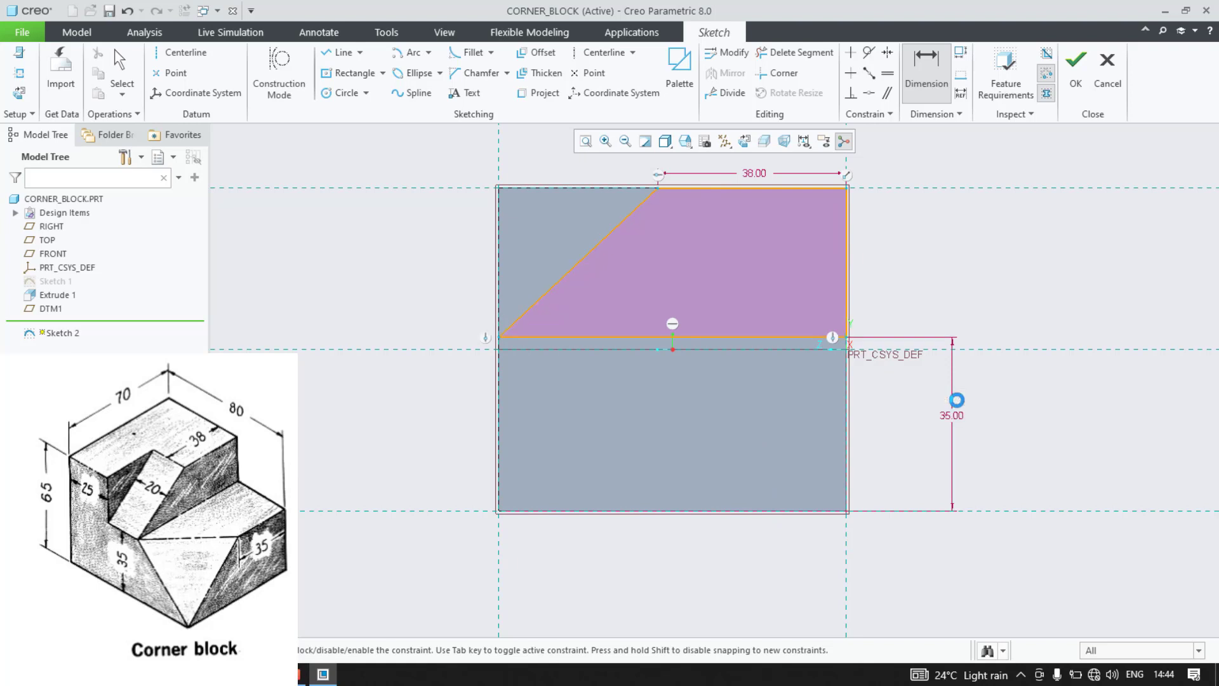
middle_click(955, 402)
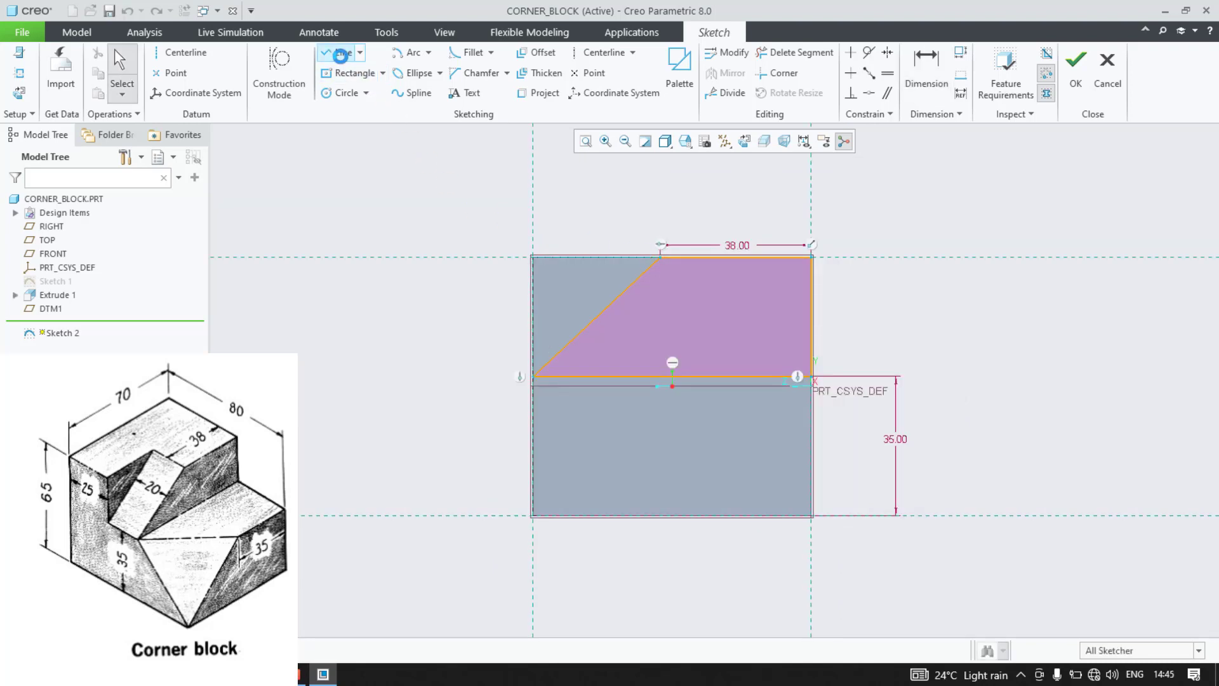
Step: Draw lines along the block's top and front edges to close a triangle with the sloped line
click(341, 52)
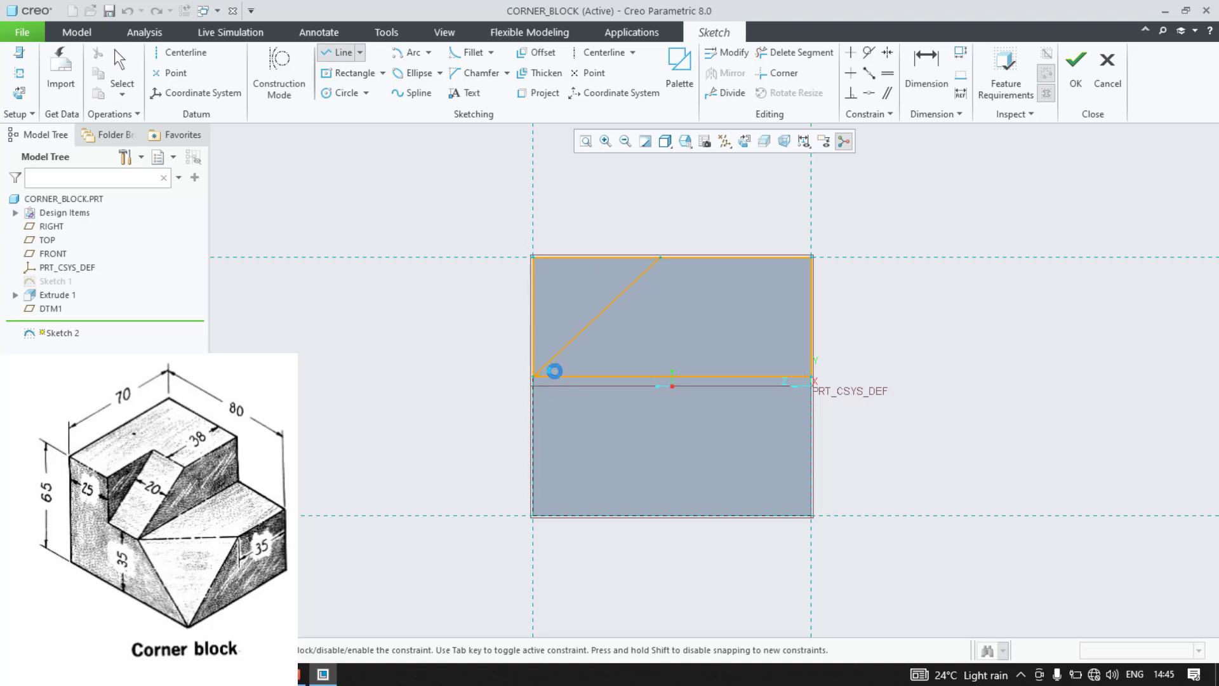
click(534, 376)
middle_click(411, 270)
Step: Convert the original profile's top, rear and lower lines to construction geometry, leaving the triangle solid, and finish the sketch
key(g)
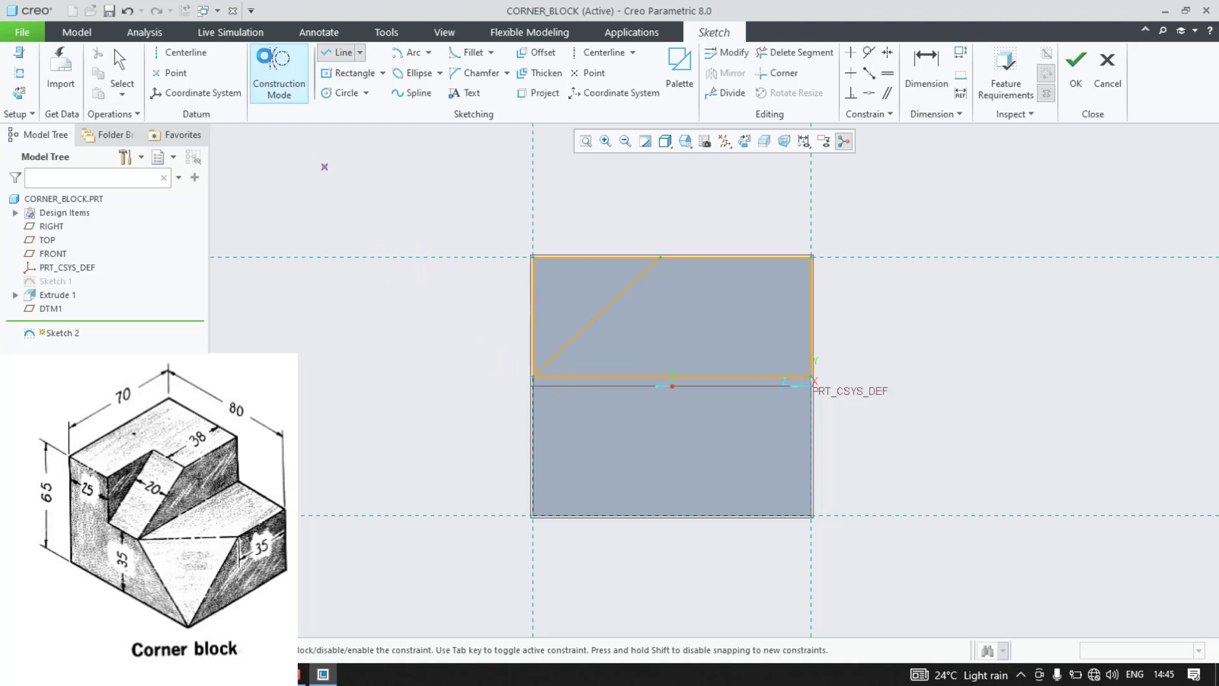
click(589, 376)
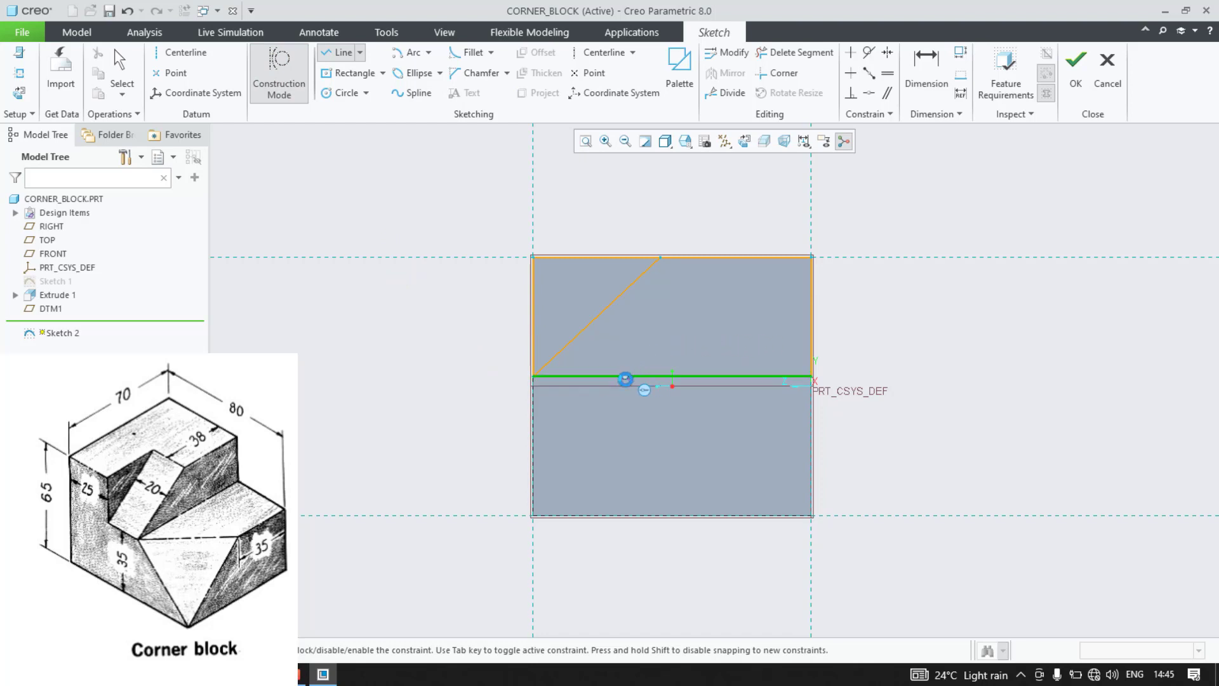
middle_click(621, 379)
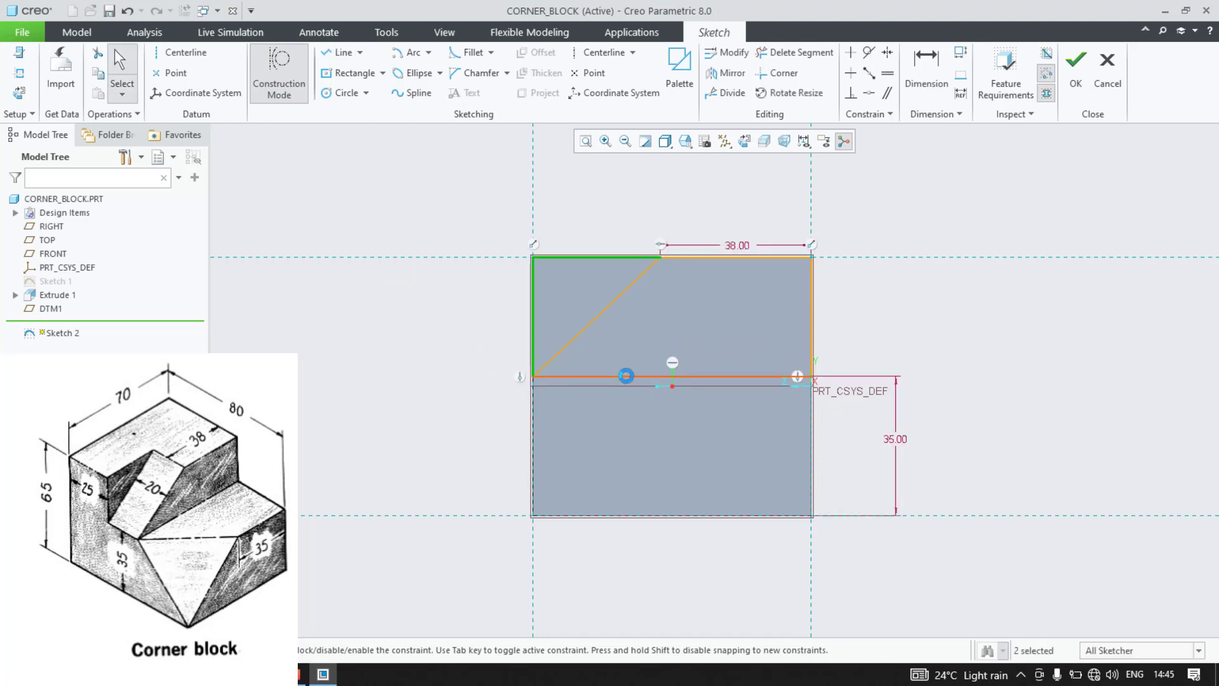
click(623, 376)
ctrl+click(812, 328)
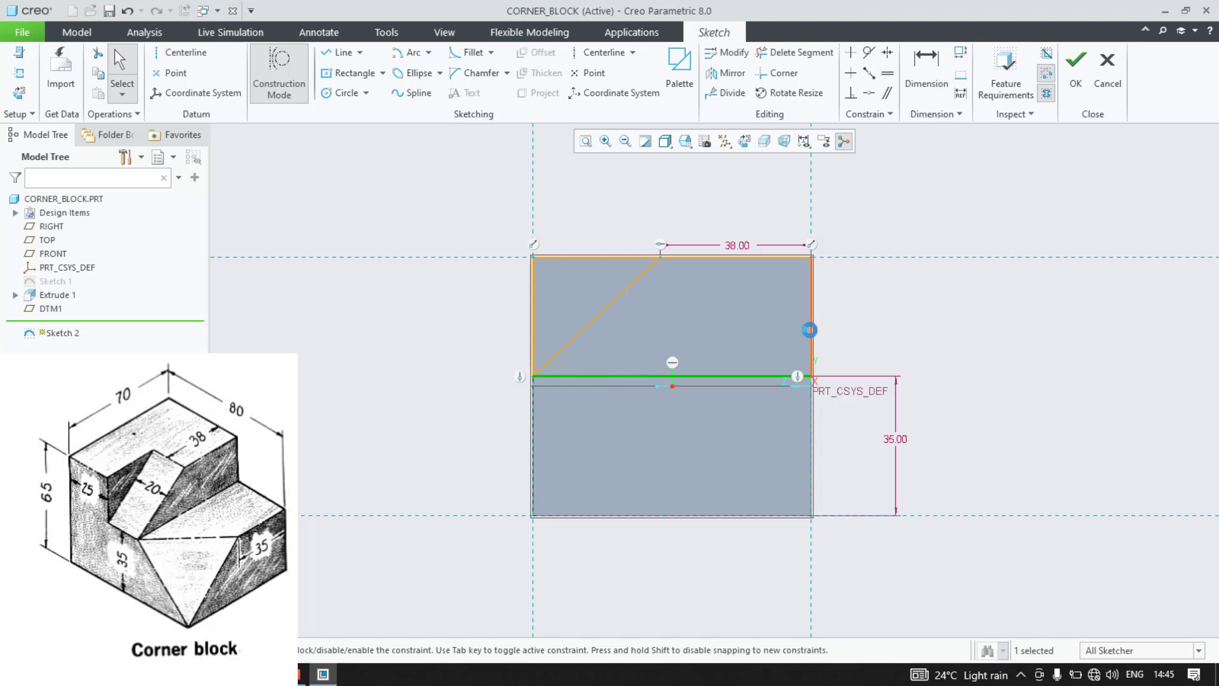
ctrl+click(719, 258)
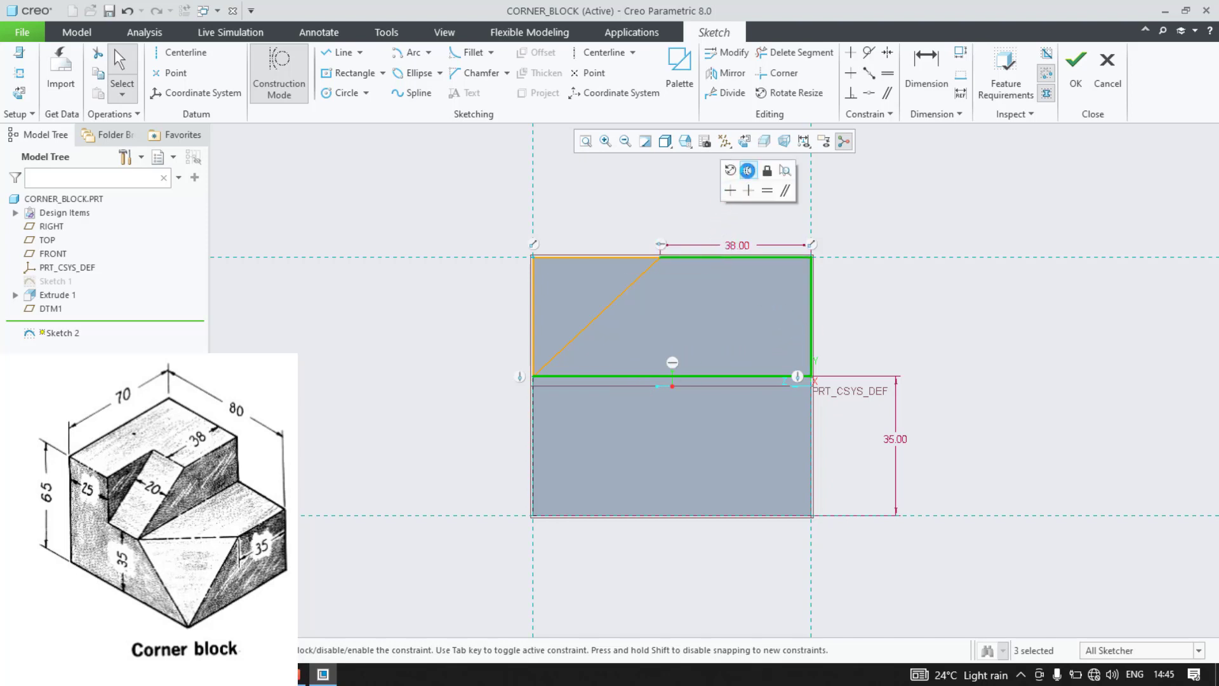
click(751, 169)
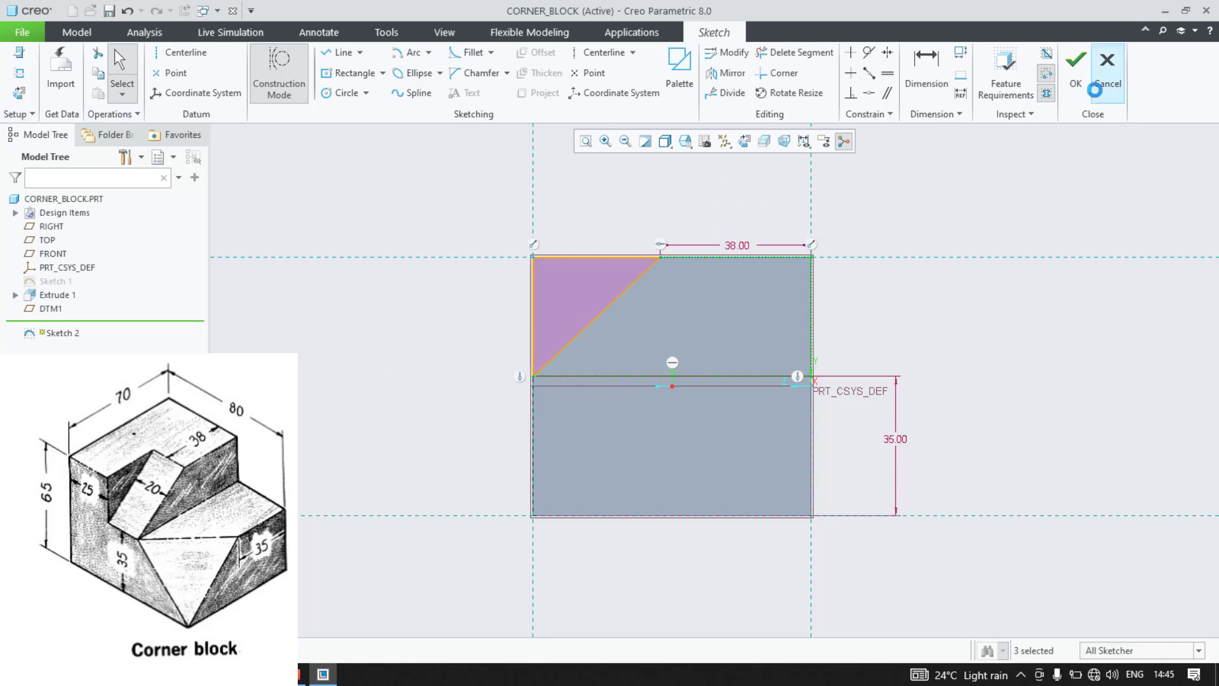
click(1076, 68)
Step: Extrude the triangle sketch as a Remove Material cut, Through All towards the block's right-hand side face
middle_drag(485, 352, 473, 192)
click(517, 70)
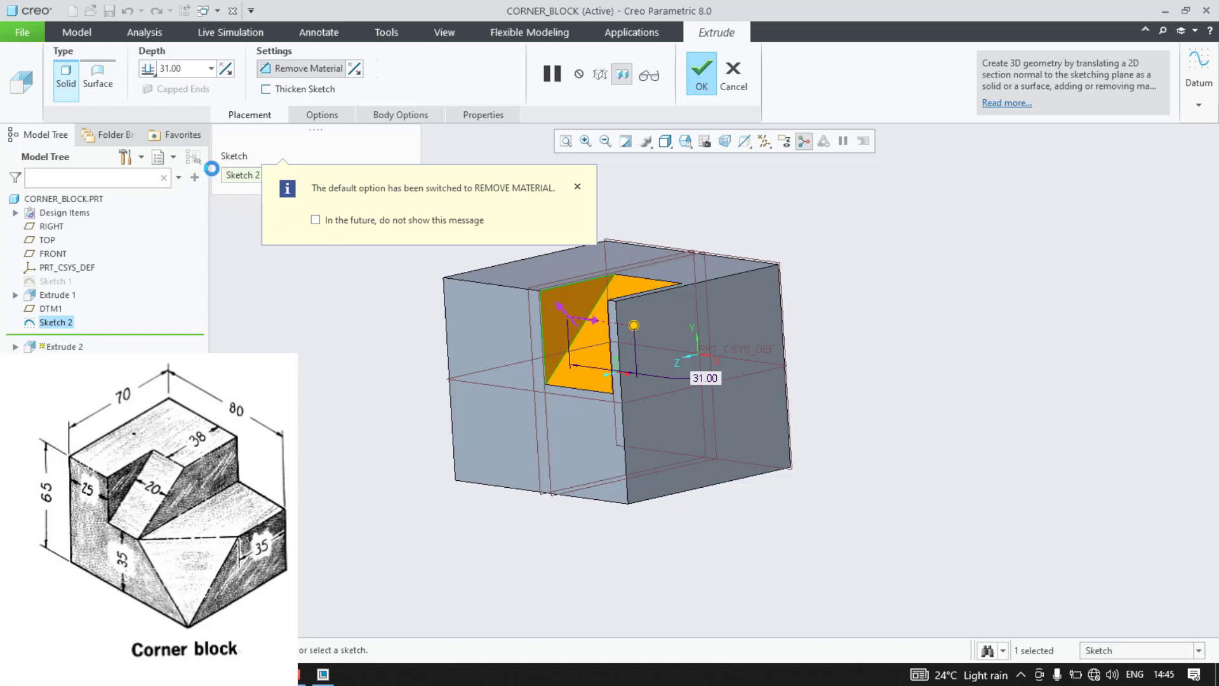
click(150, 69)
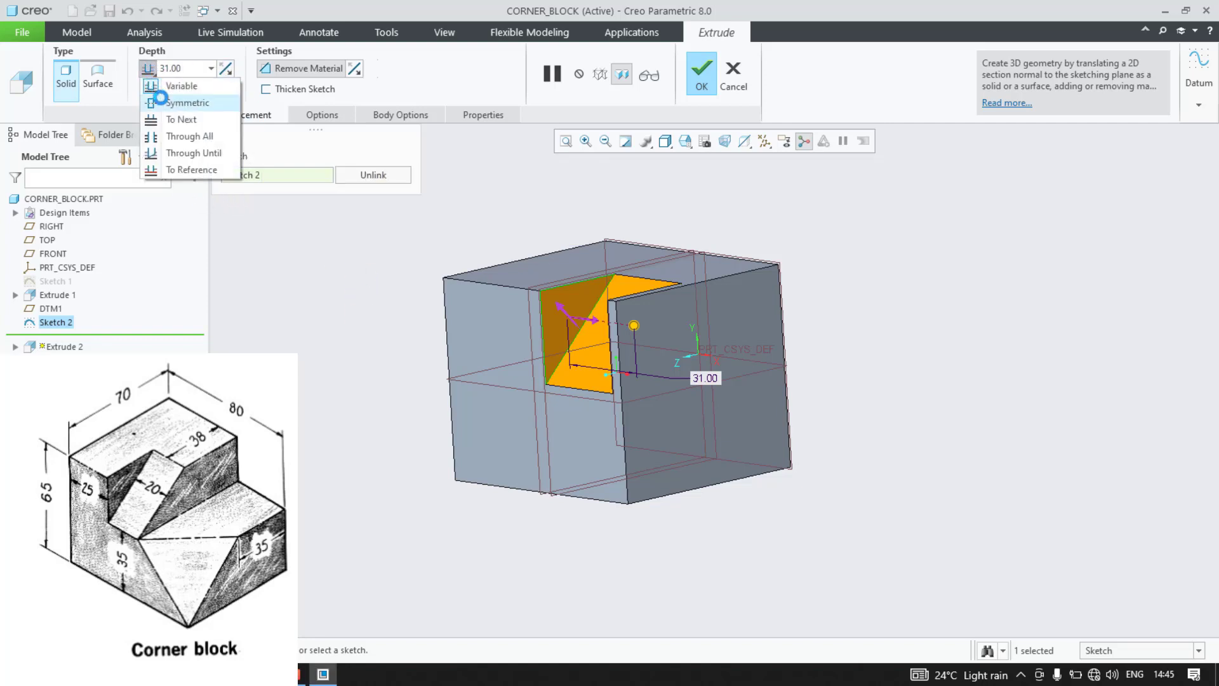
click(166, 136)
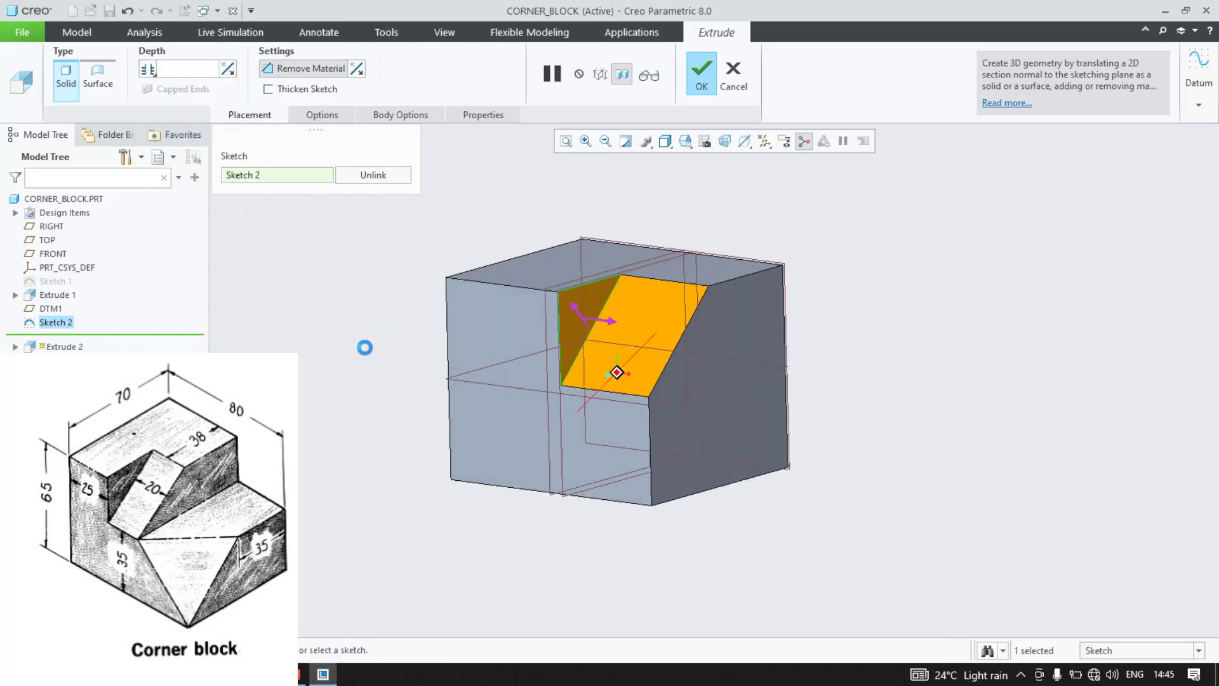
key(ctrl+d)
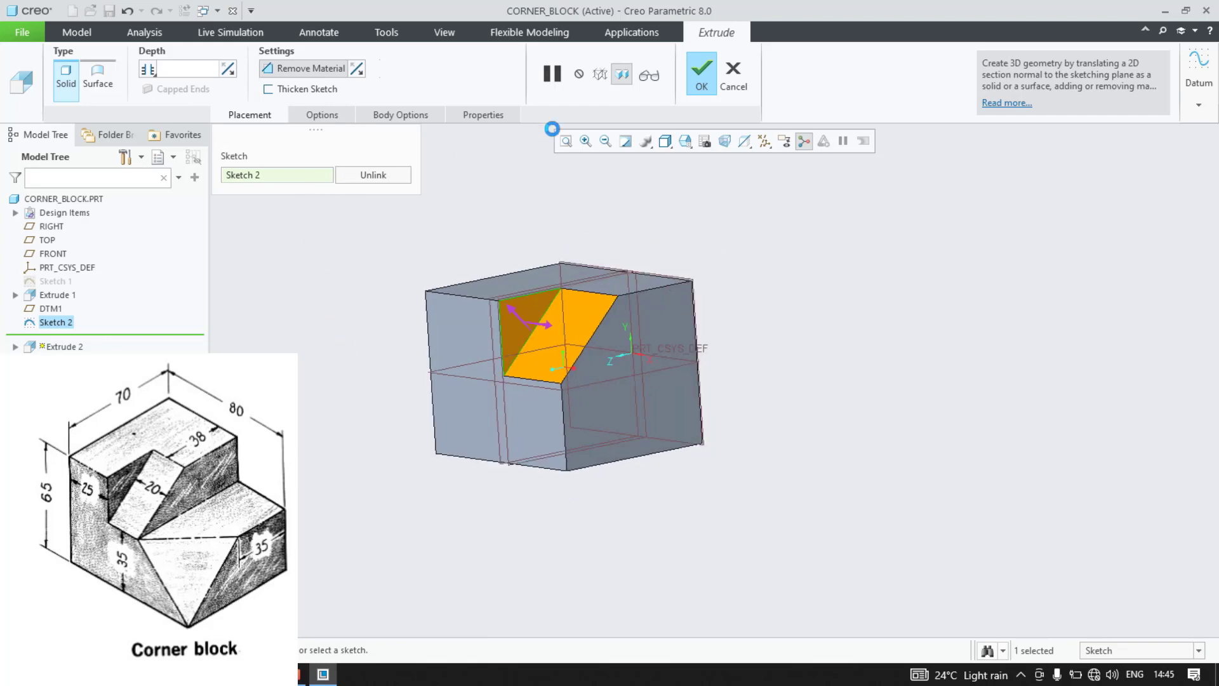
click(699, 78)
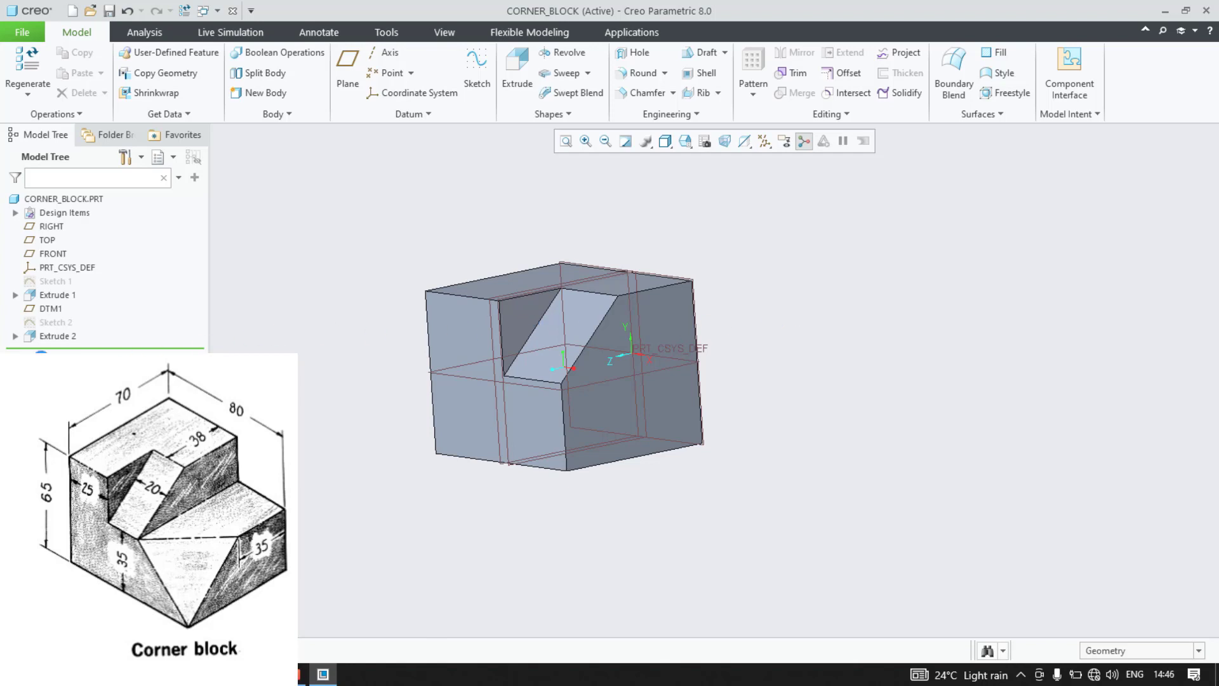
Step: Redefine the triangular cut with a blind depth of 20 mm and flip it towards the block's left-hand side
click(56, 337)
click(67, 242)
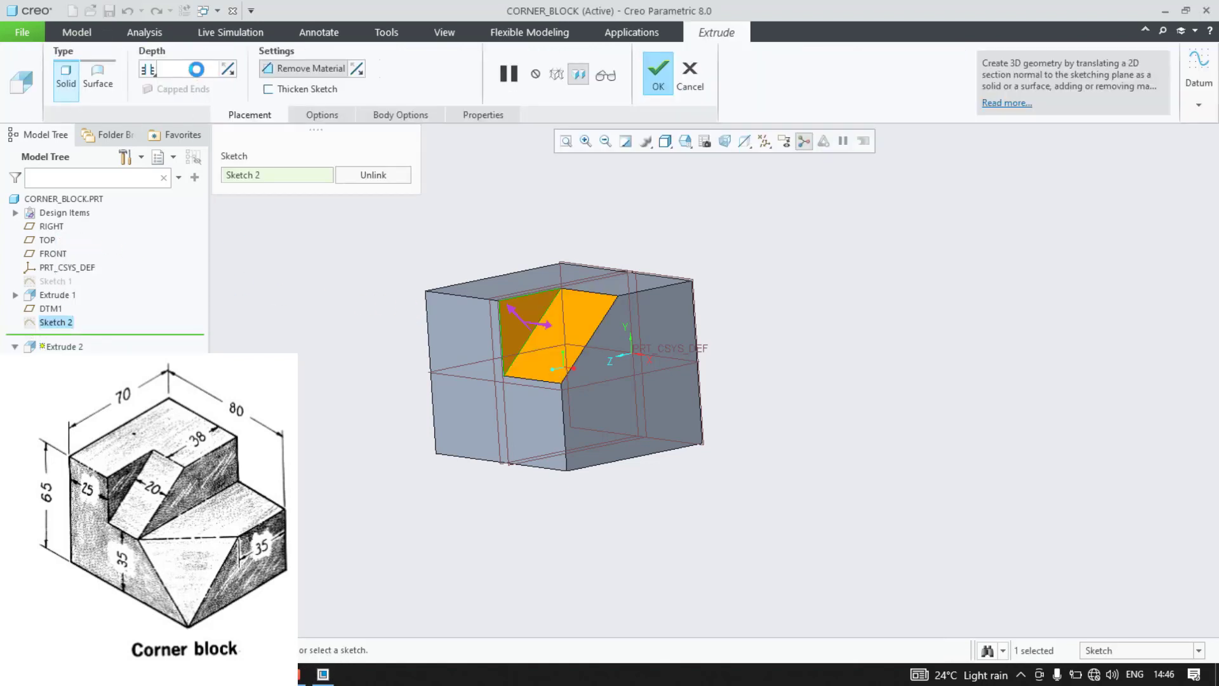
click(155, 68)
click(156, 84)
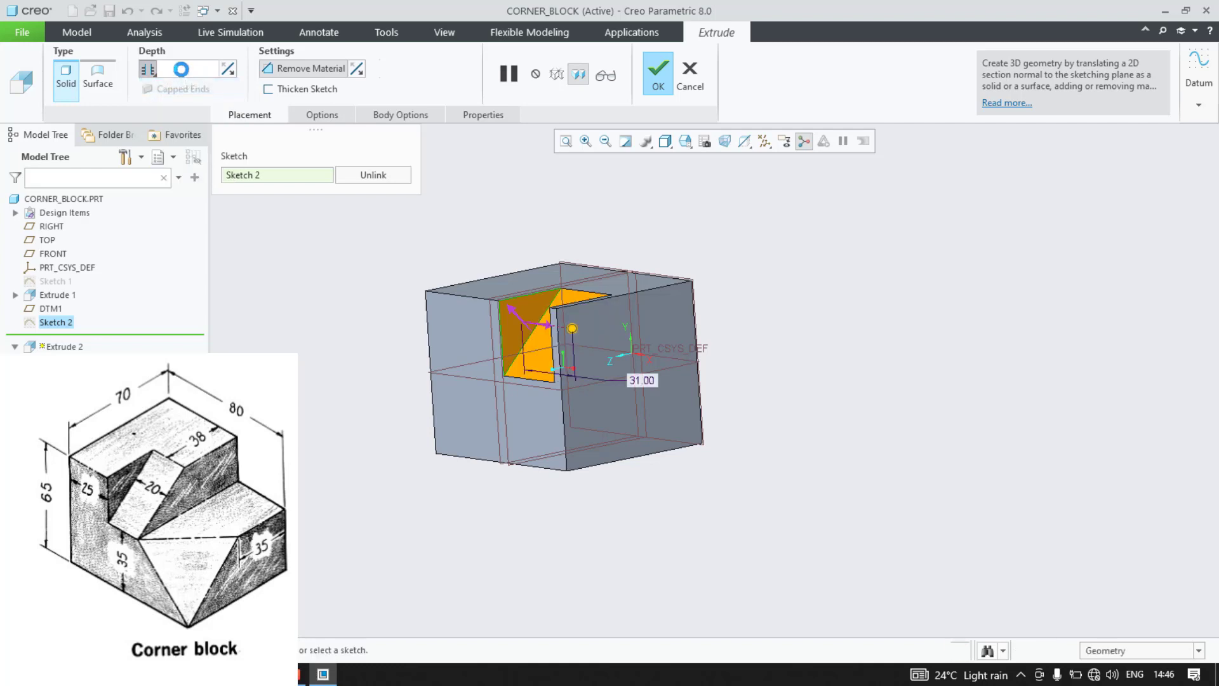
text(20)
key(Return)
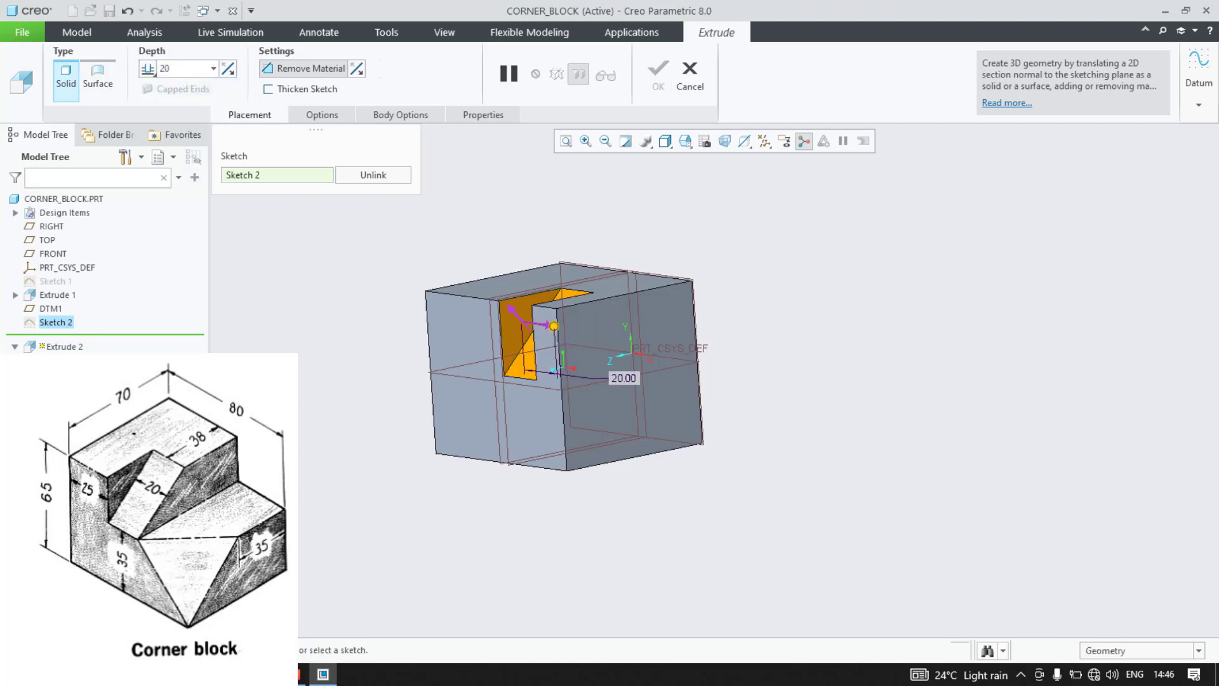
click(227, 69)
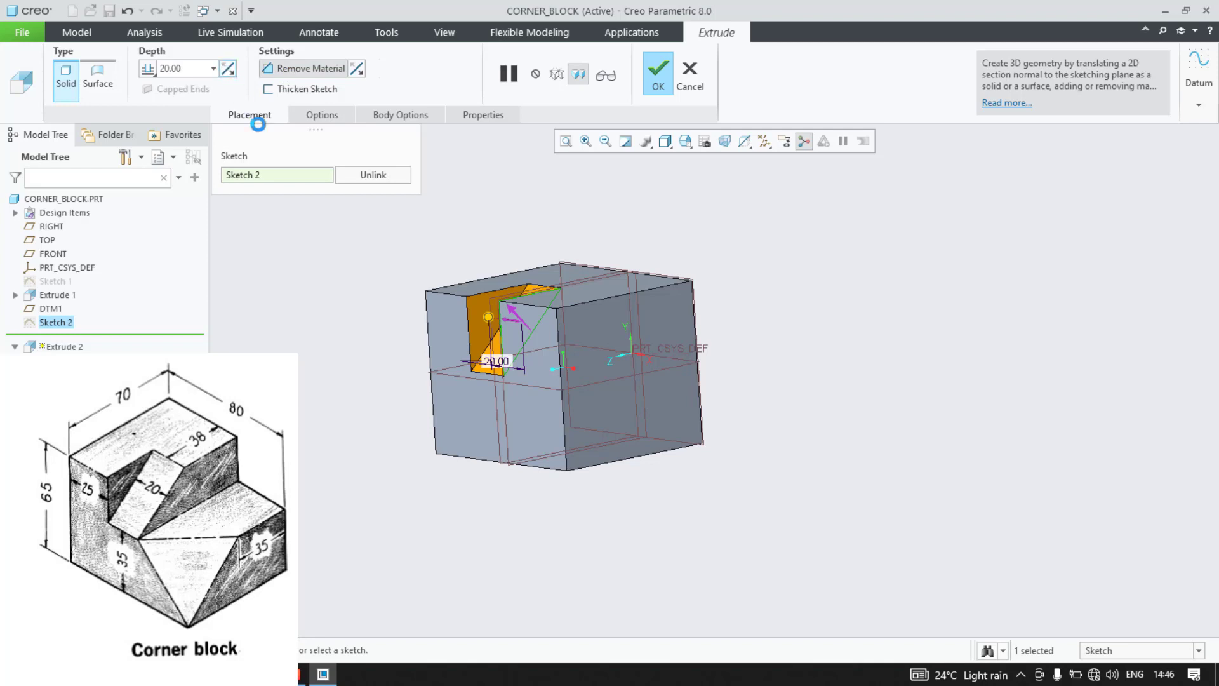
click(659, 72)
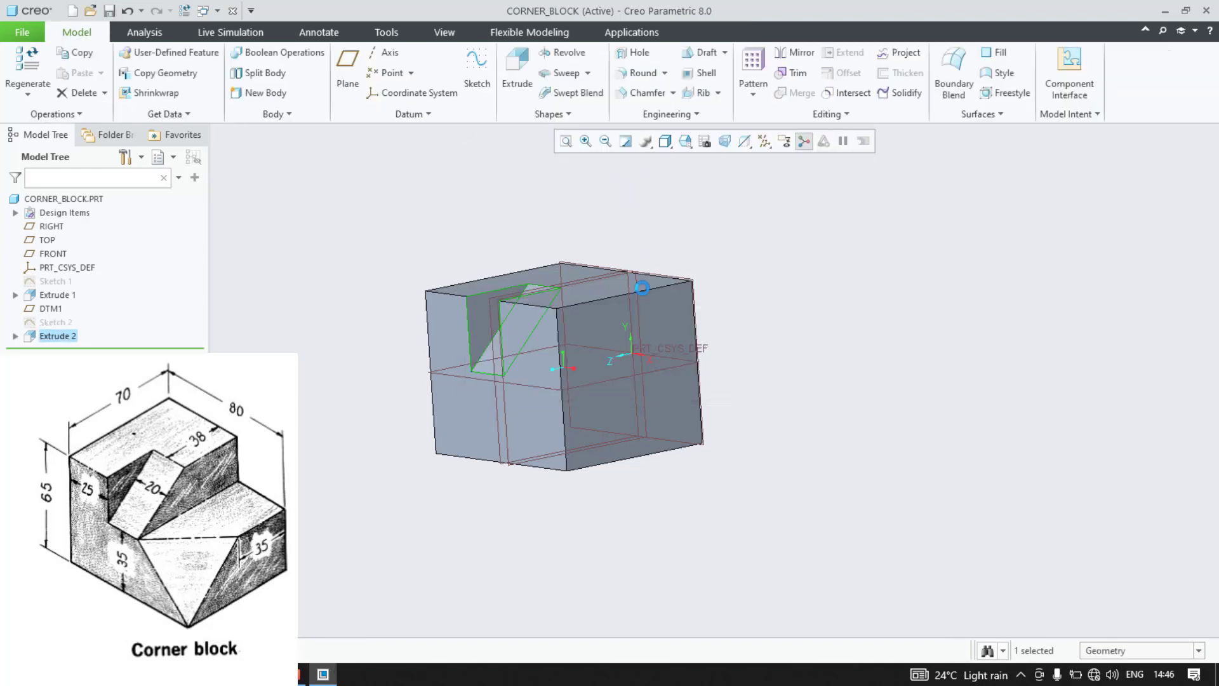
click(333, 409)
Step: Start a sketch on the notch's right-hand triangular wall, set the display to Hidden Line and project the notch's sloped edge
middle_drag(332, 409, 404, 414)
scroll(575, 349, down, 5)
click(585, 311)
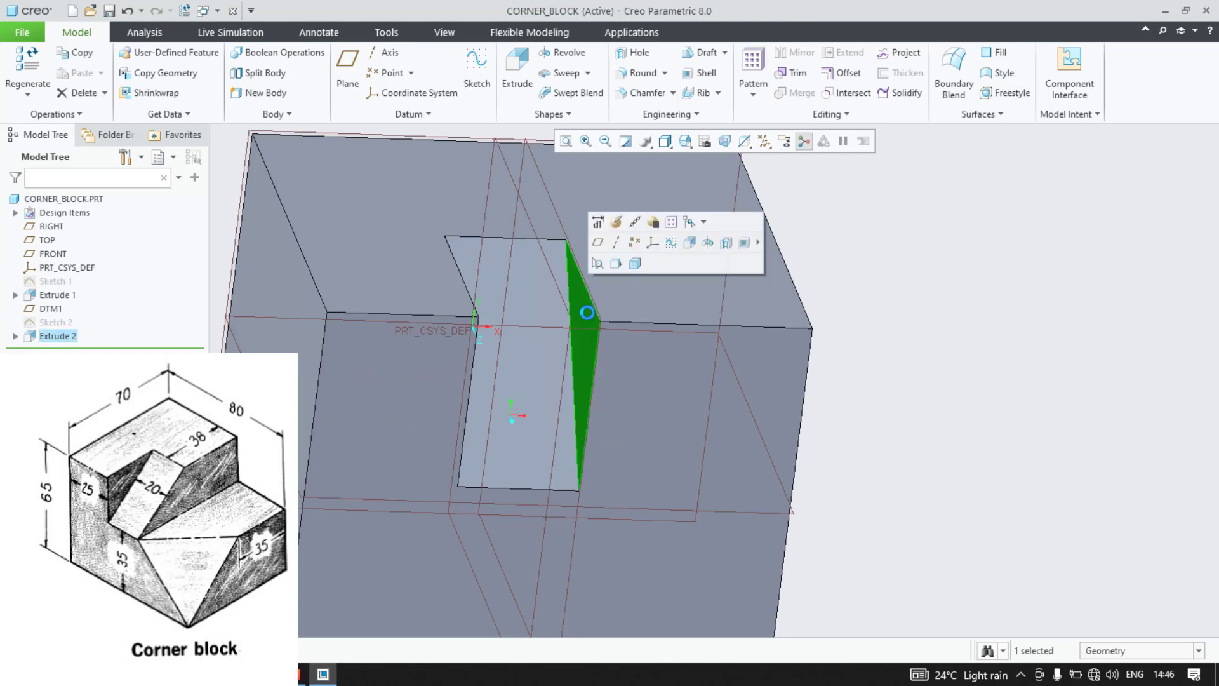
click(670, 243)
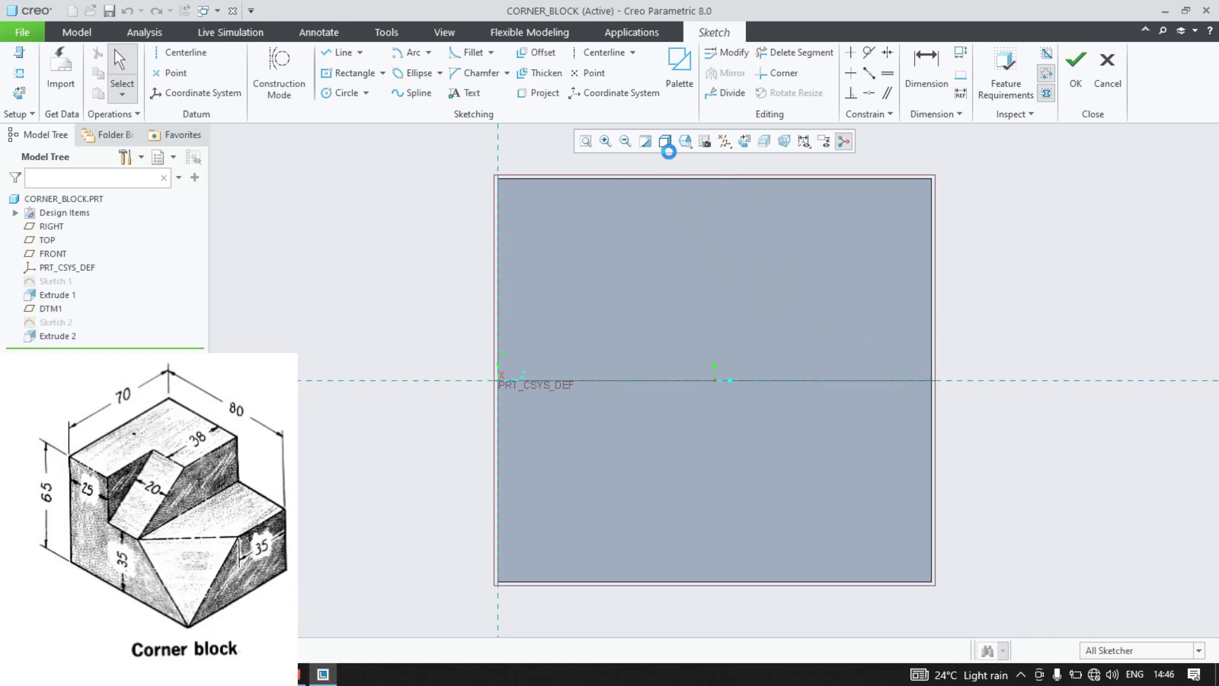
click(667, 147)
click(697, 208)
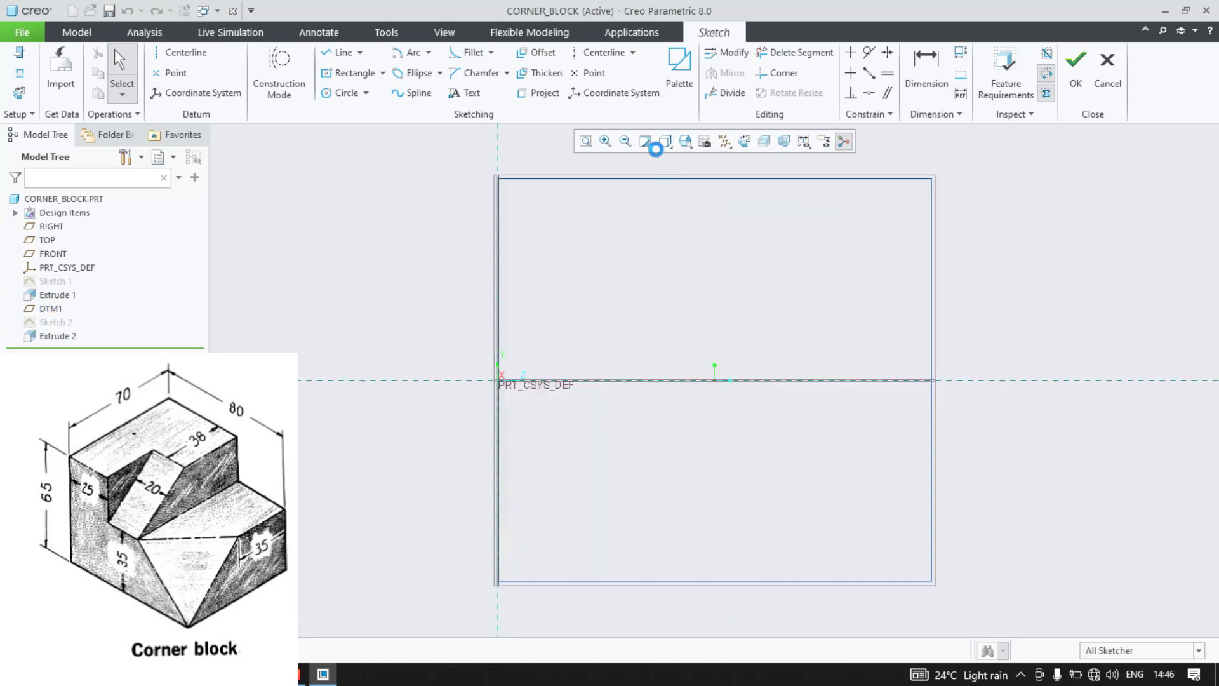
click(665, 144)
click(697, 228)
click(537, 92)
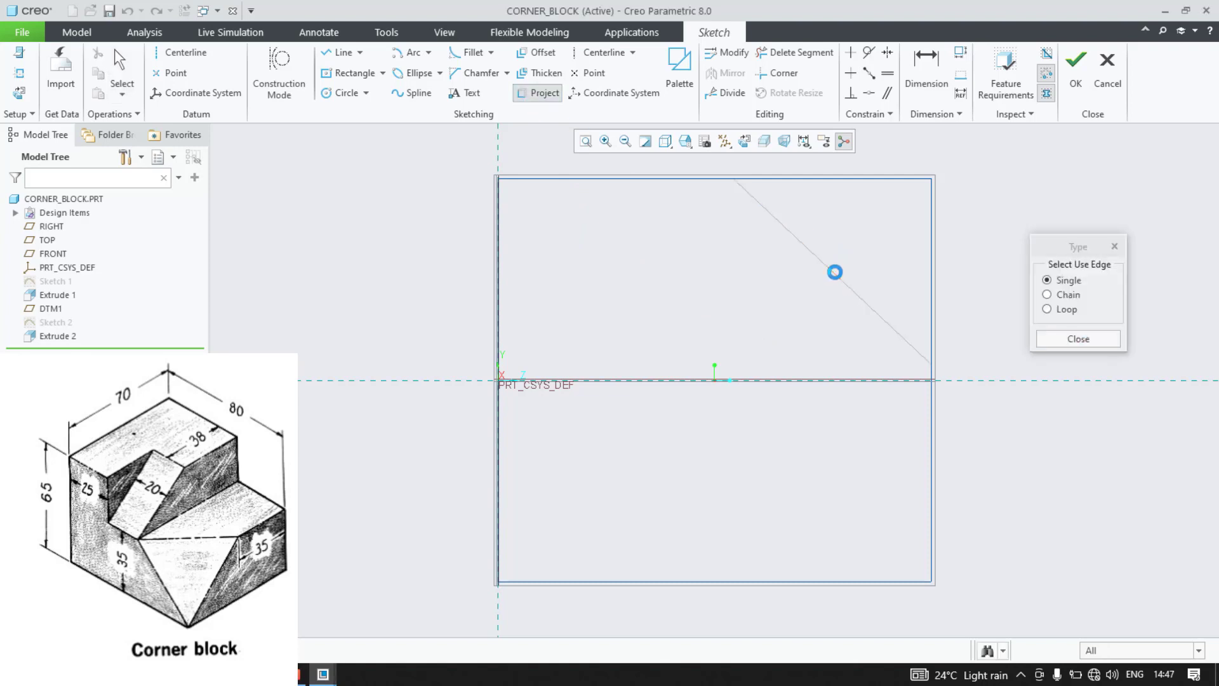
click(833, 272)
click(1072, 340)
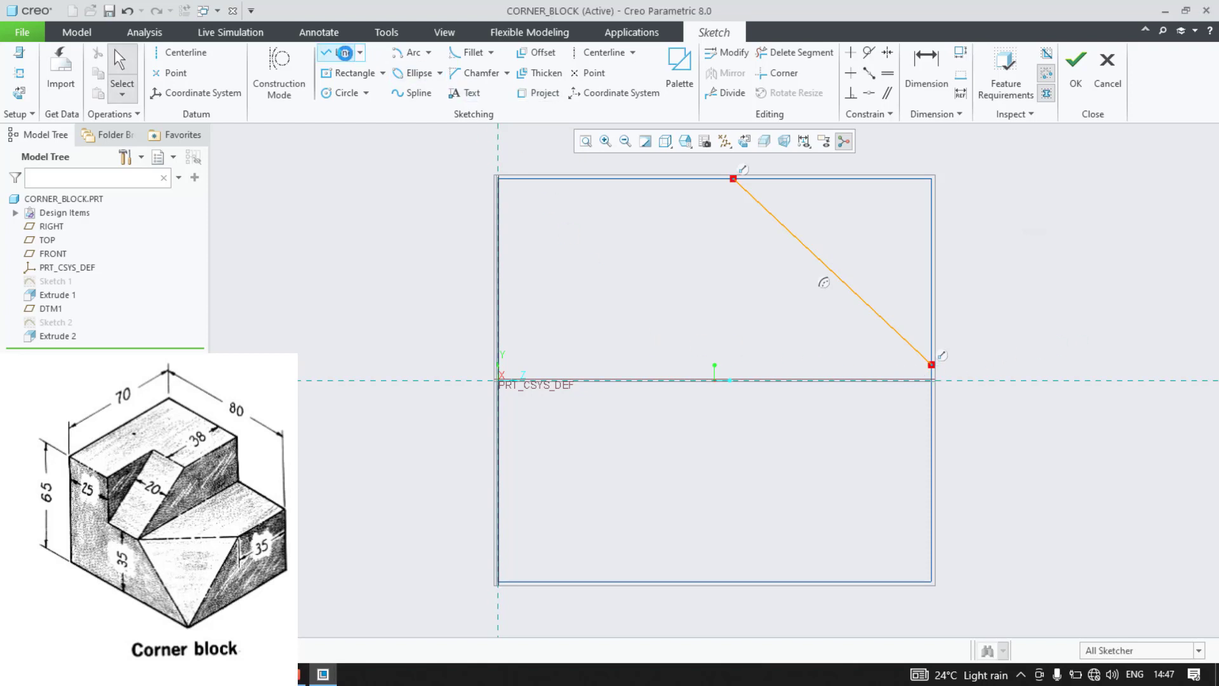
Step: Draw a closed rectangle from the sloped line's lower end across the block's full depth and up to its top edge
click(337, 52)
click(934, 364)
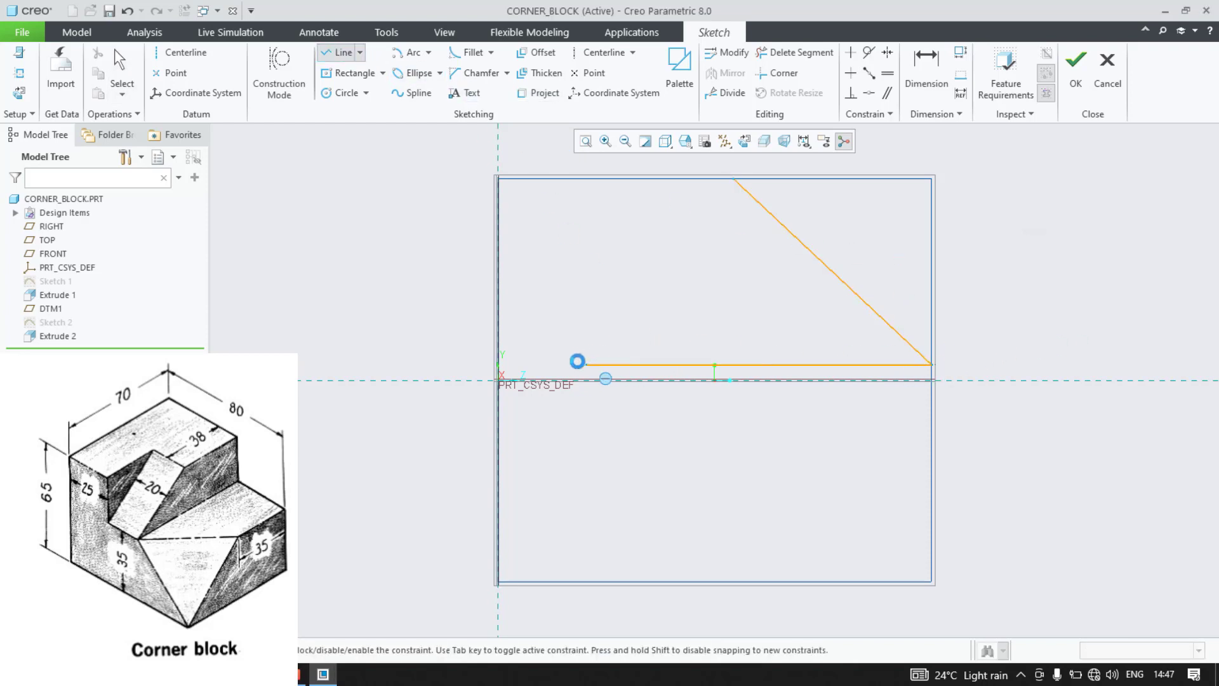
click(498, 364)
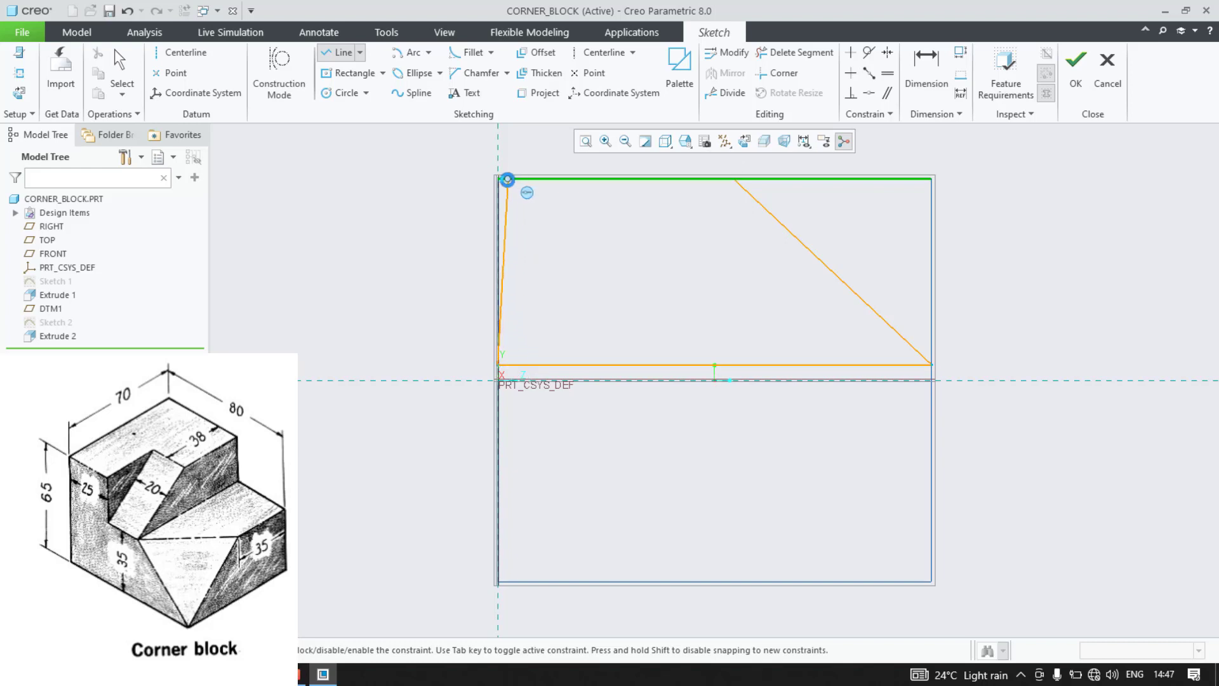
click(499, 178)
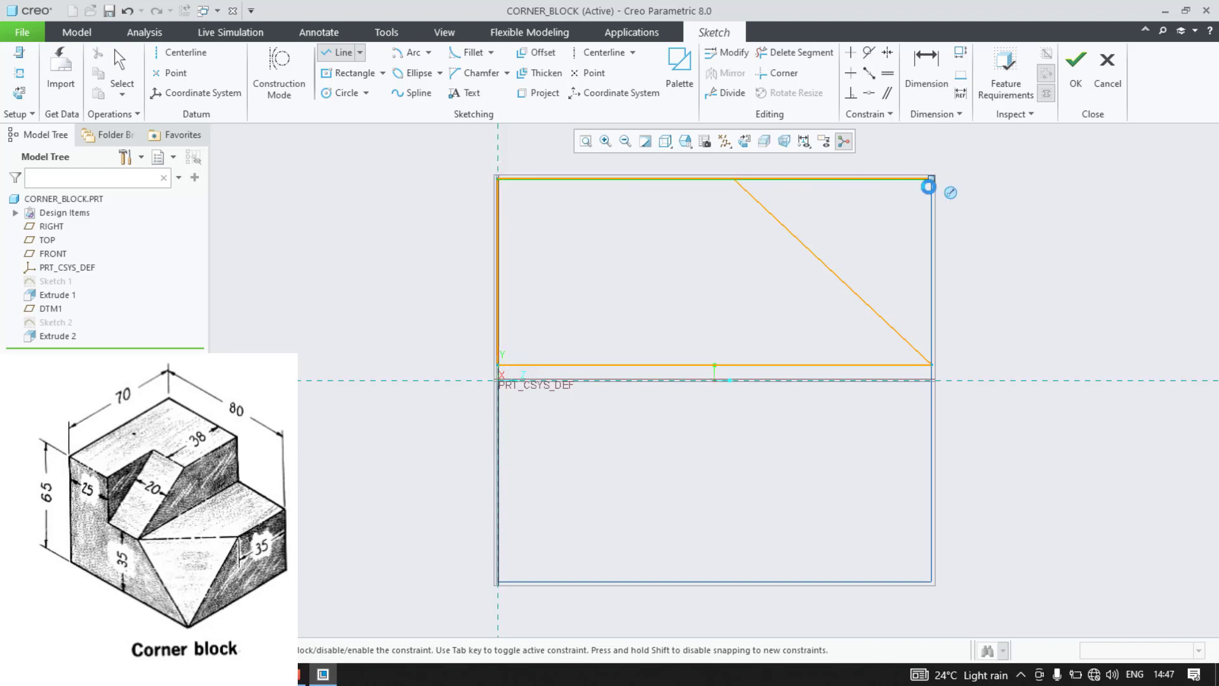
click(931, 178)
click(931, 361)
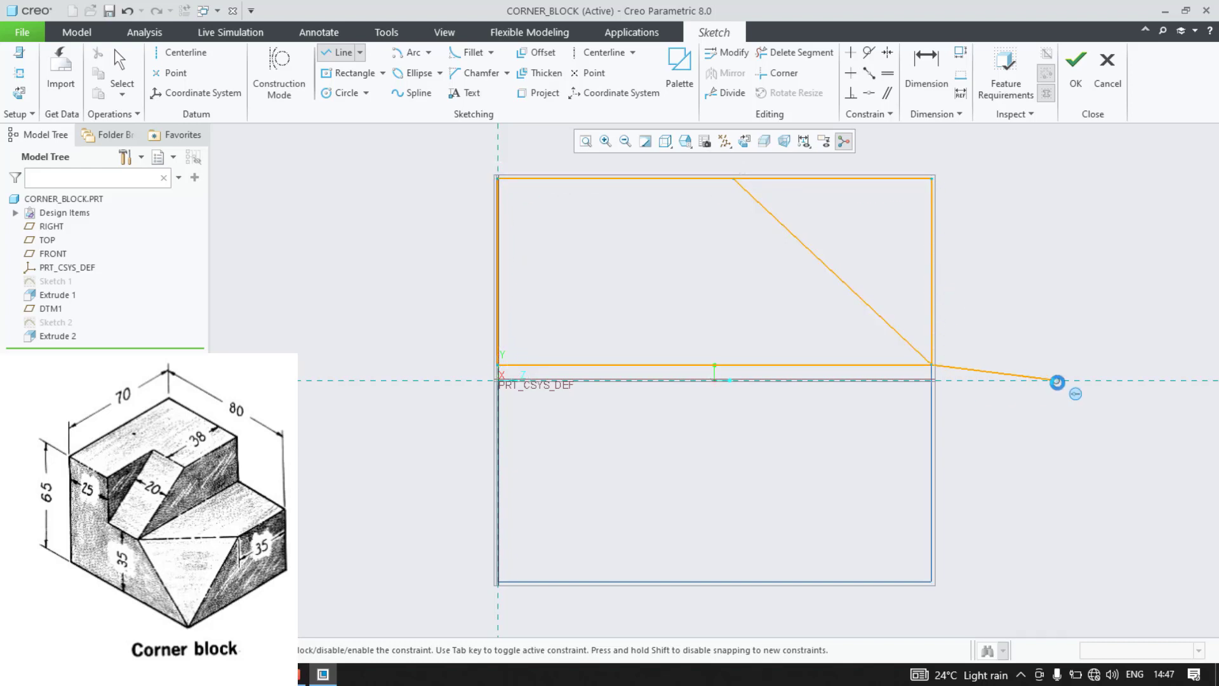
middle_click(1055, 372)
middle_click(871, 306)
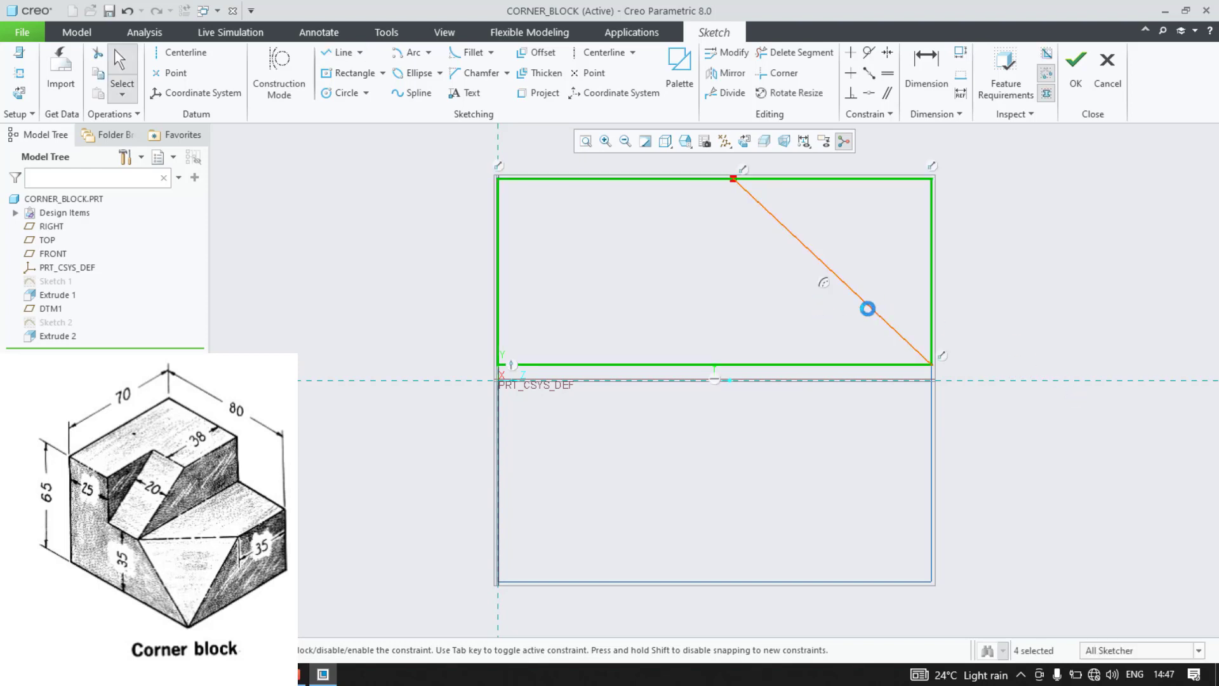
Step: Delete the projected sloped line so that only the rectangle remains, and finish the sketch
click(871, 309)
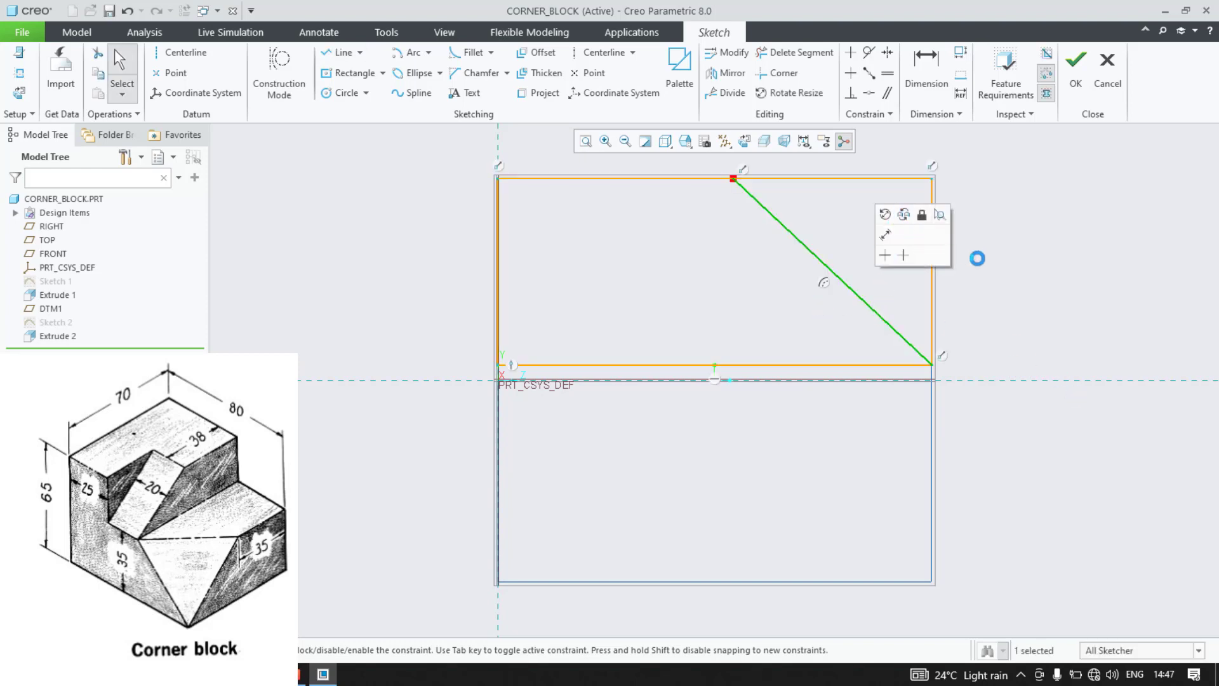
click(279, 73)
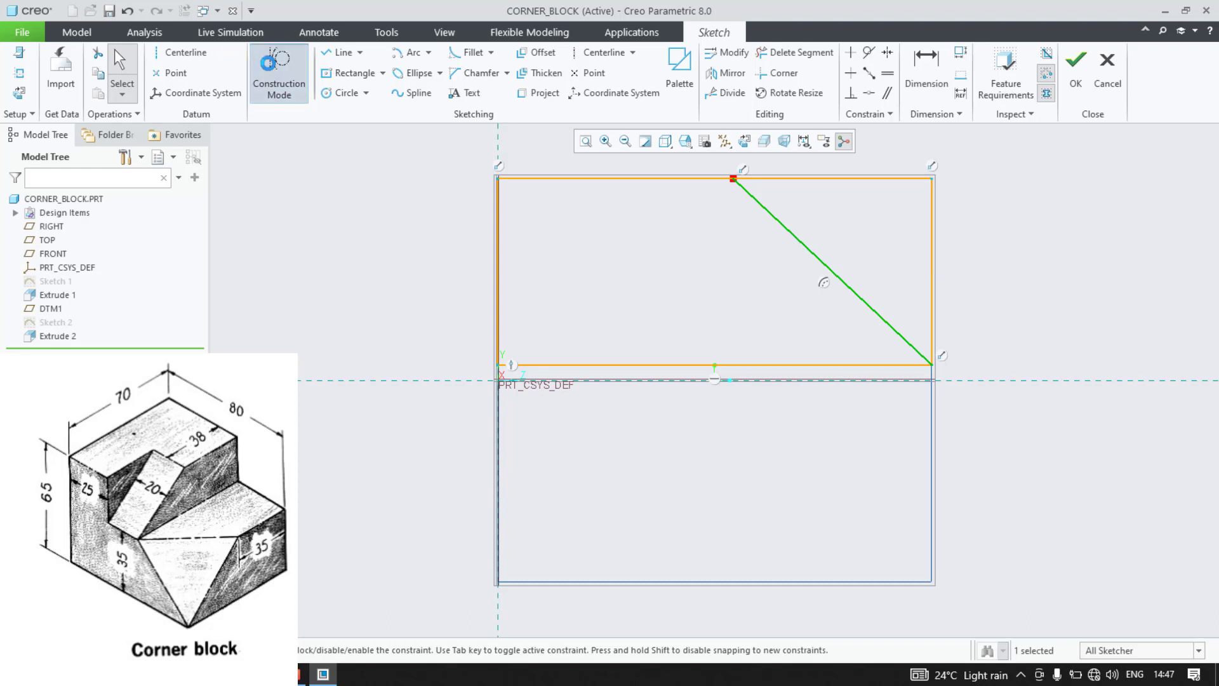
click(698, 263)
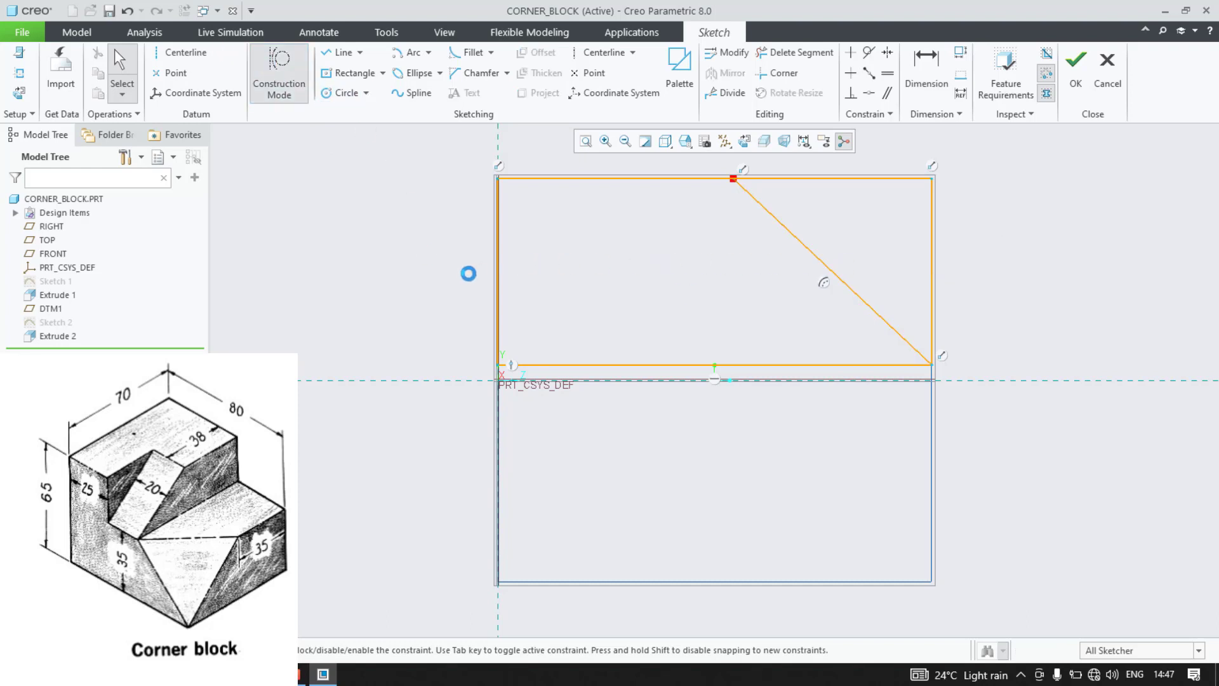
click(797, 235)
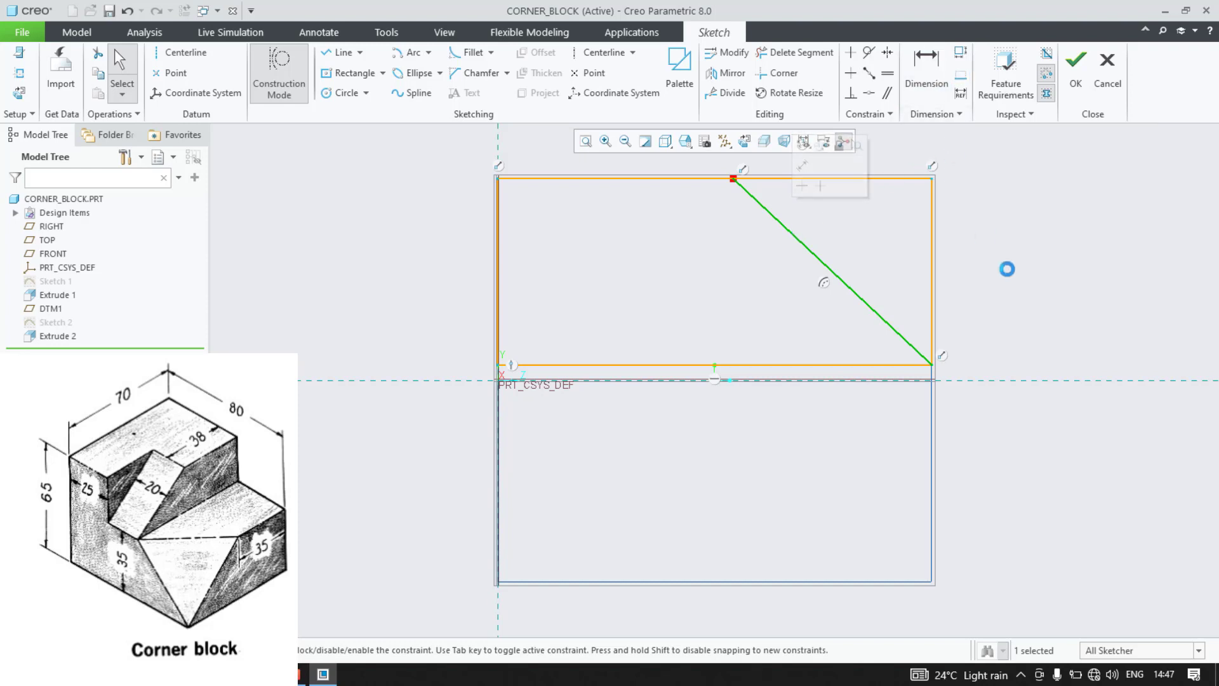
click(1080, 267)
click(823, 263)
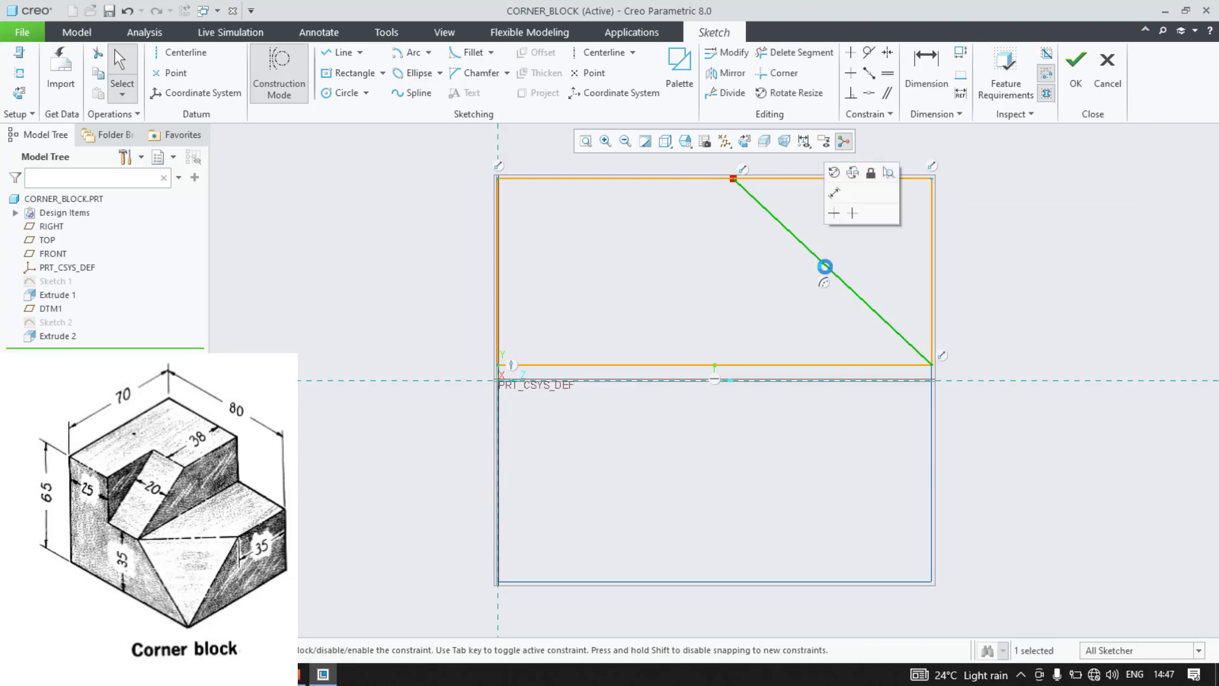
key(Delete)
mouse_move(1058, 306)
middle_down()
mouse_move(893, 340)
mouse_move(844, 409)
mouse_move(841, 362)
mouse_move(953, 400)
mouse_move(947, 360)
mouse_move(939, 373)
mouse_move(874, 350)
middle_up()
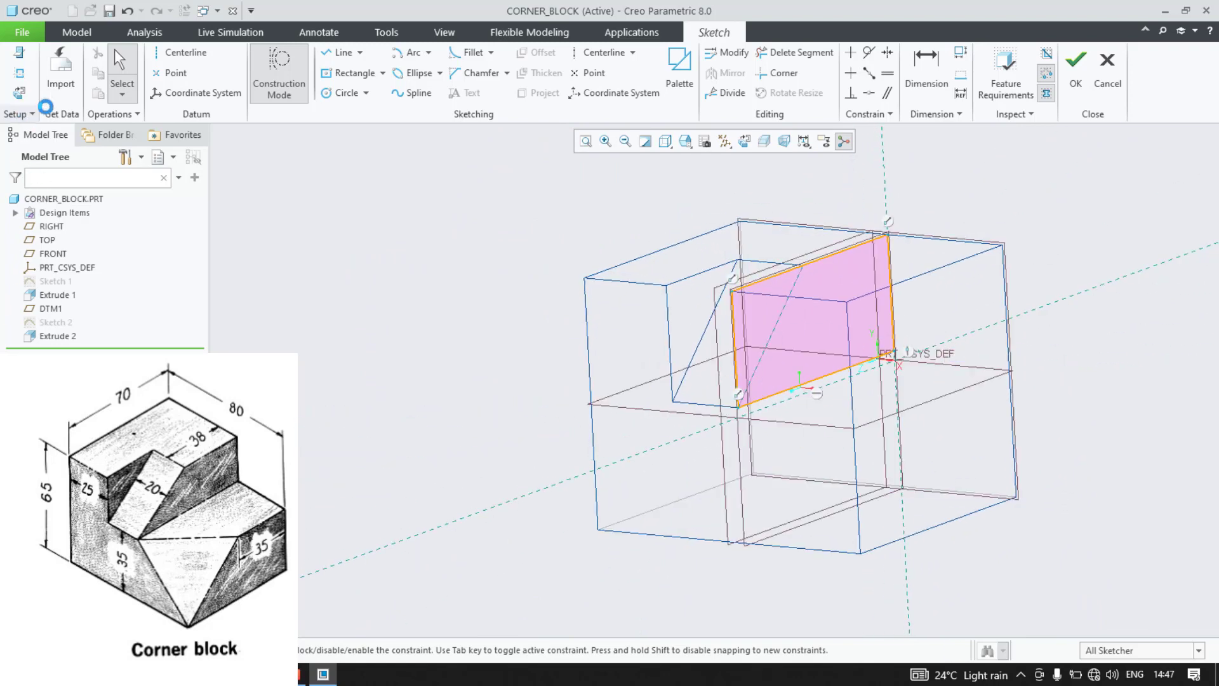
click(1063, 85)
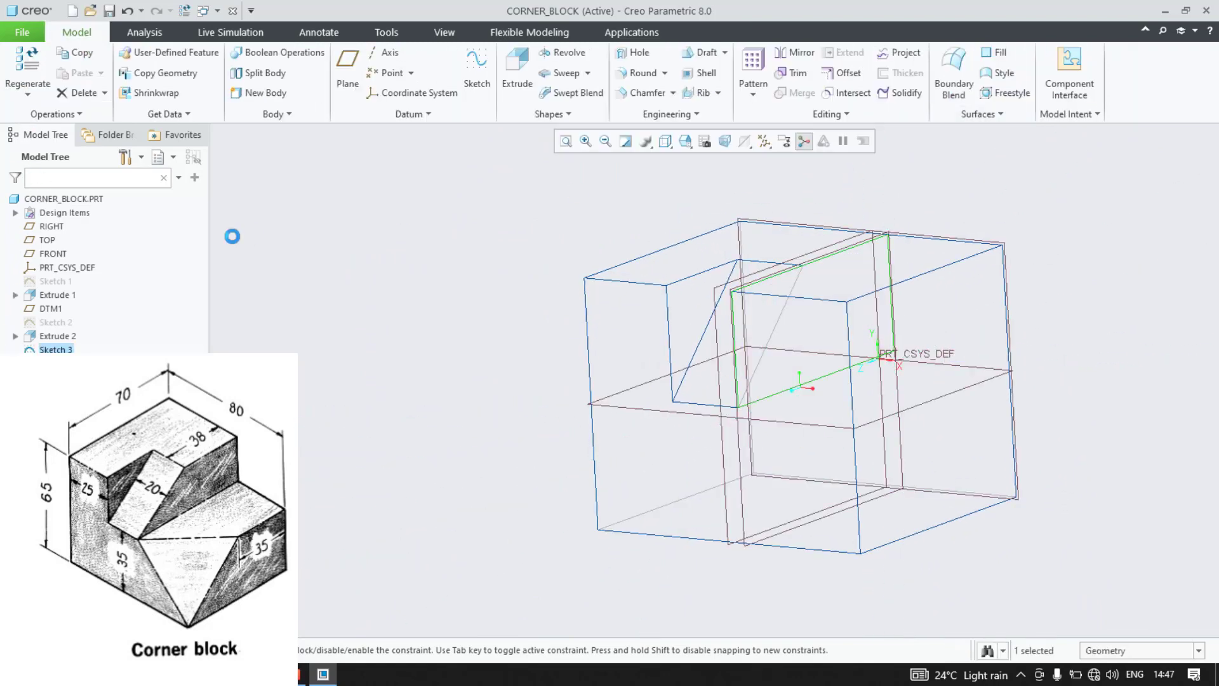
Step: Try to extrude the rectangle sketch Through All towards the block's right-hand side to cut the step
click(508, 74)
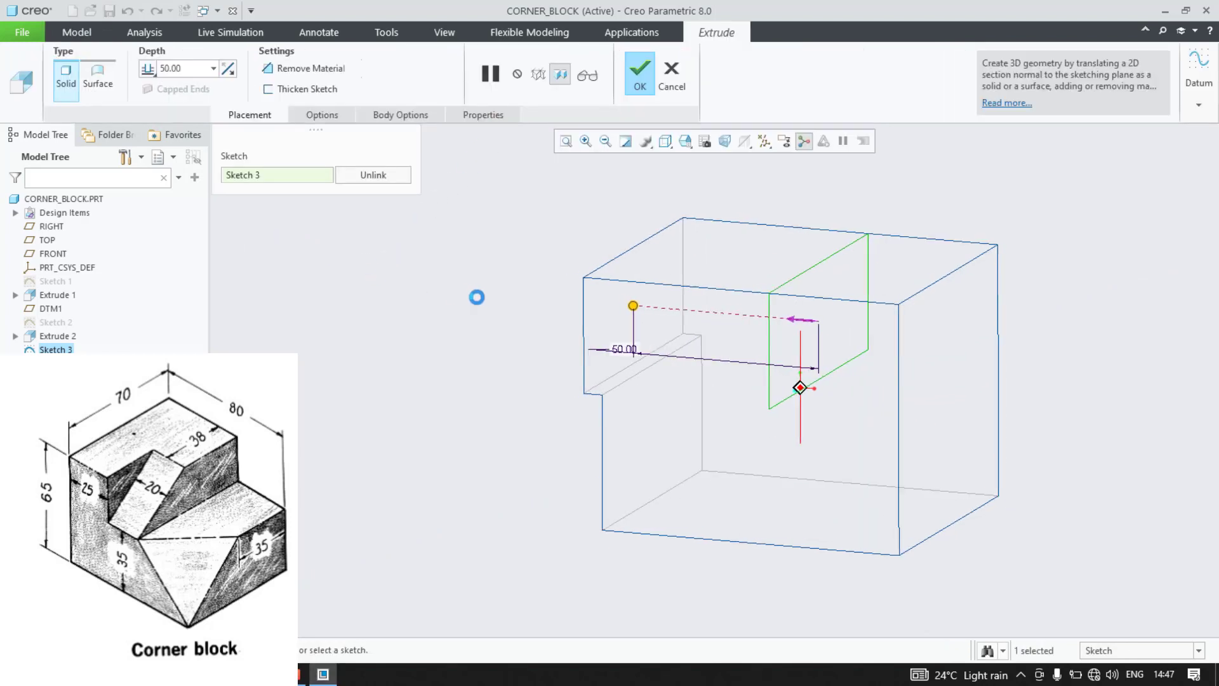
click(230, 67)
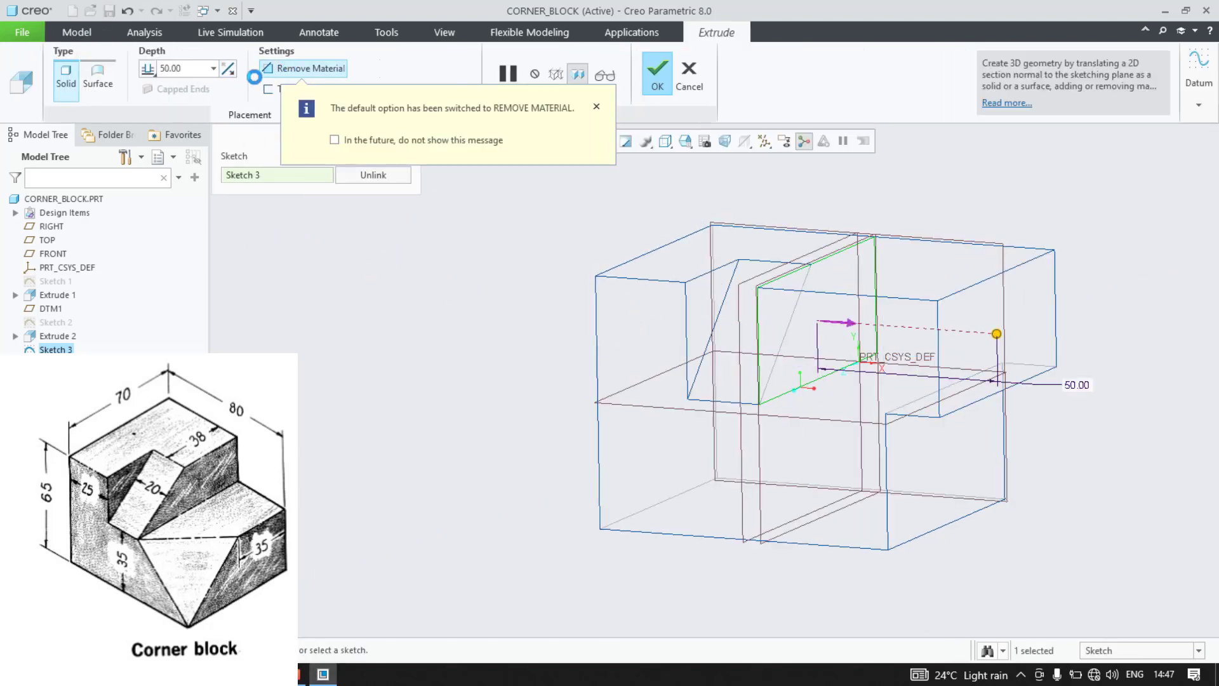
click(152, 69)
click(185, 136)
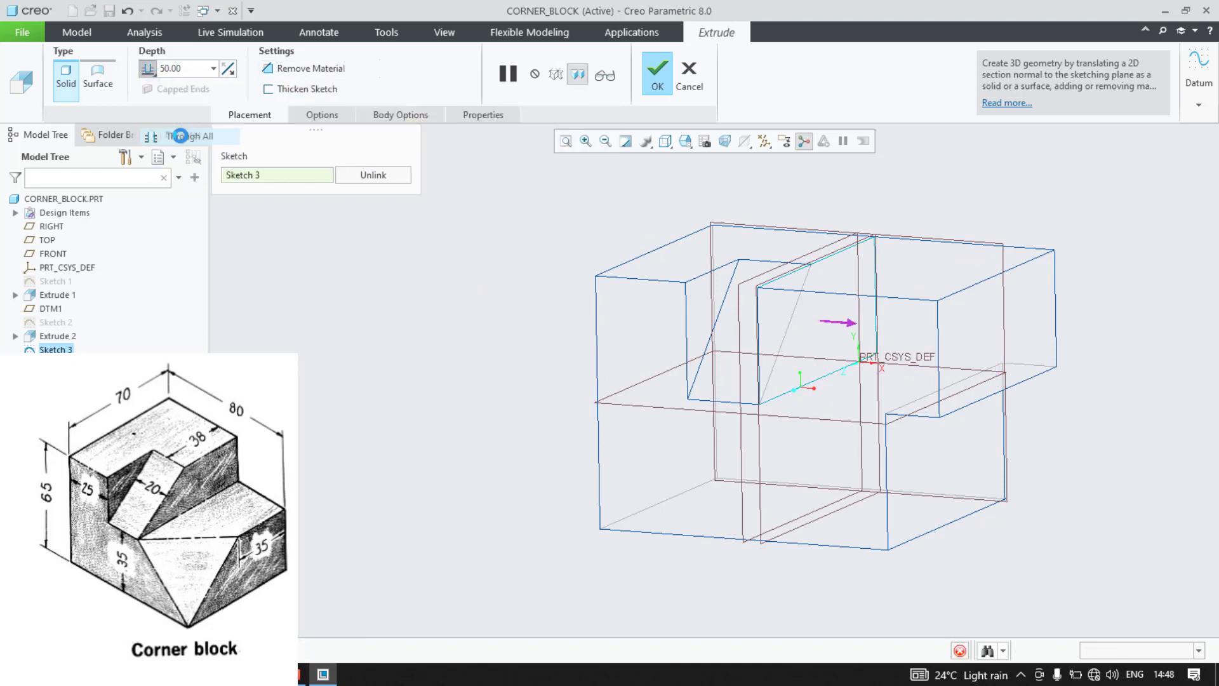
click(658, 76)
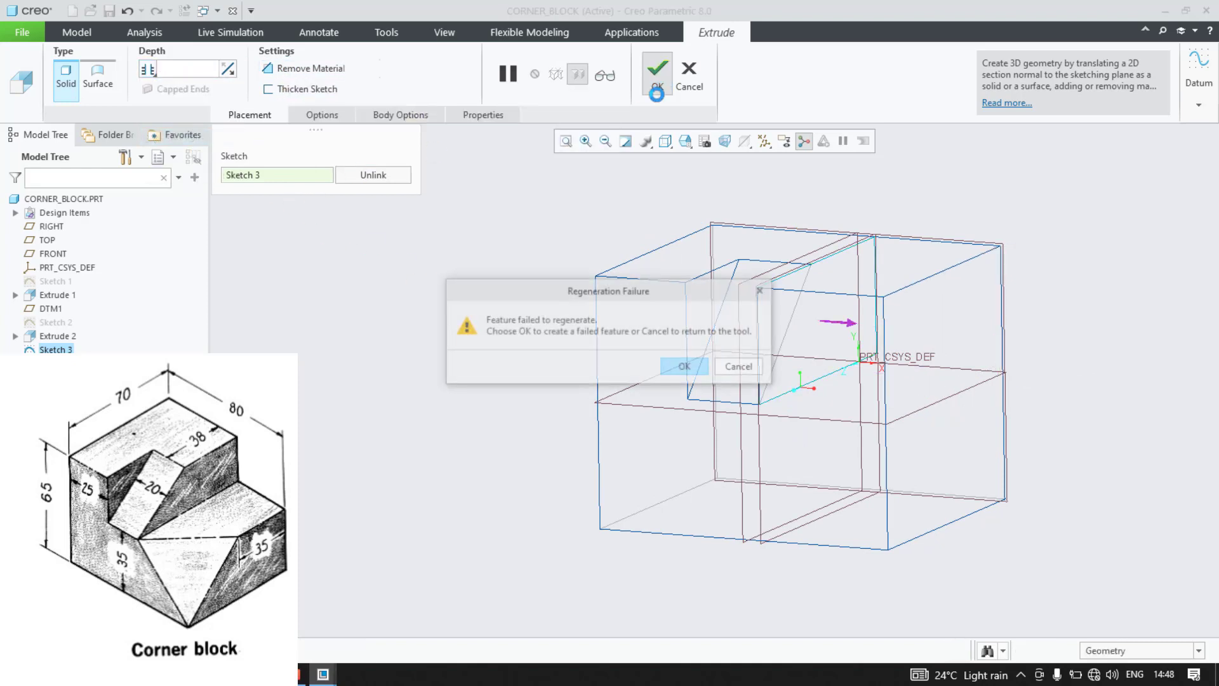
click(741, 368)
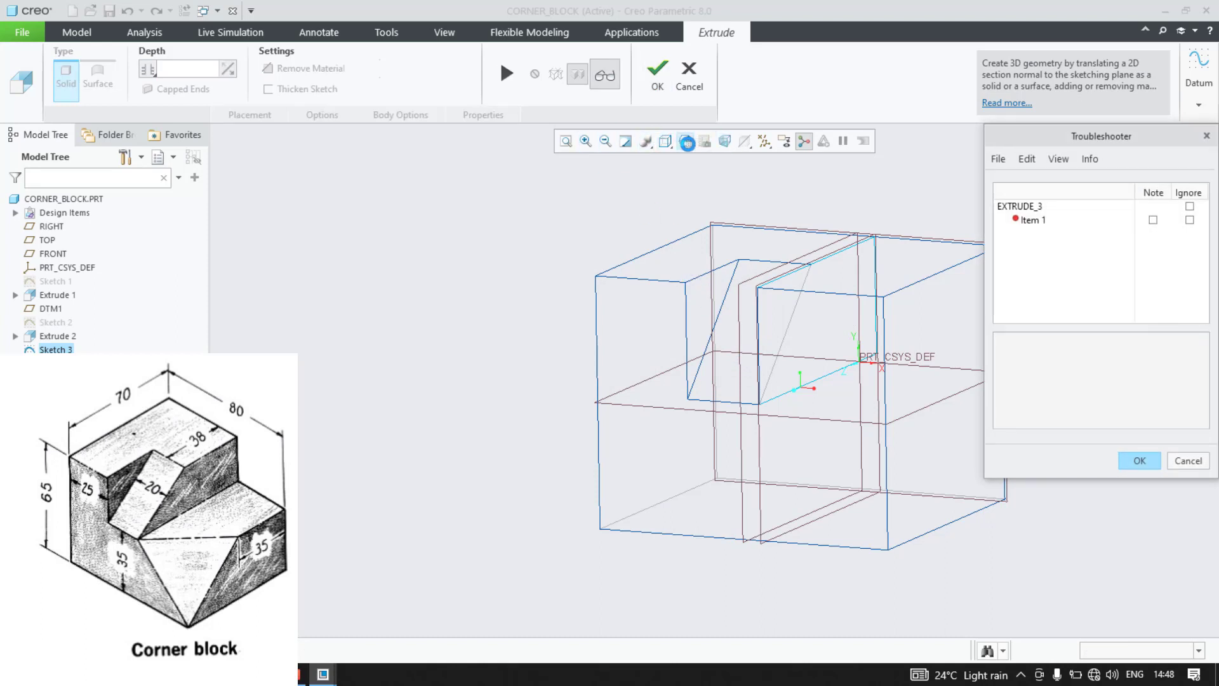
Step: Set the model's display style to Shading With Edges
click(726, 141)
click(666, 140)
click(666, 140)
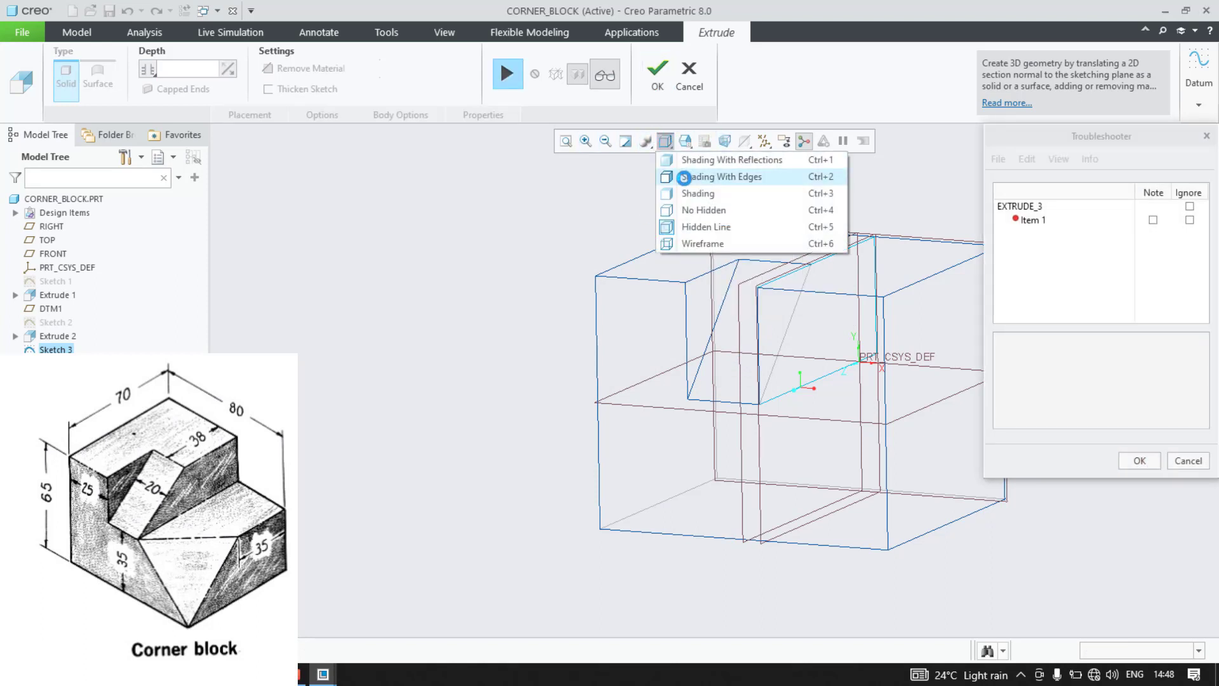
click(685, 178)
scroll(671, 345, up, 2)
mouse_move(672, 345)
middle_down()
mouse_move(709, 345)
mouse_move(671, 342)
middle_up()
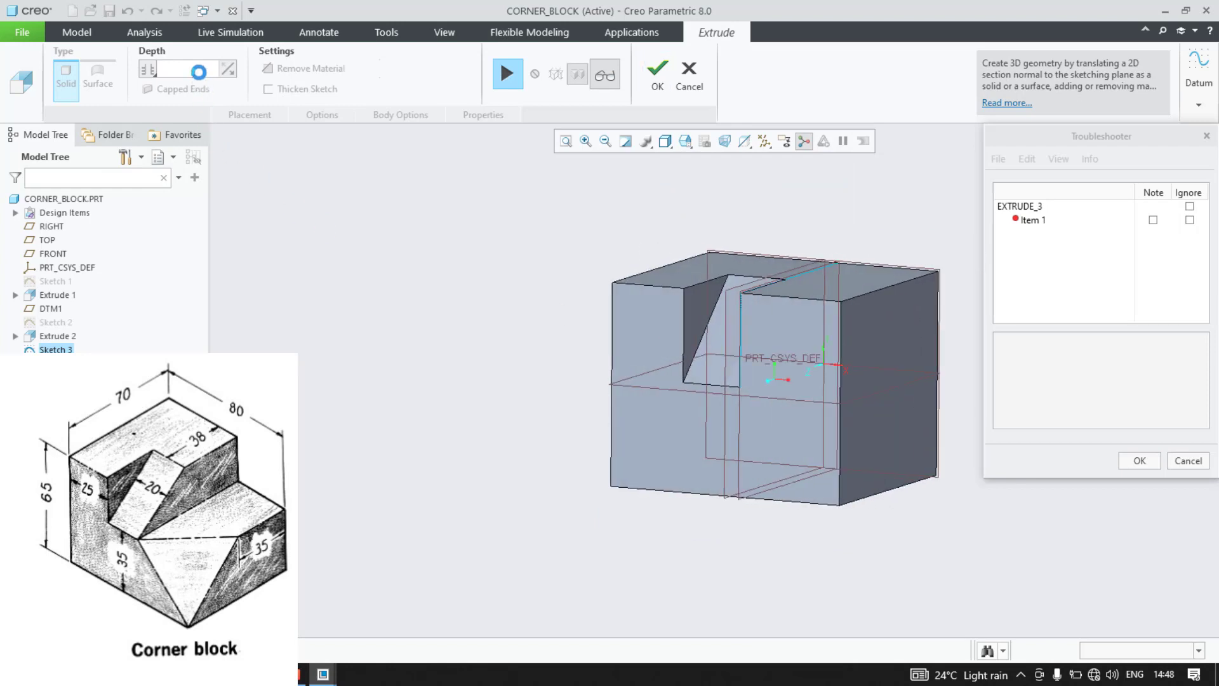
Step: Examine the failed extrude's entry in the Troubleshooter and close it
click(1042, 220)
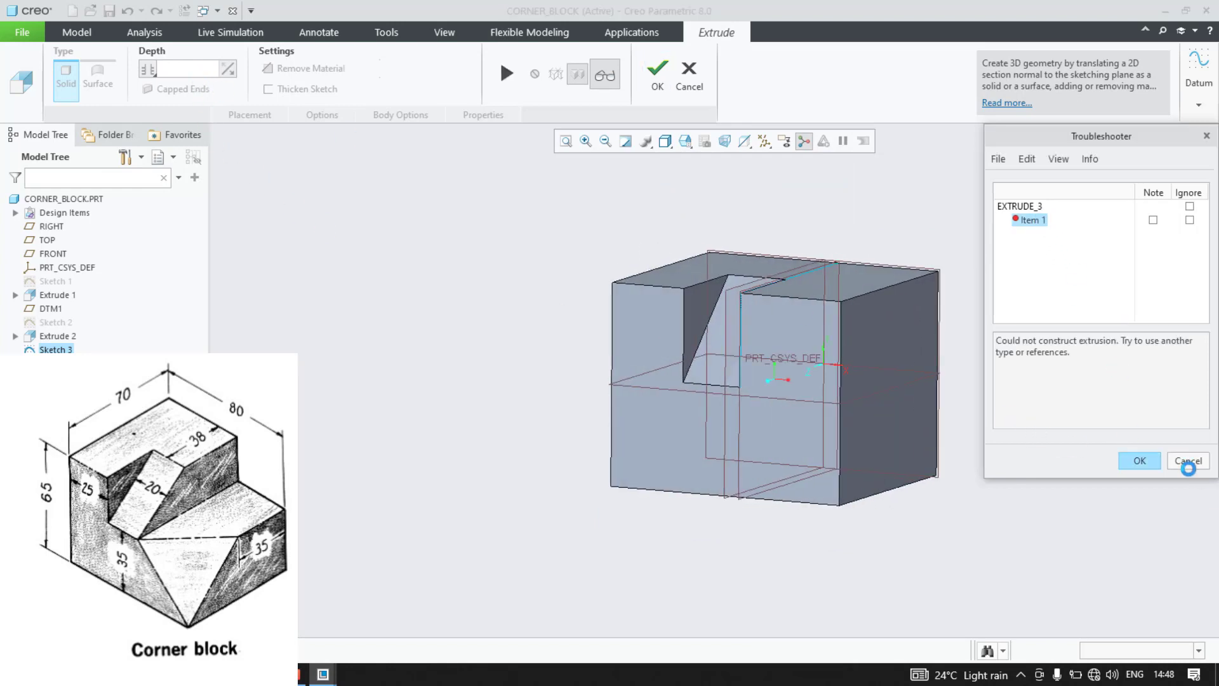
click(1188, 466)
click(1102, 332)
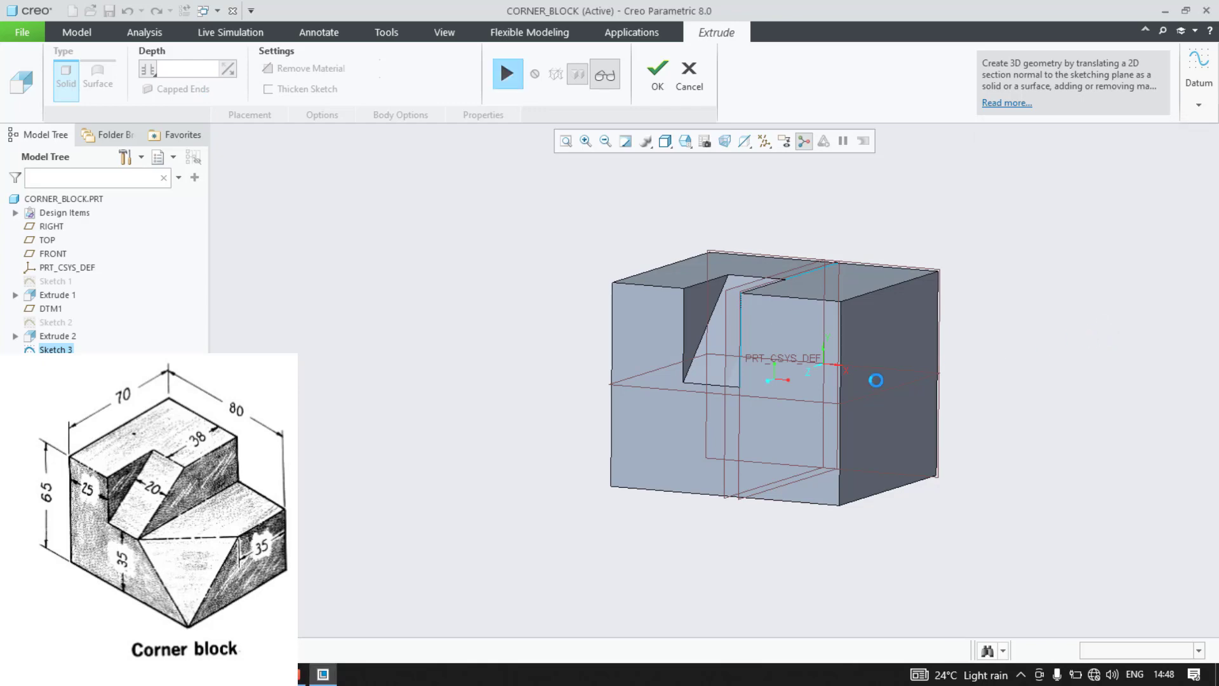
Step: Resume the paused extrude of the rectangle sketch and discard it
scroll(742, 320, down, 5)
mouse_move(742, 320)
middle_down()
mouse_move(784, 330)
mouse_move(754, 318)
middle_up()
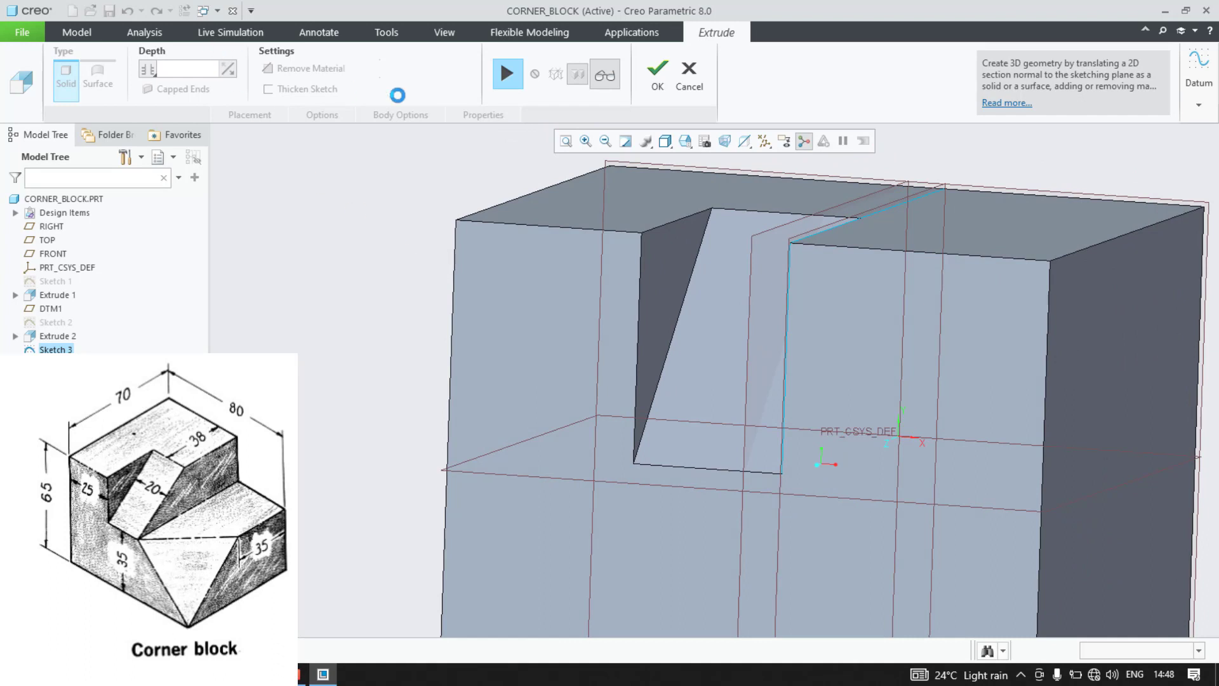
click(500, 64)
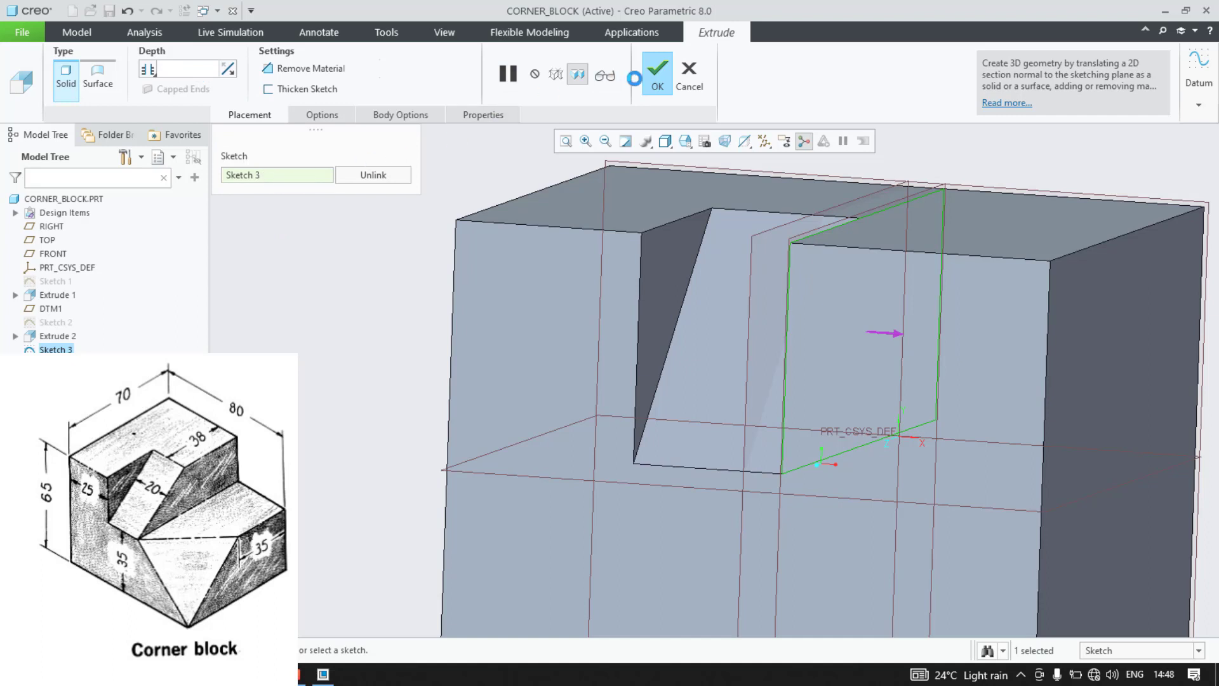
click(688, 81)
click(608, 365)
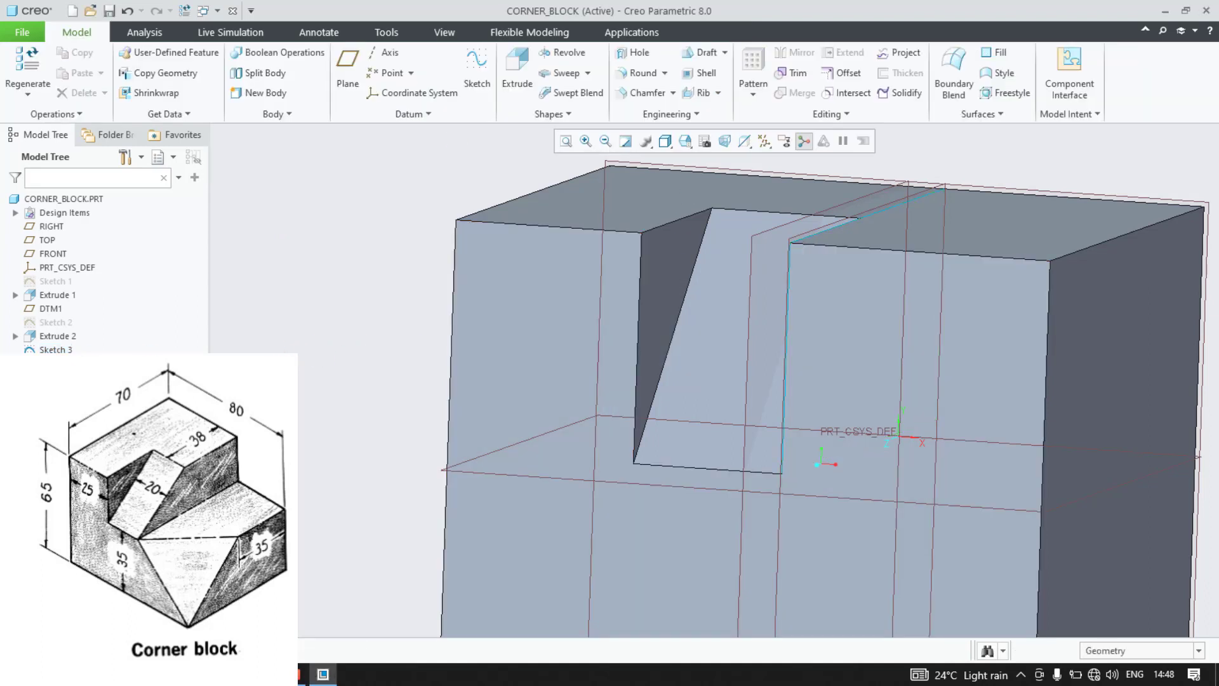
Step: Extrude the rectangle sketch 50 mm towards the block's right-hand side, removing material to cut the step
click(51, 347)
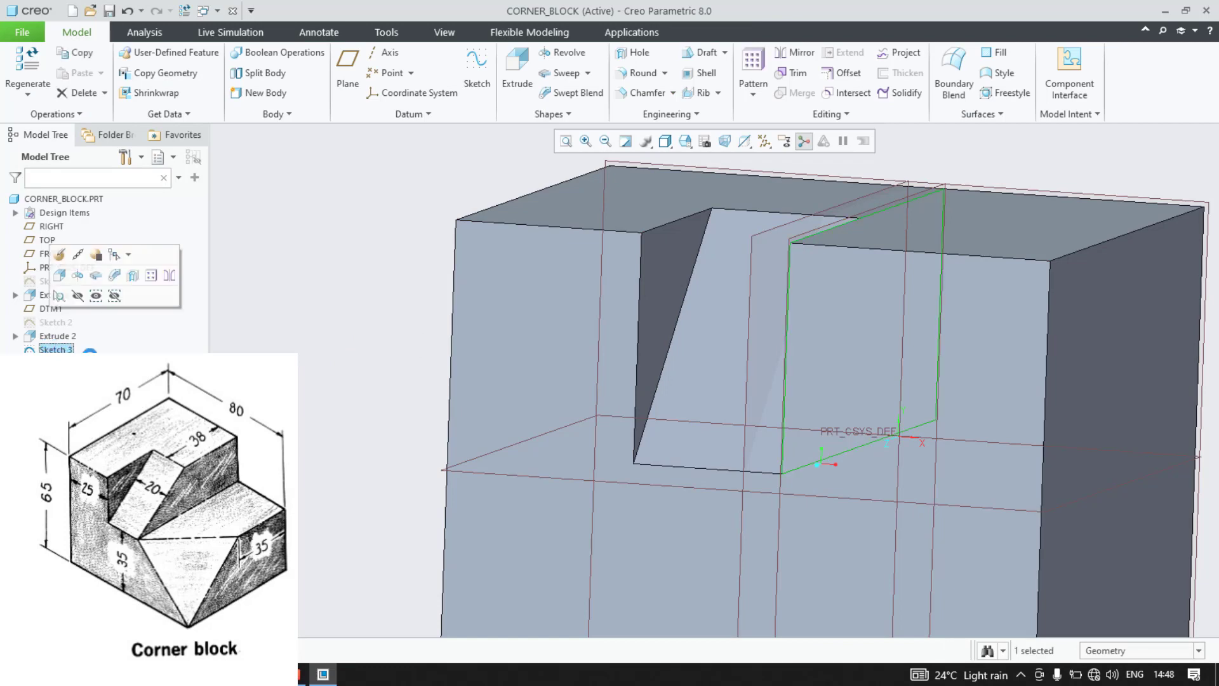
click(517, 70)
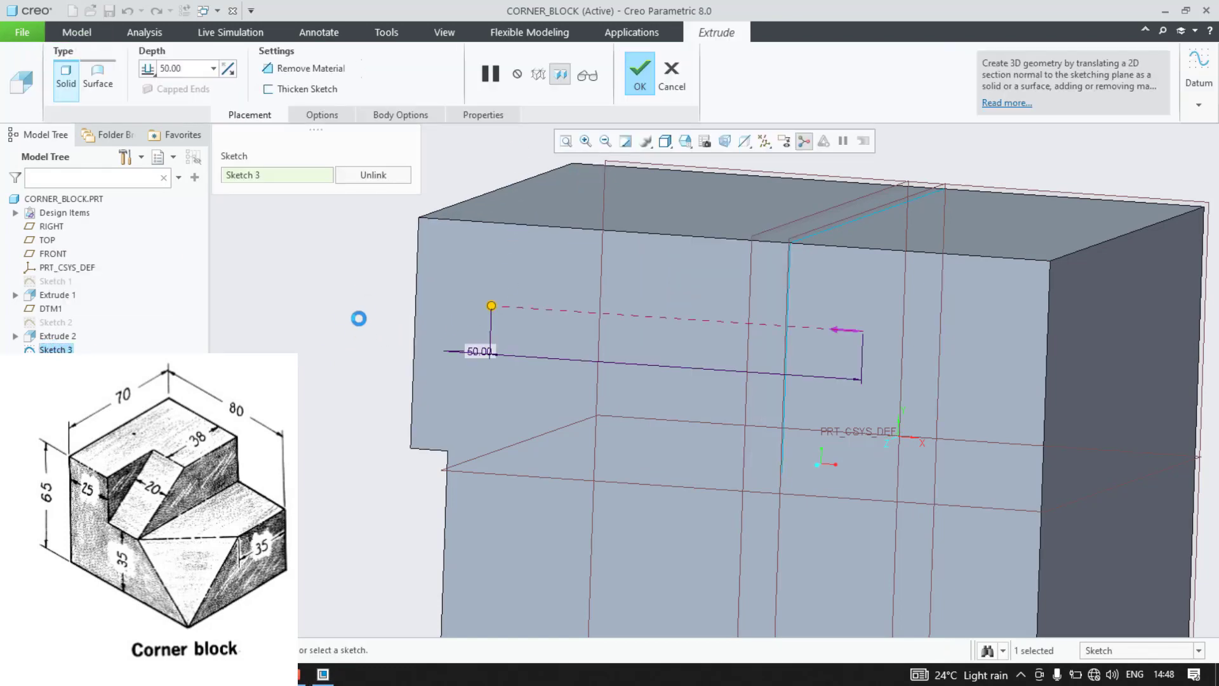
mouse_move(359, 318)
middle_down()
mouse_move(372, 320)
mouse_move(342, 333)
middle_up()
middle_drag(373, 436, 338, 310)
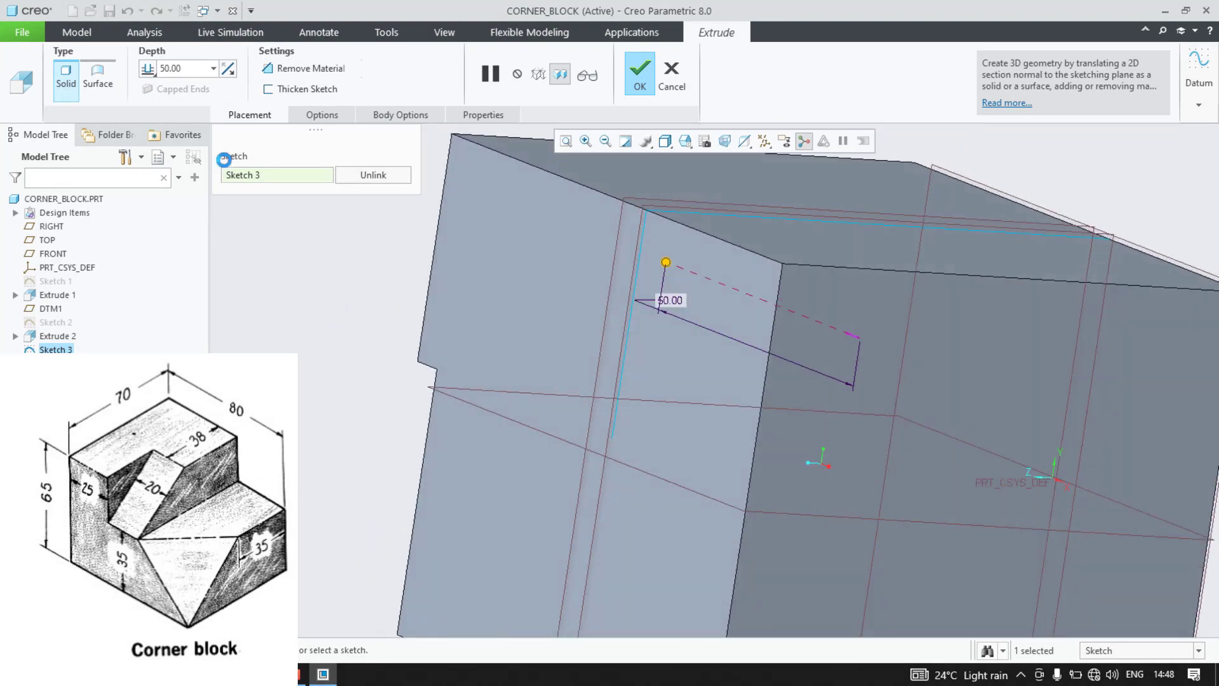
click(227, 69)
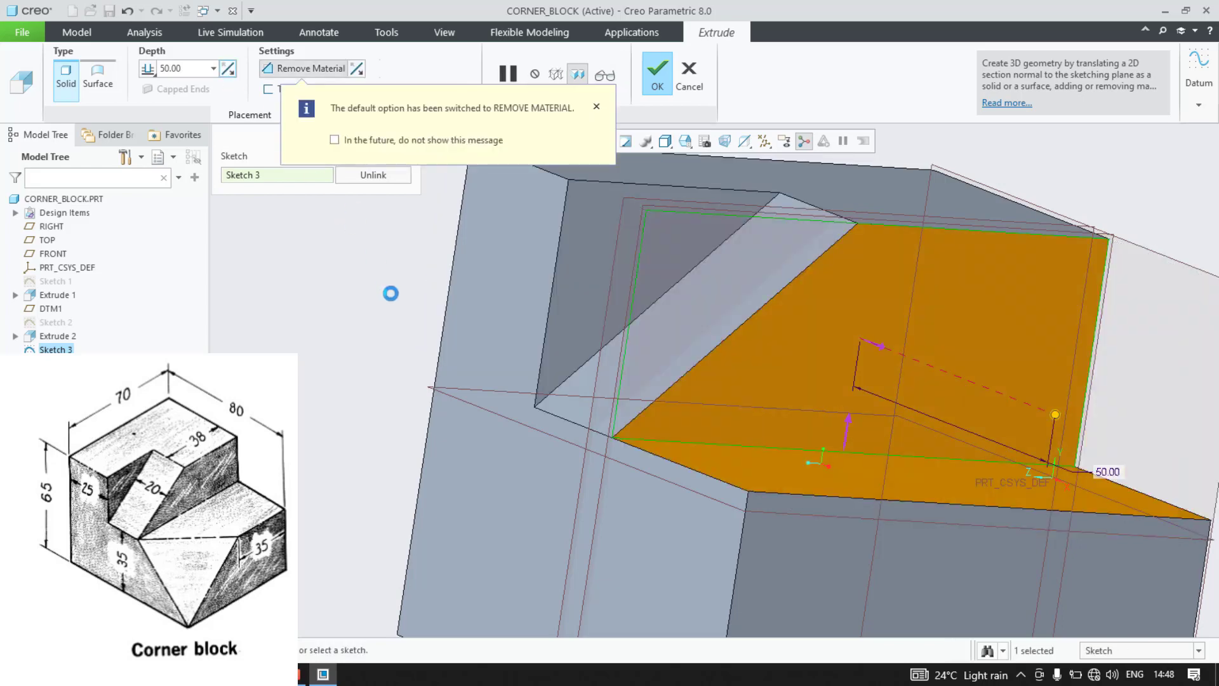
key(ctrl+d)
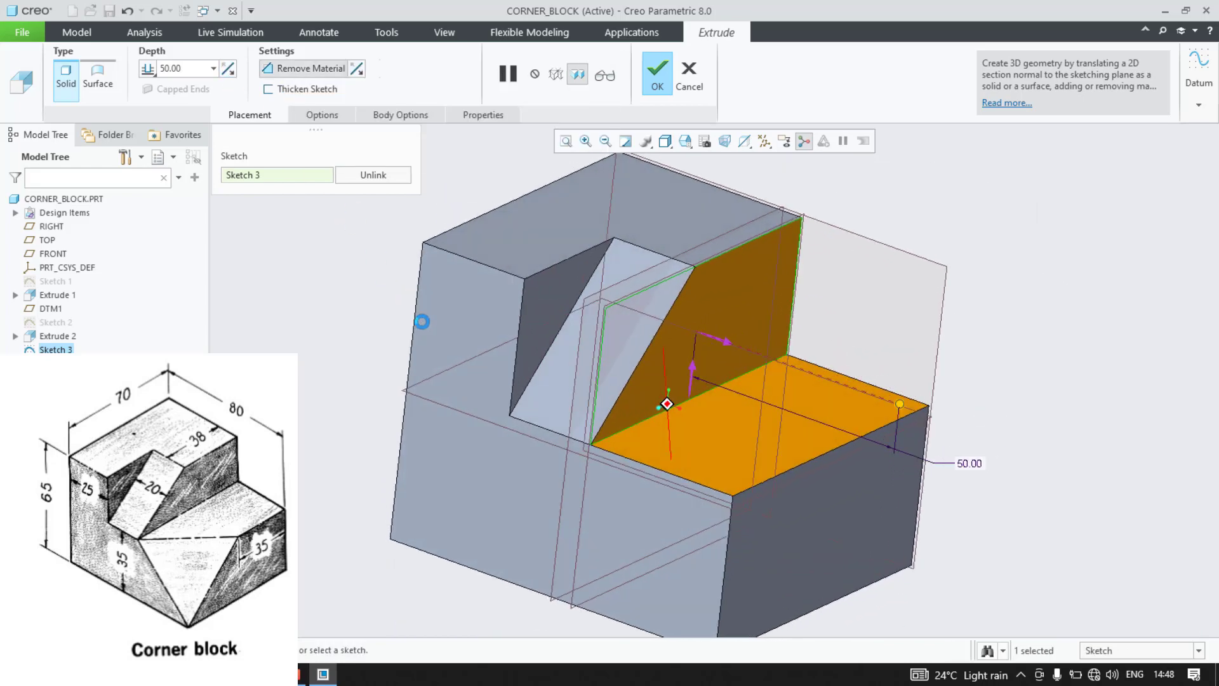
click(657, 74)
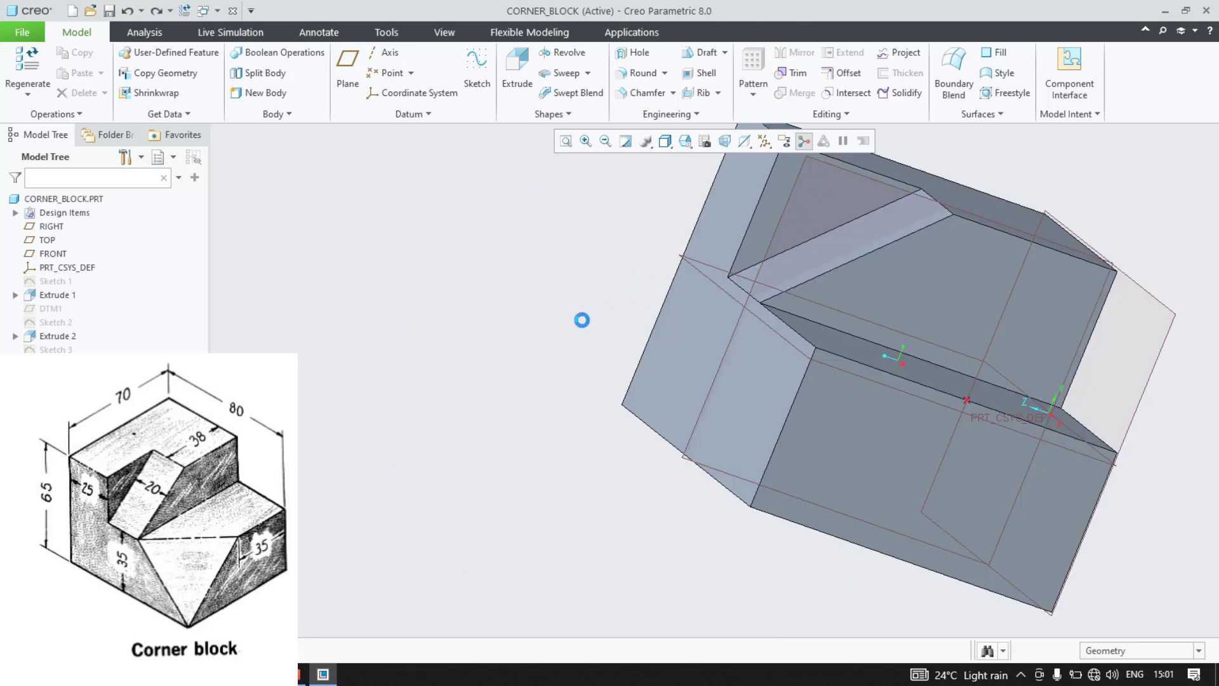
Step: On the step's horizontal face, sketch a diagonal line from its inner front corner to the midpoint of the outer right edge
click(920, 372)
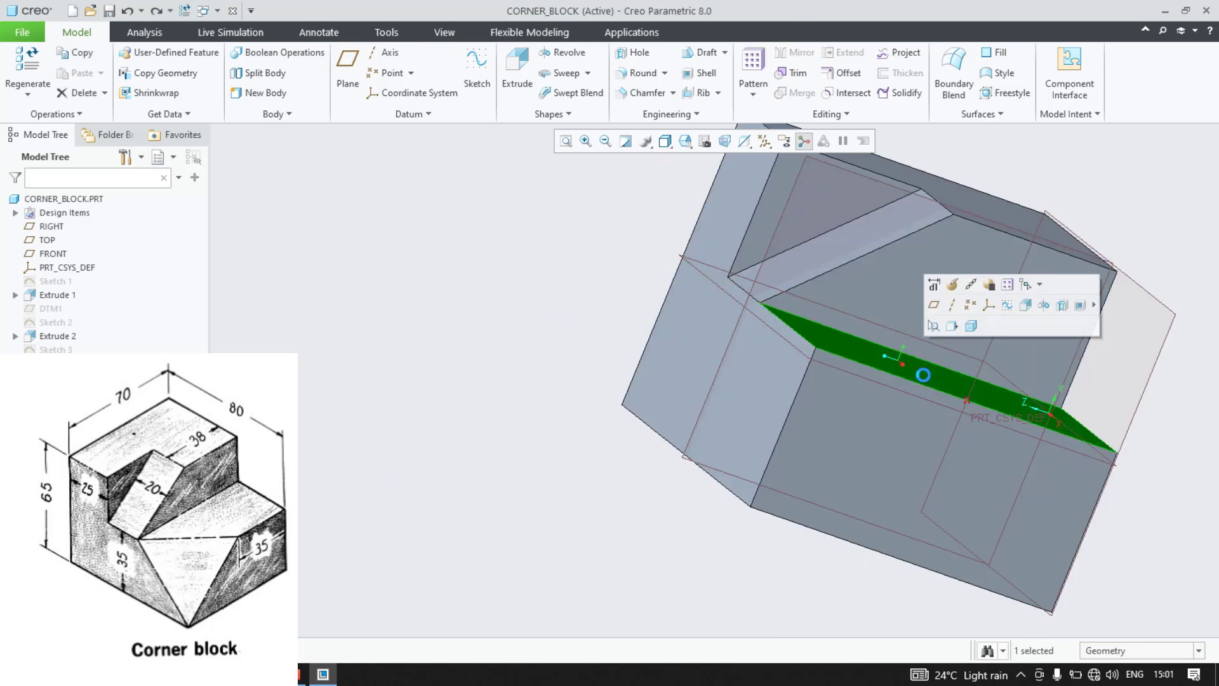
click(1004, 306)
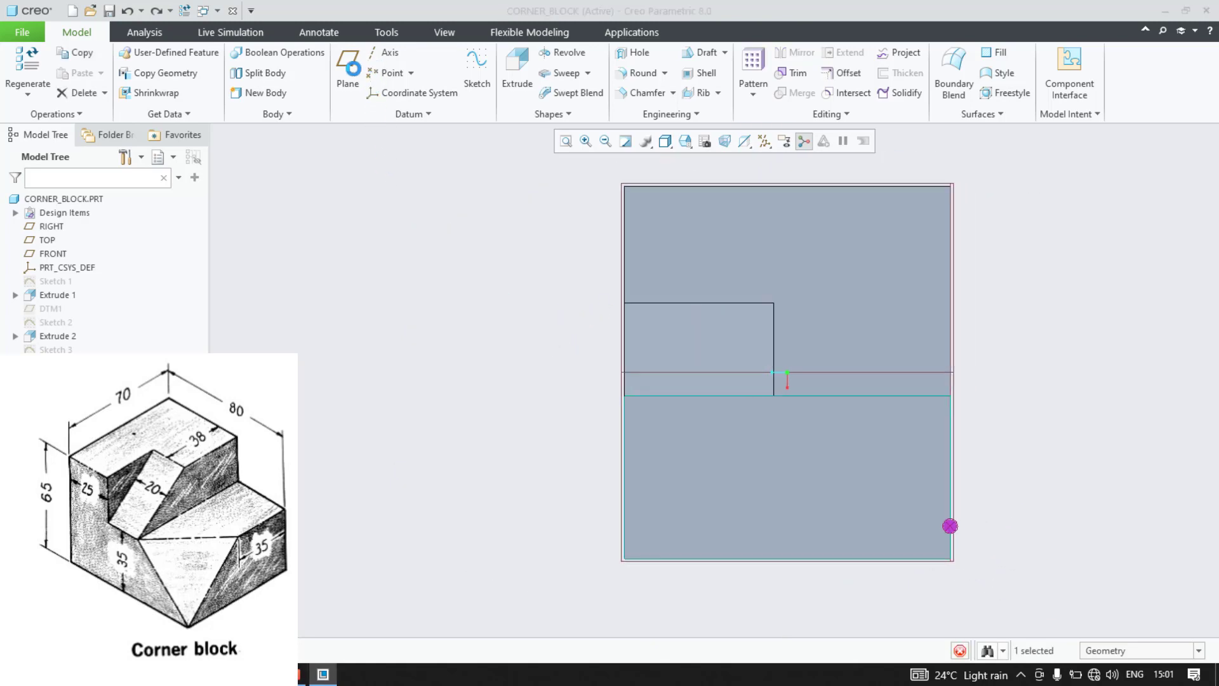
click(477, 64)
click(339, 52)
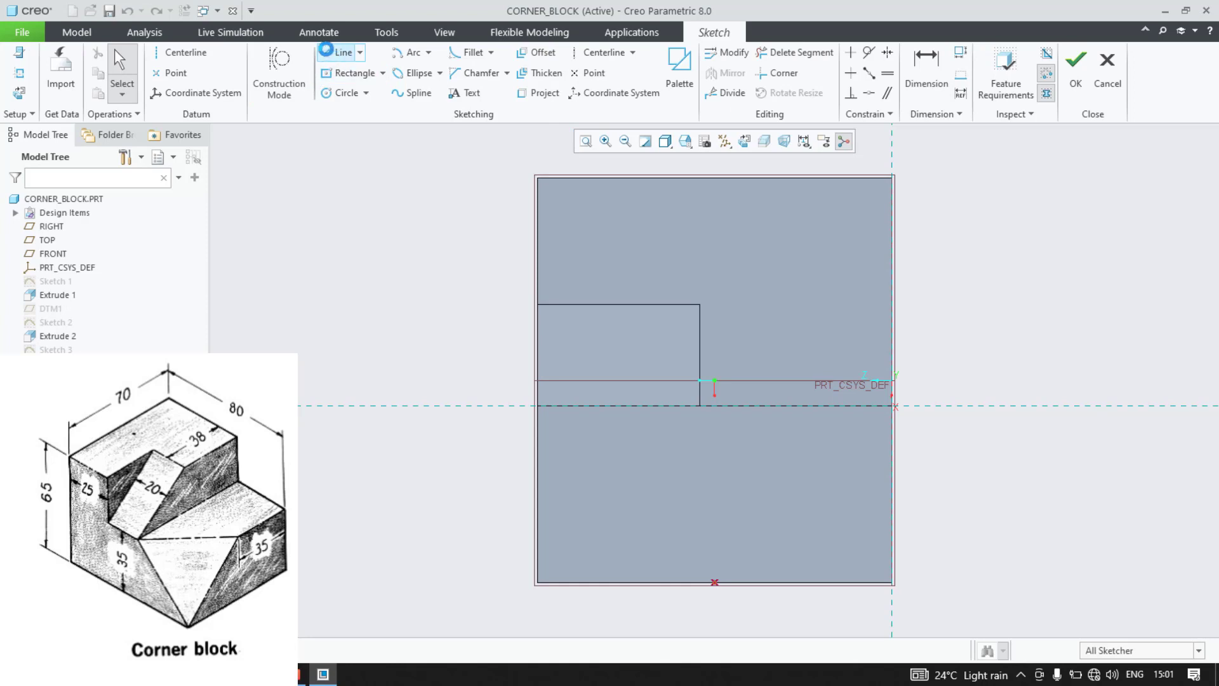
click(540, 406)
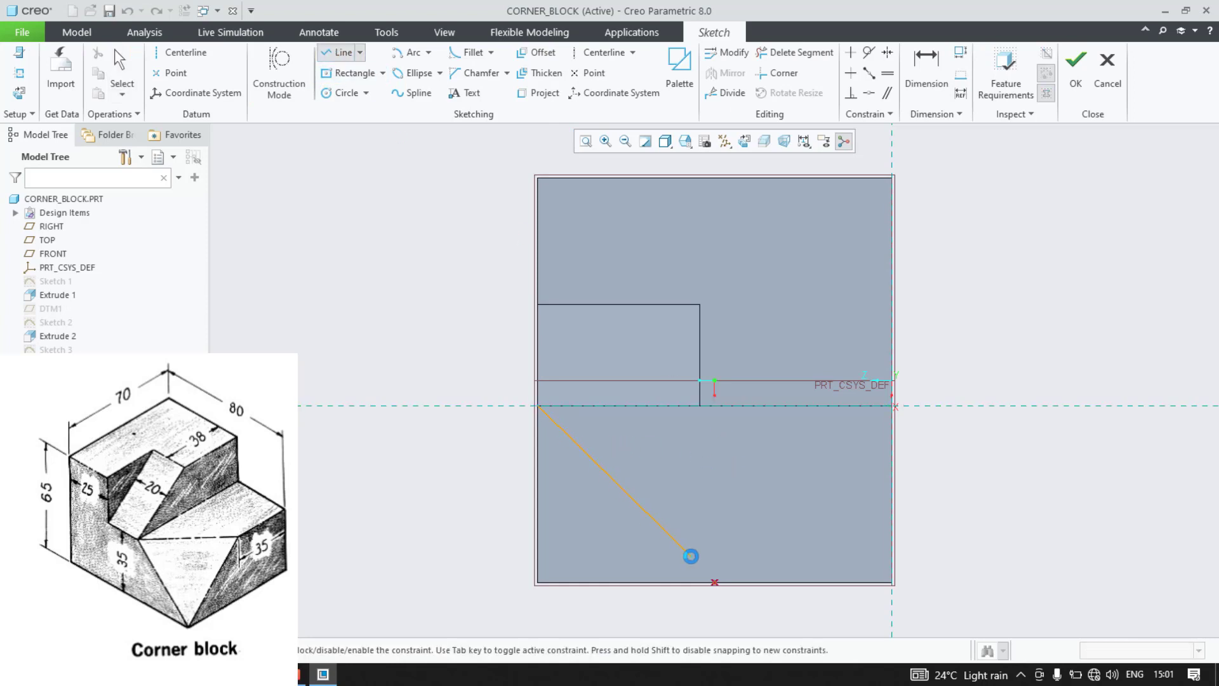
click(715, 582)
middle_click(861, 561)
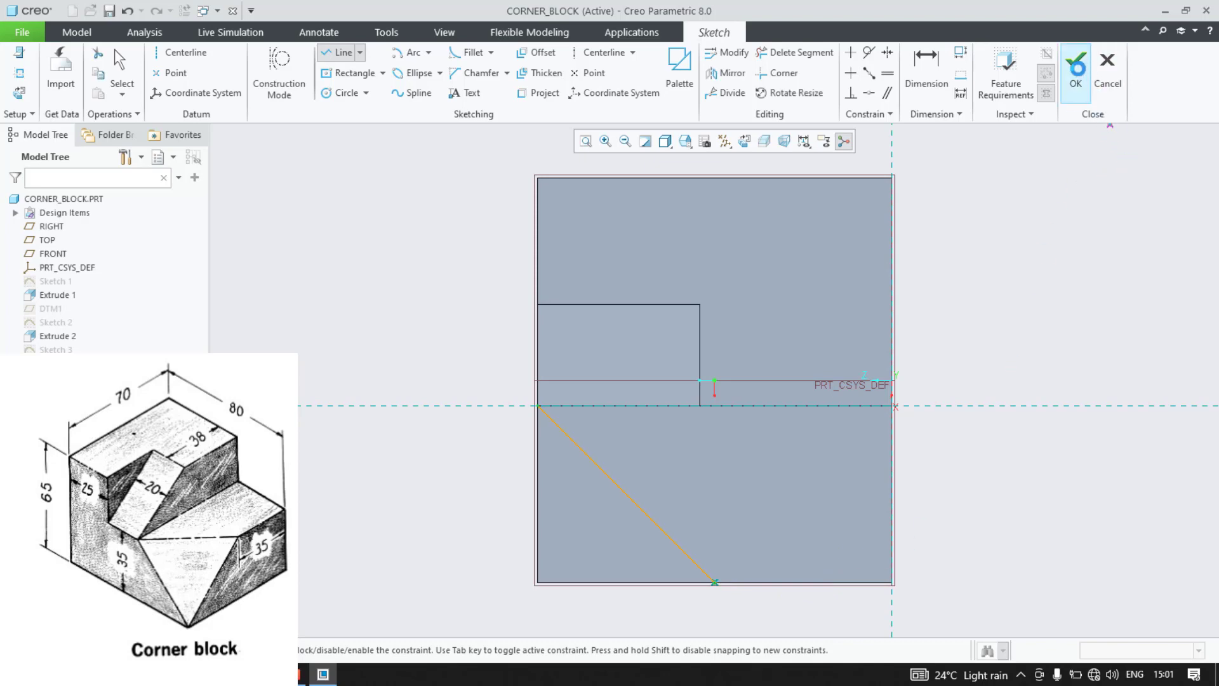
click(1076, 64)
Step: On the block's right side face, sketch a diagonal line from the top edge's midpoint to the lower front corner
click(762, 458)
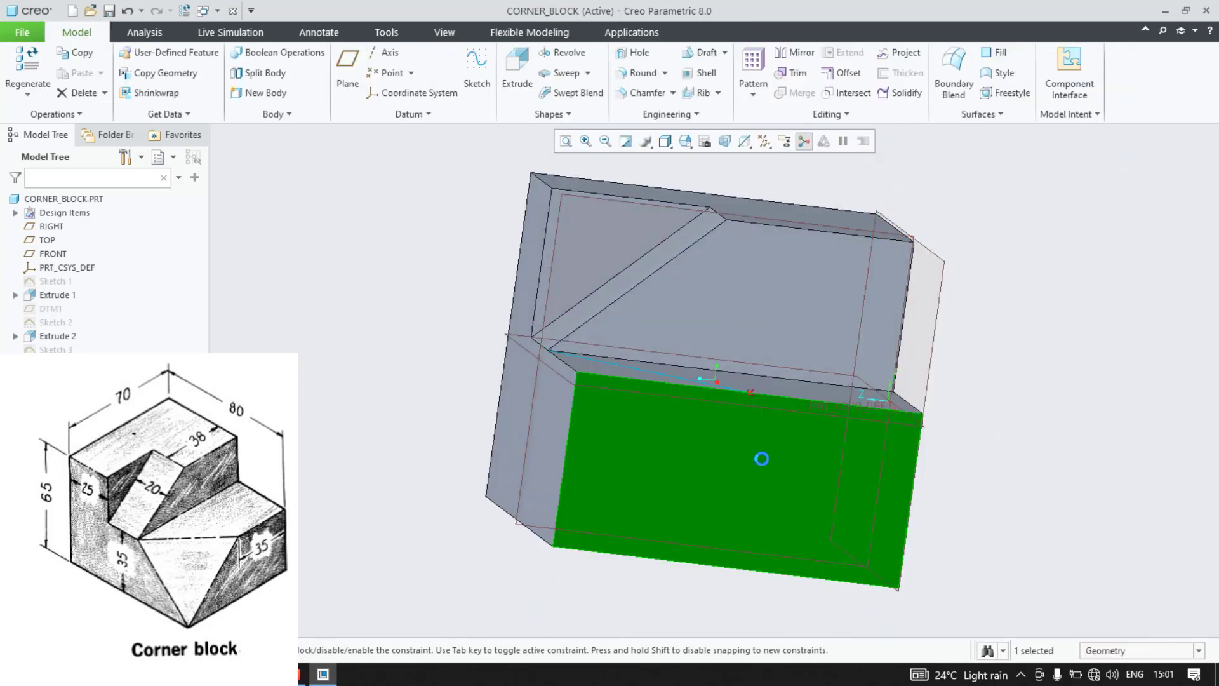
click(851, 389)
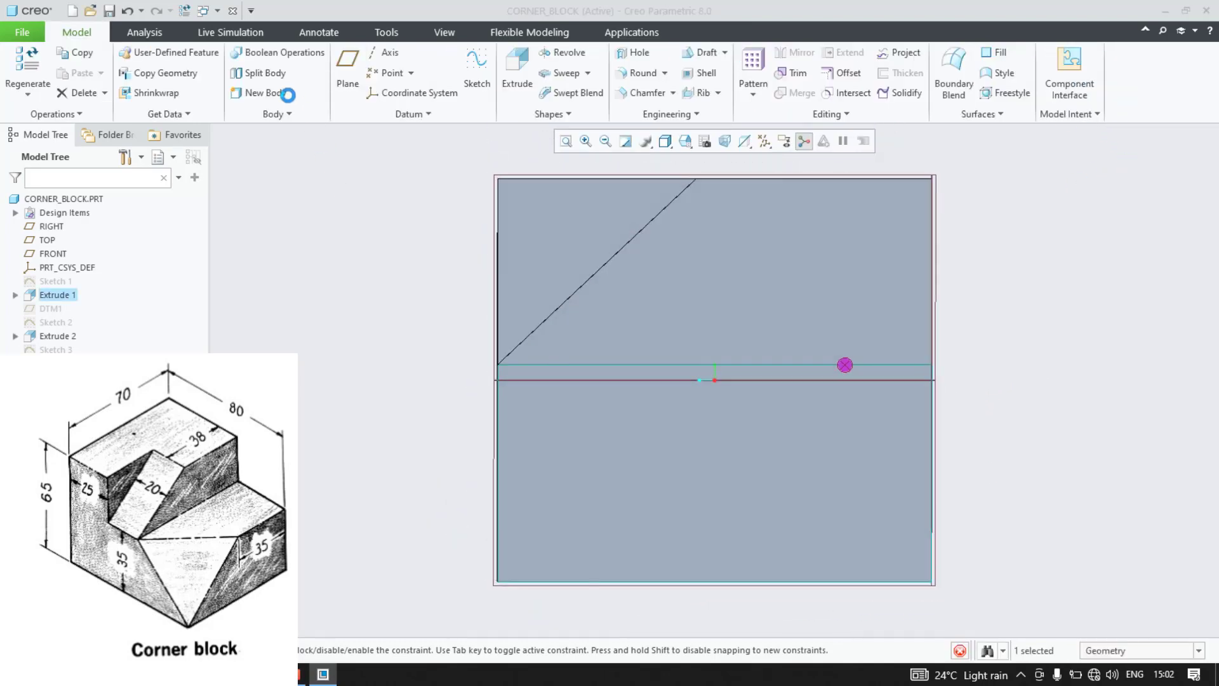
click(328, 53)
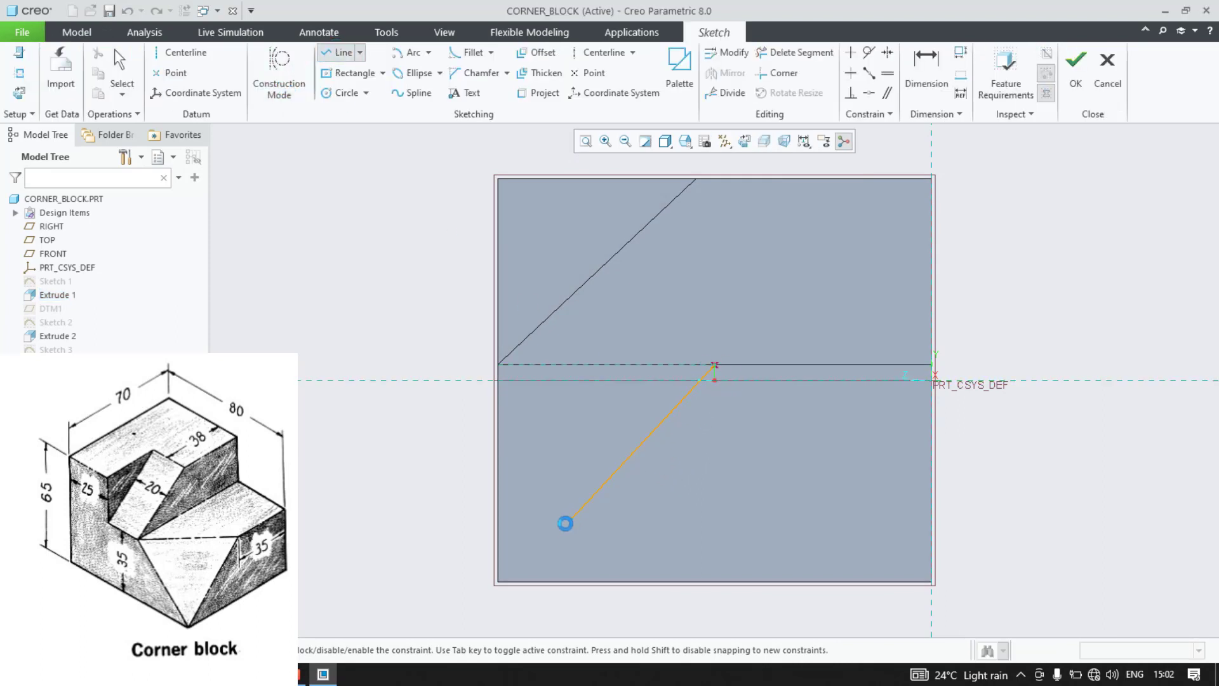
click(497, 581)
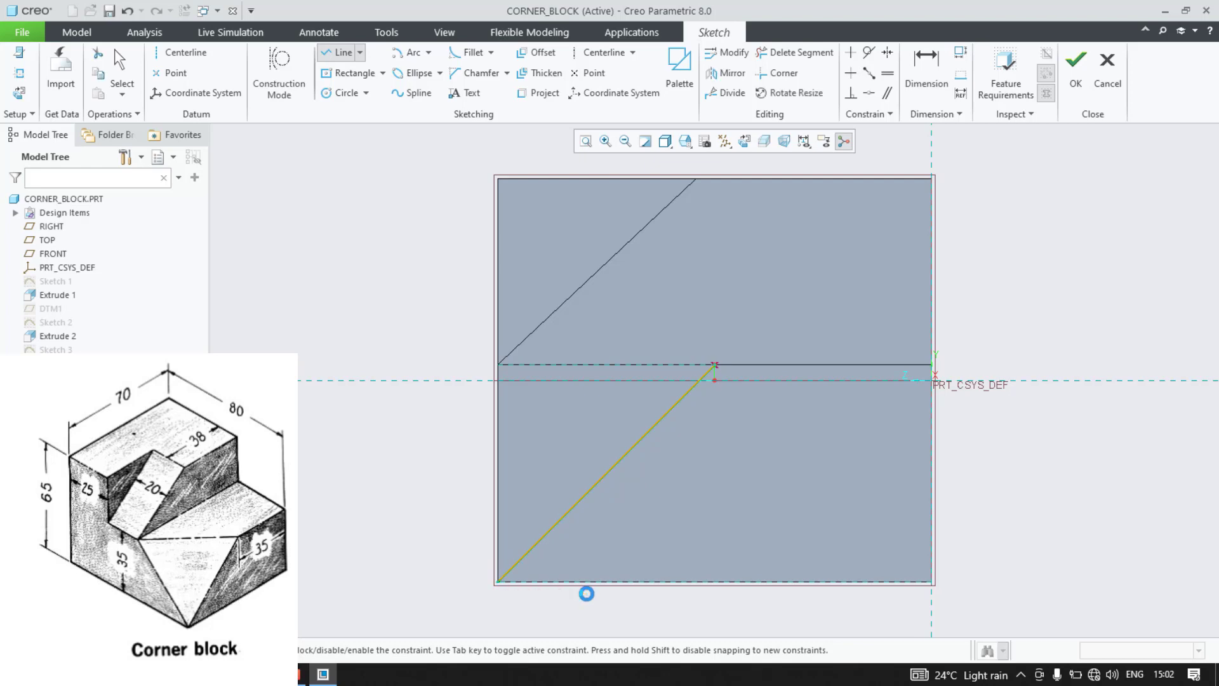
middle_click(585, 590)
click(1074, 70)
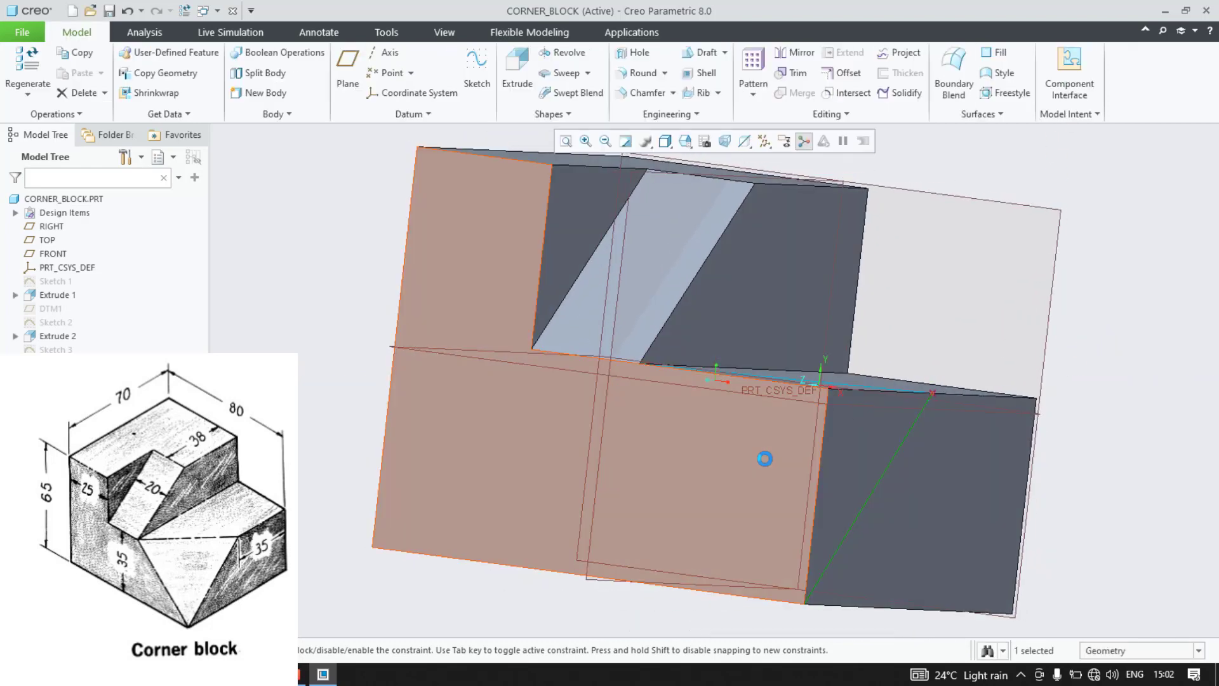
Step: Sketch a diagonal line on the L-shaped front face from the inner step corner to the bottom corner and finish the sketch
click(765, 459)
click(845, 390)
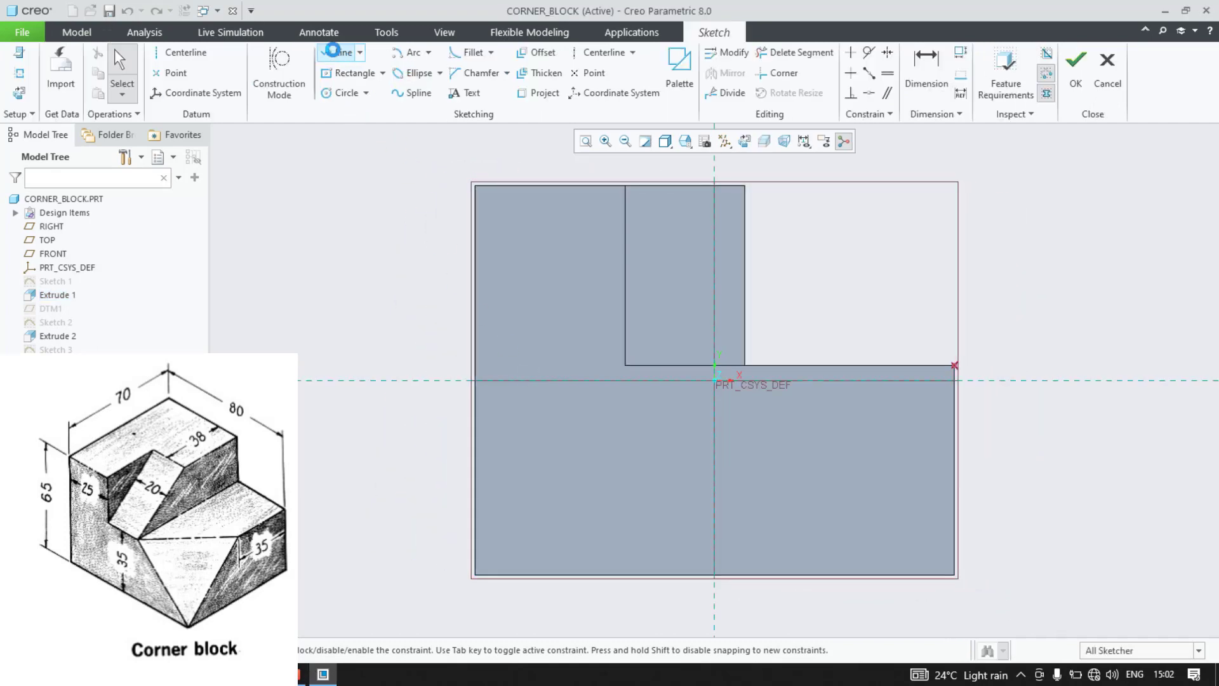
click(336, 52)
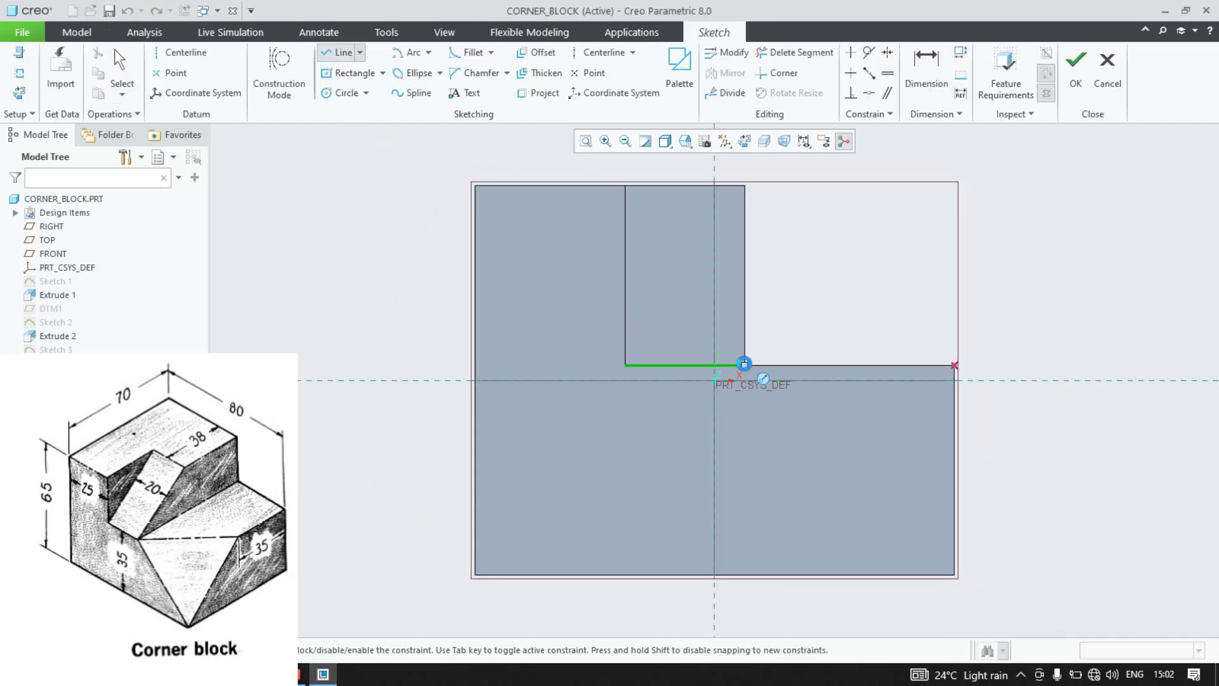
click(954, 571)
middle_click(1056, 490)
click(1076, 64)
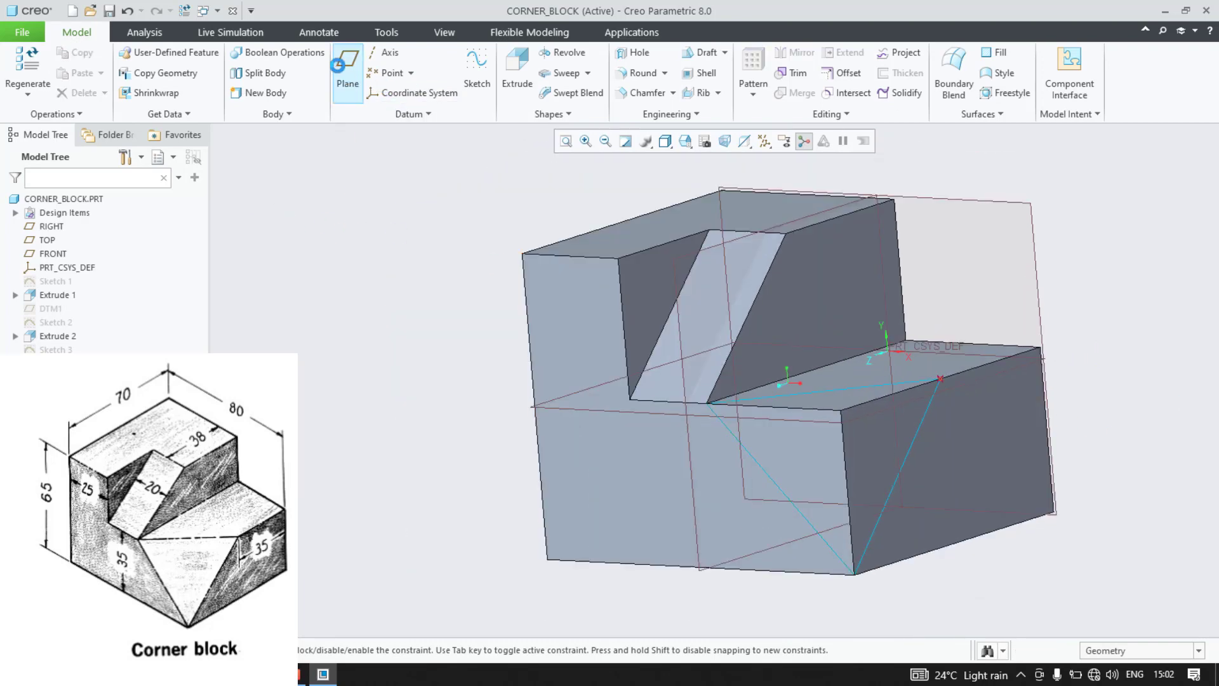
Step: Start a datum plane and try each of the three sketched triangle lines singly as its Through reference
click(348, 68)
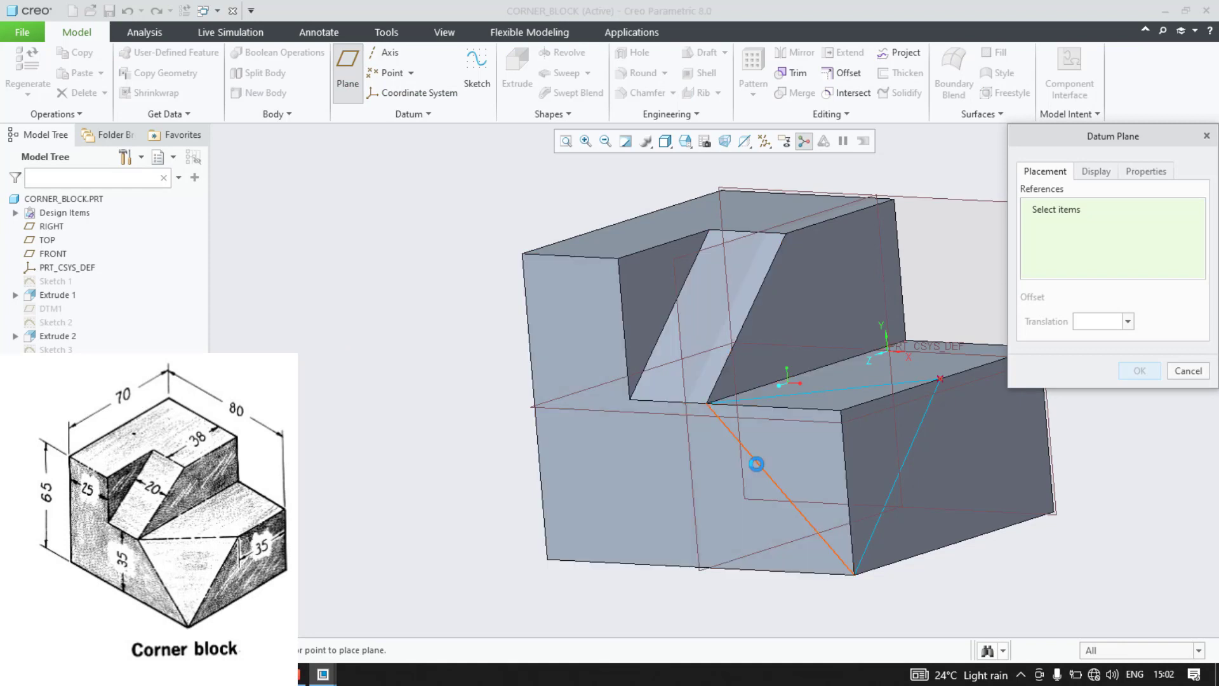
click(761, 464)
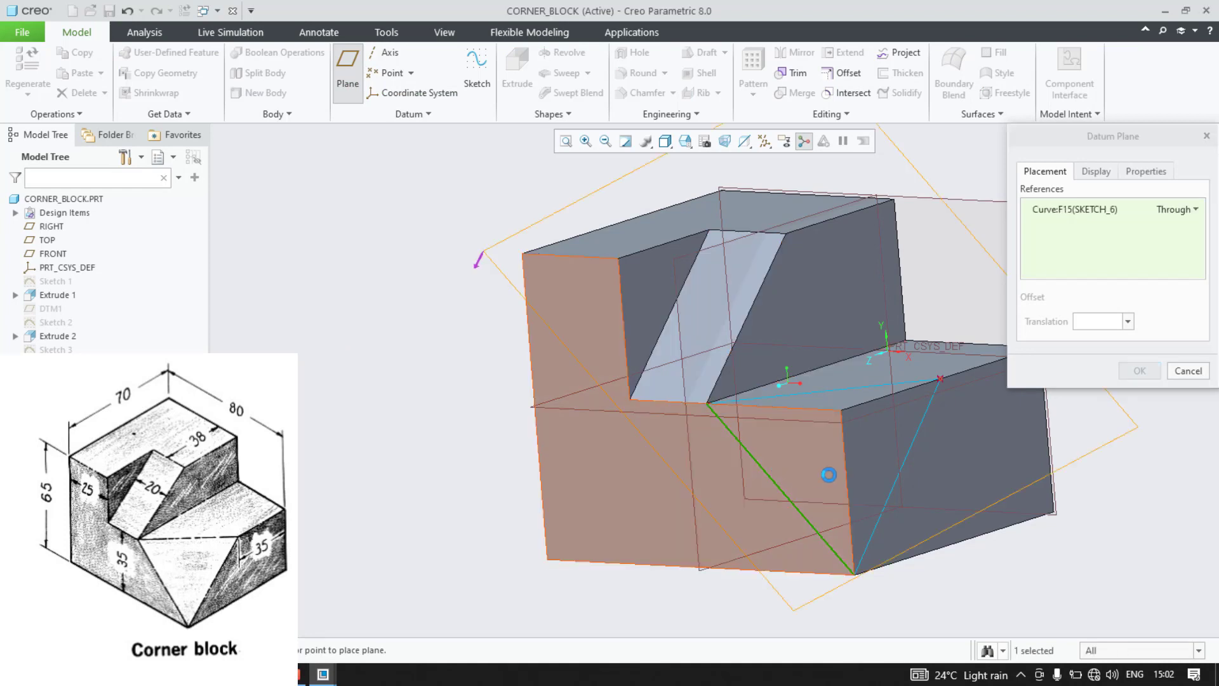
mouse_move(408, 435)
middle_down()
mouse_move(430, 427)
mouse_move(398, 444)
middle_up()
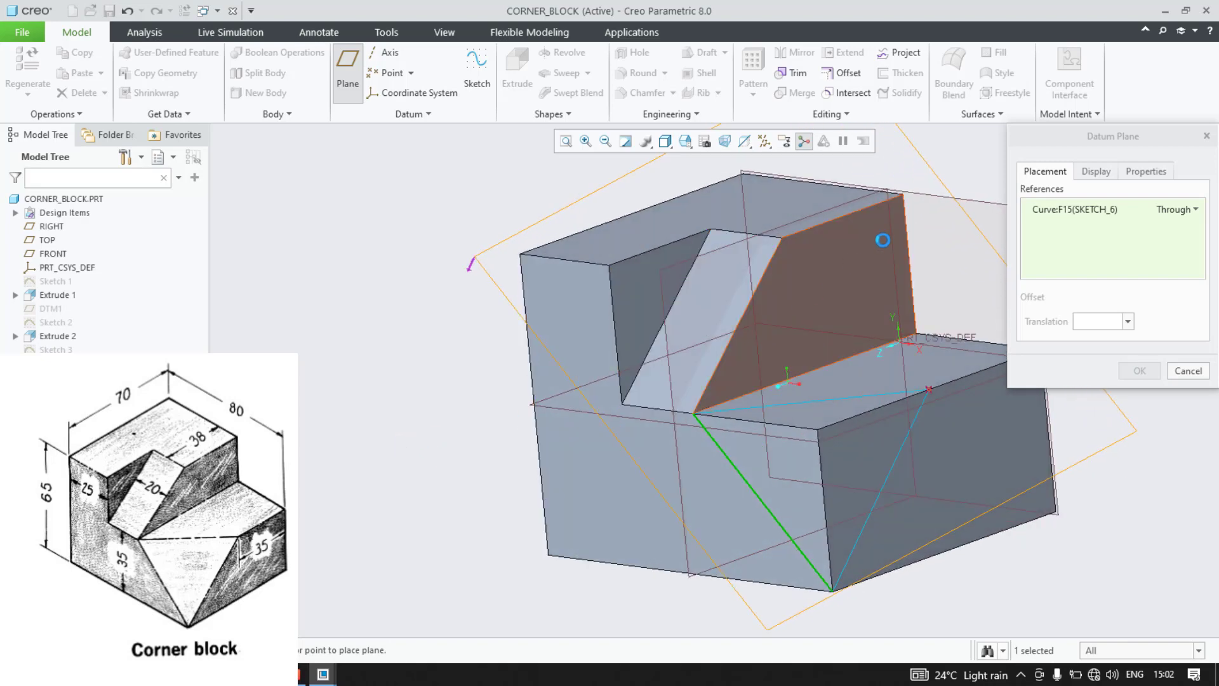
click(1083, 170)
click(1136, 172)
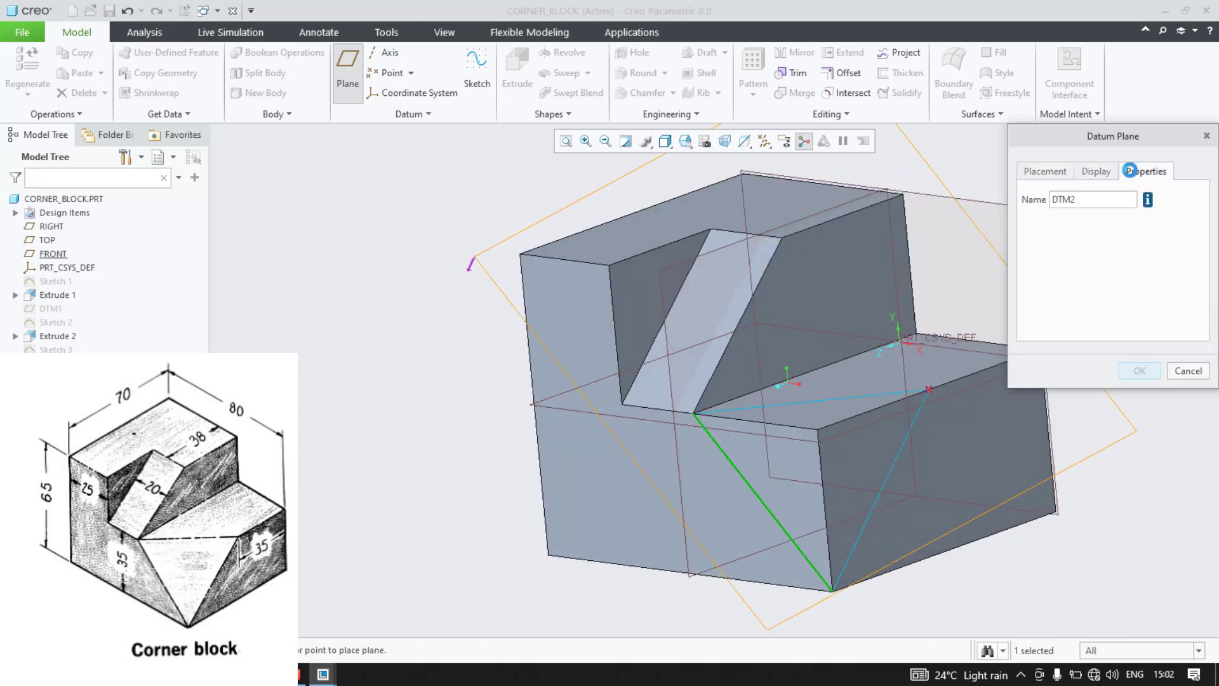
click(1045, 171)
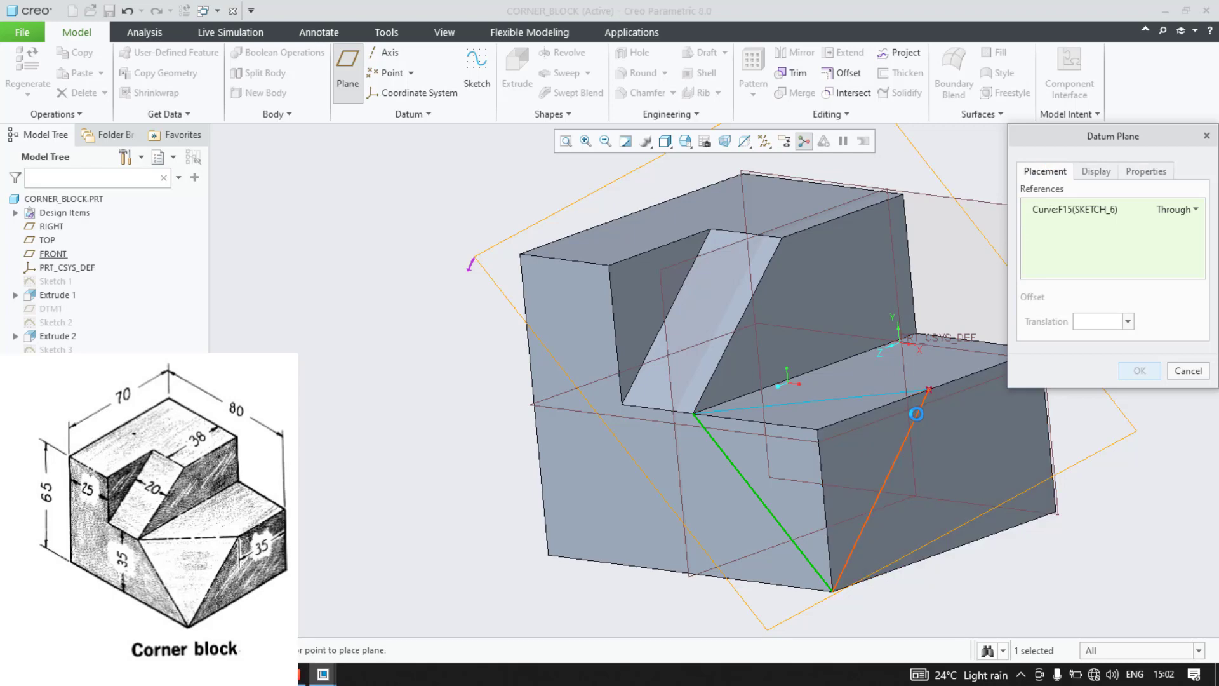
click(917, 414)
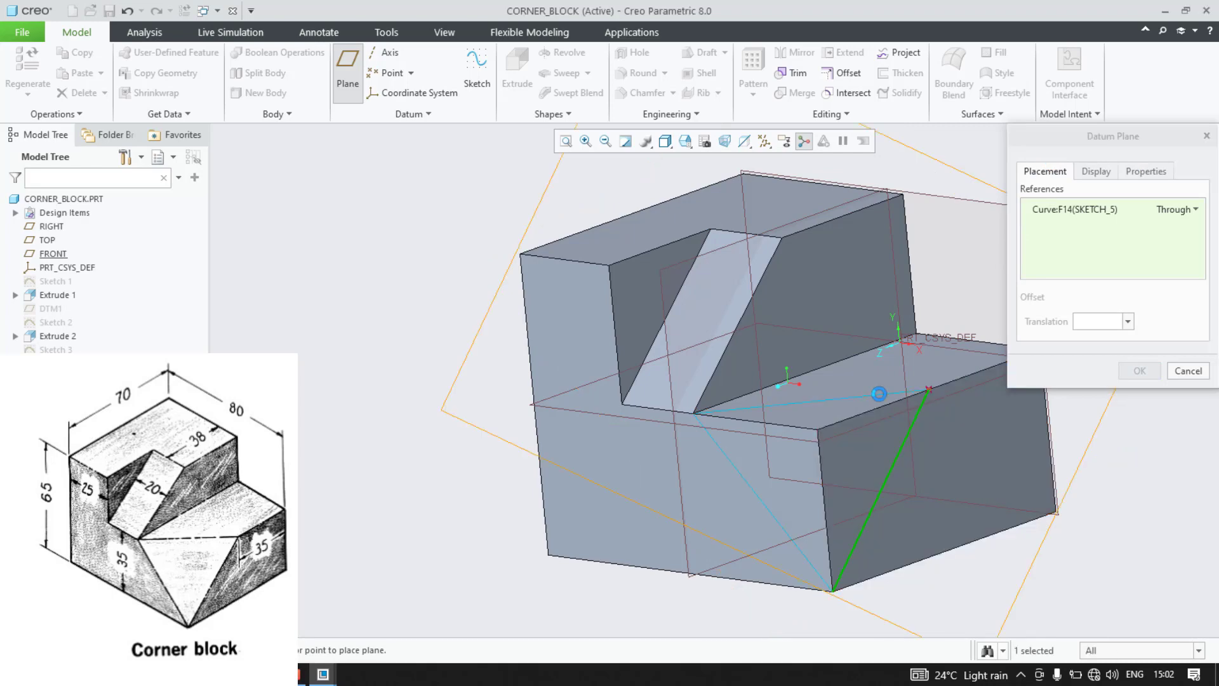
click(879, 394)
middle_drag(446, 435, 502, 421)
scroll(740, 411, up, 5)
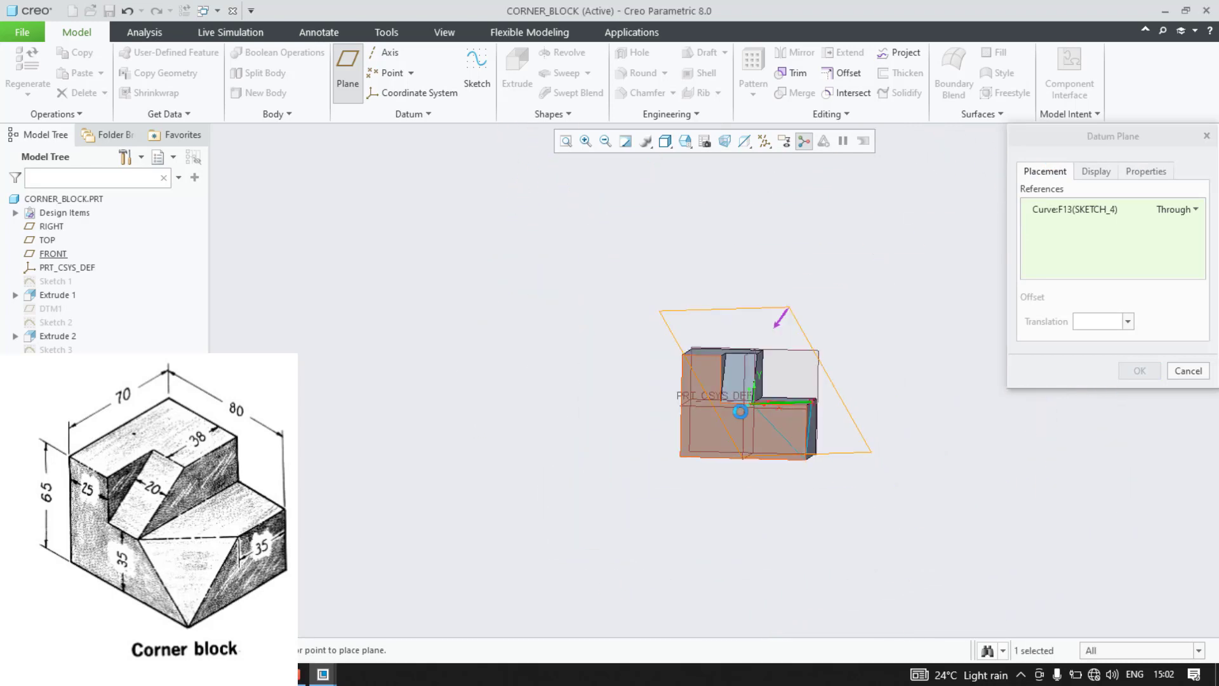
middle_drag(741, 411, 787, 417)
scroll(787, 417, down, 4)
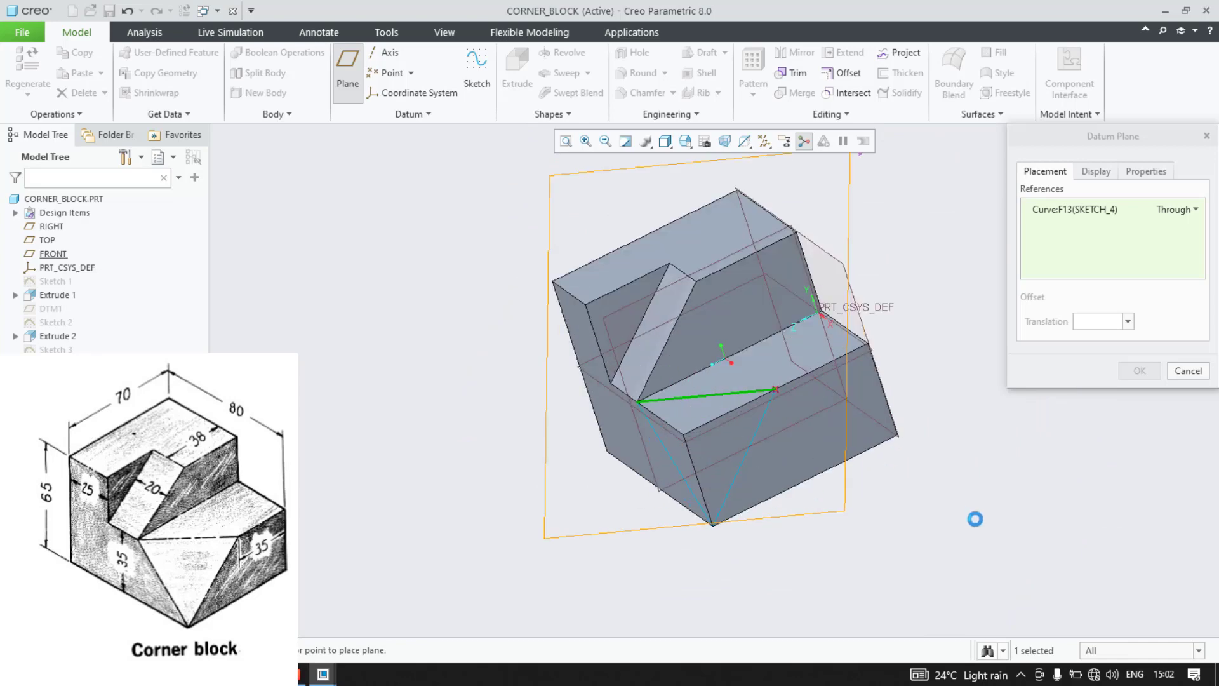
middle_drag(975, 519, 1003, 445)
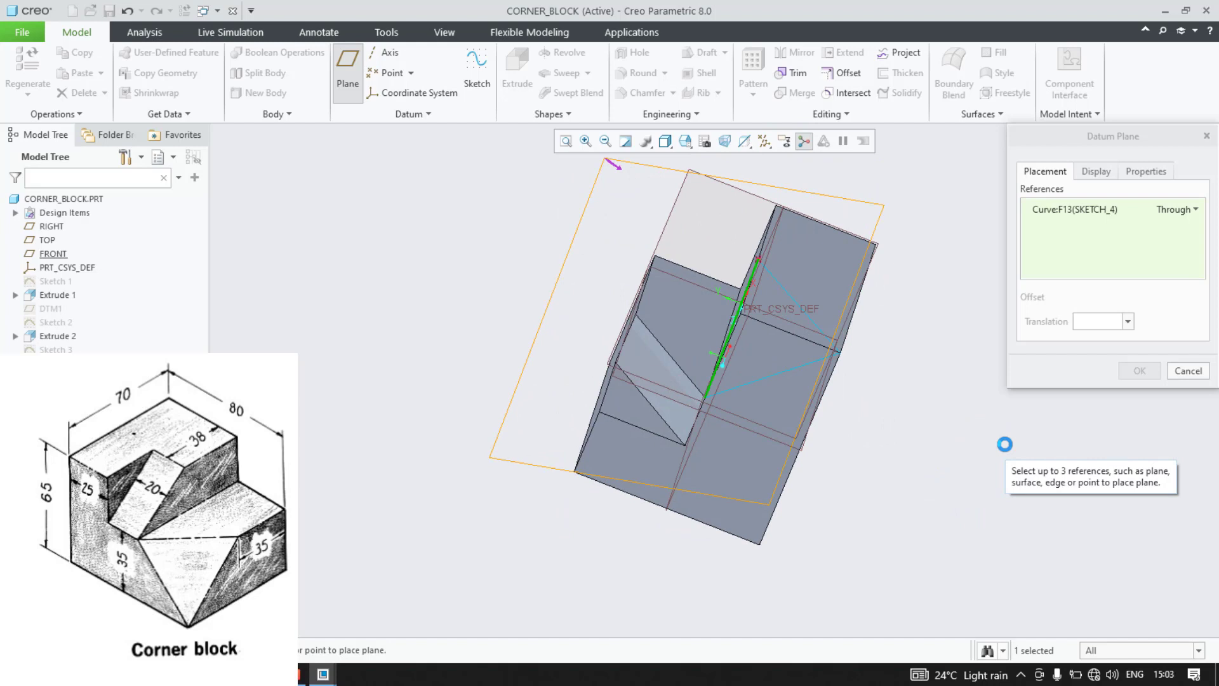
middle_drag(956, 338, 997, 369)
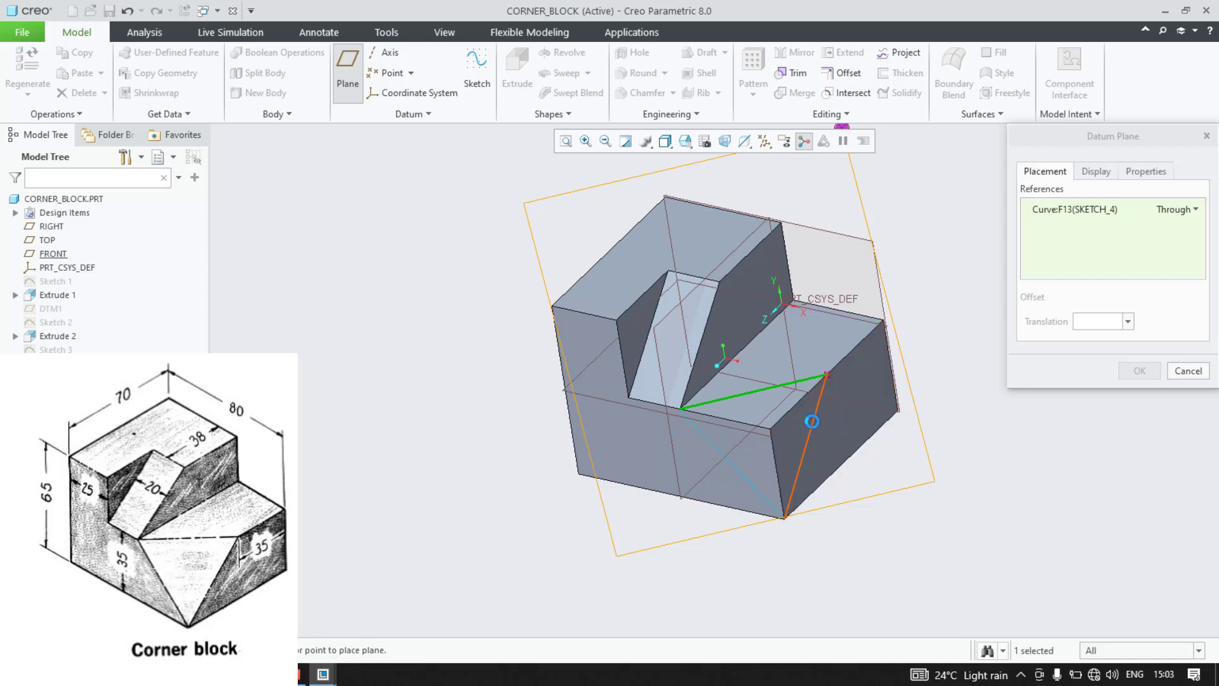
Step: Try to reference the datum plane through the side-face and front-face diagonal lines
click(812, 421)
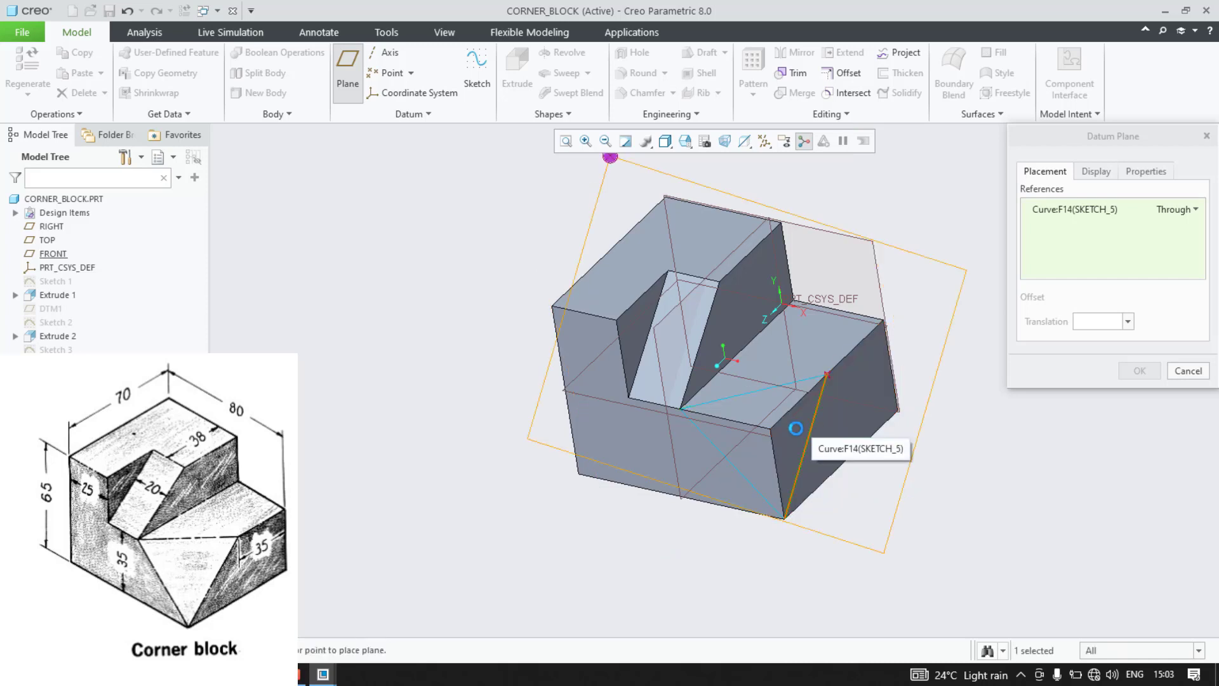
ctrl+click(729, 460)
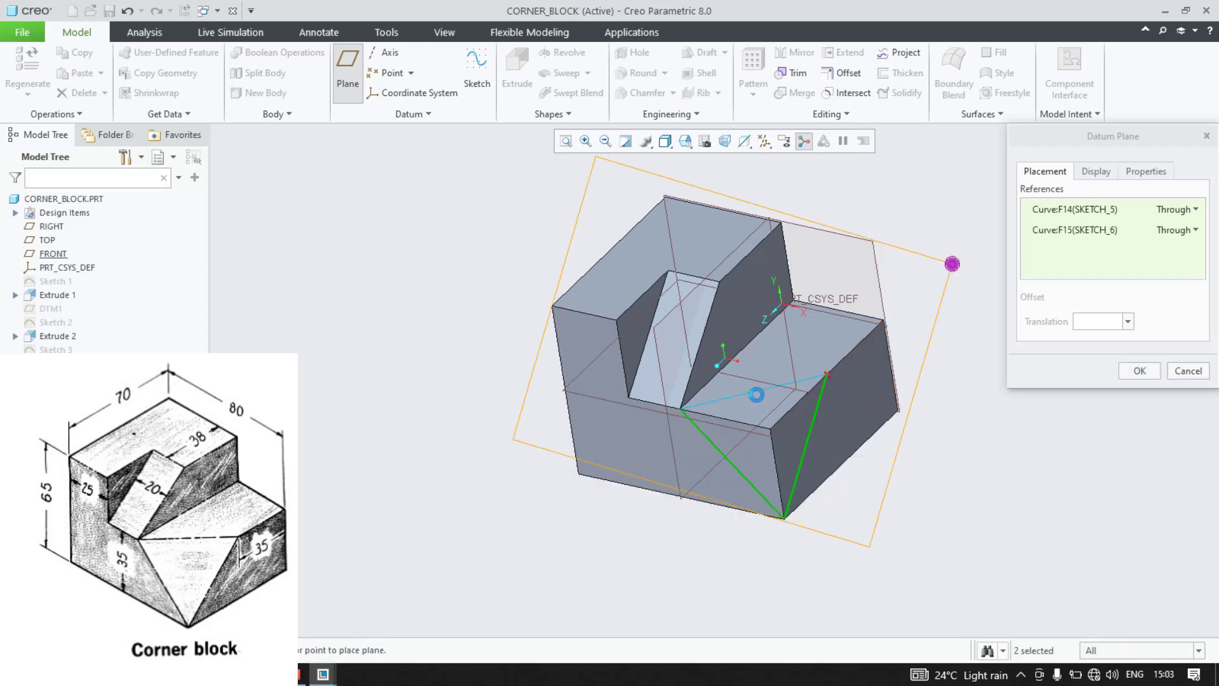
mouse_move(787, 401)
middle_down()
mouse_move(947, 465)
mouse_move(937, 490)
middle_up()
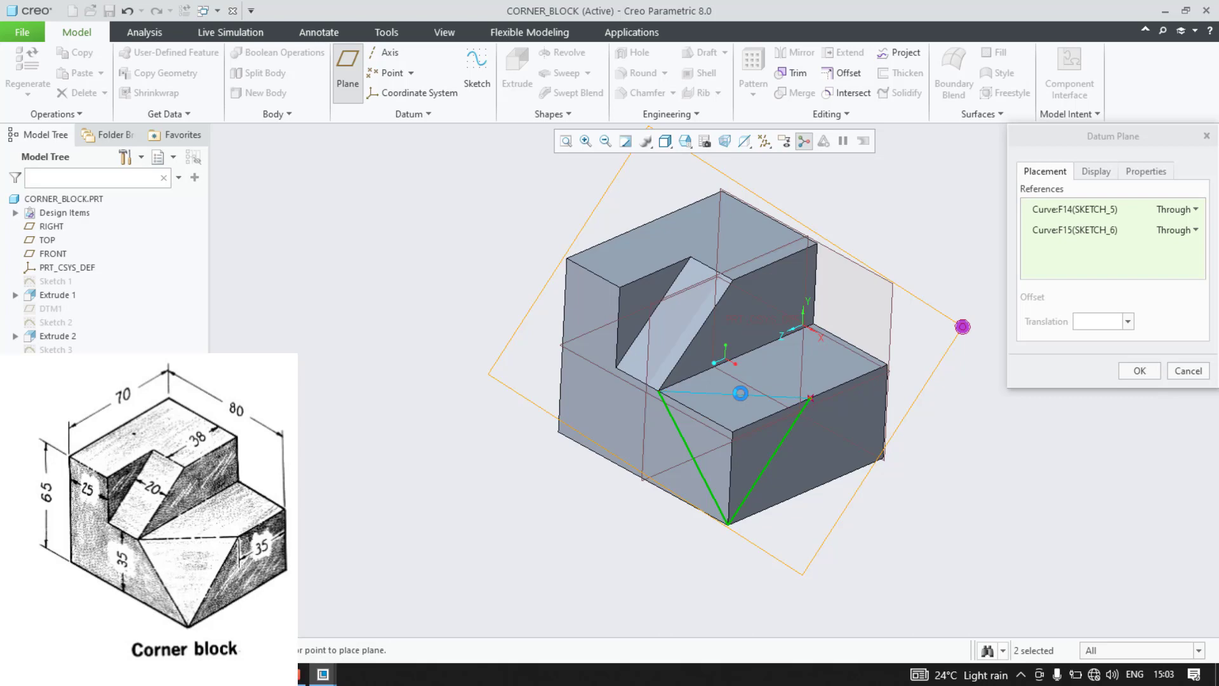
Step: Create the datum plane through the sketched line on the lower step's top surface and the diagonal line on the side face
click(741, 396)
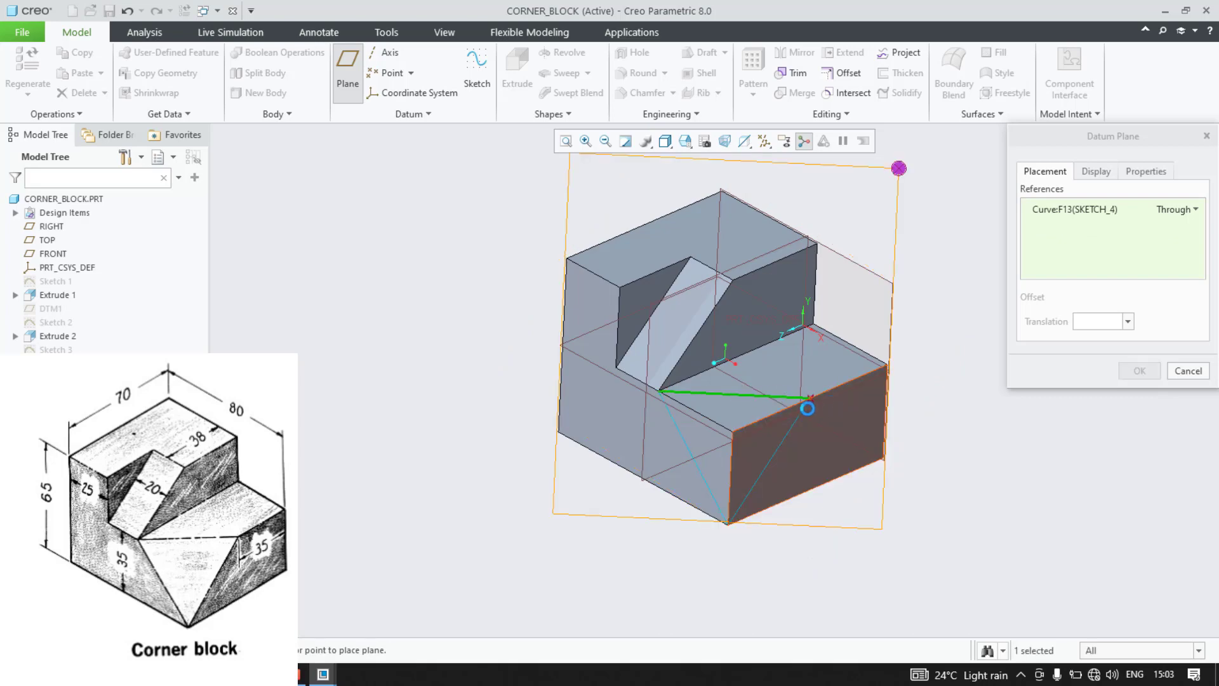
mouse_move(939, 483)
middle_down()
mouse_move(877, 428)
mouse_move(942, 413)
mouse_move(945, 384)
mouse_move(953, 465)
mouse_move(900, 449)
middle_up()
ctrl+click(797, 420)
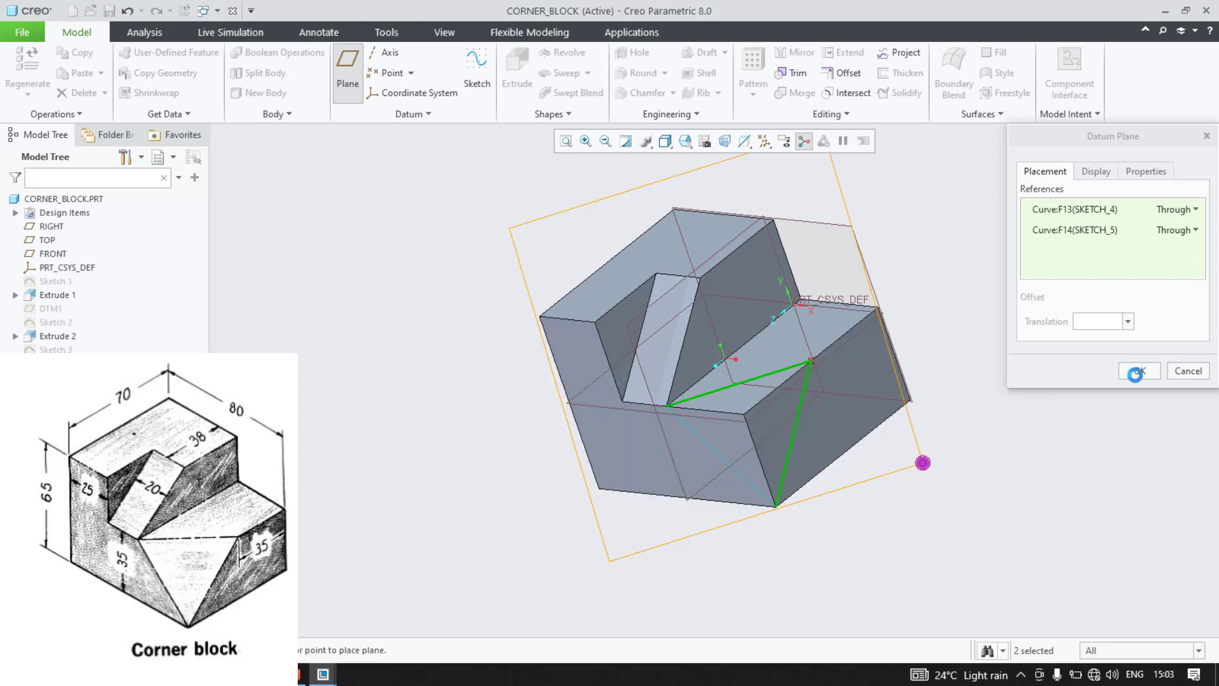
middle_drag(1104, 455, 1154, 432)
click(1144, 373)
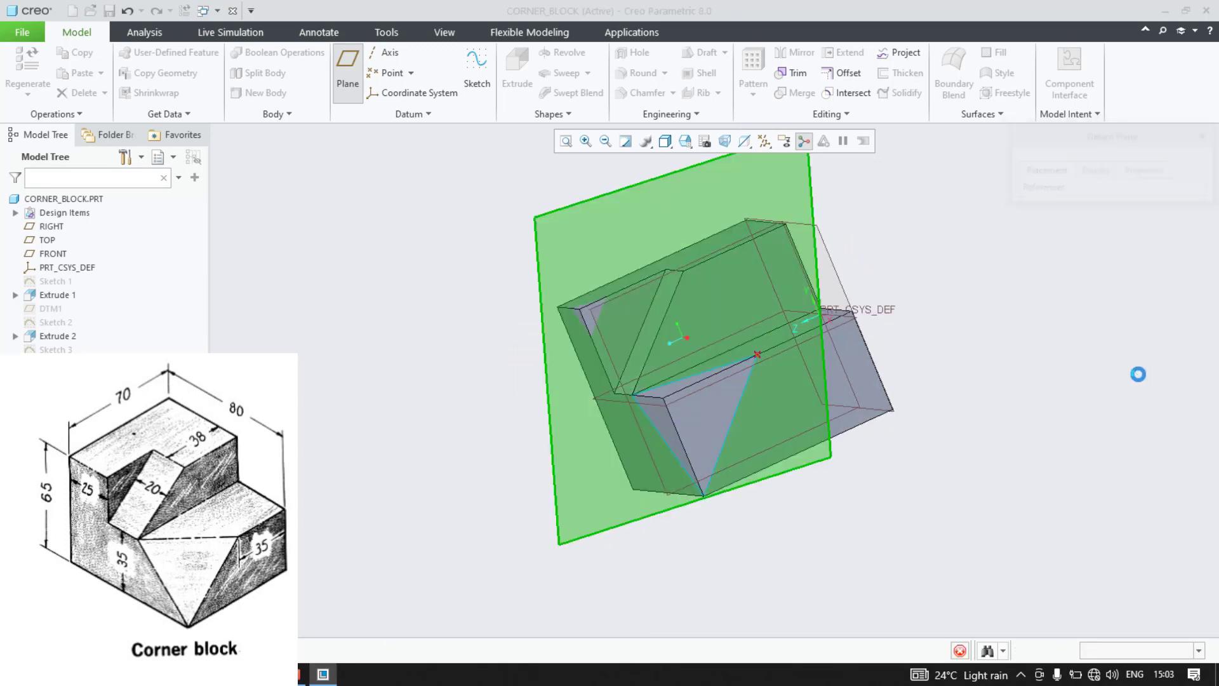
Step: Start a new sketch on the slanted datum plane that passes through the three corner lines
scroll(1034, 395, up, 3)
middle_drag(1035, 414, 1056, 417)
click(974, 431)
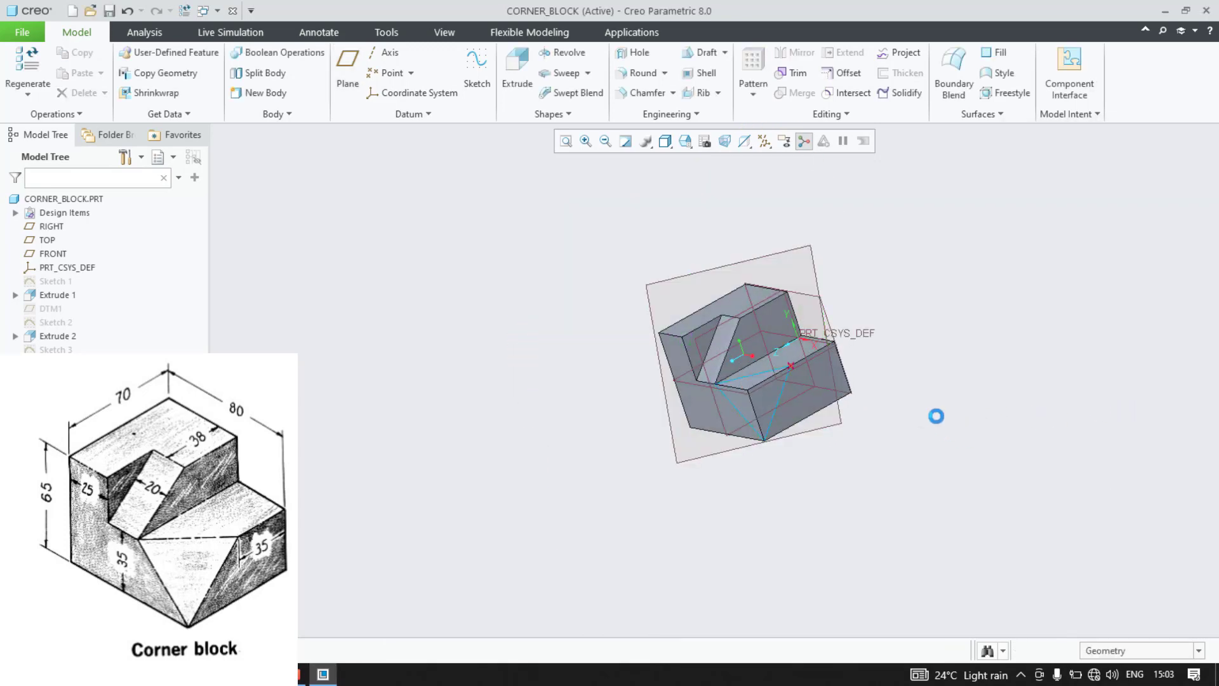
scroll(936, 416, down, 3)
scroll(937, 415, up, 3)
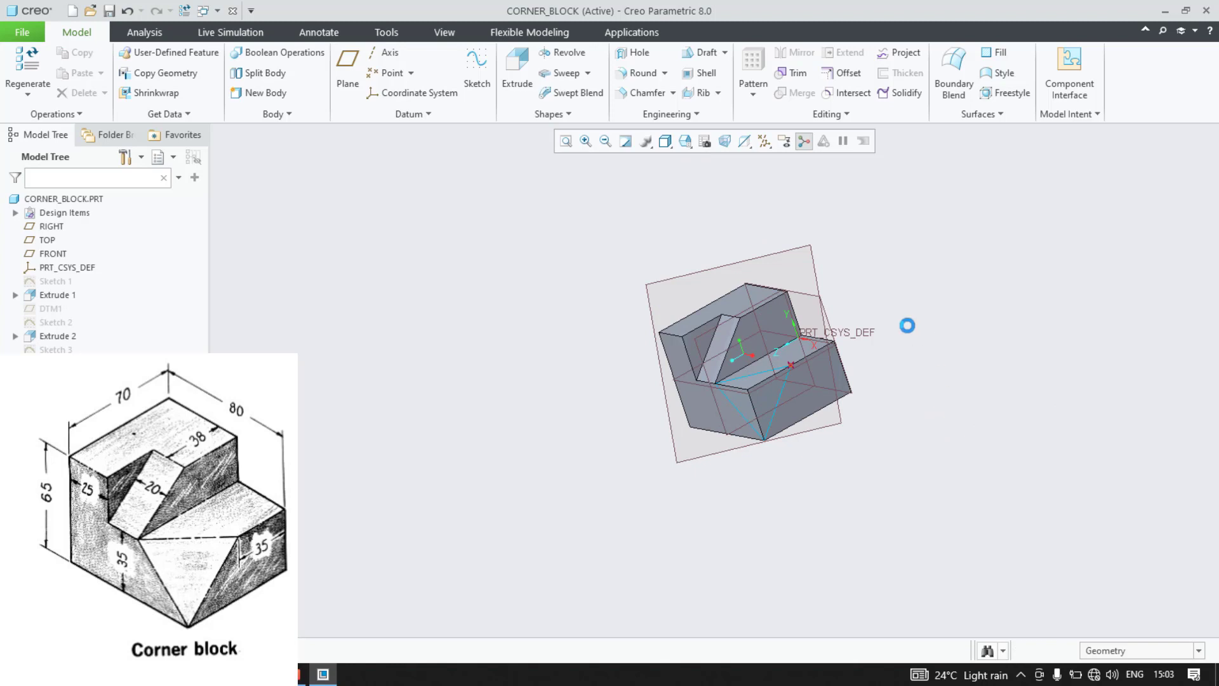
click(807, 267)
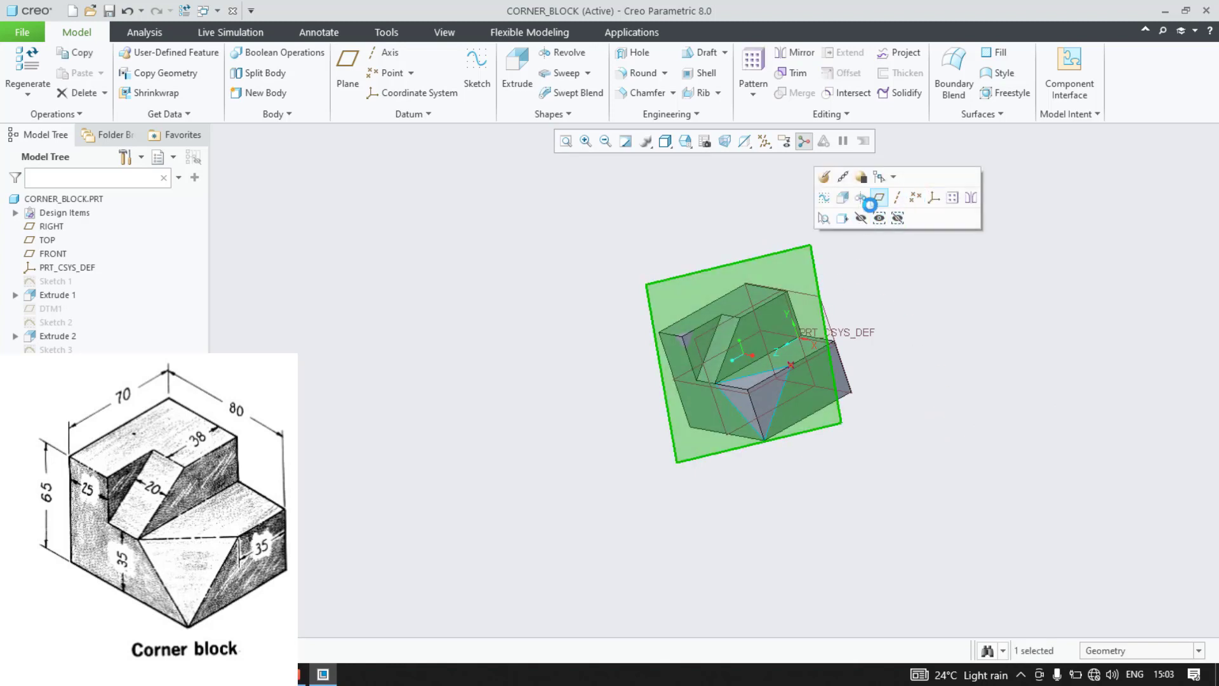
click(823, 199)
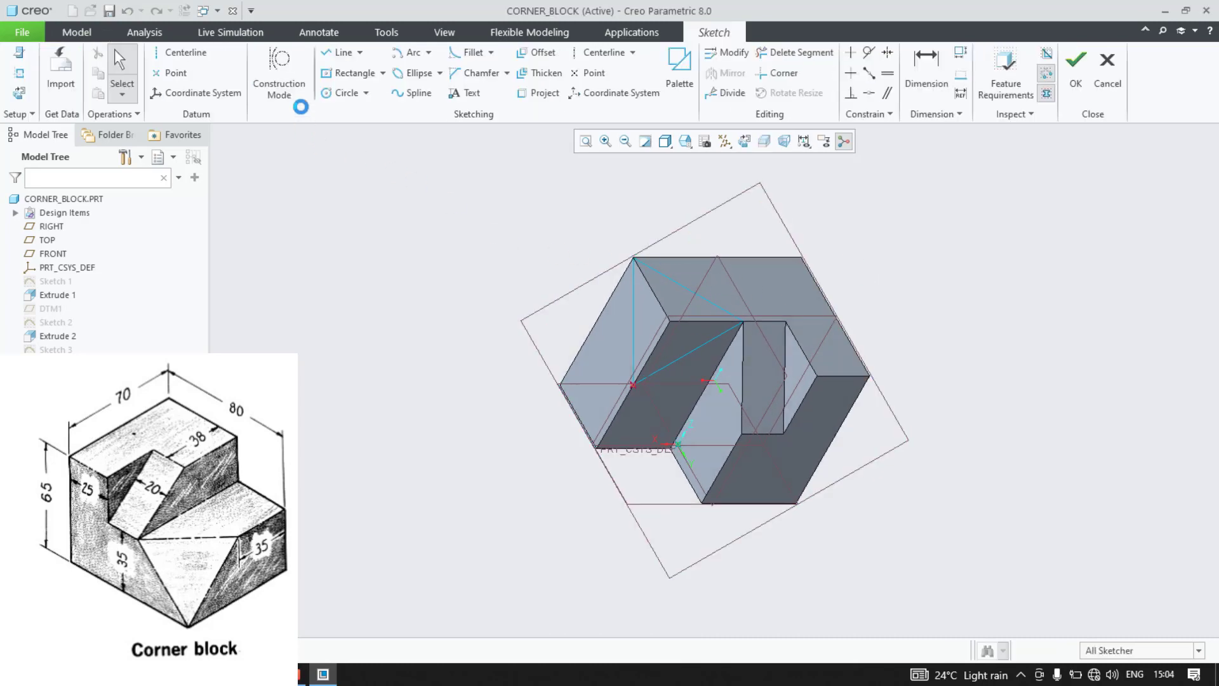
click(338, 52)
scroll(511, 208, up, 1)
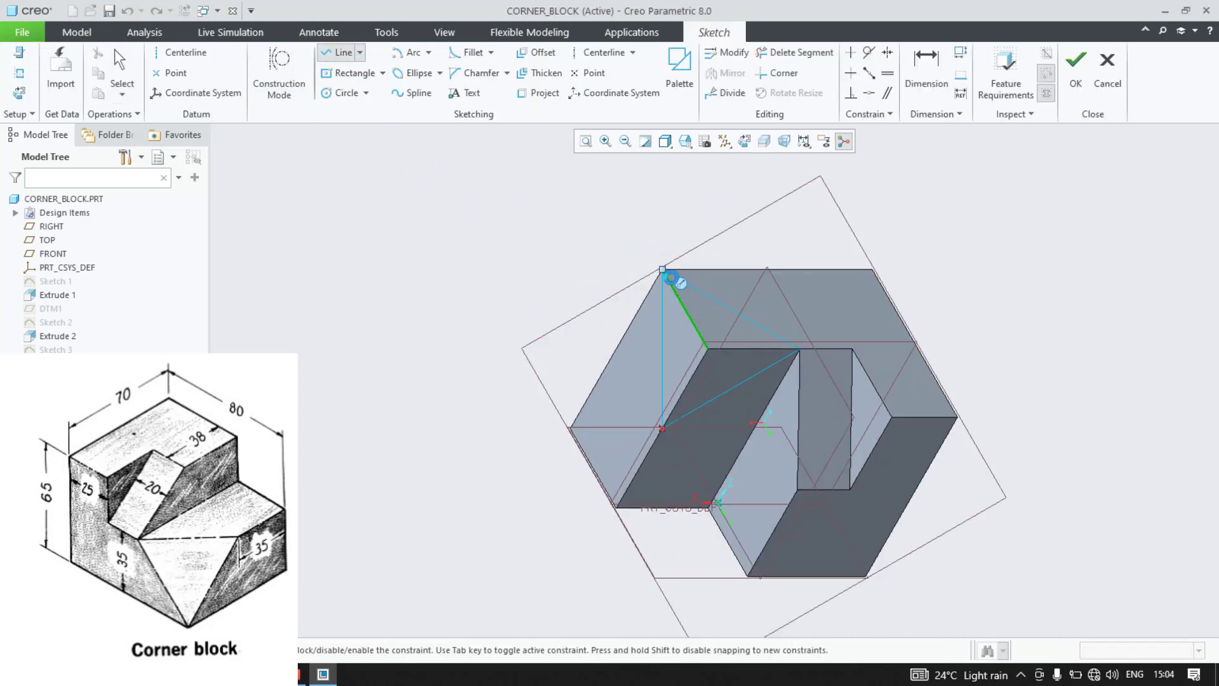
middle_click(667, 271)
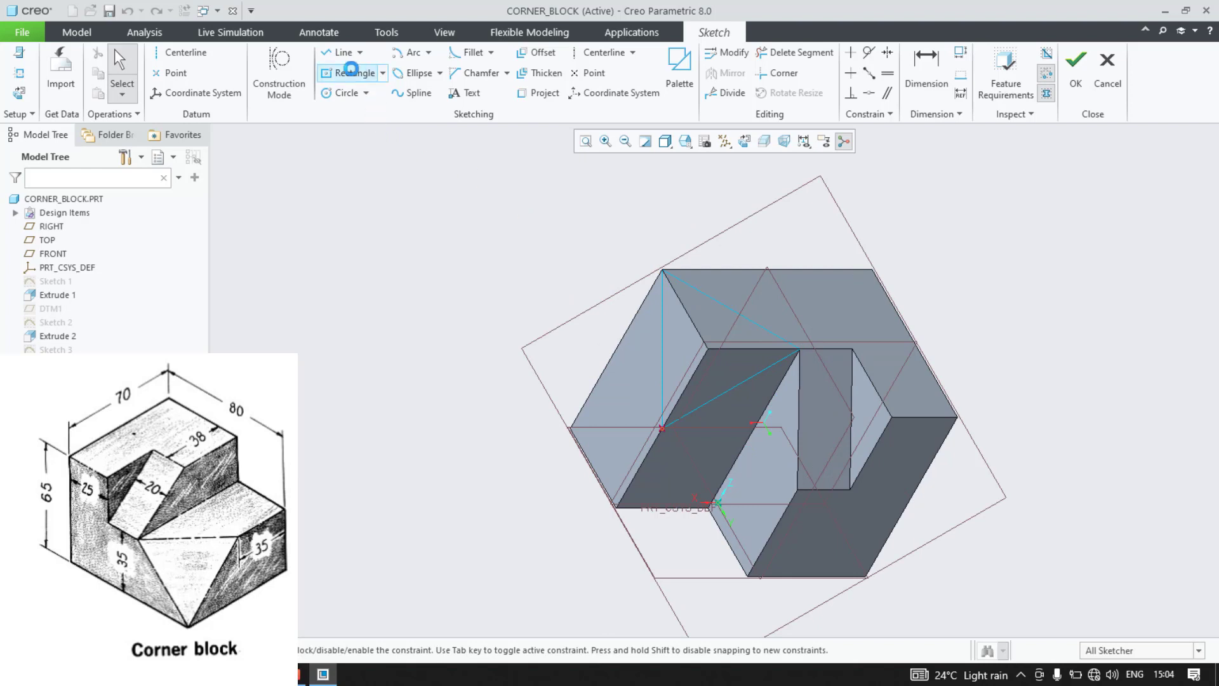
click(338, 52)
middle_click(703, 287)
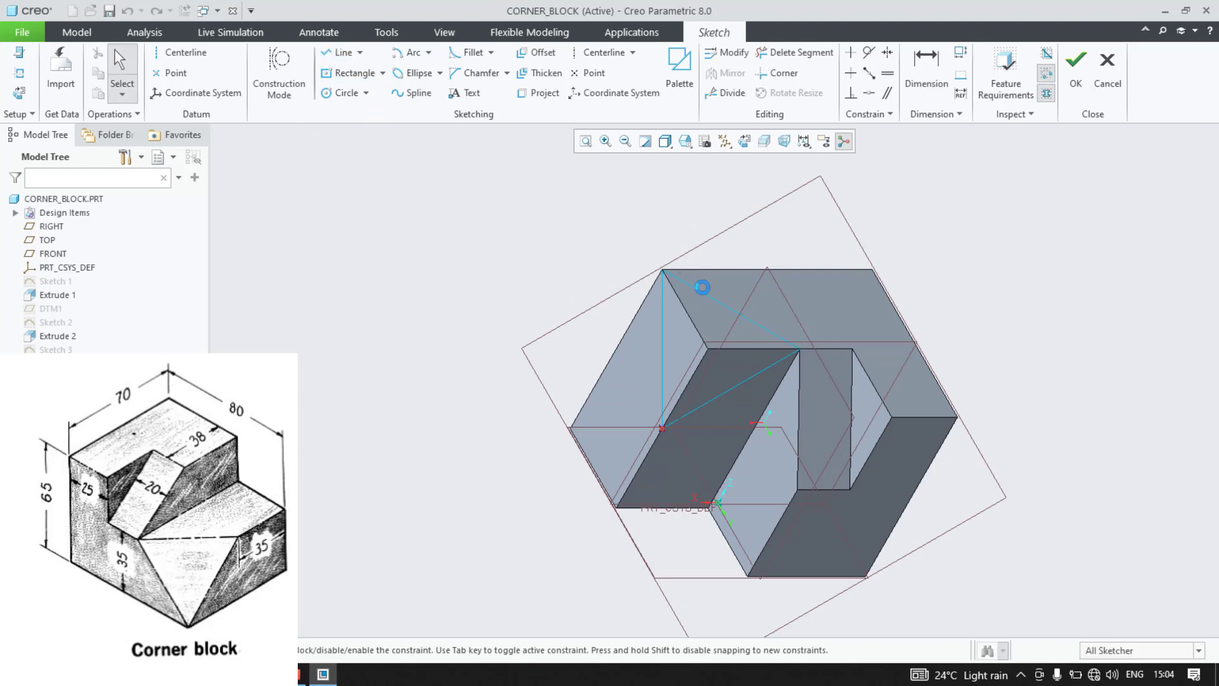
Step: Draw a closed triangle with the Line tool over the three projected corner lines and finish the sketch
click(338, 52)
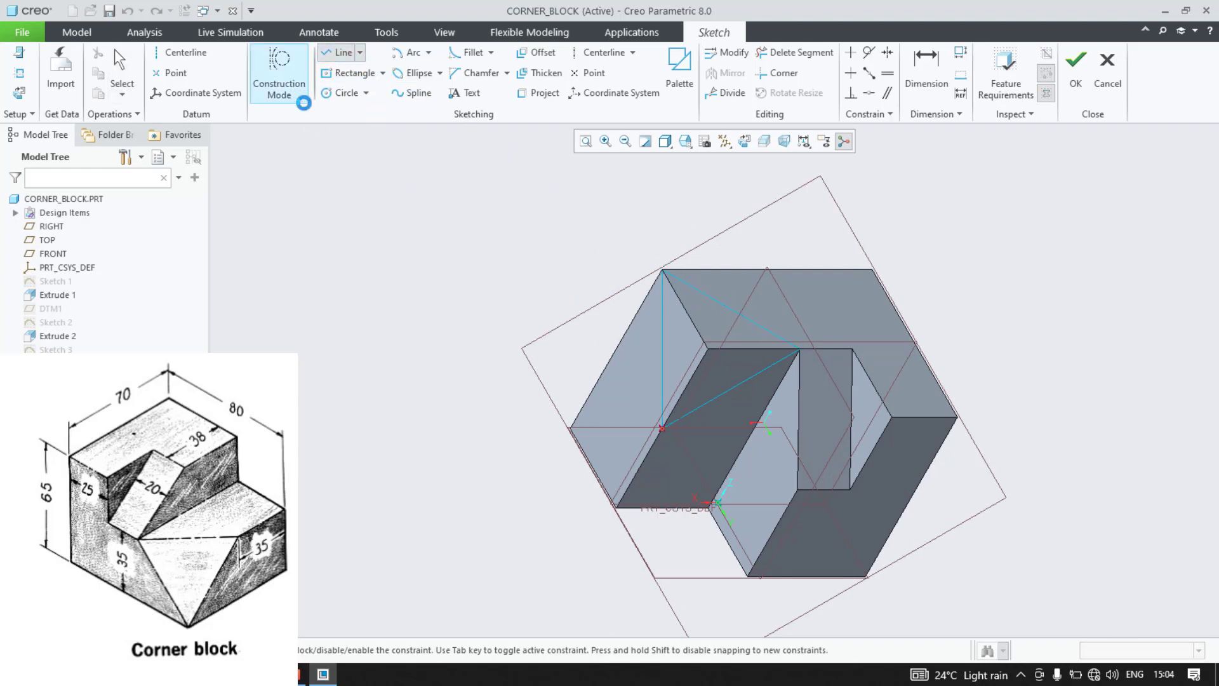
click(661, 428)
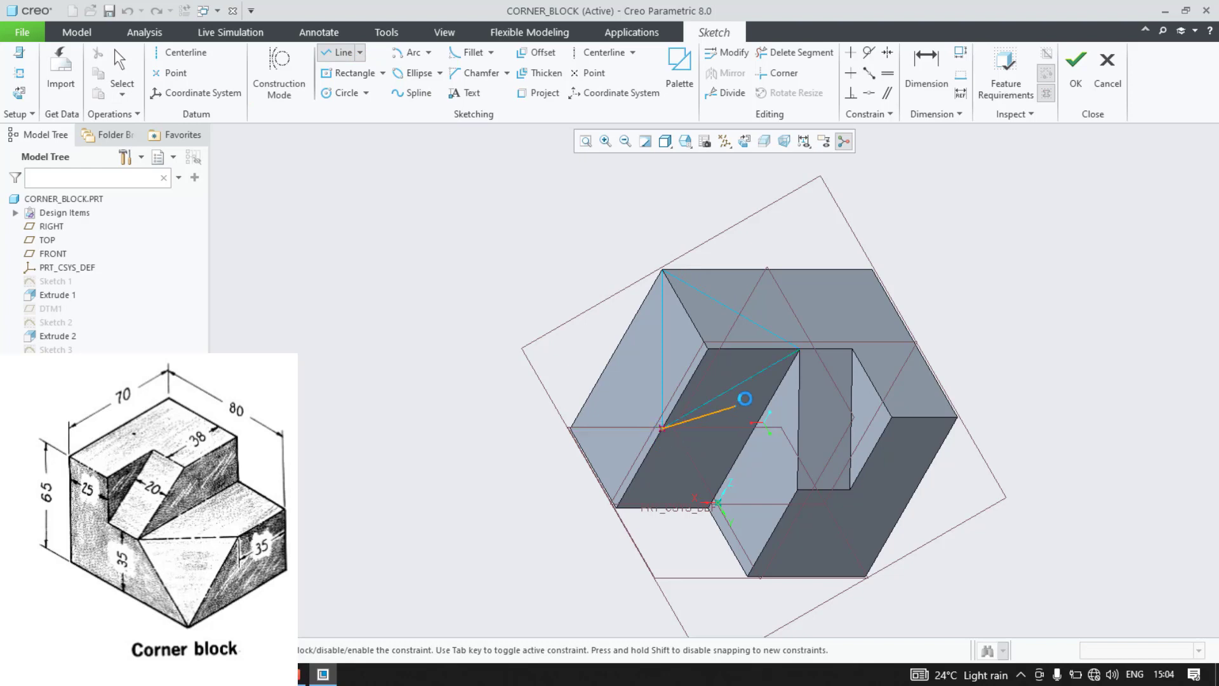
click(799, 349)
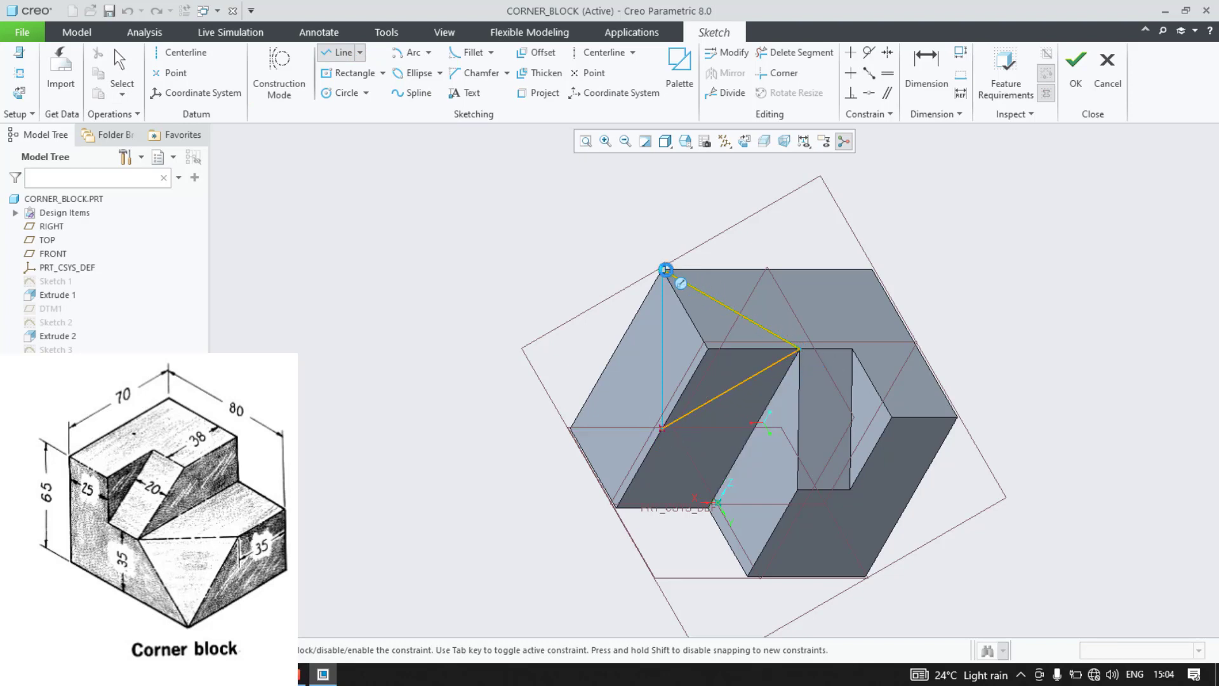
click(662, 270)
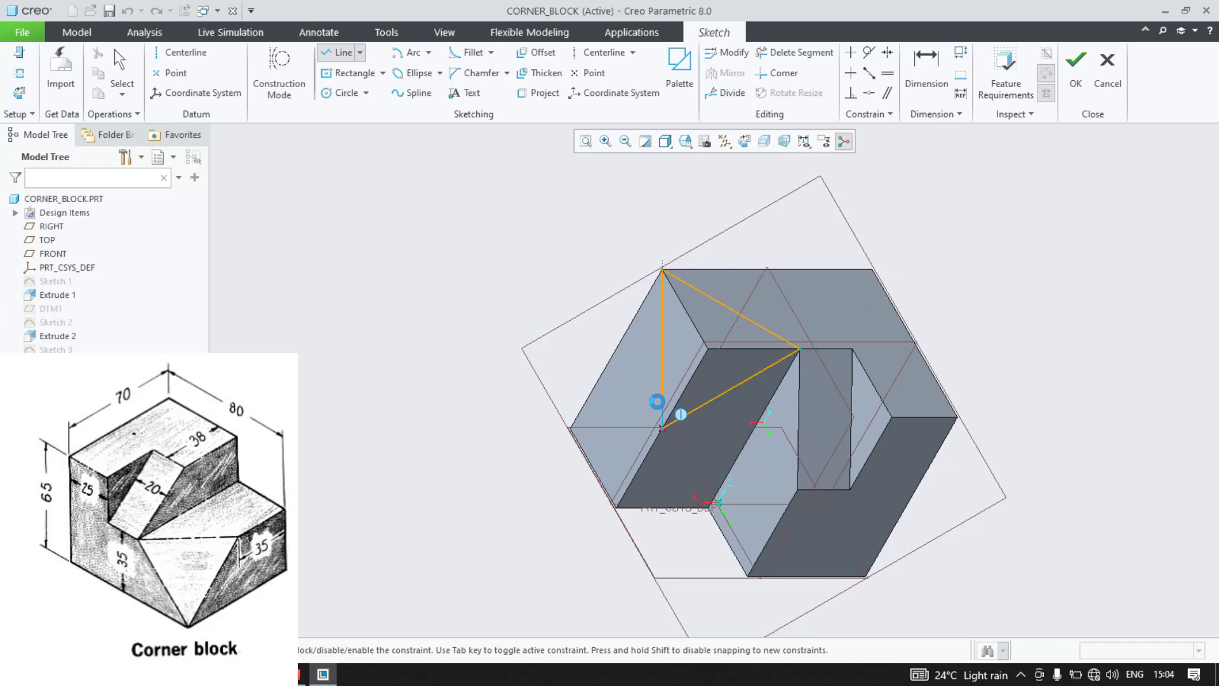
click(660, 428)
middle_click(1039, 243)
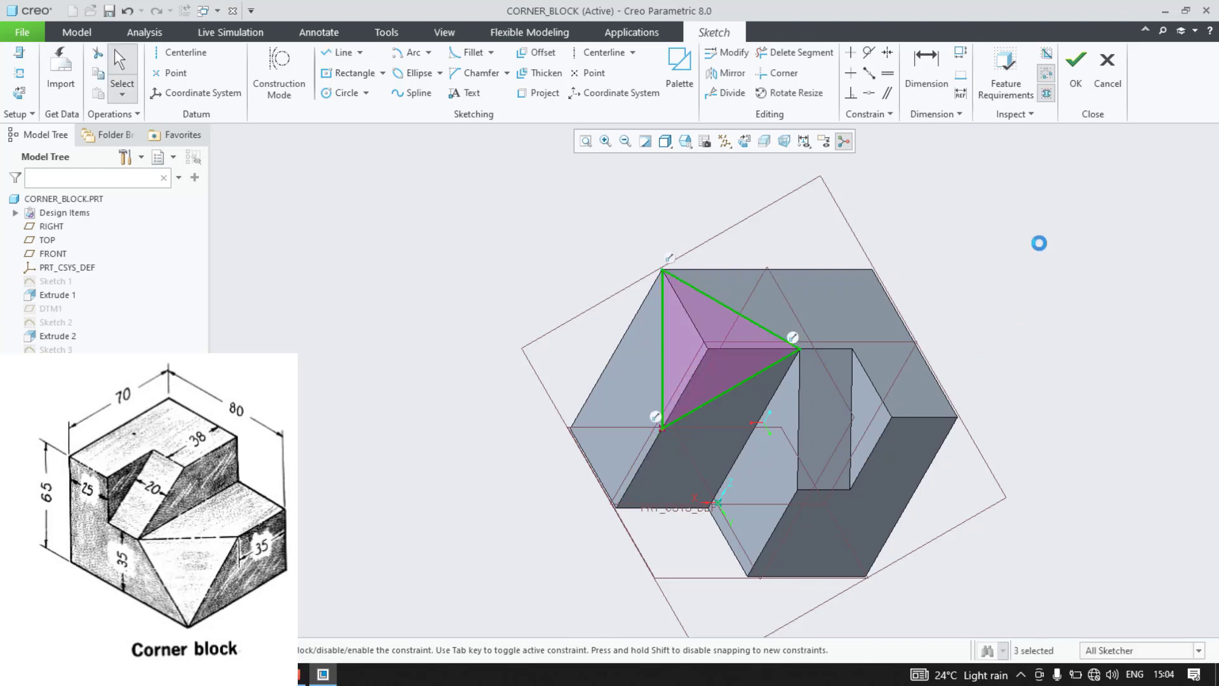
click(1076, 70)
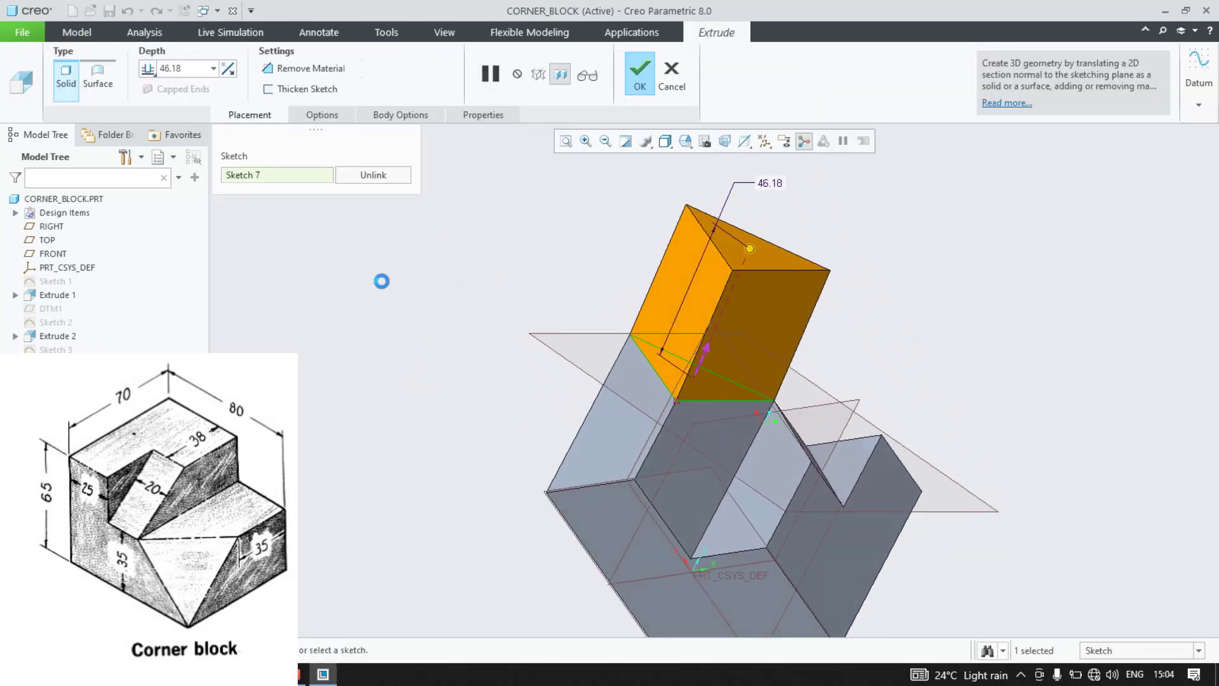
Step: Cut the block's front corner by extruding the slanted triangle sketch to a depth of 20 with Remove Material
mouse_move(748, 247)
mouse_down()
mouse_move(681, 405)
mouse_move(716, 323)
mouse_up()
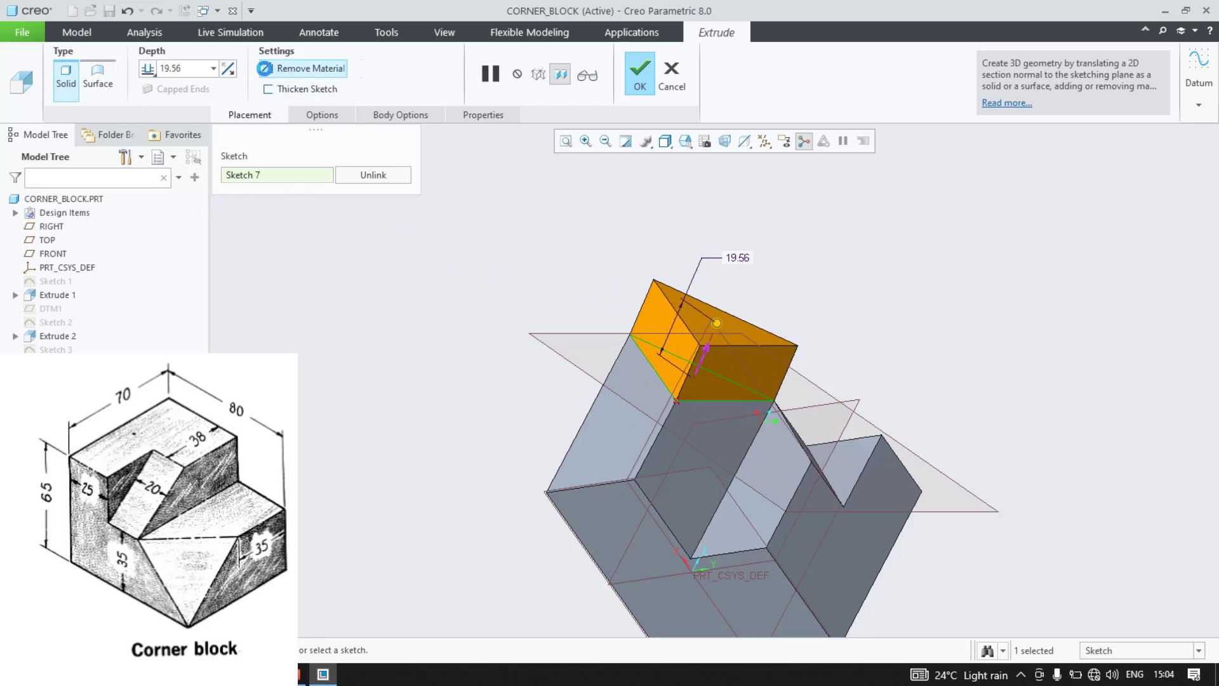
click(267, 68)
middle_drag(461, 329, 493, 301)
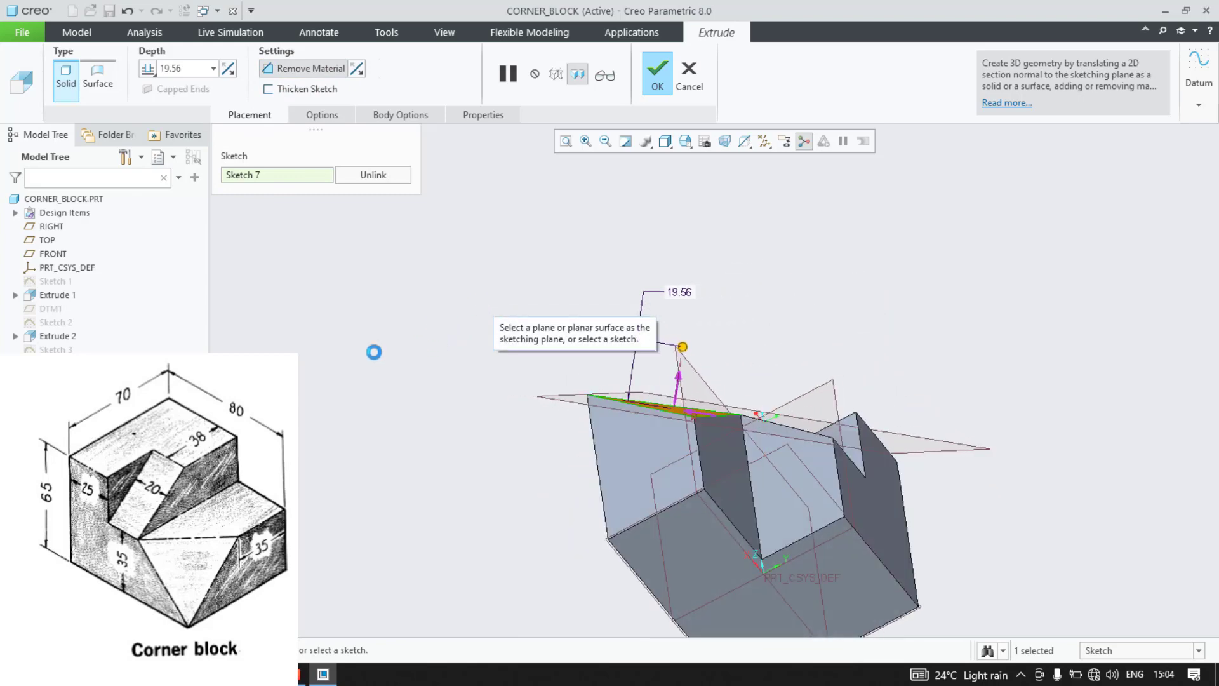
mouse_move(387, 385)
middle_down()
mouse_move(404, 459)
mouse_move(371, 421)
mouse_move(383, 376)
middle_up()
double_click(596, 324)
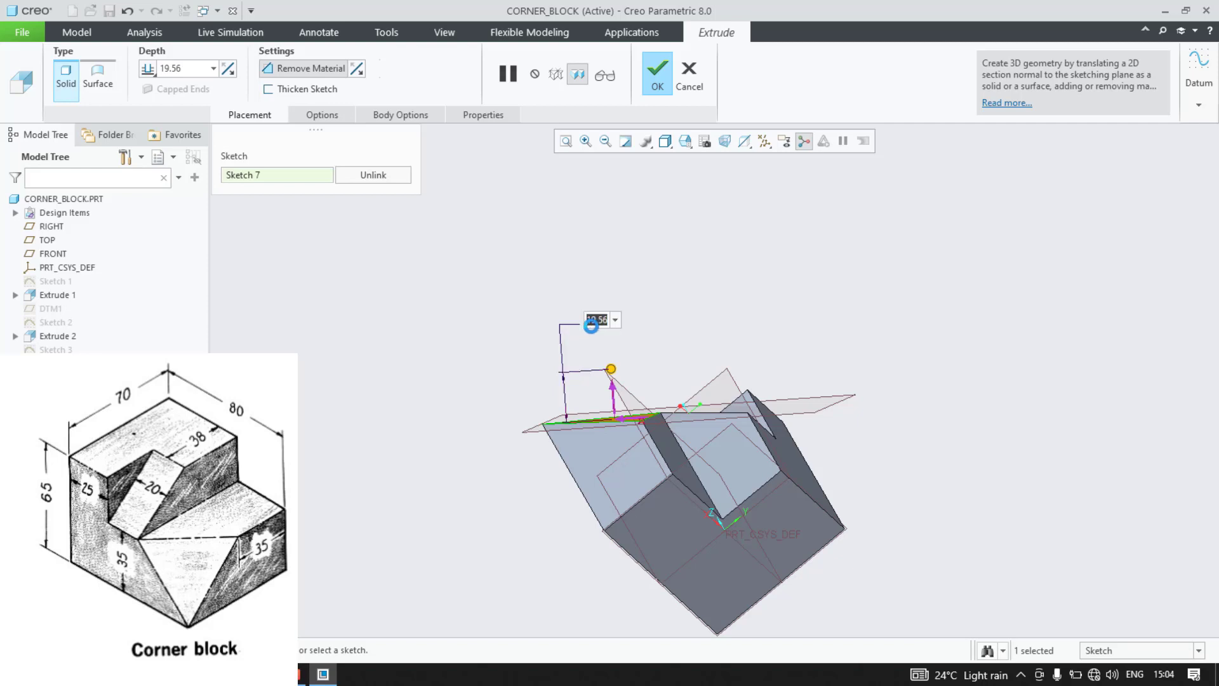
text(20)
key(Return)
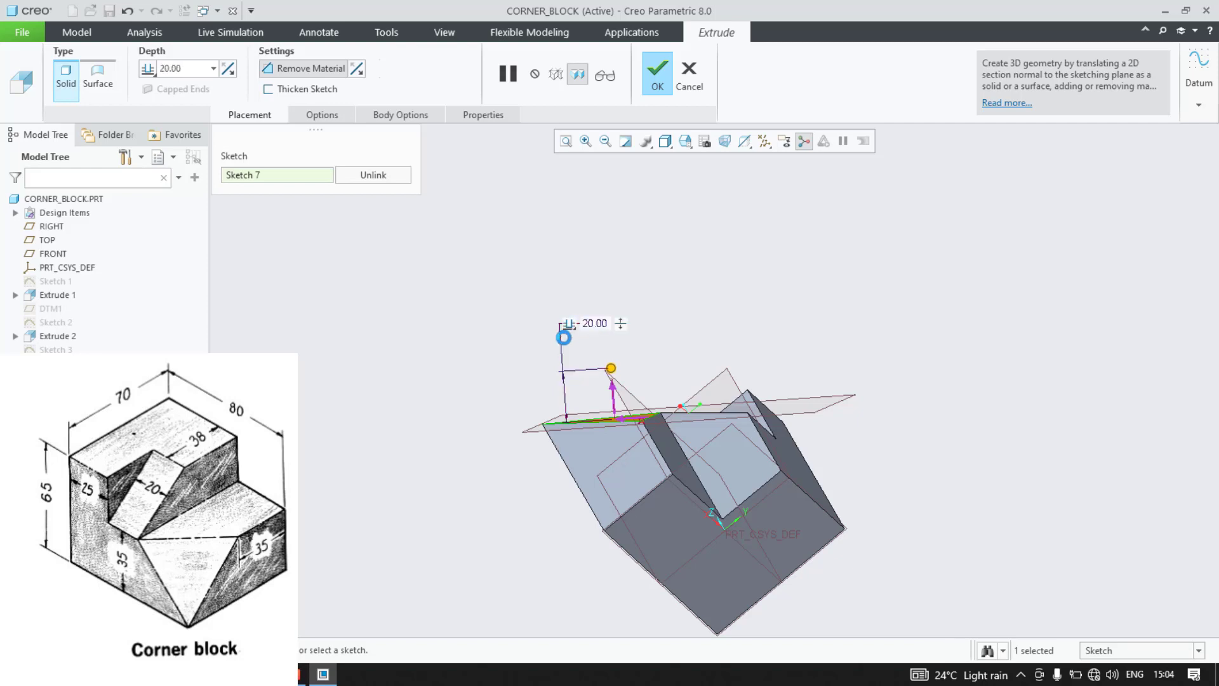
mouse_move(678, 308)
middle_down()
mouse_move(696, 346)
mouse_move(726, 353)
mouse_move(689, 400)
mouse_move(940, 476)
mouse_move(939, 417)
mouse_move(876, 343)
middle_up()
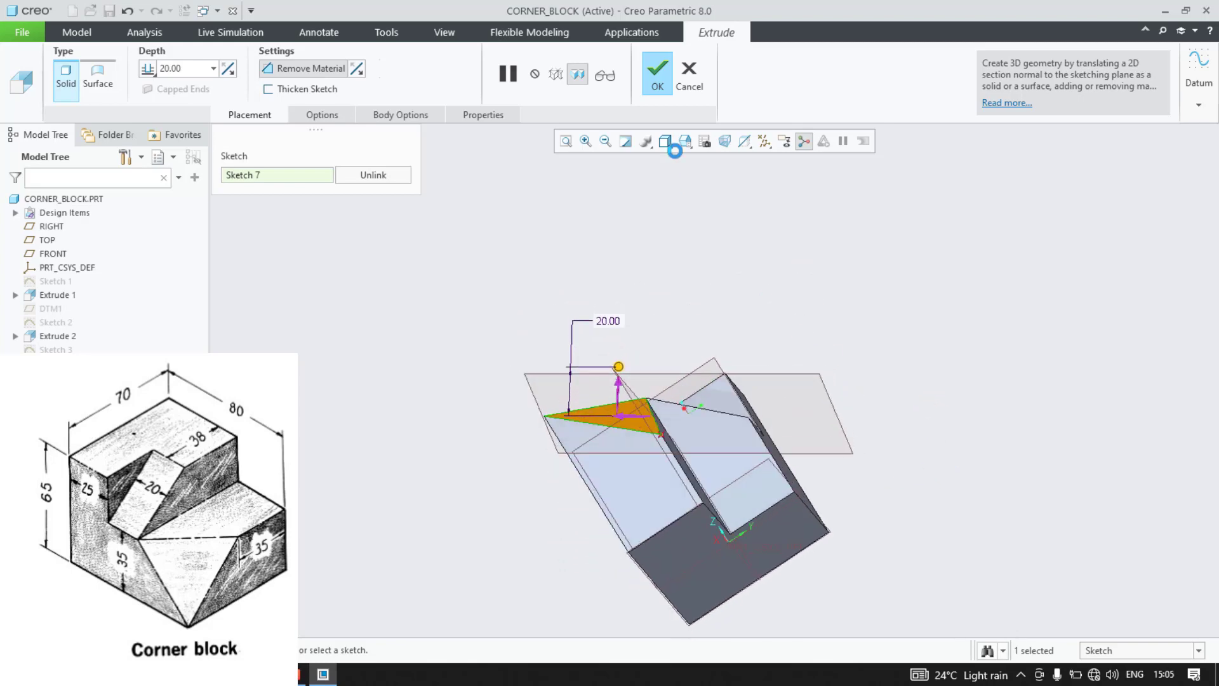
middle_click(759, 223)
middle_drag(779, 345, 923, 398)
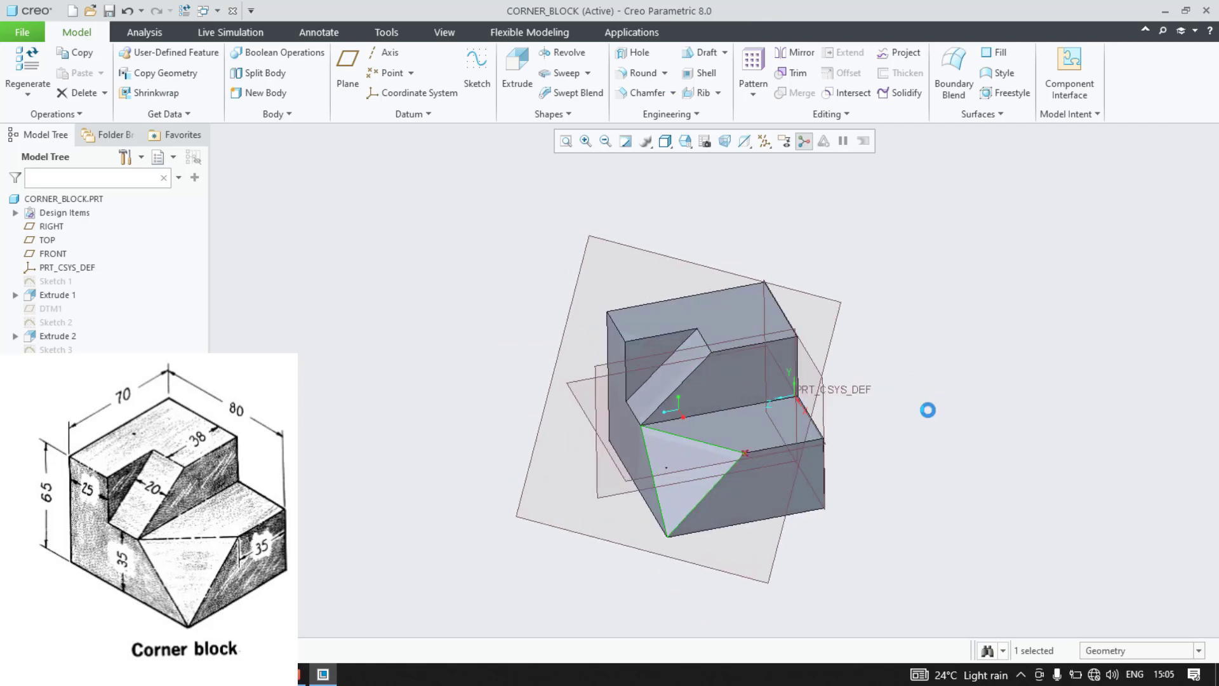
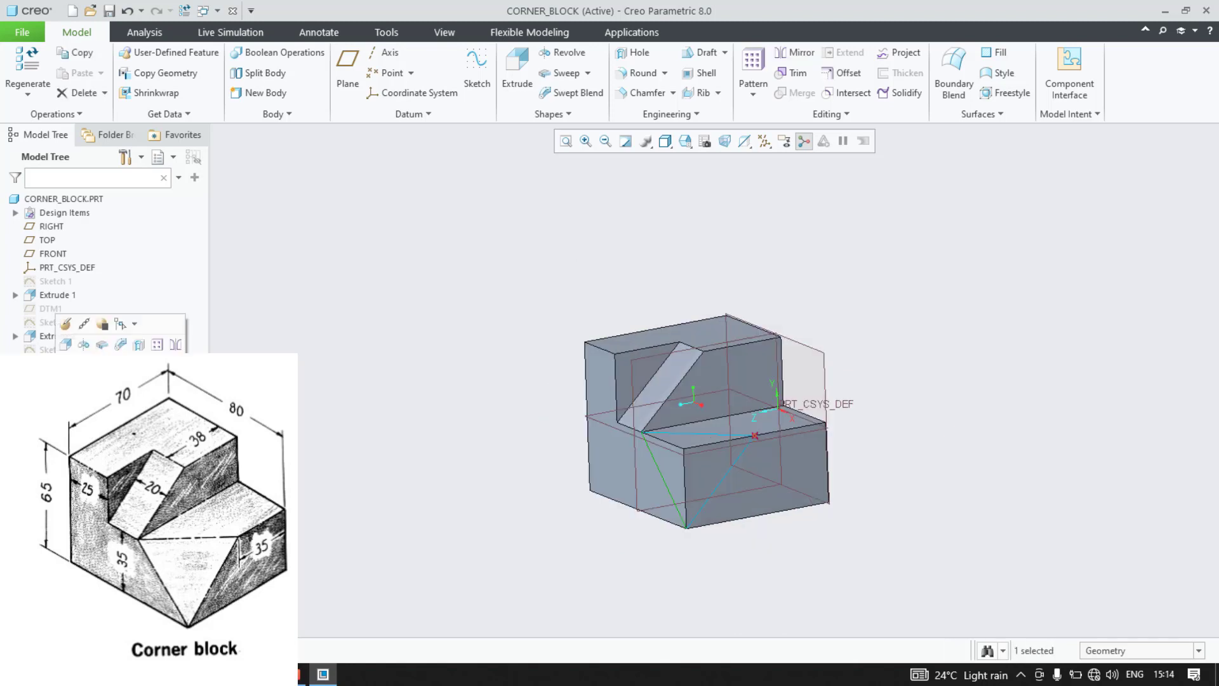
Step: Delete the diagonal line sketch on the side face and hide the remaining corner sketch lines and point
key(Delete)
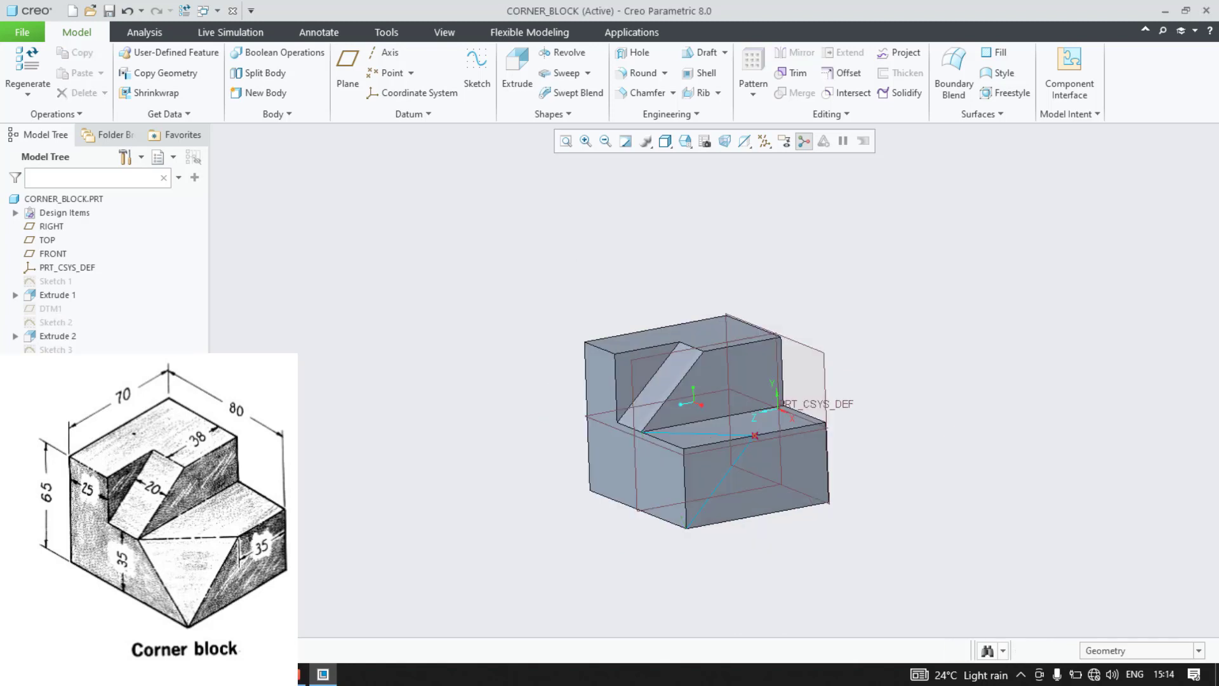
click(55, 388)
click(79, 339)
click(54, 377)
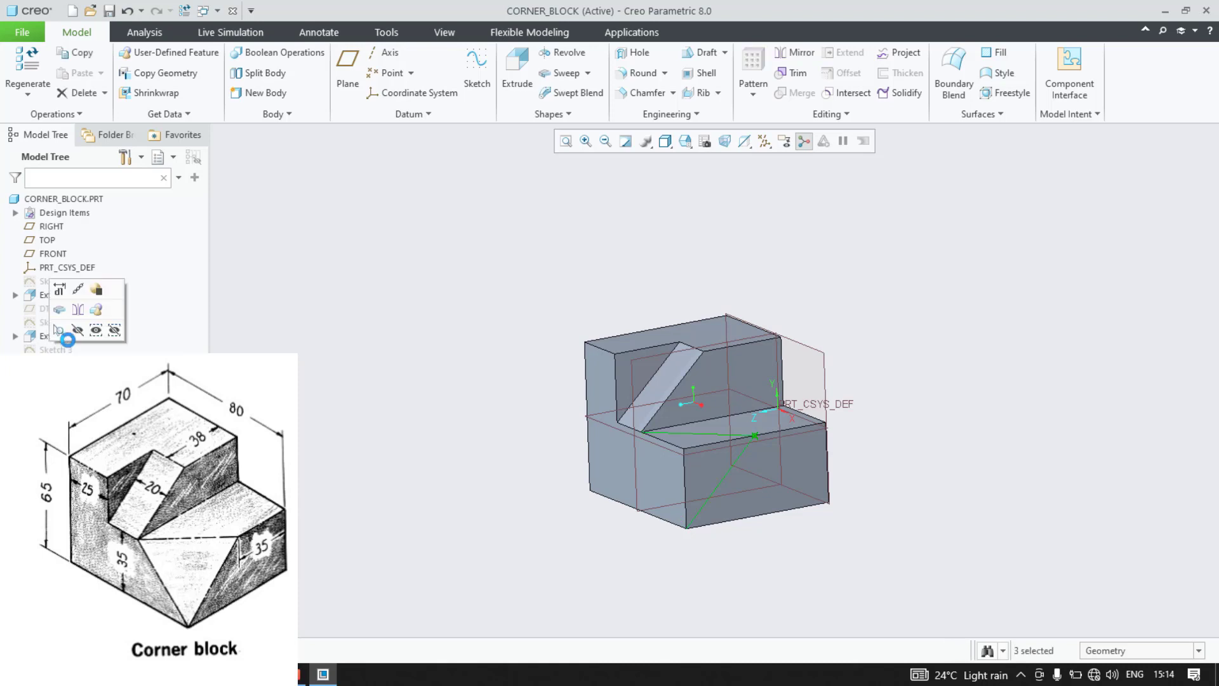
click(78, 329)
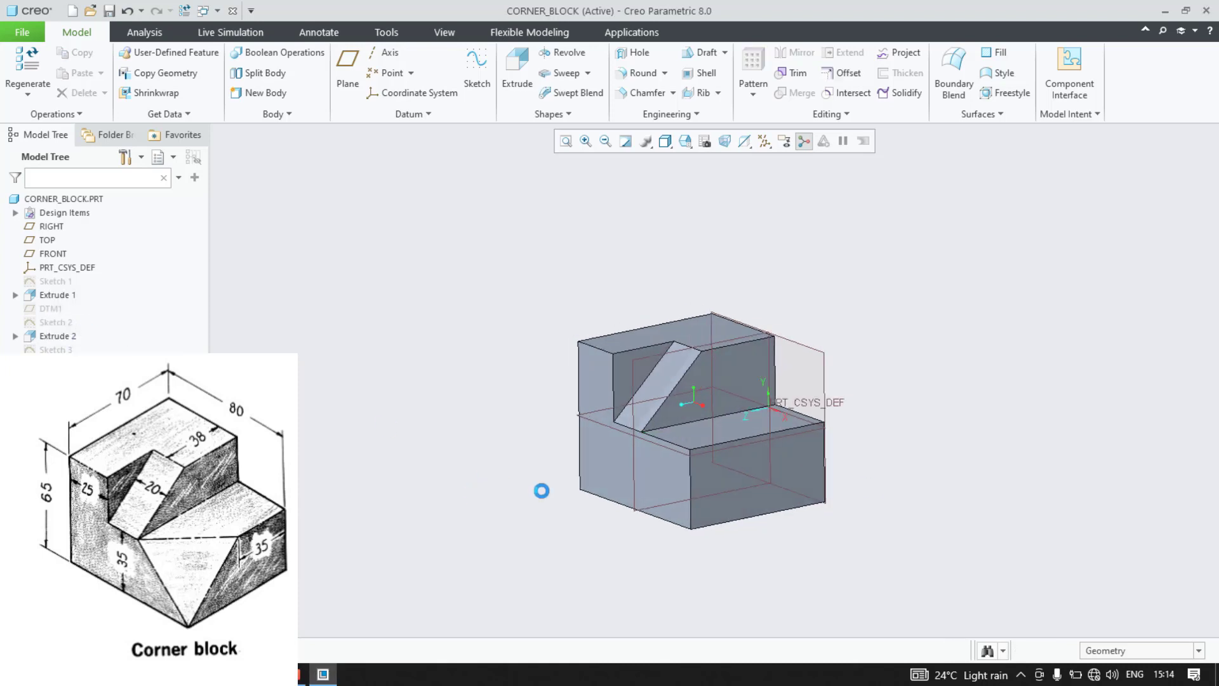
Step: Start a Corner Chamfer on the front top vertex of the lower step and set its D3 distance to 35
scroll(857, 482, down, 3)
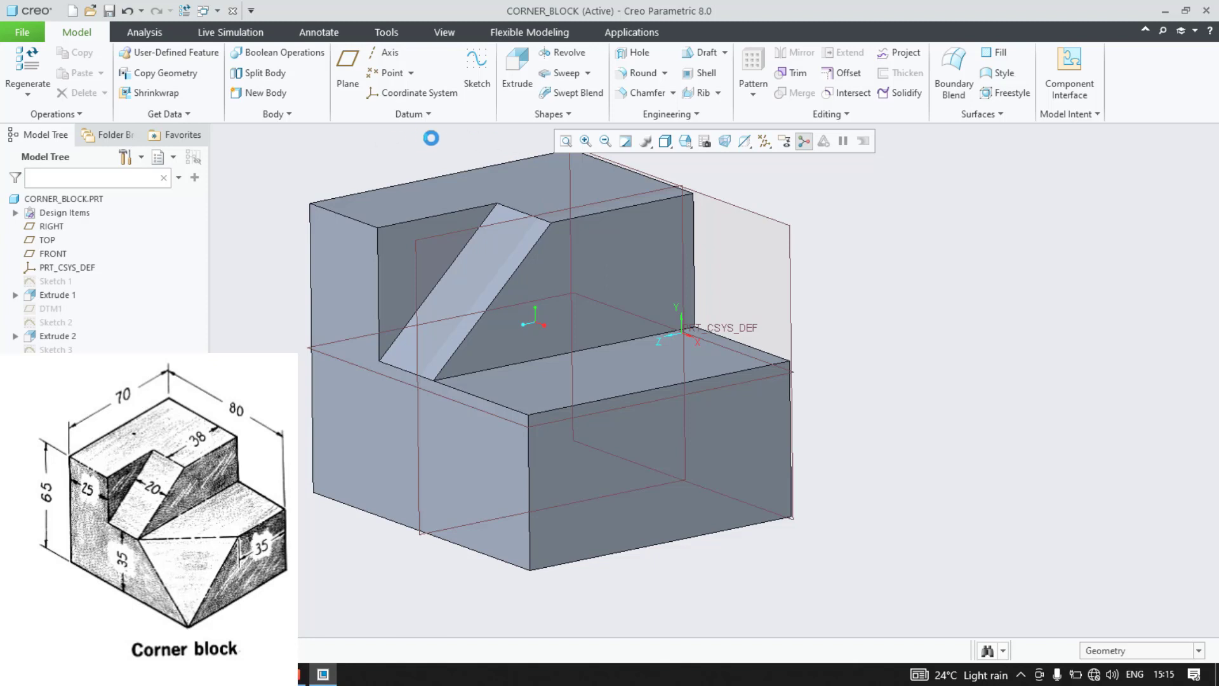
click(569, 114)
click(673, 92)
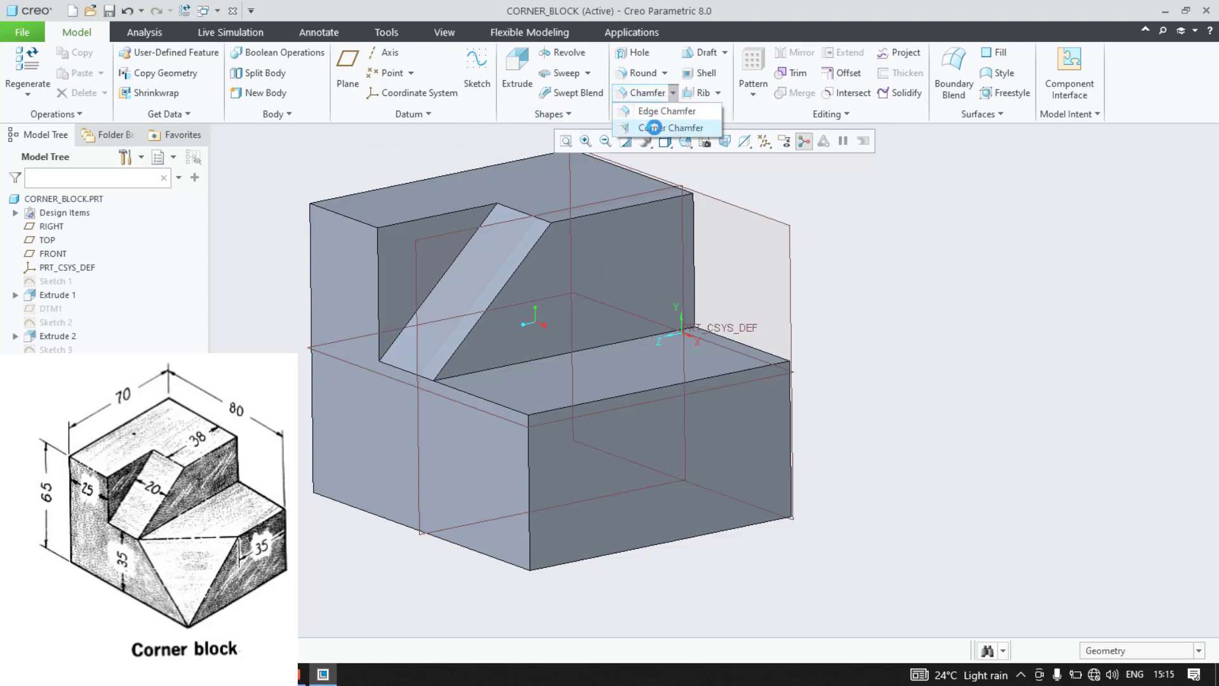
click(641, 128)
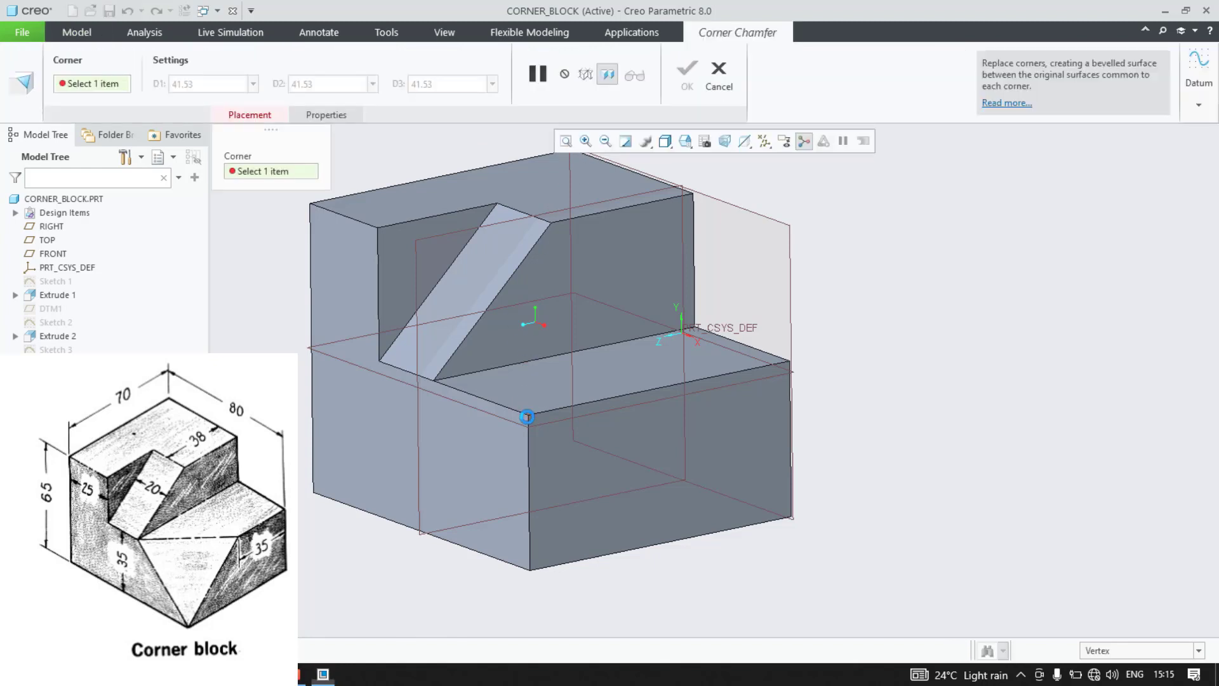
click(528, 418)
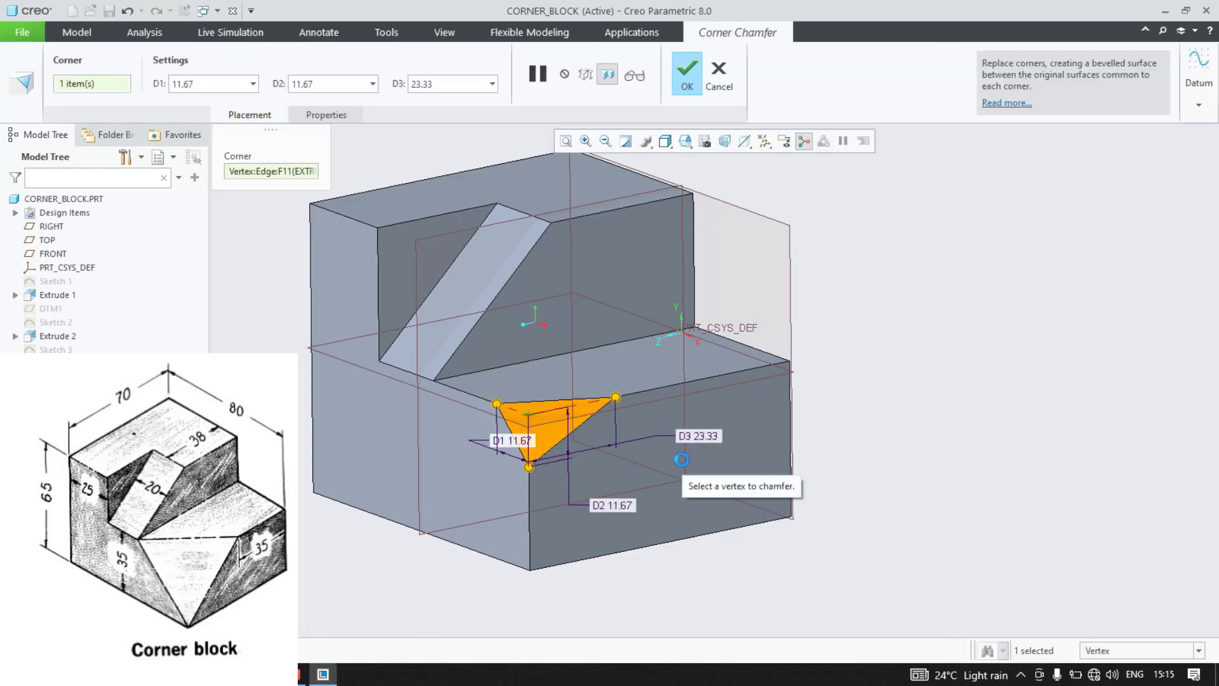
double_click(706, 433)
text(3)
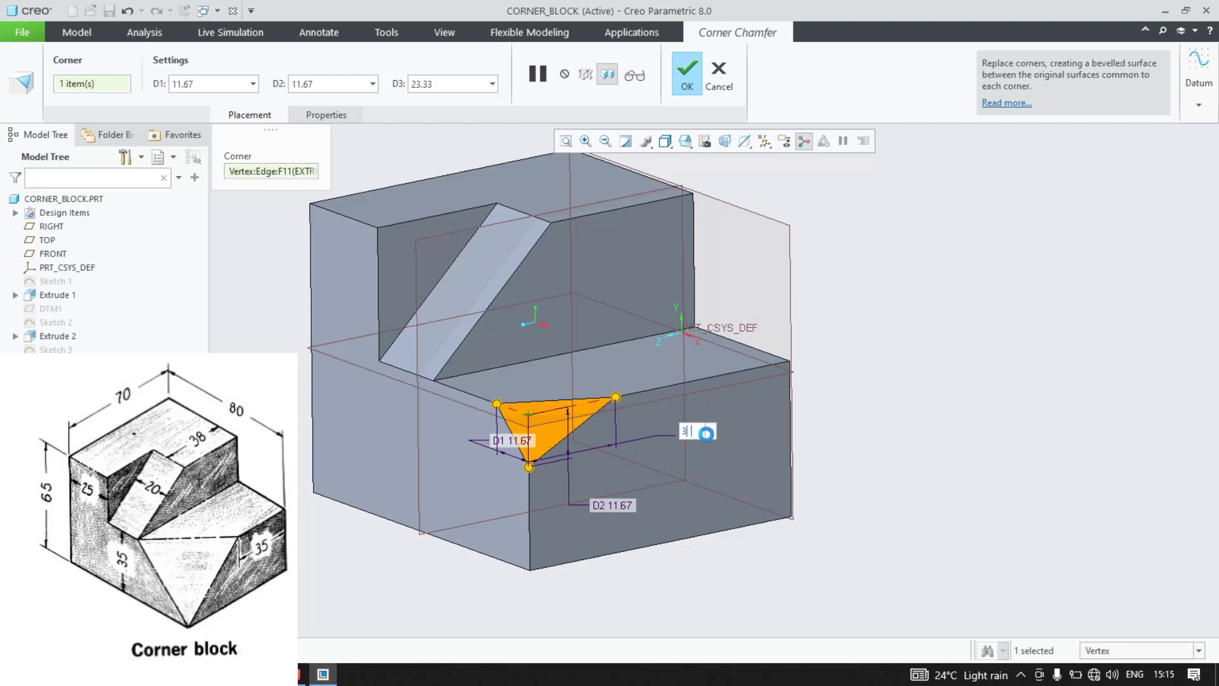
text(5)
key(Return)
Step: Set the corner chamfer's D2 and D1 distances to 35 and complete the feature
double_click(625, 505)
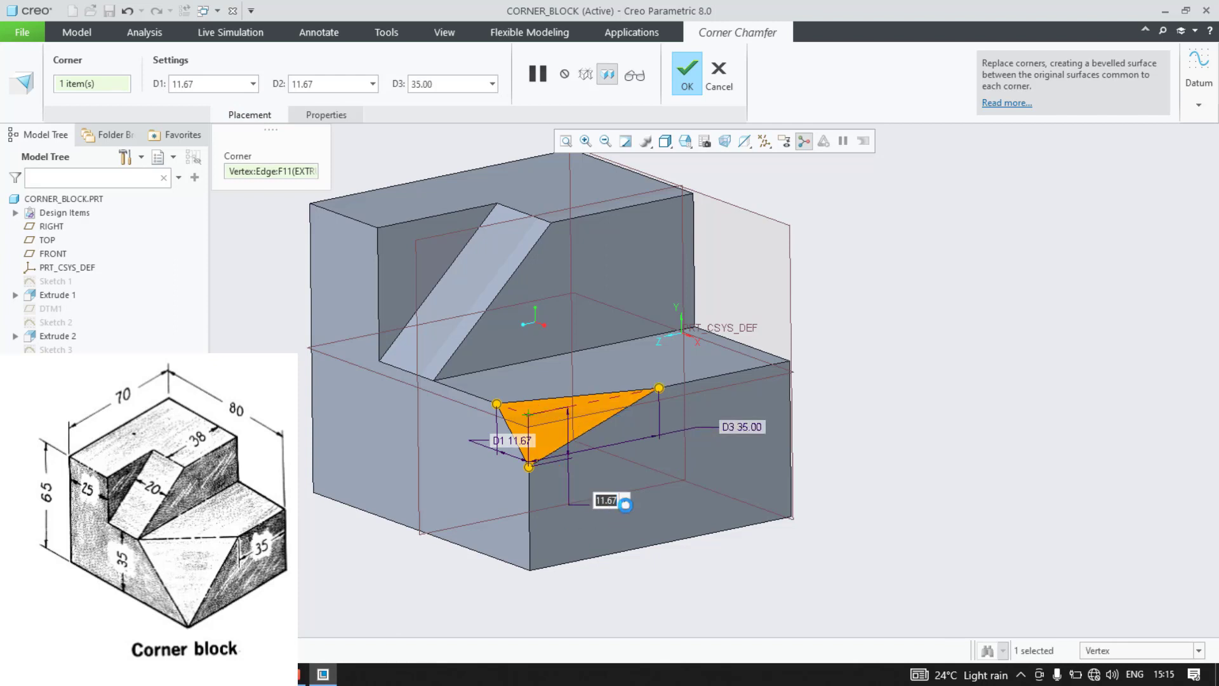
text(35)
key(Return)
double_click(515, 439)
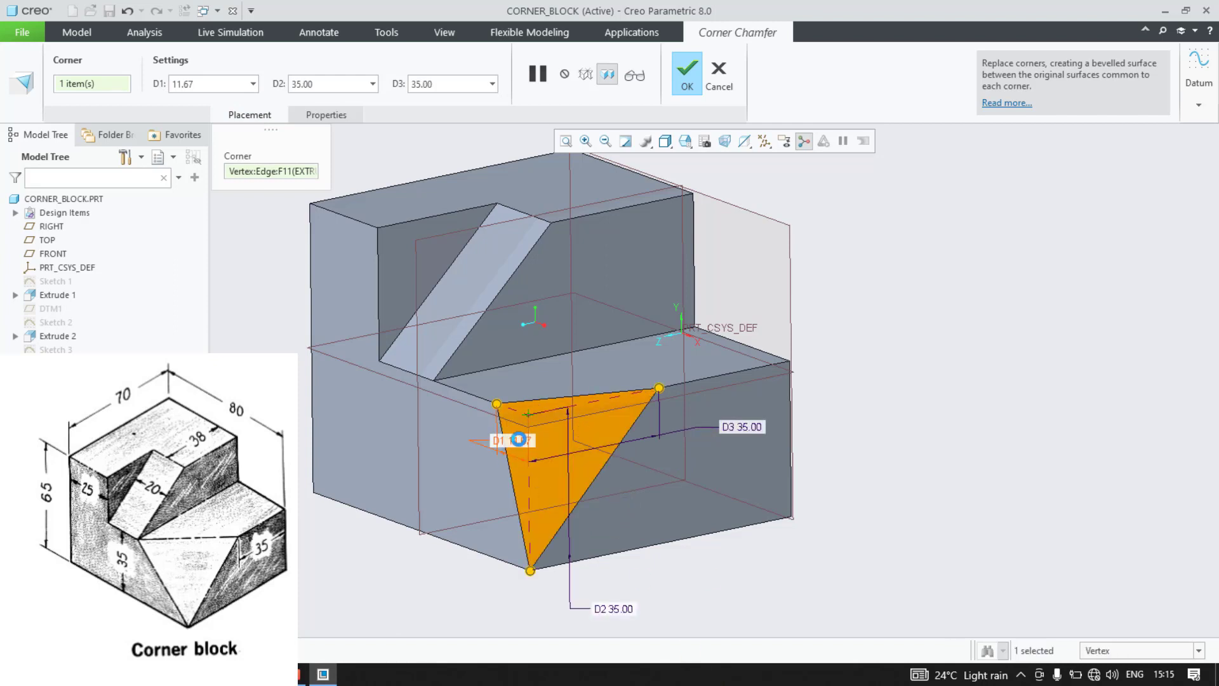
text(35)
key(Return)
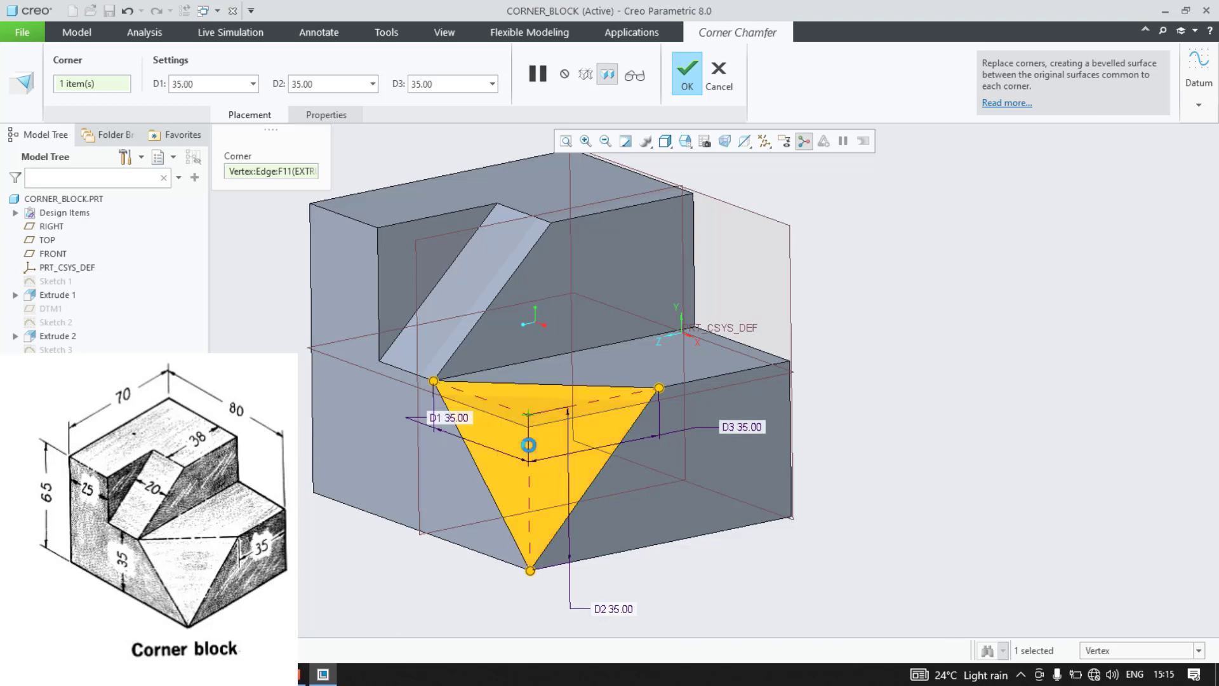
mouse_move(381, 544)
middle_down()
mouse_move(402, 601)
mouse_move(387, 529)
mouse_move(326, 534)
mouse_move(400, 542)
middle_up()
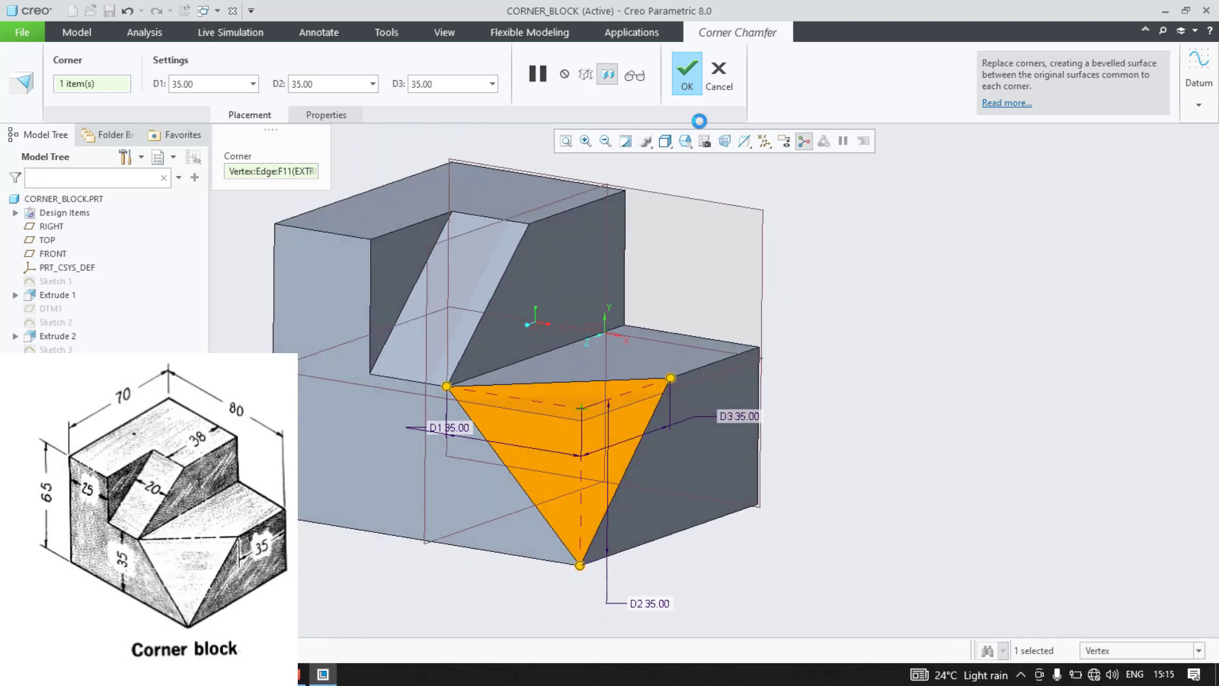
click(688, 71)
Step: Turn off the display of all datum features and inspect the finished corner block from several sides
scroll(750, 193, up, 2)
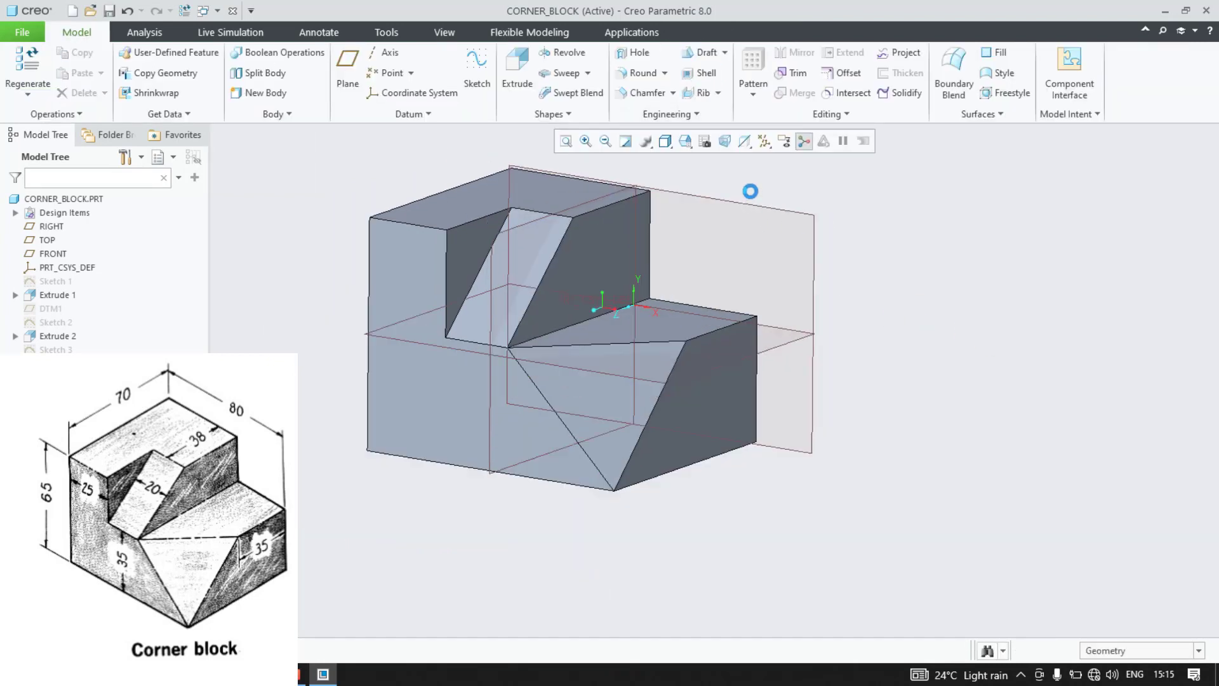
click(764, 147)
click(770, 161)
middle_drag(959, 411, 569, 419)
scroll(348, 365, up, 1)
scroll(392, 237, down, 2)
mouse_move(378, 237)
middle_down()
mouse_move(383, 219)
mouse_move(389, 237)
middle_up()
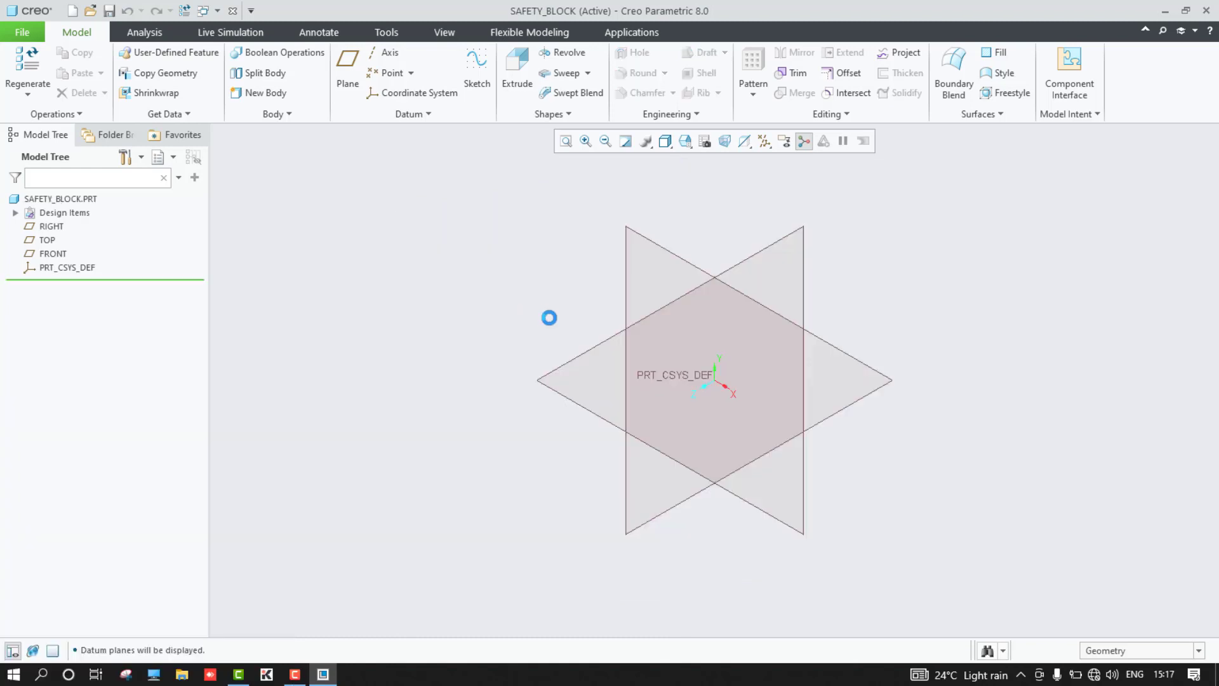
Step: Start a sketch on the RIGHT plane of the safety block and draw a center rectangle about 464 wide at the origin
click(760, 259)
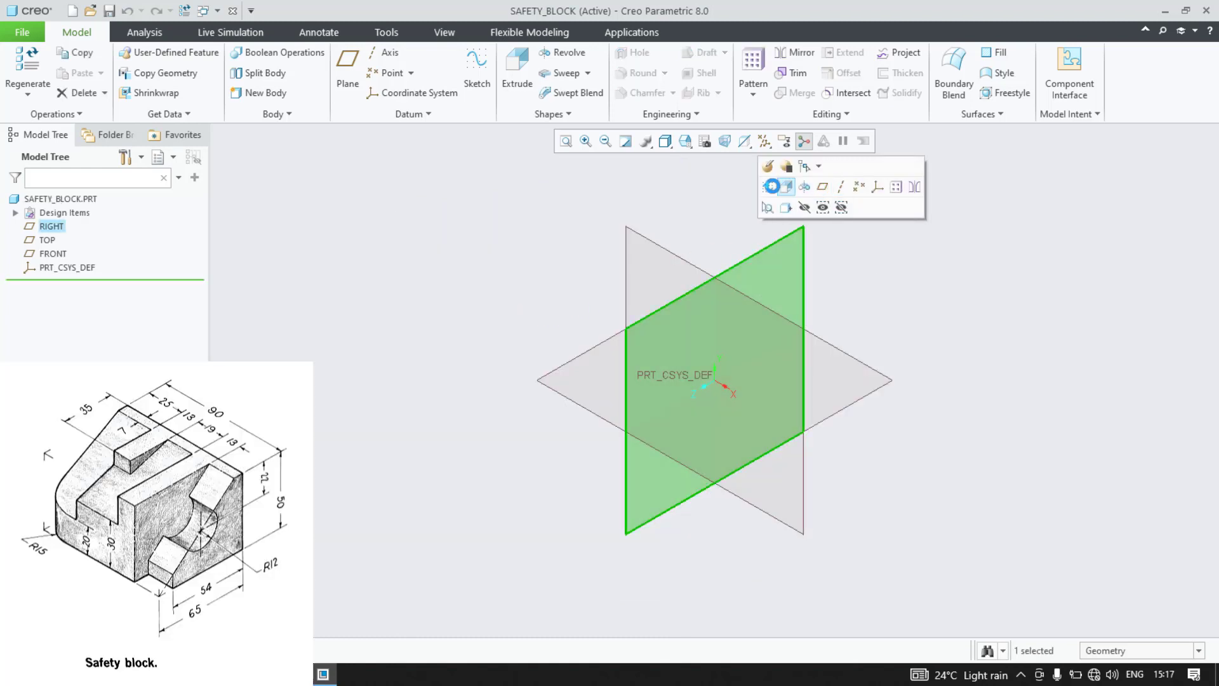
click(765, 190)
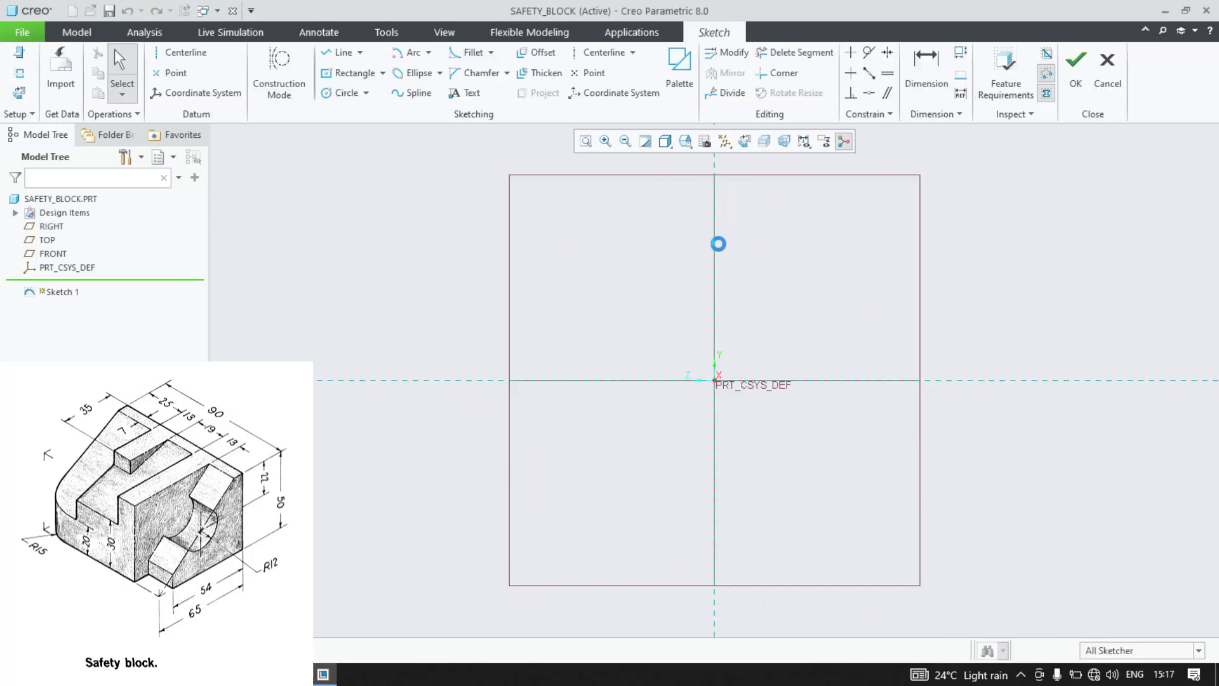
click(381, 73)
click(353, 71)
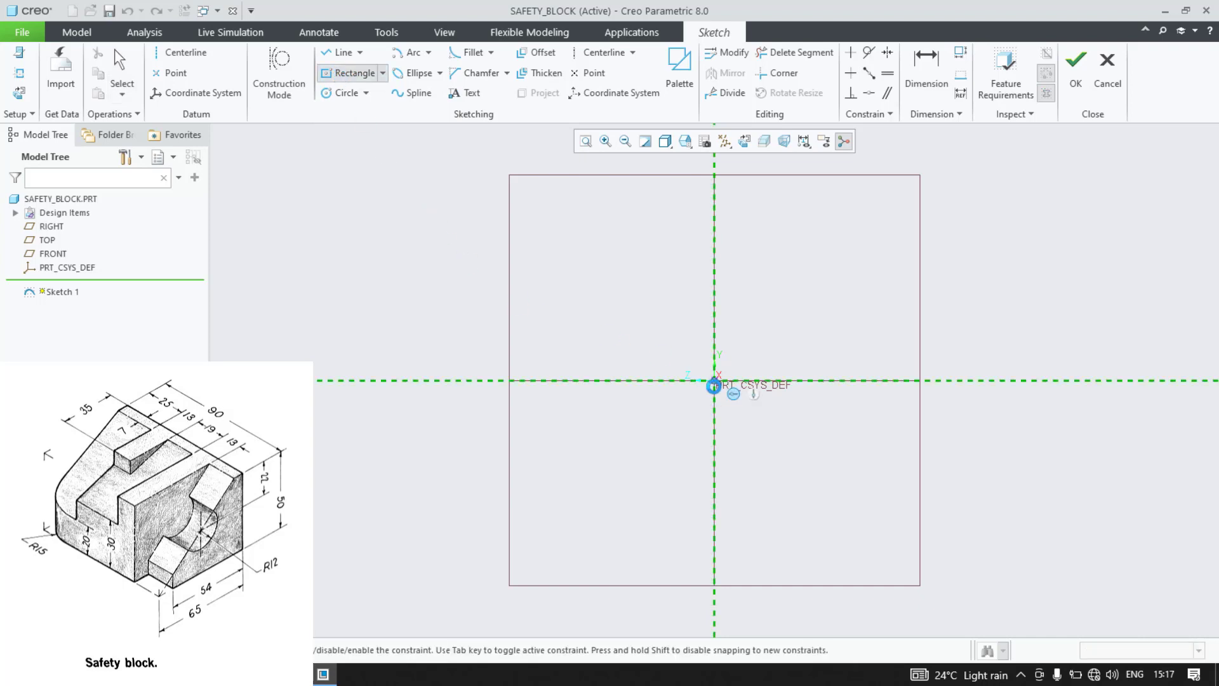
click(715, 381)
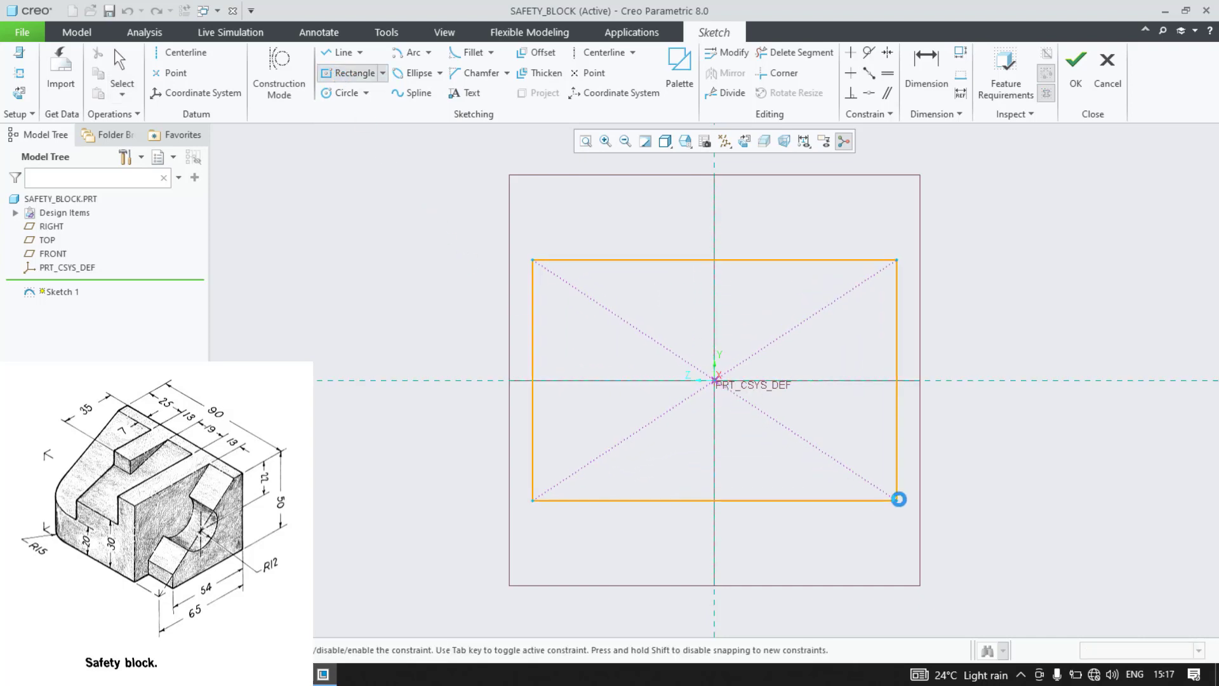
click(902, 487)
middle_click(1029, 442)
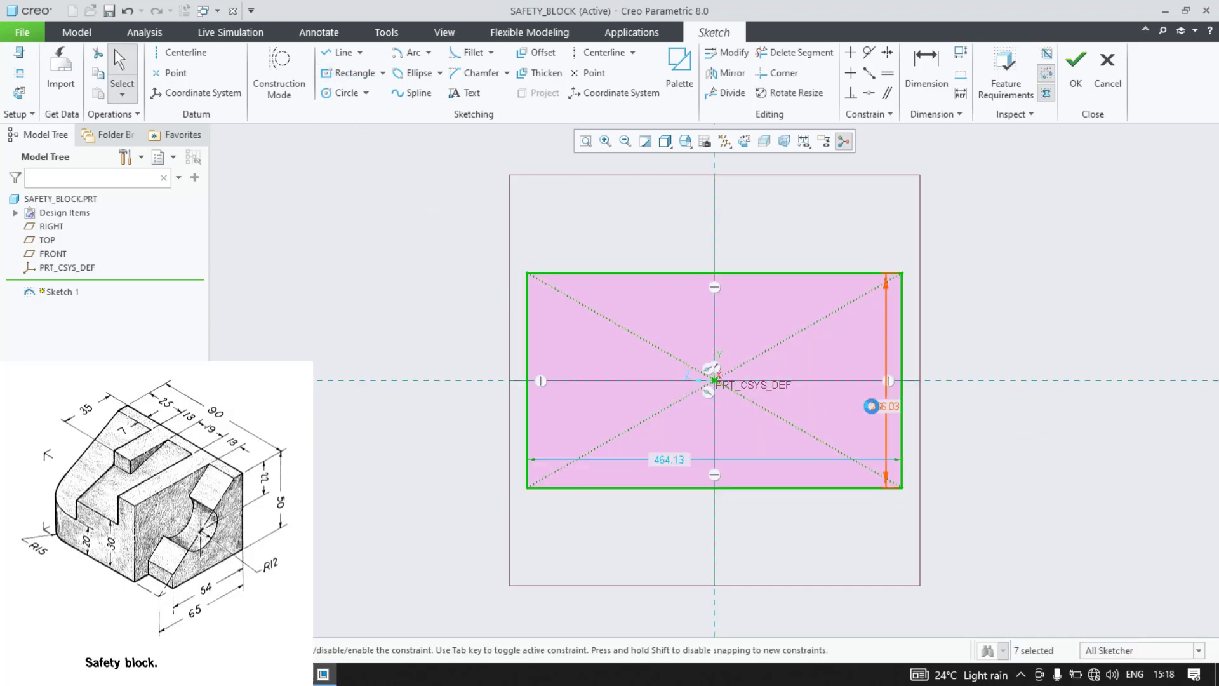
Step: Set the rectangle's height to 50 and its width to 65
text(50)
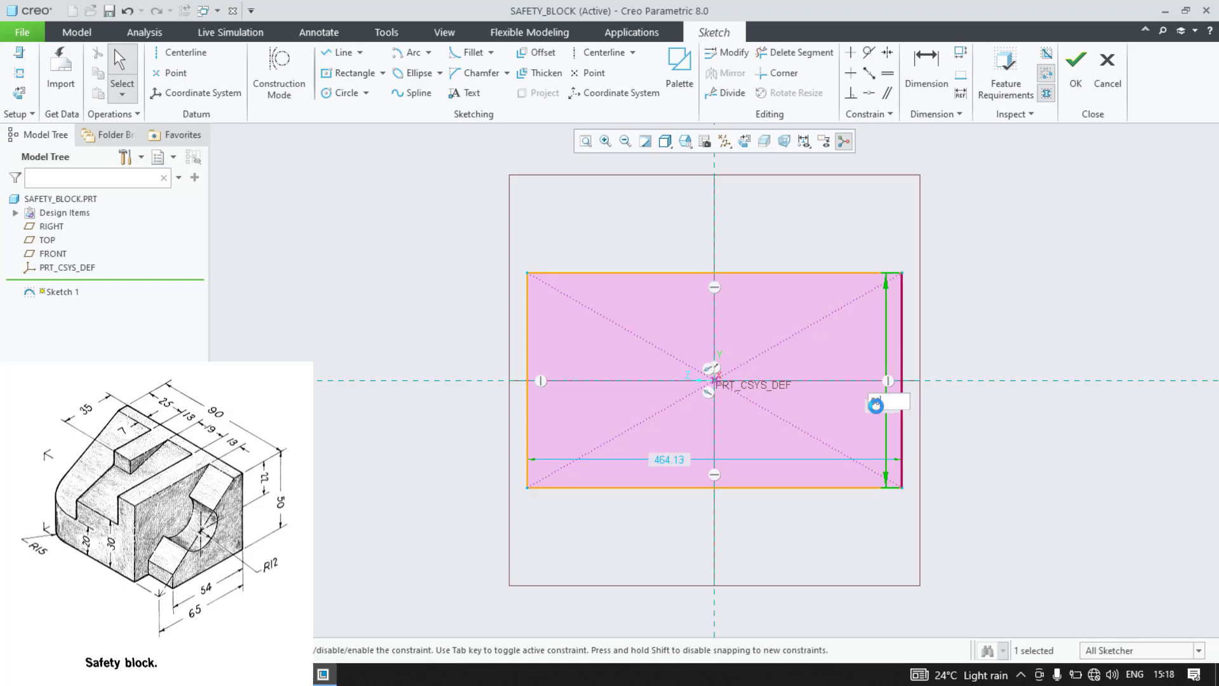
key(Return)
double_click(667, 370)
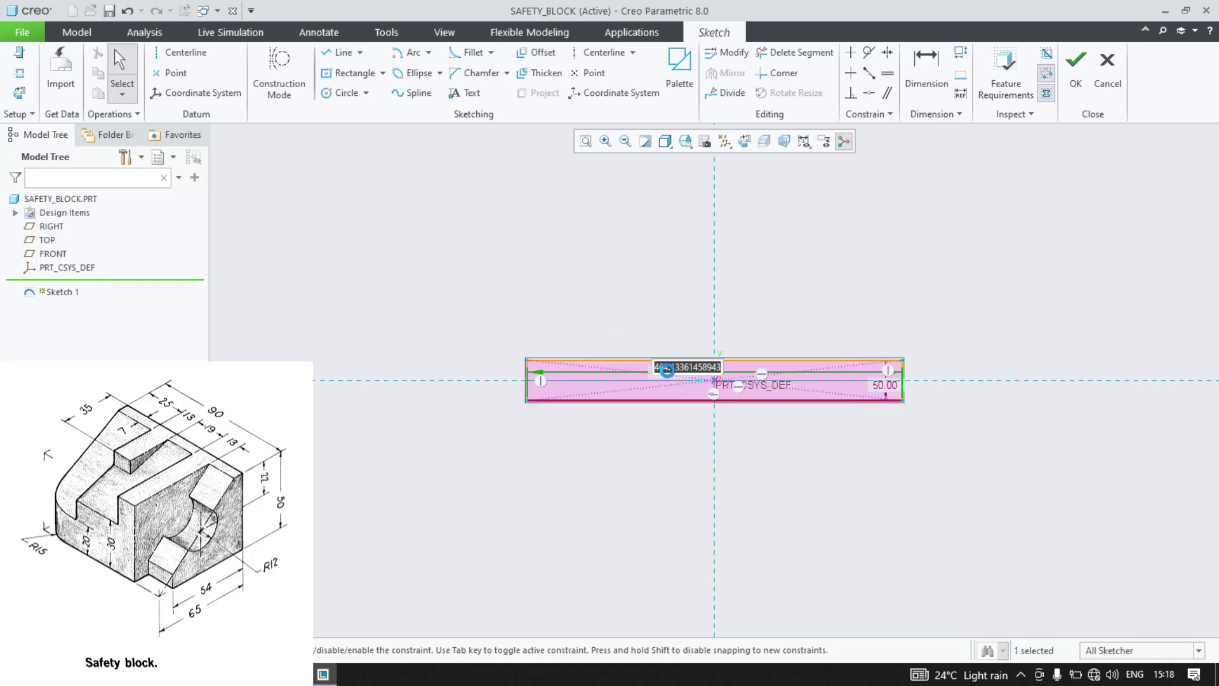
text(65)
key(Return)
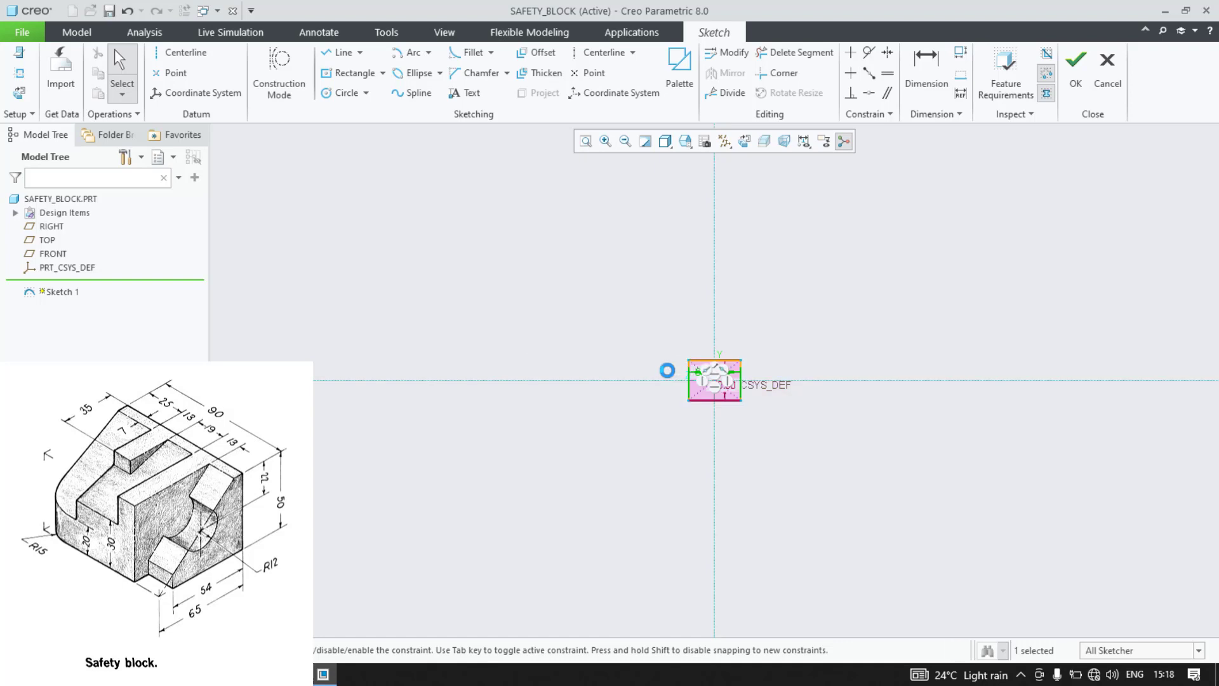
Step: Place the rectangle's width and height dimensions outside the profile and finish the sketch
scroll(673, 371, up, 8)
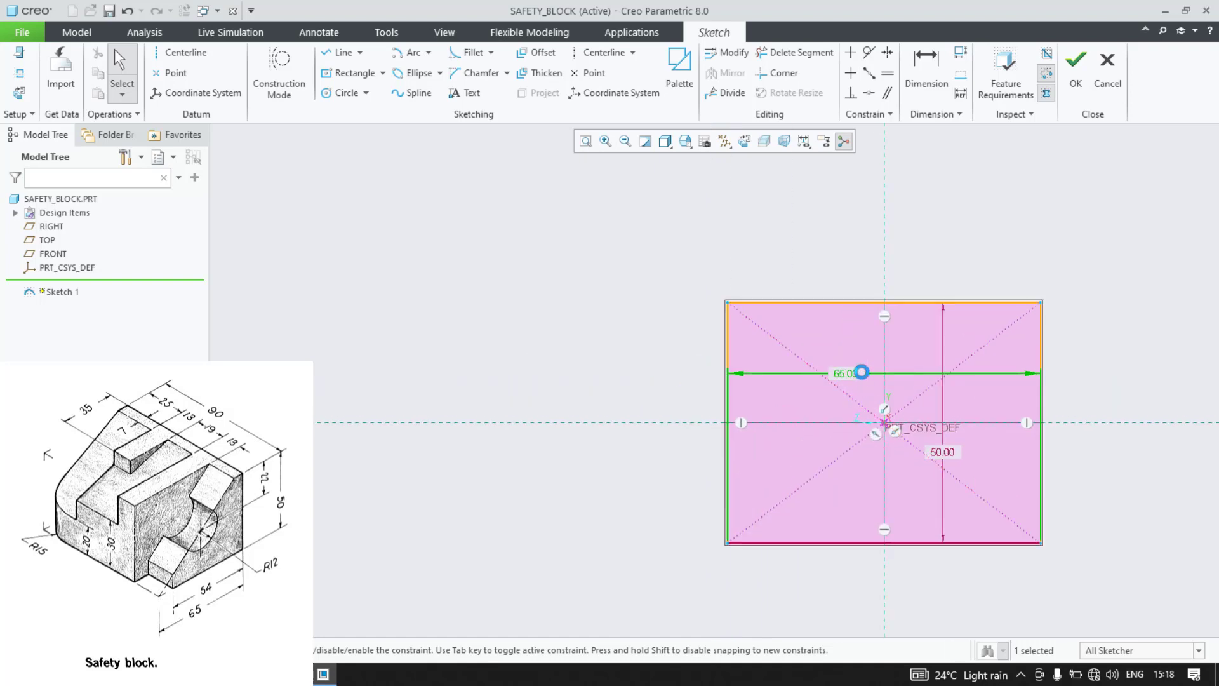
drag(855, 426, 852, 589)
drag(952, 452, 1112, 450)
click(514, 348)
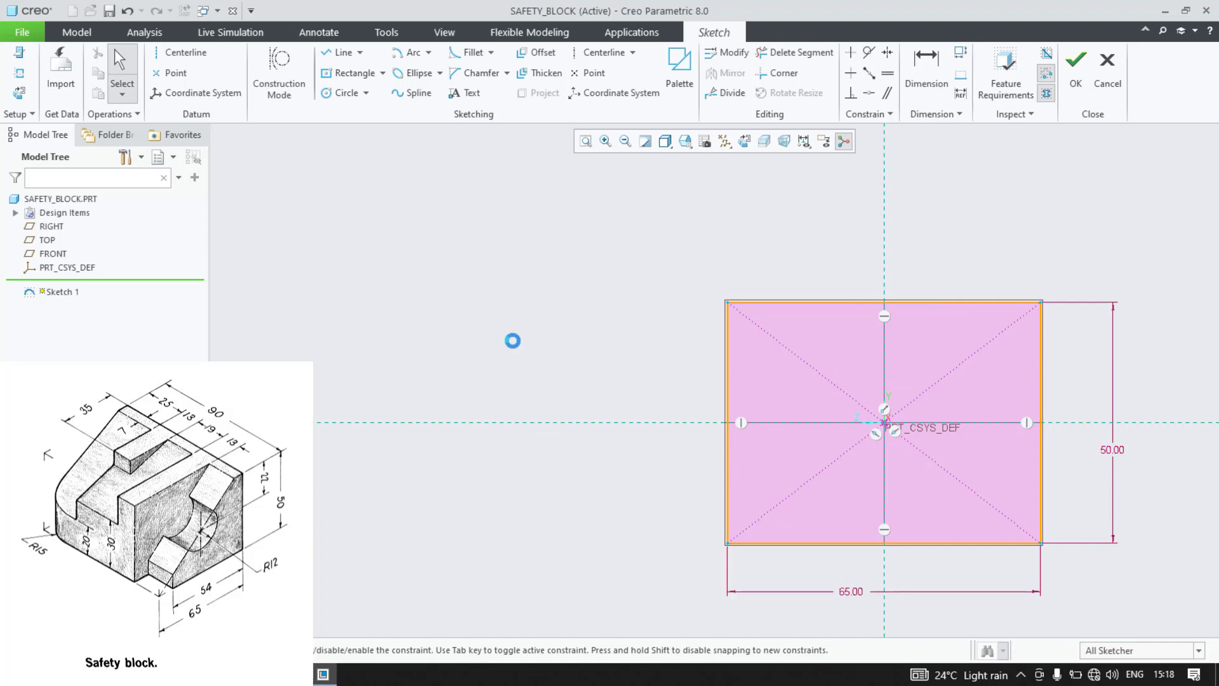
click(1076, 63)
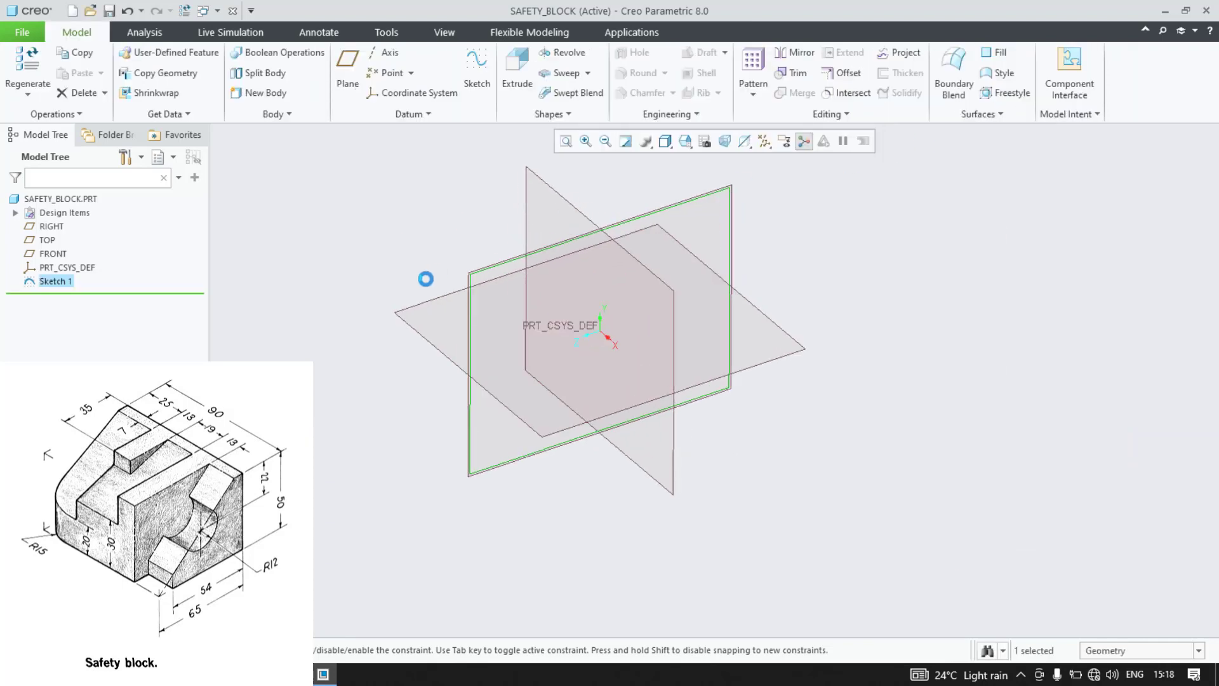
Step: Extrude the rectangle sketch as a solid to a depth of 90
click(517, 73)
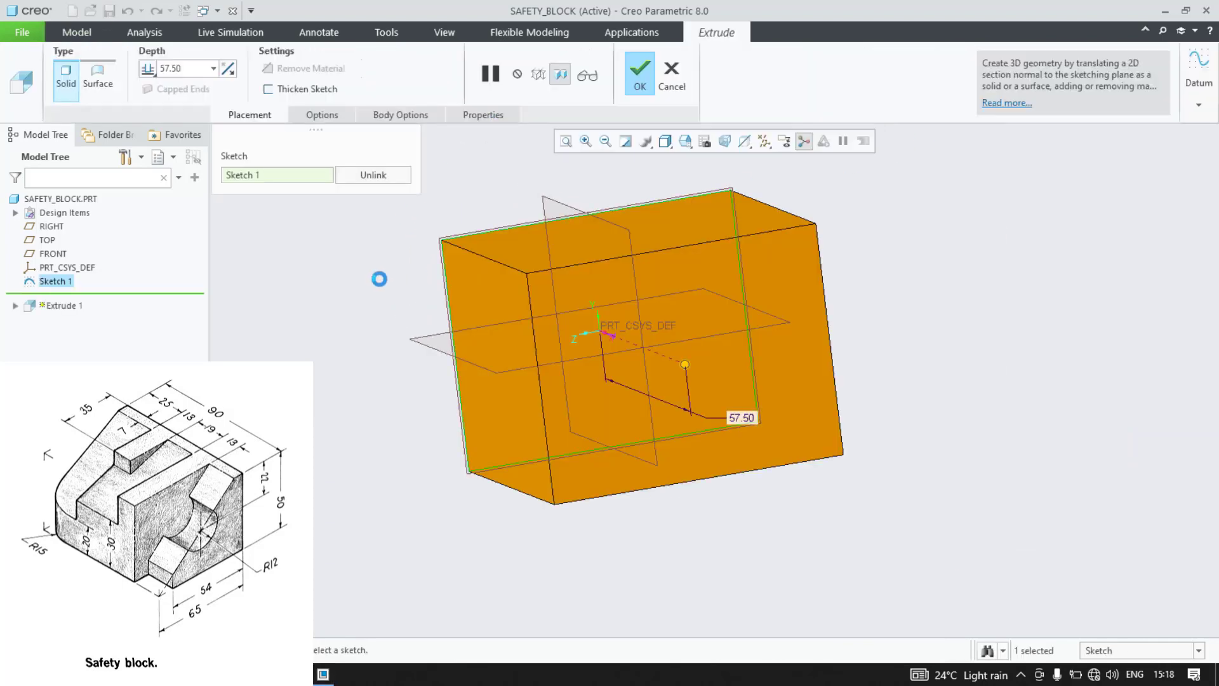
double_click(188, 67)
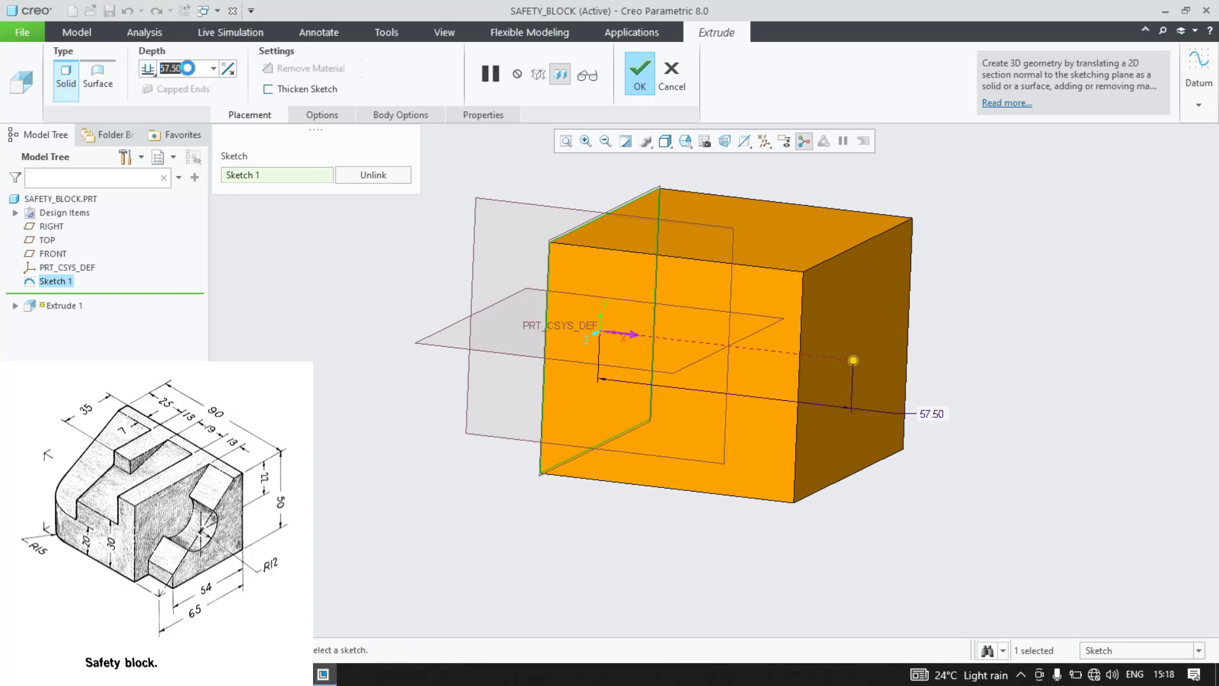
text(90)
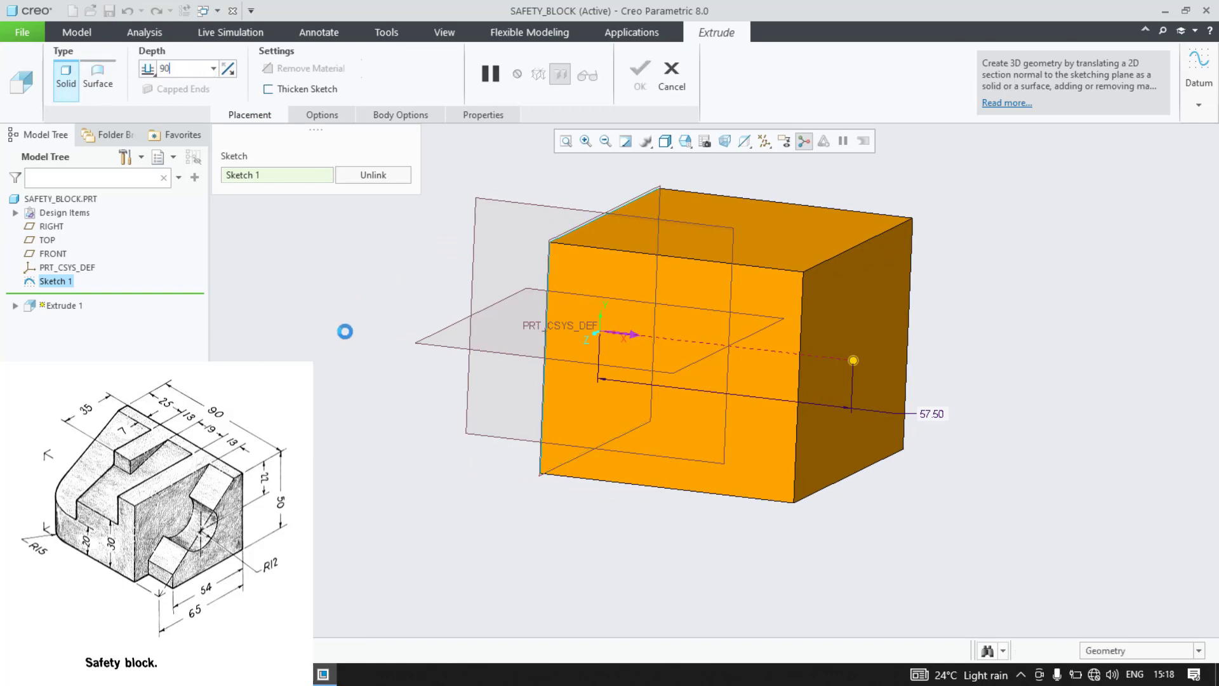
key(Return)
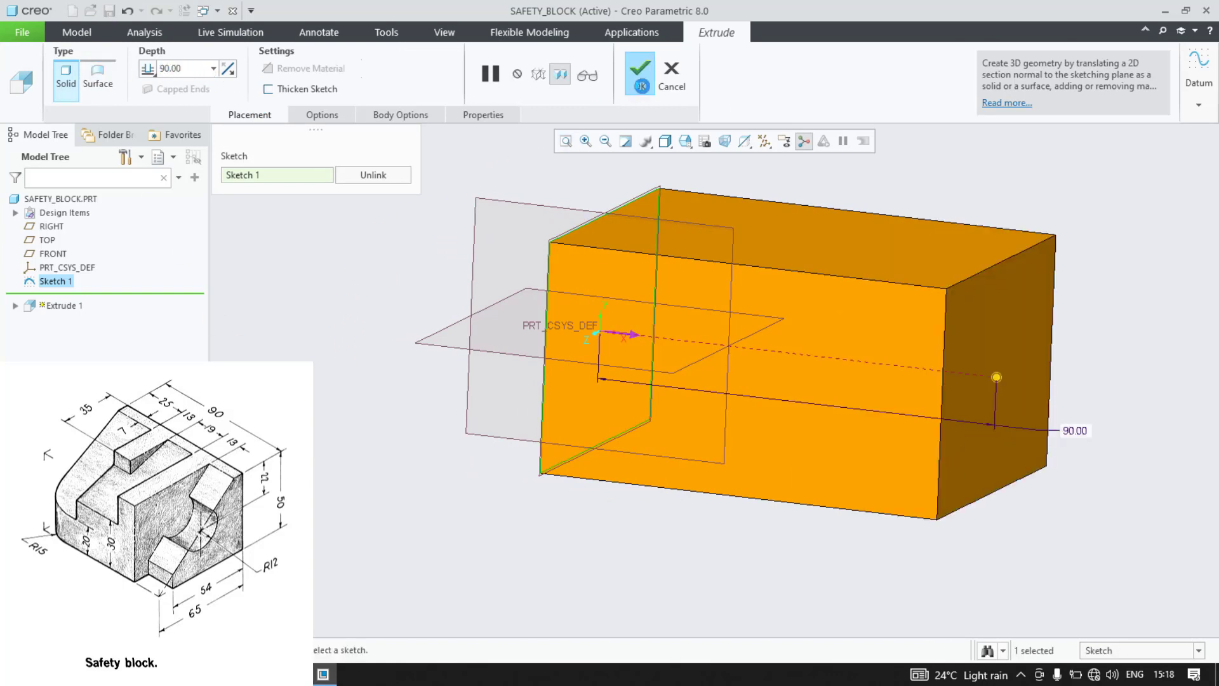
click(638, 81)
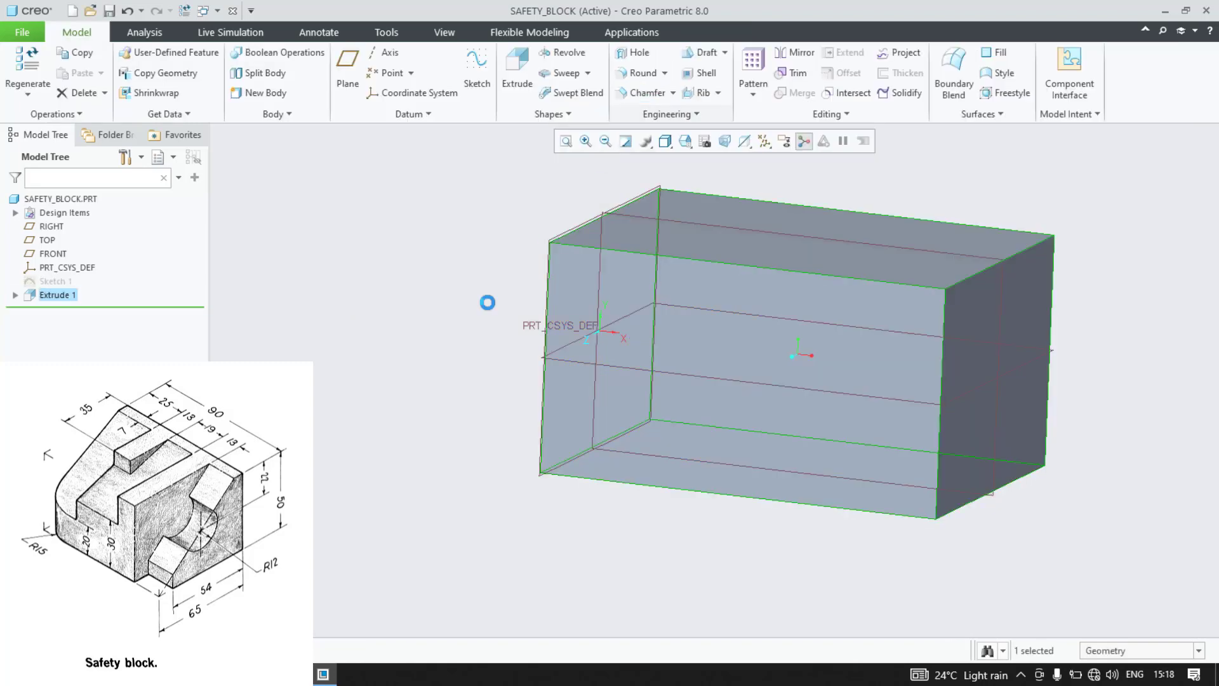
Step: Sketch a closed right triangle over an upper corner of the block's end face, about 60 wide and 36 high
middle_drag(397, 346, 493, 351)
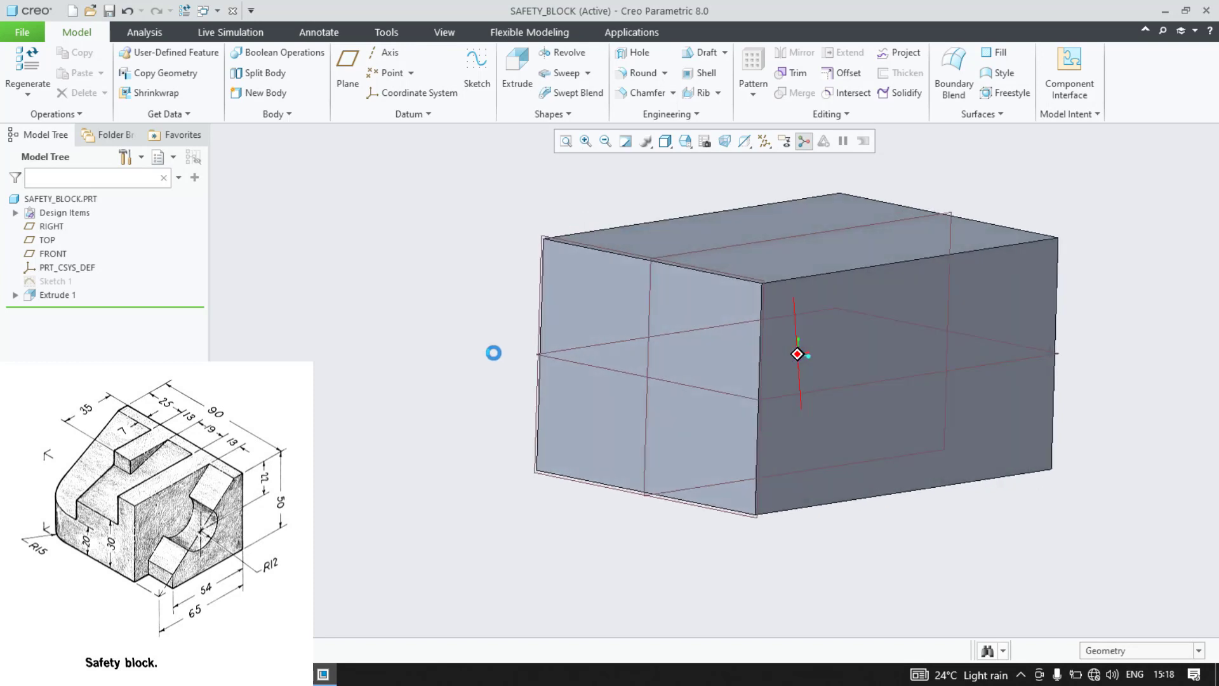
click(592, 291)
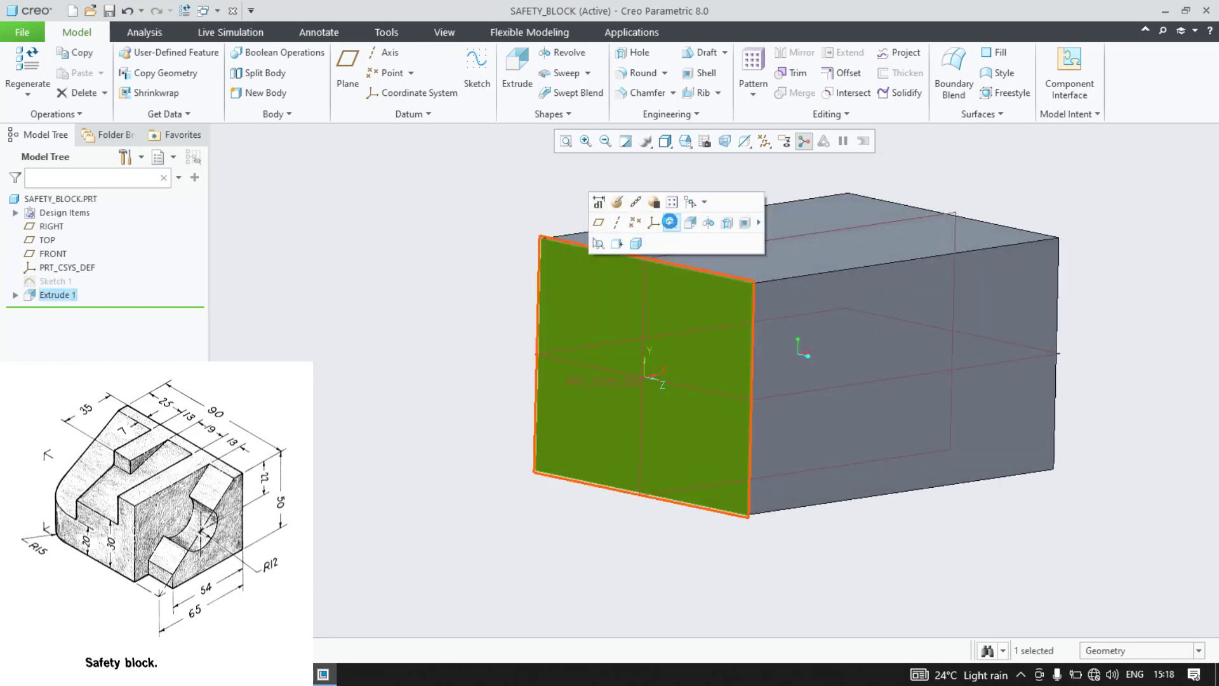
click(670, 221)
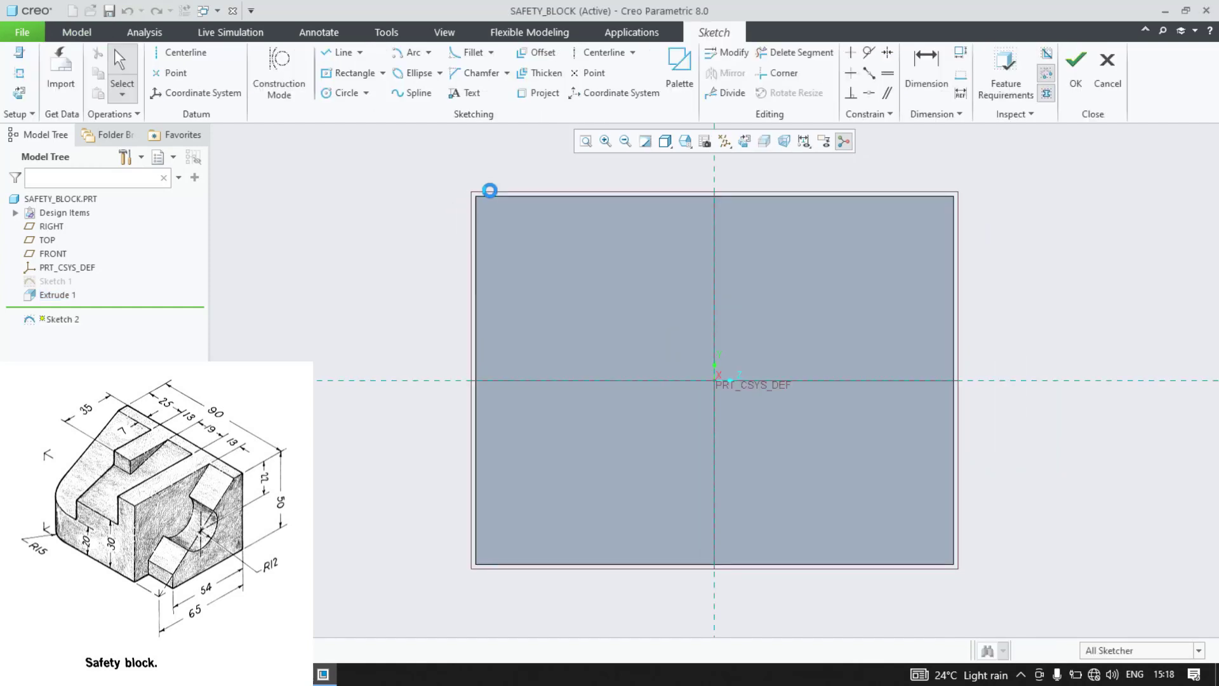
click(338, 52)
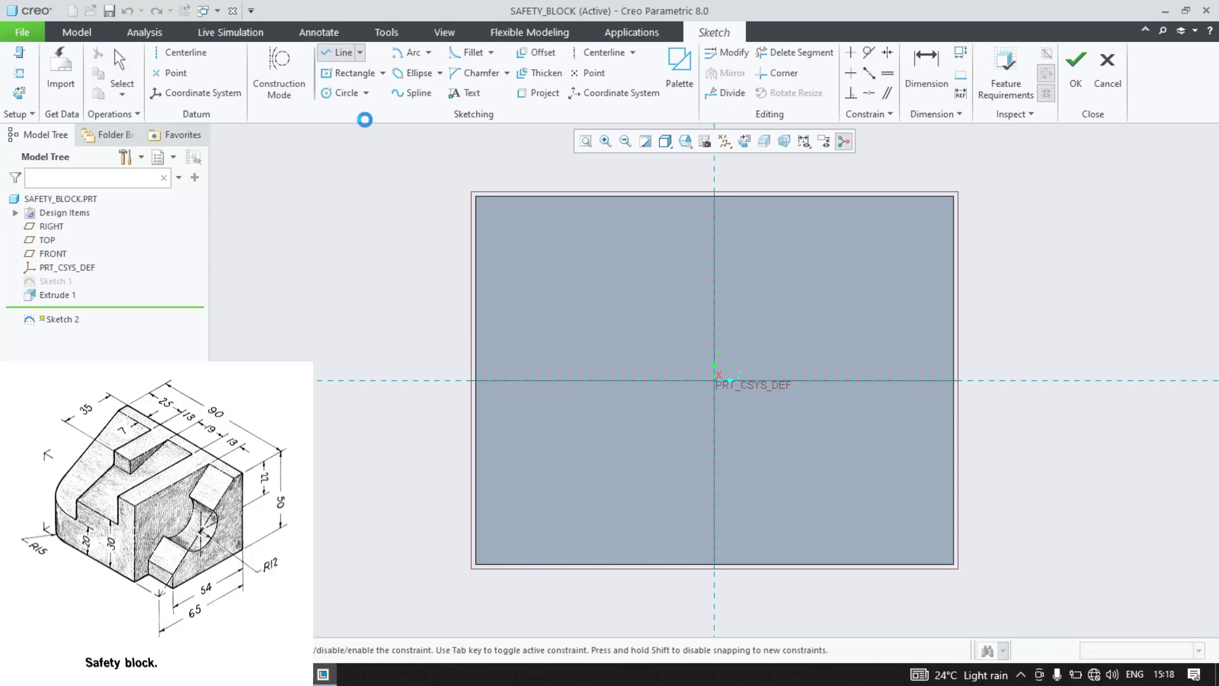
click(475, 199)
click(953, 197)
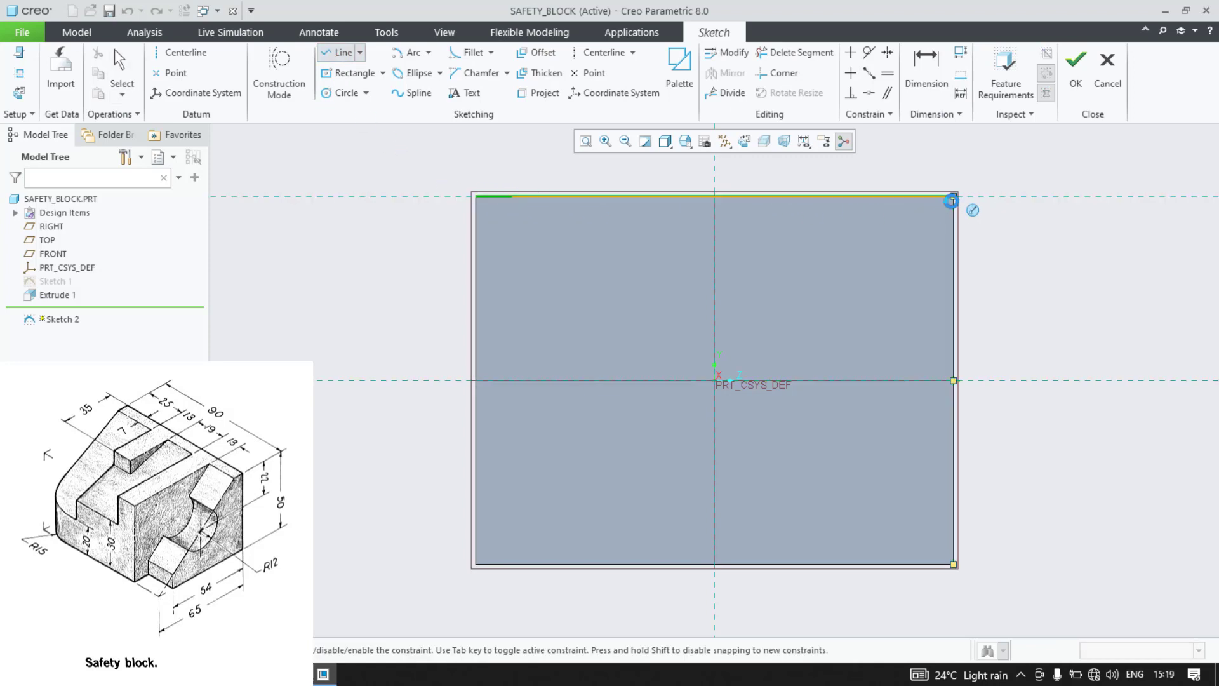
click(953, 564)
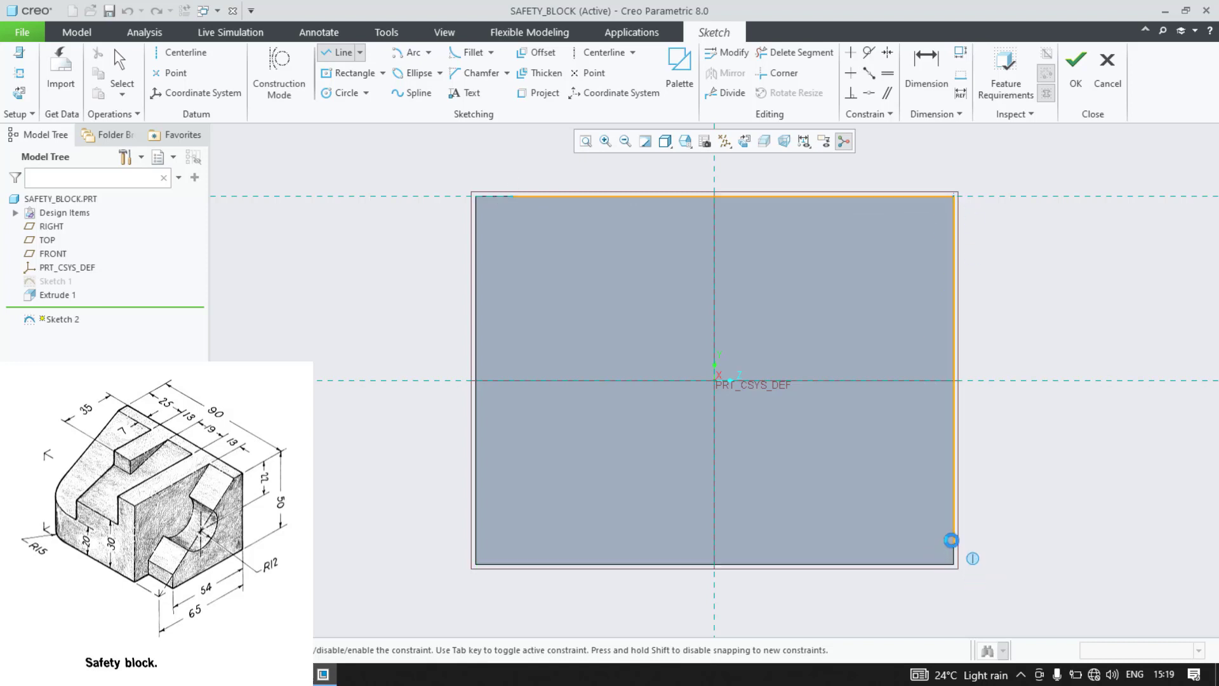
click(953, 461)
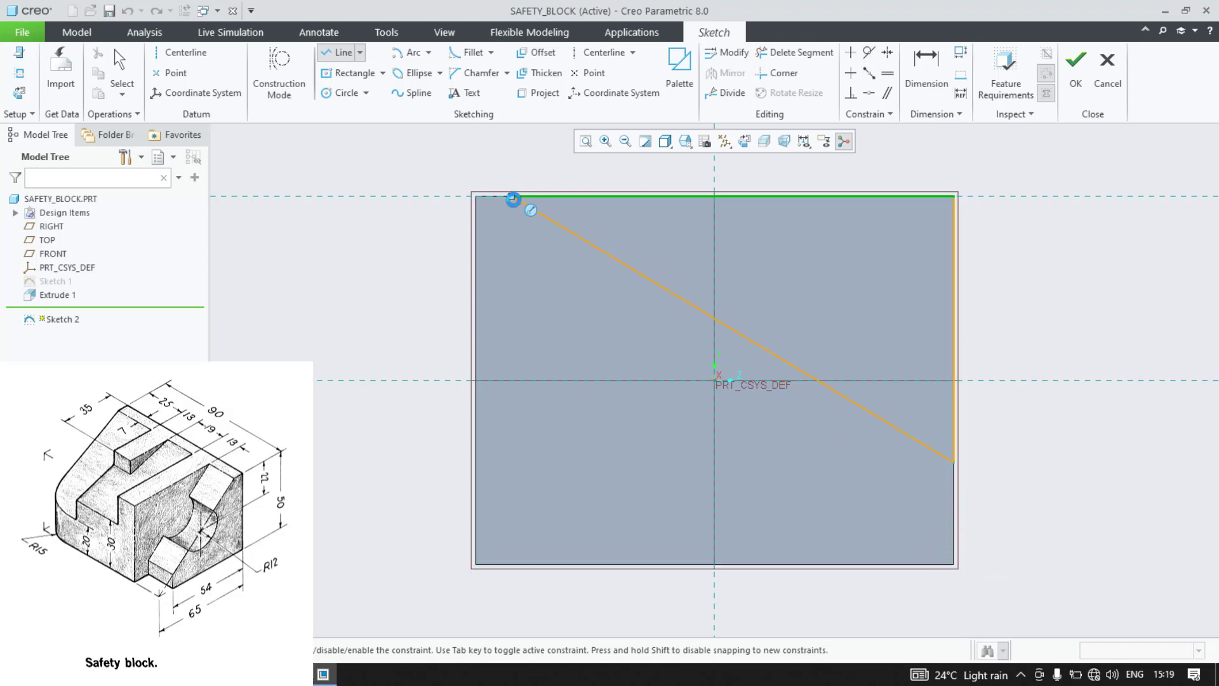
click(512, 198)
middle_click(531, 252)
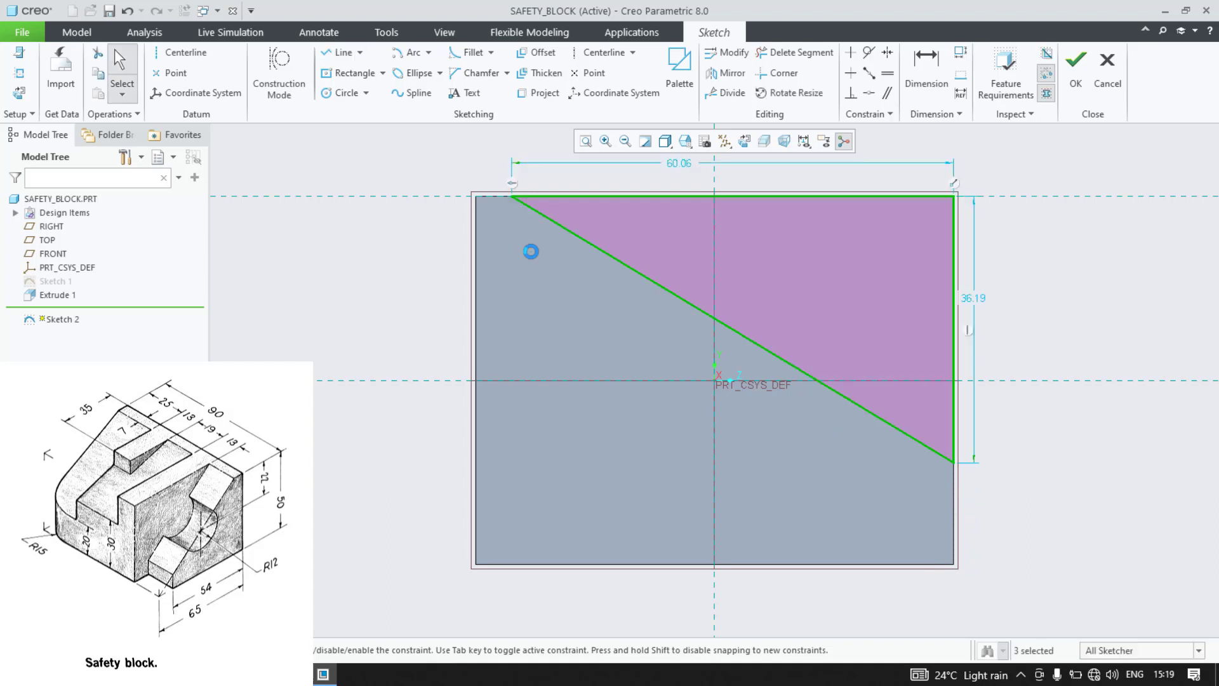
Step: Dimension the triangle's upper vertex at 7 from the opposite vertical edge of the end face
click(927, 70)
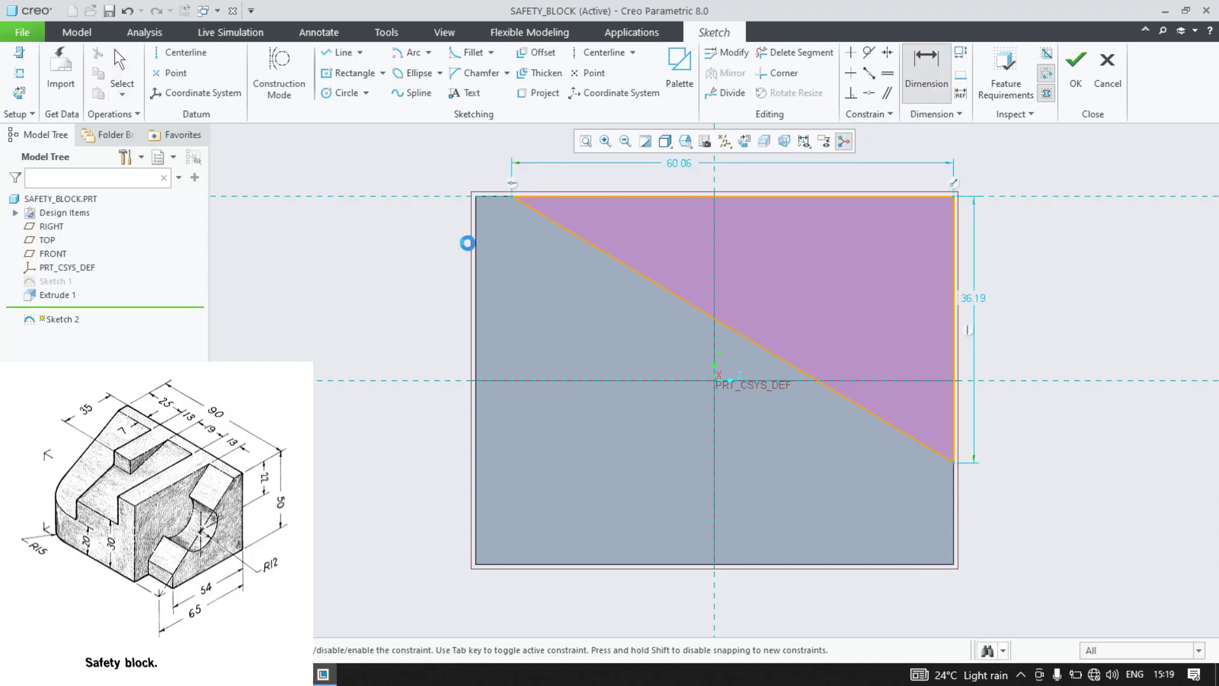
click(474, 245)
click(512, 198)
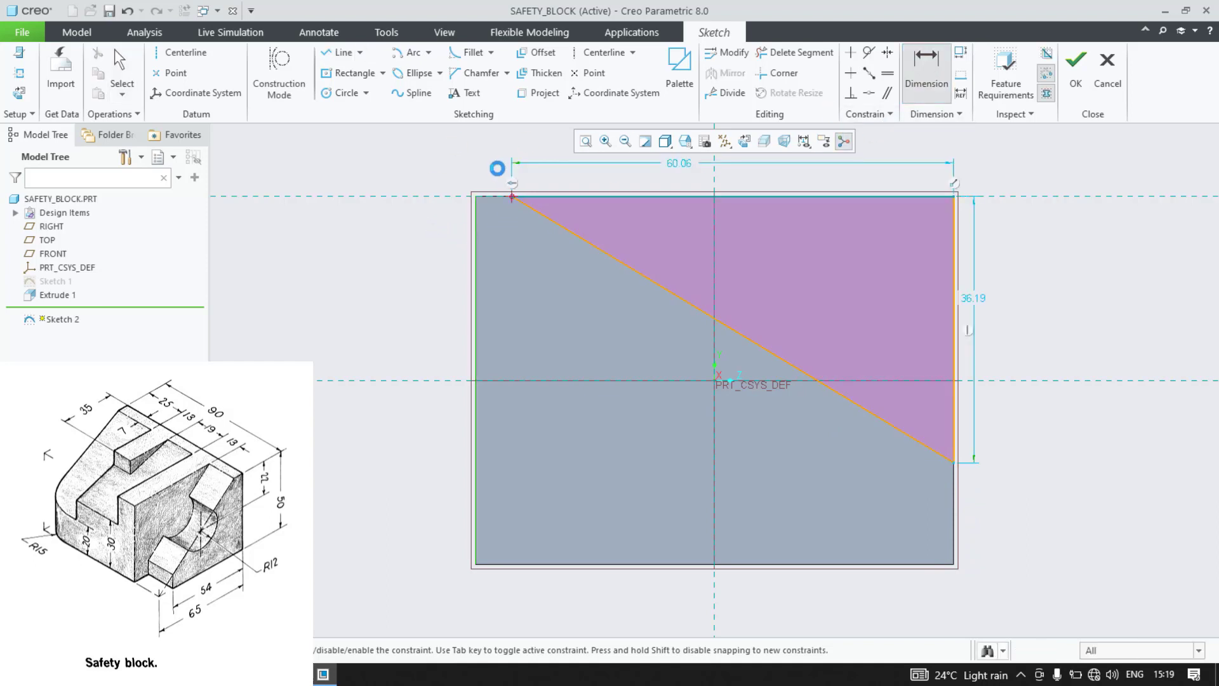
middle_click(493, 165)
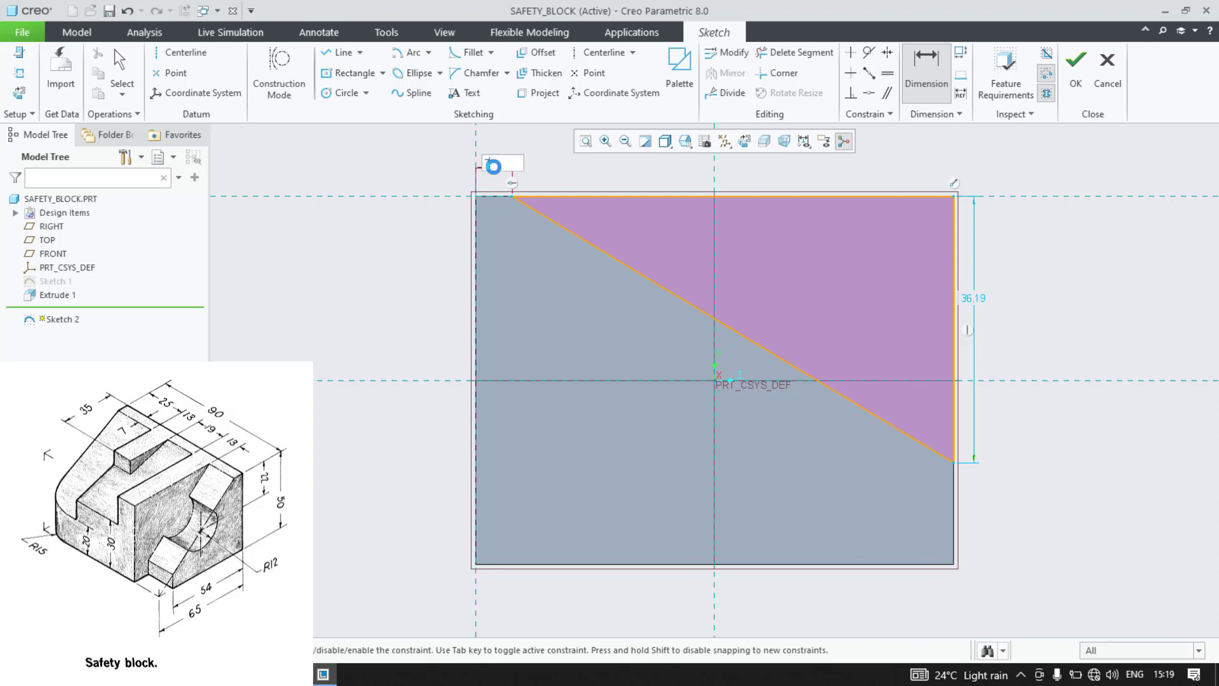
text(7)
key(Return)
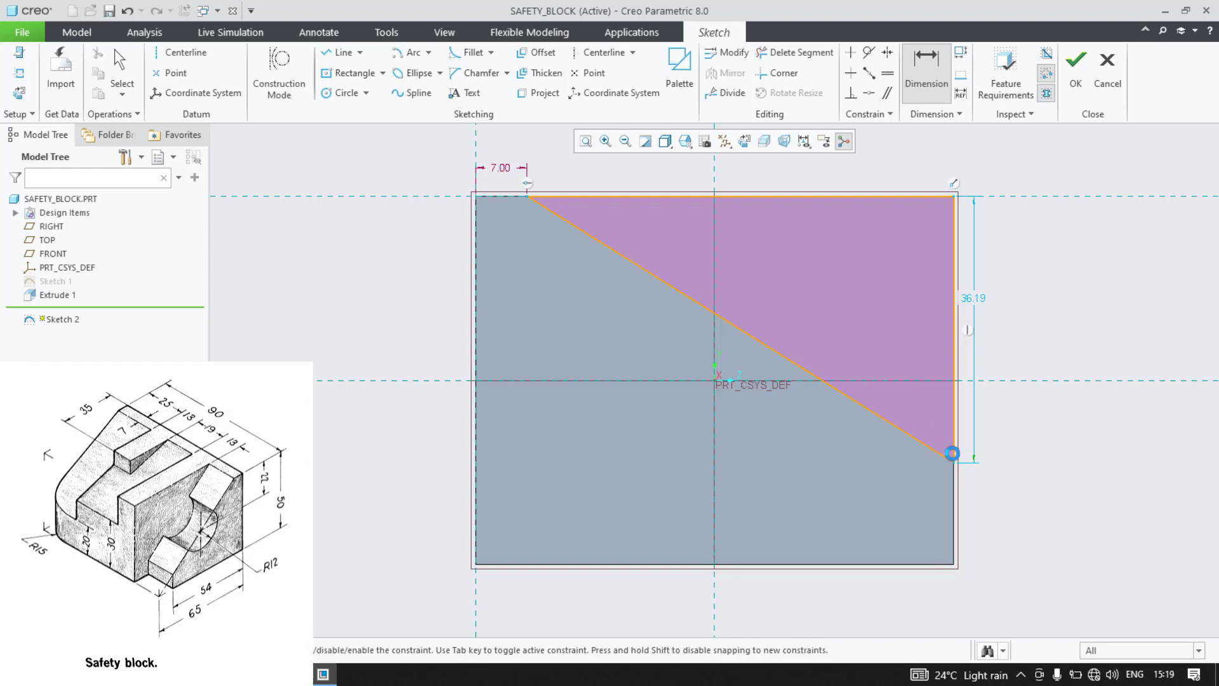
Step: Dimension the triangle's lower vertex at 20 above the block's bottom edge and finish the sketch
click(938, 562)
middle_click(1034, 517)
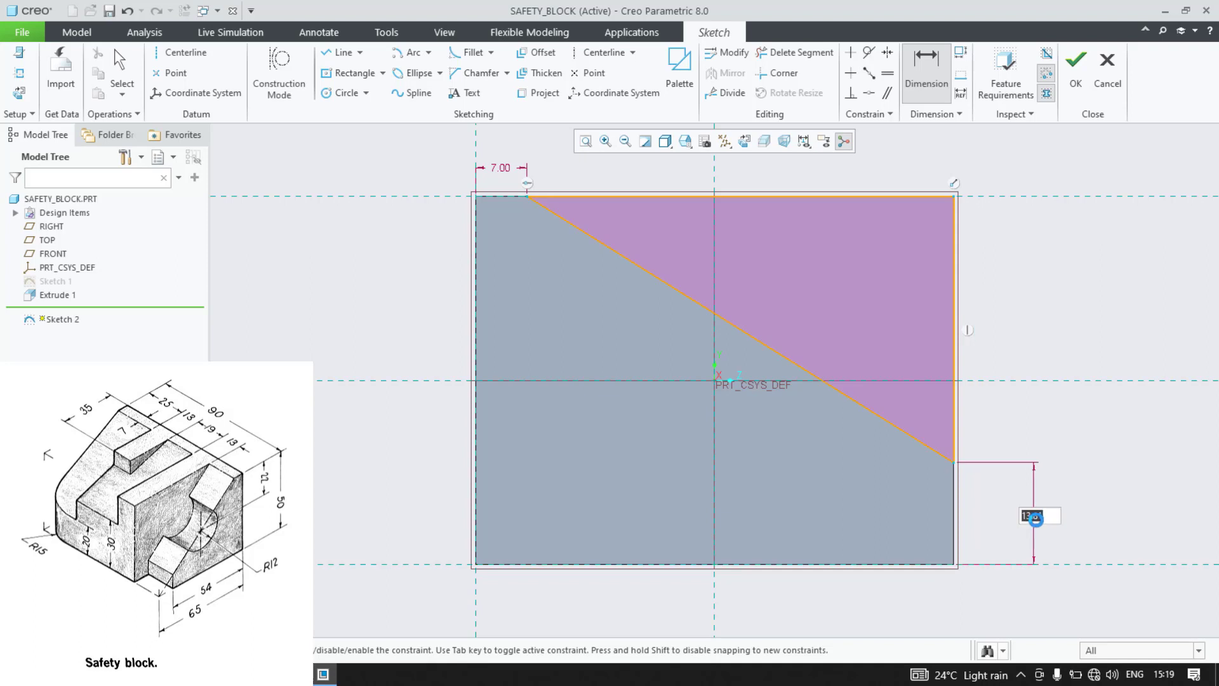
key(Return)
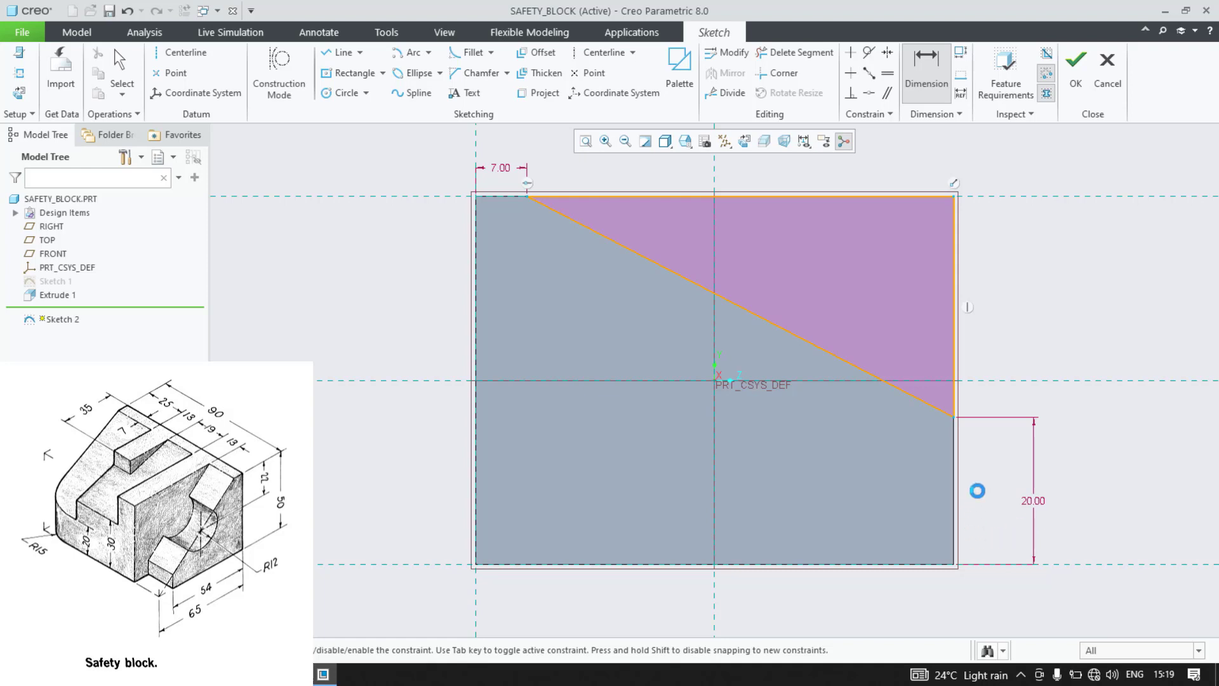
click(1091, 67)
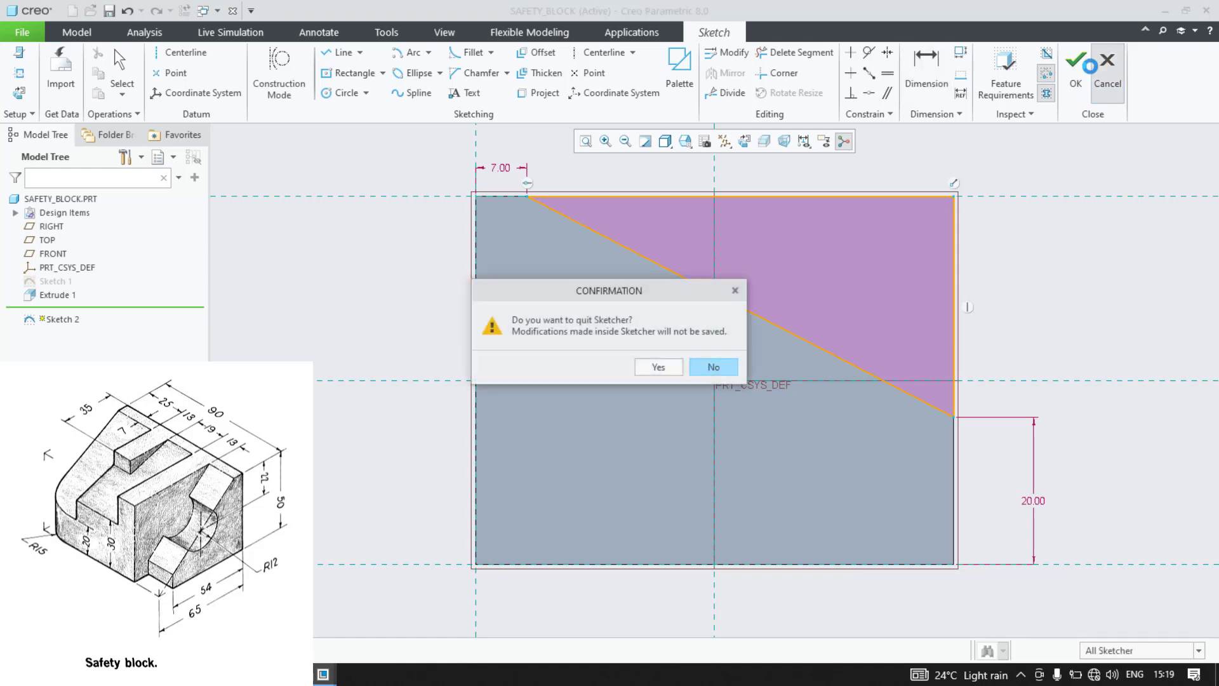
click(735, 292)
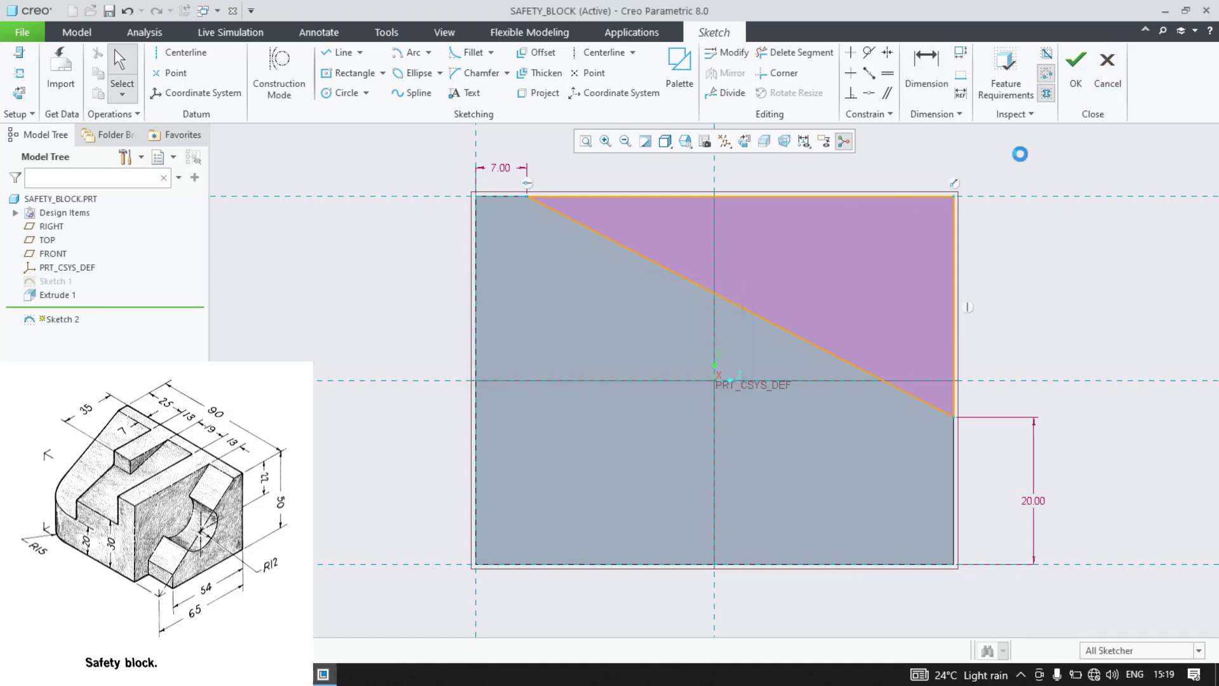
click(1076, 63)
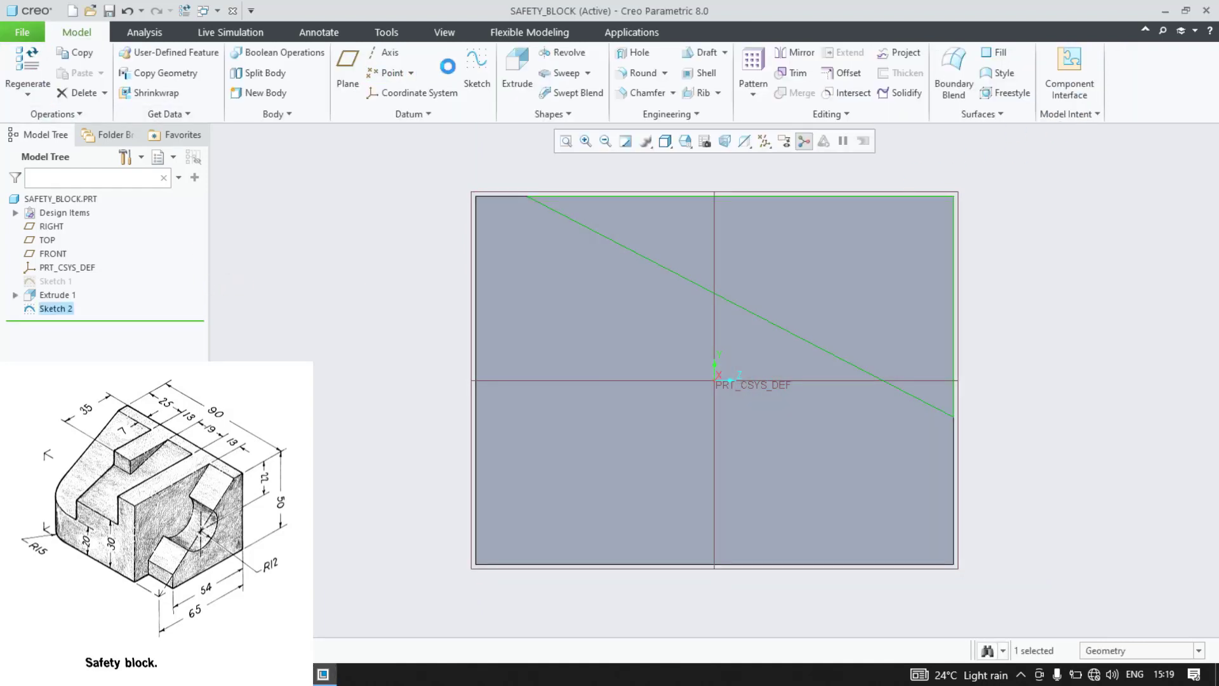
Step: Extrude the triangle sketch 25 deep into the block with Remove Material to cut the sloped corner
click(514, 73)
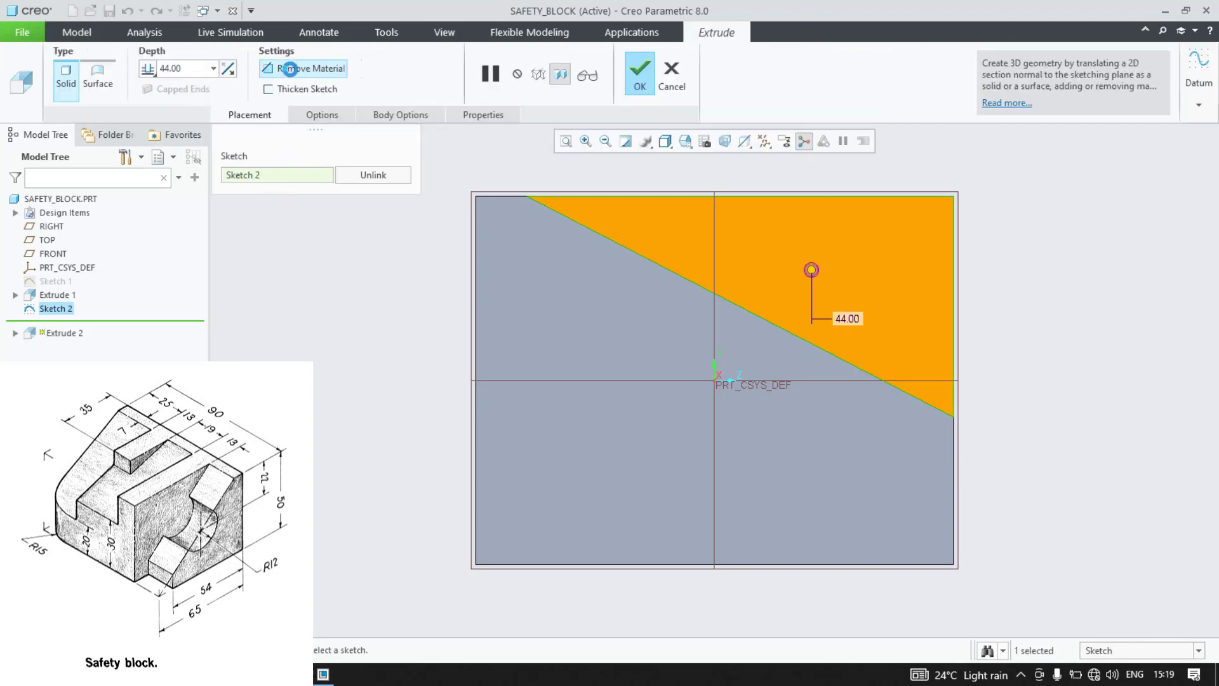
click(299, 69)
click(183, 69)
text(25)
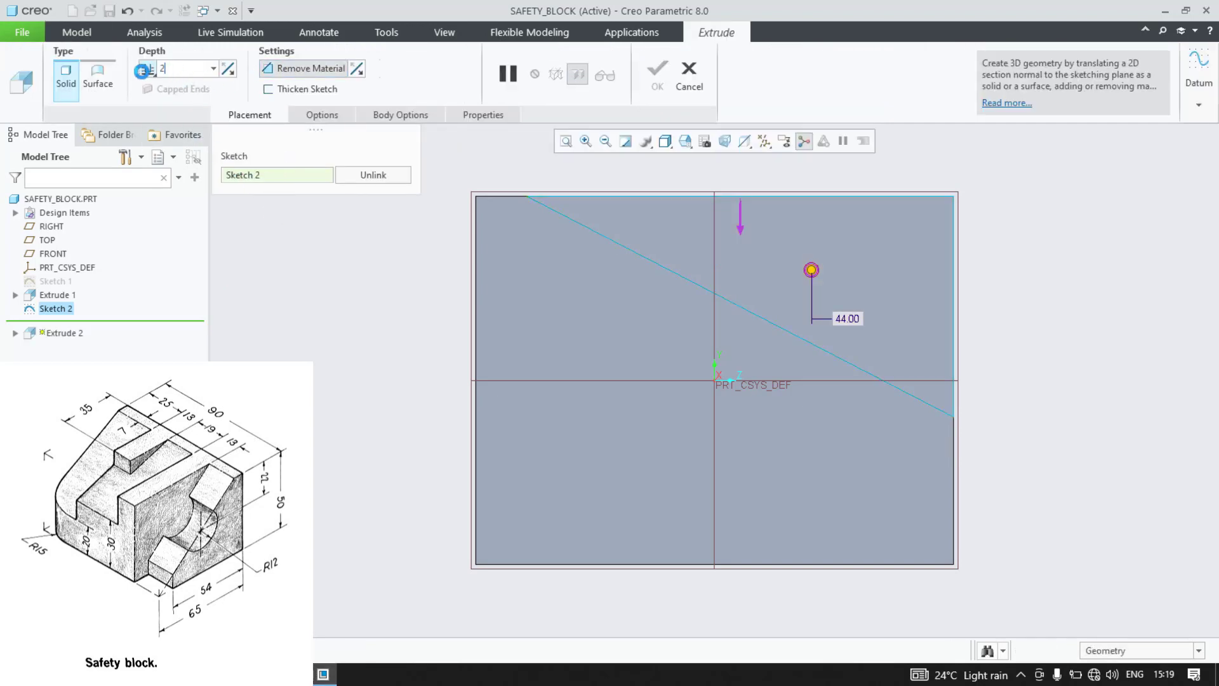
key(Return)
middle_drag(389, 294, 381, 265)
click(226, 69)
click(649, 78)
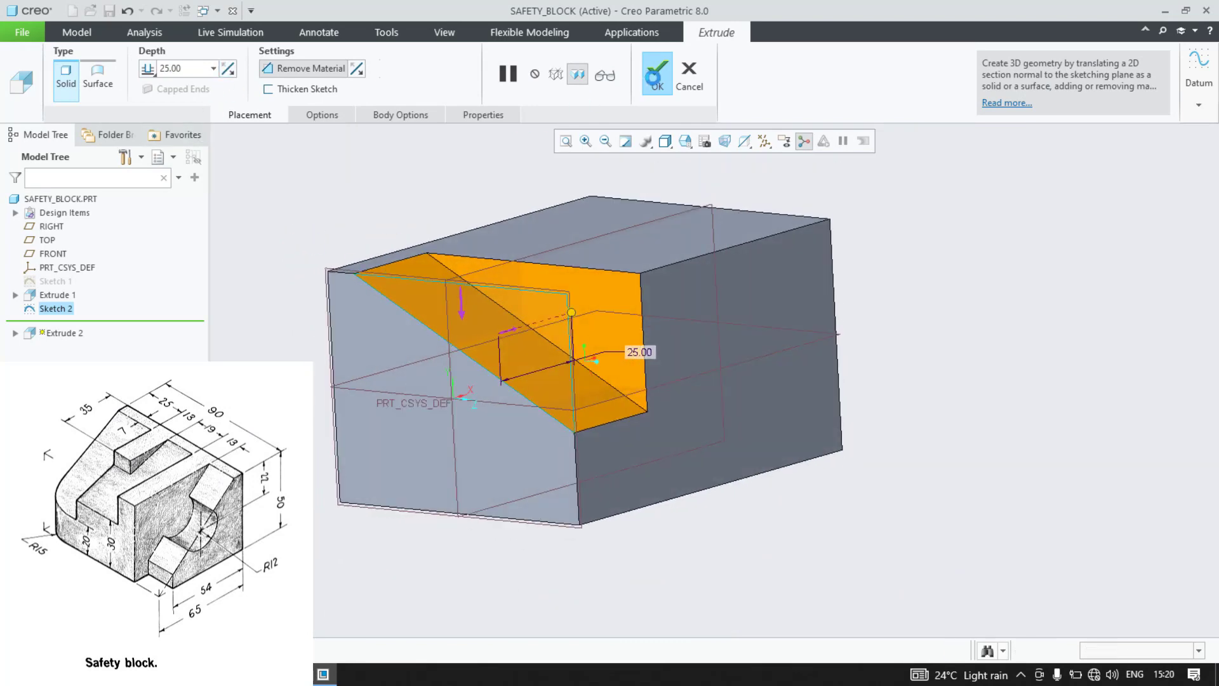
key(r)
middle_drag(972, 373, 947, 372)
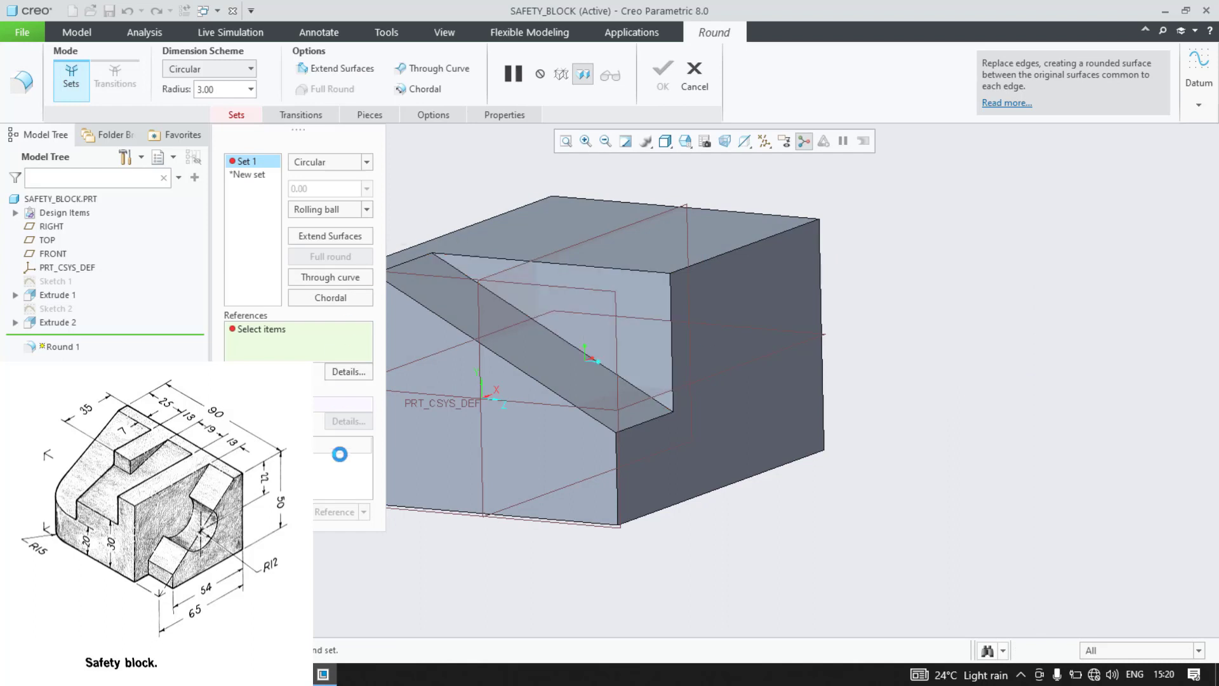
click(699, 75)
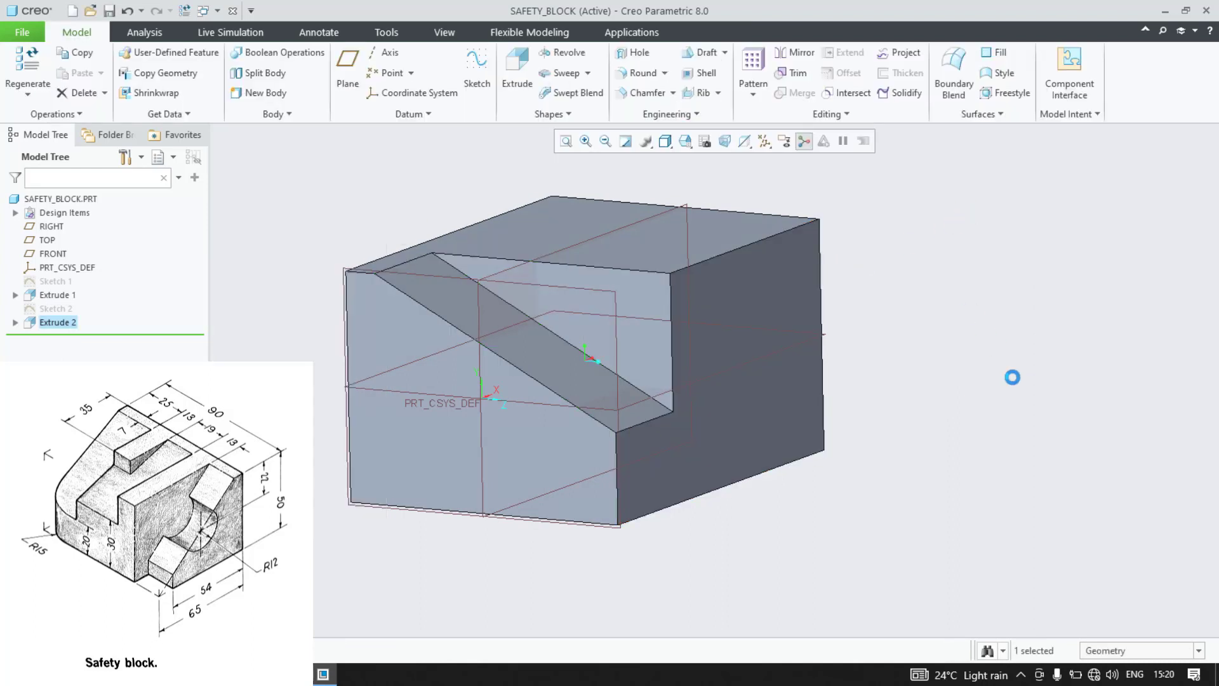
Step: Round the short vertical corner edge below the slope with a radius of 15
scroll(307, 157, down, 2)
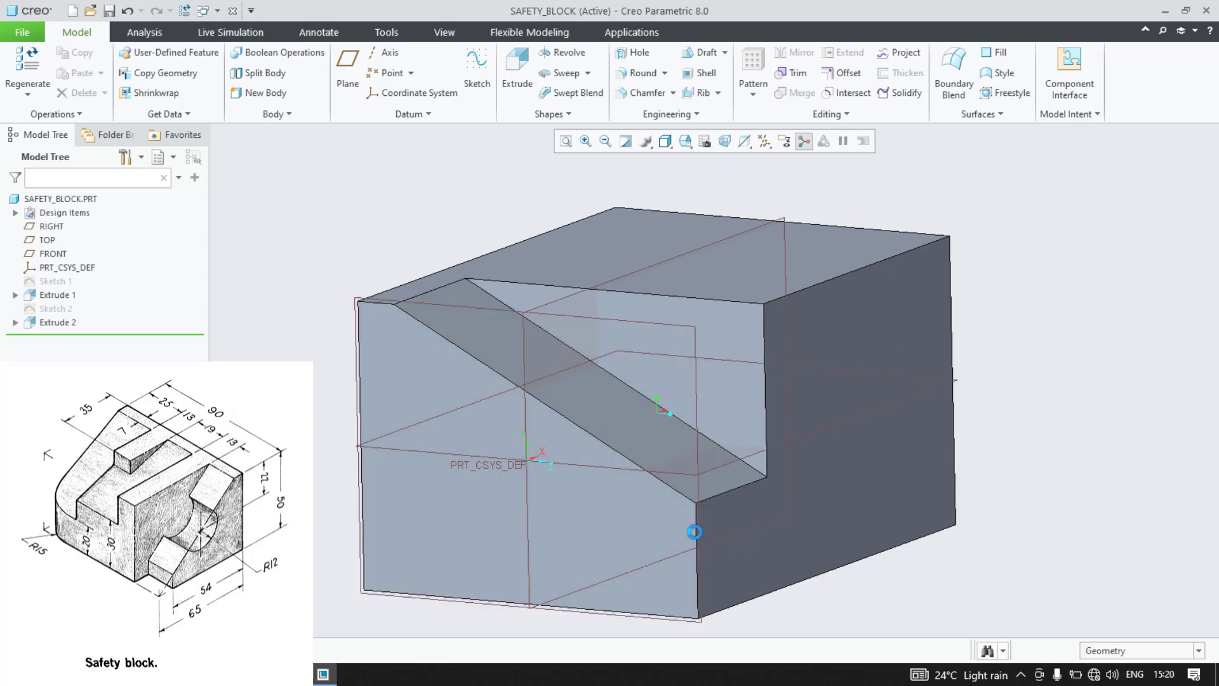
click(695, 531)
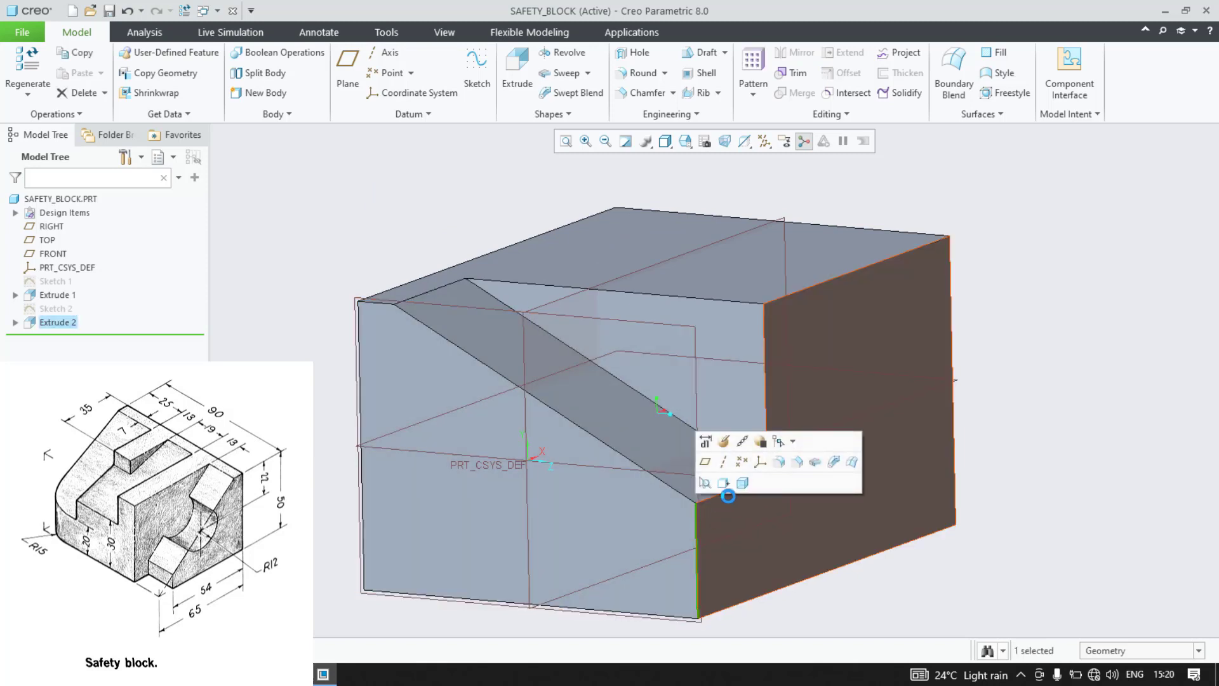
click(778, 462)
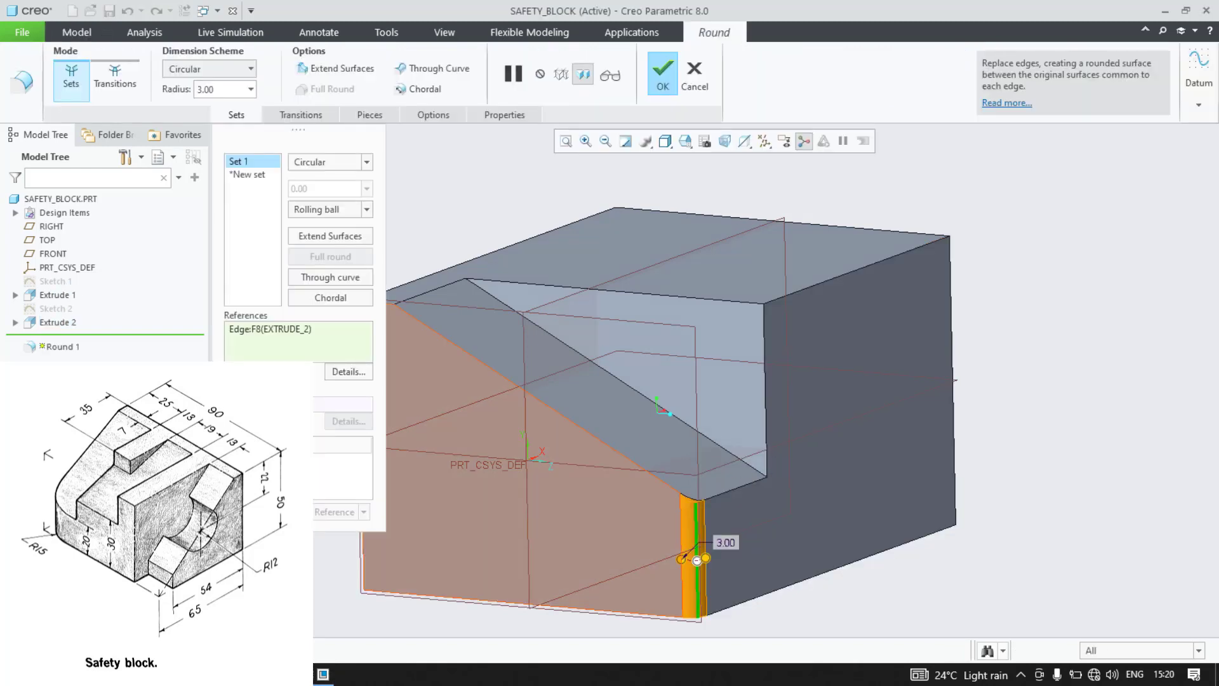
text(15)
key(Return)
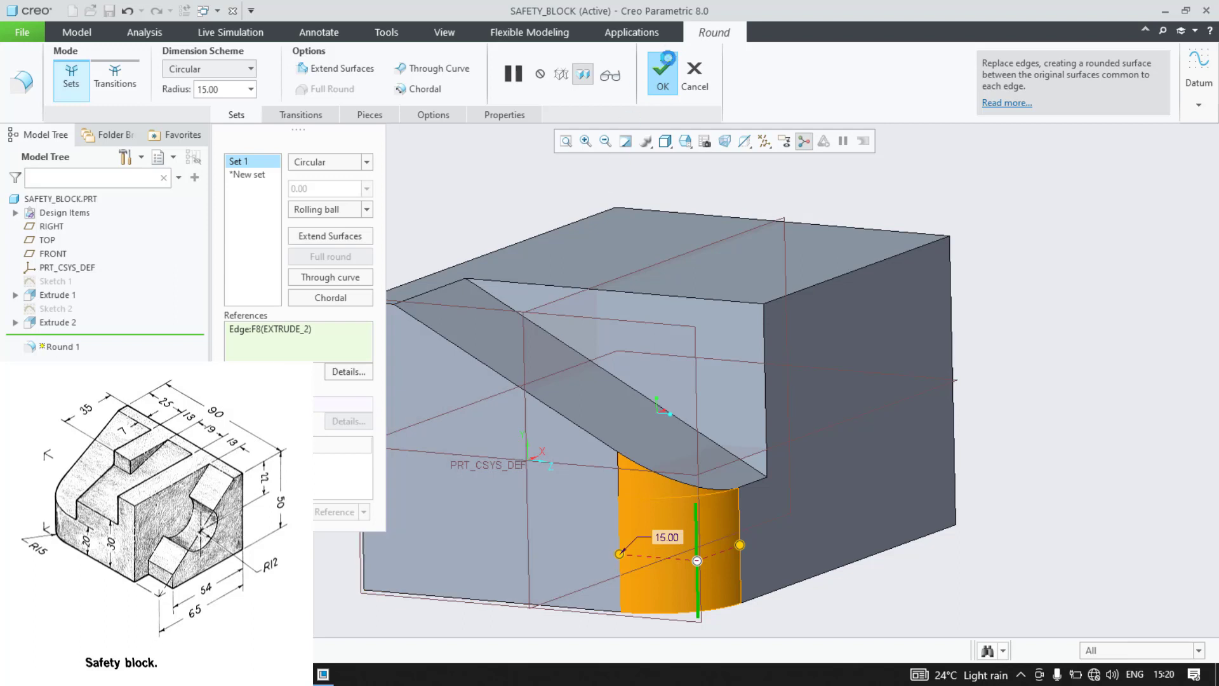
click(663, 71)
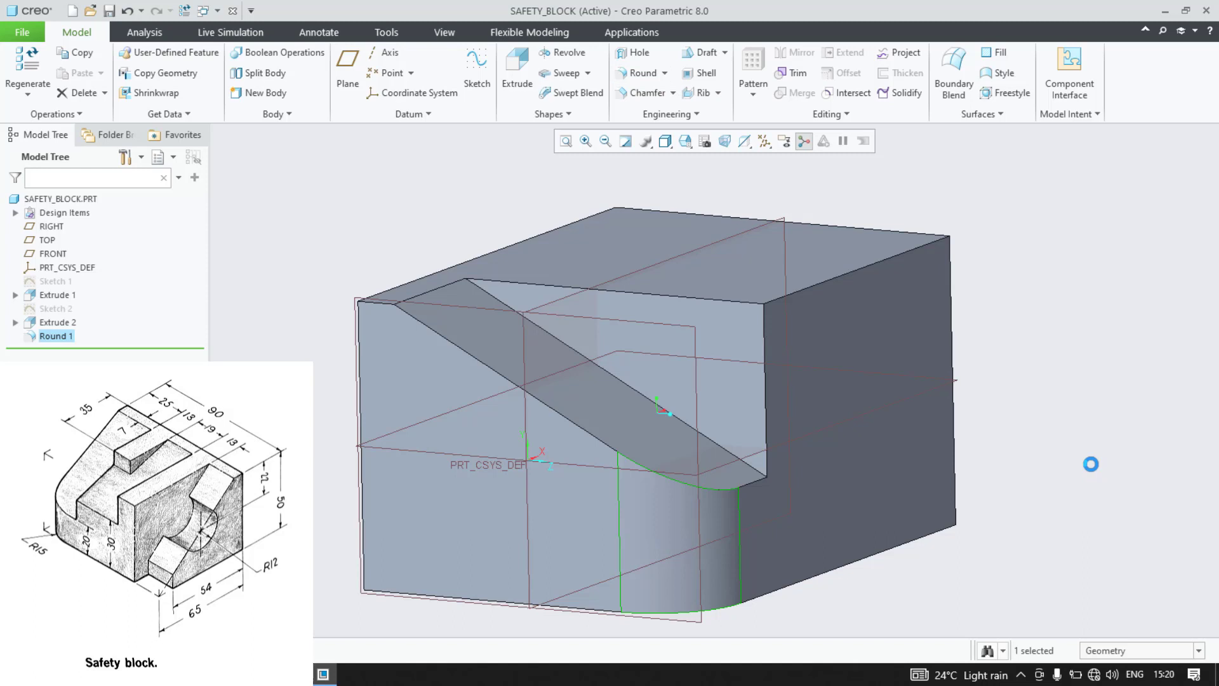
click(1091, 464)
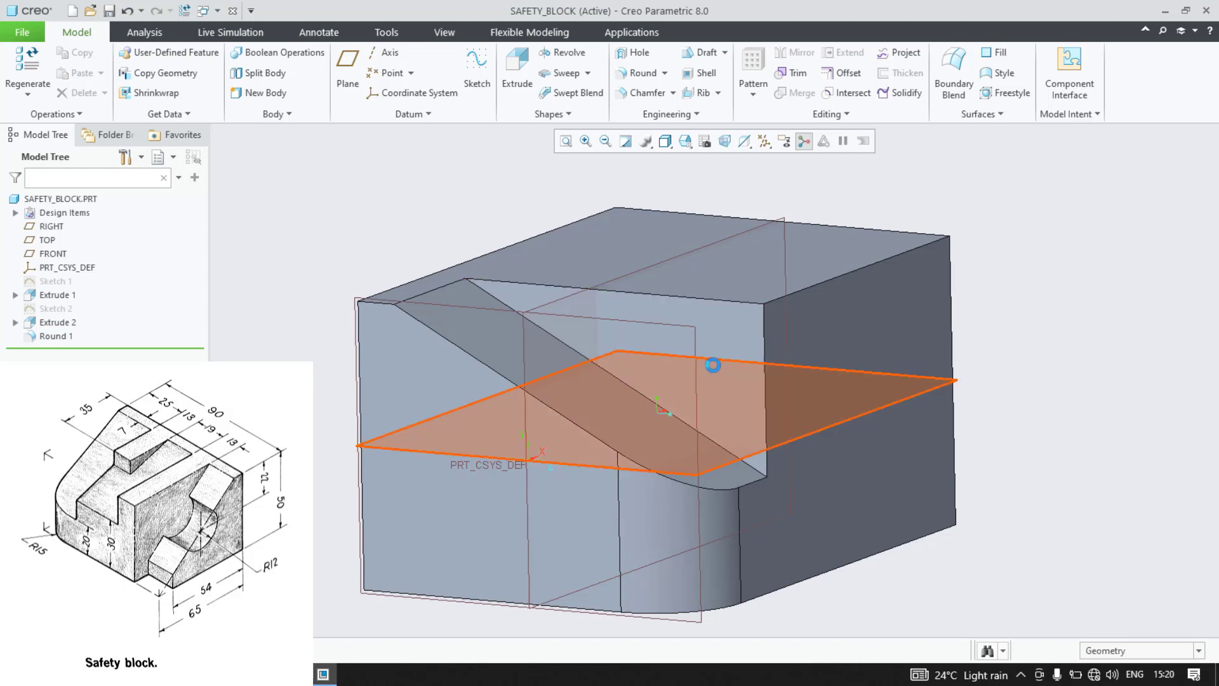
Step: On the vertical face beside the sloped cut, sketch a closed triangle from the slope's upper end along the top edge, about 23 high
click(733, 335)
click(821, 267)
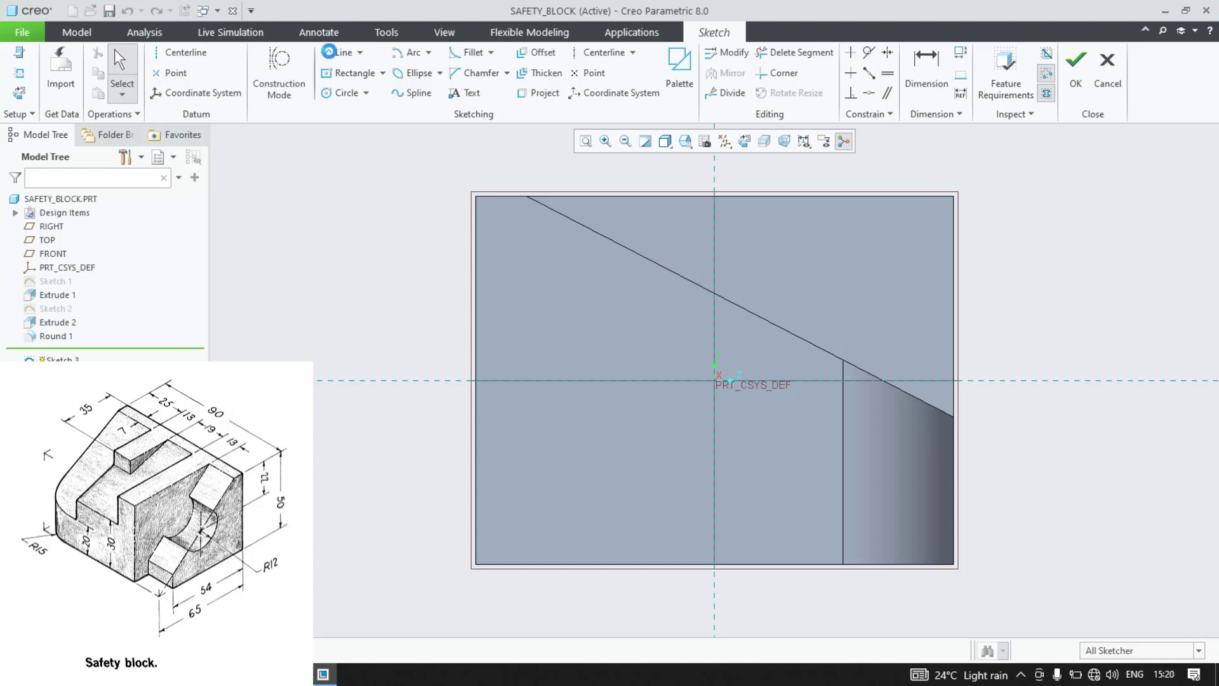
click(338, 52)
click(529, 198)
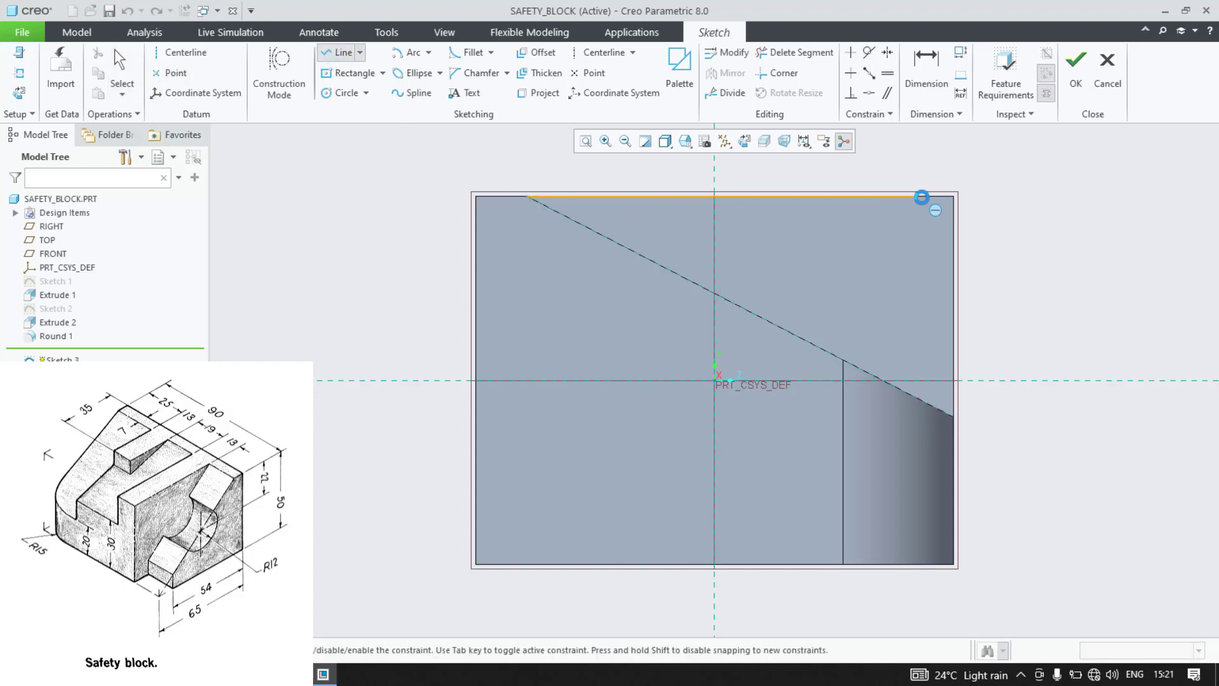
click(953, 197)
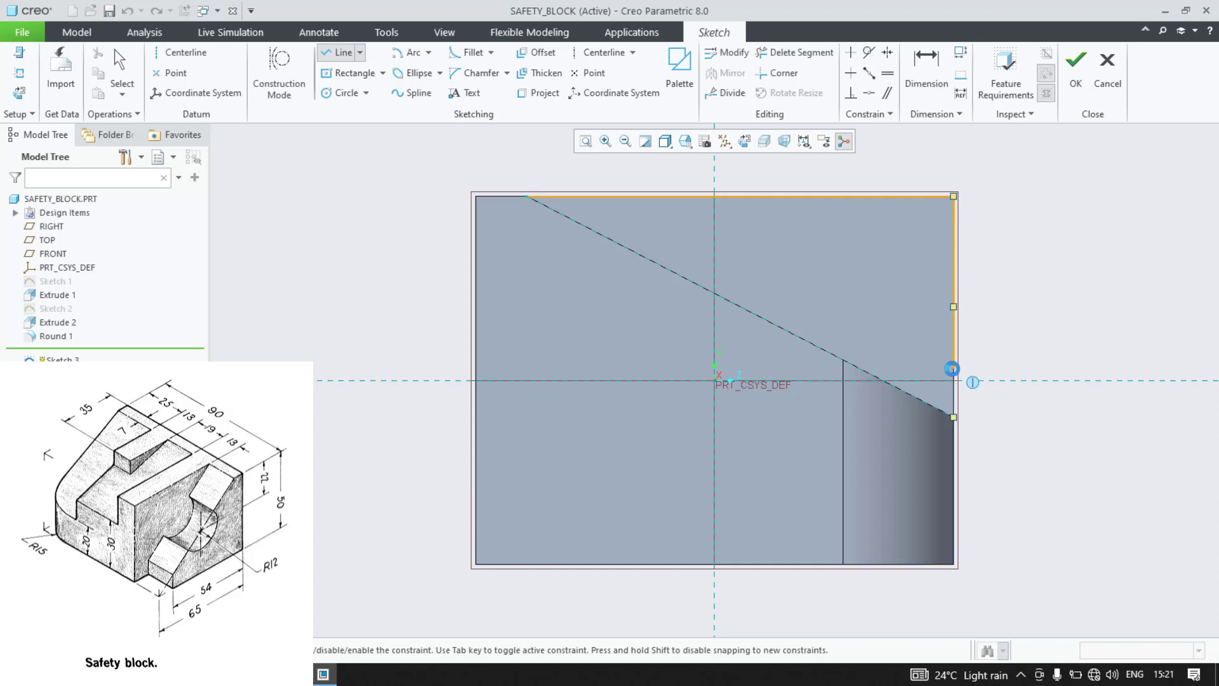
click(952, 369)
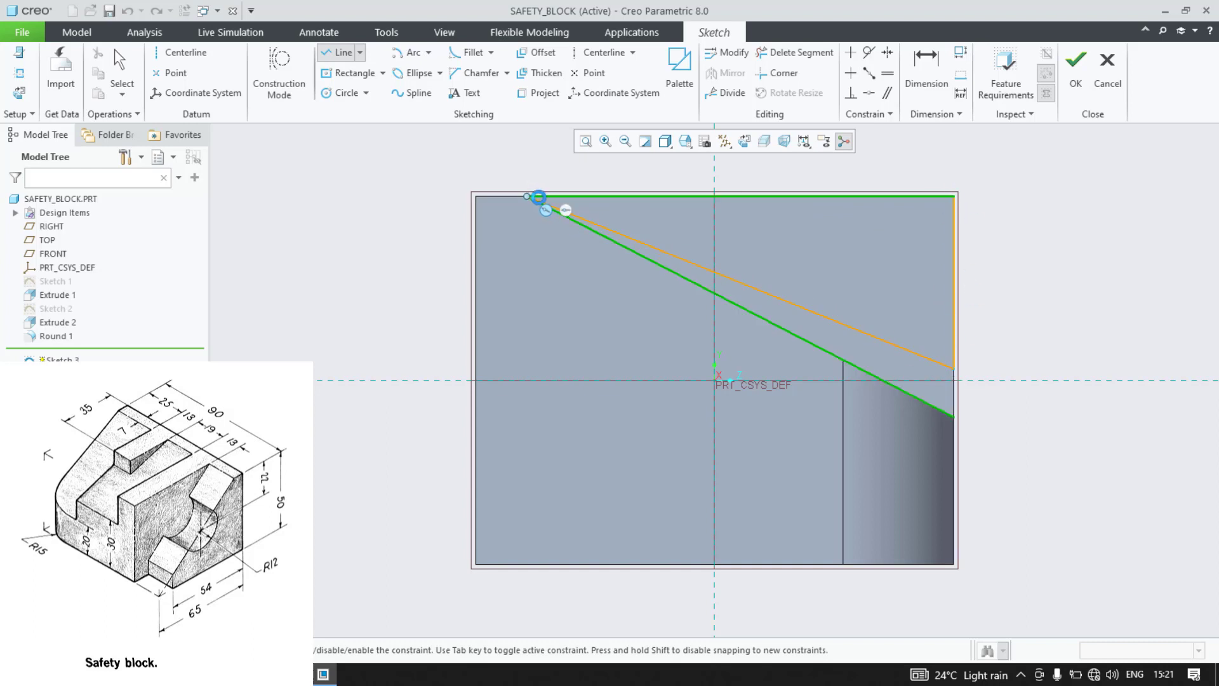
click(526, 196)
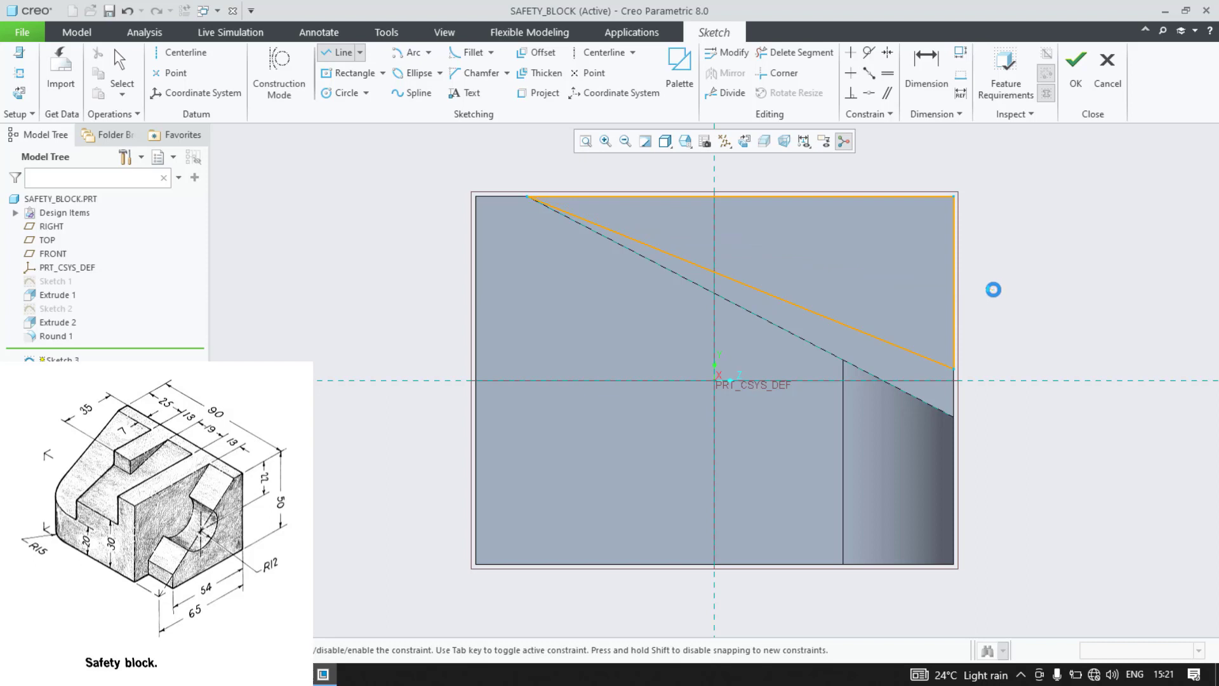
Step: Dimension the triangle's lower vertex at 30 above the block's bottom edge and finish the sketch
click(926, 70)
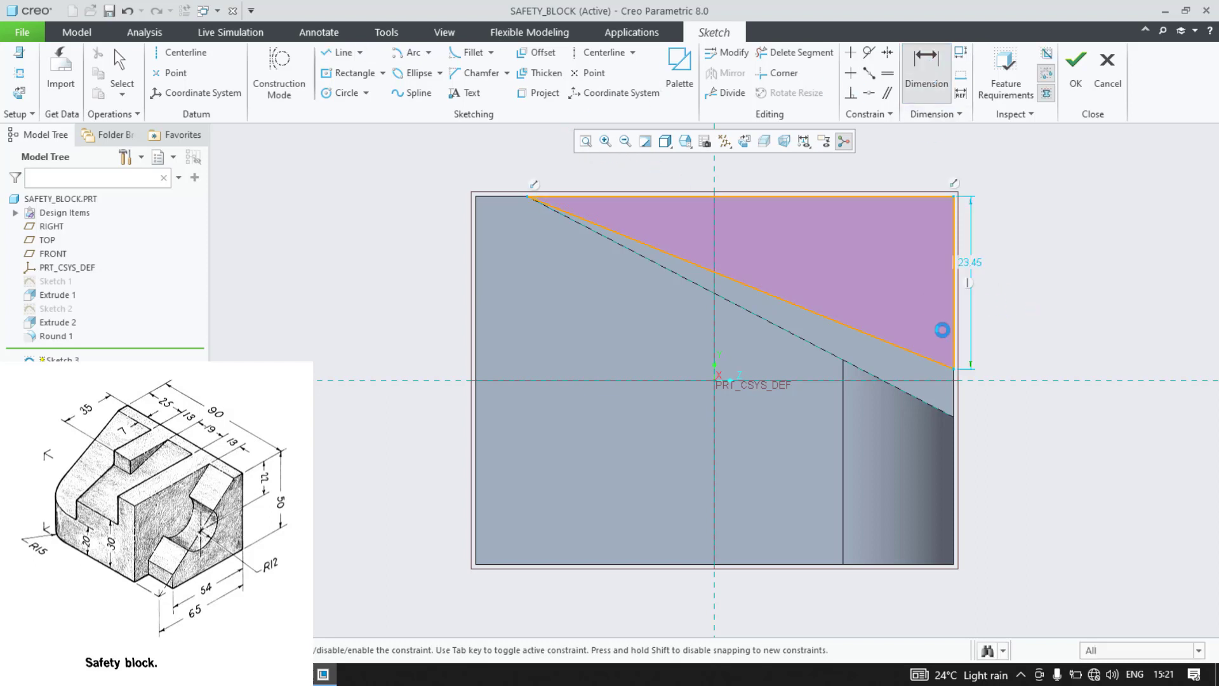
click(955, 367)
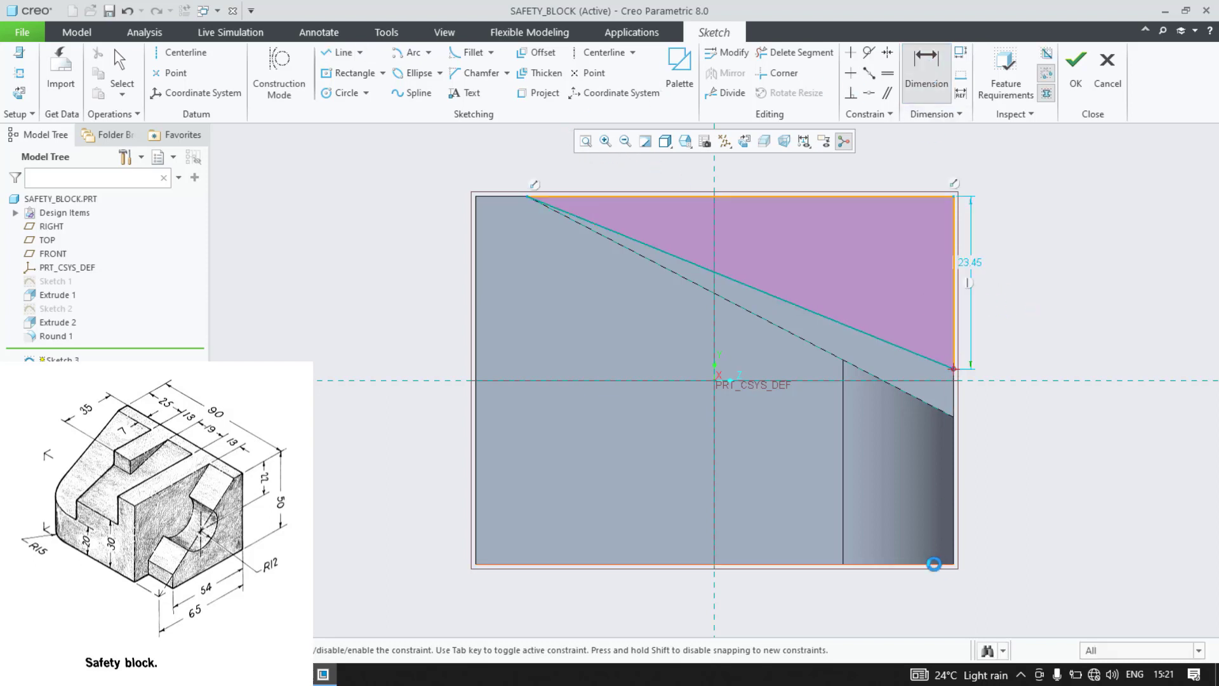
middle_click(1047, 494)
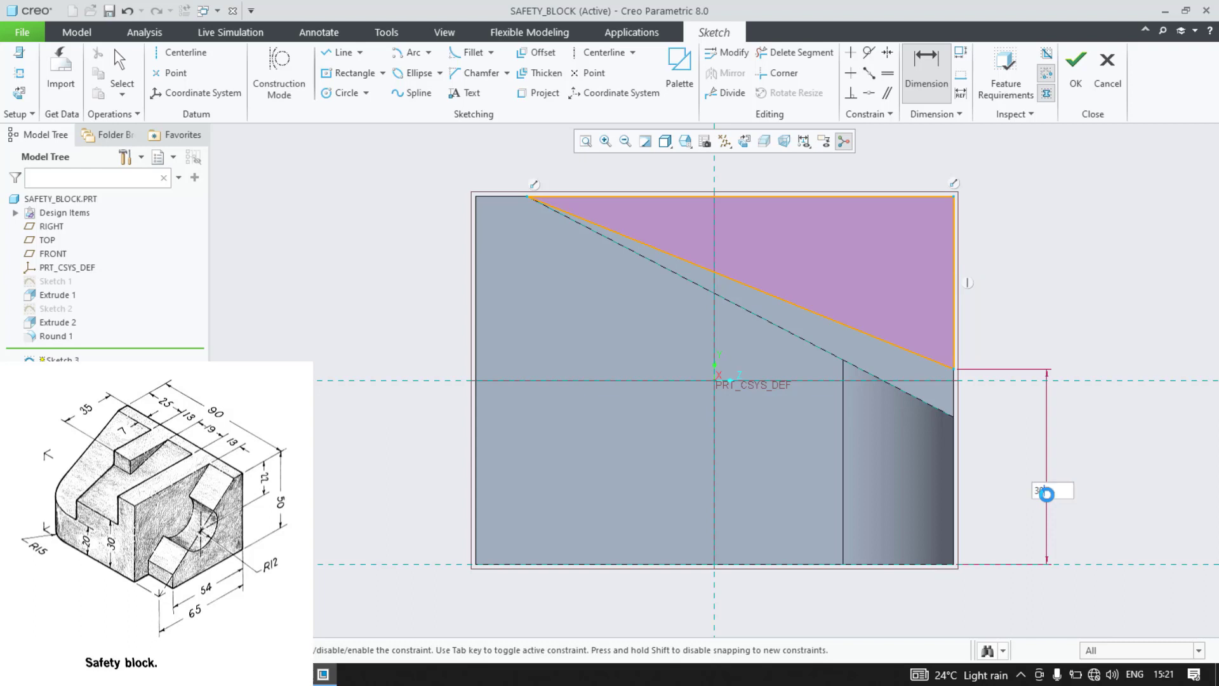
key(Return)
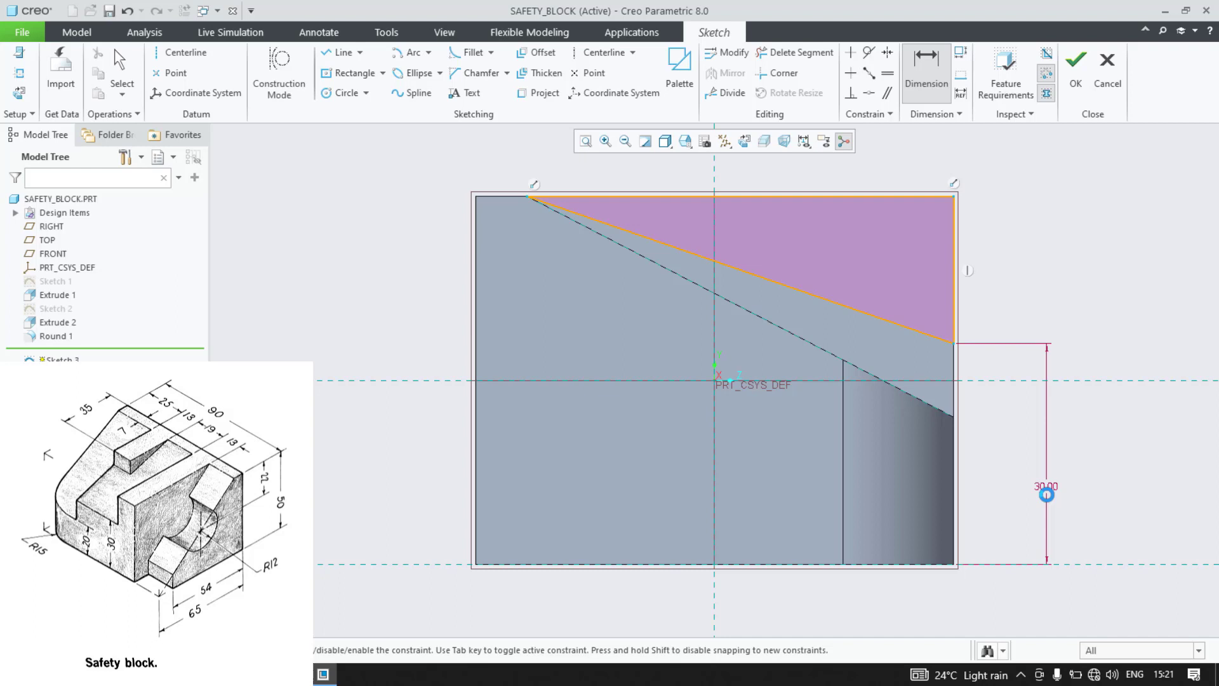
click(1076, 66)
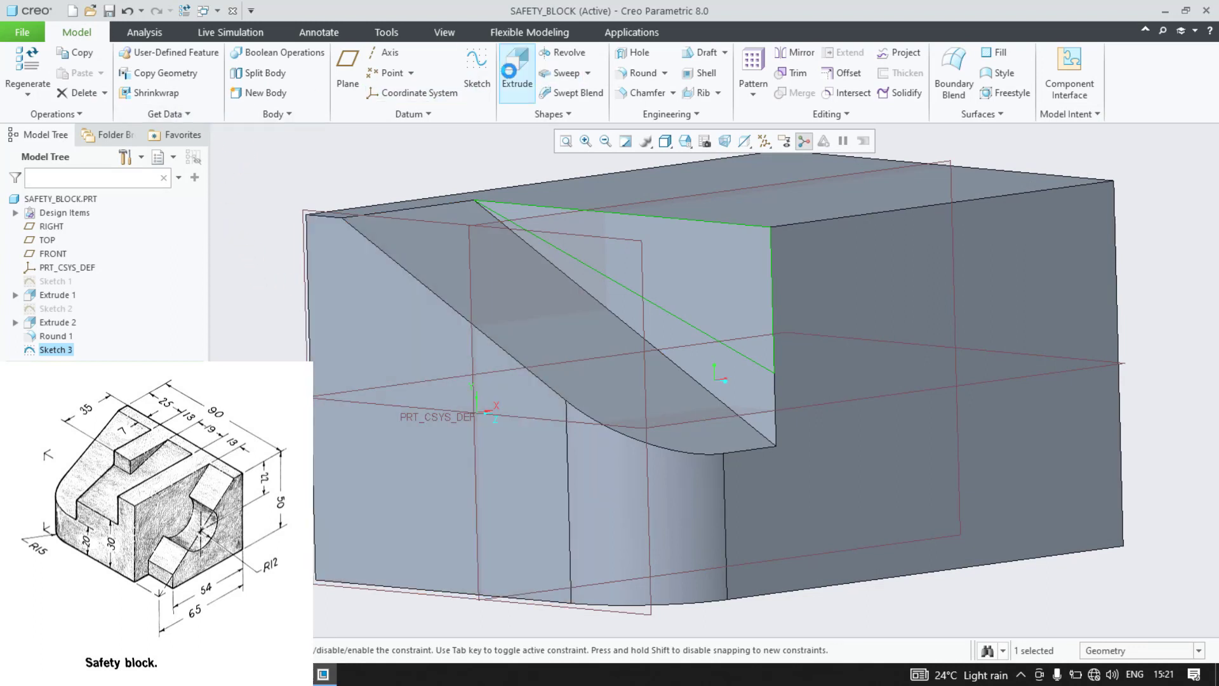
Step: Extrude the triangle sketch 13+19 deep into the block with Remove Material to cut the second slope
click(509, 71)
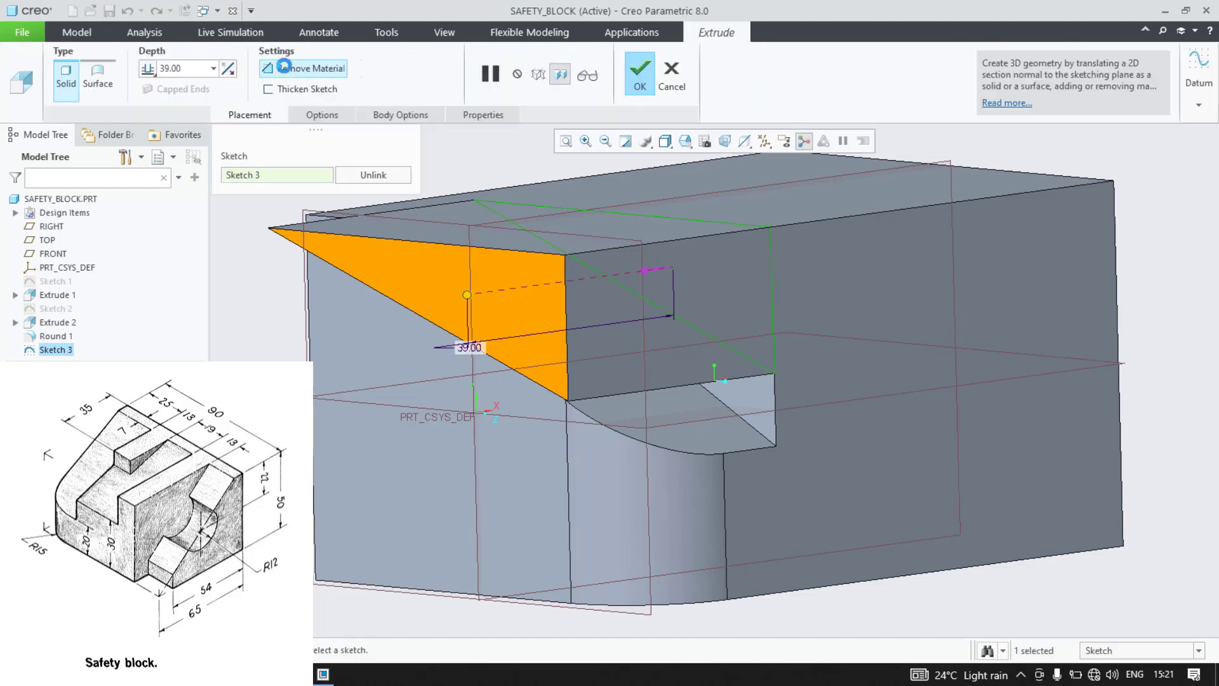
click(284, 66)
click(229, 70)
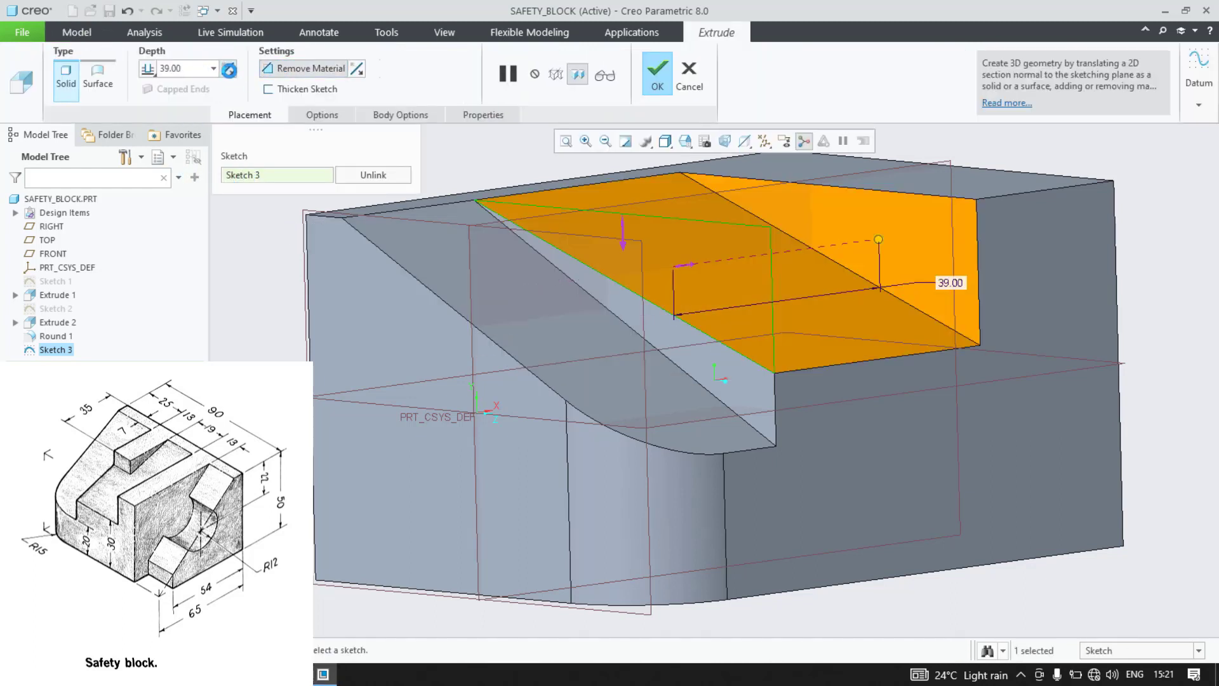
drag(190, 68, 131, 77)
text(13)
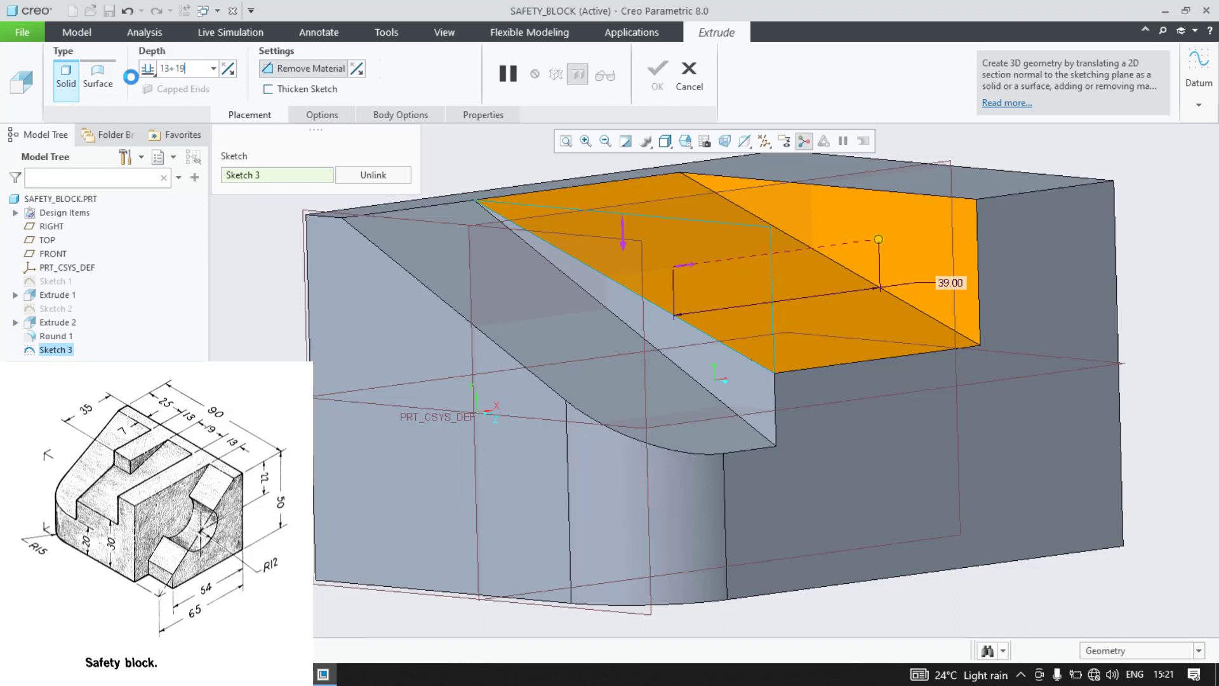
text(+19)
key(Return)
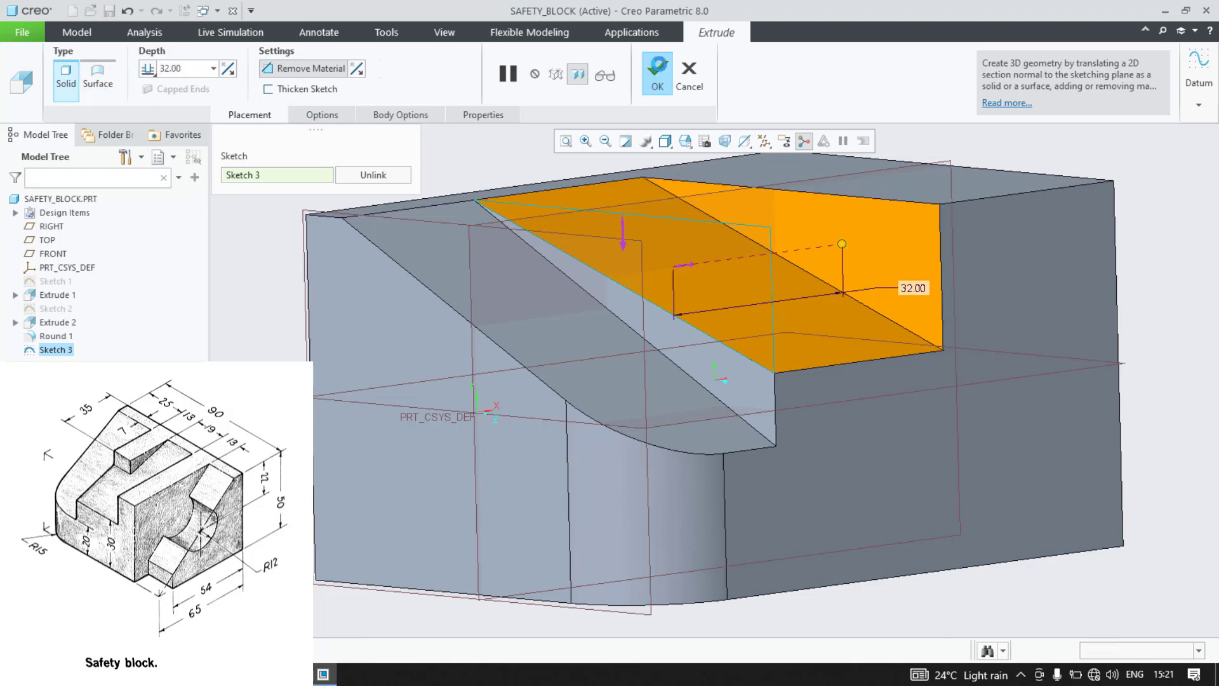
click(658, 70)
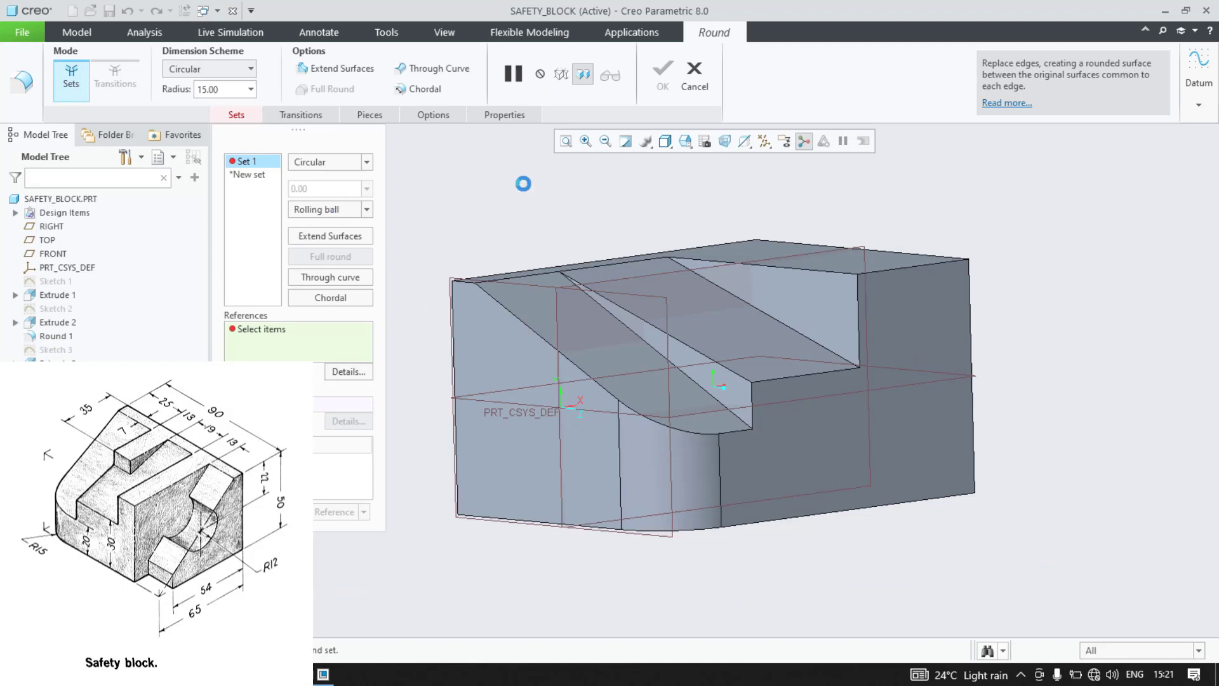
click(694, 70)
Step: On the narrow triangular face between the two slopes, sketch a closed triangle about 21 wide along the top edge and upper slope line
scroll(607, 202, down, 2)
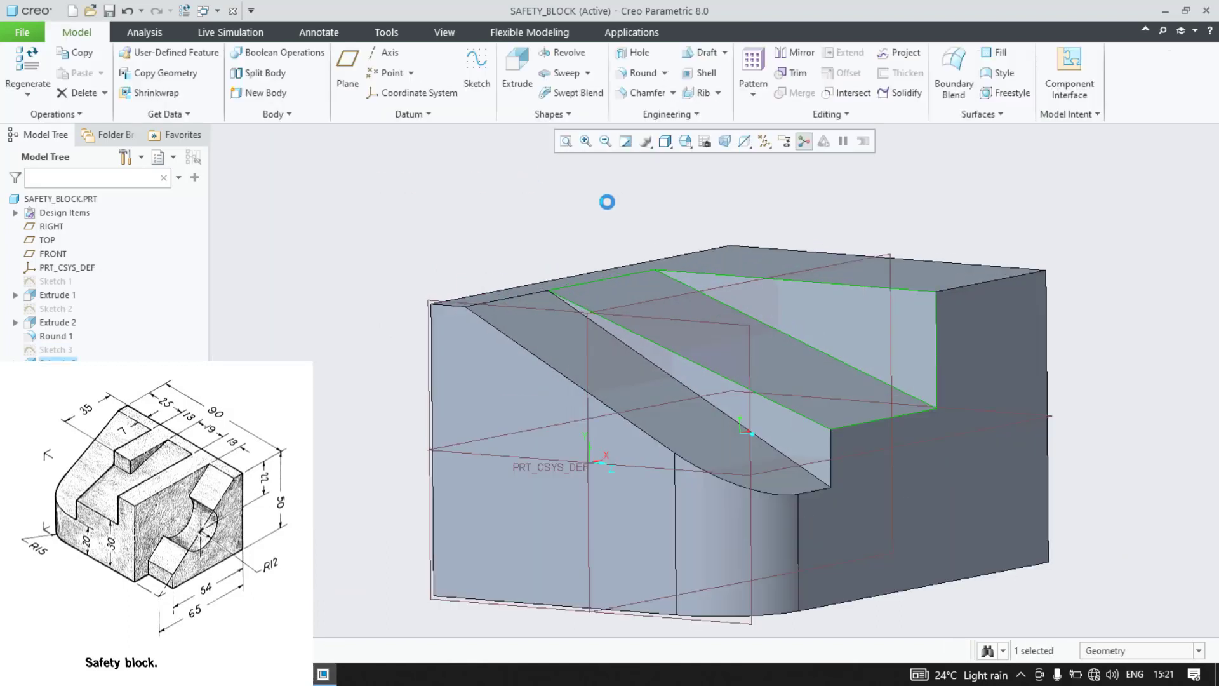
scroll(702, 314, down, 1)
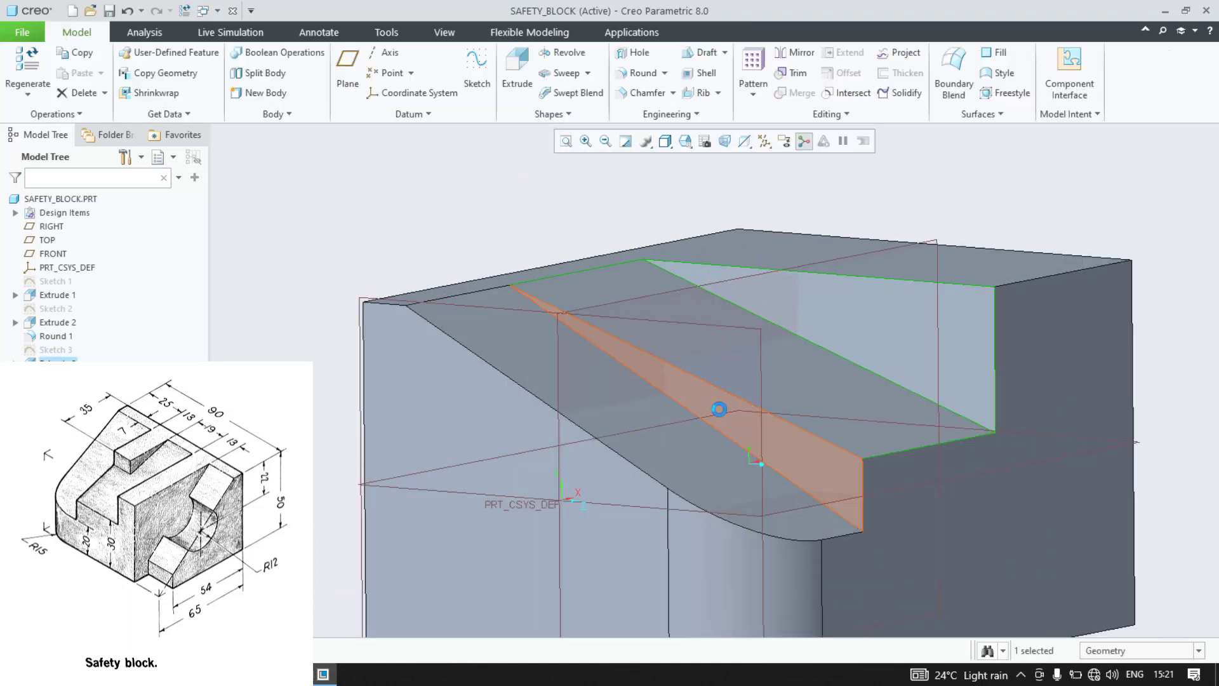
click(709, 400)
click(785, 330)
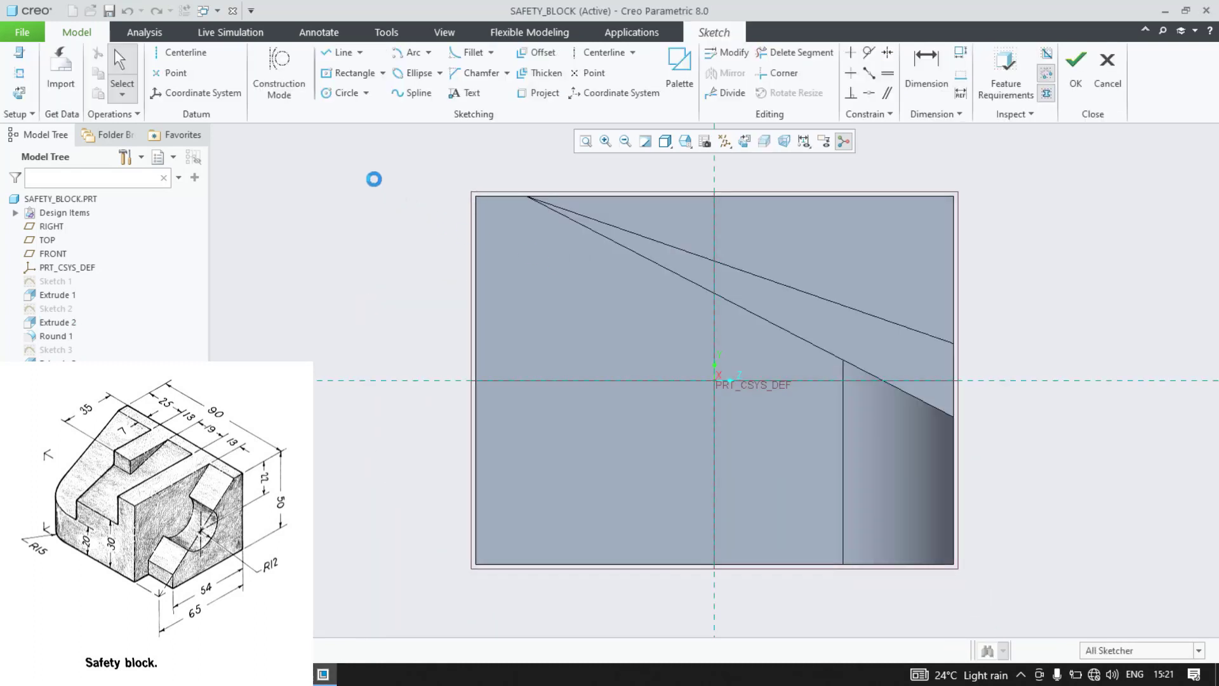
click(340, 52)
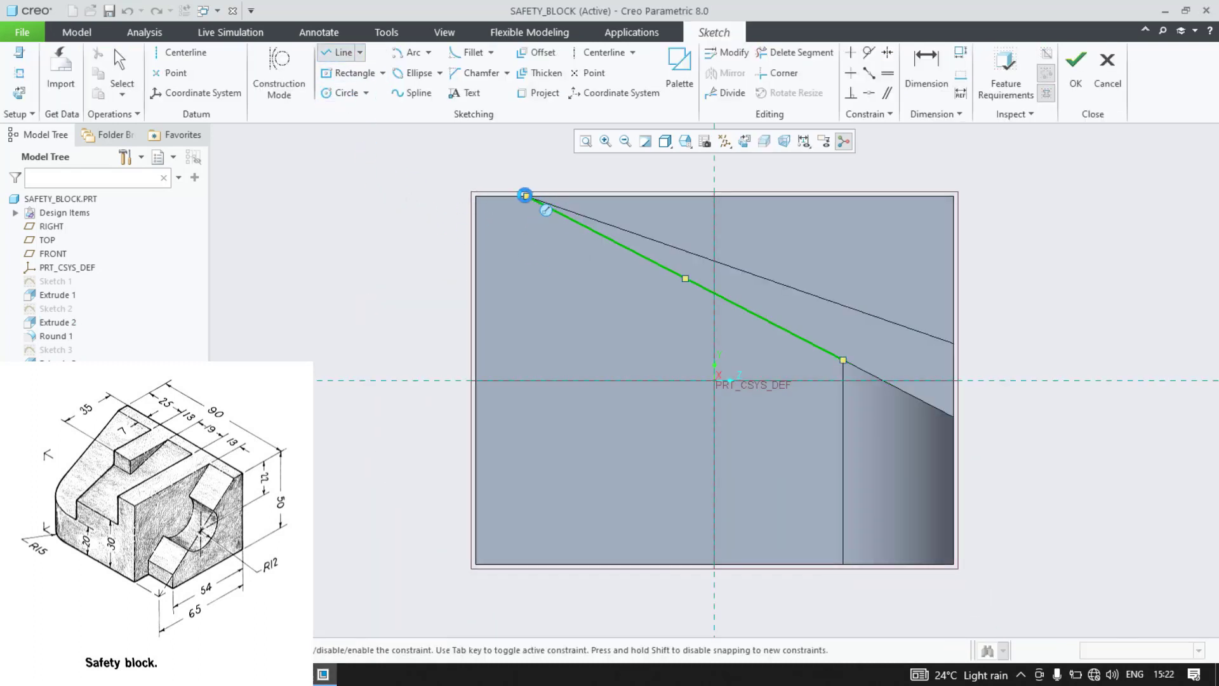
click(527, 196)
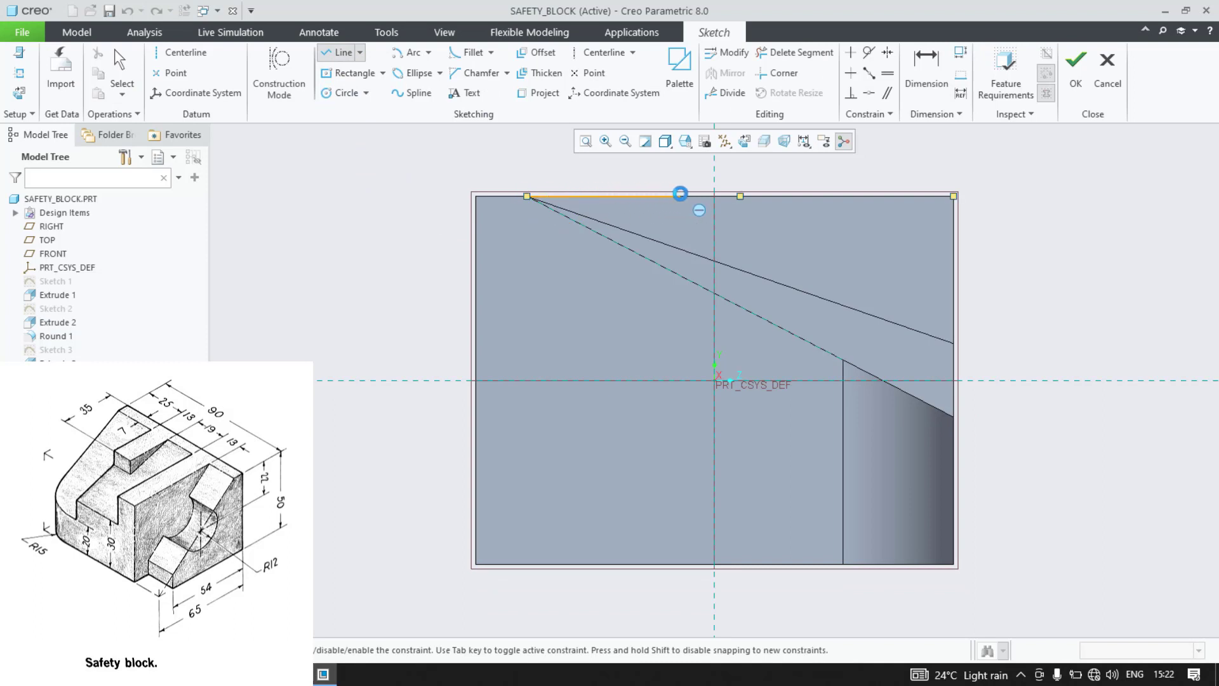
click(680, 197)
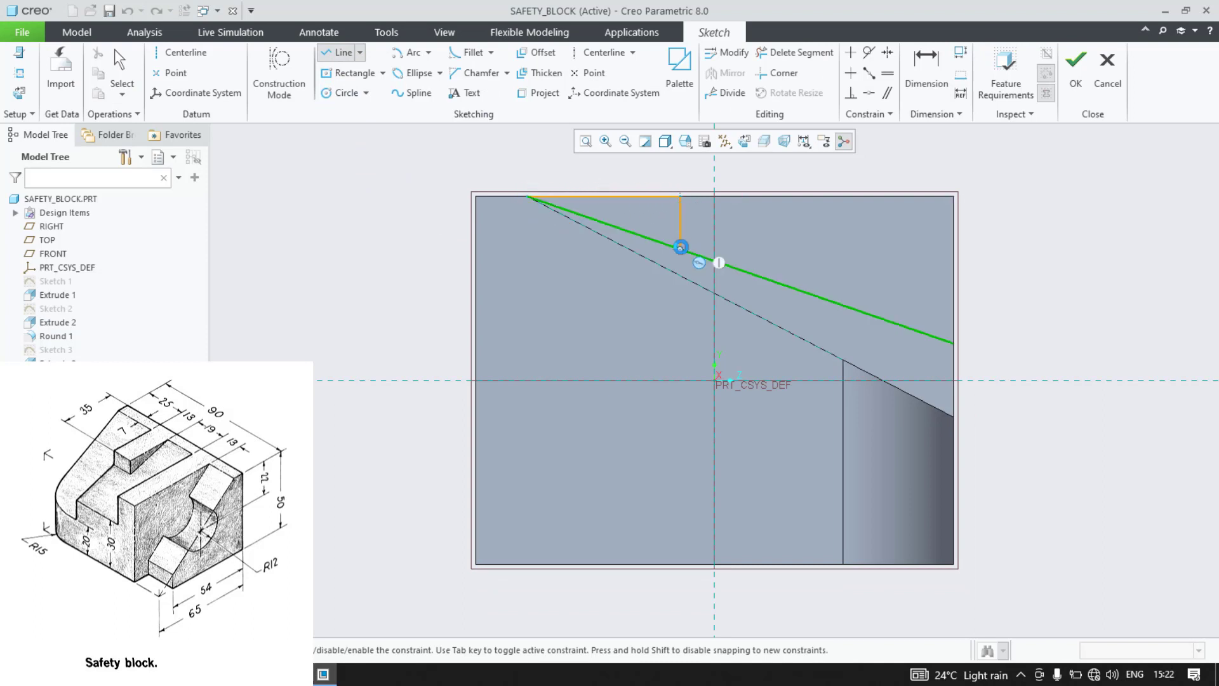
click(680, 249)
click(527, 196)
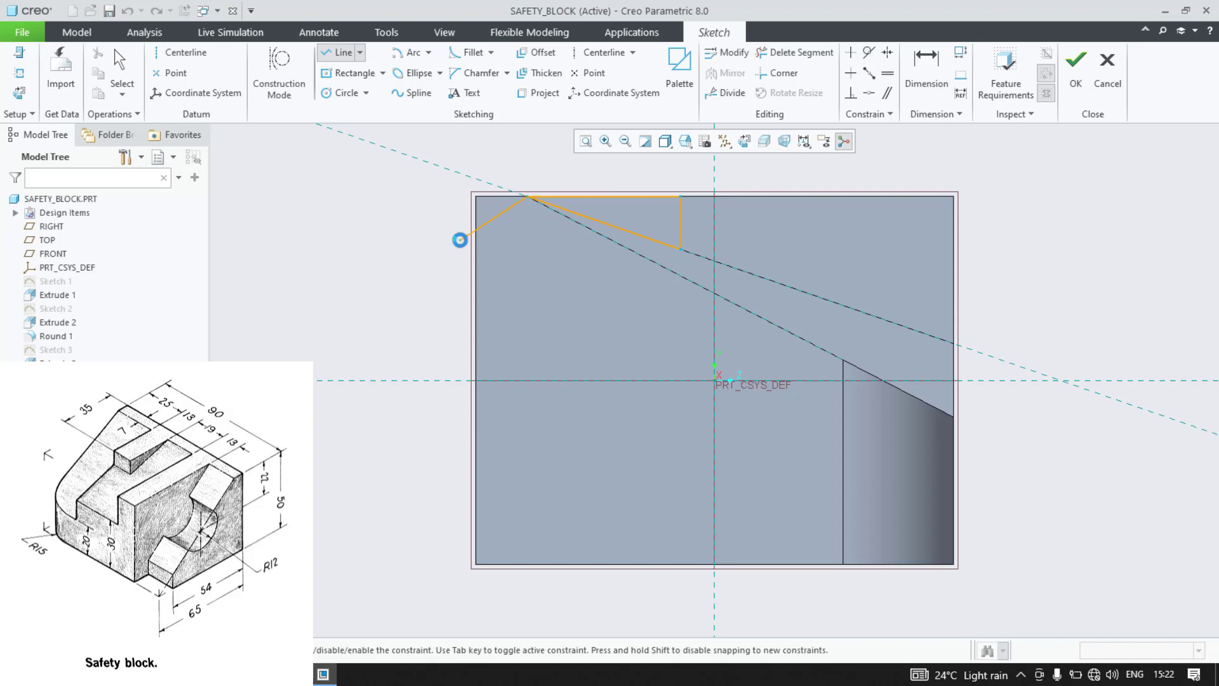
middle_click(460, 240)
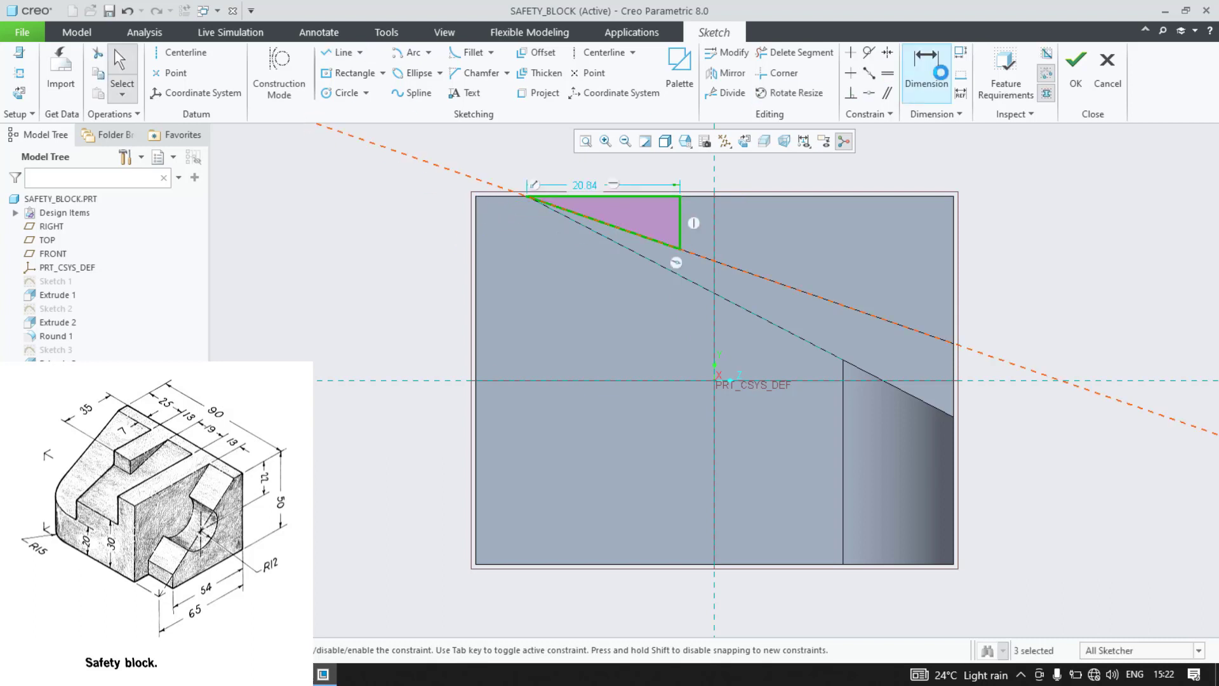
Step: Dimension the small triangle's vertical side at 35 from the block's opposite vertical edge and finish the sketch
click(926, 67)
click(676, 216)
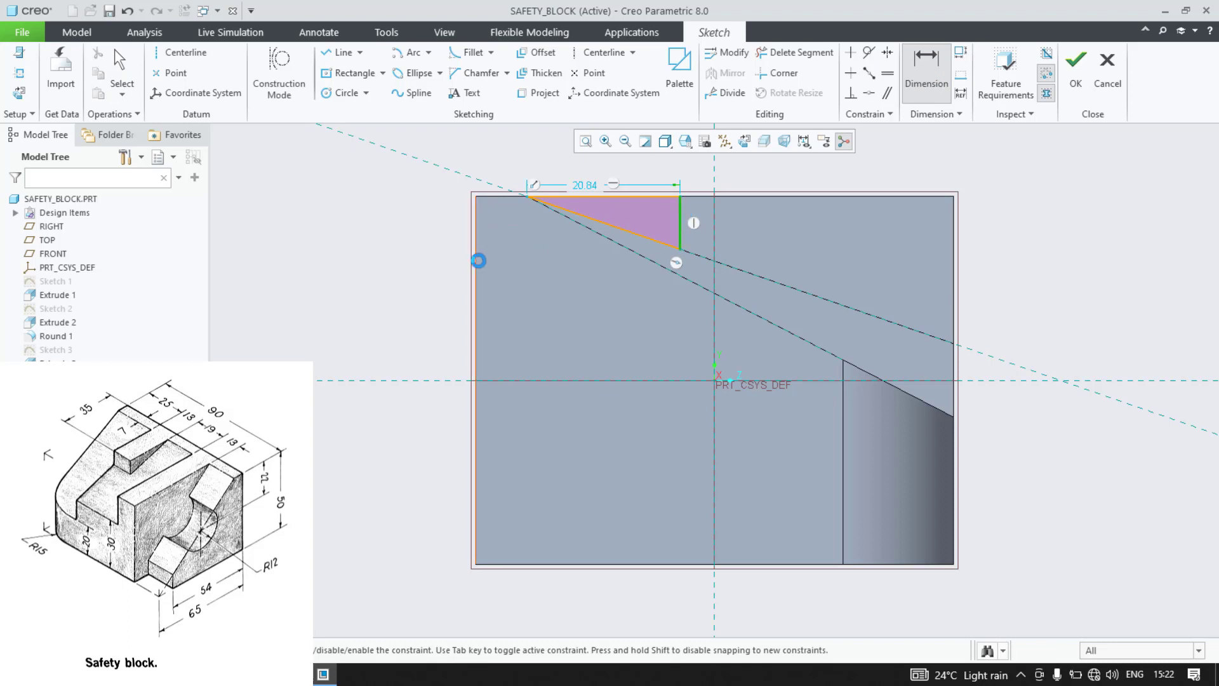
click(476, 261)
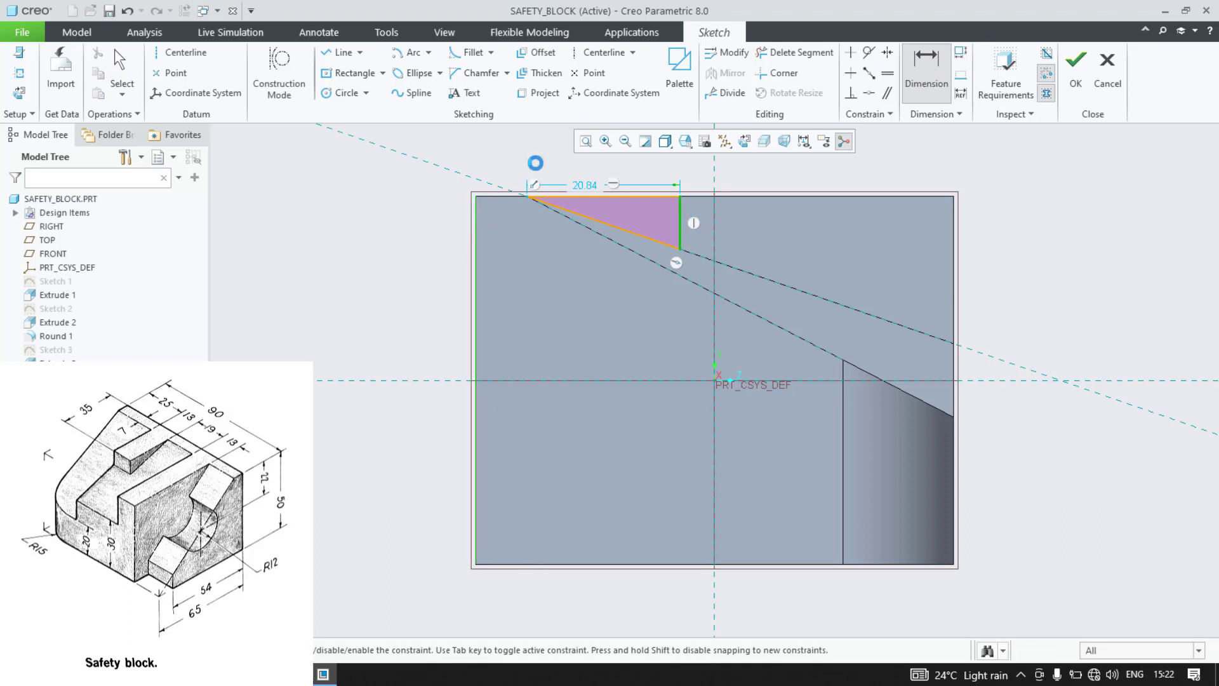
middle_click(537, 169)
text(35)
key(Return)
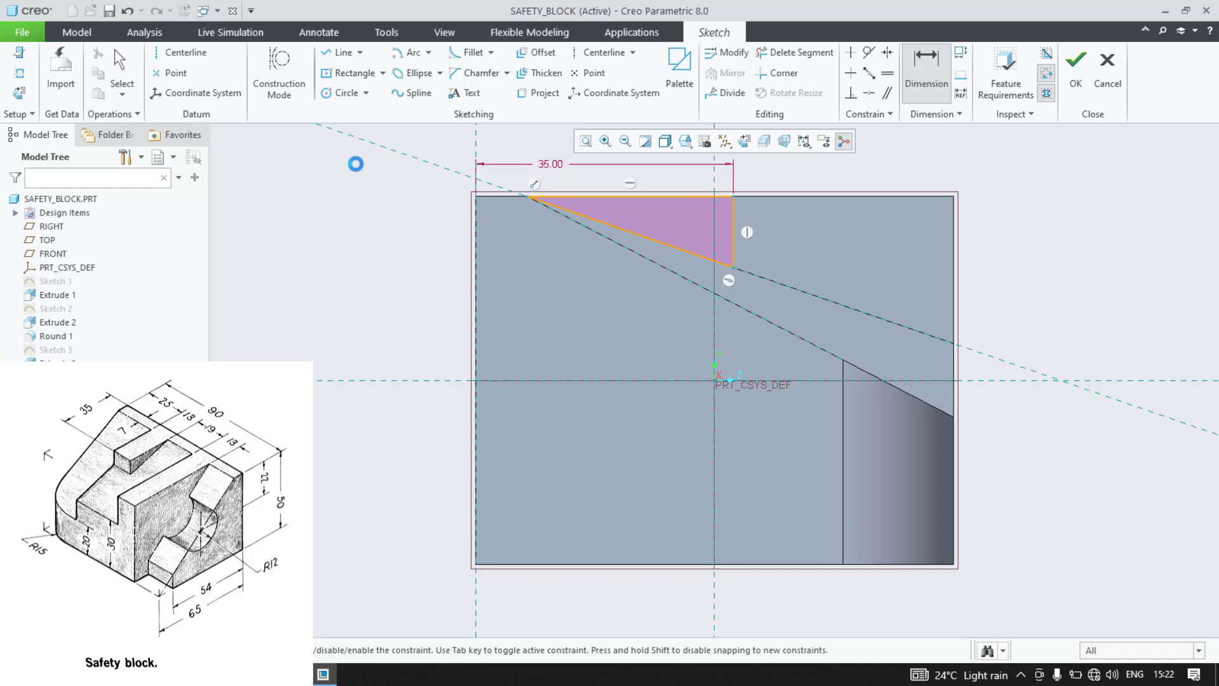
click(1076, 69)
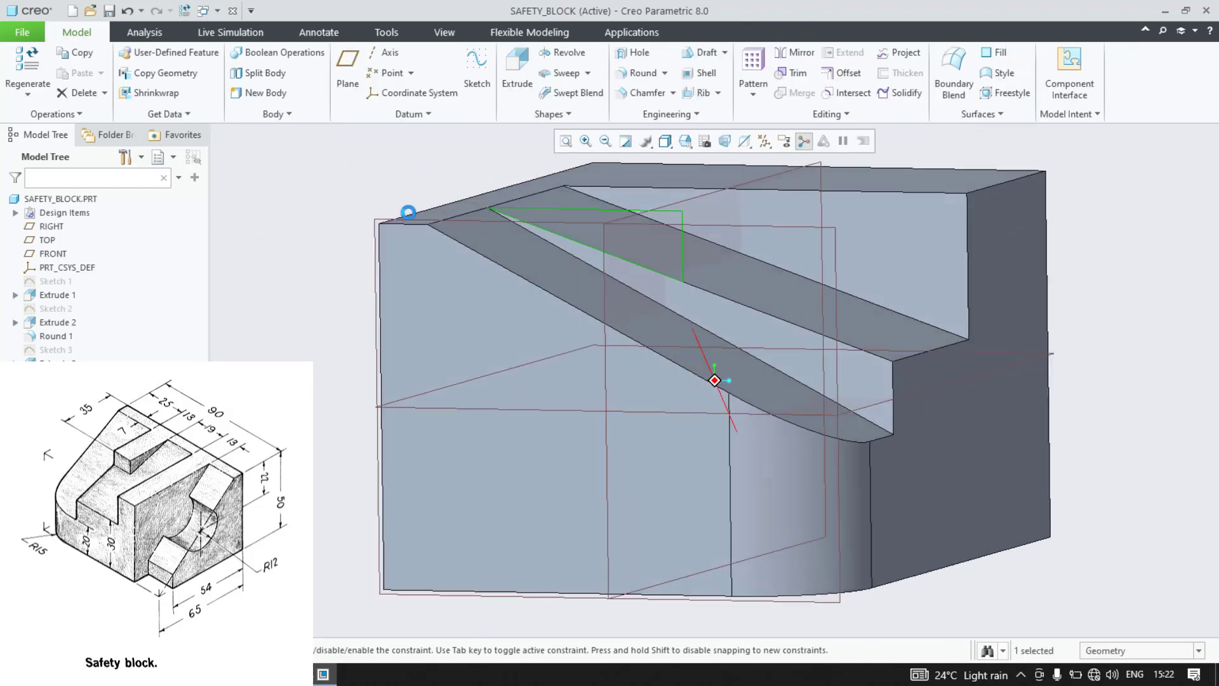
Step: Extrude the small triangle 13 as added material, with the direction flipped toward the second sloped cut
click(526, 74)
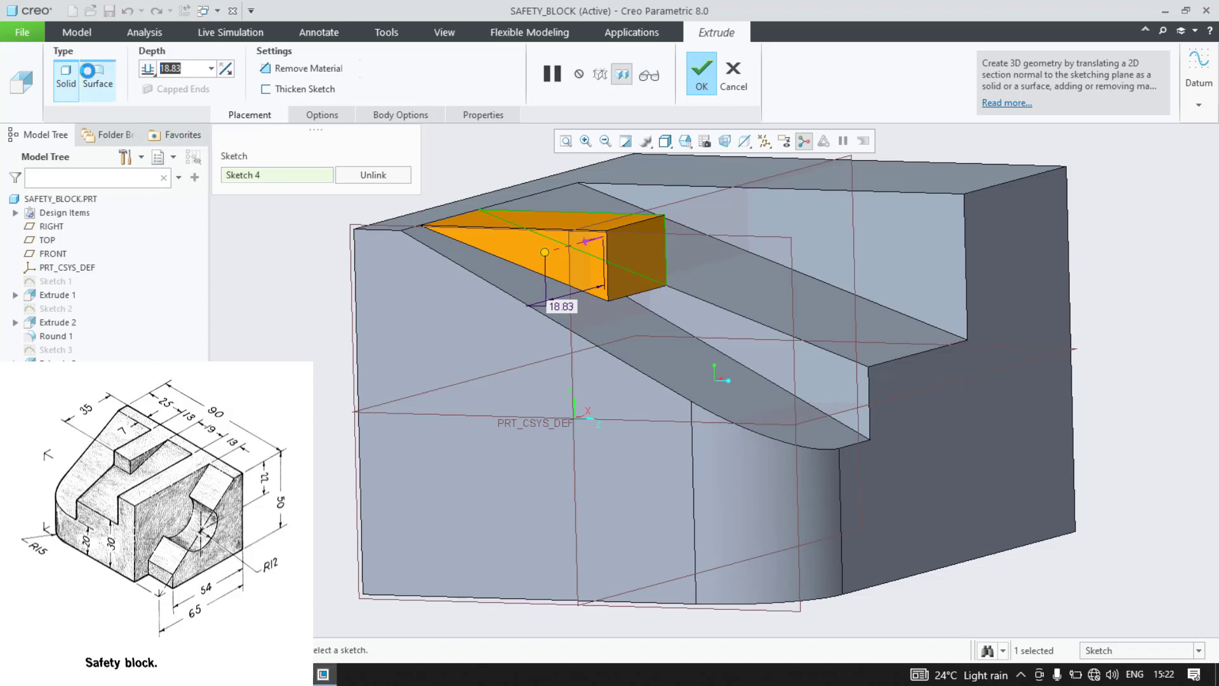
text(13)
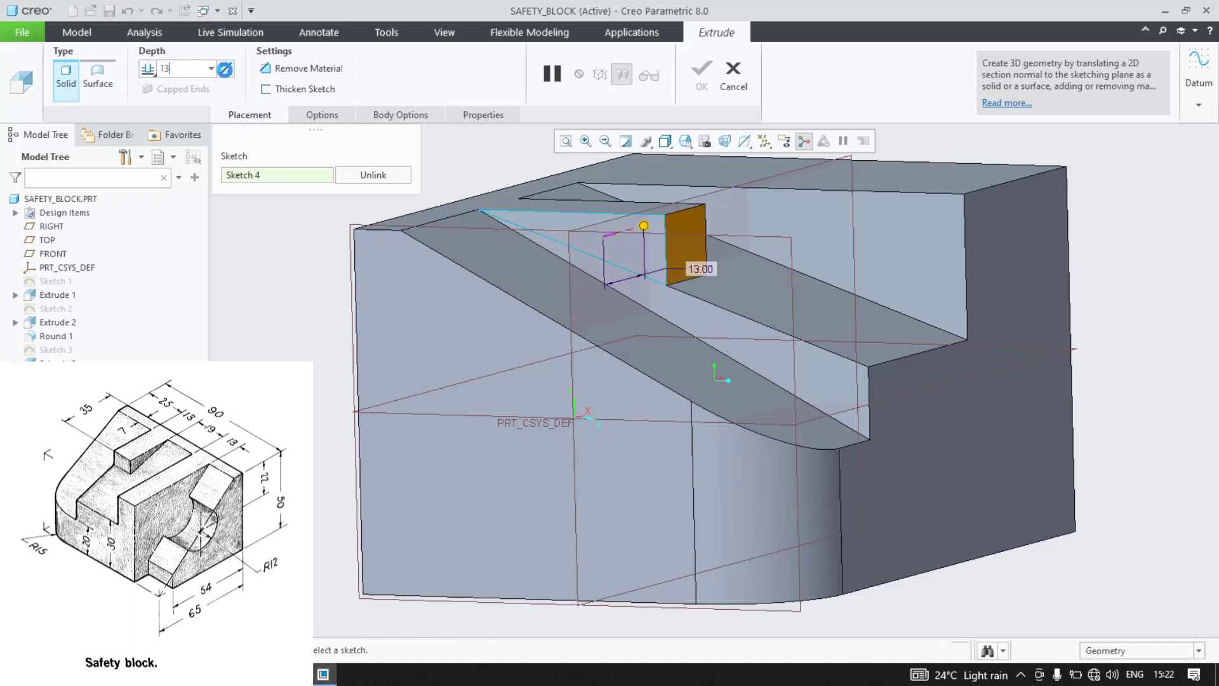
key(Return)
click(701, 73)
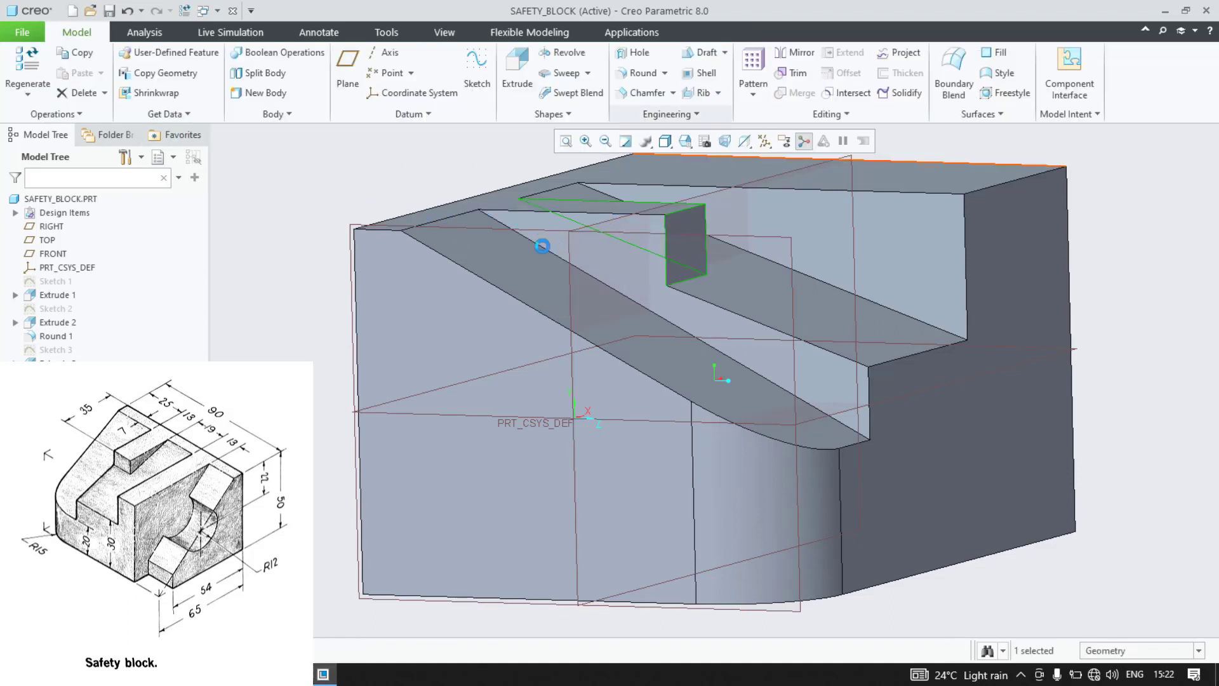
Step: Start a datum plane referenced to the triangular side wall of the second sloped cut, with an offset of 13
click(310, 254)
scroll(310, 254, up, 2)
middle_drag(310, 254, 284, 264)
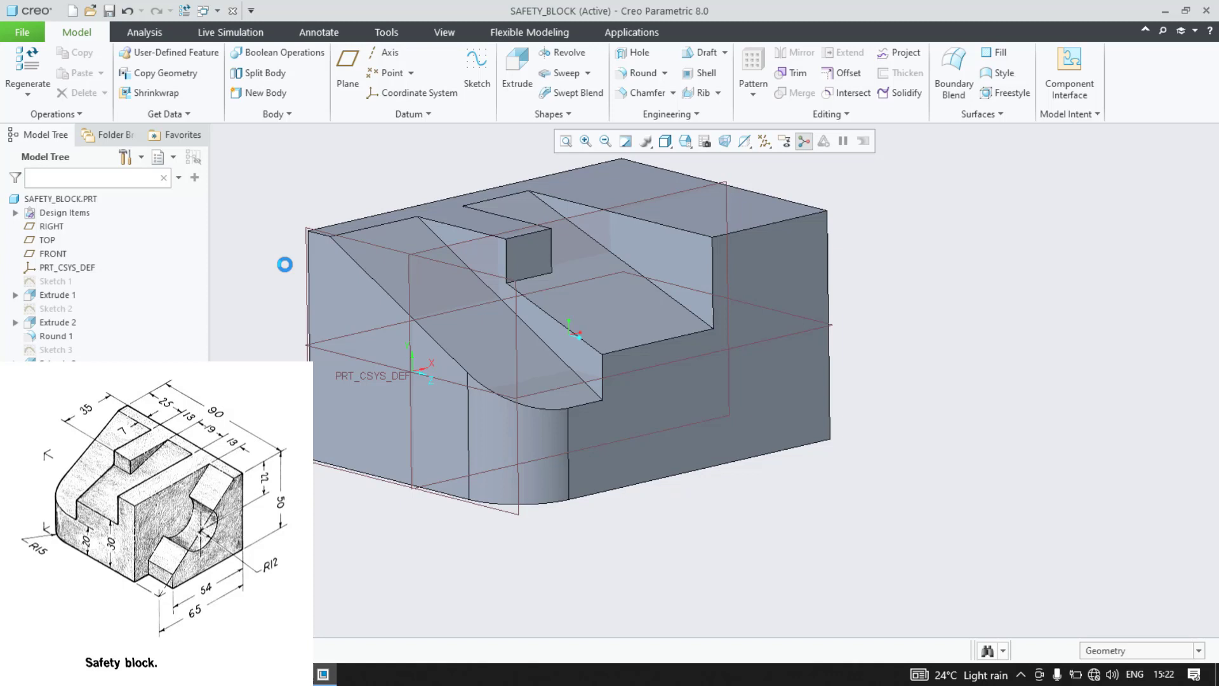
click(697, 261)
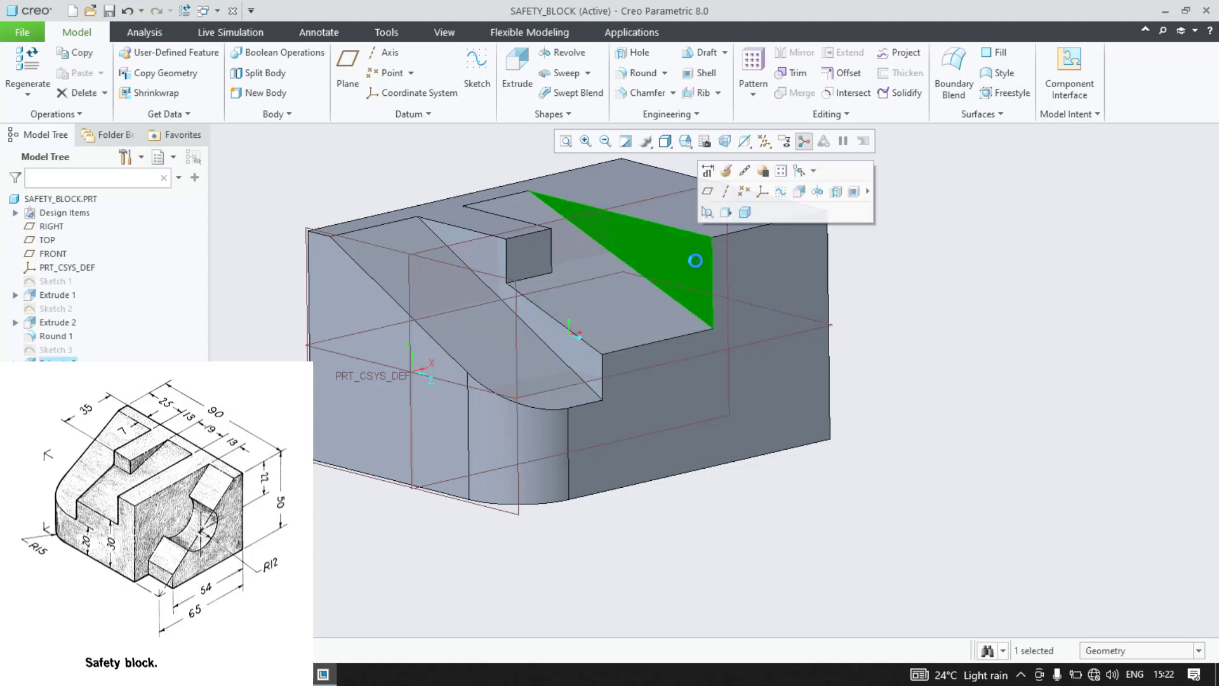
click(349, 85)
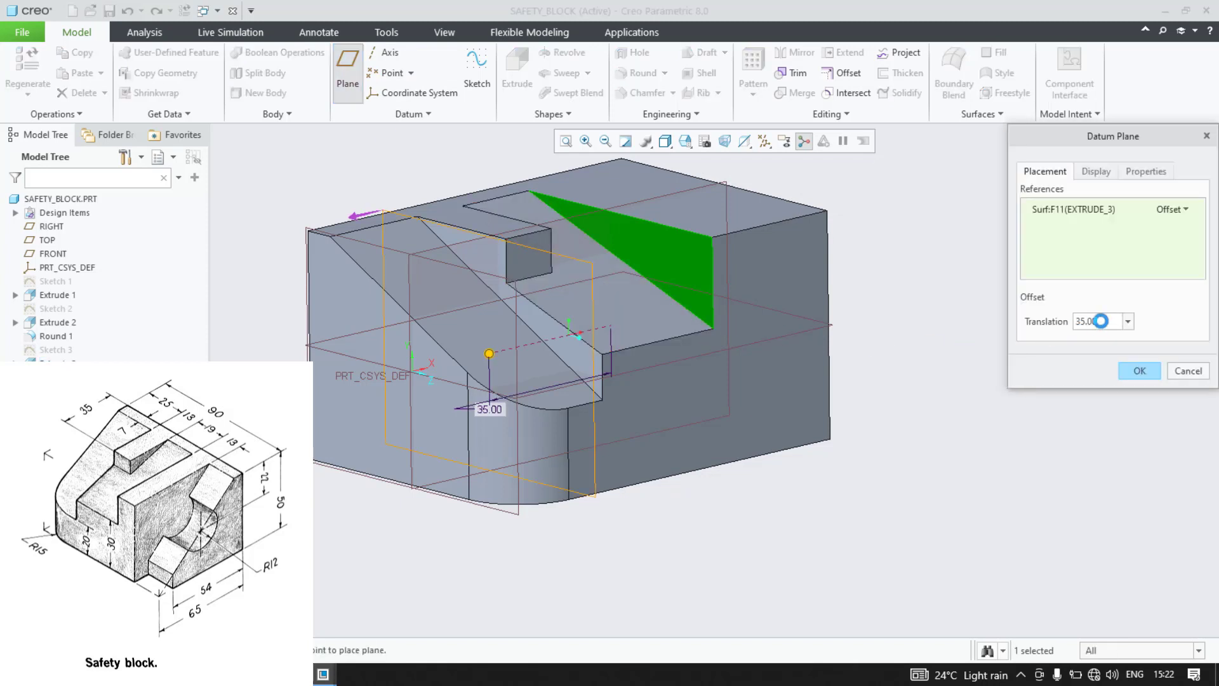
drag(1097, 321, 1028, 323)
text(13)
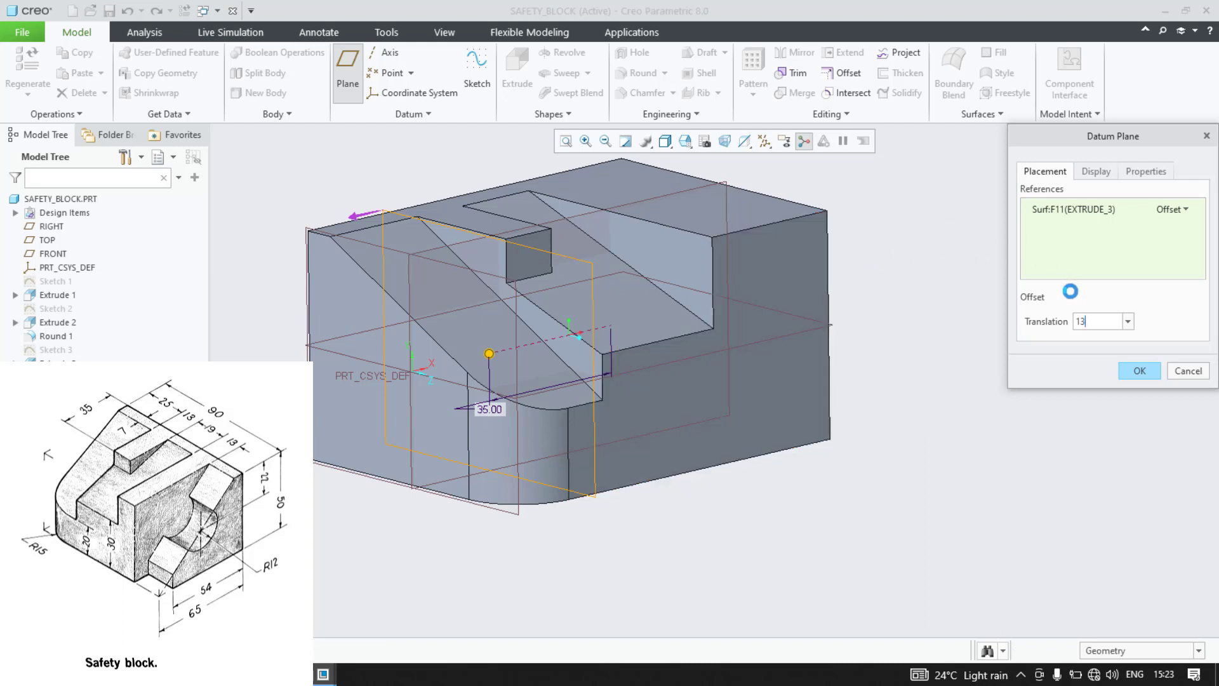
key(Return)
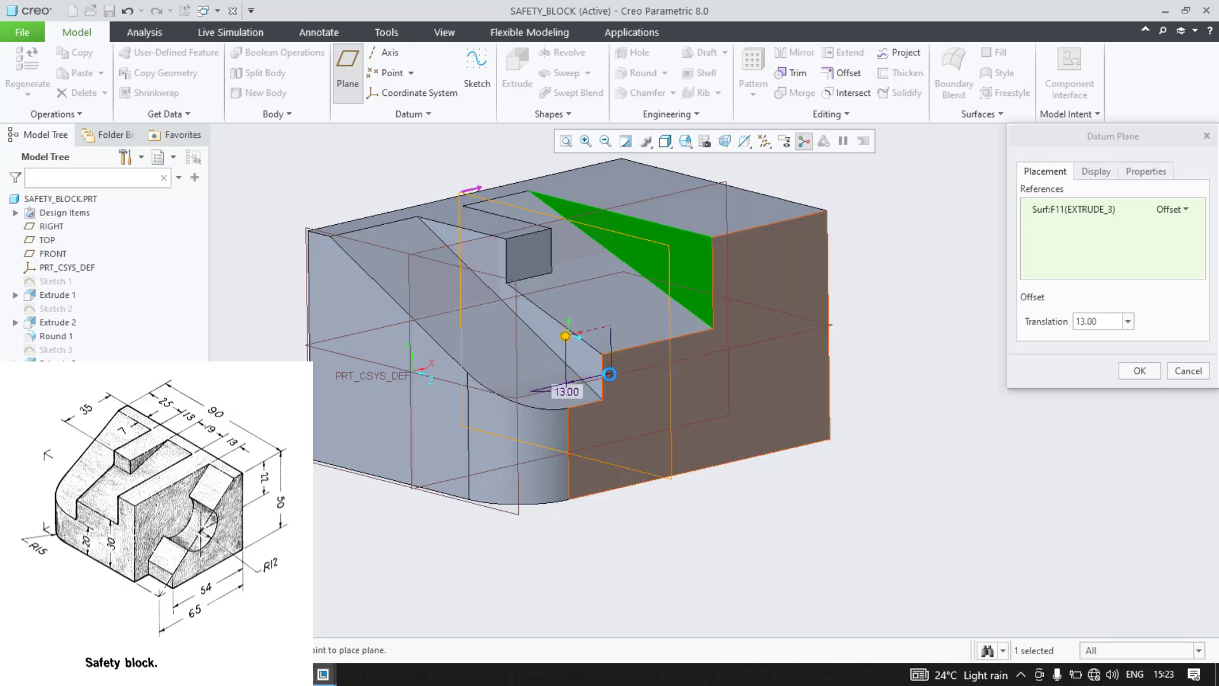
Step: Move the datum plane to the solid side of the reference wall at offset 13, accept it, and start a sketch on it
middle_drag(652, 361, 740, 283)
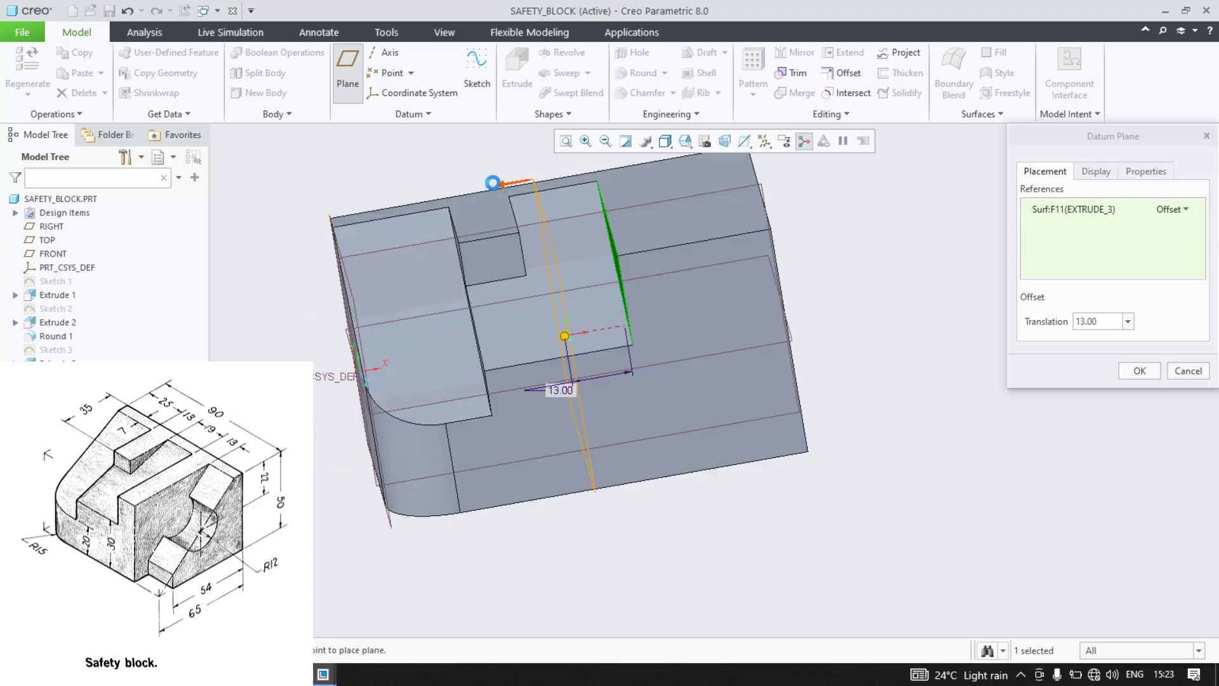
drag(564, 336, 688, 318)
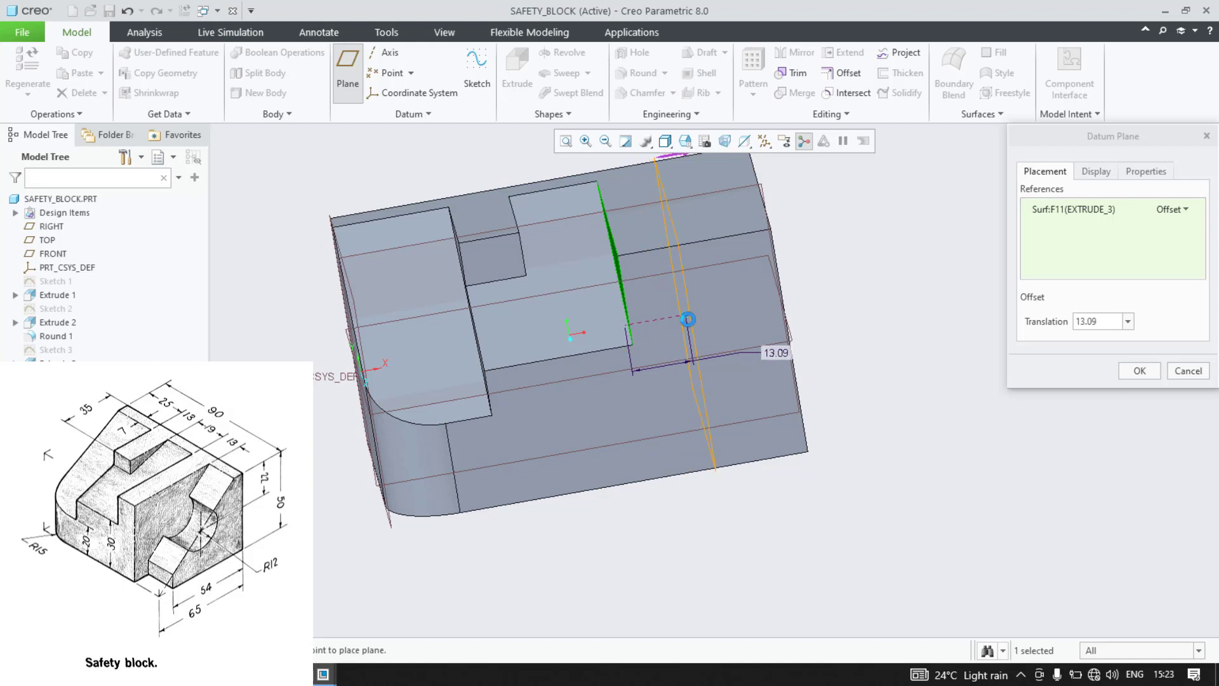
drag(1099, 321, 1063, 321)
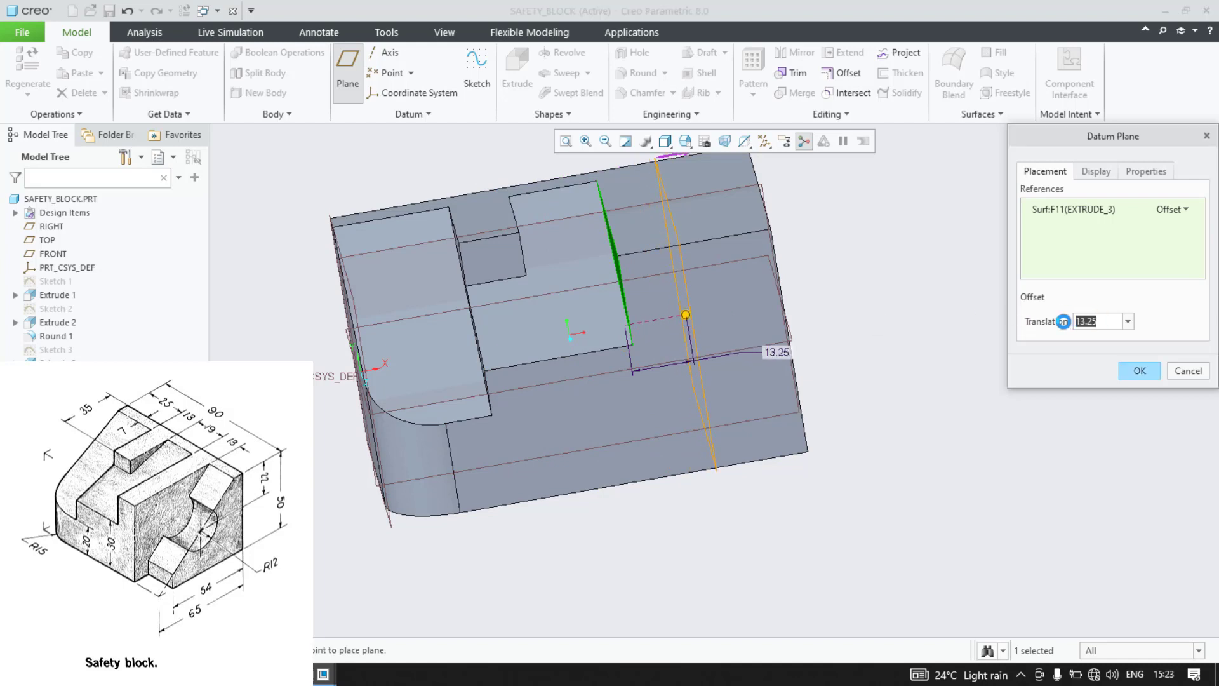
text(13)
key(Return)
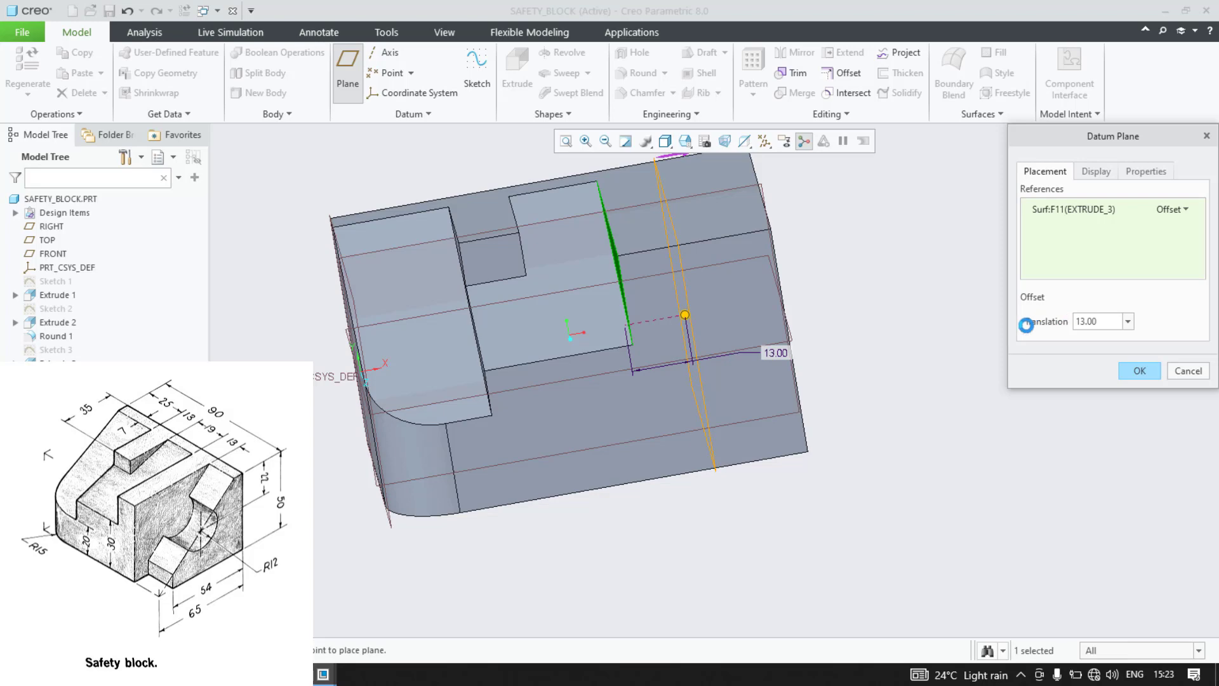
middle_drag(944, 445, 977, 441)
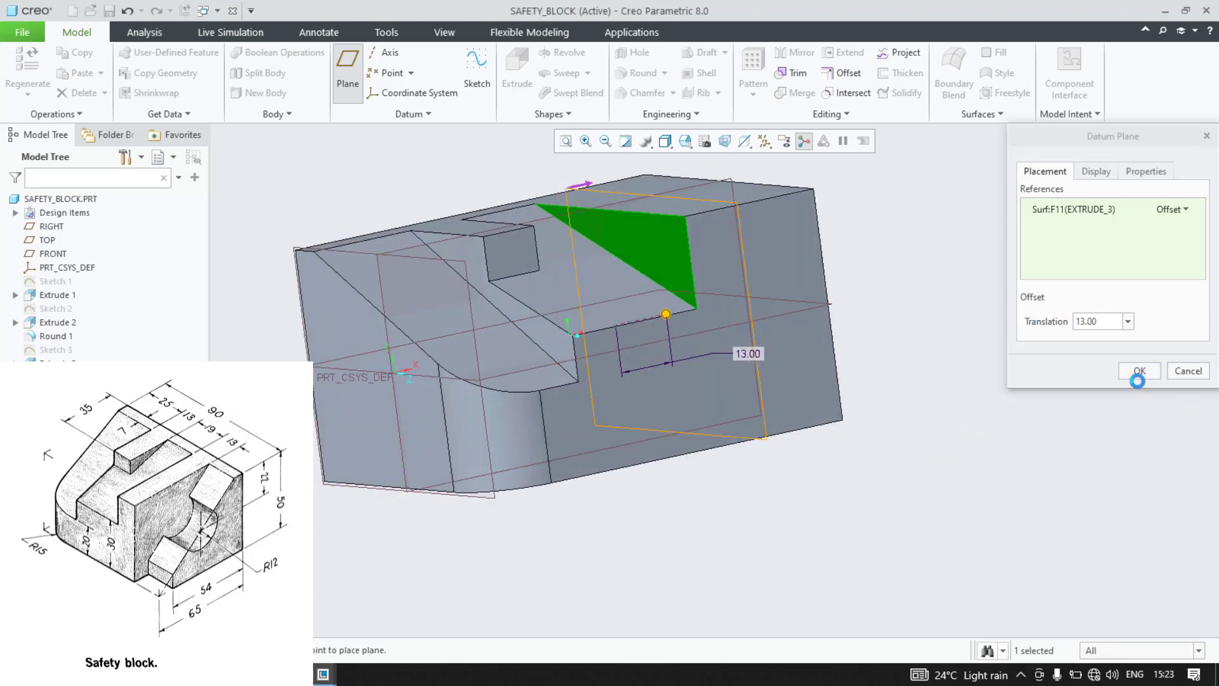
click(1138, 375)
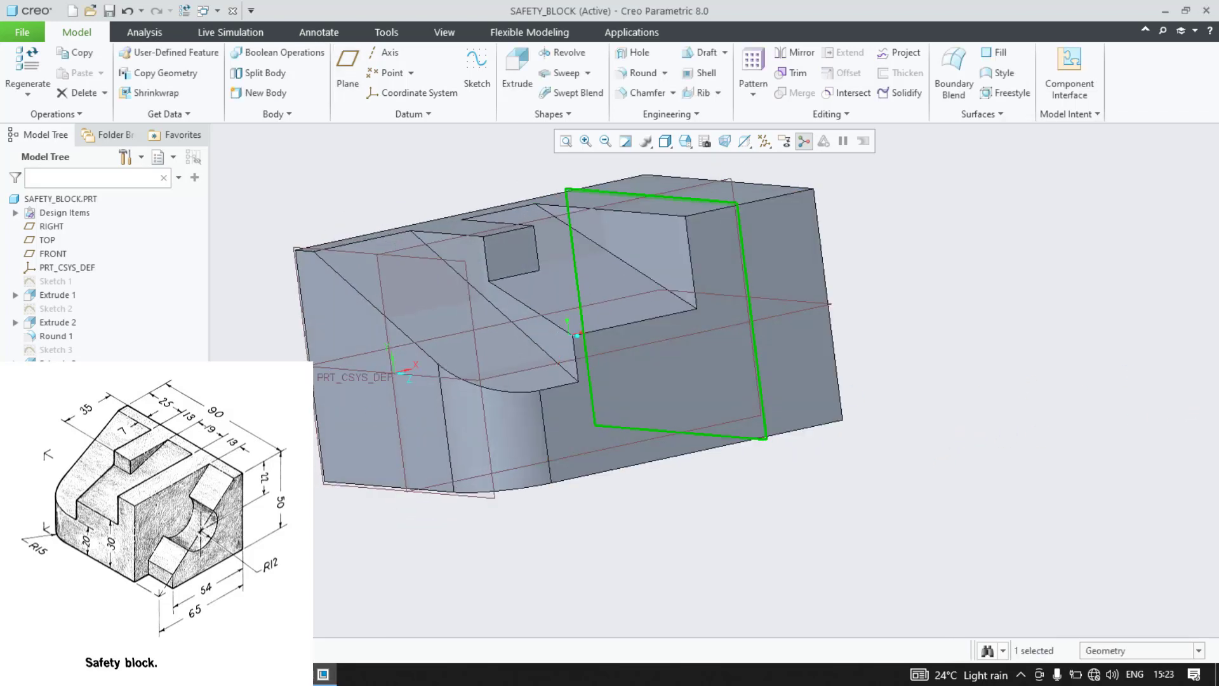
click(48, 389)
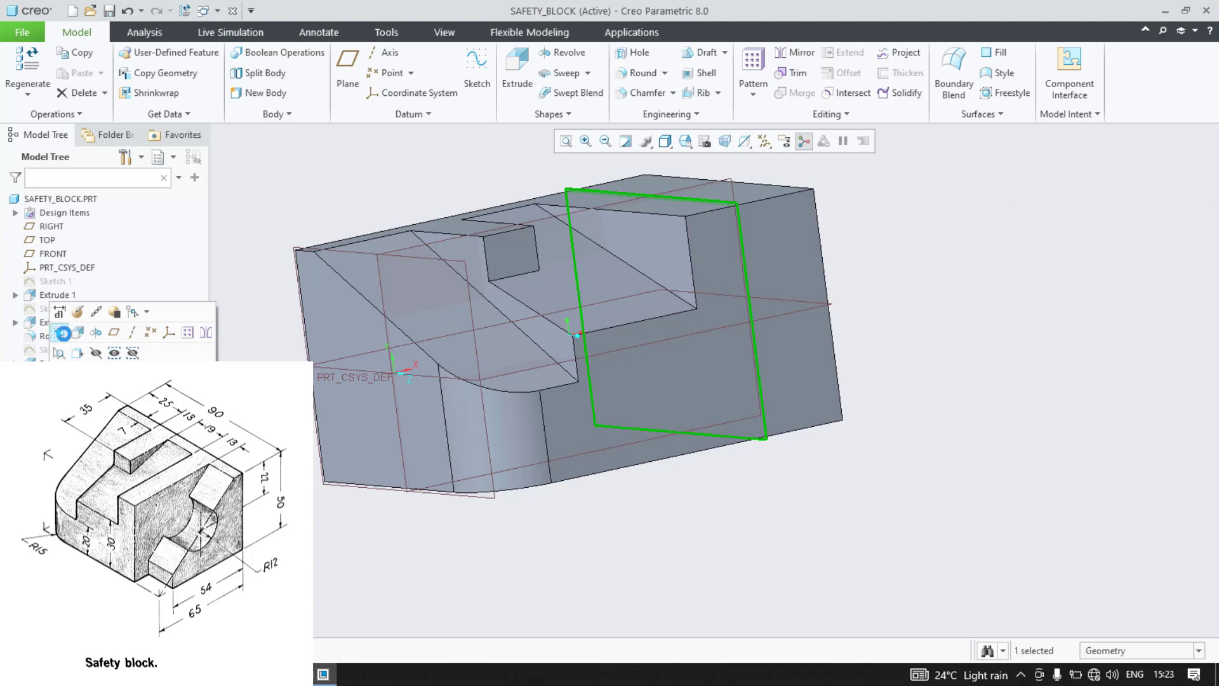
click(62, 332)
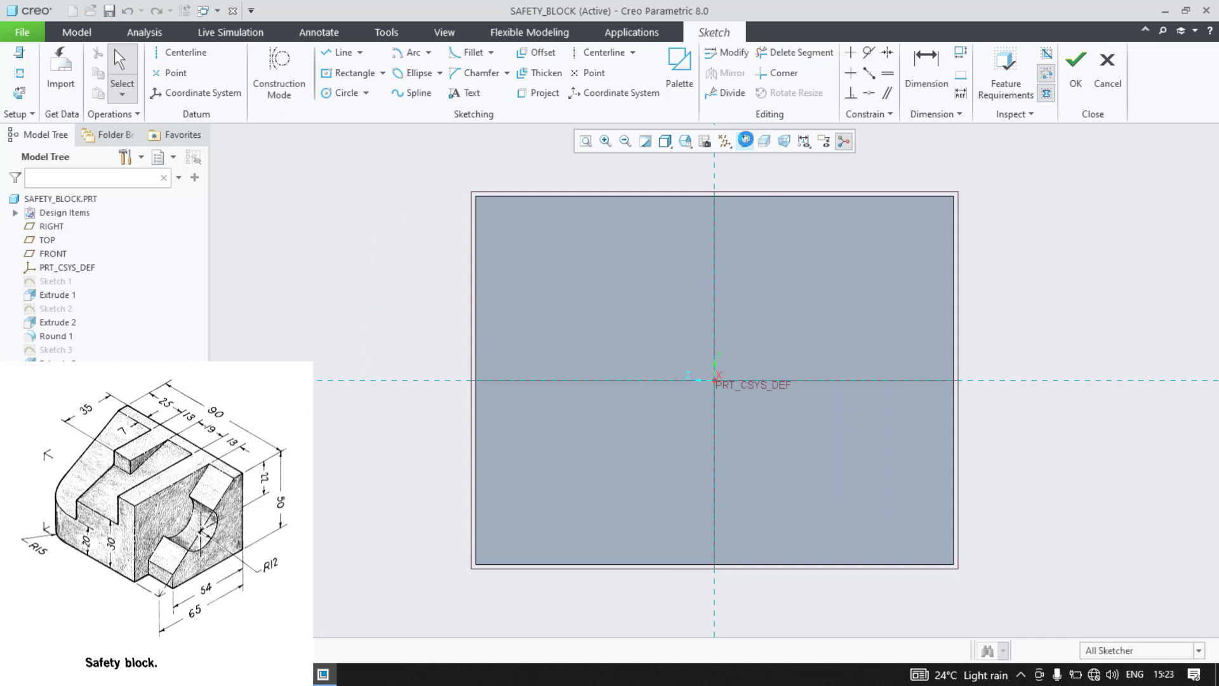
Step: Check the block in the back and bottom orientations and return to the sketch view
click(746, 139)
click(746, 139)
click(666, 141)
click(685, 141)
click(685, 141)
click(702, 184)
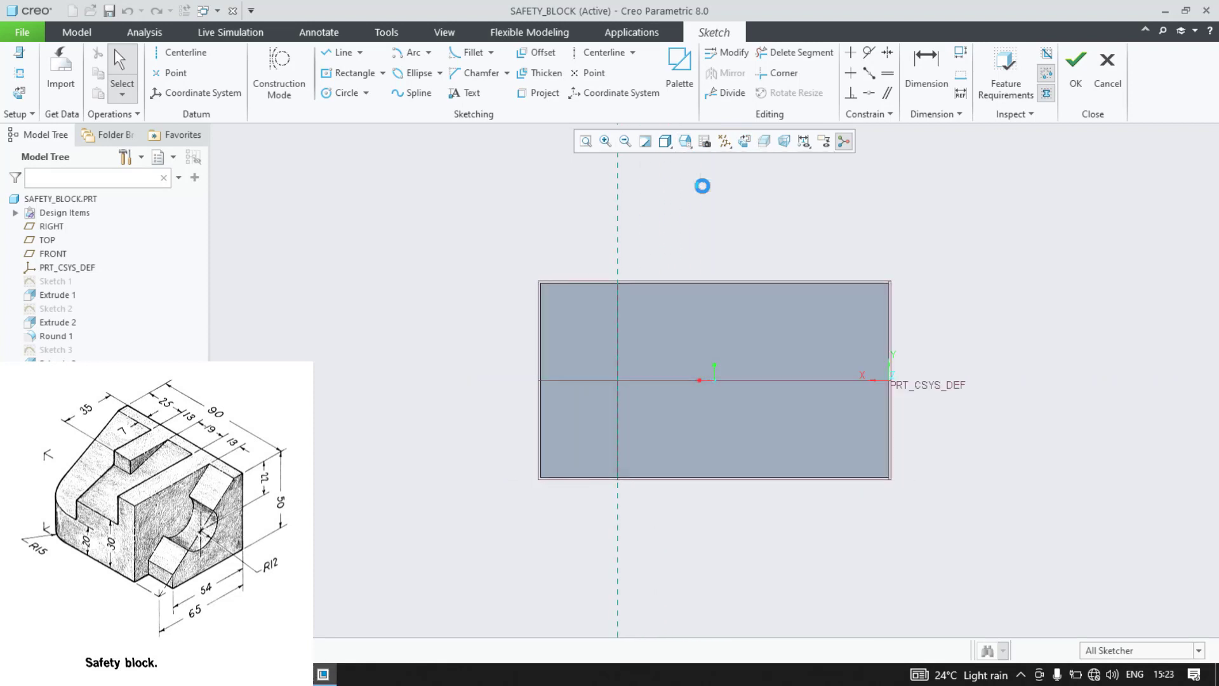
click(666, 142)
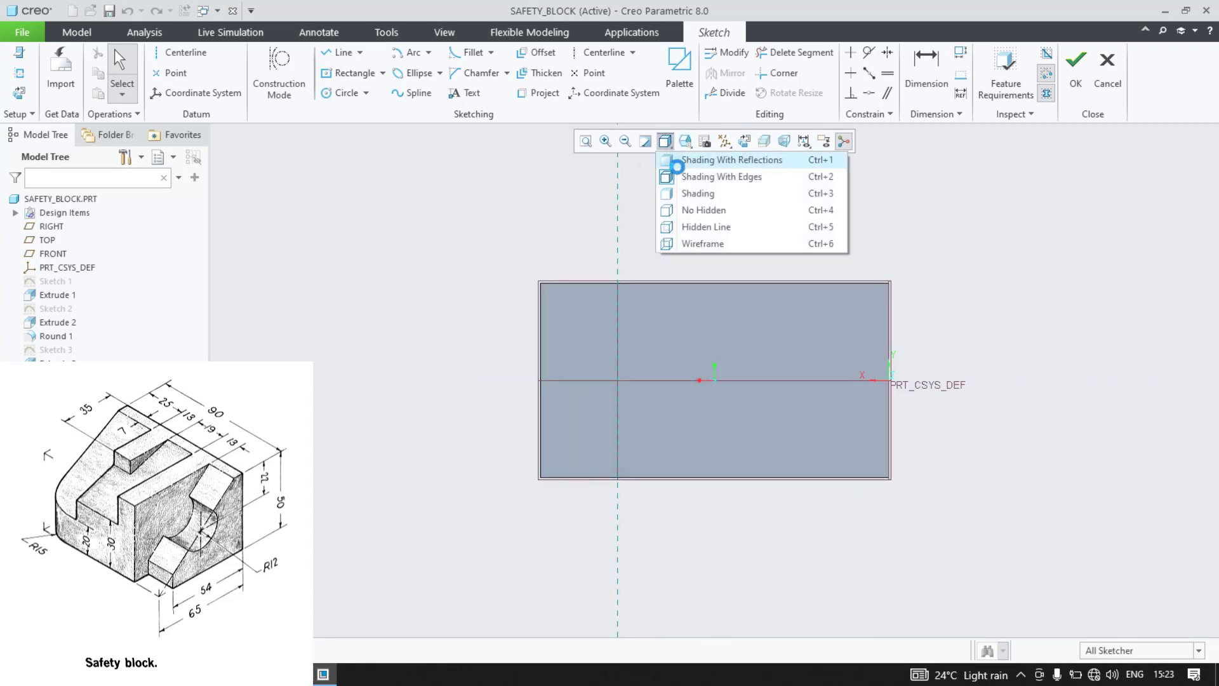
click(689, 142)
click(691, 143)
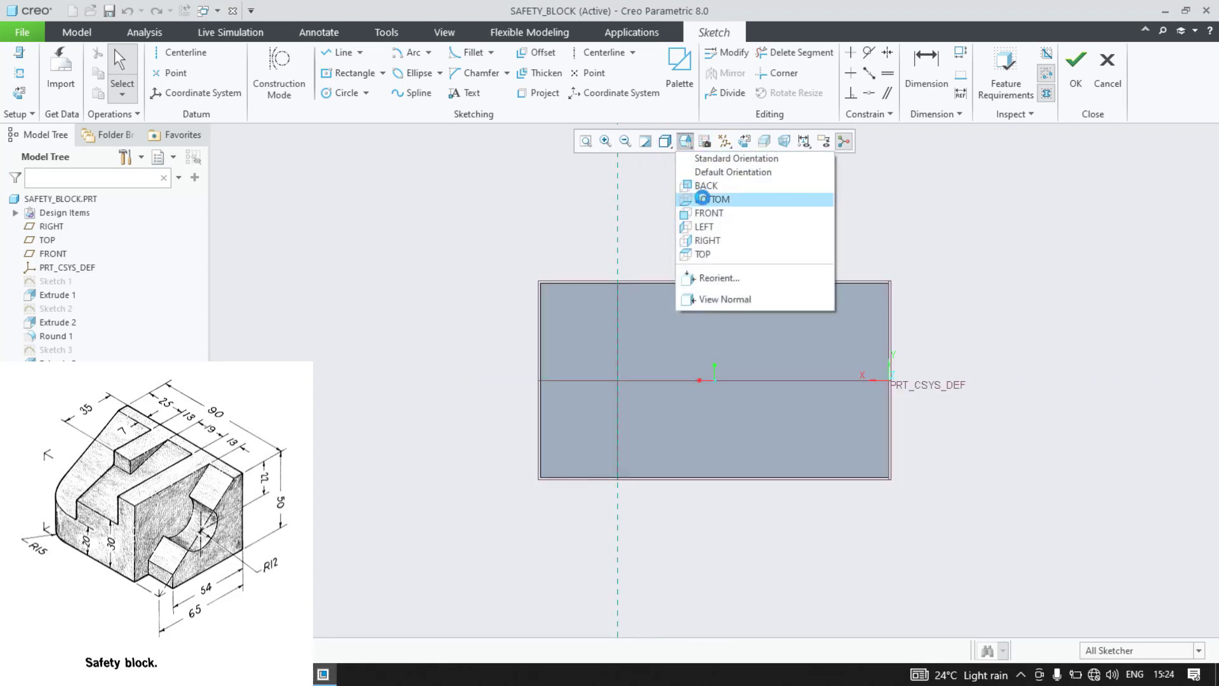
click(703, 199)
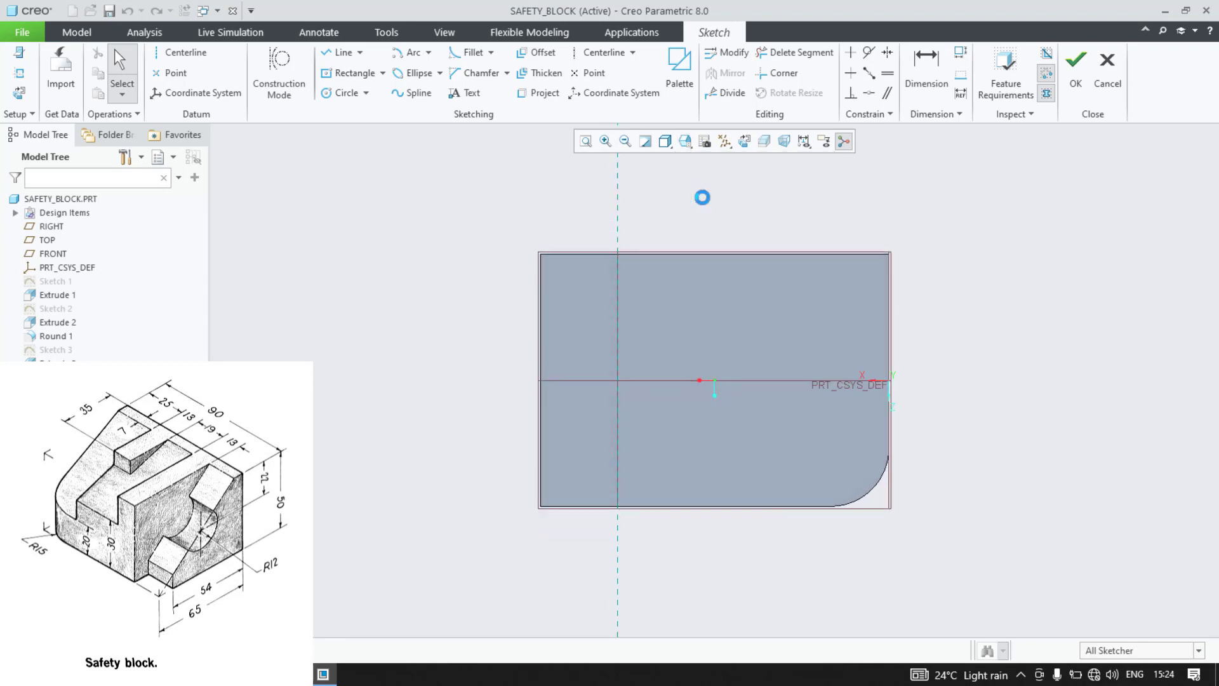
click(744, 141)
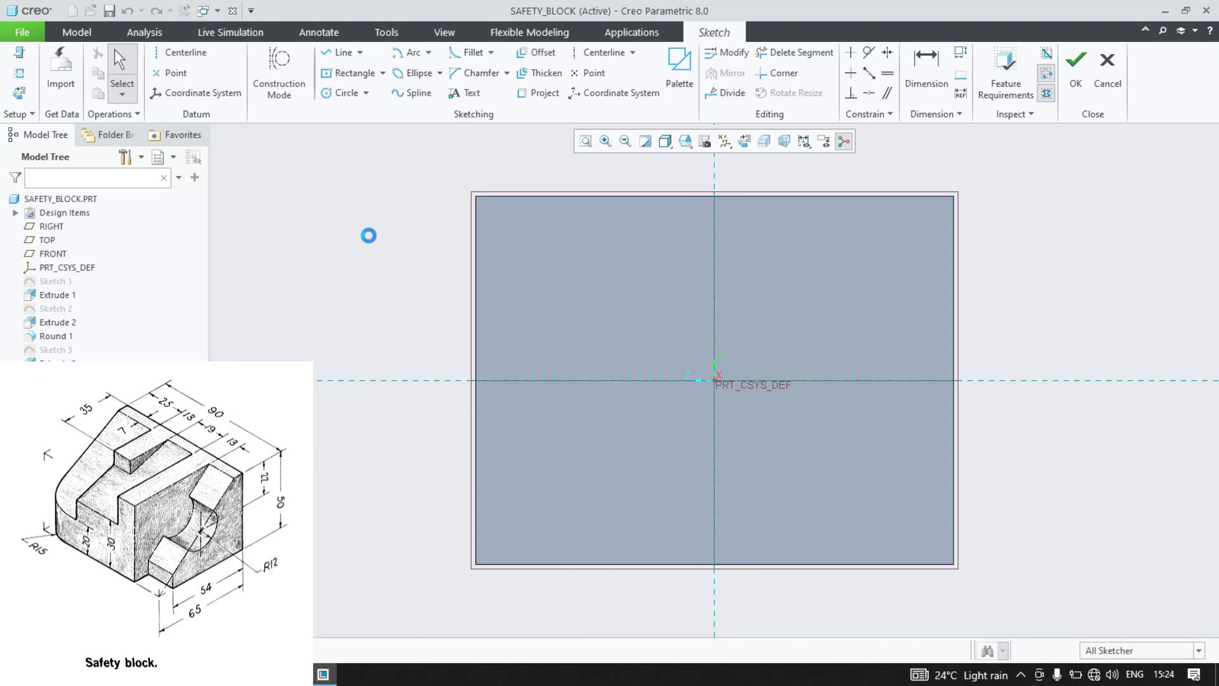
Step: Sketch a closed profile: a diagonal from the block's top edge, a vertical about 7.3 high and a bottom segment about 7.5 long, closed along the block edges
click(337, 52)
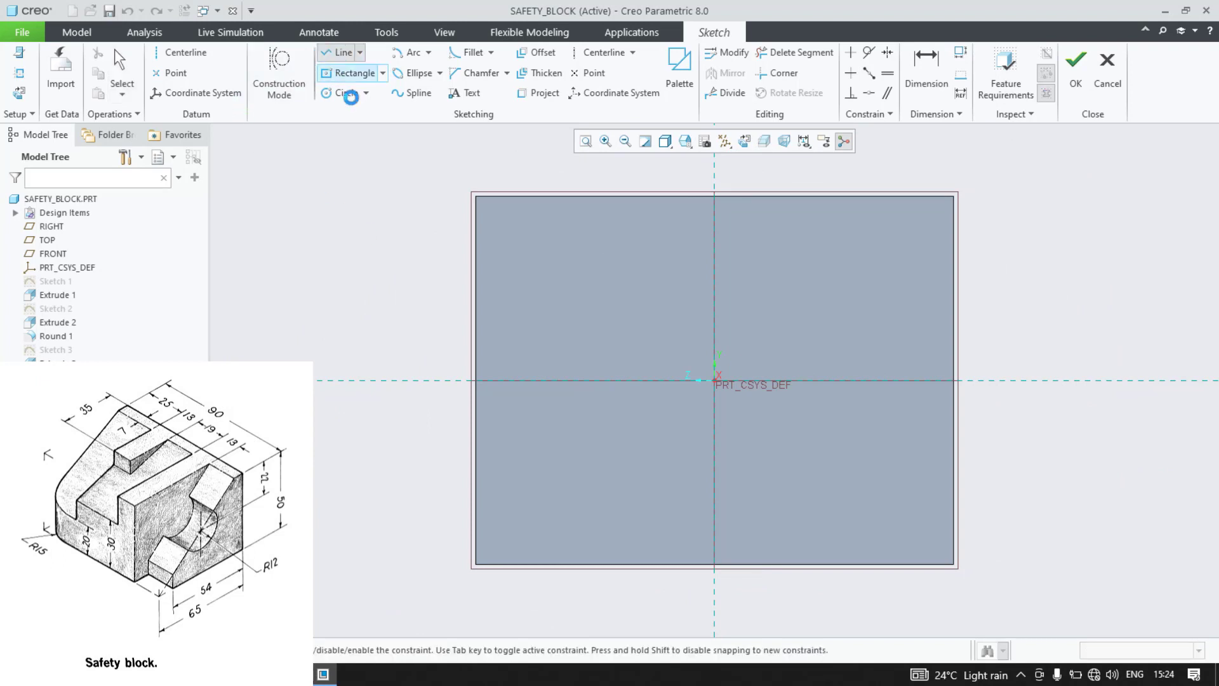
click(895, 196)
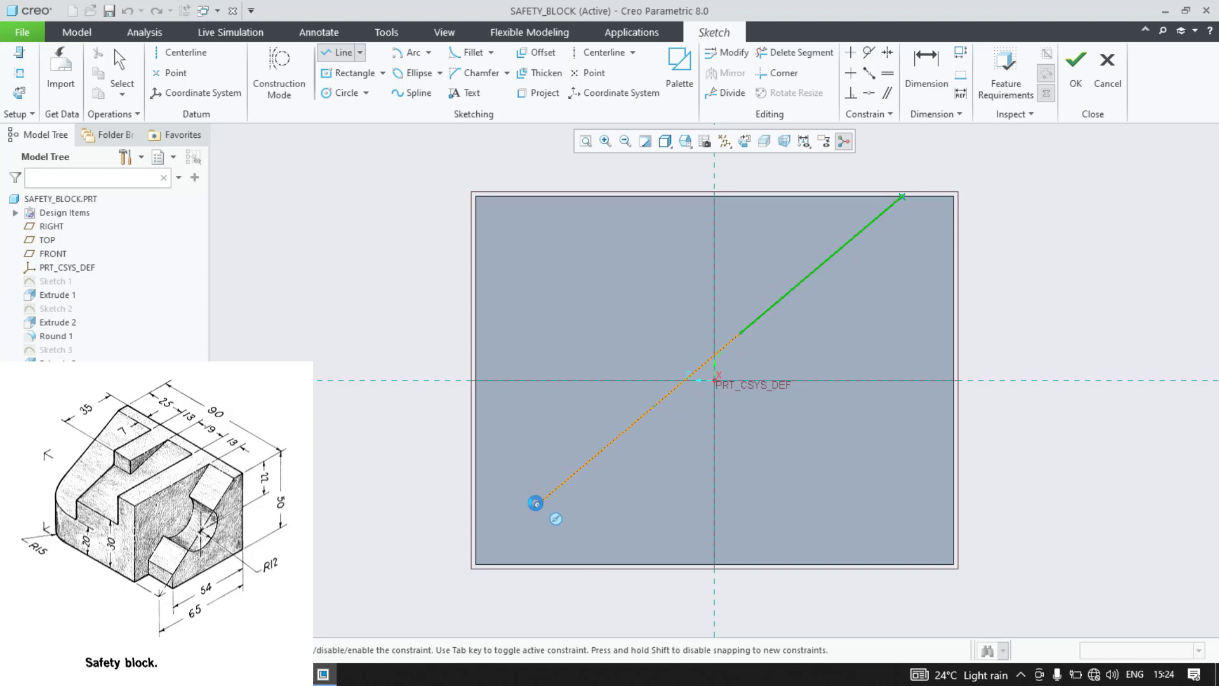
click(530, 508)
click(529, 563)
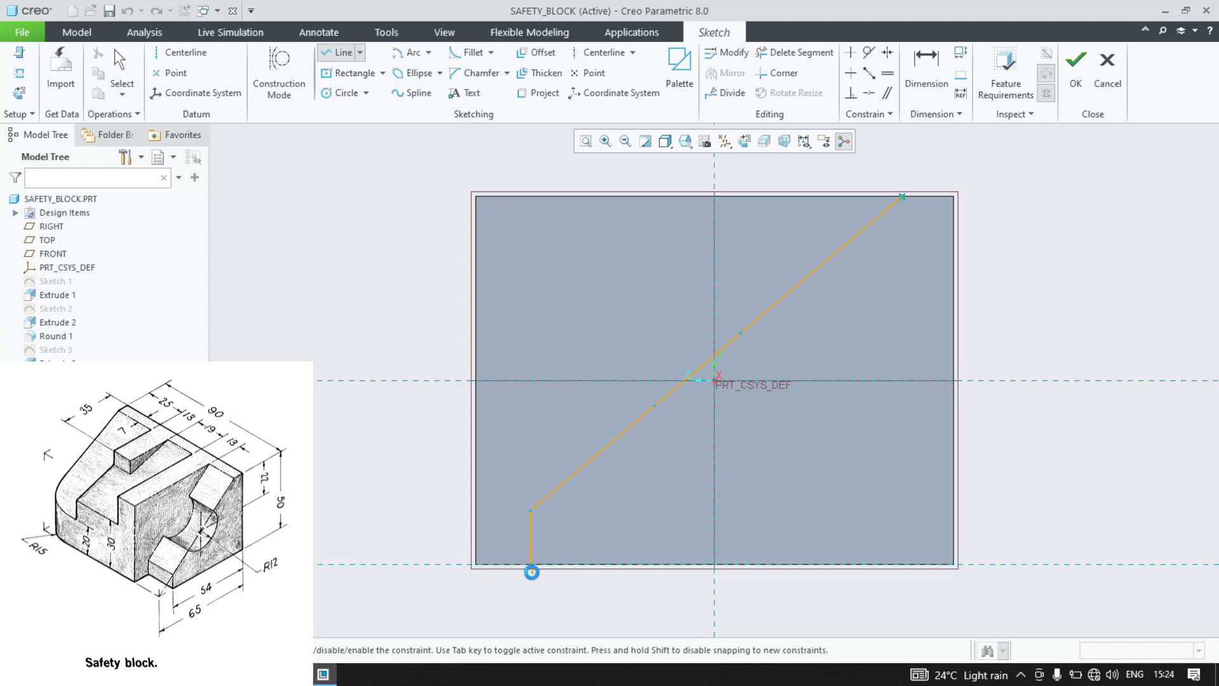
click(476, 562)
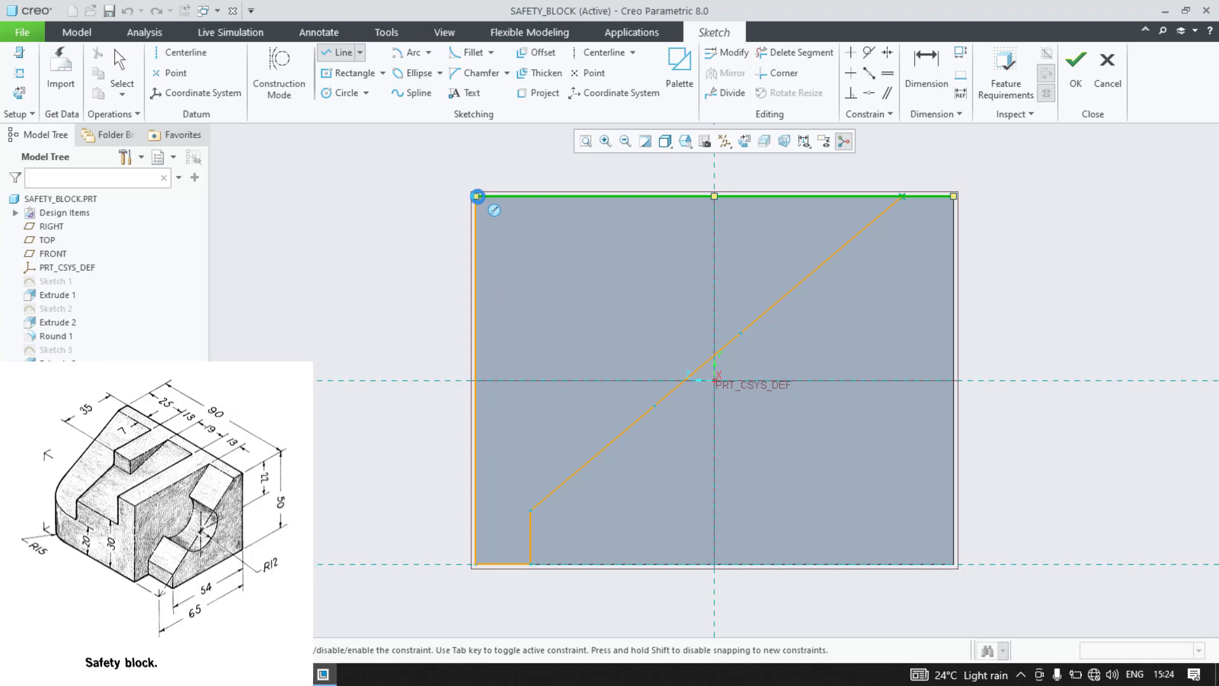
click(476, 196)
click(902, 197)
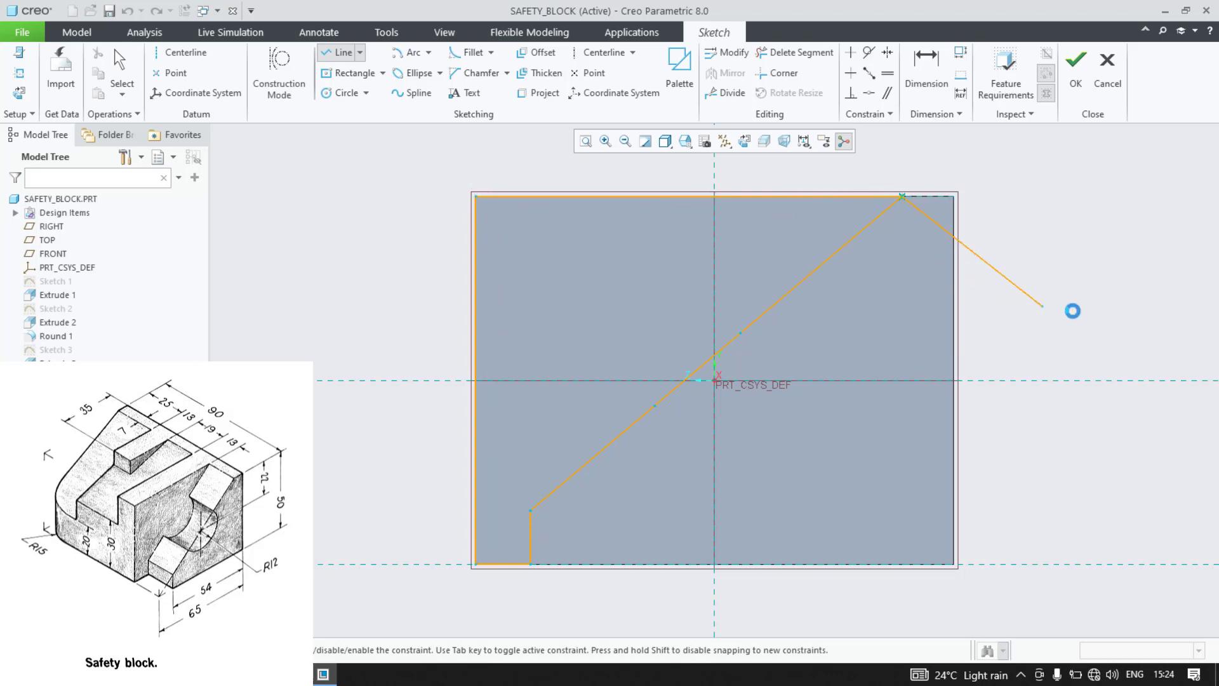
middle_click(1072, 310)
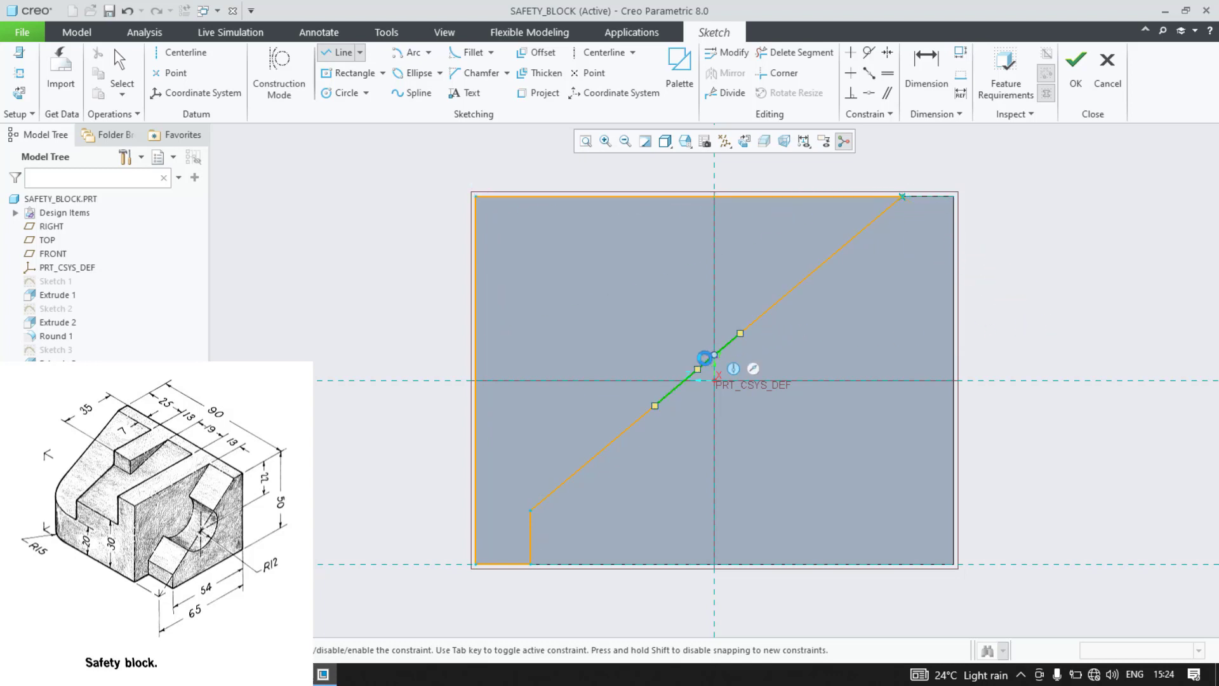
Step: Draw a circle of about R7.7 centred on the midpoint of the diagonal line
click(343, 93)
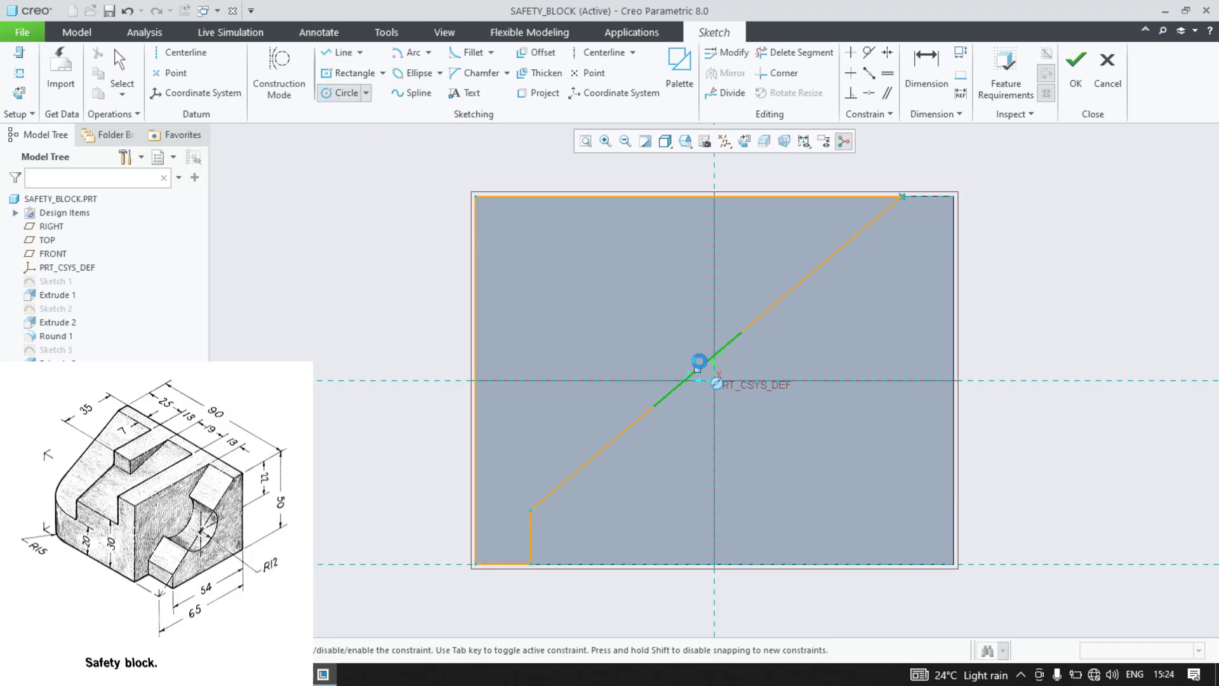
click(698, 369)
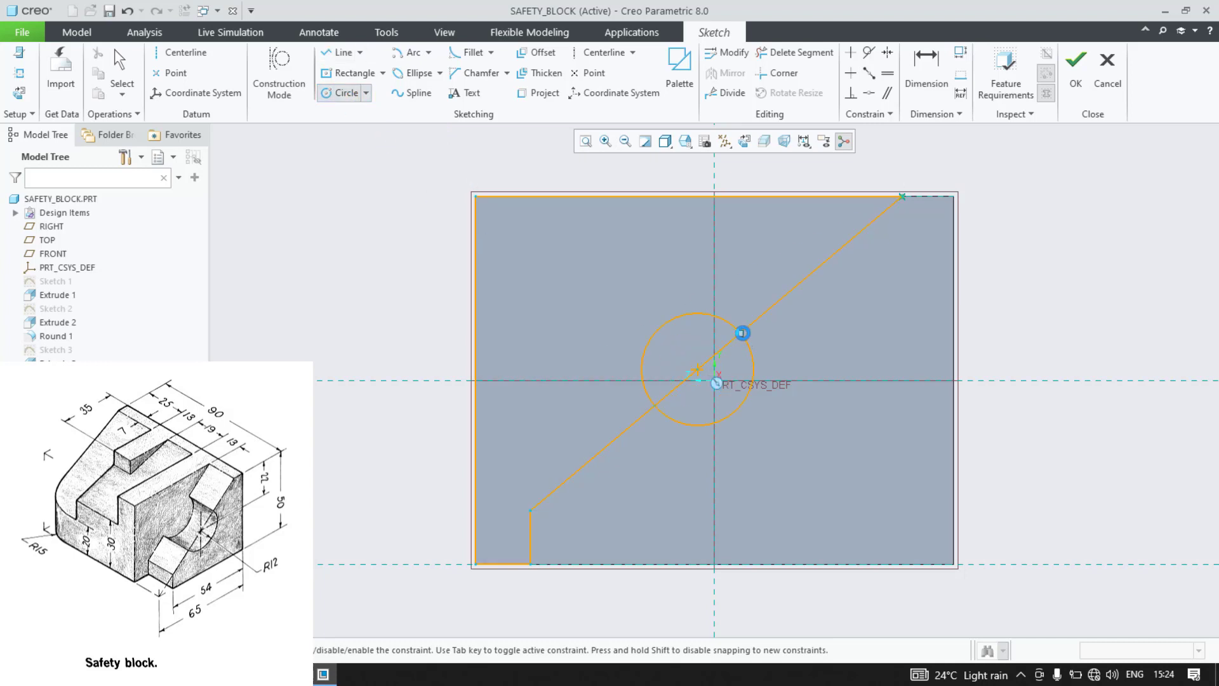
click(740, 333)
middle_click(1093, 320)
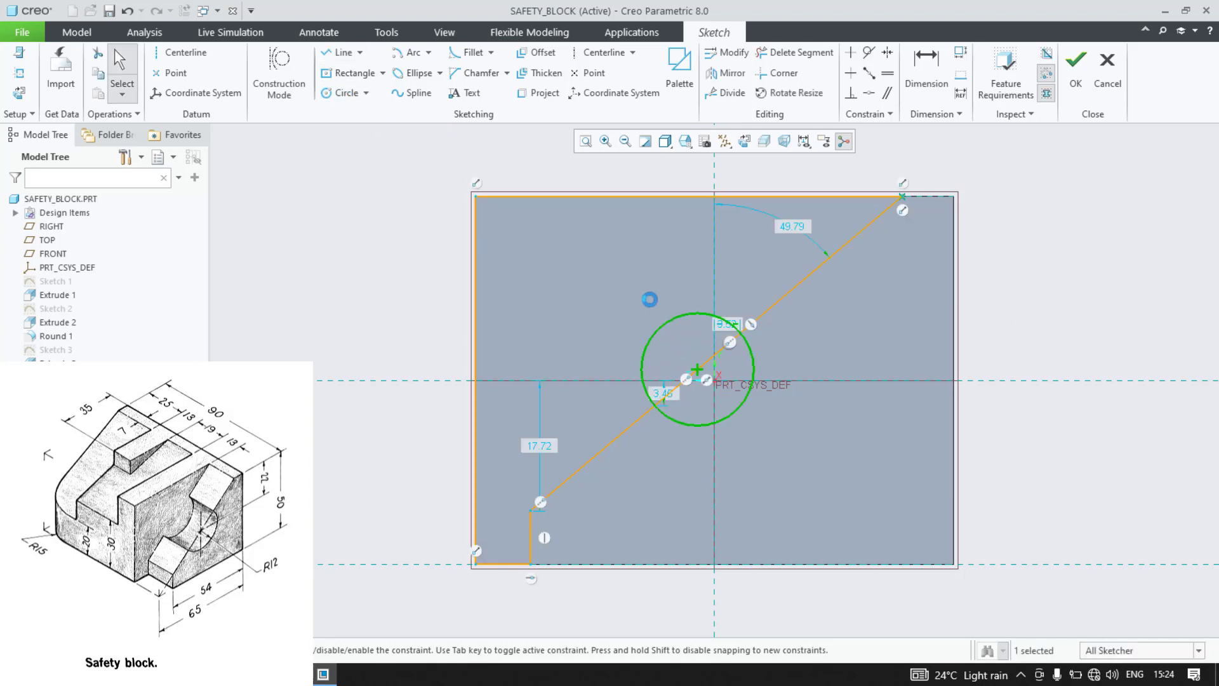
Step: Trim away the circle's upper half and the diagonal inside it, leaving an arc that bulges out of the profile
click(802, 52)
drag(656, 312, 711, 355)
scroll(711, 355, up, 4)
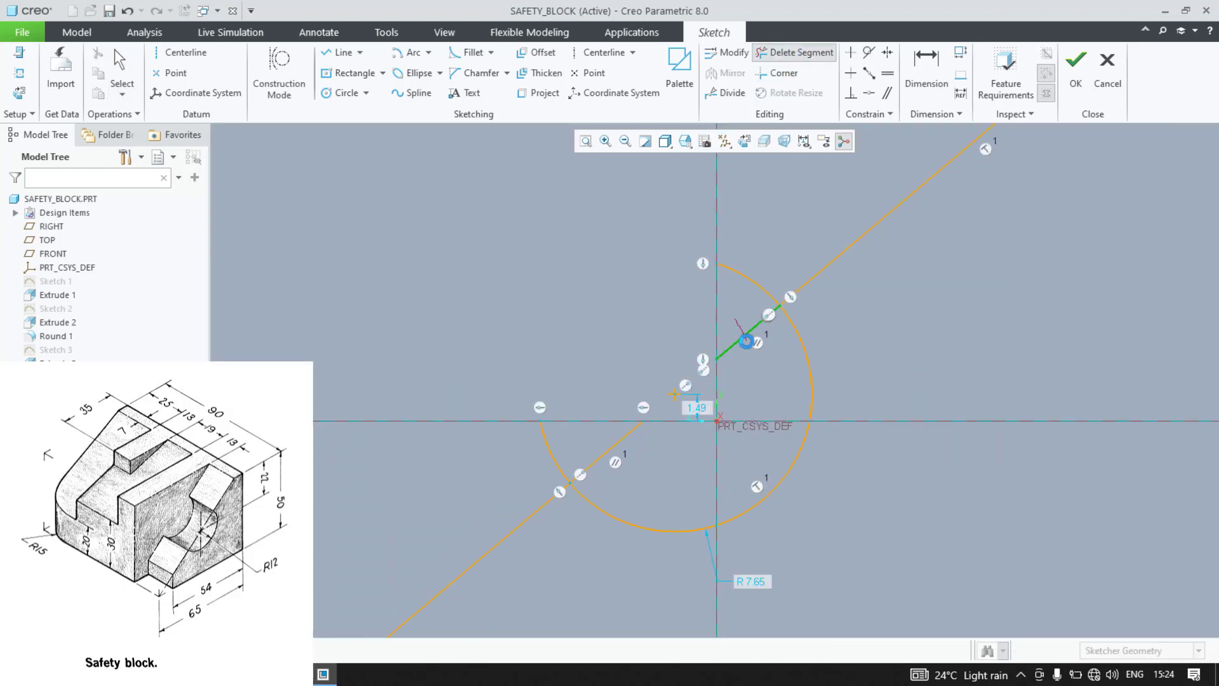
drag(752, 291, 763, 275)
drag(530, 440, 628, 439)
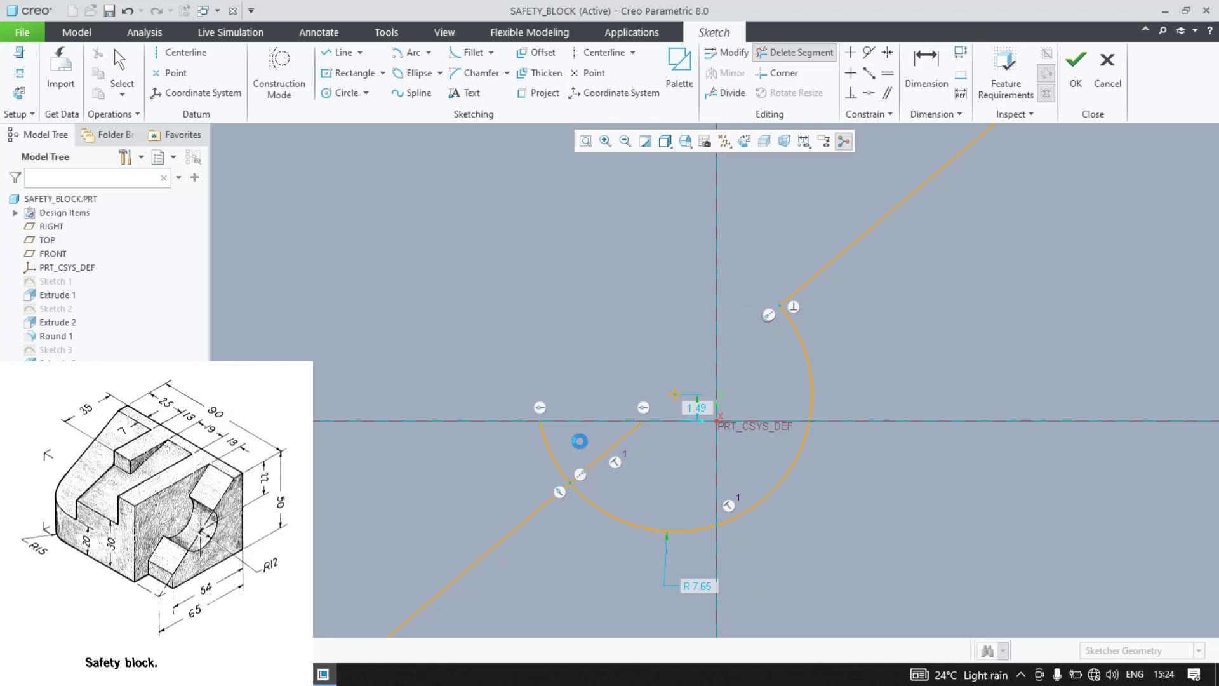
scroll(500, 458, down, 3)
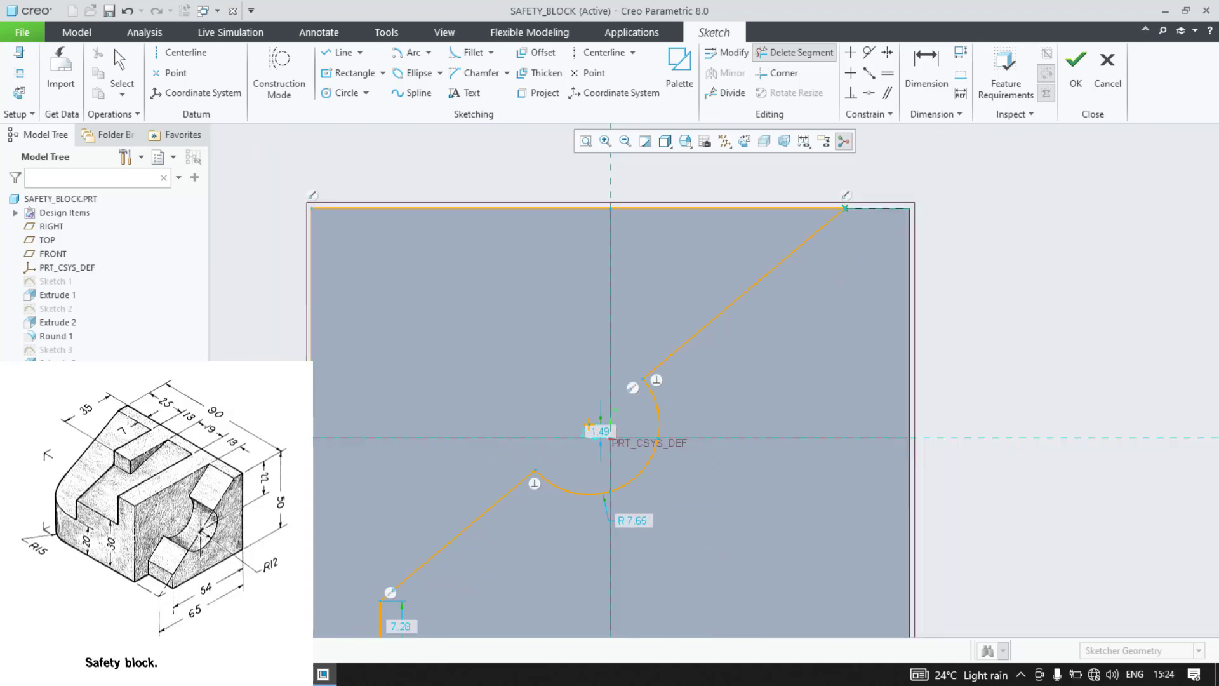
scroll(289, 419, down, 2)
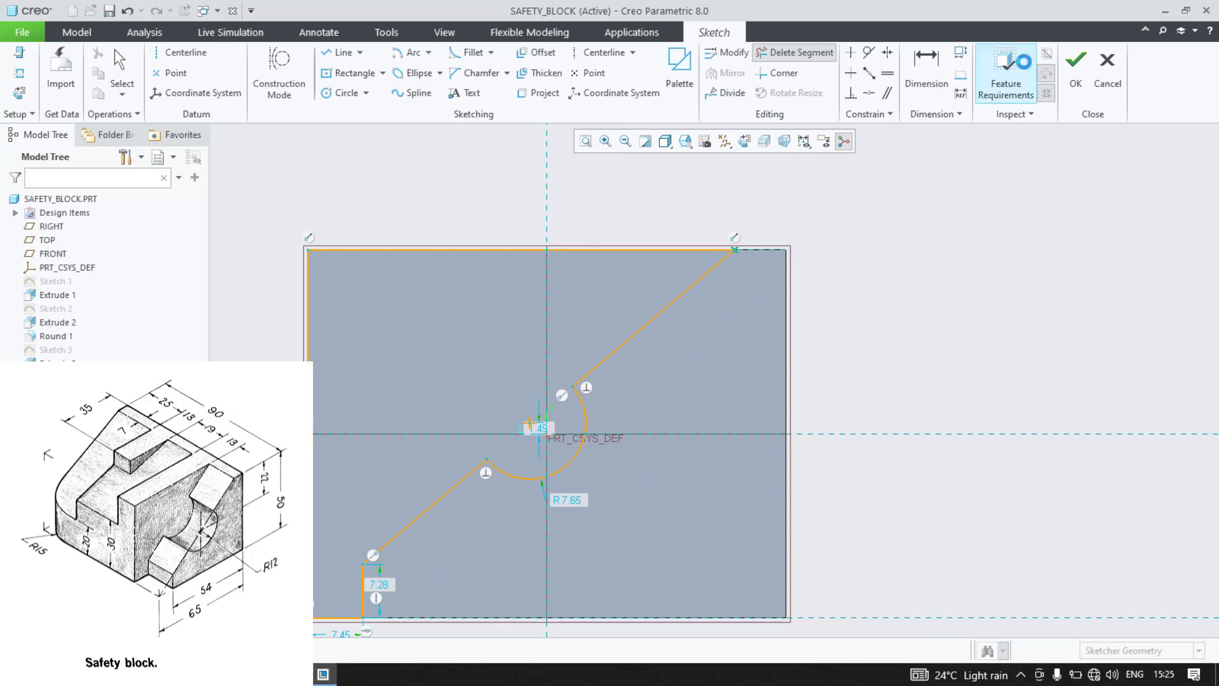
Step: Dimension the profile's short vertical line at 54 from the block's opposite vertical edge
click(927, 69)
click(362, 605)
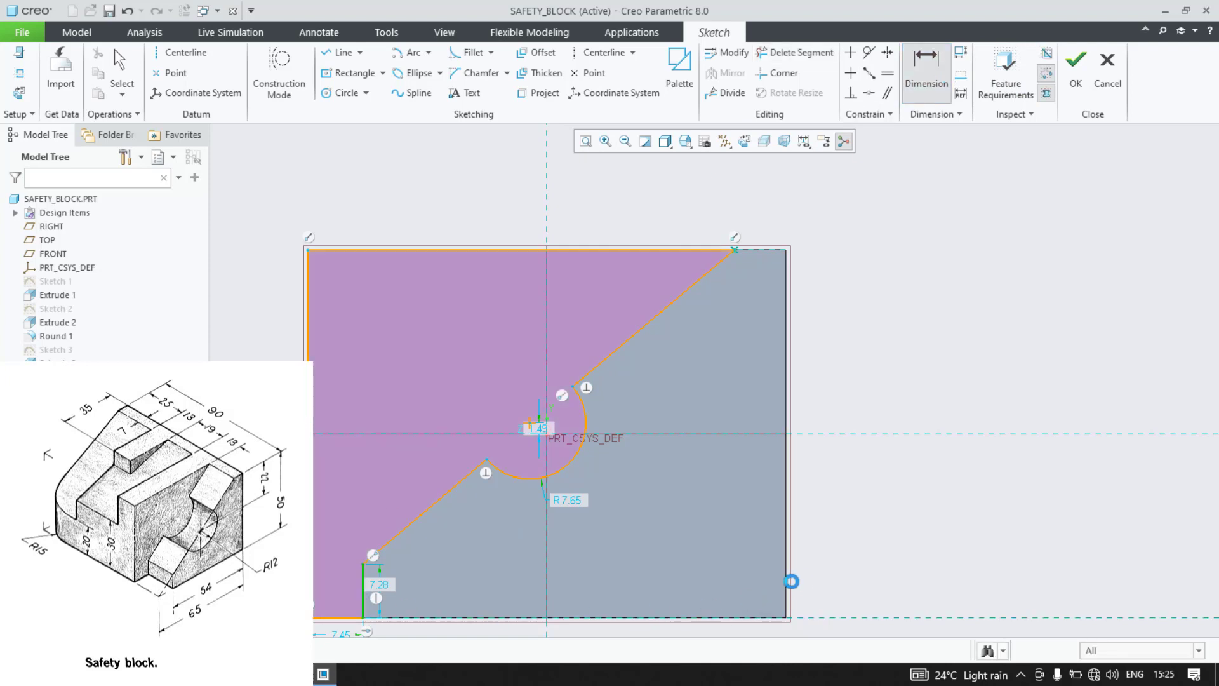
click(786, 582)
middle_click(699, 634)
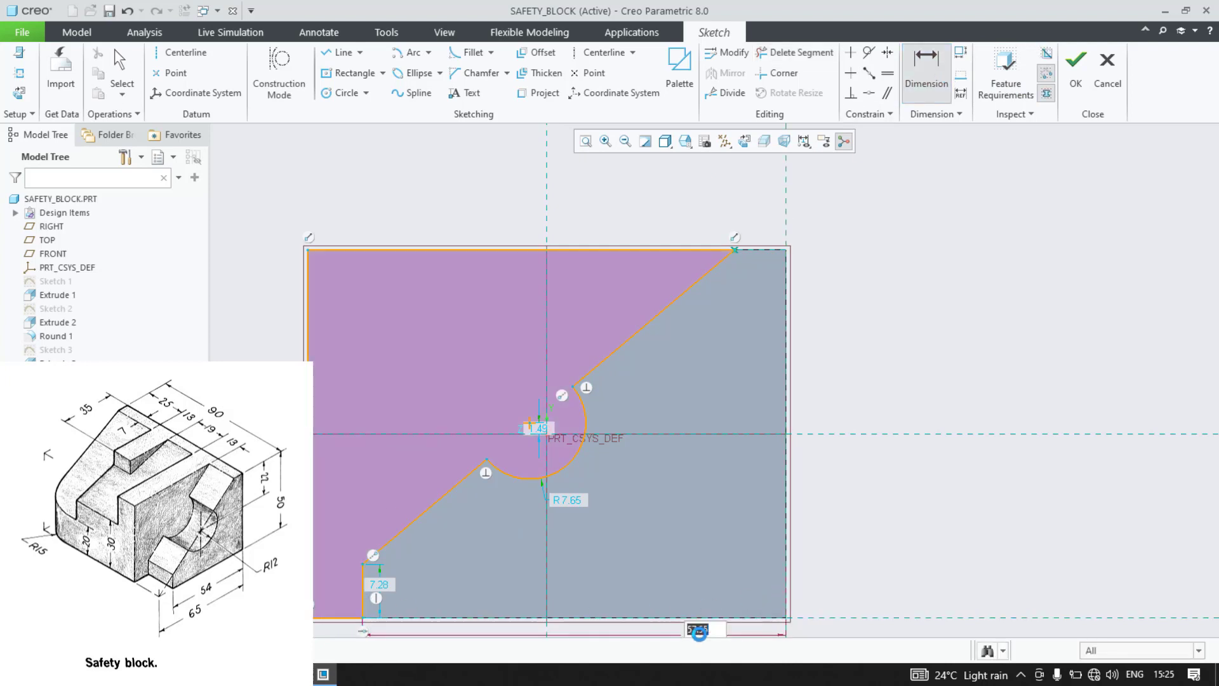
text(54)
key(Return)
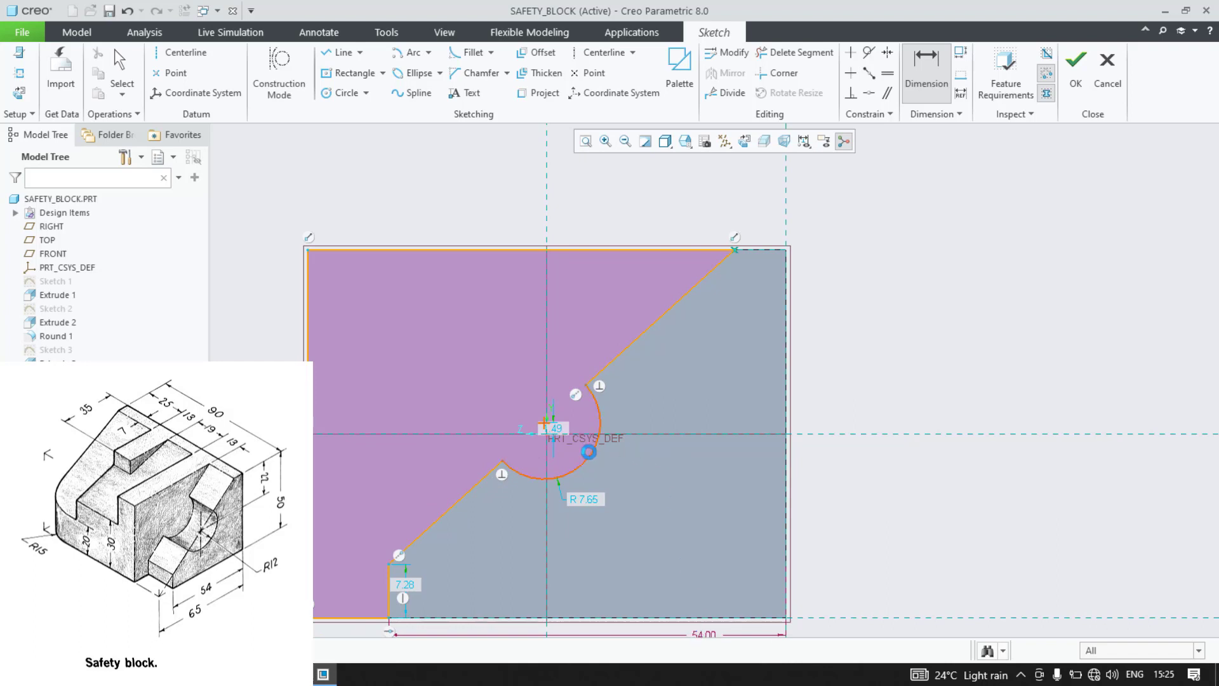
Step: Set the radius of the sketched arc to 12
double_click(582, 500)
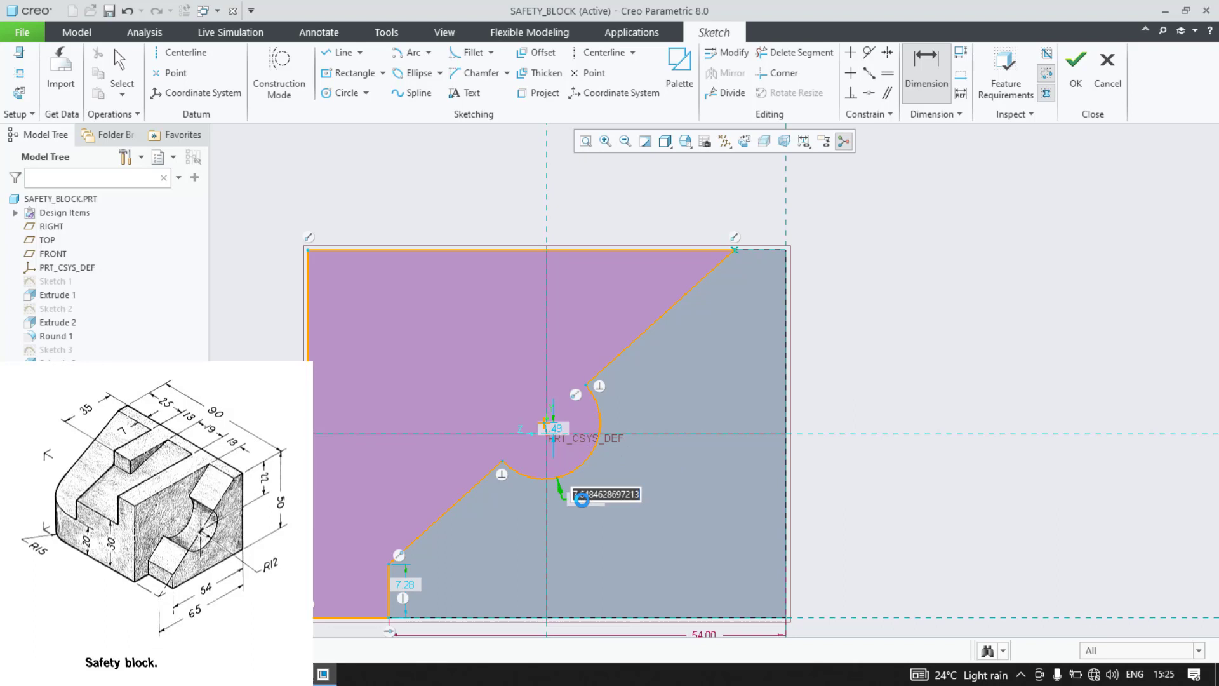
text(12)
key(Return)
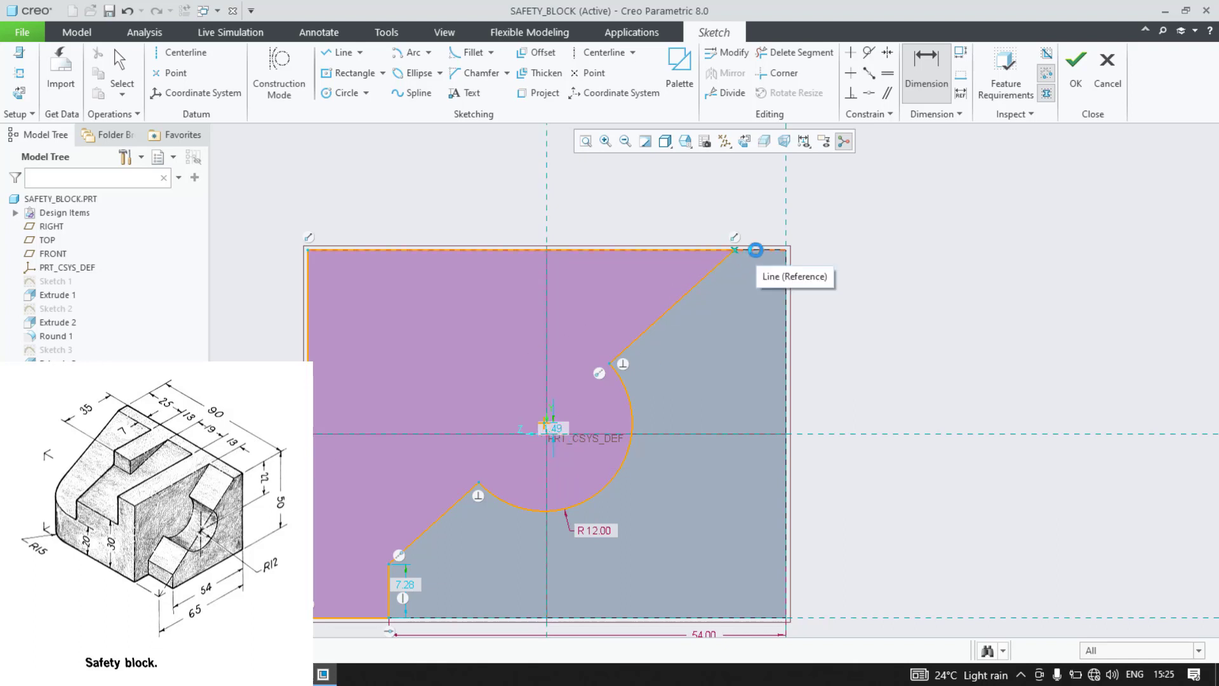
scroll(572, 442, up, 5)
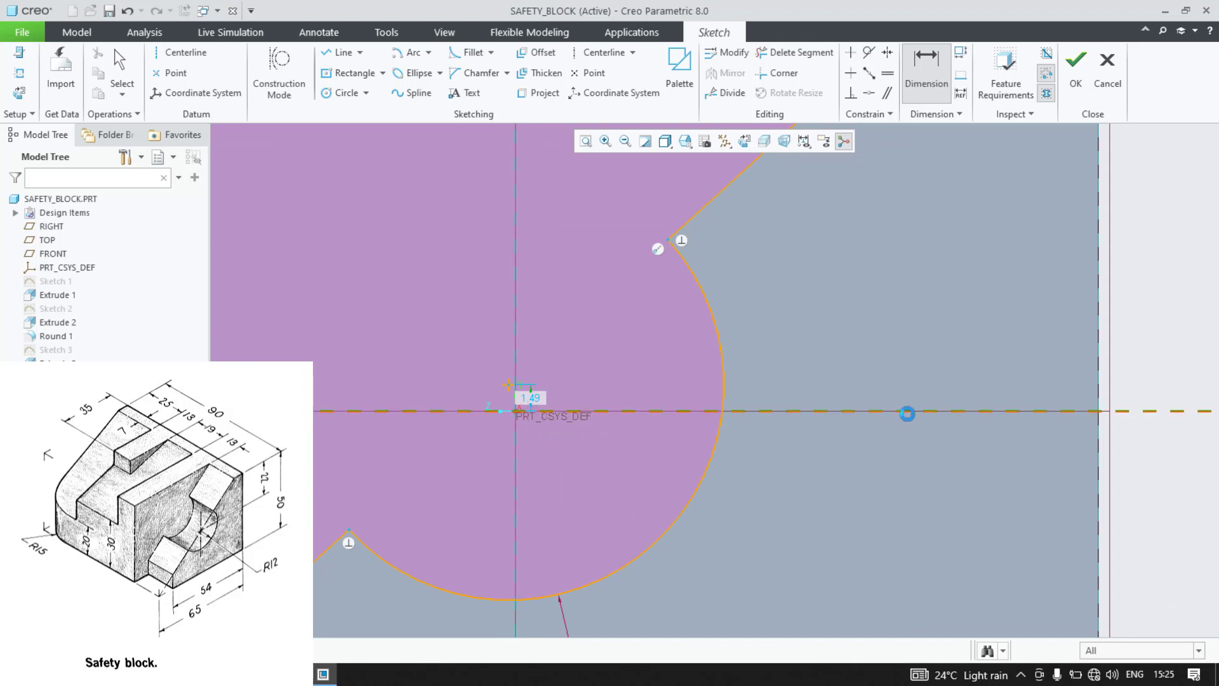
click(907, 412)
scroll(1150, 367, down, 4)
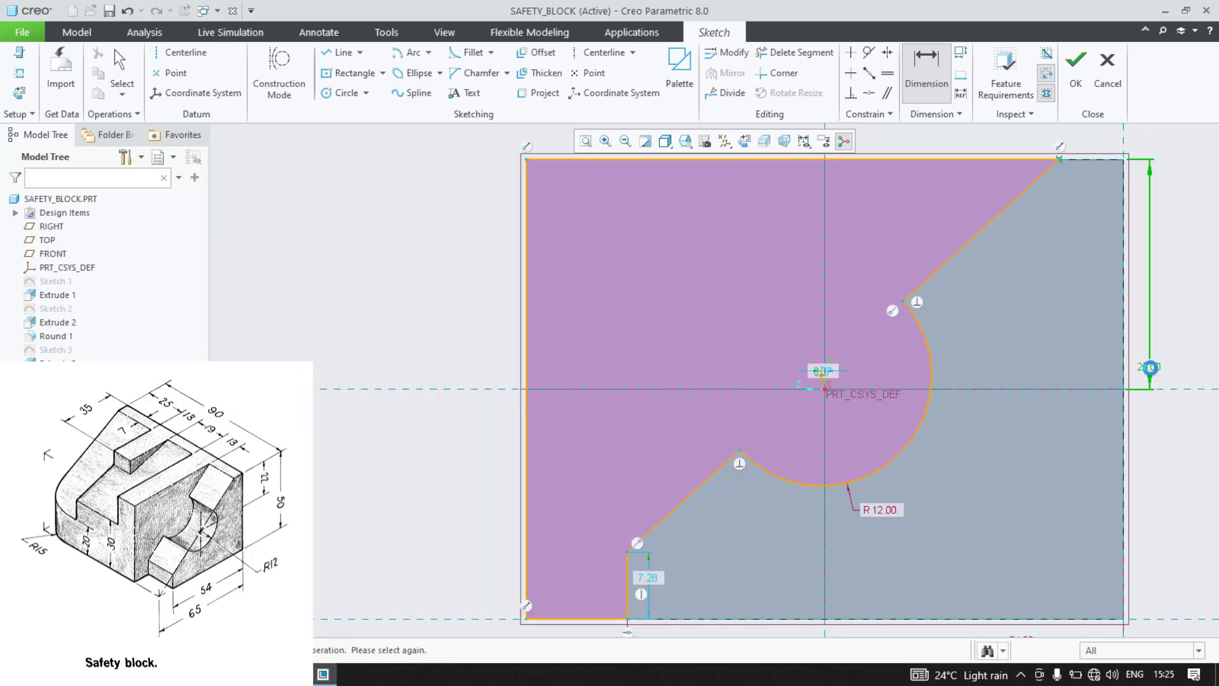
middle_click(1151, 366)
key(Return)
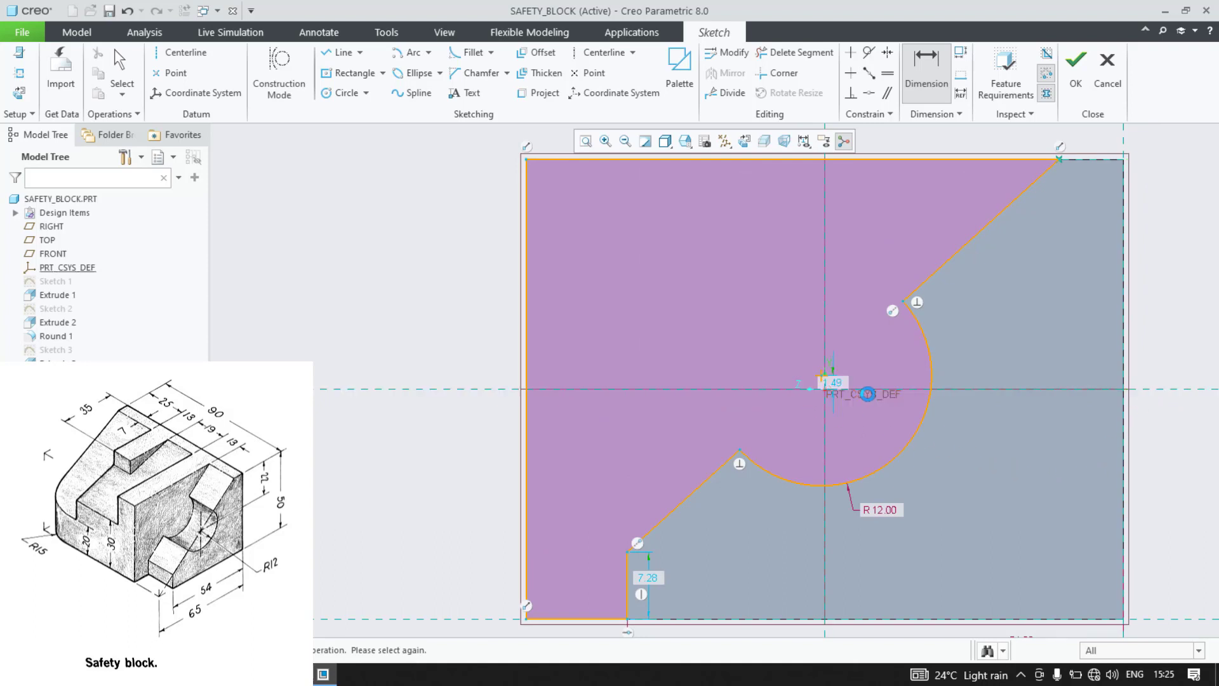
middle_click(824, 387)
click(822, 375)
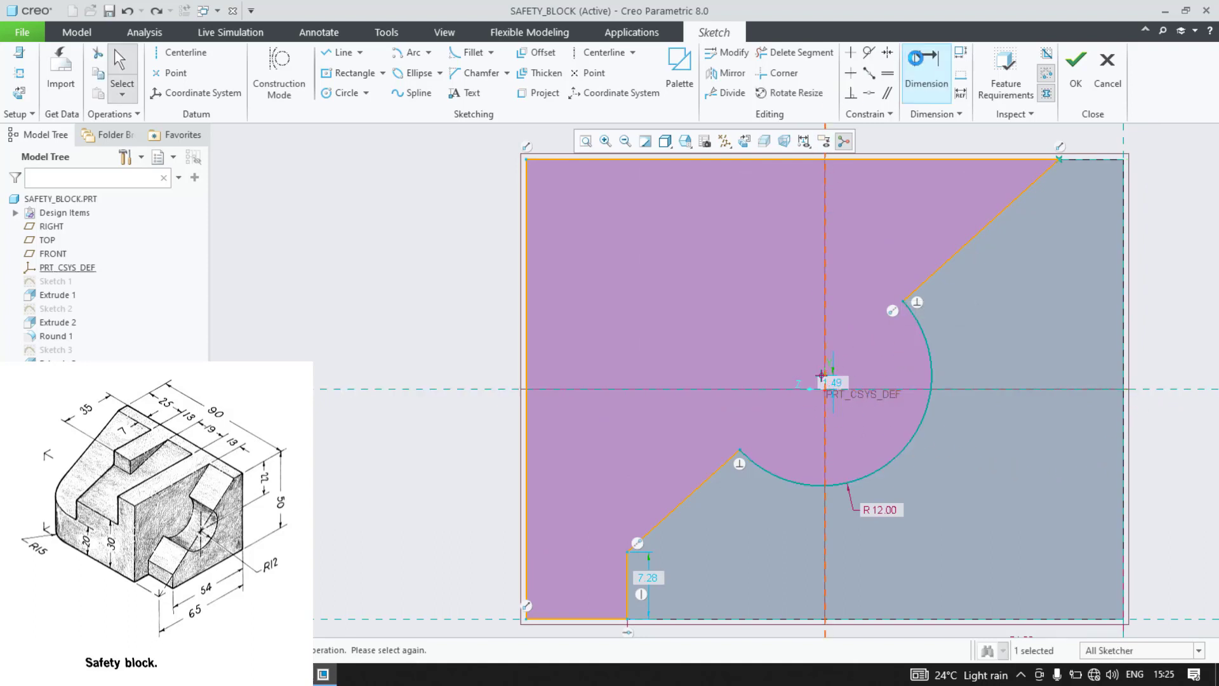
click(926, 66)
click(1100, 159)
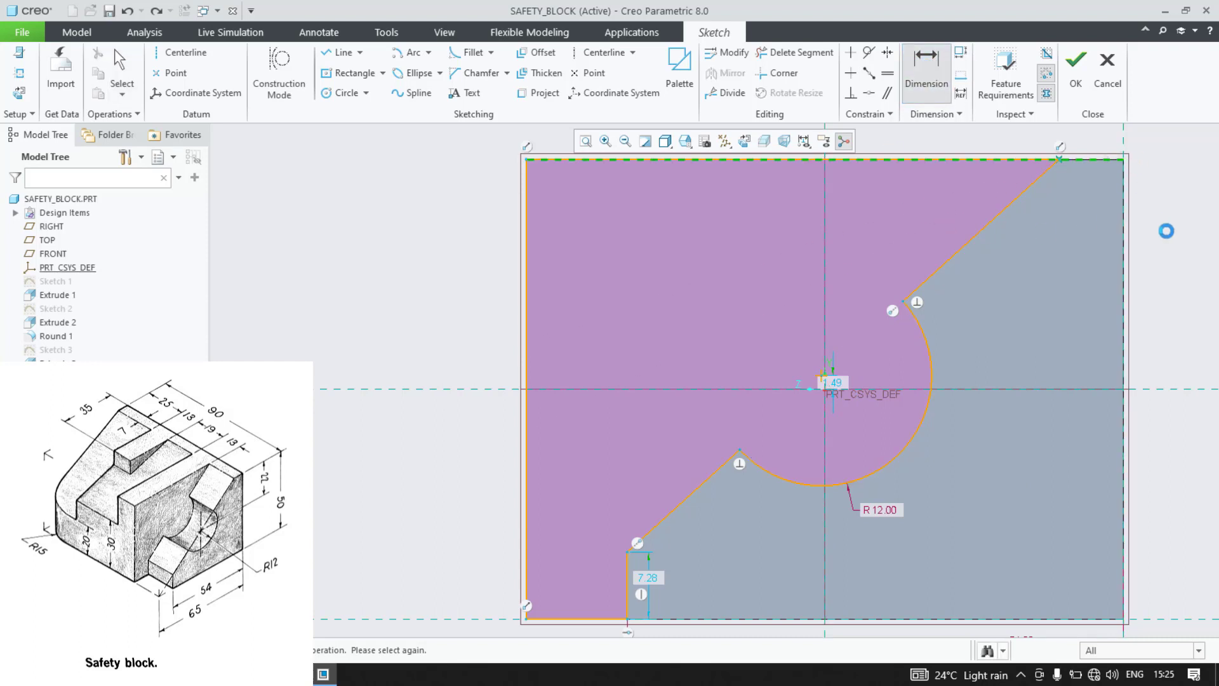
middle_click(1163, 239)
click(820, 377)
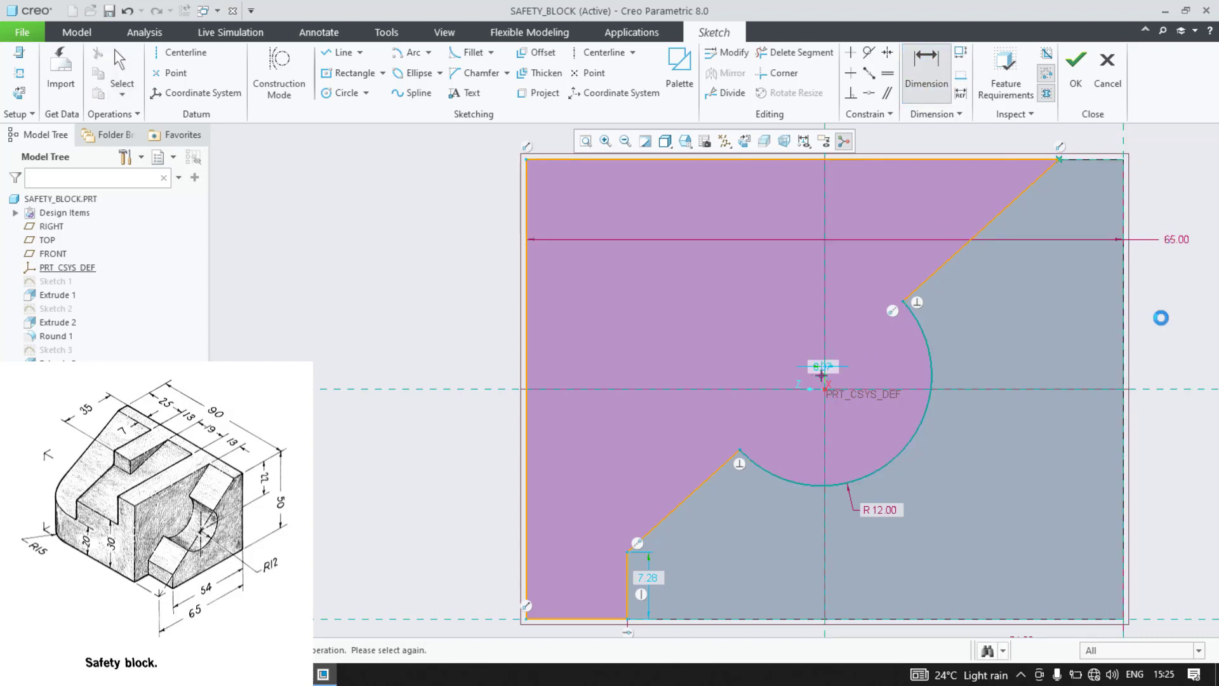
middle_click(1182, 305)
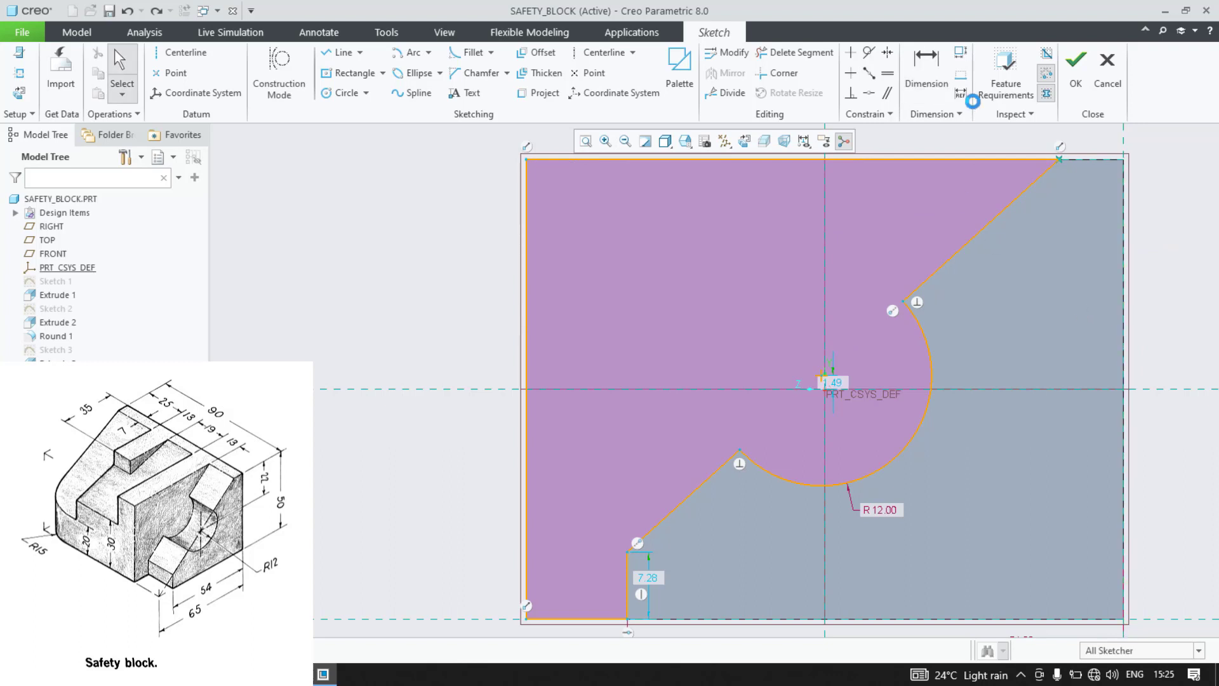
Step: Dimension the arc's centre at 22 below the block's top edge
click(1077, 163)
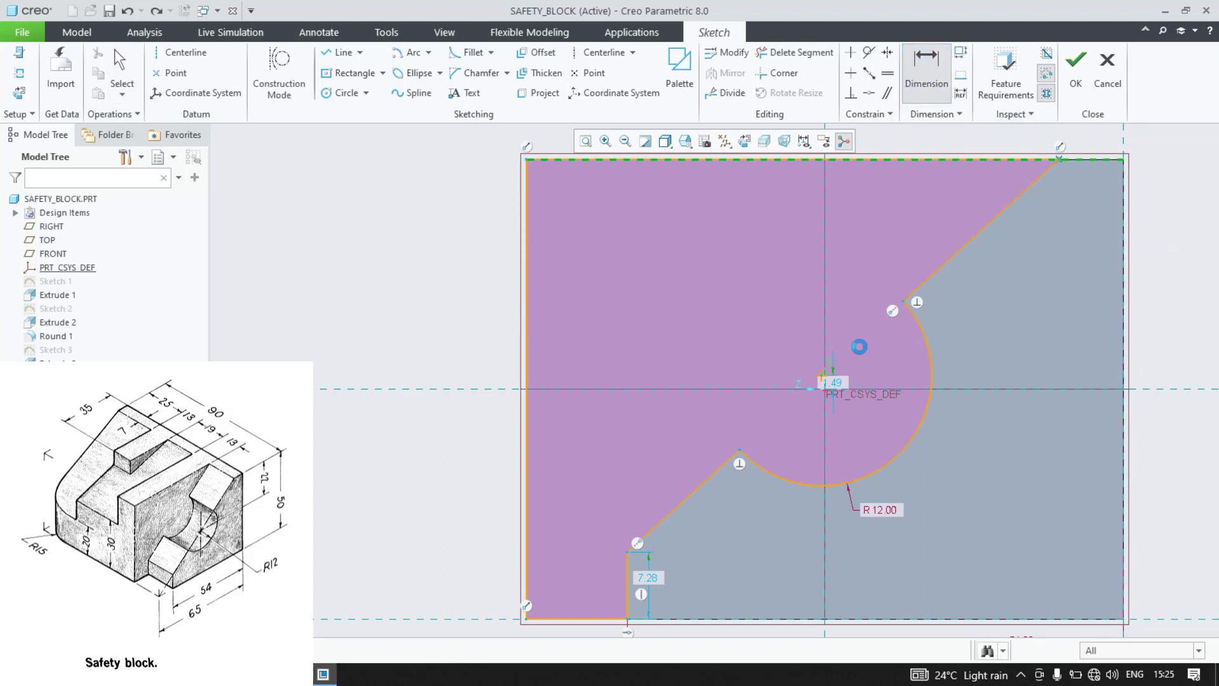
click(819, 377)
middle_click(1180, 326)
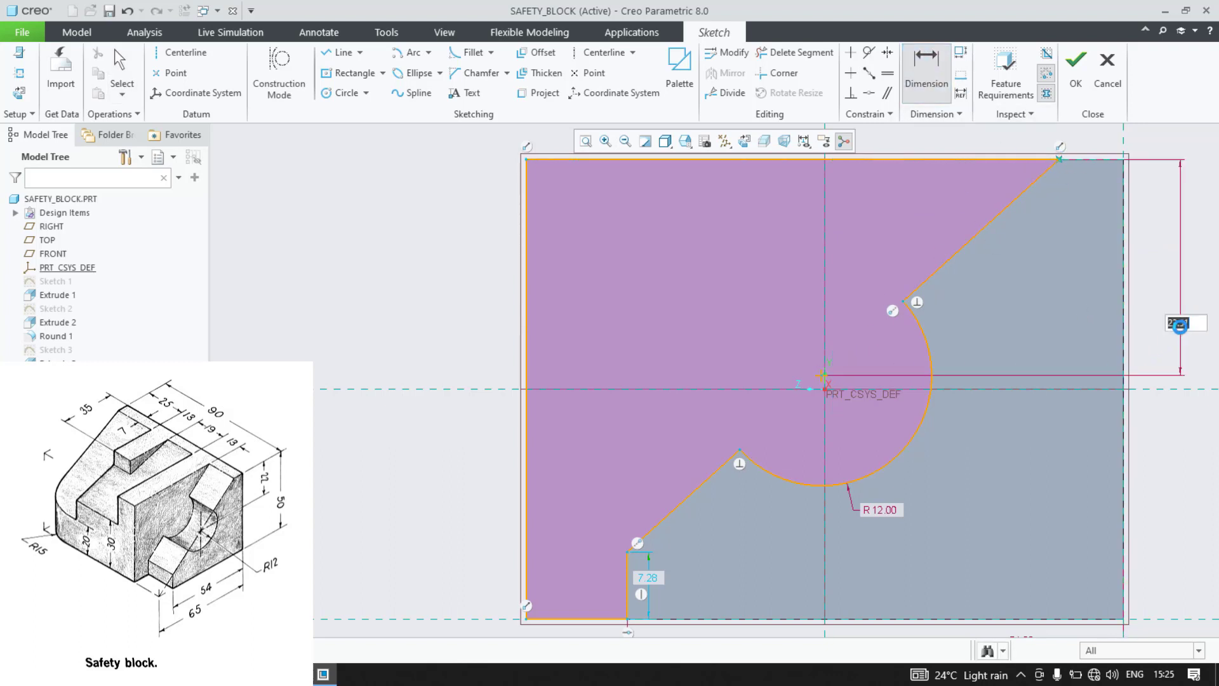
text(22)
key(Return)
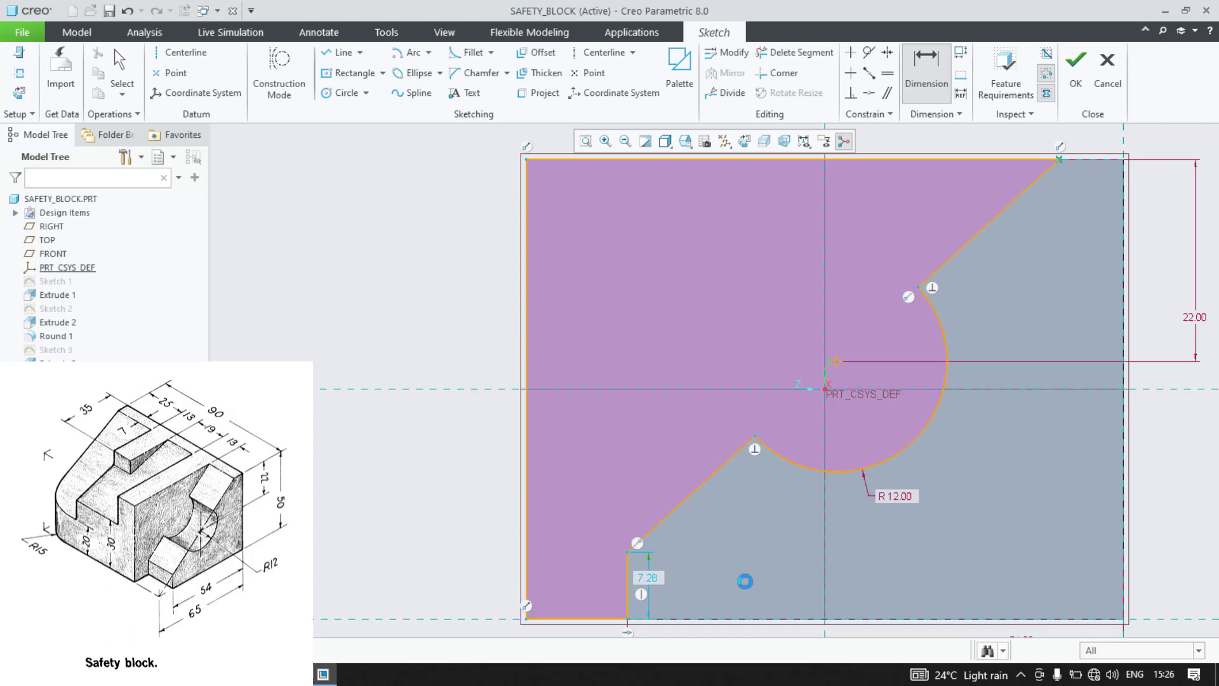
scroll(745, 580, up, 1)
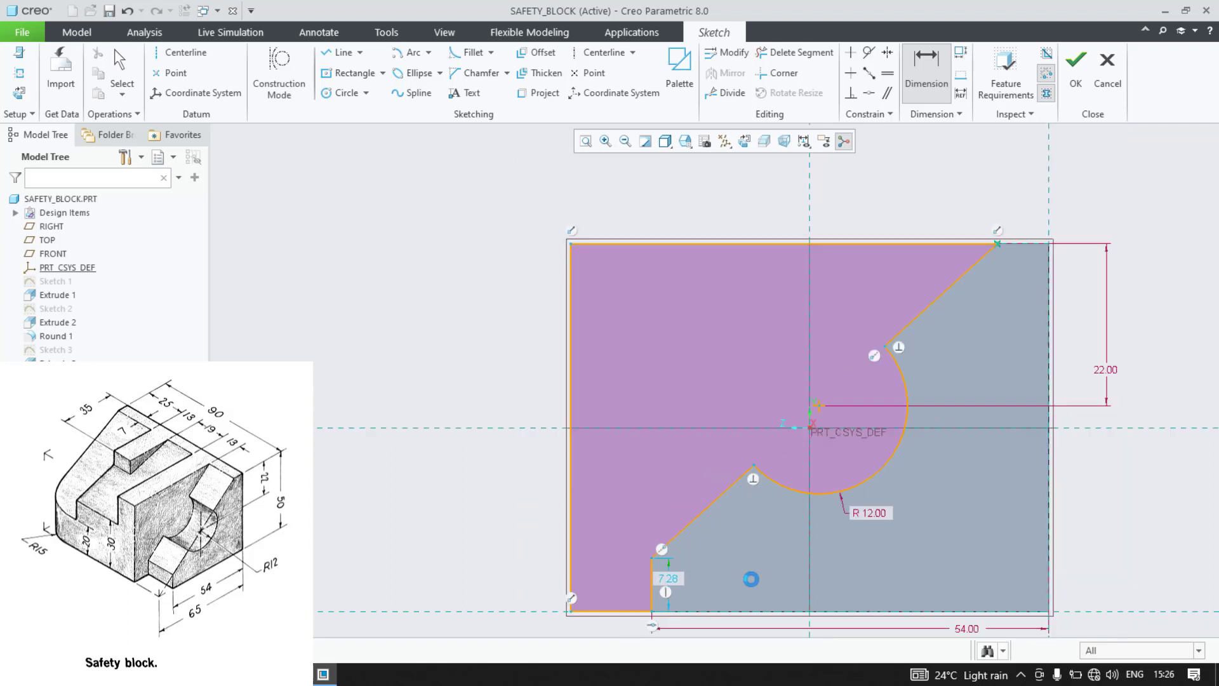
middle_click(772, 531)
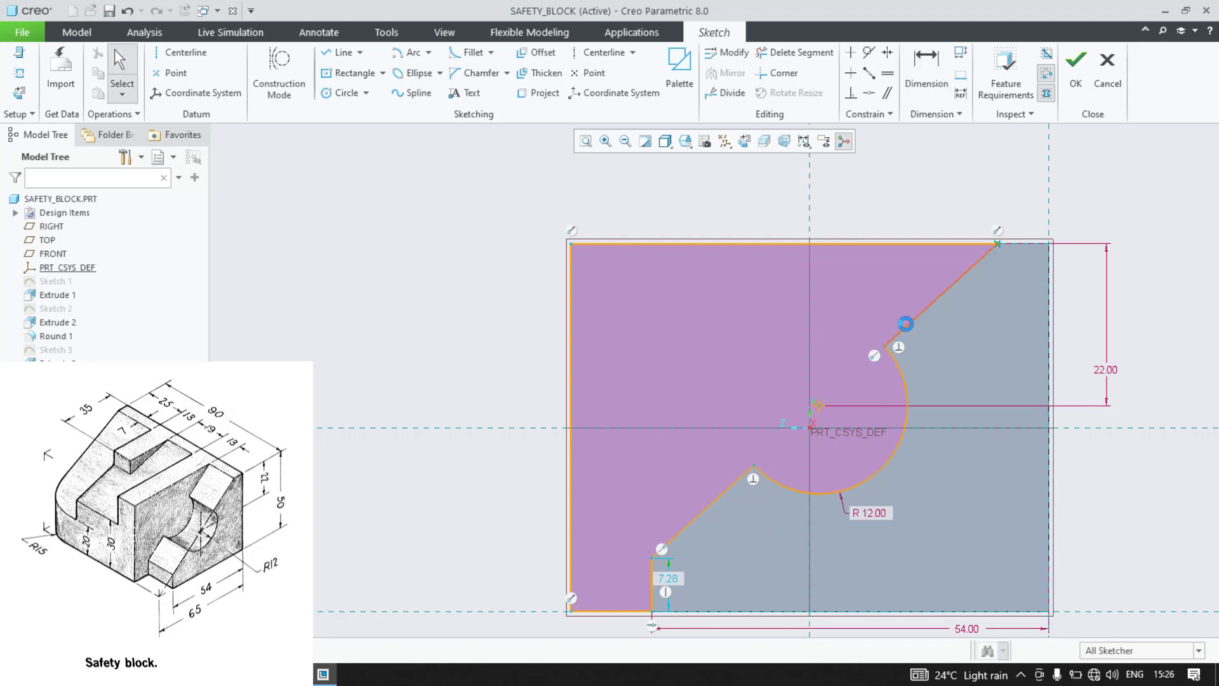
Step: Draw a construction line from the block's lower-left corner to the upper end of the diagonal
click(906, 324)
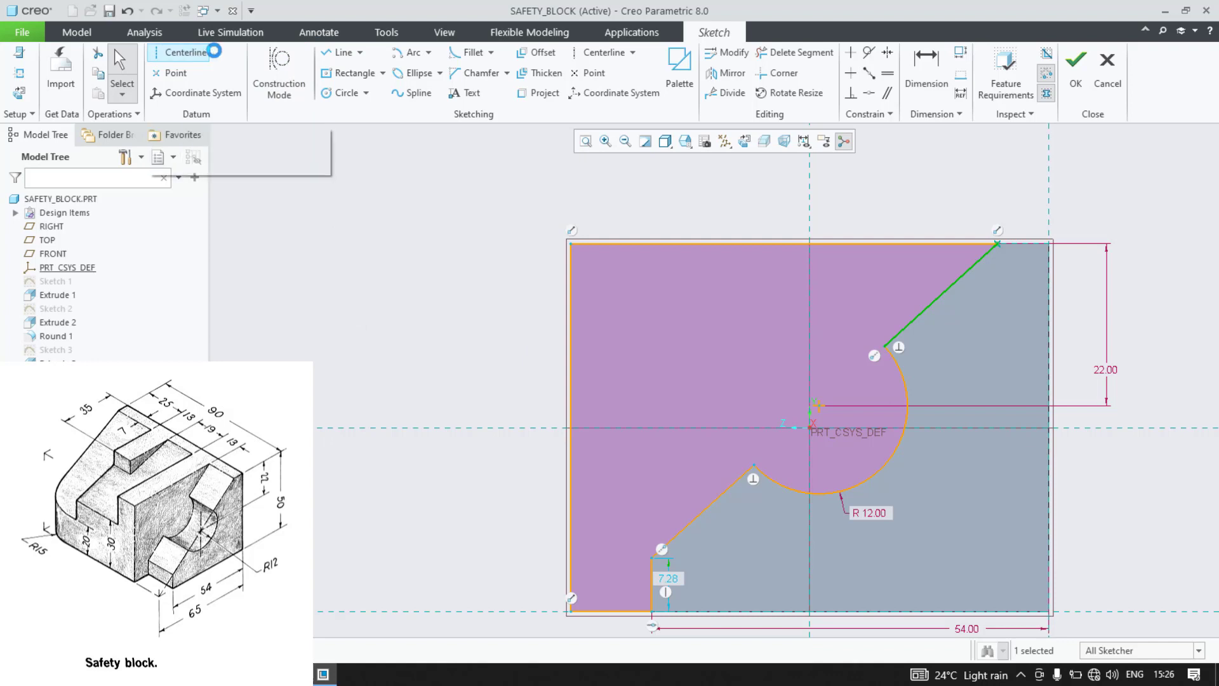
click(279, 73)
click(340, 52)
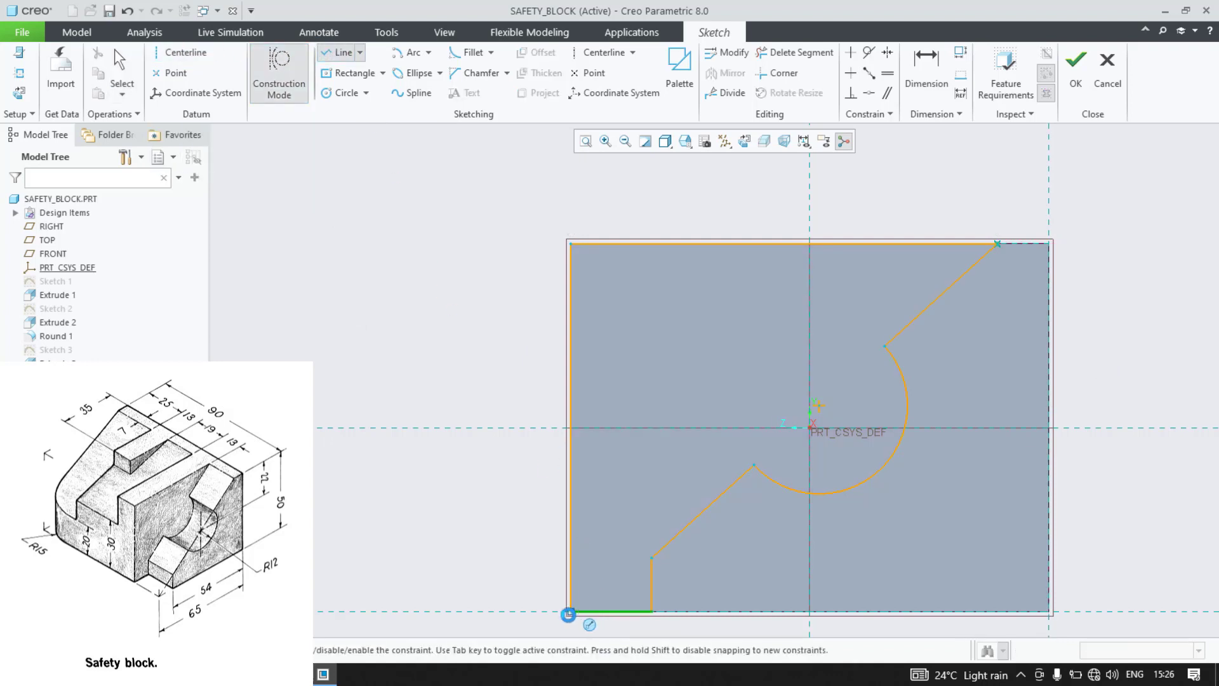
click(568, 614)
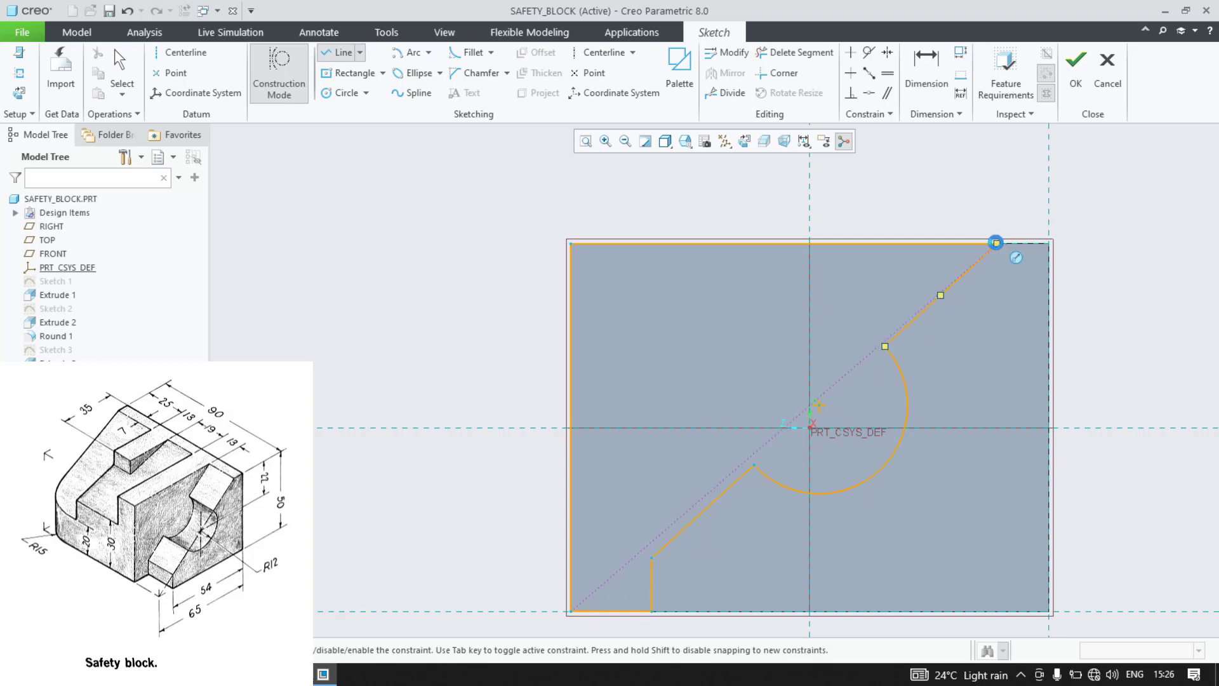
click(996, 243)
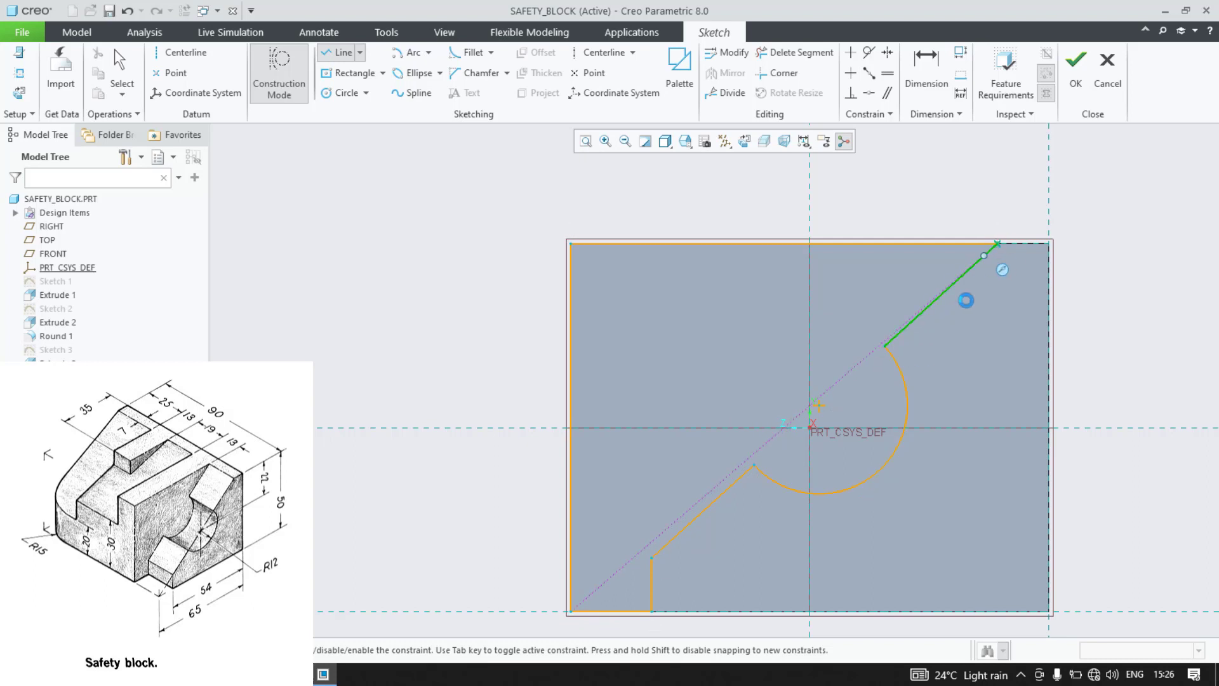
middle_click(496, 492)
Step: Make the lower diagonal segment parallel to the construction line and finish the sketch
click(673, 524)
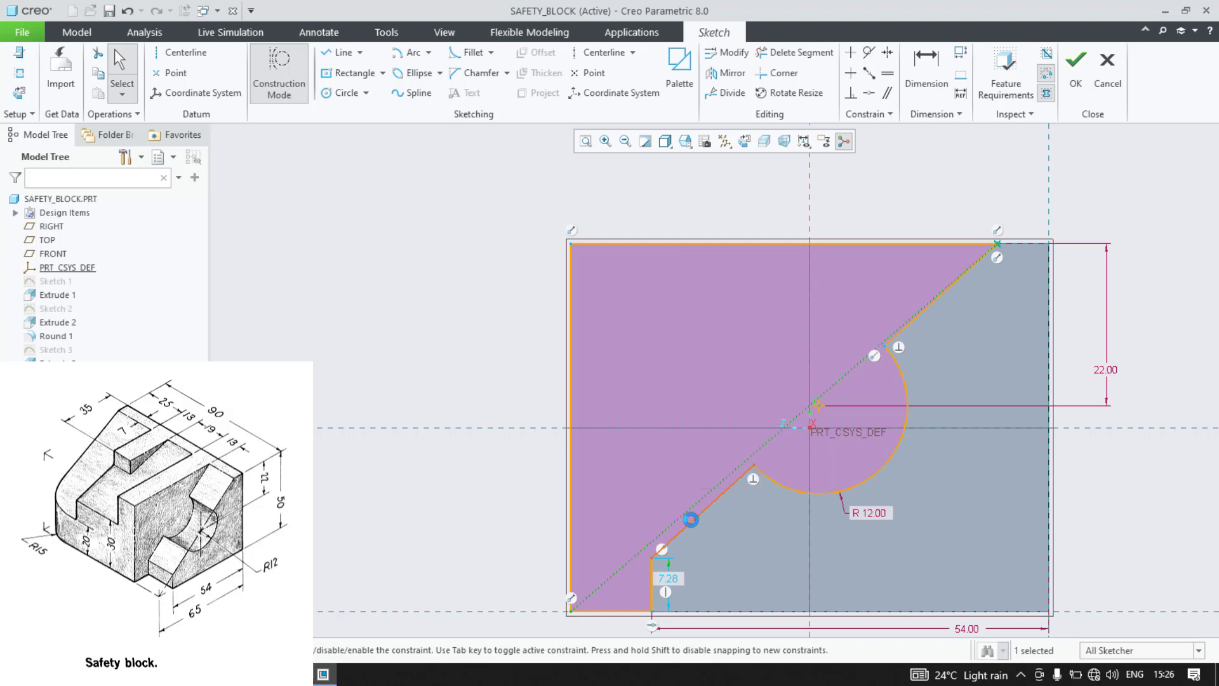
ctrl+click(705, 506)
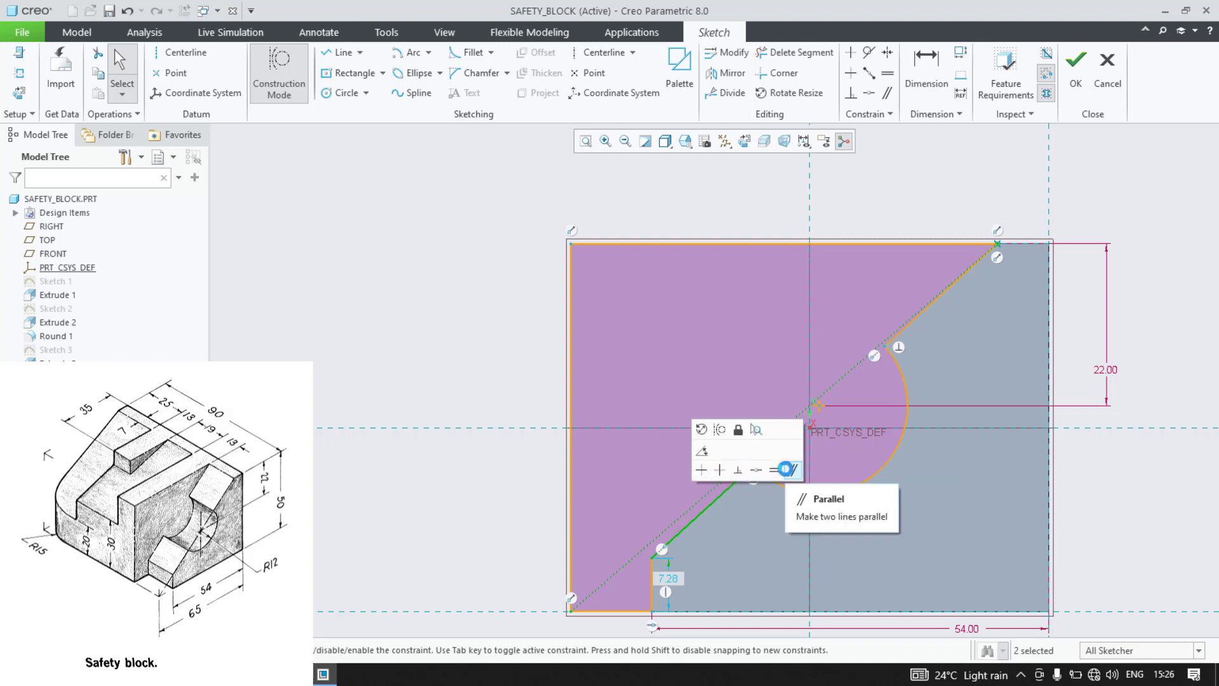
click(786, 469)
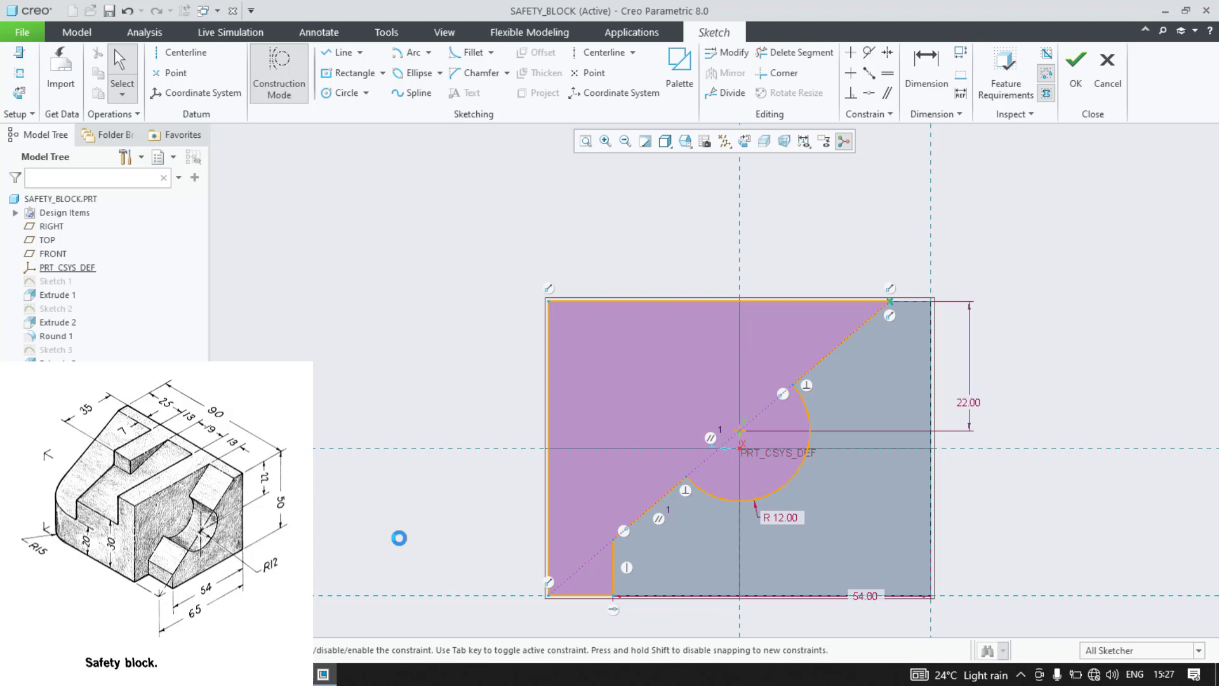
click(1079, 74)
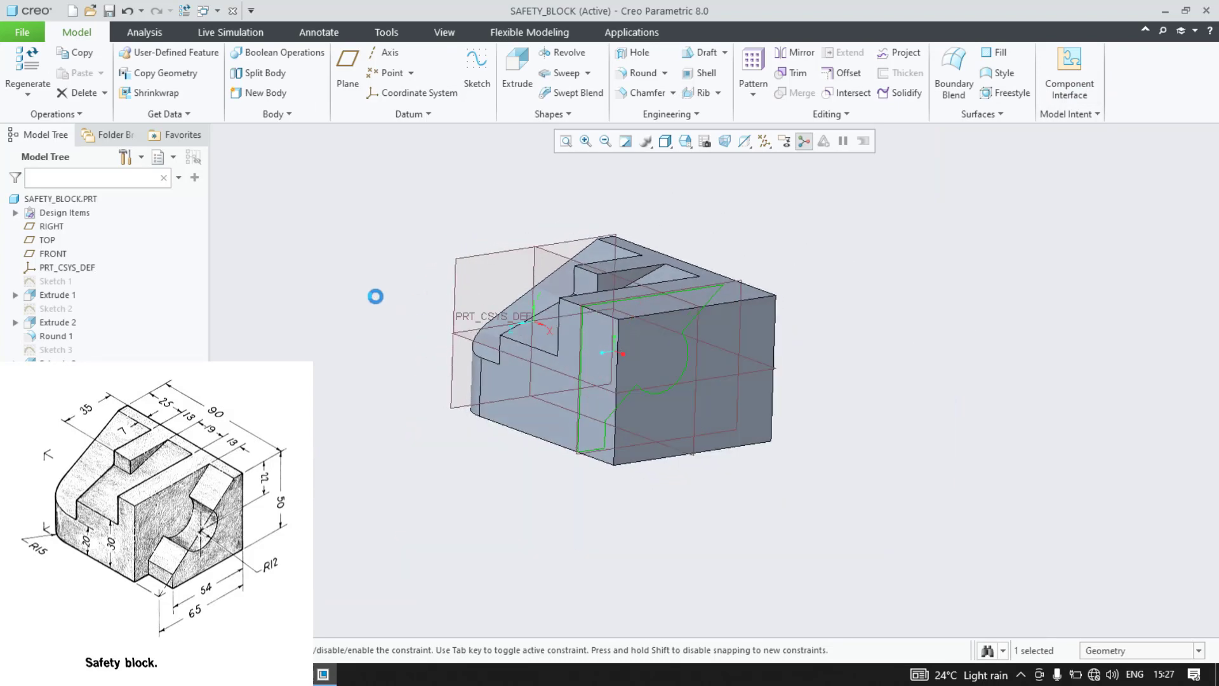
Step: Extrude the sketched profile as a material-removing cut with its depth set to To Next
click(516, 63)
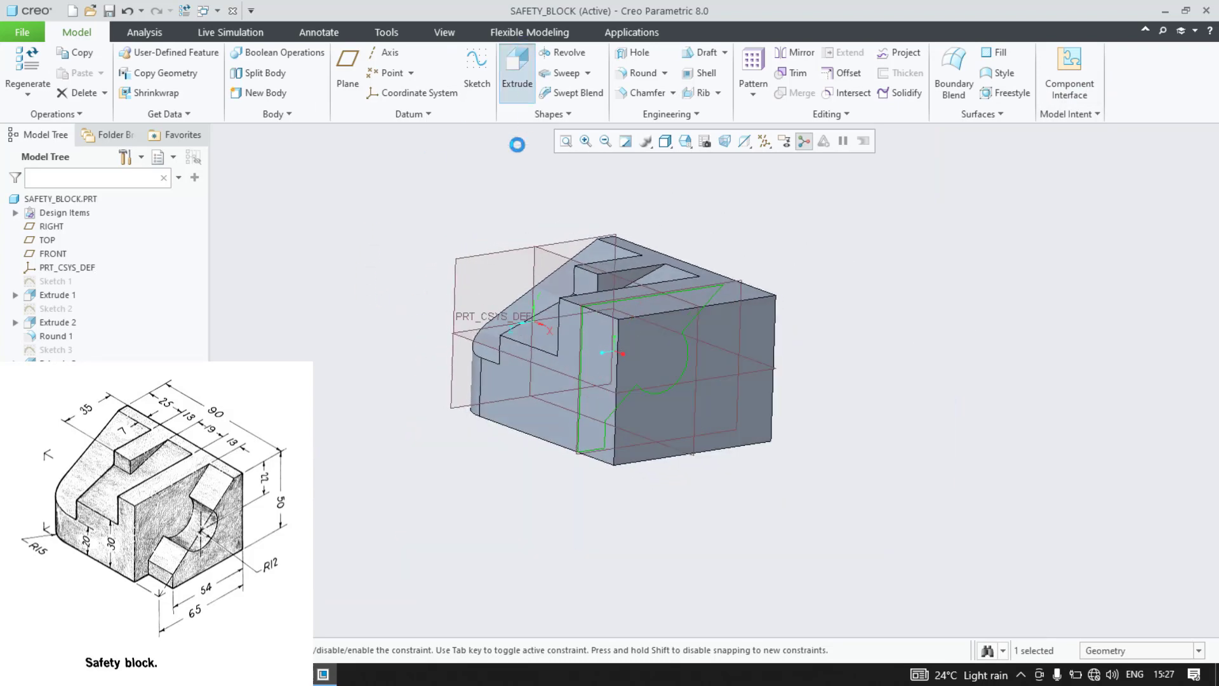
middle_drag(346, 305, 386, 319)
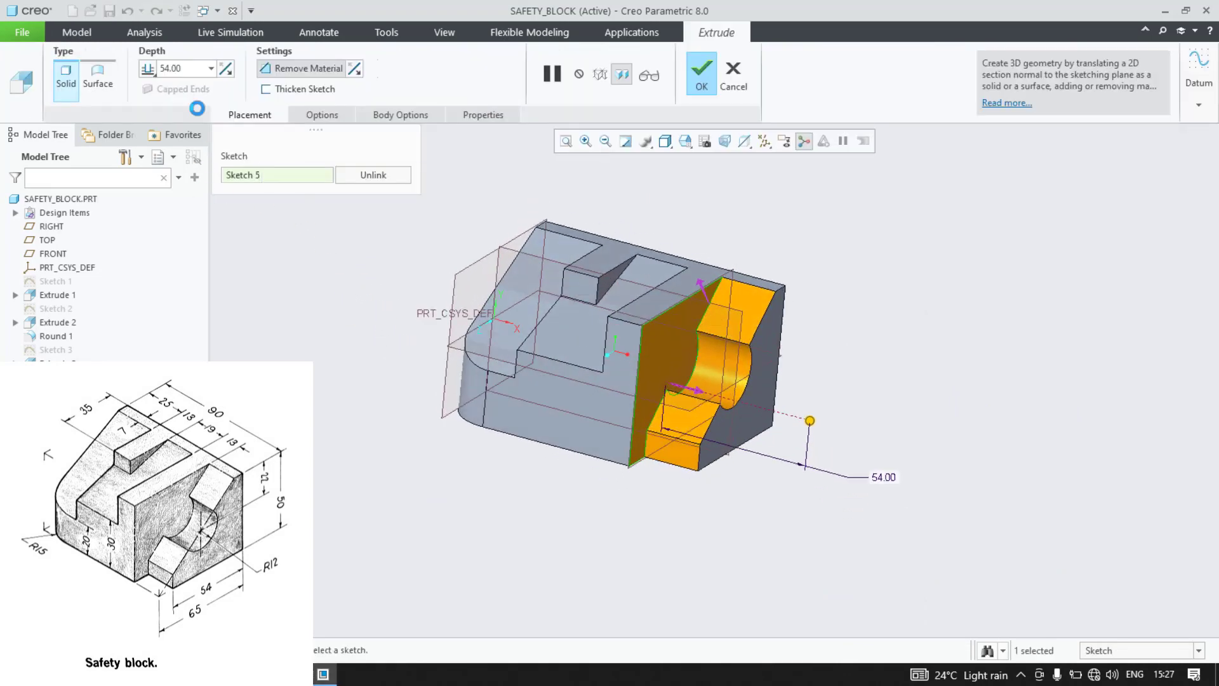
click(154, 70)
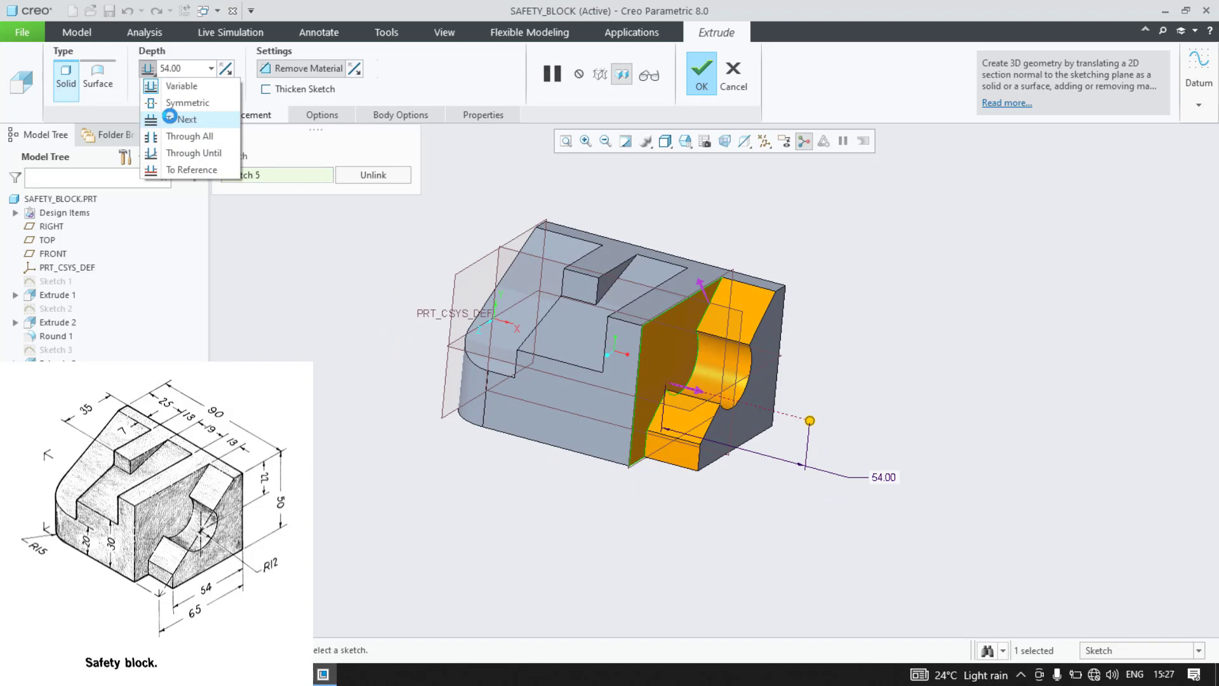
click(170, 119)
click(702, 73)
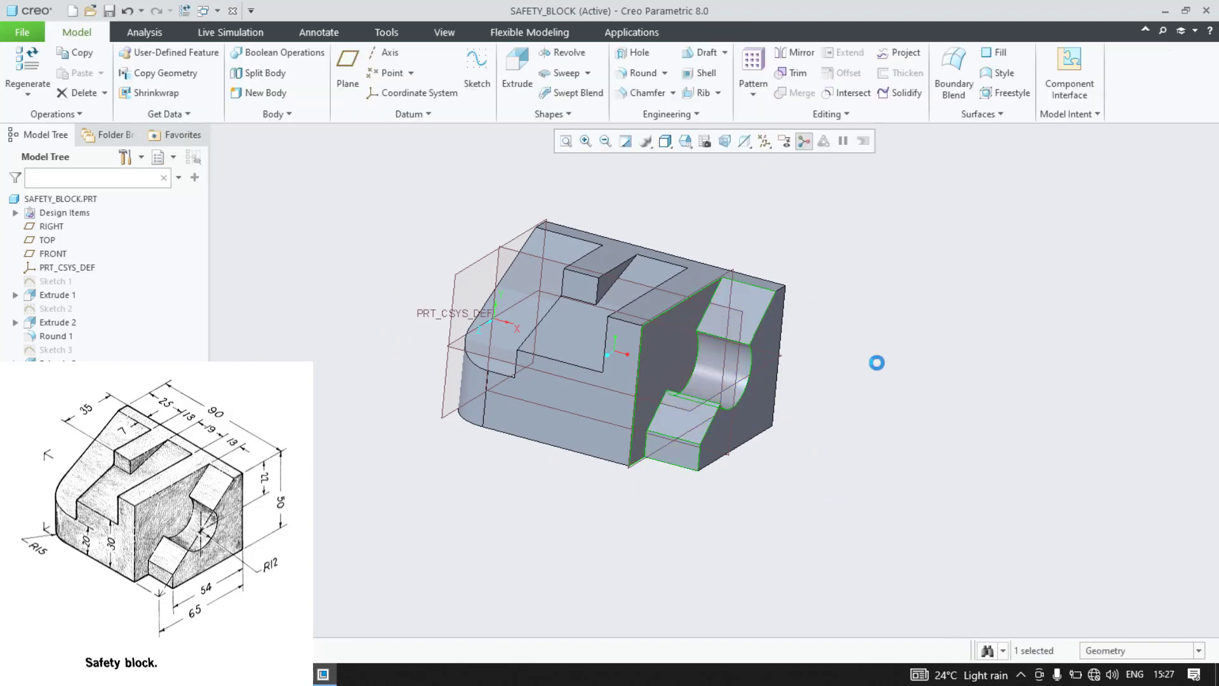
Step: Hide all datum planes, axes, points and coordinate systems to show the finished safety block alone
middle_drag(878, 362, 877, 365)
click(875, 372)
scroll(469, 259, down, 1)
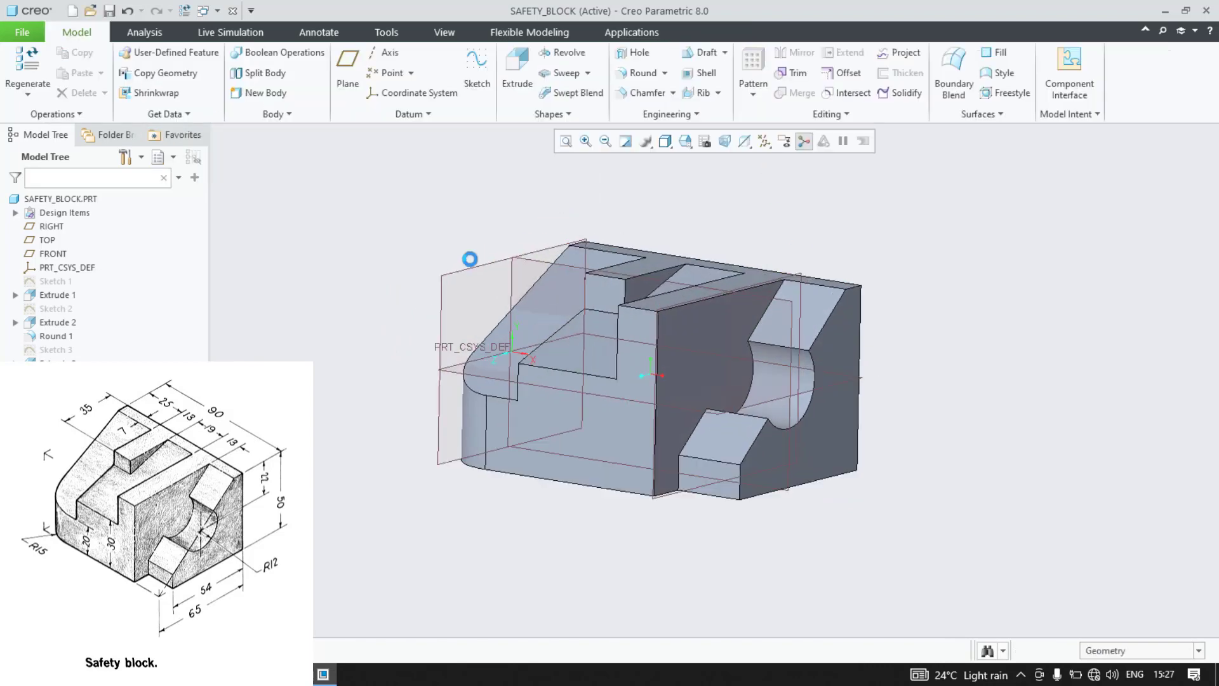
scroll(470, 259, down, 2)
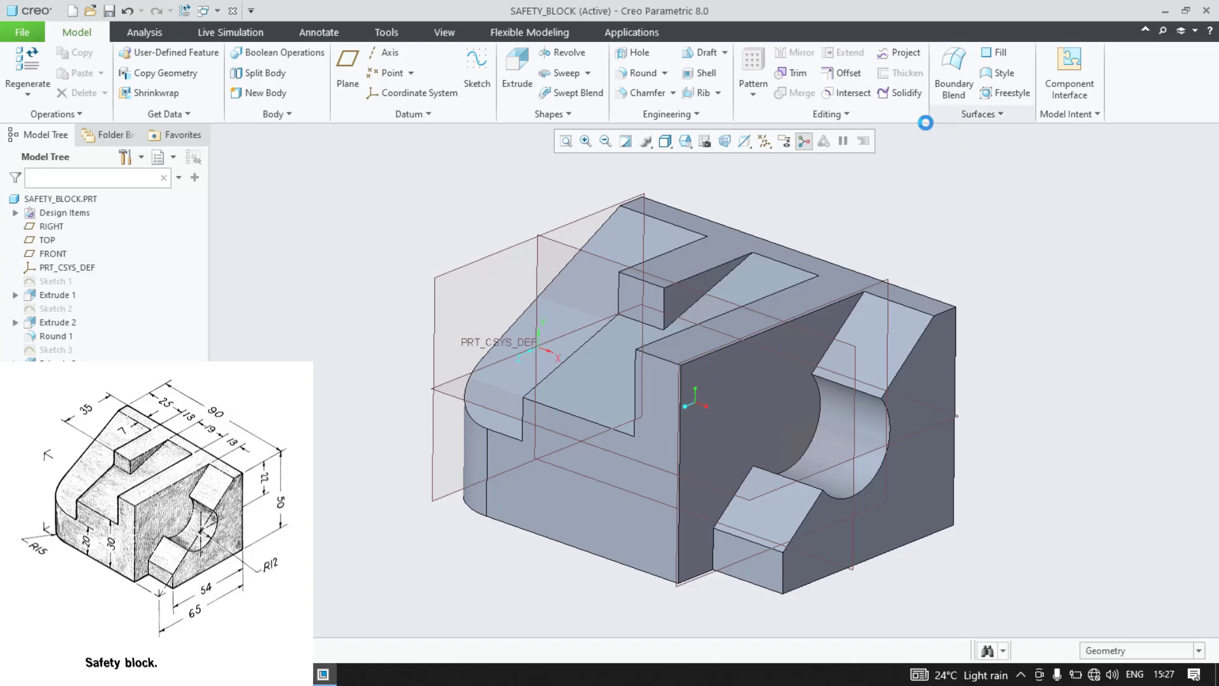
click(765, 140)
click(764, 159)
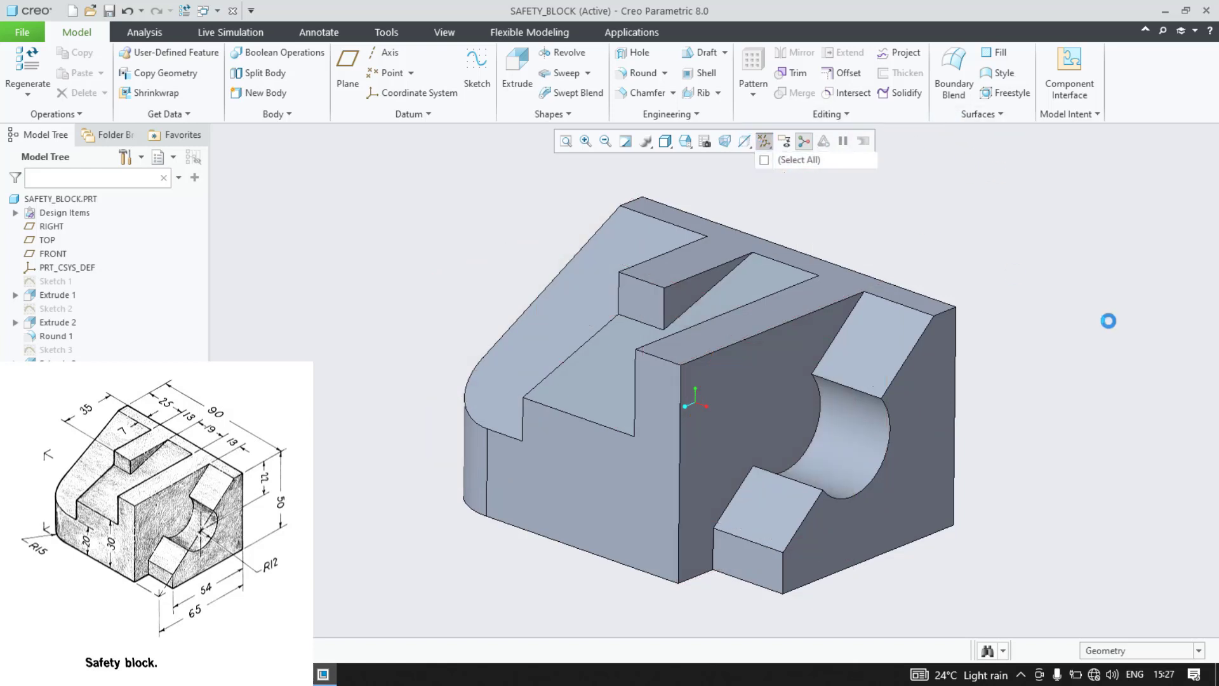
click(1109, 321)
scroll(1031, 295, down, 1)
scroll(1030, 294, up, 1)
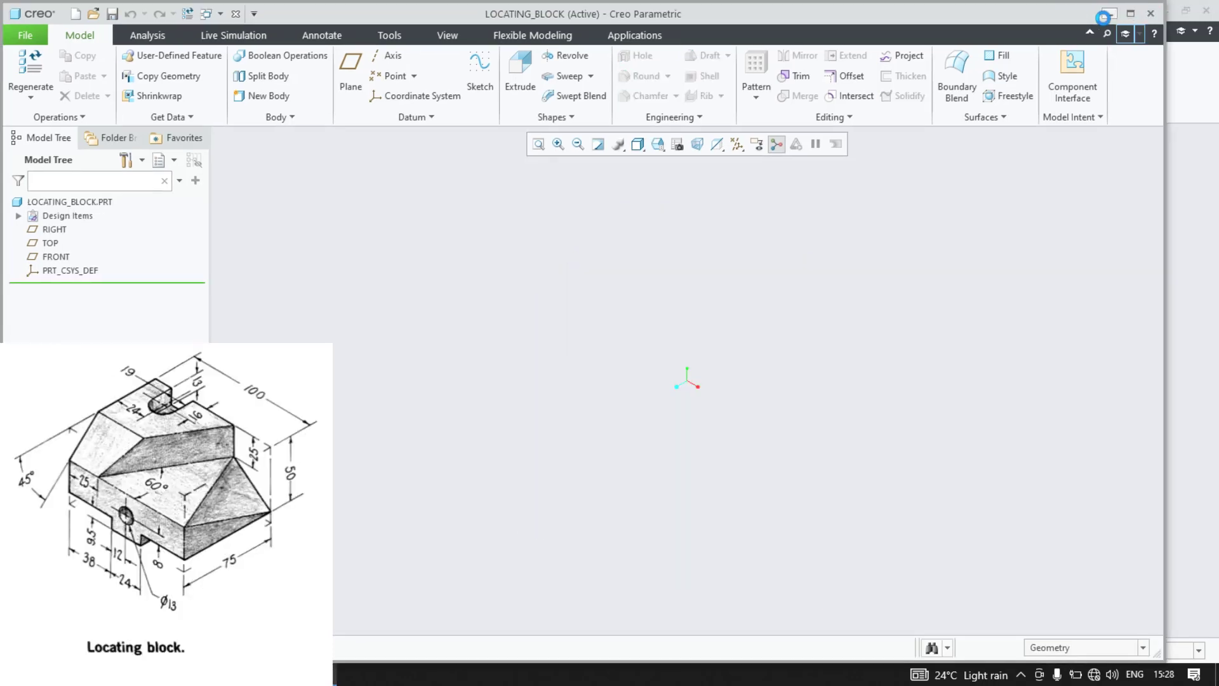
Step: Maximize the window of the new LOCATING_BLOCK part
click(1110, 13)
click(233, 11)
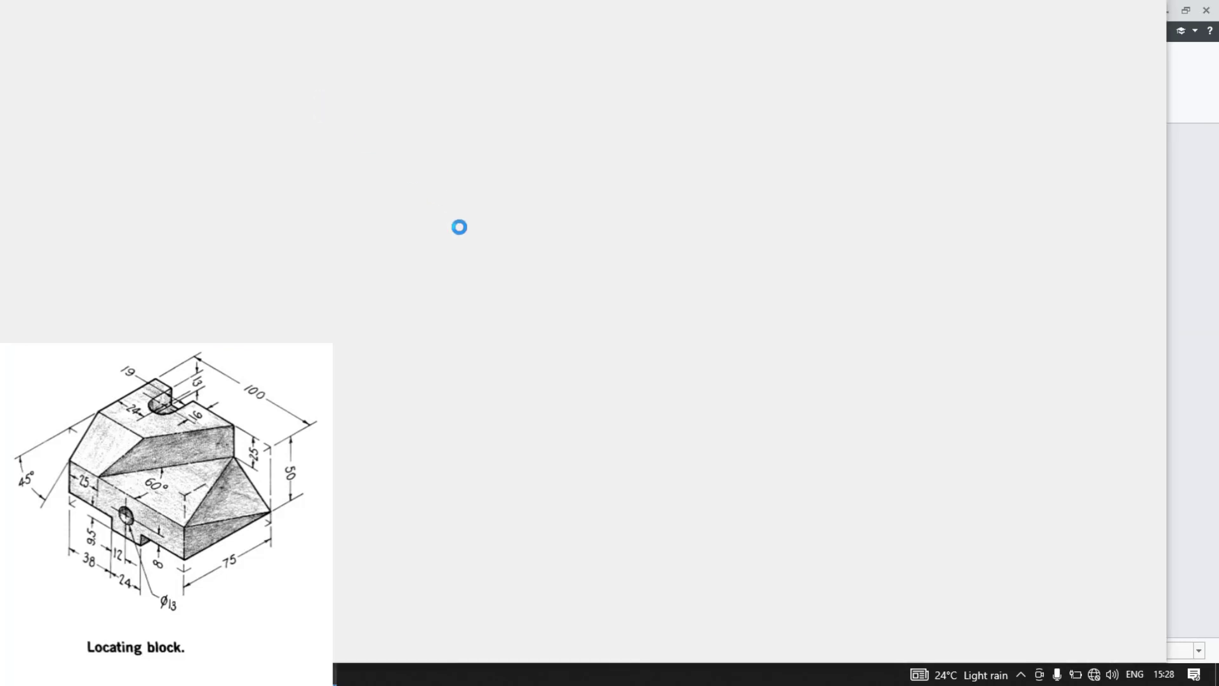
click(1123, 14)
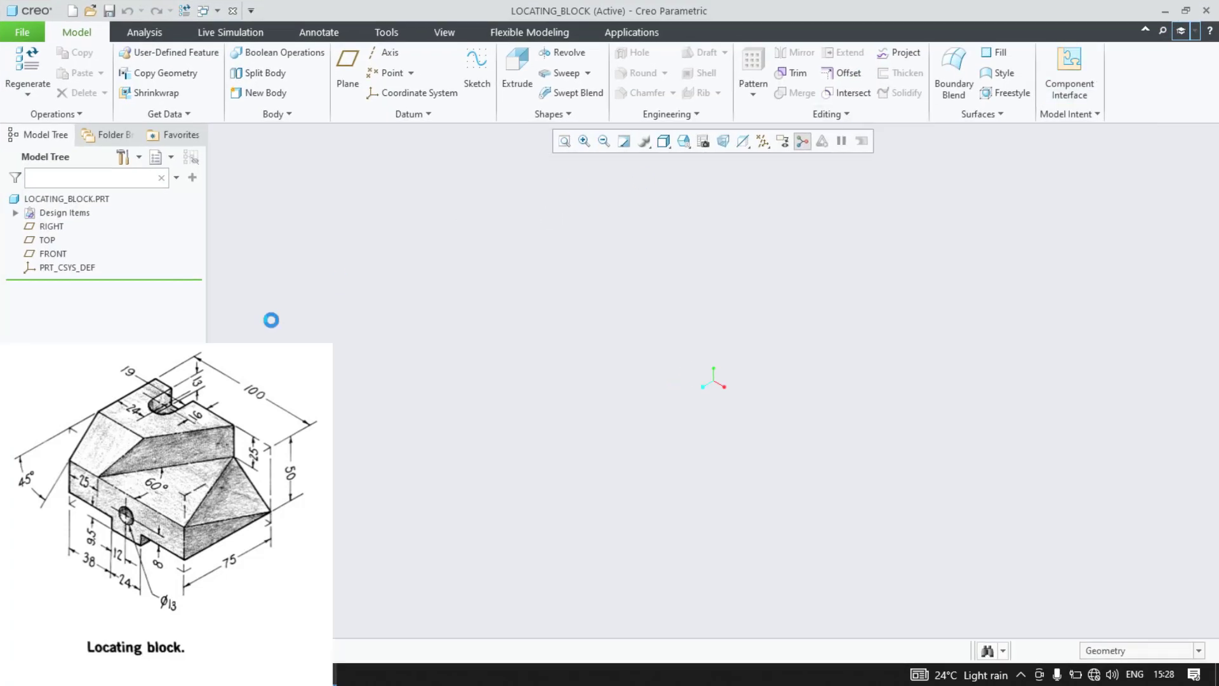
Step: Turn on the display of all datum features in the empty locating block part
click(763, 140)
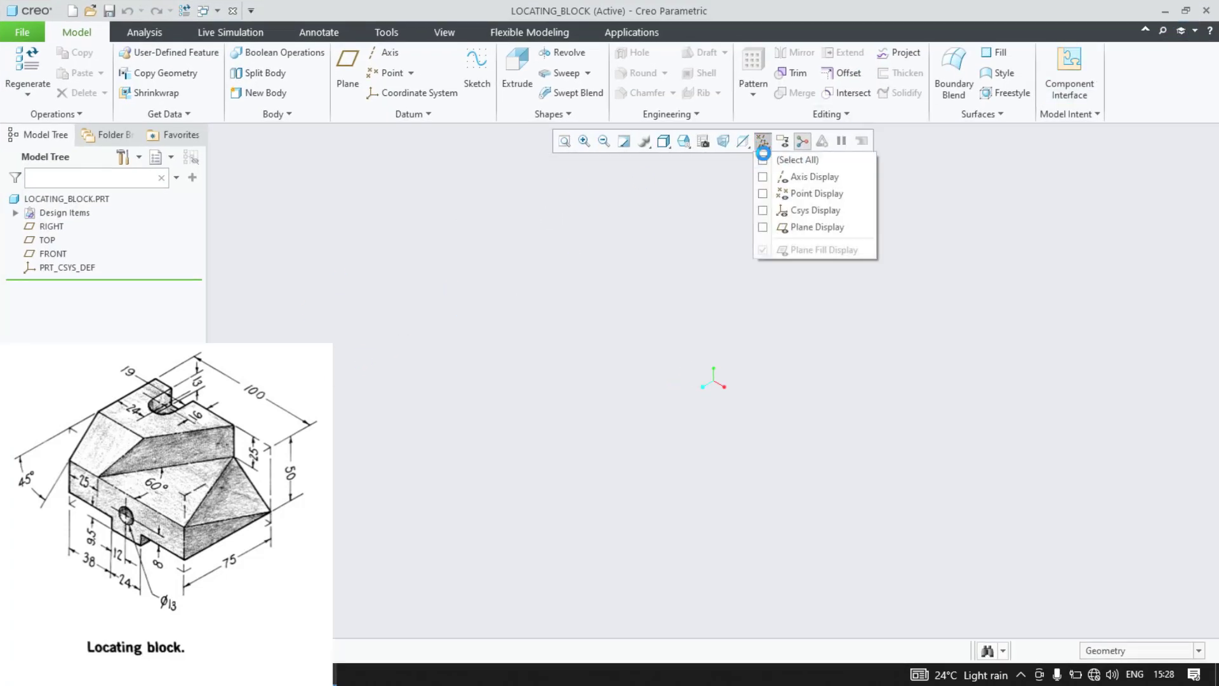
click(764, 160)
click(513, 259)
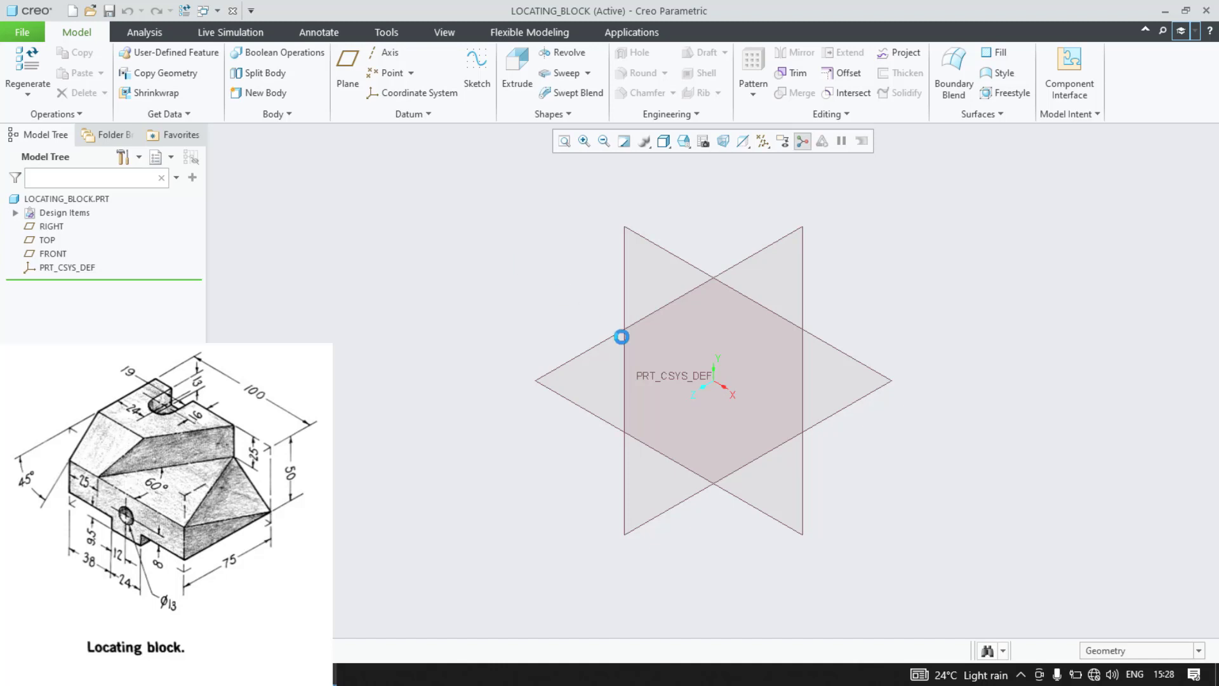
Step: Start a sketch on the FRONT plane and draw a rectangle centred on the origin, about 421 wide
click(656, 244)
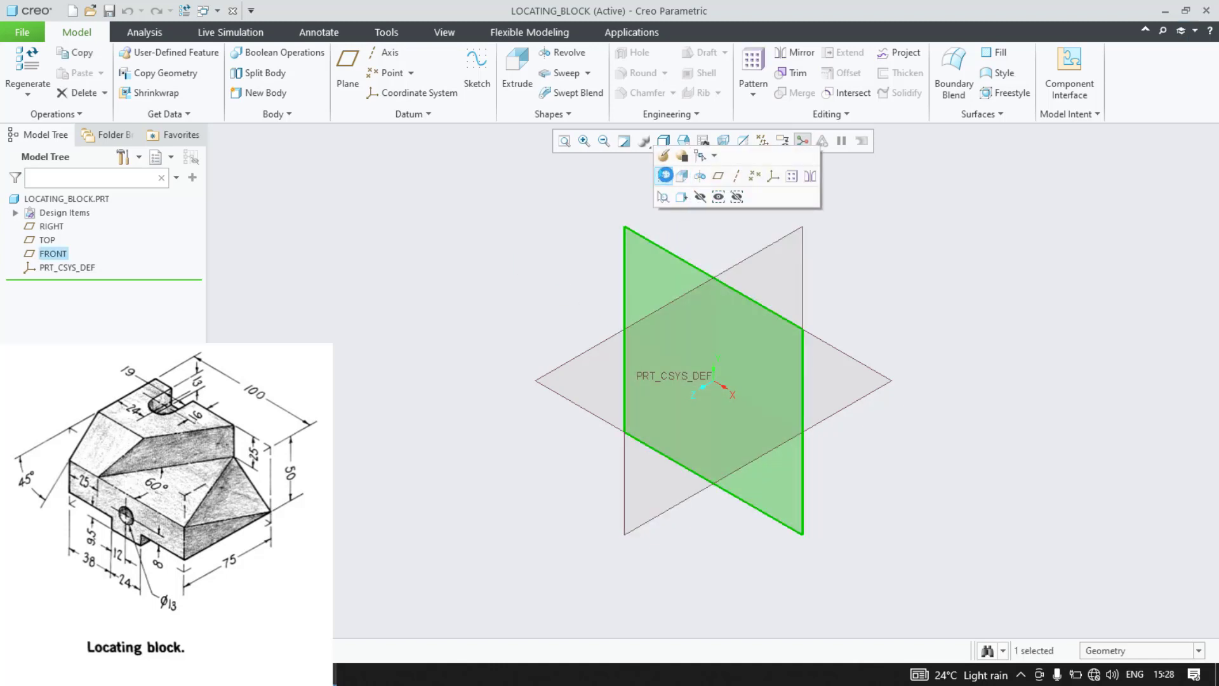
click(663, 176)
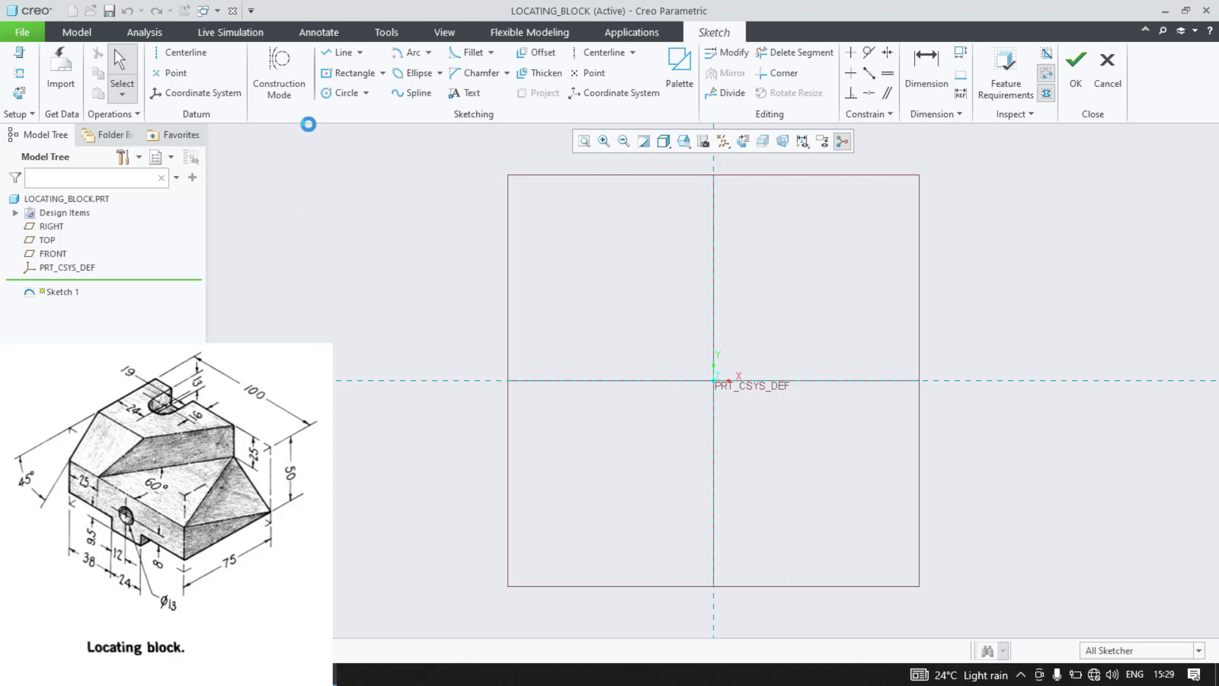
click(337, 73)
click(712, 383)
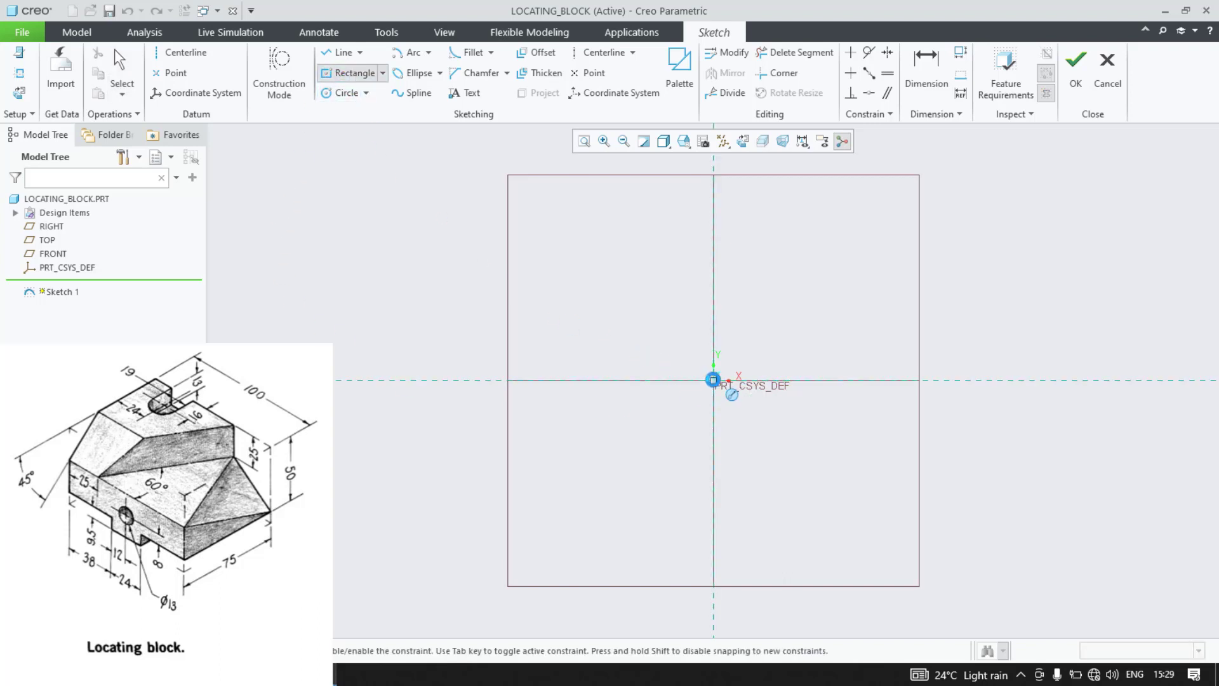
click(884, 503)
middle_click(865, 450)
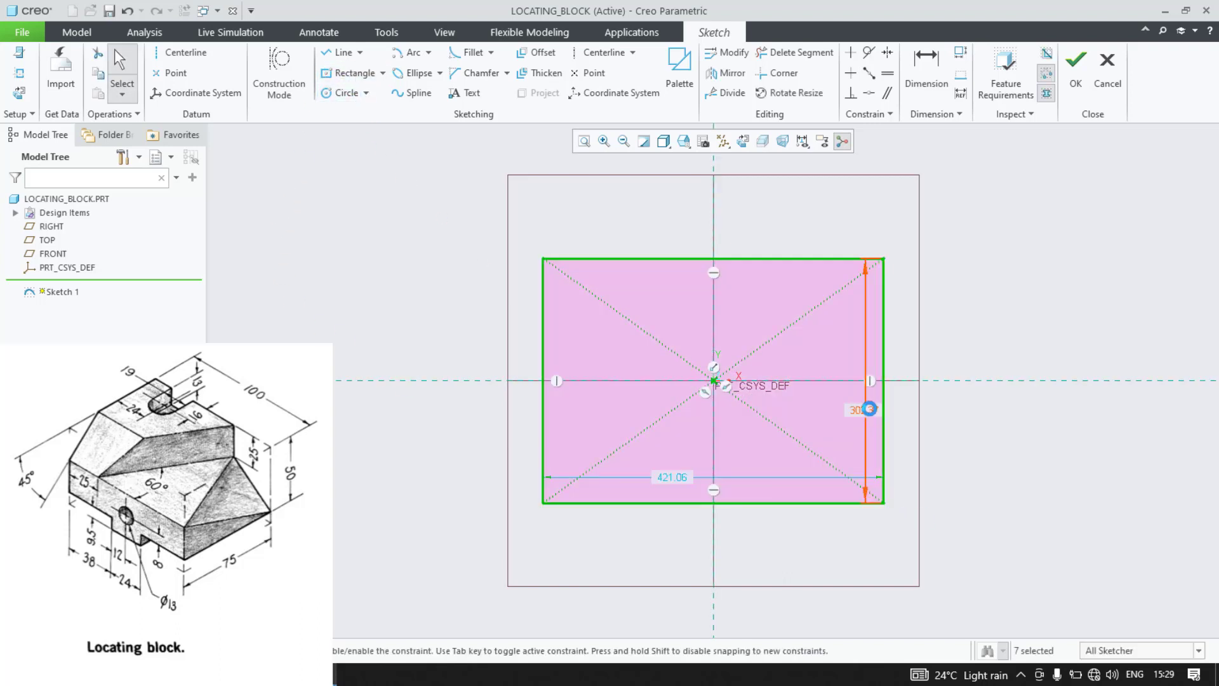
Step: Set the rectangle's height to 50 and width to 100, placing both dimensions outside its outline
double_click(868, 409)
text(50)
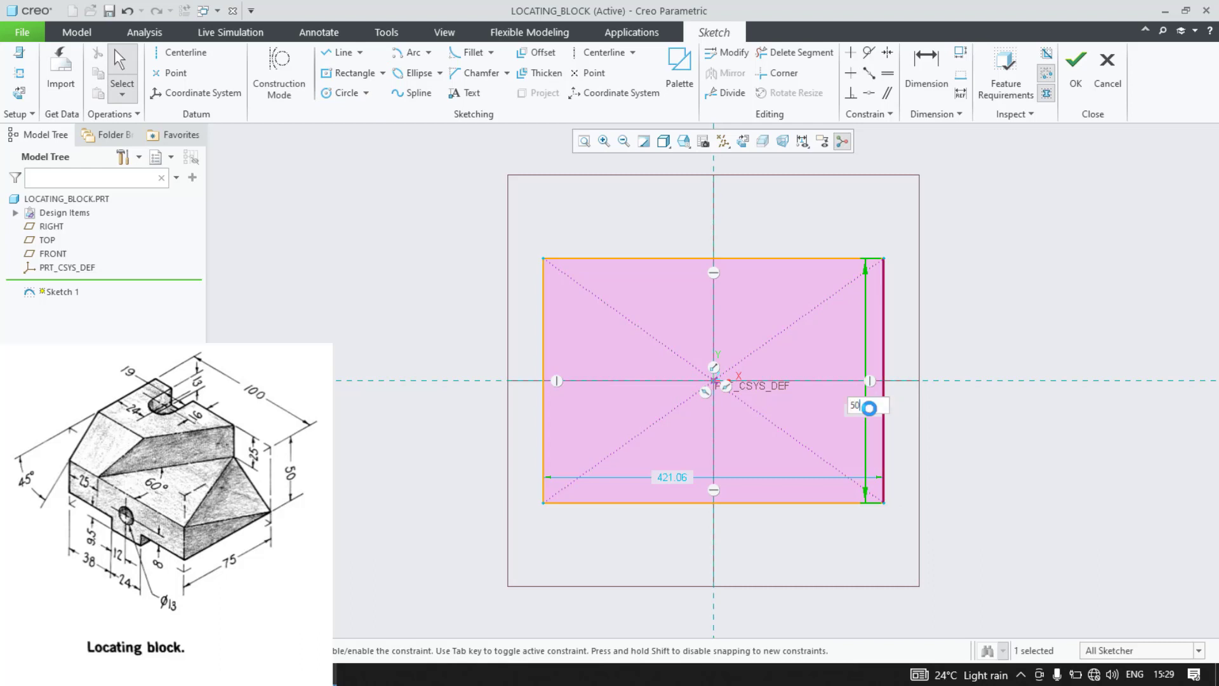
key(Return)
scroll(649, 398, up, 4)
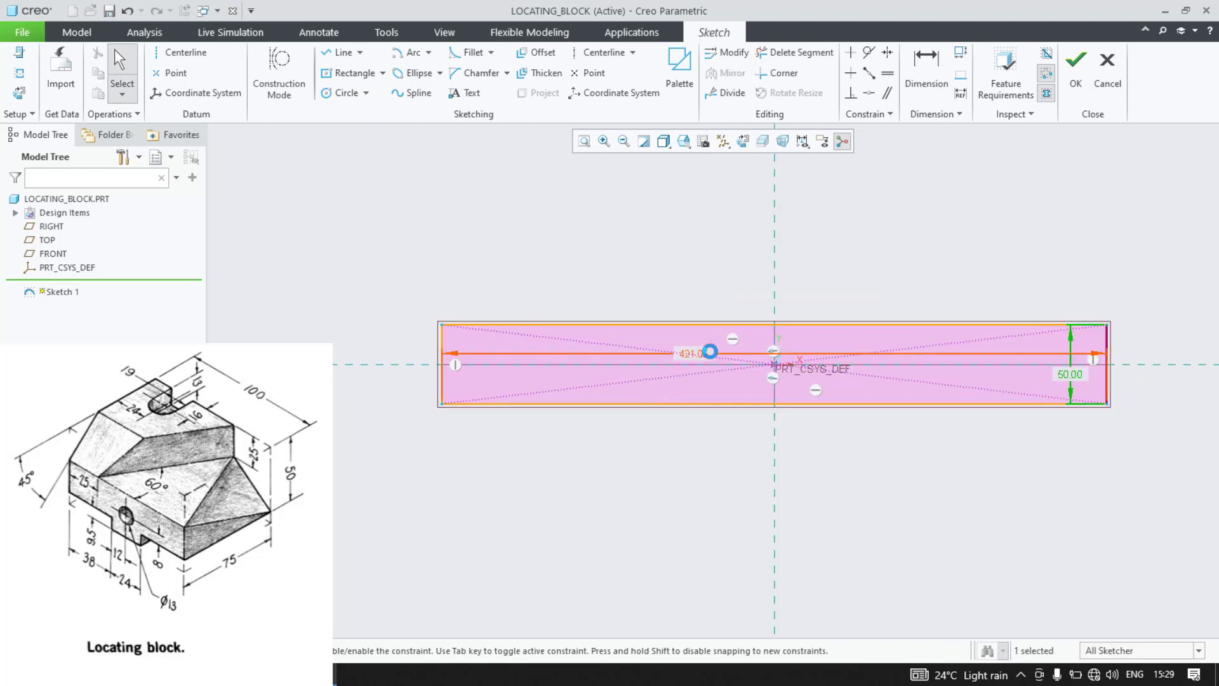
double_click(698, 354)
text(10)
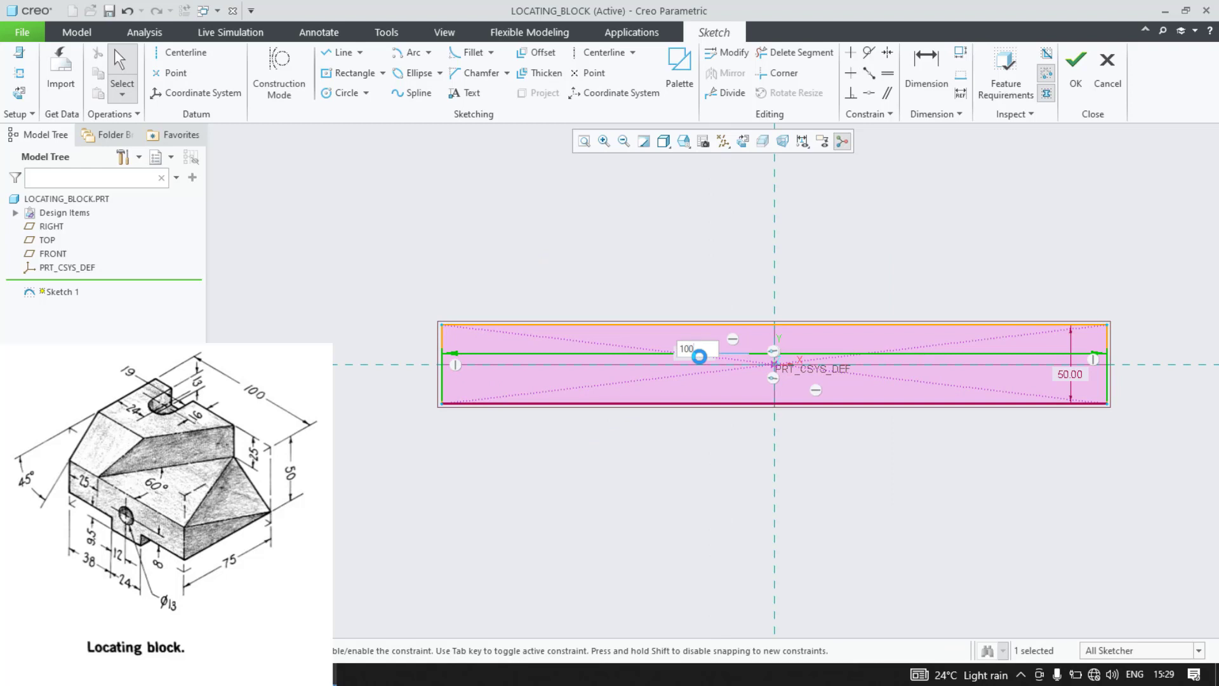
text(0)
key(Return)
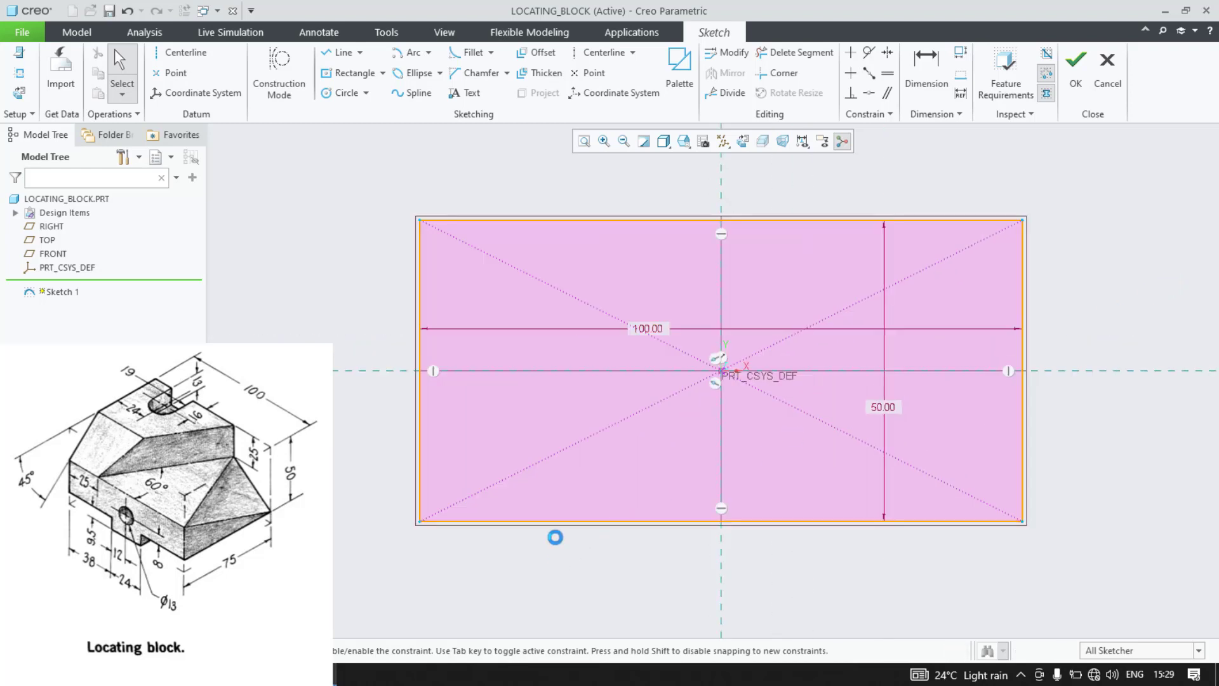
drag(648, 328, 653, 170)
drag(882, 407, 1125, 400)
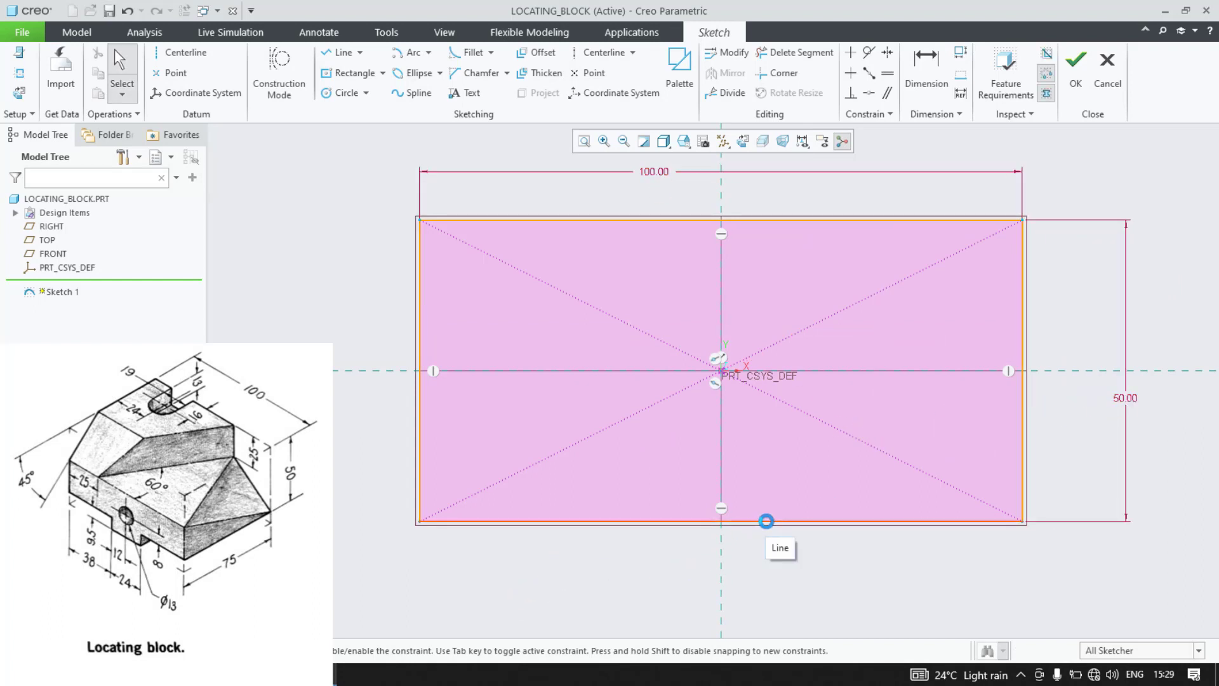
mouse_move(314, 157)
mouse_down()
mouse_move(844, 482)
mouse_move(1053, 554)
mouse_up()
click(281, 67)
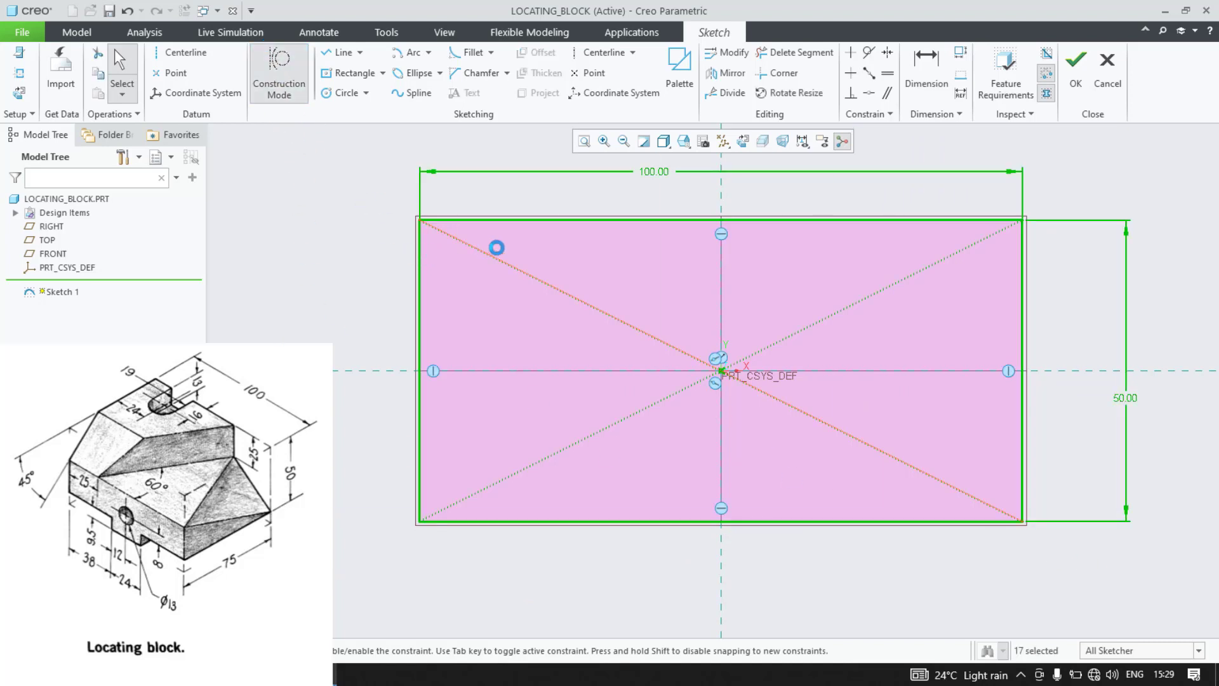
click(349, 229)
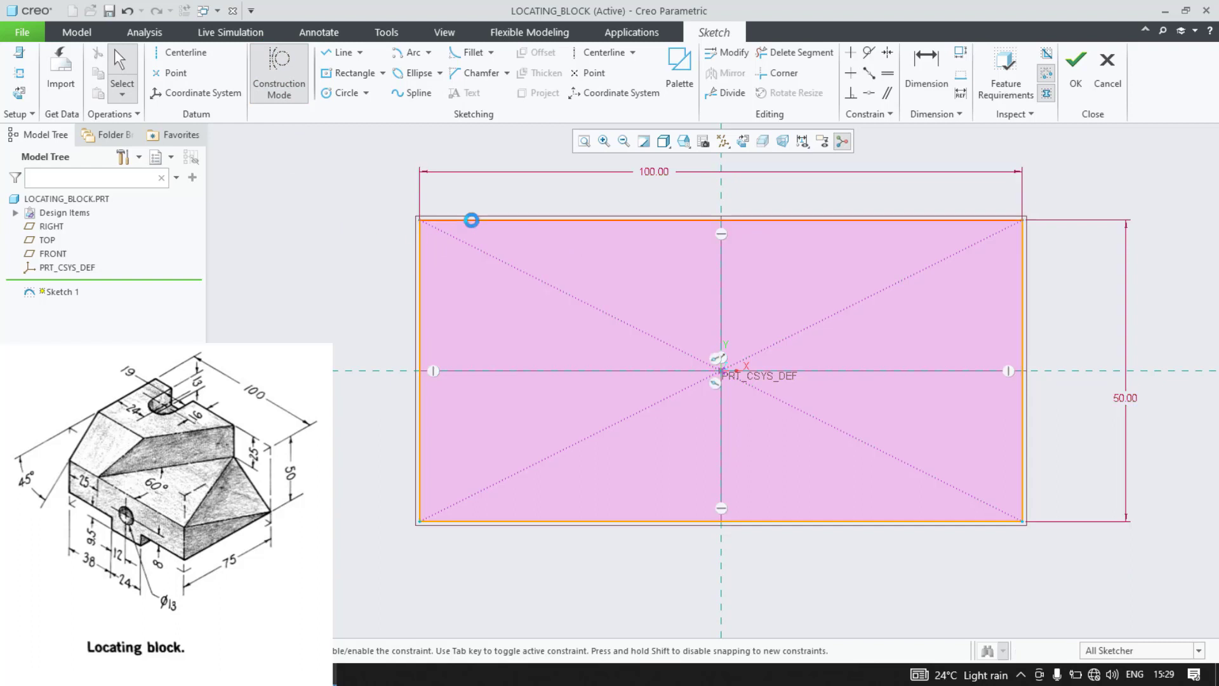
Step: Convert the four sides of the 100 × 50 rectangle to construction lines
click(468, 220)
ctrl+click(419, 273)
ctrl+click(643, 520)
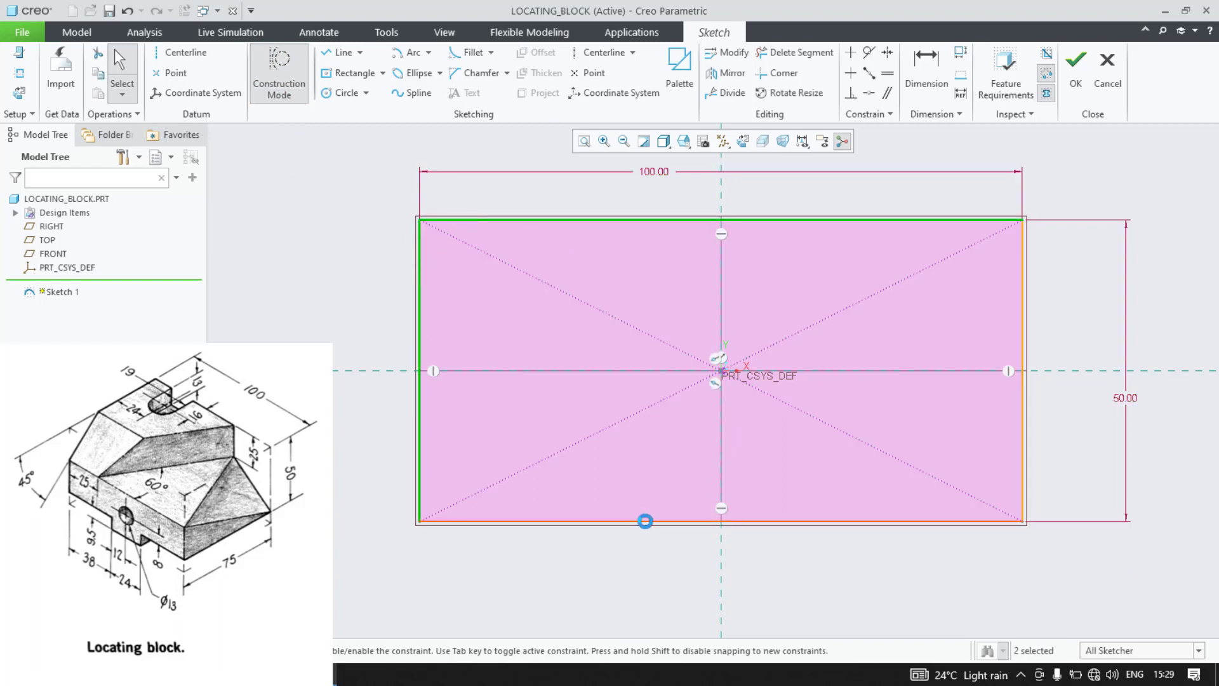
ctrl+click(1020, 430)
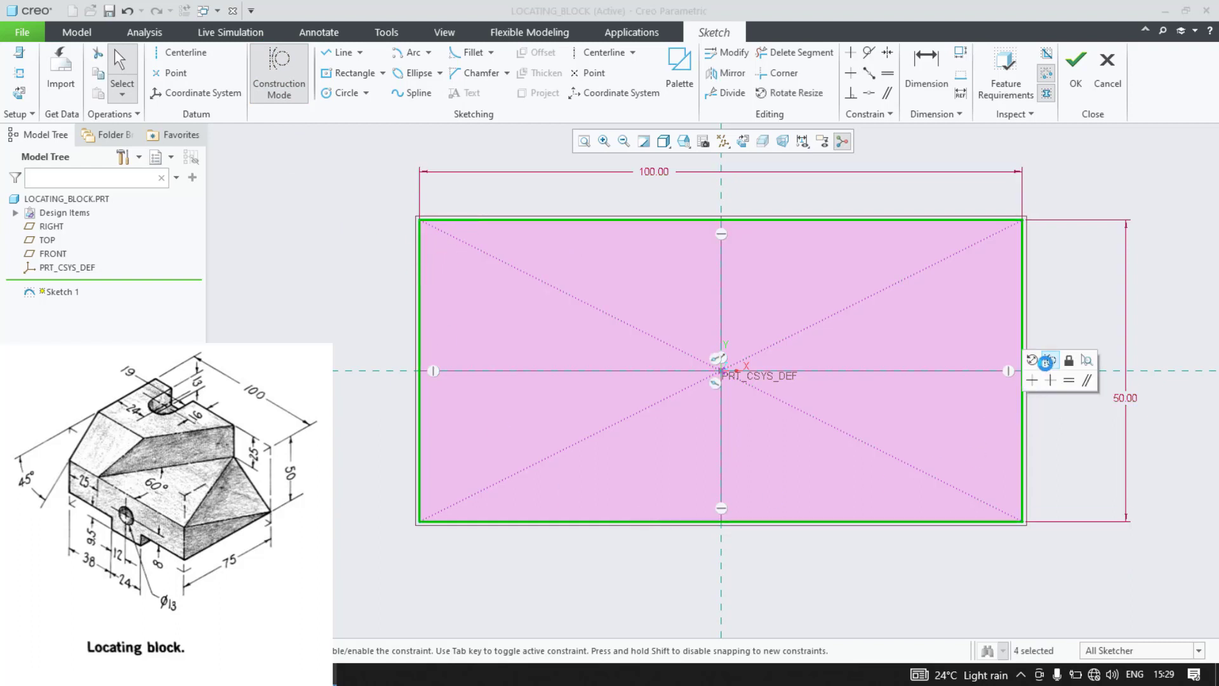
click(1050, 359)
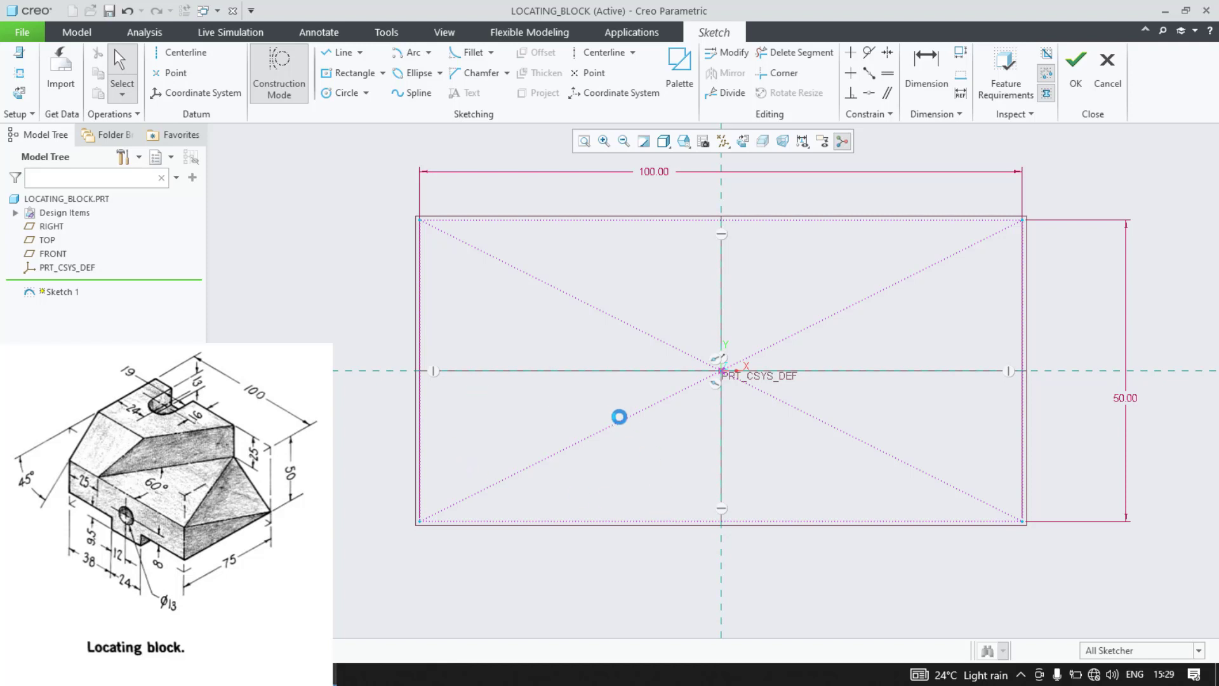
Step: Draw the profile's right half with solid lines from the bottom midpoint to the top midpoint, with a tab half about 12 wide and 6 high
click(342, 52)
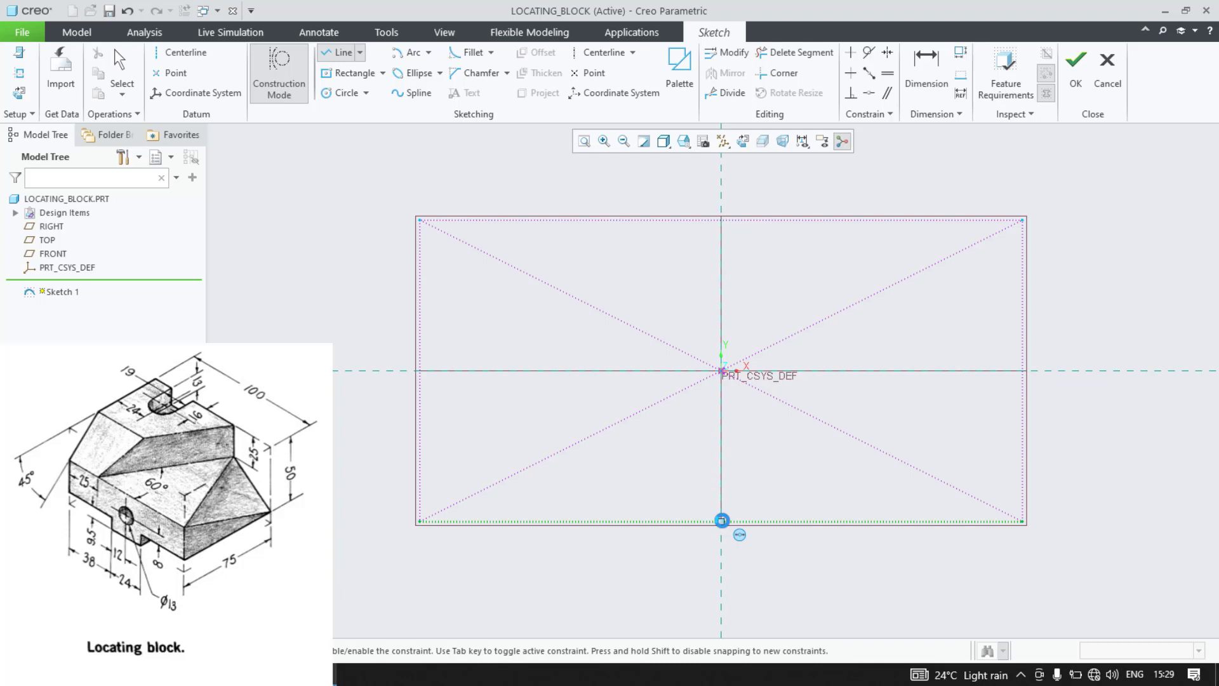
click(721, 521)
key(g)
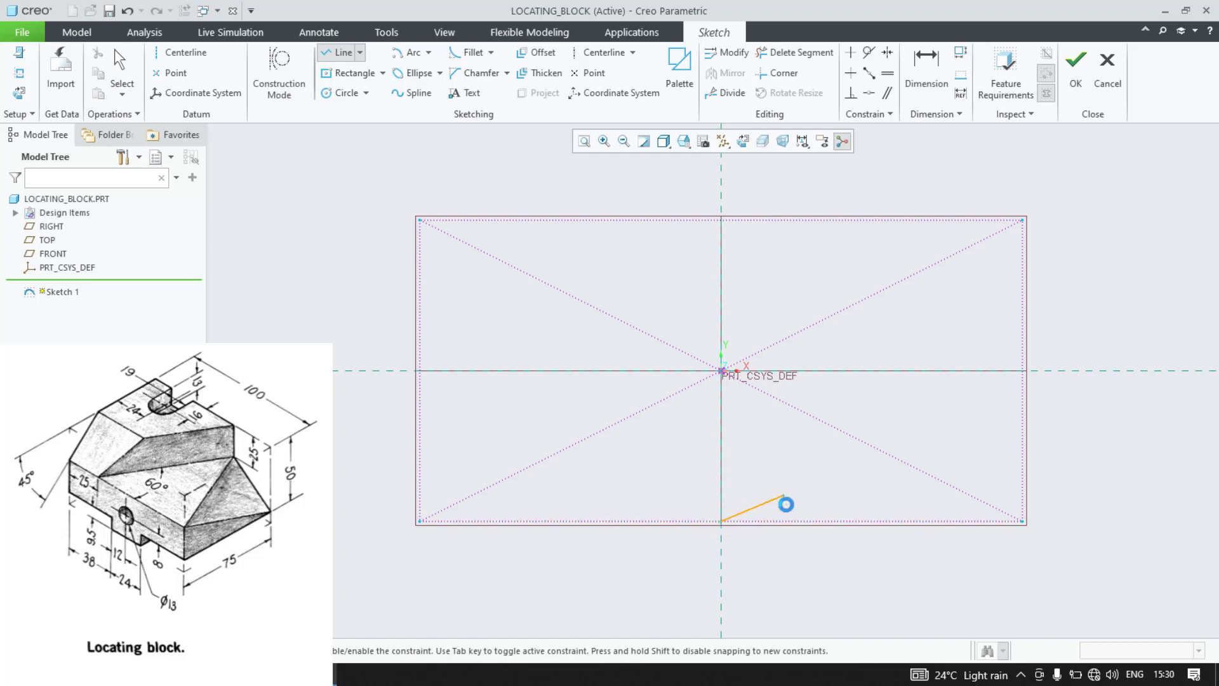
click(794, 521)
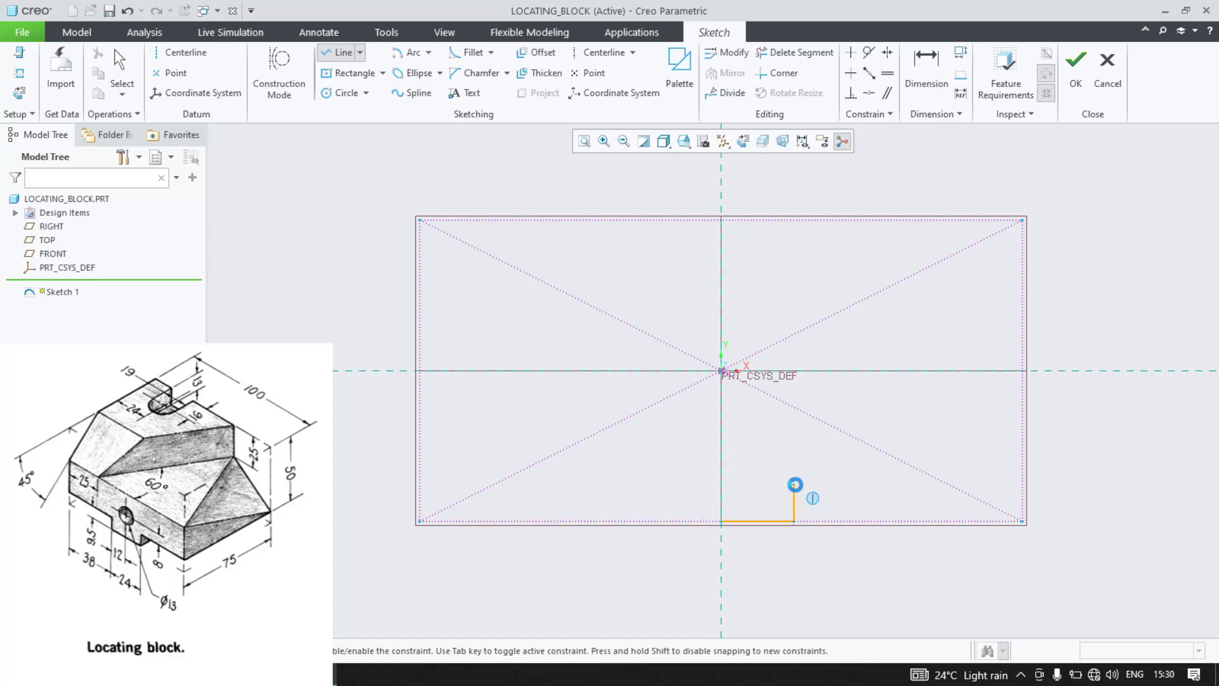
click(795, 485)
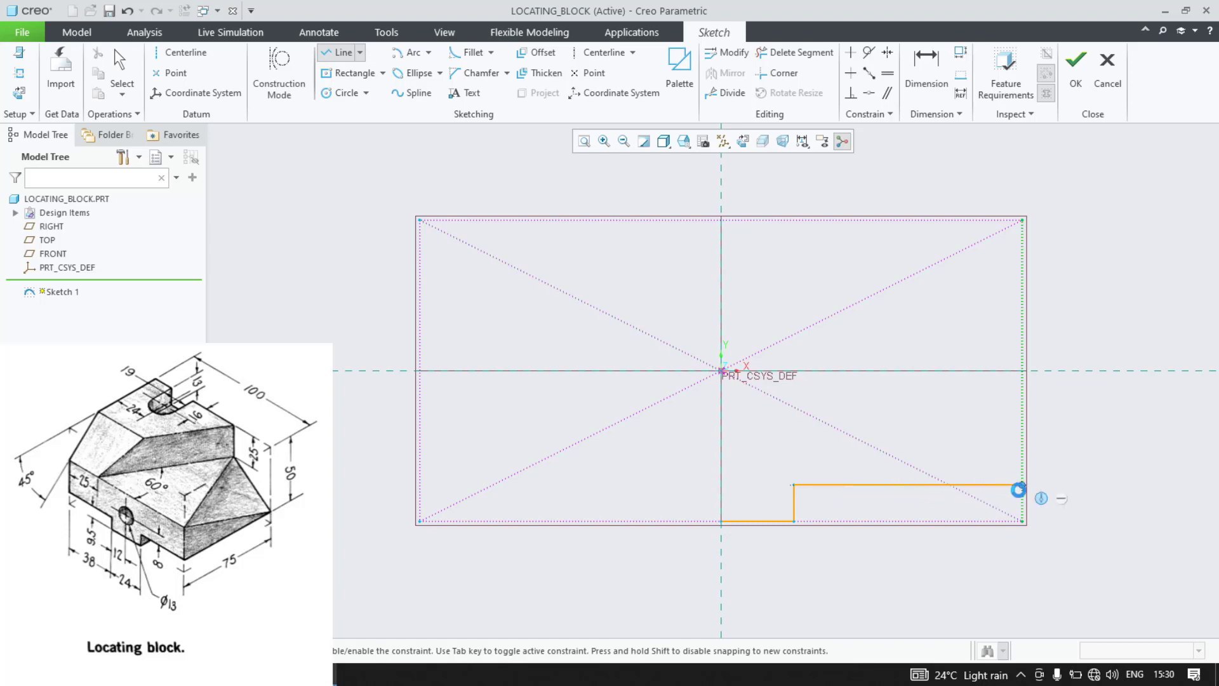
middle_click(1019, 486)
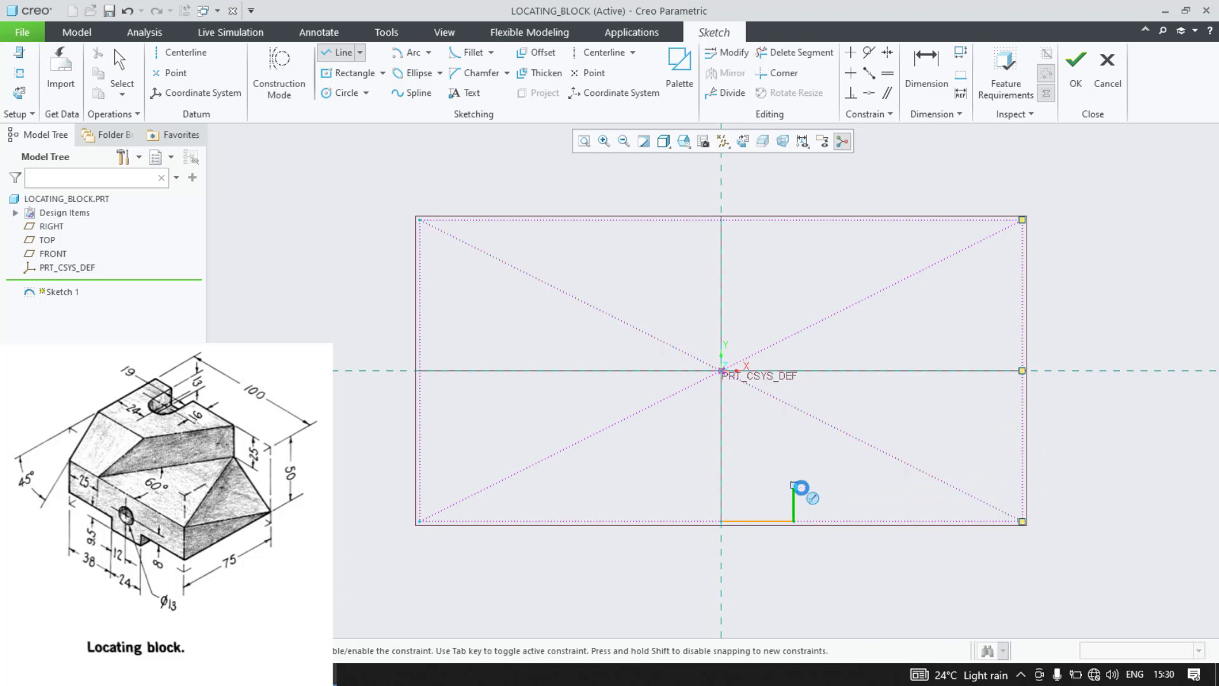
click(794, 485)
click(1021, 484)
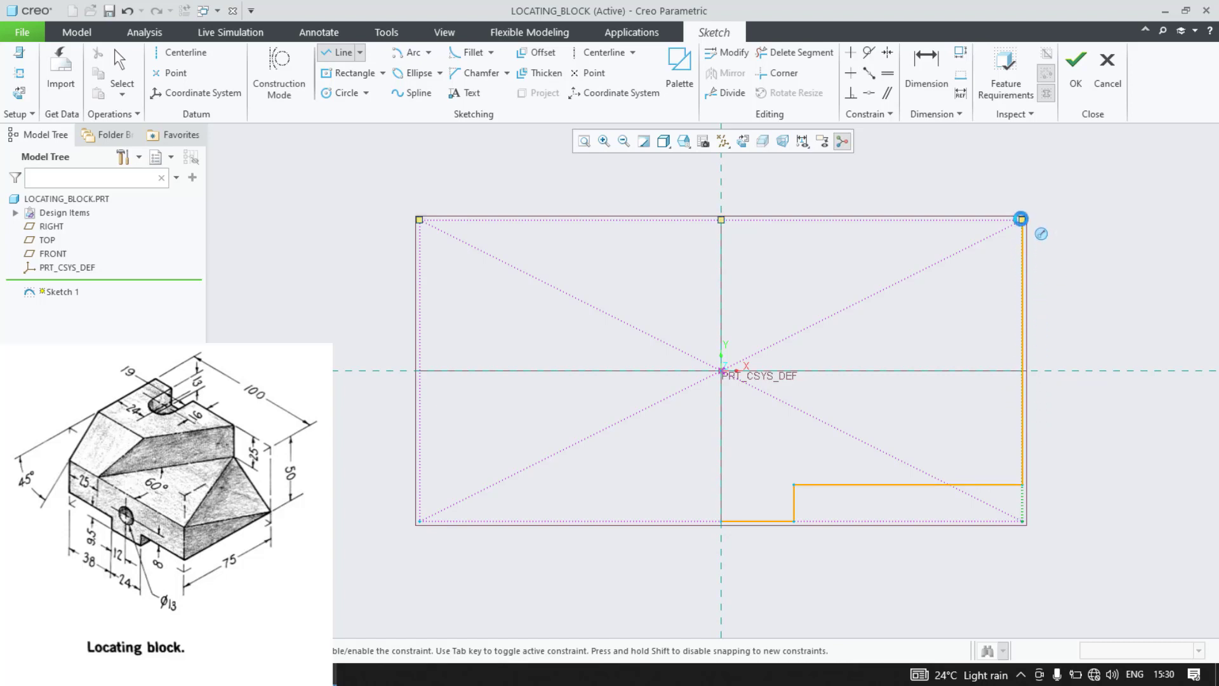
click(1021, 219)
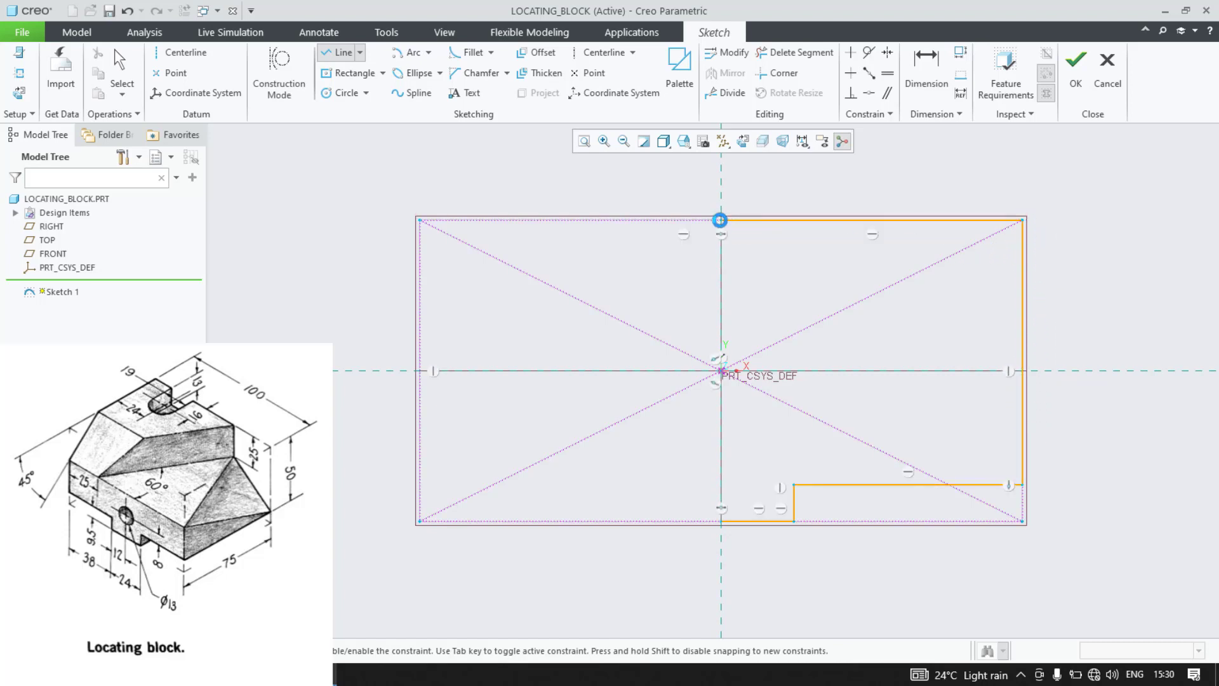
click(720, 219)
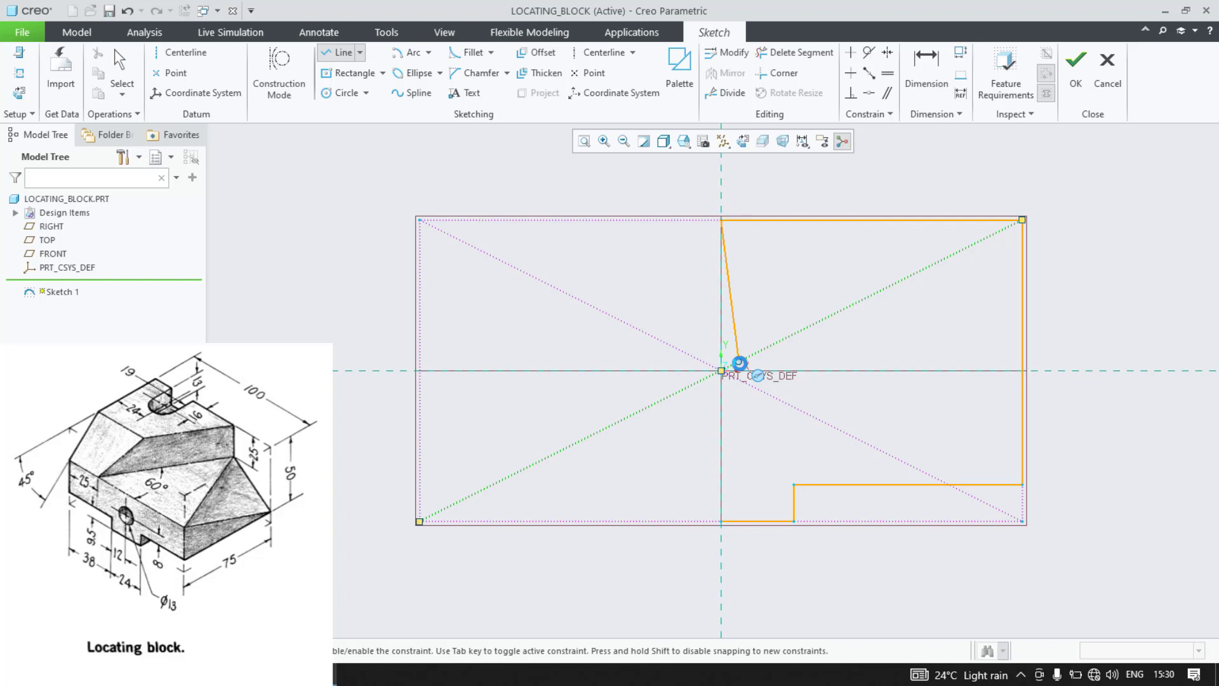
middle_click(736, 366)
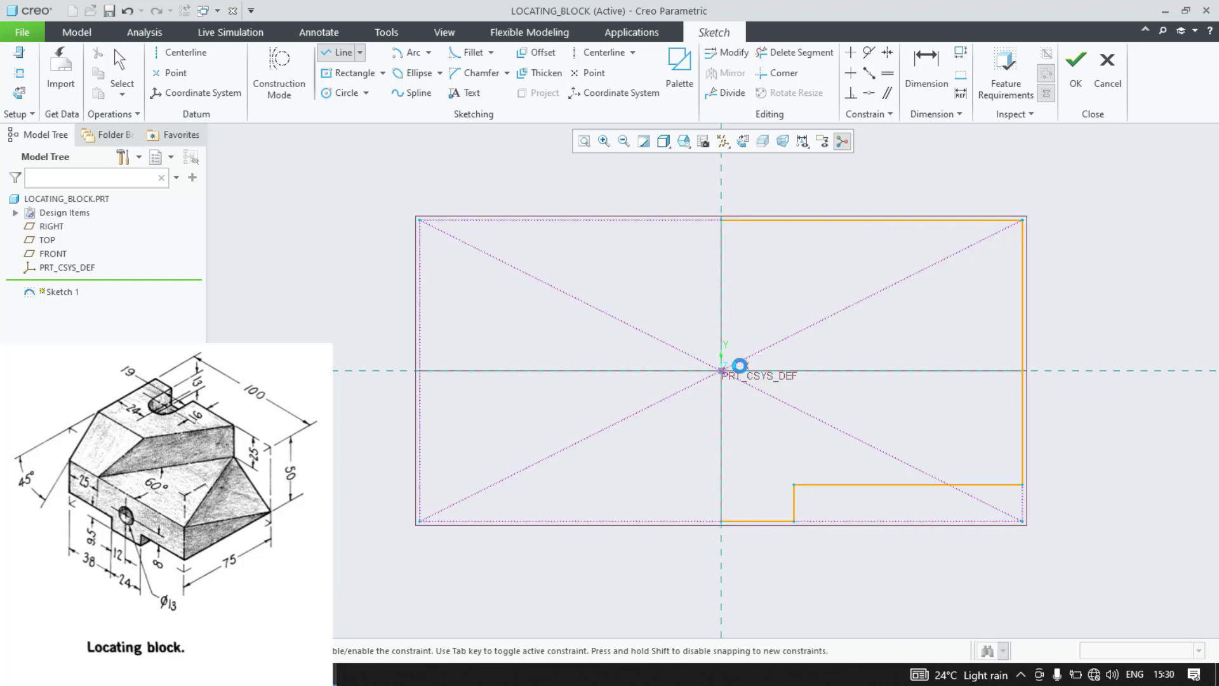
middle_click(673, 187)
Step: Mirror the solid half-profile about the vertical reference line to close the outline
drag(674, 191, 1107, 580)
click(710, 72)
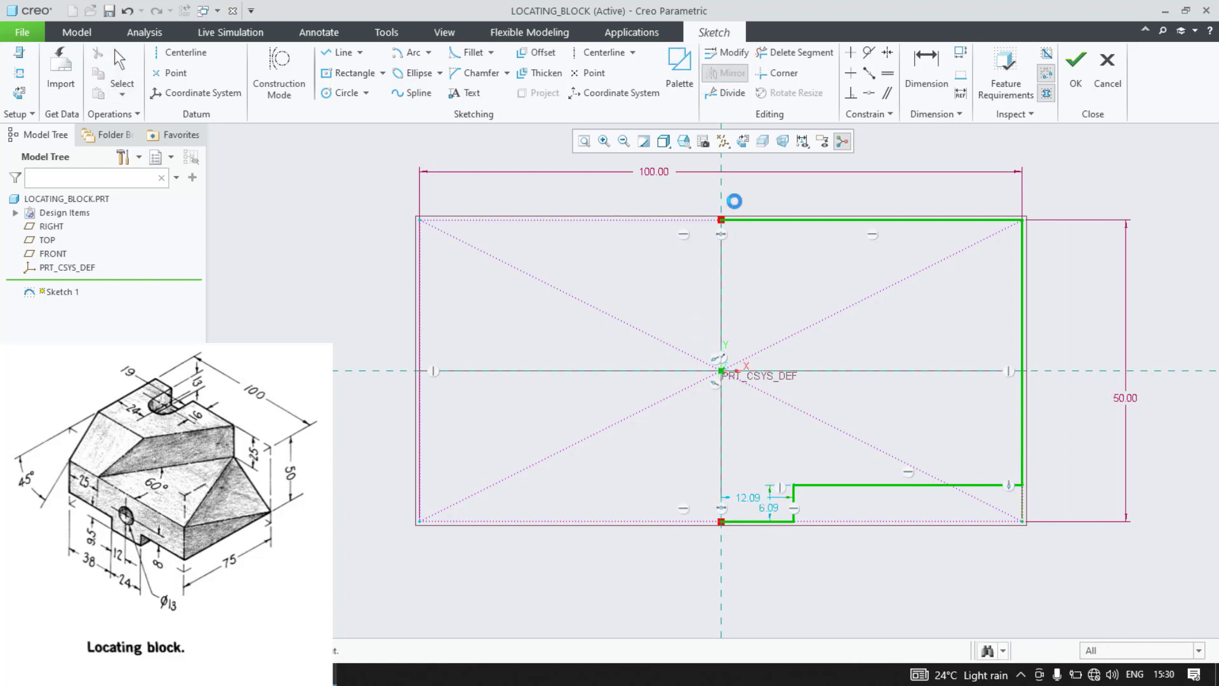
click(721, 194)
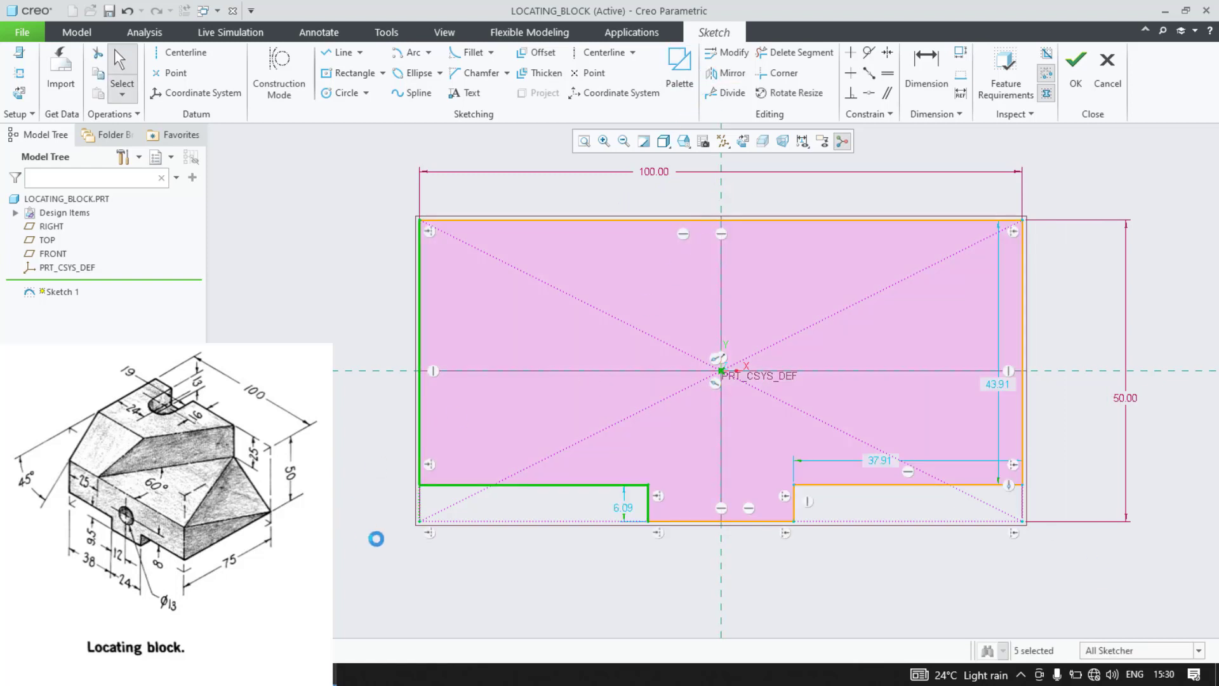
Step: Dimension the bottom edge of the central tab and set its width to 24
key(d)
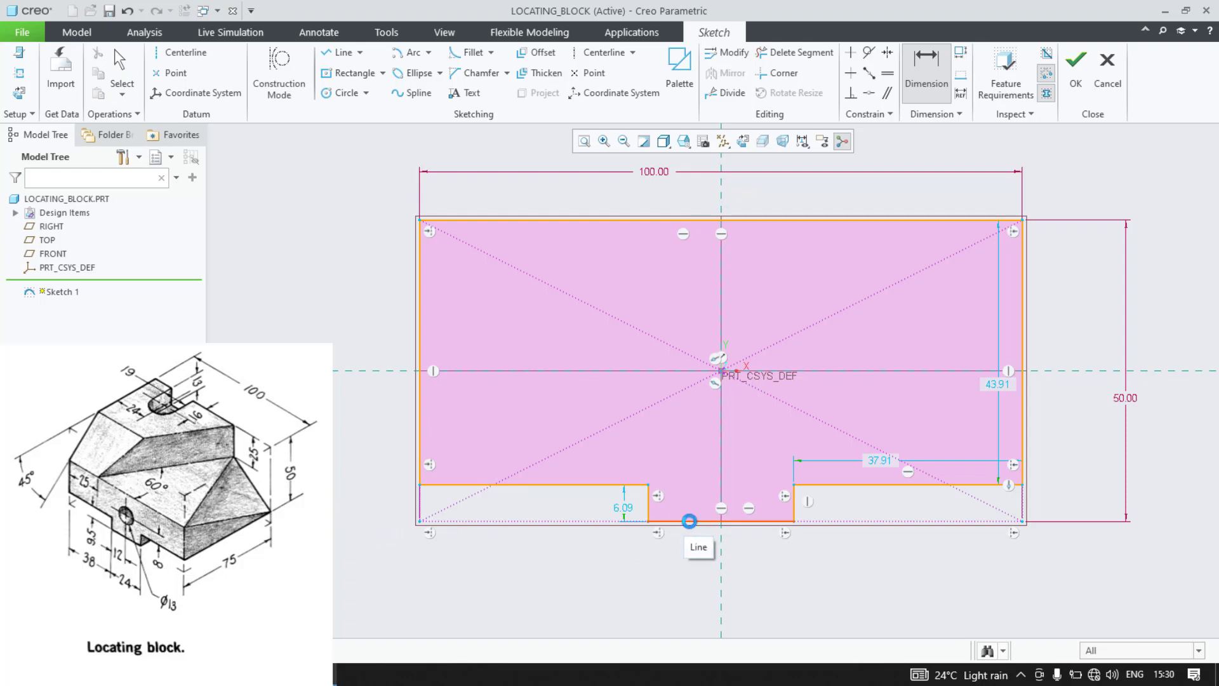
click(689, 521)
middle_click(690, 589)
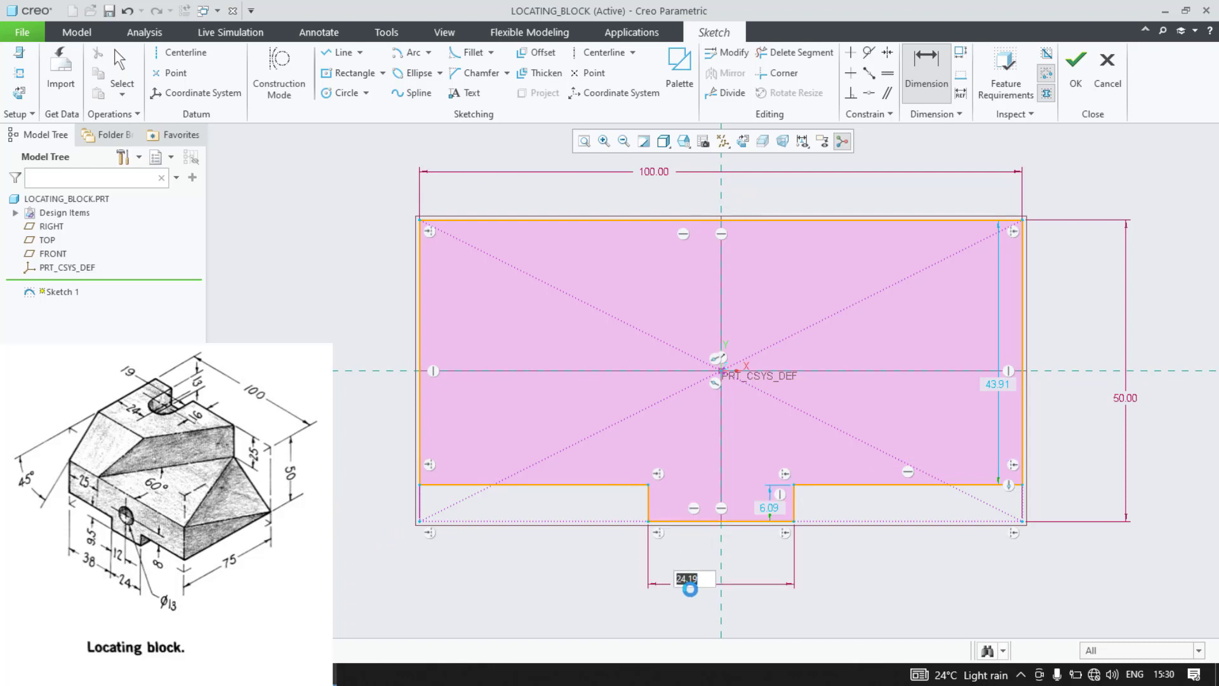
text(24)
key(Return)
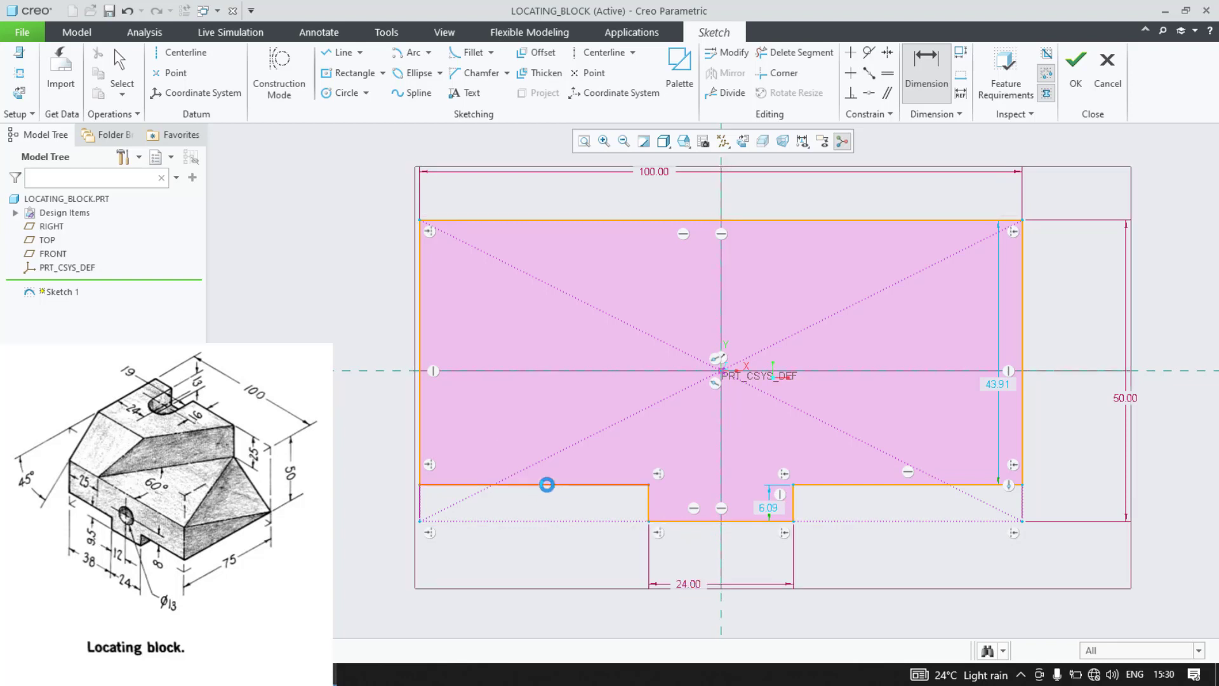
Step: Try to add a 38 dimension to the horizontal shoulder edge left of the tab, then undo it
click(544, 484)
middle_click(542, 565)
key(Return)
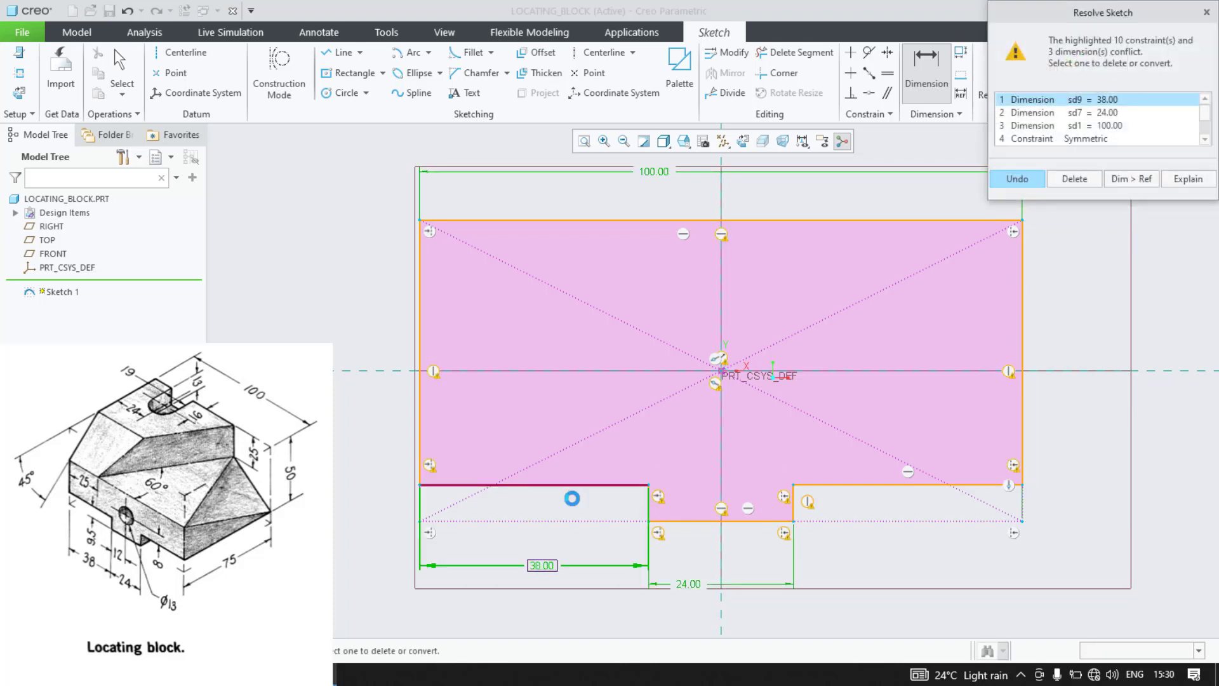
click(1018, 179)
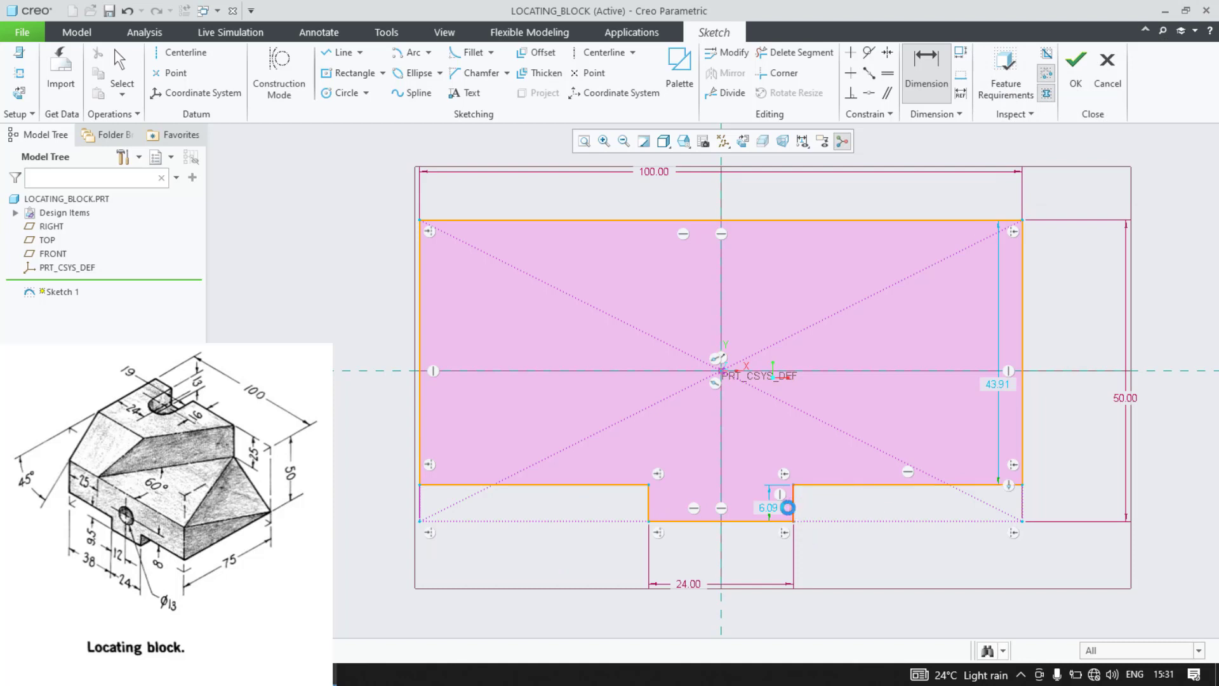
Step: Dimension the right vertical edge of the central tab and set its height to 9.5
click(787, 502)
middle_click(769, 503)
text(9.5)
key(Return)
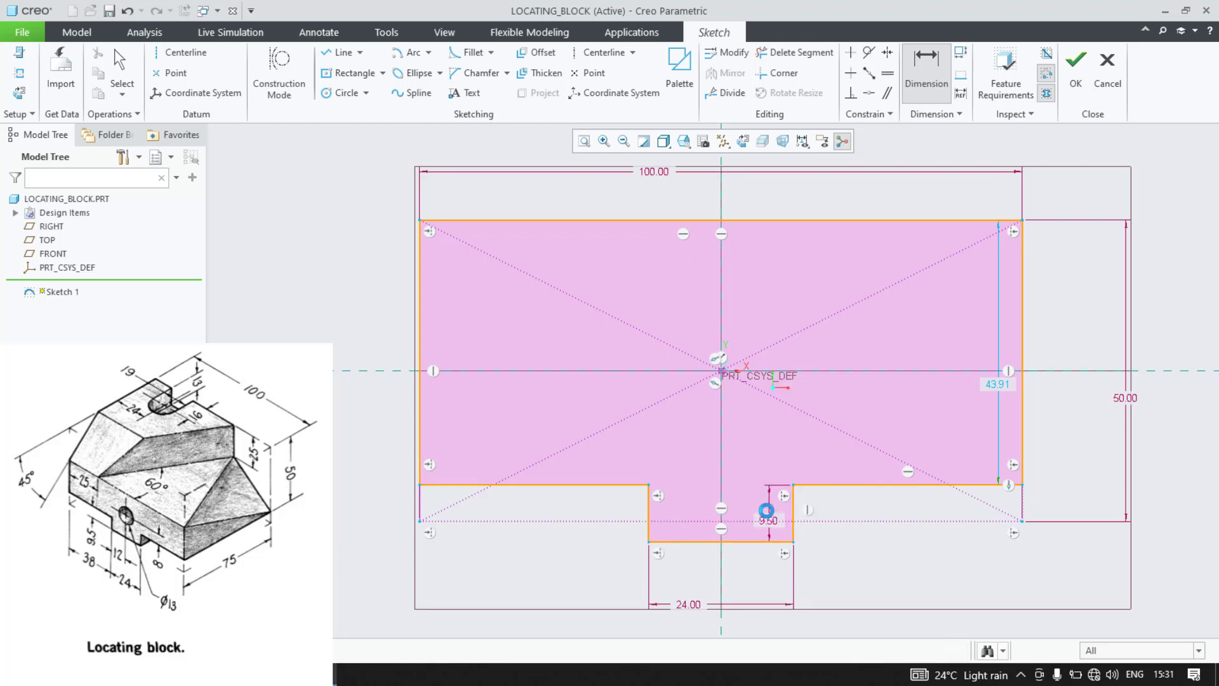
middle_click(767, 510)
Step: Make the tab's bottom edge coincident with the rectangle's bottom construction line
click(759, 542)
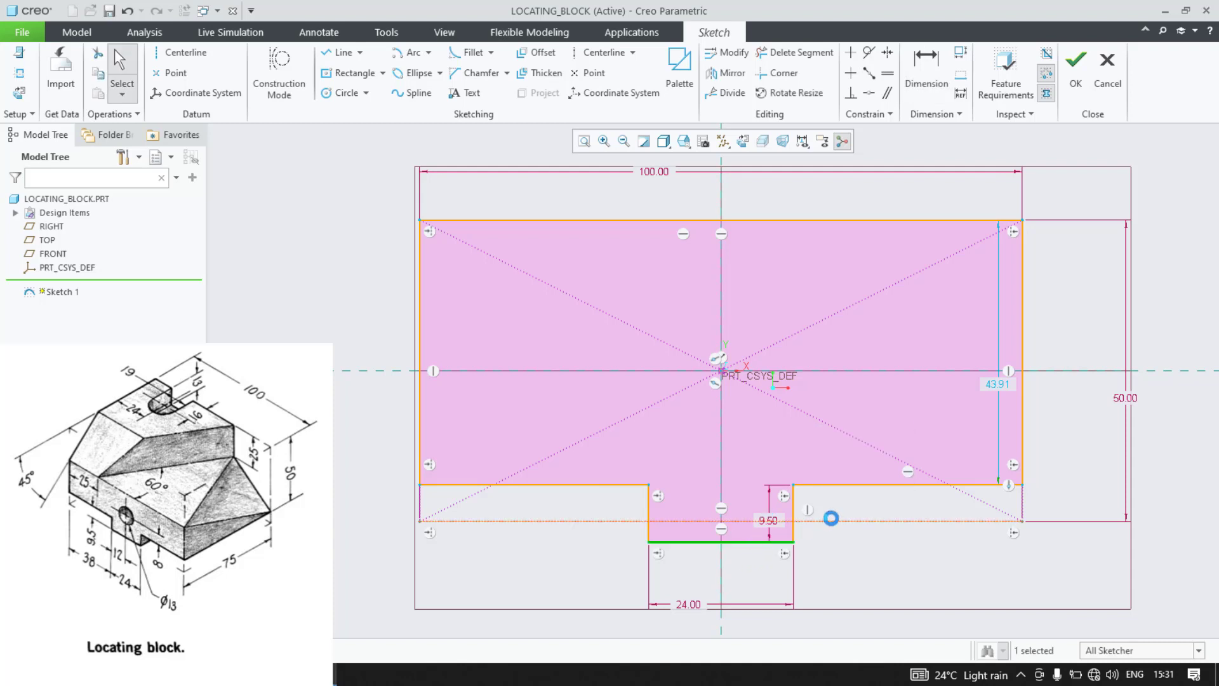
ctrl+click(833, 522)
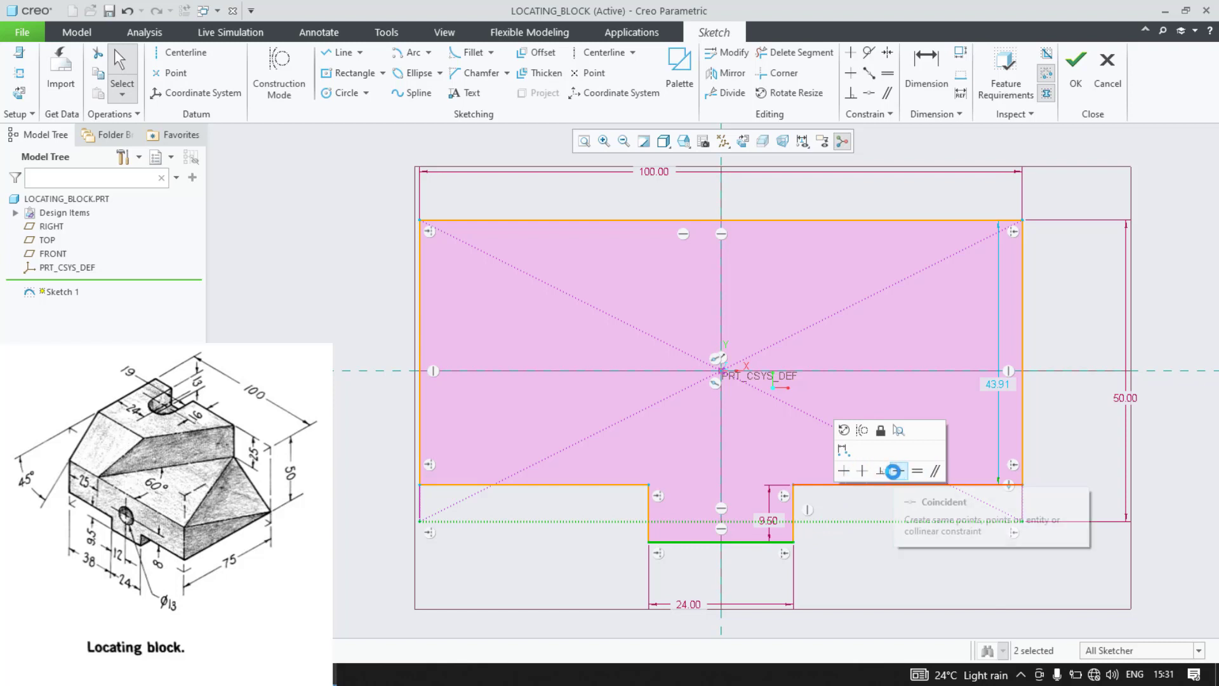
click(894, 471)
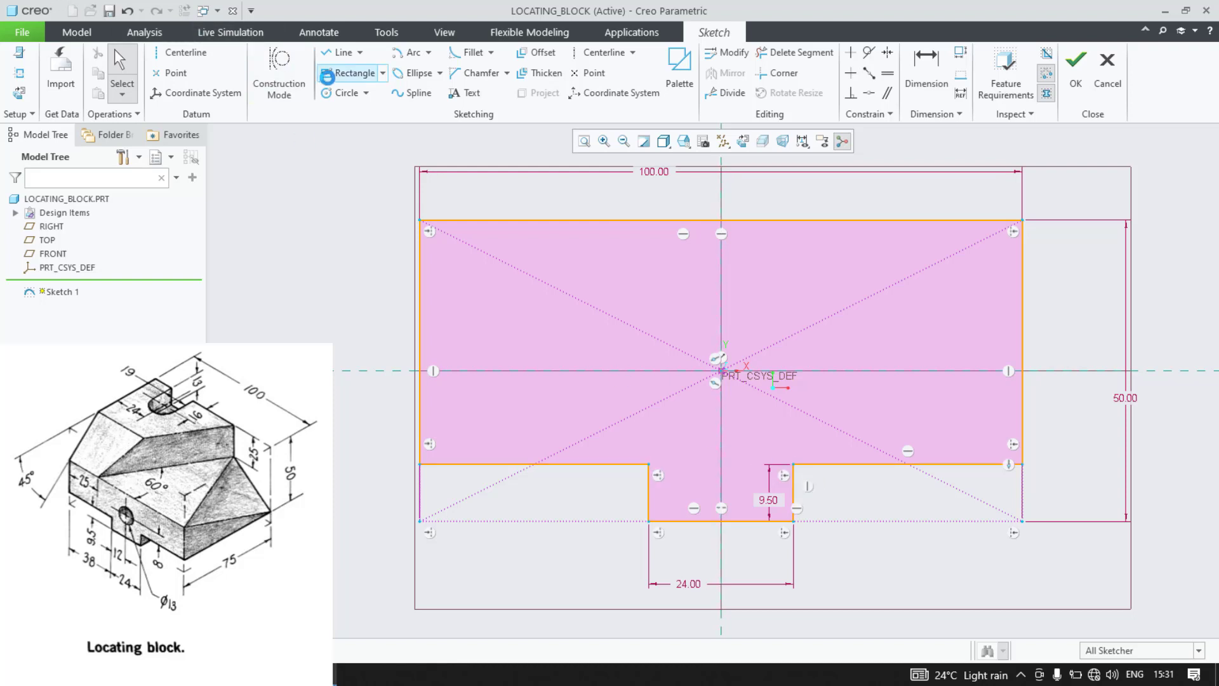
Step: Draw a circle on the vertical centreline above the central tab and set its diameter to 13
click(343, 92)
click(721, 418)
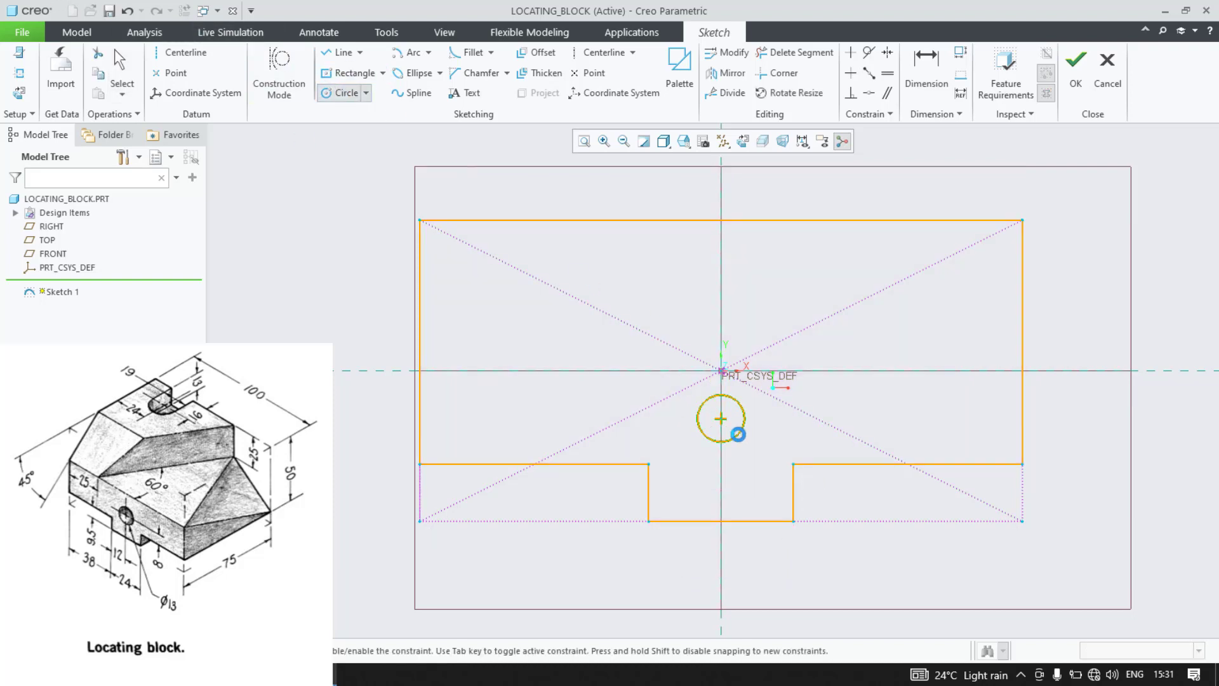
click(736, 434)
middle_click(762, 427)
double_click(654, 385)
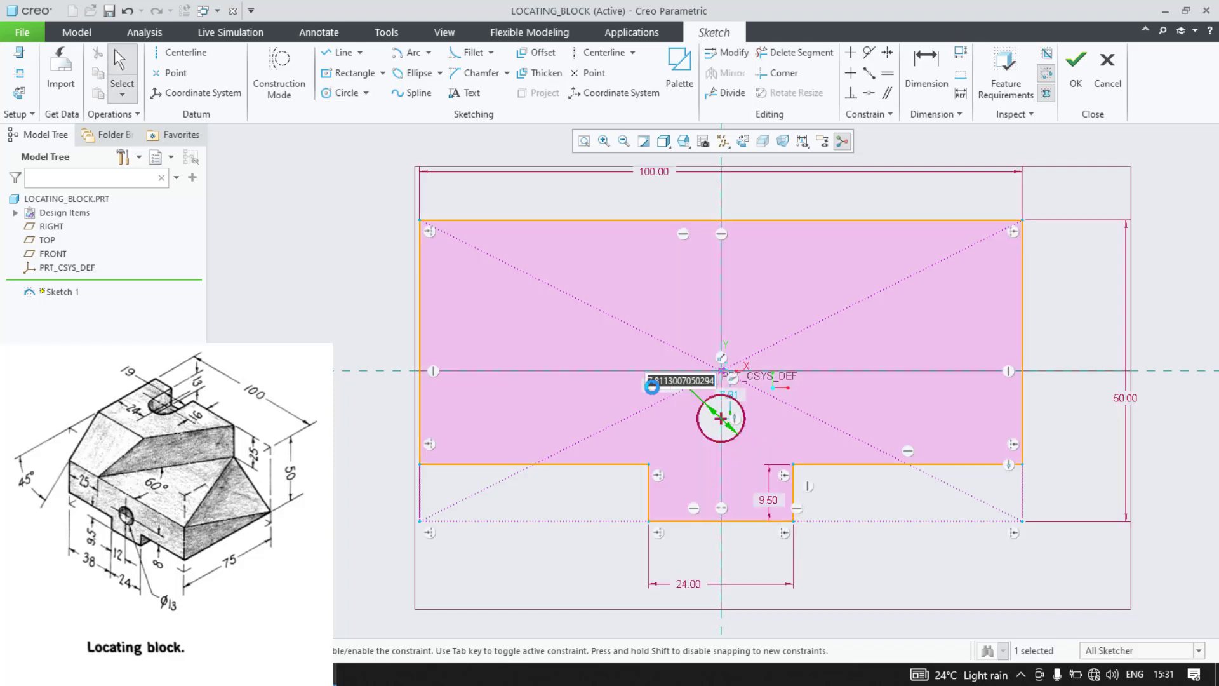
text(13)
key(Return)
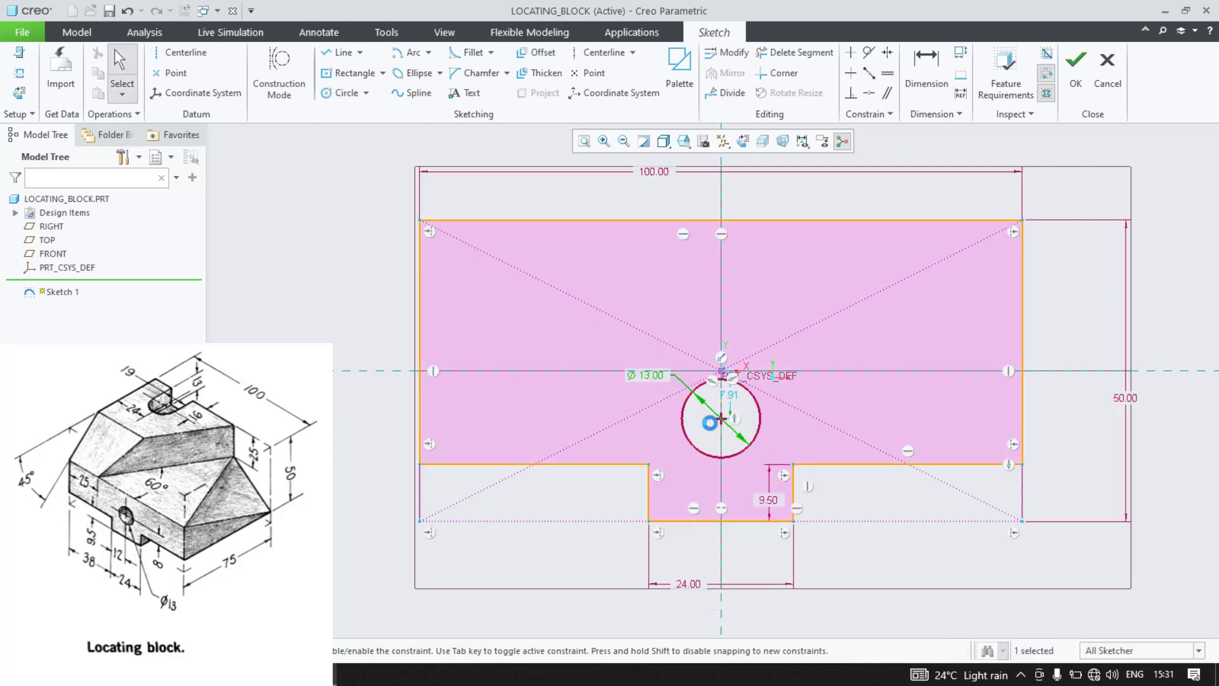
Step: Dimension the circle's centre from the tab's bottom edge as 9.5+8 and finish the profile sketch
click(921, 86)
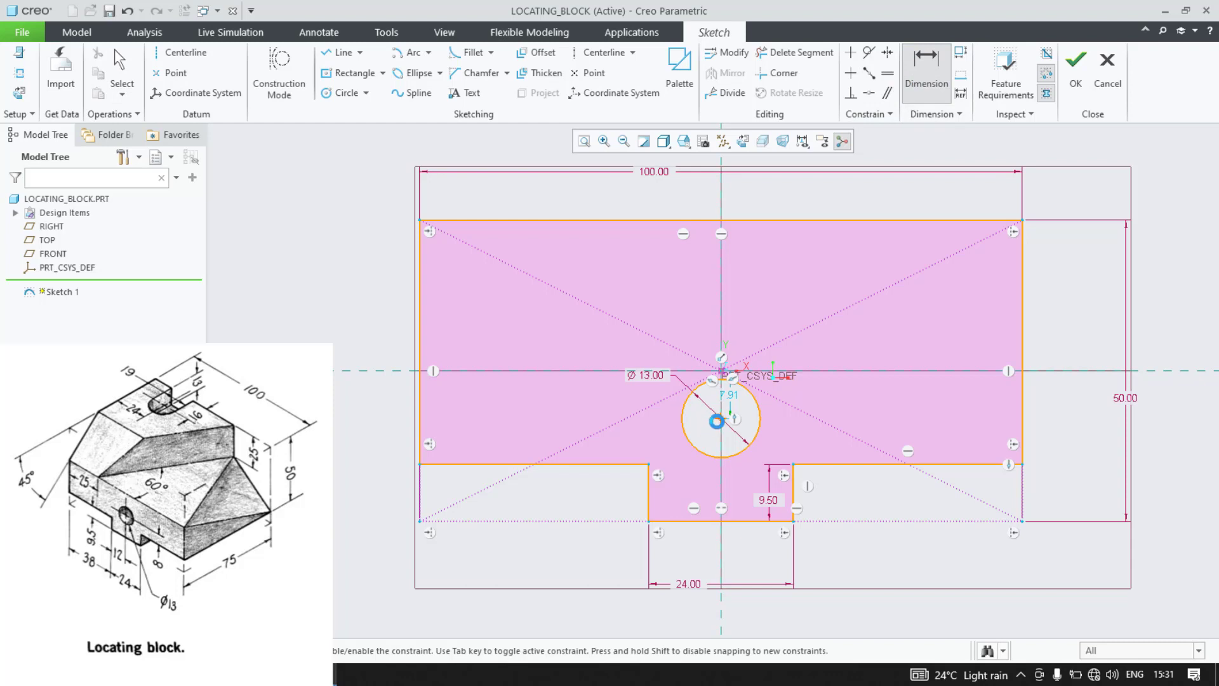
click(721, 418)
click(745, 521)
middle_click(1068, 452)
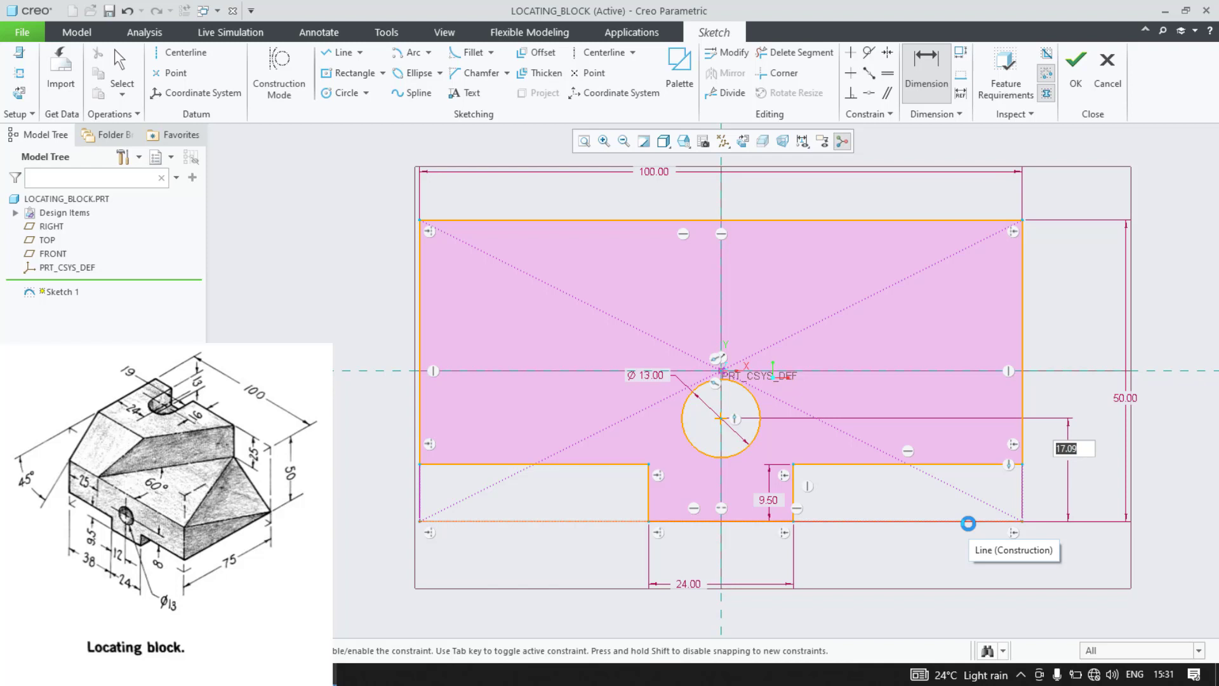
text(9.5+8)
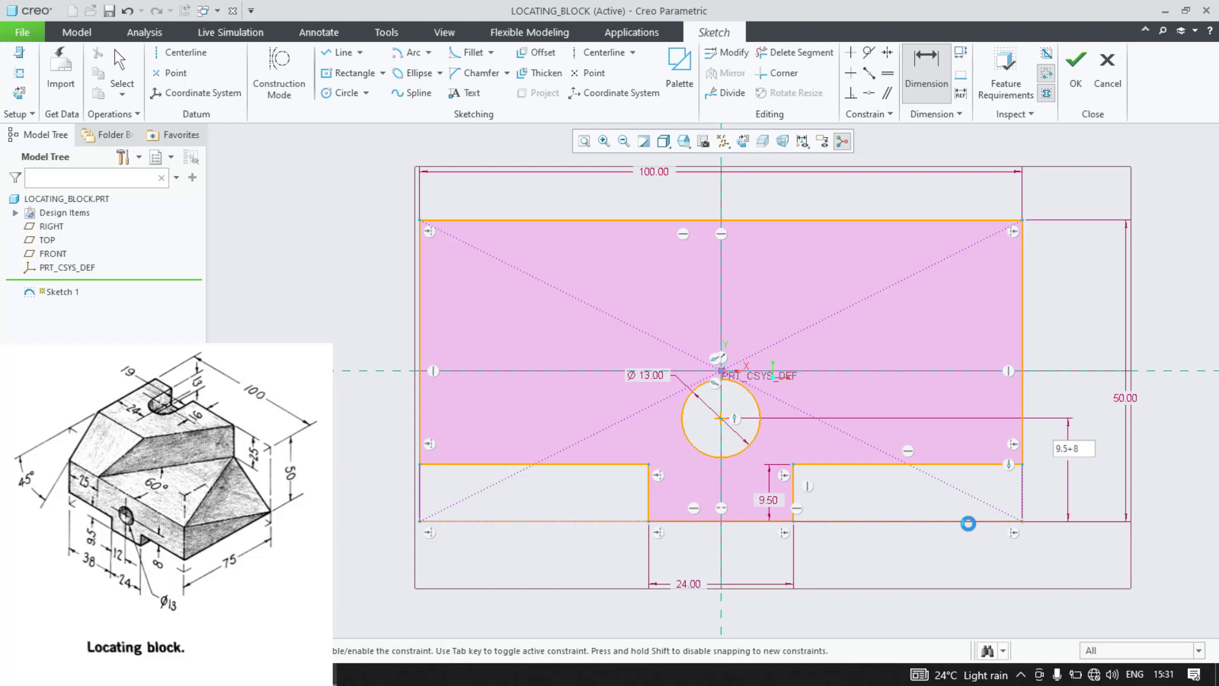
key(Return)
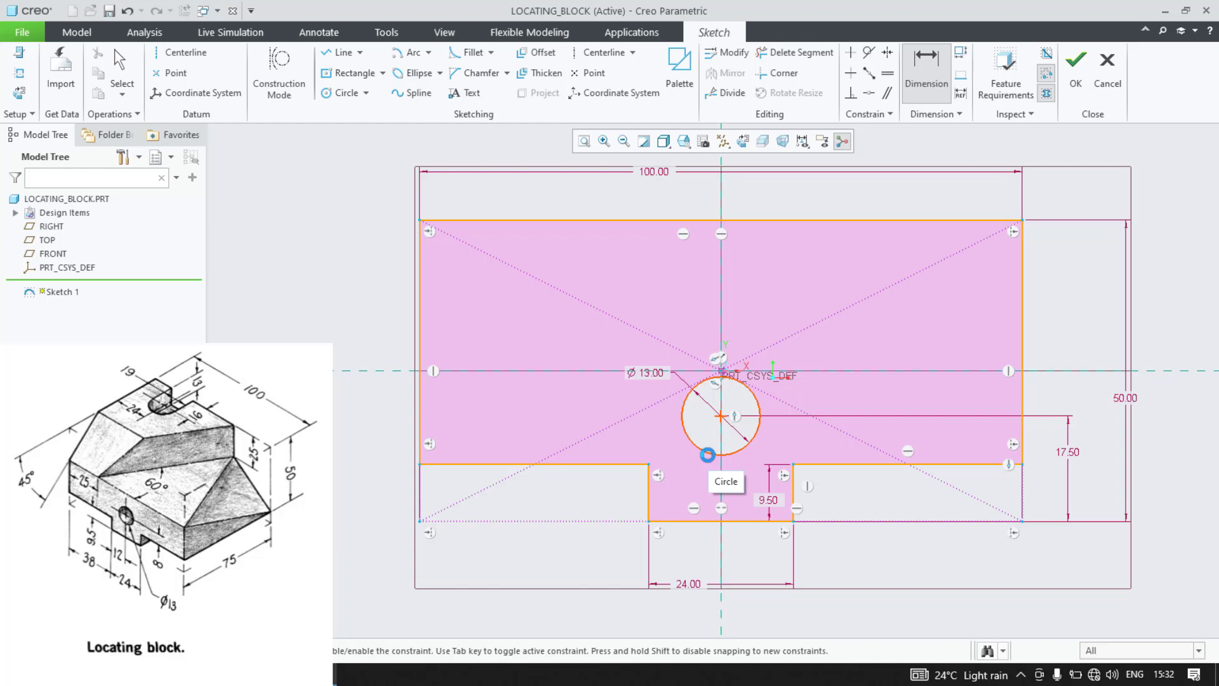
click(1076, 70)
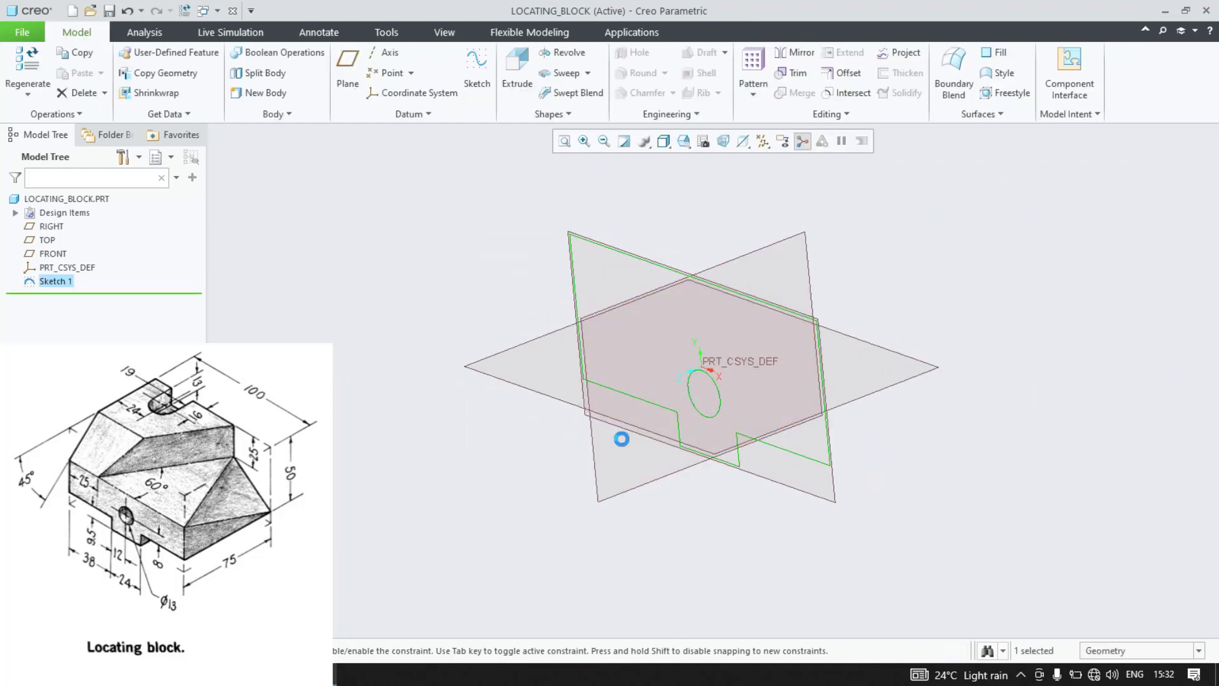
Step: Extrude the front profile as a solid 75 deep in the reversed direction
click(517, 69)
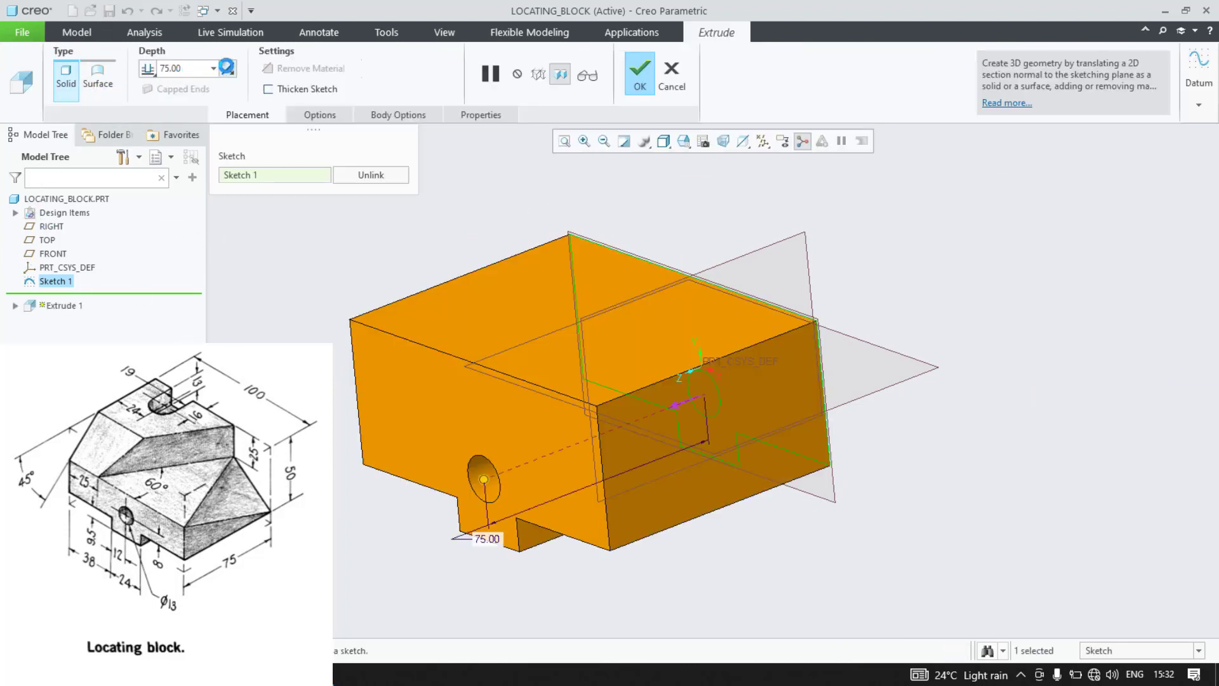
click(226, 67)
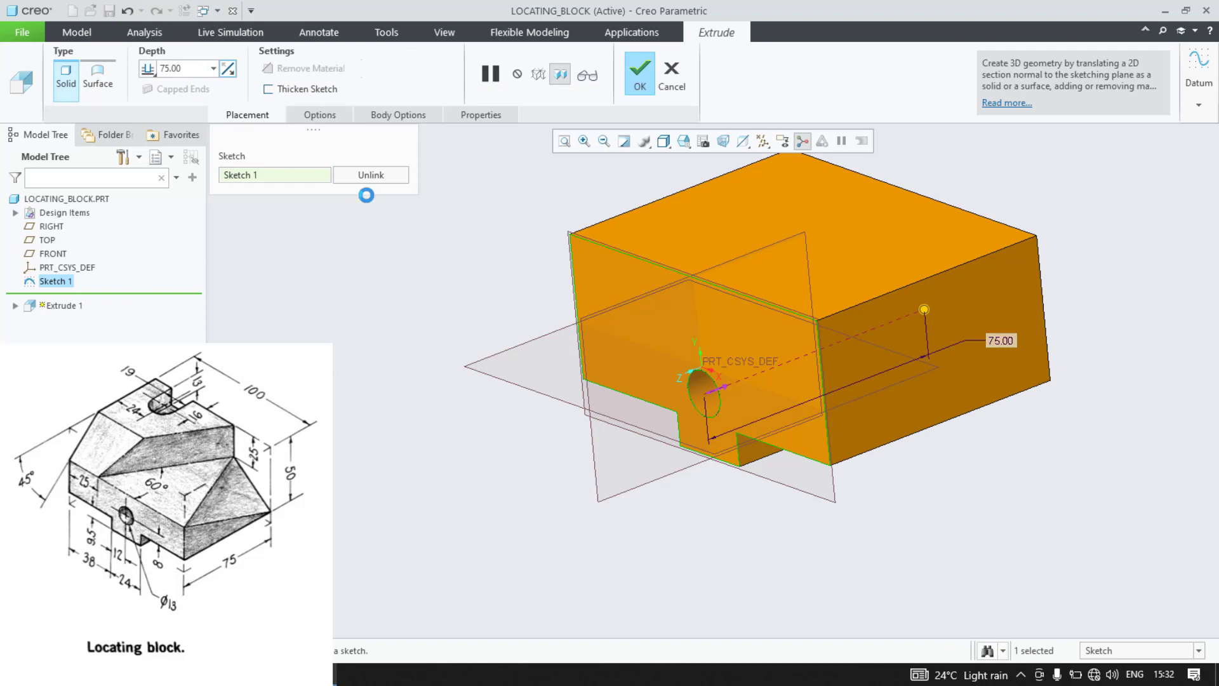
click(640, 76)
Step: Start a sketch on the block's top face and draw a closed rectangle about 10.3 by 12.6 against the rear edge, left of centre
mouse_move(455, 338)
middle_down()
mouse_move(469, 307)
mouse_move(507, 339)
middle_up()
click(724, 200)
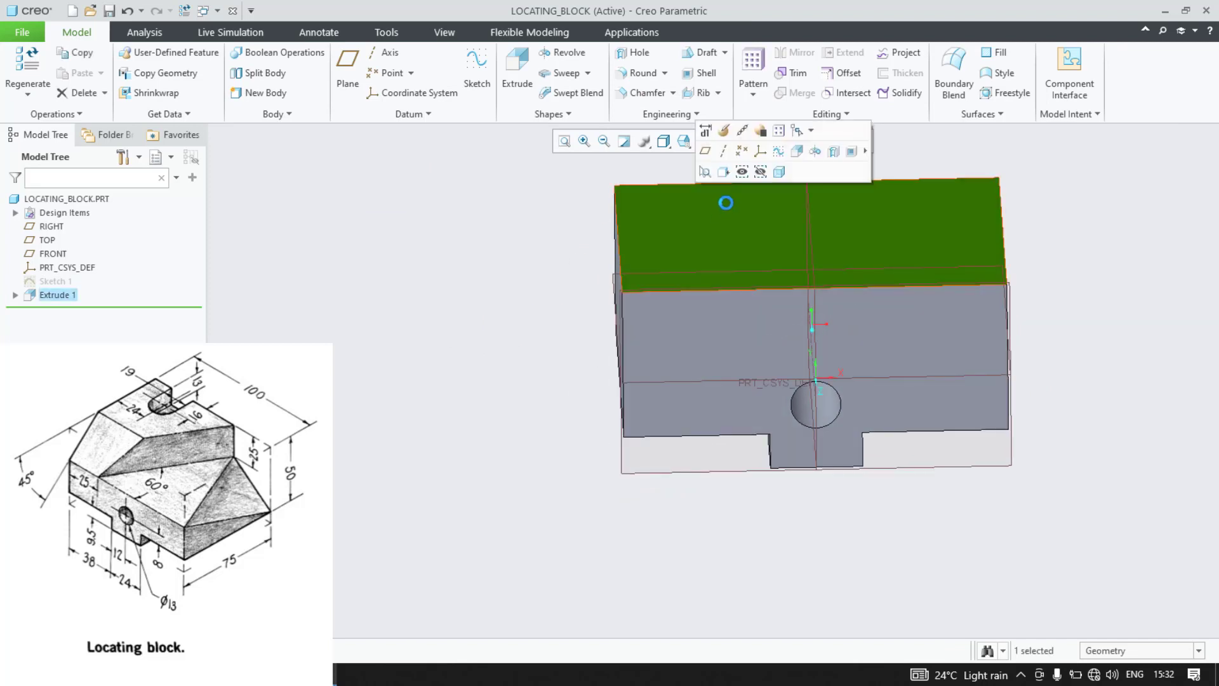
click(773, 155)
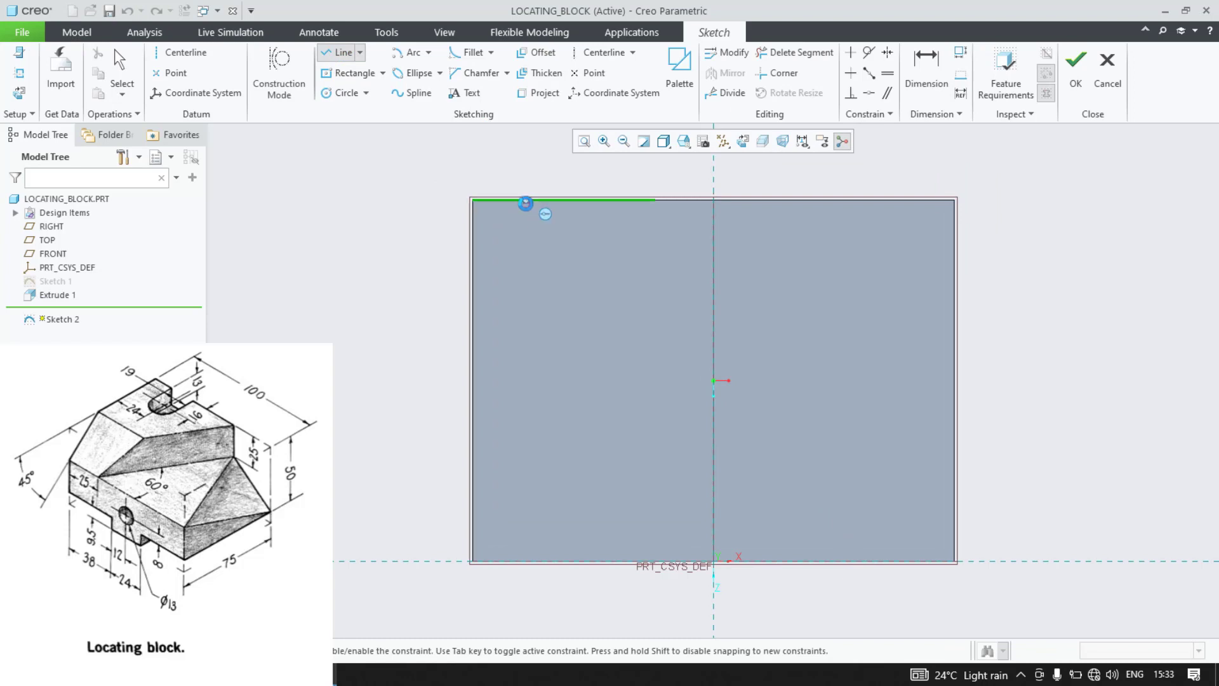
click(523, 200)
click(523, 260)
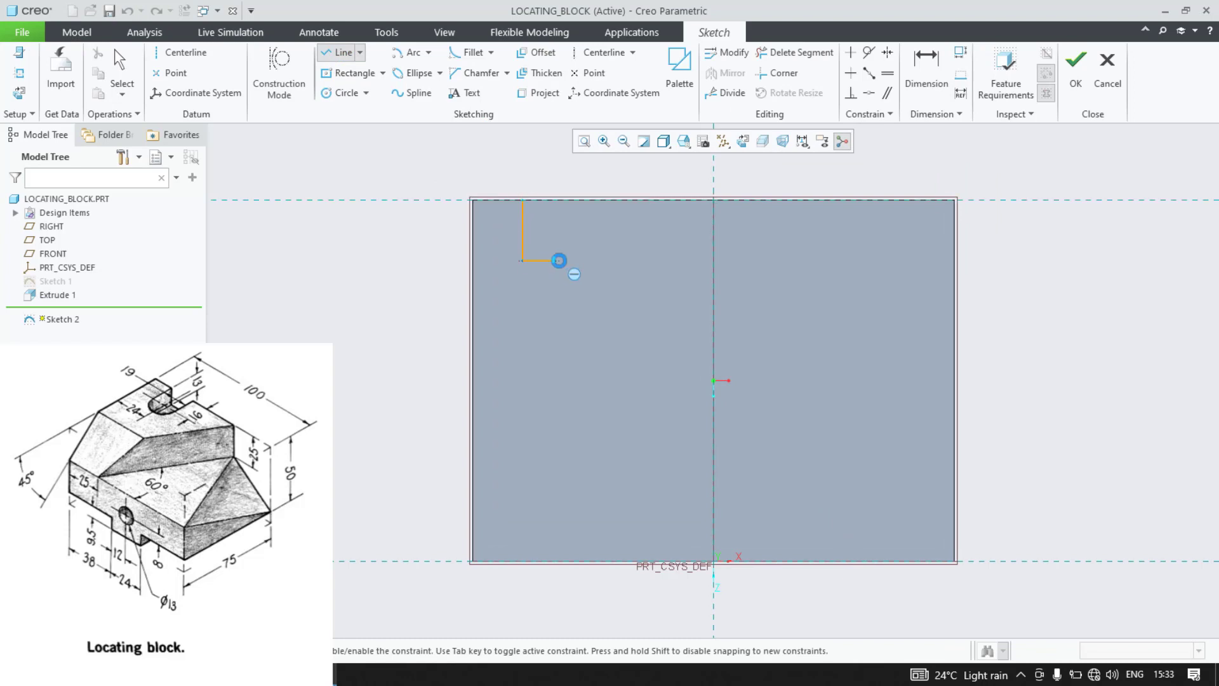
click(572, 261)
click(572, 200)
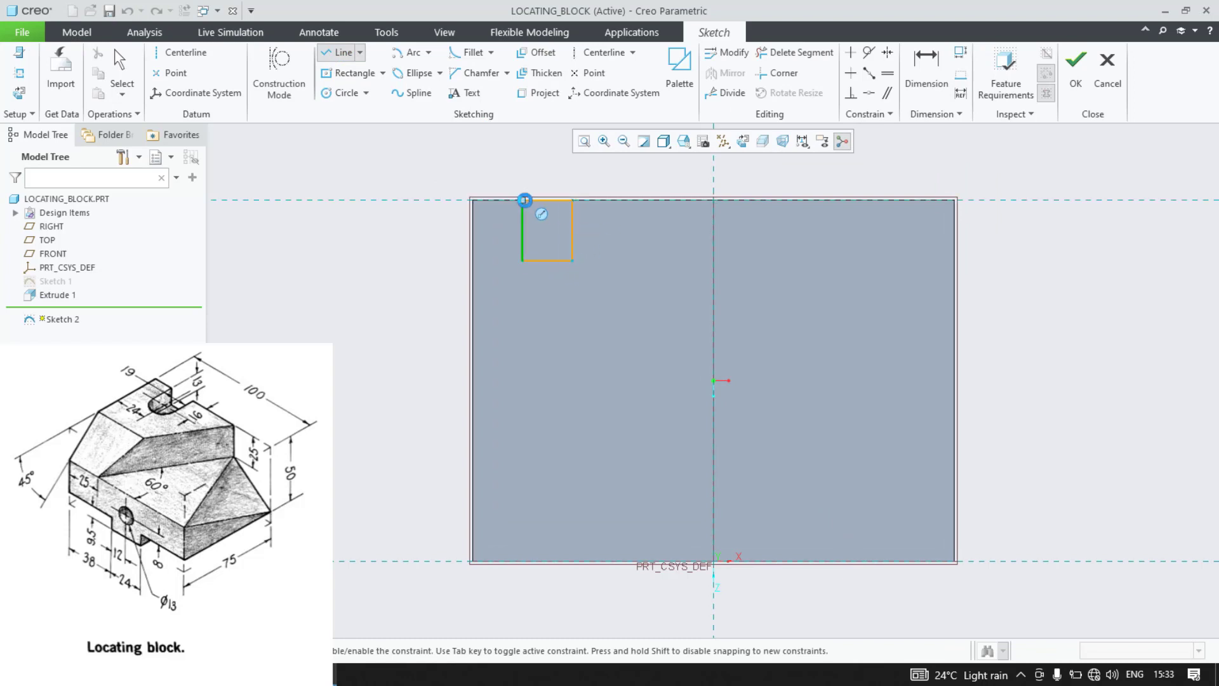
click(522, 200)
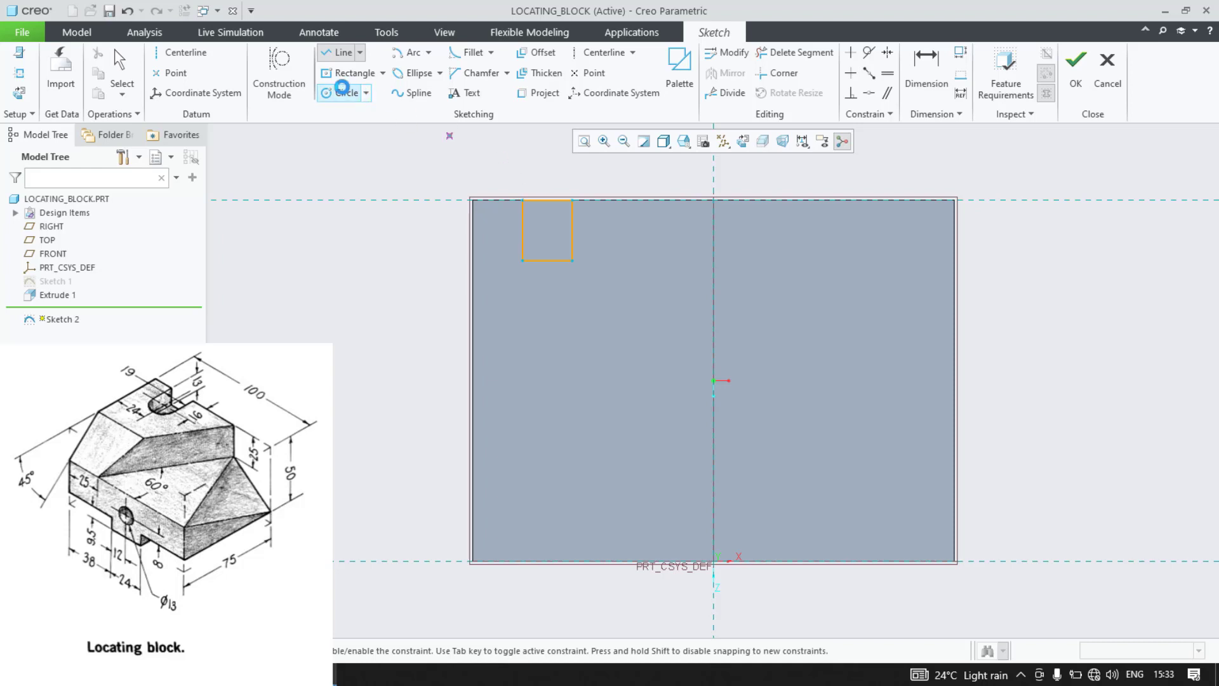
Step: Add a circle centred on the rectangle's inner edge through its corners and trim the inner segments to leave a round-ended slot
click(343, 92)
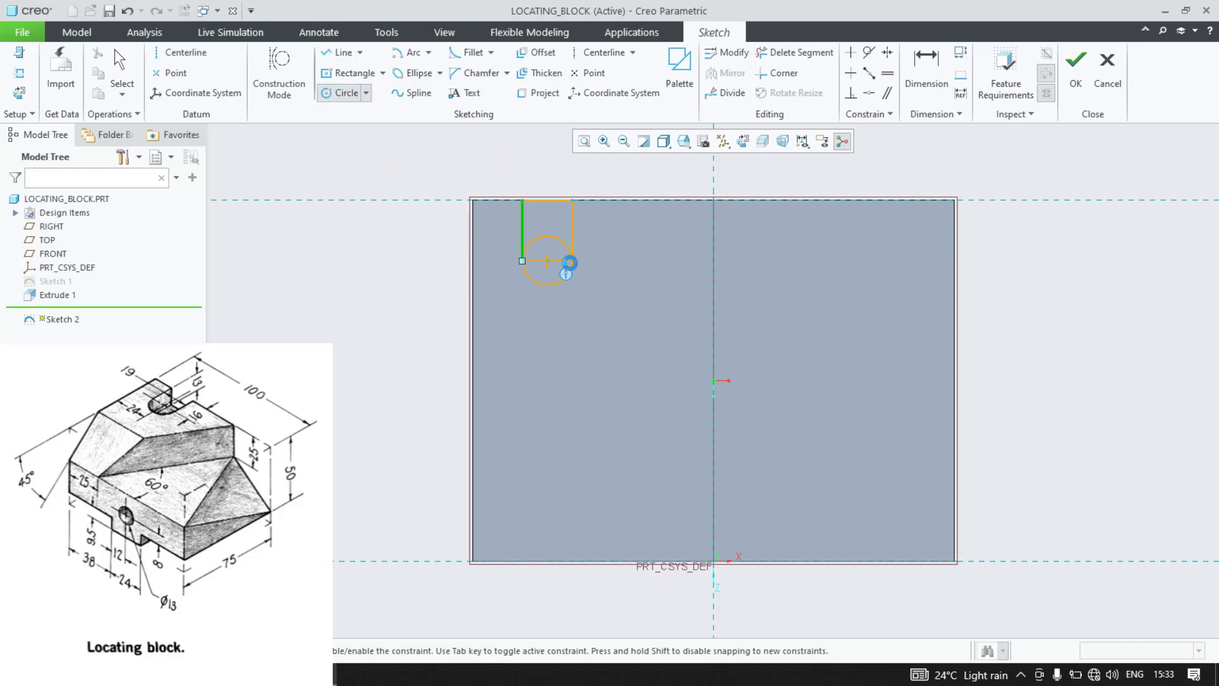
click(571, 264)
middle_click(400, 278)
click(794, 52)
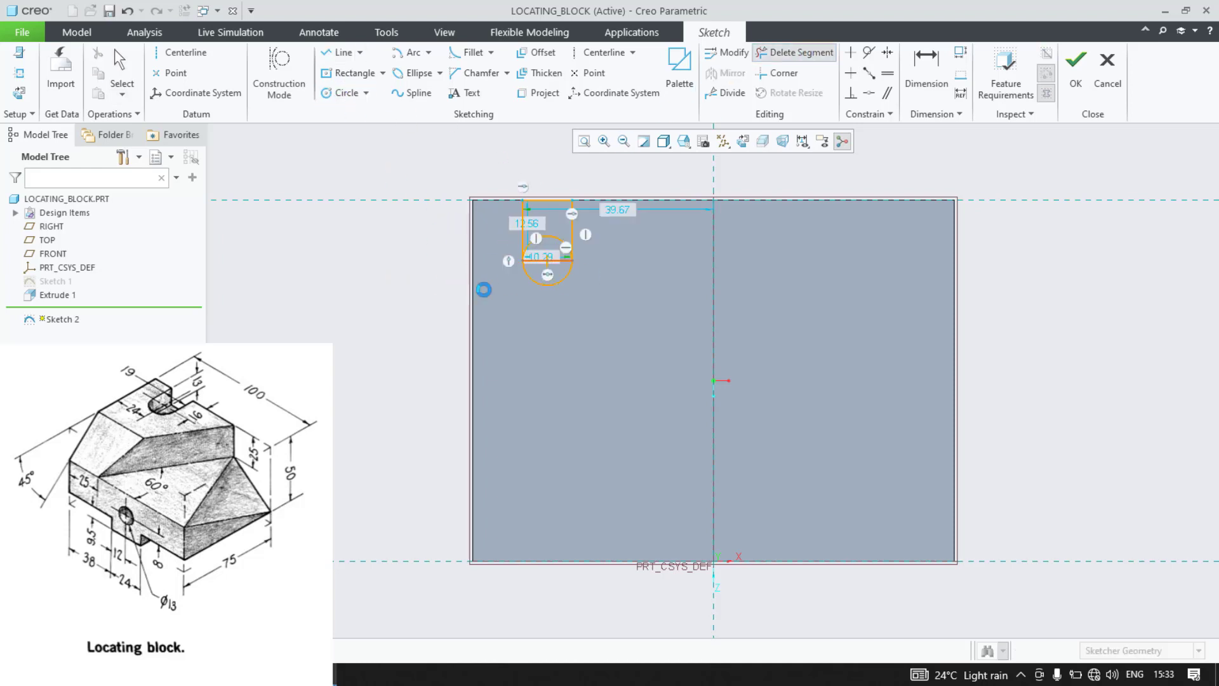
scroll(523, 267, up, 3)
mouse_move(592, 180)
mouse_down()
mouse_move(621, 203)
mouse_move(592, 266)
mouse_move(547, 223)
mouse_up()
scroll(454, 303, down, 3)
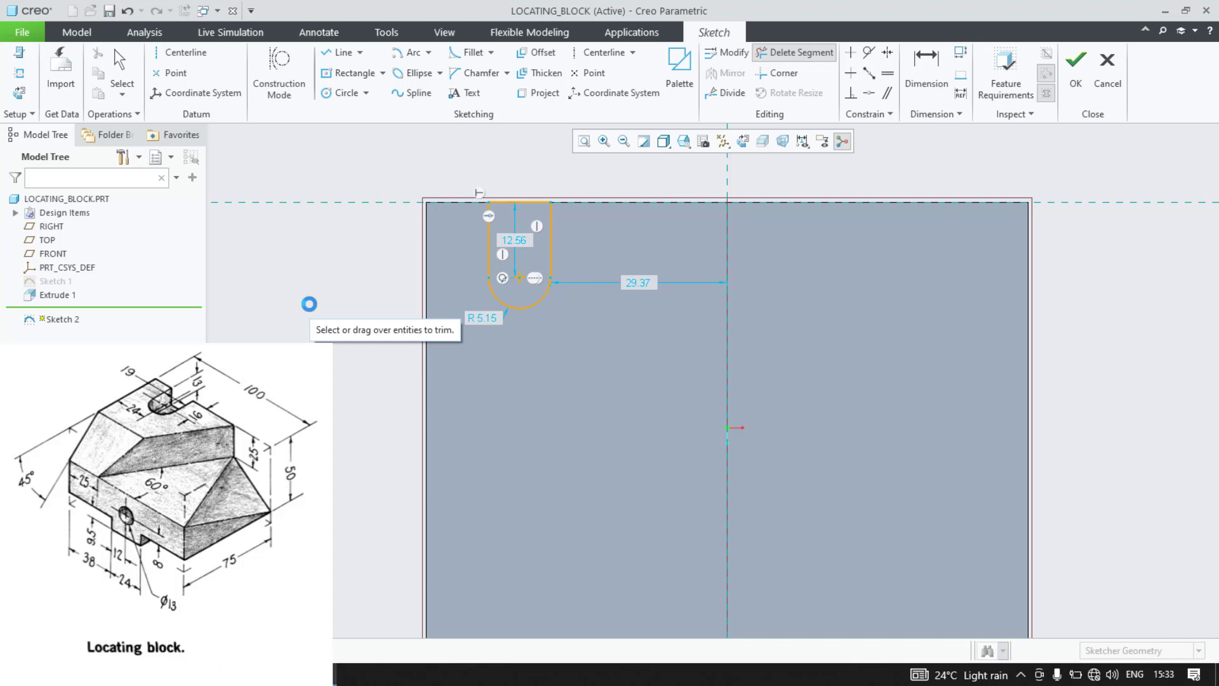
Step: Dimension the slot arc's centre from the block's left edge and set the distance to 24
click(927, 73)
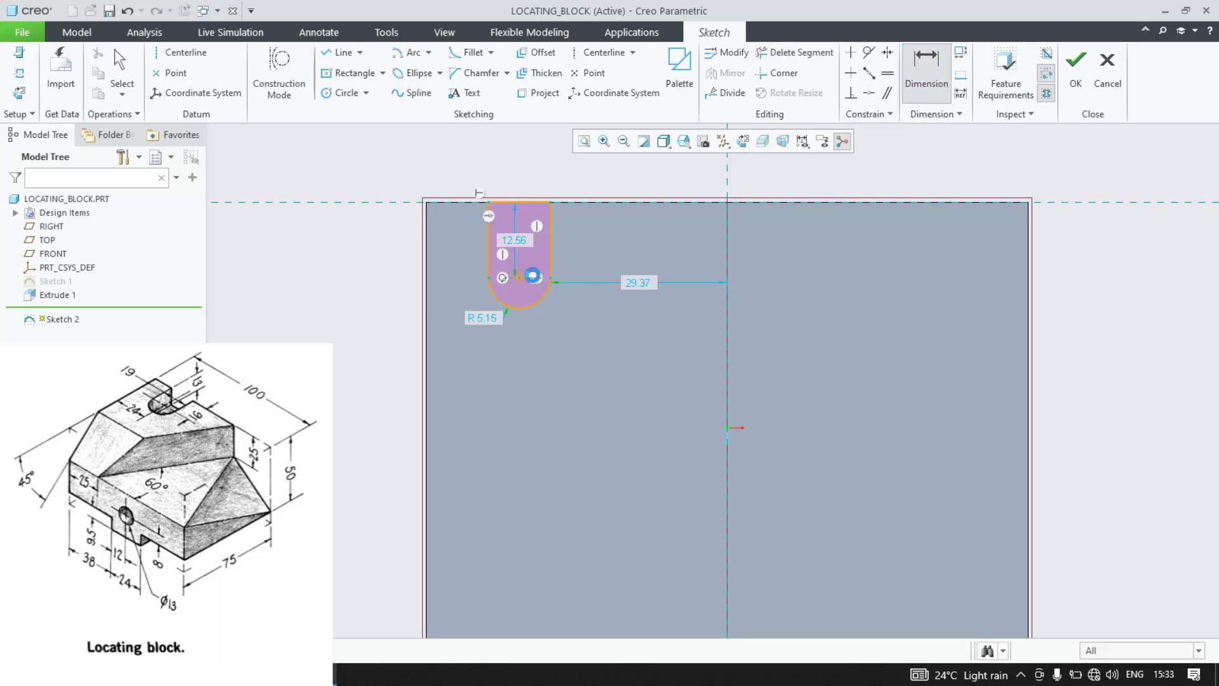
click(518, 280)
click(425, 283)
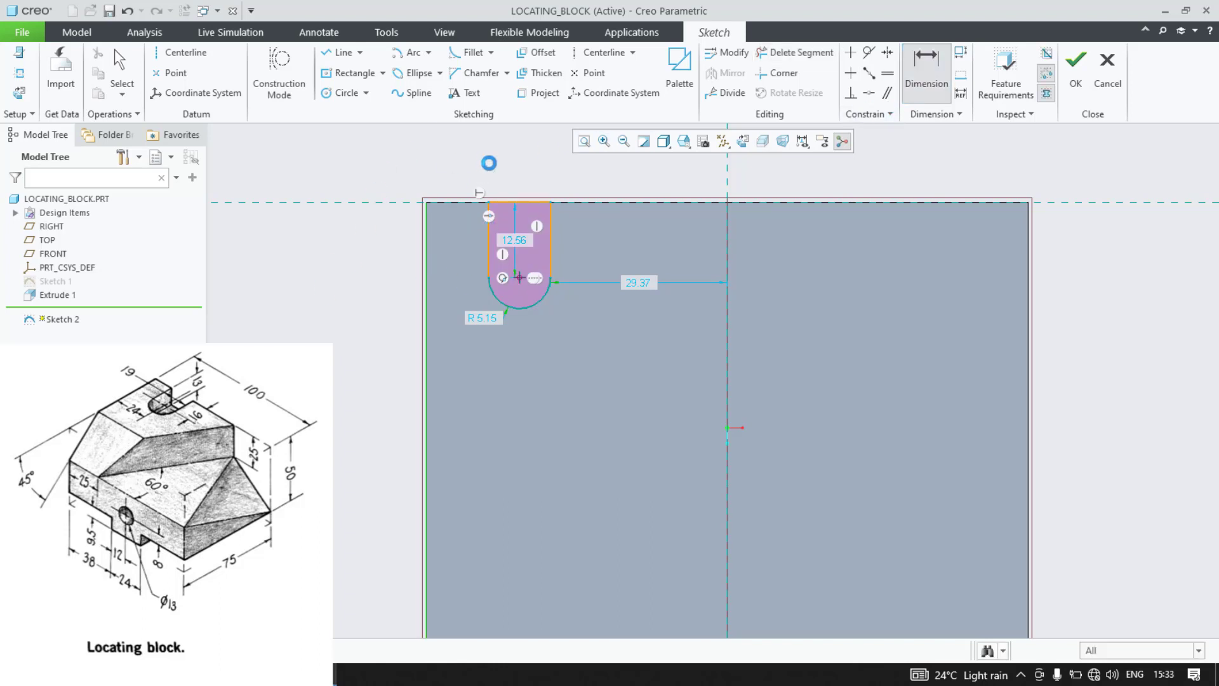
middle_click(488, 164)
text(24)
key(Return)
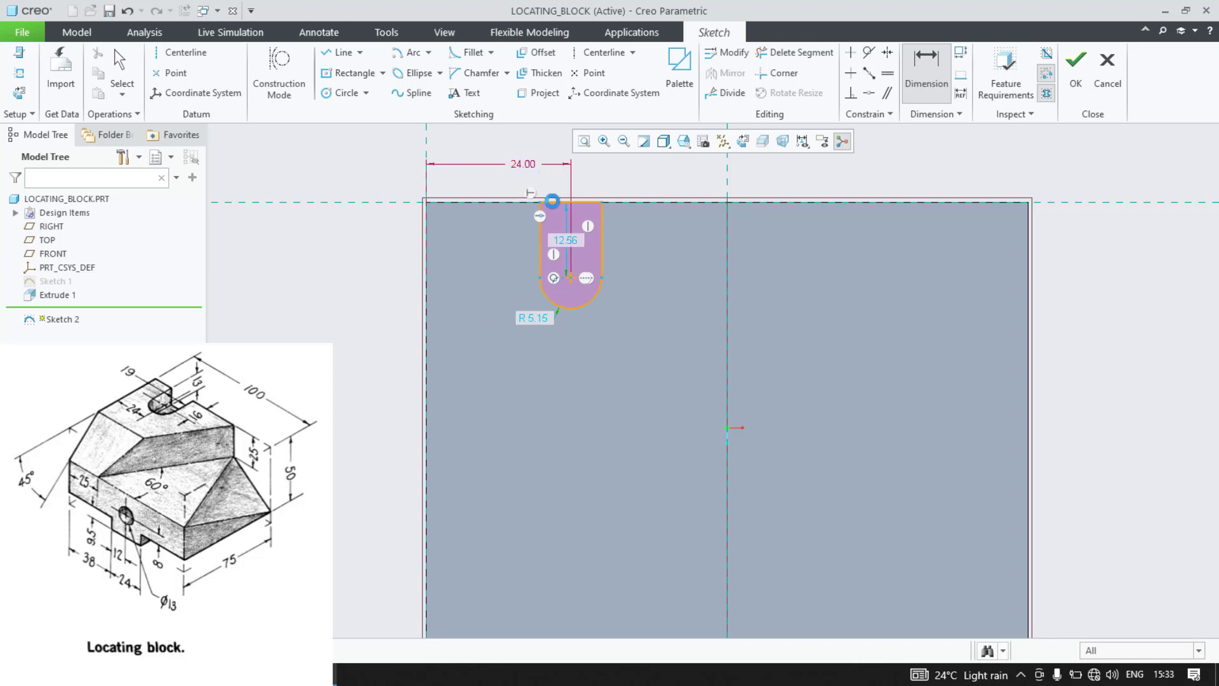
Step: Dimension the slot's straight side and set its length to 16
click(600, 247)
middle_click(649, 247)
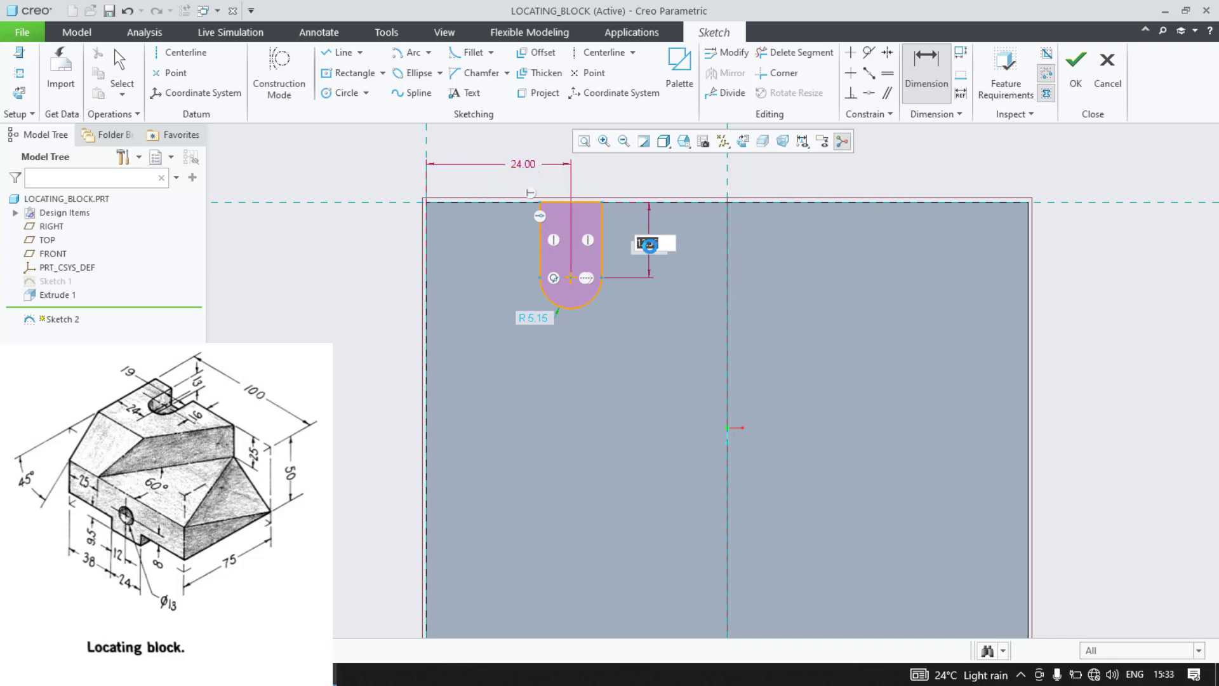
text(16)
key(Return)
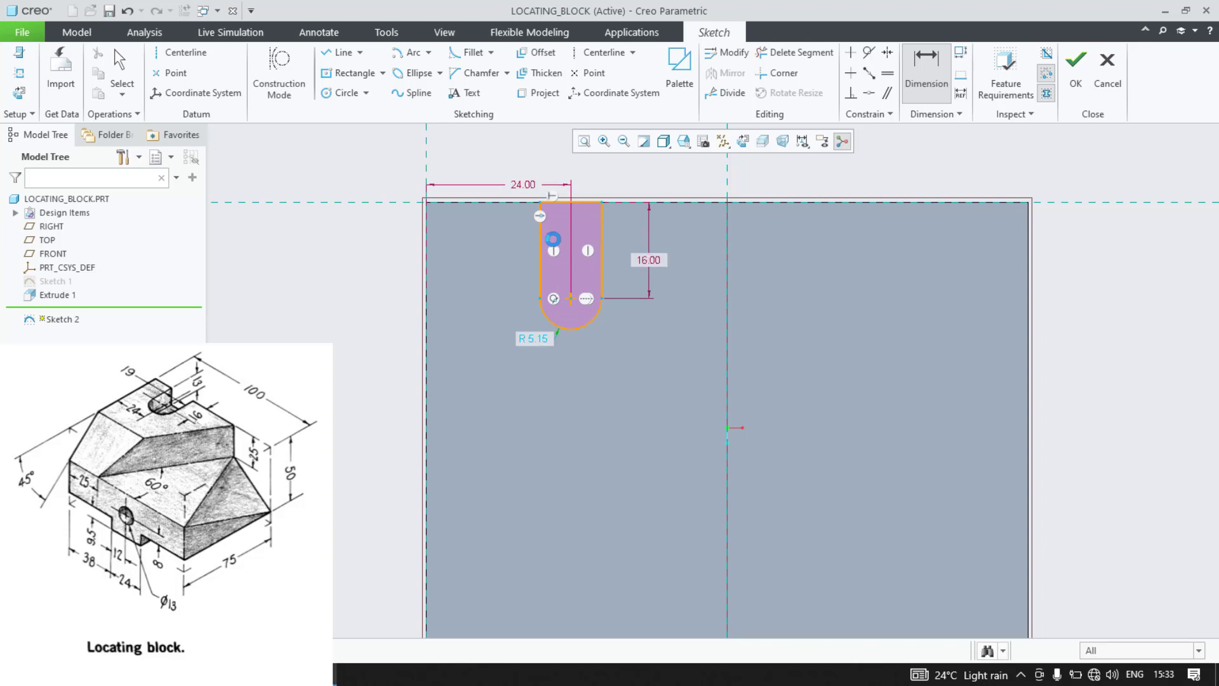
Step: Dimension the distance between the slot's two straight sides and set the width to 19
click(540, 236)
click(600, 228)
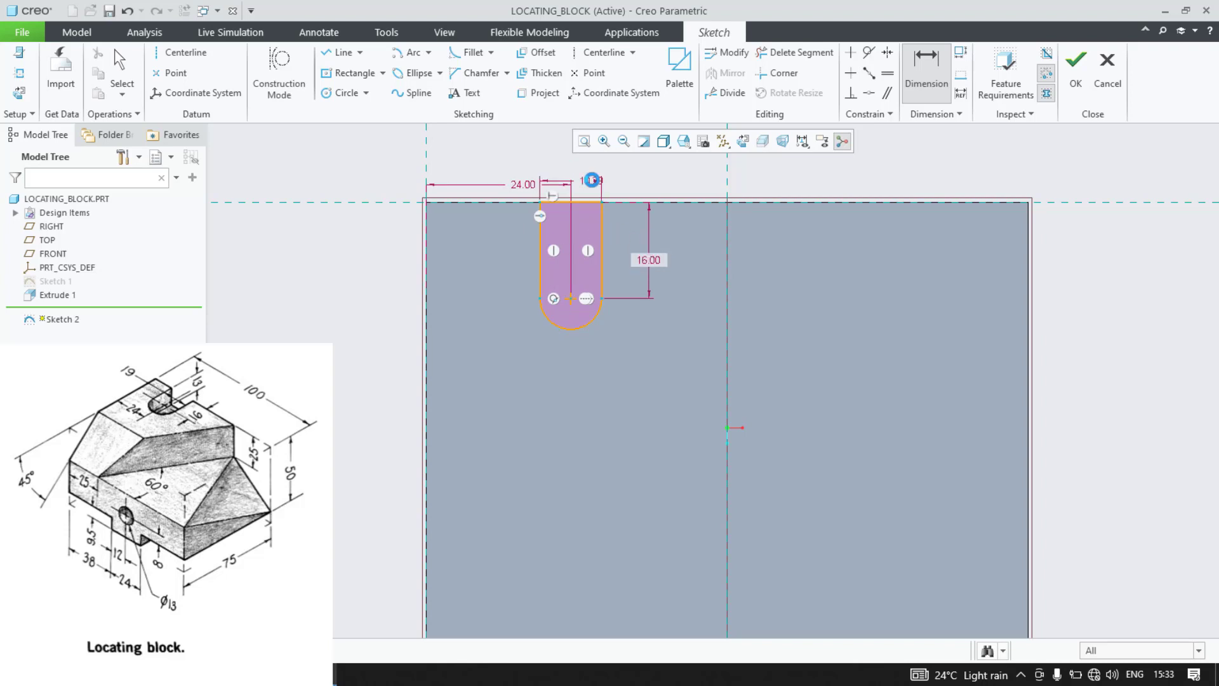
middle_click(591, 180)
text(19)
key(Return)
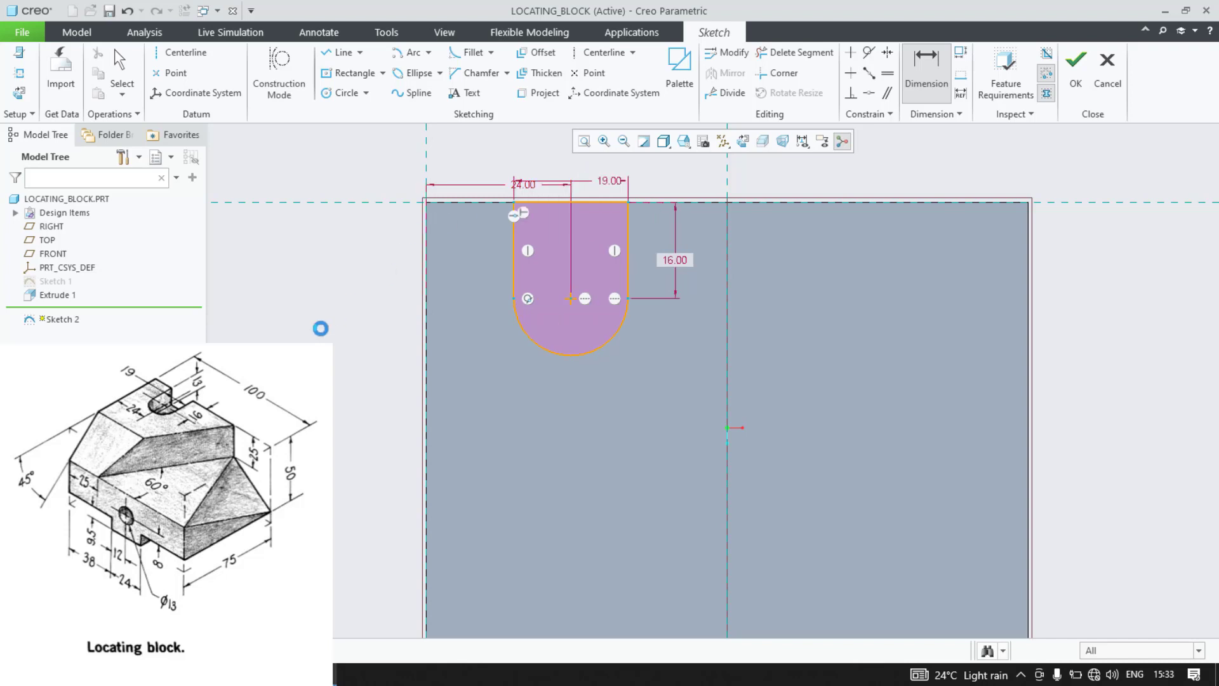
Step: Finish the slot sketch and extrude it as a material-removing cut 13 deep into the block
middle_drag(321, 329, 317, 314)
scroll(316, 313, up, 2)
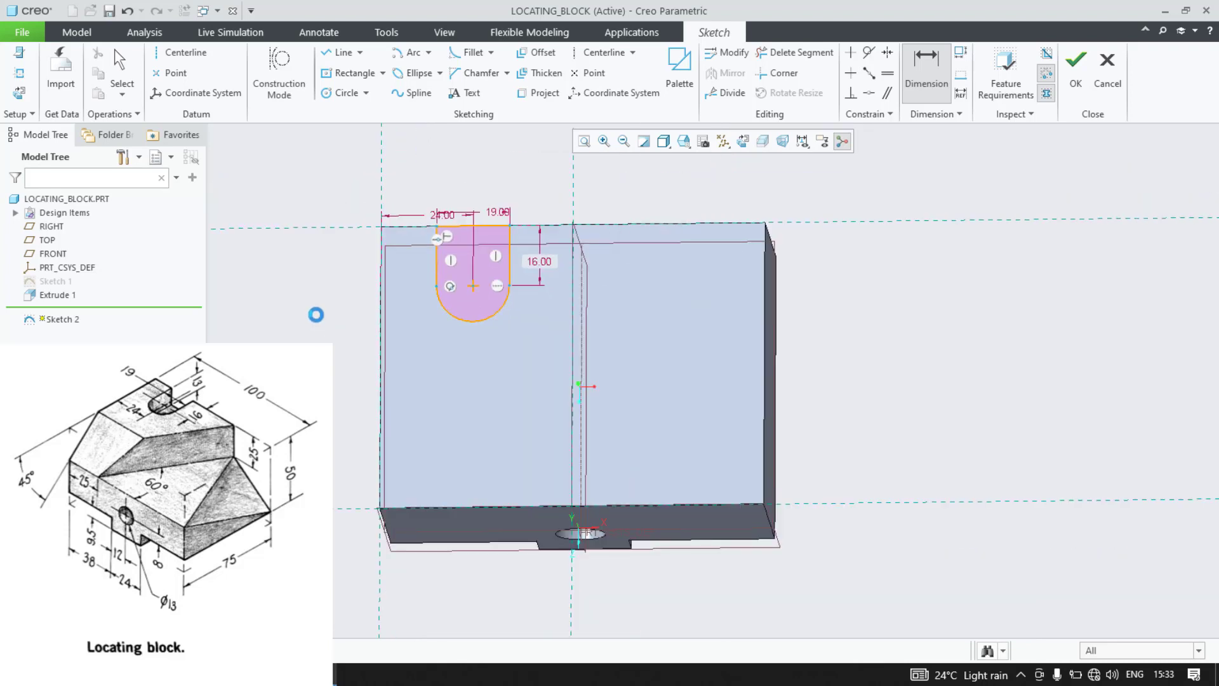
click(1075, 70)
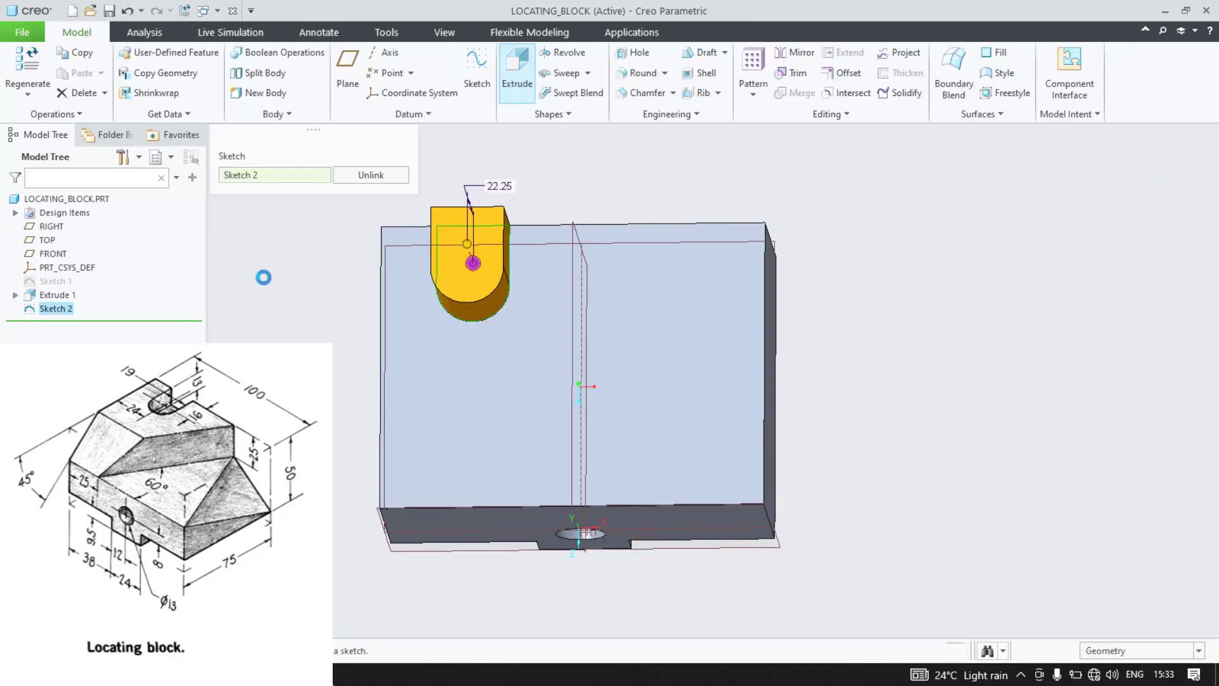
click(287, 68)
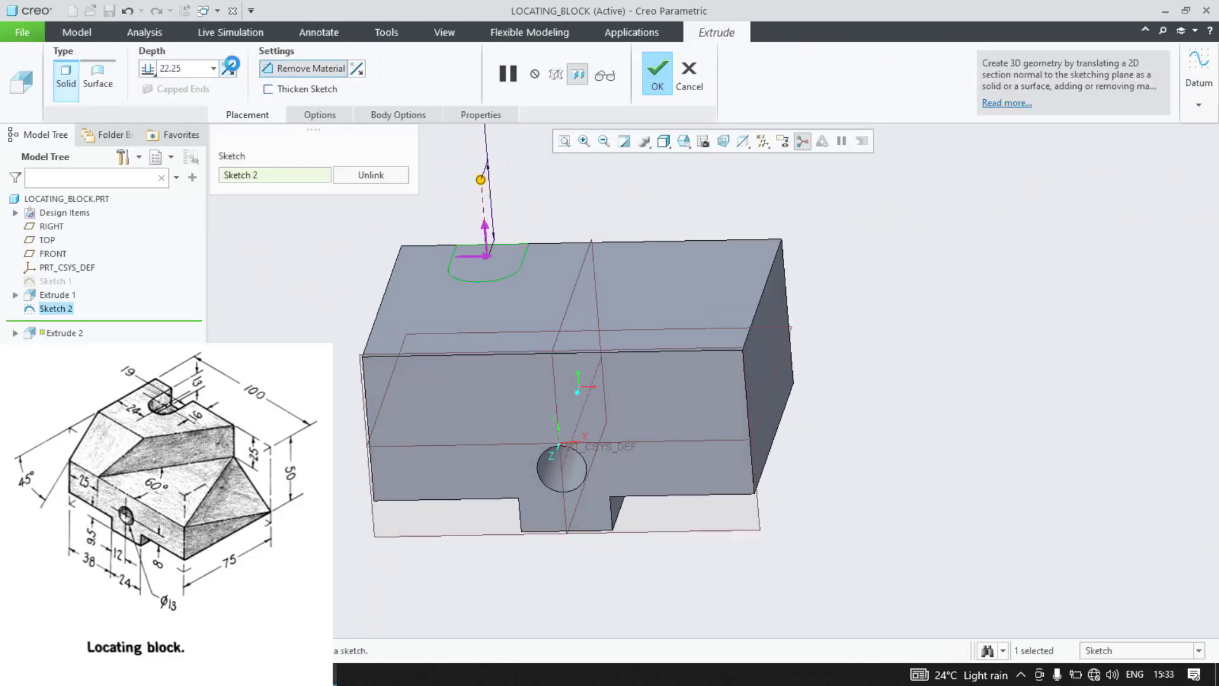
text(13)
key(Return)
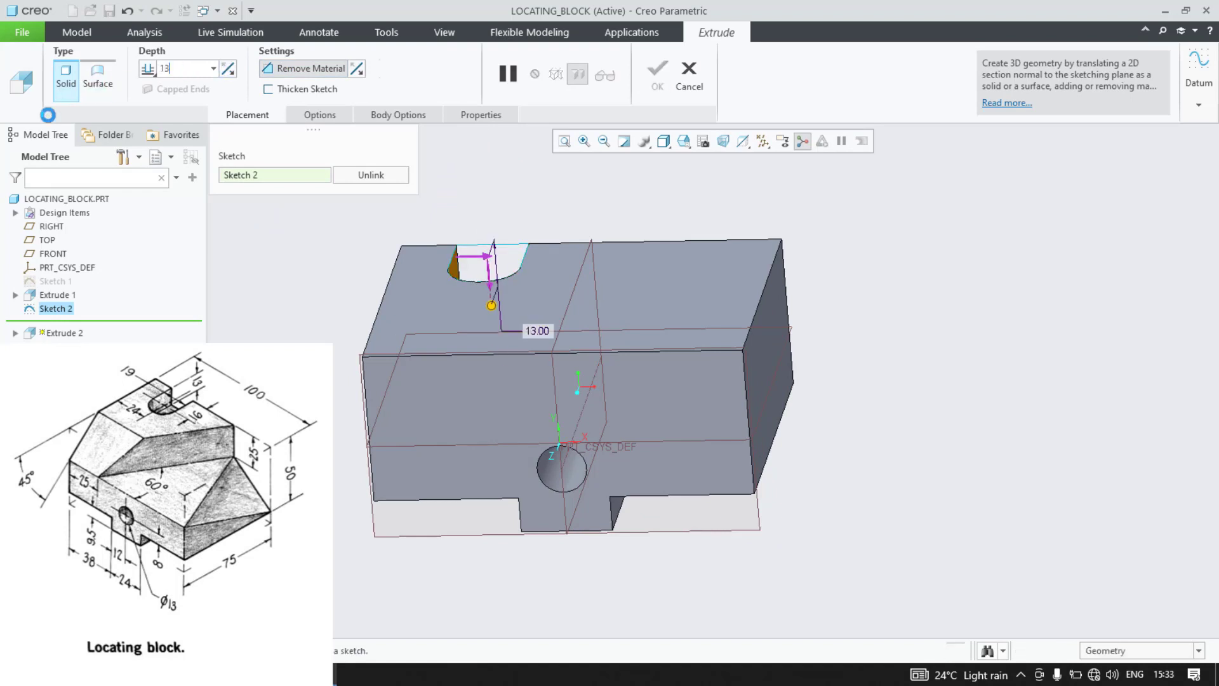
click(646, 83)
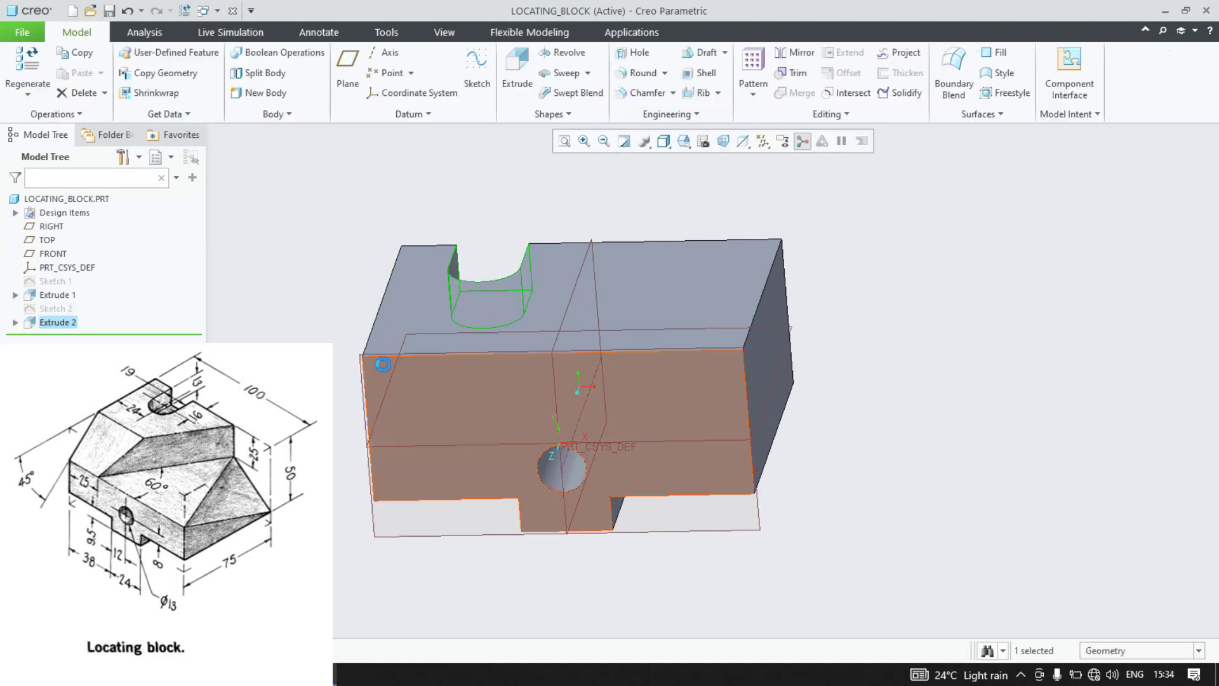
Step: Sketch a closed triangle on the slotted block's end face at its upper front corner, with a vertical side about 17 long
middle_drag(319, 335, 421, 517)
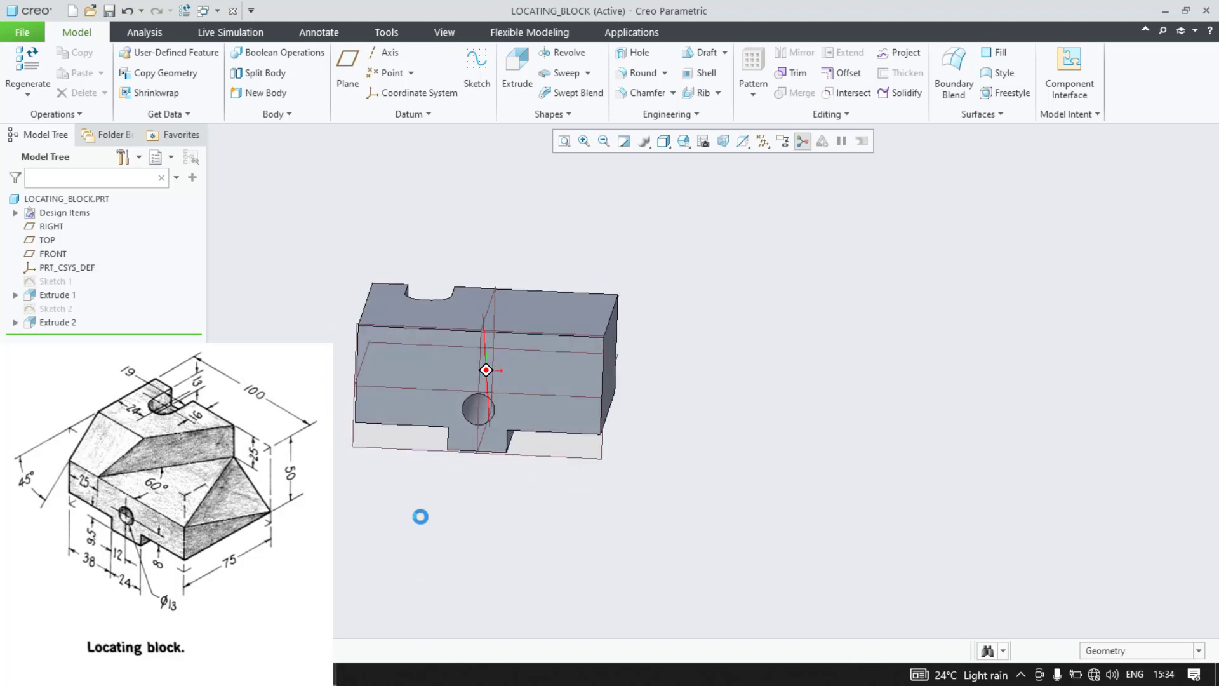
middle_drag(420, 516, 378, 328)
click(378, 328)
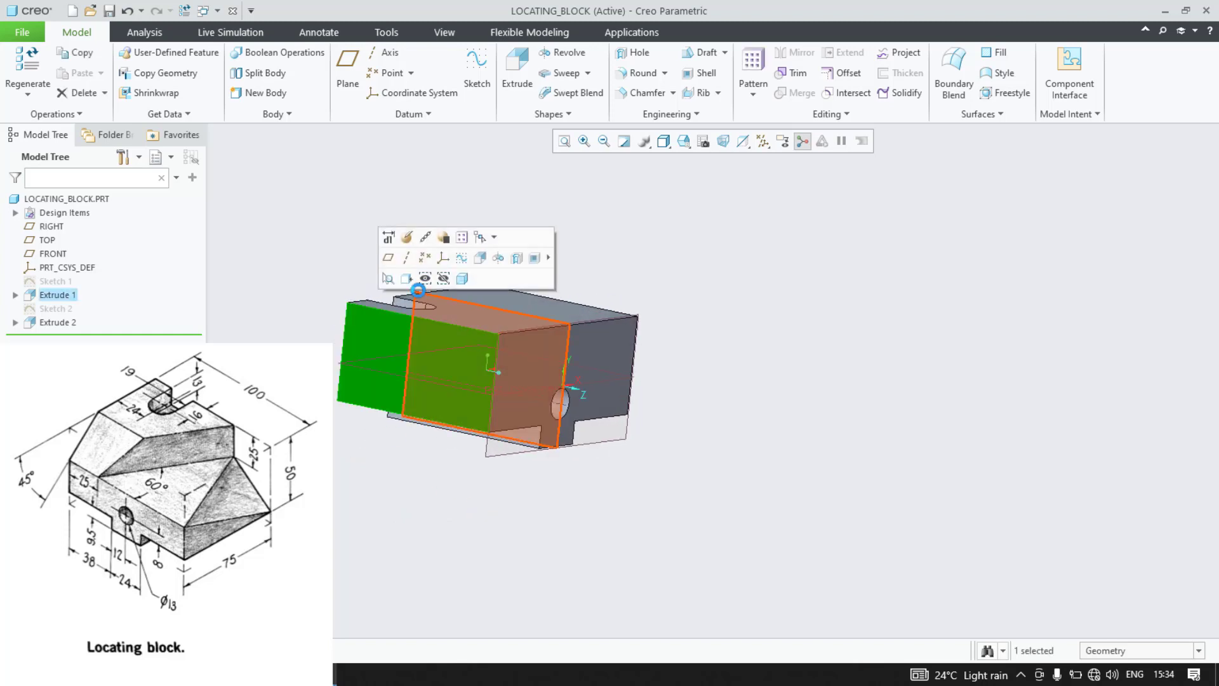
click(466, 258)
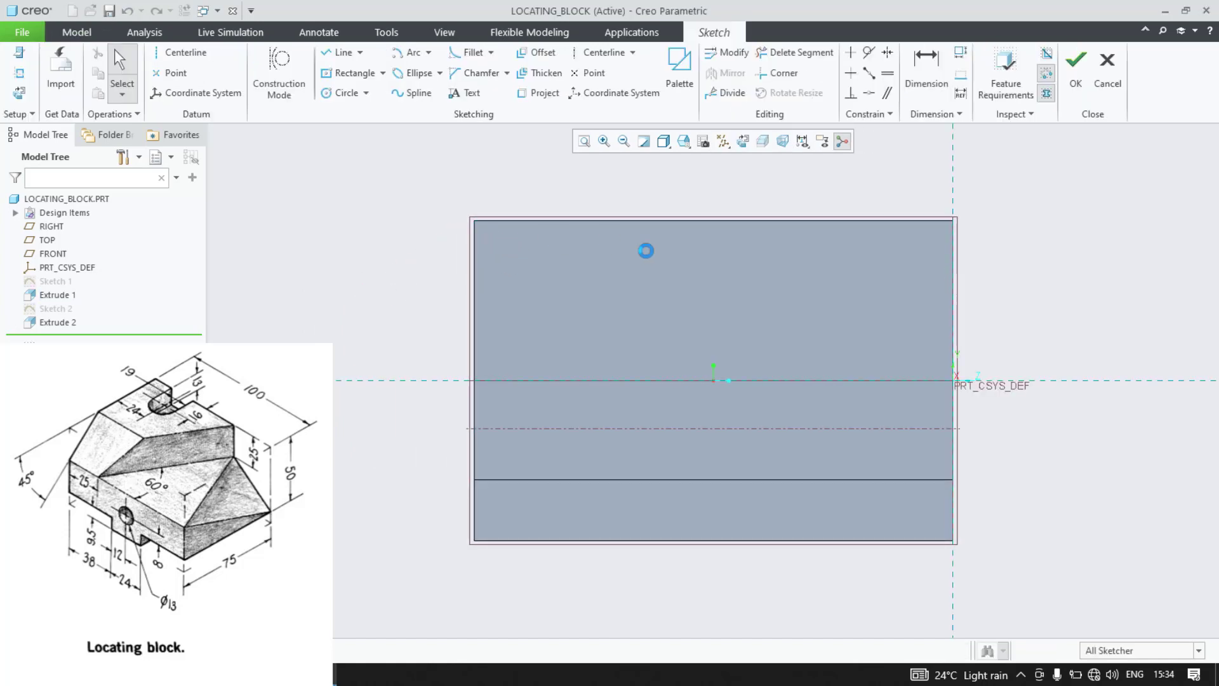
click(338, 52)
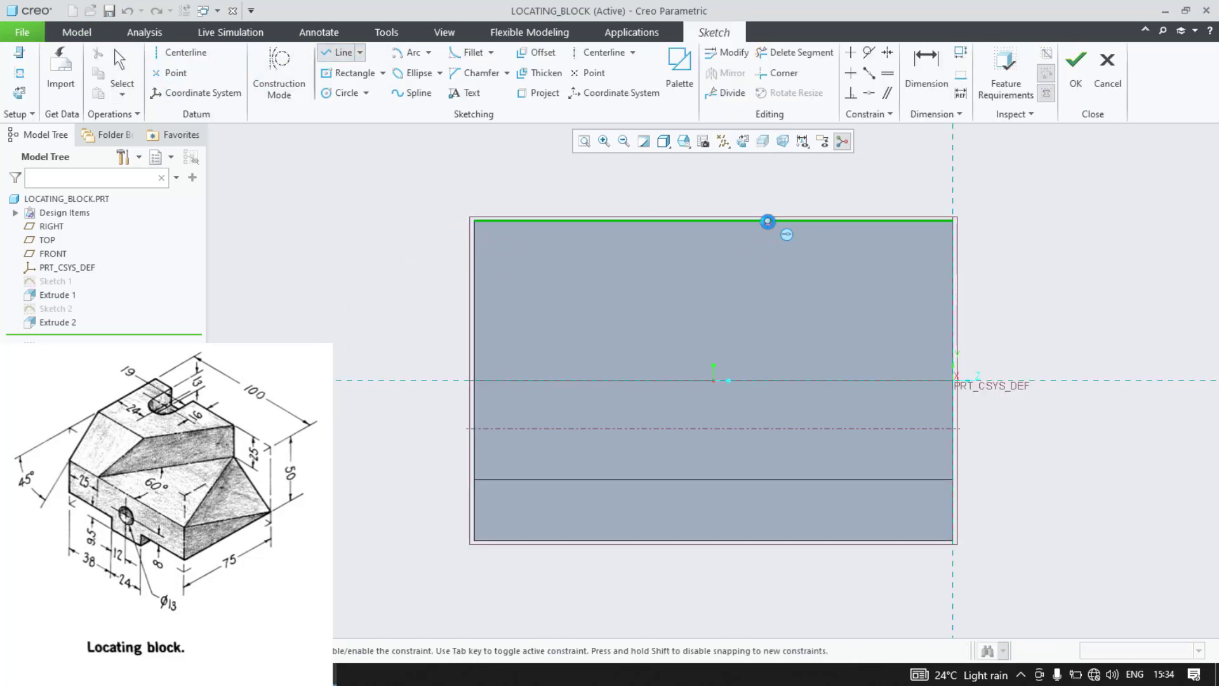
click(769, 220)
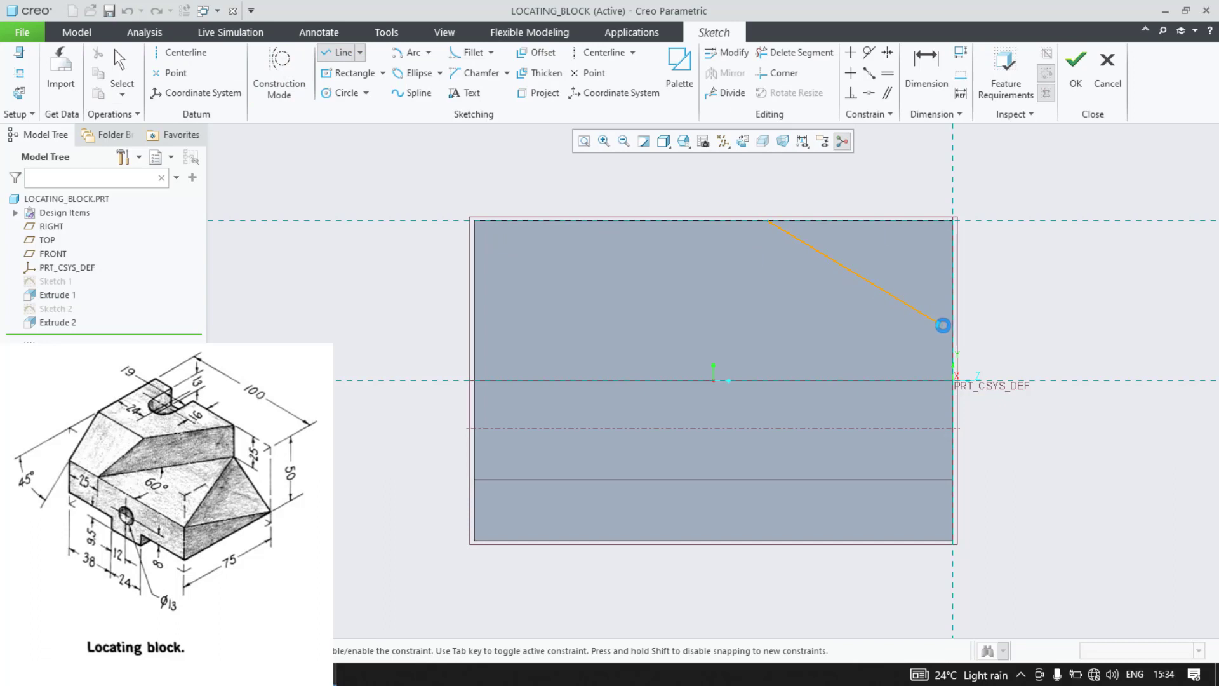
click(952, 328)
click(953, 221)
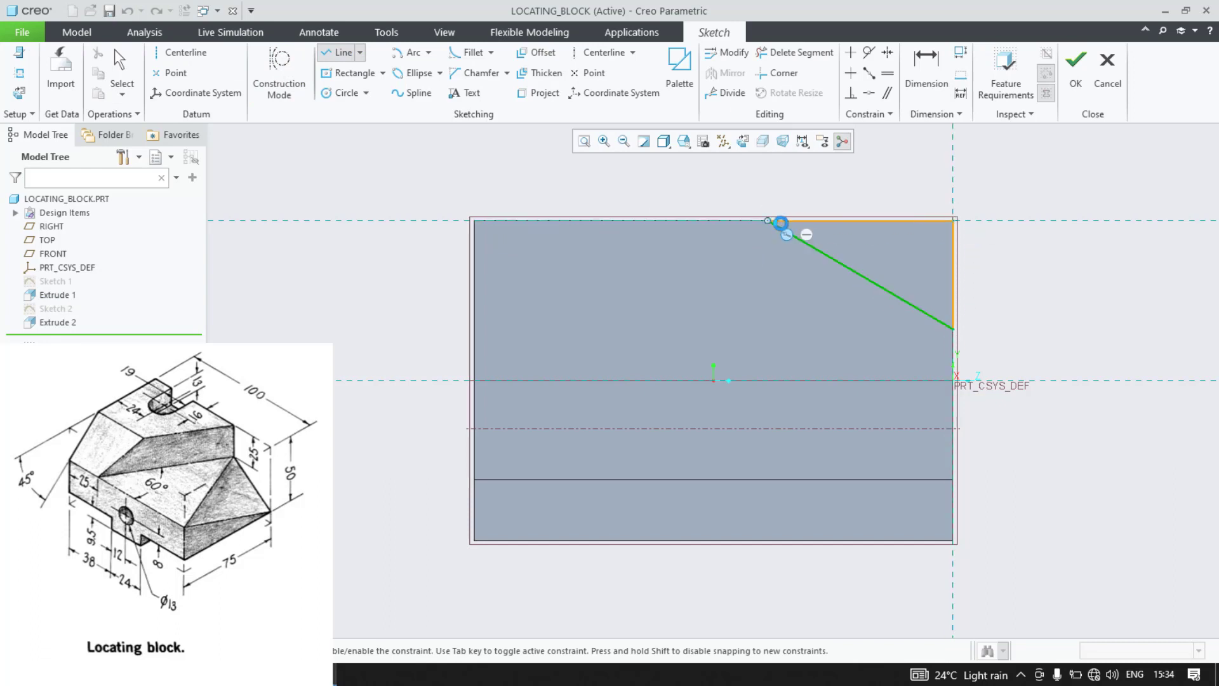
click(768, 220)
middle_click(753, 245)
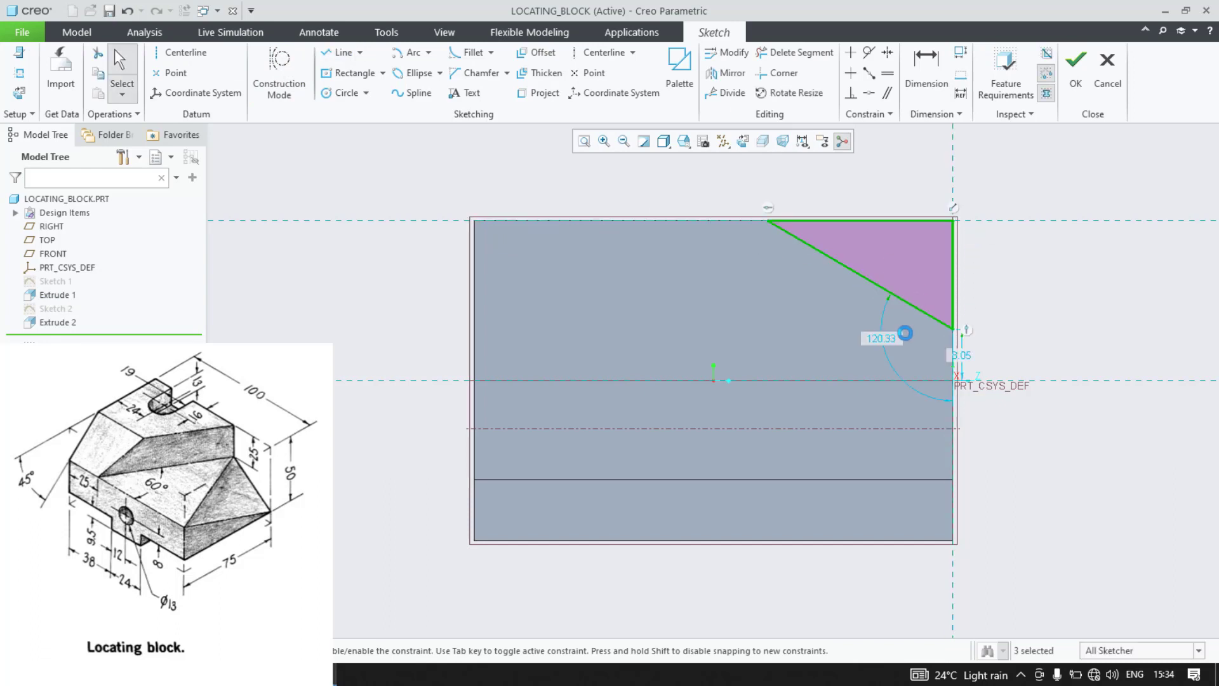
Step: Dimension the angle between the triangle's top edge and its sloped line and set it to 45 degrees
click(953, 79)
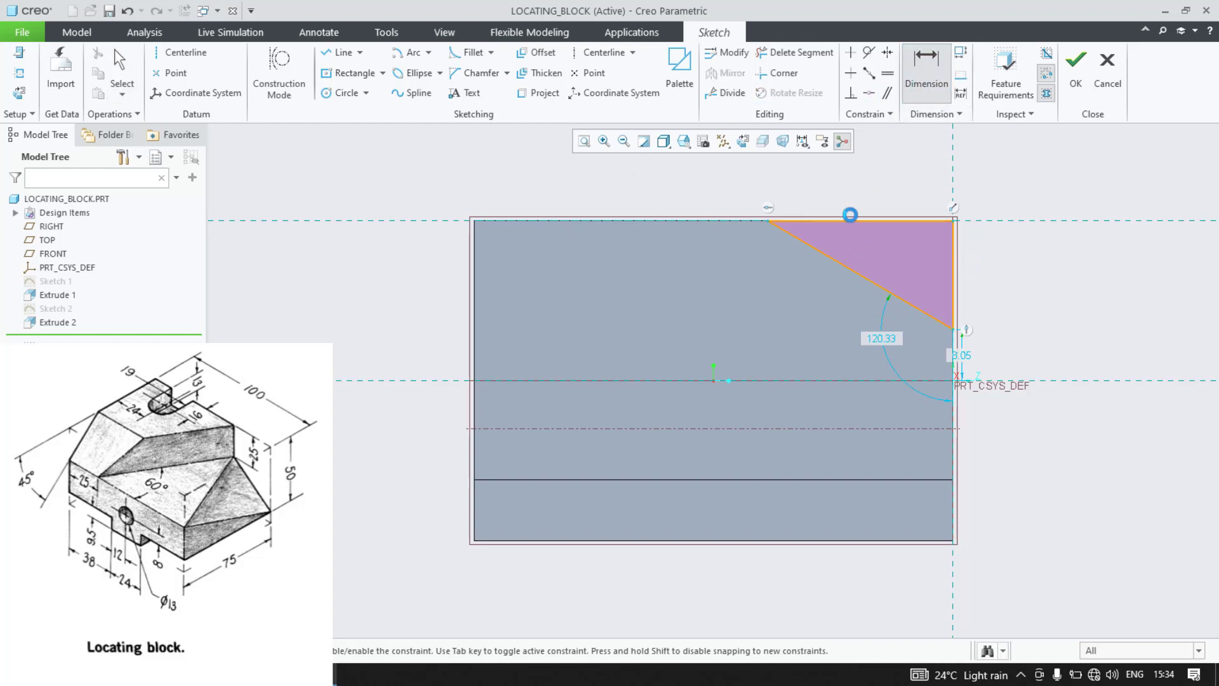
middle_drag(850, 221, 612, 299)
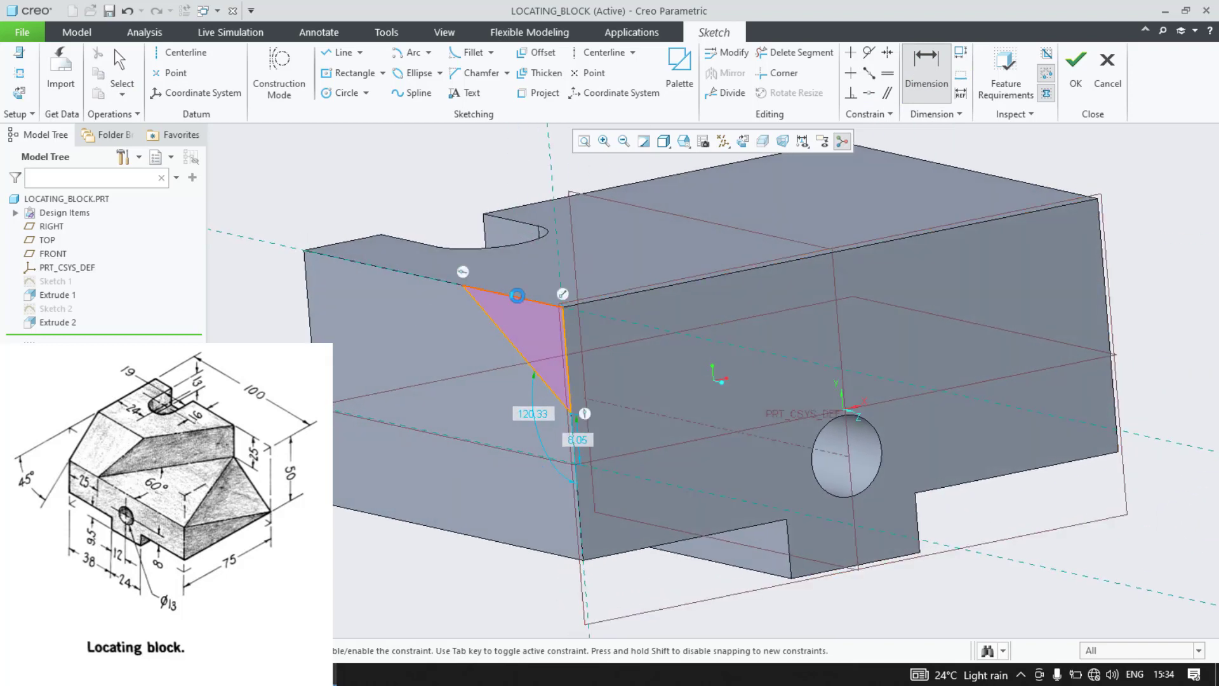
click(520, 298)
click(502, 330)
middle_click(530, 329)
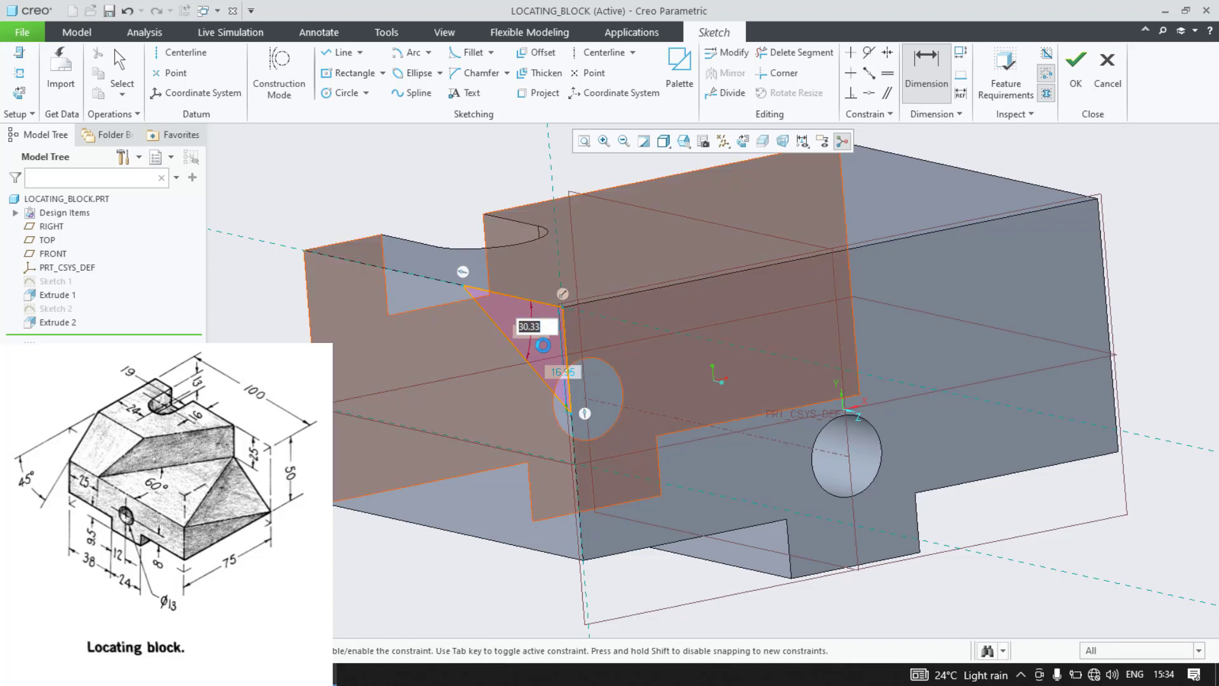
text(45)
key(Return)
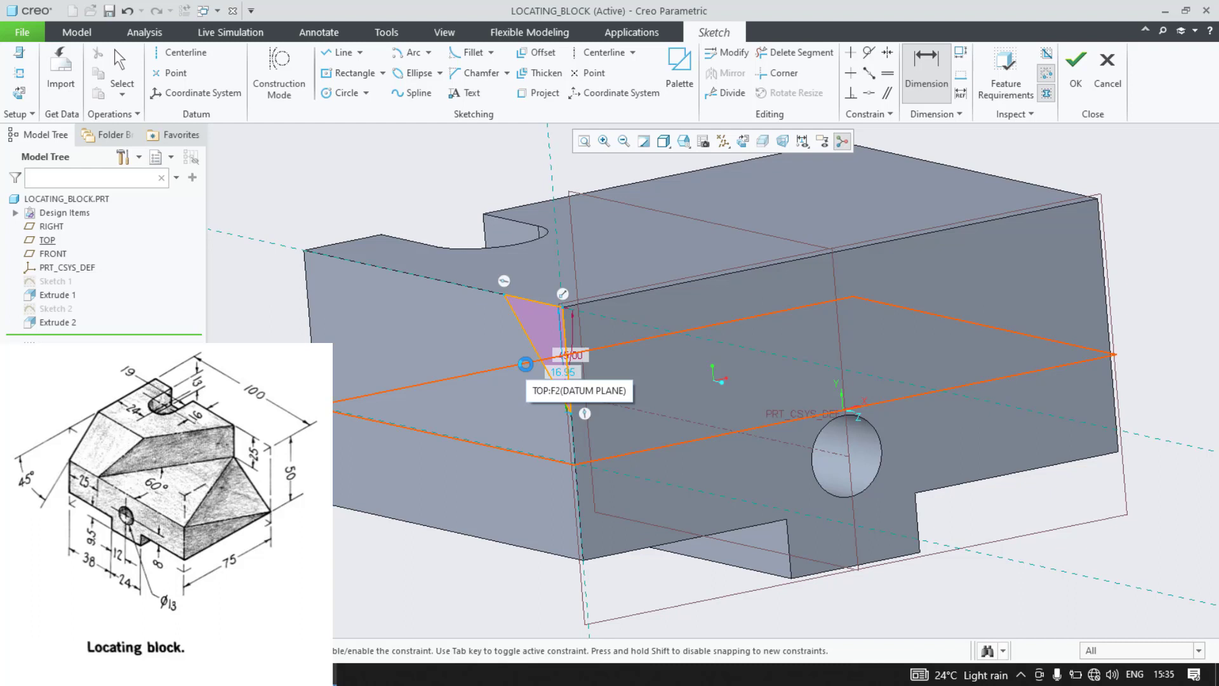
Step: Set the length of the triangle's vertical side to 25
scroll(400, 365, up, 1)
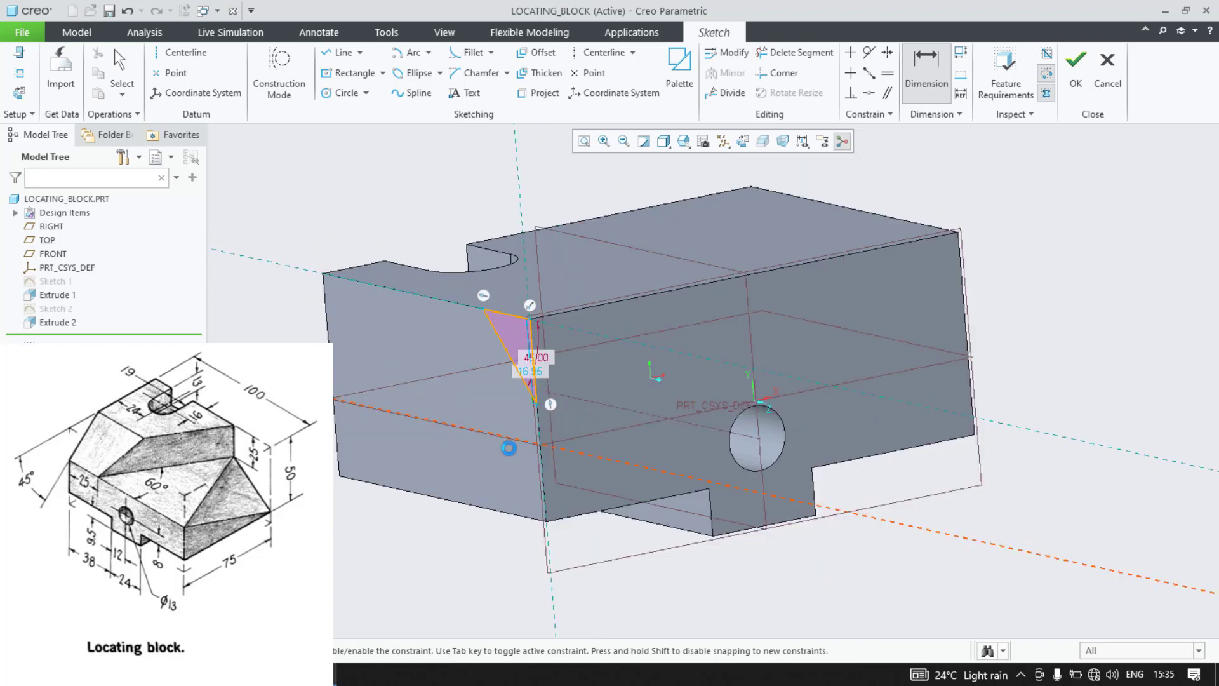
middle_drag(509, 447, 645, 389)
scroll(646, 389, down, 3)
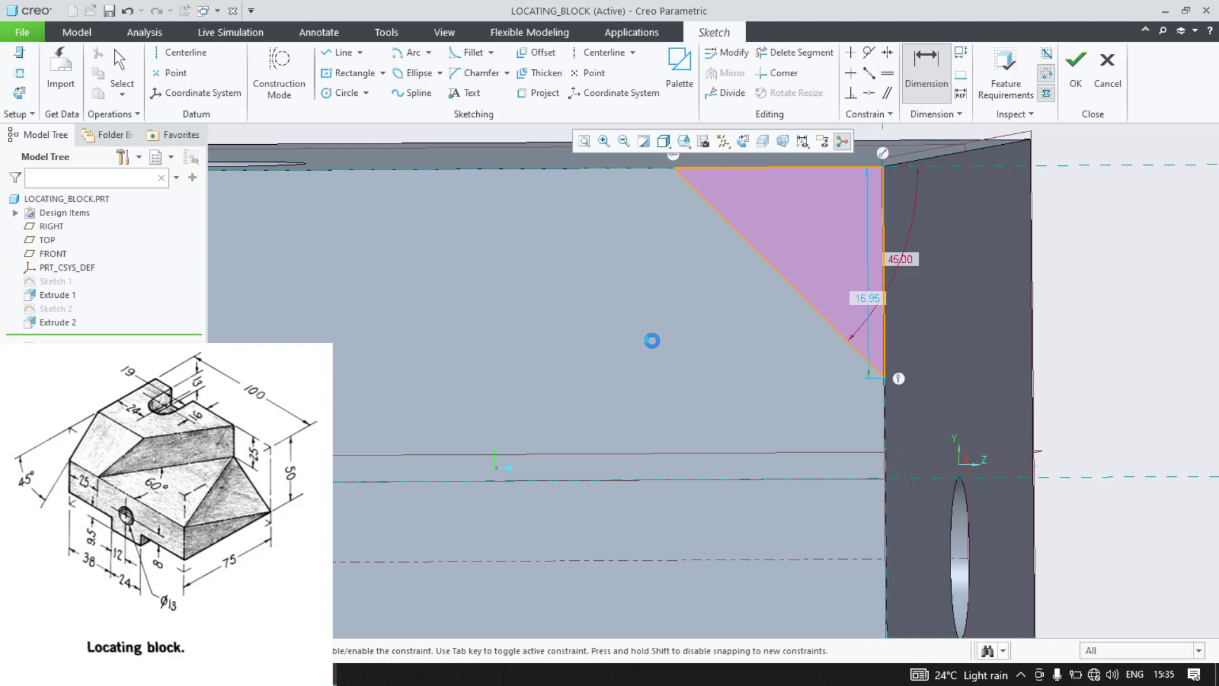
click(743, 140)
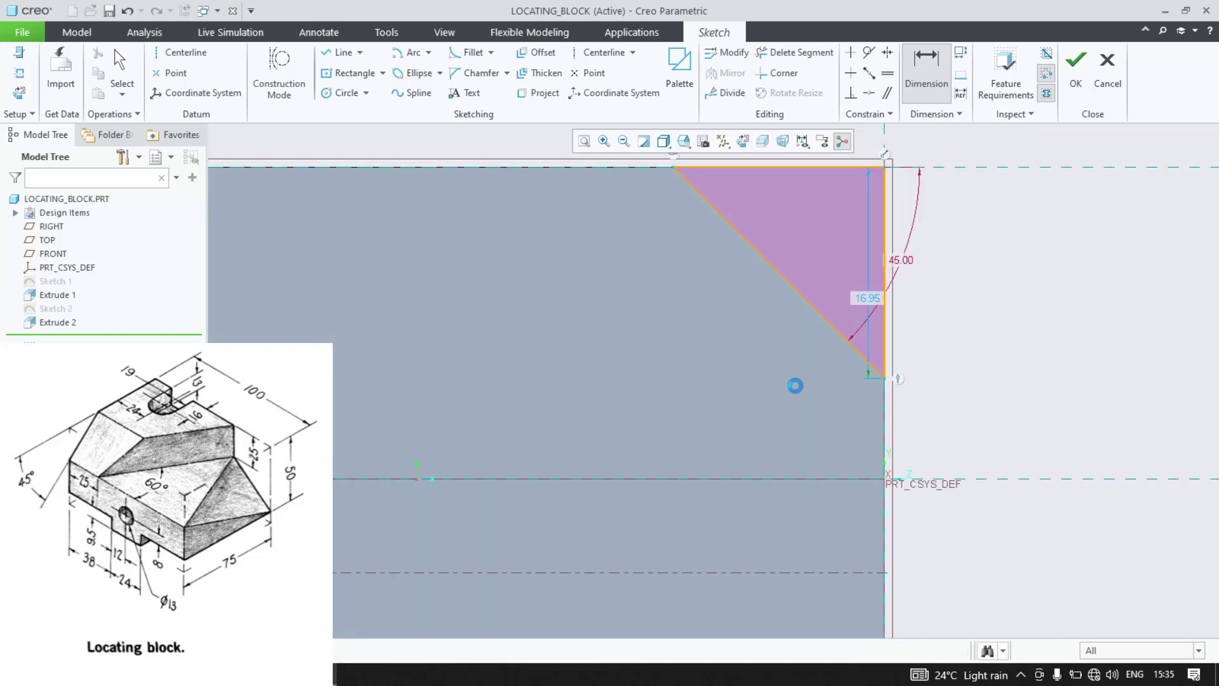
scroll(957, 374, up, 2)
scroll(975, 164, down, 2)
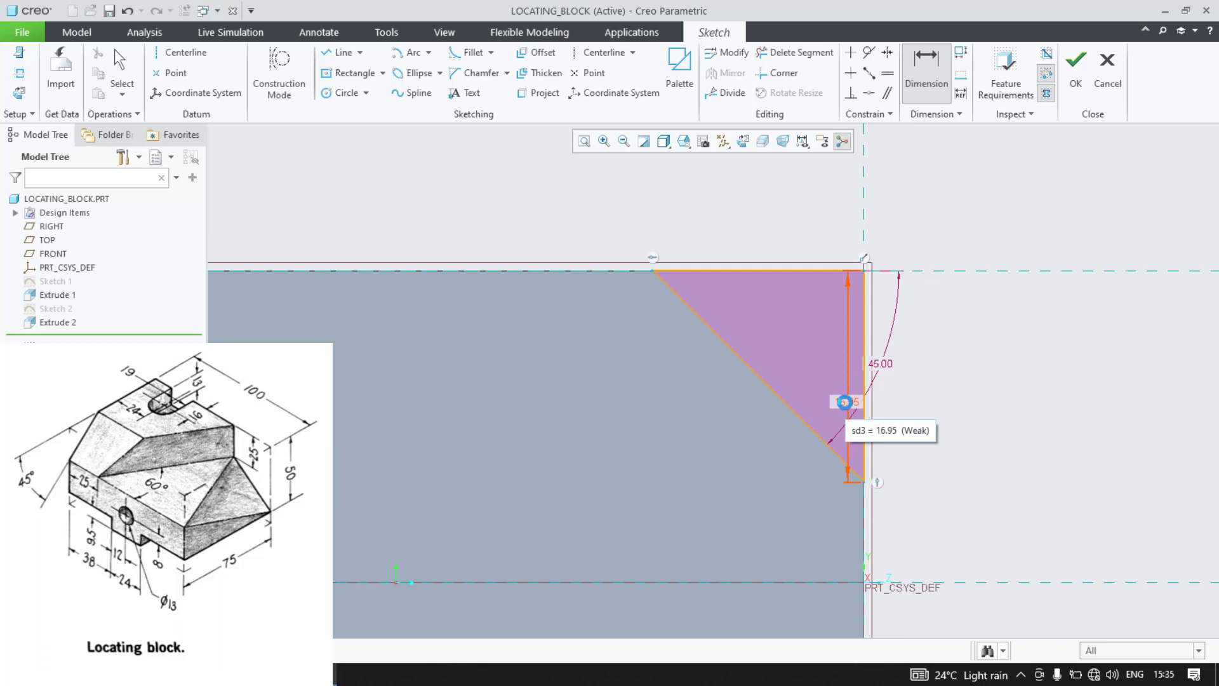
double_click(844, 402)
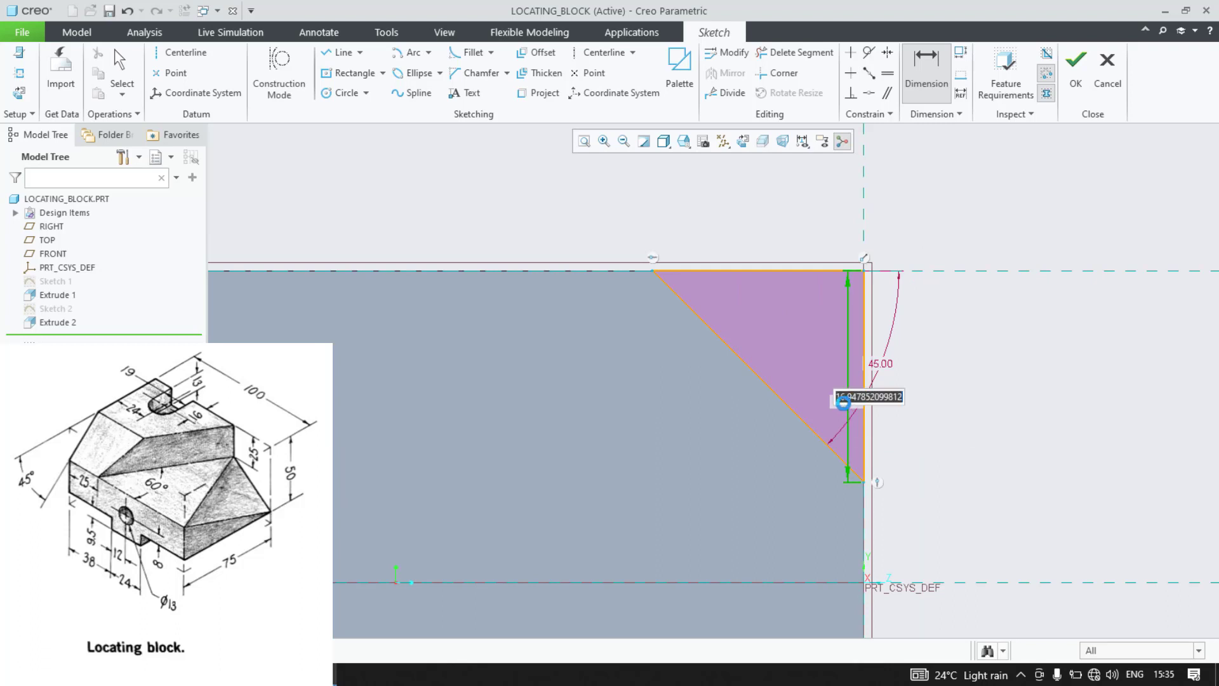
text(21)
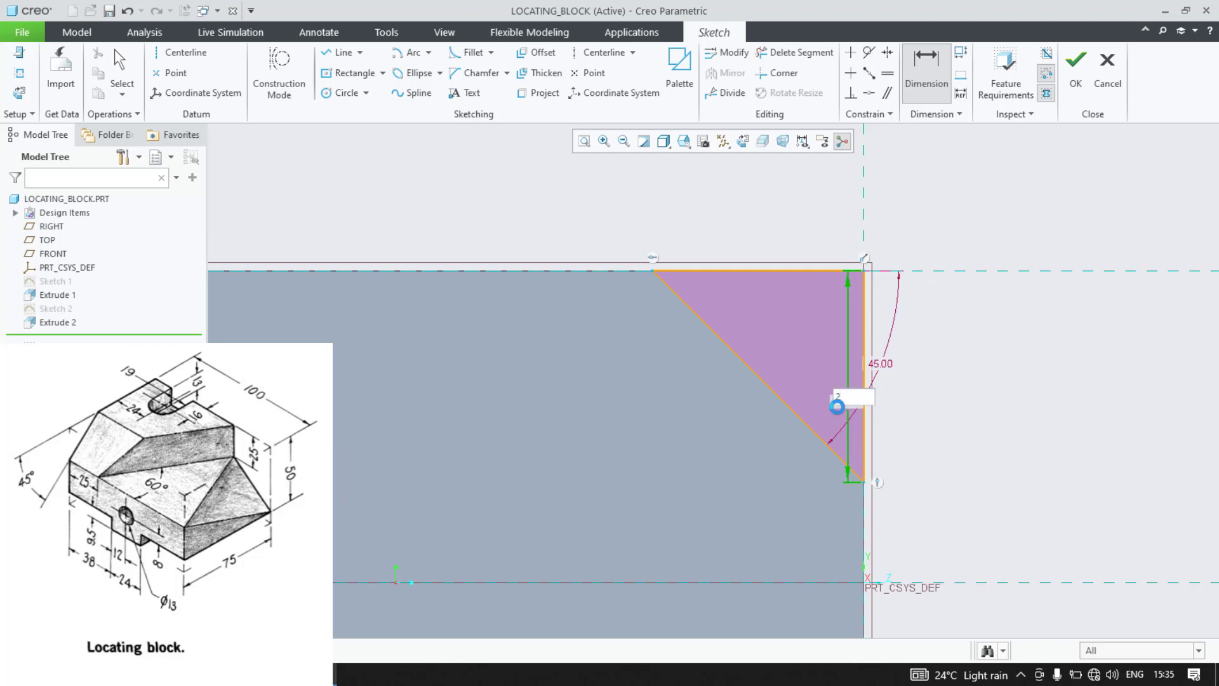
text(5)
key(Return)
scroll(811, 413, up, 5)
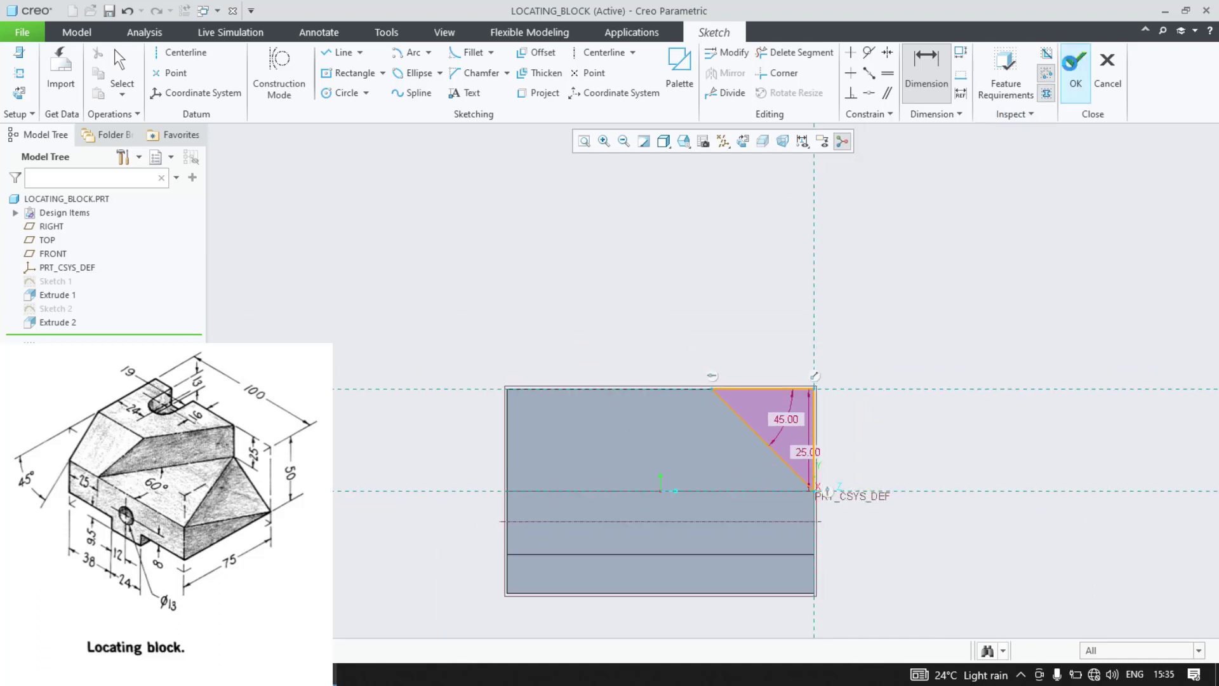
Step: Finish the triangle sketch and extrude it as a material-removing cut with depth Through All along the block's front edge
click(1075, 62)
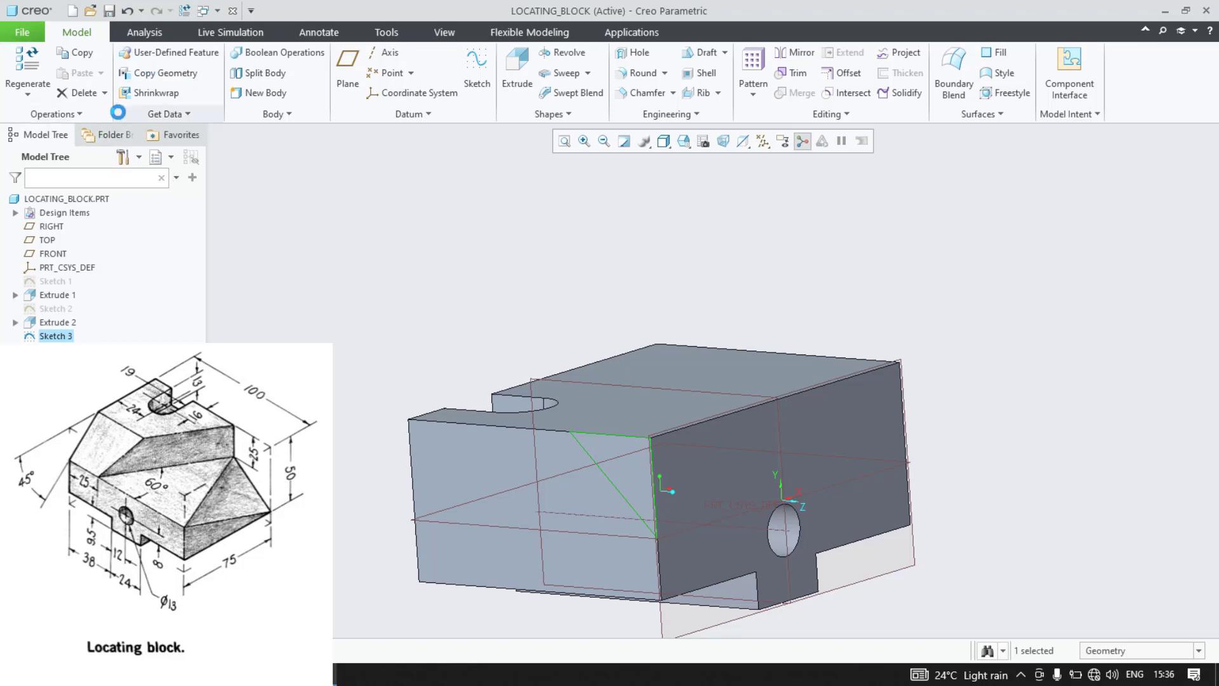
click(512, 70)
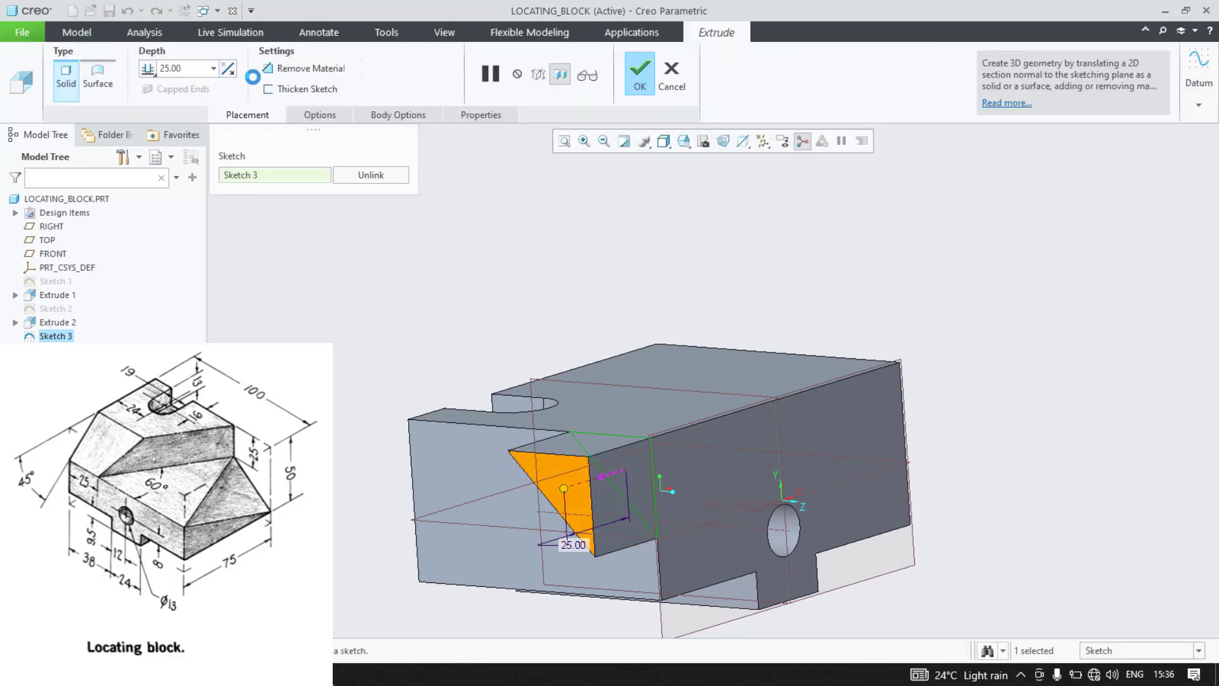
click(253, 74)
click(150, 70)
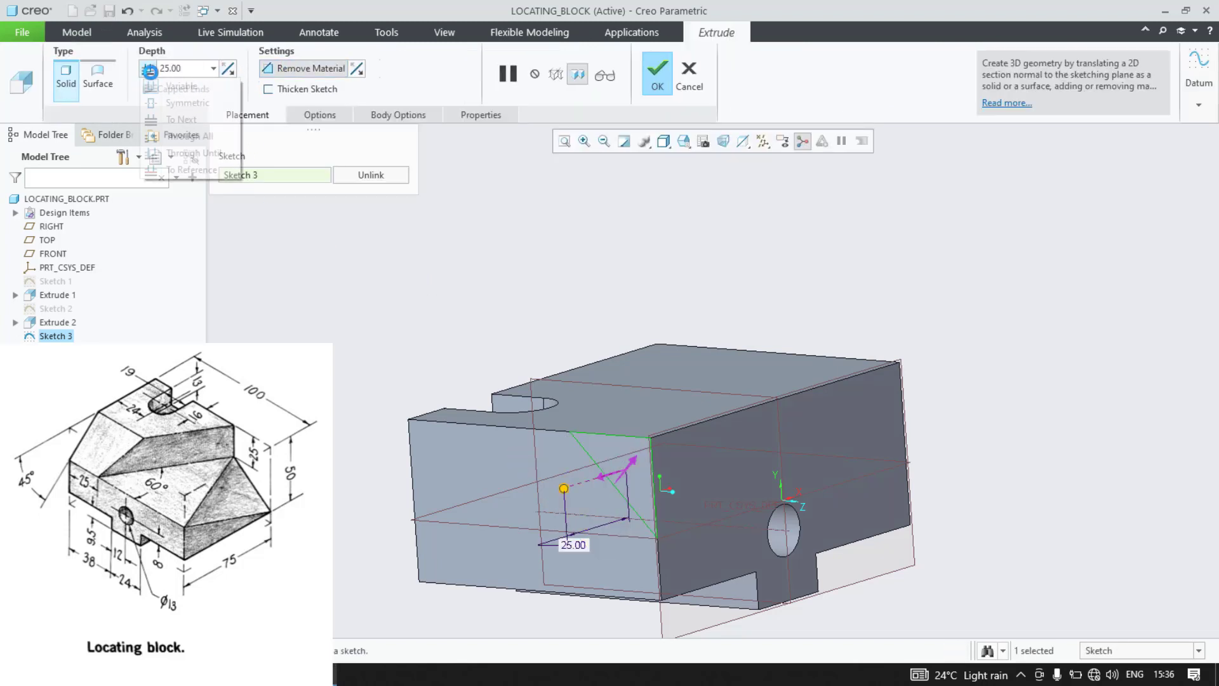
click(160, 135)
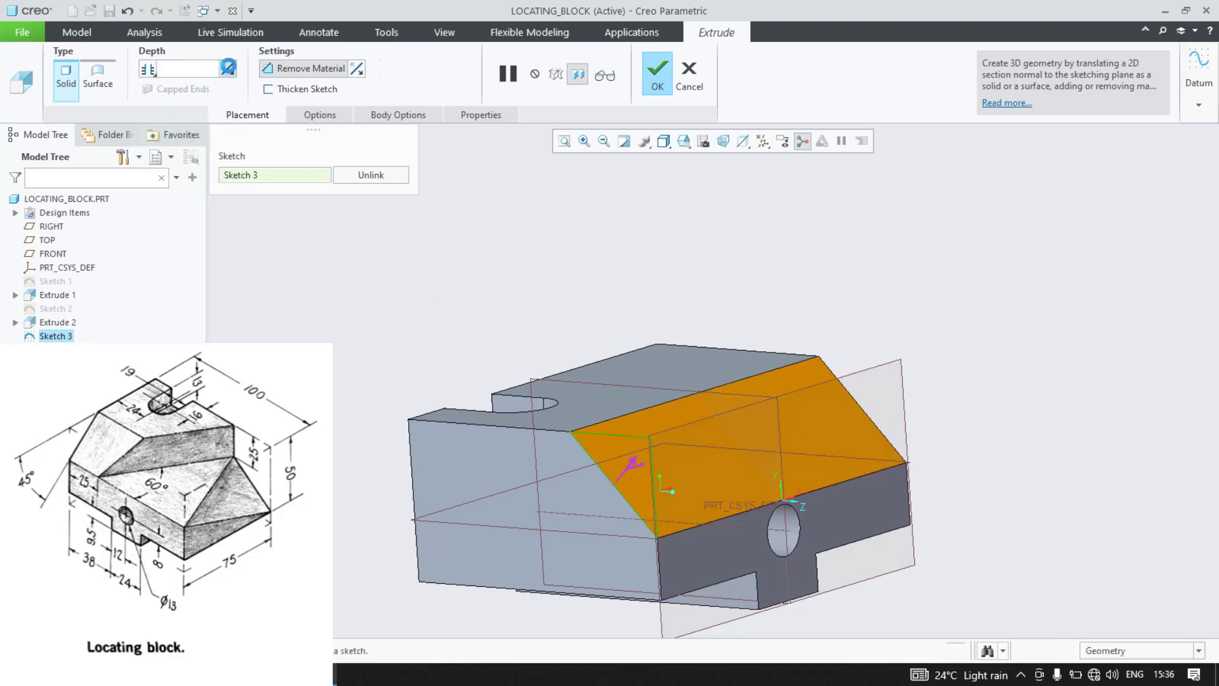
click(657, 71)
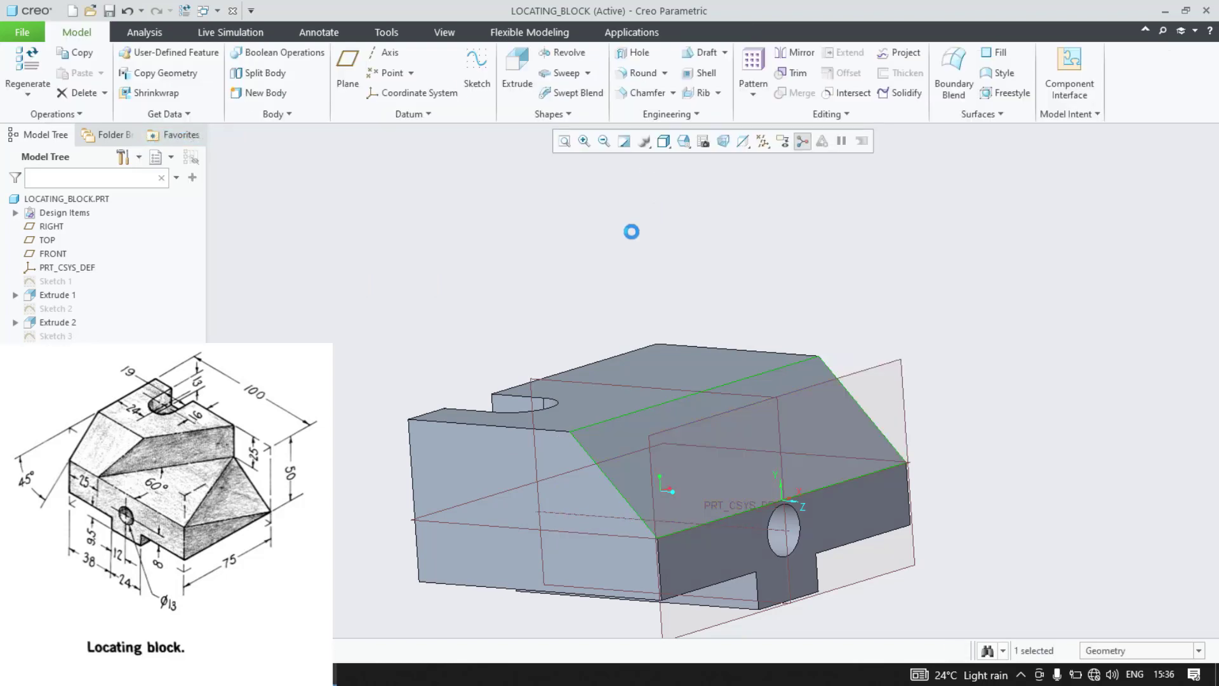
Step: Sketch a closed four-sided profile on the top face, beyond the slot, with a slanted line across the block and a front side about 70 long
mouse_move(451, 245)
middle_down()
mouse_move(457, 275)
mouse_move(421, 232)
mouse_move(453, 245)
middle_up()
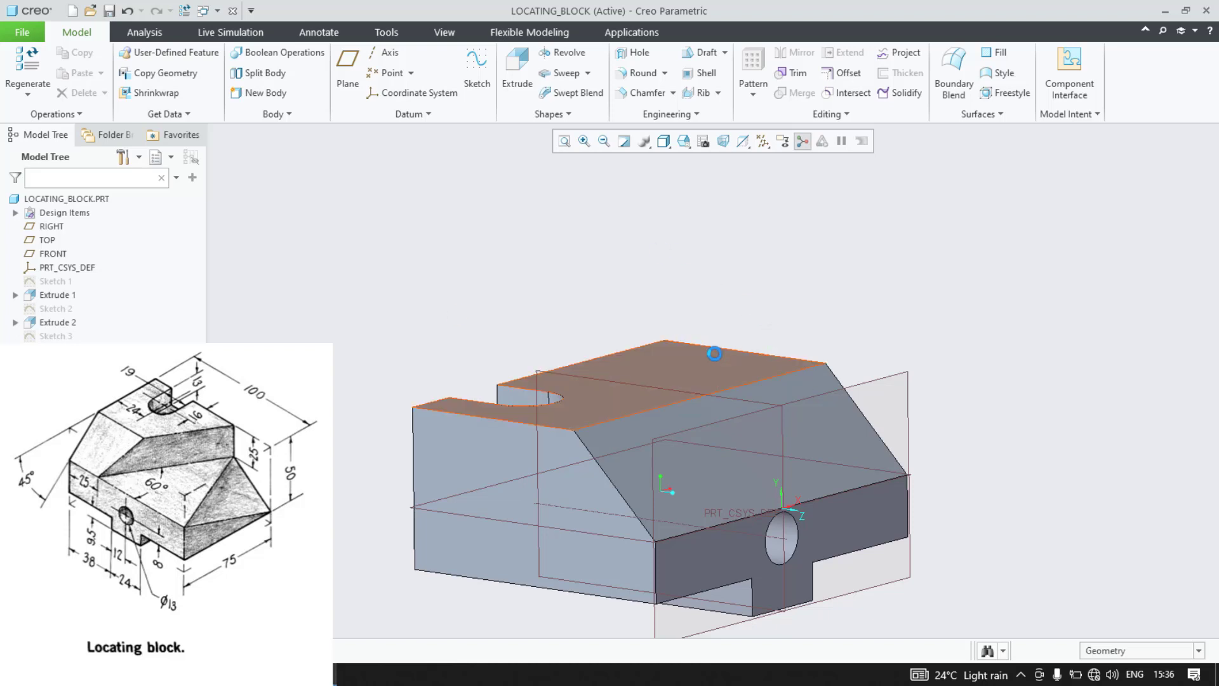
click(714, 354)
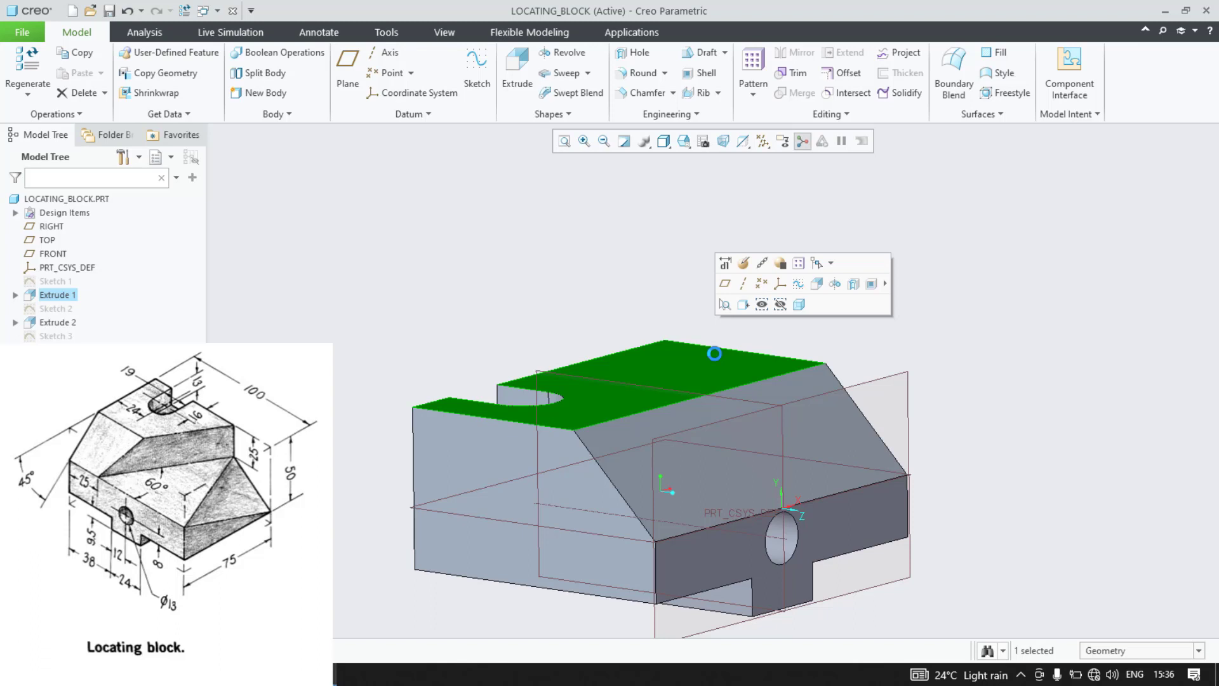
click(799, 304)
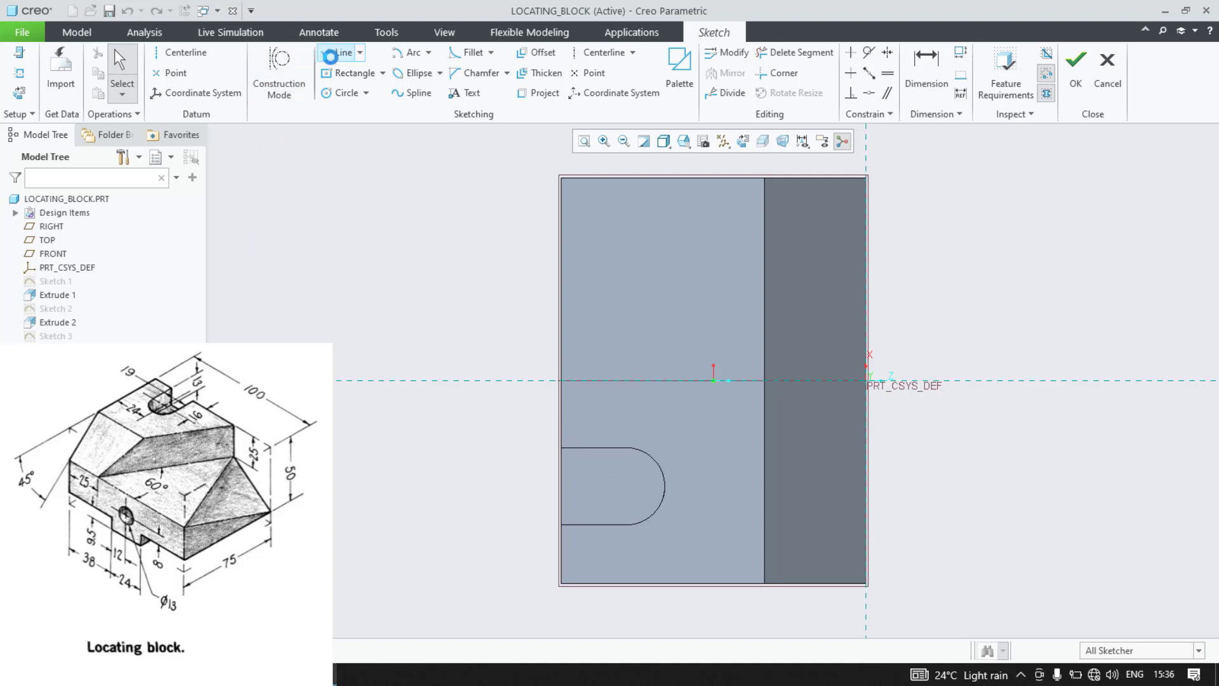
click(338, 52)
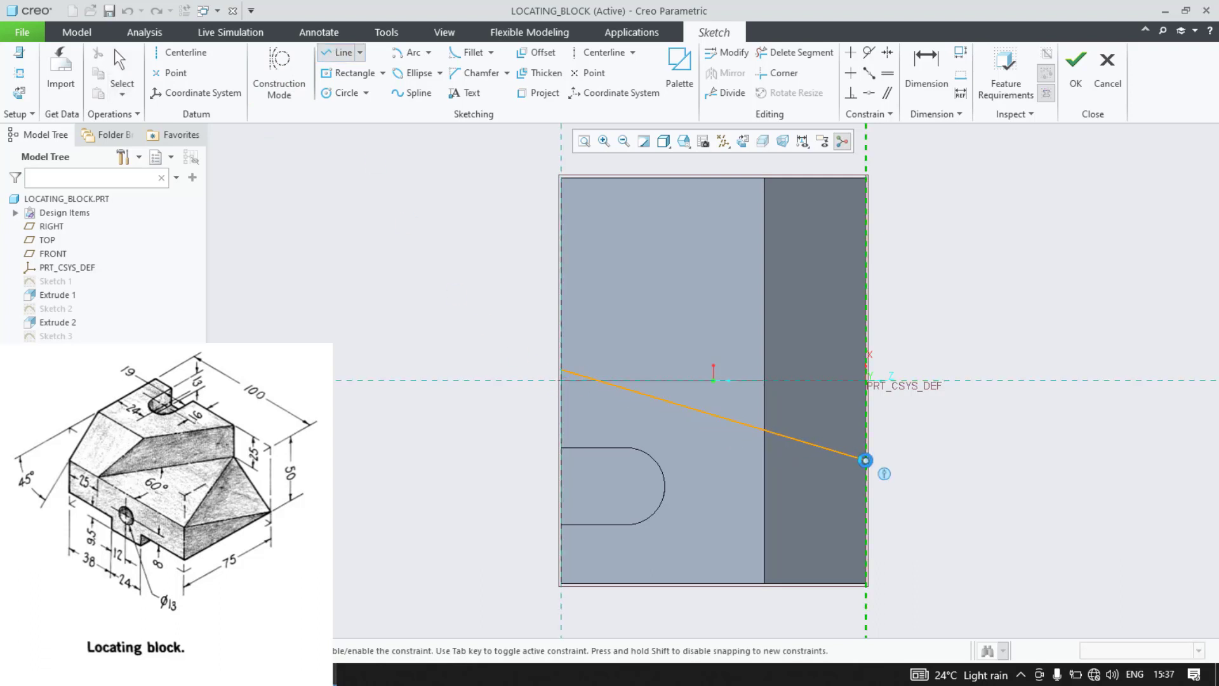
click(865, 460)
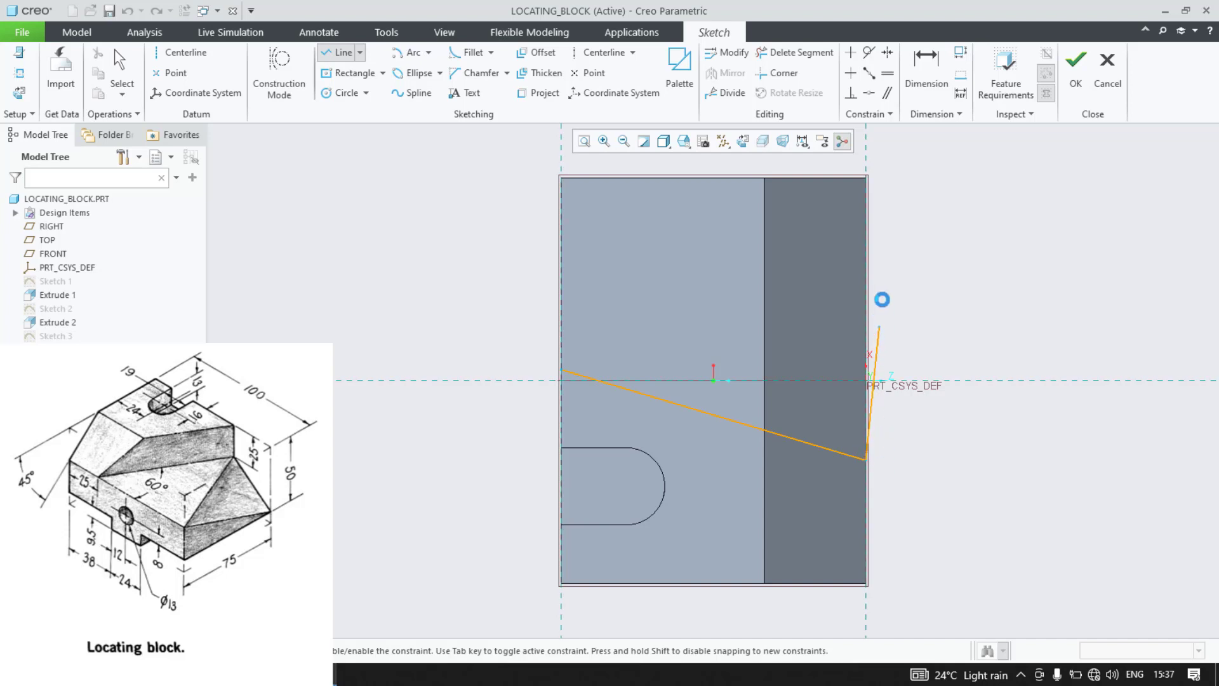
click(863, 178)
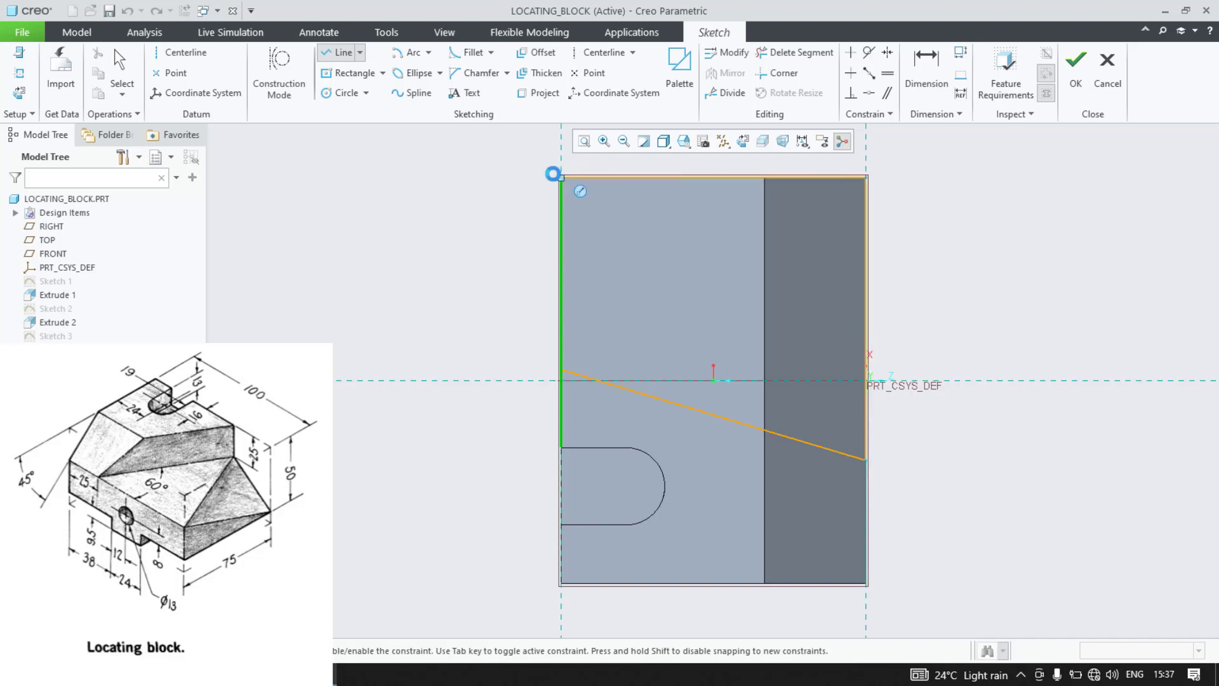
click(560, 177)
click(562, 374)
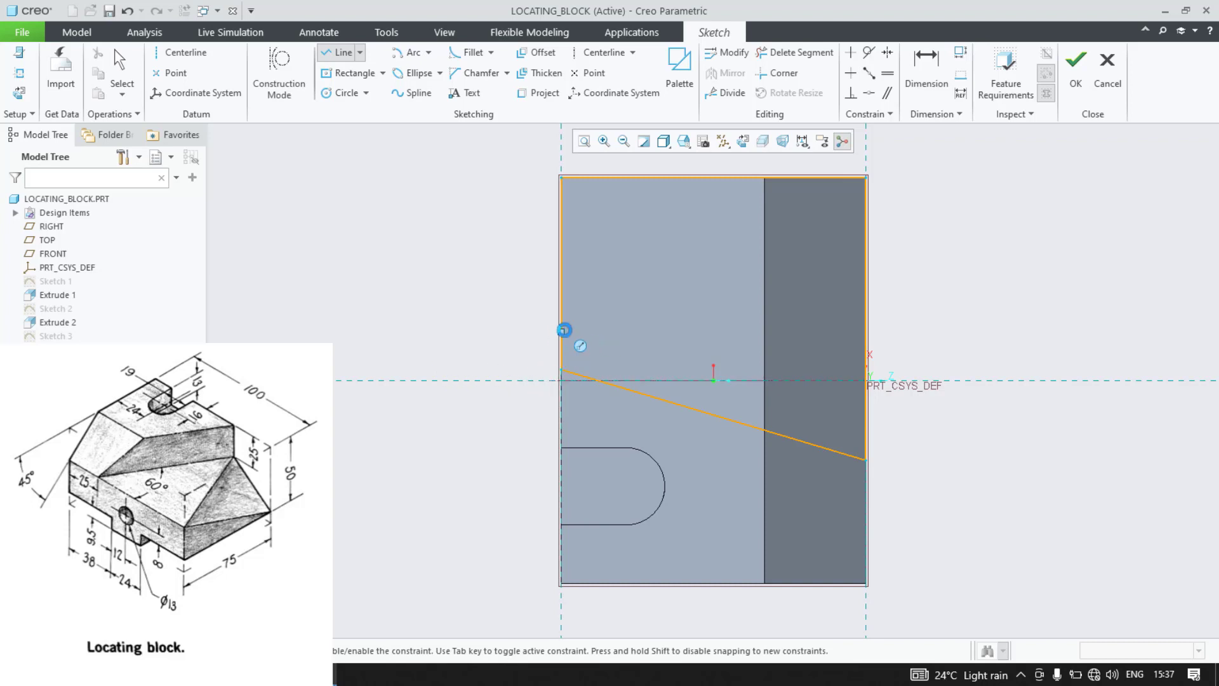
Step: Dimension the angle between the profile's rear side and its slanted line, and try to set it to 60 degrees
click(926, 73)
click(561, 319)
click(604, 381)
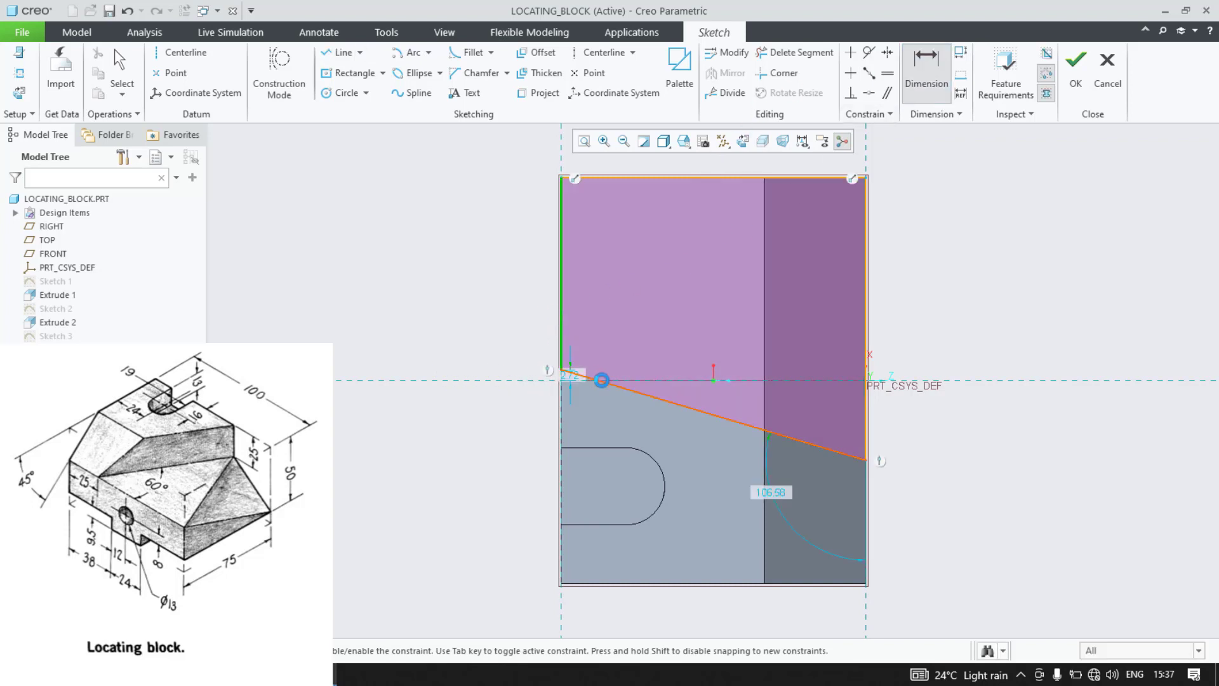
middle_click(637, 354)
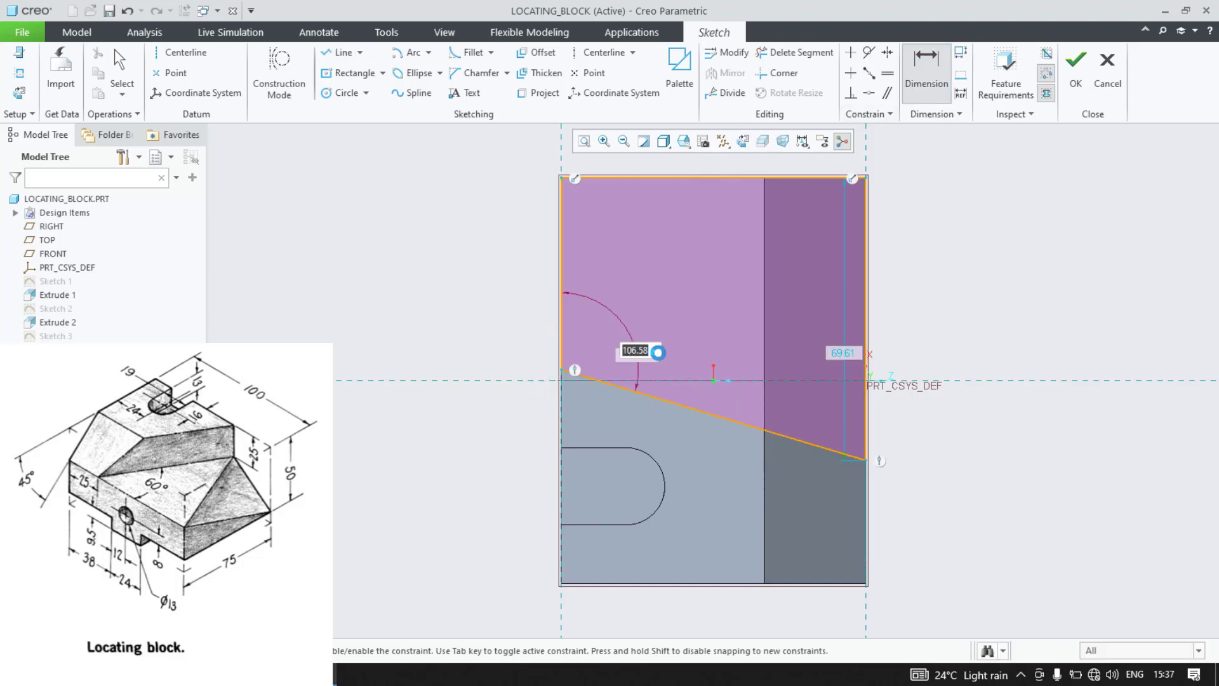
text(60)
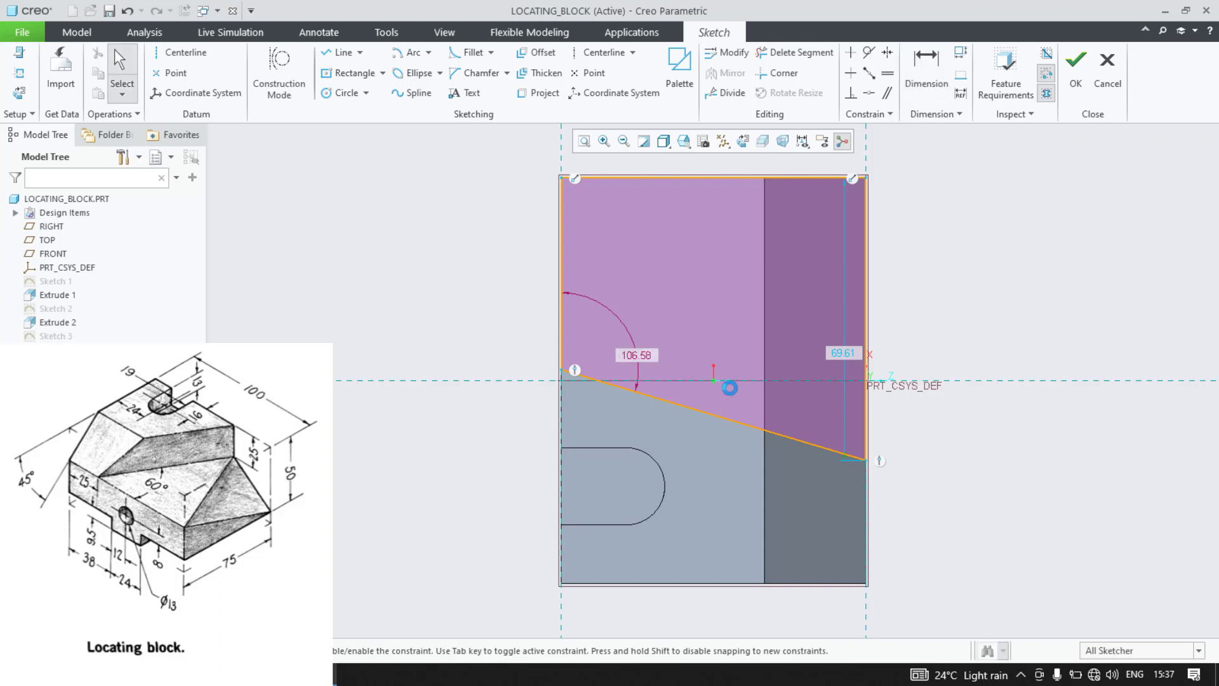
Step: Dimension the angle between the profile's front side and its slanted line, delete the conflicting rear angle dimension, and set the new angle to 60 degrees
click(933, 87)
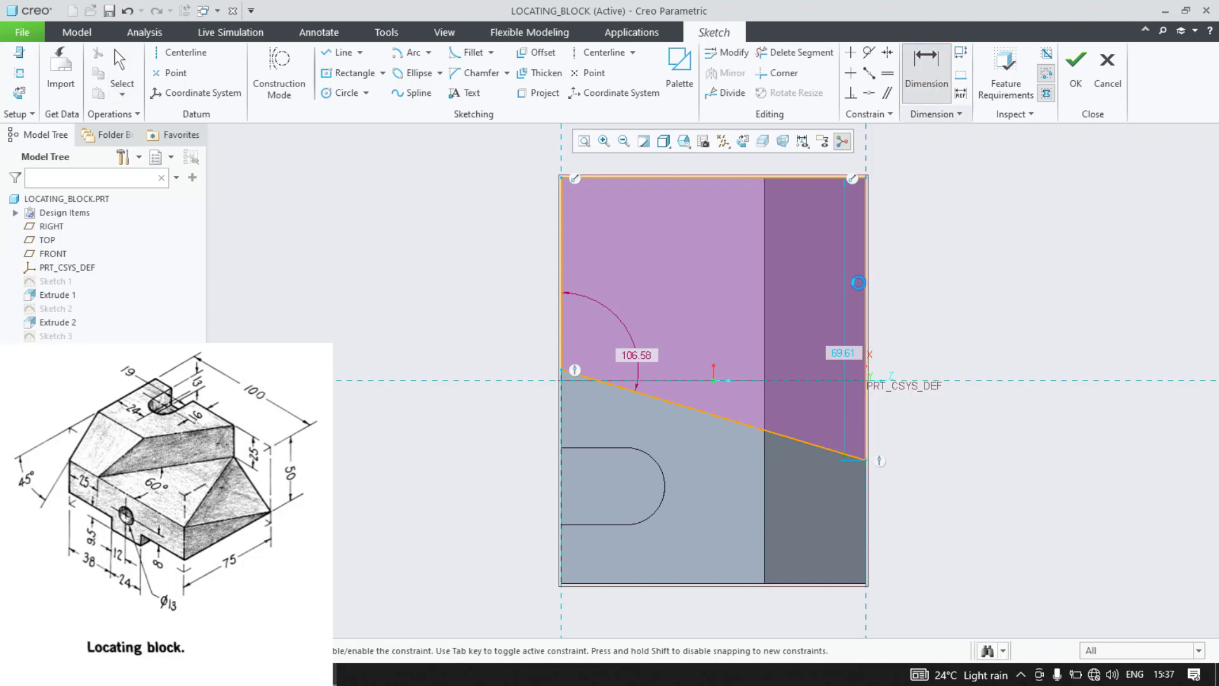
click(867, 429)
click(851, 454)
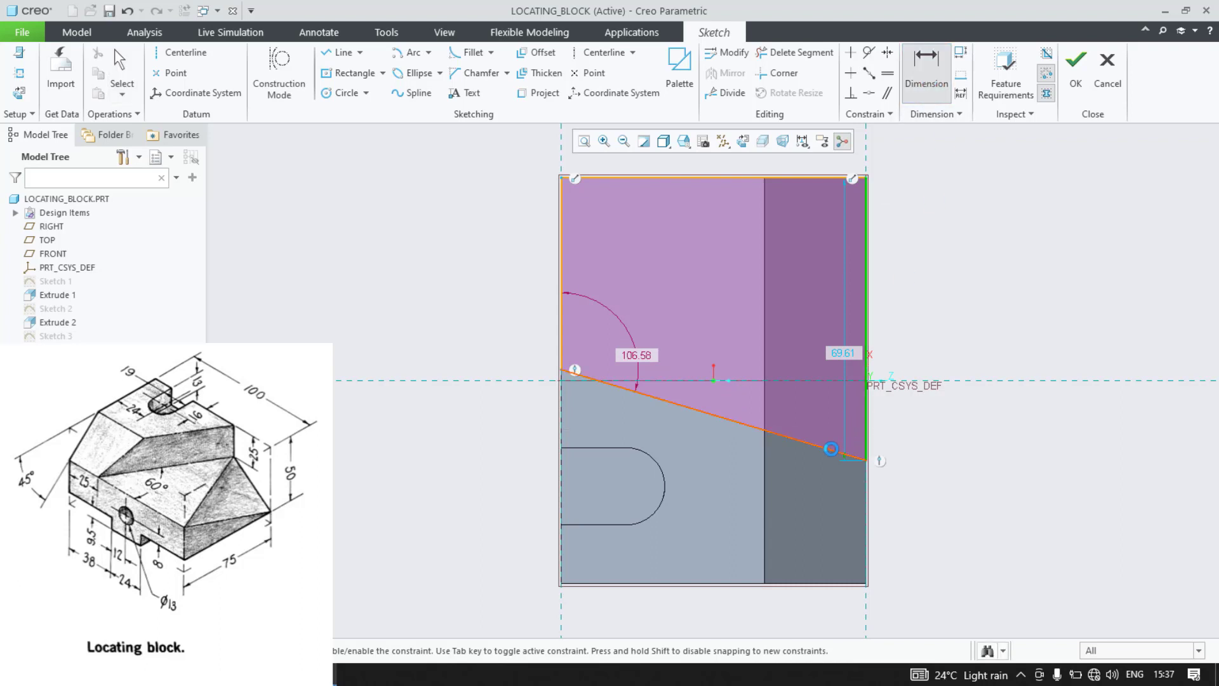
middle_click(827, 414)
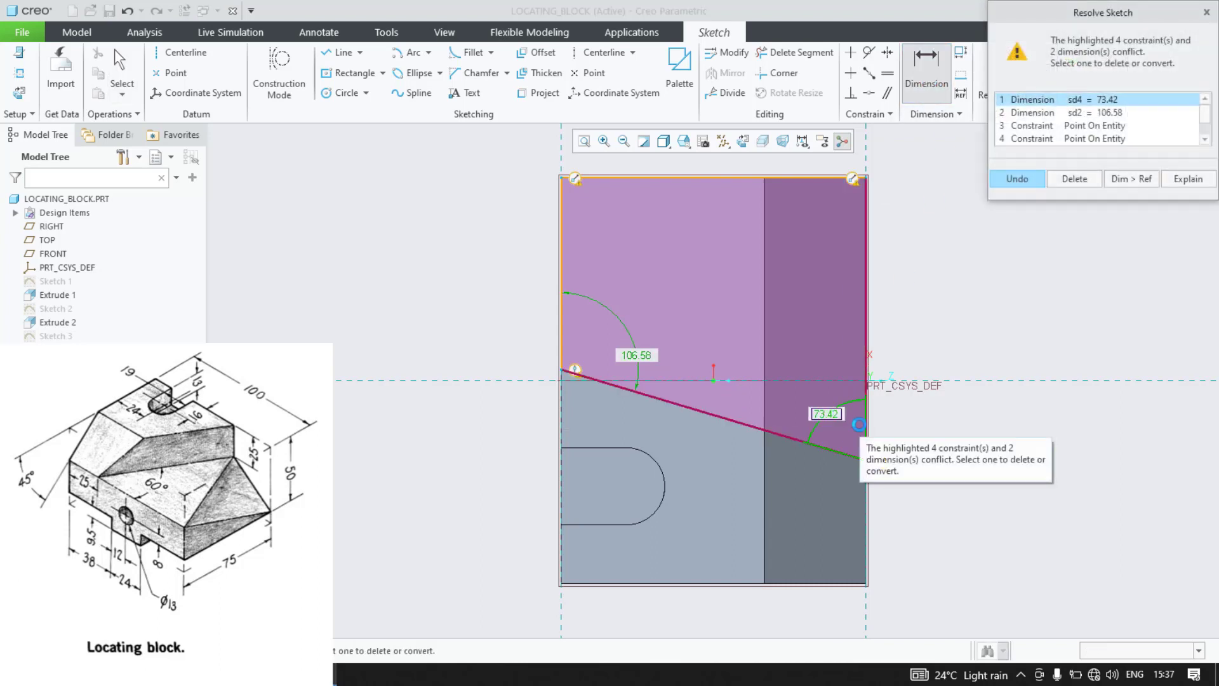
click(1059, 113)
click(1074, 178)
double_click(826, 414)
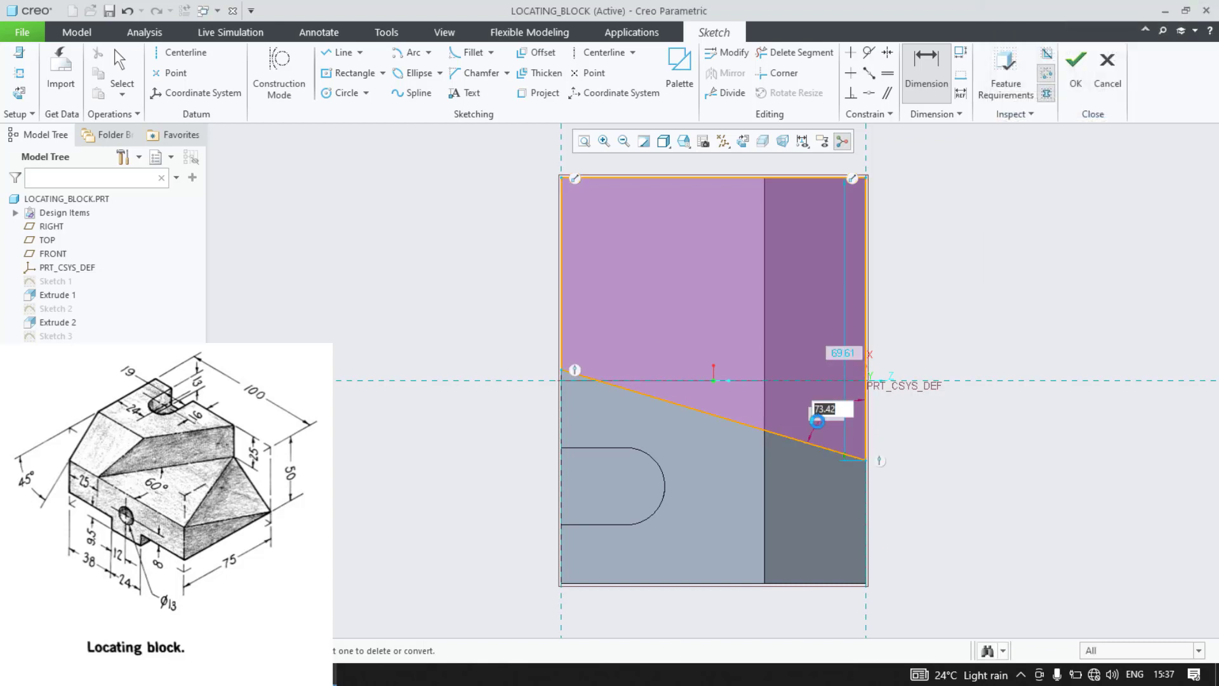
text(60)
key(Return)
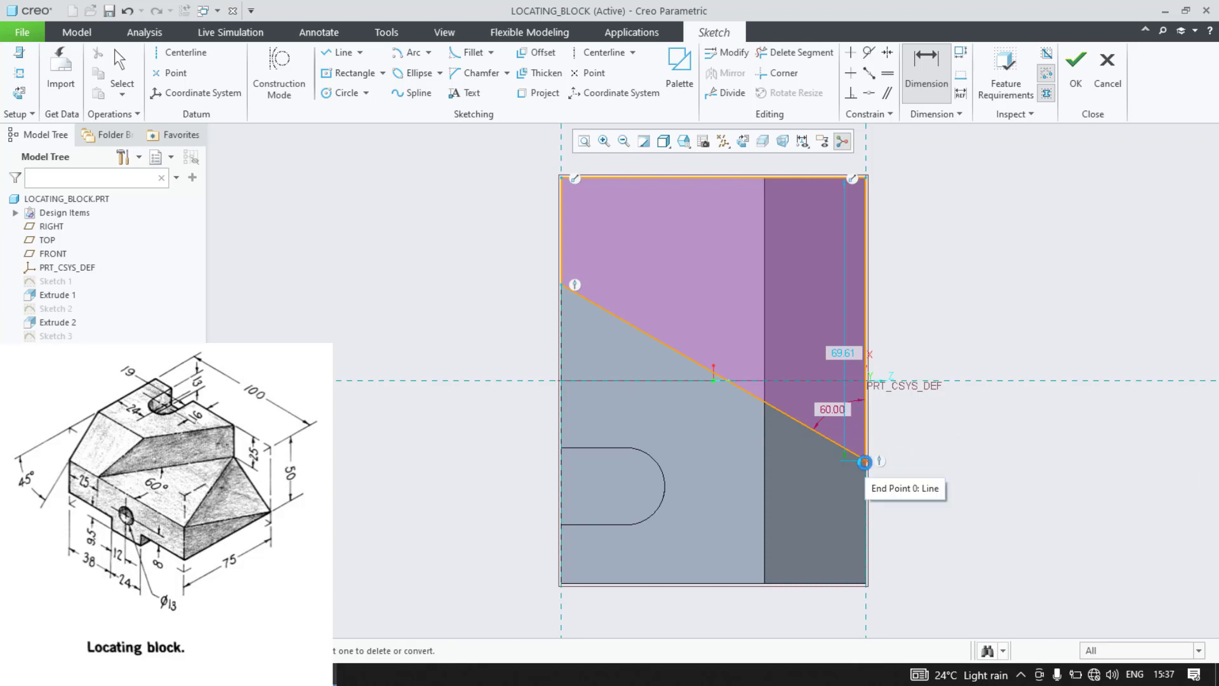
Step: Set the distance from the slanted line's front end to the block's slot-side edge to 25 and finish the sketch
click(834, 584)
middle_click(927, 555)
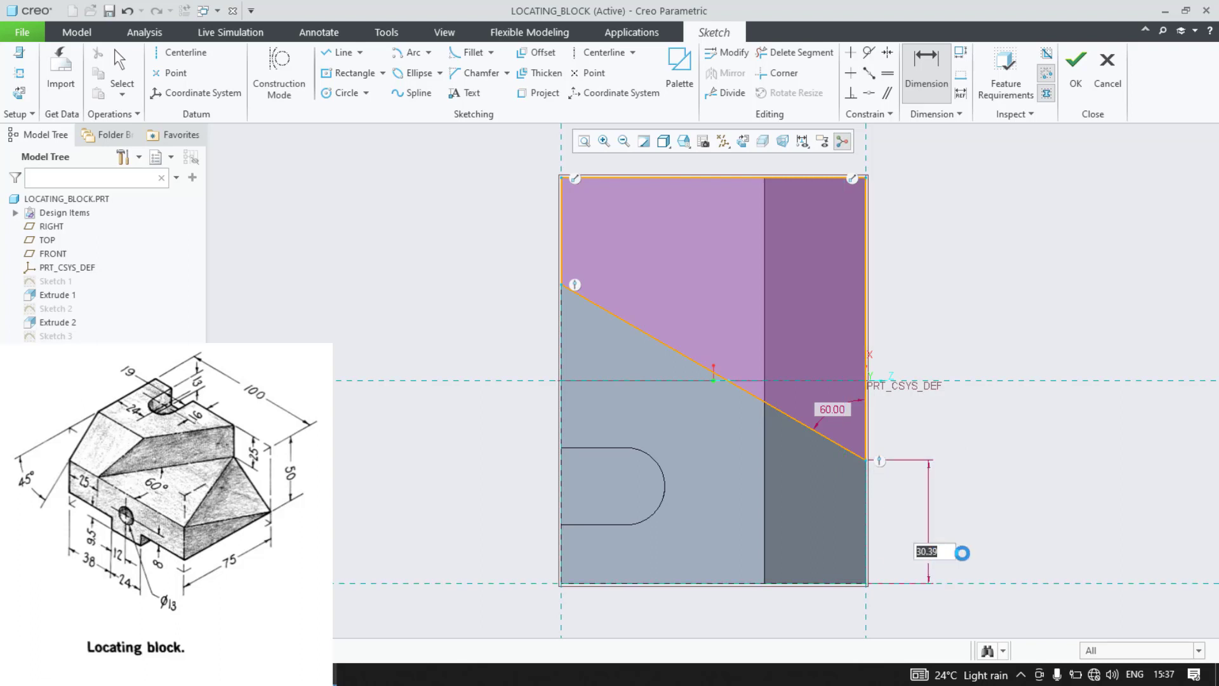
text(25)
key(Return)
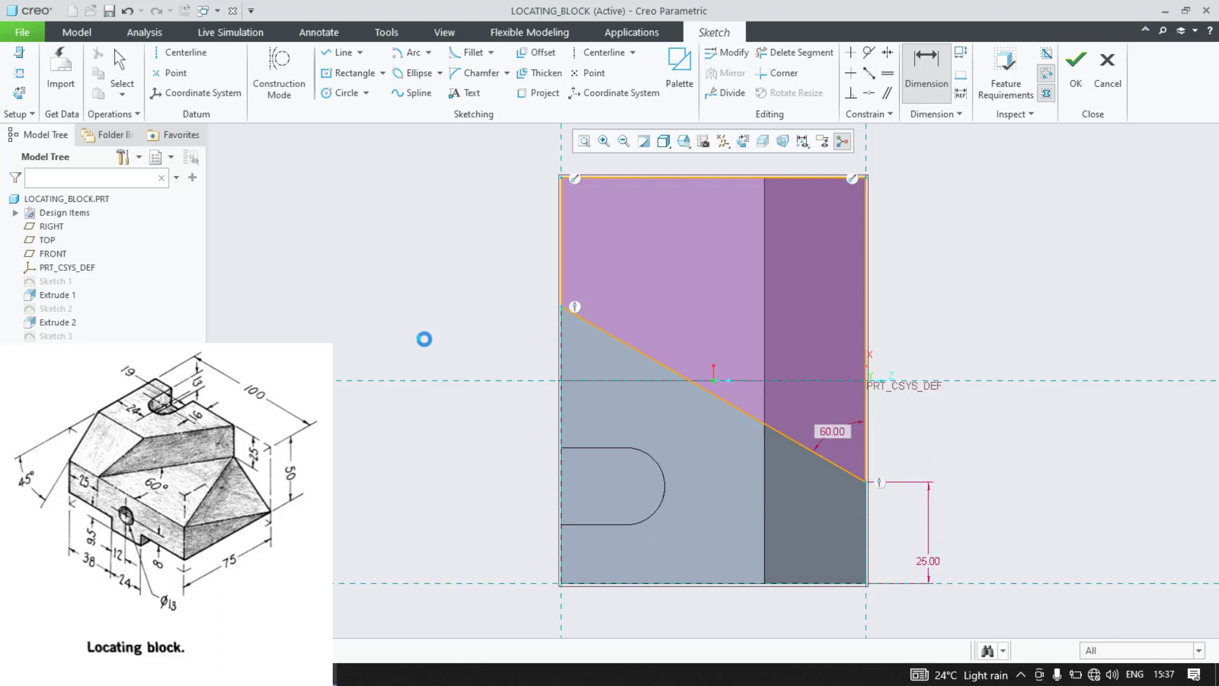
click(1076, 71)
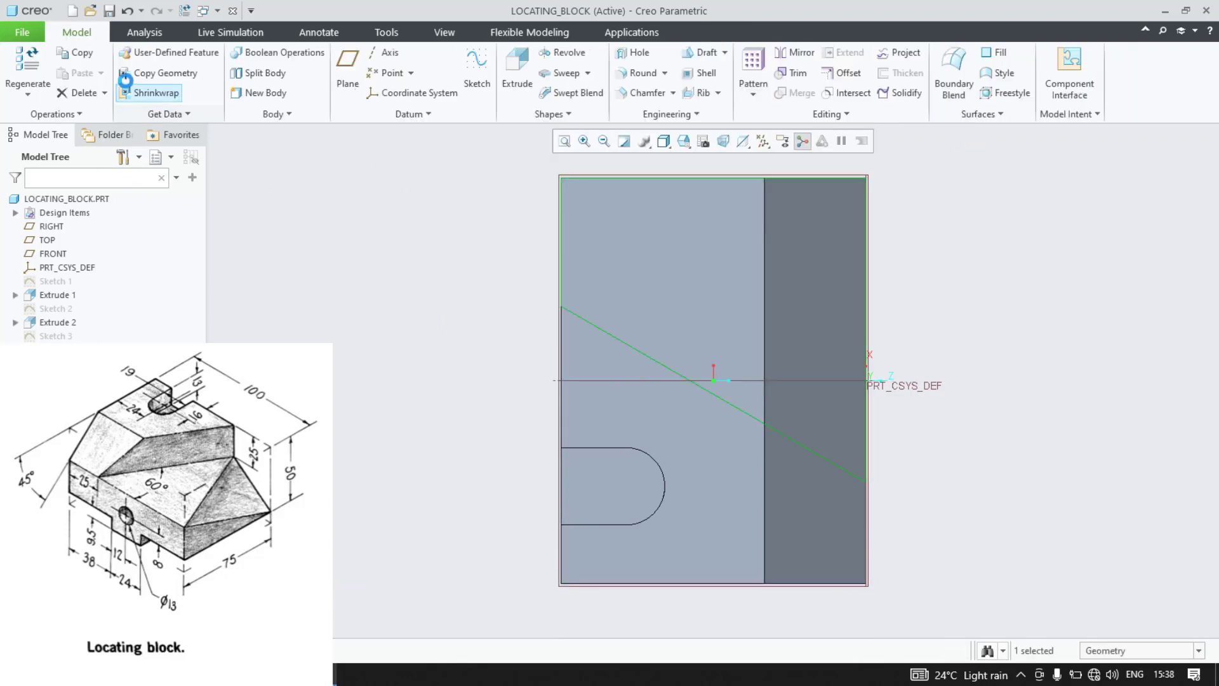
Step: Extrude the four-sided profile as a material-removing cut 25 deep into the block
click(517, 75)
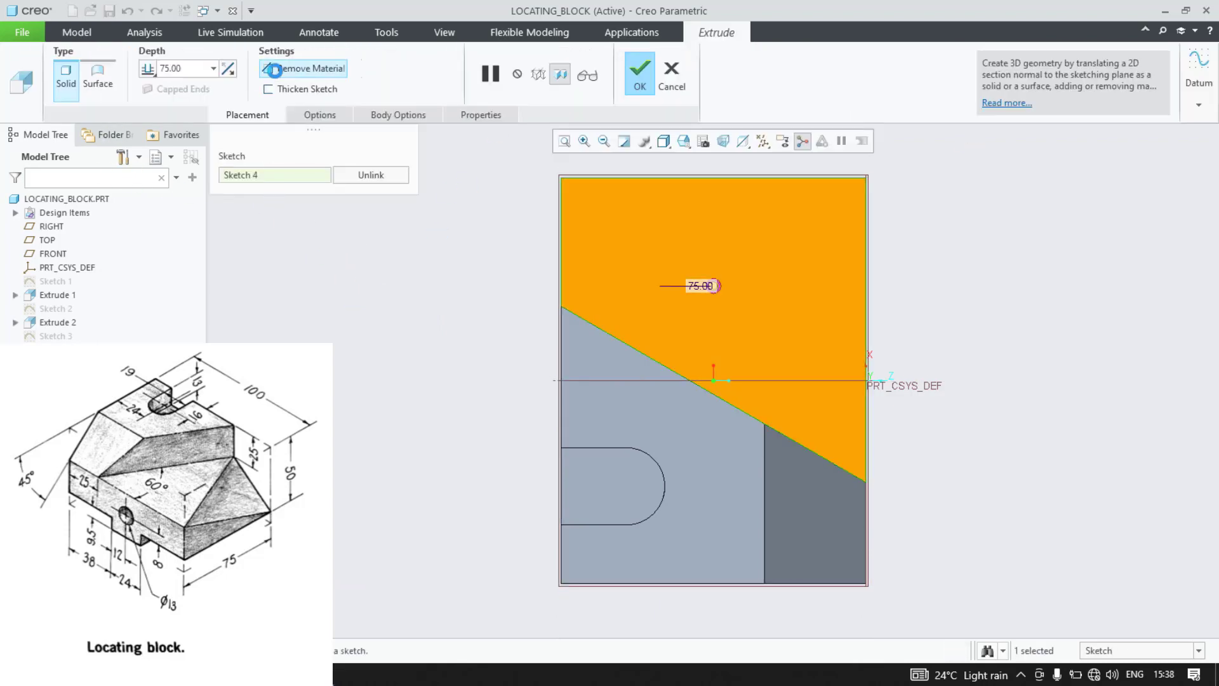
click(275, 69)
middle_drag(369, 430, 373, 324)
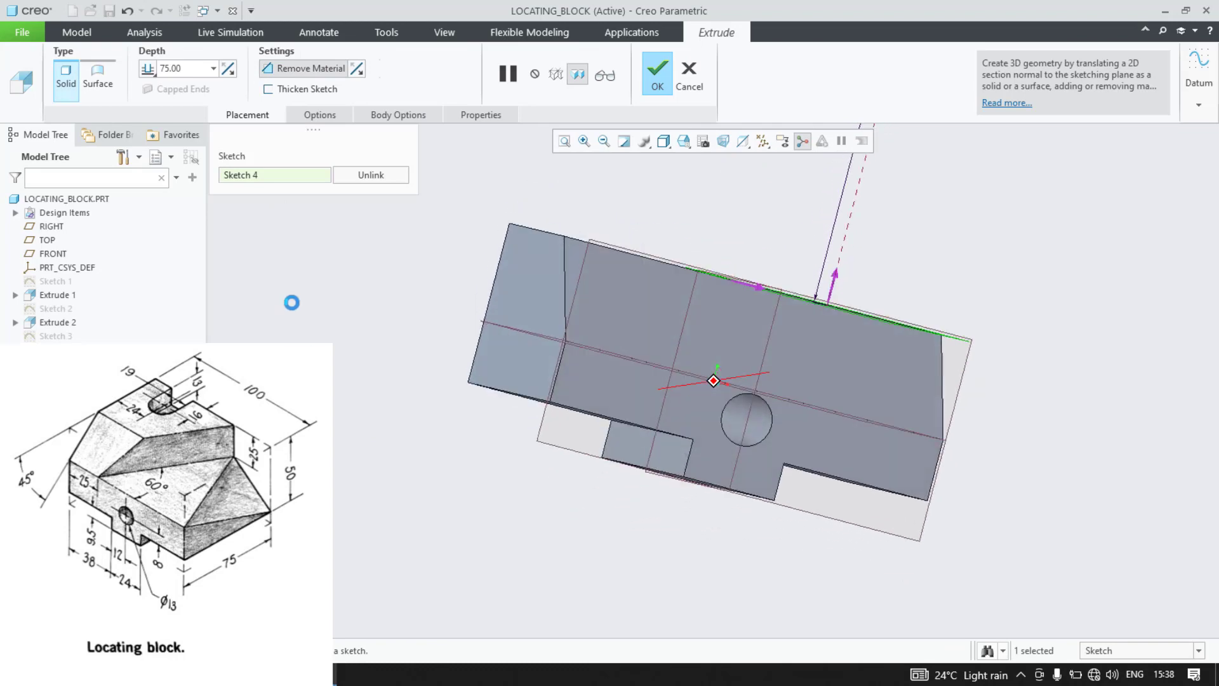
click(229, 67)
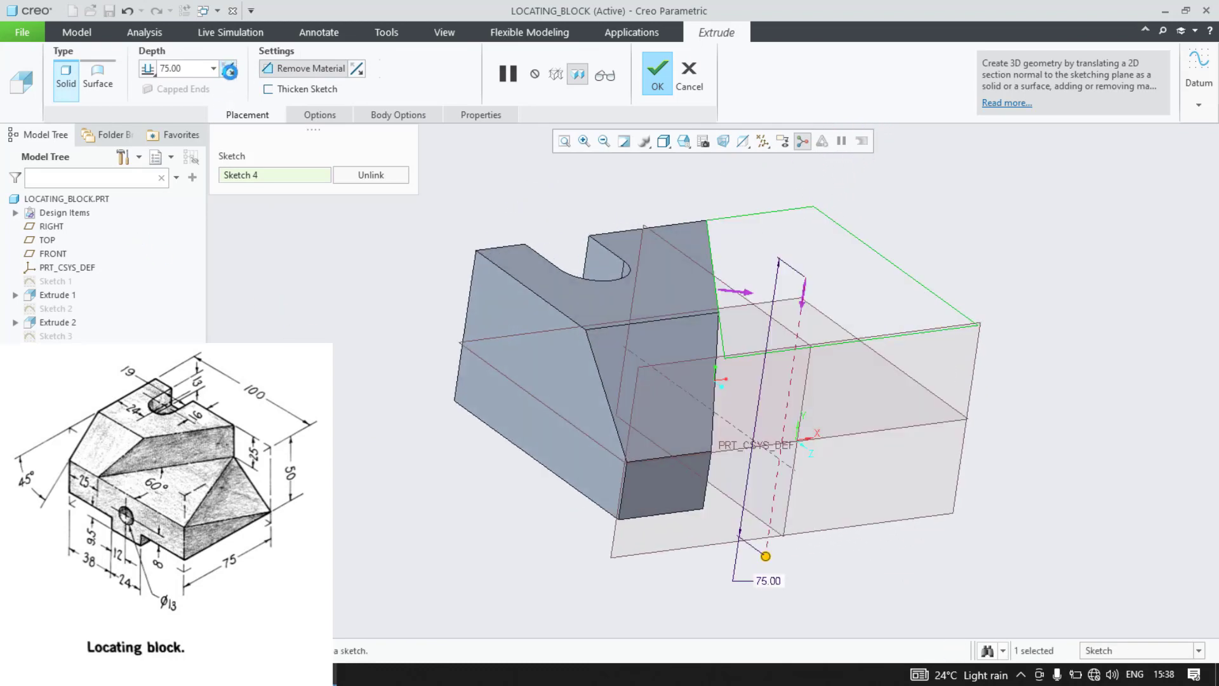
click(229, 67)
click(229, 67)
drag(193, 67, 0, 124)
text(25)
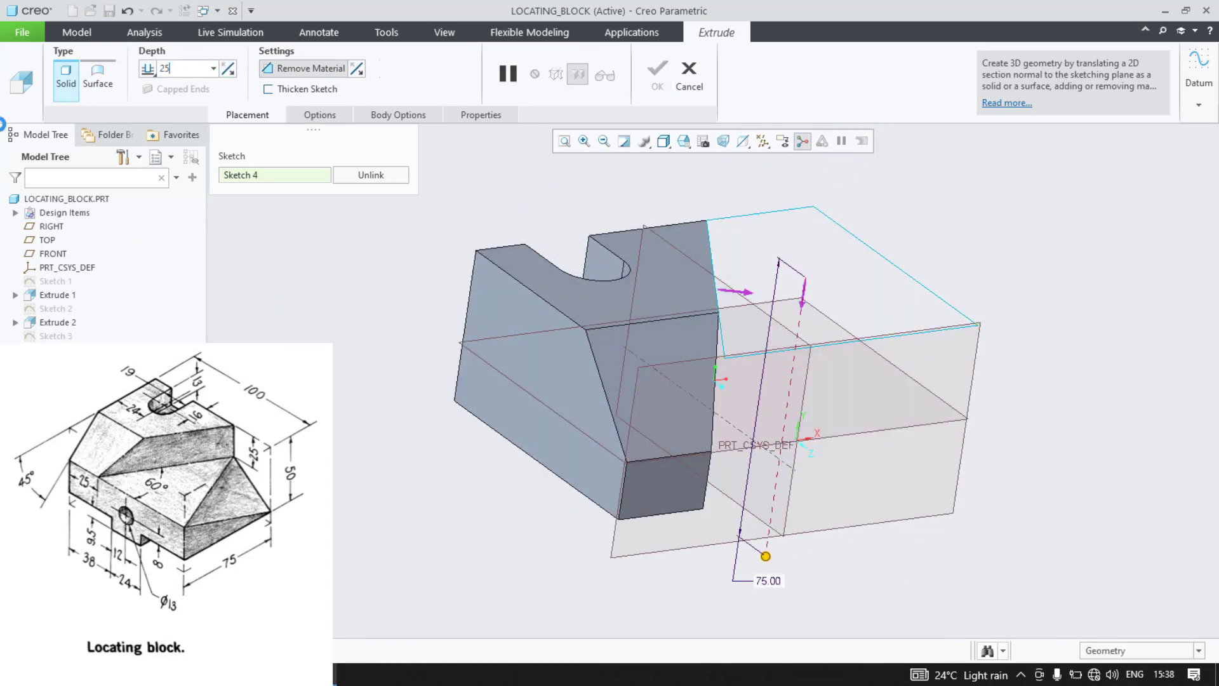
key(Return)
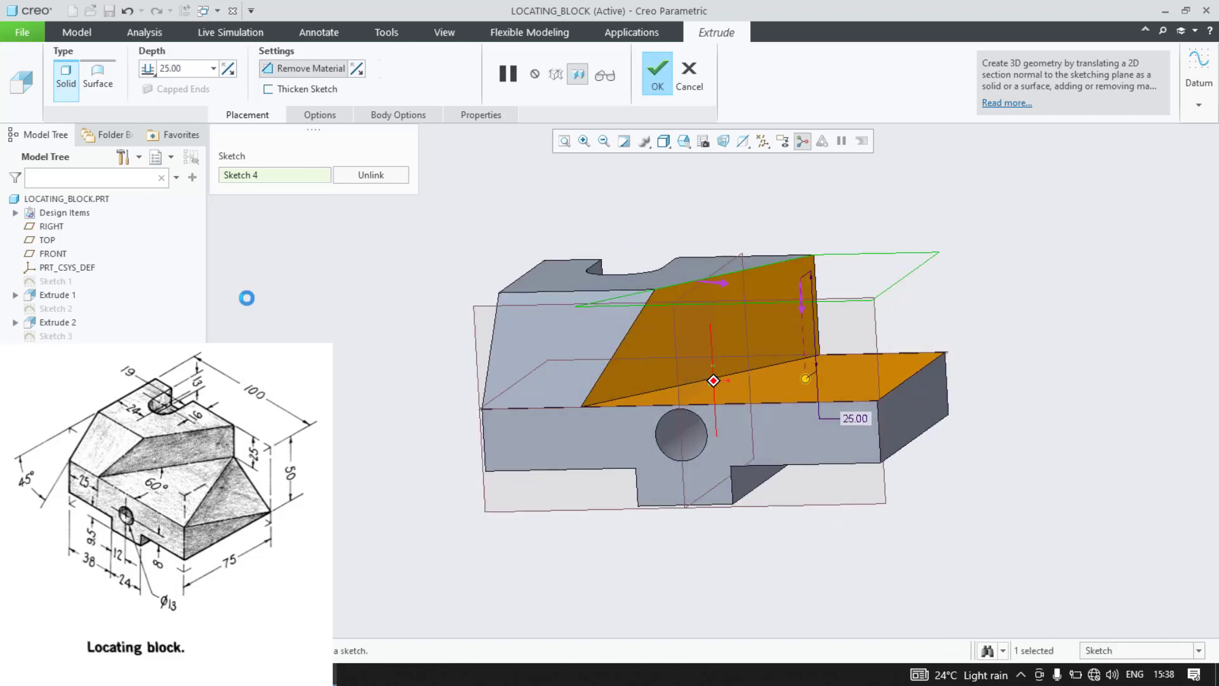
click(661, 73)
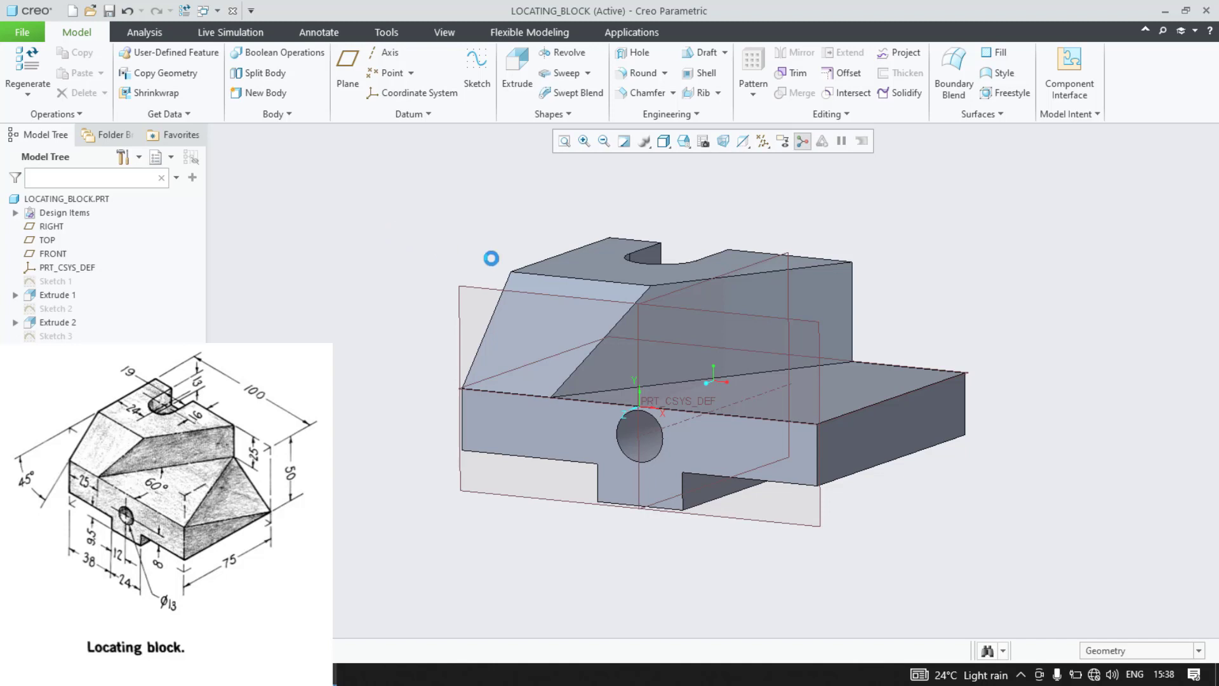
Step: Hide all datum axes, points, coordinate systems and planes from the display
click(458, 284)
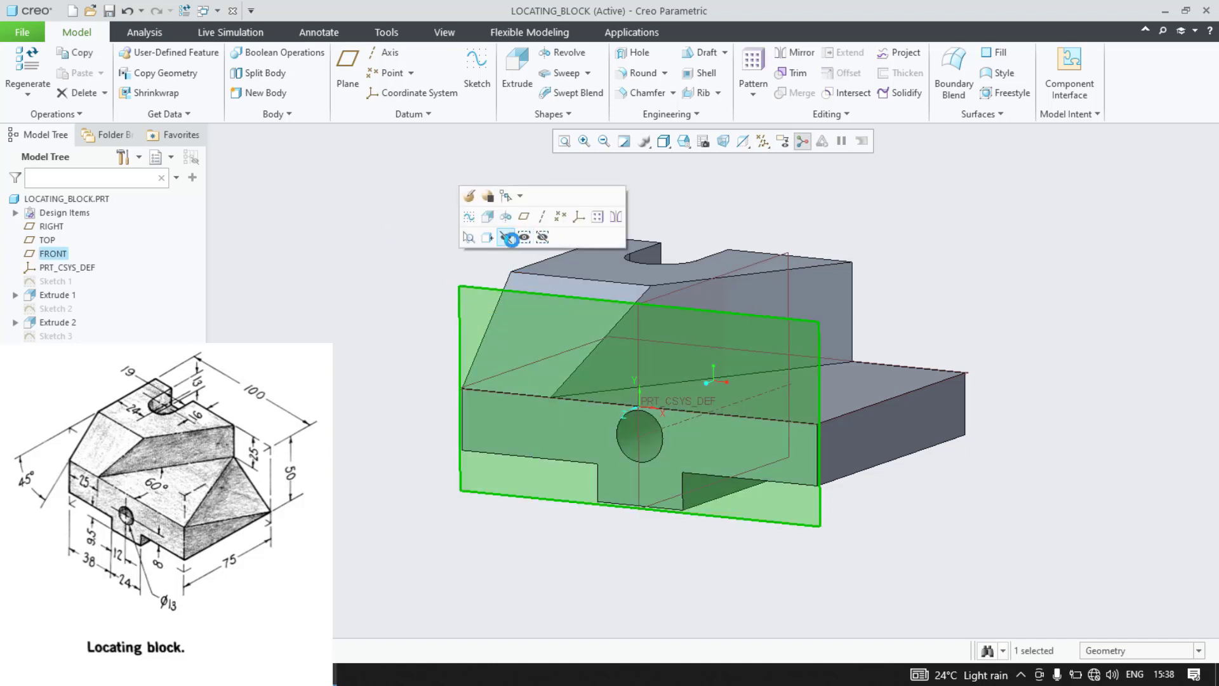
click(426, 240)
click(770, 144)
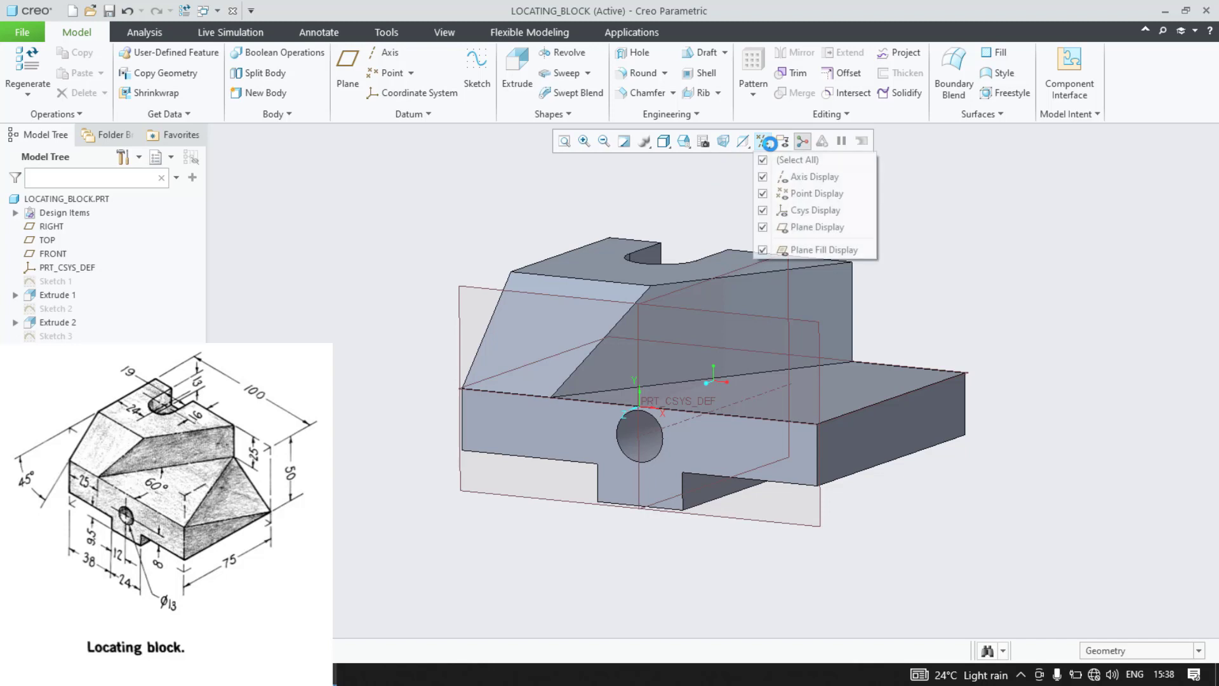
click(770, 160)
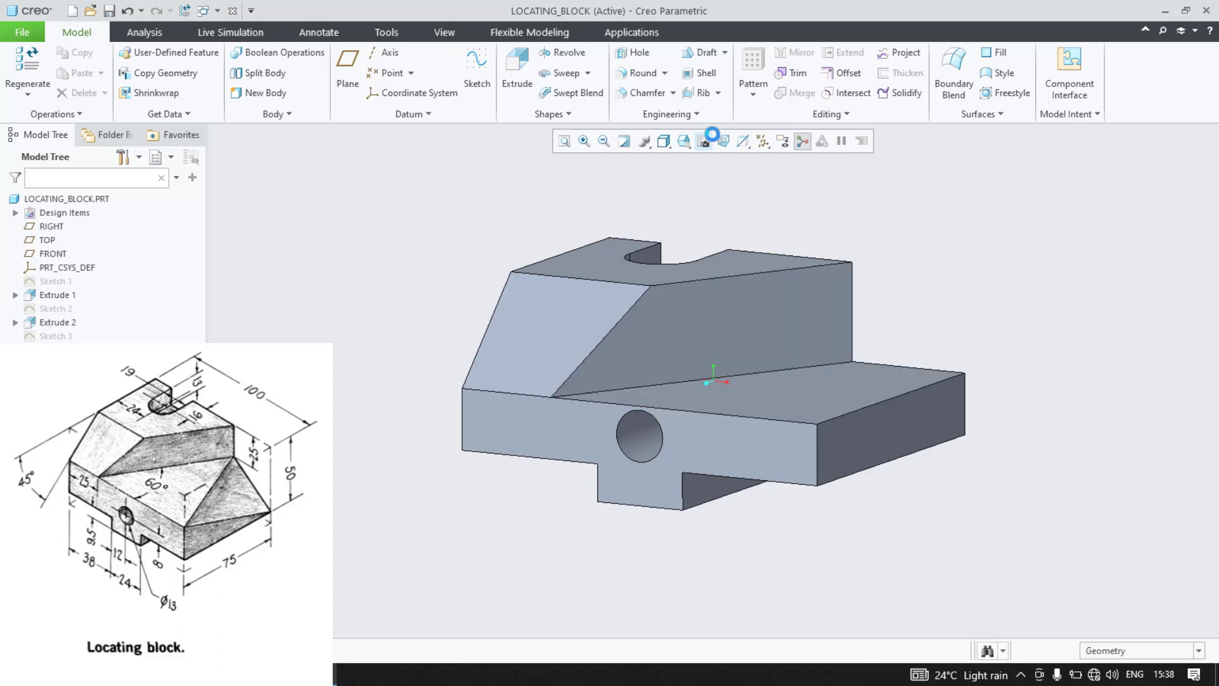
Step: Add a corner chamfer at the lower step's outer rear corner with distances of about 31.28, 75 and 15.50 along its three edges
click(670, 96)
click(661, 125)
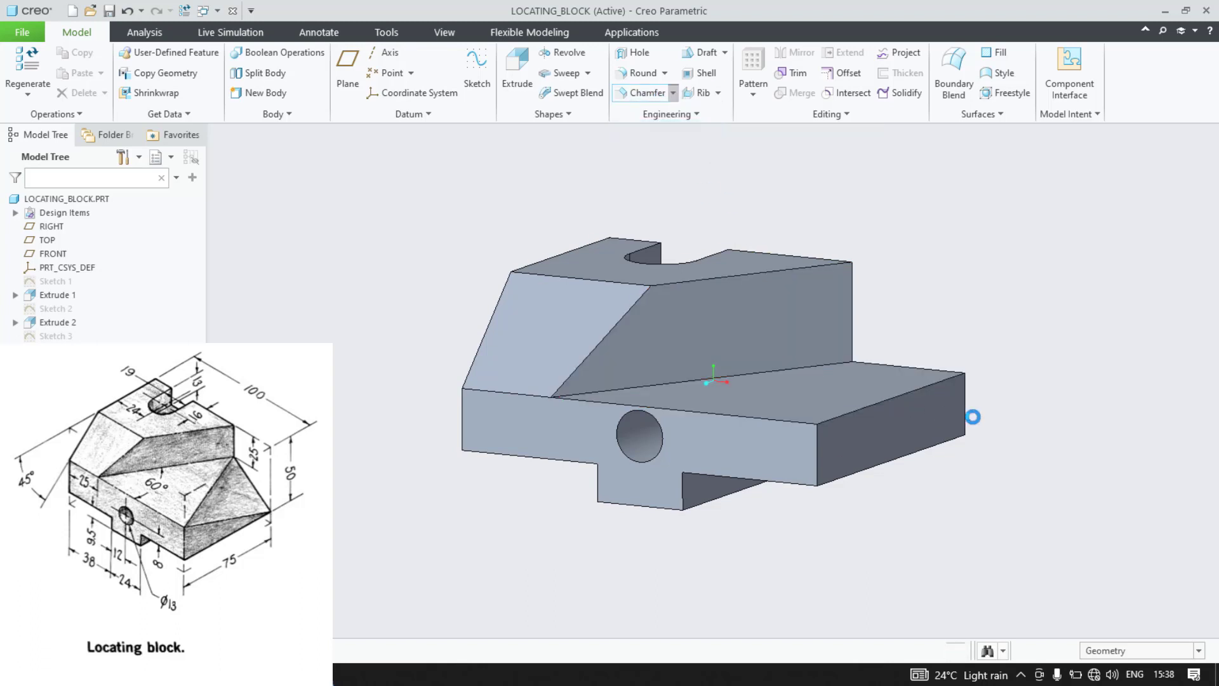
click(965, 372)
drag(965, 372, 965, 440)
drag(916, 390, 799, 430)
drag(927, 367, 852, 362)
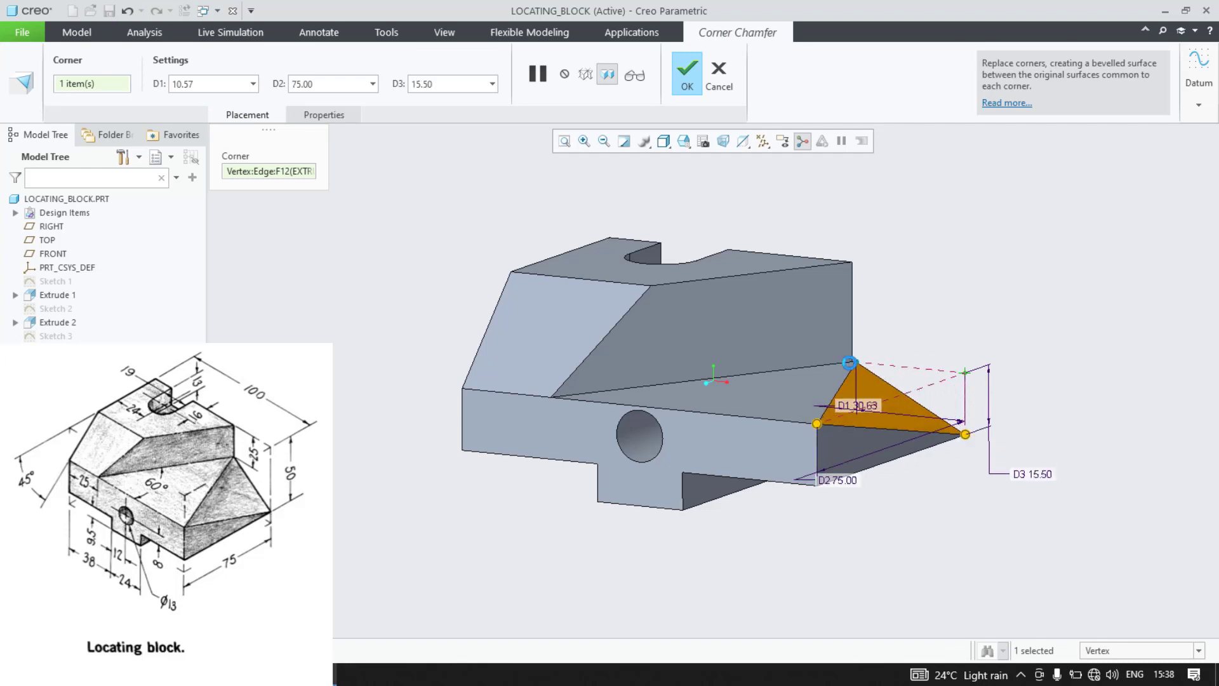
mouse_move(901, 482)
middle_down()
mouse_move(884, 501)
mouse_move(898, 477)
mouse_move(885, 468)
mouse_move(889, 489)
middle_up()
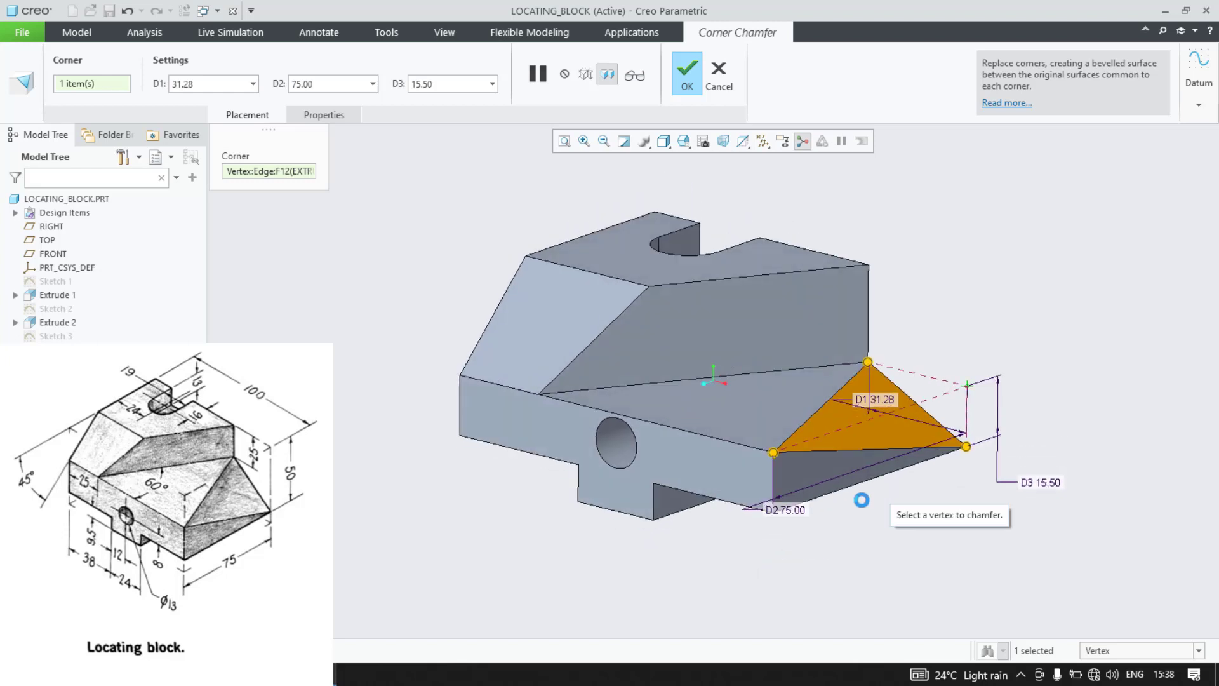
click(688, 73)
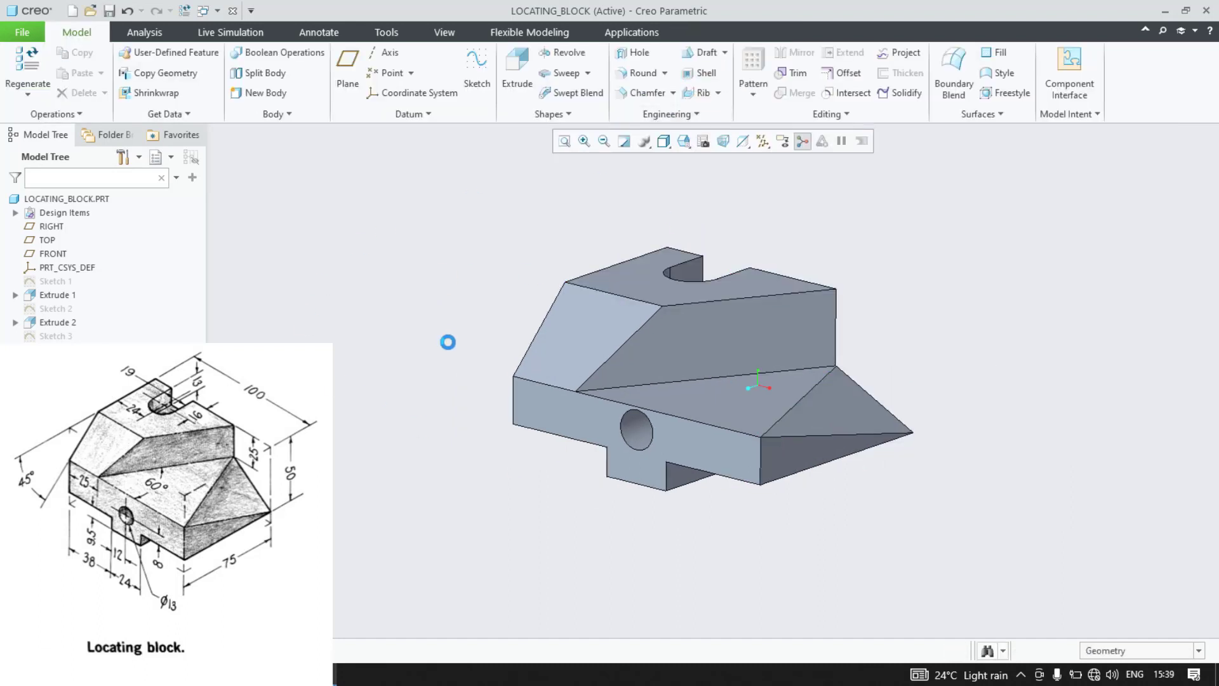
click(834, 317)
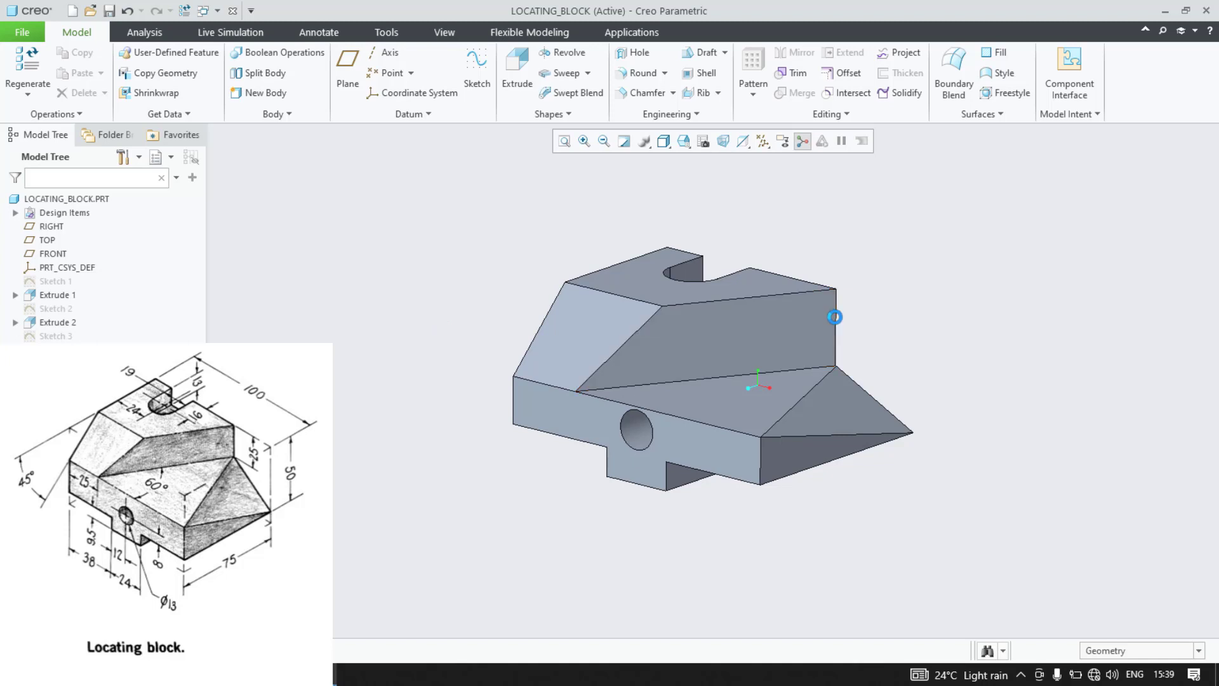
click(890, 354)
Step: Edit the base sketch, Sketch 1, setting the block's overall height to 50+9.5, and finish it to regenerate the part
click(53, 281)
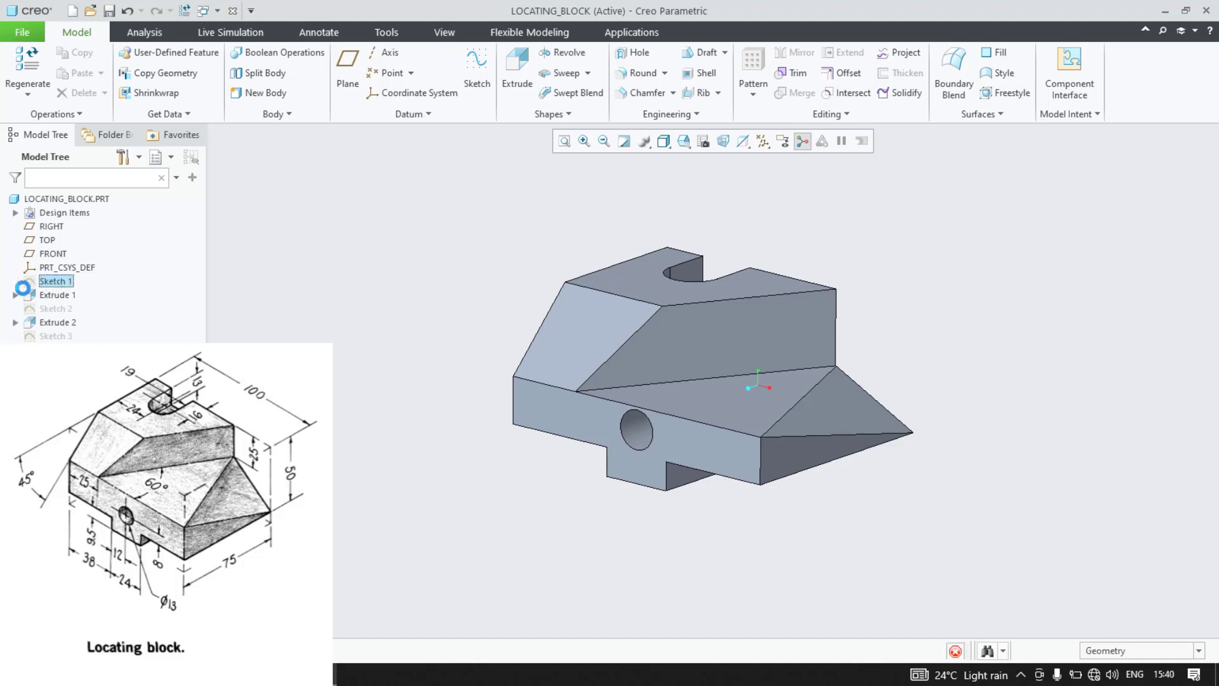
click(77, 198)
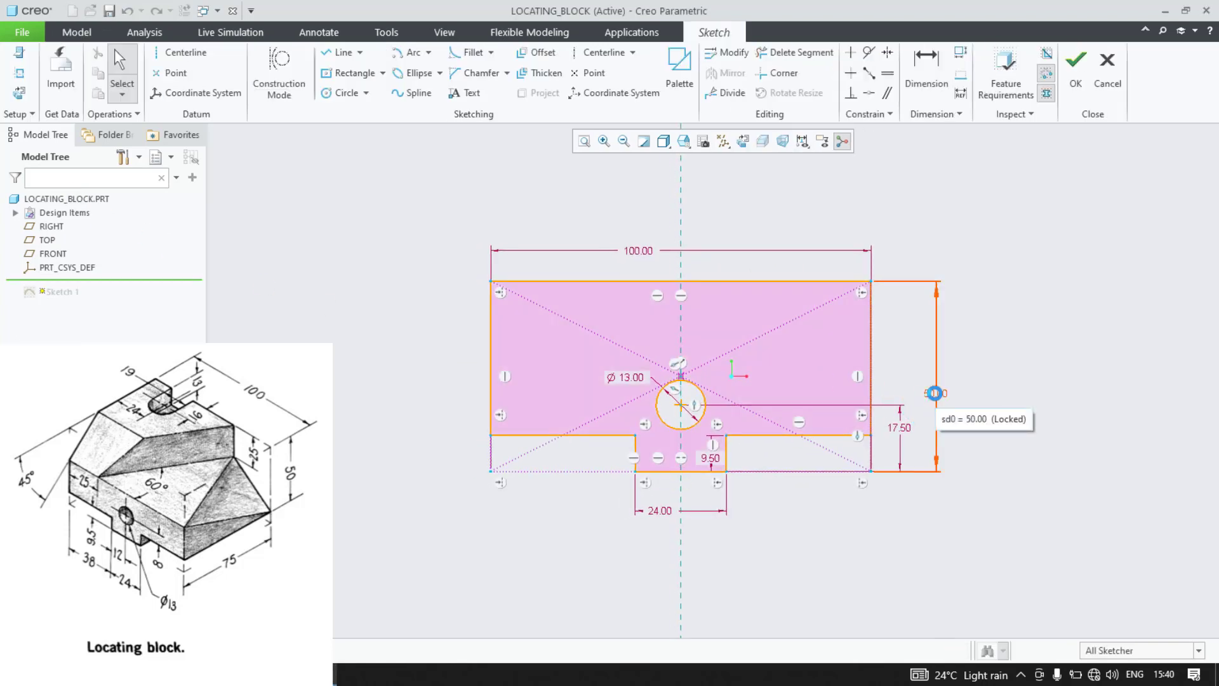
double_click(934, 393)
text(50+)
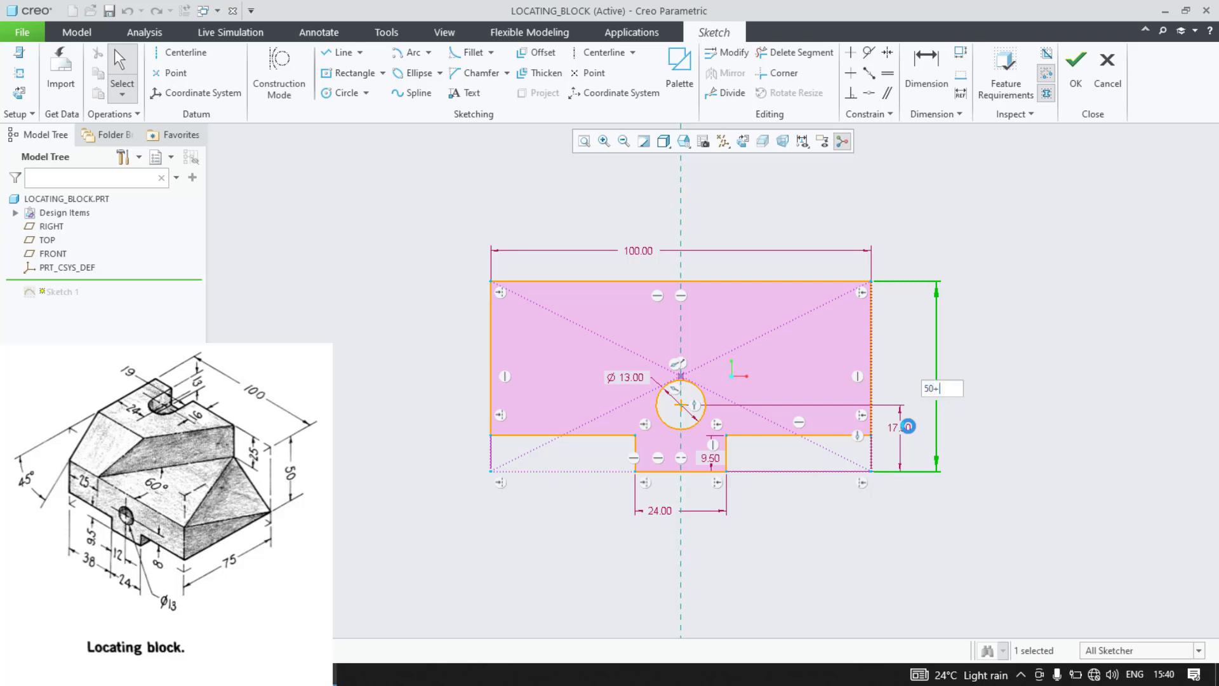
text(9.5)
key(Return)
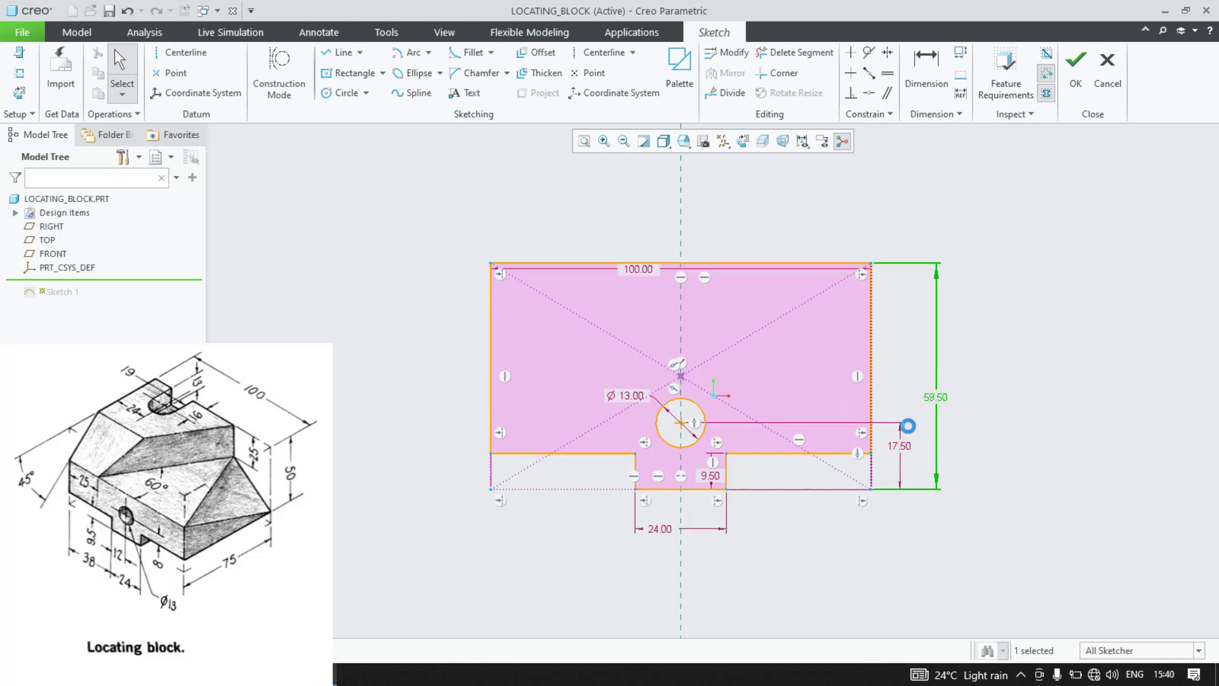
click(1075, 70)
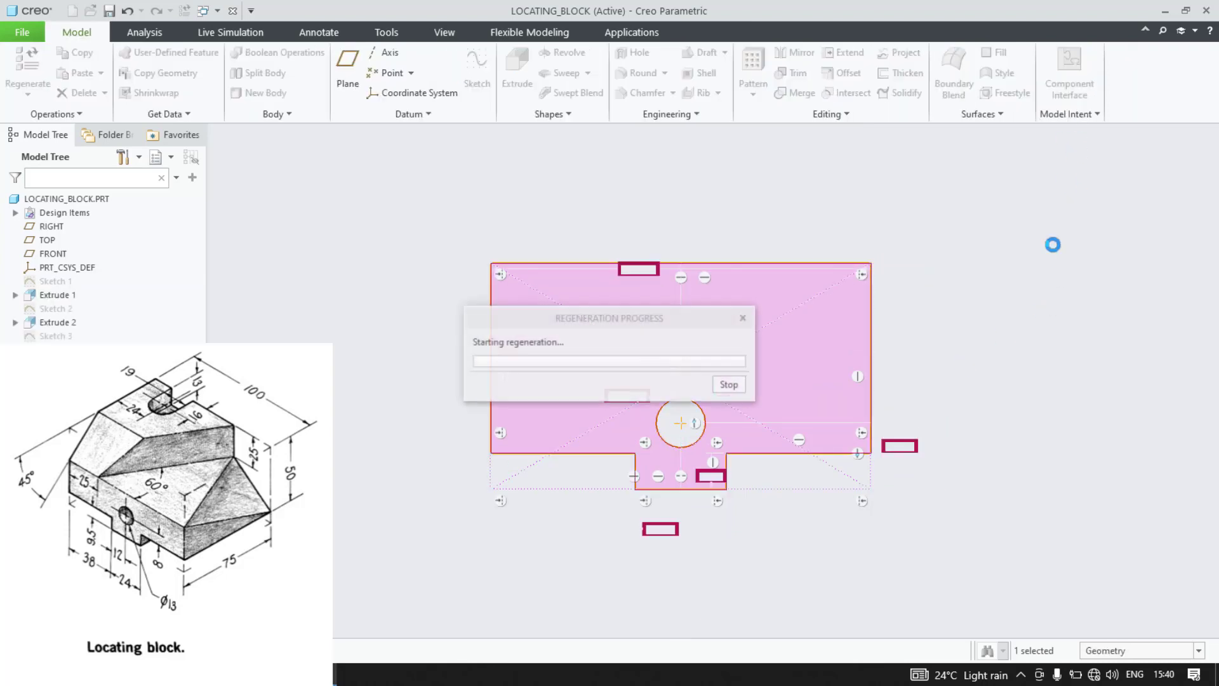
click(439, 374)
mouse_move(437, 374)
middle_down()
mouse_move(360, 417)
mouse_move(386, 422)
mouse_move(378, 384)
mouse_move(375, 395)
middle_up()
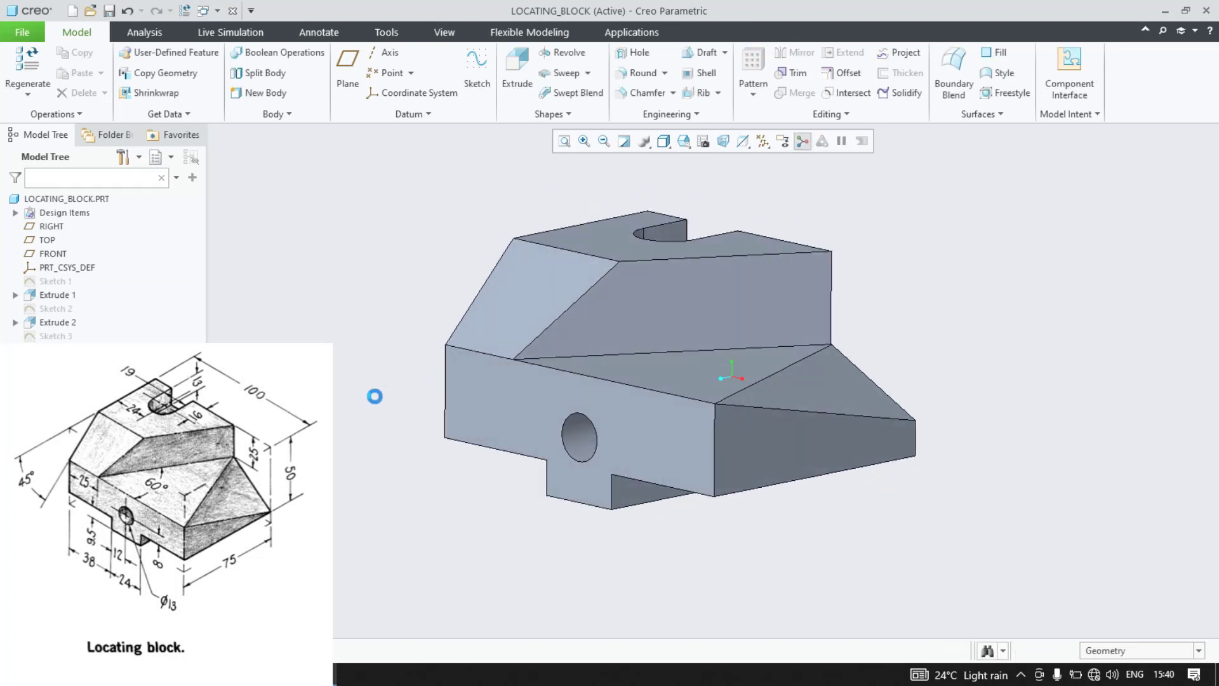
Step: Edit the corner chamfer so its vertical distance extends down to the bottom end of the block's corner edge
click(61, 390)
click(94, 320)
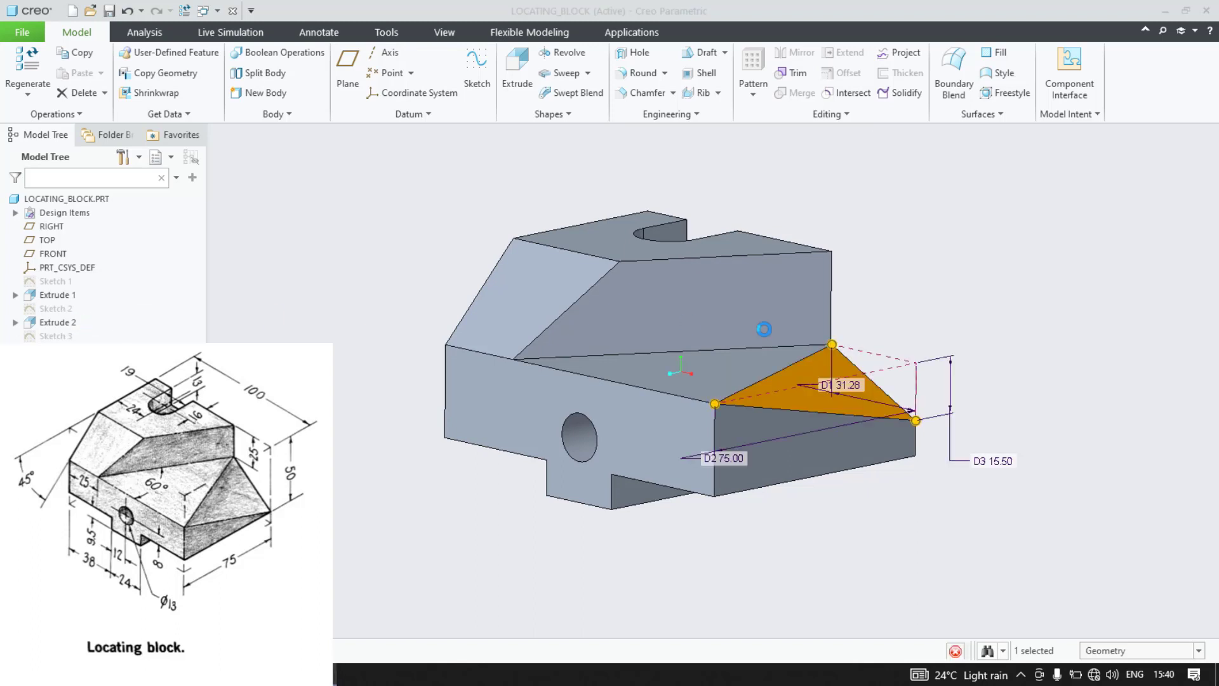
drag(908, 420, 915, 456)
click(685, 71)
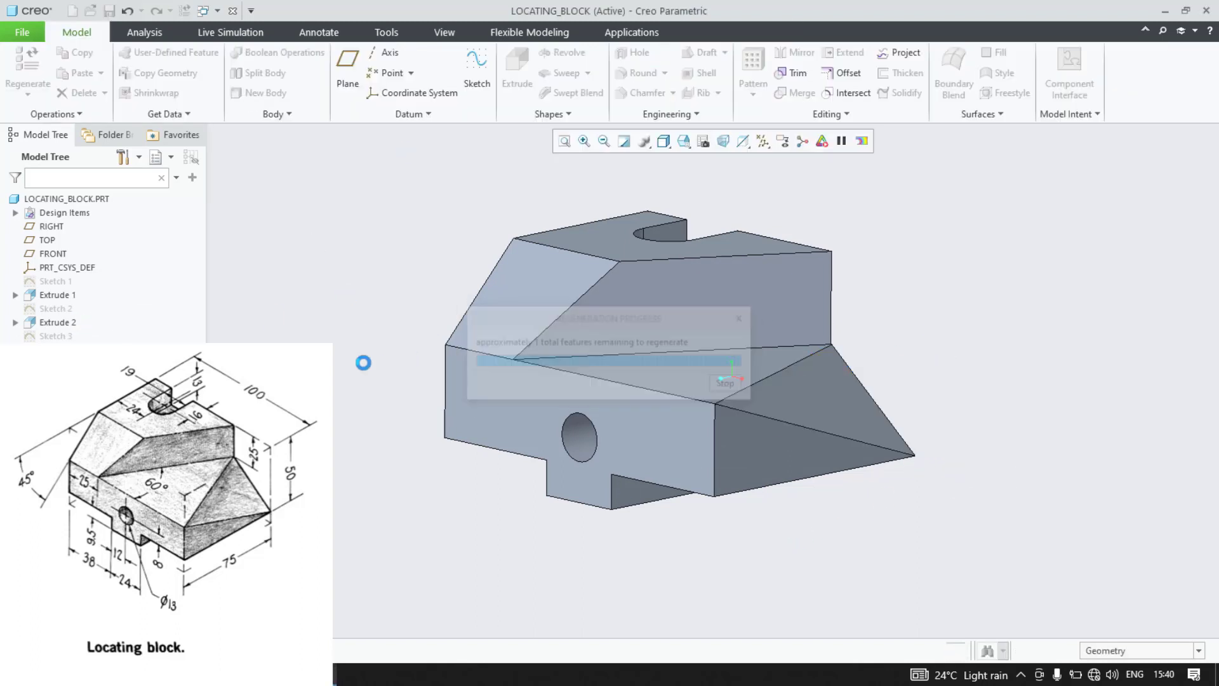
click(355, 439)
mouse_move(355, 440)
middle_down()
mouse_move(389, 470)
mouse_move(339, 471)
middle_up()
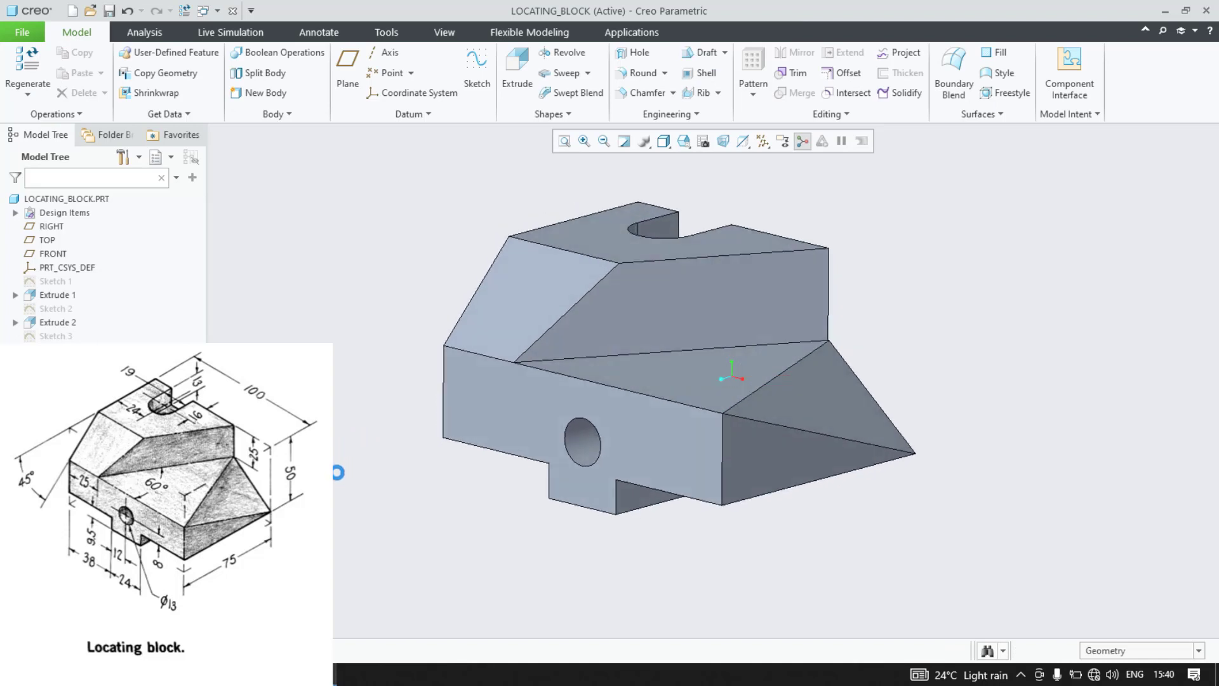
scroll(322, 229, down, 1)
scroll(322, 229, up, 1)
key(ctrl+d)
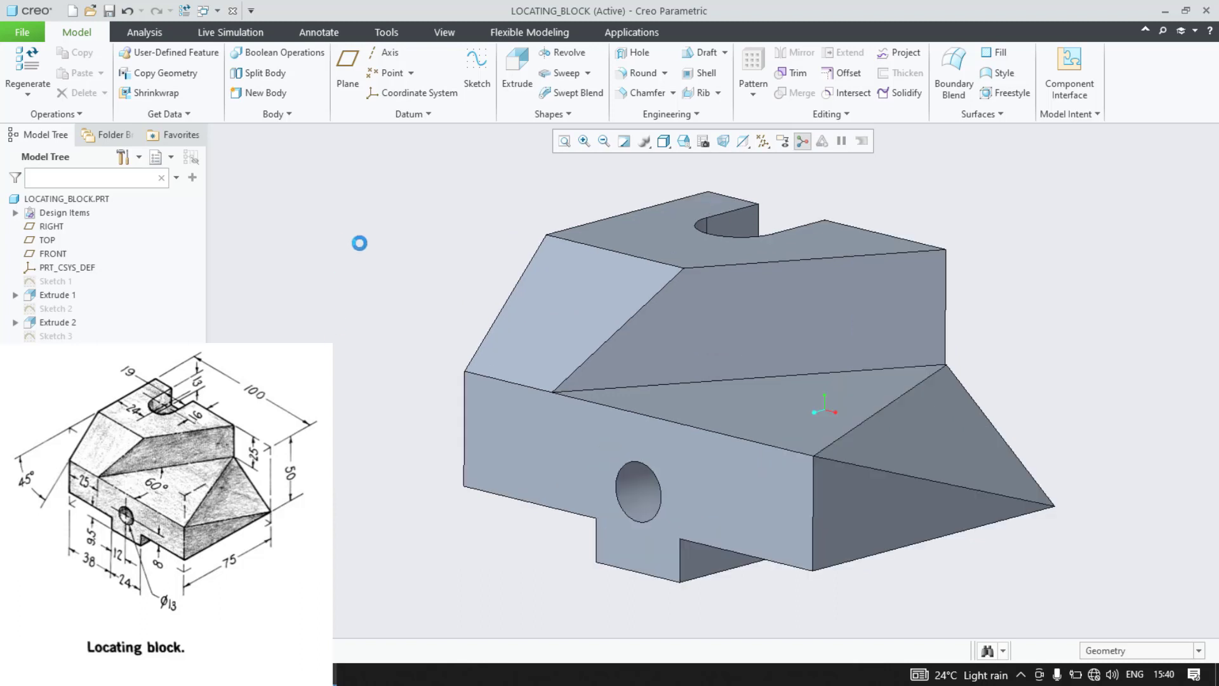